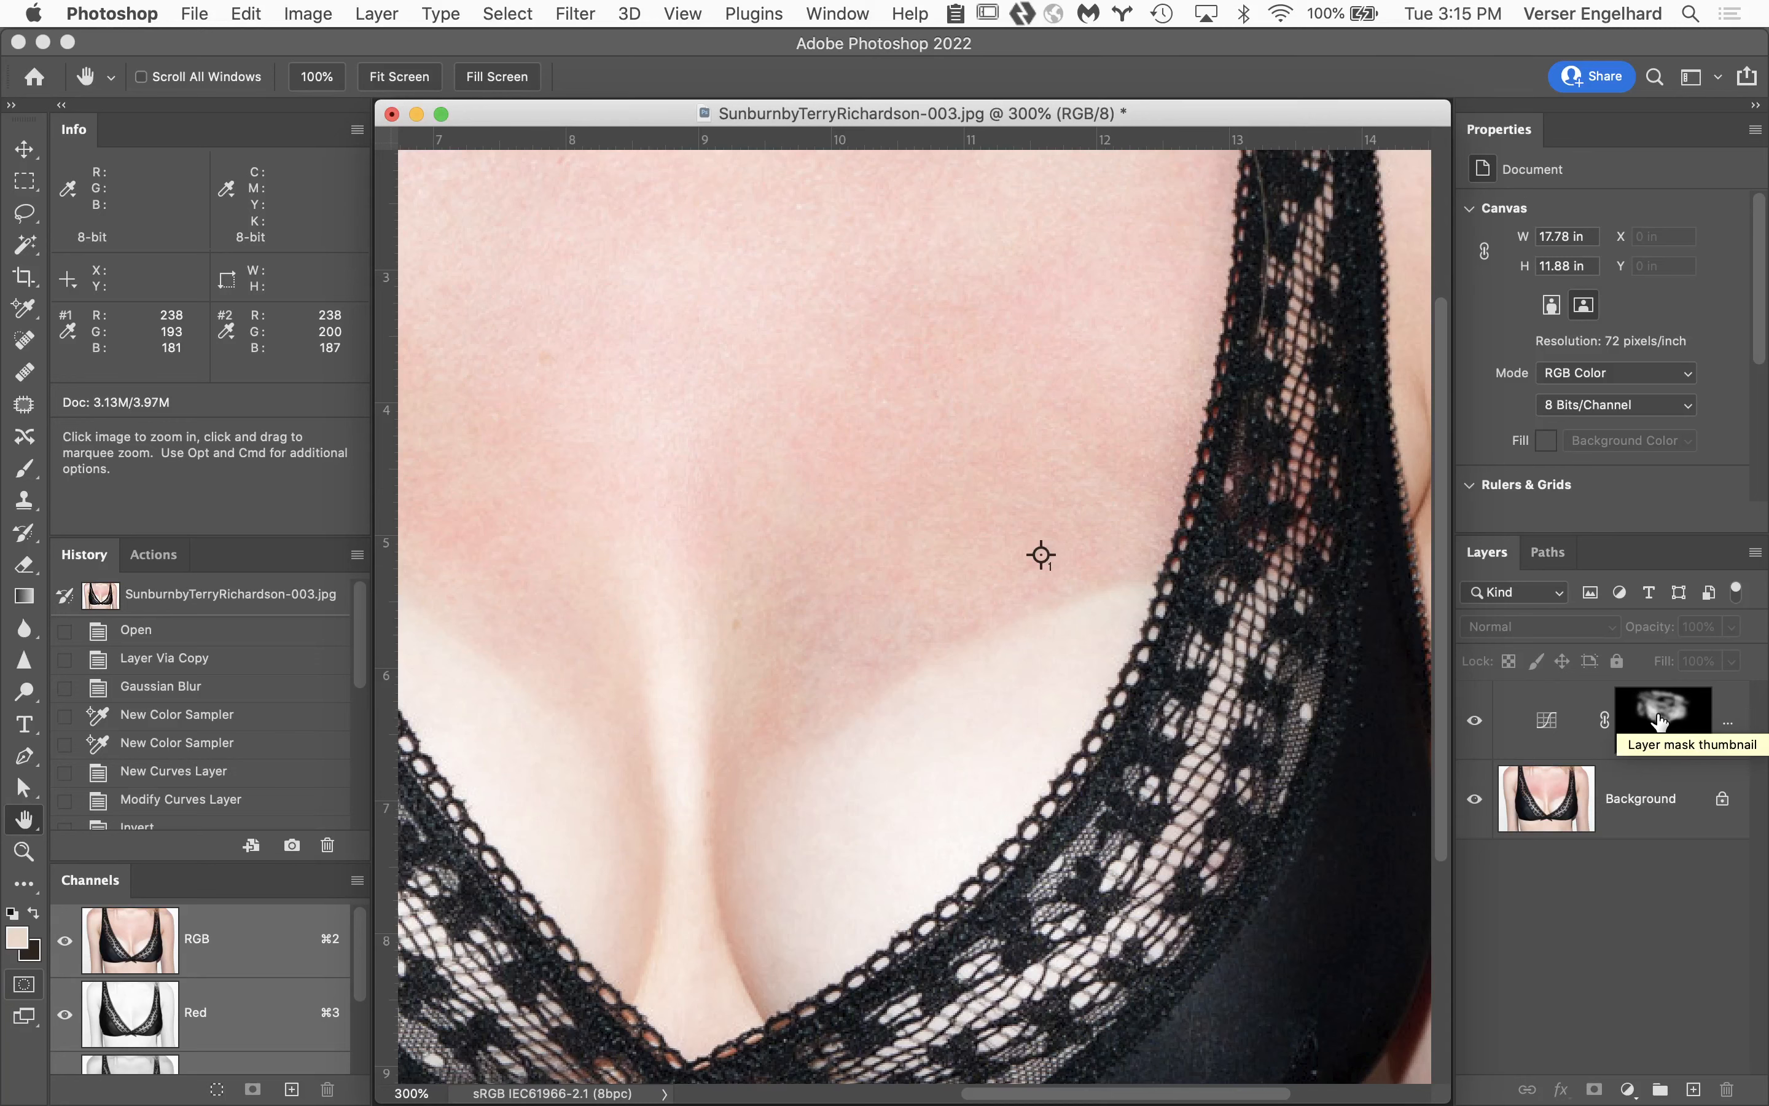
# Inspect the Curves layer's mask, and compare the chest skin with the adjustment hidden and shown.
pyautogui.keyDown('alt'); pyautogui.click(1660, 721); pyautogui.keyUp('alt')
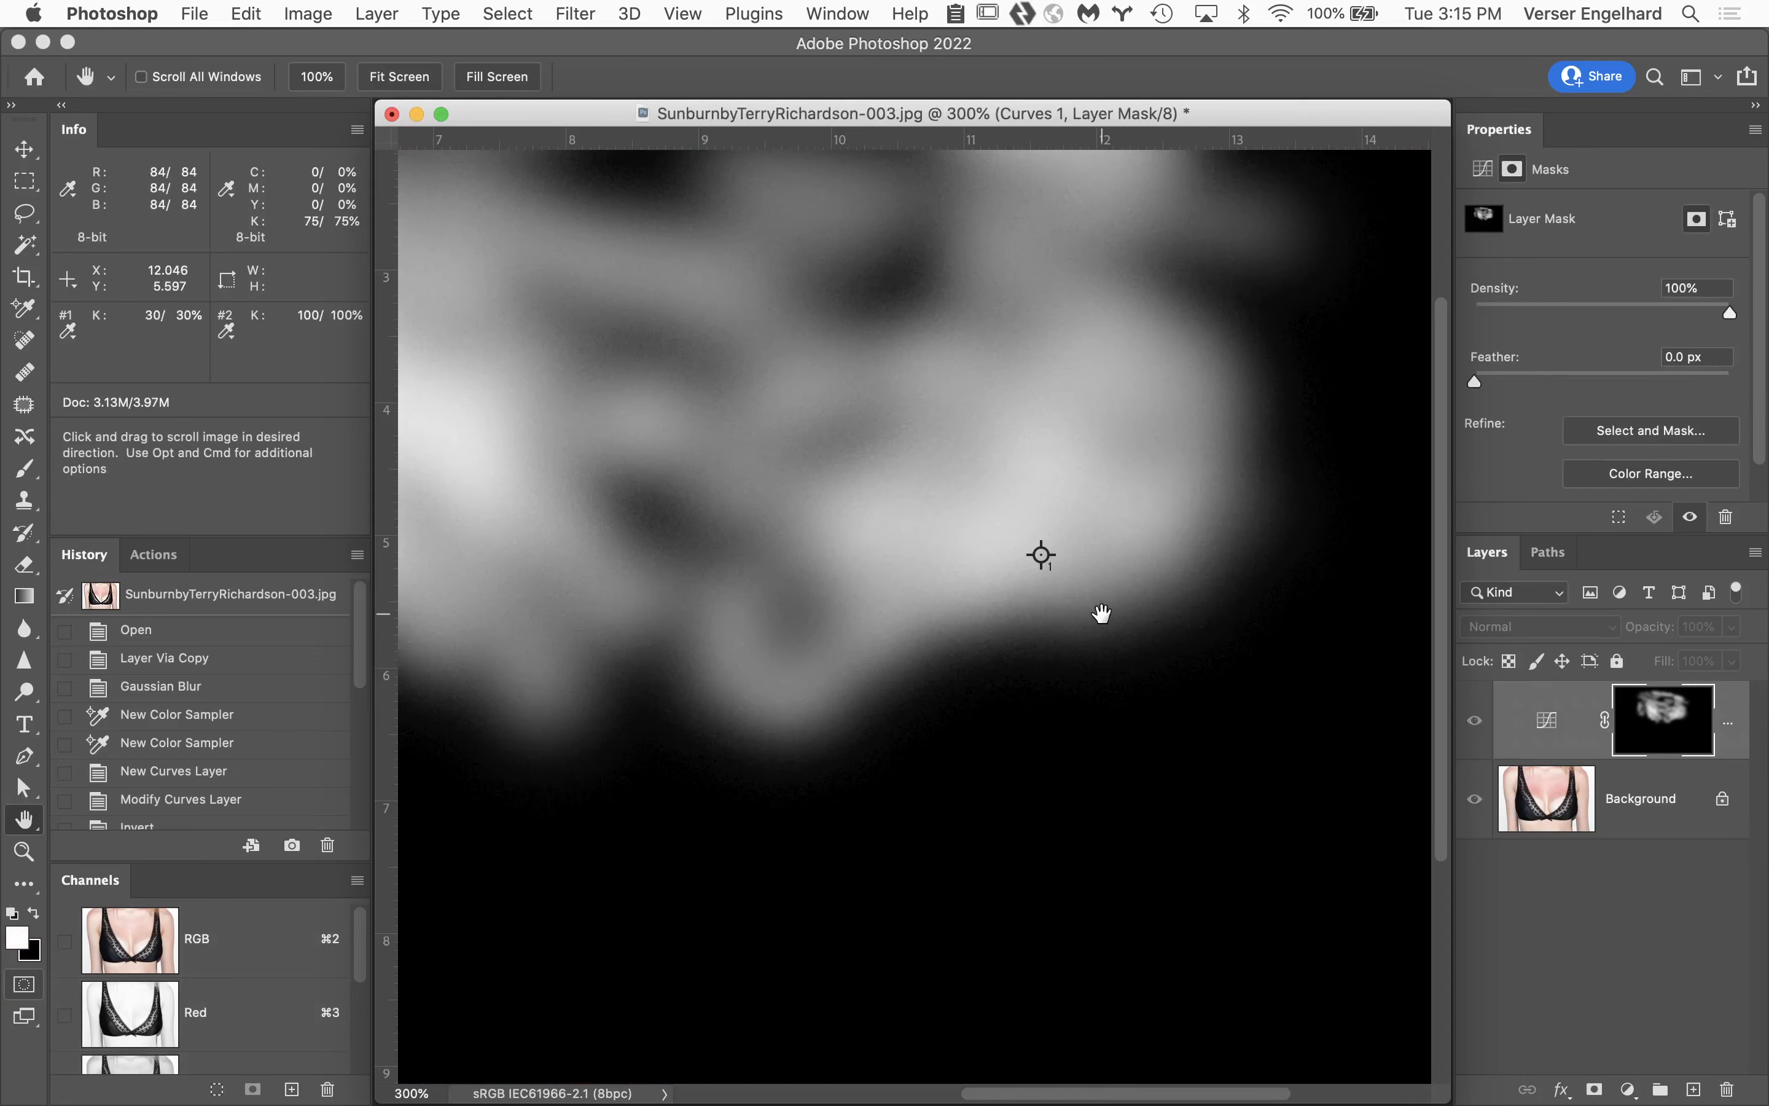
pyautogui.moveTo(1101, 613); pyautogui.dragTo(1247, 845)
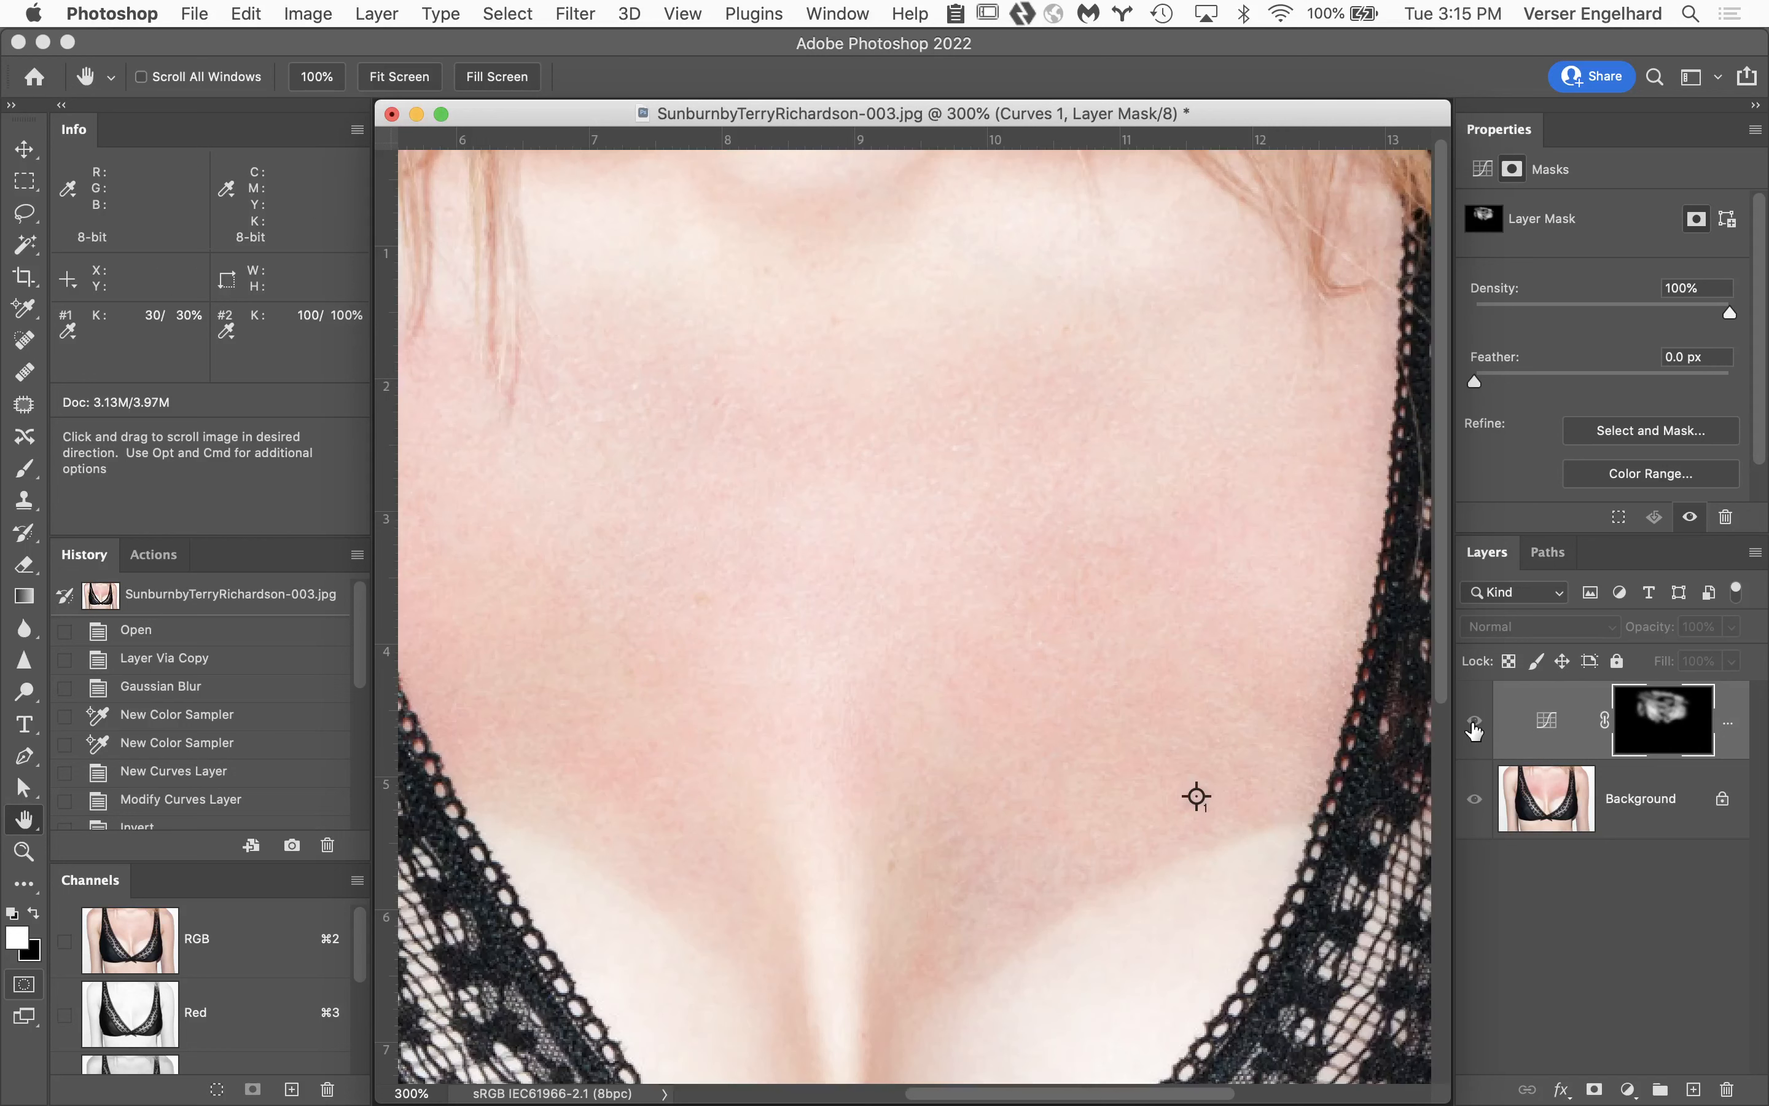
pyautogui.click(1474, 726)
pyautogui.click(1474, 724)
pyautogui.click(1474, 724)
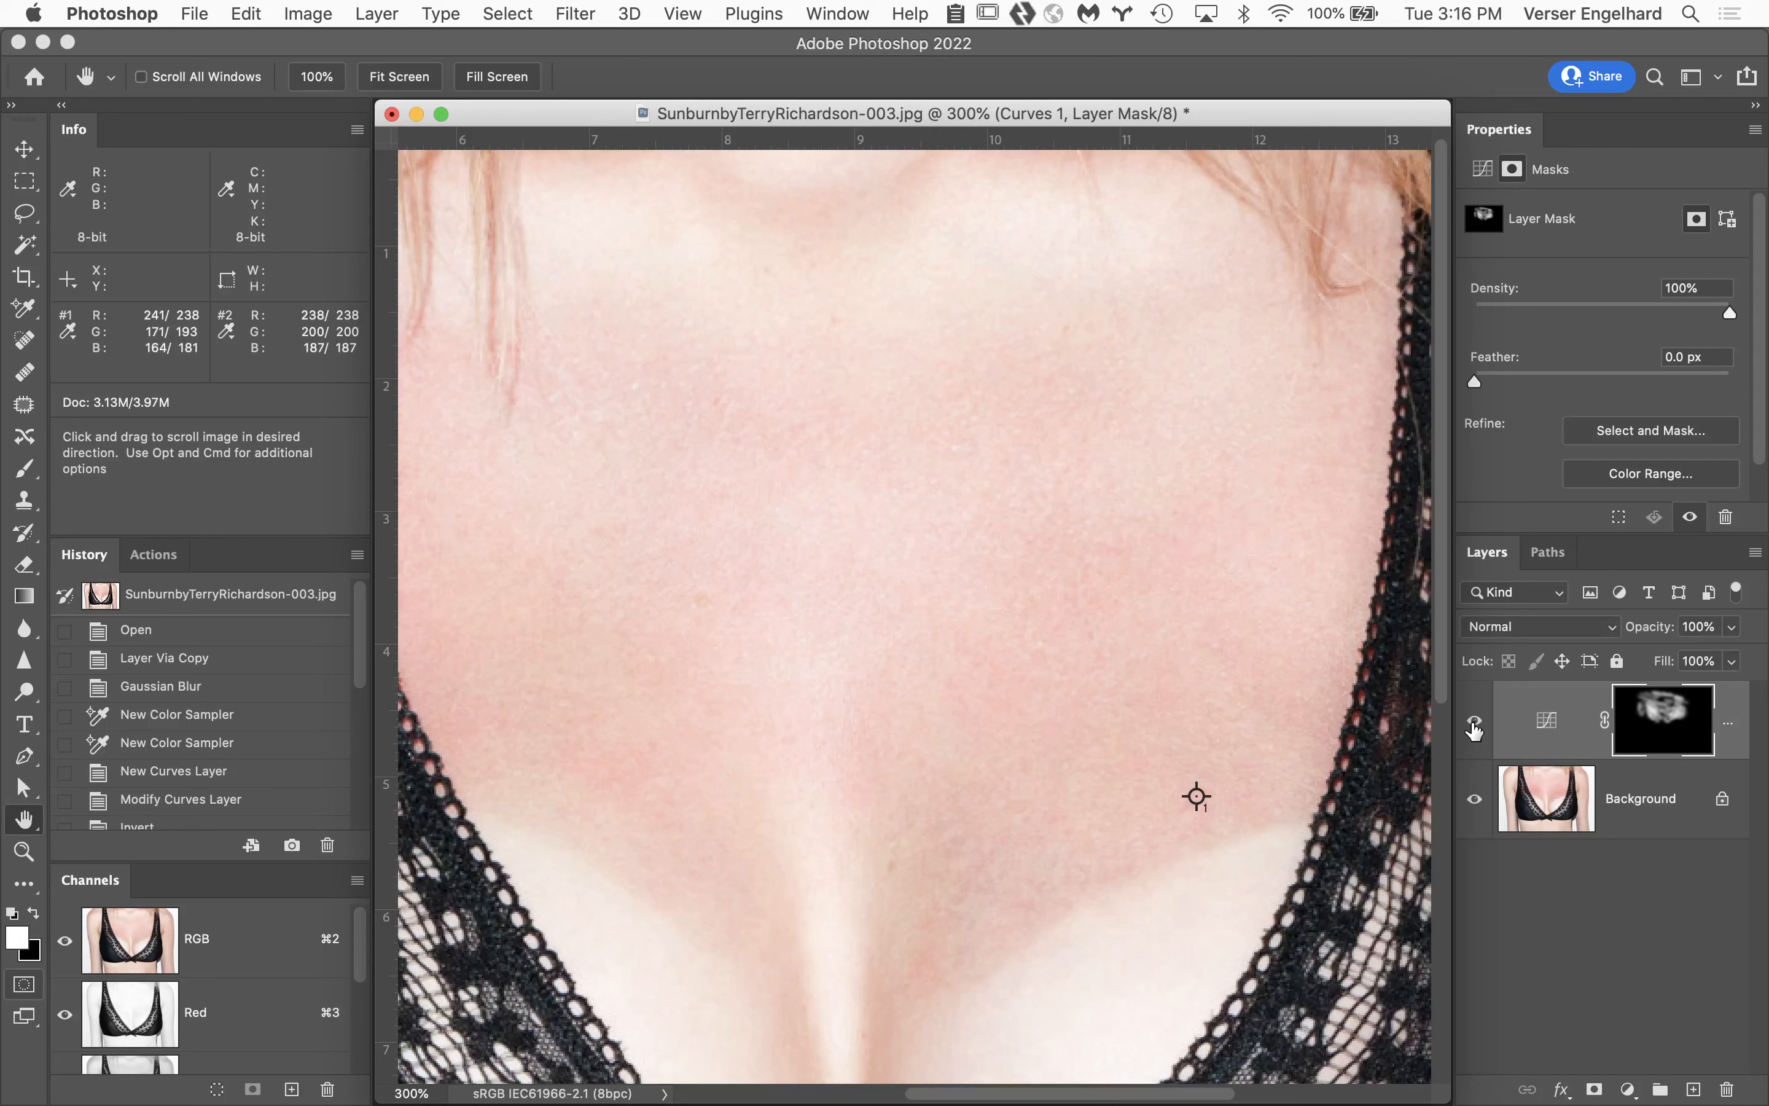
# Paint white over the dark gaps in the Curves layer's mask using an 80-pixel brush at 5% flow.
pyautogui.keyDown('alt'); pyautogui.click(1671, 718); pyautogui.keyUp('alt')
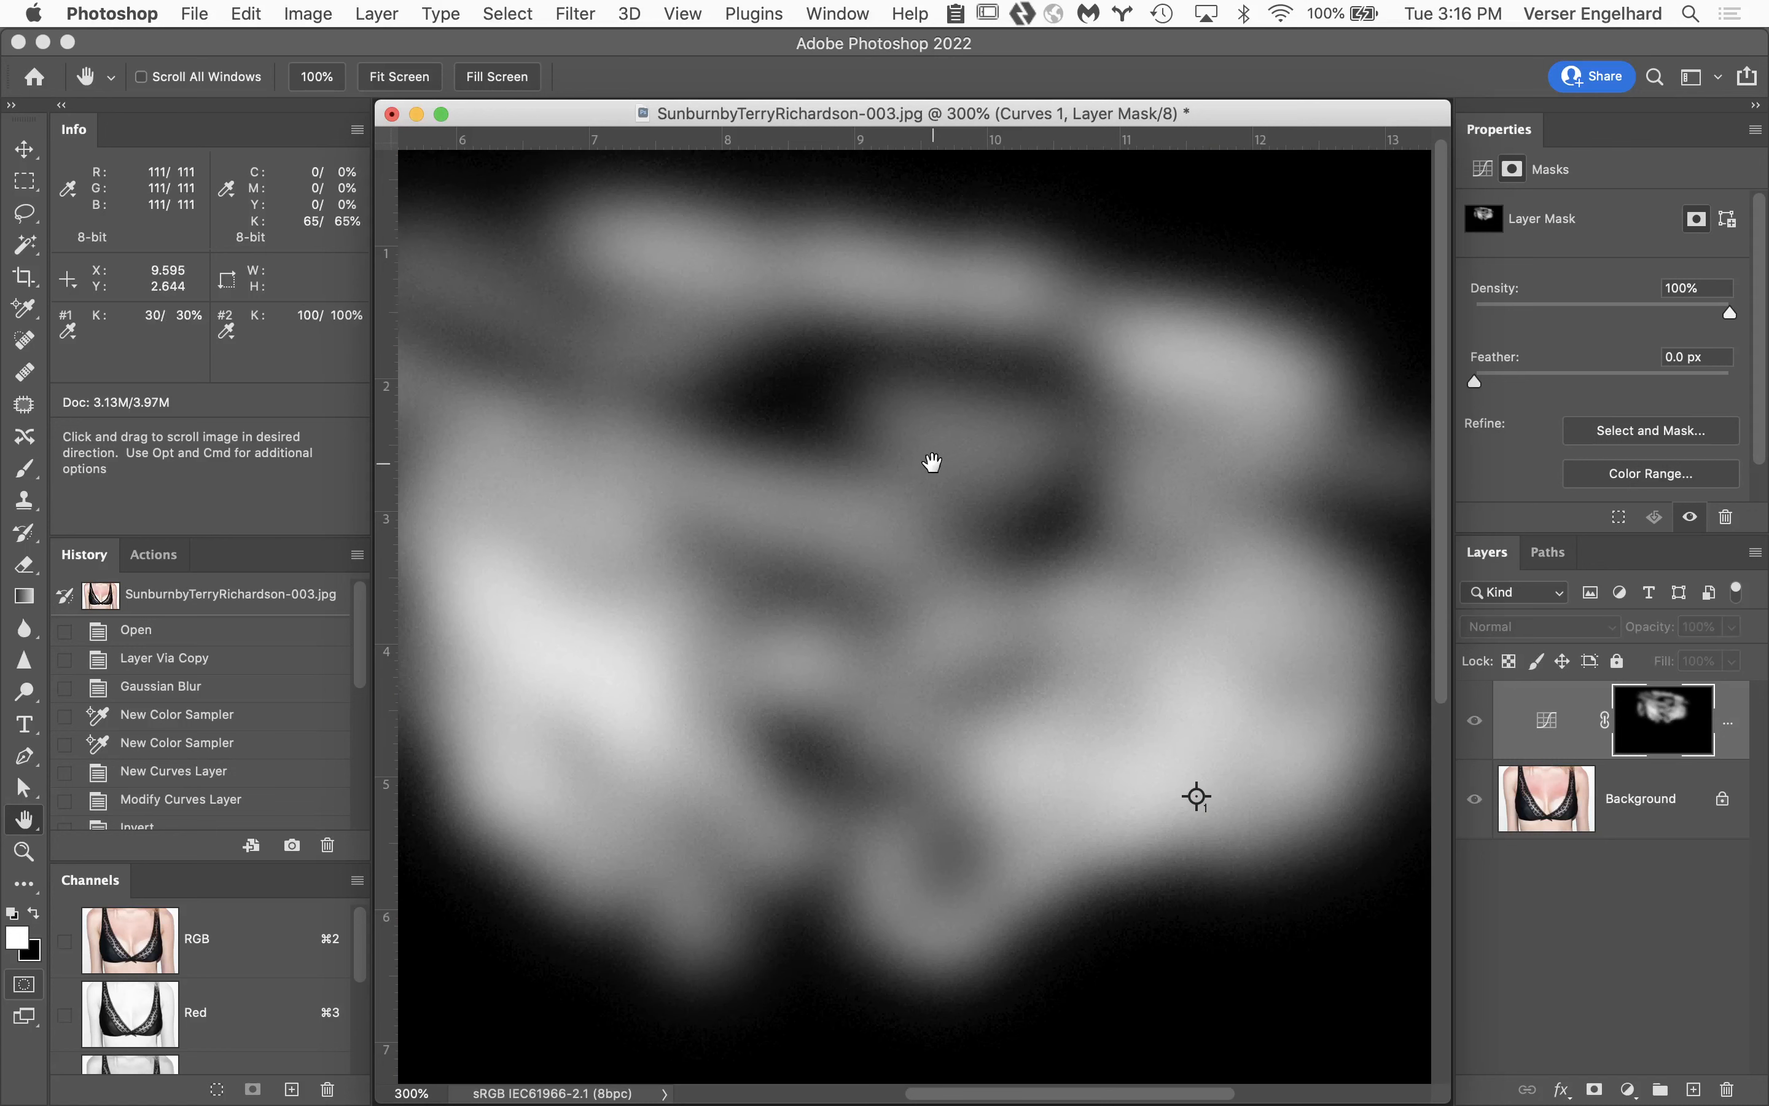
pyautogui.press('b')
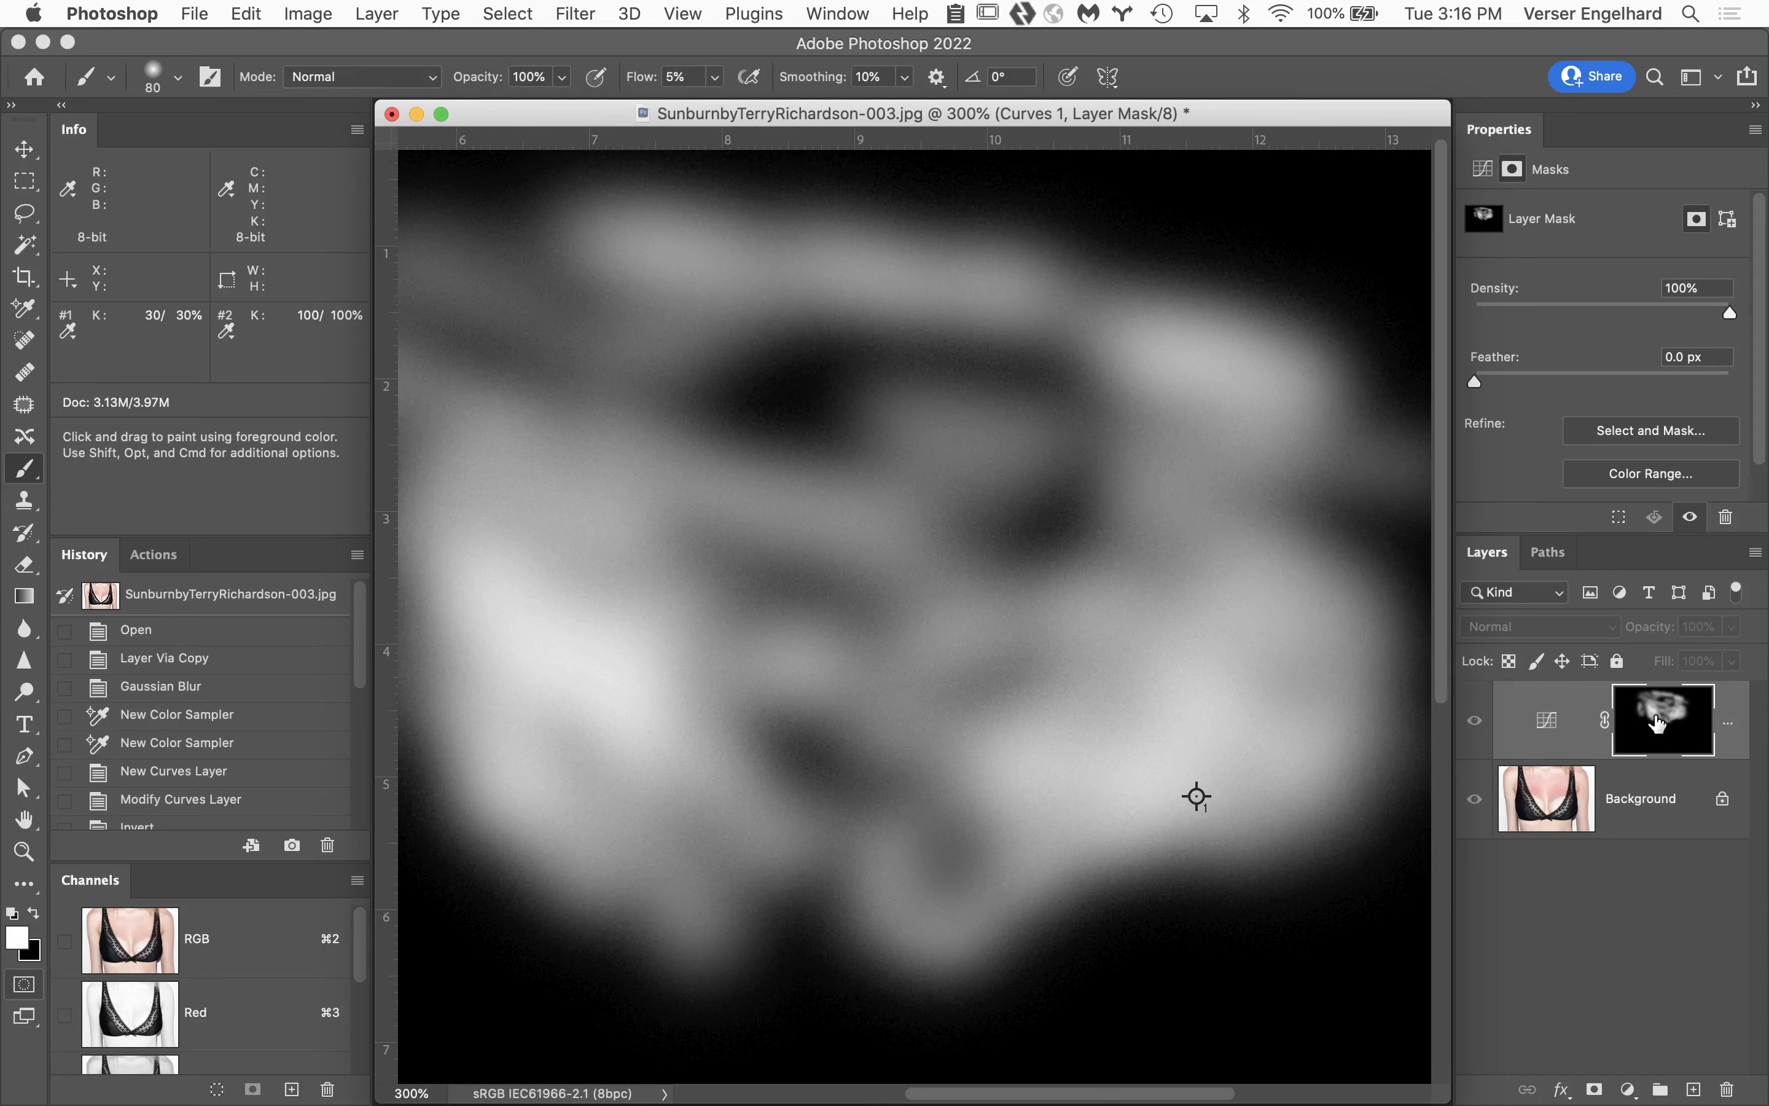
pyautogui.moveTo(775, 391)
pyautogui.mouseDown()
pyautogui.moveTo(805, 379)
pyautogui.moveTo(933, 400)
pyautogui.moveTo(983, 375)
pyautogui.moveTo(734, 383)
pyautogui.moveTo(1022, 375)
pyautogui.moveTo(1041, 518)
pyautogui.moveTo(1056, 504)
pyautogui.mouseUp()
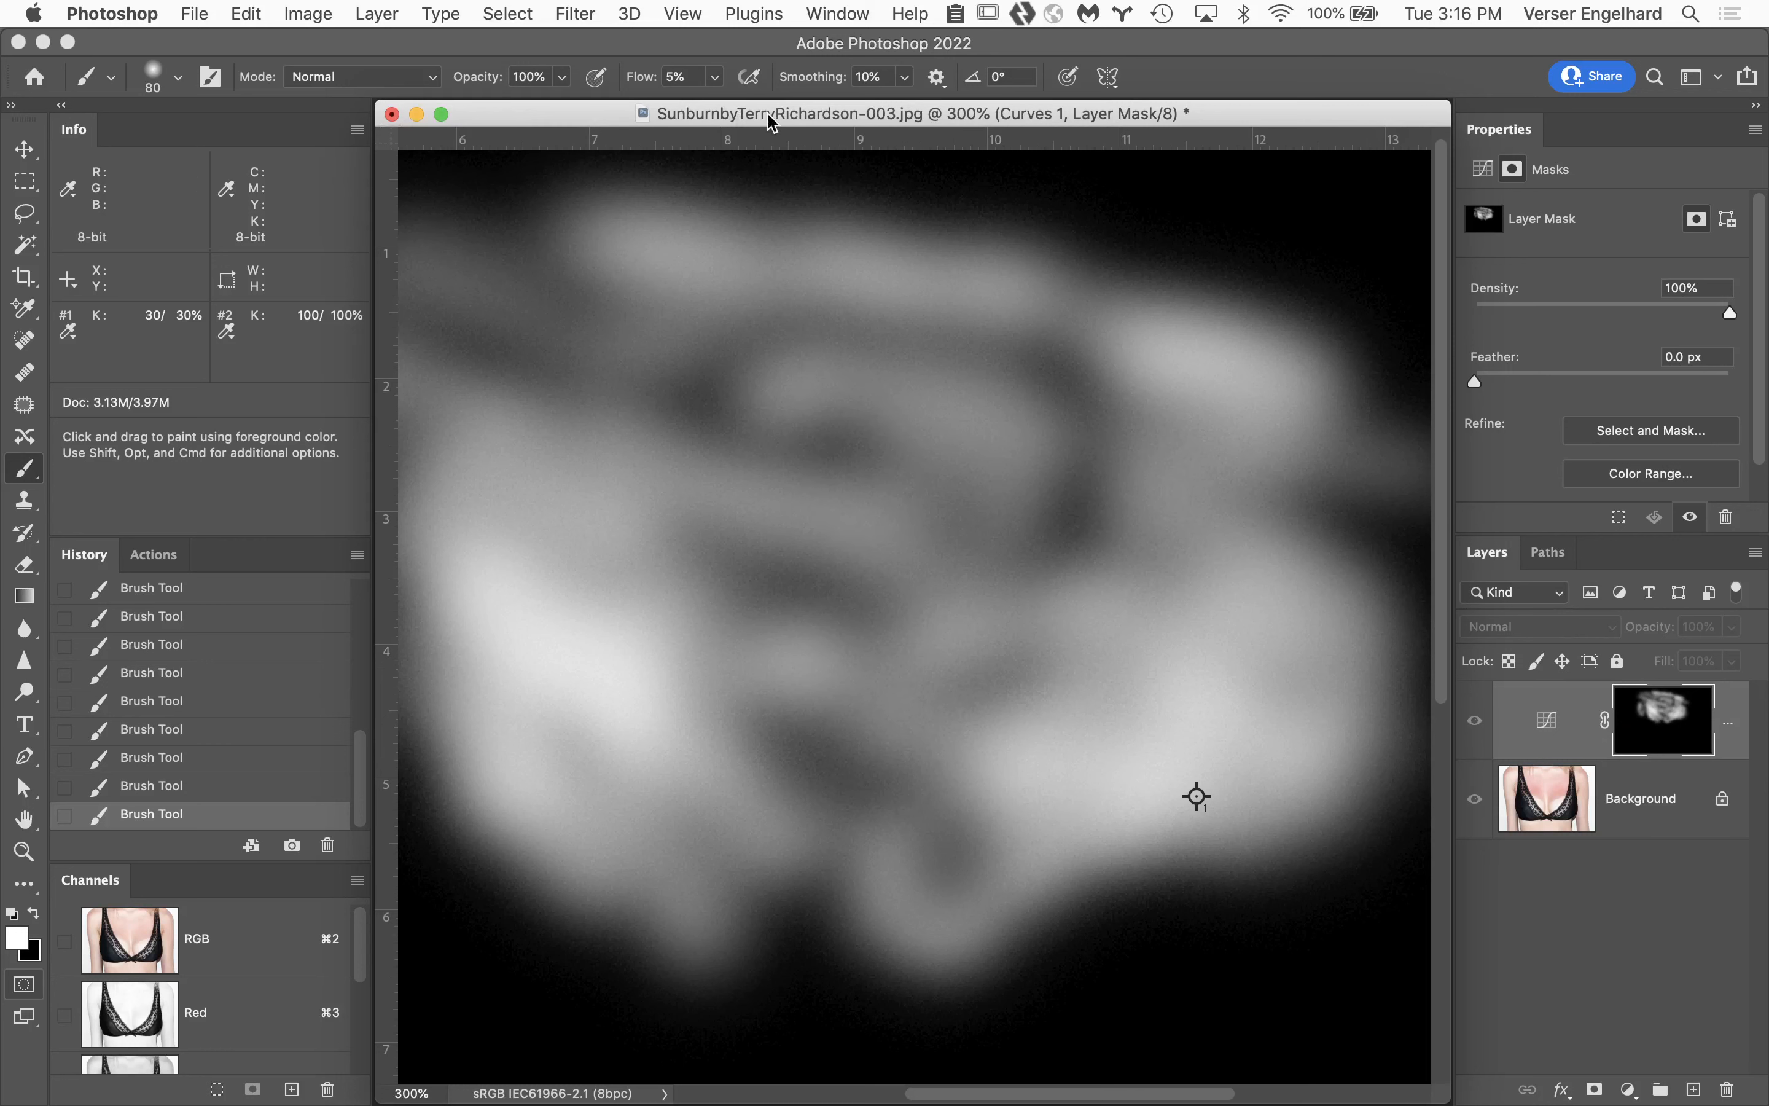
# Apply a Gaussian Blur with a 24.7-pixel radius to the Curves layer's mask.
pyautogui.click(577, 15)
pyautogui.click(577, 14)
pyautogui.click(577, 12)
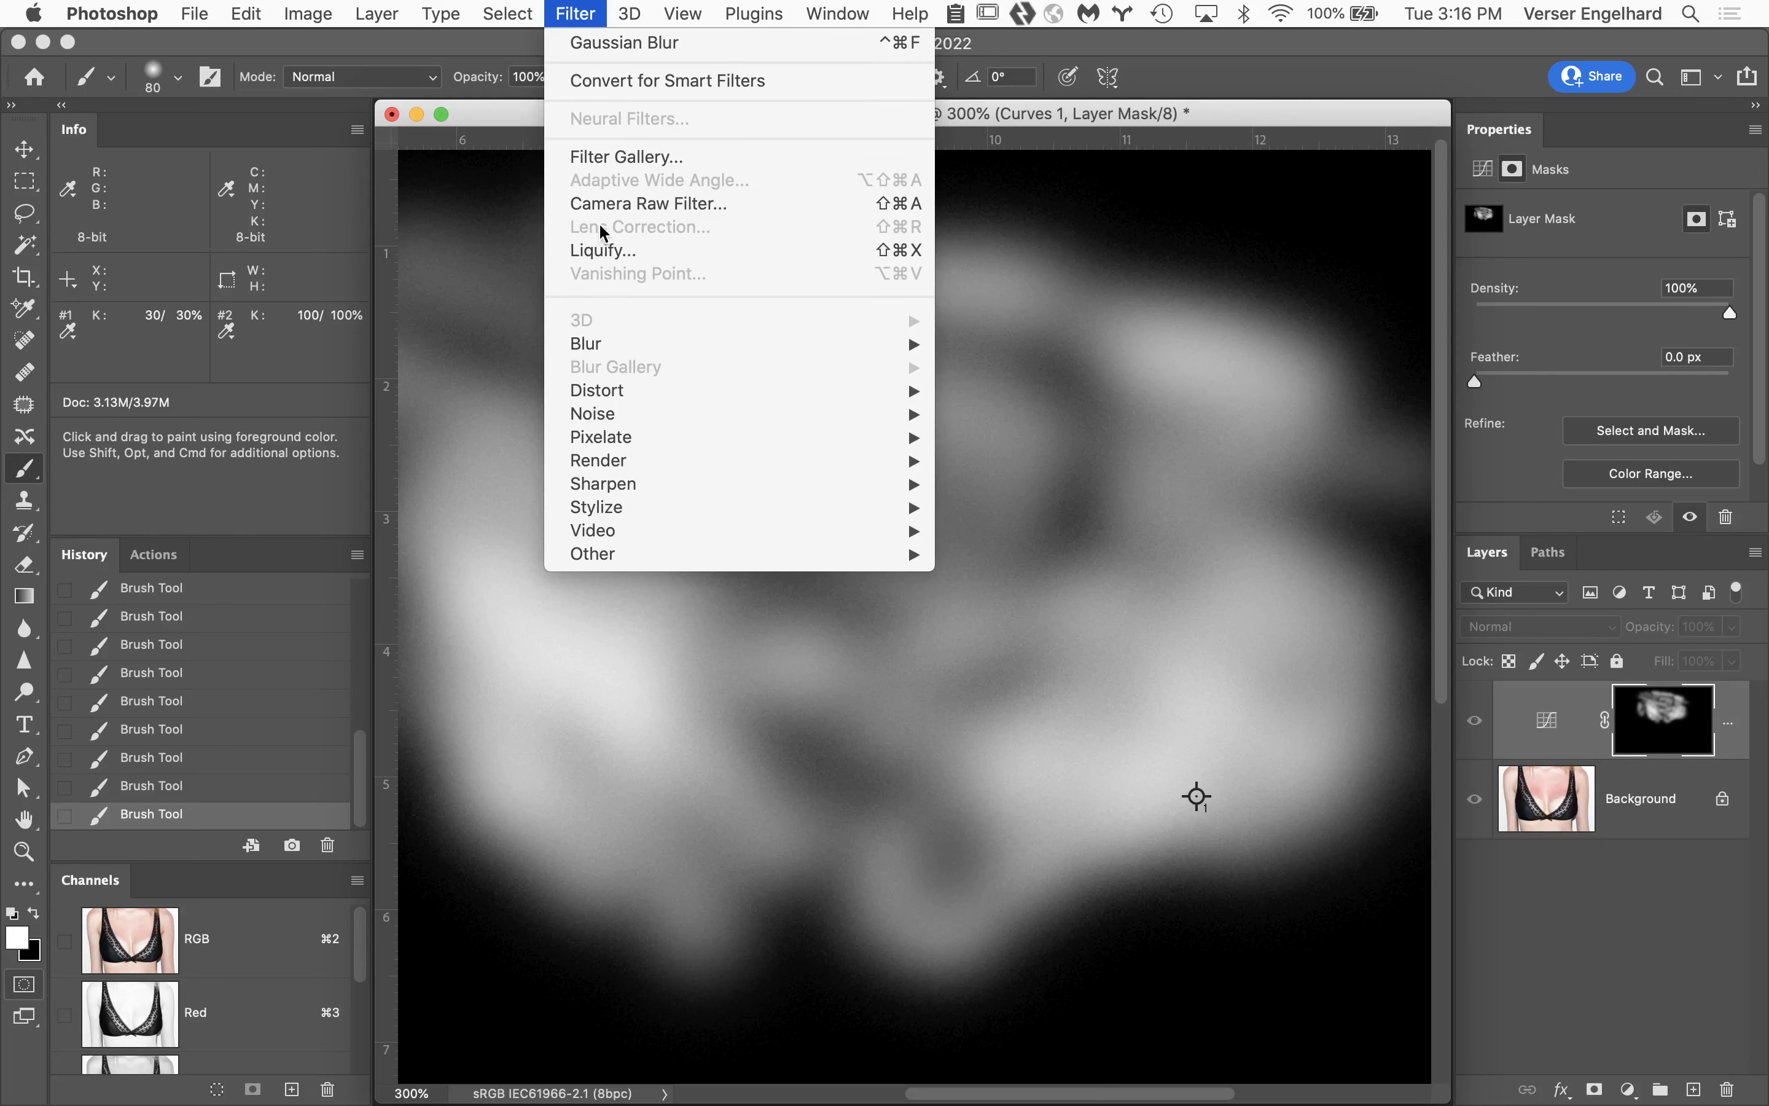
pyautogui.moveTo(769, 353)
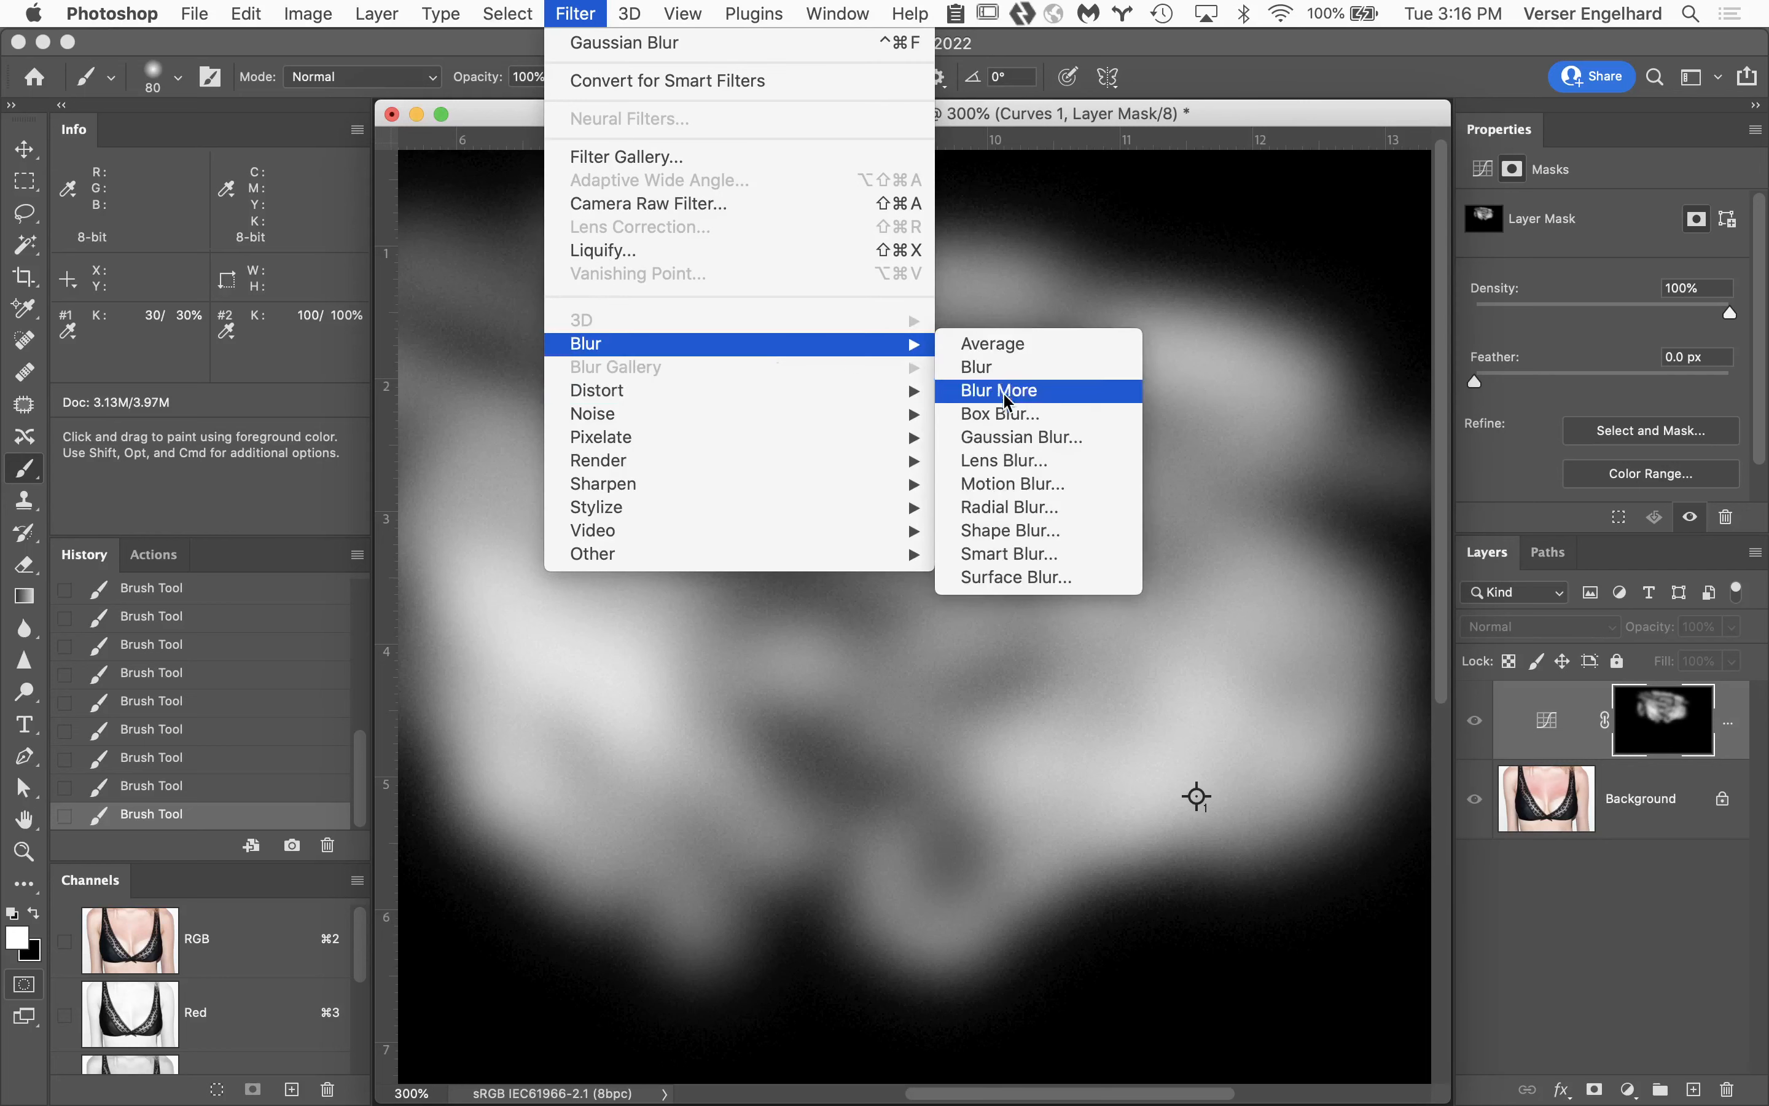
pyautogui.click(1032, 437)
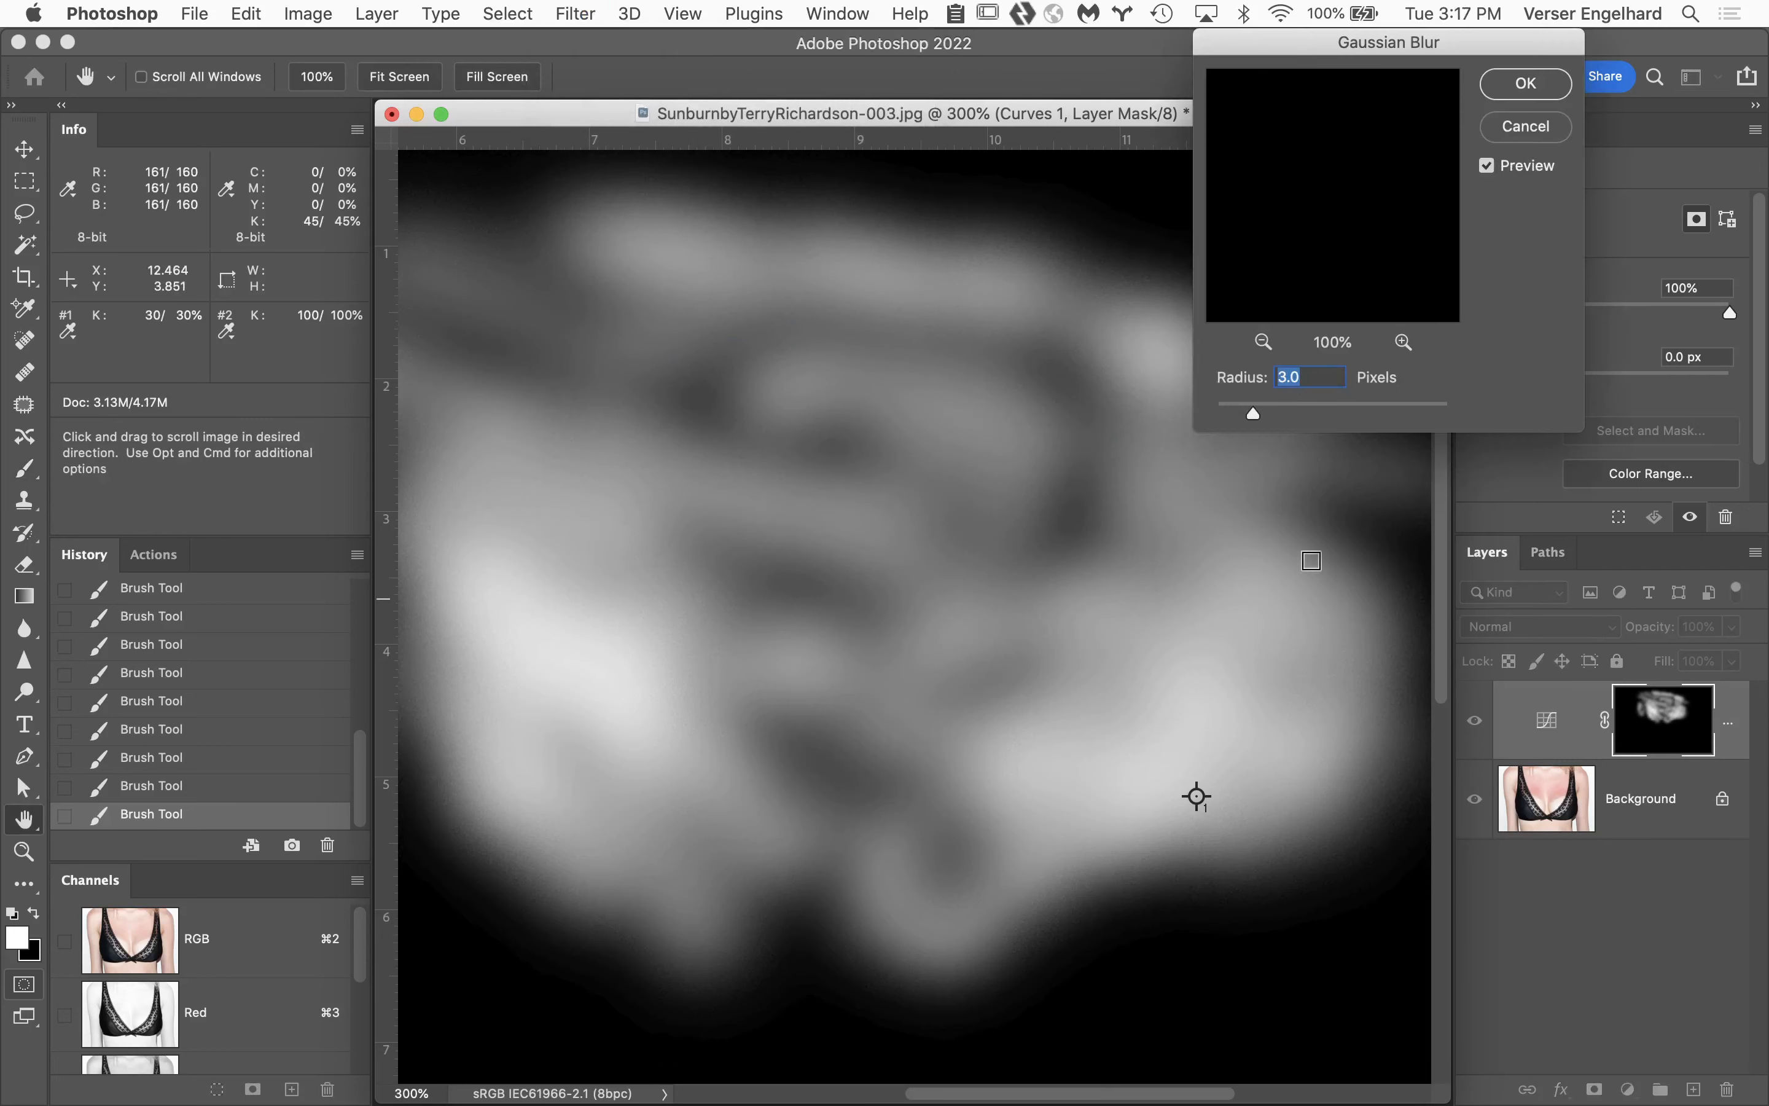
pyautogui.moveTo(1254, 414); pyautogui.dragTo(1321, 414)
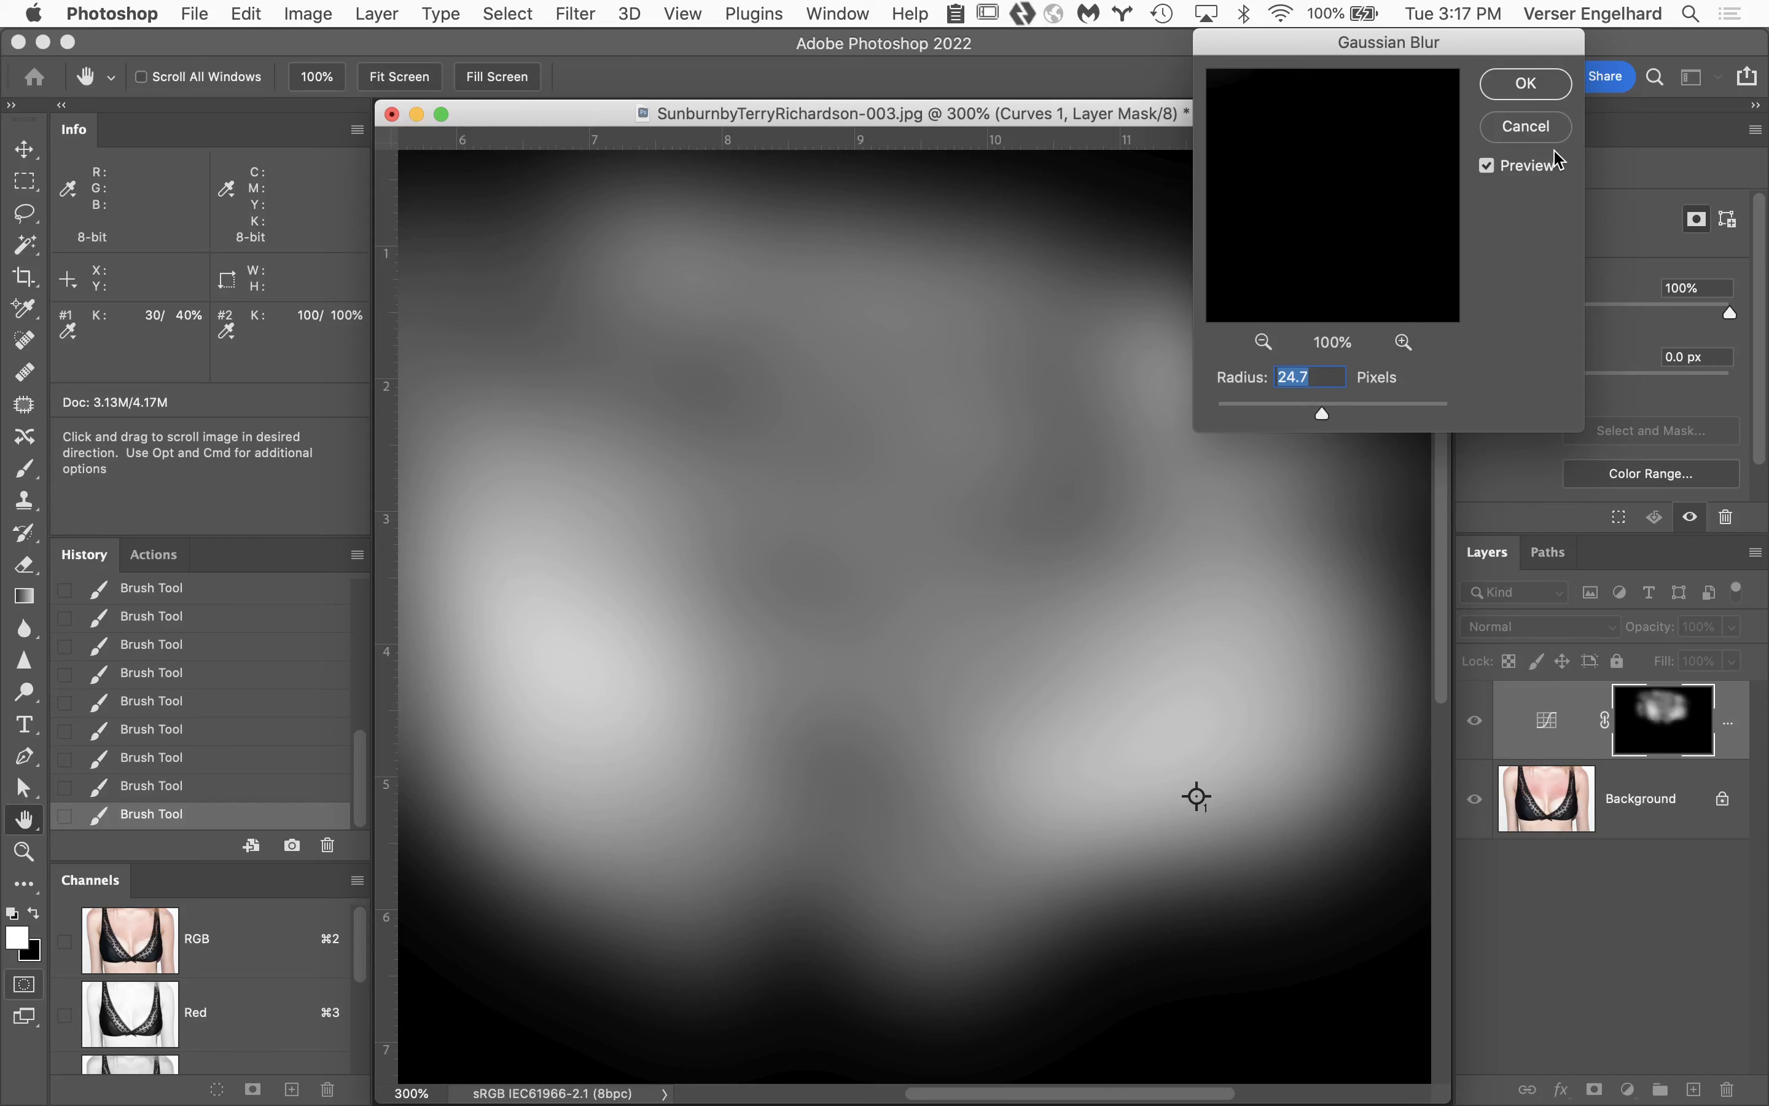
pyautogui.click(1526, 87)
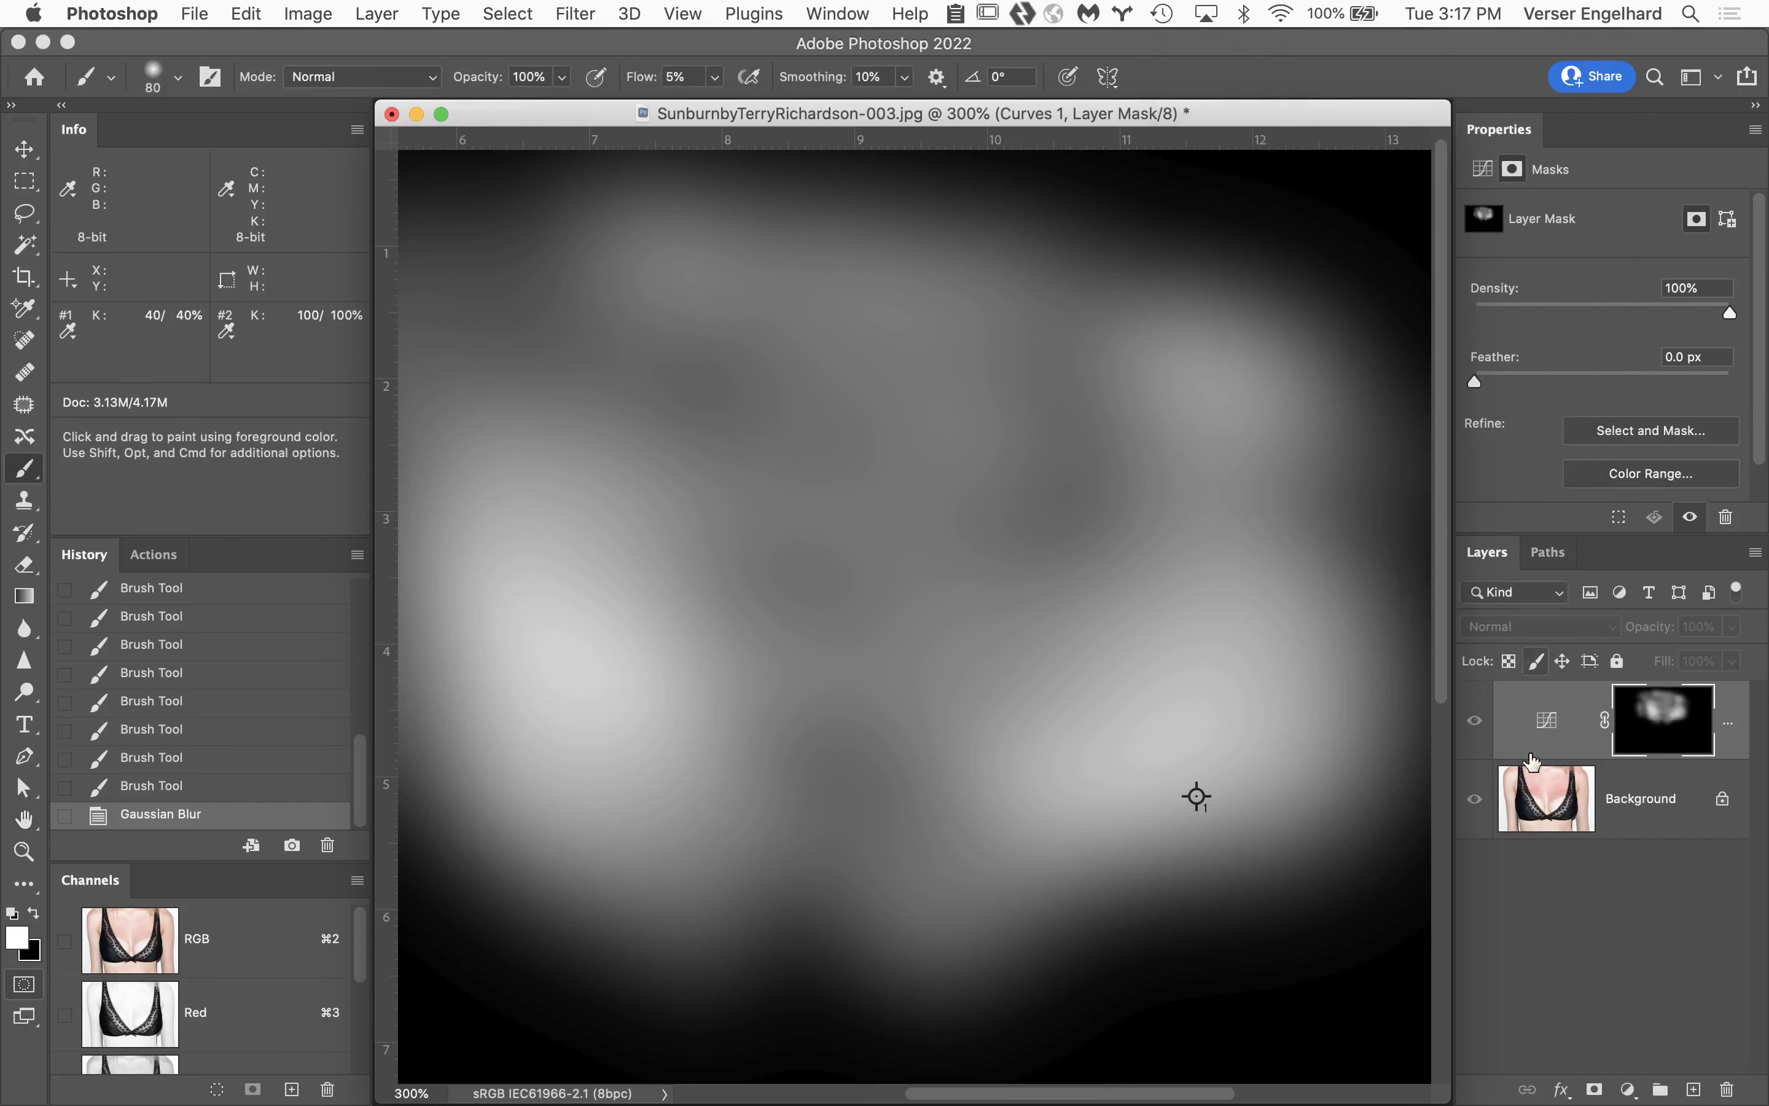
# Return to the full image view and compare the skin before and after the mask's Gaussian Blur using the history states.
pyautogui.click(1550, 728)
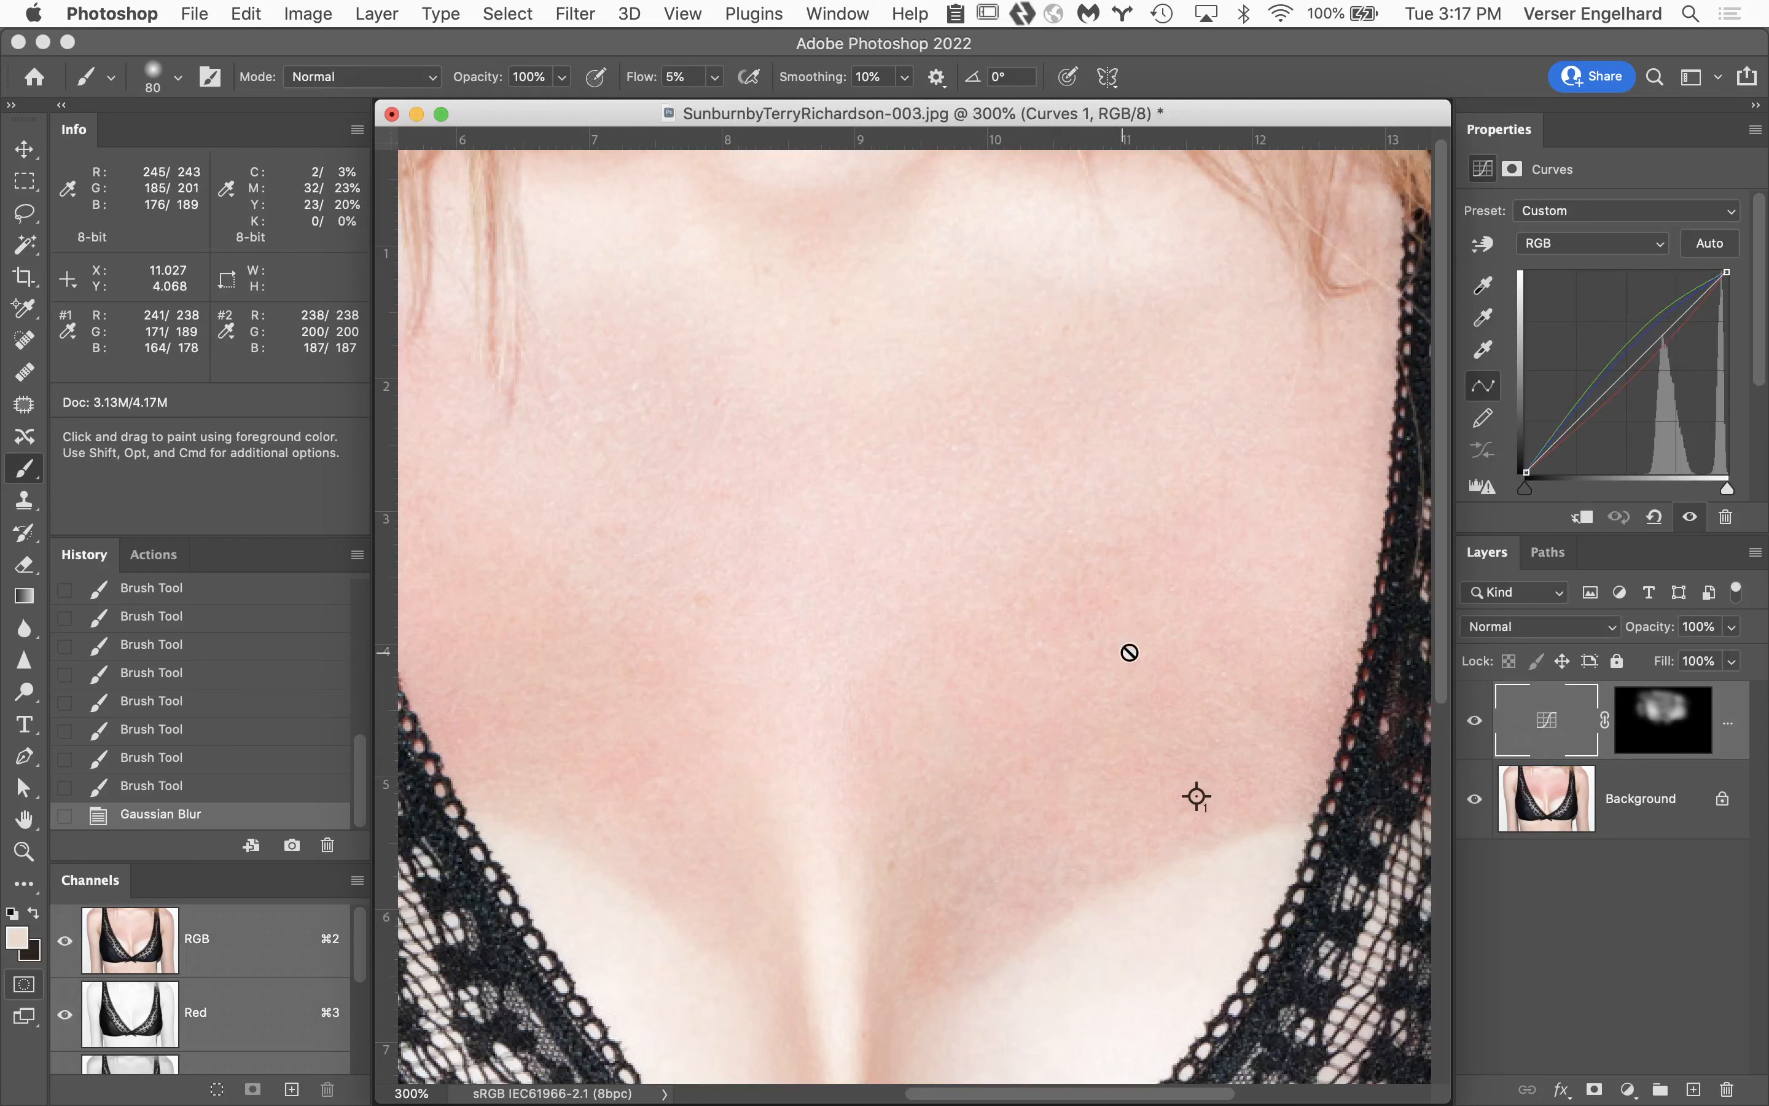
pyautogui.click(229, 787)
pyautogui.click(228, 818)
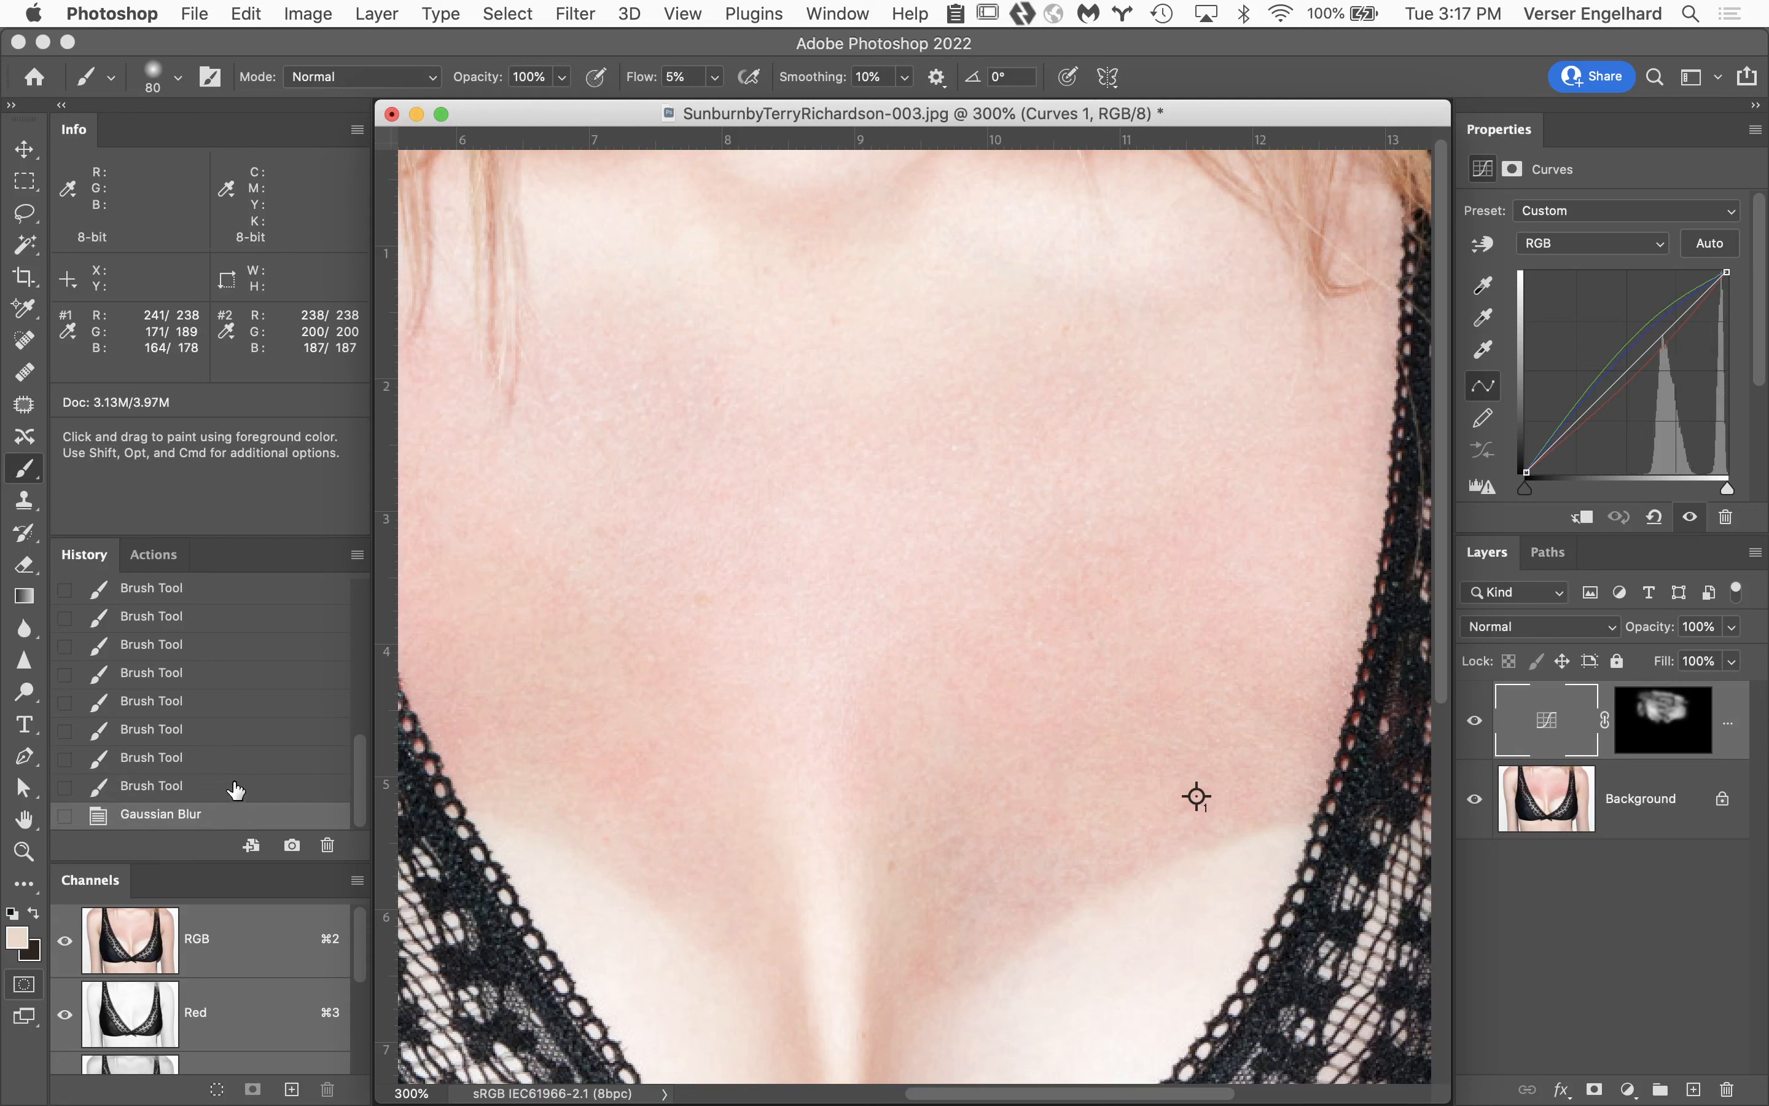
pyautogui.click(234, 786)
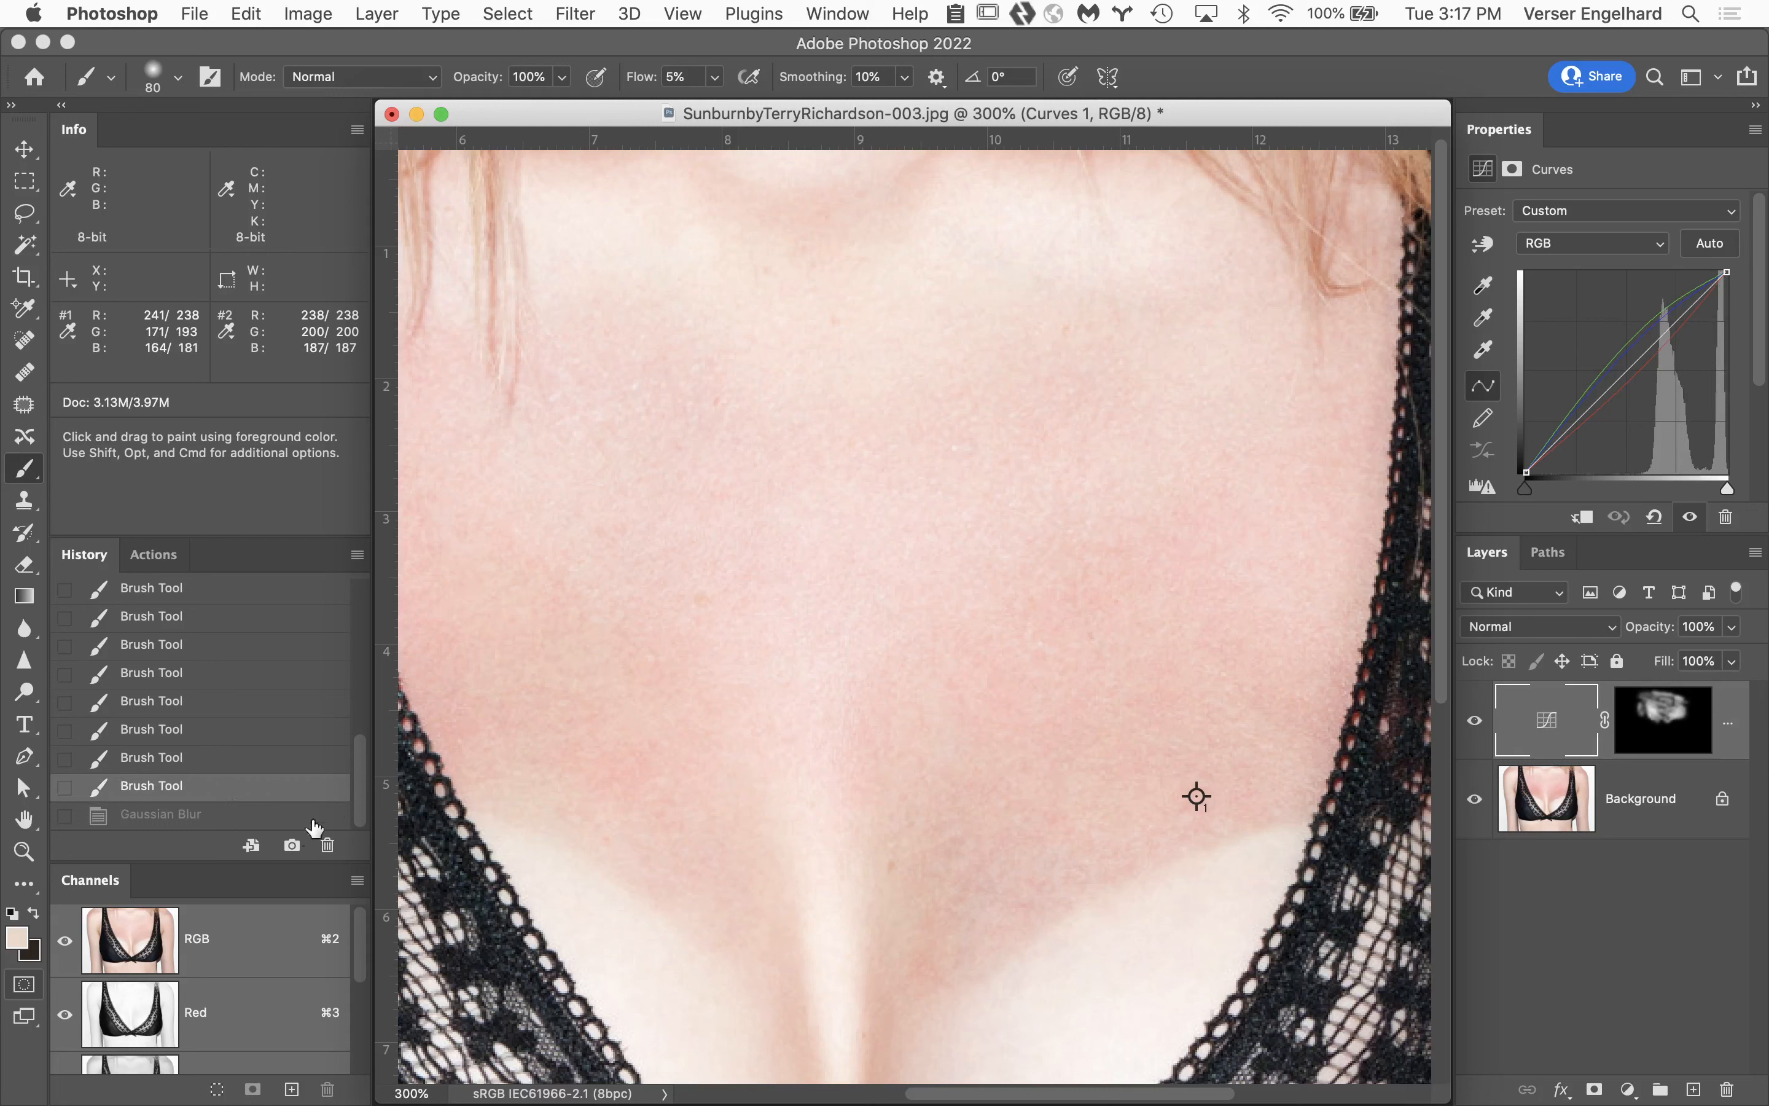
pyautogui.click(220, 815)
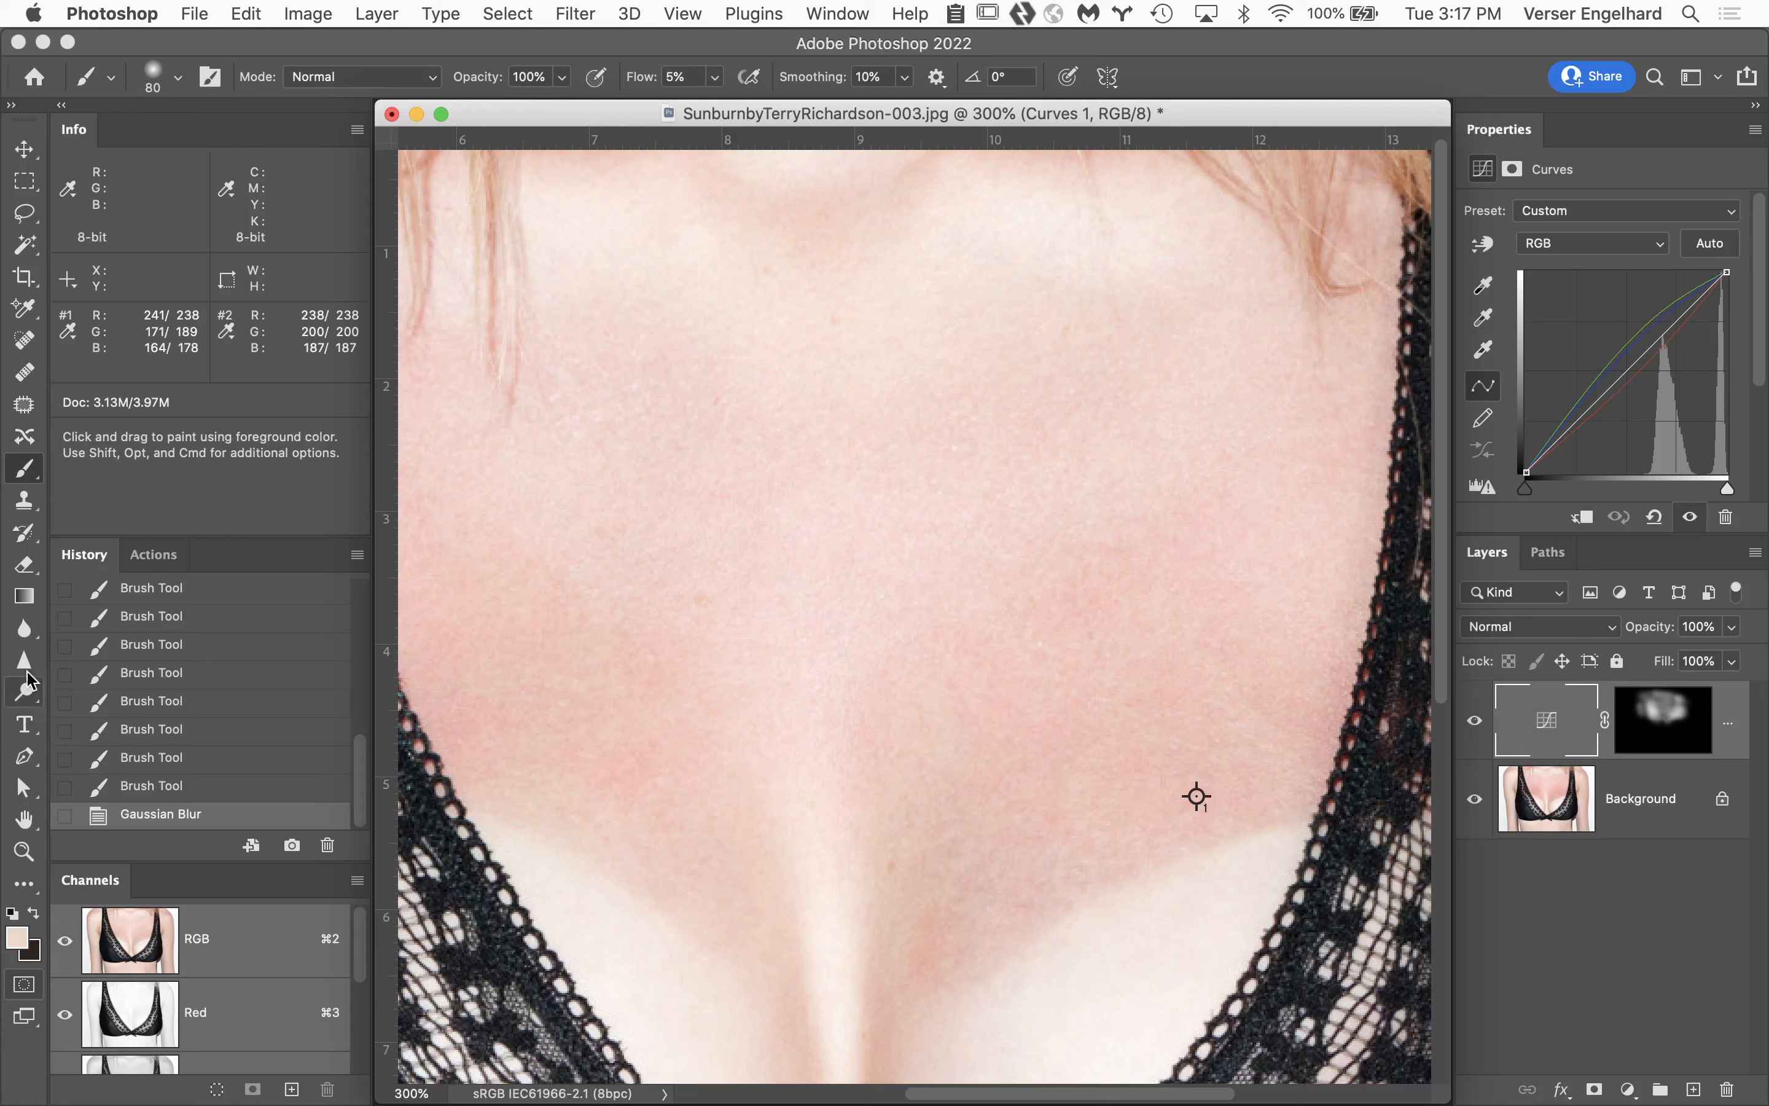
pyautogui.click(32, 634)
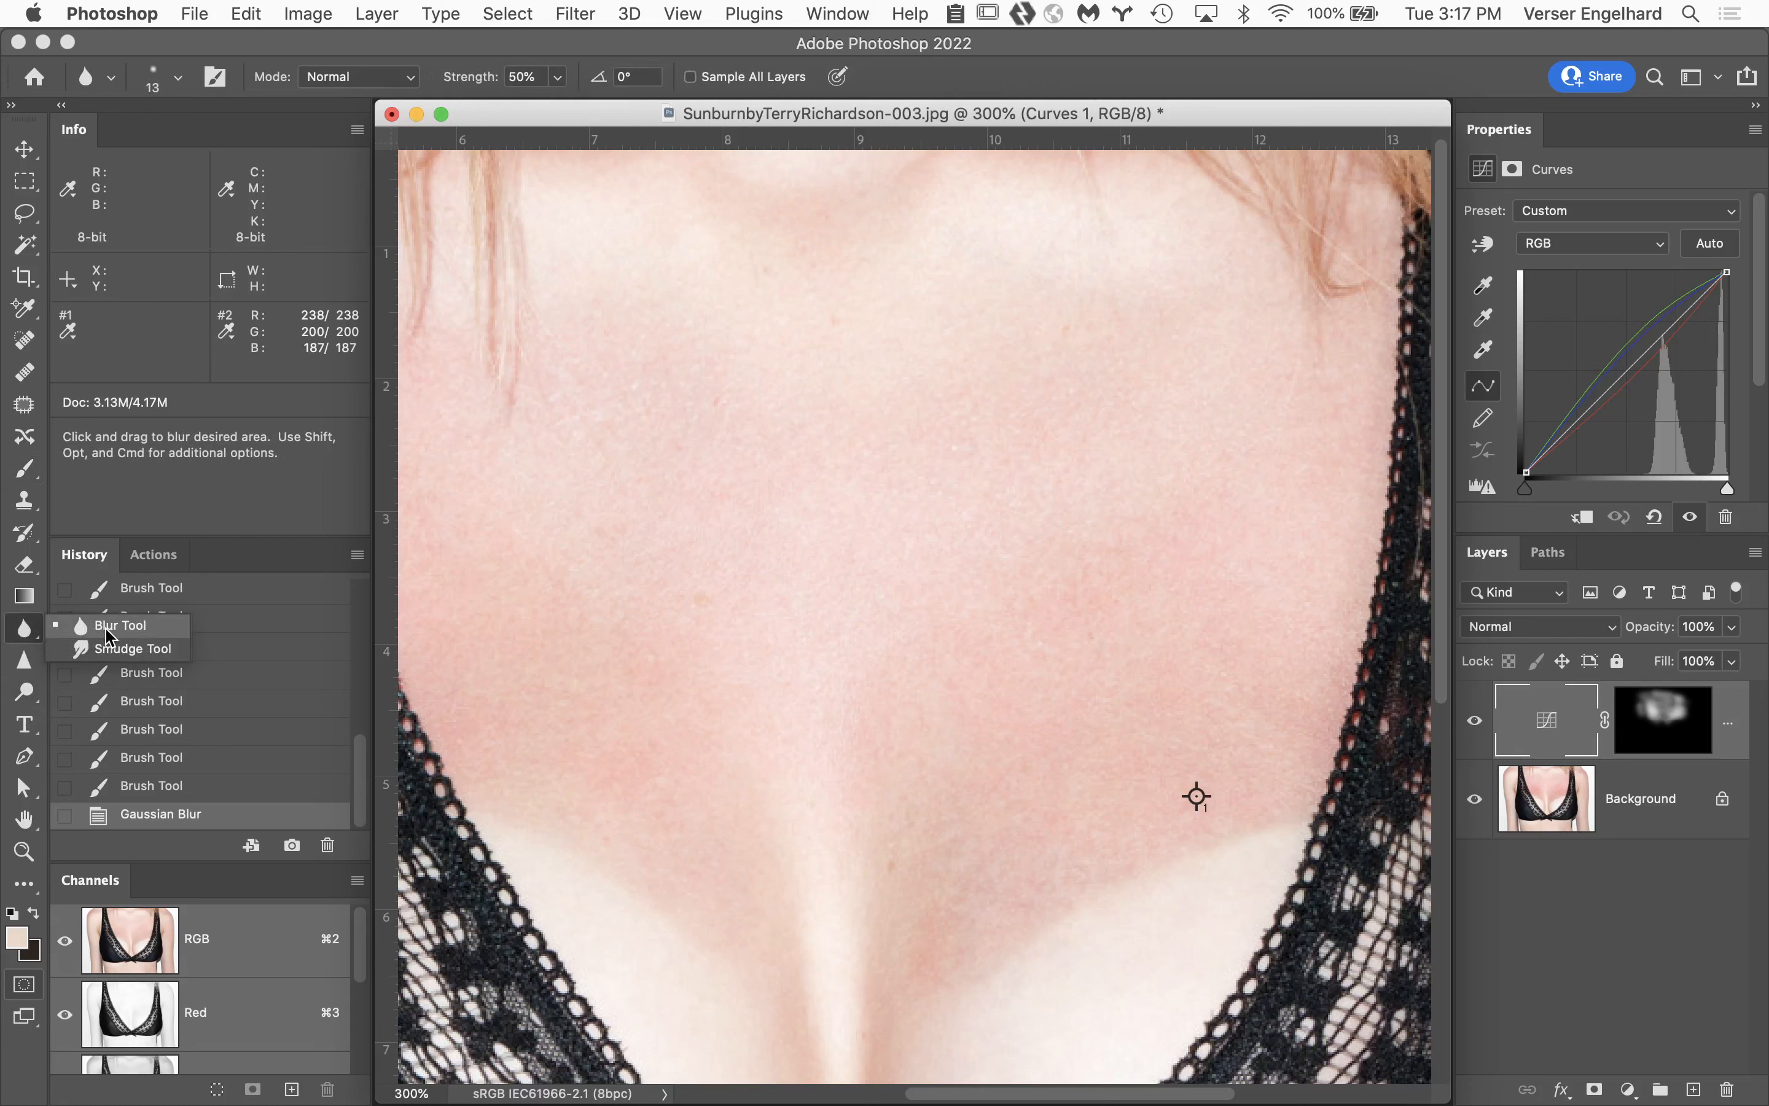
pyautogui.click(25, 664)
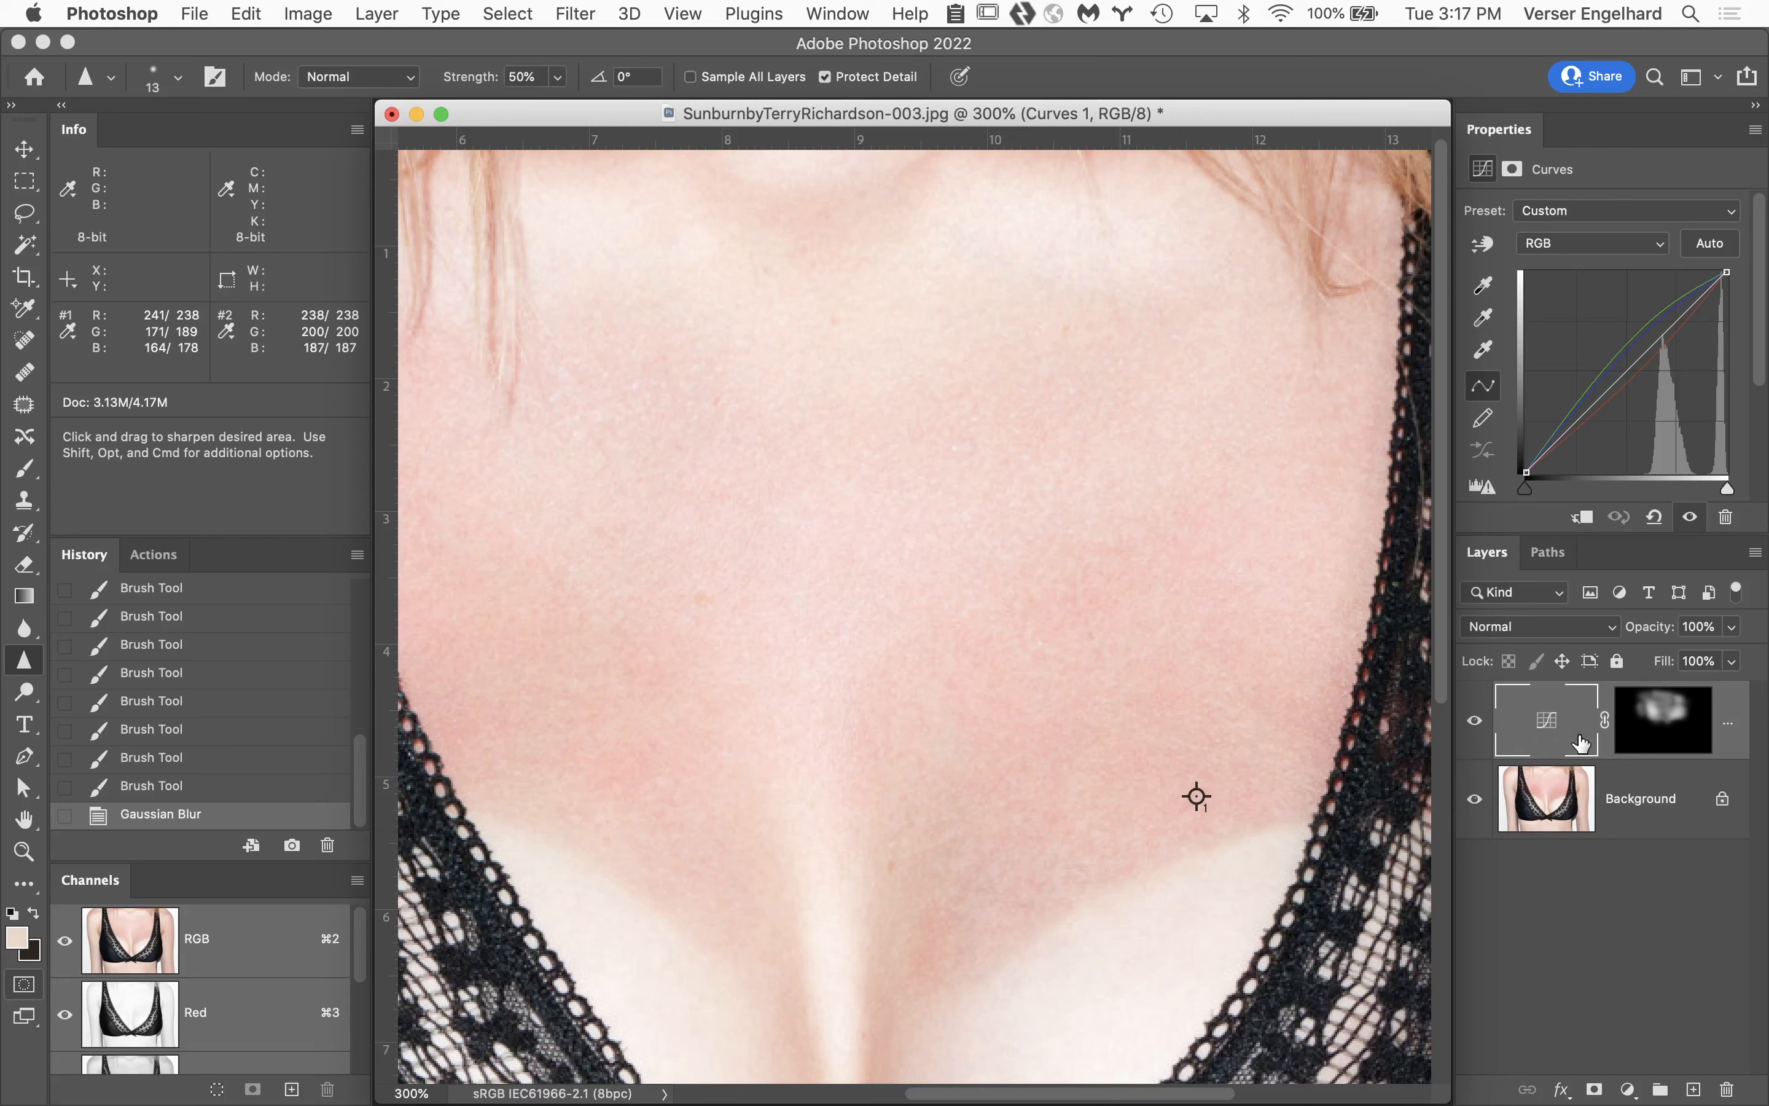
# Delete the Curves adjustment layer and duplicate the Background layer.
pyautogui.moveTo(1581, 744); pyautogui.dragTo(1734, 1083)
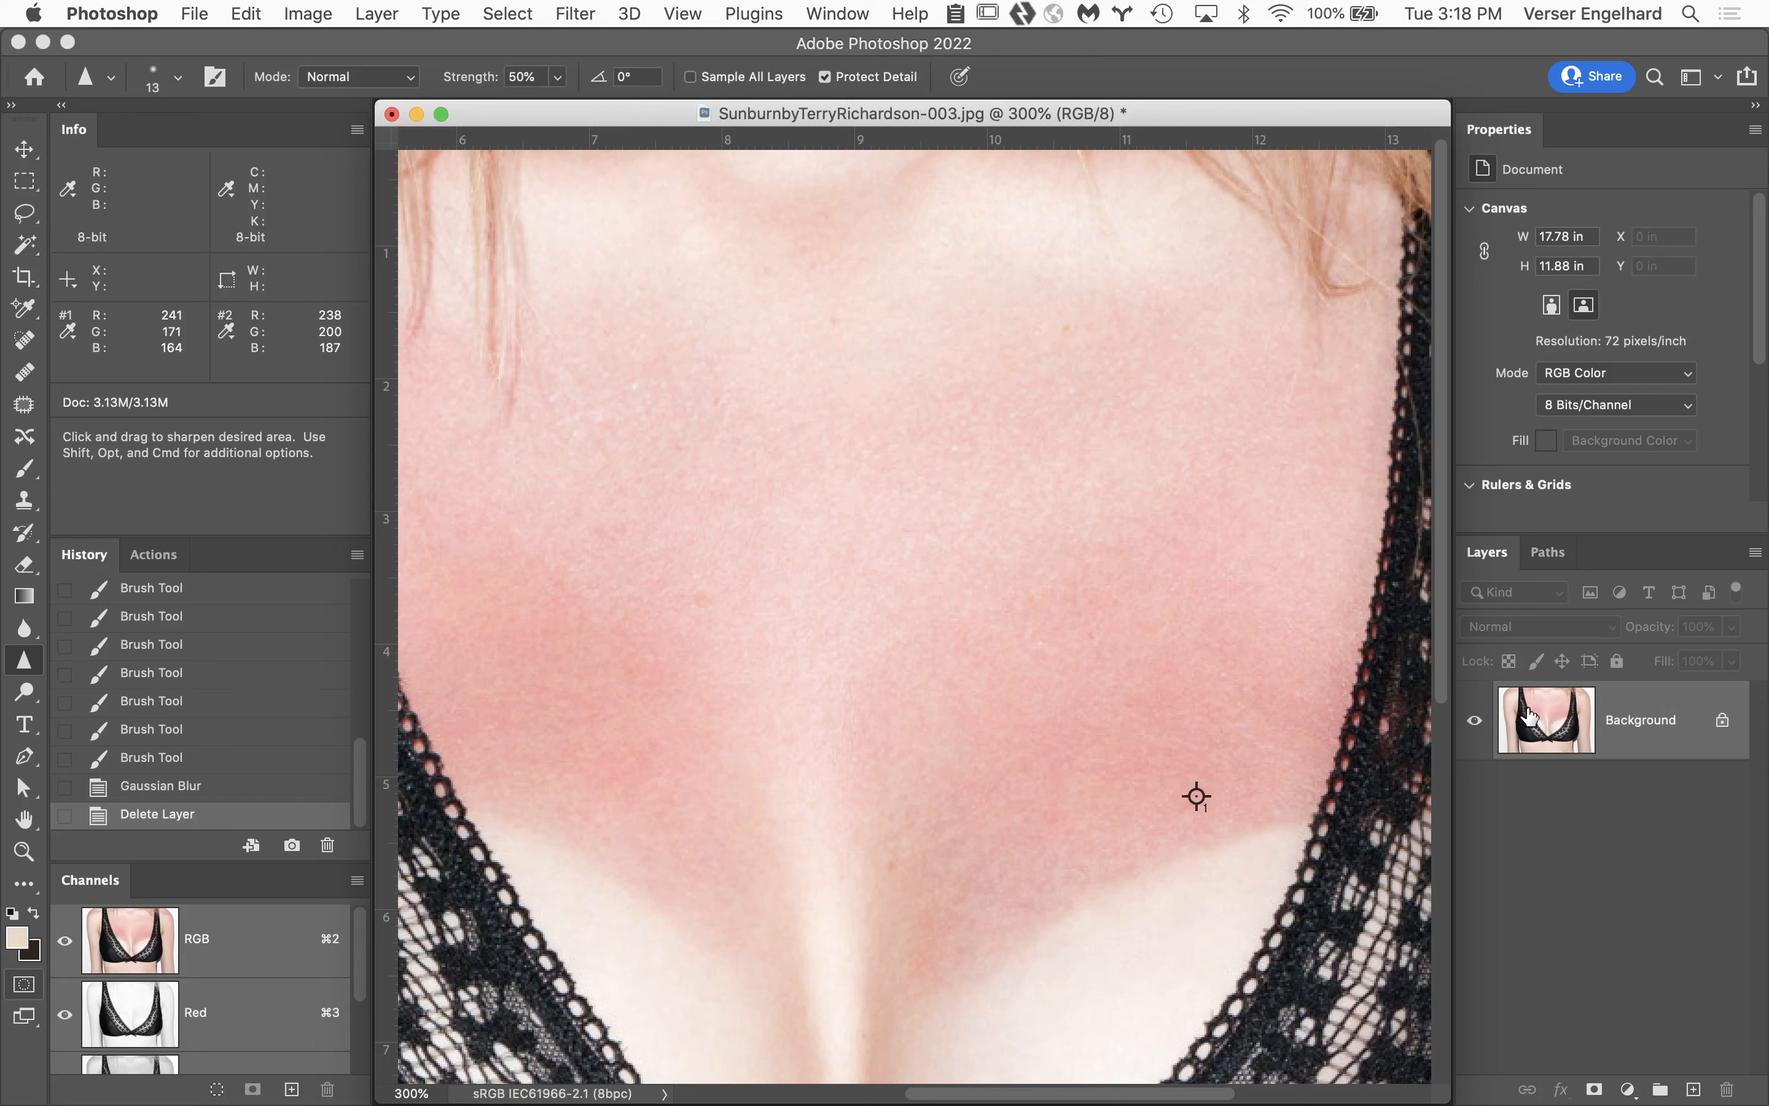
pyautogui.press('super+j')
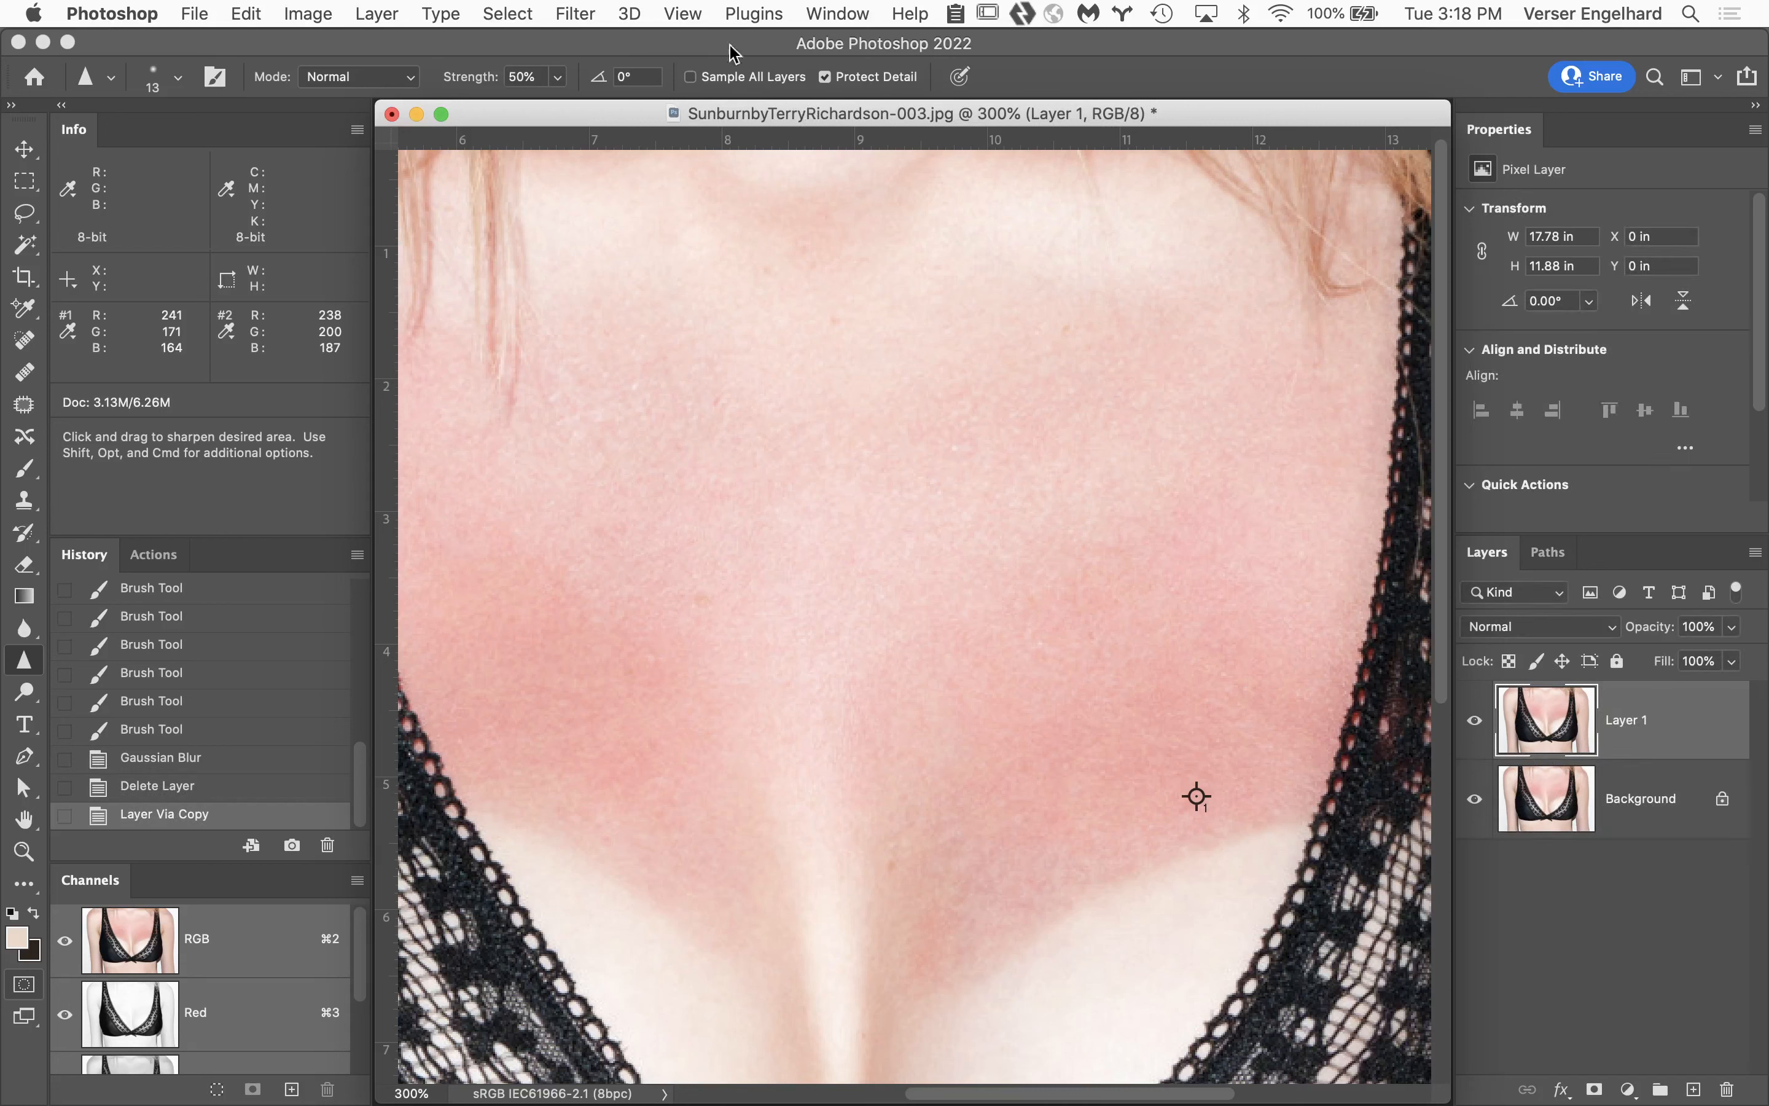
# Apply a Gaussian Blur with a 3.7-pixel radius to the duplicated image layer.
pyautogui.click(563, 8)
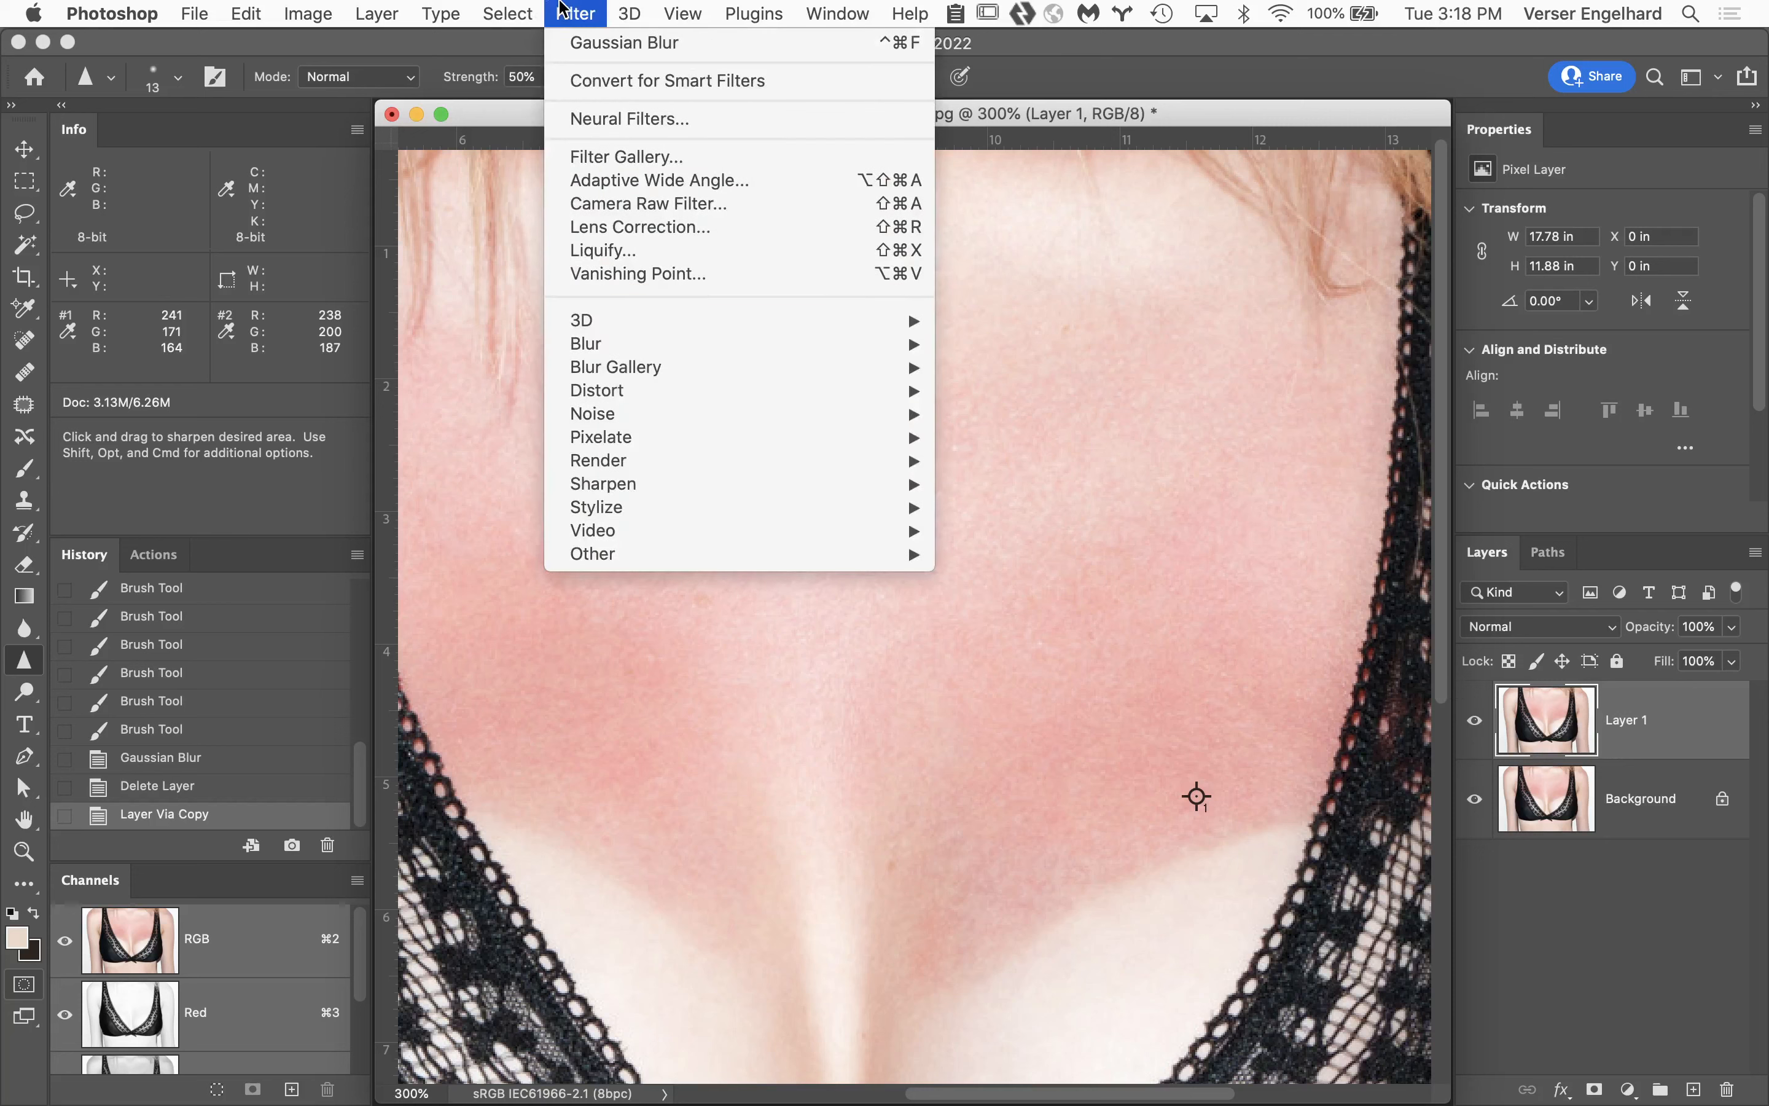
pyautogui.moveTo(831, 346)
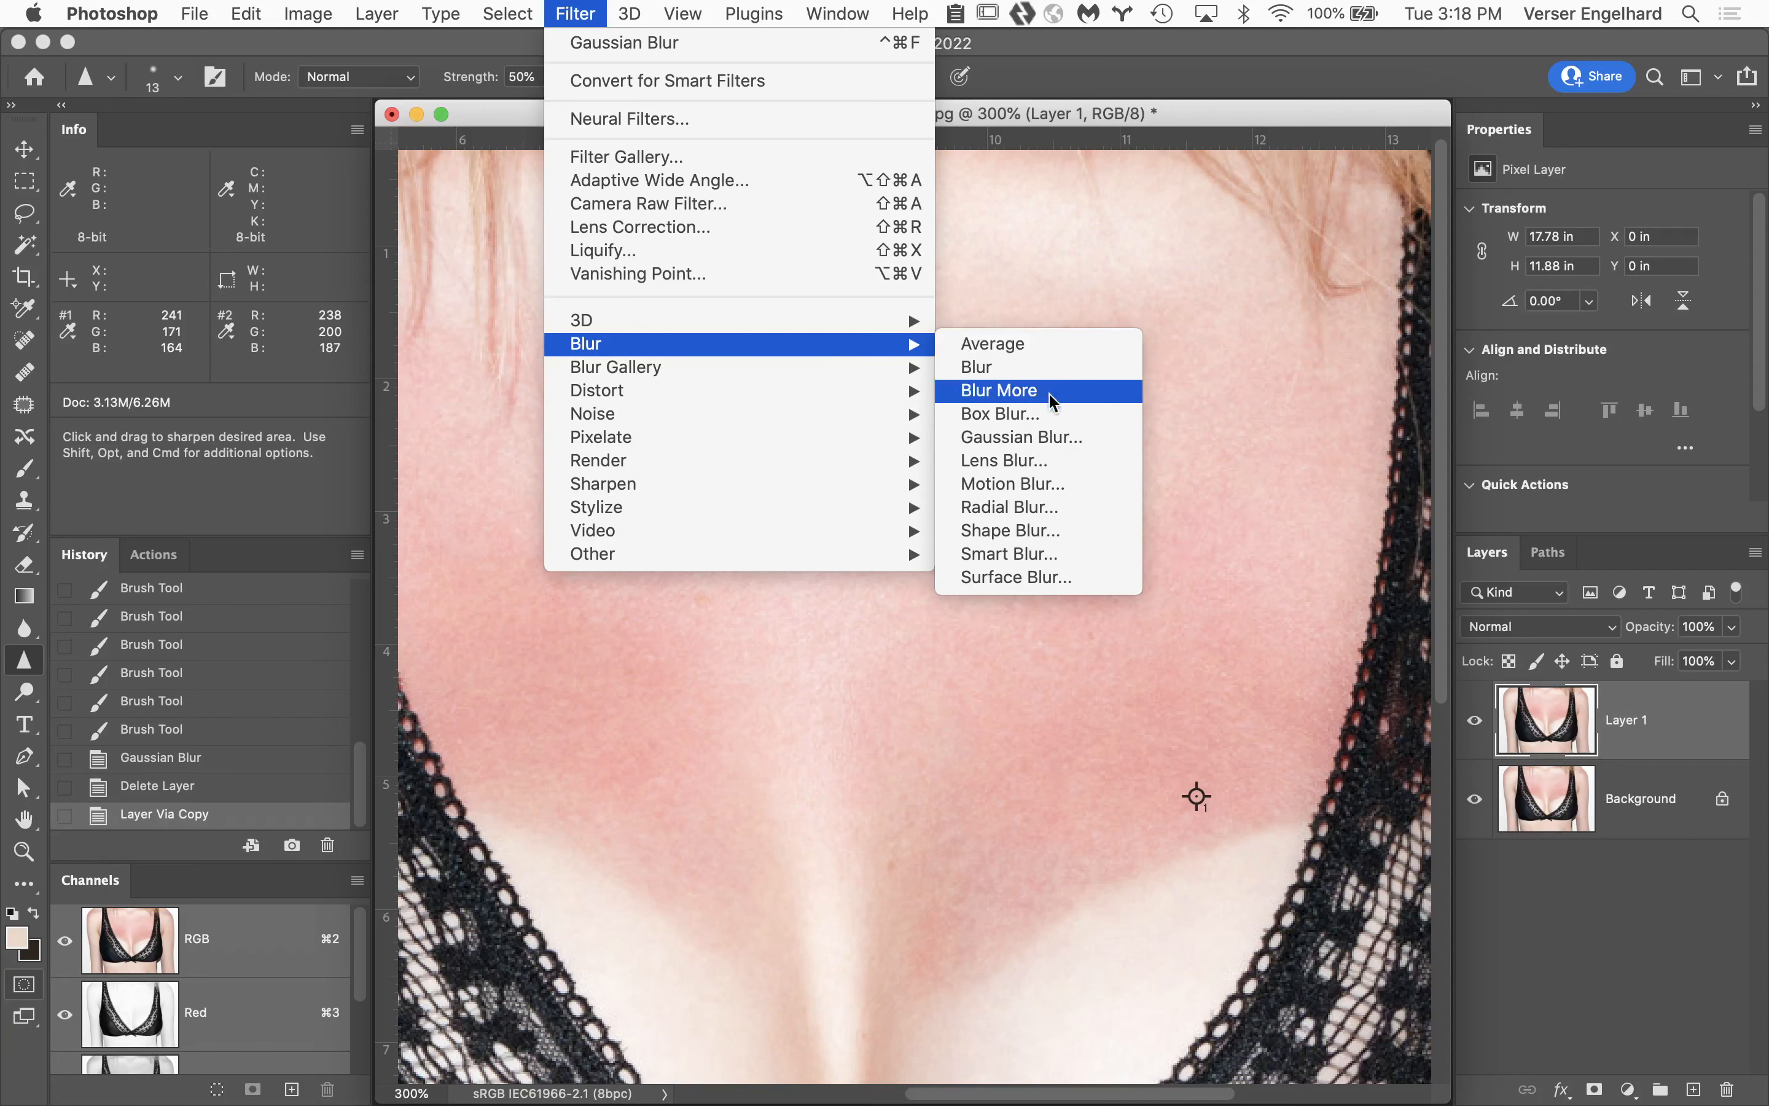
pyautogui.click(1071, 437)
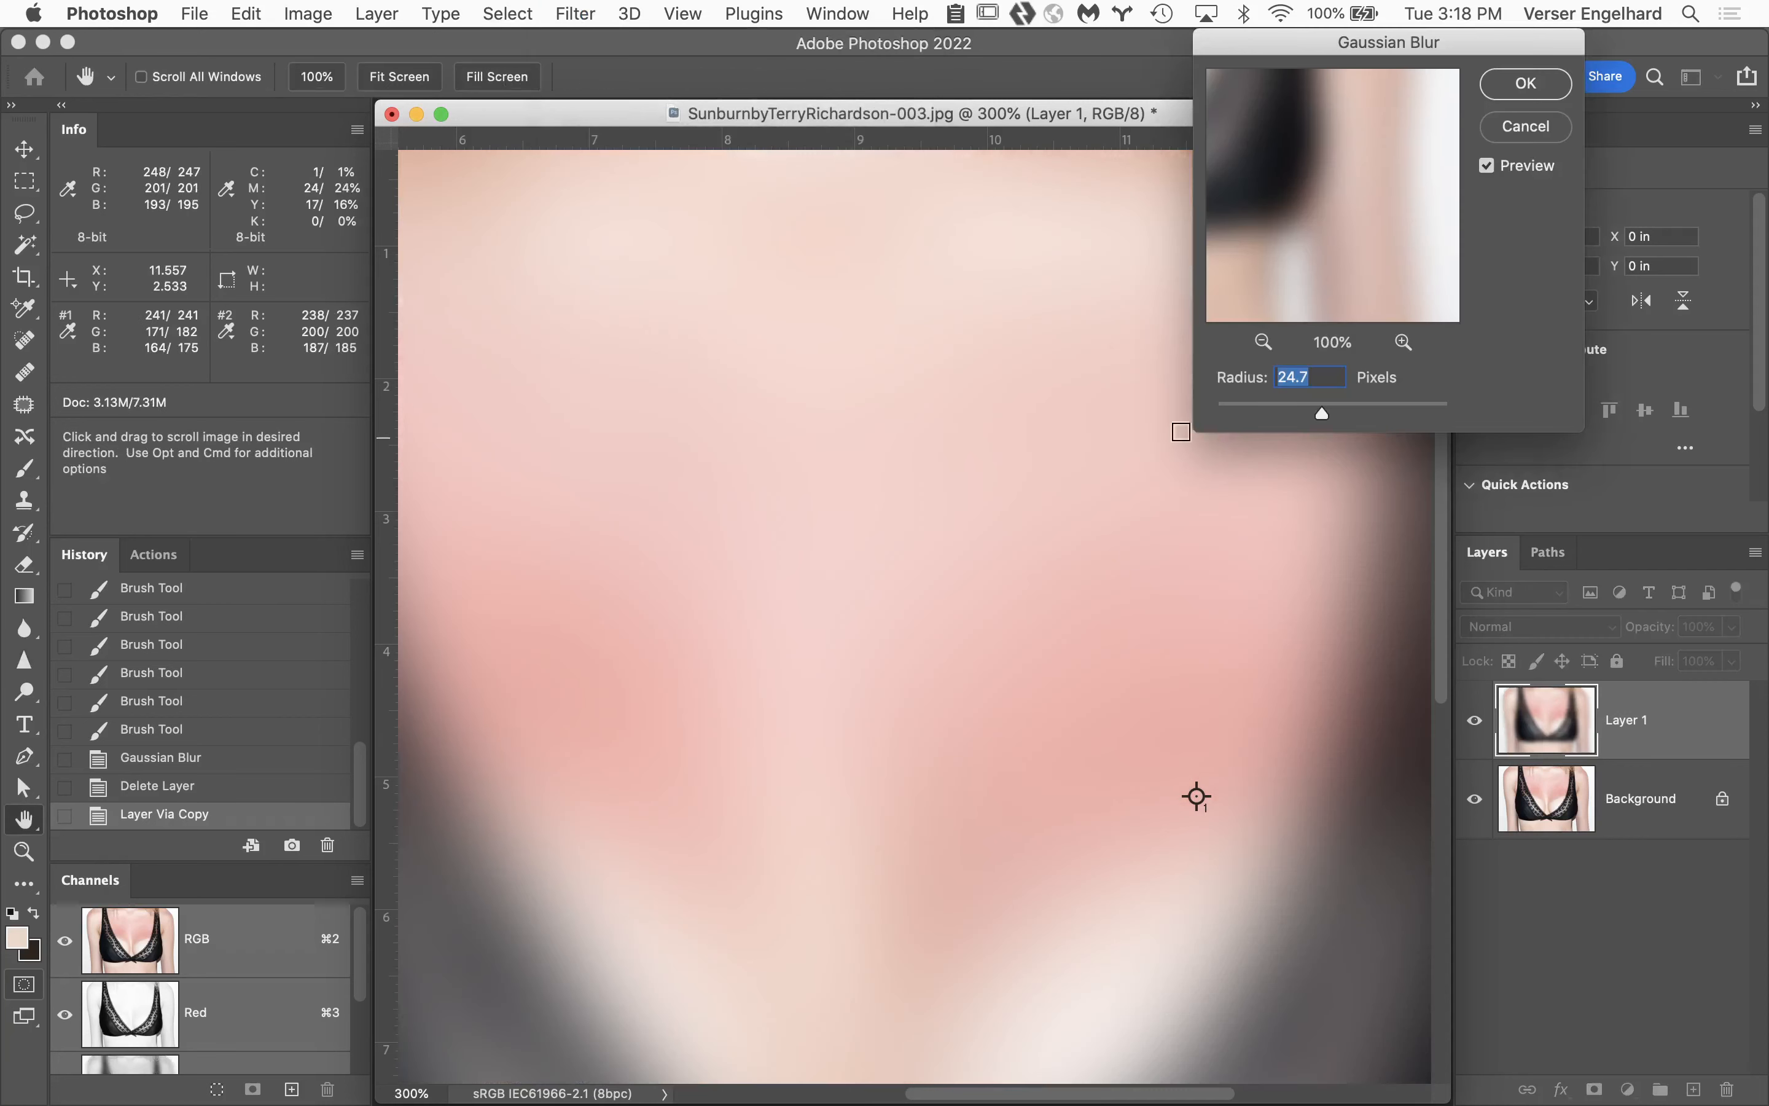
pyautogui.moveTo(1324, 419); pyautogui.dragTo(1265, 415)
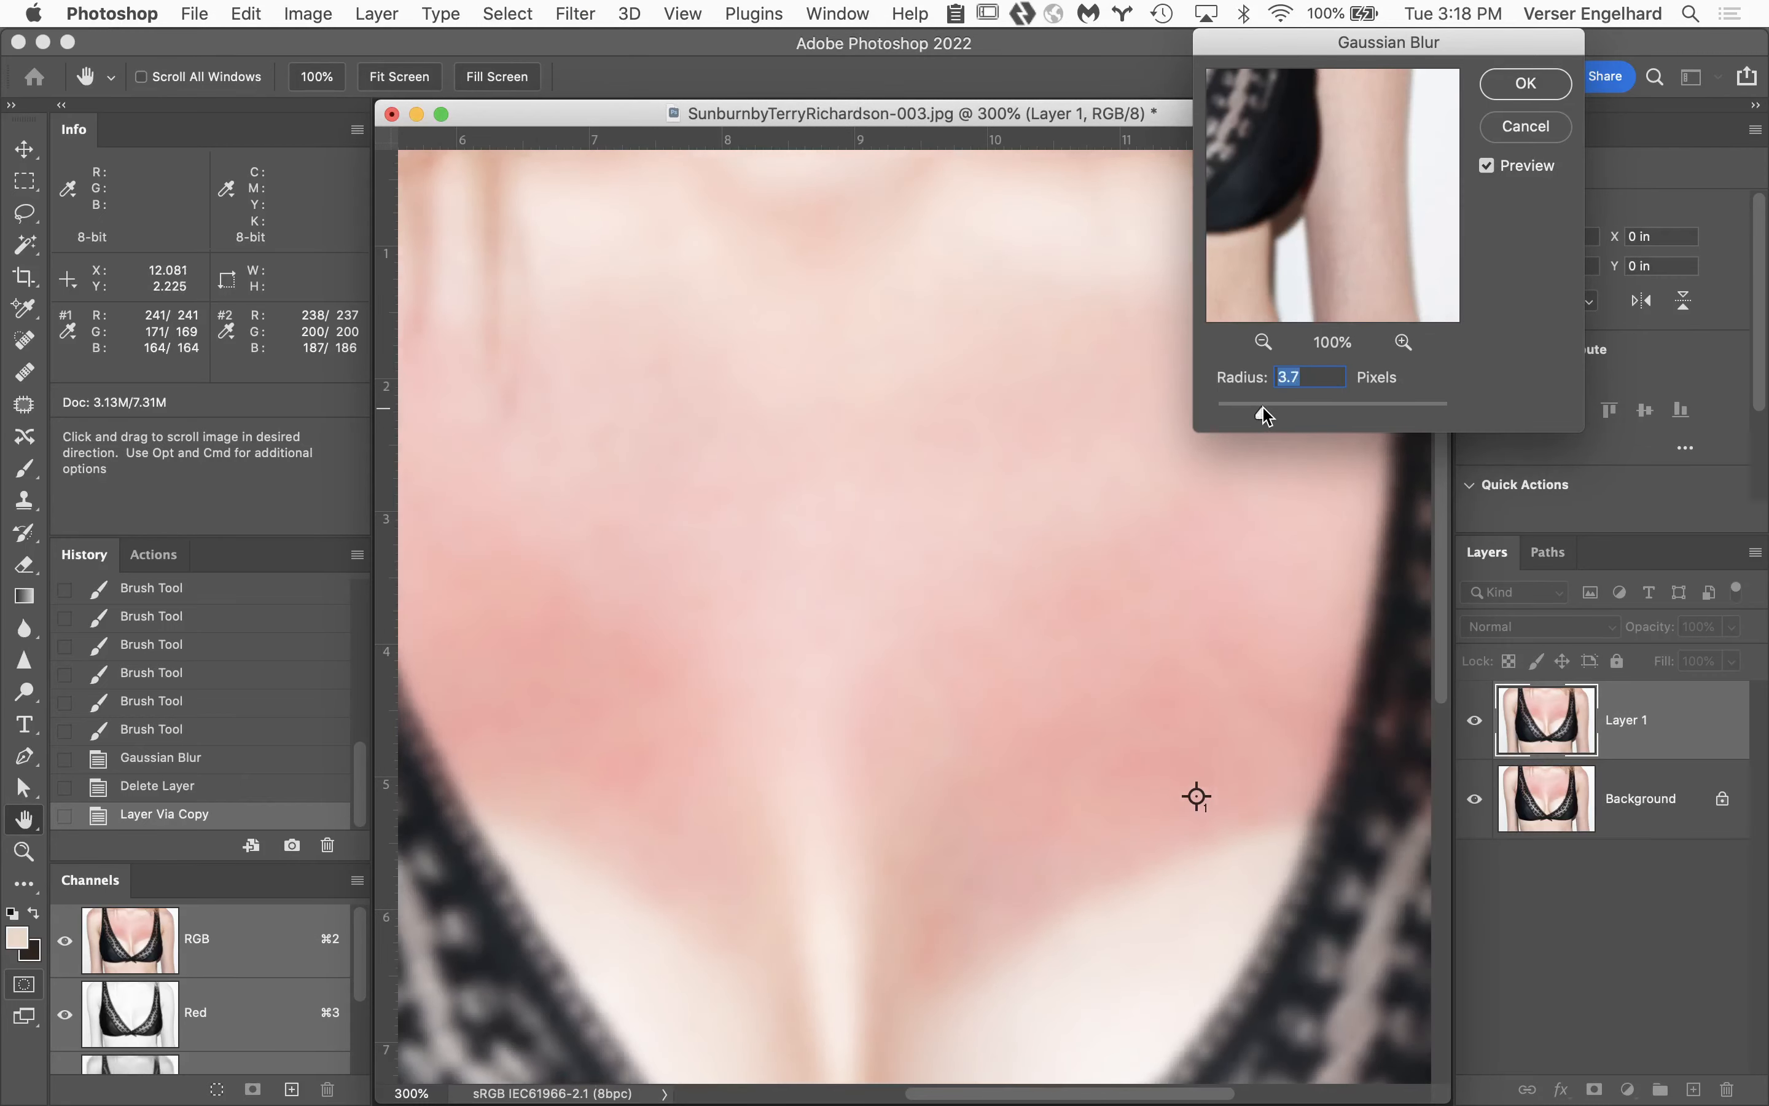
pyautogui.click(1506, 100)
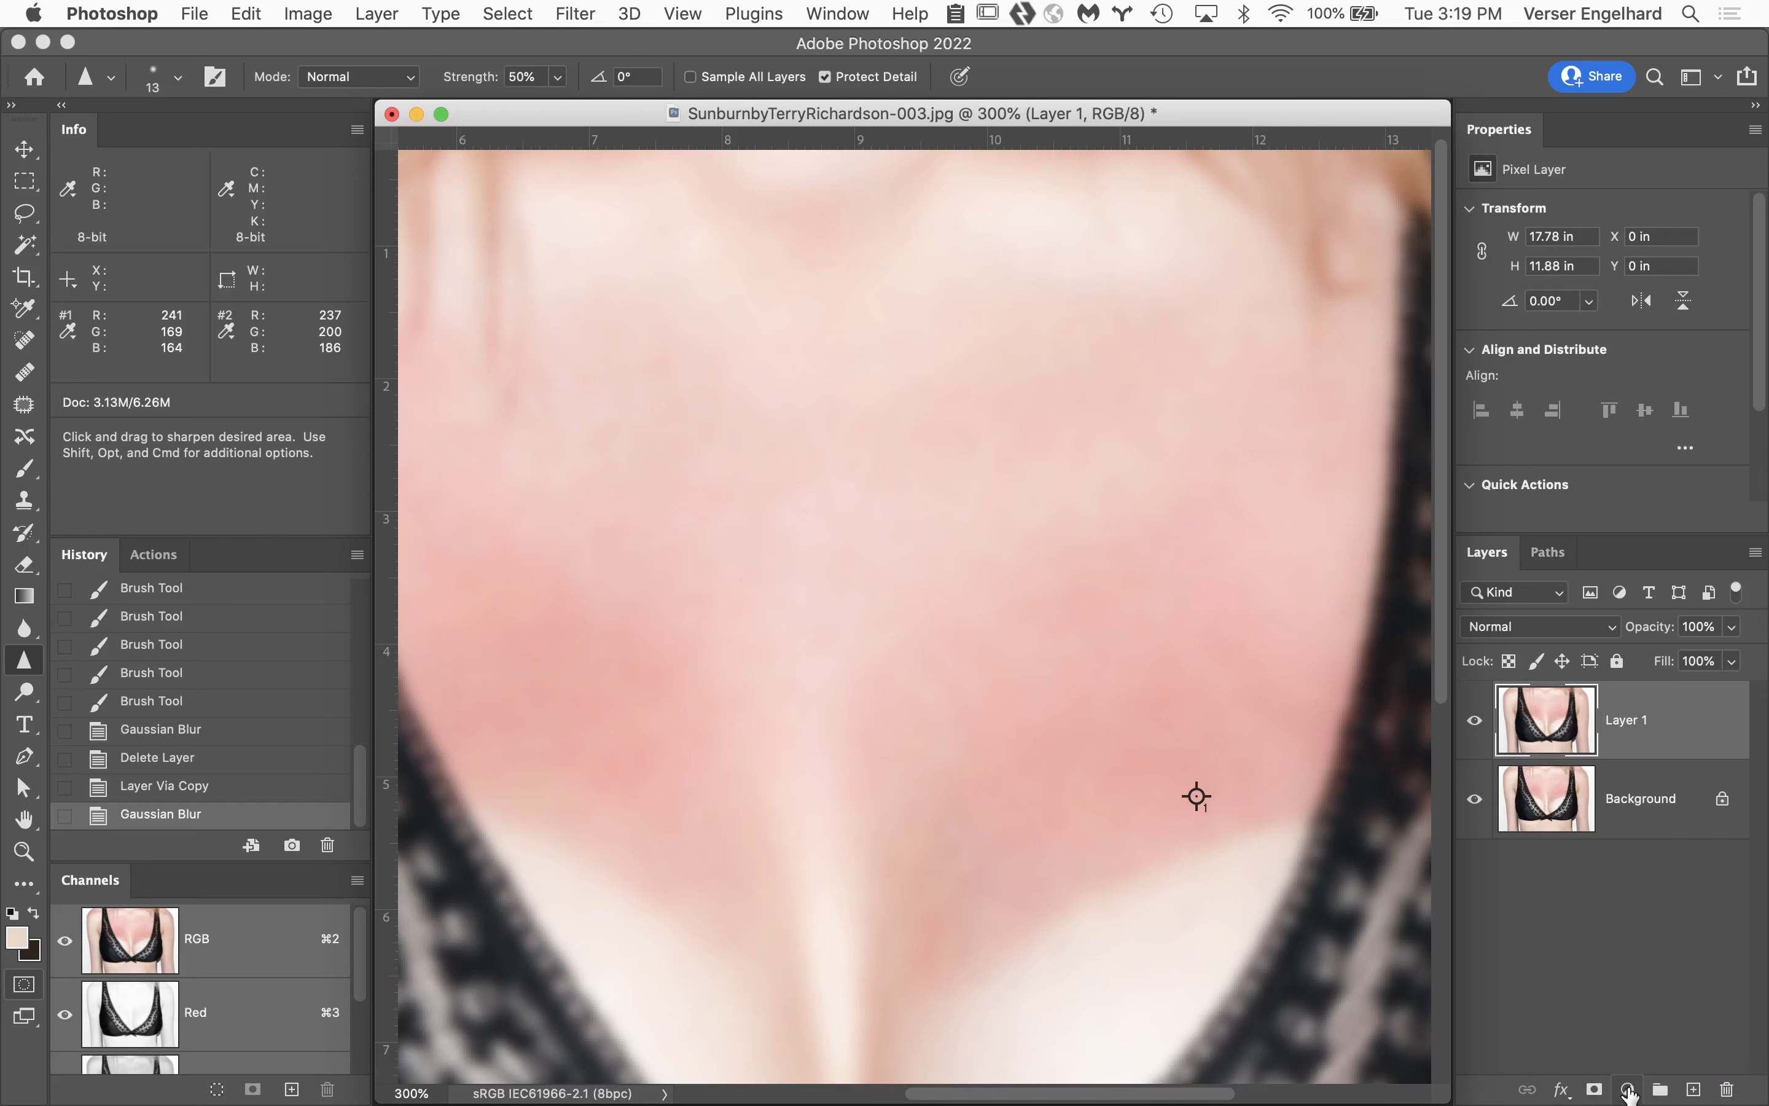
# Add a Hue/Saturation adjustment layer above the blurred layer, keeping the Master color range.
pyautogui.click(1627, 1089)
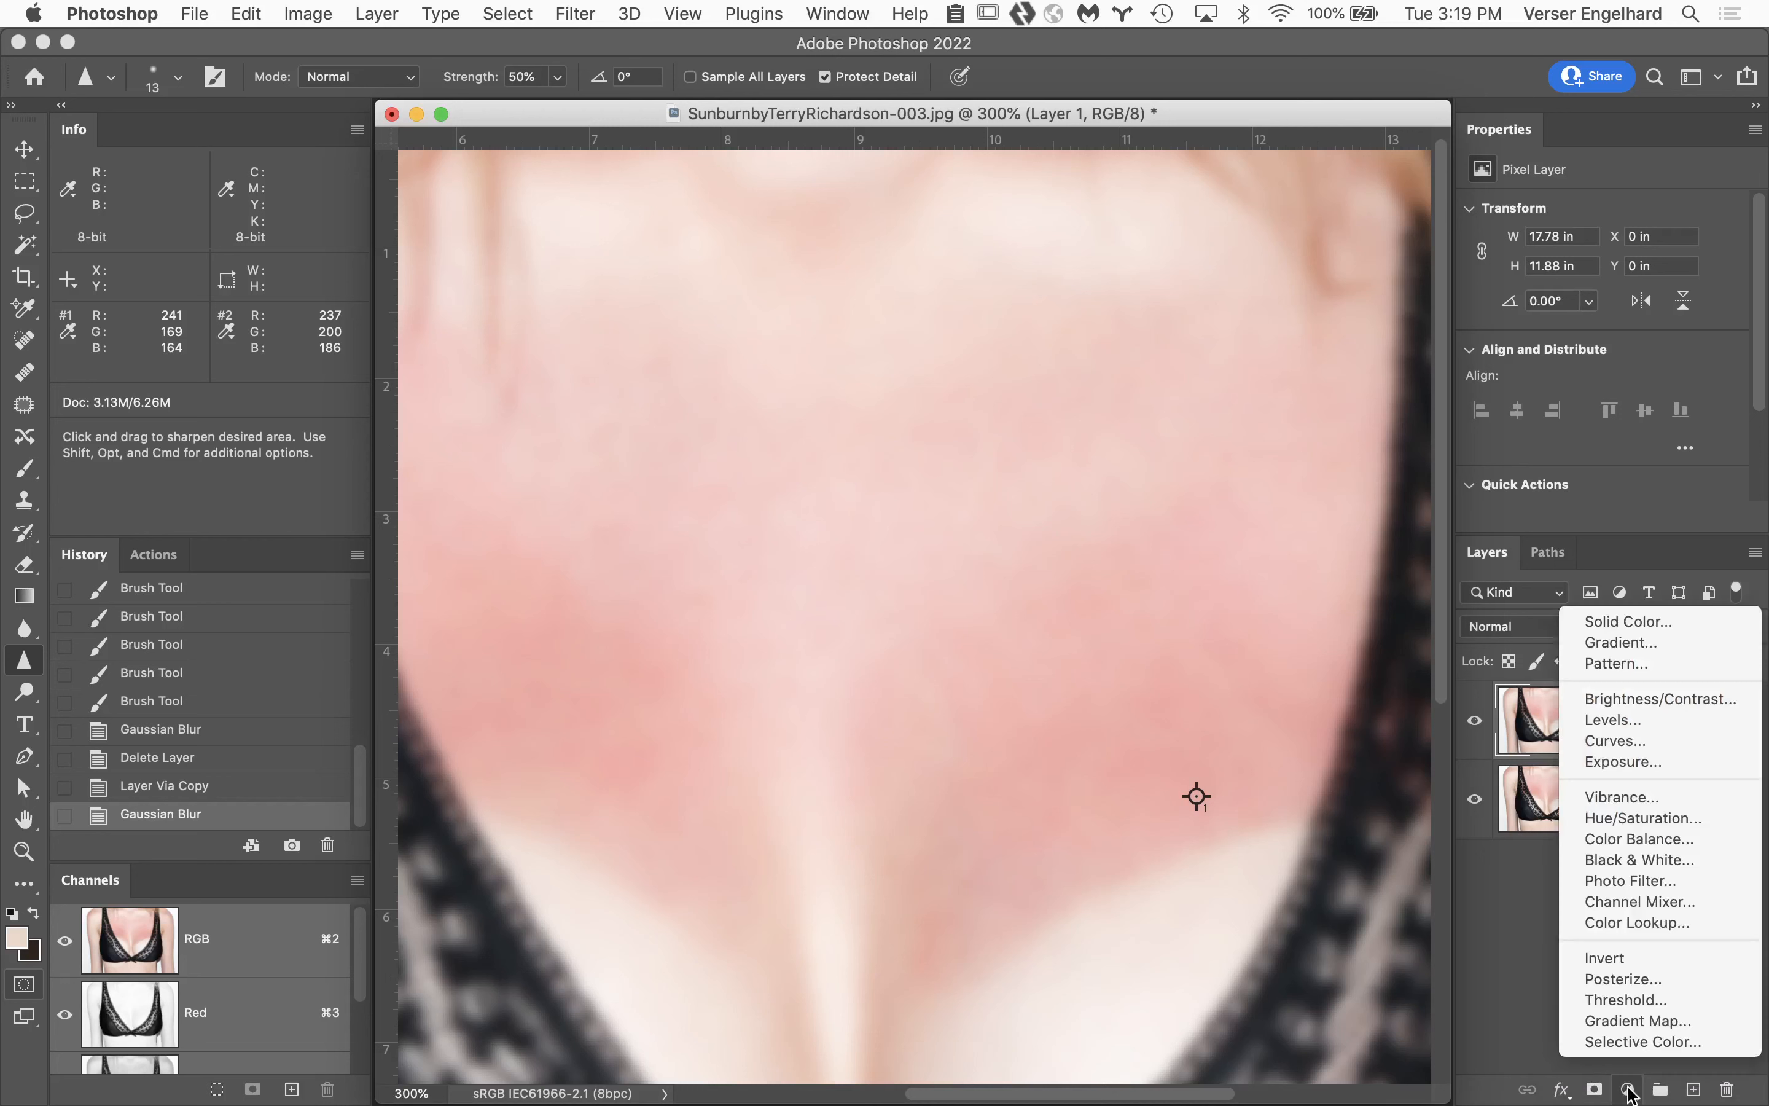
pyautogui.click(1636, 818)
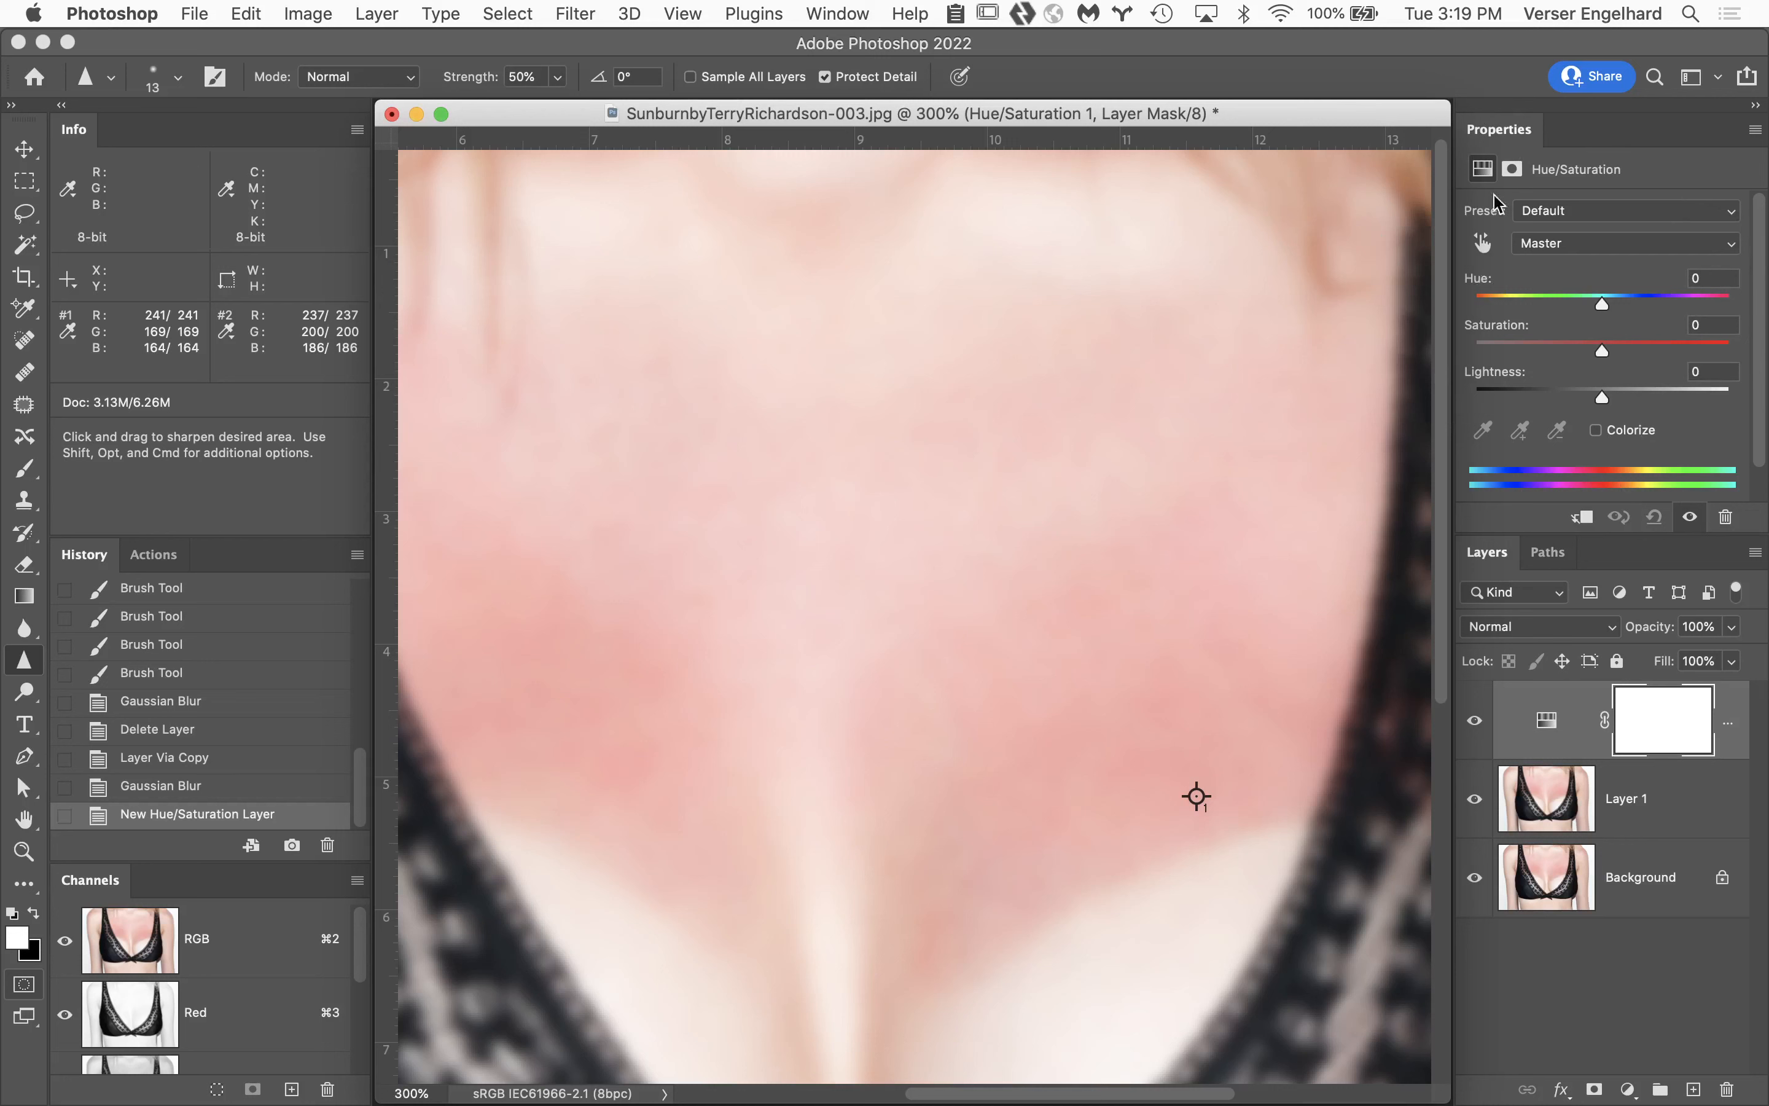
pyautogui.click(1619, 249)
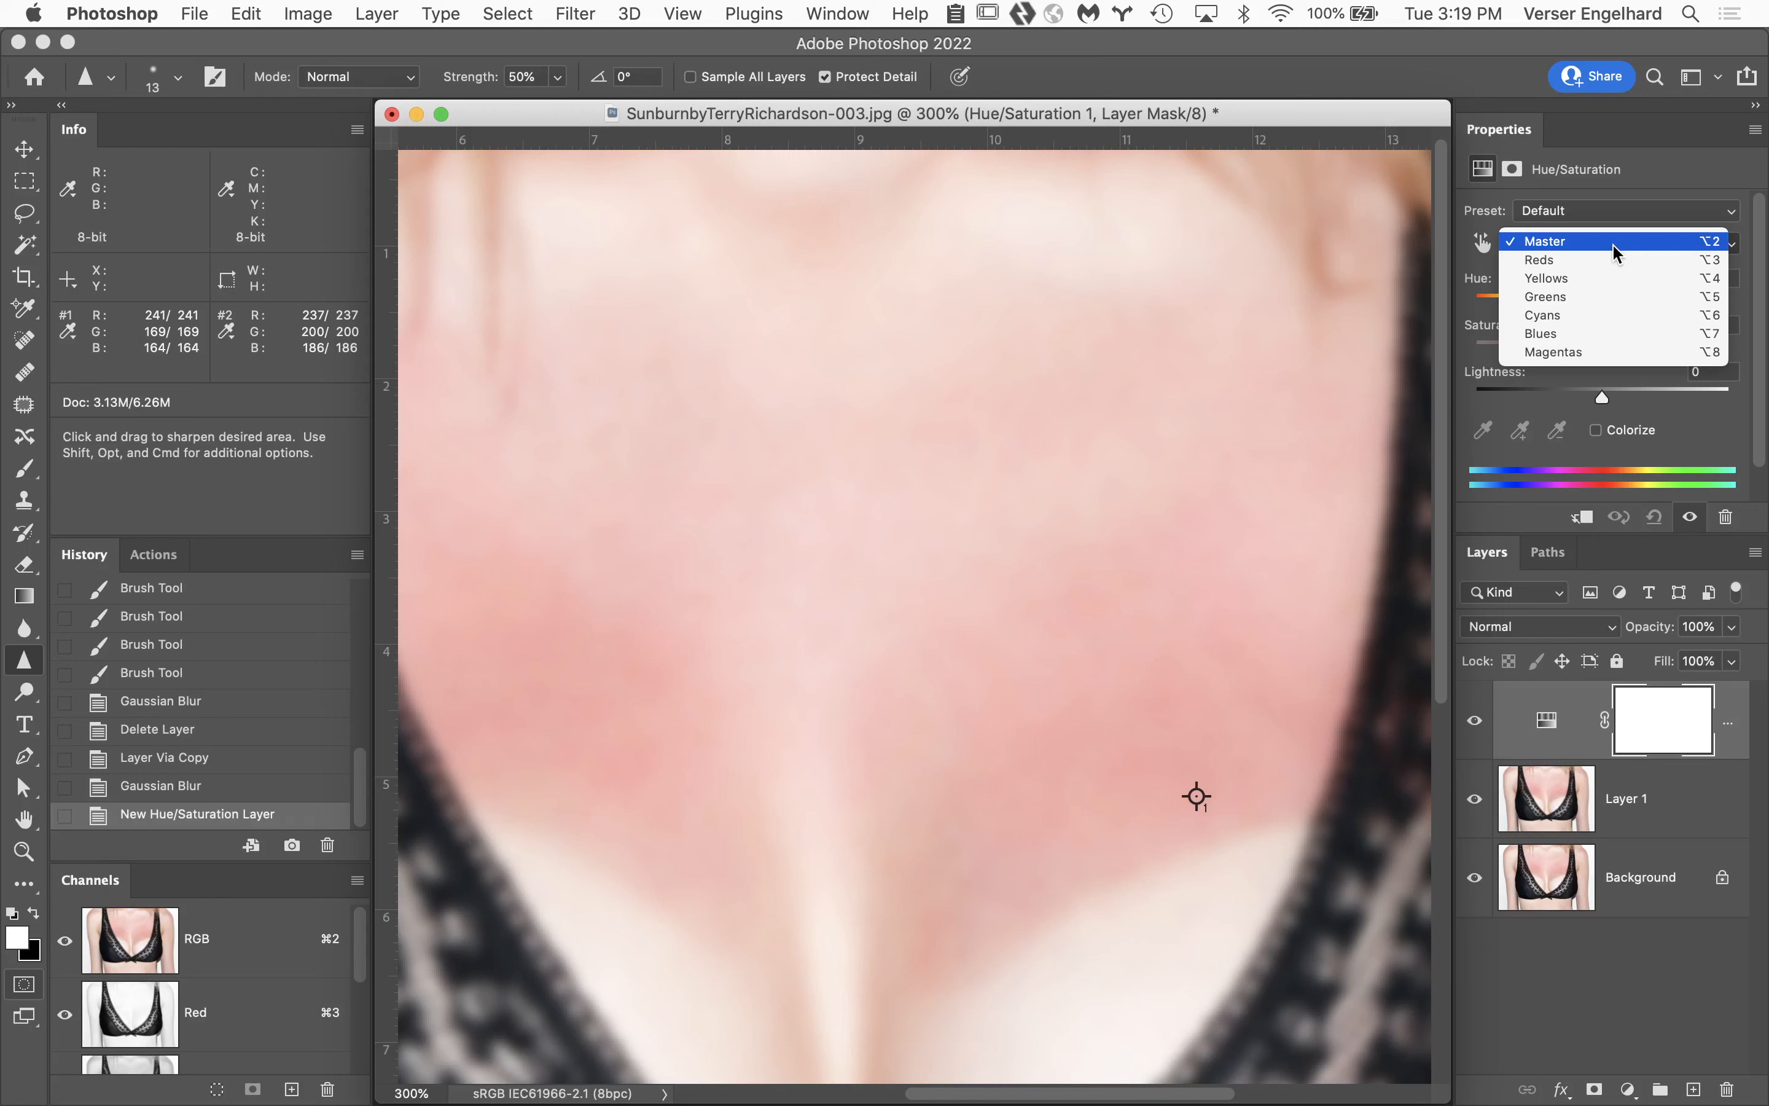
pyautogui.click(1614, 245)
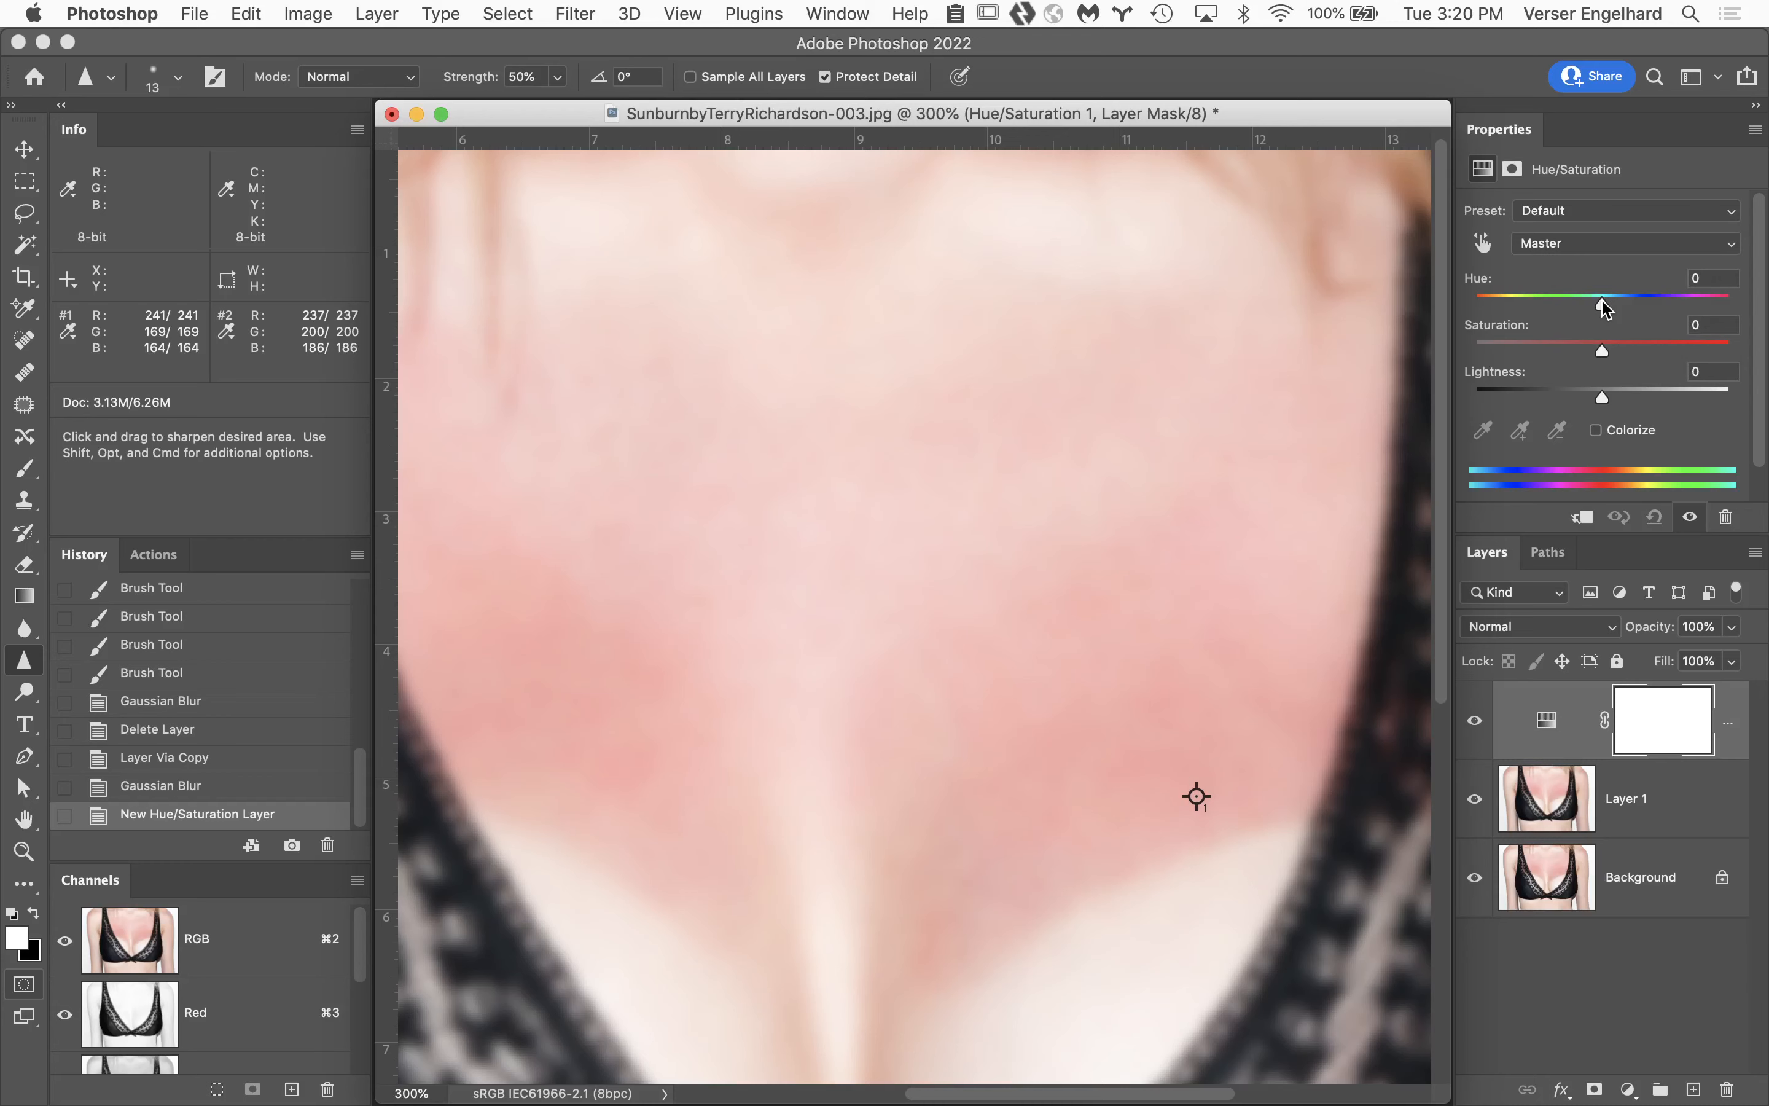
# Try Hue values of -37 and +3 on the Hue/Saturation layer, and return Hue to 0.
pyautogui.moveTo(1604, 307); pyautogui.dragTo(1555, 311)
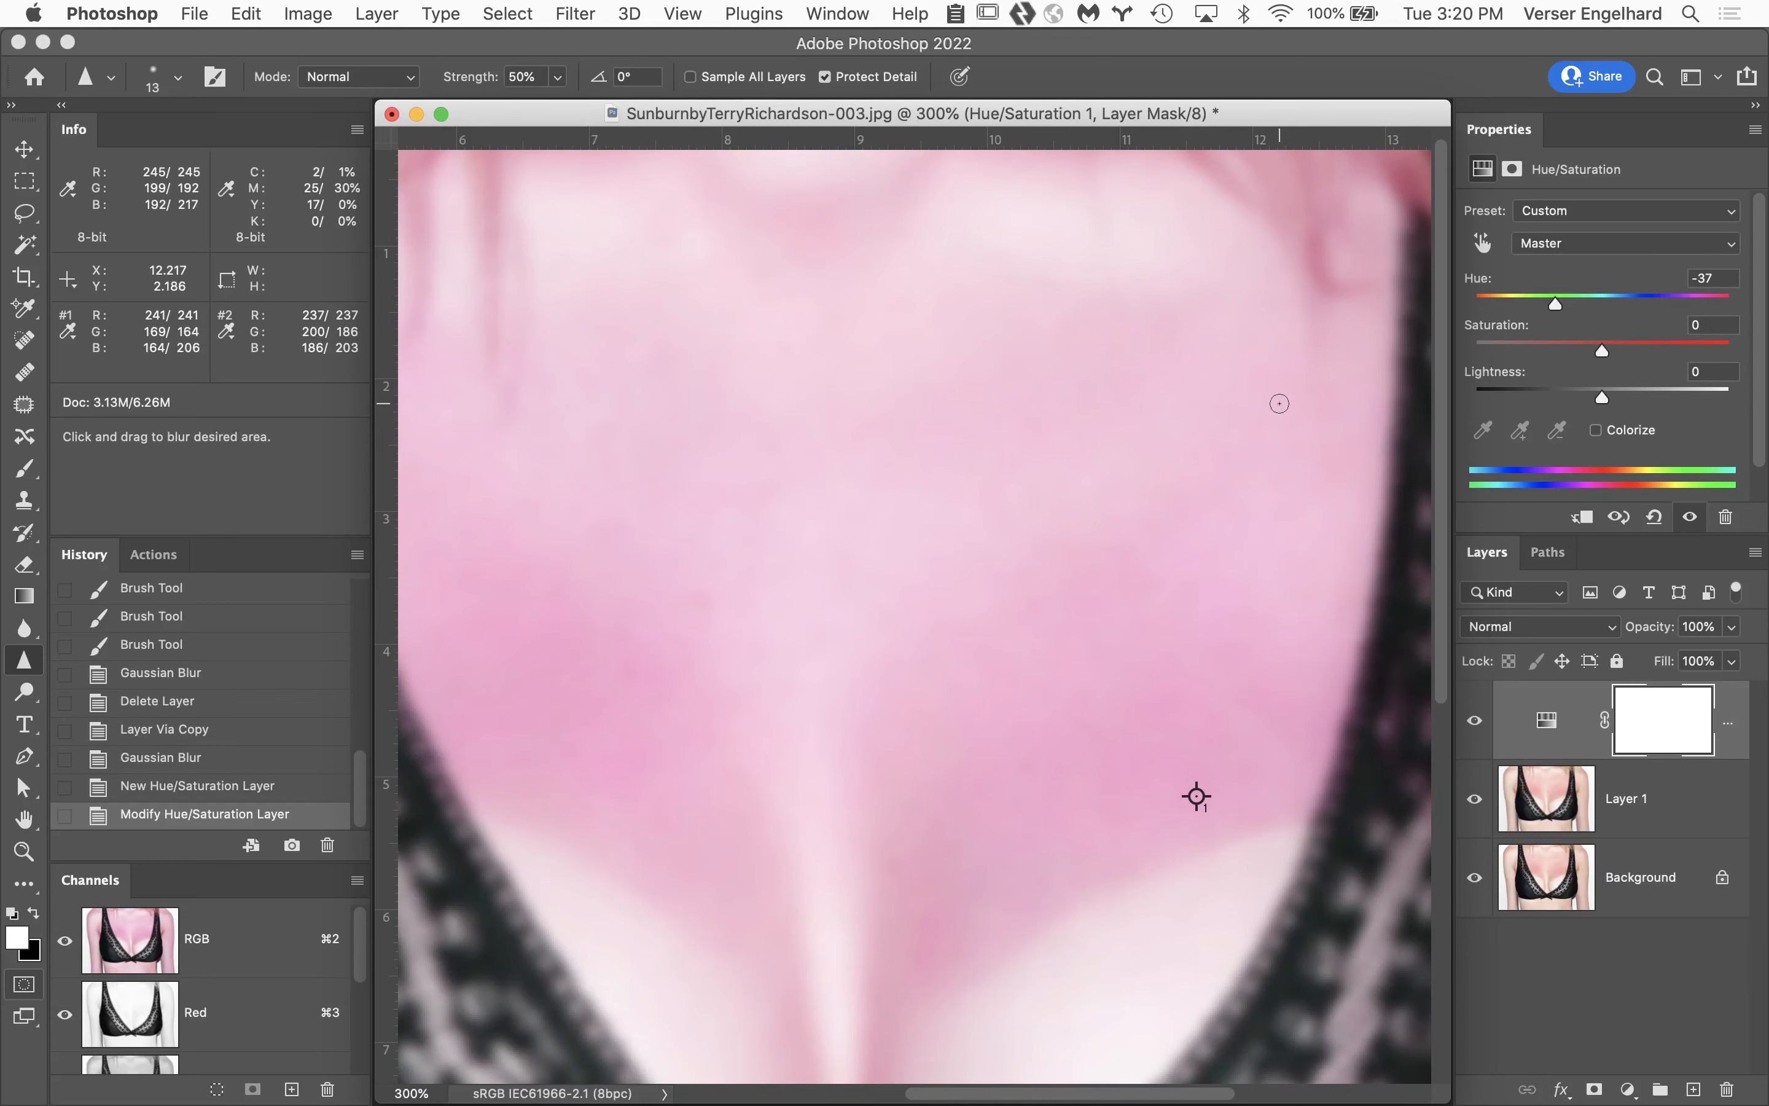
pyautogui.press('super+minus')
pyautogui.press('super+minus')
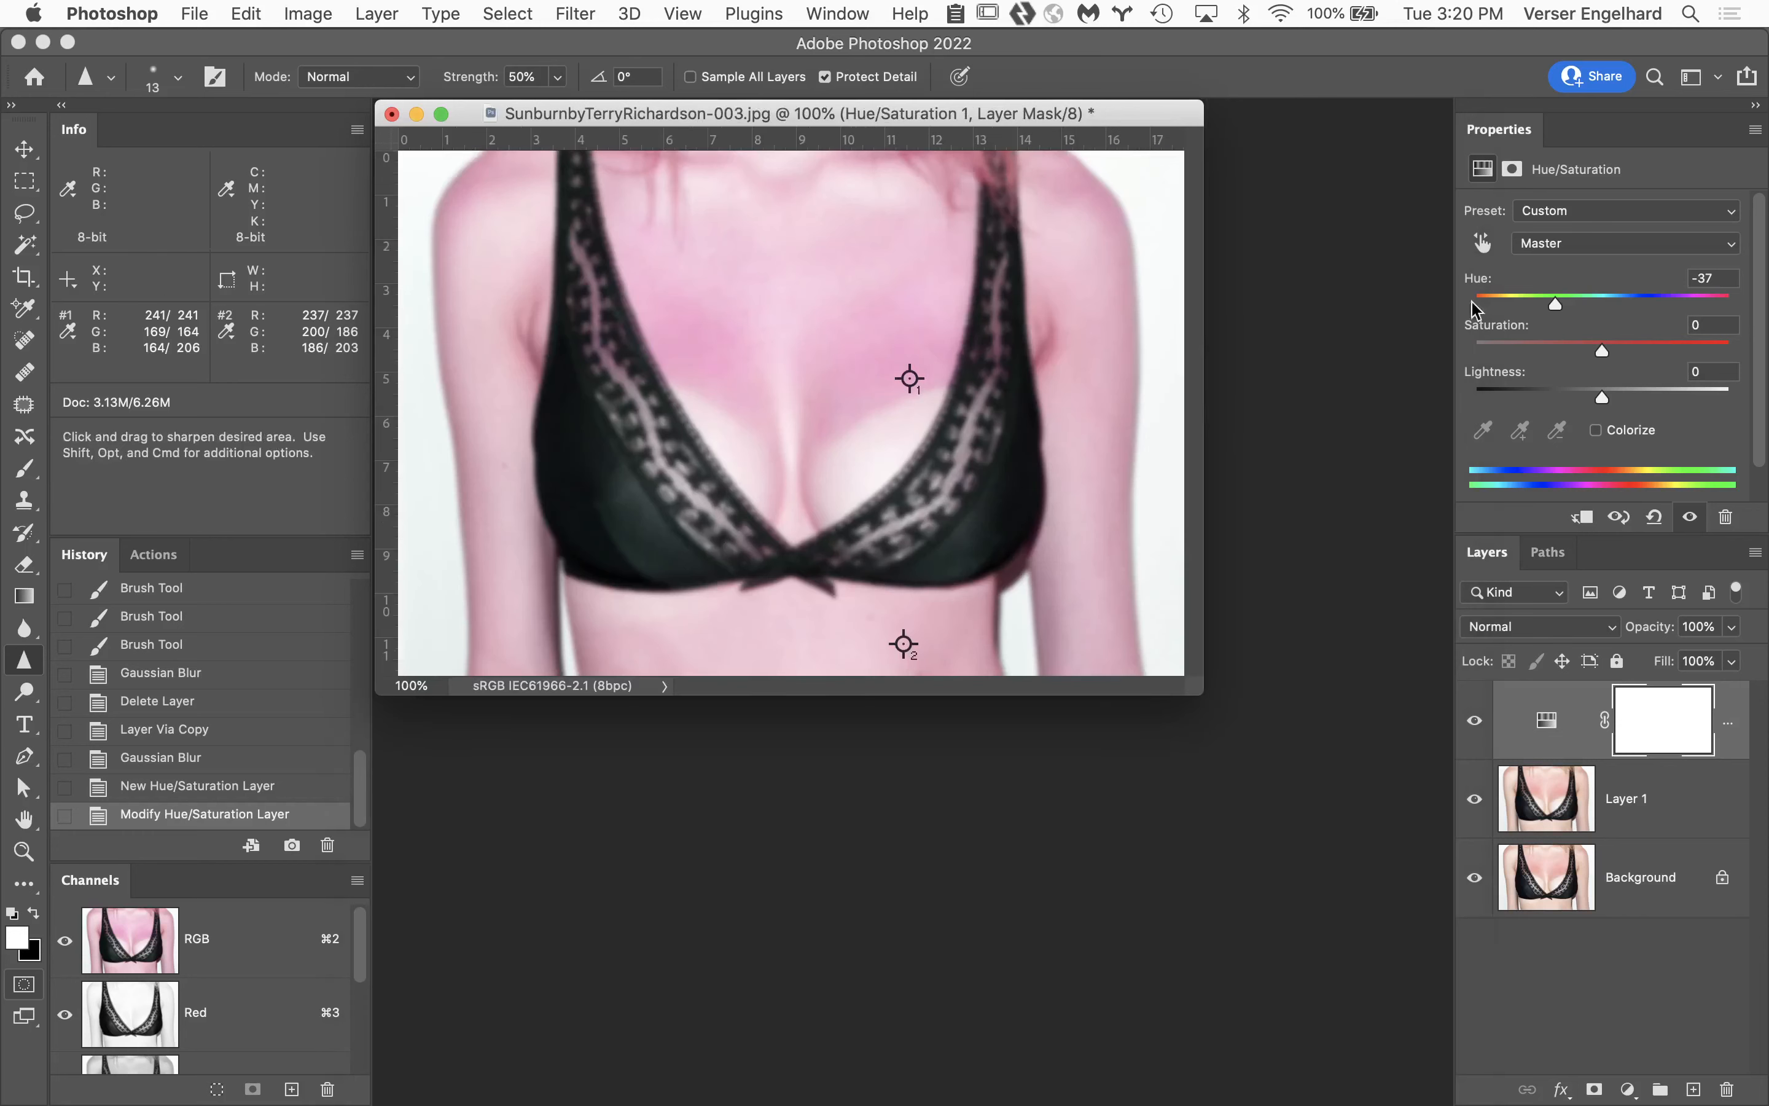
pyautogui.moveTo(1557, 309); pyautogui.dragTo(1608, 312)
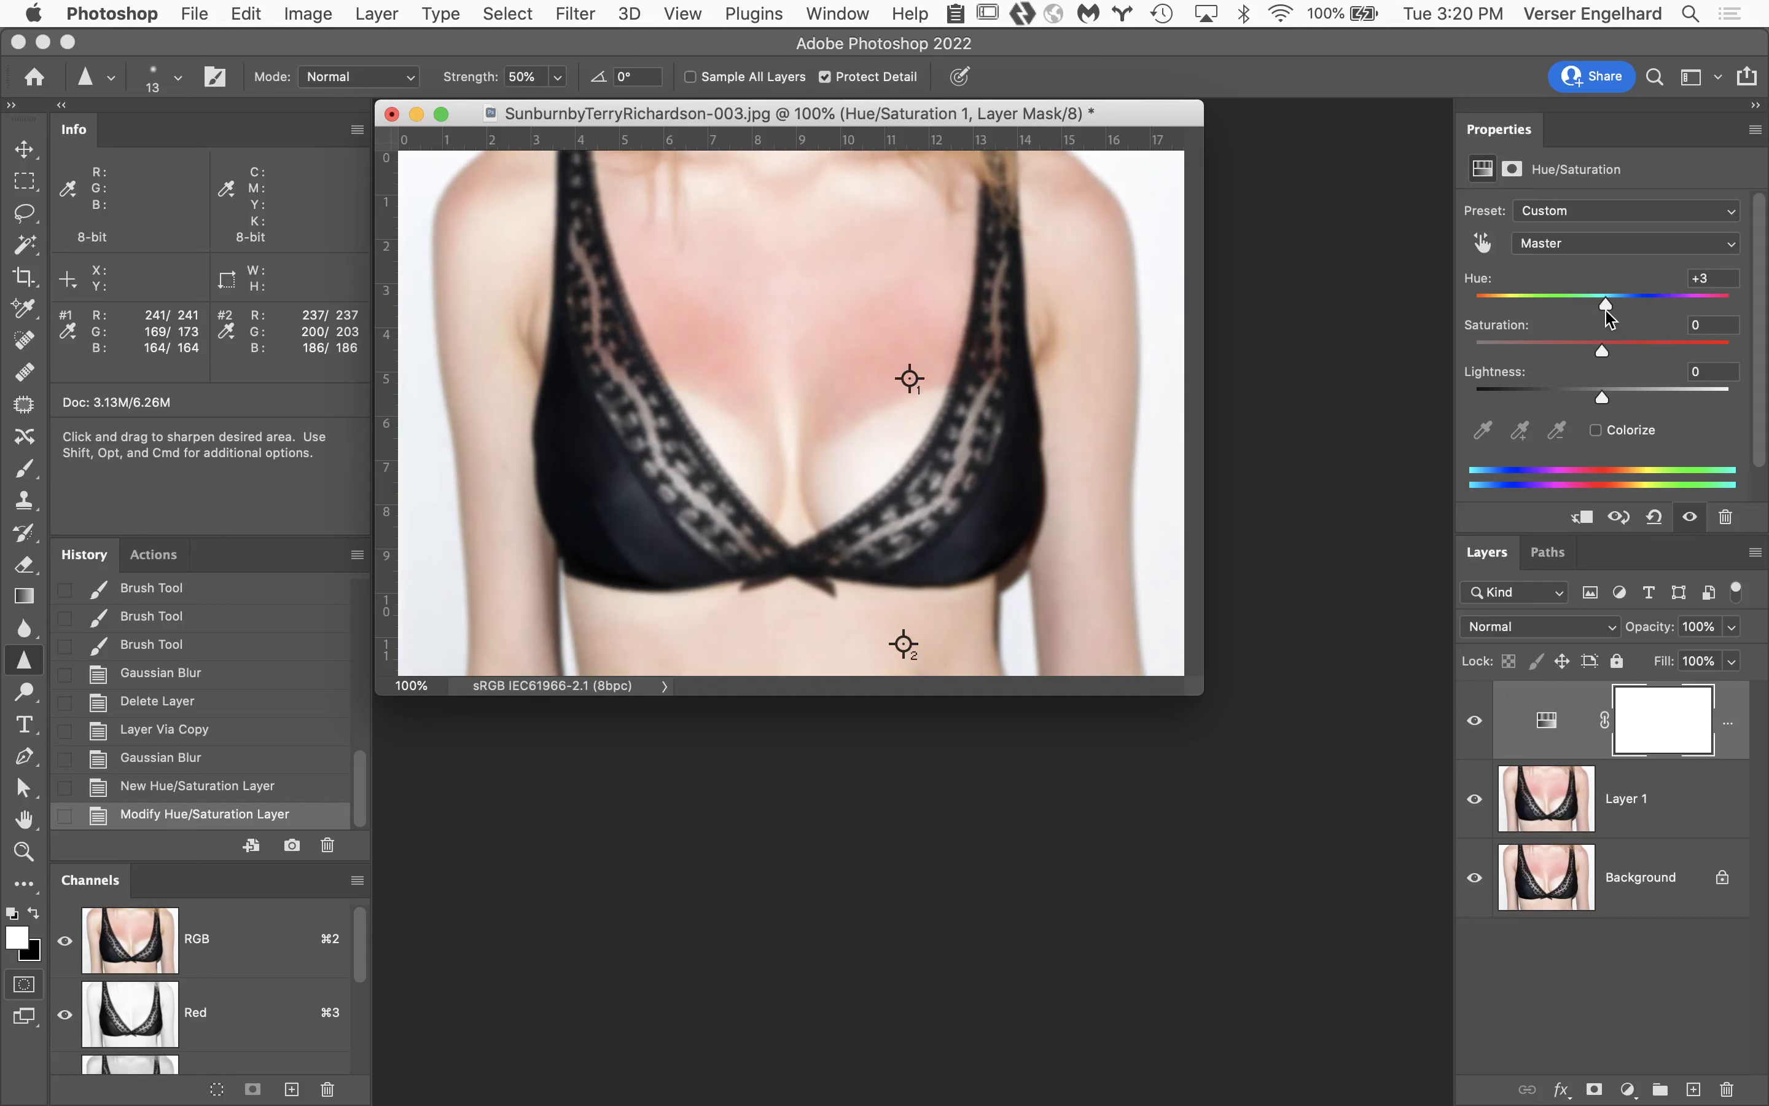
pyautogui.moveTo(1606, 311); pyautogui.dragTo(1595, 310)
# Try Saturation values of +58 and -100 on the Hue/Saturation layer, and reset Saturation to 0.
pyautogui.moveTo(1598, 310); pyautogui.dragTo(1665, 354)
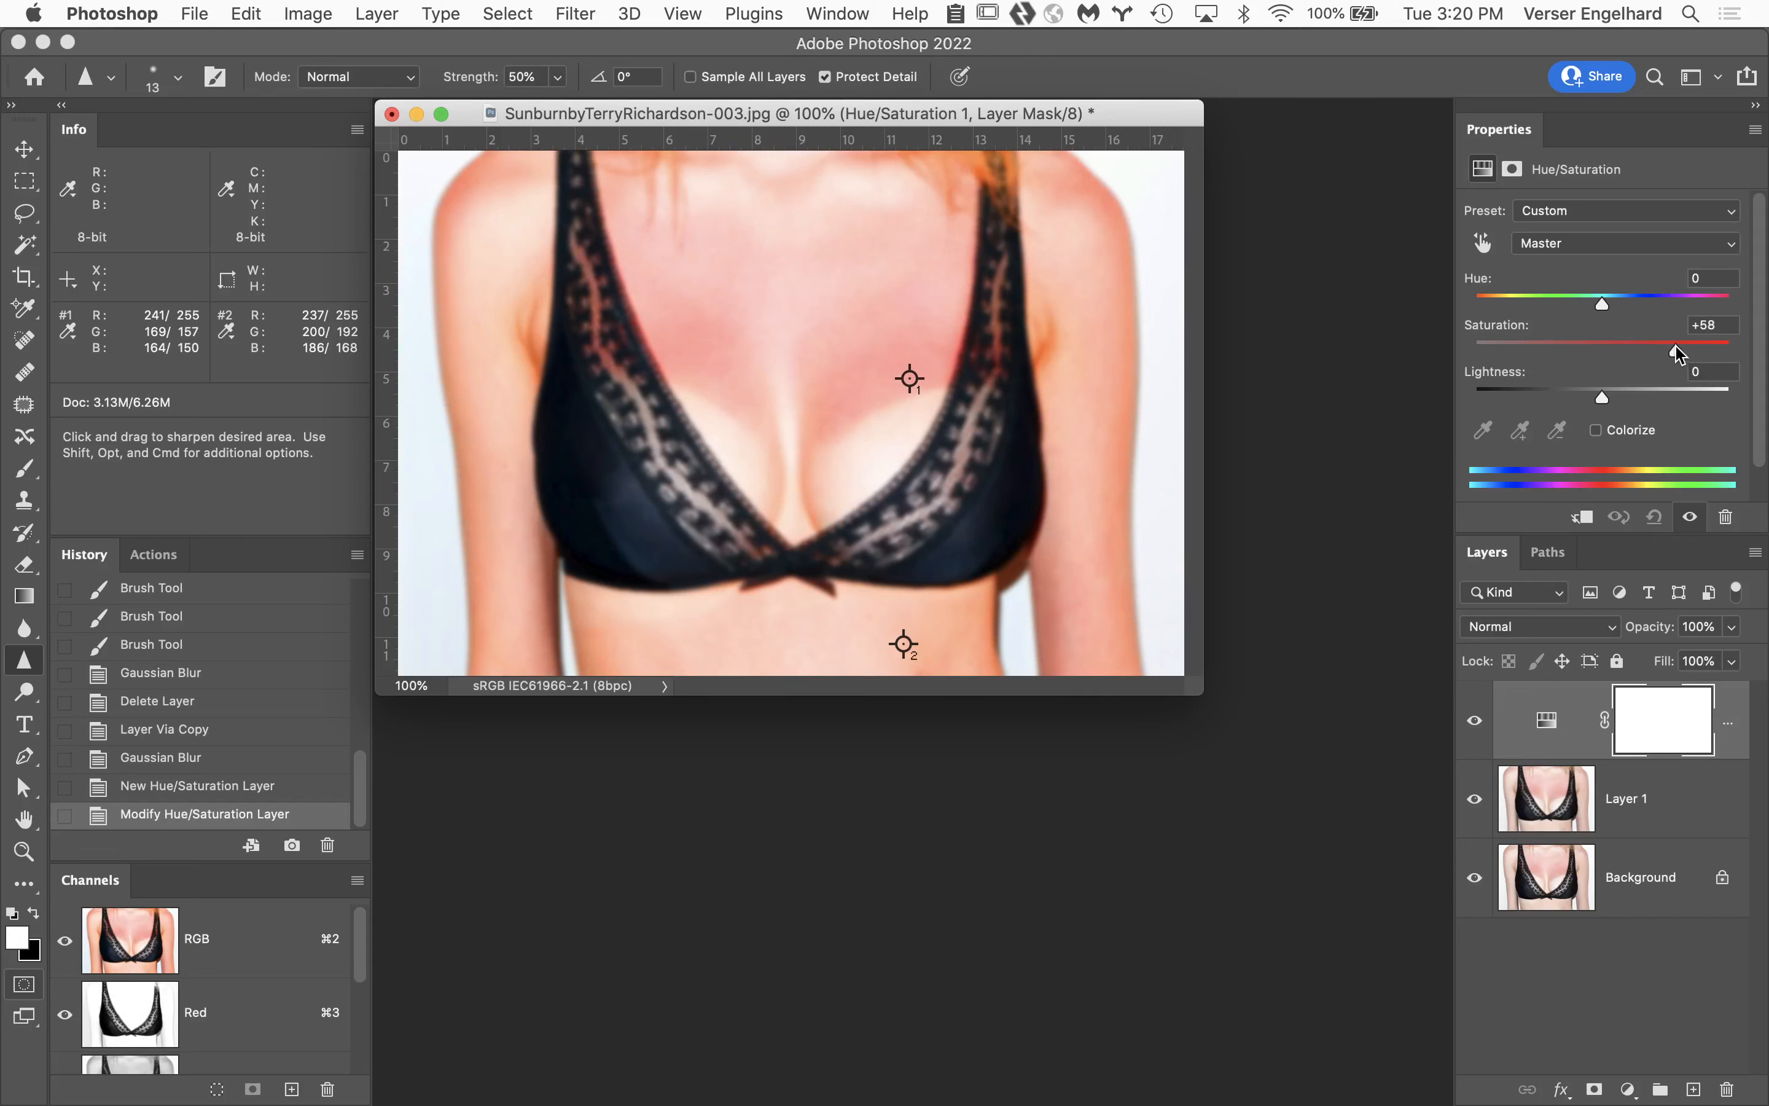
pyautogui.moveTo(1674, 352); pyautogui.dragTo(1458, 332)
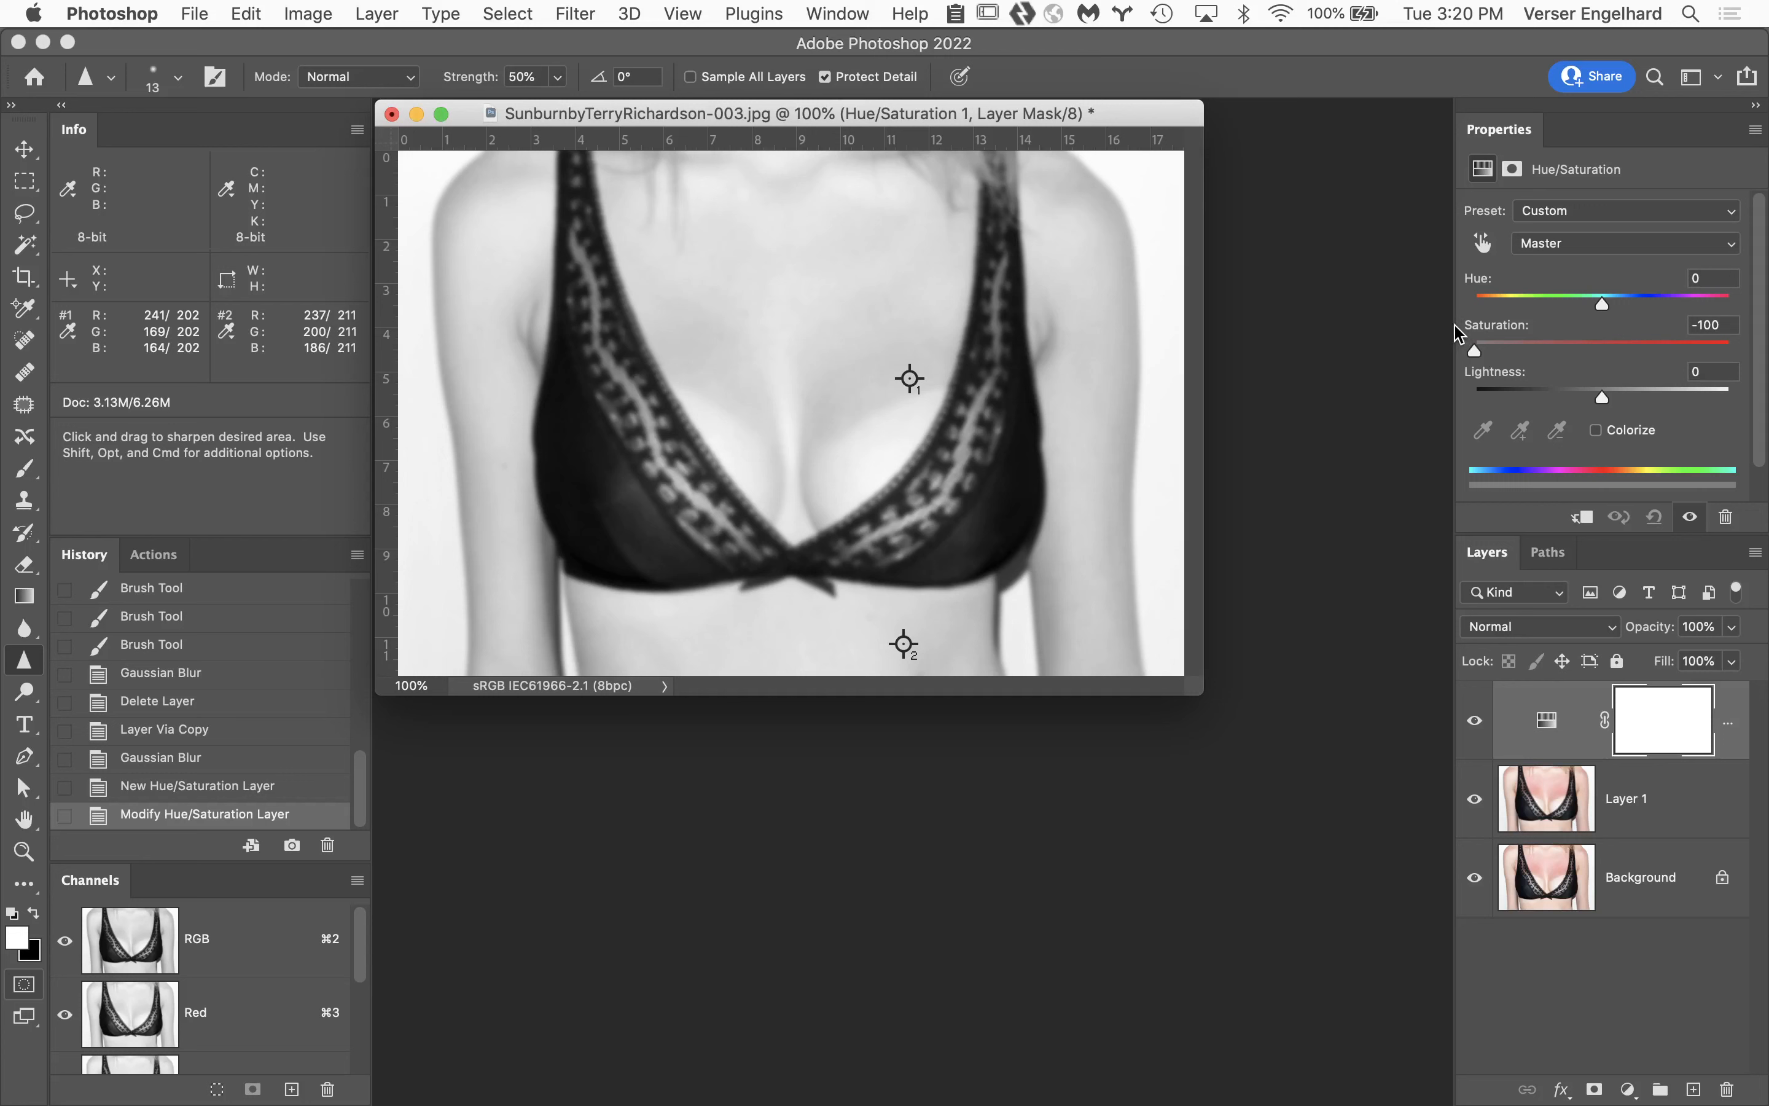
pyautogui.moveTo(1474, 349); pyautogui.dragTo(1603, 394)
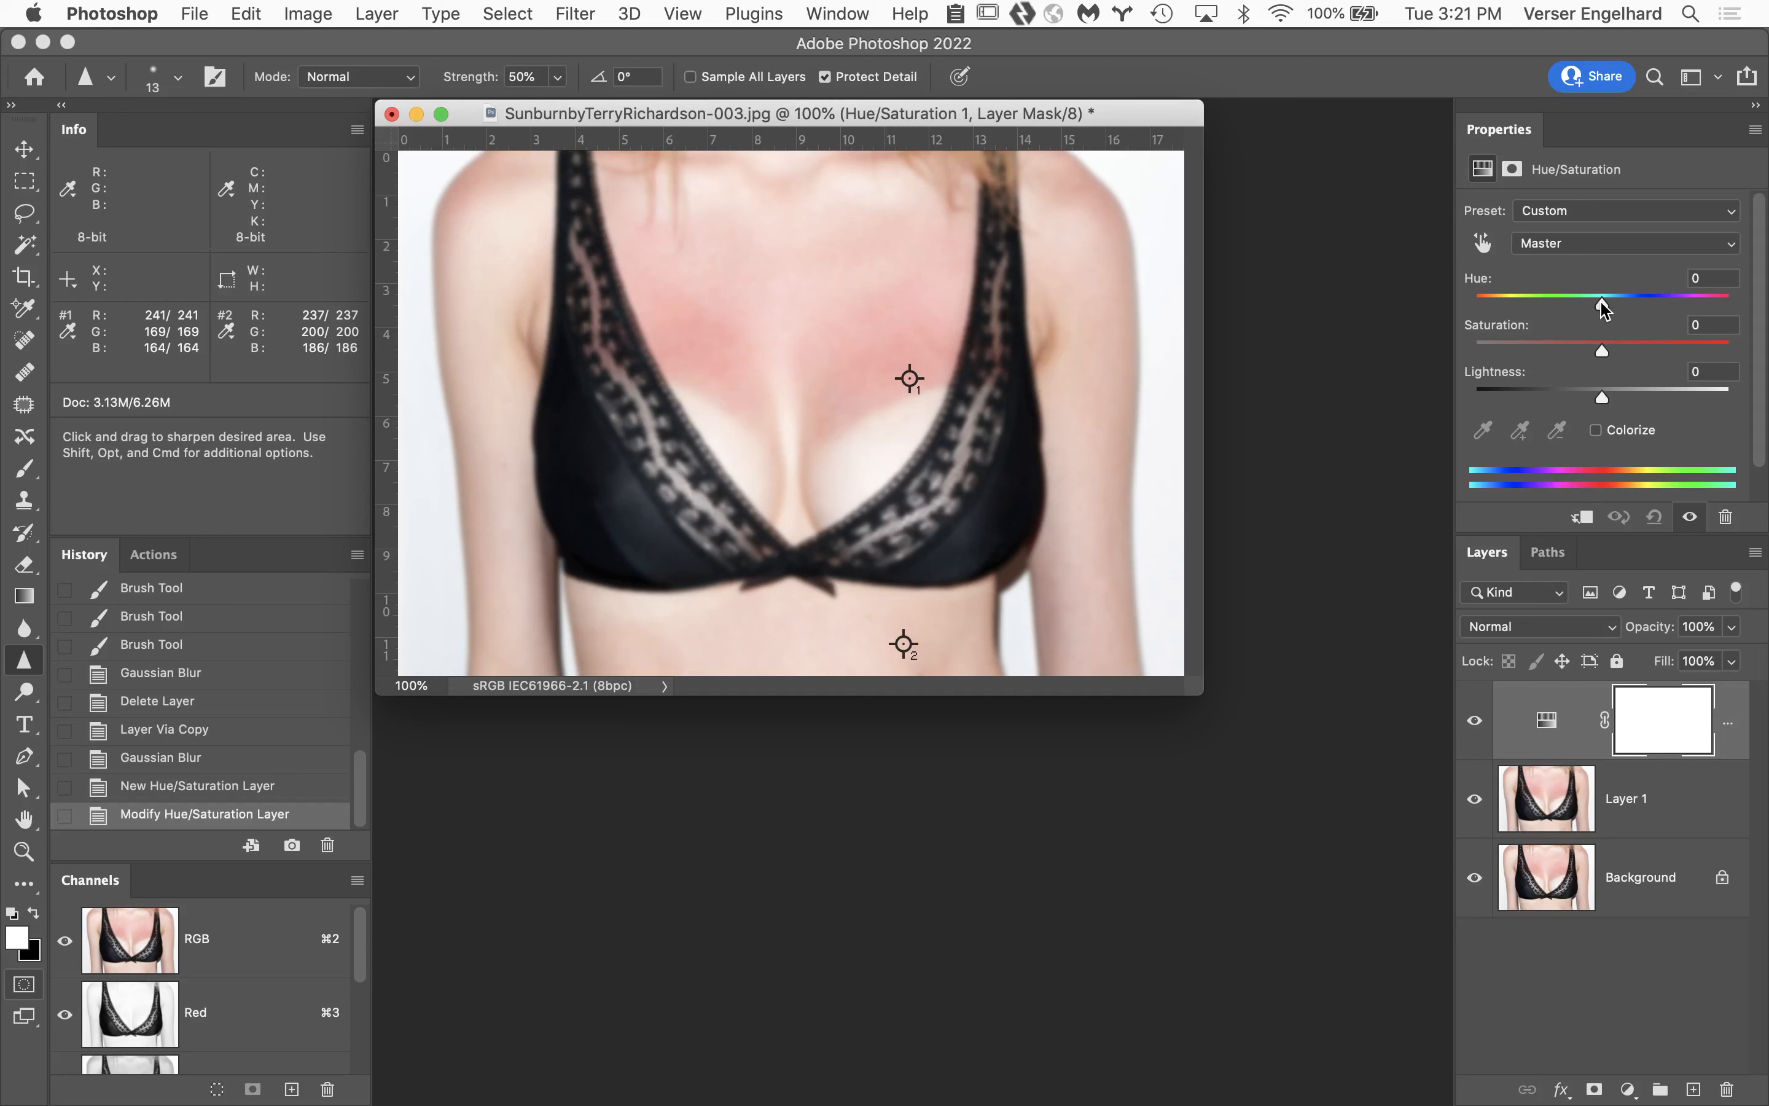
pyautogui.moveTo(1602, 306)
pyautogui.mouseDown()
pyautogui.moveTo(1729, 306)
pyautogui.moveTo(1739, 330)
pyautogui.moveTo(1619, 315)
pyautogui.moveTo(1738, 334)
pyautogui.moveTo(1601, 315)
pyautogui.mouseUp()
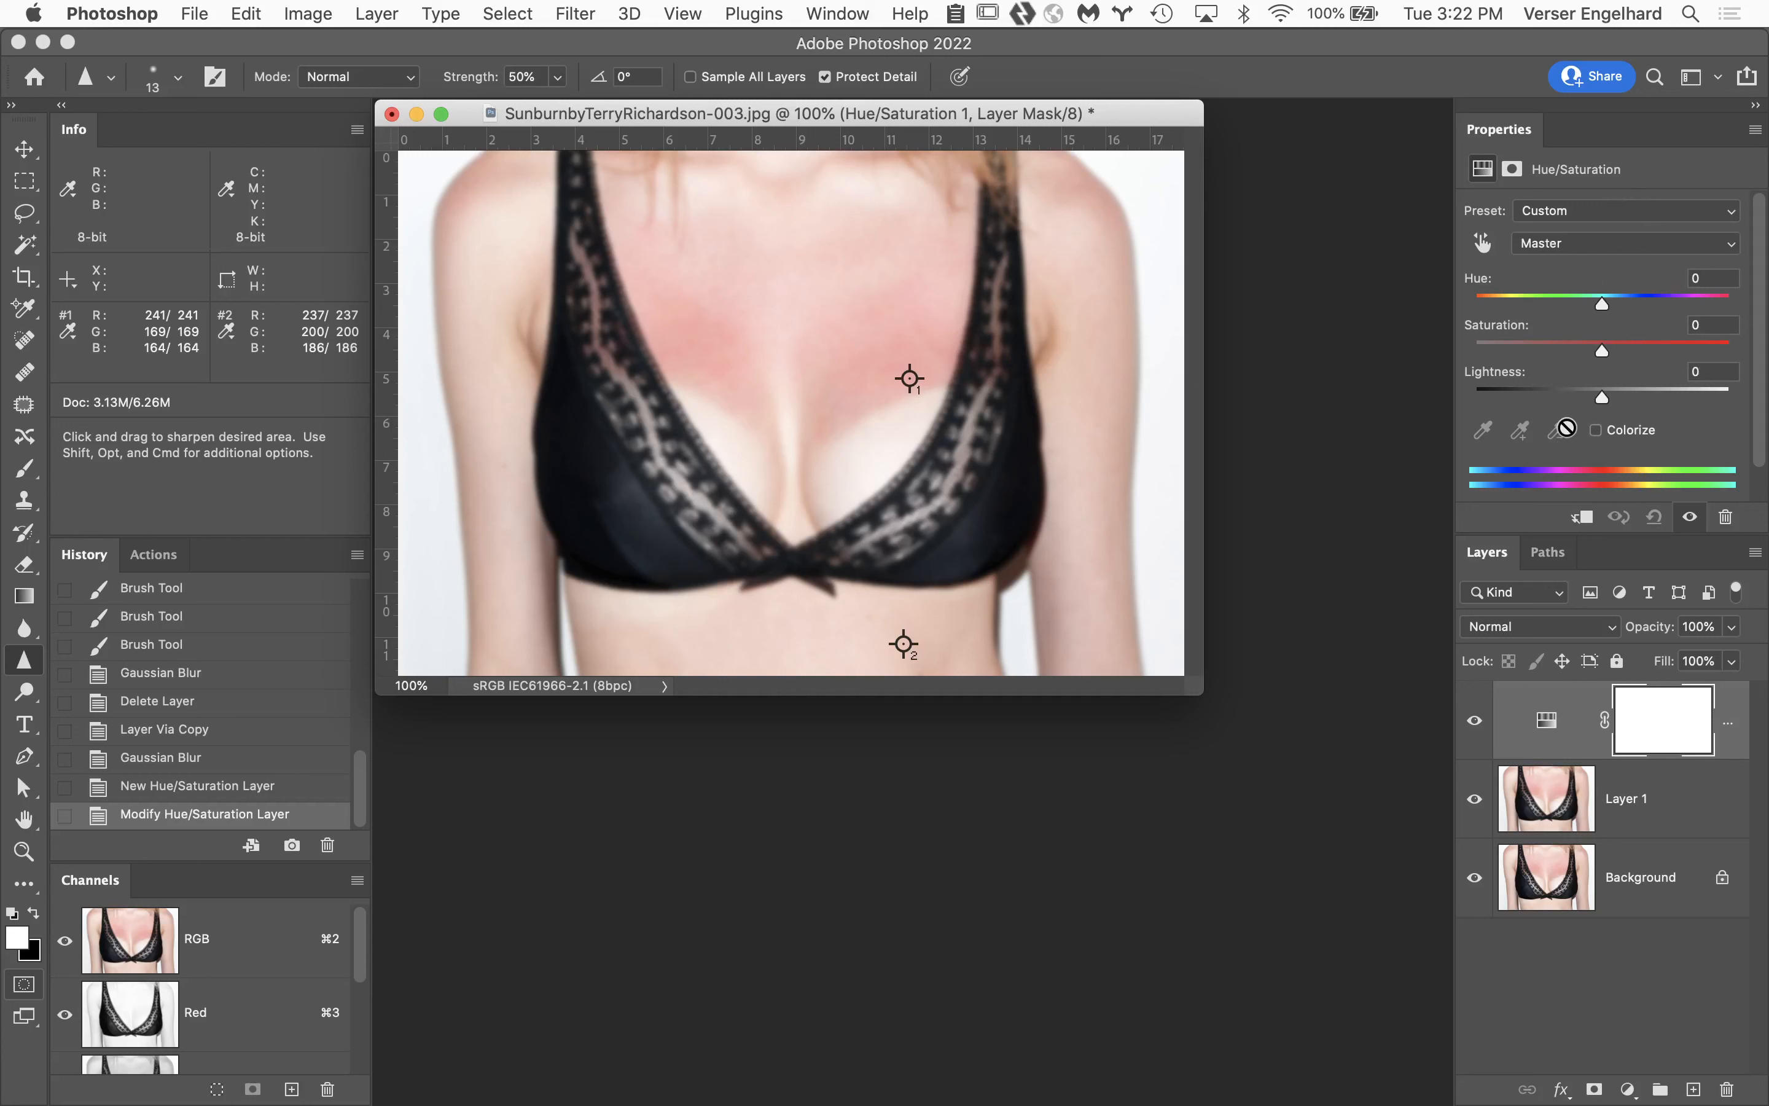
# Target the Reds range of the Hue/Saturation layer by sampling the sunburned skin at the first color sampler with the on-image adjustment tool.
pyautogui.click(1483, 243)
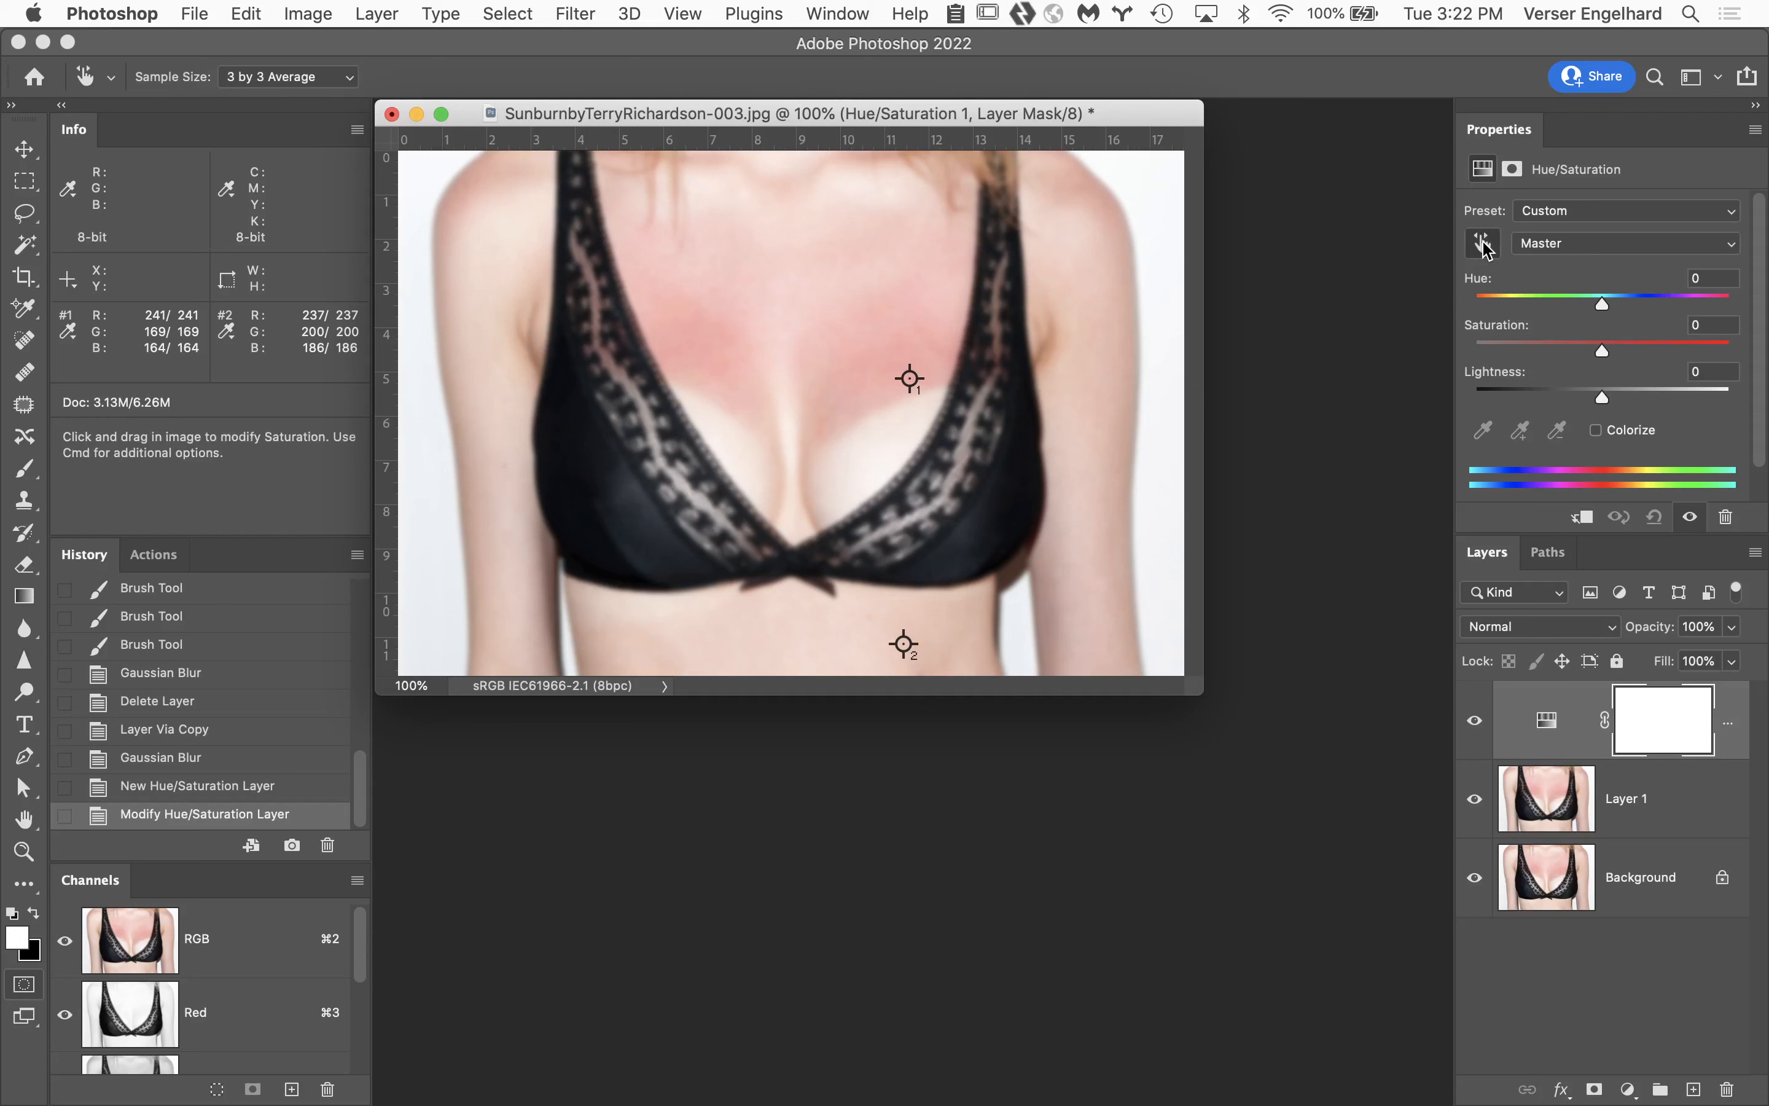
pyautogui.click(1598, 250)
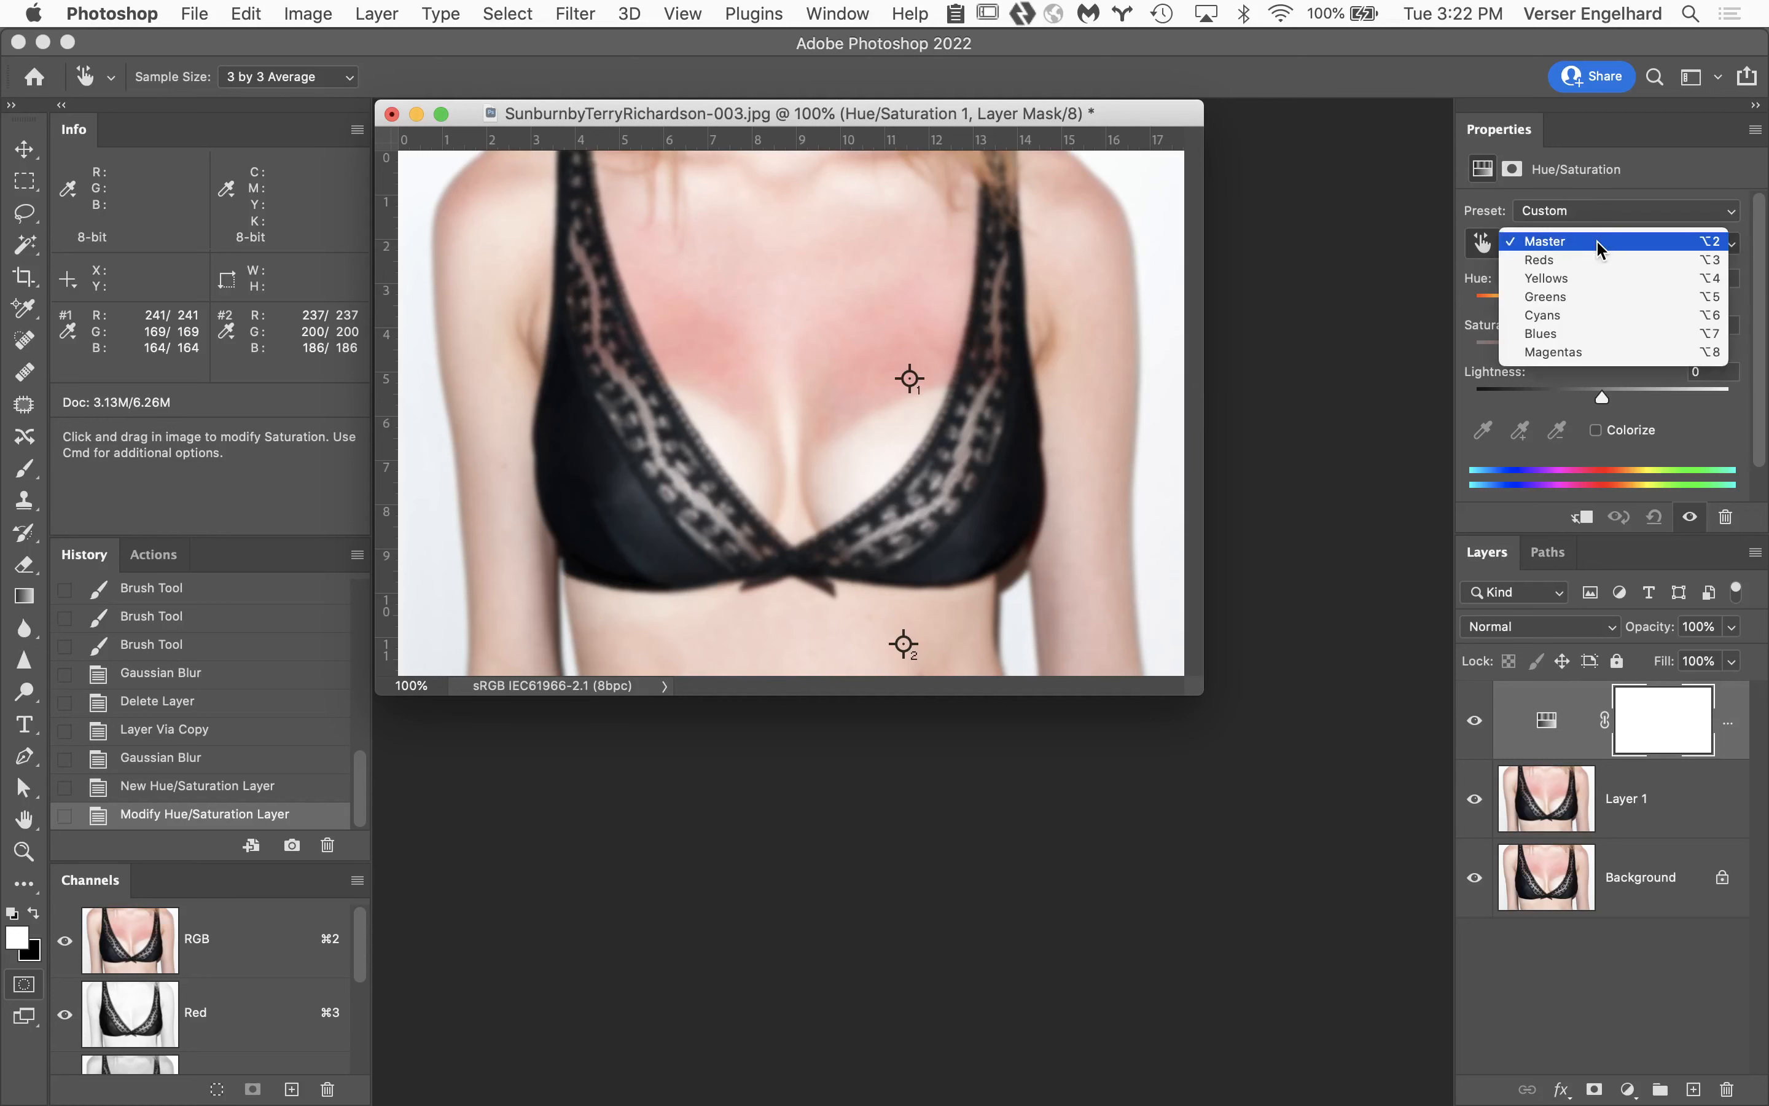
pyautogui.click(1310, 219)
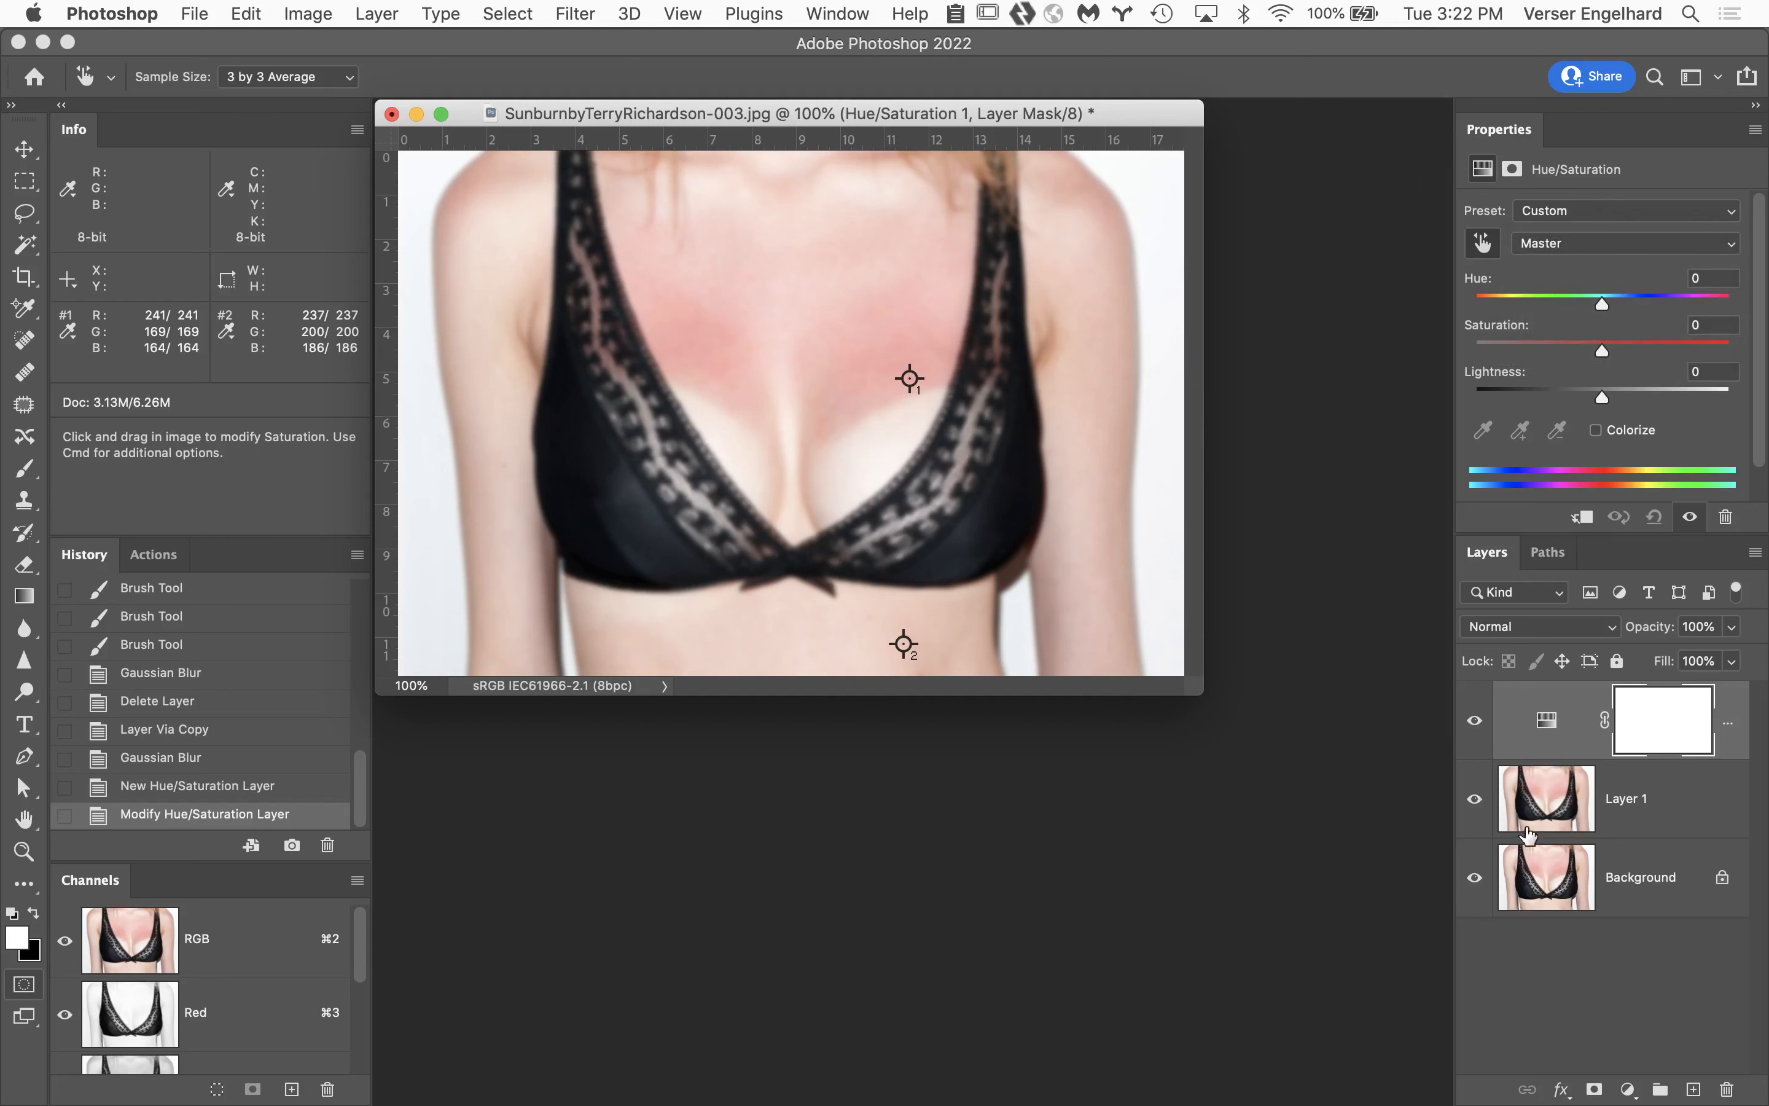
pyautogui.click(914, 374)
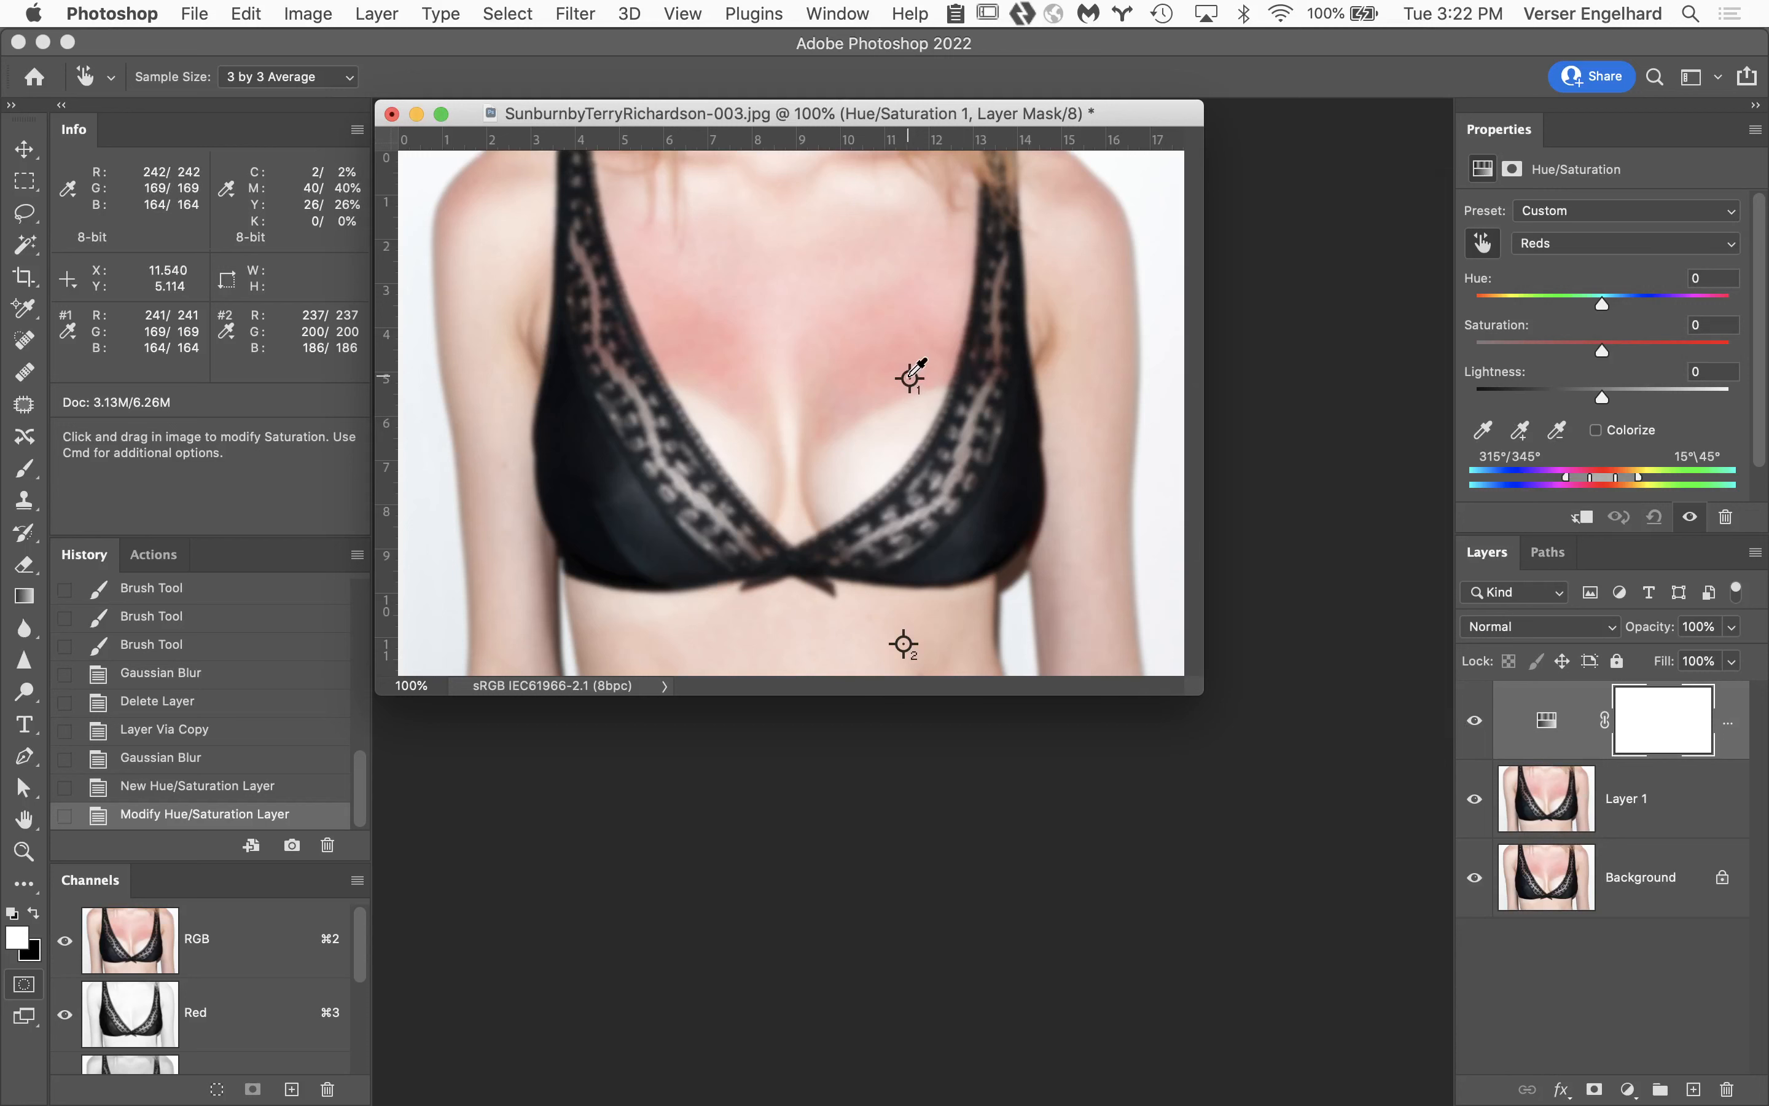
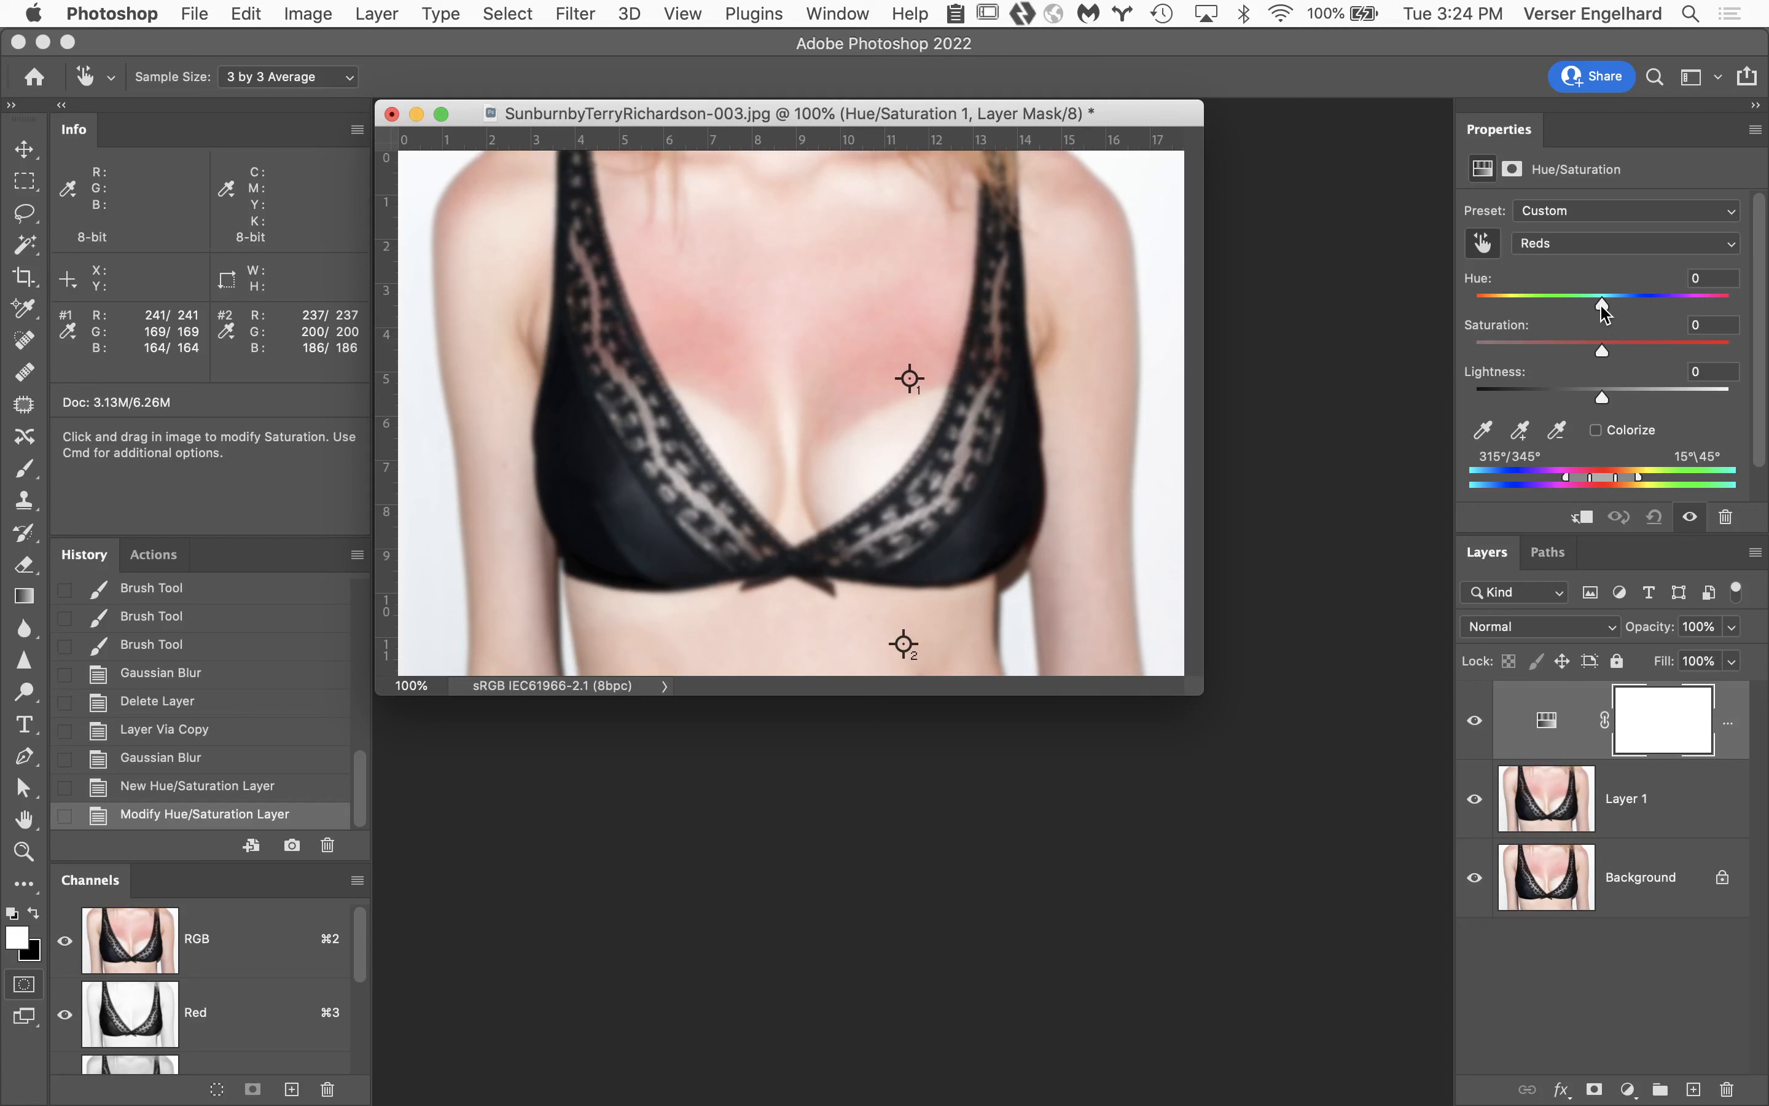
# Exaggerate the Reds with Hue +180 and Saturation +47, and shift their color range to 291°/321° and 351°\21°.
pyautogui.moveTo(1605, 311); pyautogui.dragTo(1700, 322)
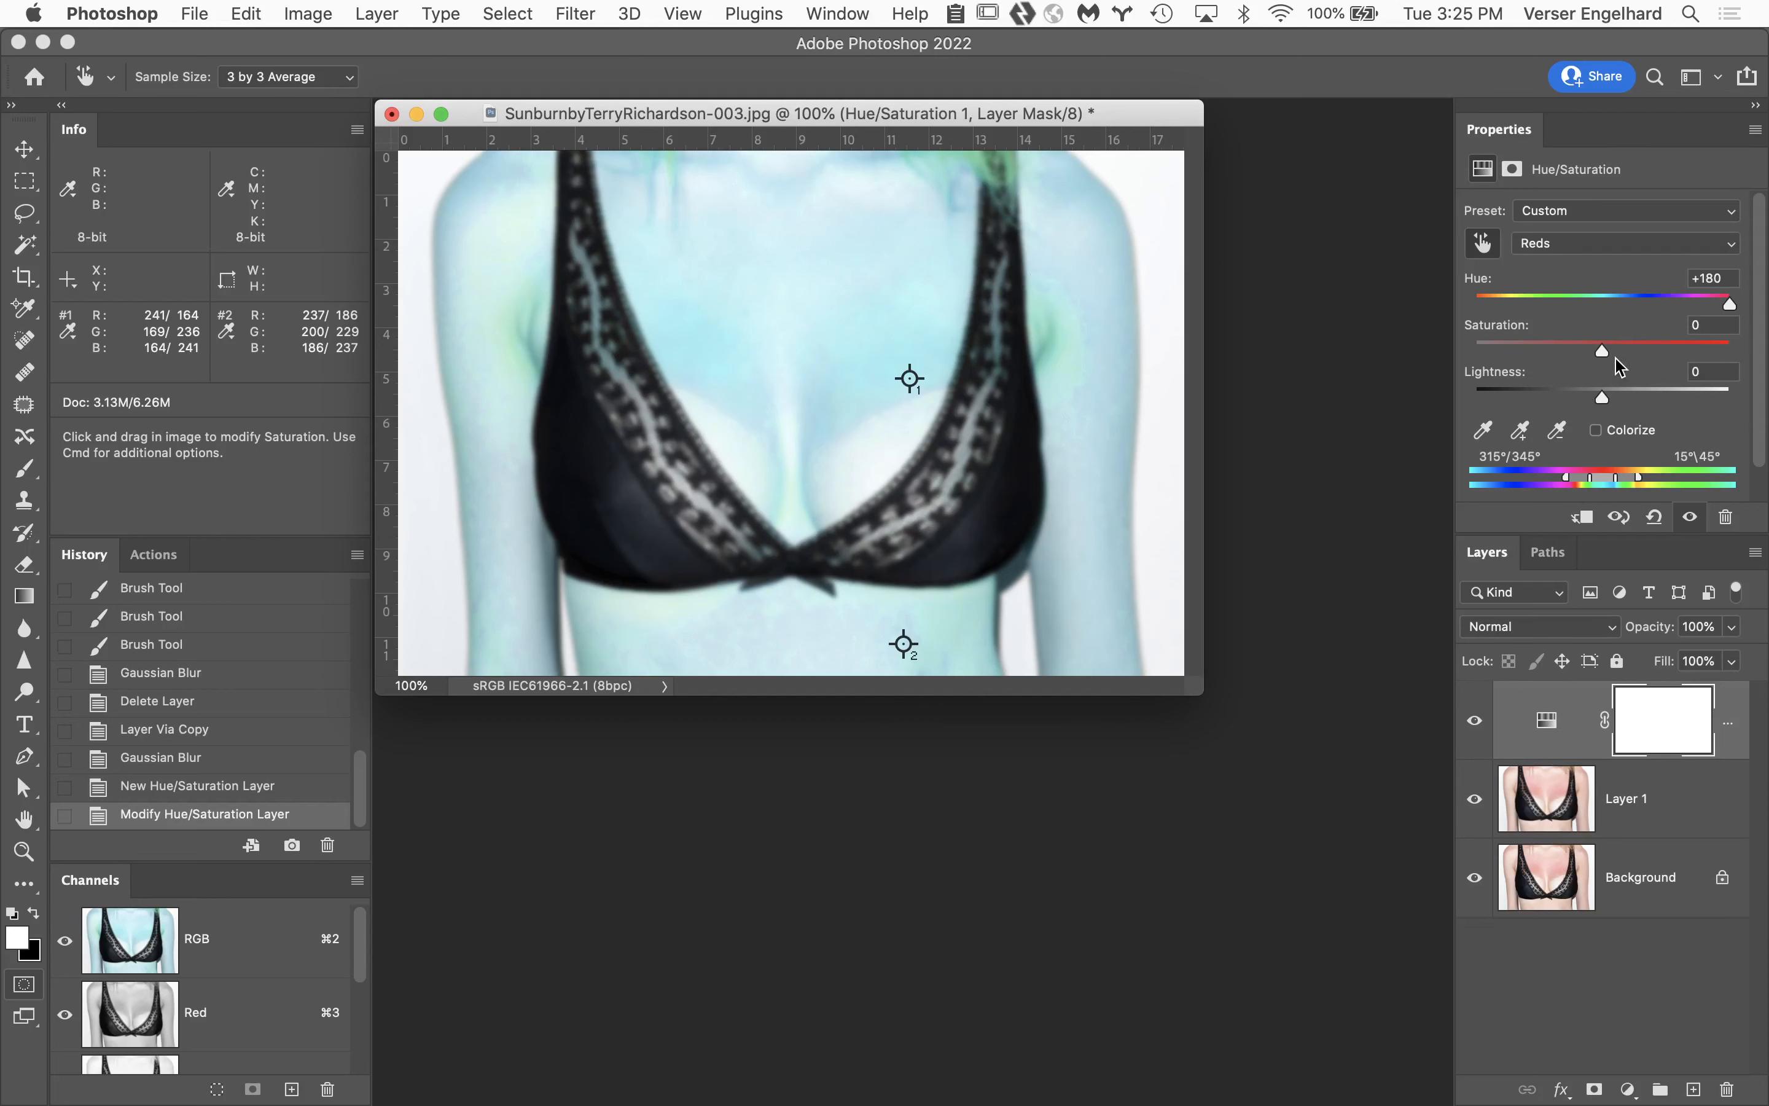
pyautogui.moveTo(1604, 350); pyautogui.dragTo(1664, 368)
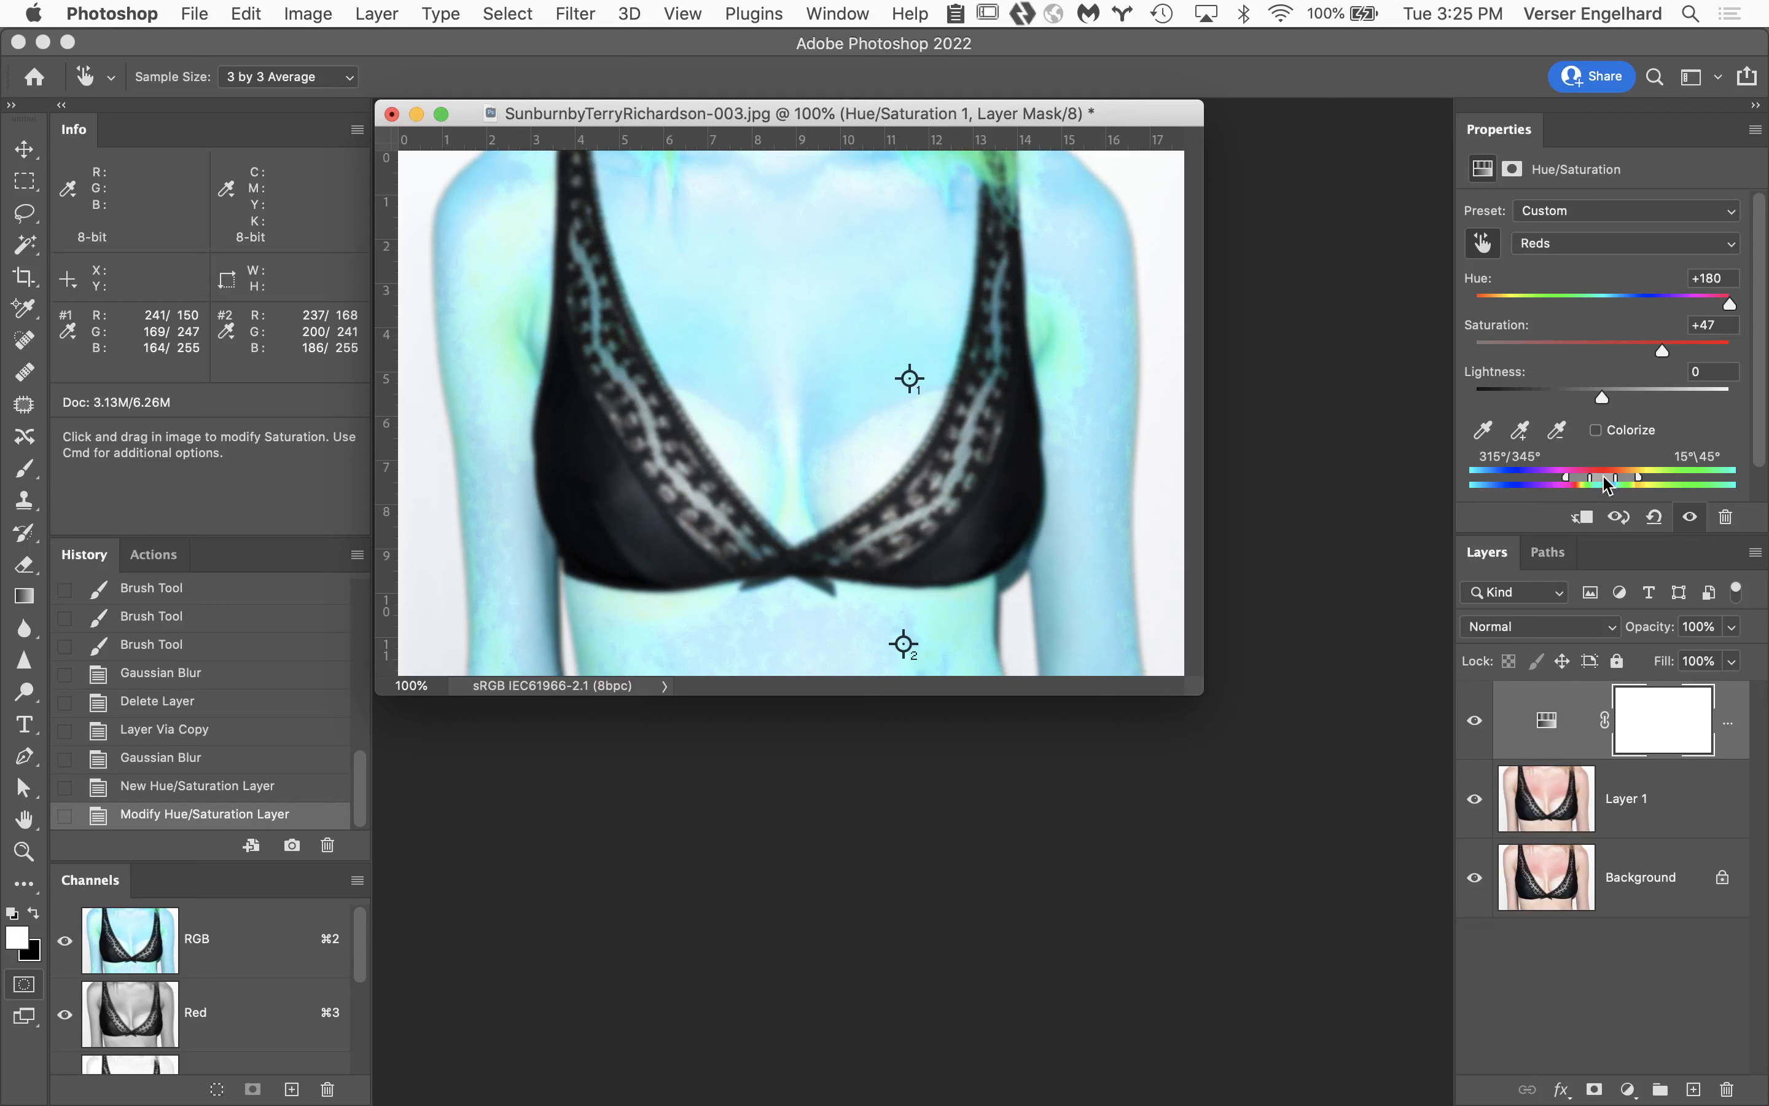
pyautogui.moveTo(1607, 484); pyautogui.dragTo(1593, 487)
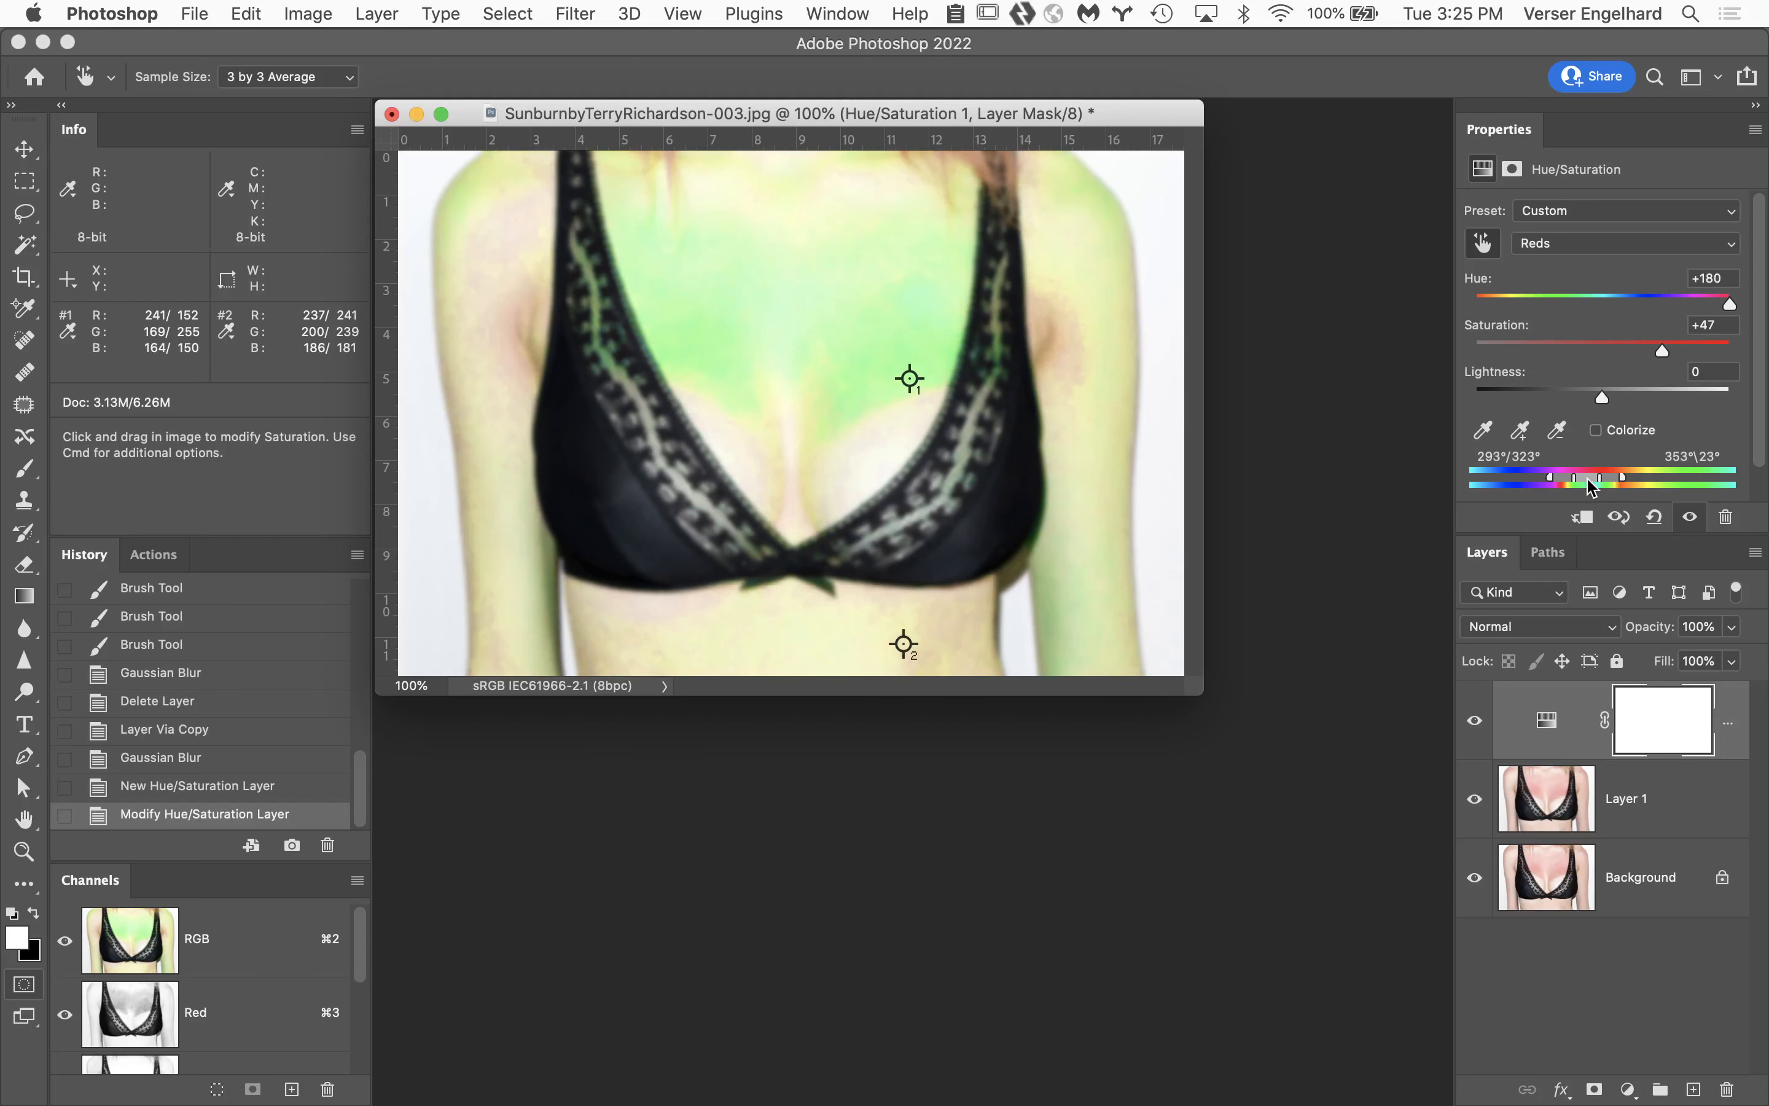
pyautogui.moveTo(1593, 486); pyautogui.dragTo(1591, 486)
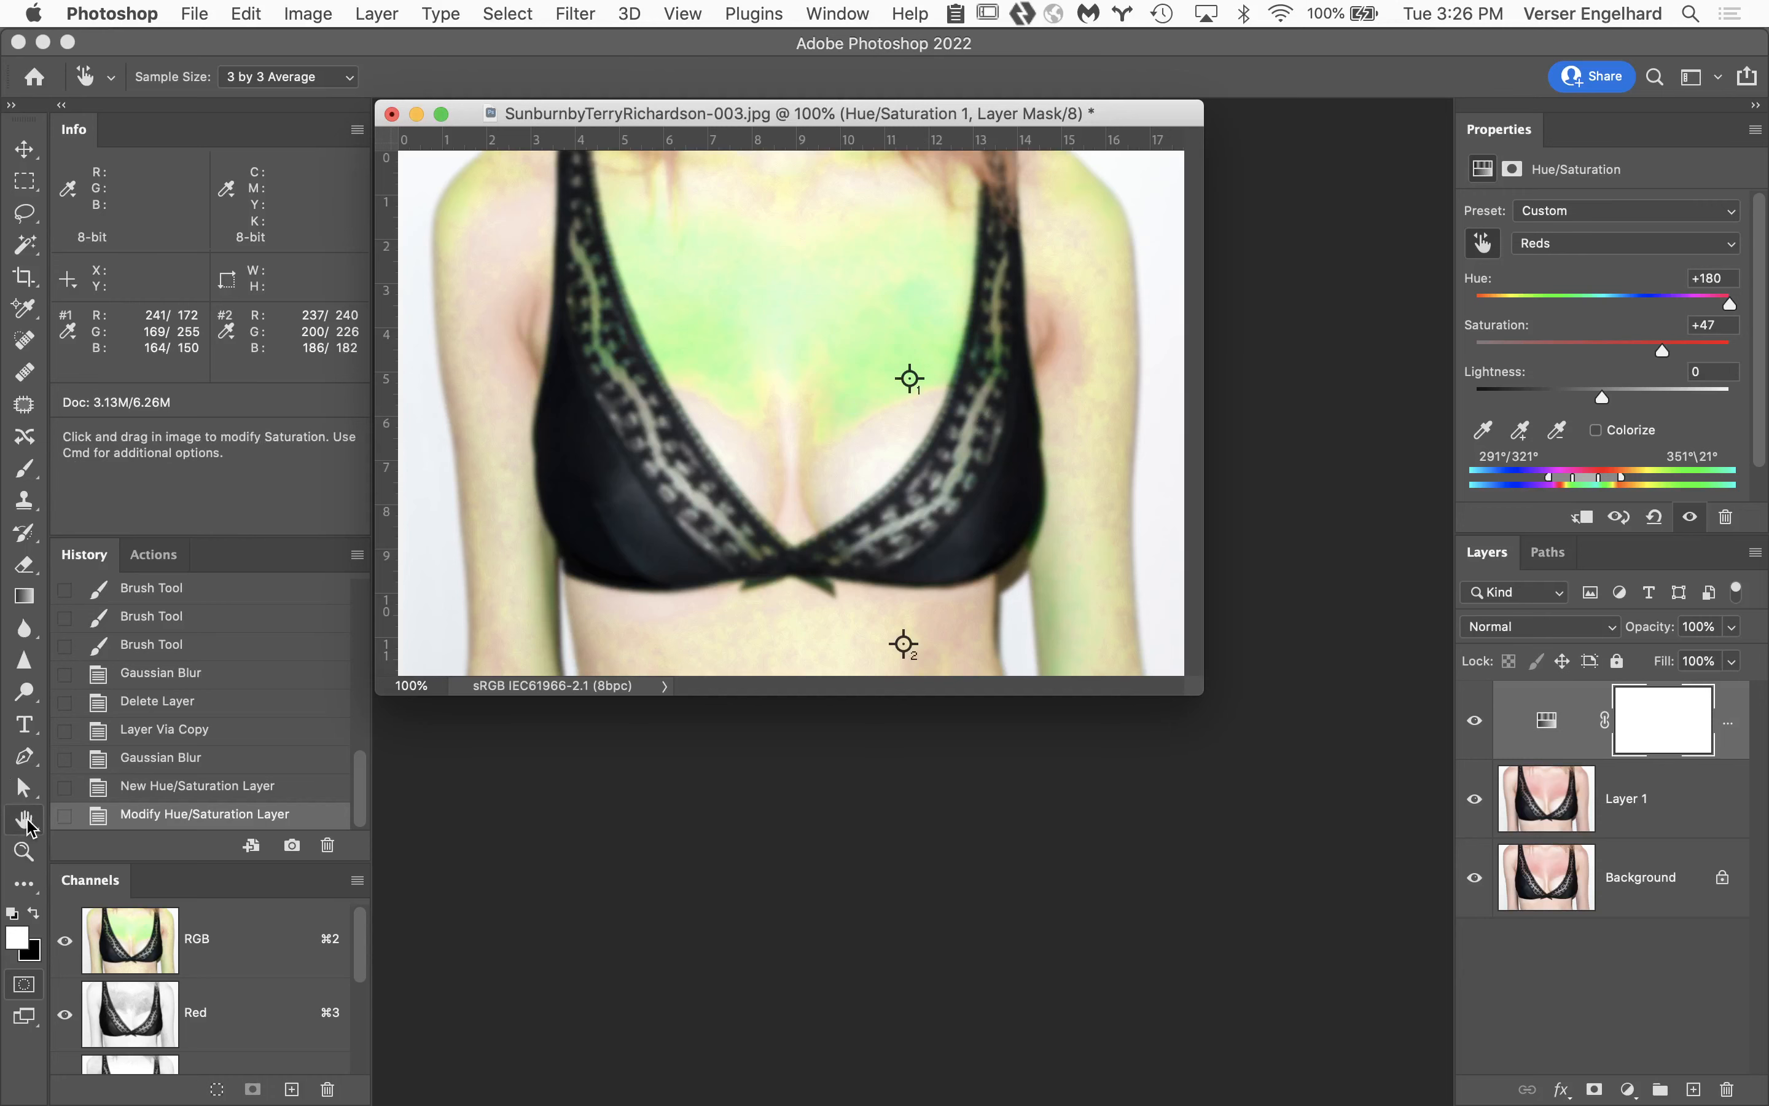
# Fit the image to the screen and narrow the Reds color range to 306°/333° and 343°\23° to isolate the sunburn.
pyautogui.doubleClick(25, 820)
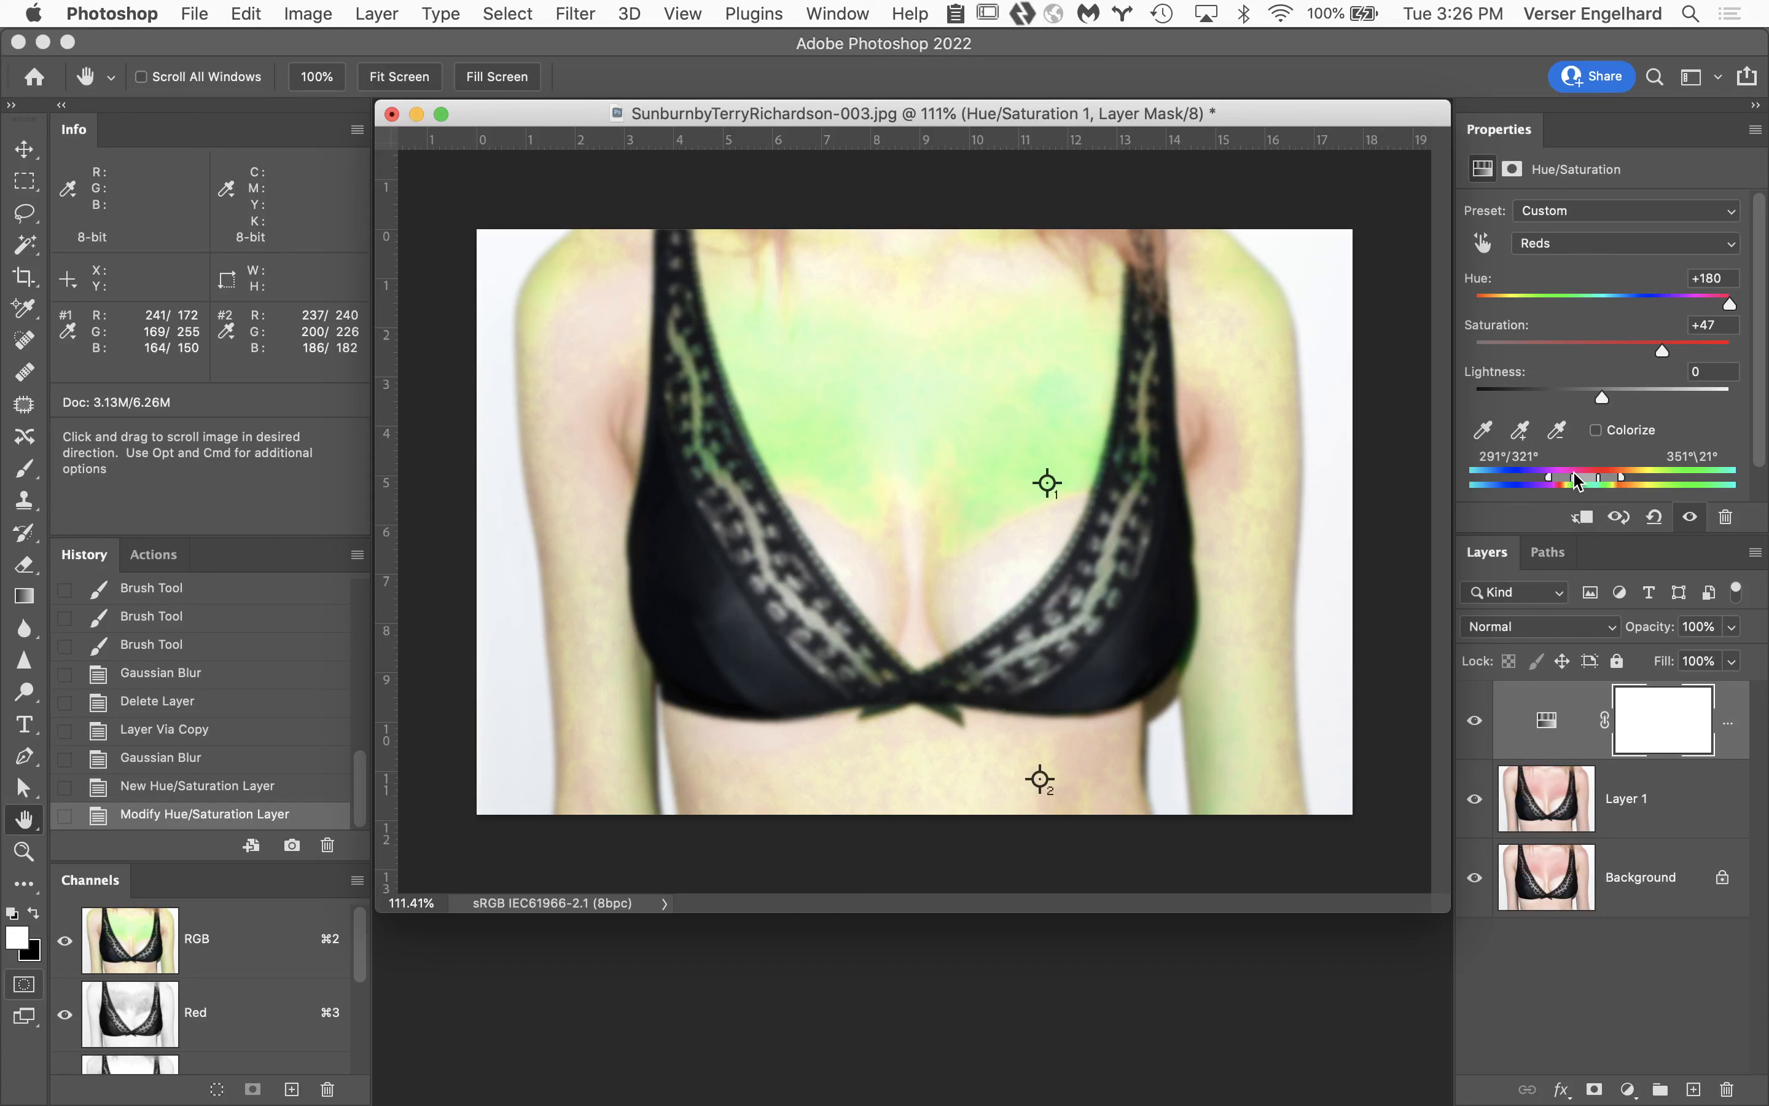
pyautogui.moveTo(1574, 474); pyautogui.dragTo(1601, 485)
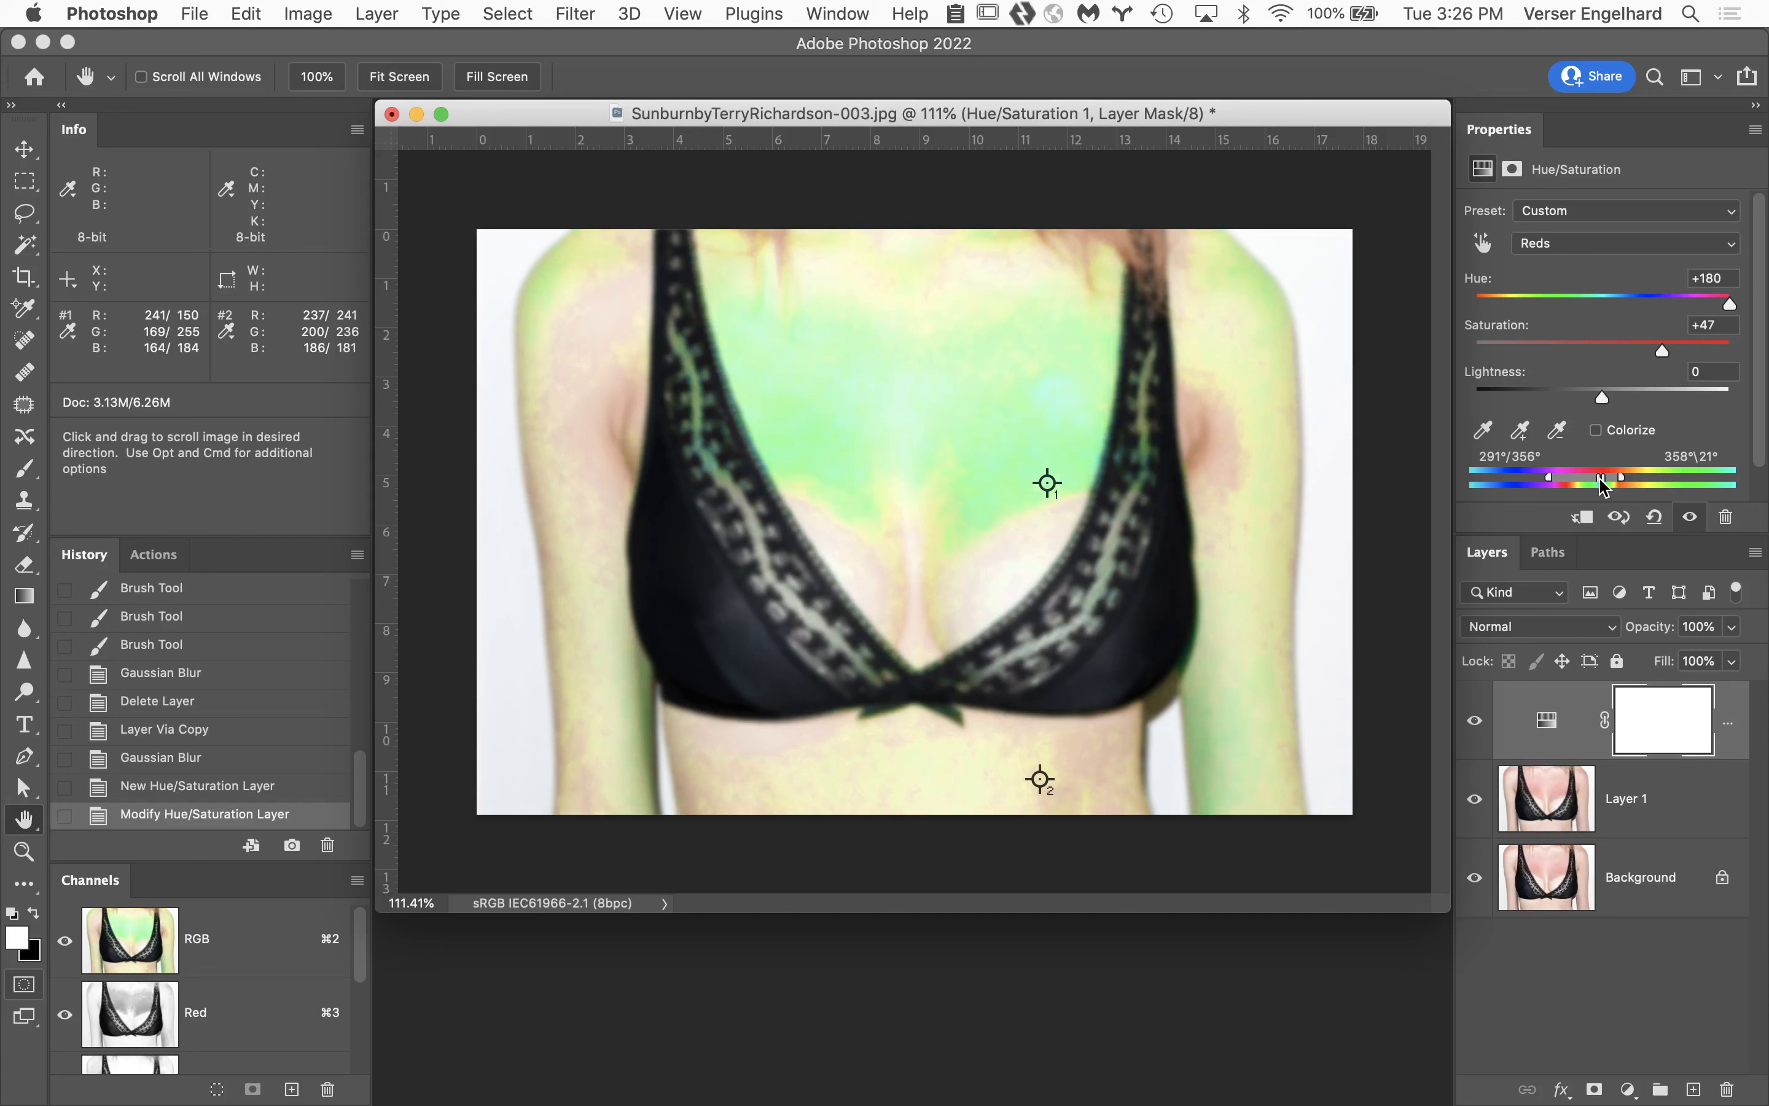
pyautogui.moveTo(1597, 477); pyautogui.dragTo(1589, 477)
pyautogui.moveTo(1604, 477); pyautogui.dragTo(1592, 477)
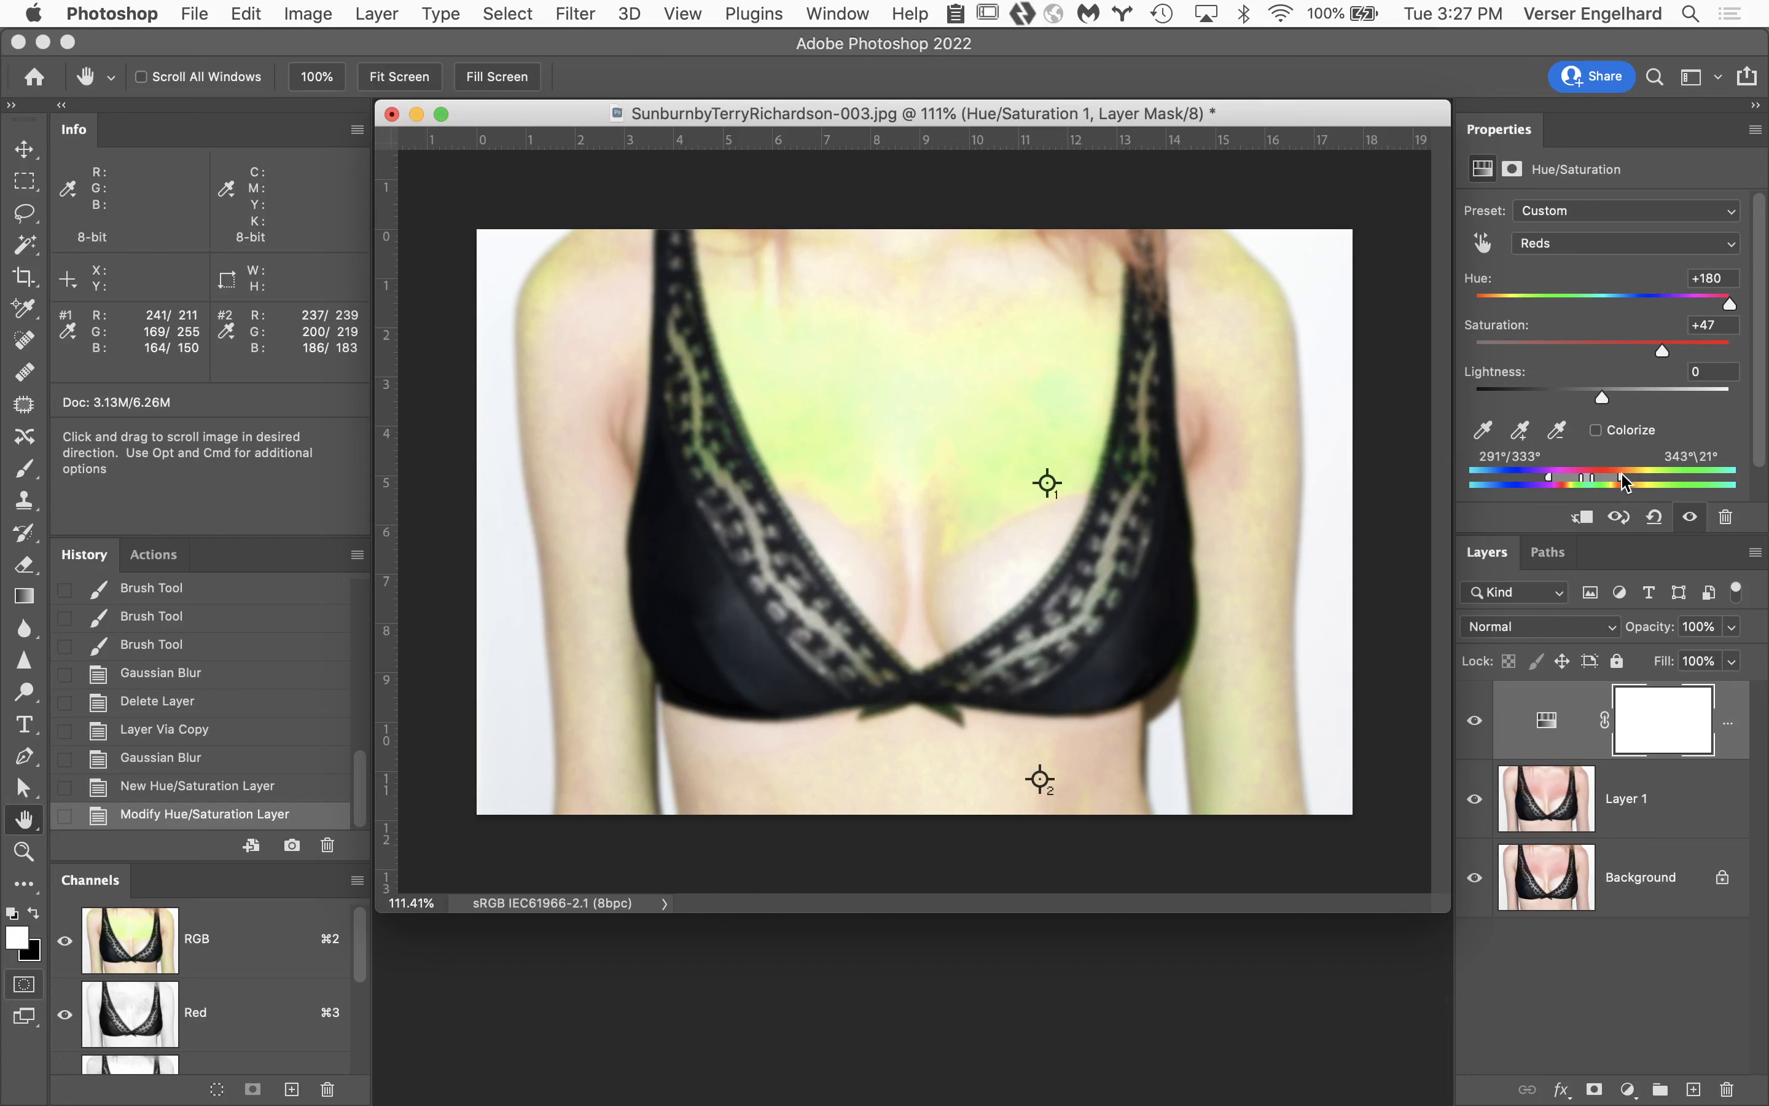
pyautogui.moveTo(1622, 483); pyautogui.dragTo(1623, 483)
pyautogui.moveTo(1622, 483); pyautogui.dragTo(1622, 483)
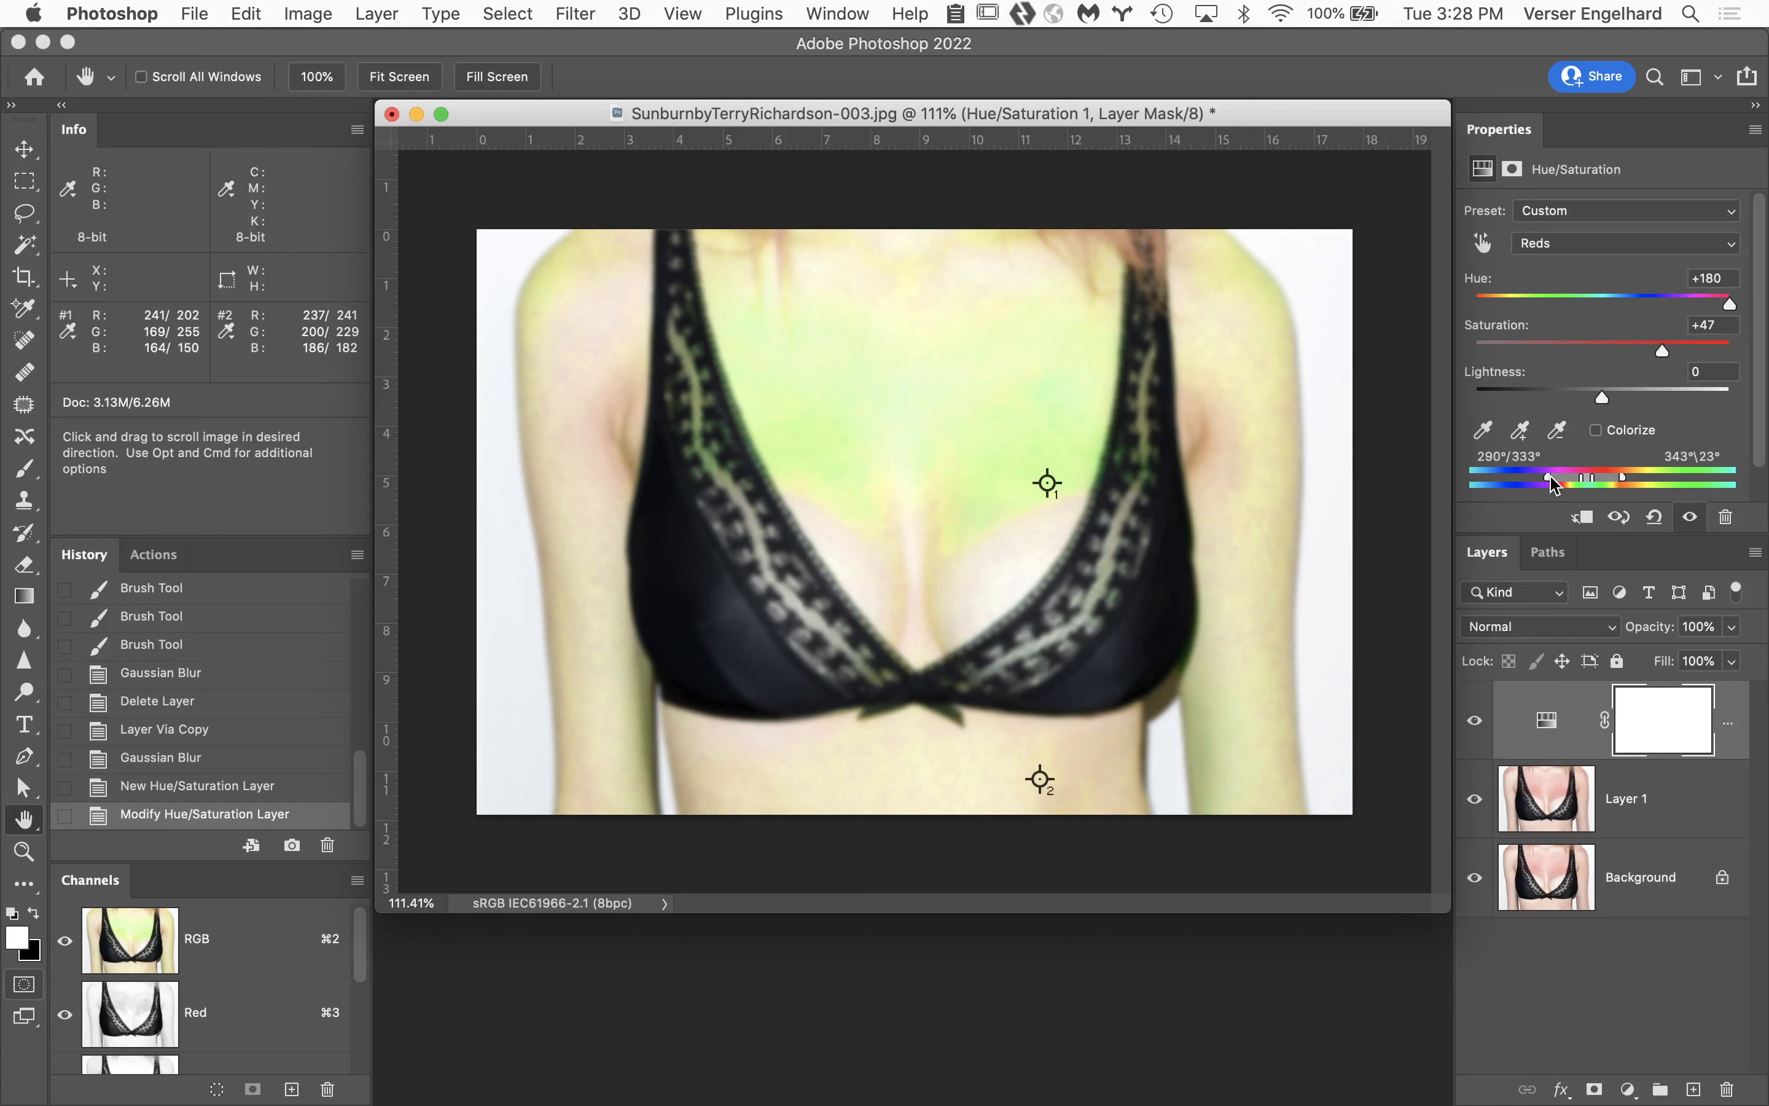
pyautogui.moveTo(1548, 476); pyautogui.dragTo(1564, 480)
# Reset the Reds Hue and Saturation to 0, and delete the blurred Layer 1.
pyautogui.click(1721, 277)
pyautogui.write('0')
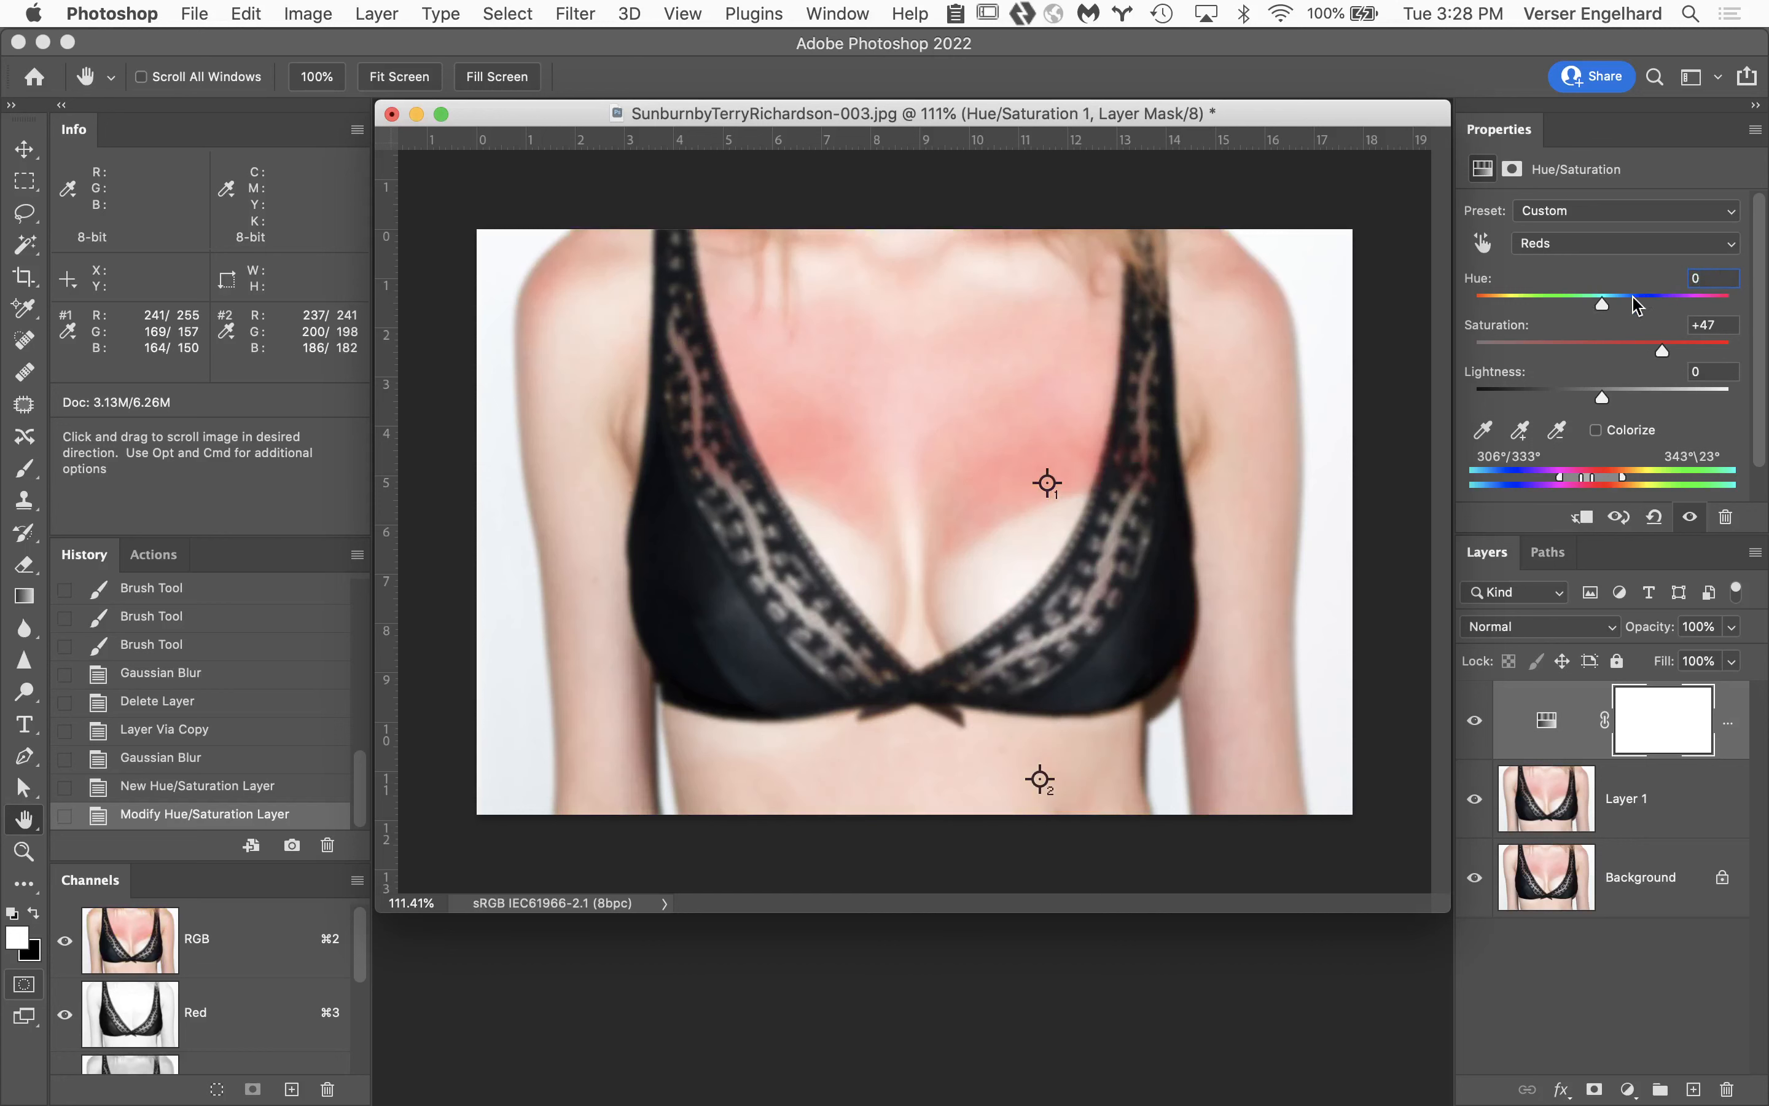
pyautogui.click(1720, 327)
pyautogui.write('0')
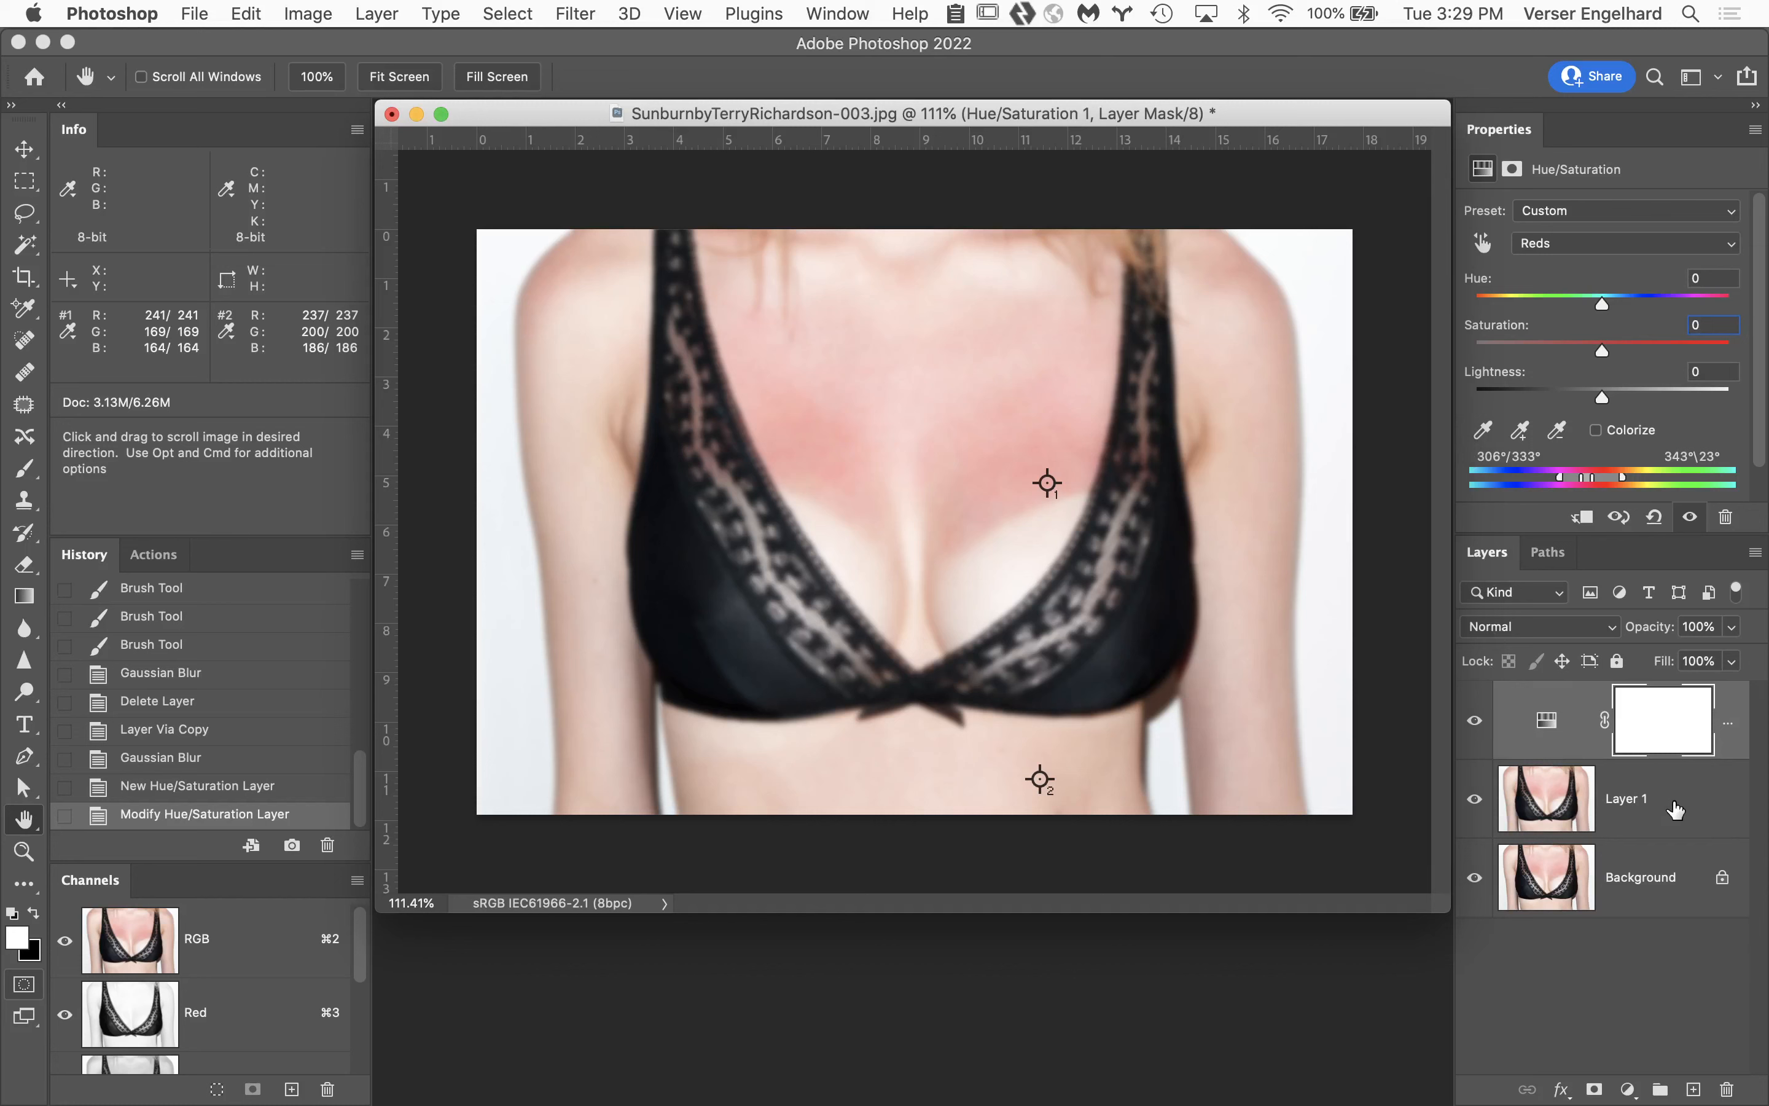
pyautogui.moveTo(1674, 808); pyautogui.dragTo(1728, 1087)
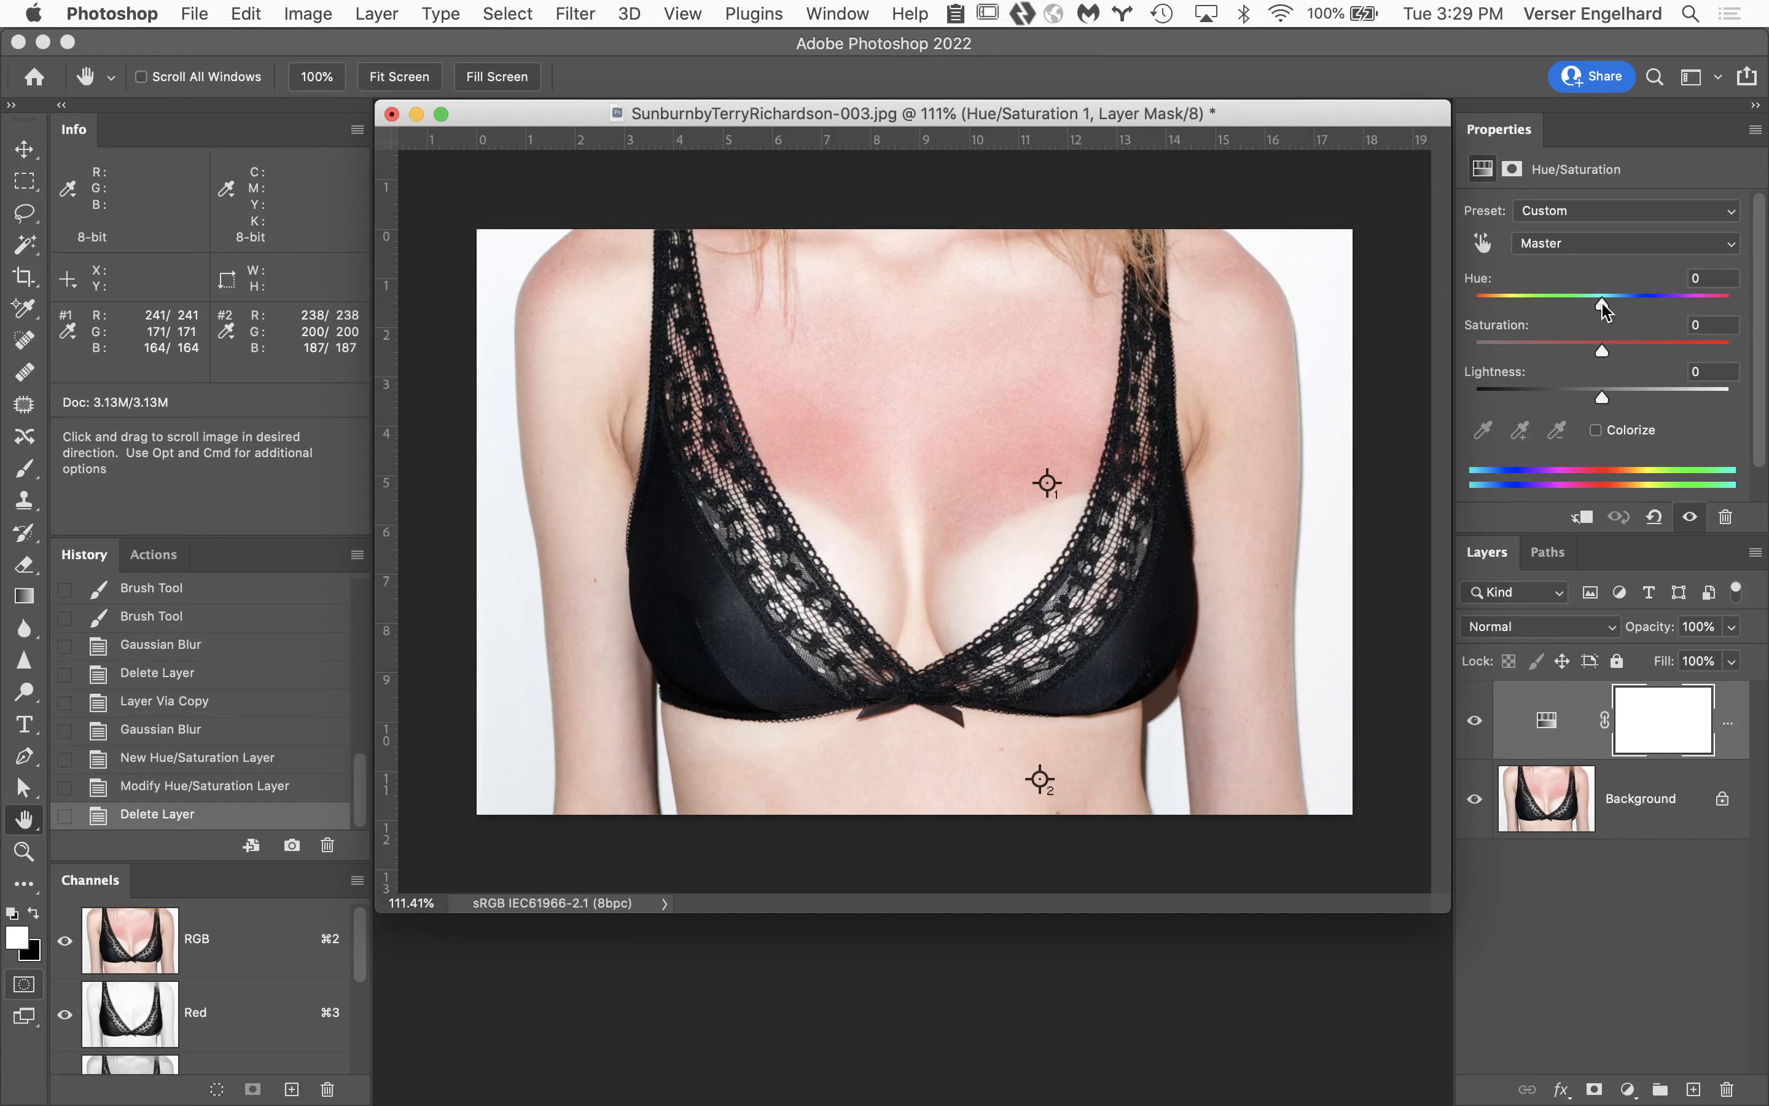
# Try Hue +22 and Lightness +23 on the Master range, and revert to the state before that change.
pyautogui.moveTo(1603, 304); pyautogui.dragTo(1634, 315)
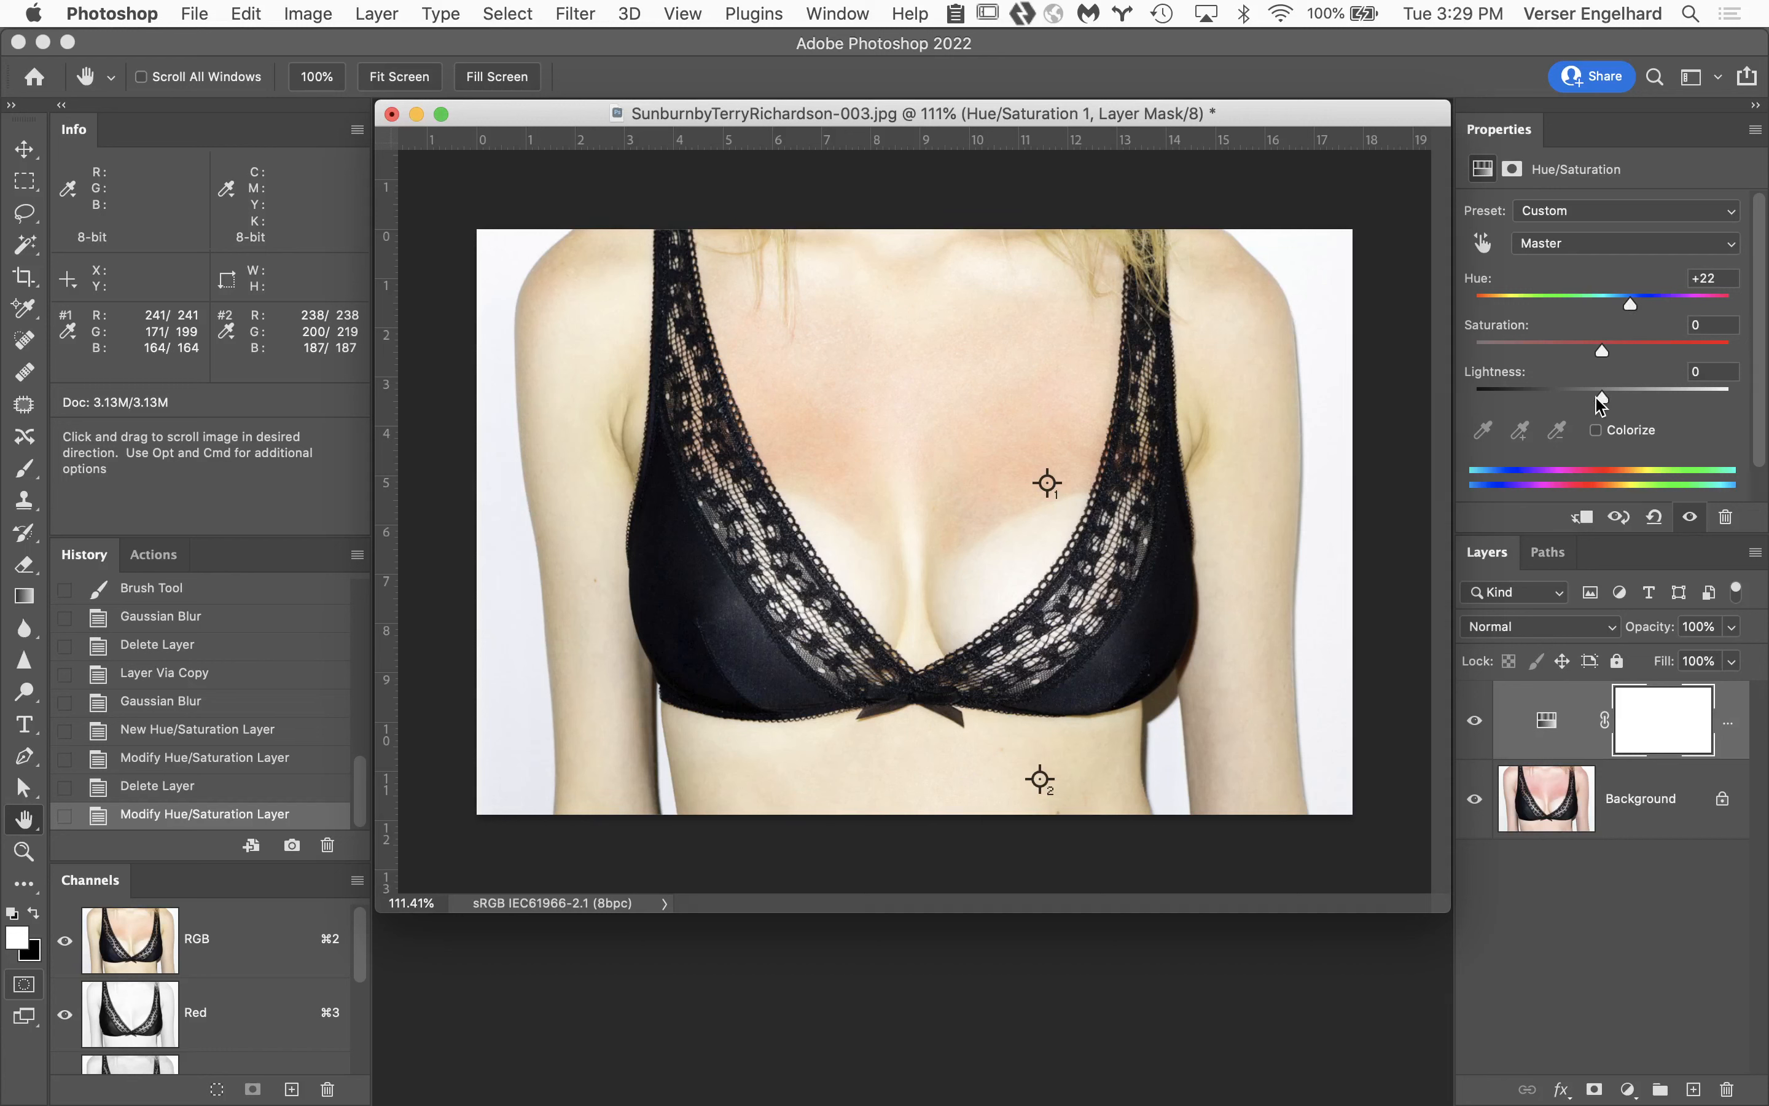
pyautogui.moveTo(1601, 392); pyautogui.dragTo(1631, 392)
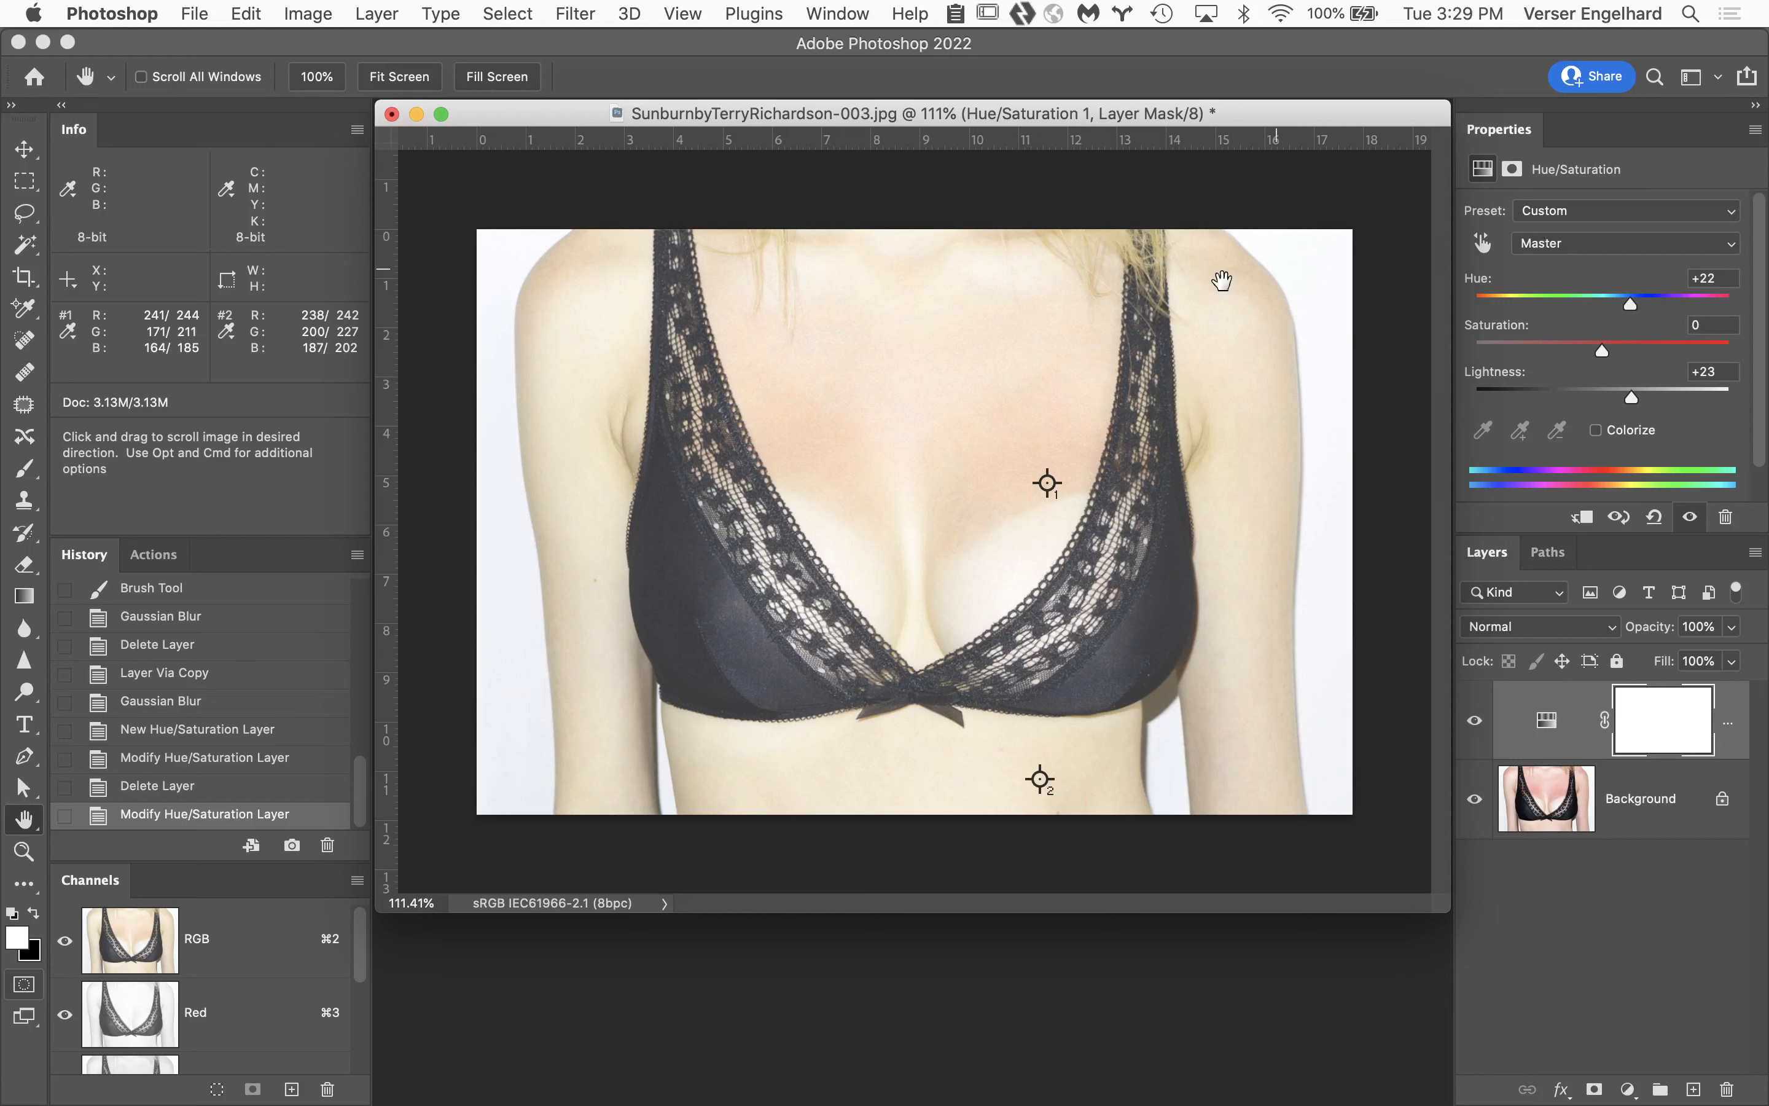
pyautogui.click(214, 793)
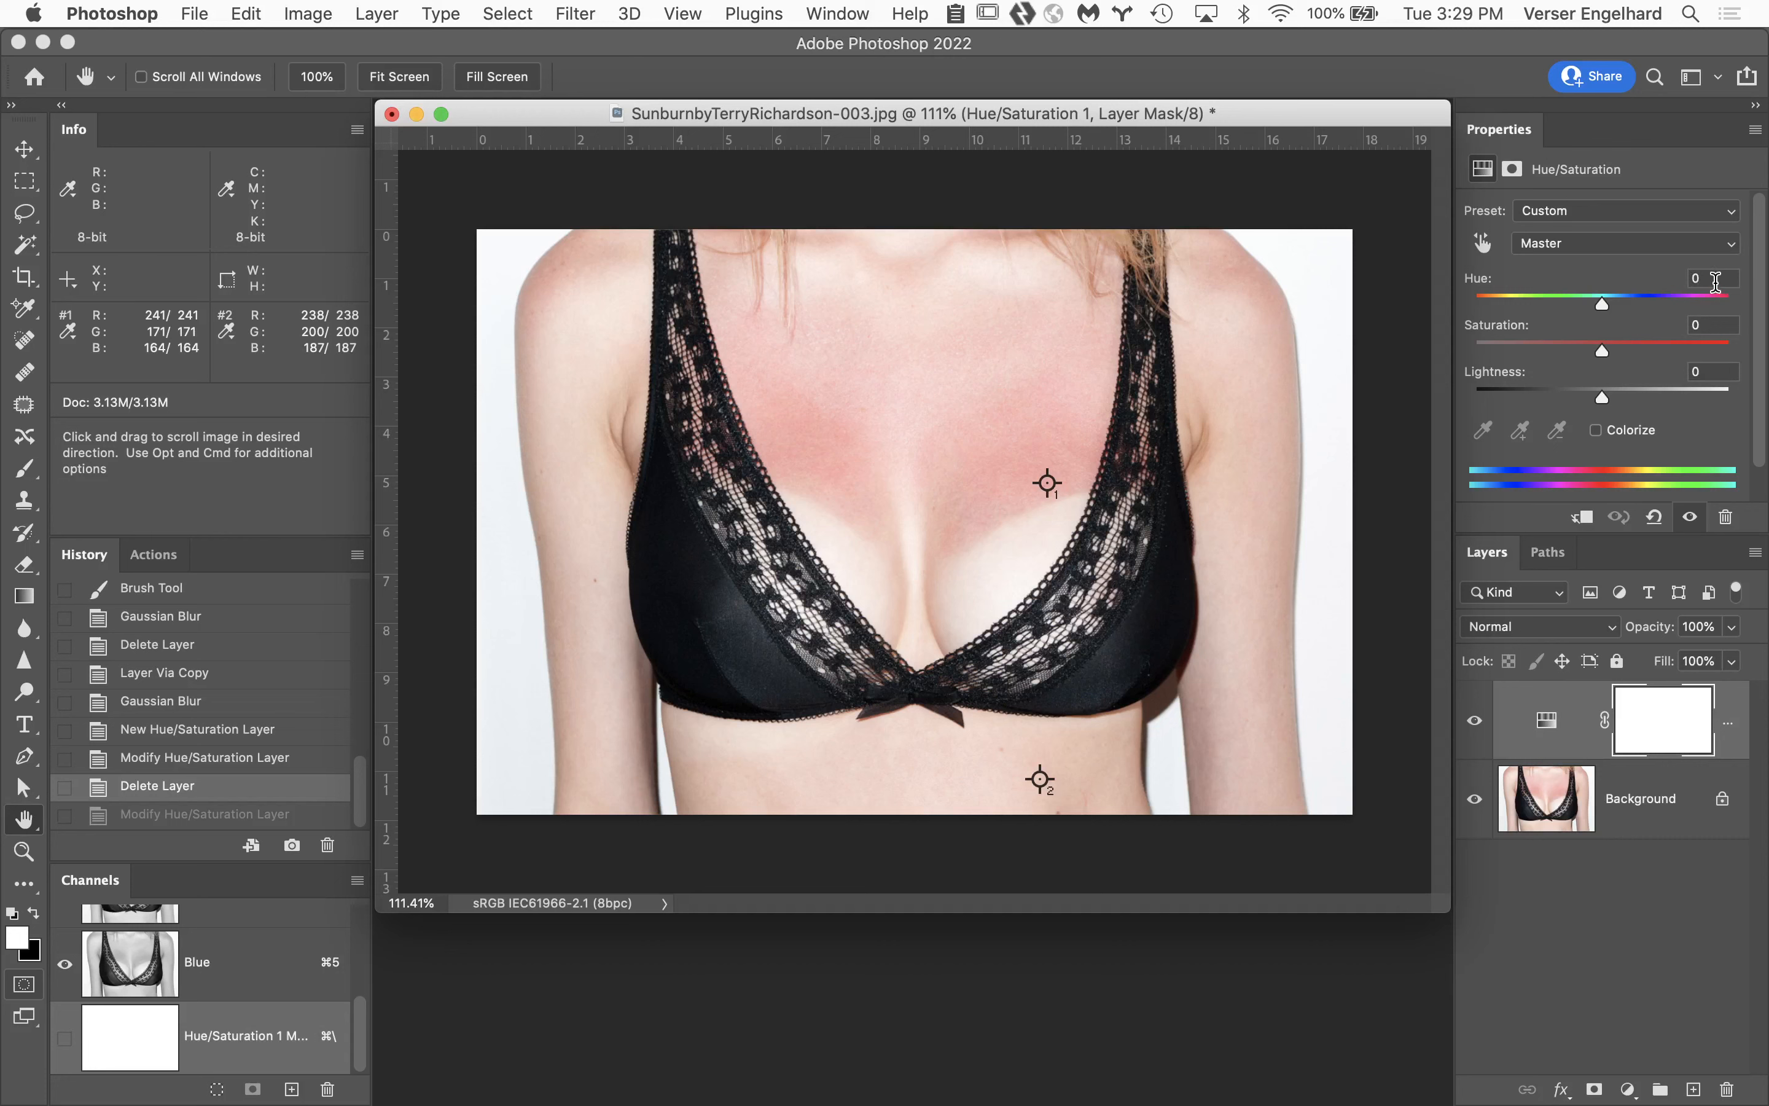
# Set Hue to +33 and Lightness to +30 for the Reds range of the Hue/Saturation layer.
pyautogui.click(1621, 245)
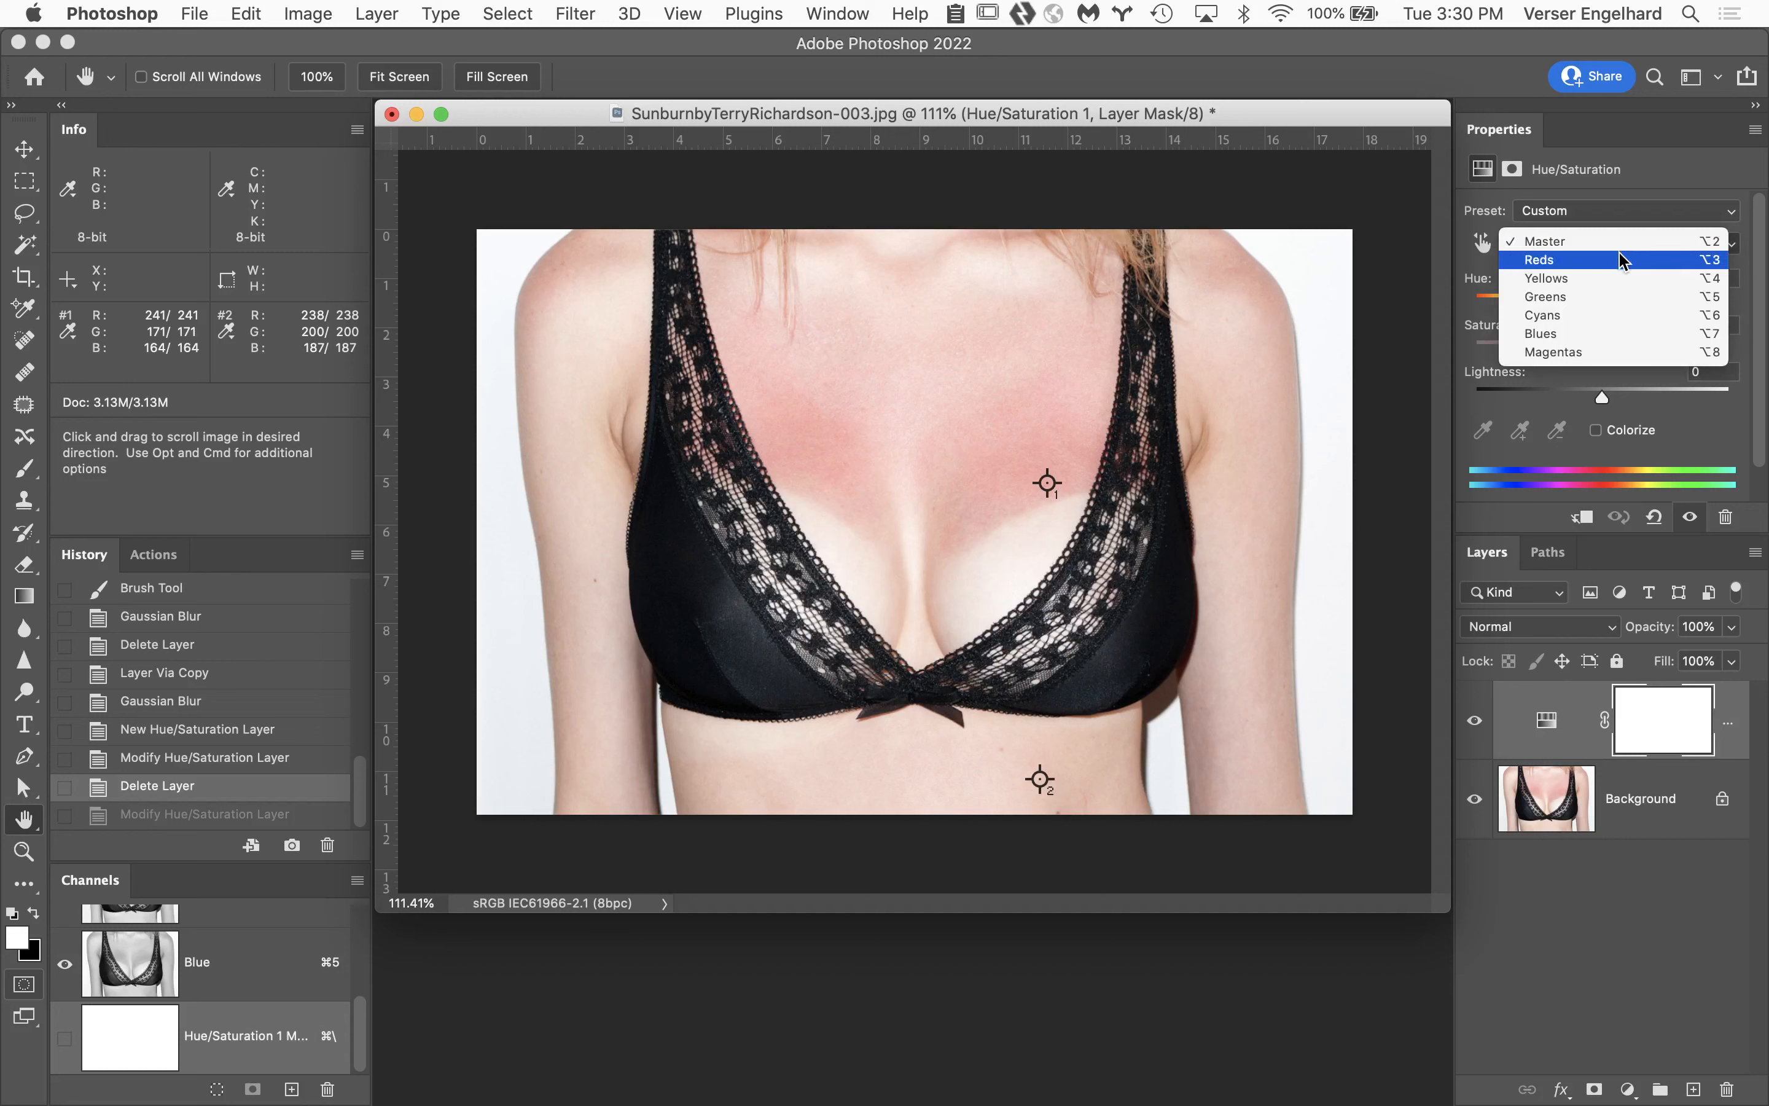
pyautogui.click(1622, 262)
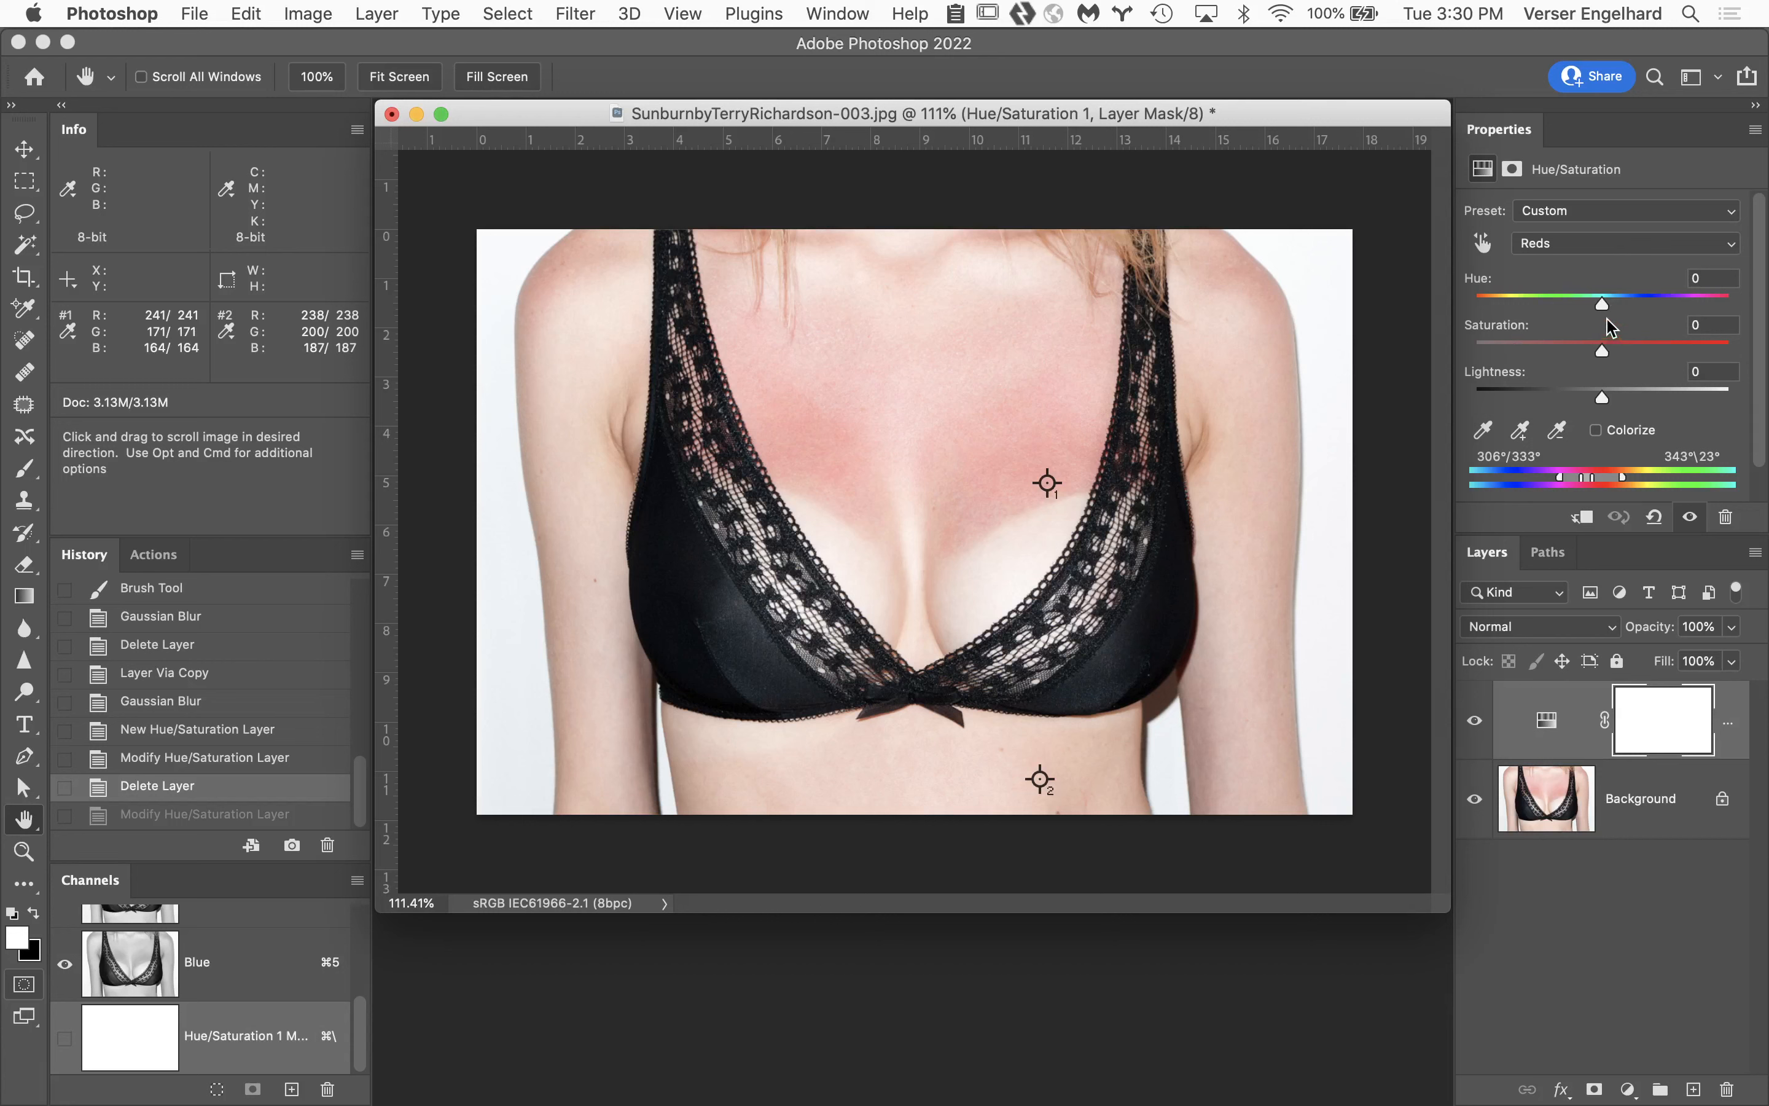
pyautogui.moveTo(1601, 308); pyautogui.dragTo(1634, 307)
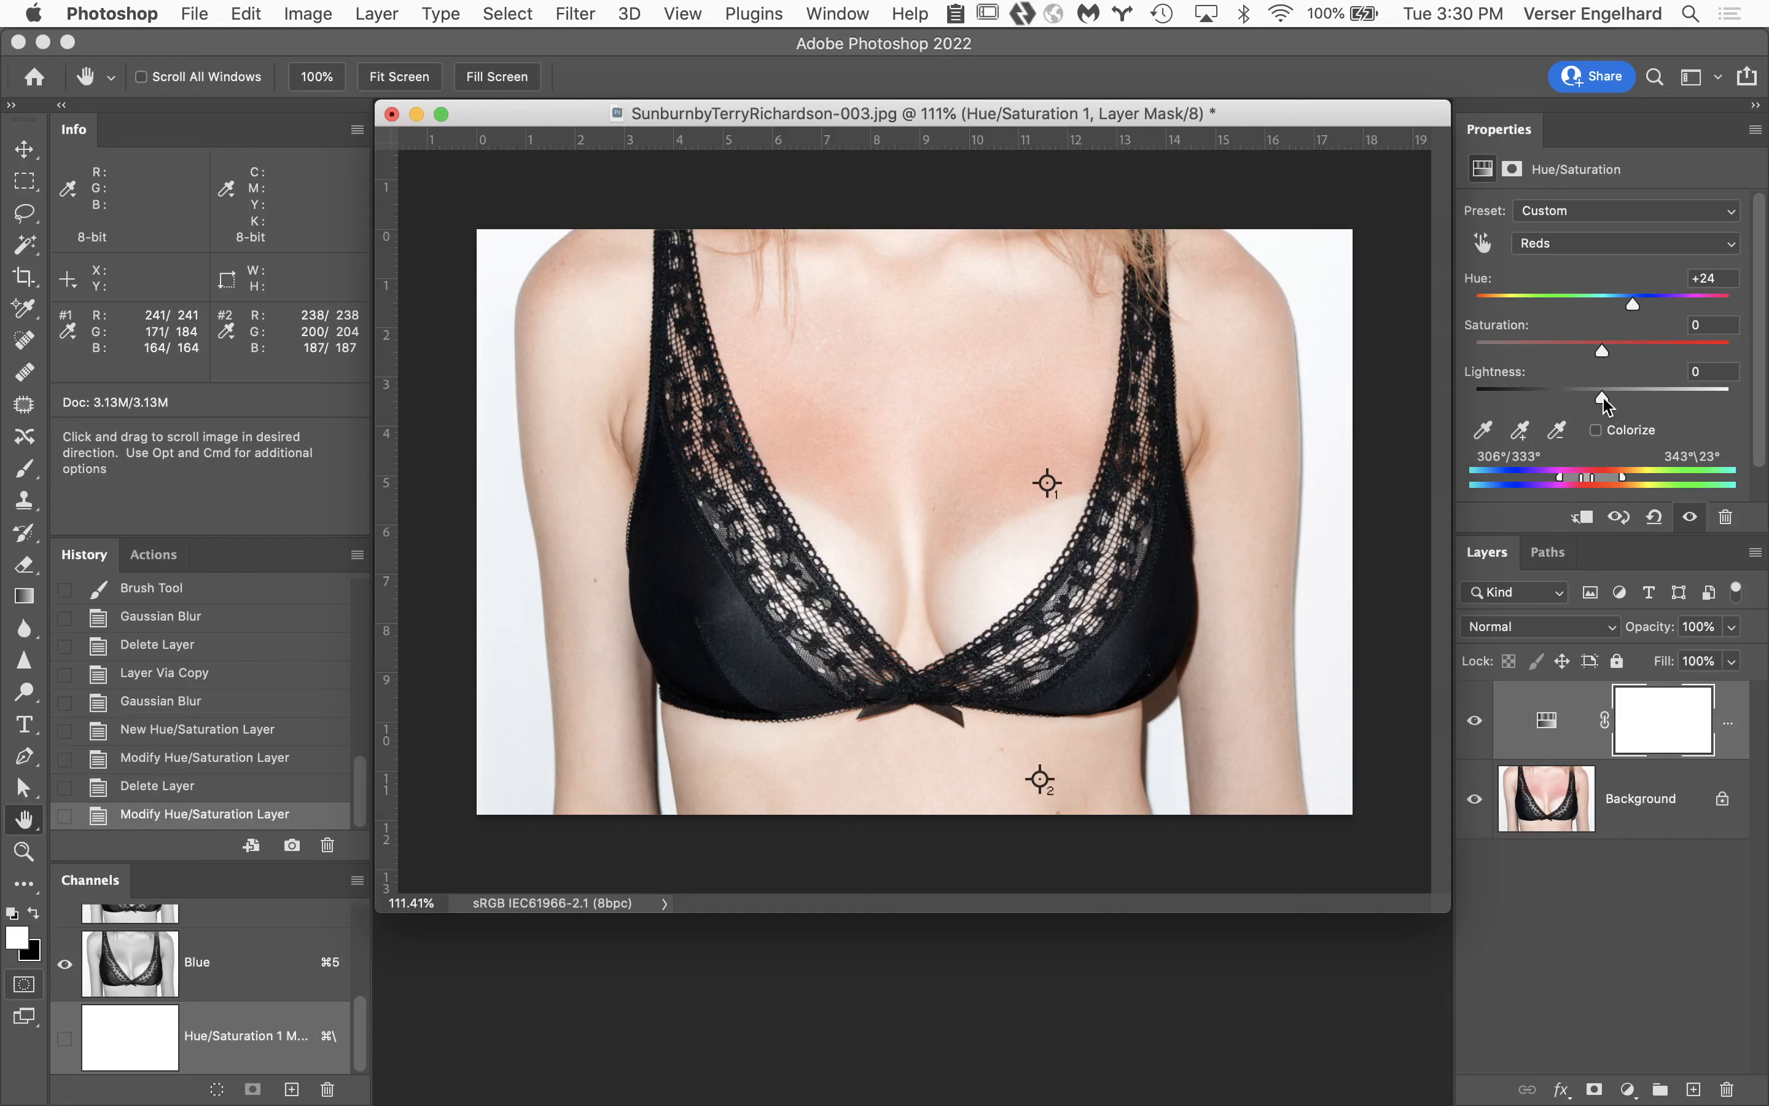
pyautogui.moveTo(1603, 397); pyautogui.dragTo(1626, 401)
pyautogui.moveTo(1636, 306); pyautogui.dragTo(1644, 310)
pyautogui.moveTo(1627, 397); pyautogui.dragTo(1641, 398)
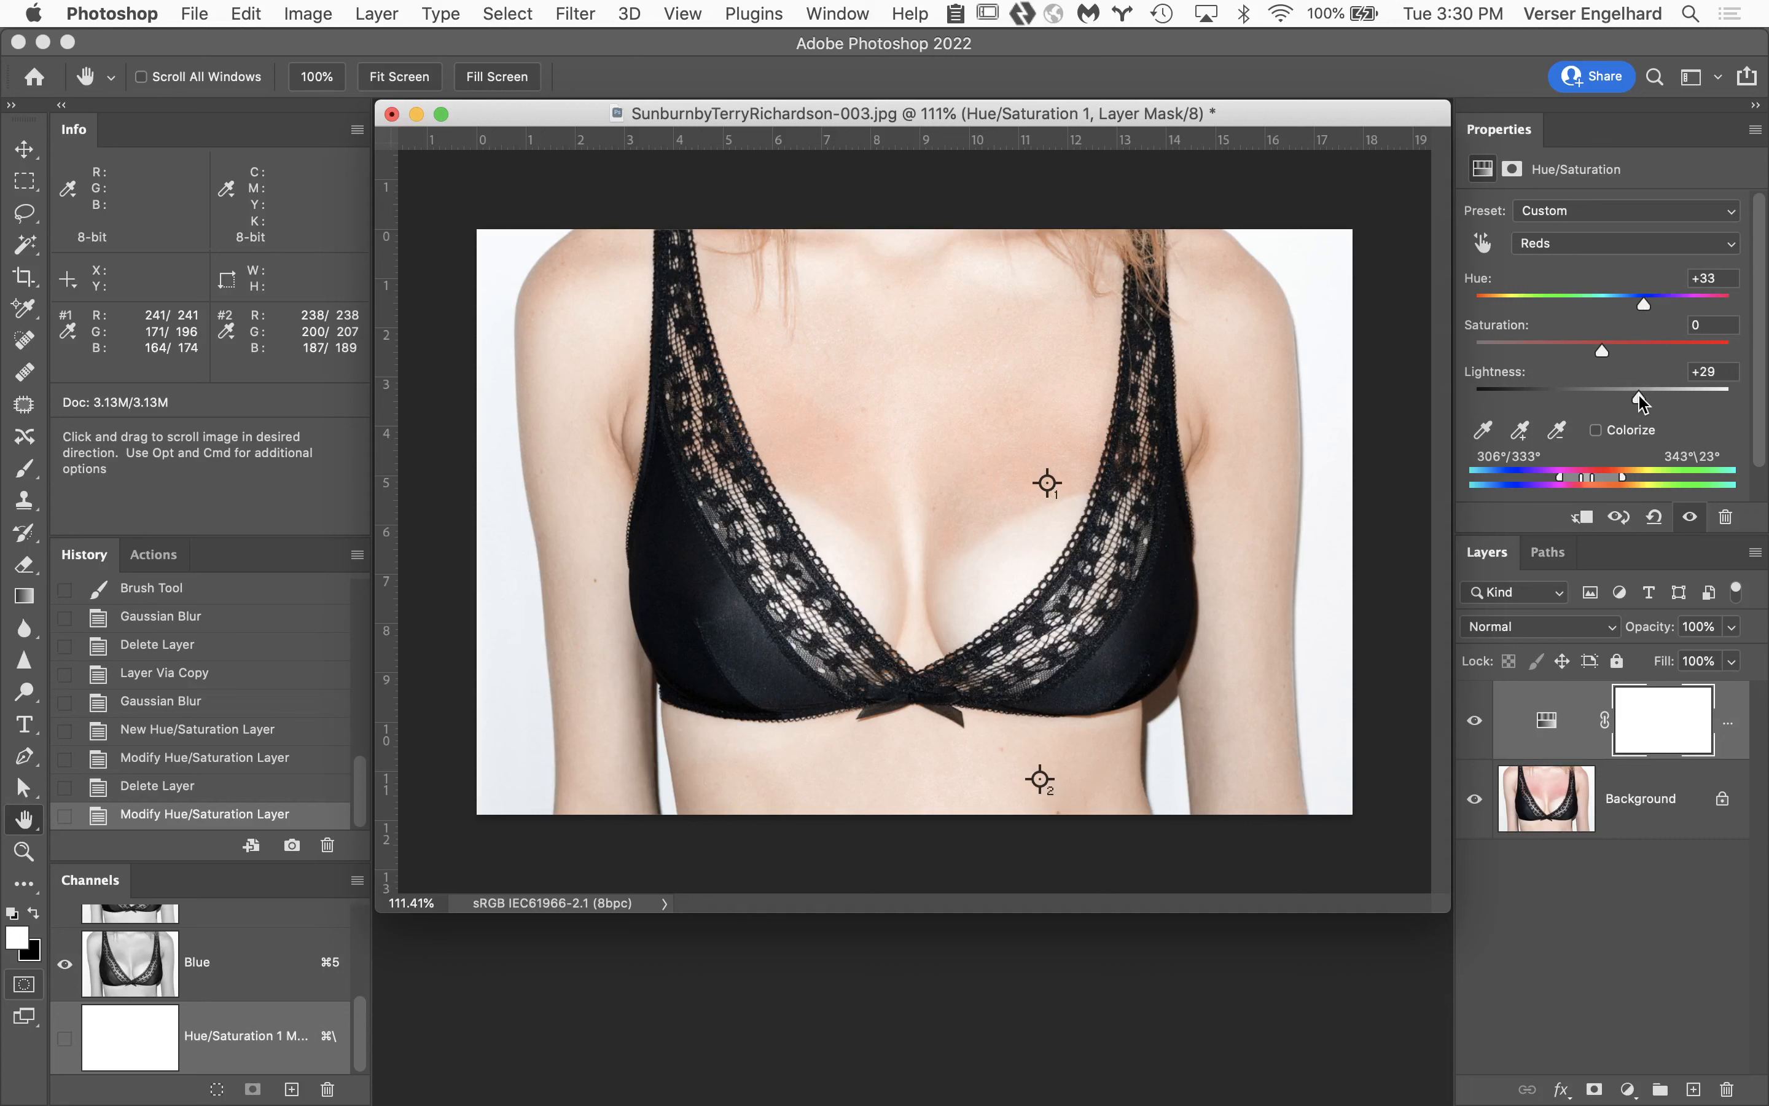
# Compare the skin with and without the Hue/Saturation layer, and inspect the corrected chest area at 300%.
pyautogui.click(1474, 723)
pyautogui.click(1476, 731)
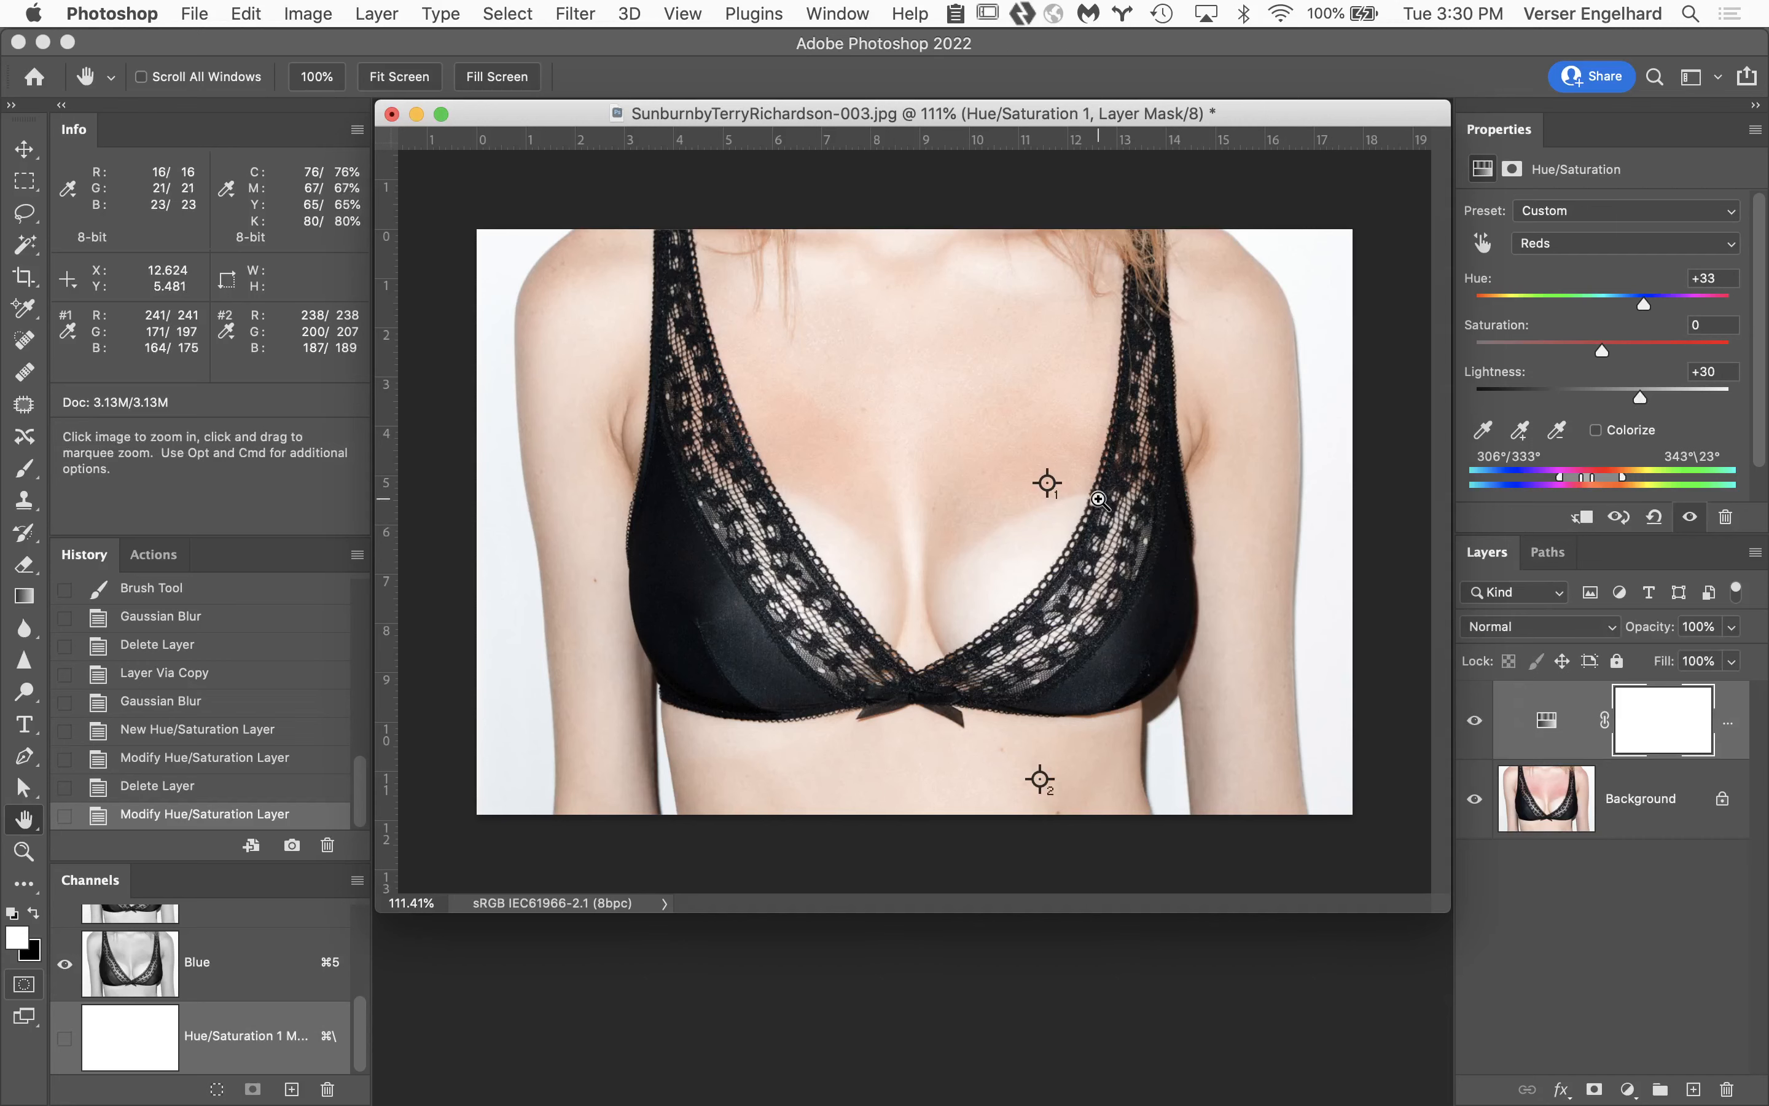
pyautogui.keyDown('super'); pyautogui.click(1074, 504); pyautogui.keyUp('super')
pyautogui.keyDown('super'); pyautogui.click(1010, 532); pyautogui.keyUp('super')
pyautogui.moveTo(920, 573); pyautogui.dragTo(1121, 419)
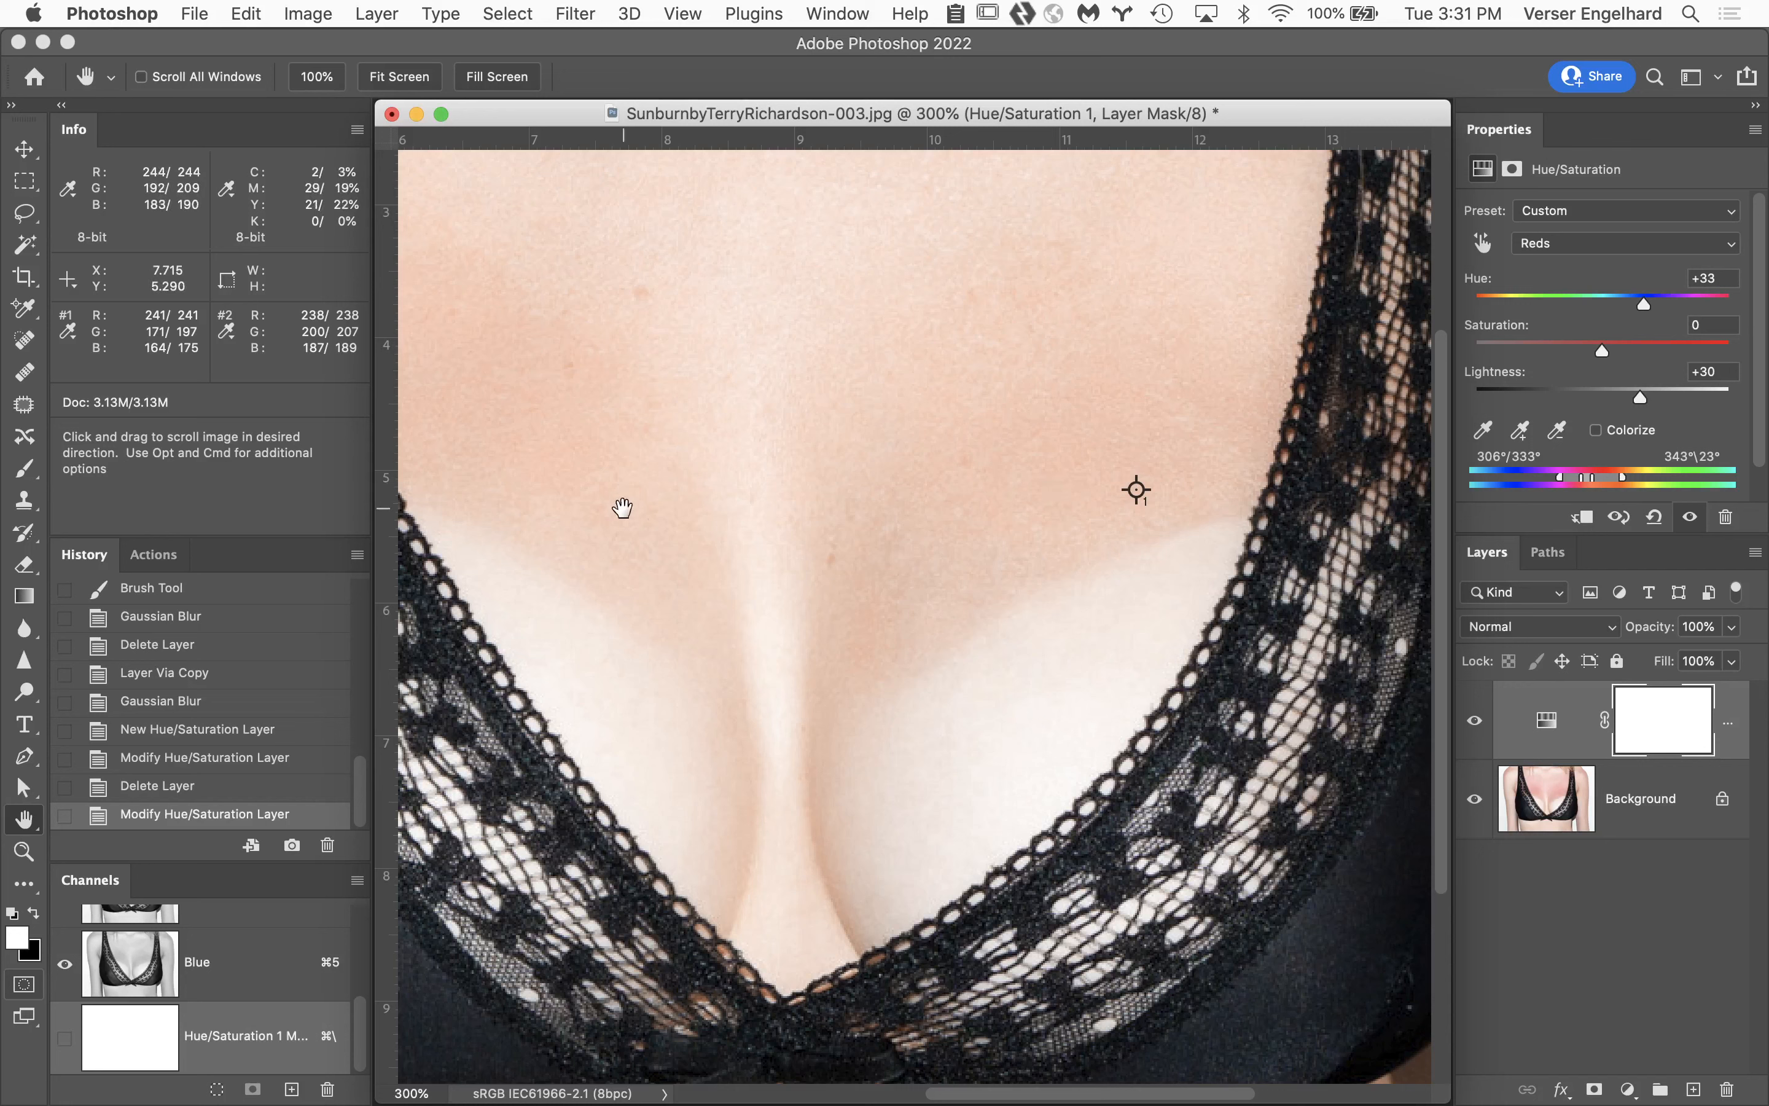
pyautogui.doubleClick(29, 819)
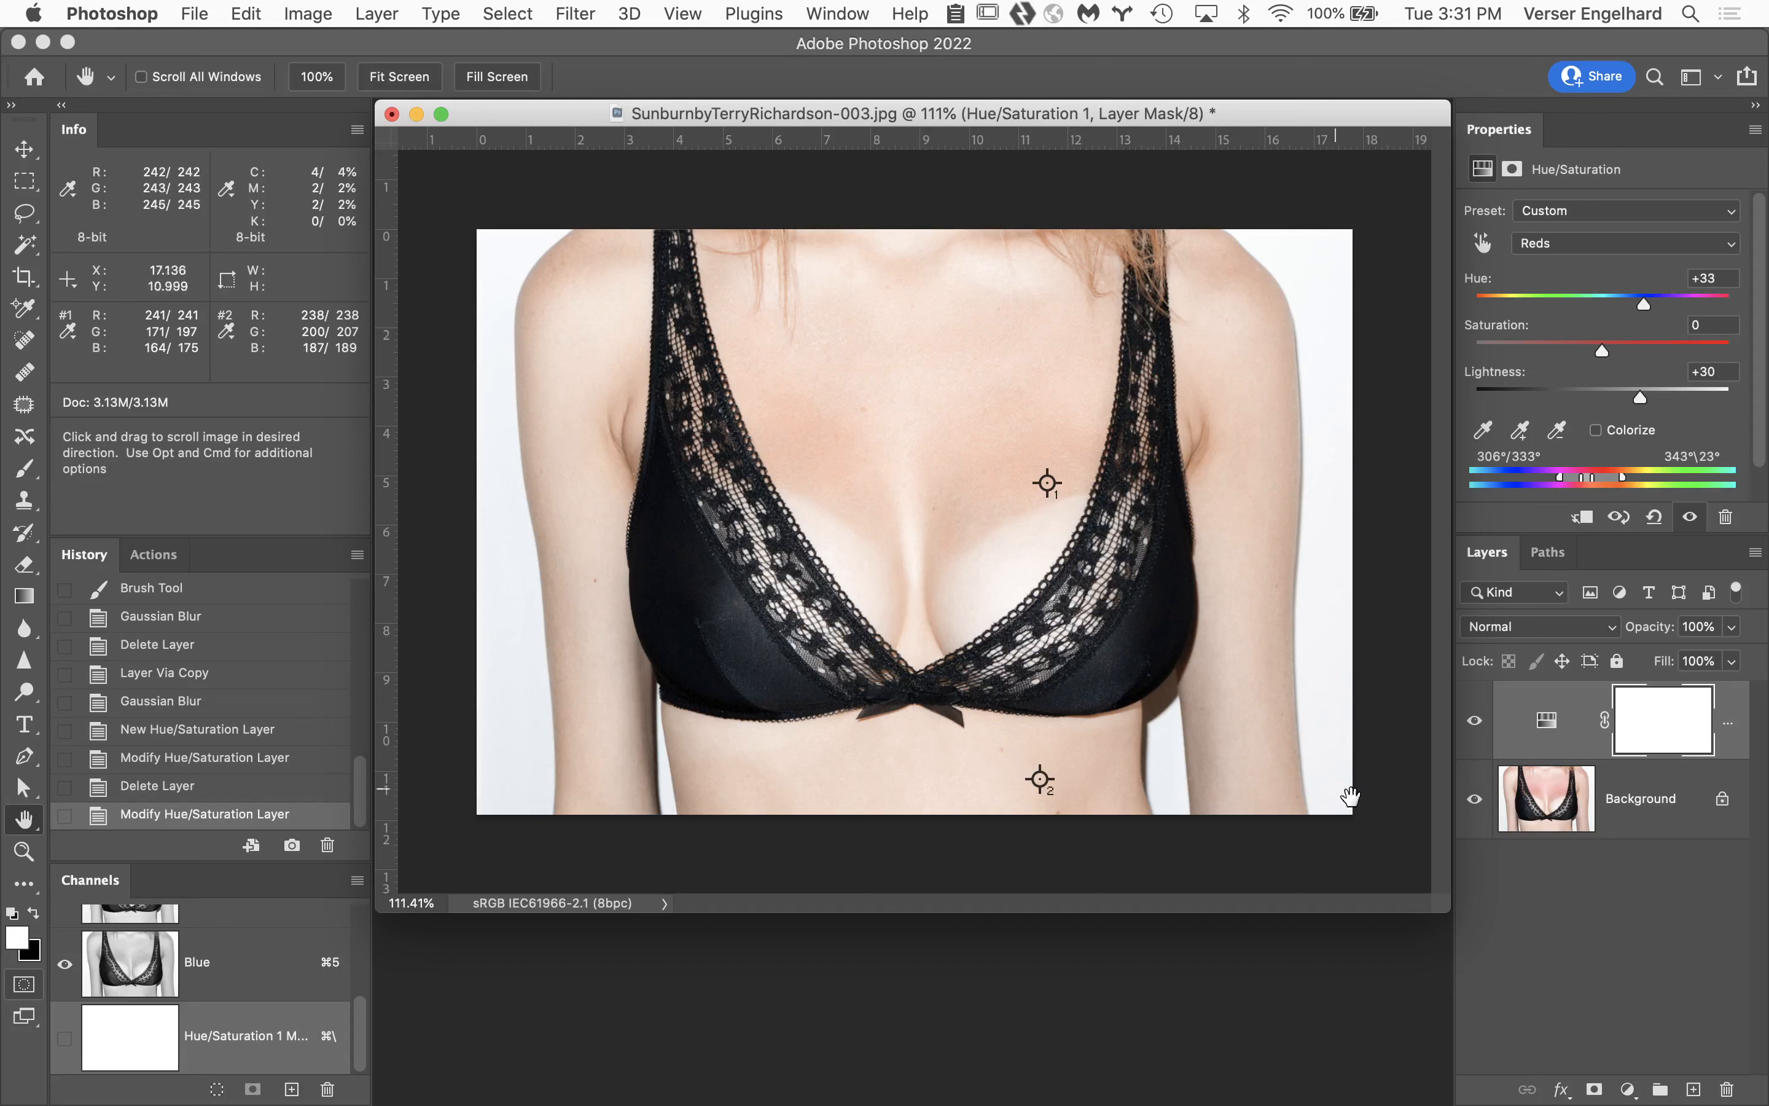
pyautogui.click(1474, 724)
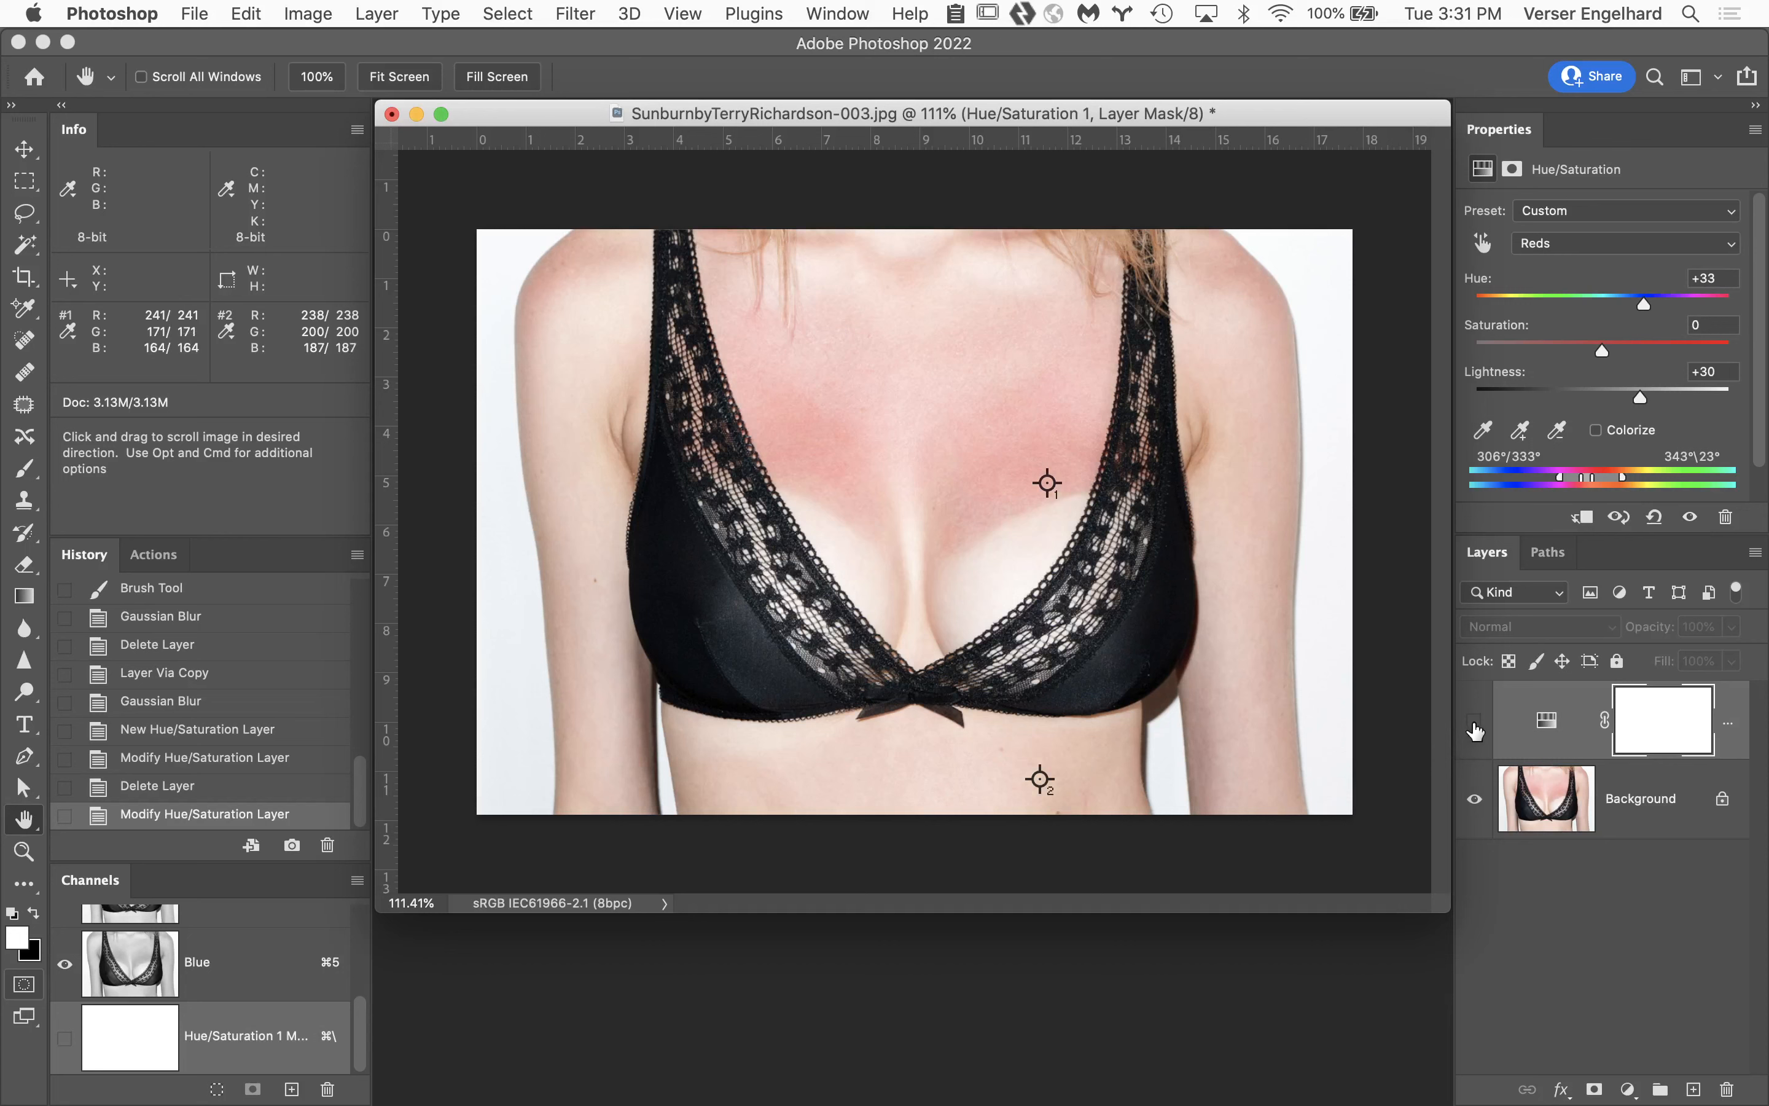
pyautogui.click(1474, 725)
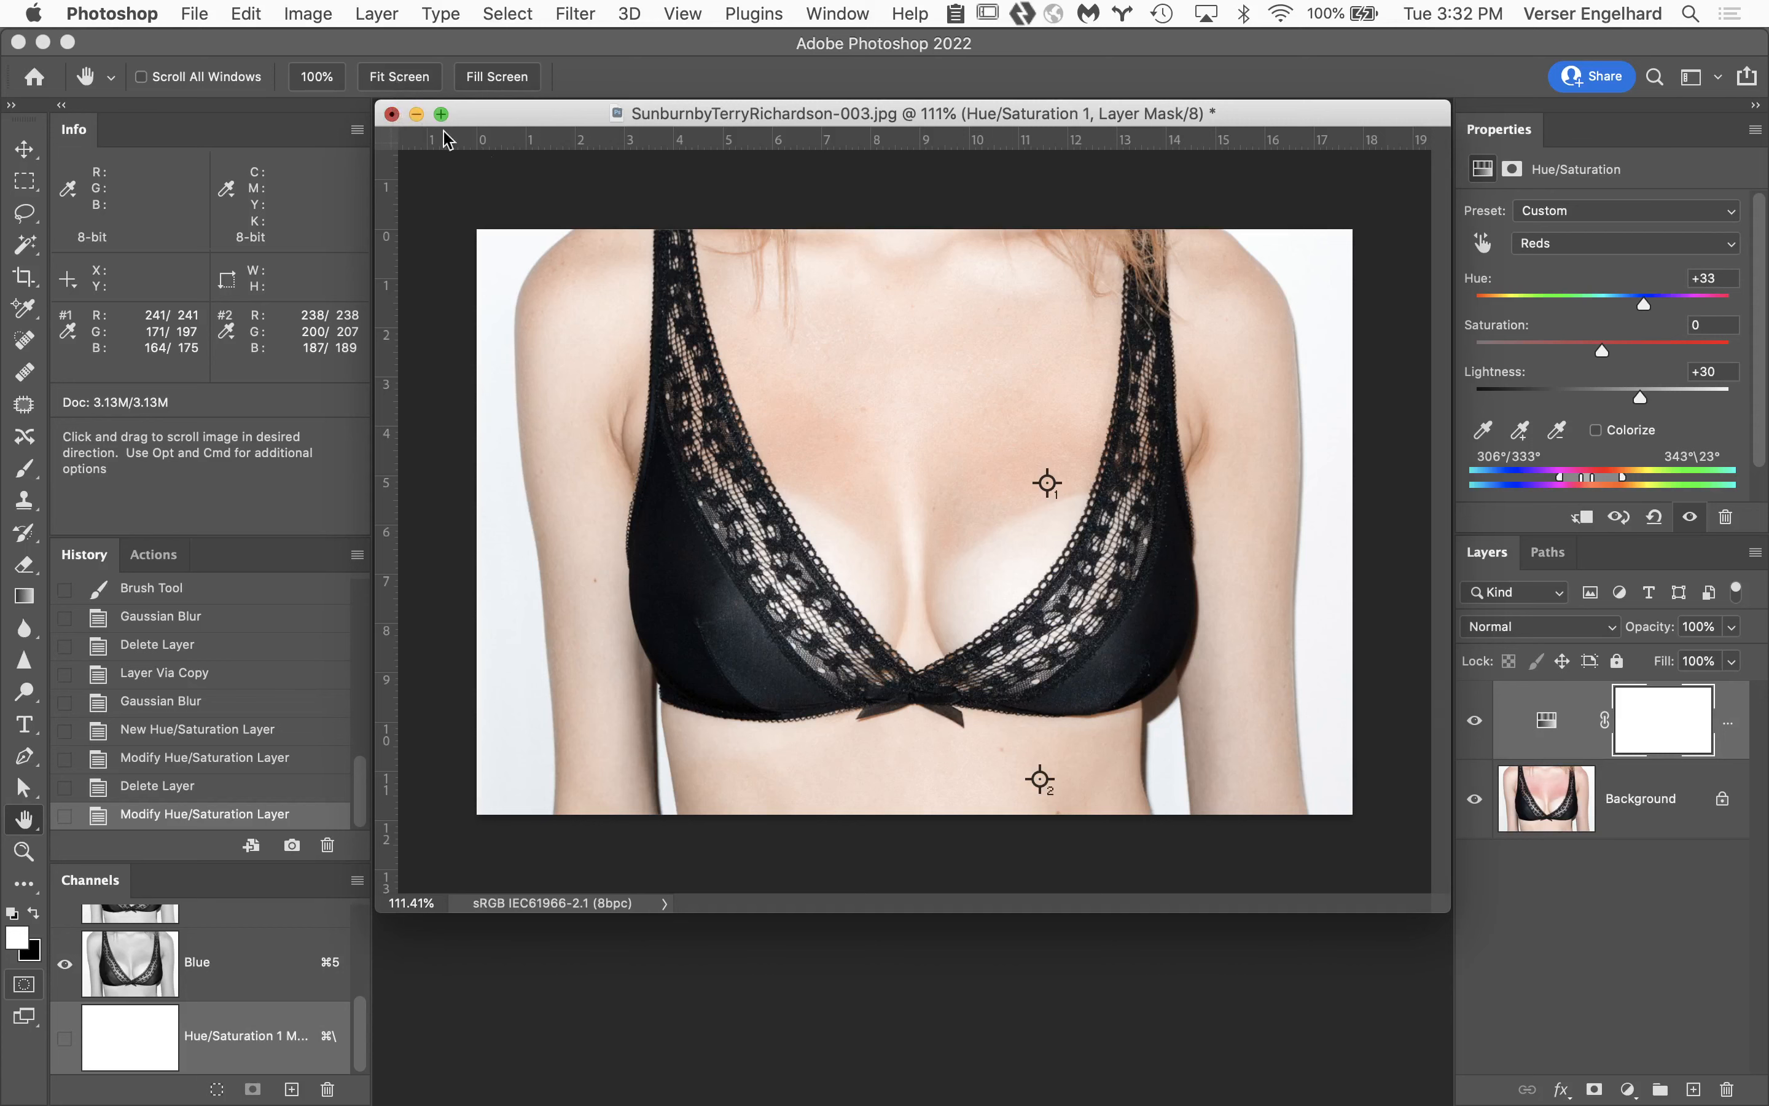
# Close the sunburn photo without saving the changes.
pyautogui.click(392, 114)
pyautogui.click(800, 401)
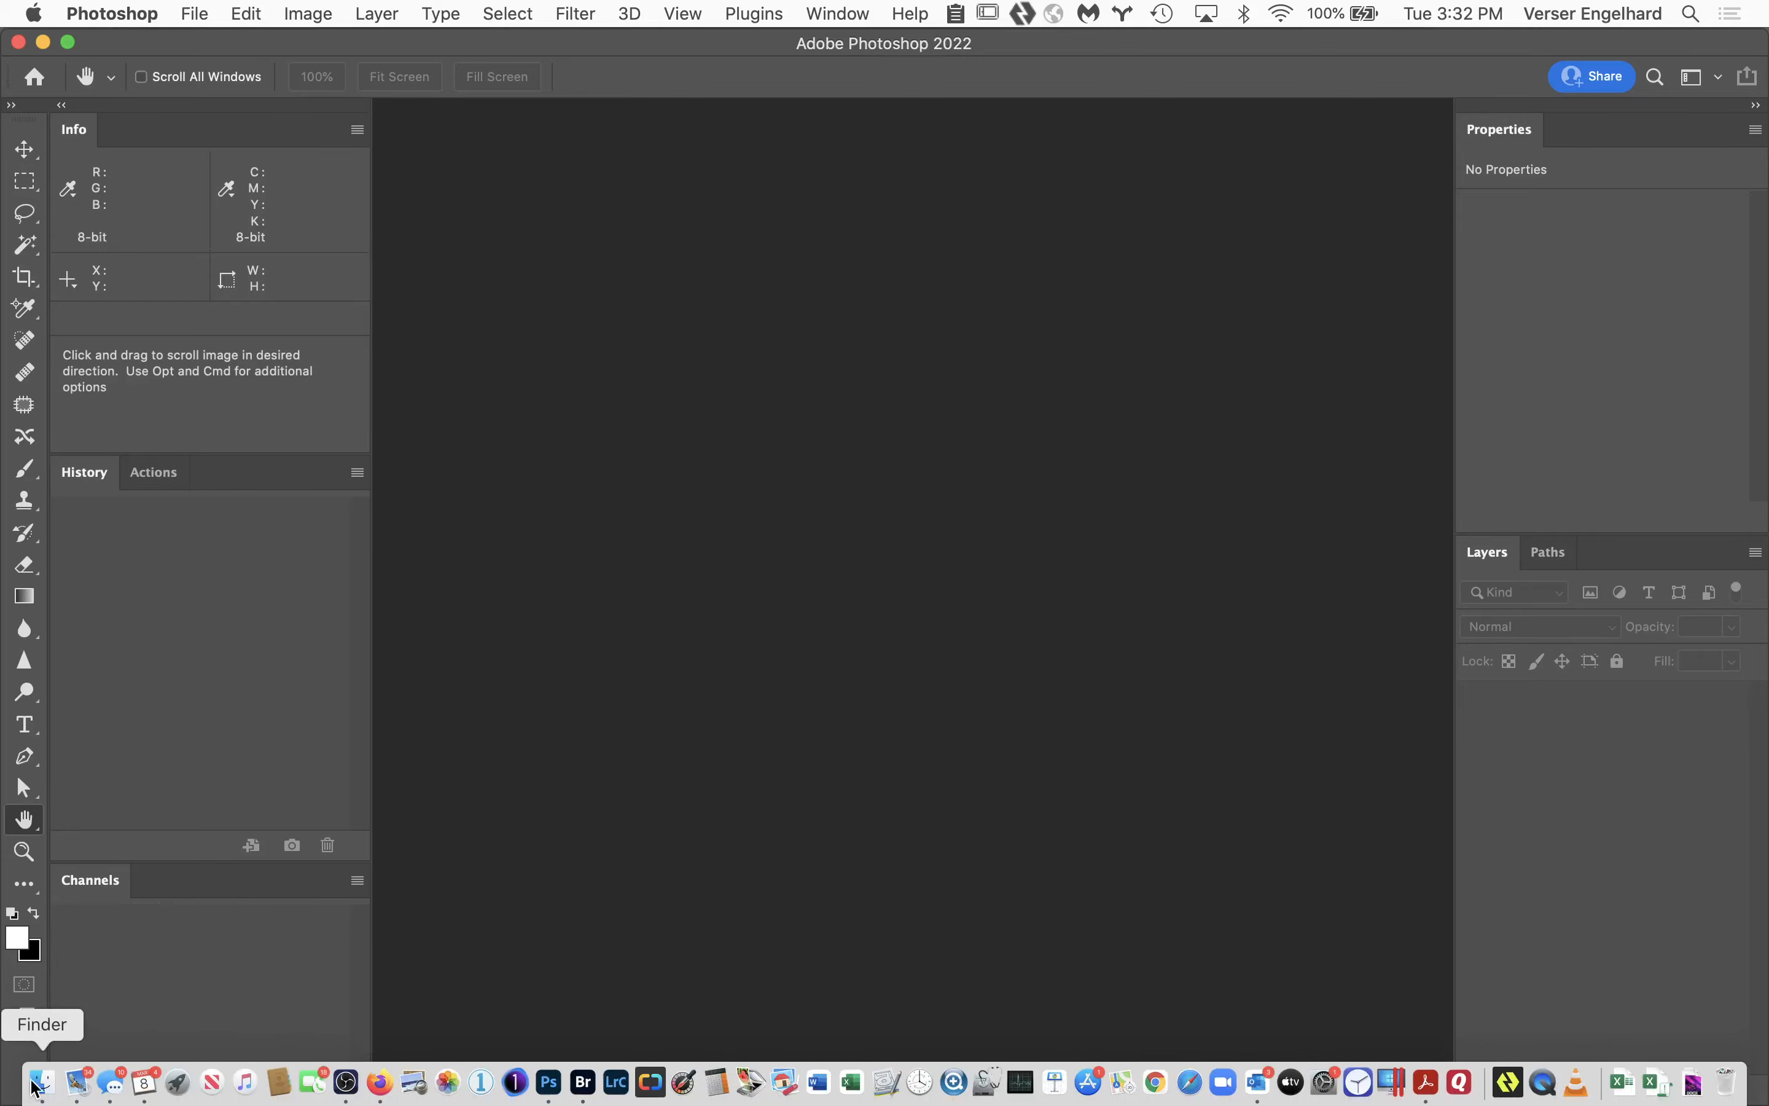
# Switch to Finder, close the front window, and open the Split Frequency Retouching folder in Class 7 files, Student Files Week 07.
pyautogui.click(41, 1087)
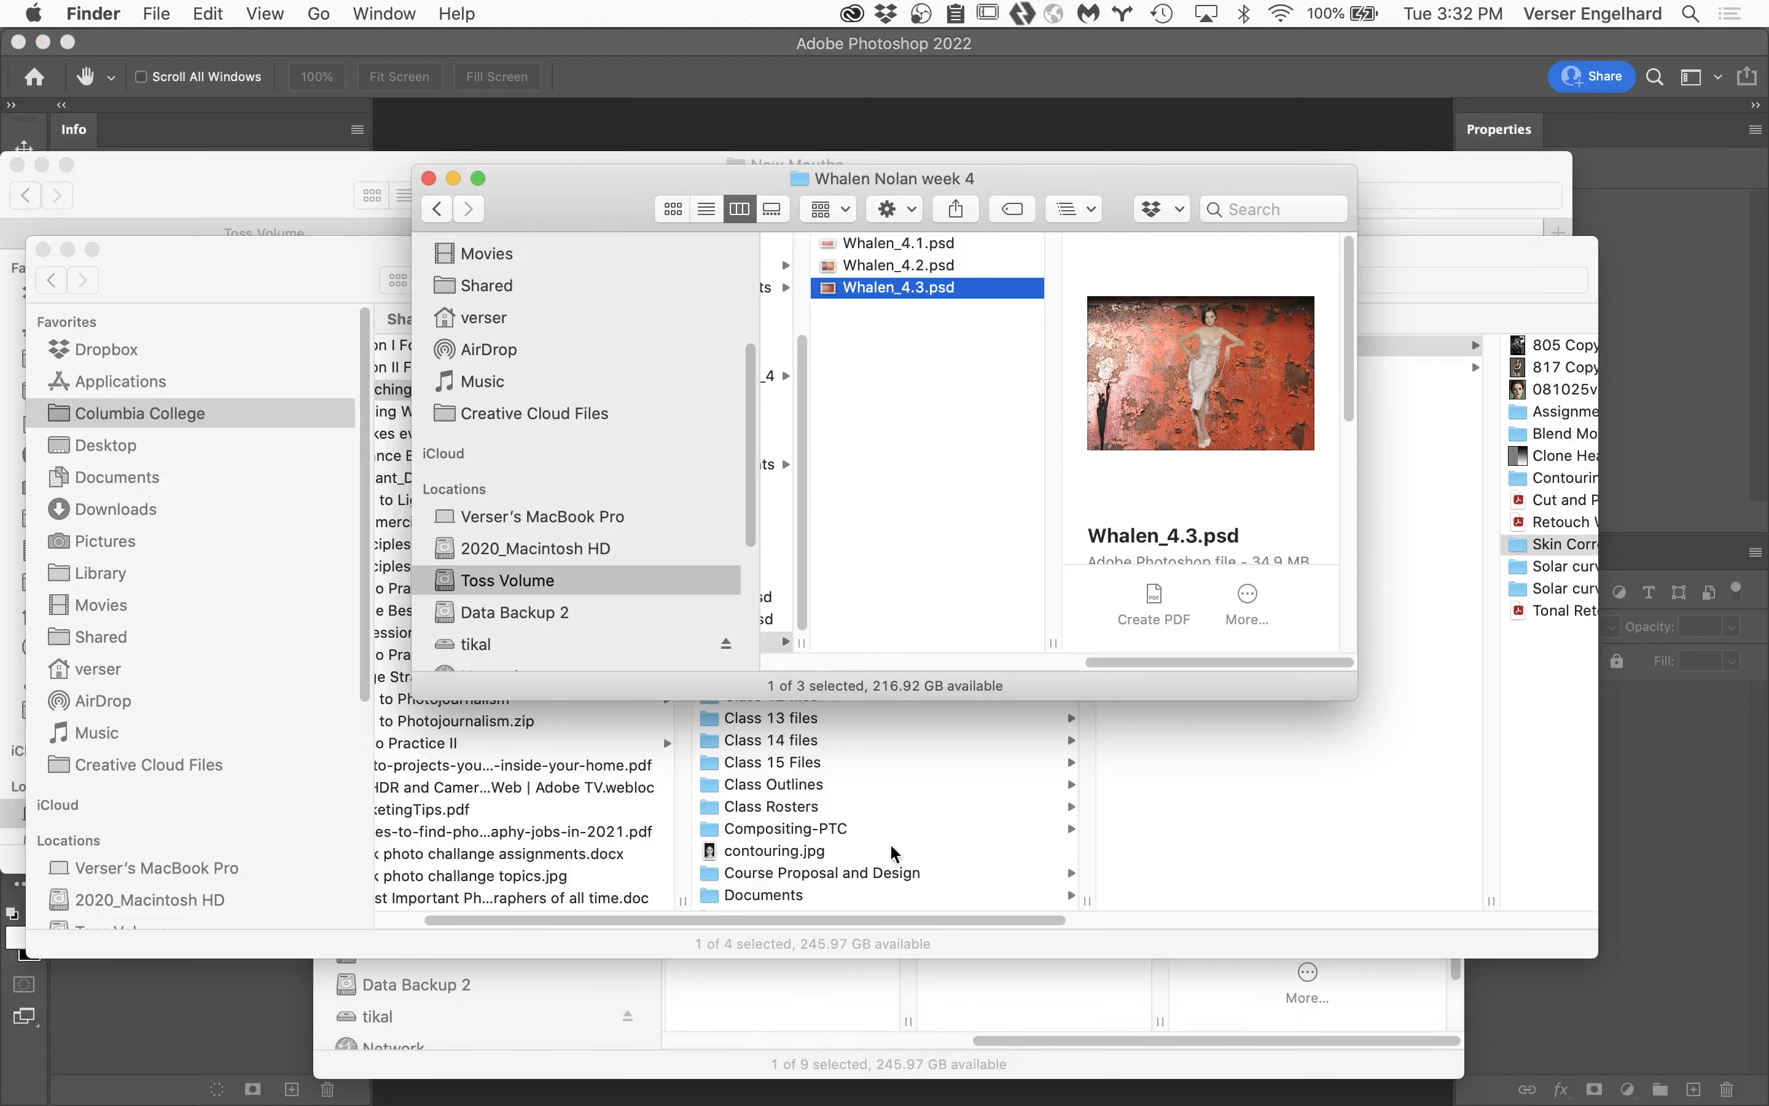
pyautogui.click(430, 179)
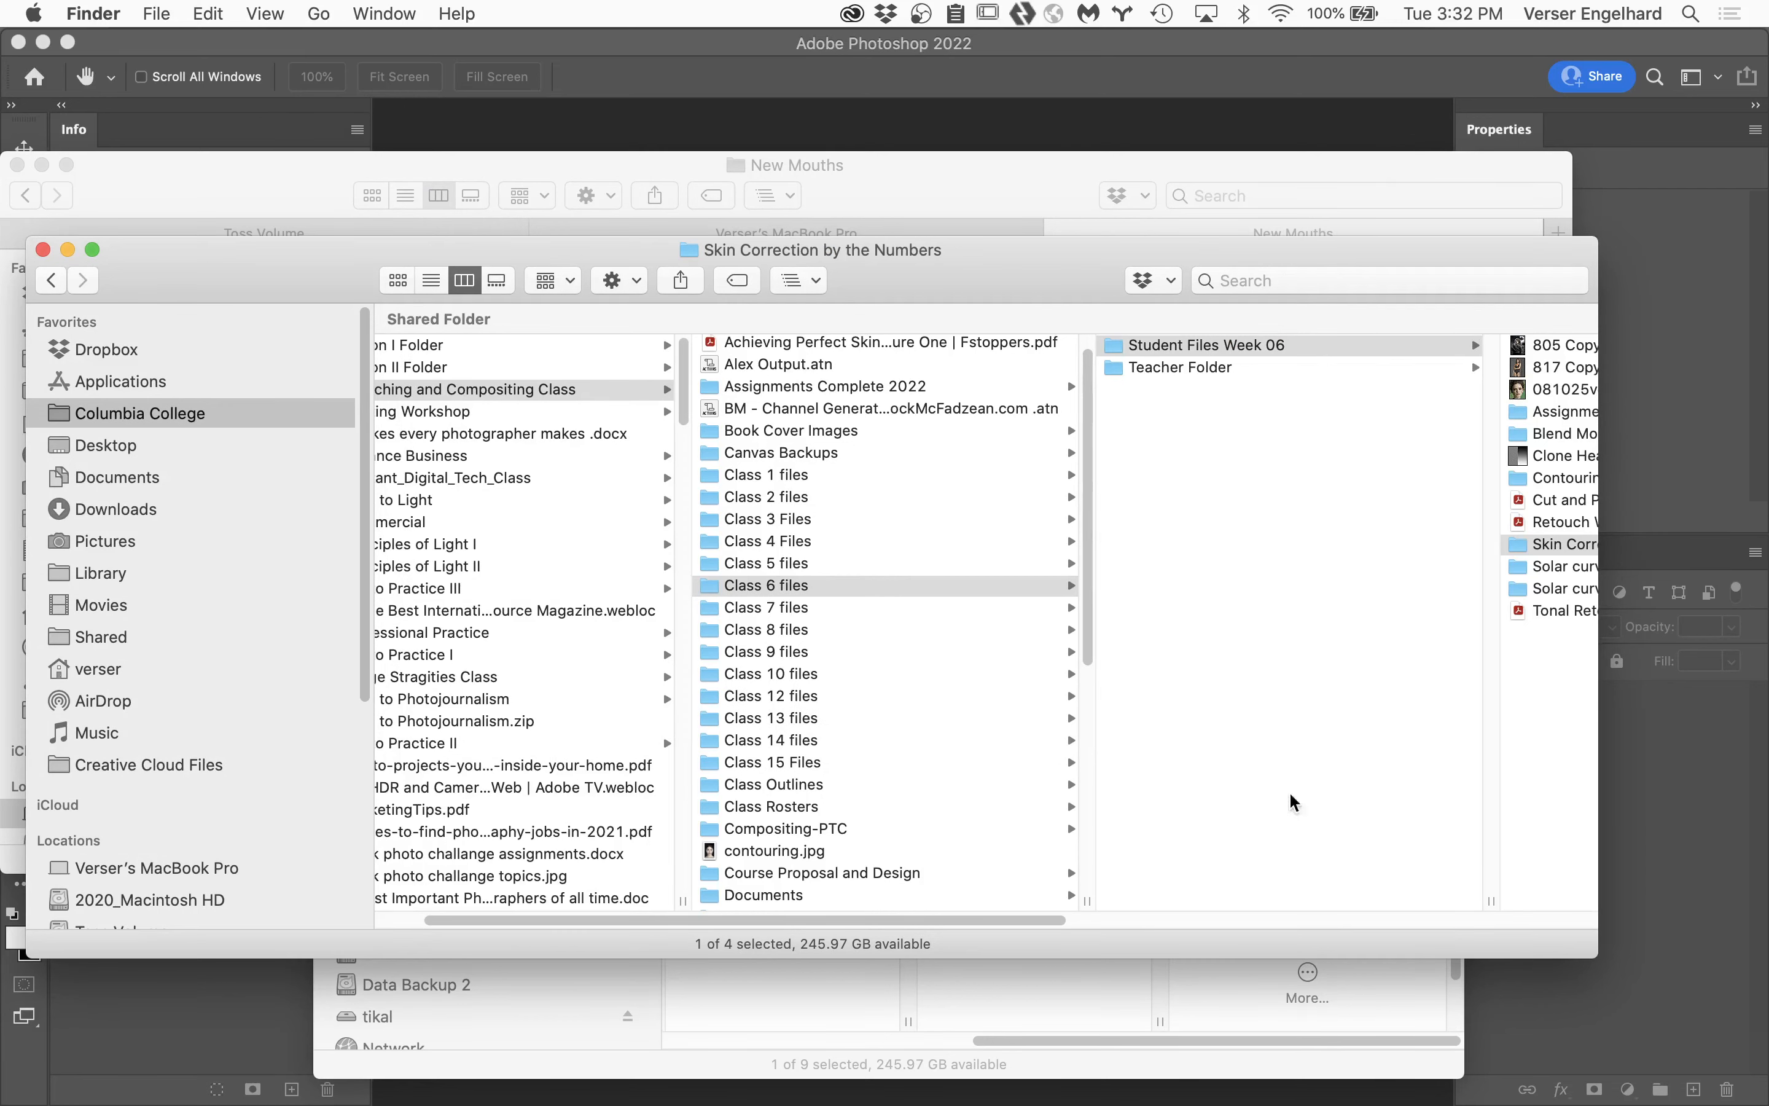
pyautogui.moveTo(1023, 912); pyautogui.dragTo(1206, 975)
pyautogui.click(462, 607)
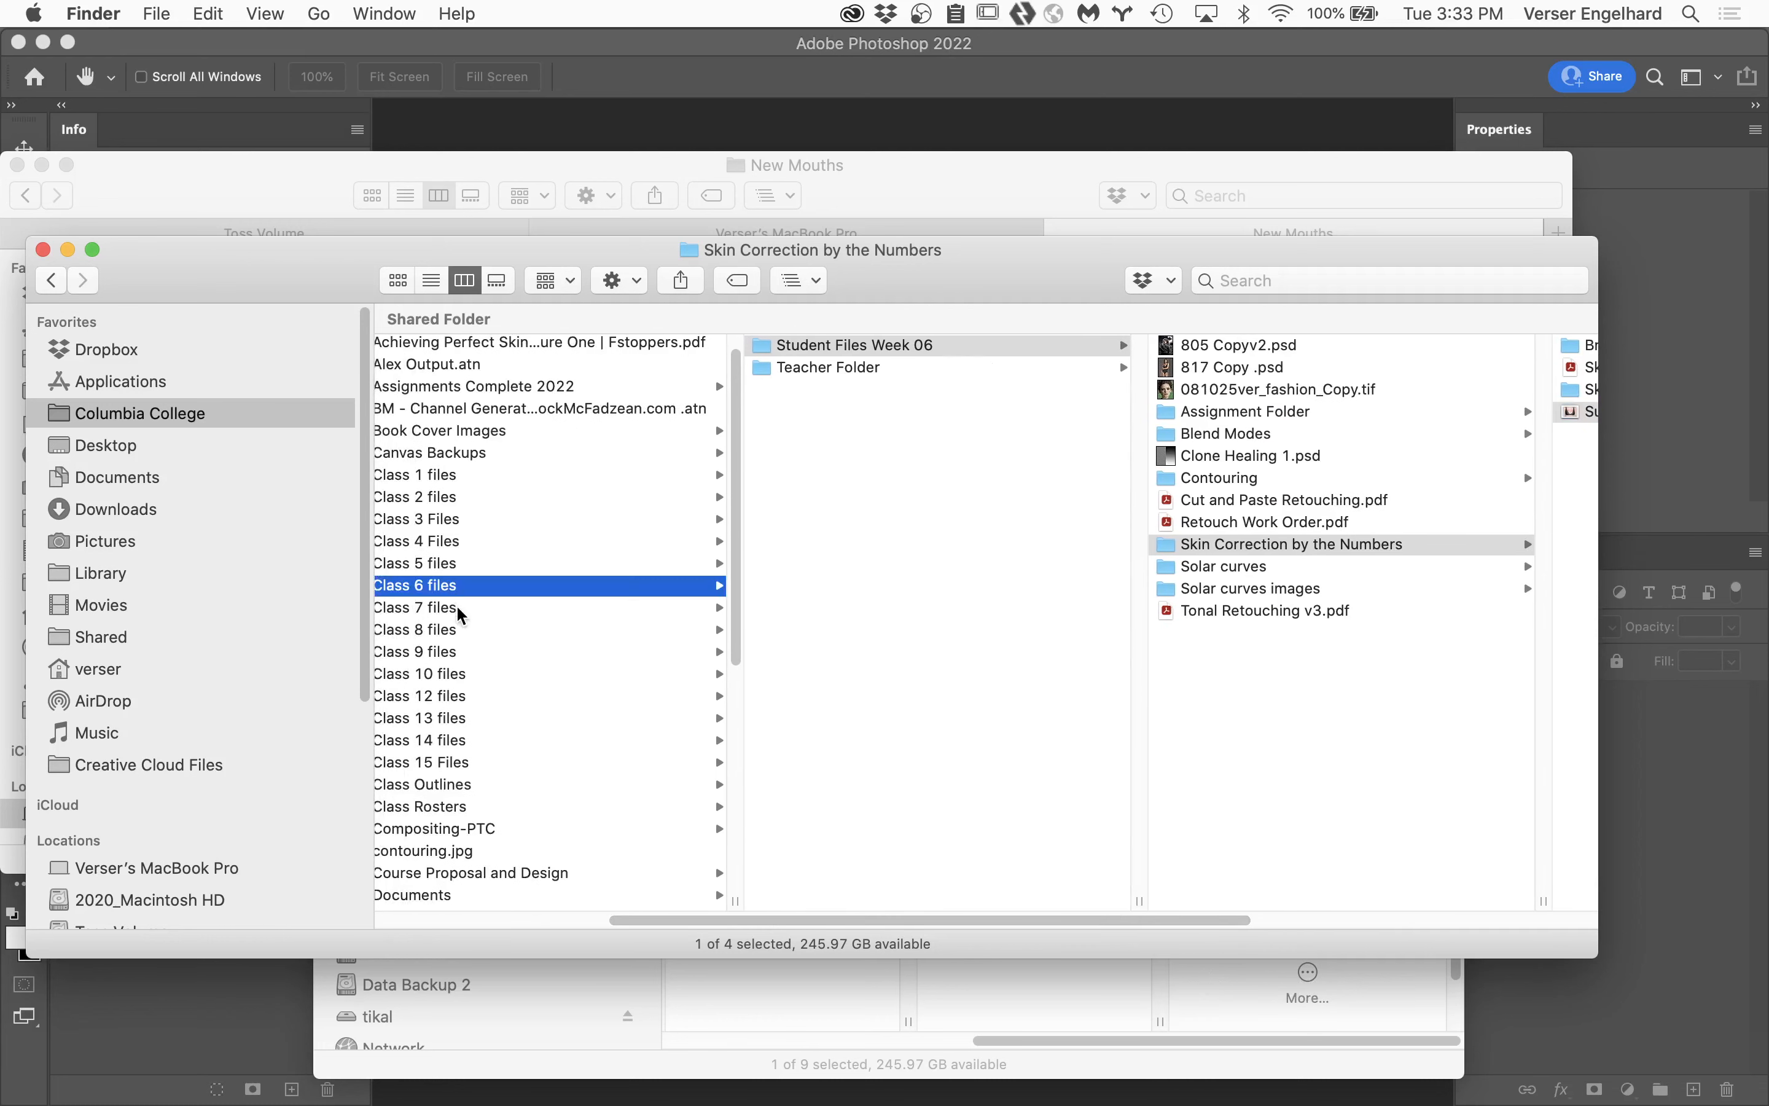
pyautogui.click(916, 344)
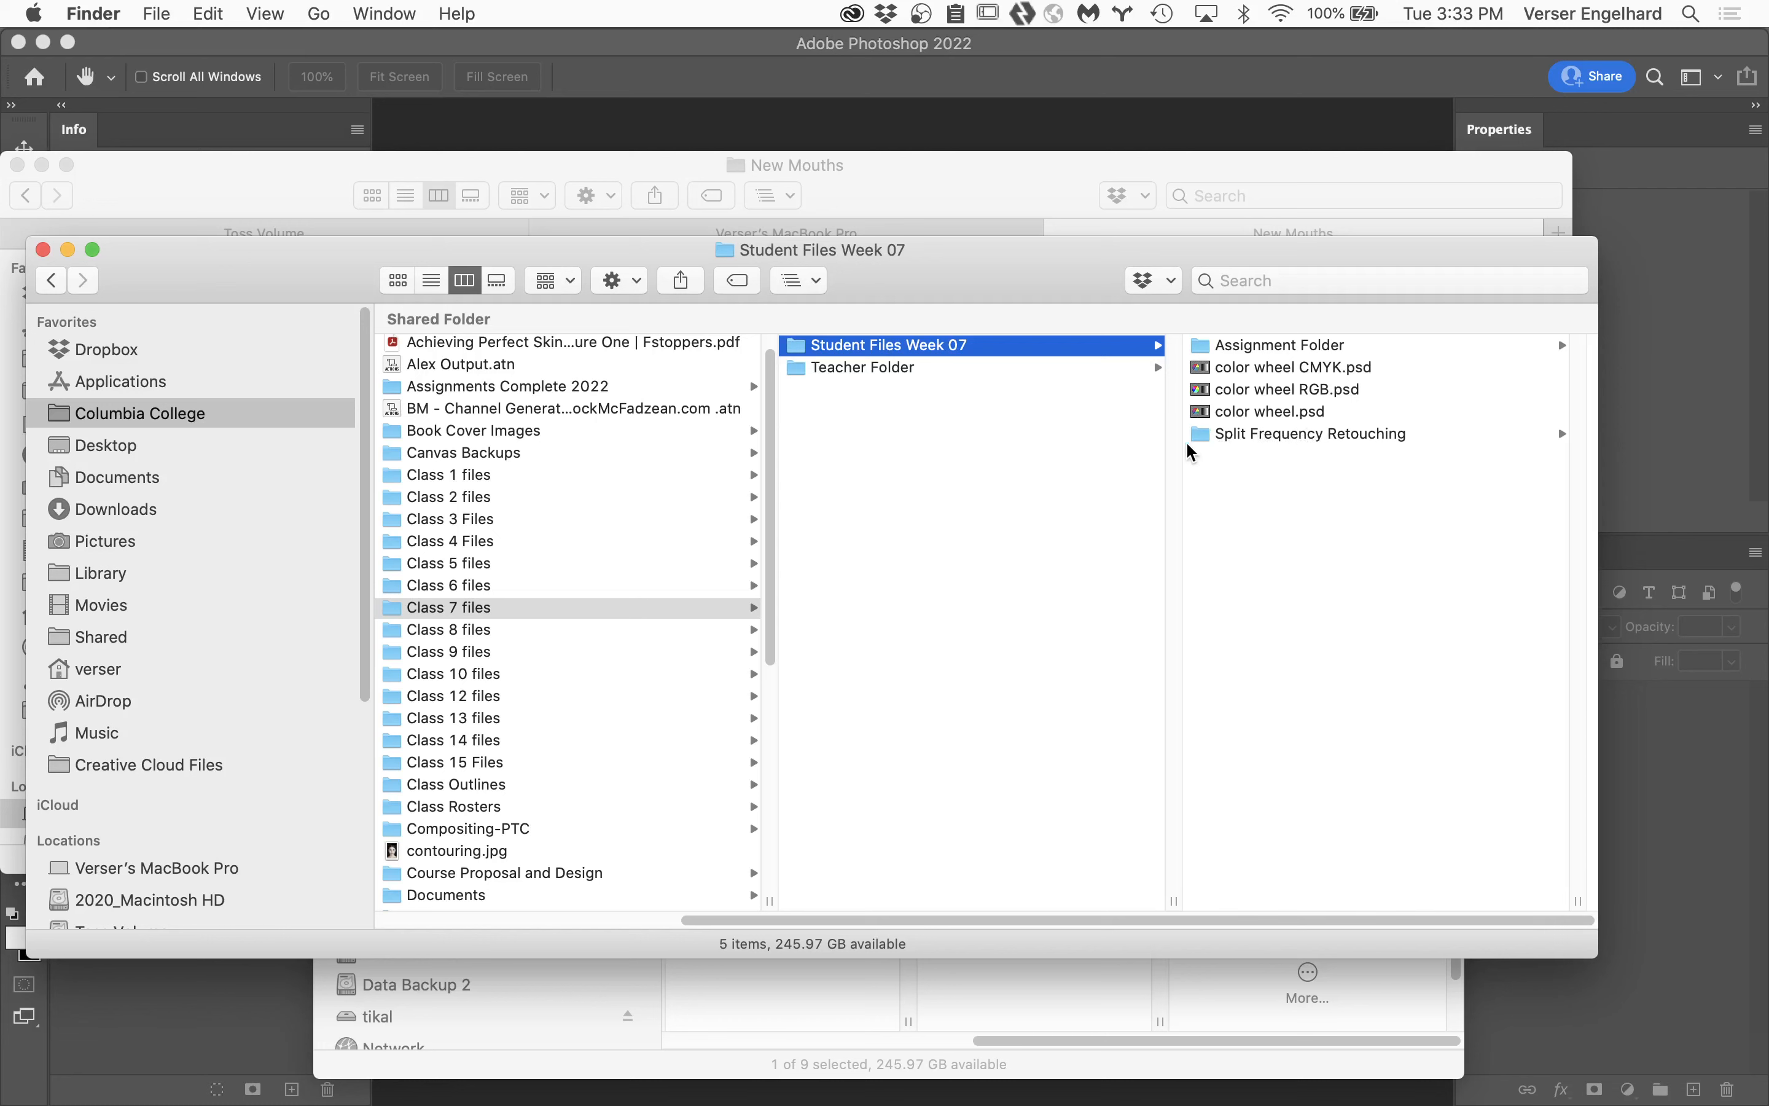
pyautogui.click(1280, 439)
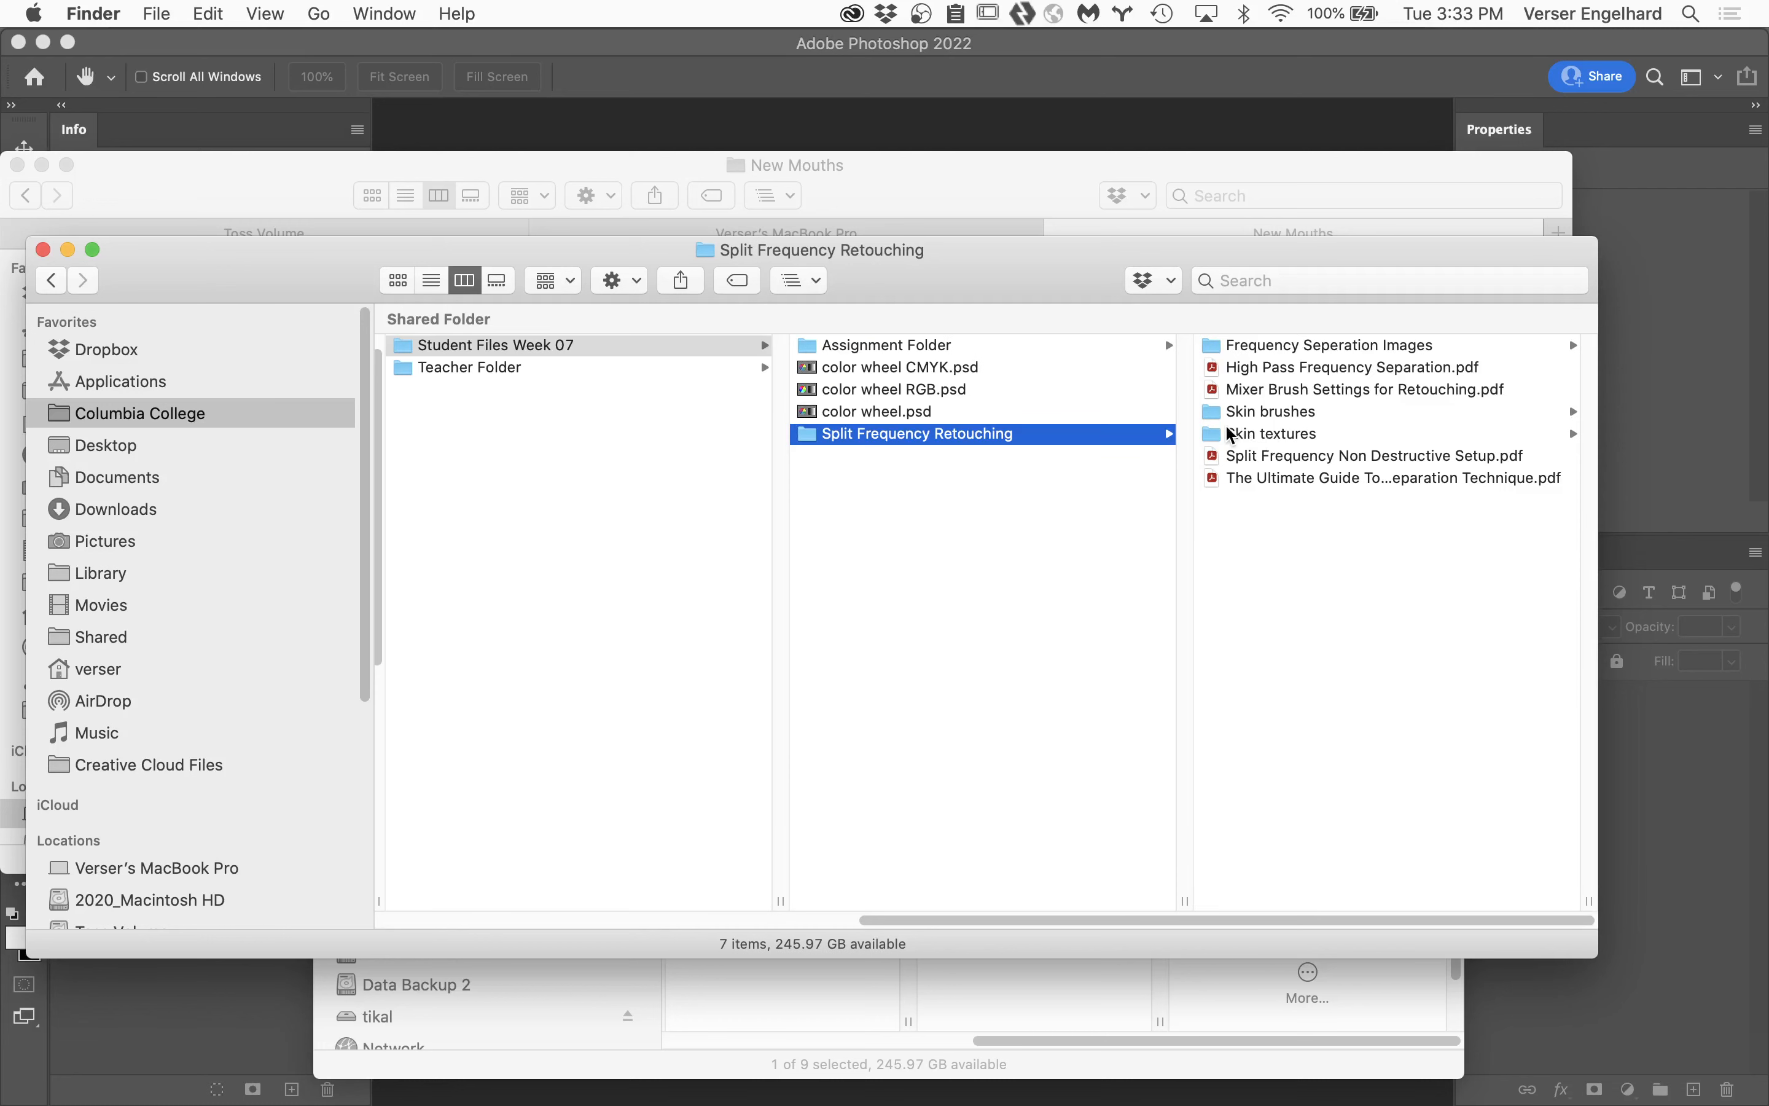
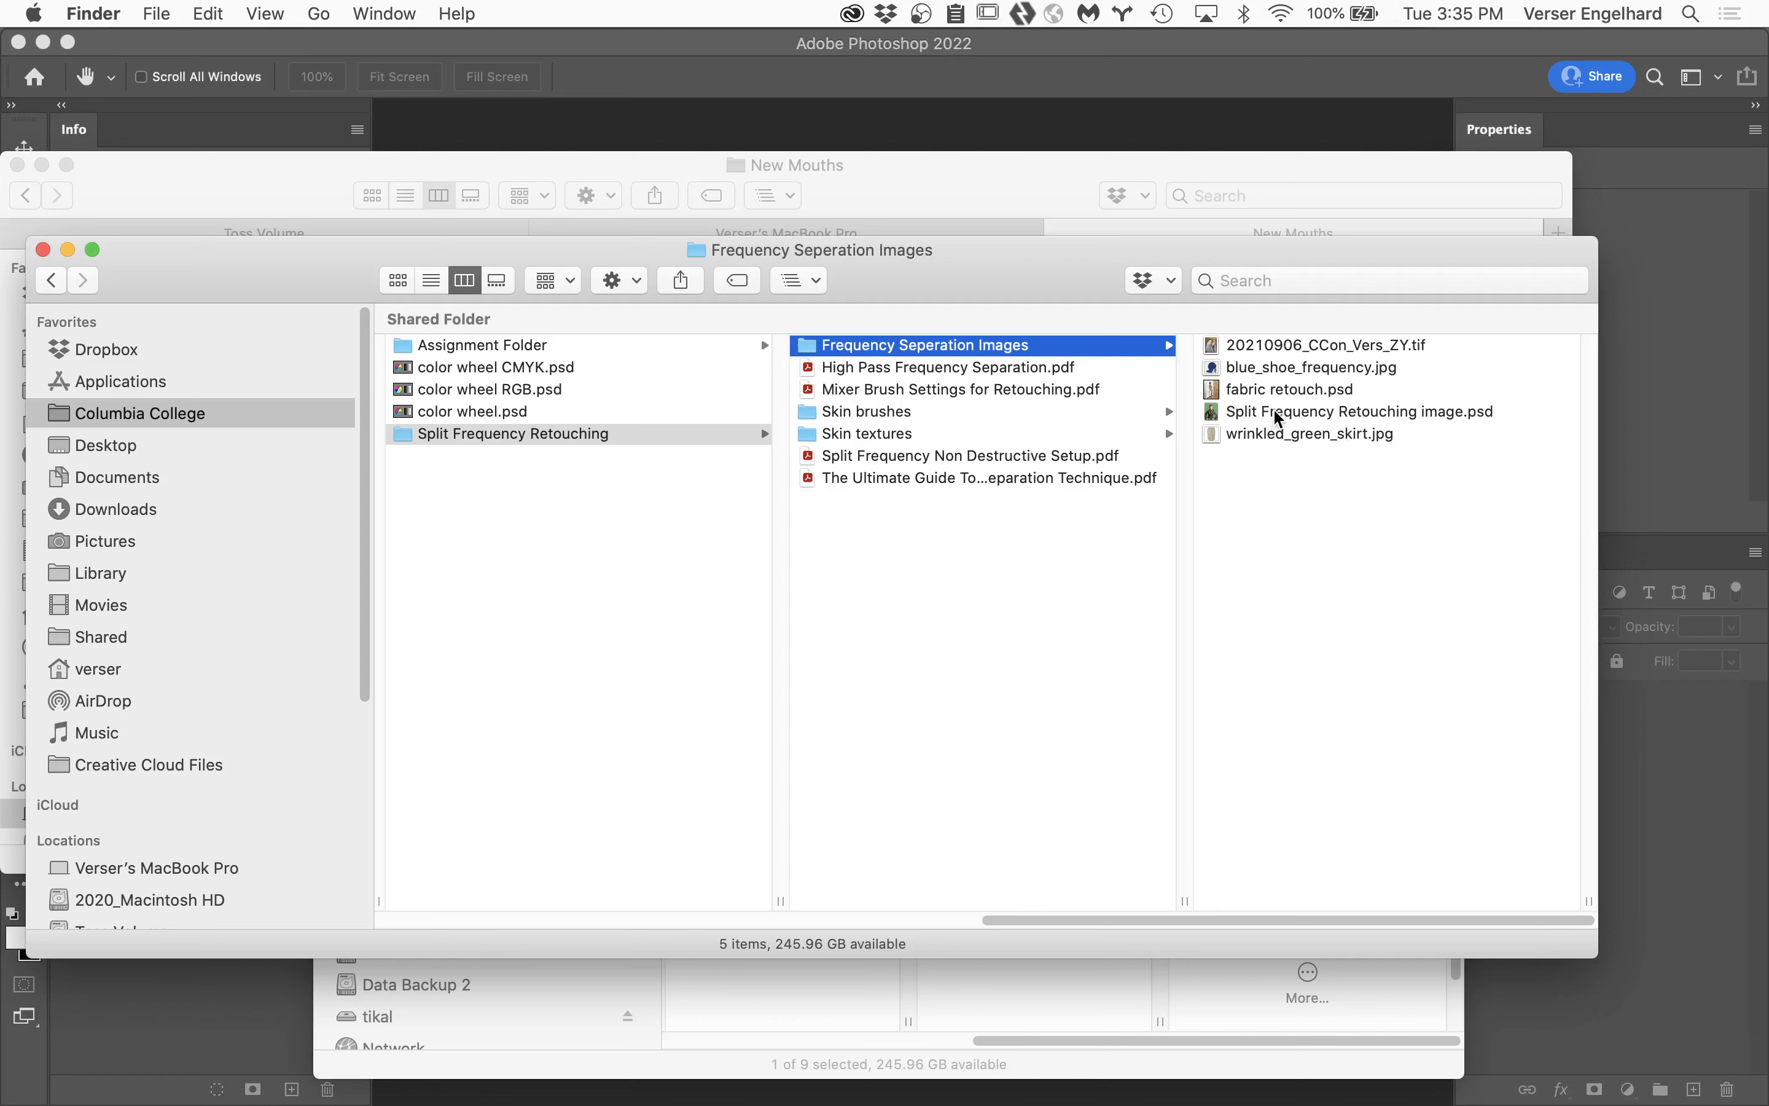
# Open Split Frequency Retouching image.psd from the Frequency Seperation Images folder and fit it to the screen.
pyautogui.click(1357, 411)
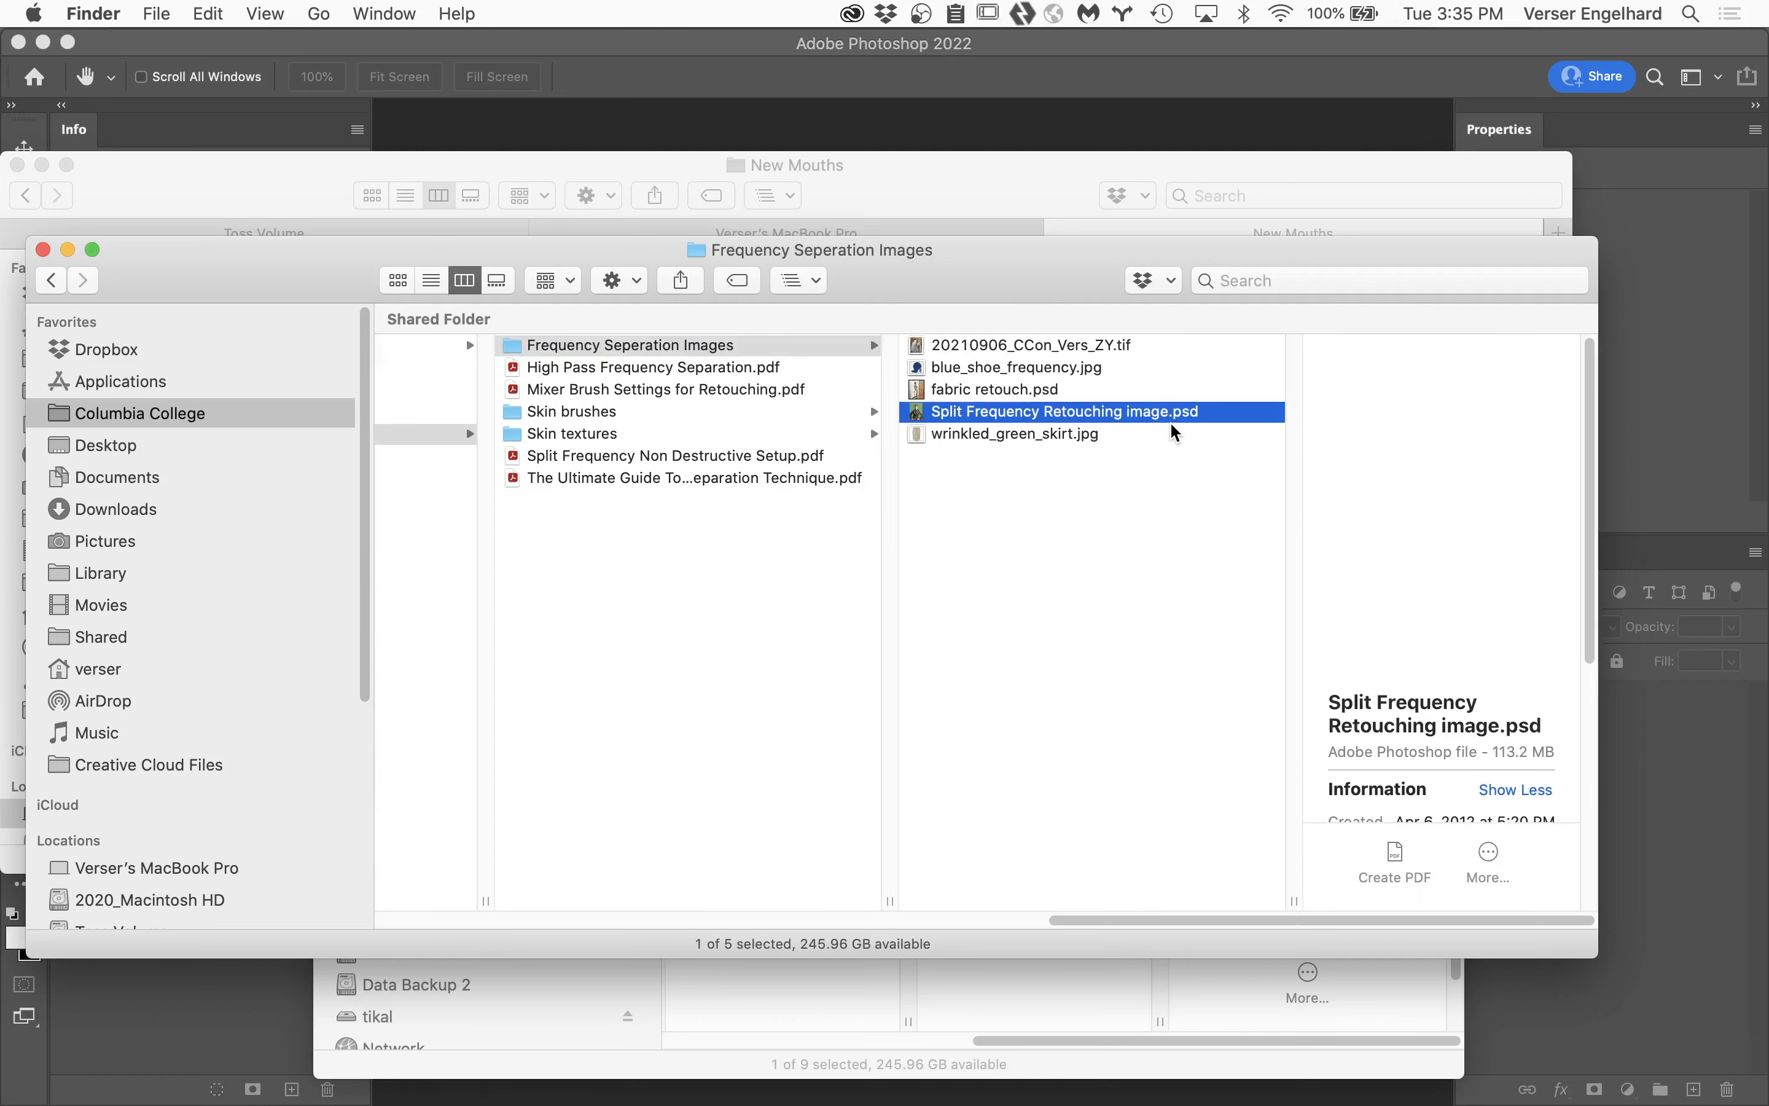
pyautogui.doubleClick(917, 414)
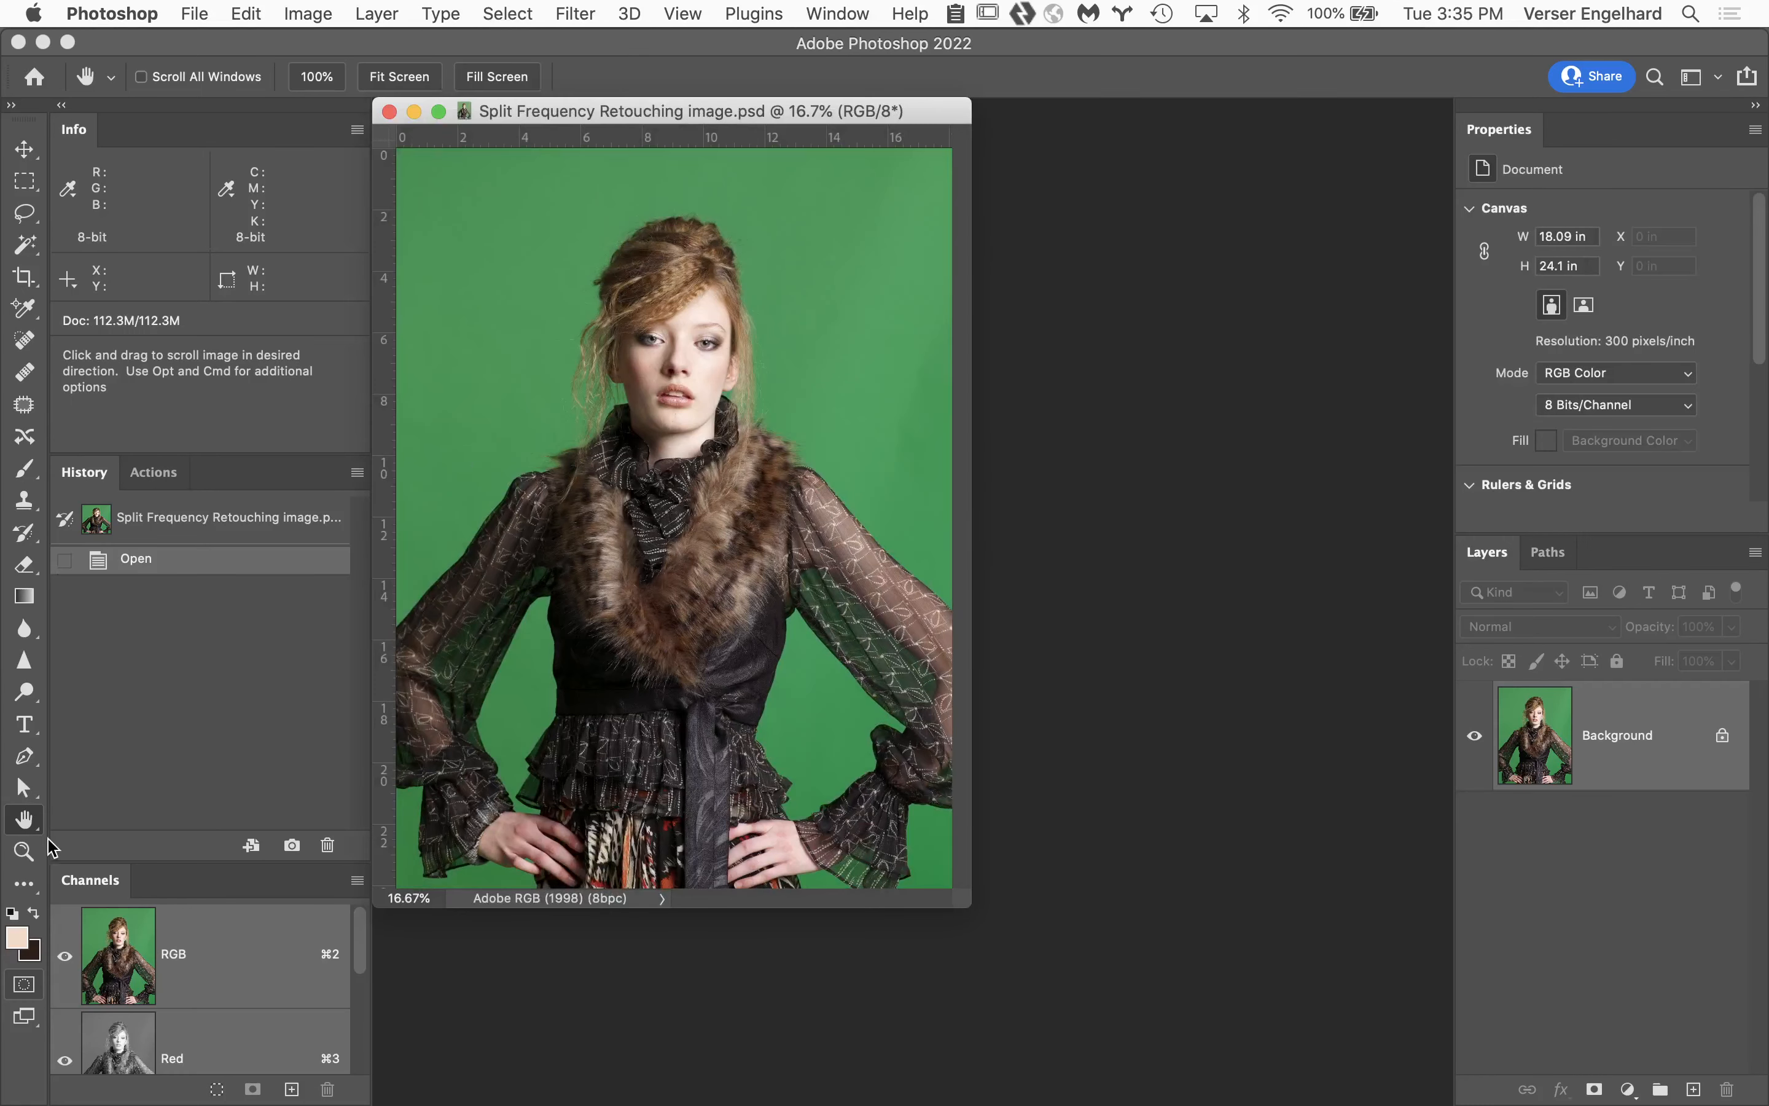
pyautogui.doubleClick(26, 821)
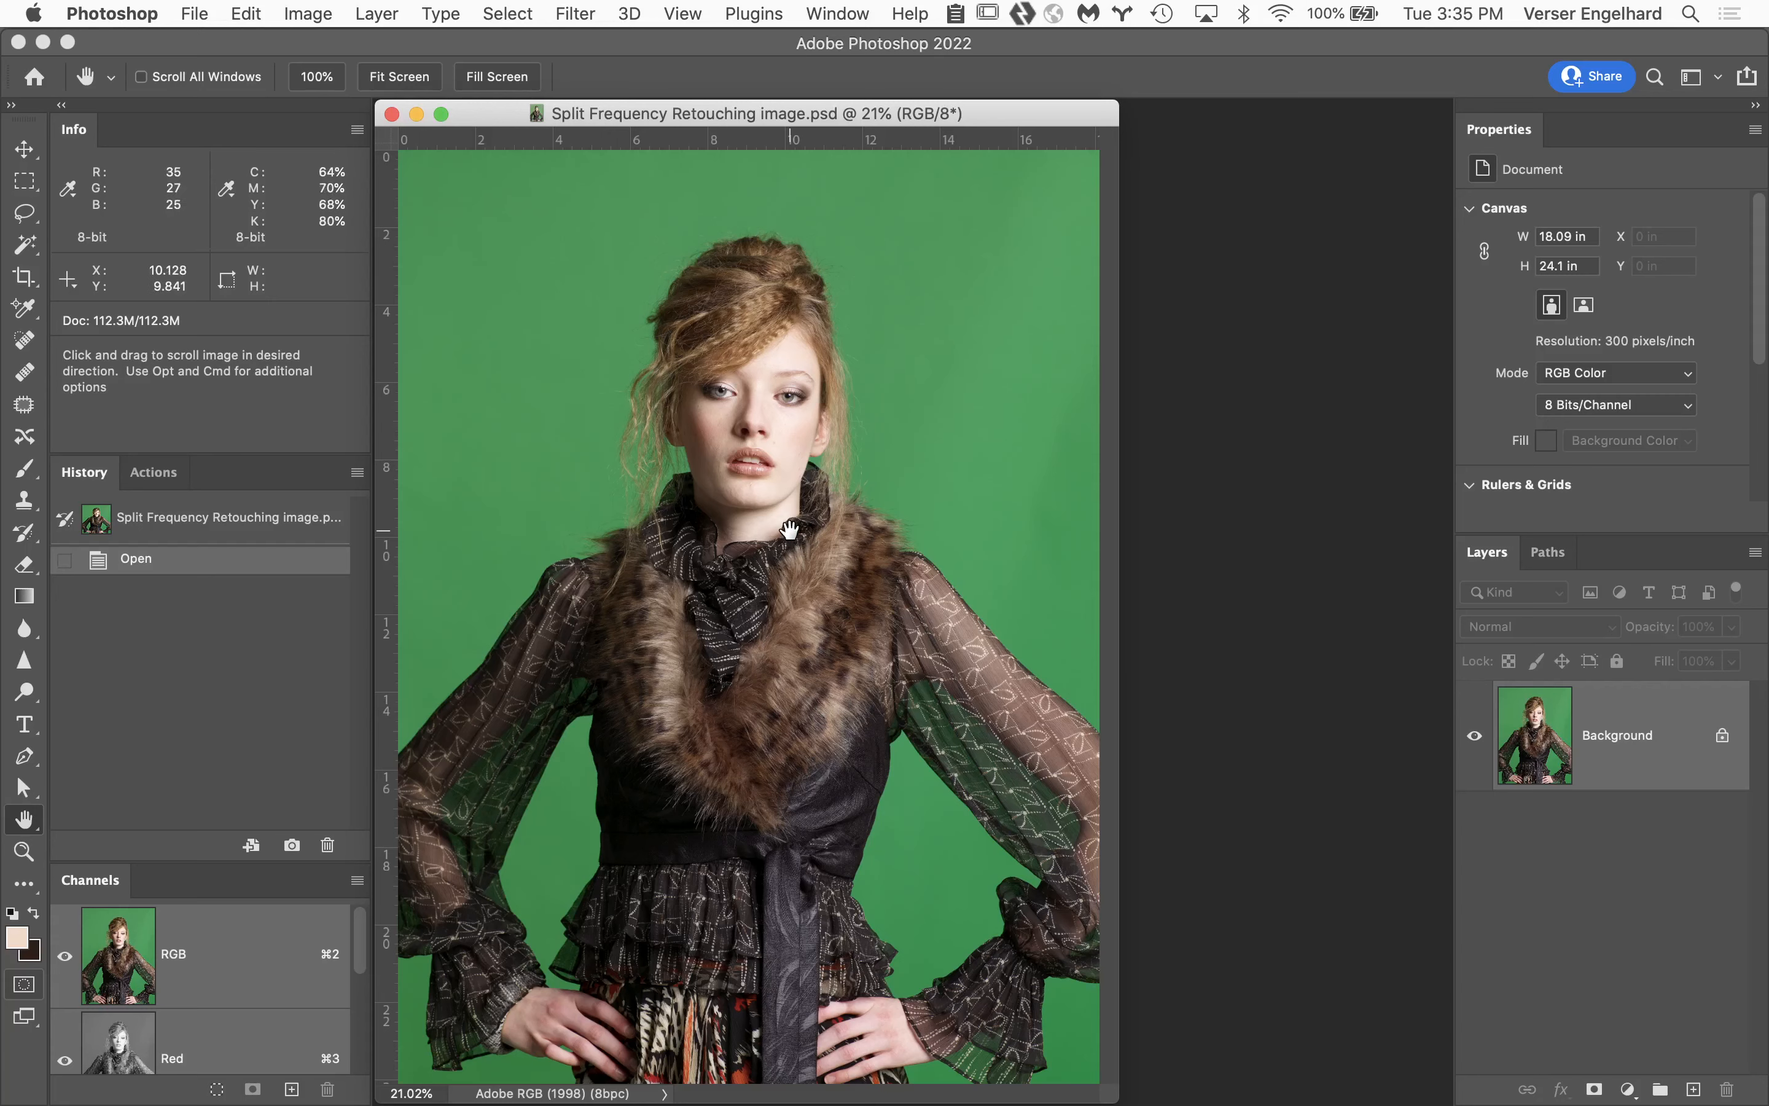
# Examine the skin texture around the model's nose and mouth at 200%.
pyautogui.keyDown('super'); pyautogui.click(755, 460); pyautogui.keyUp('super')
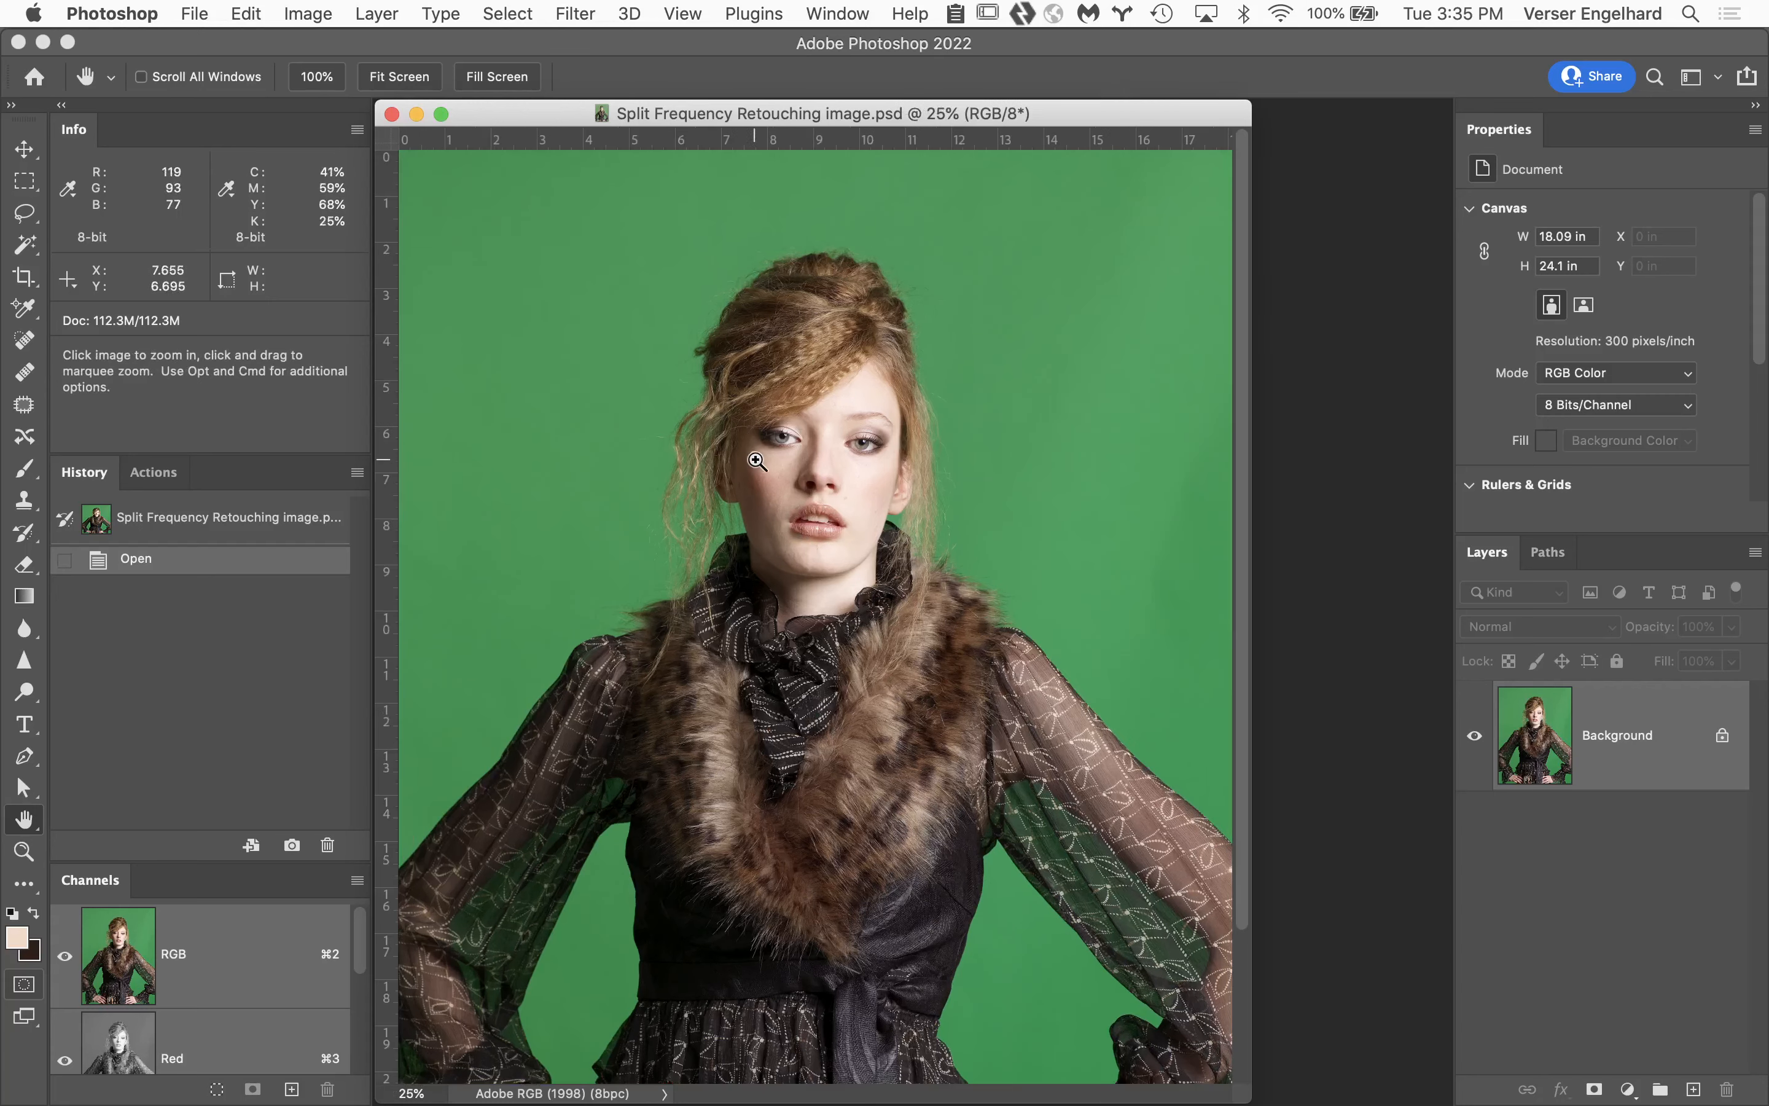
pyautogui.keyDown('super'); pyautogui.click(811, 504); pyautogui.keyUp('super')
pyautogui.keyDown('super'); pyautogui.click(884, 606); pyautogui.keyUp('super')
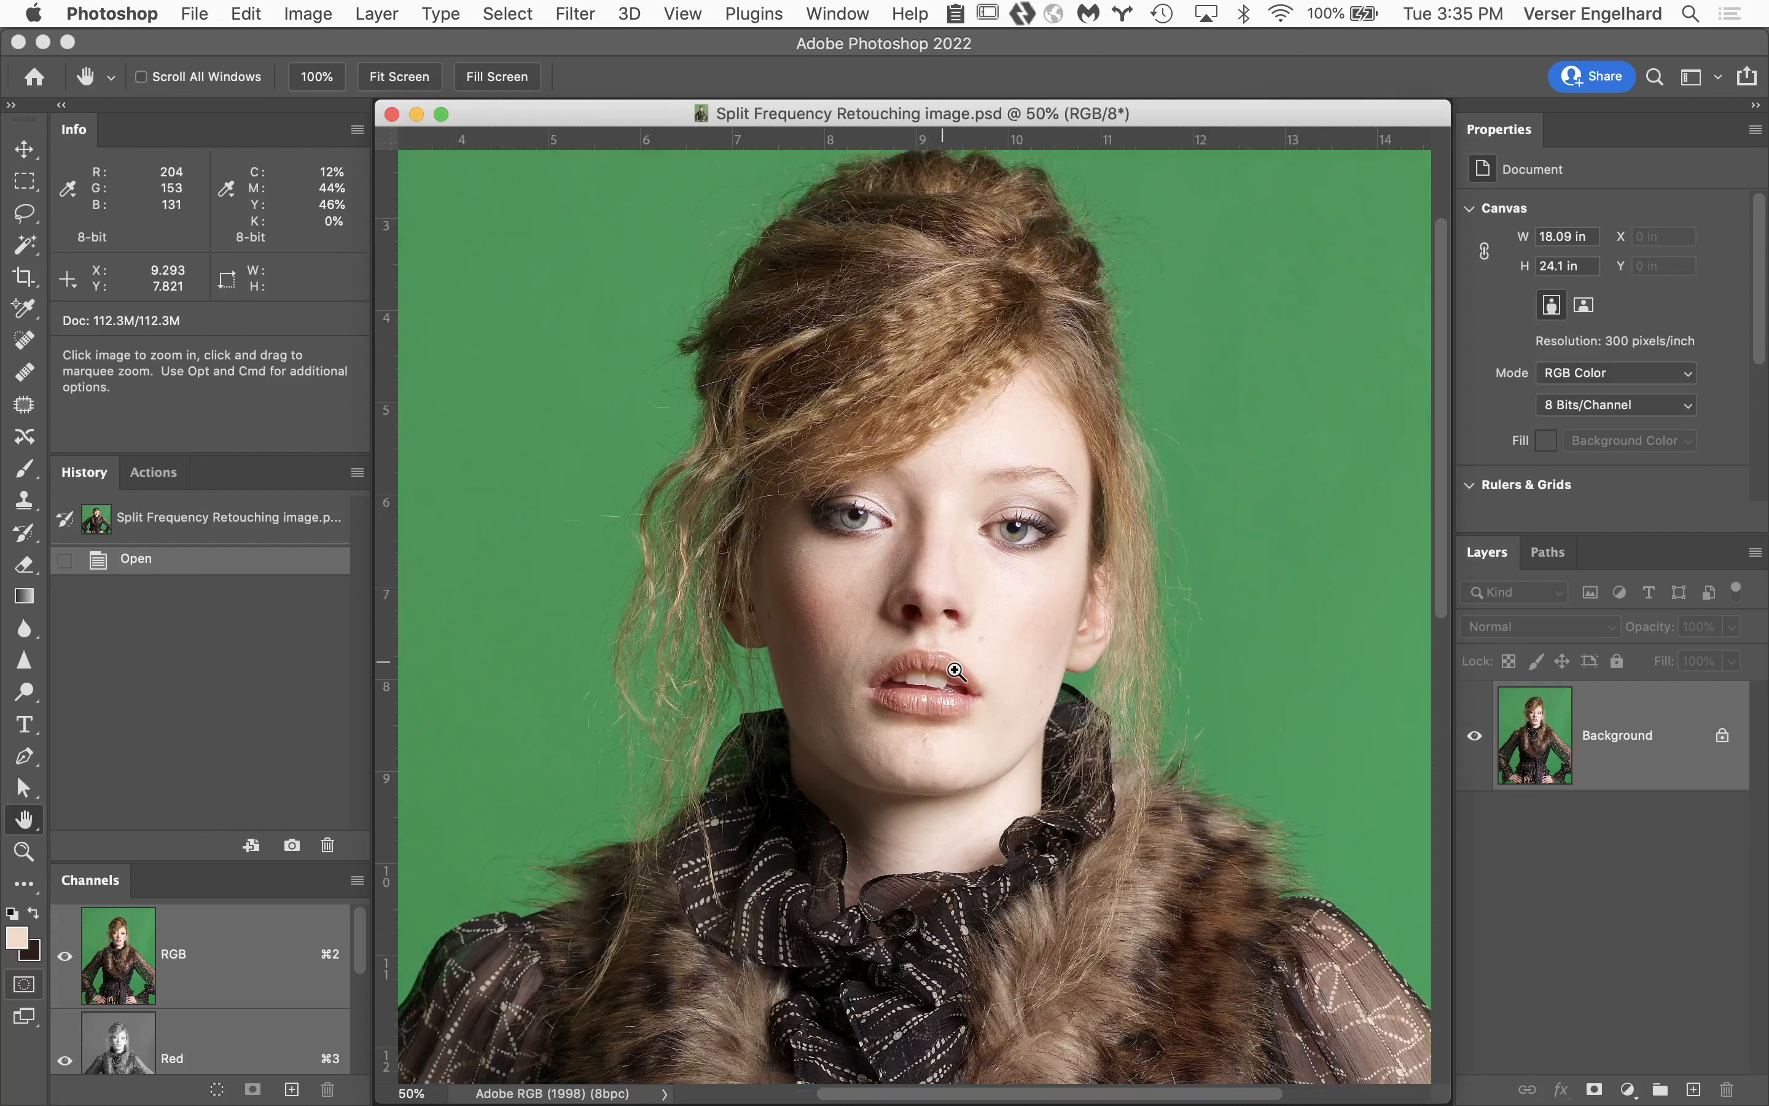
pyautogui.keyDown('super'); pyautogui.click(946, 658); pyautogui.keyUp('super')
pyautogui.keyDown('super'); pyautogui.click(939, 645); pyautogui.keyUp('super')
pyautogui.keyDown('super'); pyautogui.click(898, 556); pyautogui.keyUp('super')
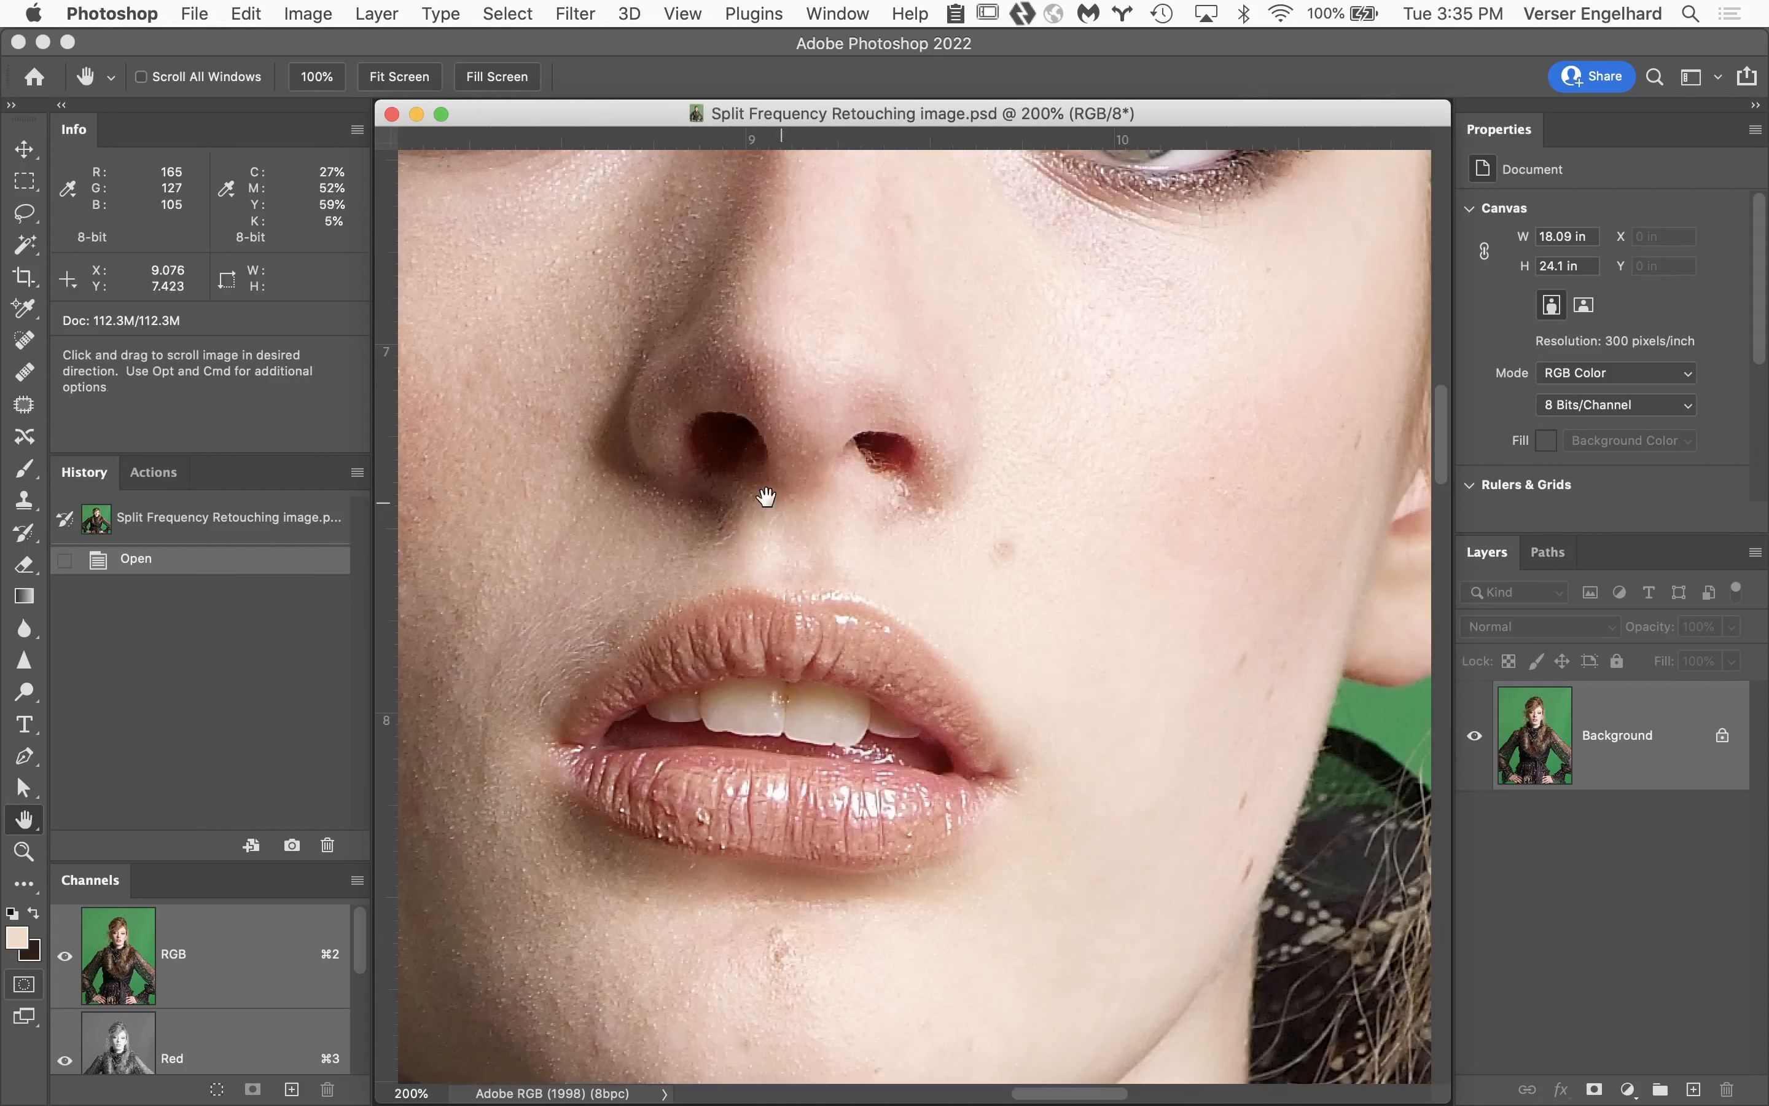
pyautogui.moveTo(768, 501); pyautogui.dragTo(923, 459)
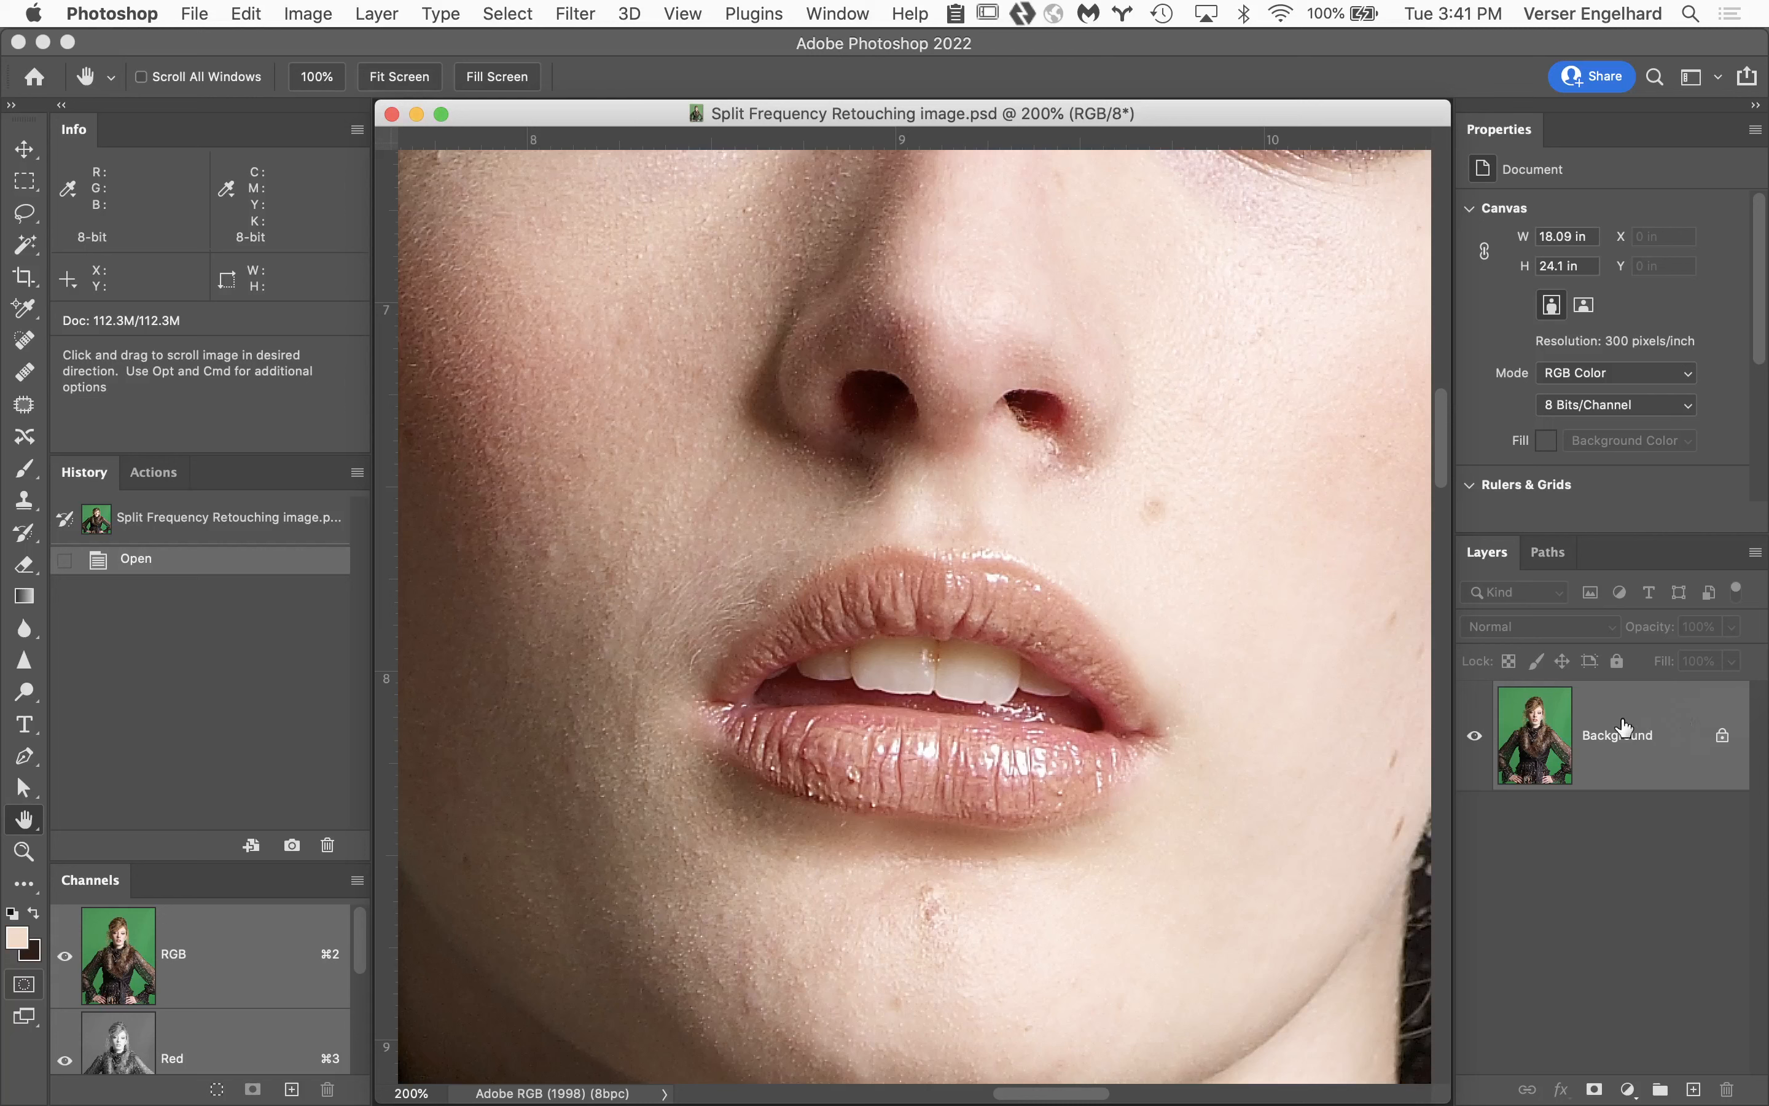
# Duplicate the Background layer twice and rename the lower copy "low color and tone".
pyautogui.press('super+j')
pyautogui.press('super+j')
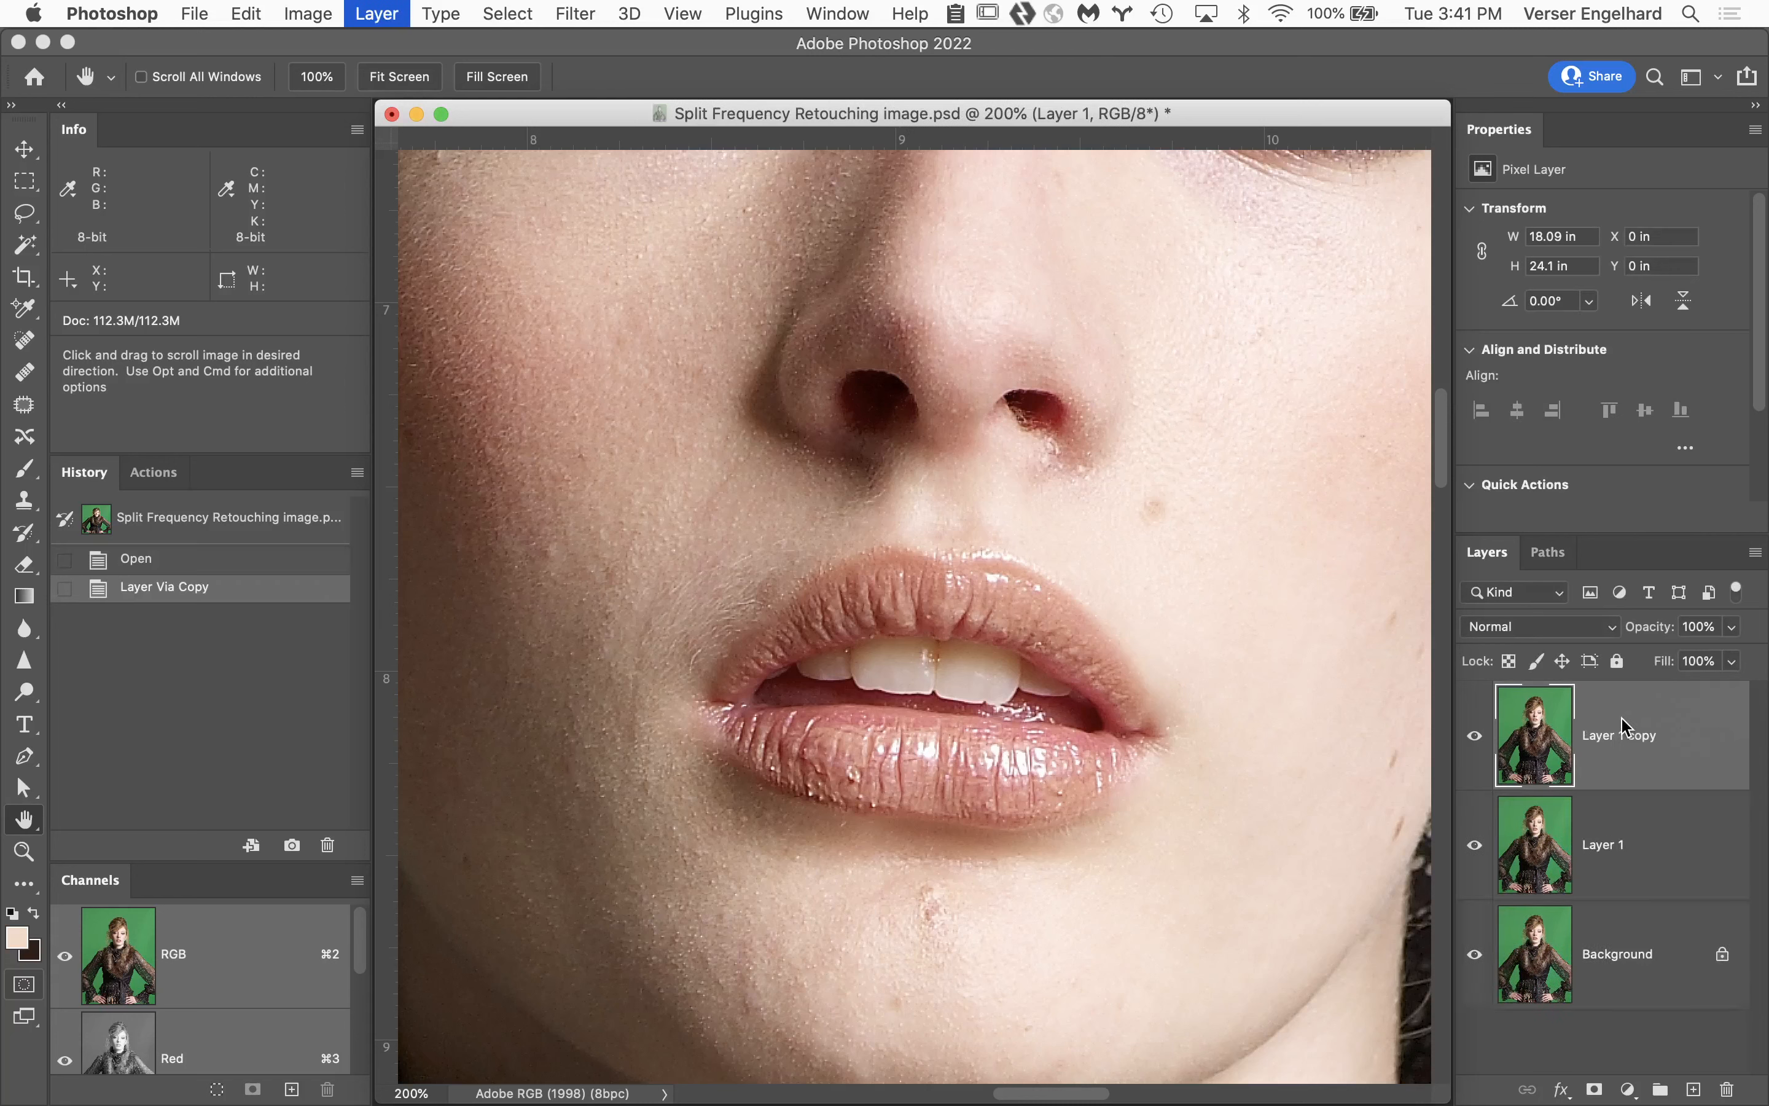
pyautogui.click(1608, 845)
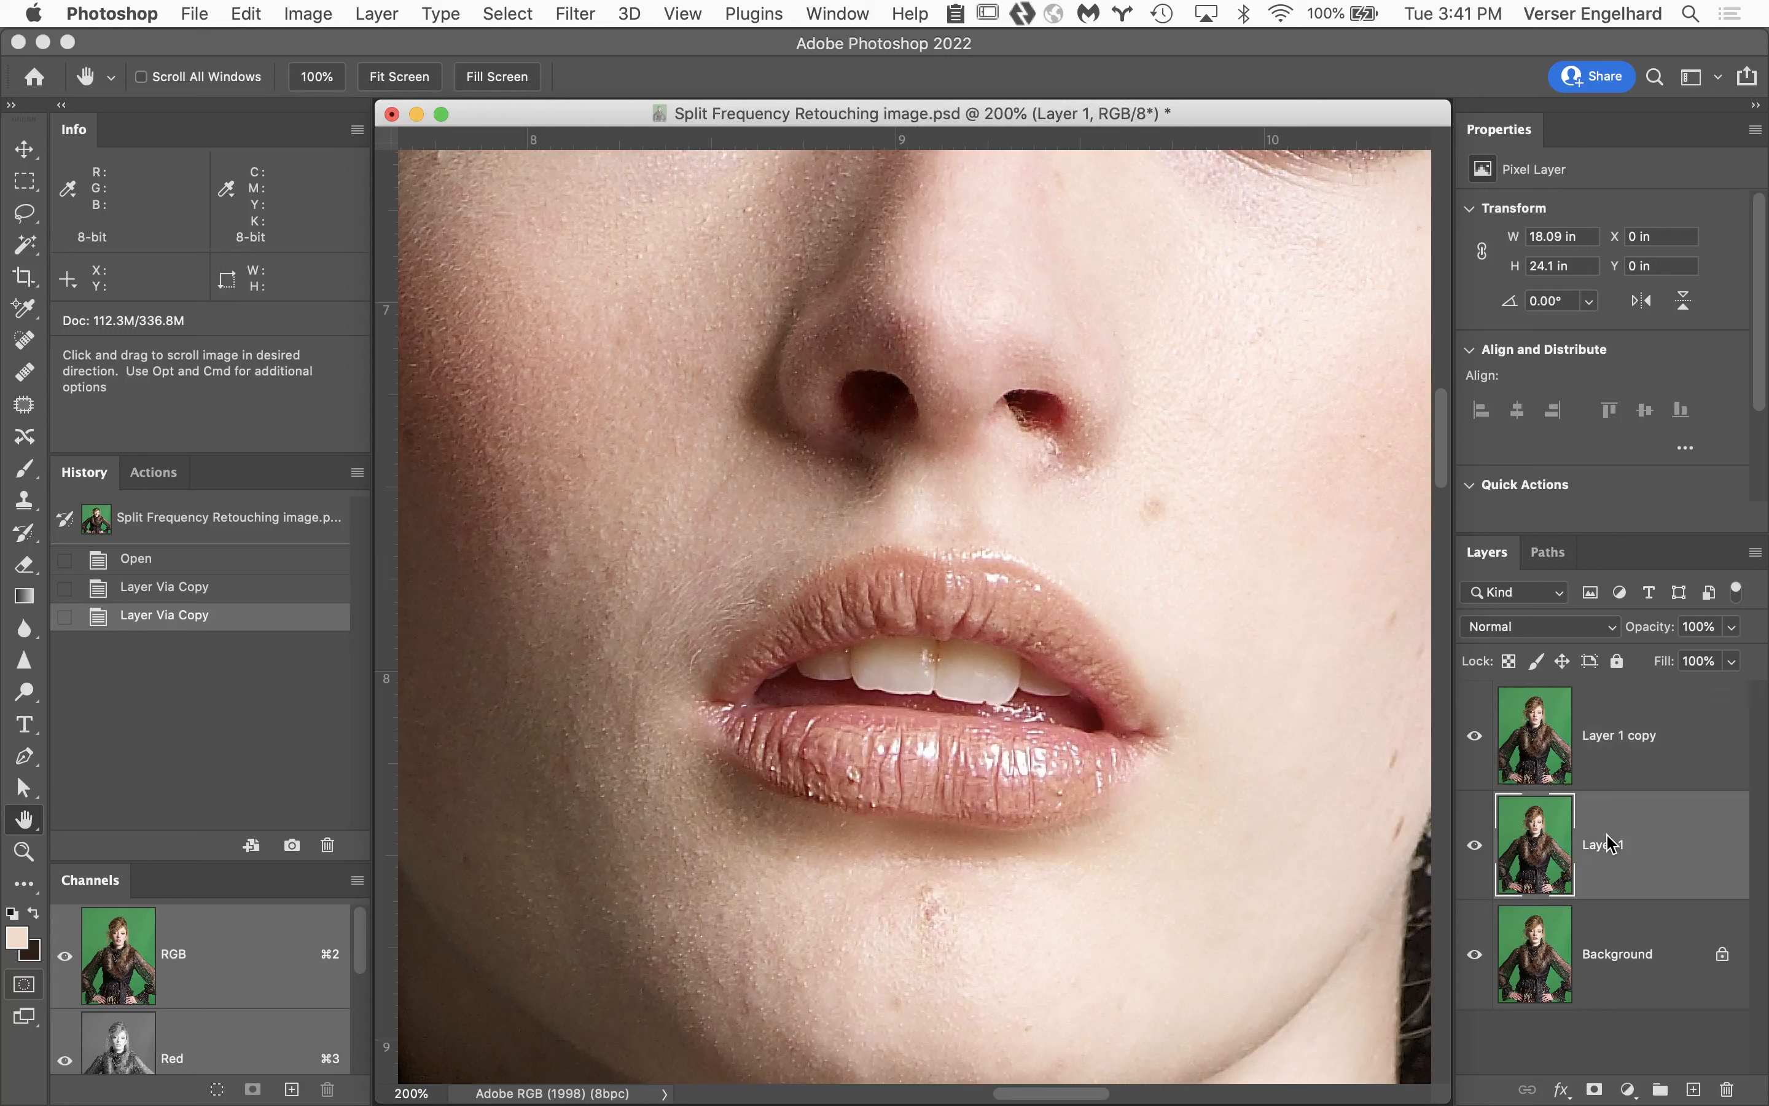
pyautogui.doubleClick(1608, 845)
pyautogui.write('low')
pyautogui.write('color and tone')
# Rename the uppermost layer copy "high detail" and hide it.
pyautogui.click(1614, 734)
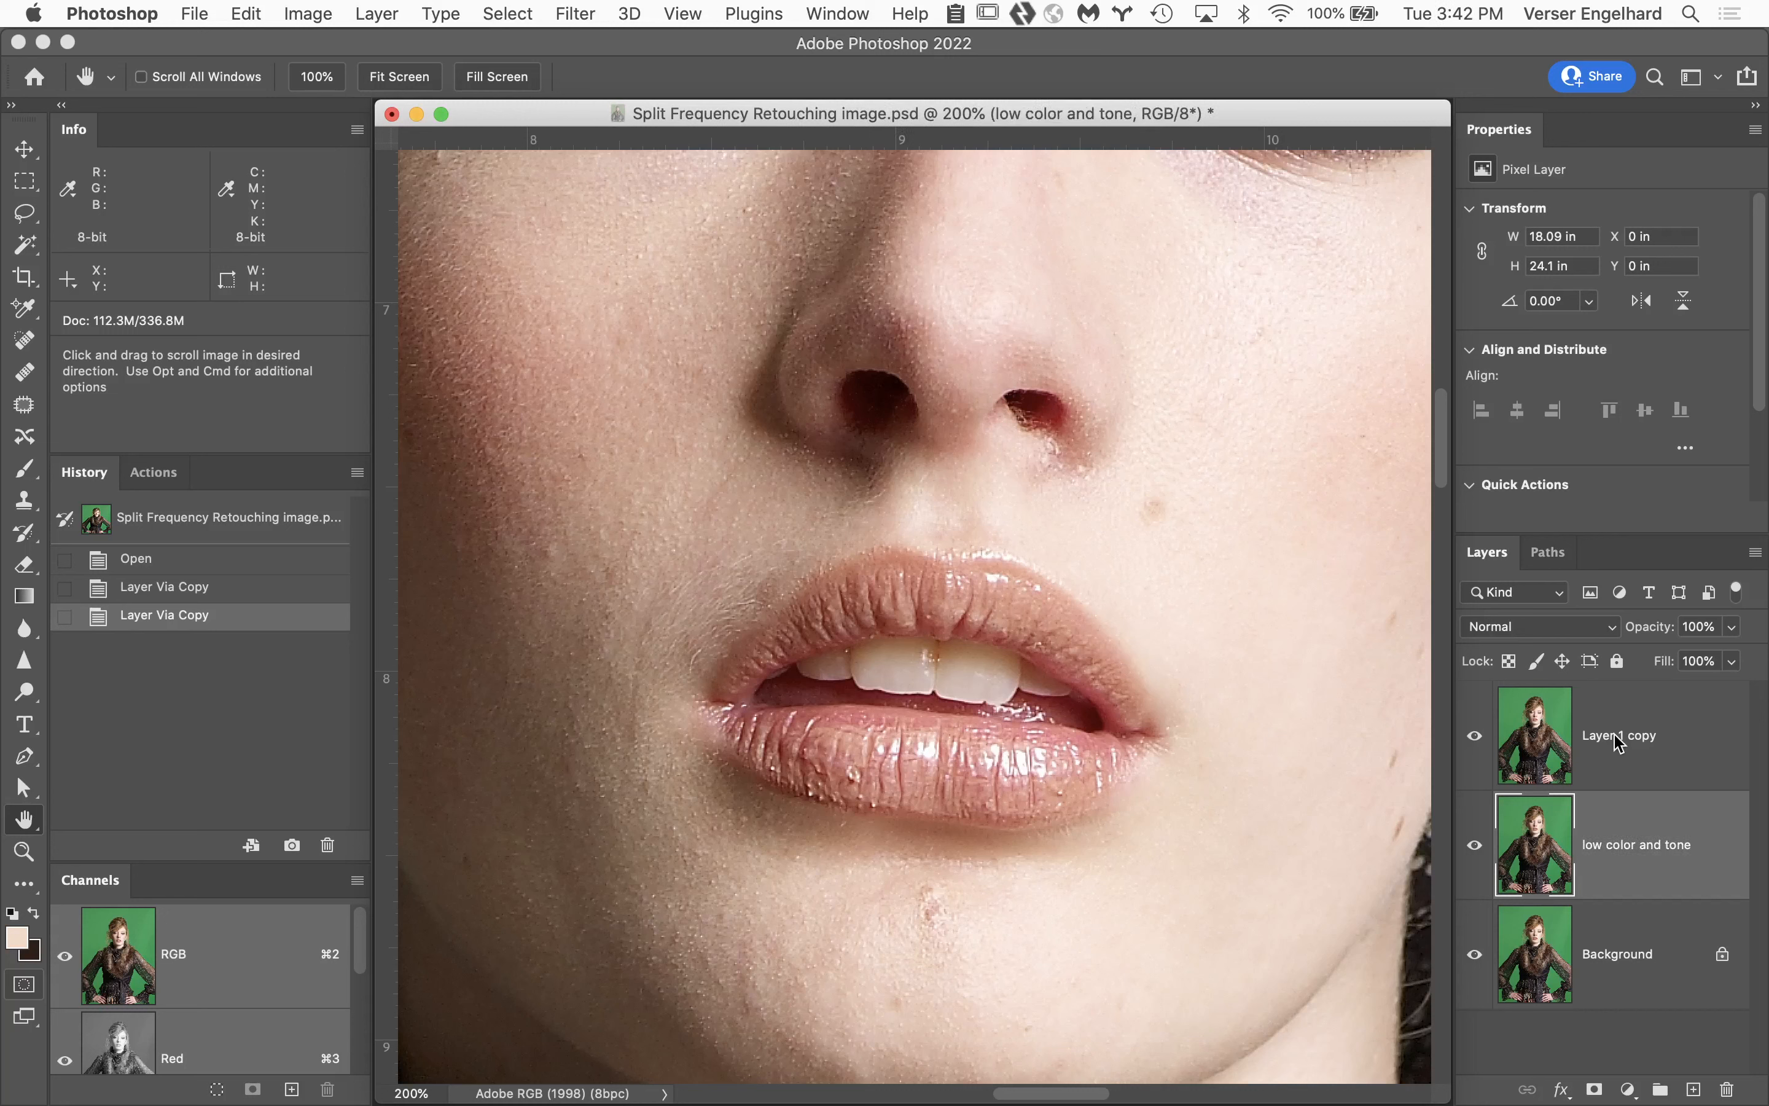
pyautogui.doubleClick(1614, 734)
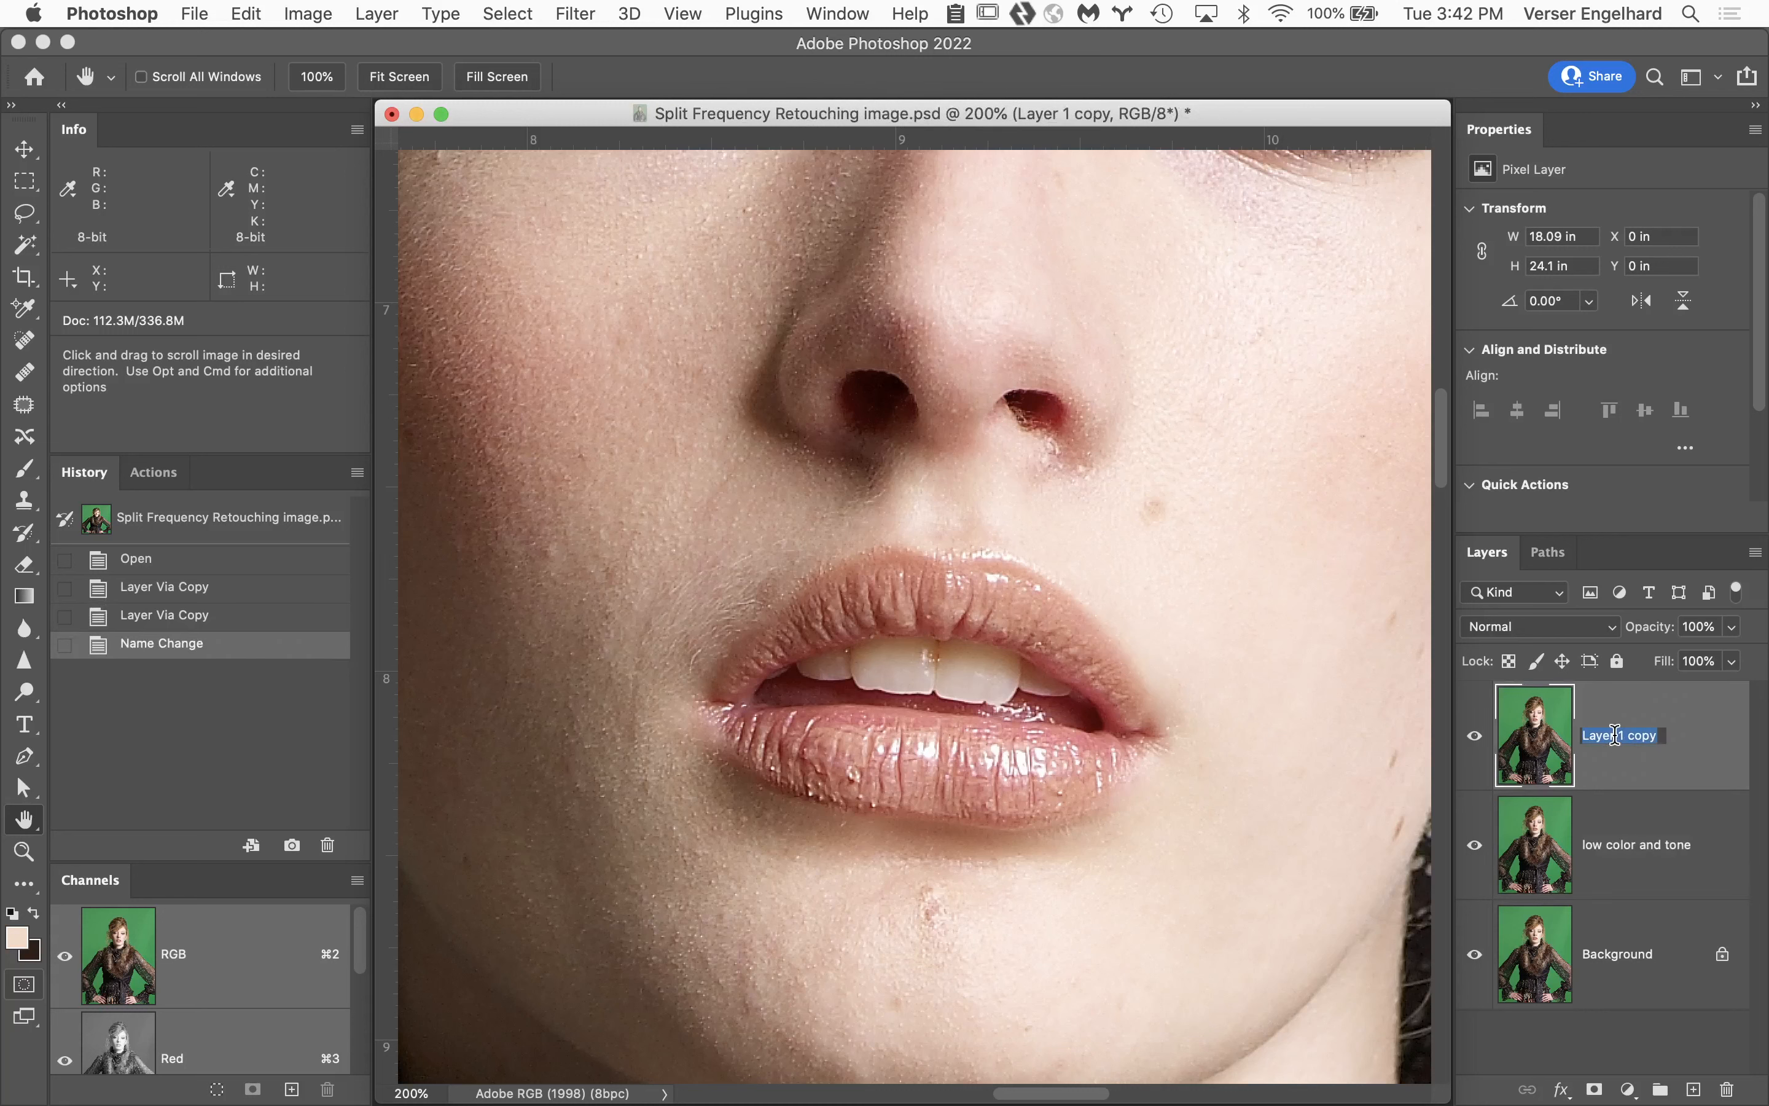
pyautogui.write('high detail')
pyautogui.click(1469, 742)
# Start a Gaussian Blur on the low color and tone layer with the image at 100% and the face unobstructed.
pyautogui.click(1659, 840)
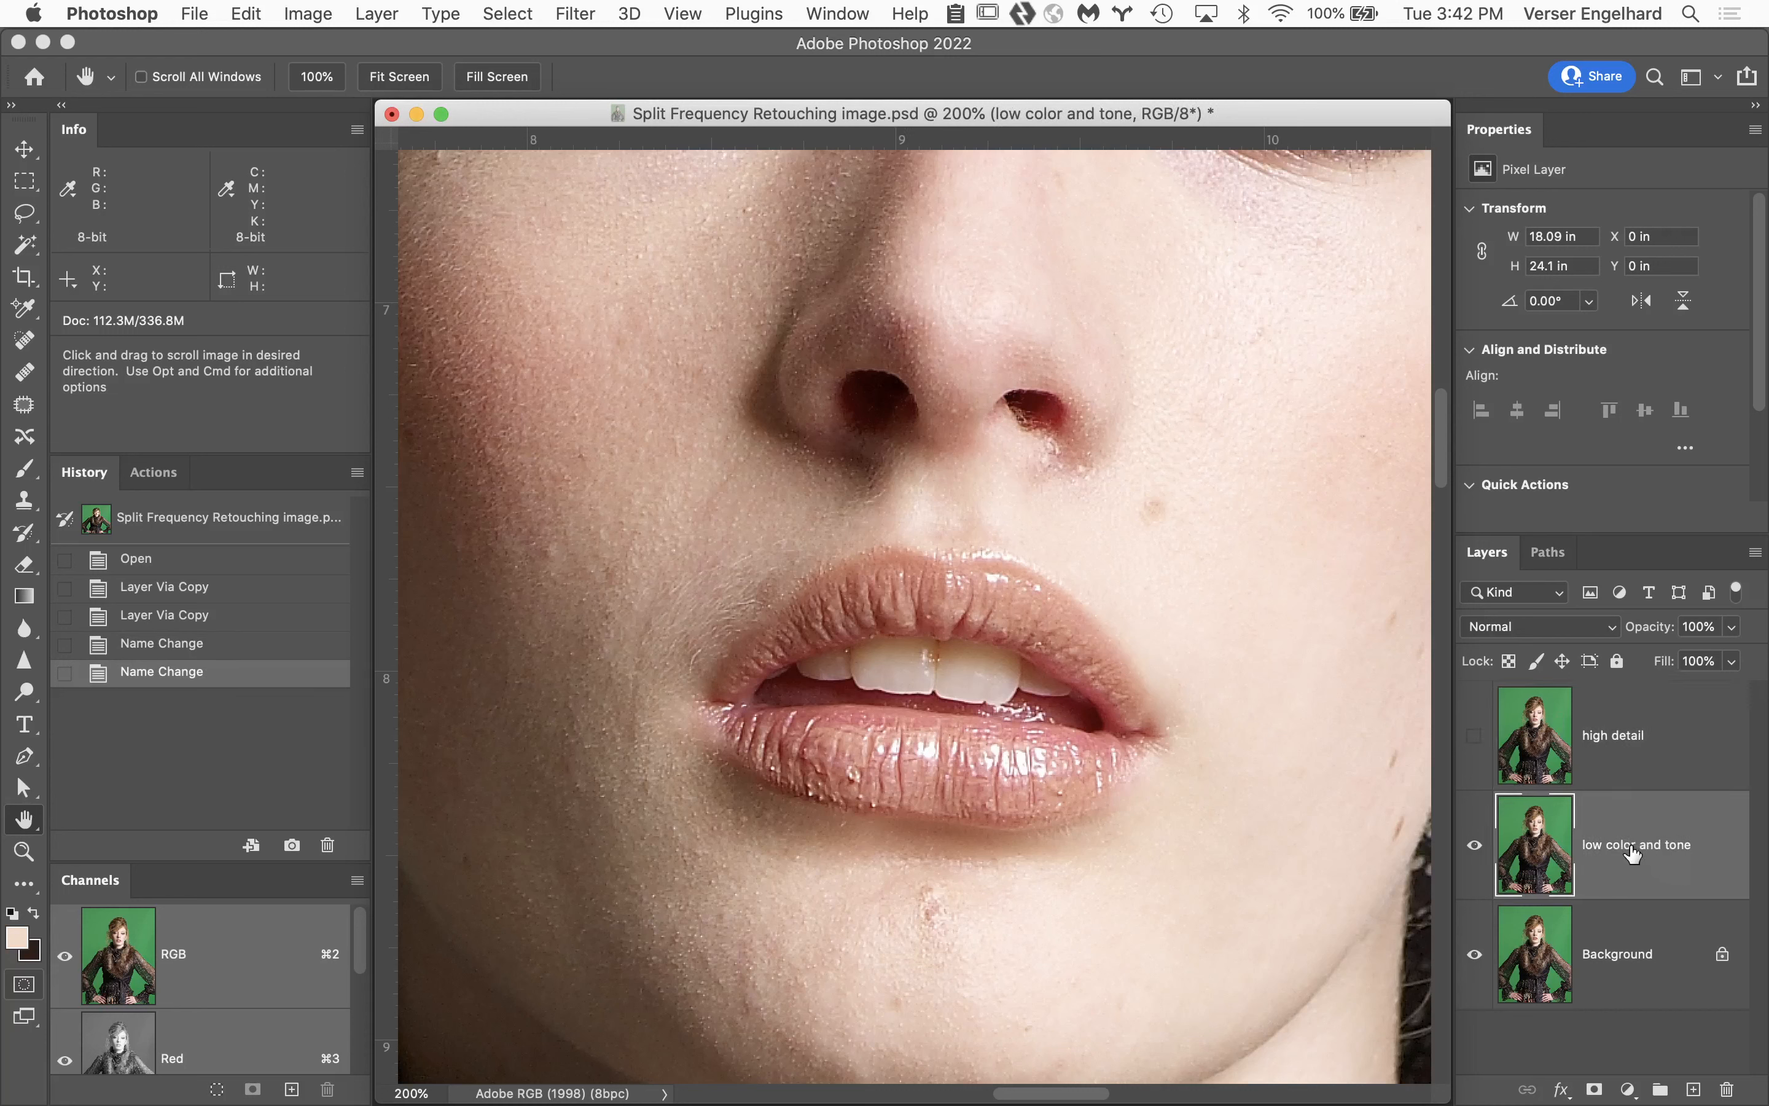
pyautogui.click(431, 1090)
pyautogui.write('100')
pyautogui.press('Return')
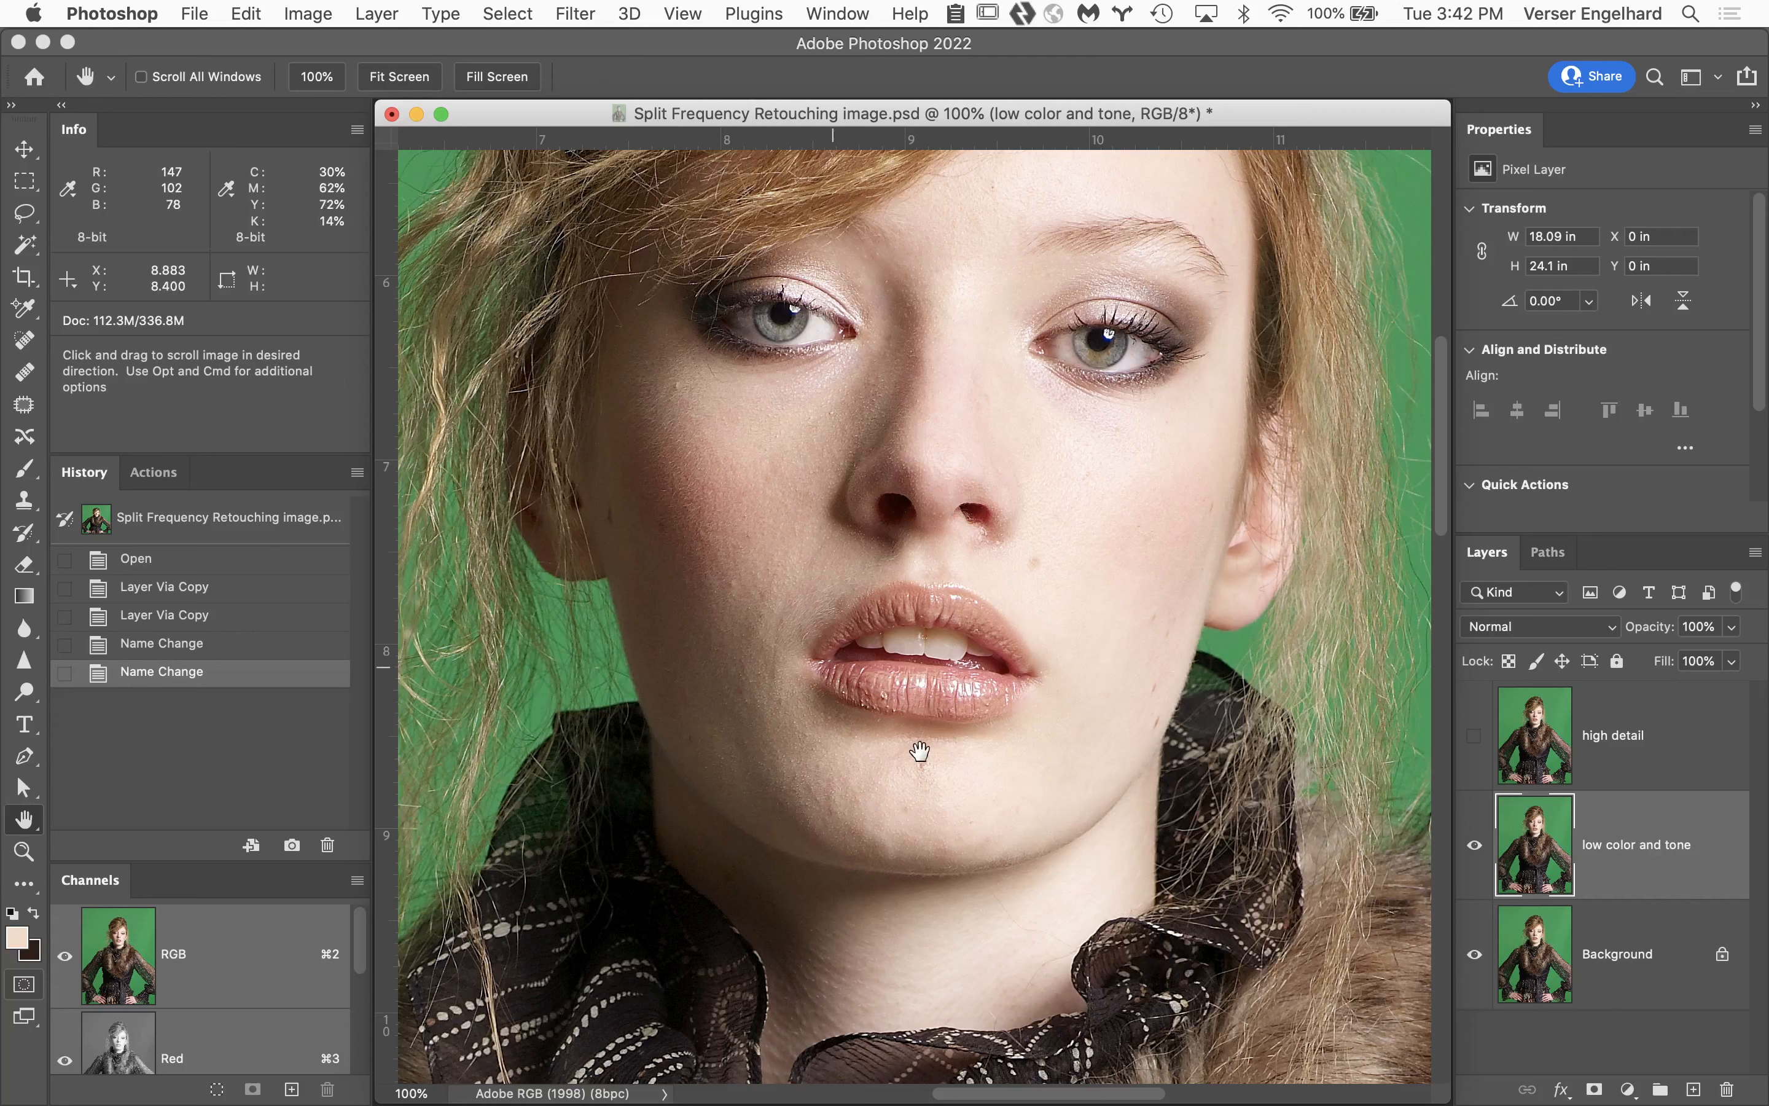
pyautogui.click(573, 12)
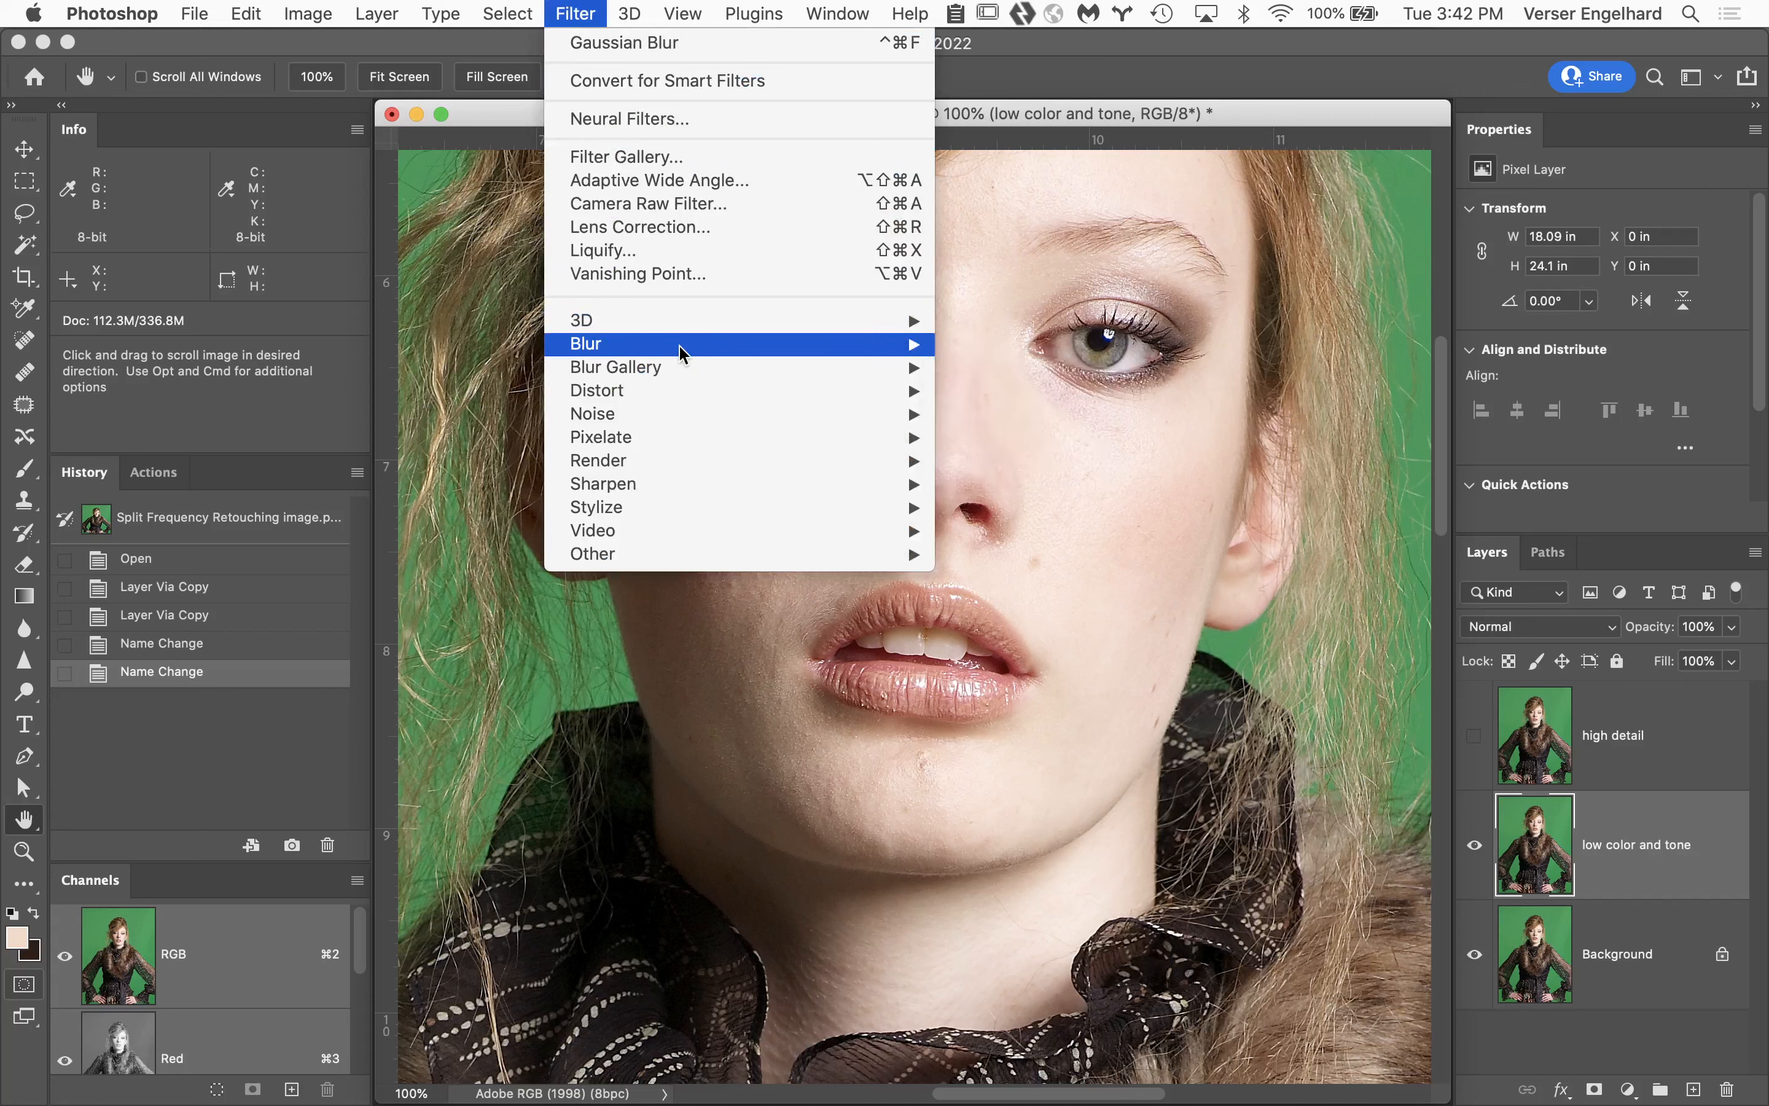
pyautogui.moveTo(776, 349)
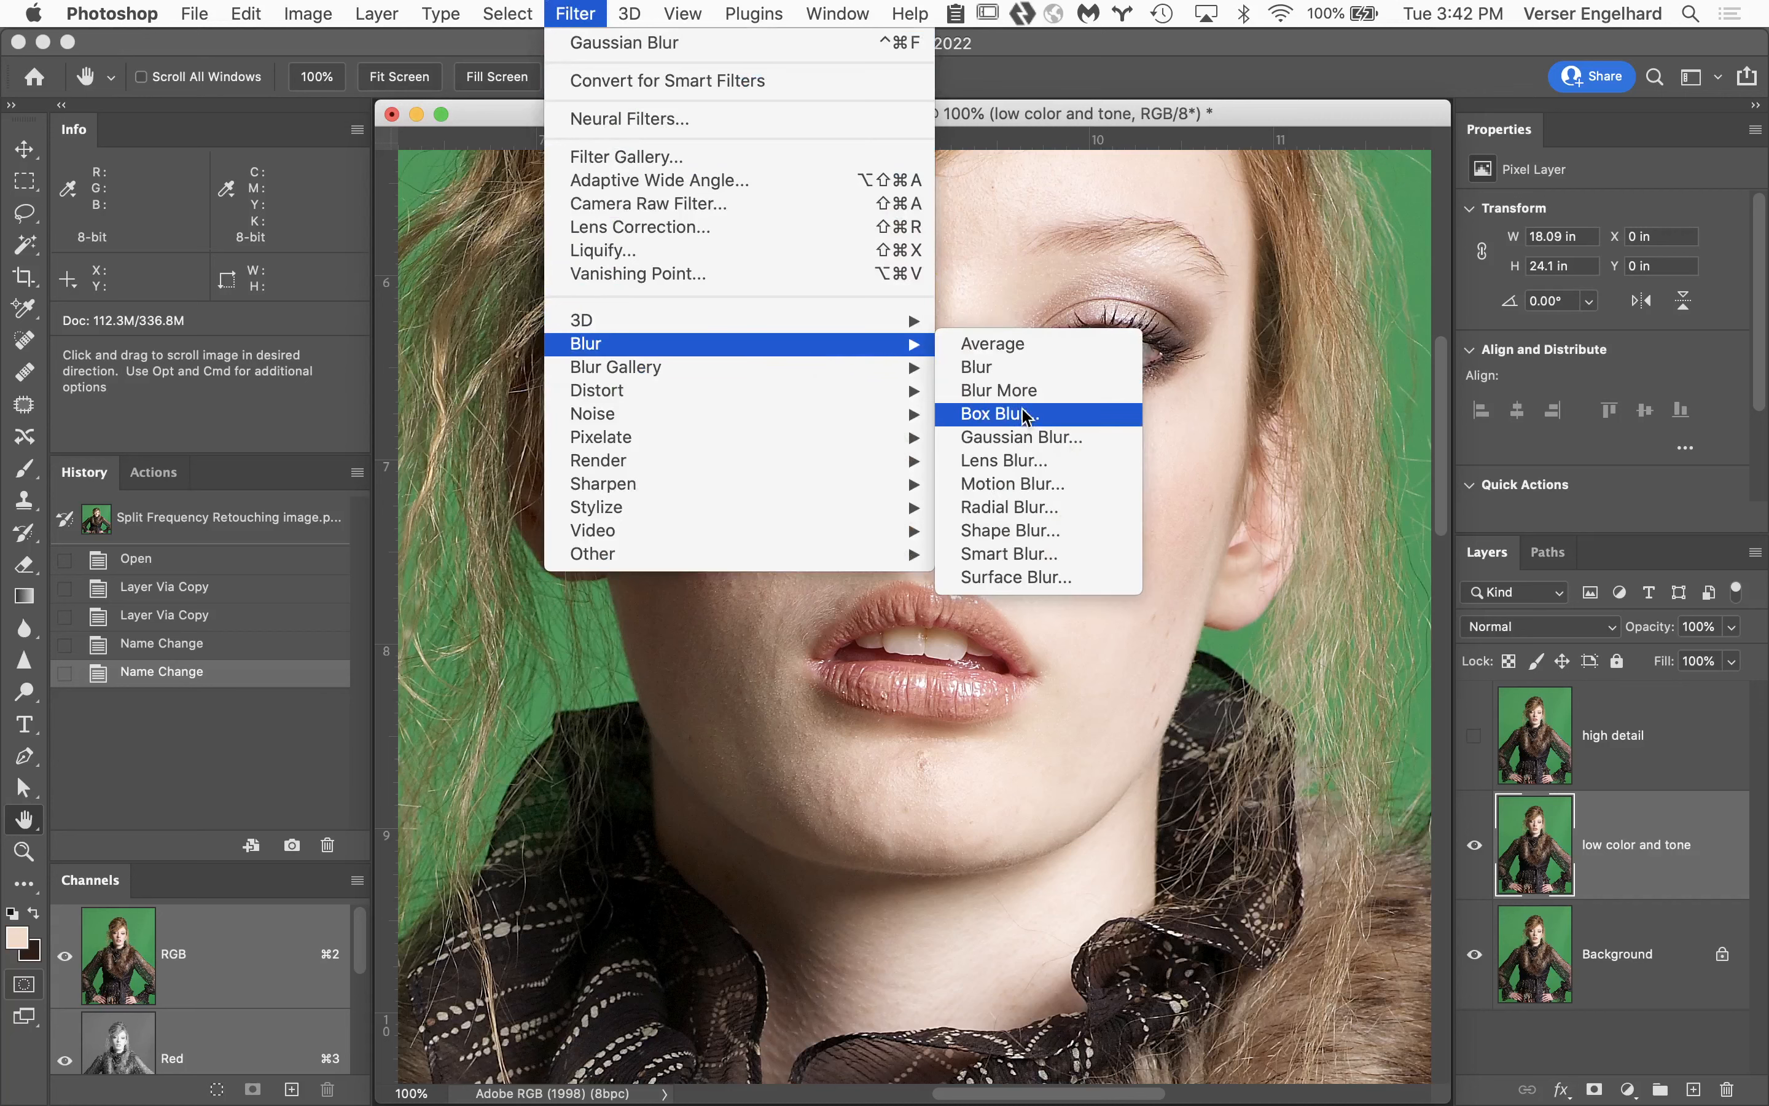
pyautogui.click(1055, 437)
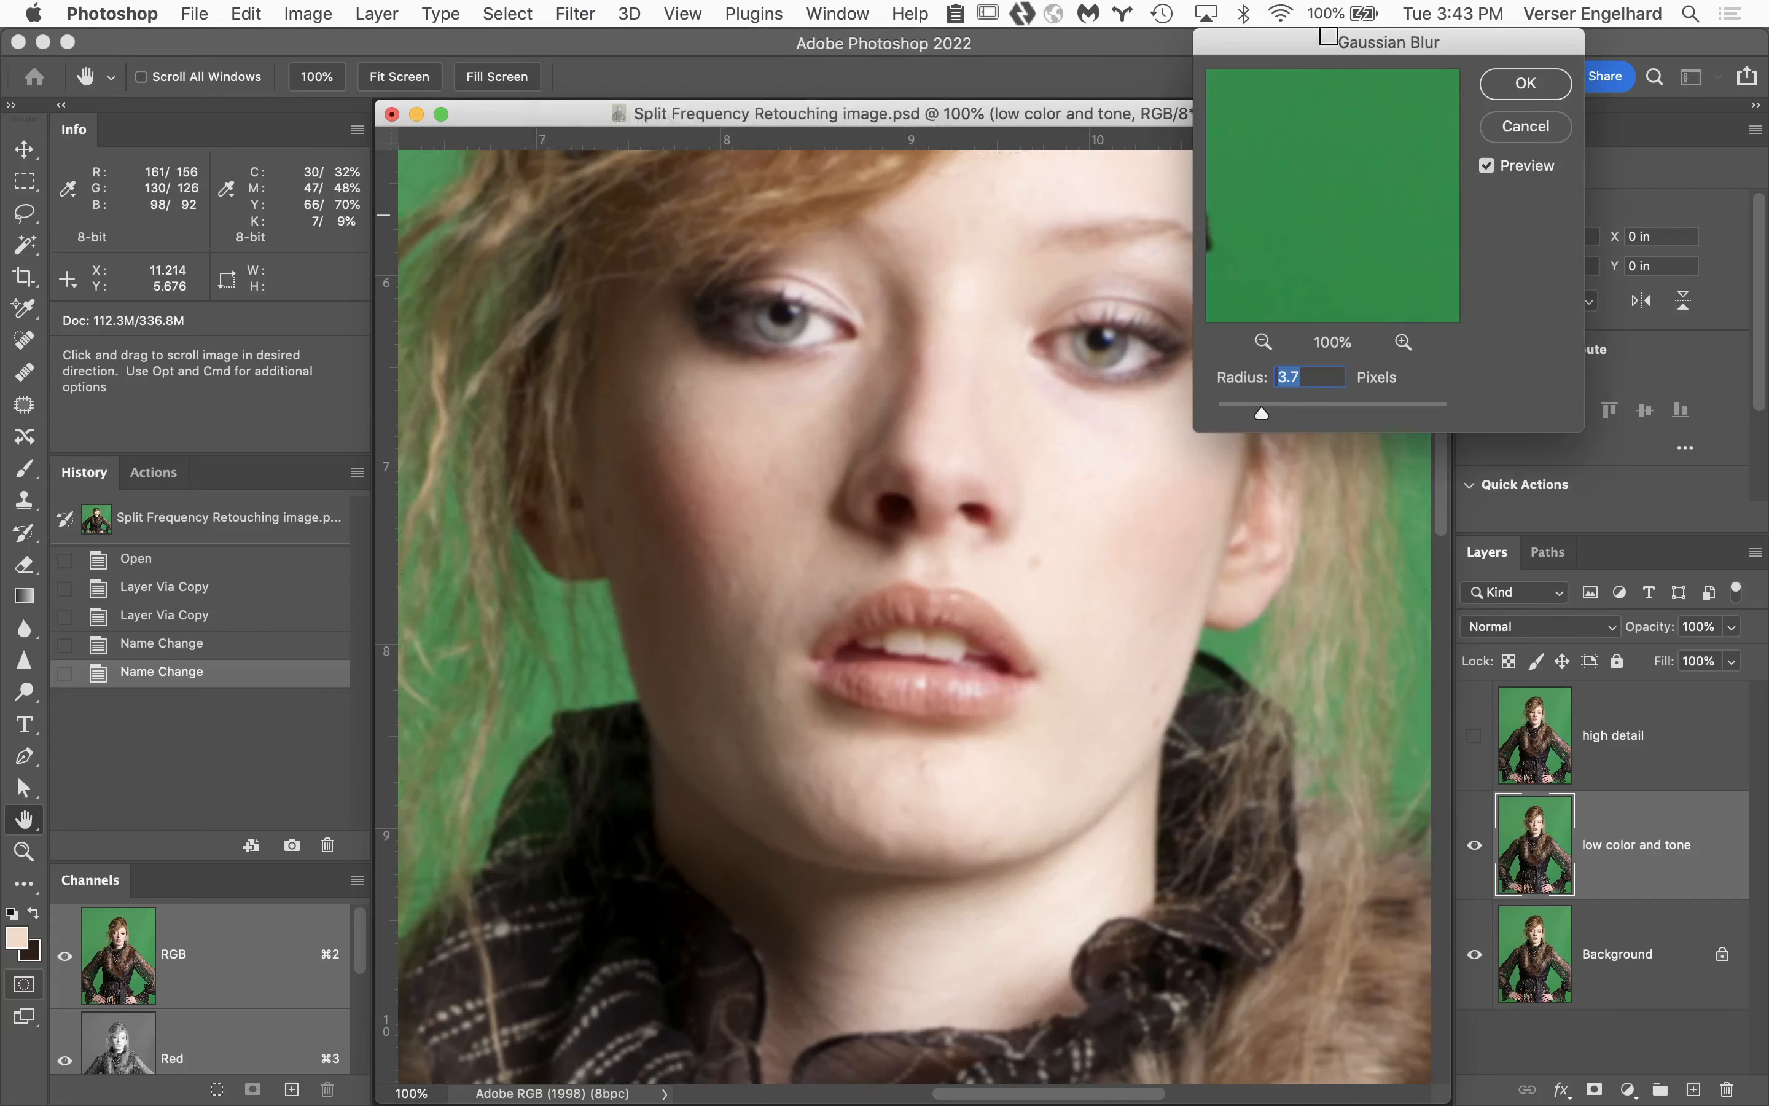
pyautogui.moveTo(1330, 29); pyautogui.dragTo(1495, 64)
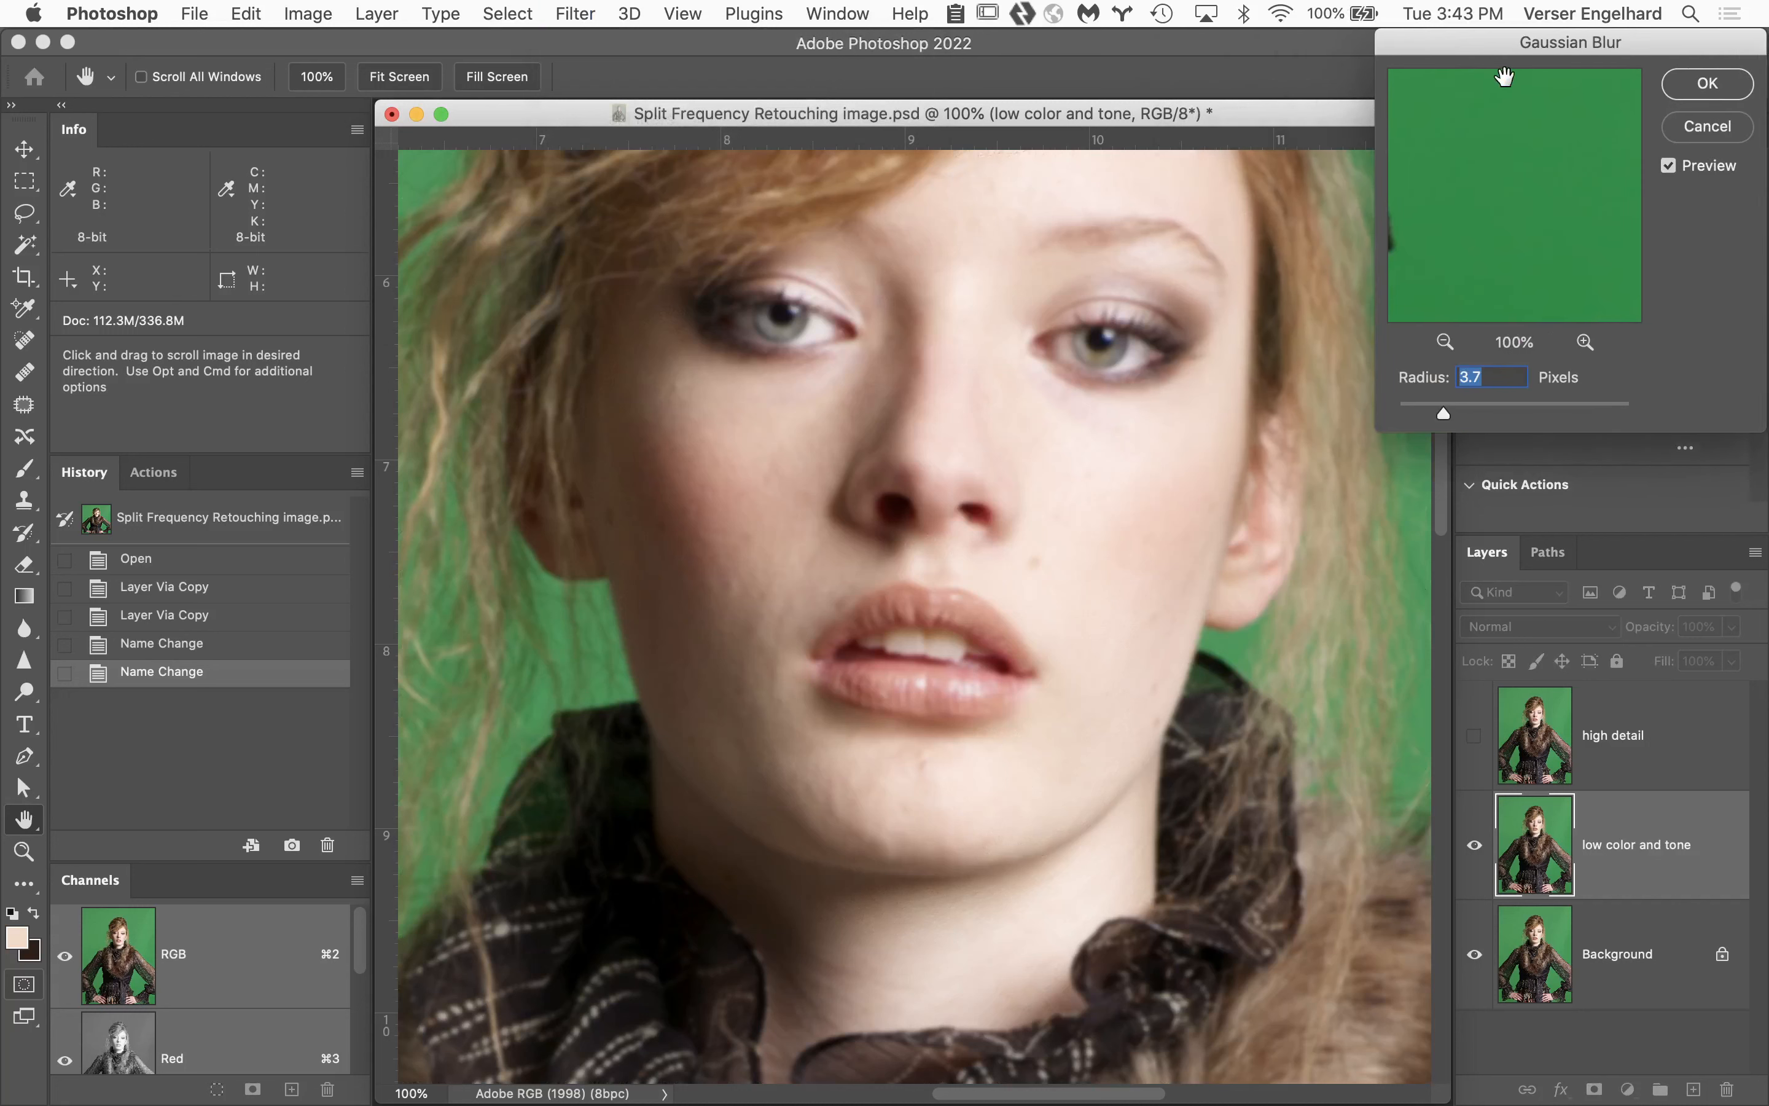
# Try a Gaussian Blur radius of 4.7 pixels on the low color and tone layer.
pyautogui.moveTo(1441, 407); pyautogui.dragTo(1417, 402)
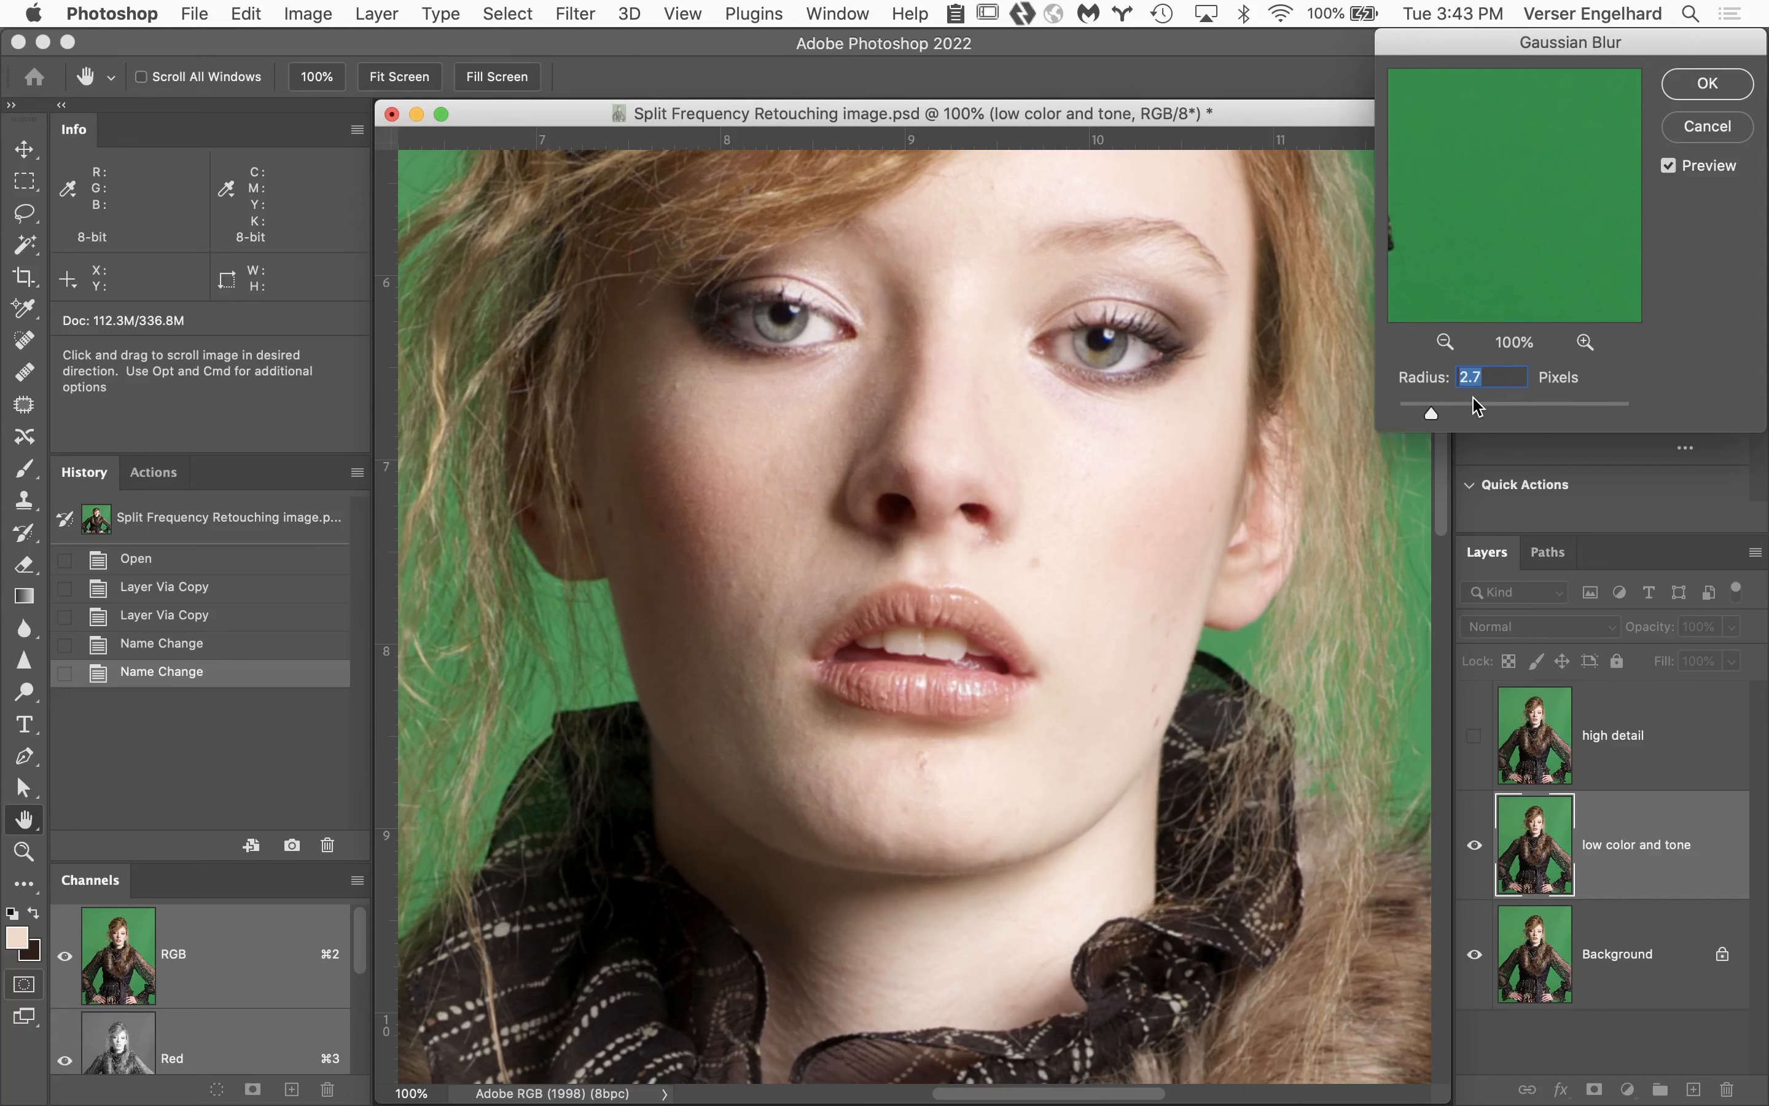
pyautogui.press('Up')
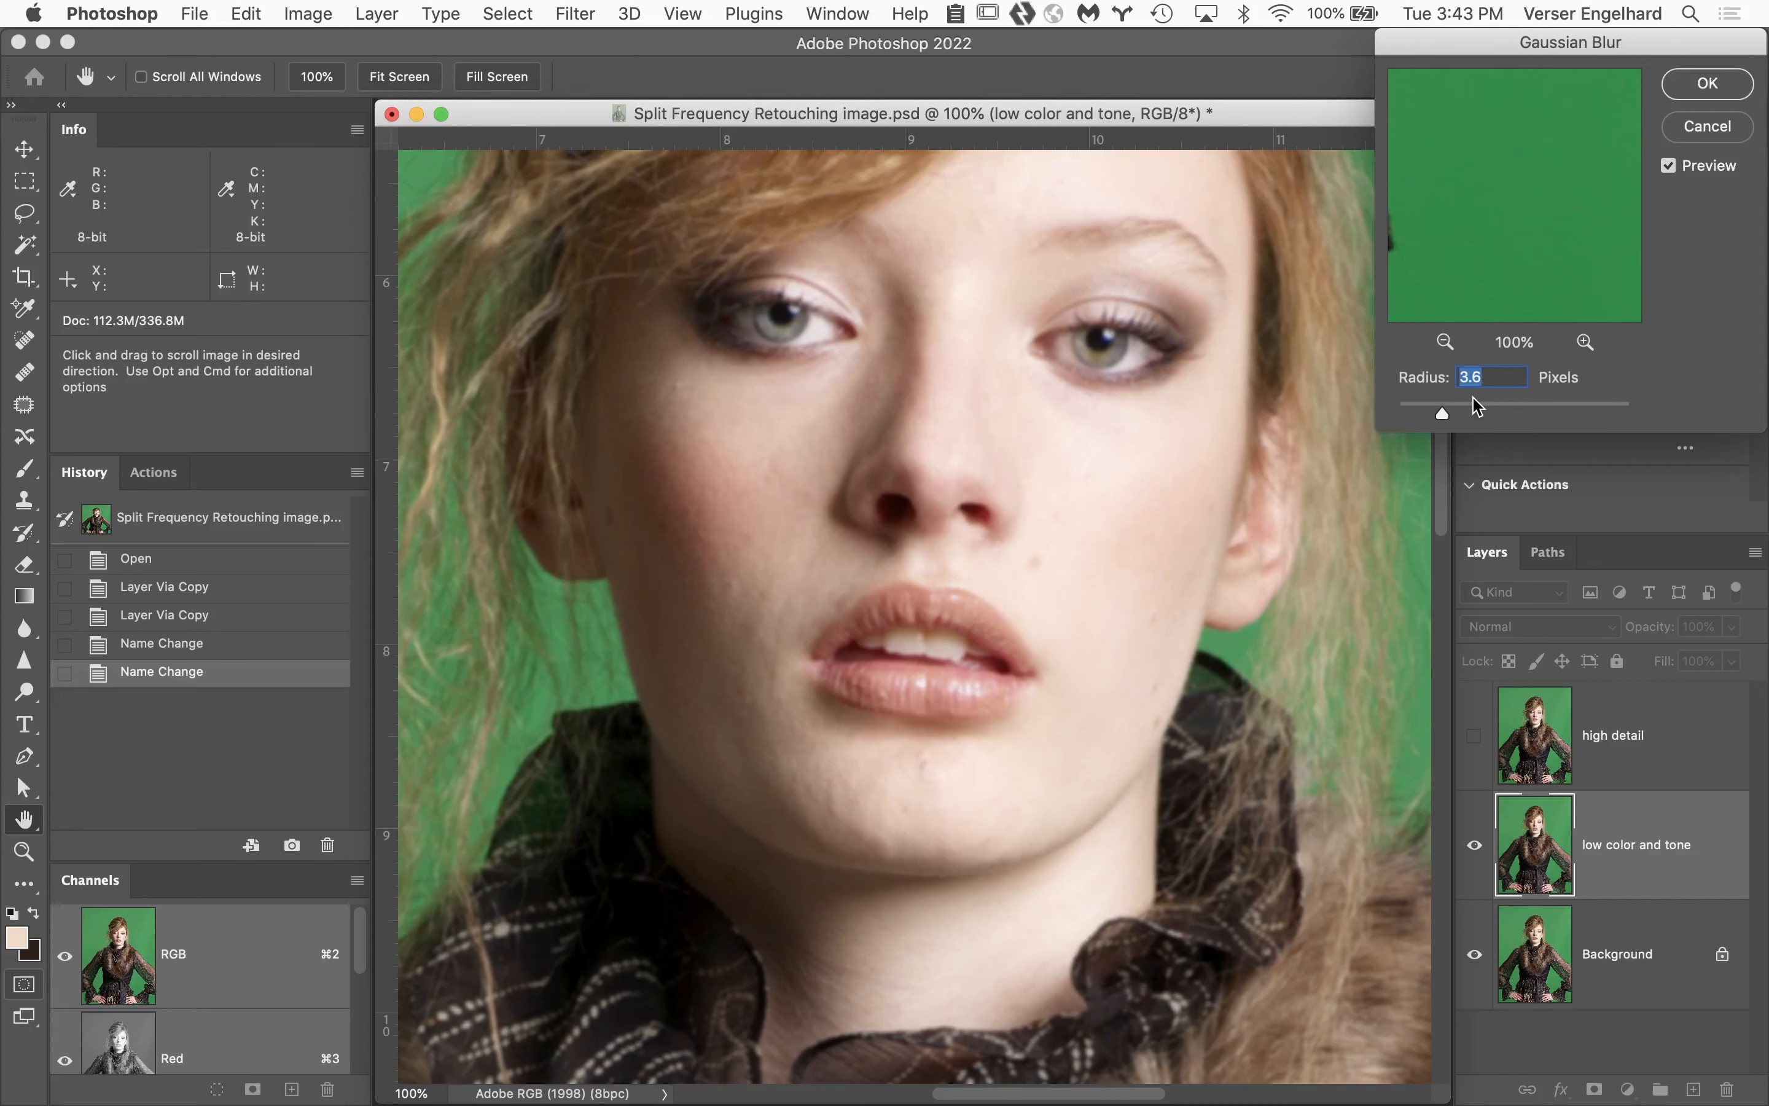
pyautogui.press('Up')
pyautogui.press('Up')
pyautogui.press('Up')
pyautogui.press('Up')
pyautogui.press('Up')
pyautogui.press('Up')
pyautogui.press('Up')
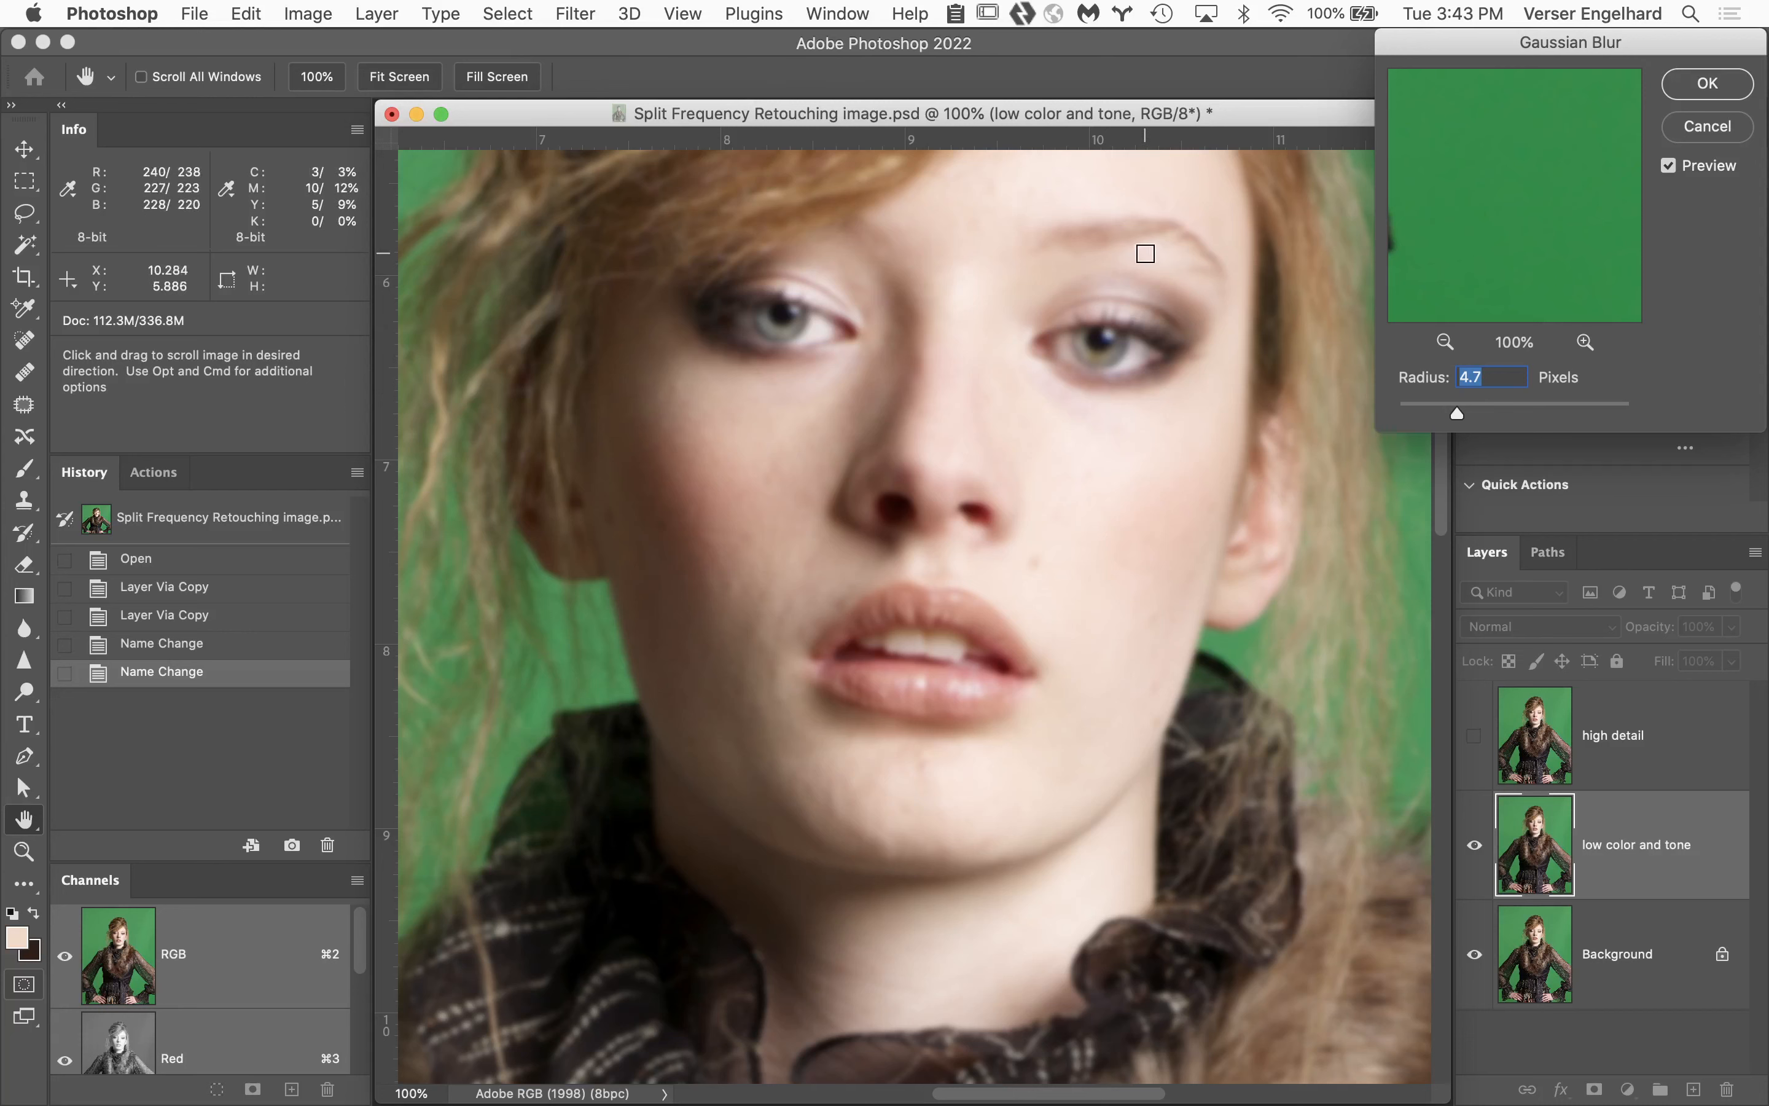
# Compare the face at 200% with and without the blur preview, checking the eyes, nose and mouth.
pyautogui.press('super')
pyautogui.keyDown('super'); pyautogui.click(1144, 254); pyautogui.keyUp('super')
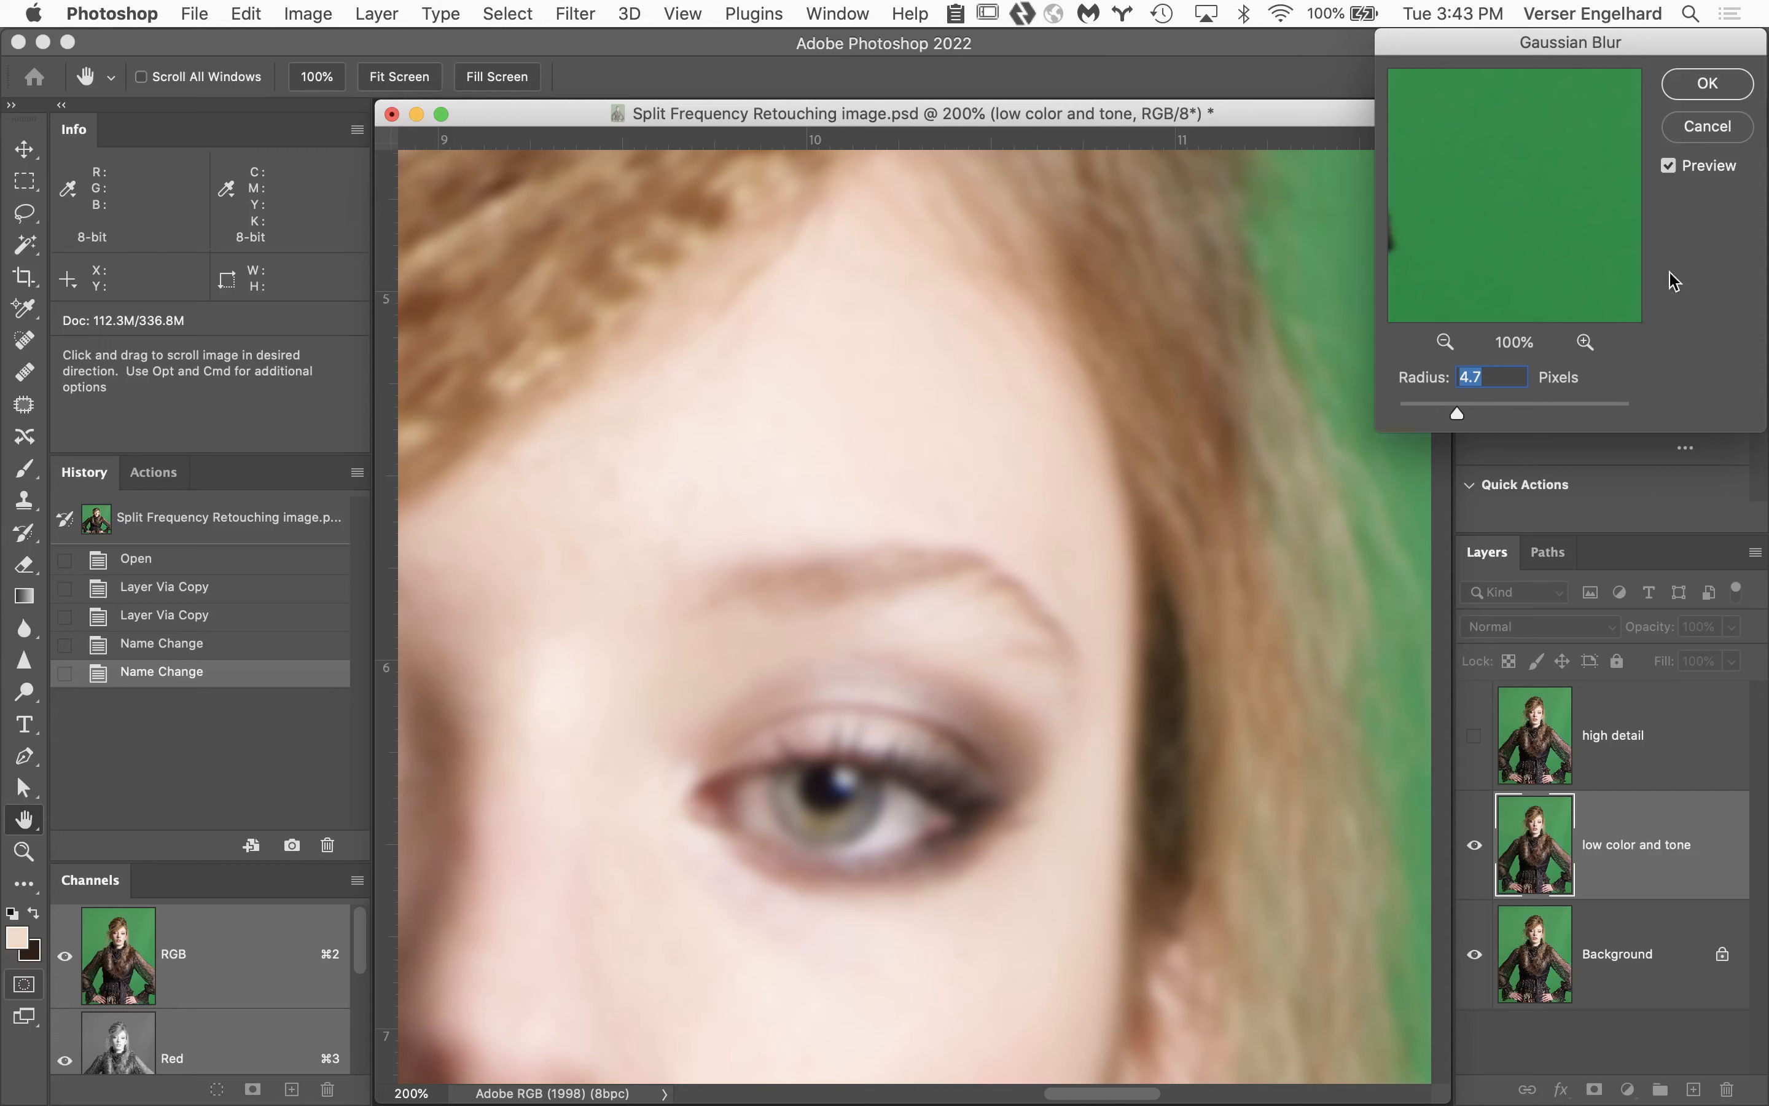
pyautogui.click(1669, 166)
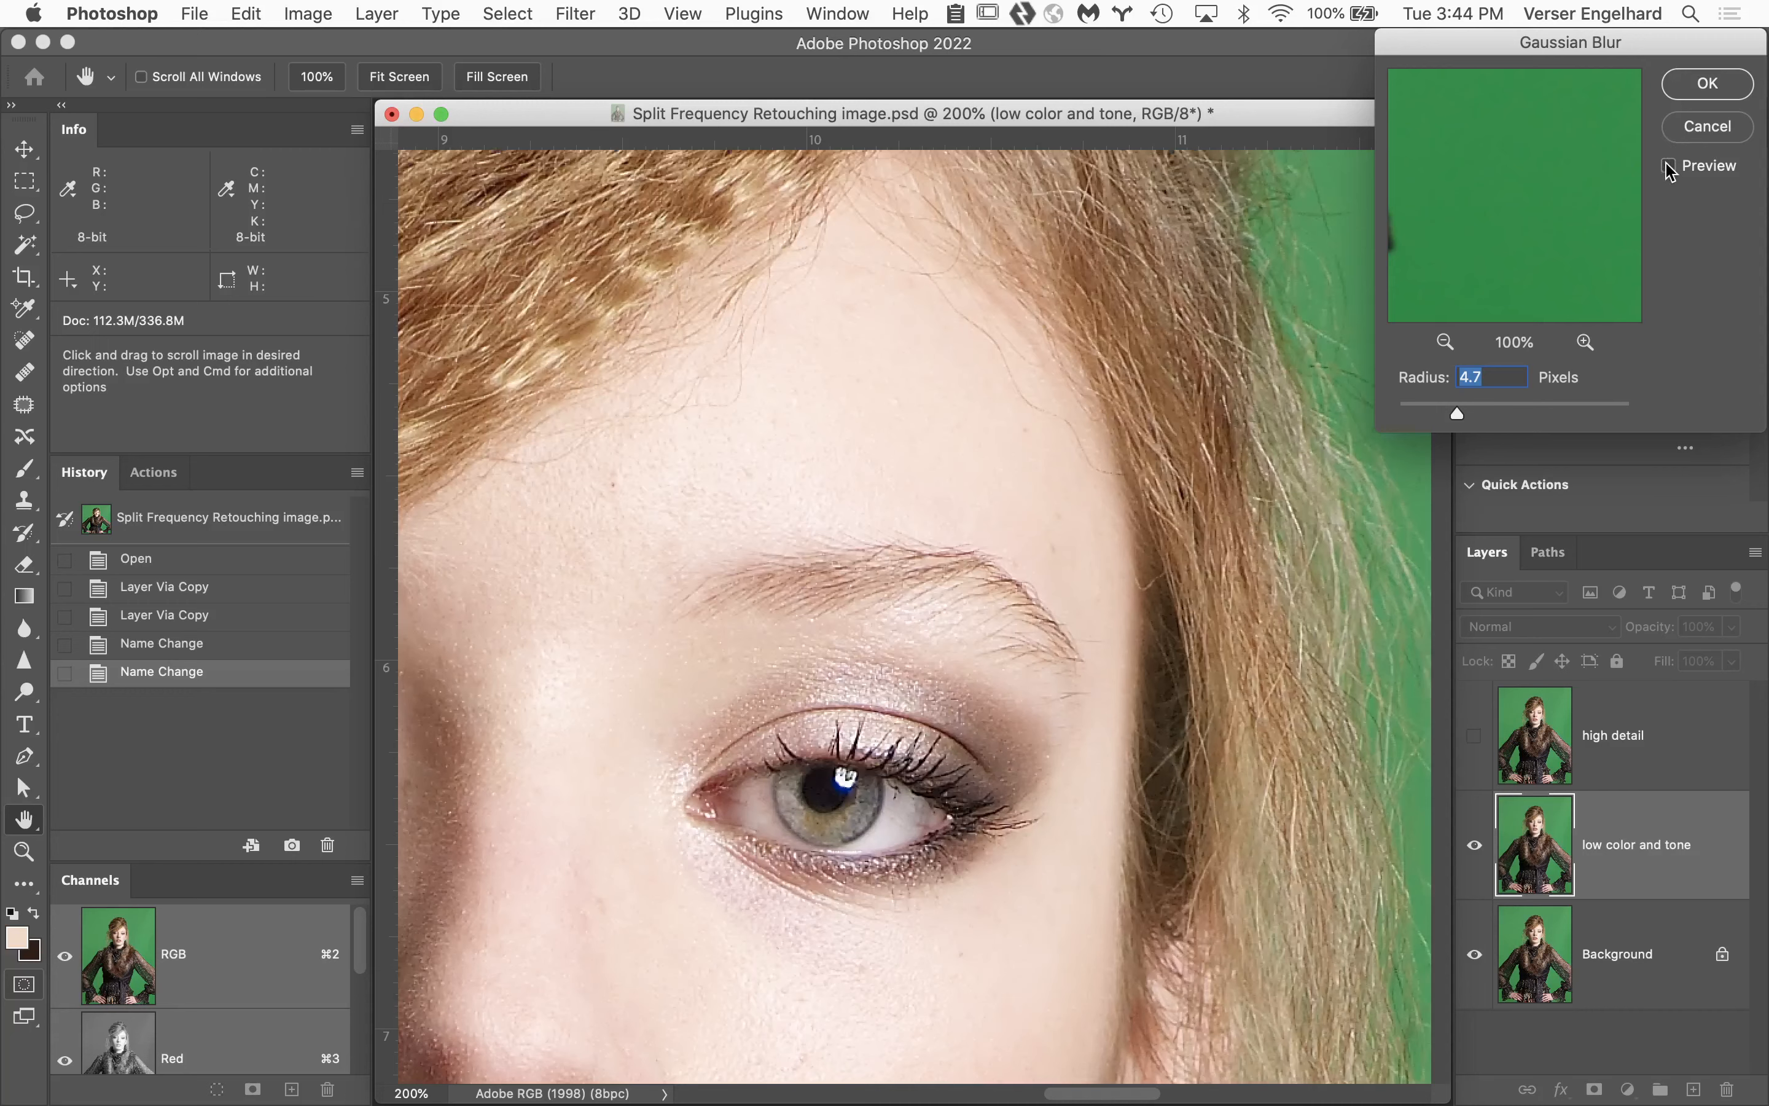
pyautogui.click(1669, 167)
pyautogui.click(1669, 166)
pyautogui.click(1669, 166)
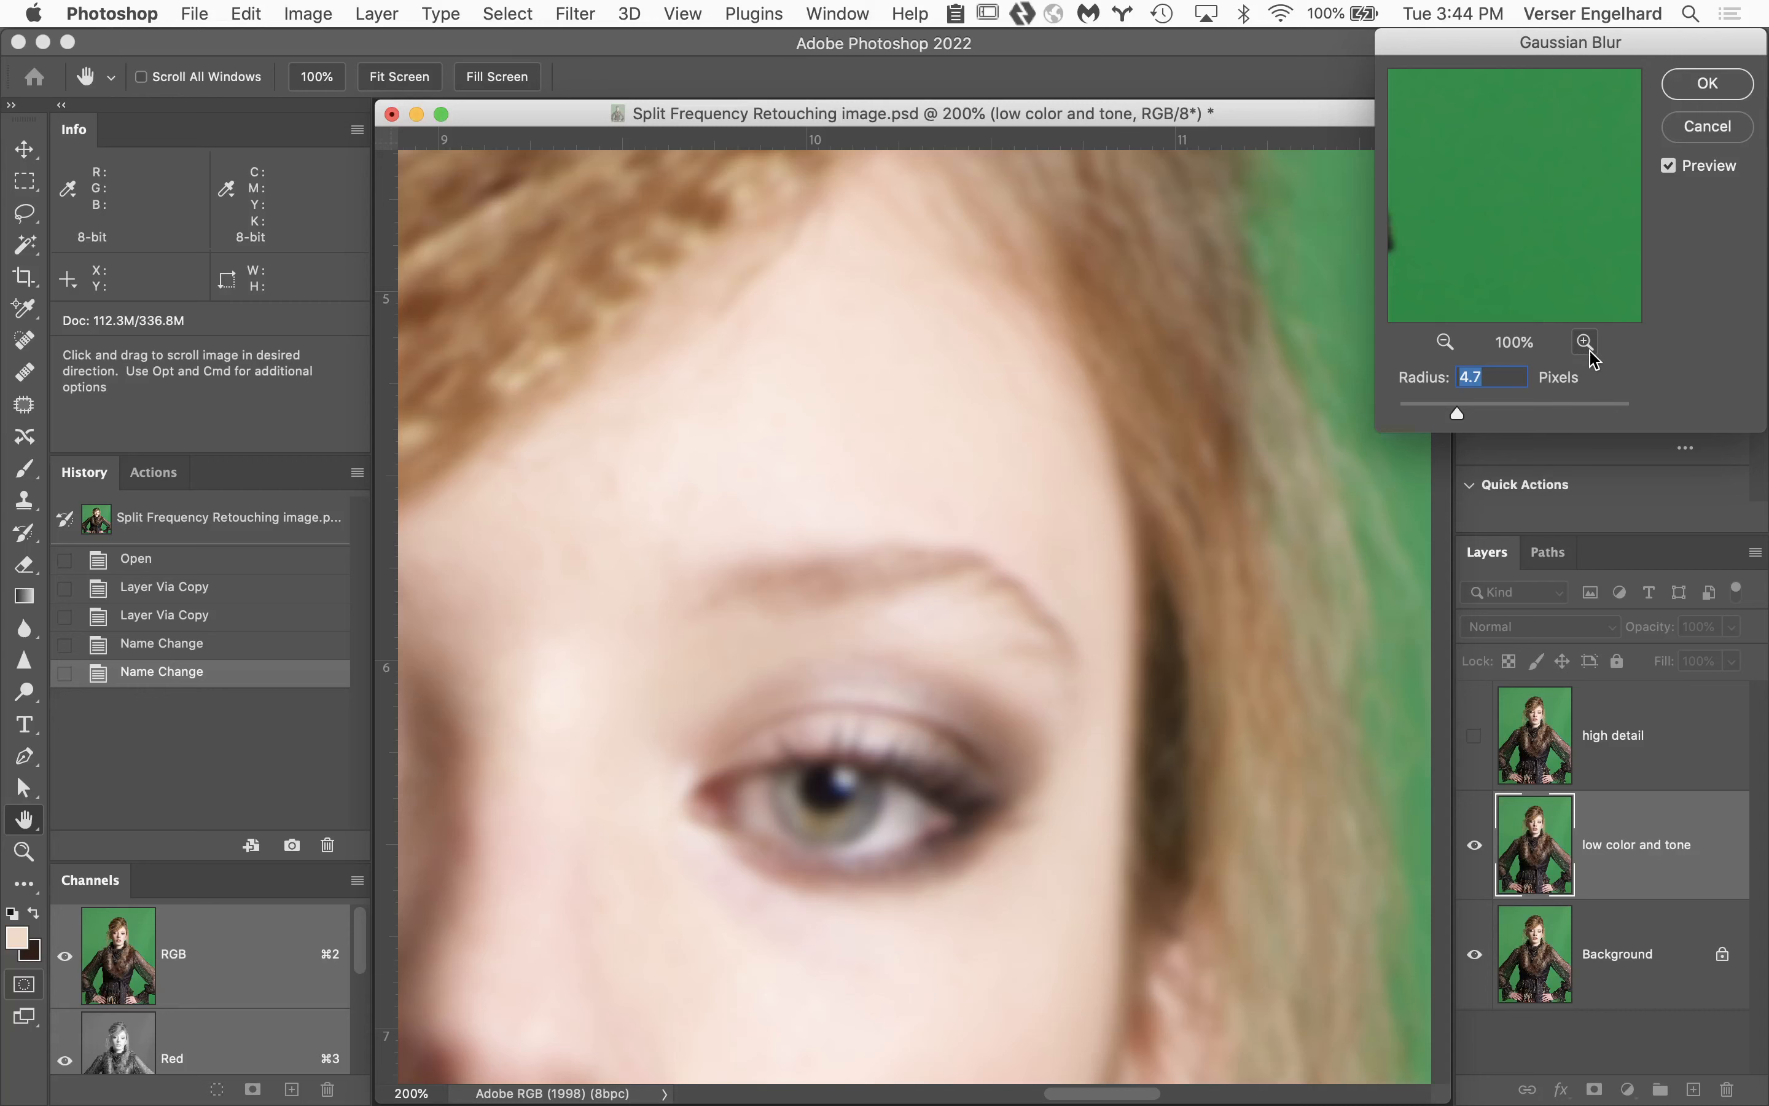
pyautogui.moveTo(1152, 556); pyautogui.dragTo(1412, 328)
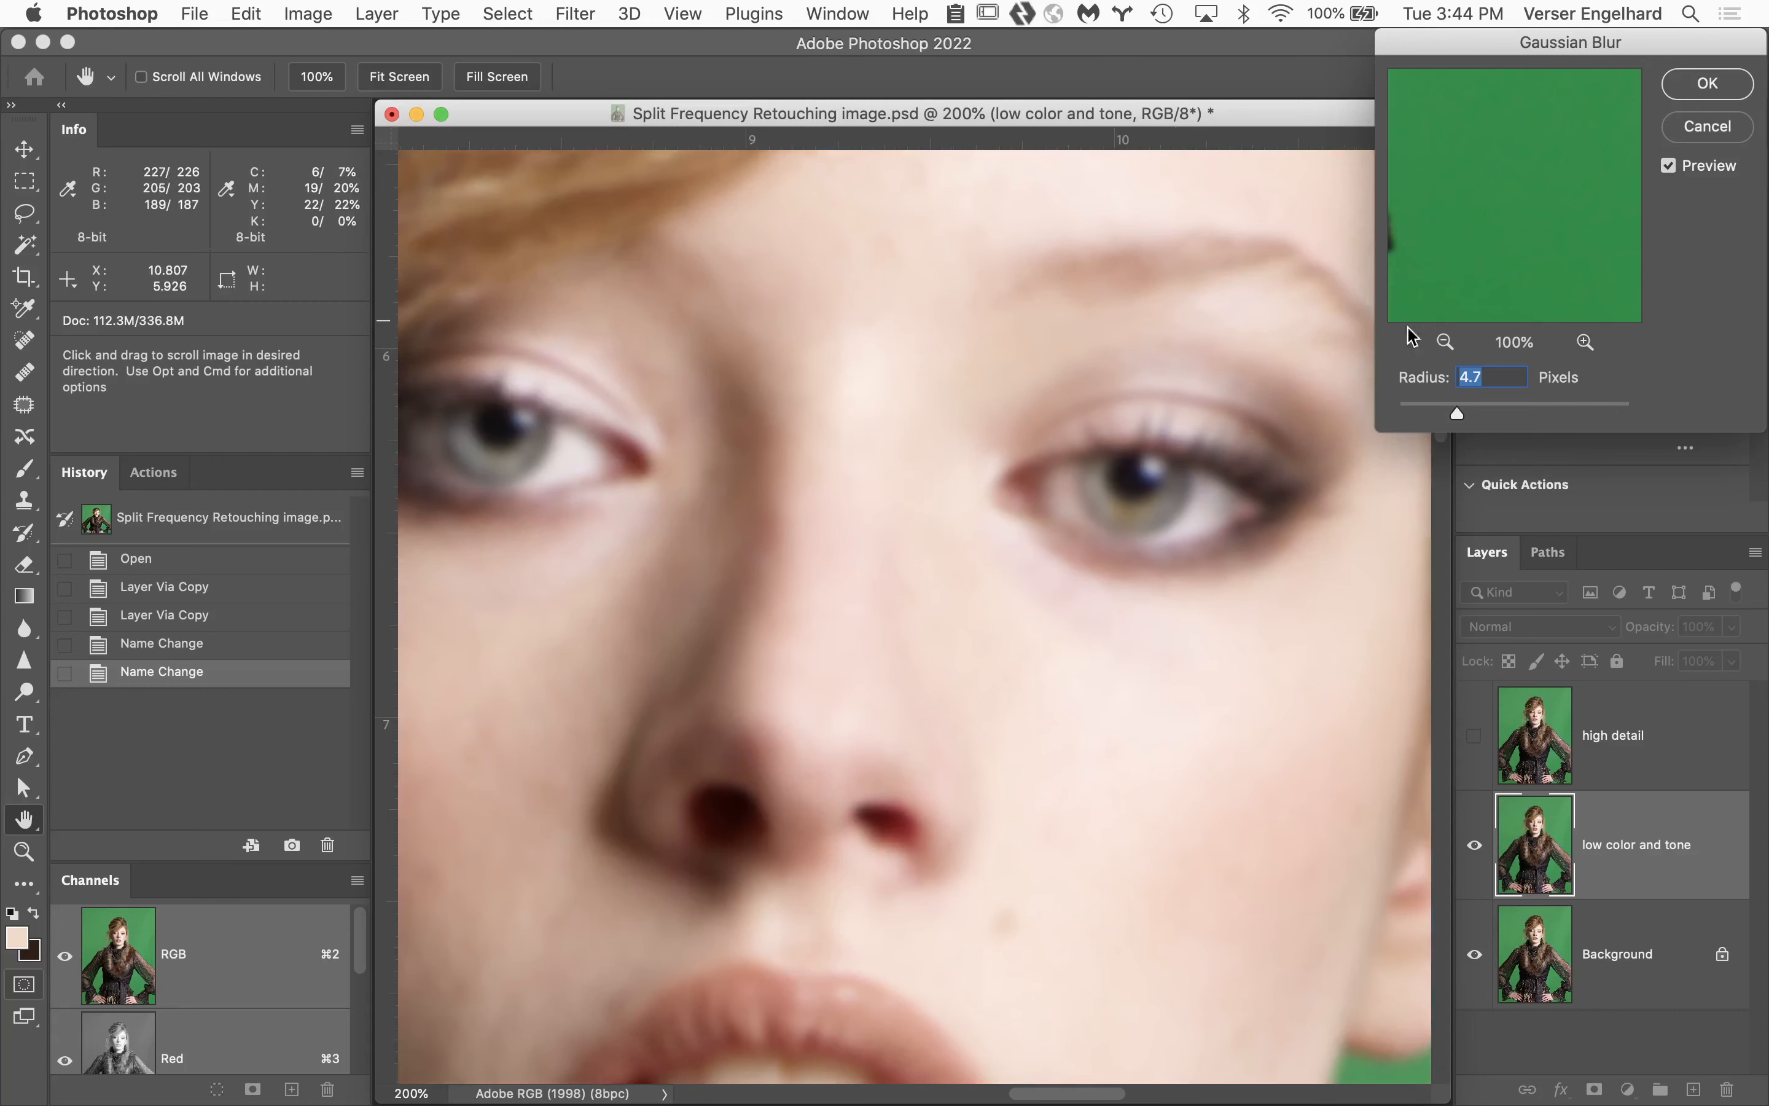
pyautogui.scroll(-10, 1169, 446)
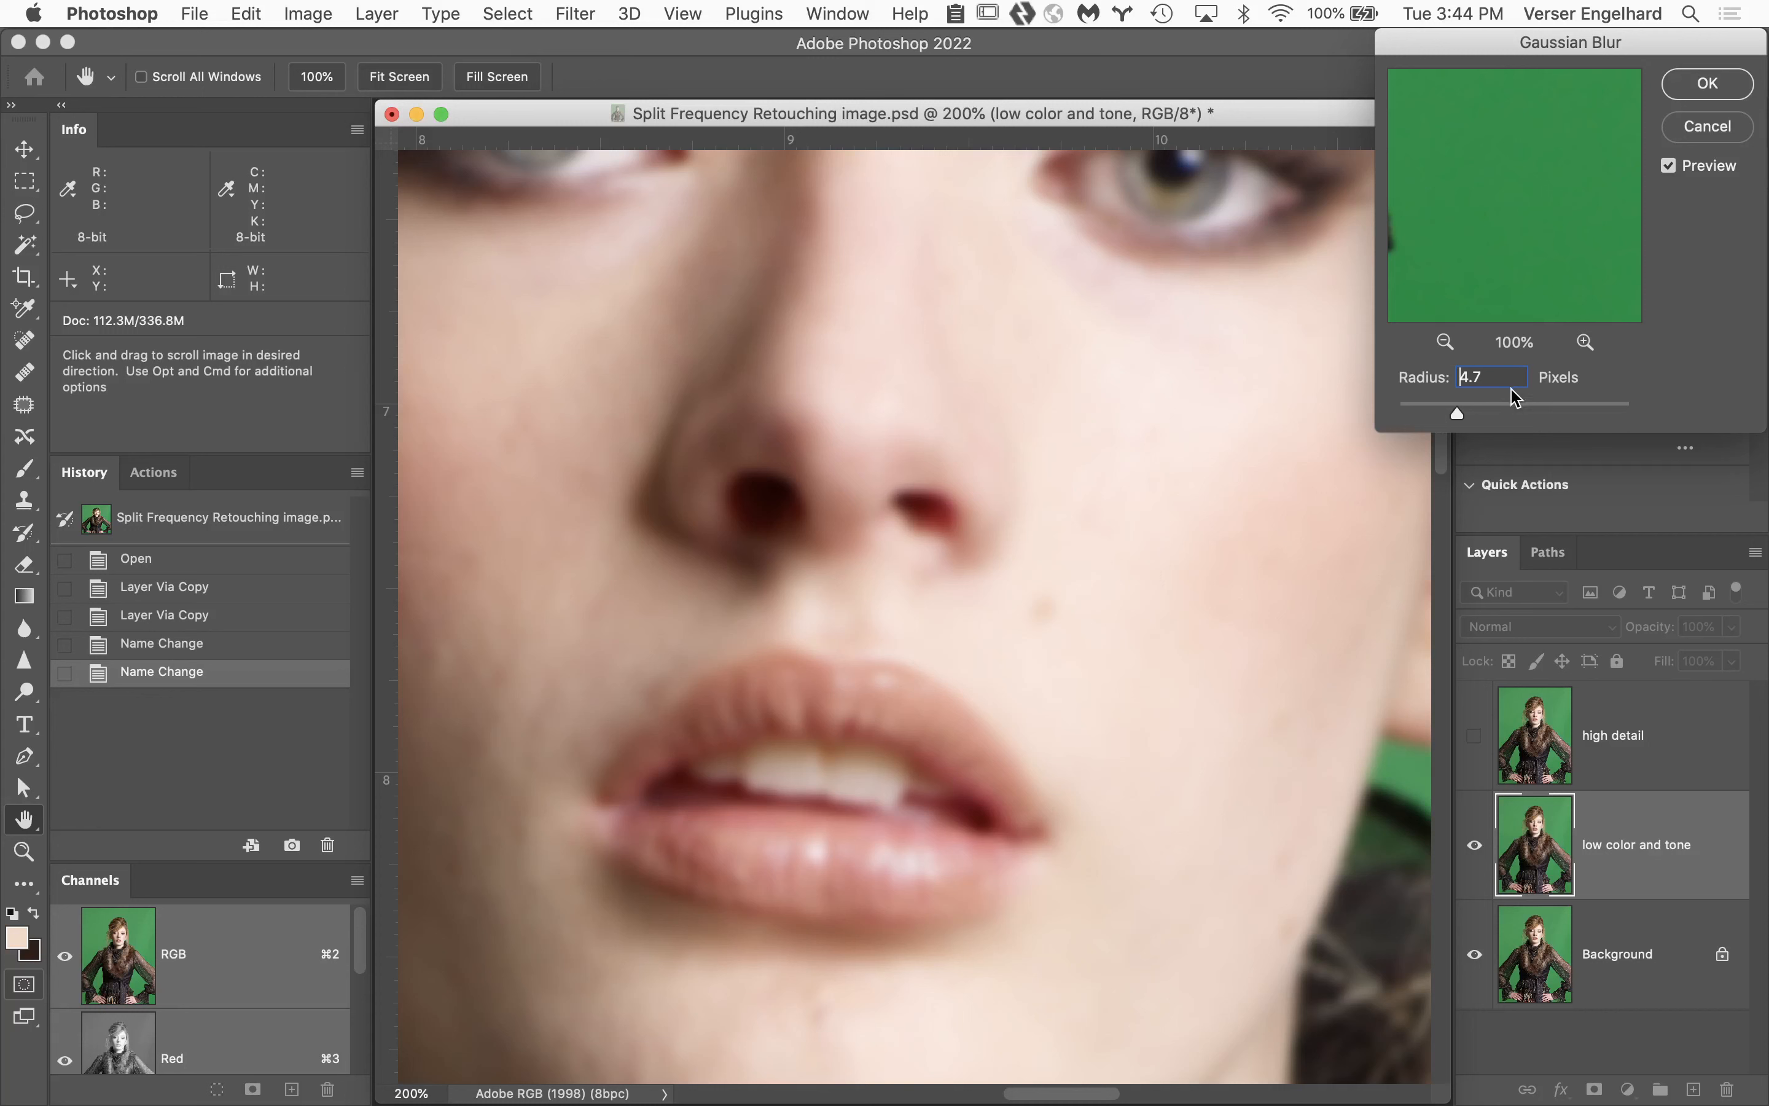
# Set the Gaussian Blur radius to 4.0 pixels and apply it to the low color and tone layer.
pyautogui.moveTo(1505, 379); pyautogui.dragTo(1361, 376)
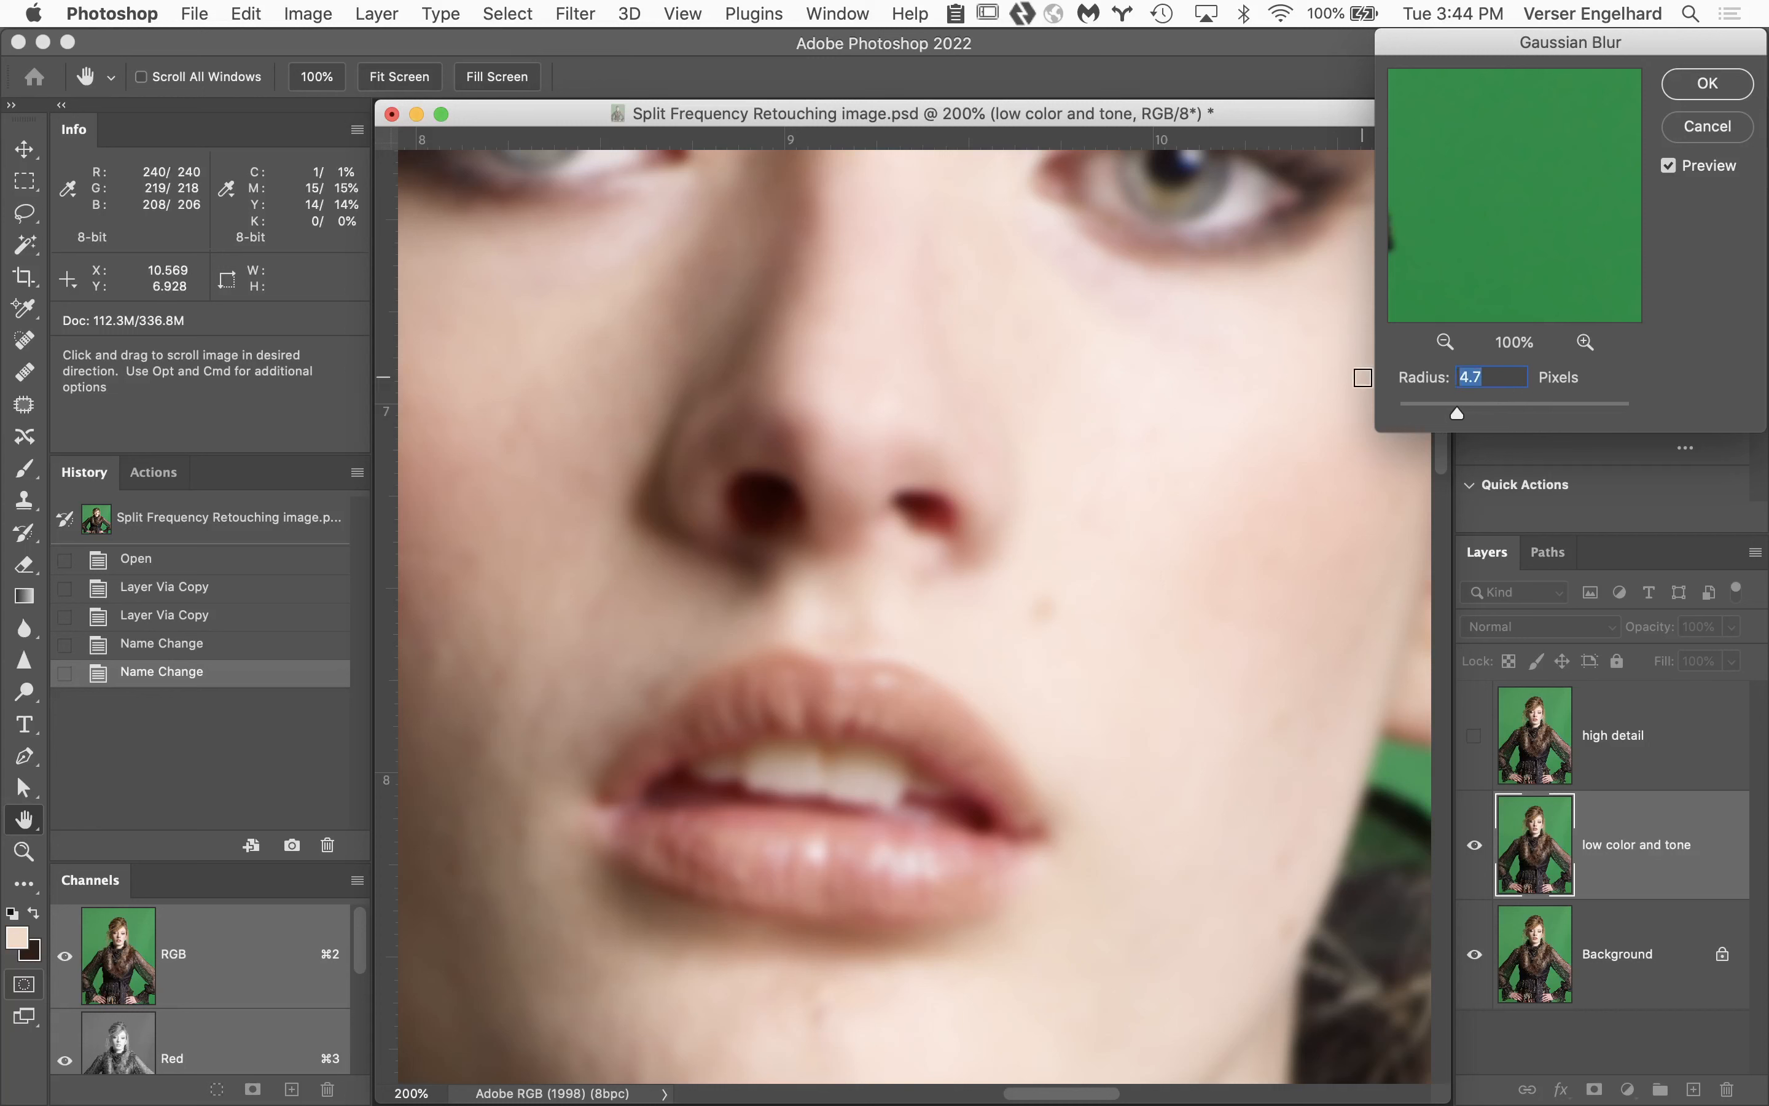
pyautogui.press('Down')
pyautogui.press('Down')
pyautogui.press('Down')
pyautogui.press('Down')
pyautogui.press('Down')
pyautogui.press('Down')
pyautogui.press('Down')
pyautogui.press('Down')
pyautogui.press('Down')
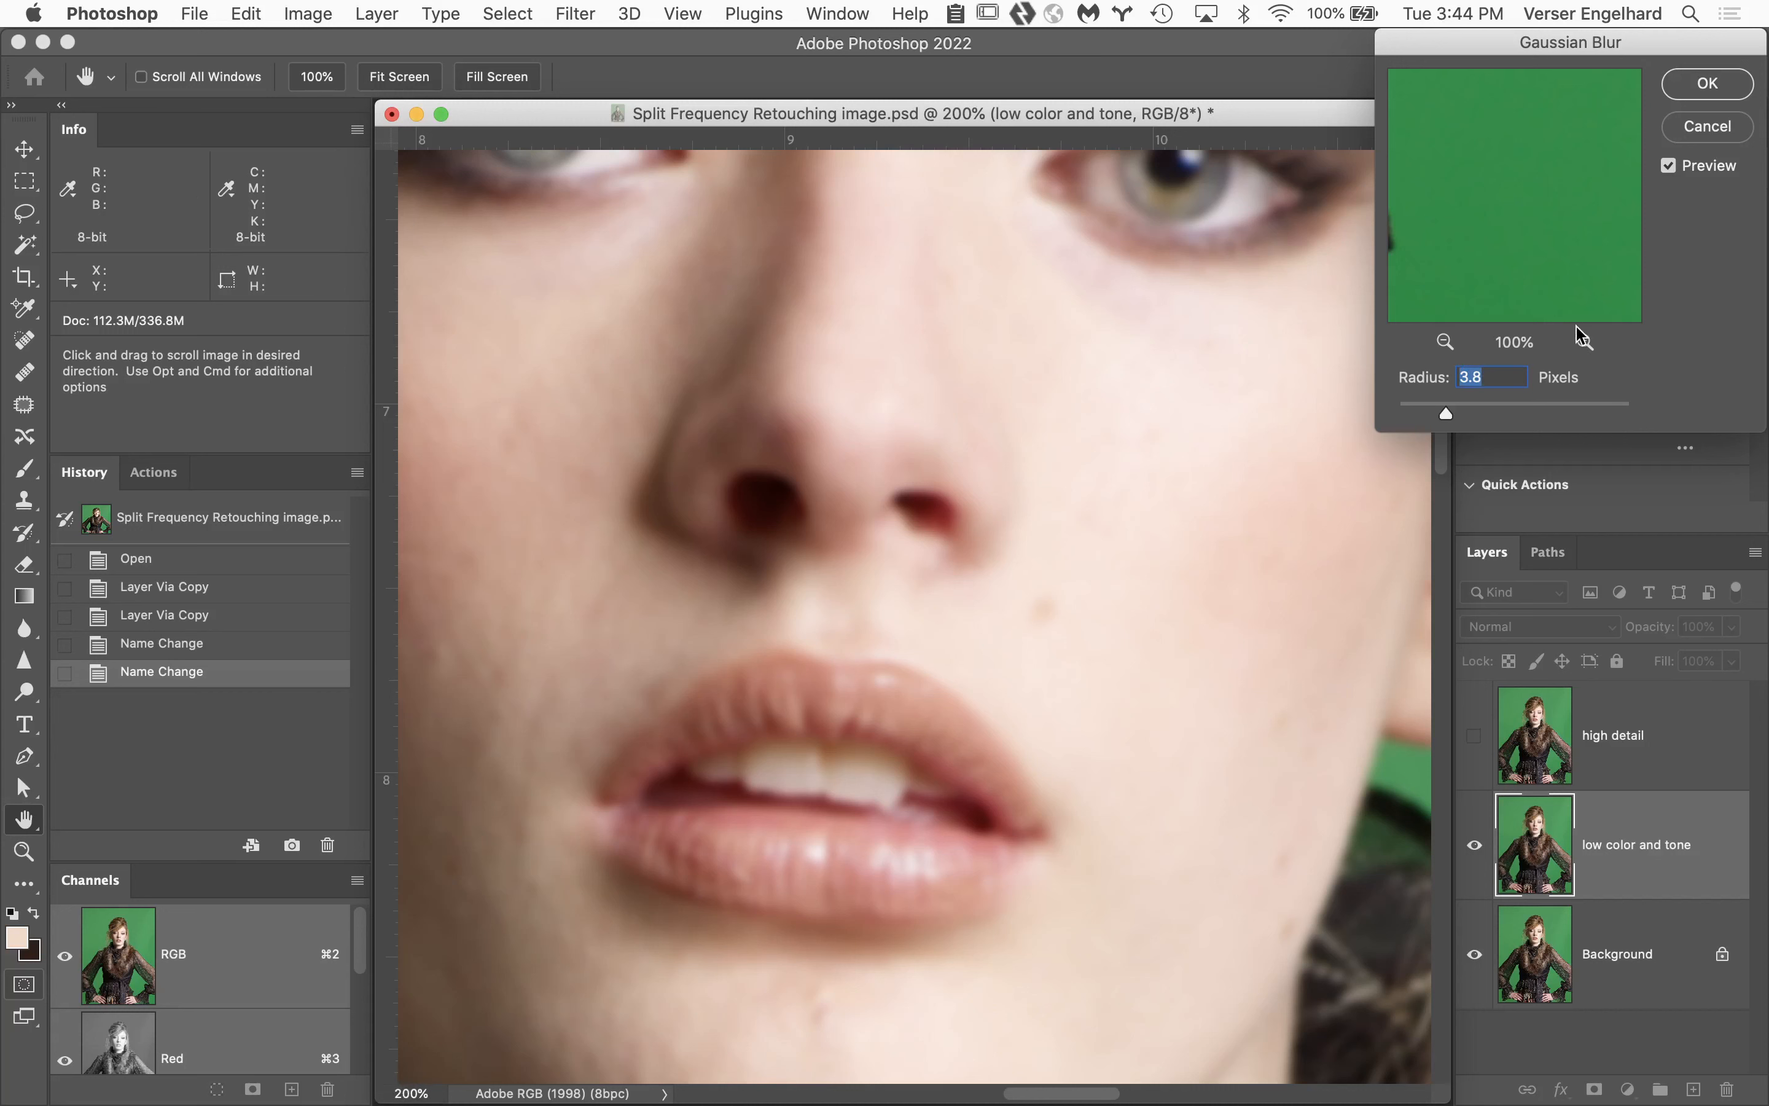
pyautogui.press('Right')
pyautogui.click(1423, 374)
pyautogui.press('Up')
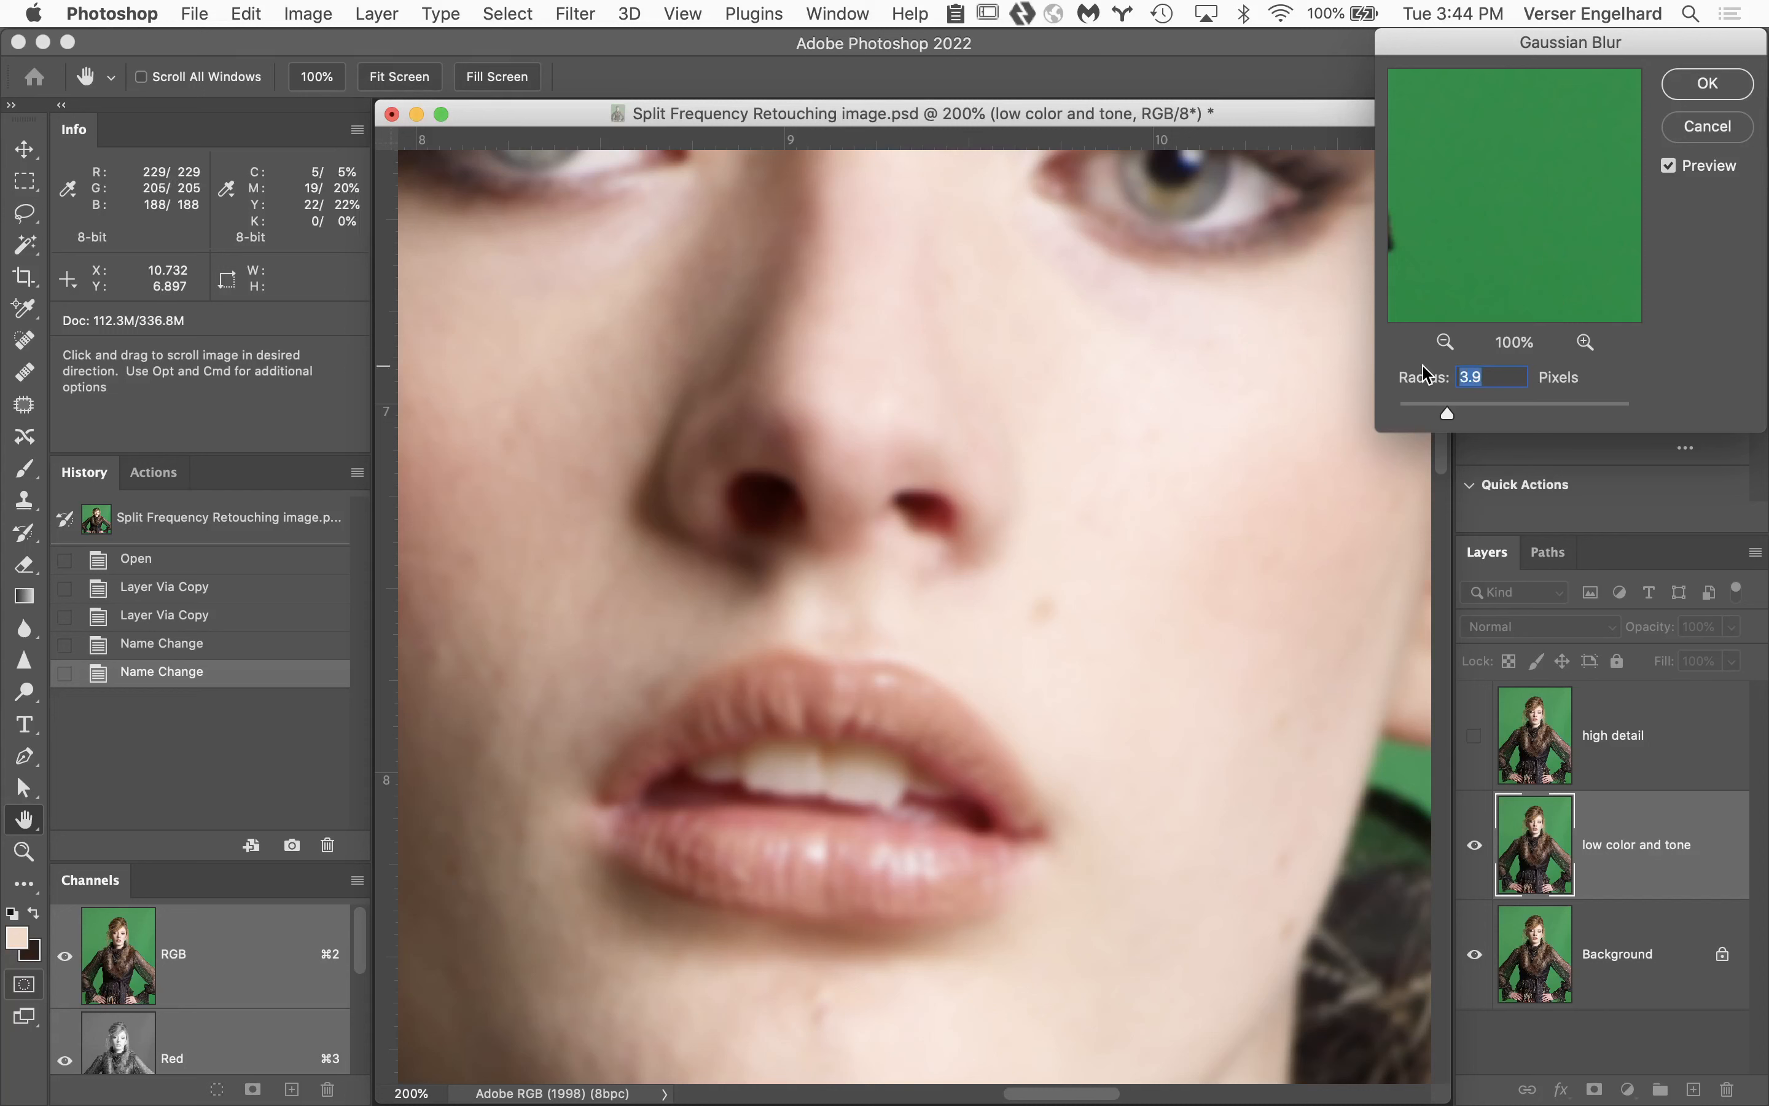
pyautogui.press('Up')
pyautogui.moveTo(1257, 406); pyautogui.dragTo(1117, 725)
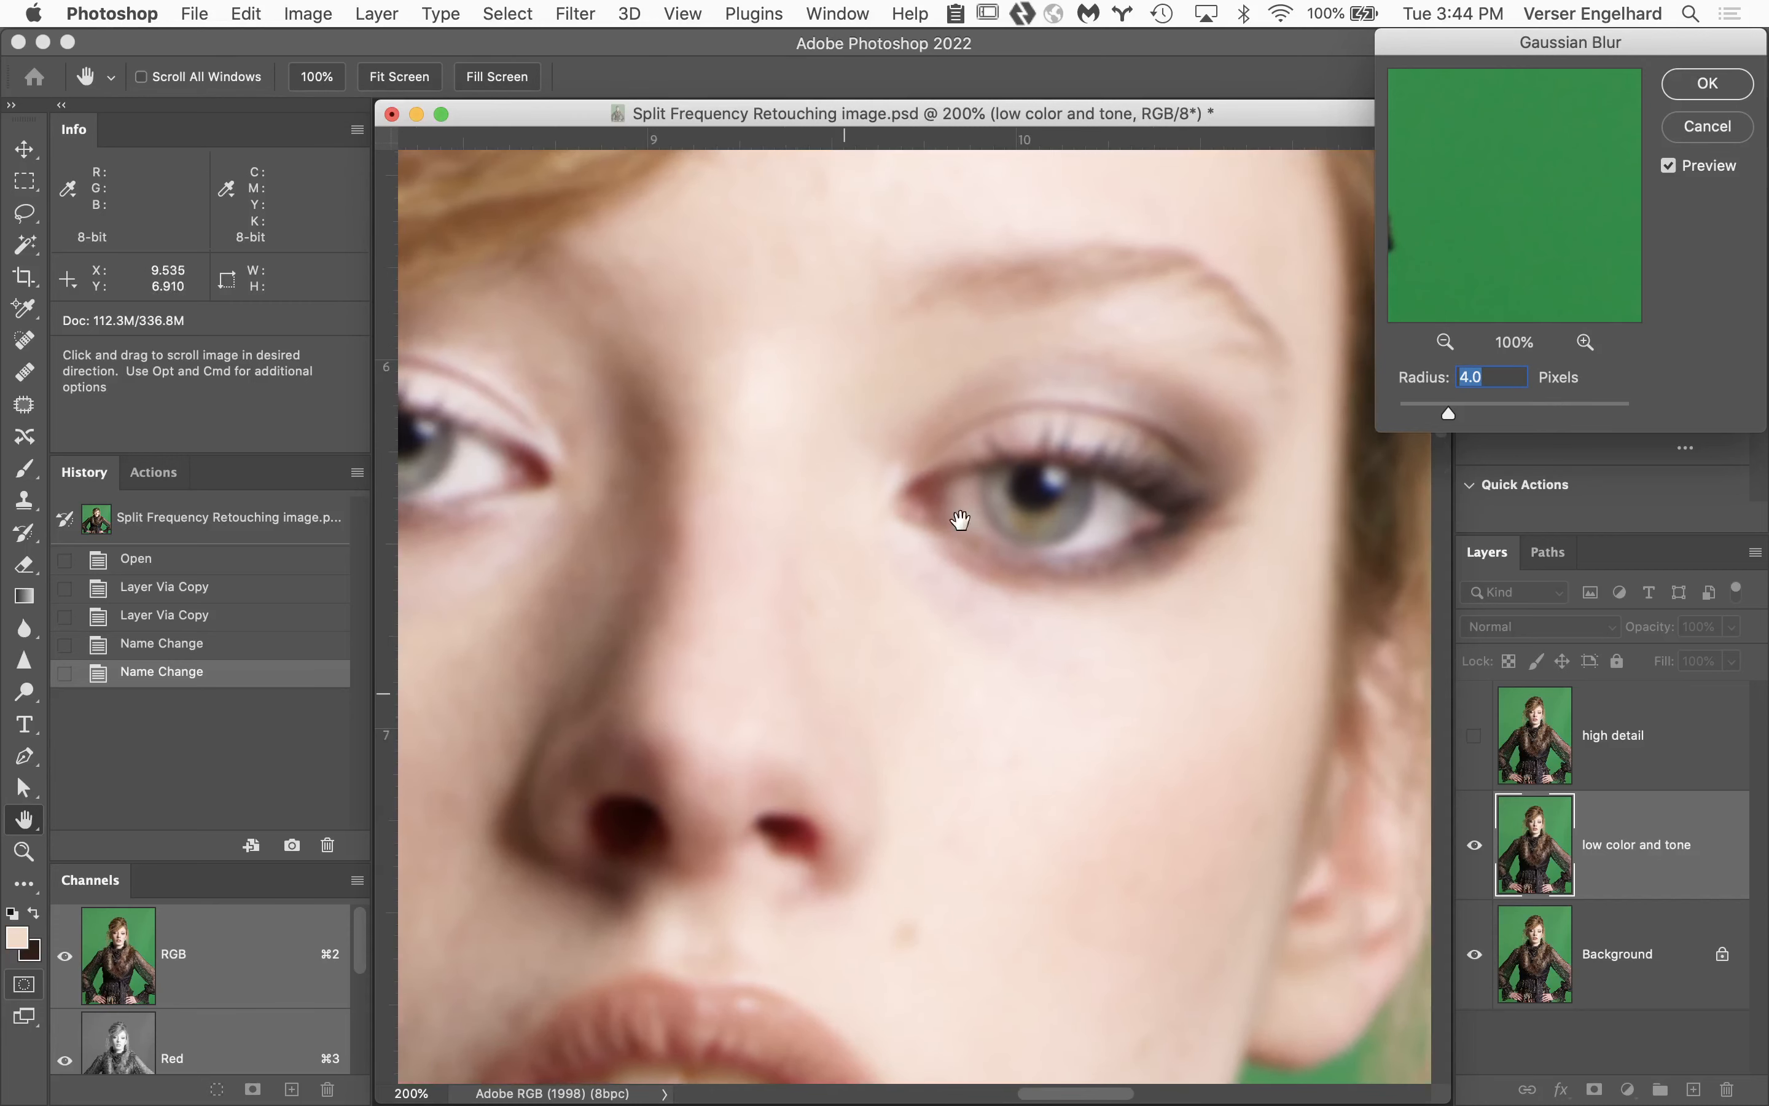
pyautogui.moveTo(960, 519); pyautogui.dragTo(1093, 423)
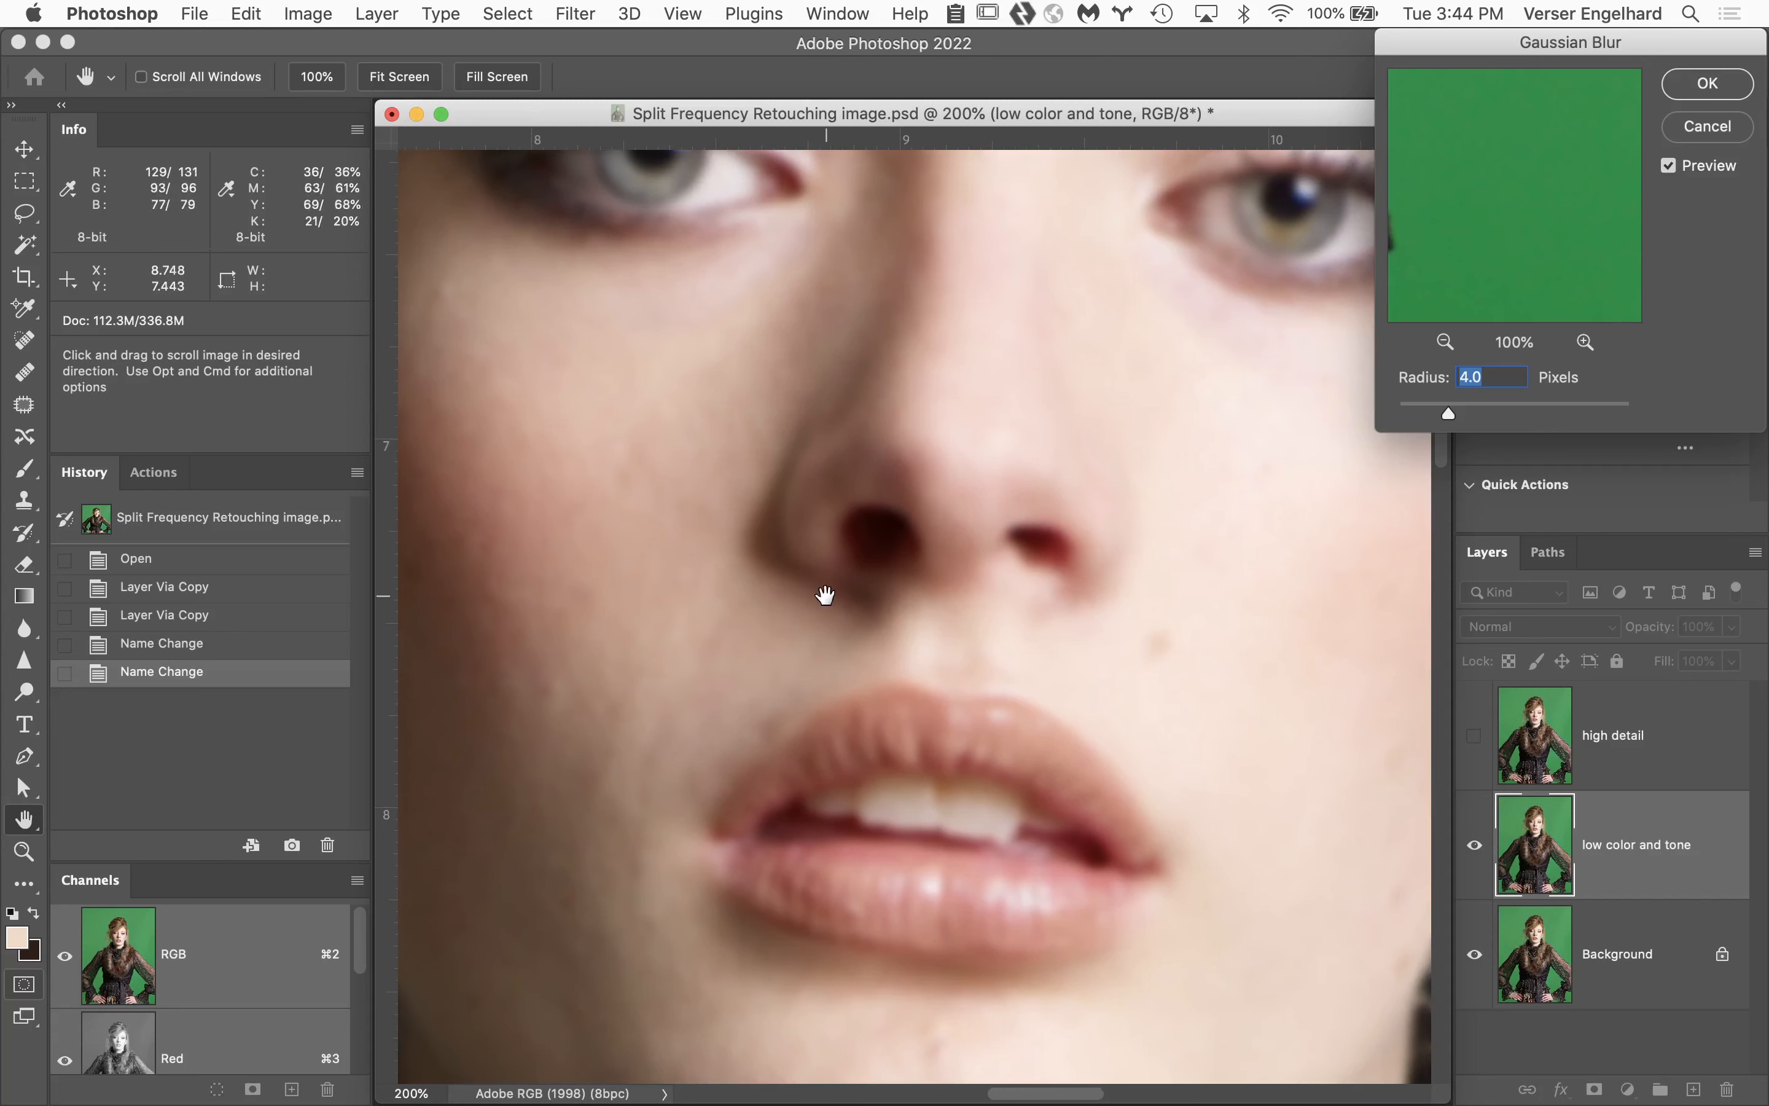
pyautogui.click(1720, 85)
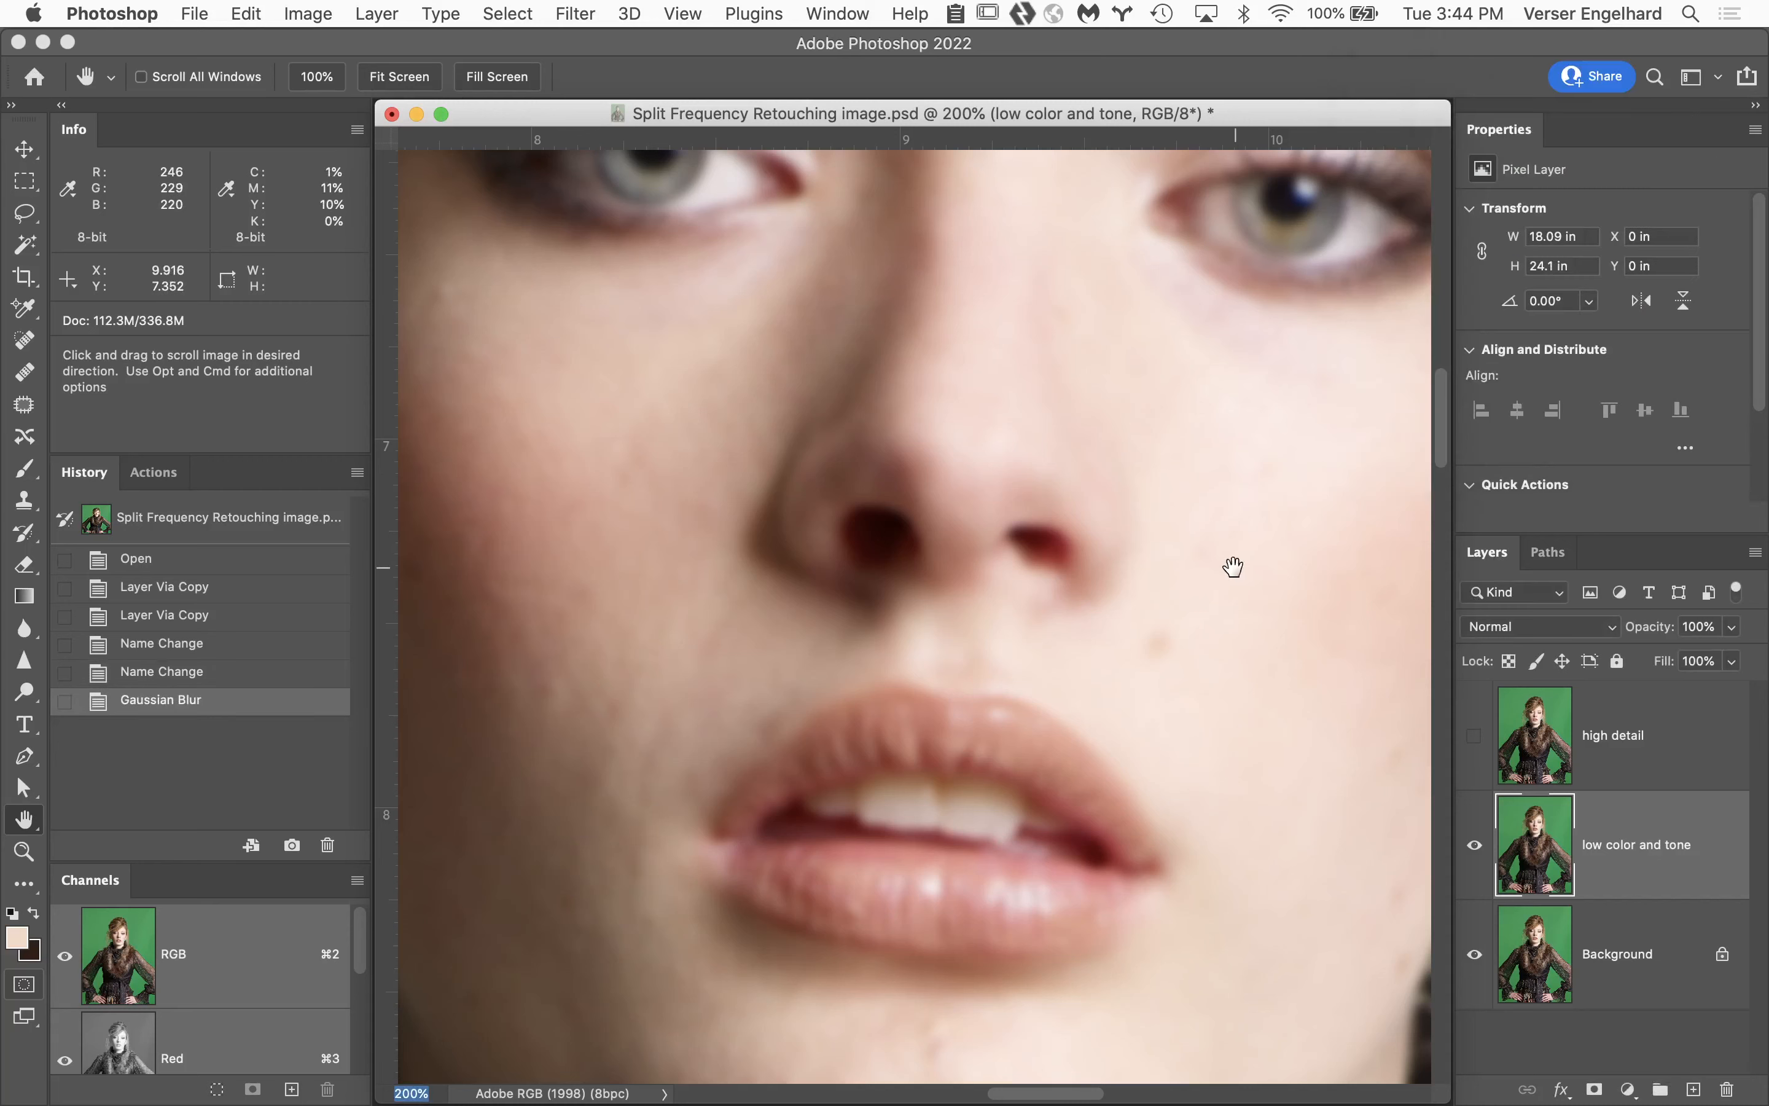
# Inspect the blurred skin on the cheek and around the nose, and turn the high detail layer's visibility back on.
pyautogui.moveTo(1164, 561); pyautogui.dragTo(1076, 713)
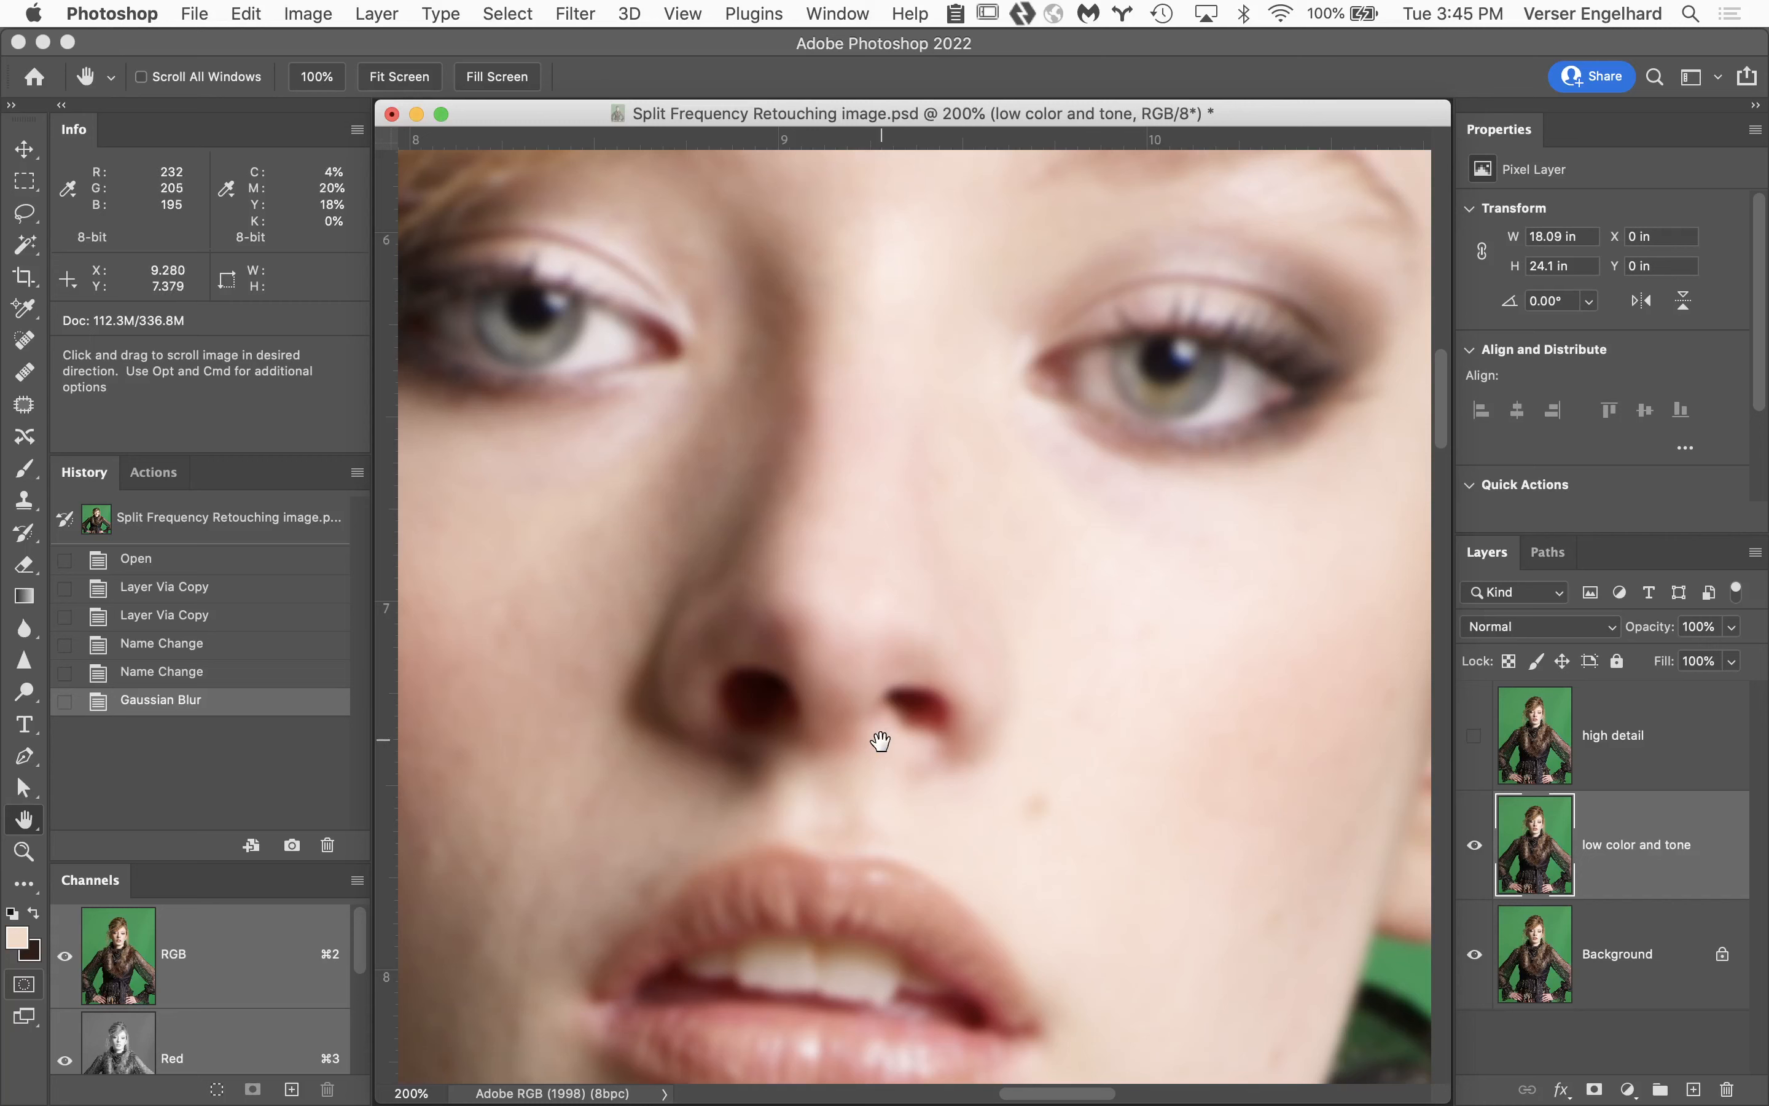
pyautogui.moveTo(636, 826); pyautogui.dragTo(886, 550)
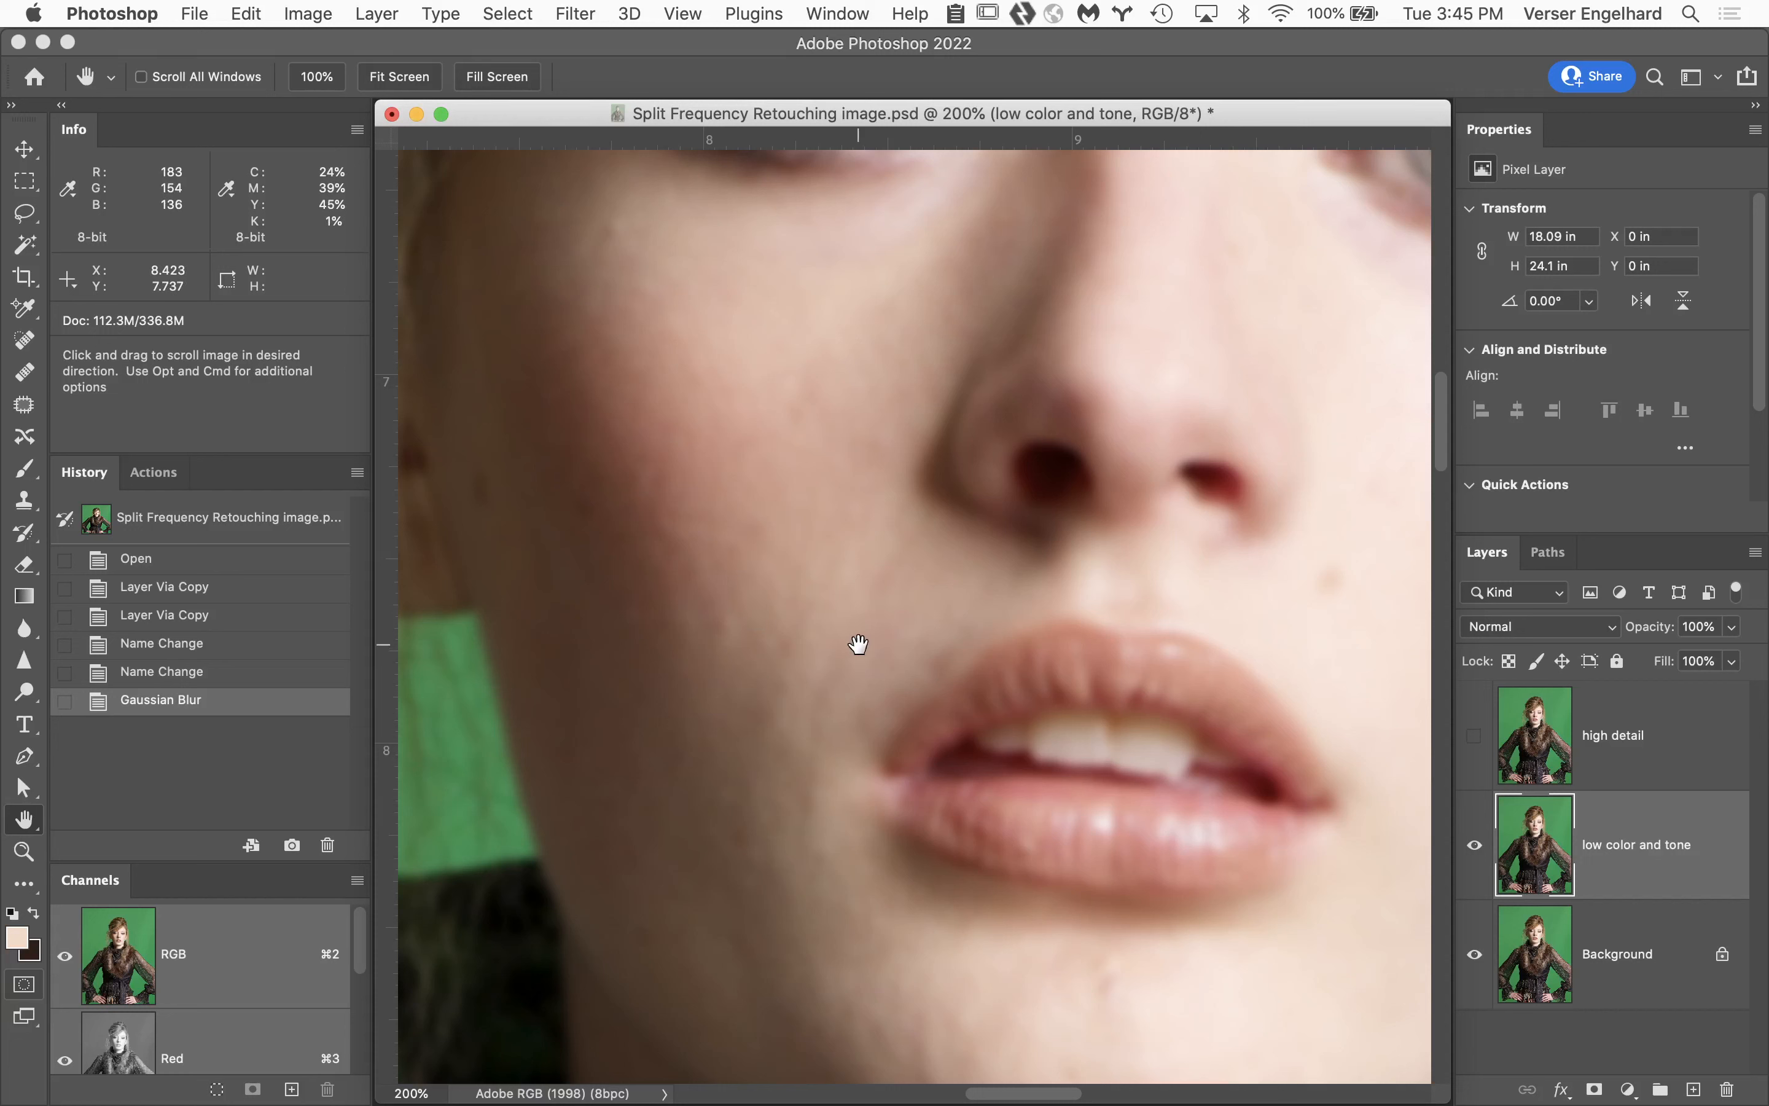
pyautogui.moveTo(991, 595); pyautogui.dragTo(762, 764)
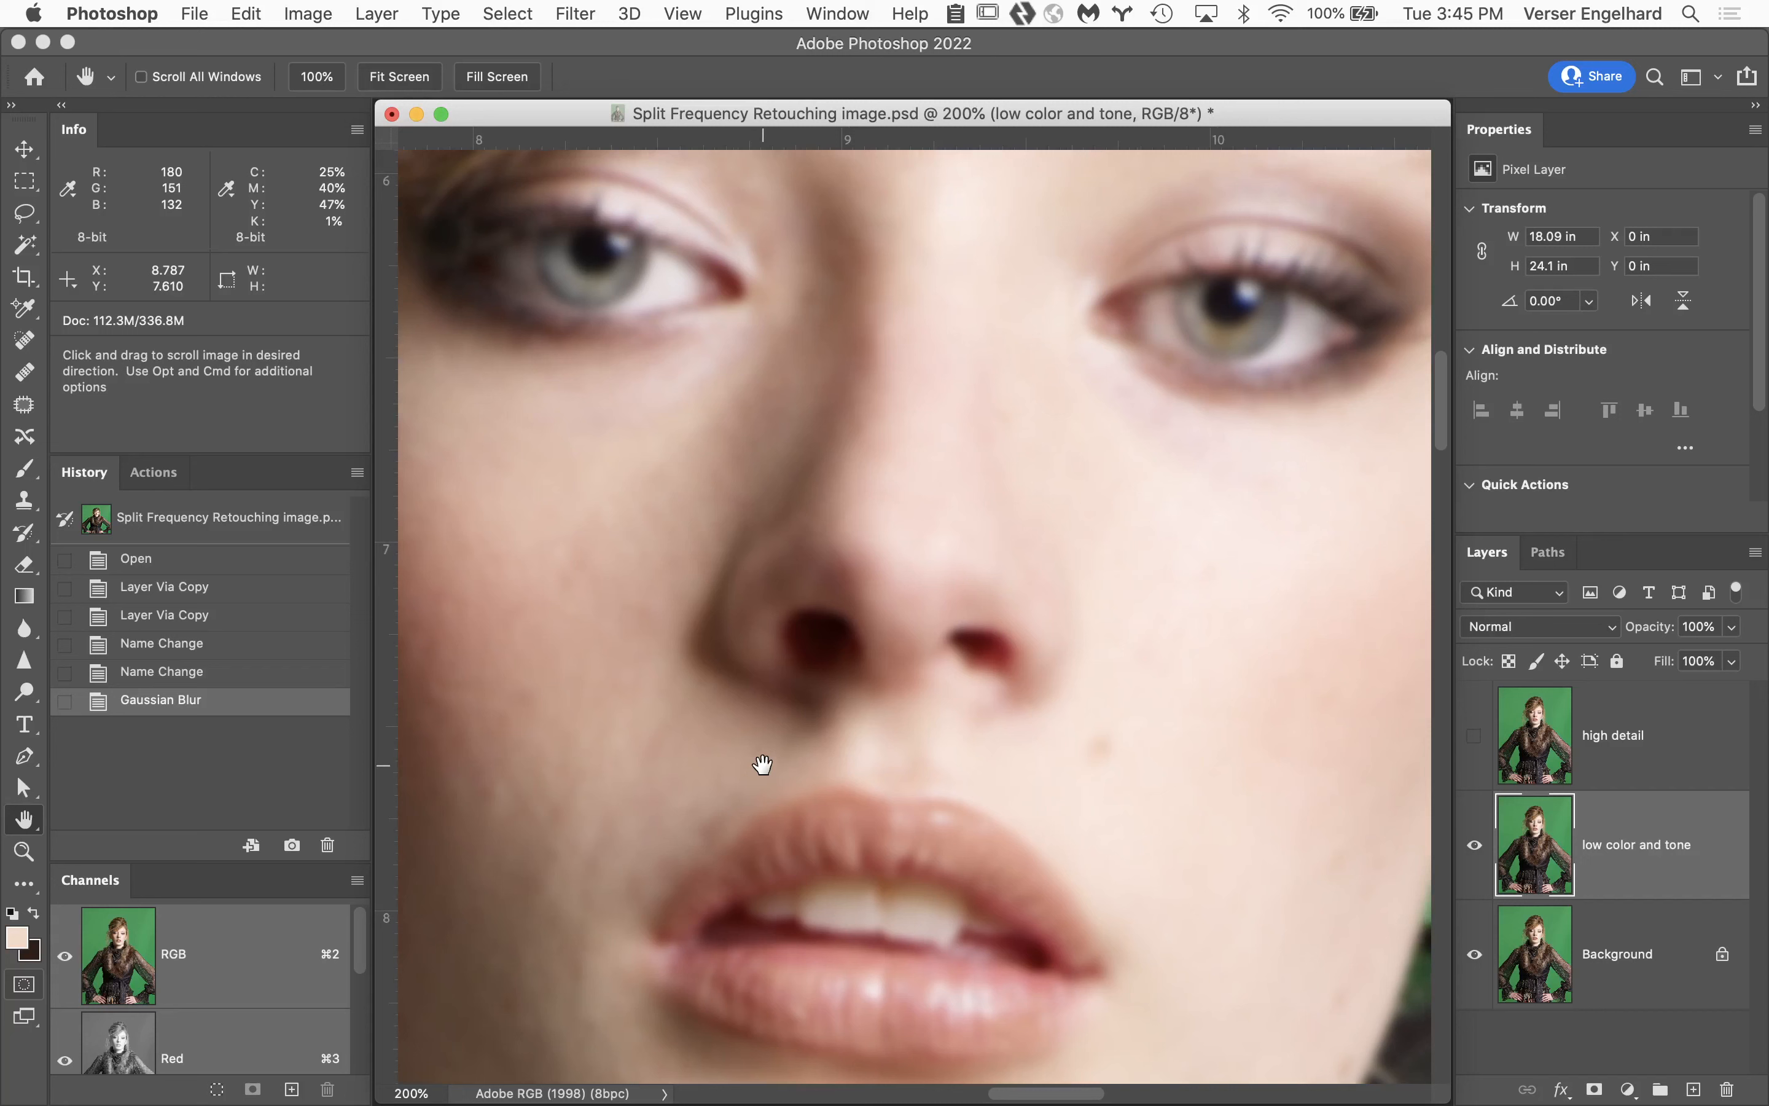
pyautogui.click(1474, 734)
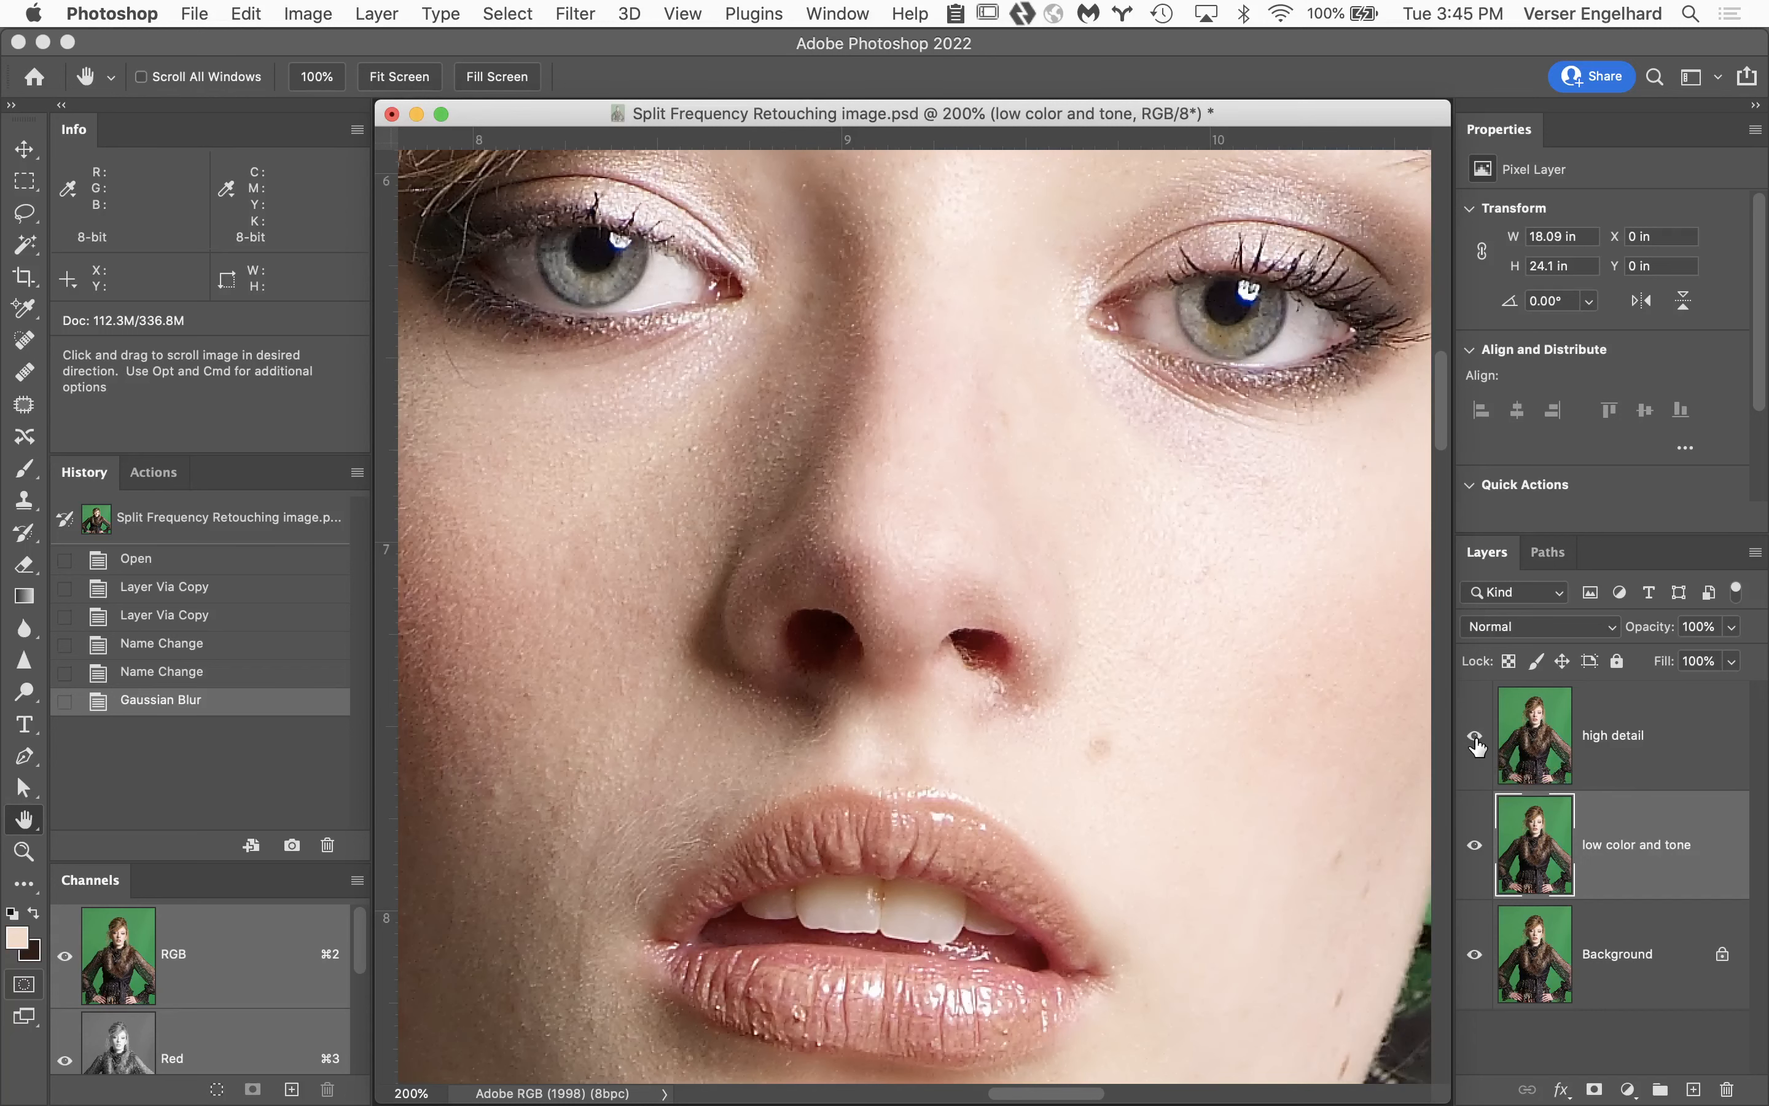
# Compare the face with the high detail layer hidden and shown to check the blurred low color and tone layer beneath.
pyautogui.click(1676, 720)
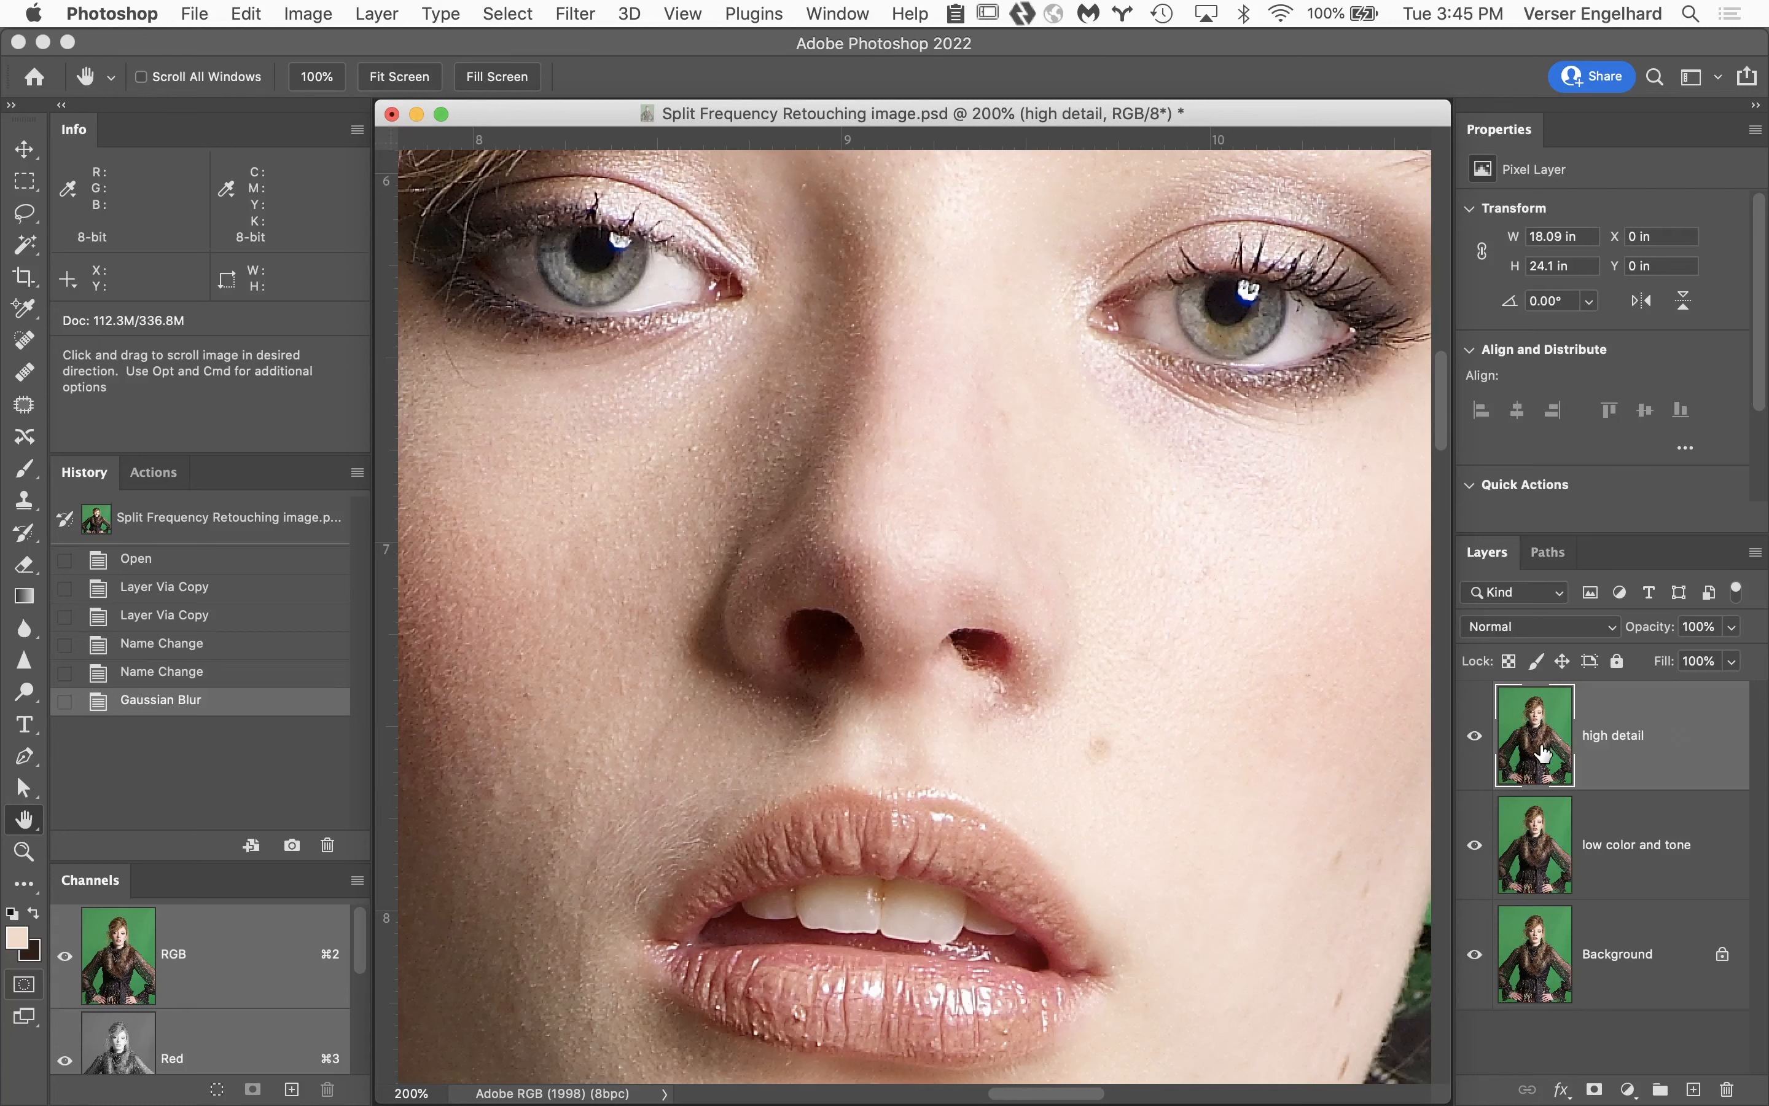
pyautogui.click(1474, 735)
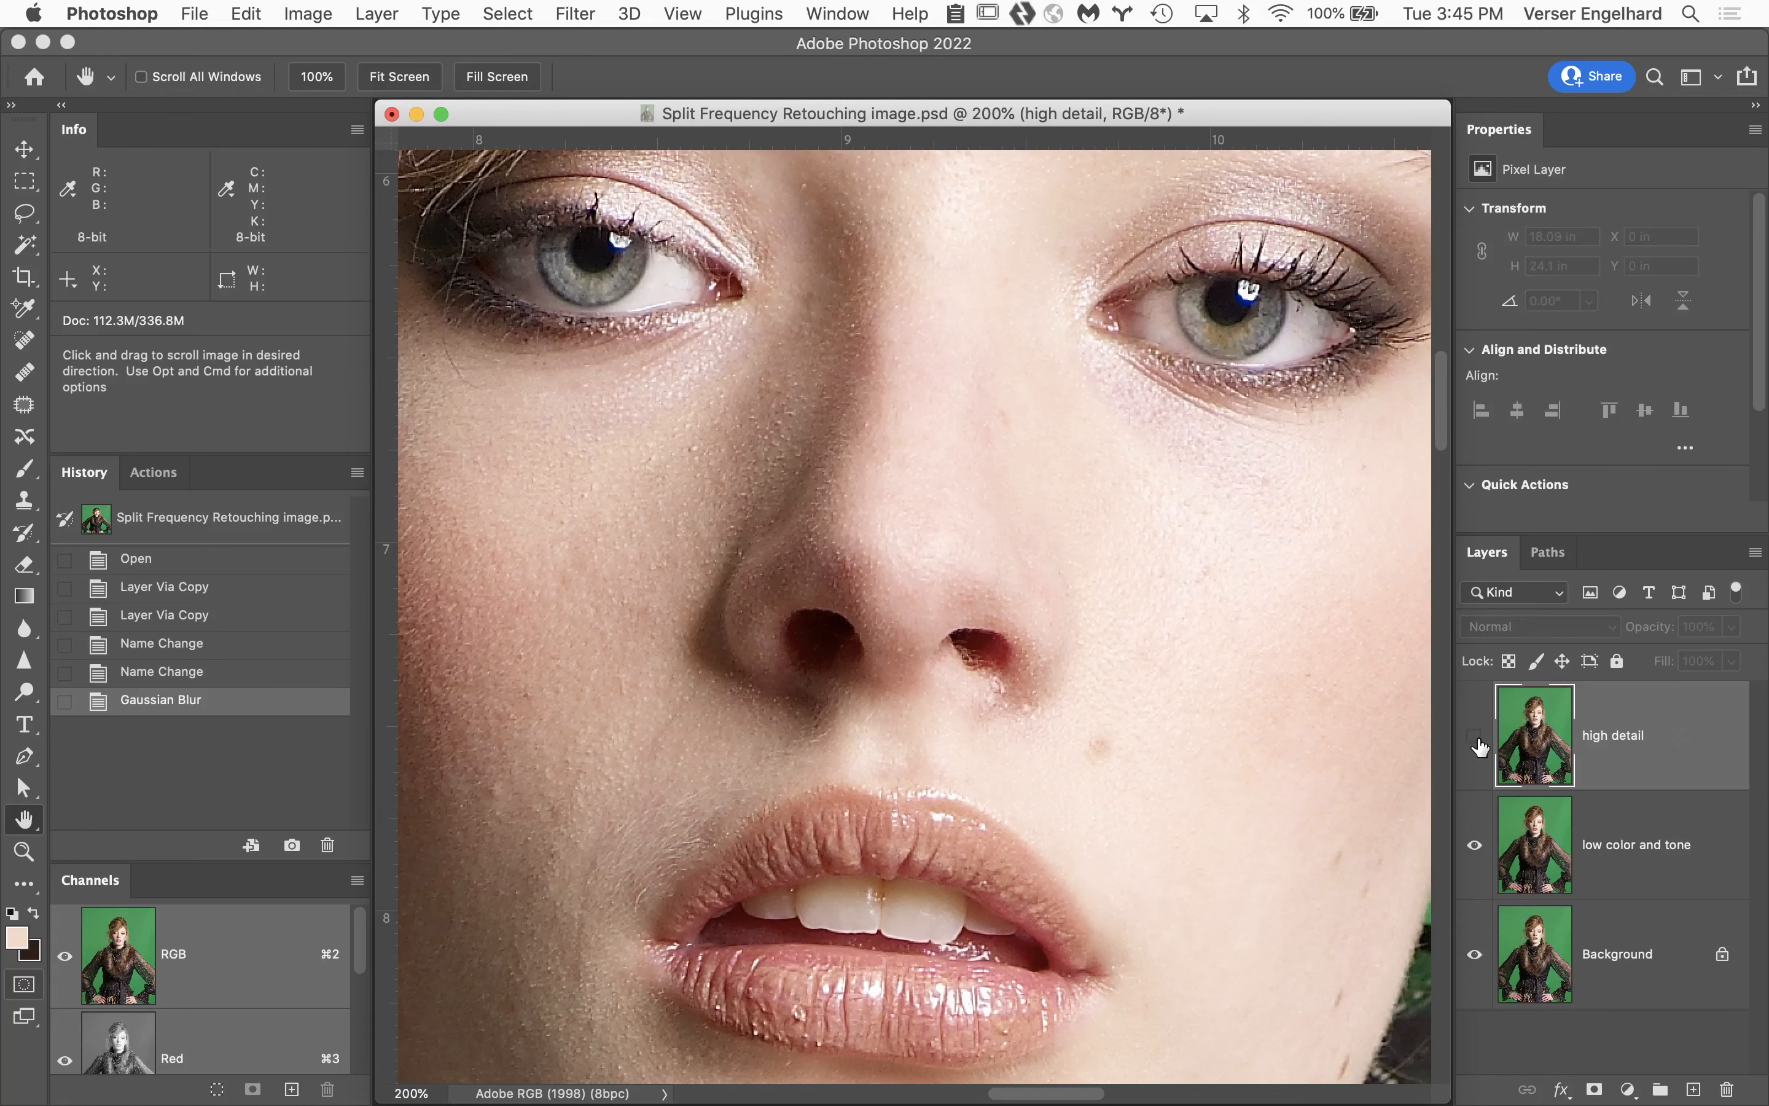
pyautogui.click(1673, 859)
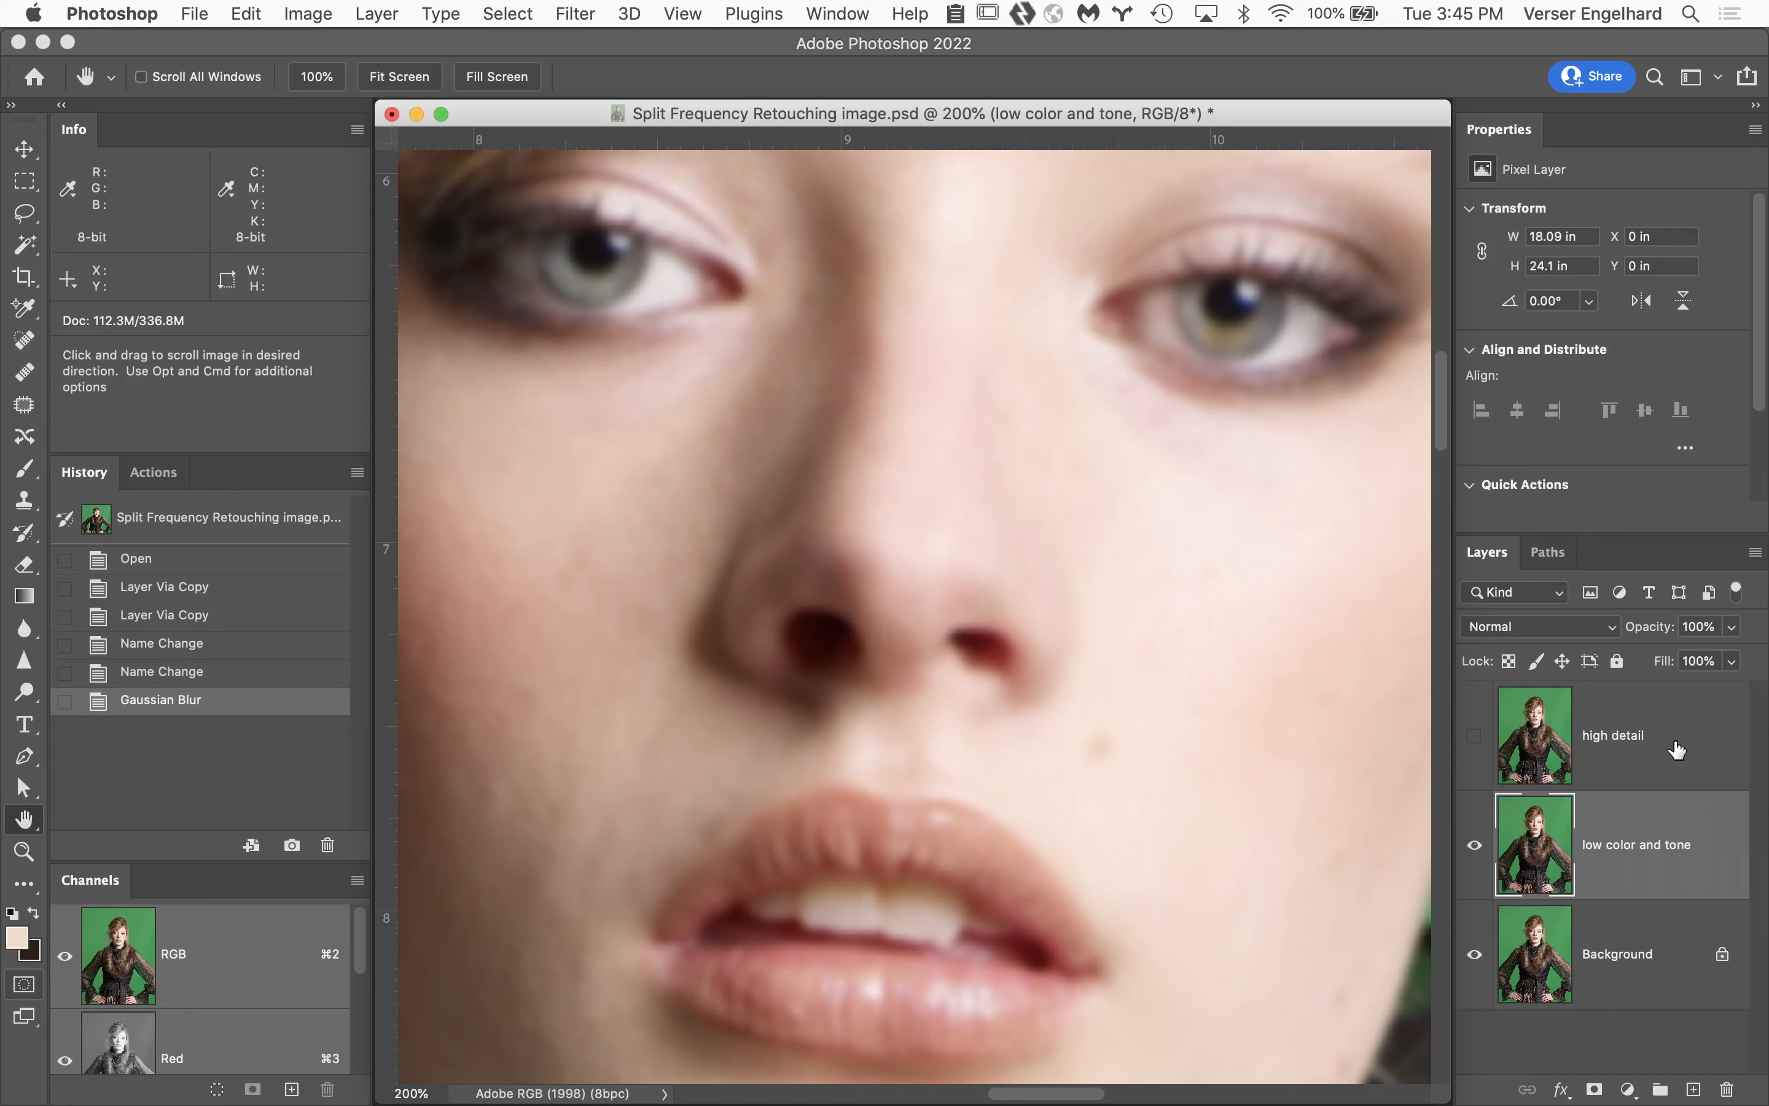
pyautogui.click(1477, 737)
# Start Apply Image on the high detail layer with low color and tone as the source layer.
pyautogui.click(1698, 724)
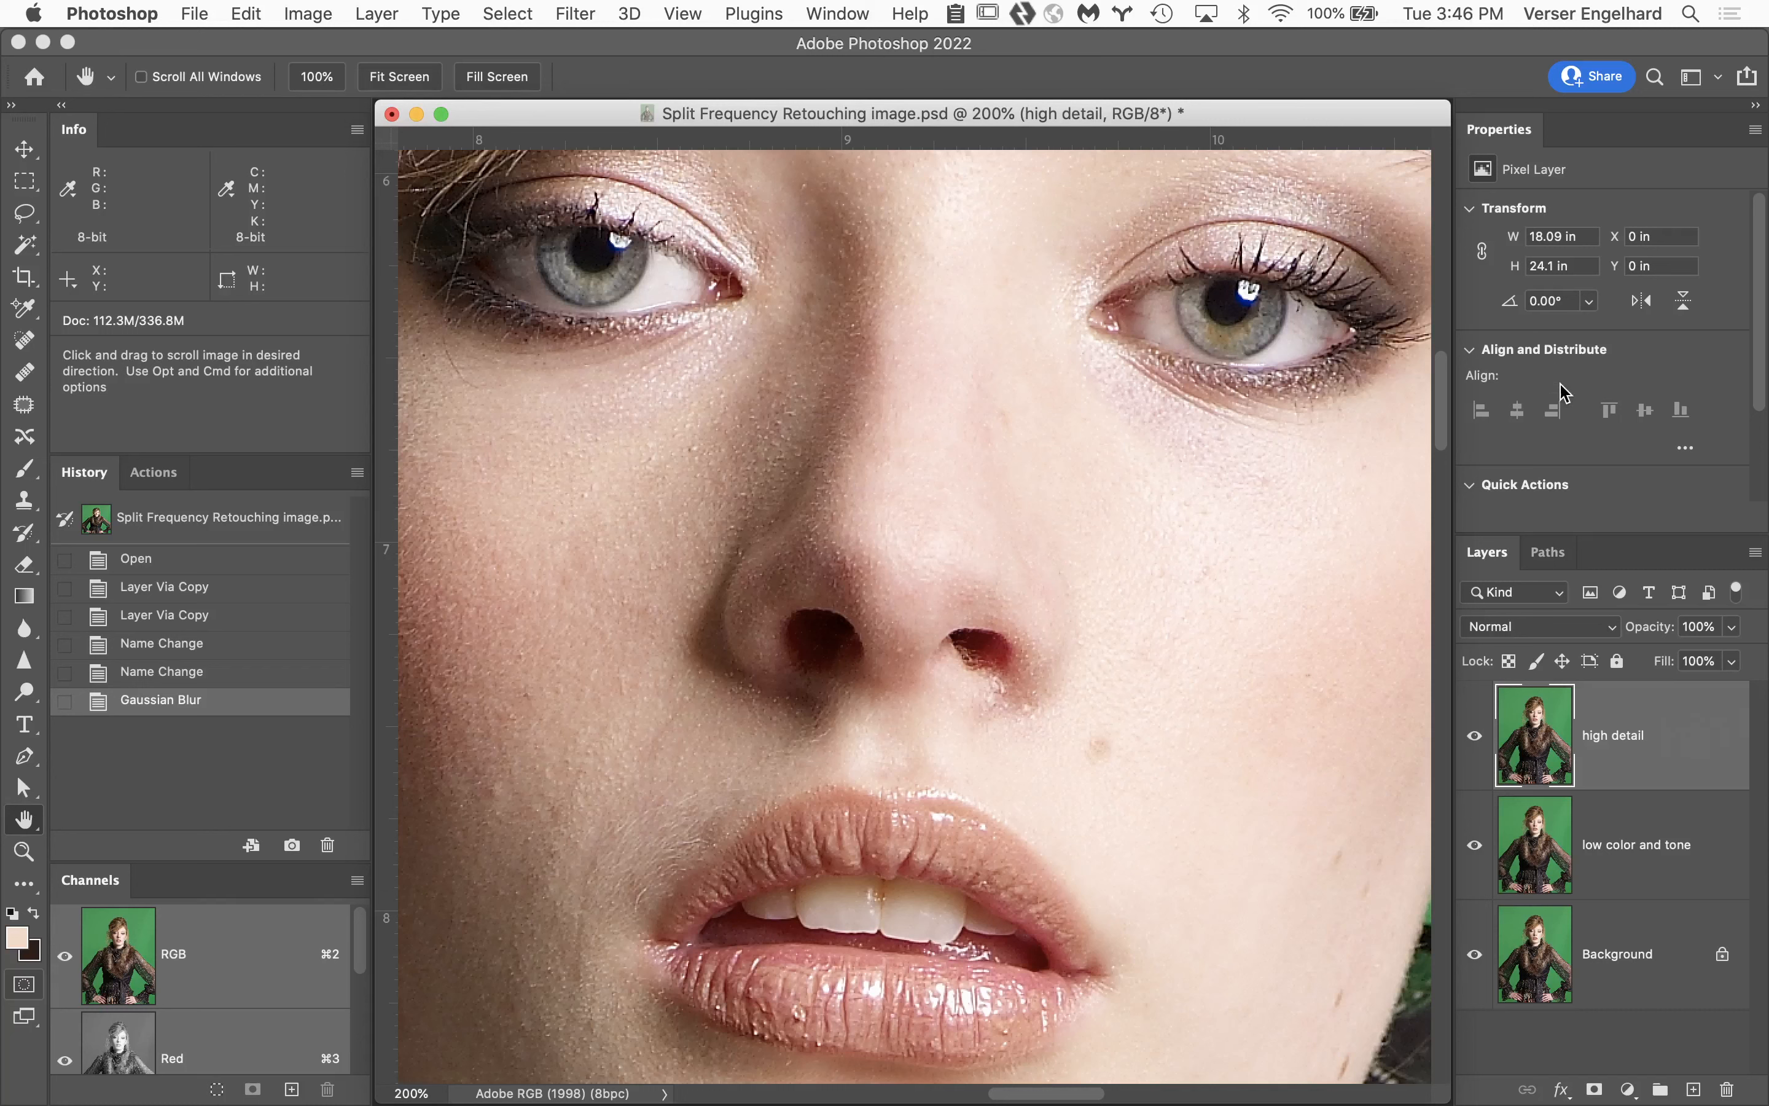
pyautogui.click(320, 12)
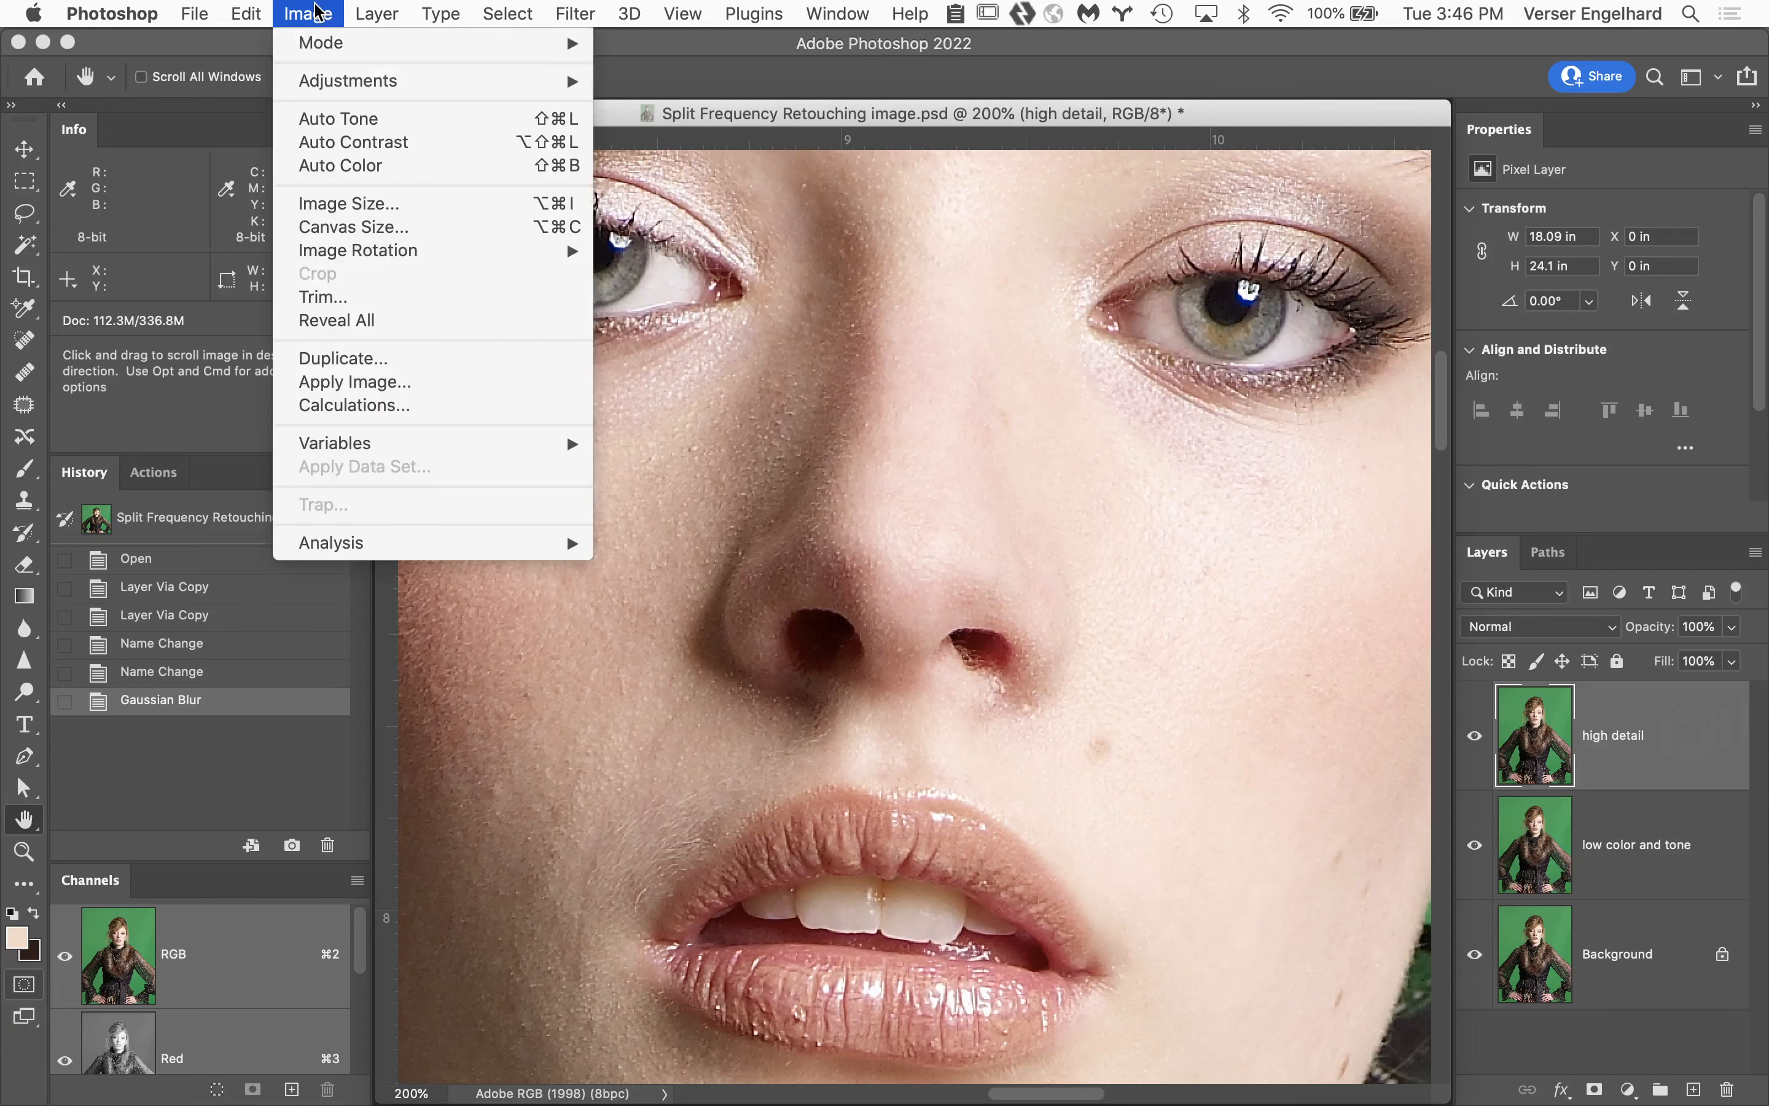
pyautogui.click(461, 384)
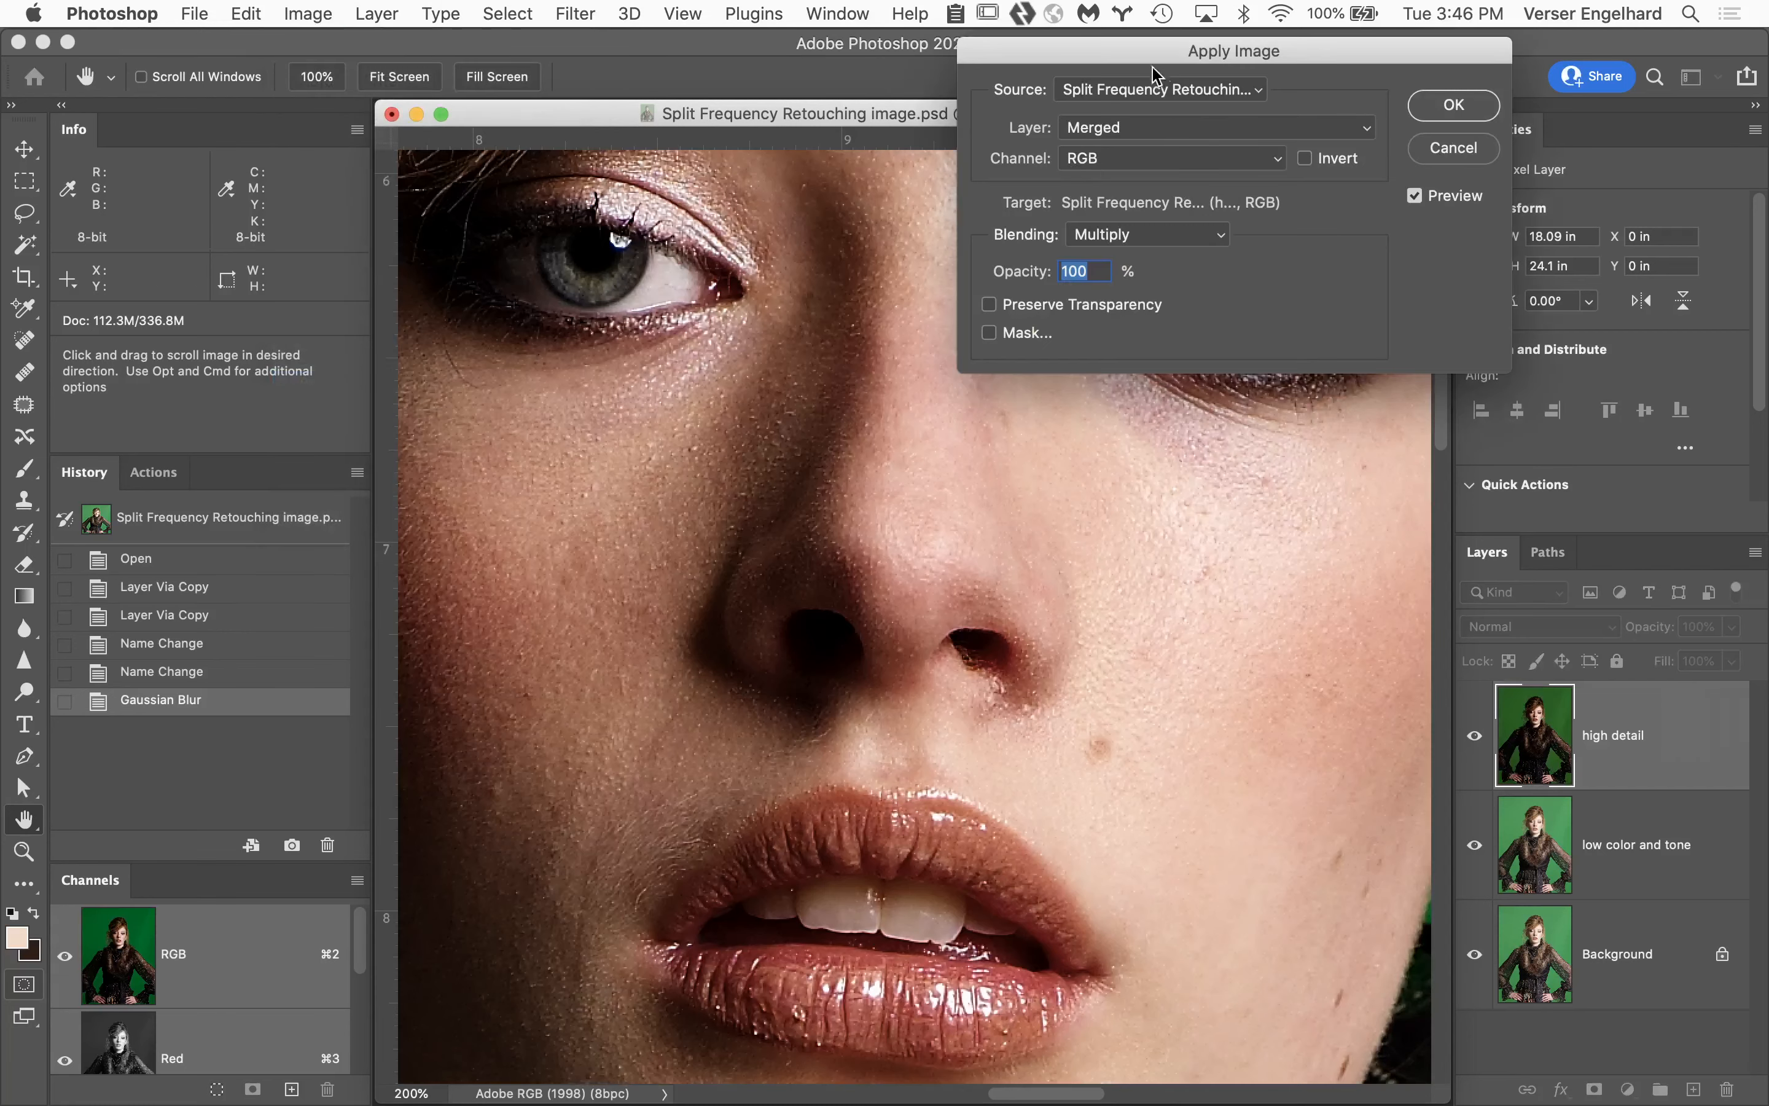
pyautogui.moveTo(1147, 43); pyautogui.dragTo(1267, 63)
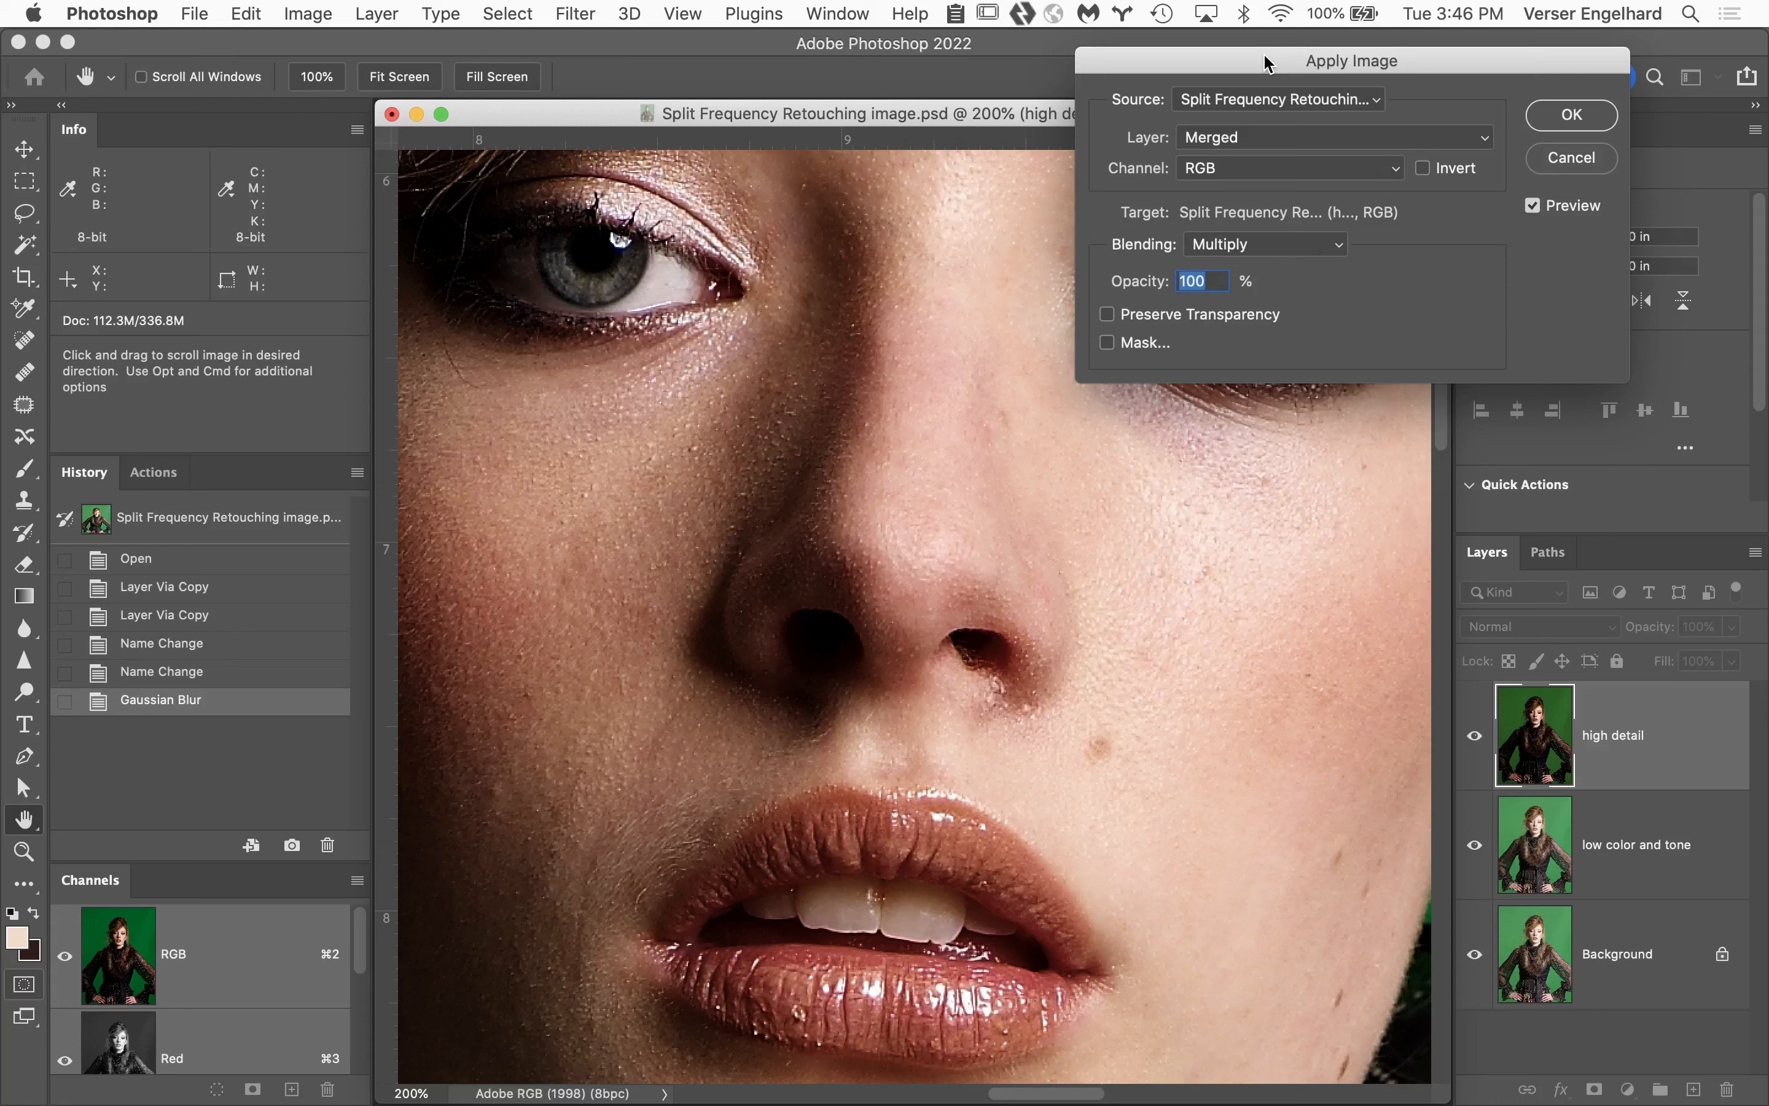
pyautogui.moveTo(1268, 64); pyautogui.dragTo(1136, 70)
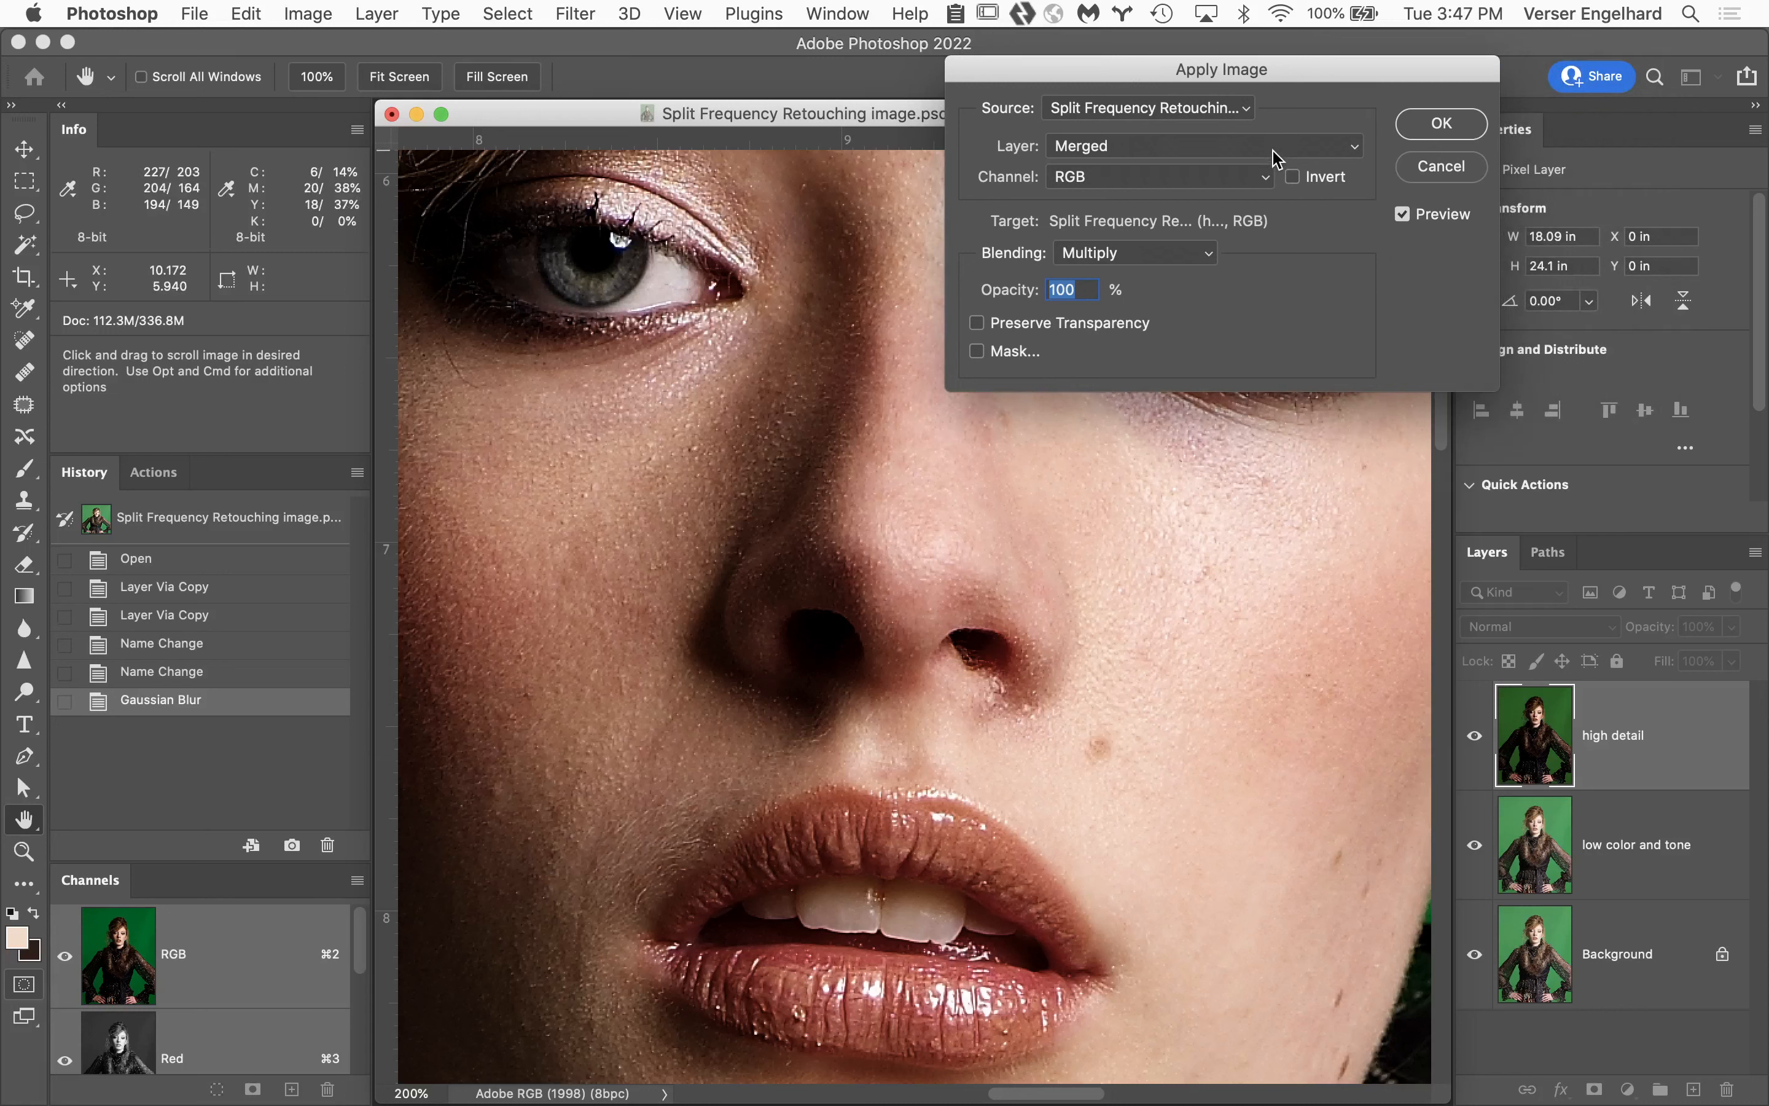
pyautogui.click(1246, 114)
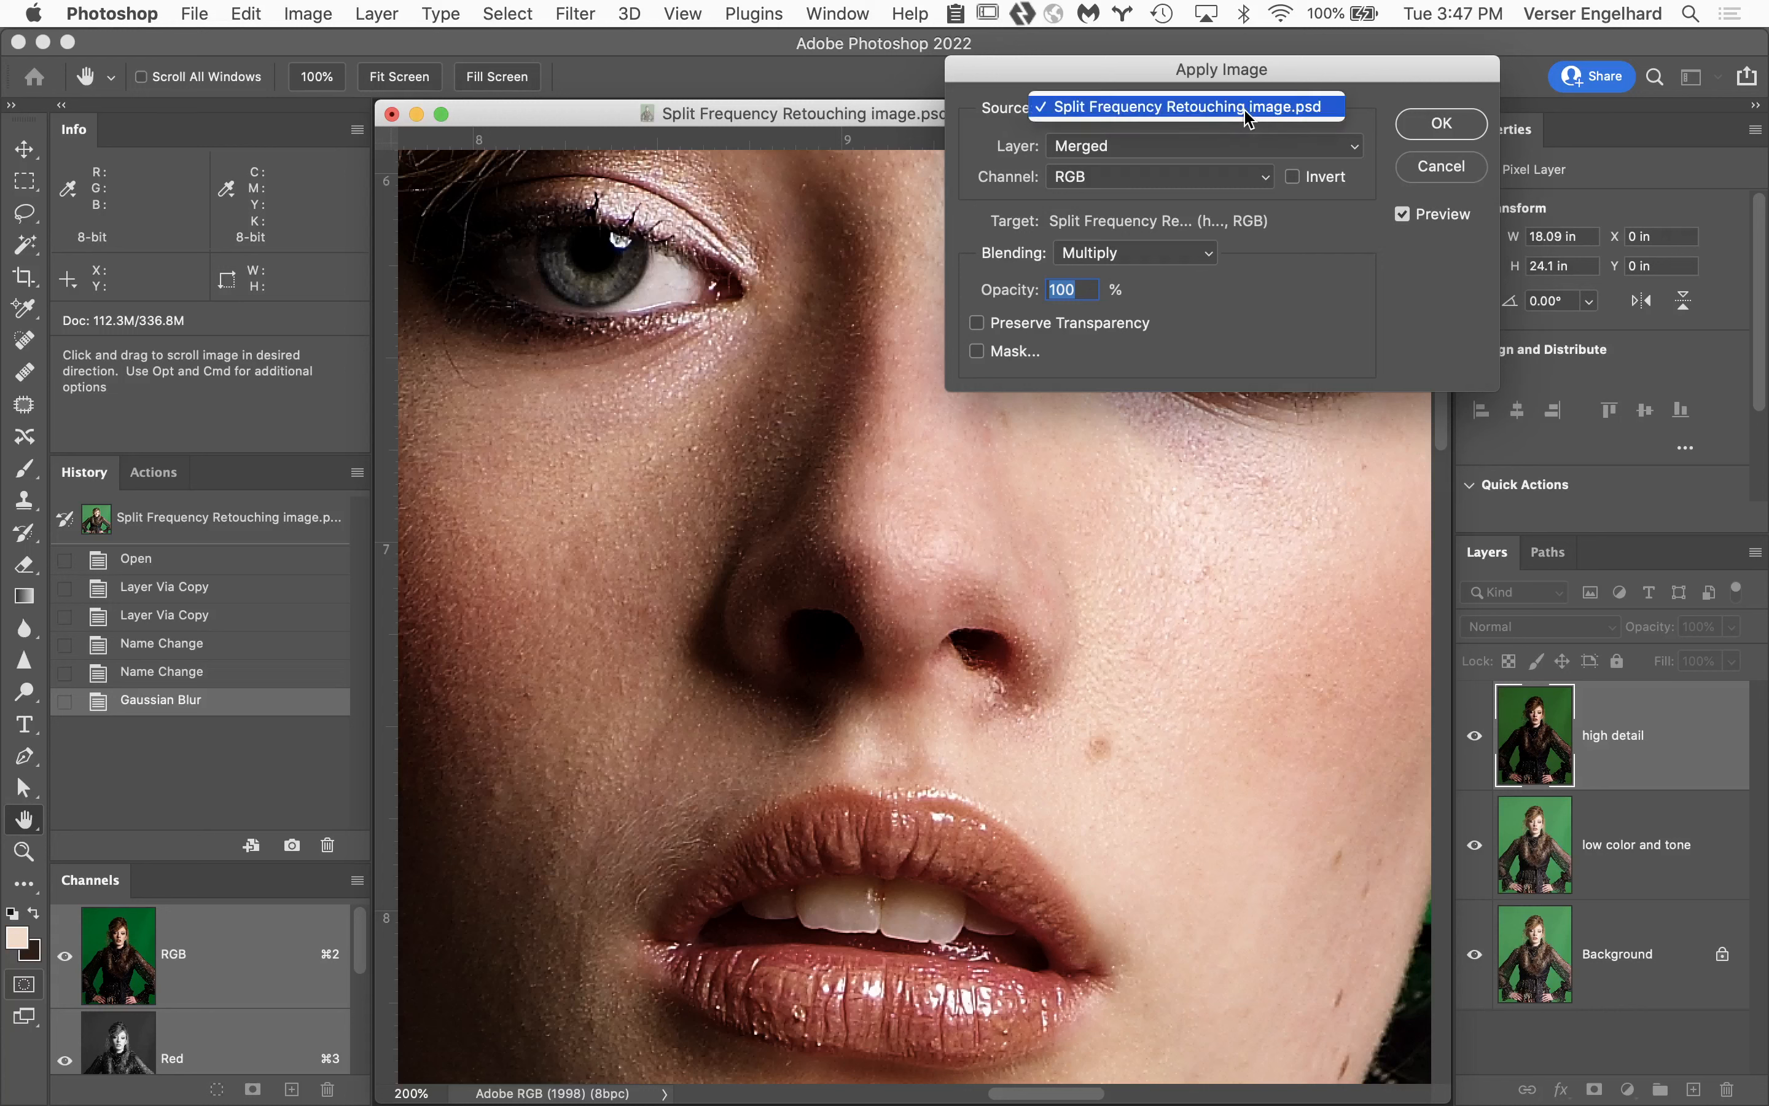
pyautogui.click(1373, 89)
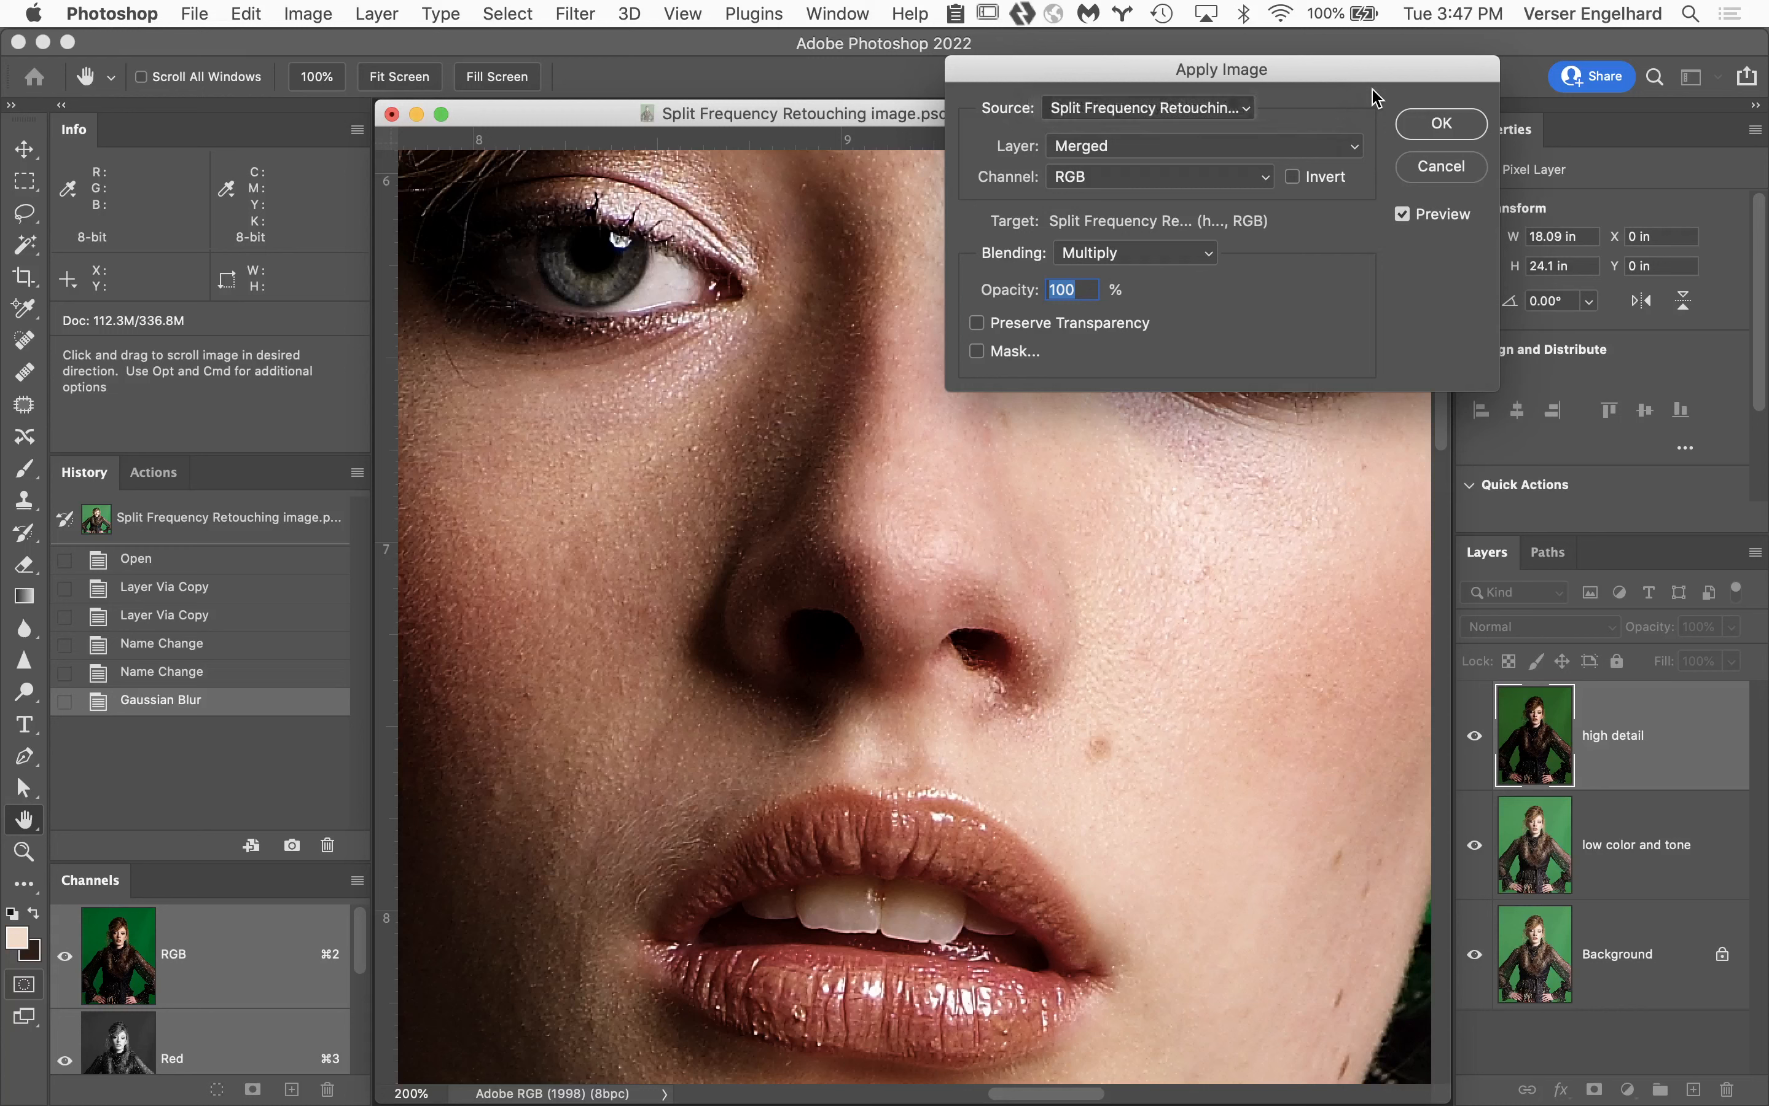
pyautogui.click(1307, 150)
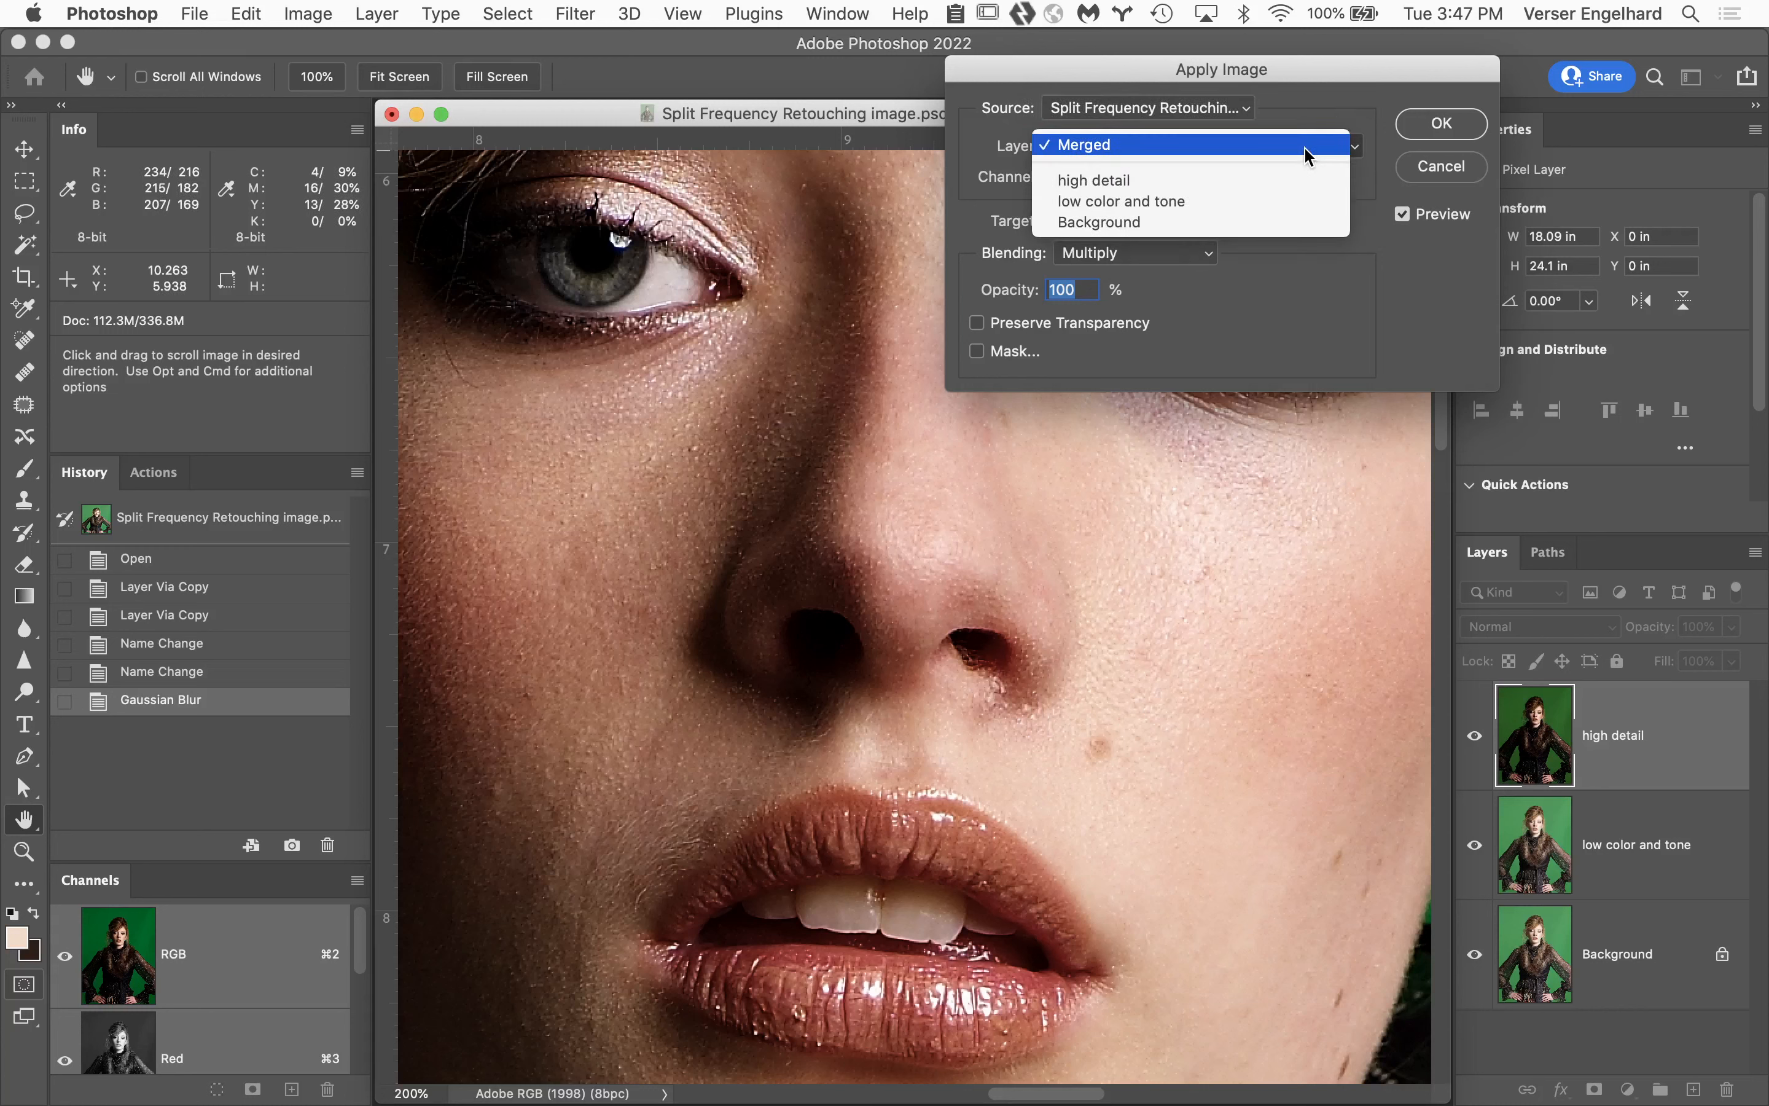
pyautogui.click(1289, 205)
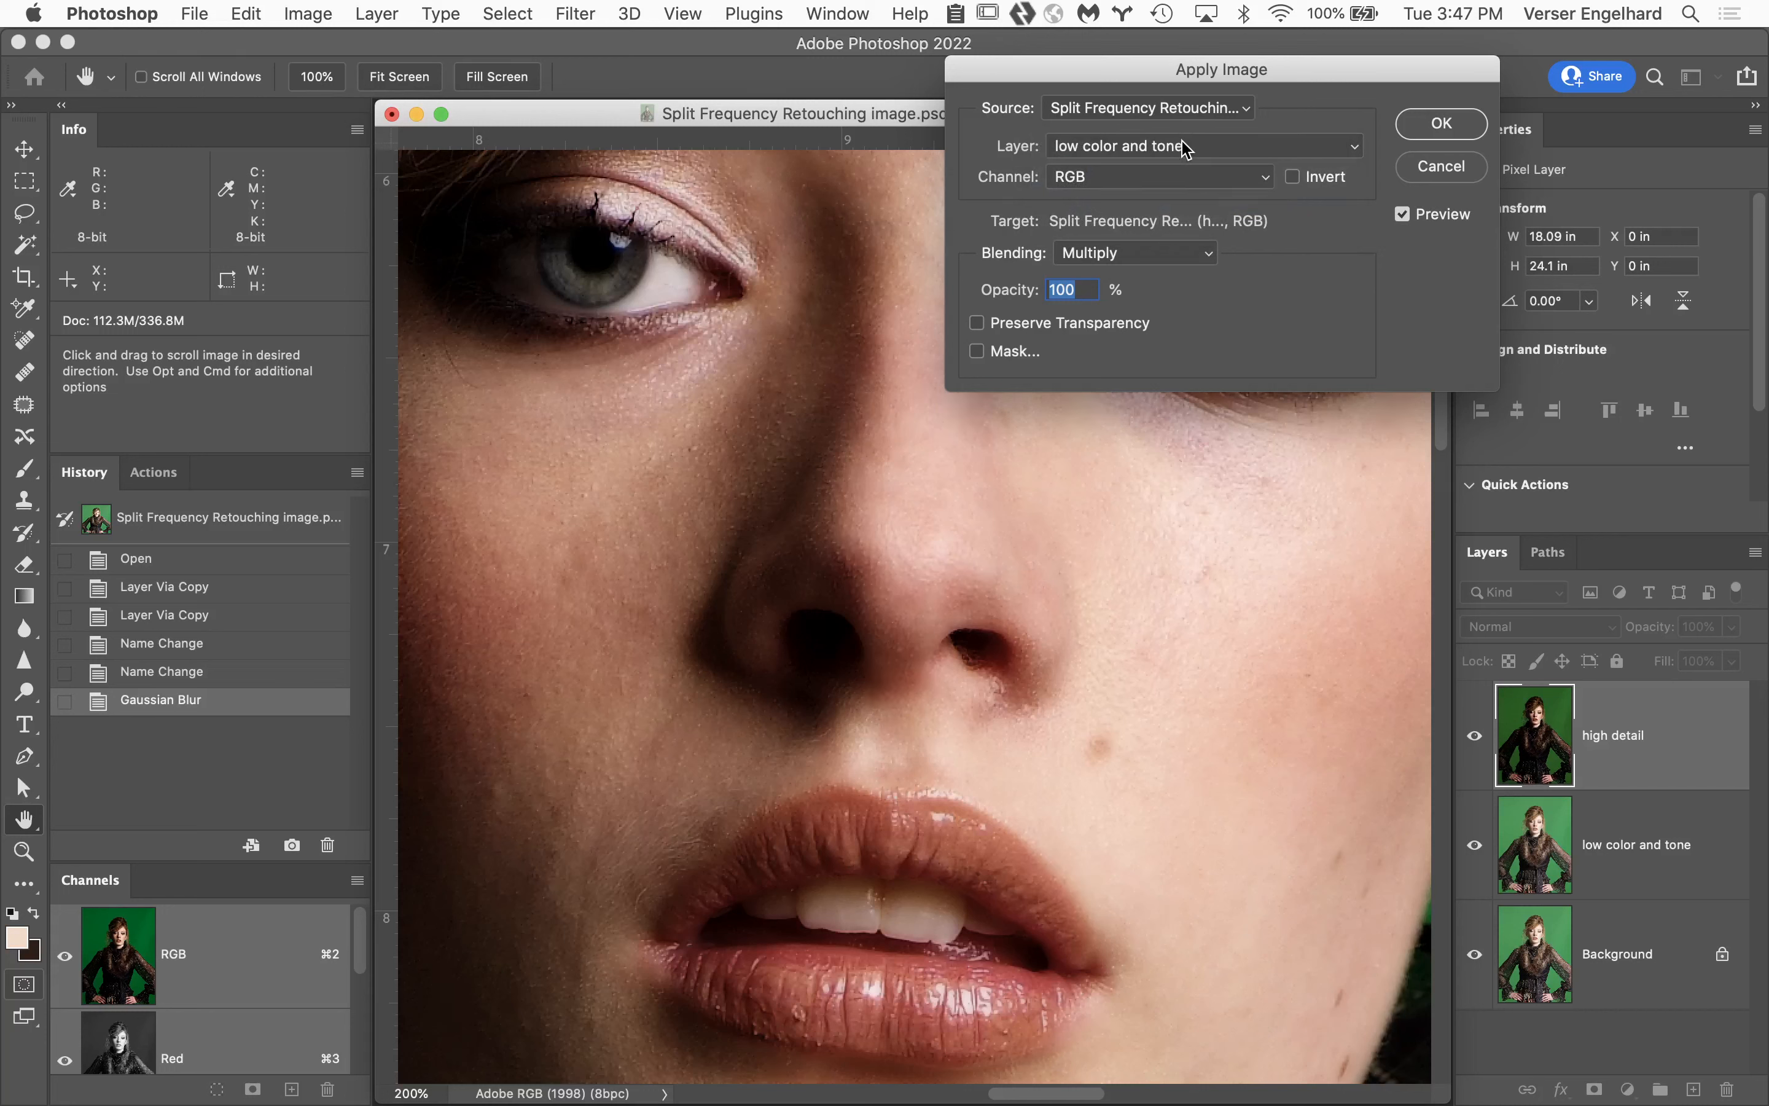
# Set the Apply Image blending to Subtract with scale 2 and offset 128, keeping the dialog clear of the face.
pyautogui.click(1186, 256)
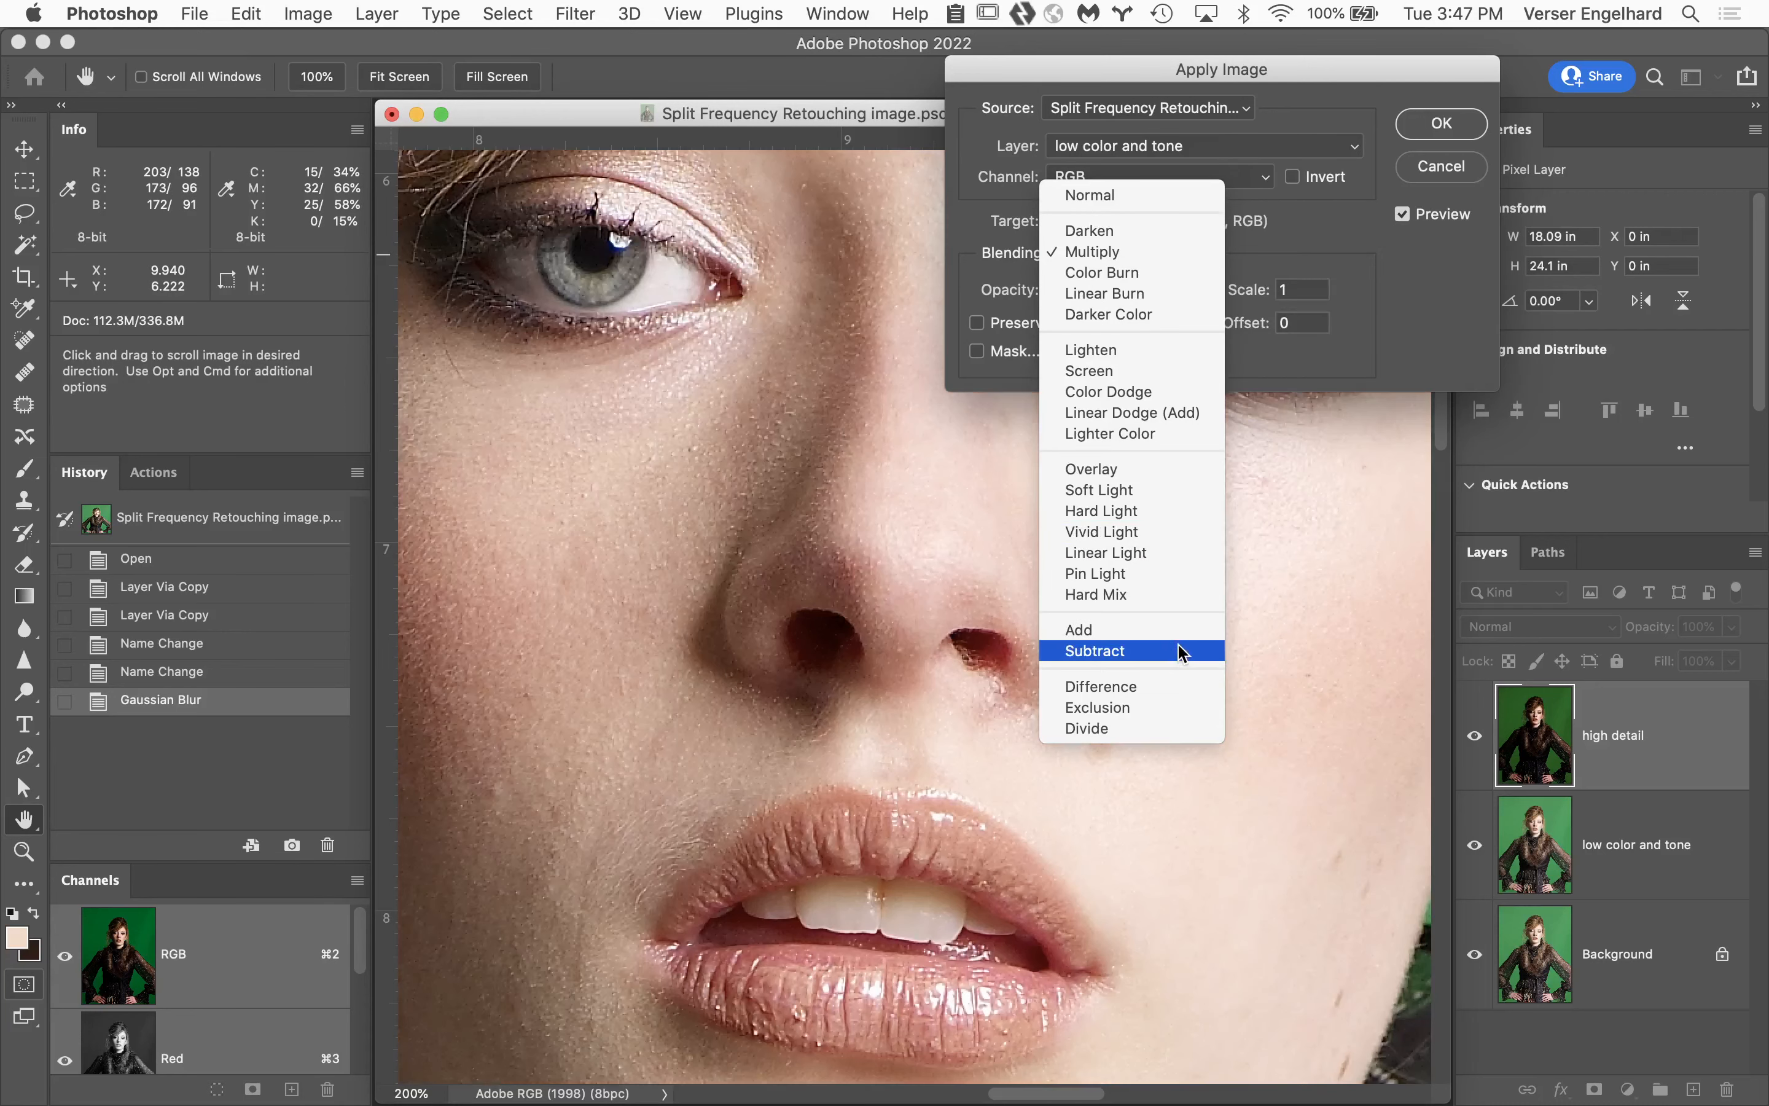
pyautogui.click(1173, 653)
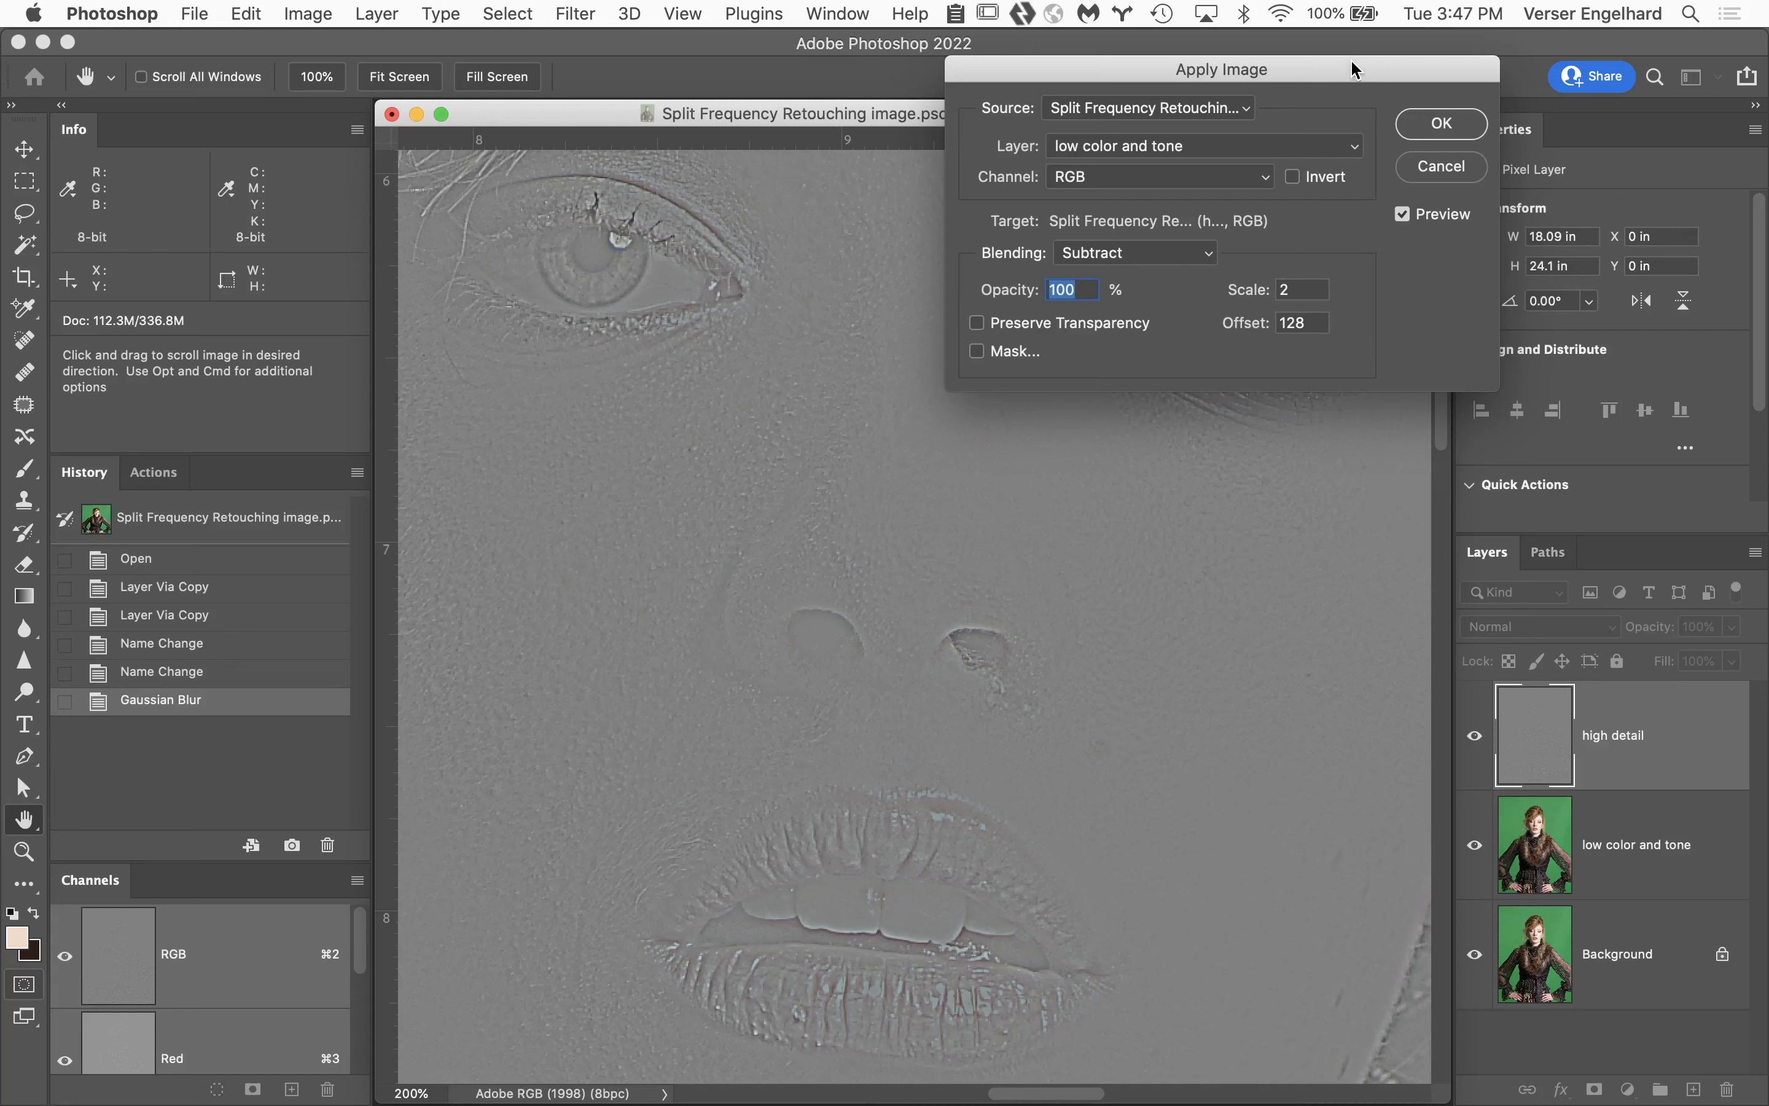
pyautogui.moveTo(1352, 61); pyautogui.dragTo(1561, 42)
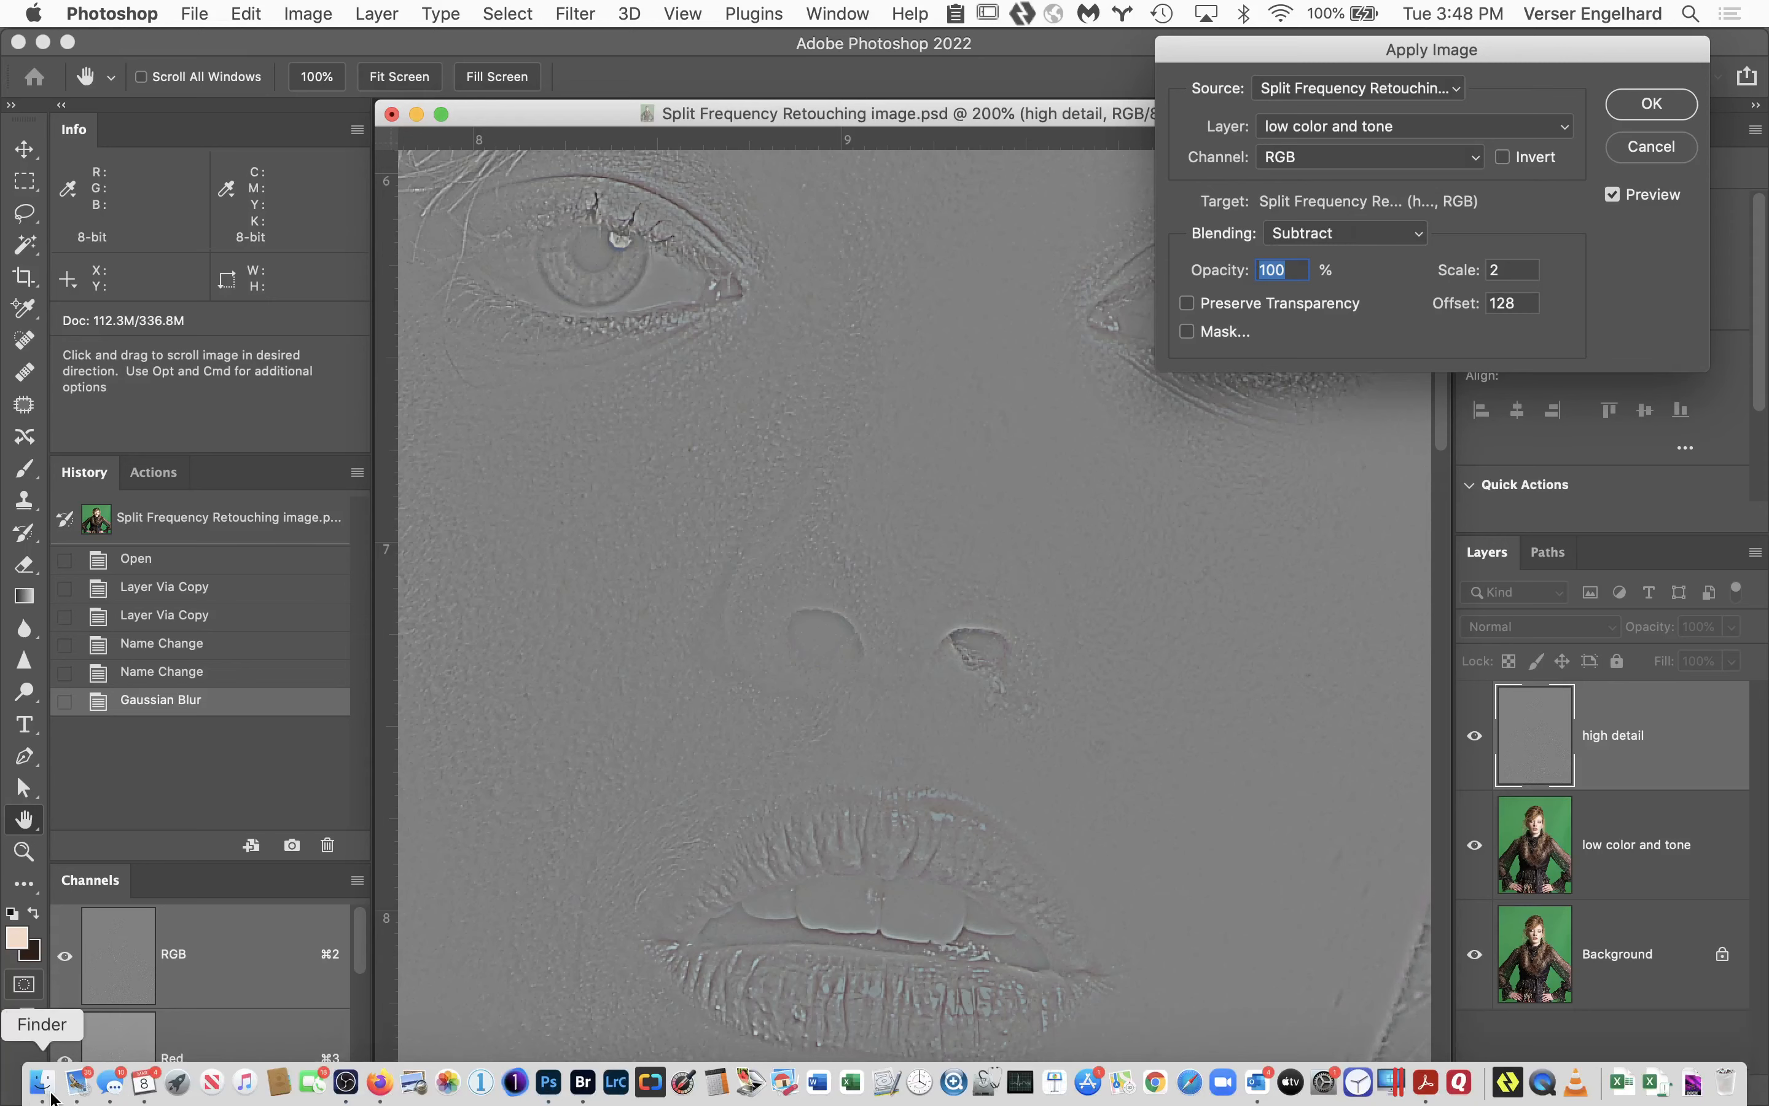
# Switch to Finder and open The Ultimate Guide To The Frequency Separation Technique.pdf.
pyautogui.click(44, 1081)
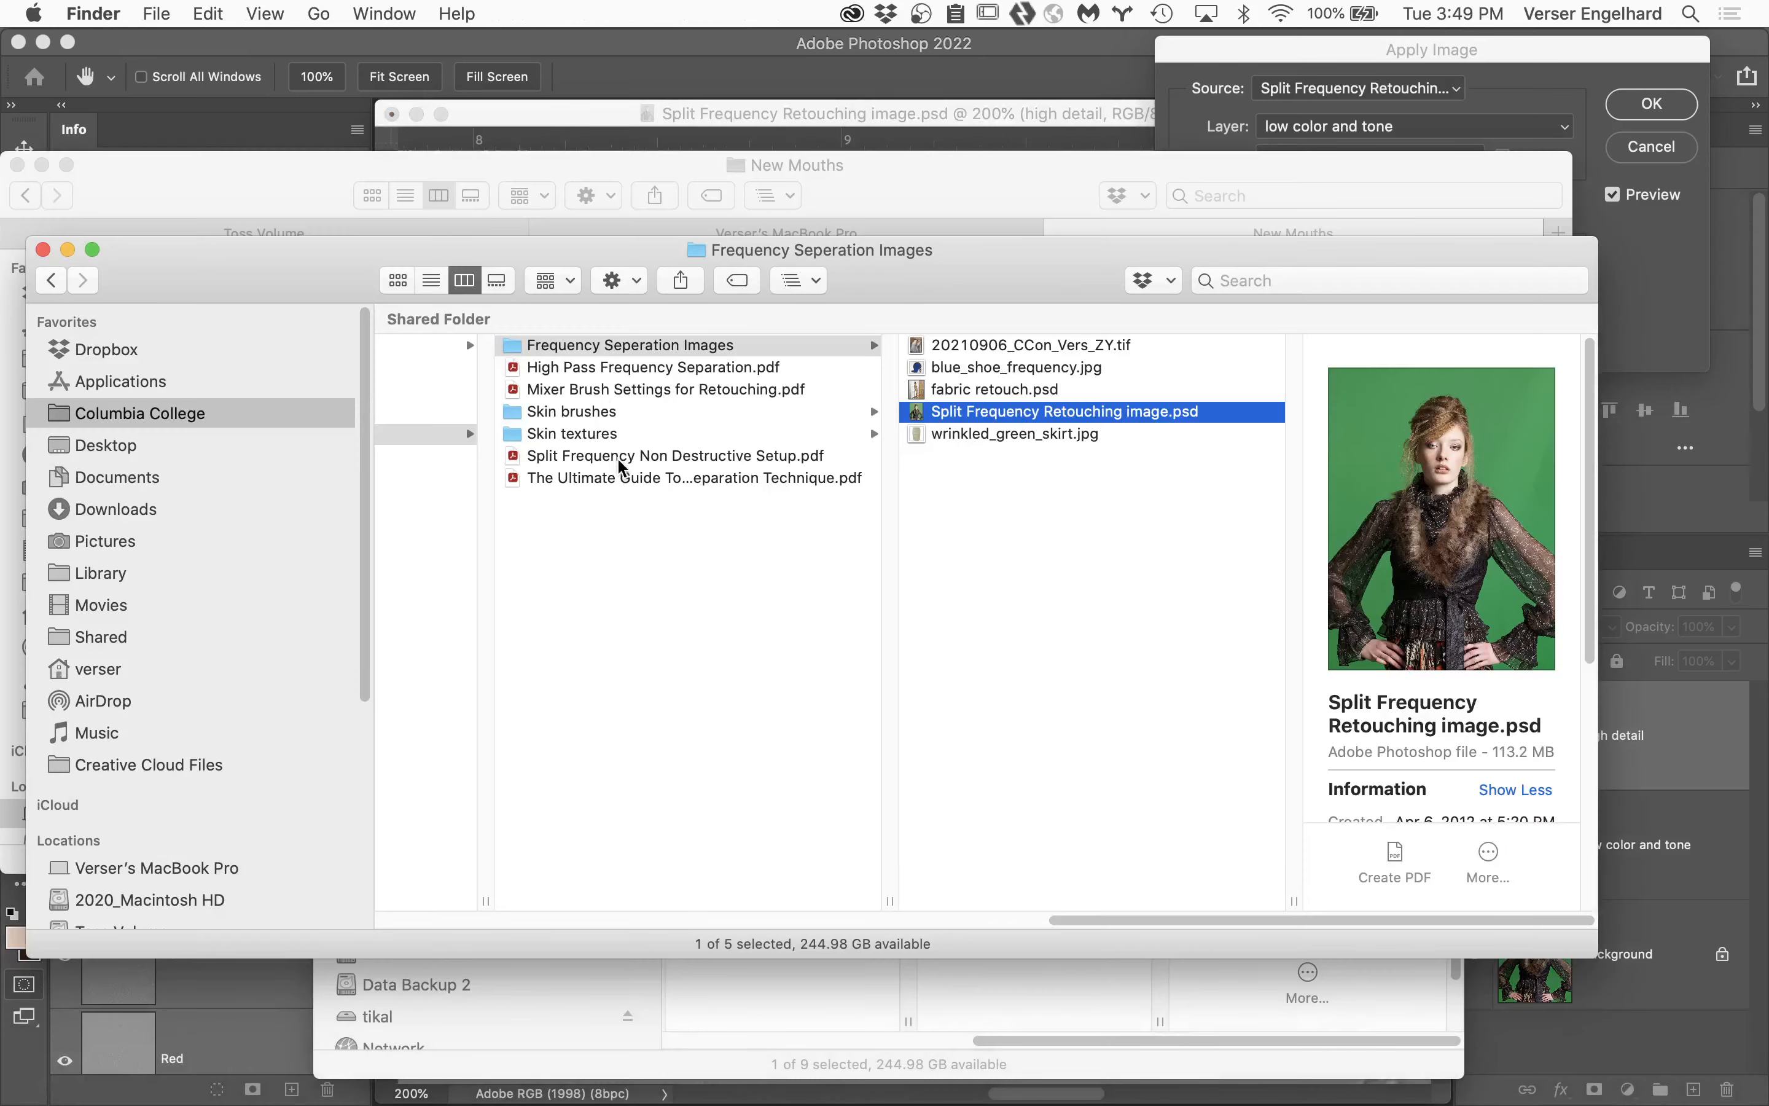
pyautogui.click(635, 479)
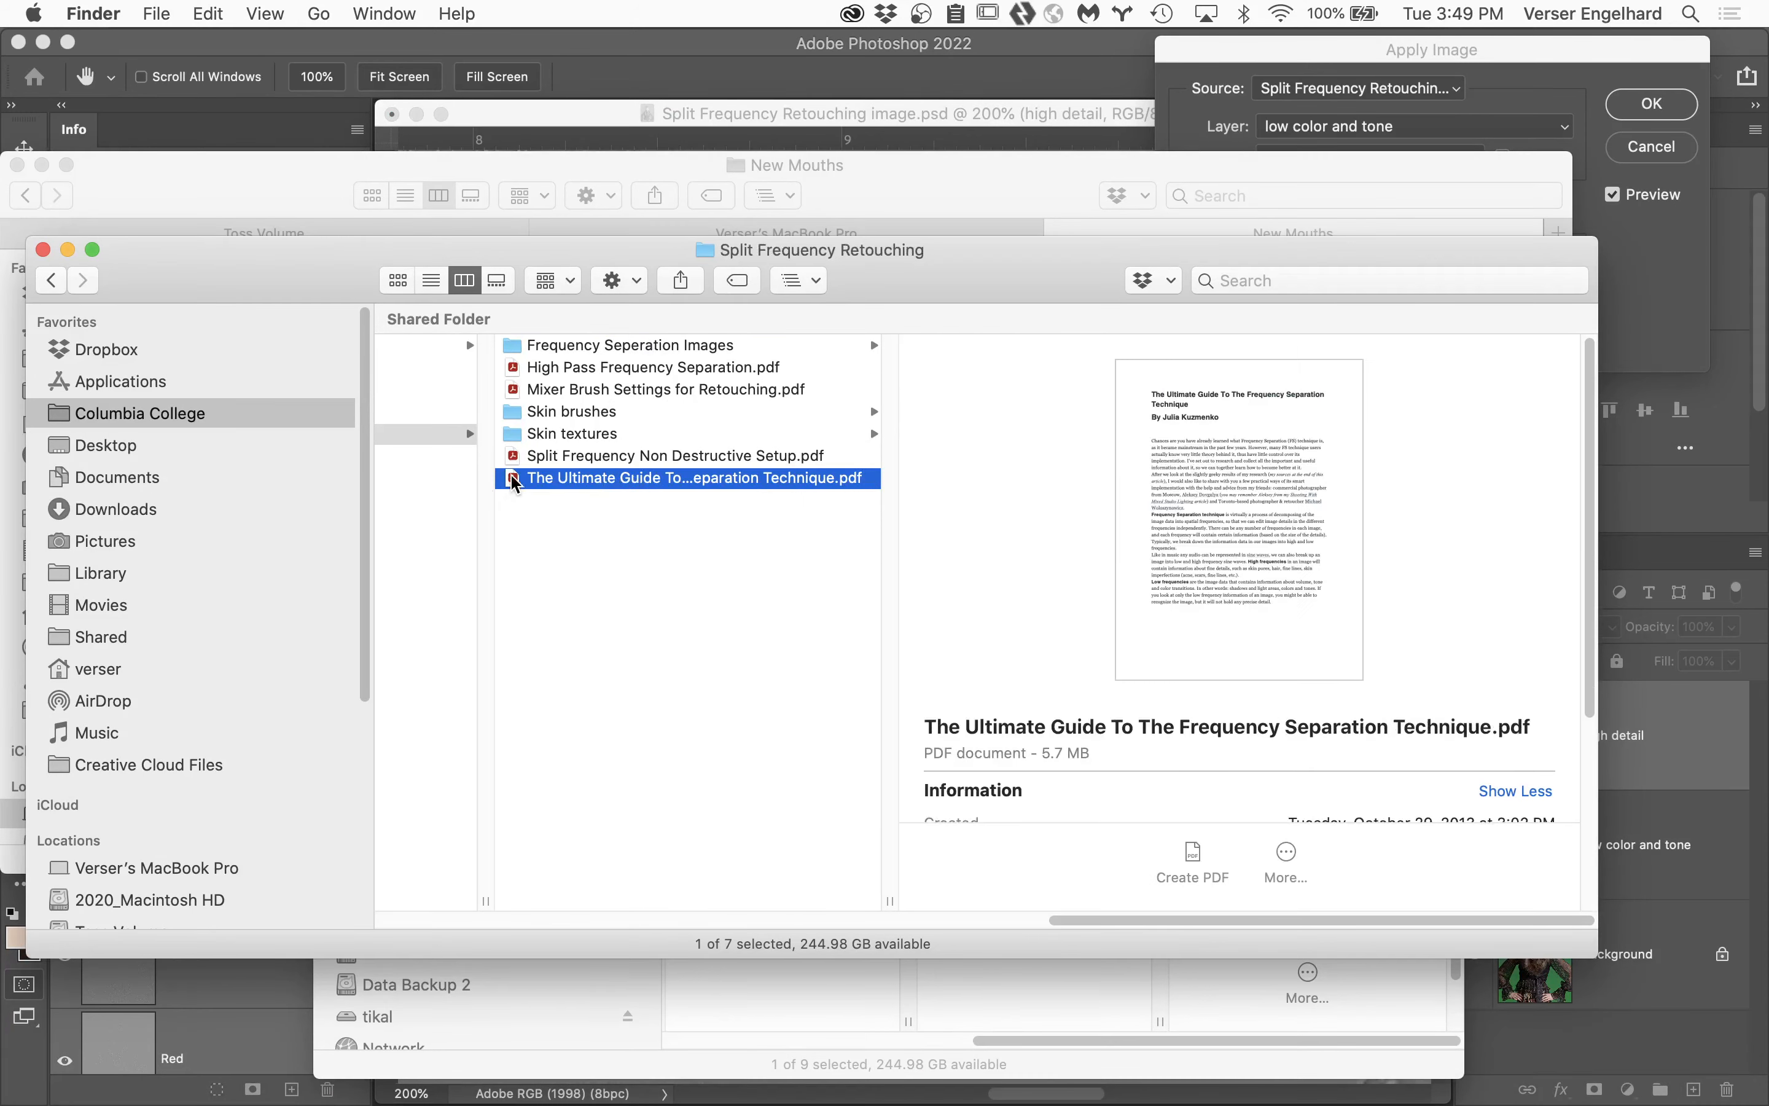
pyautogui.doubleClick(511, 476)
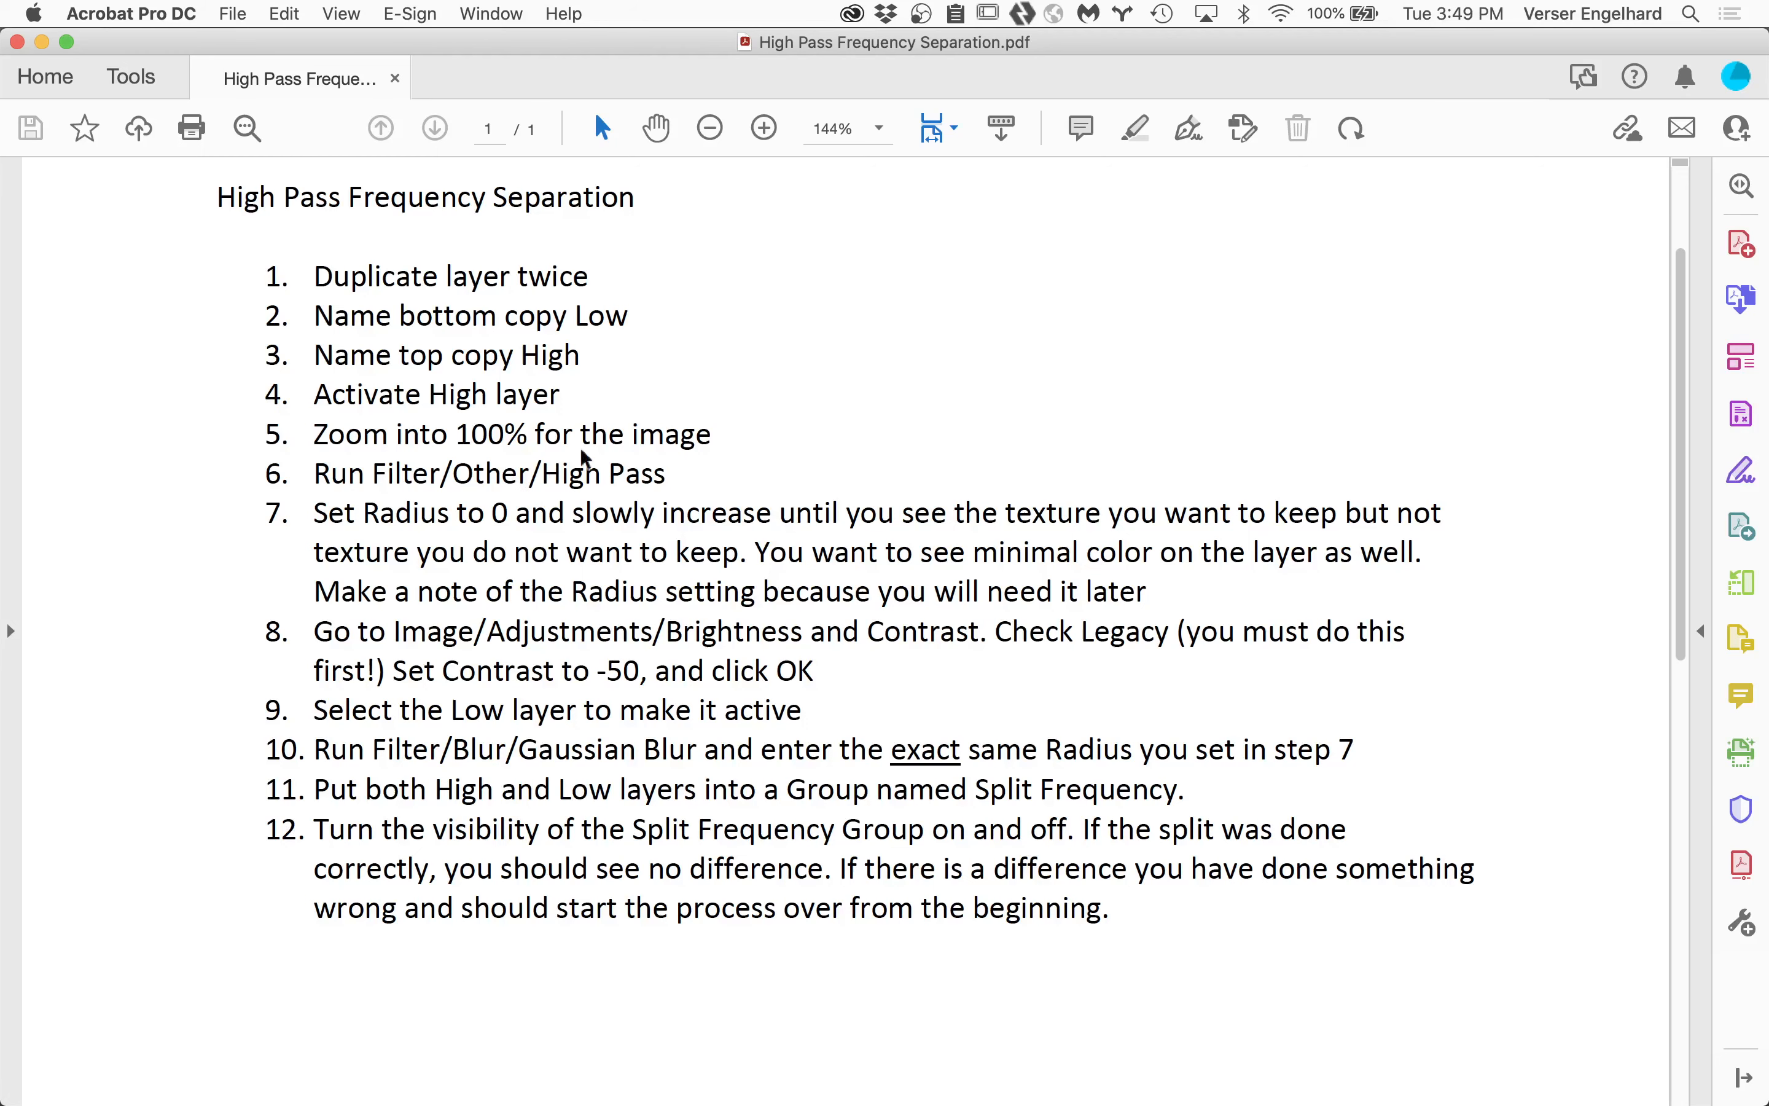
# Read through the guide to the Apply Image setup and examine its settings for 8-bit and 16-bit color depth.
pyautogui.scroll(-15, 956, 824)
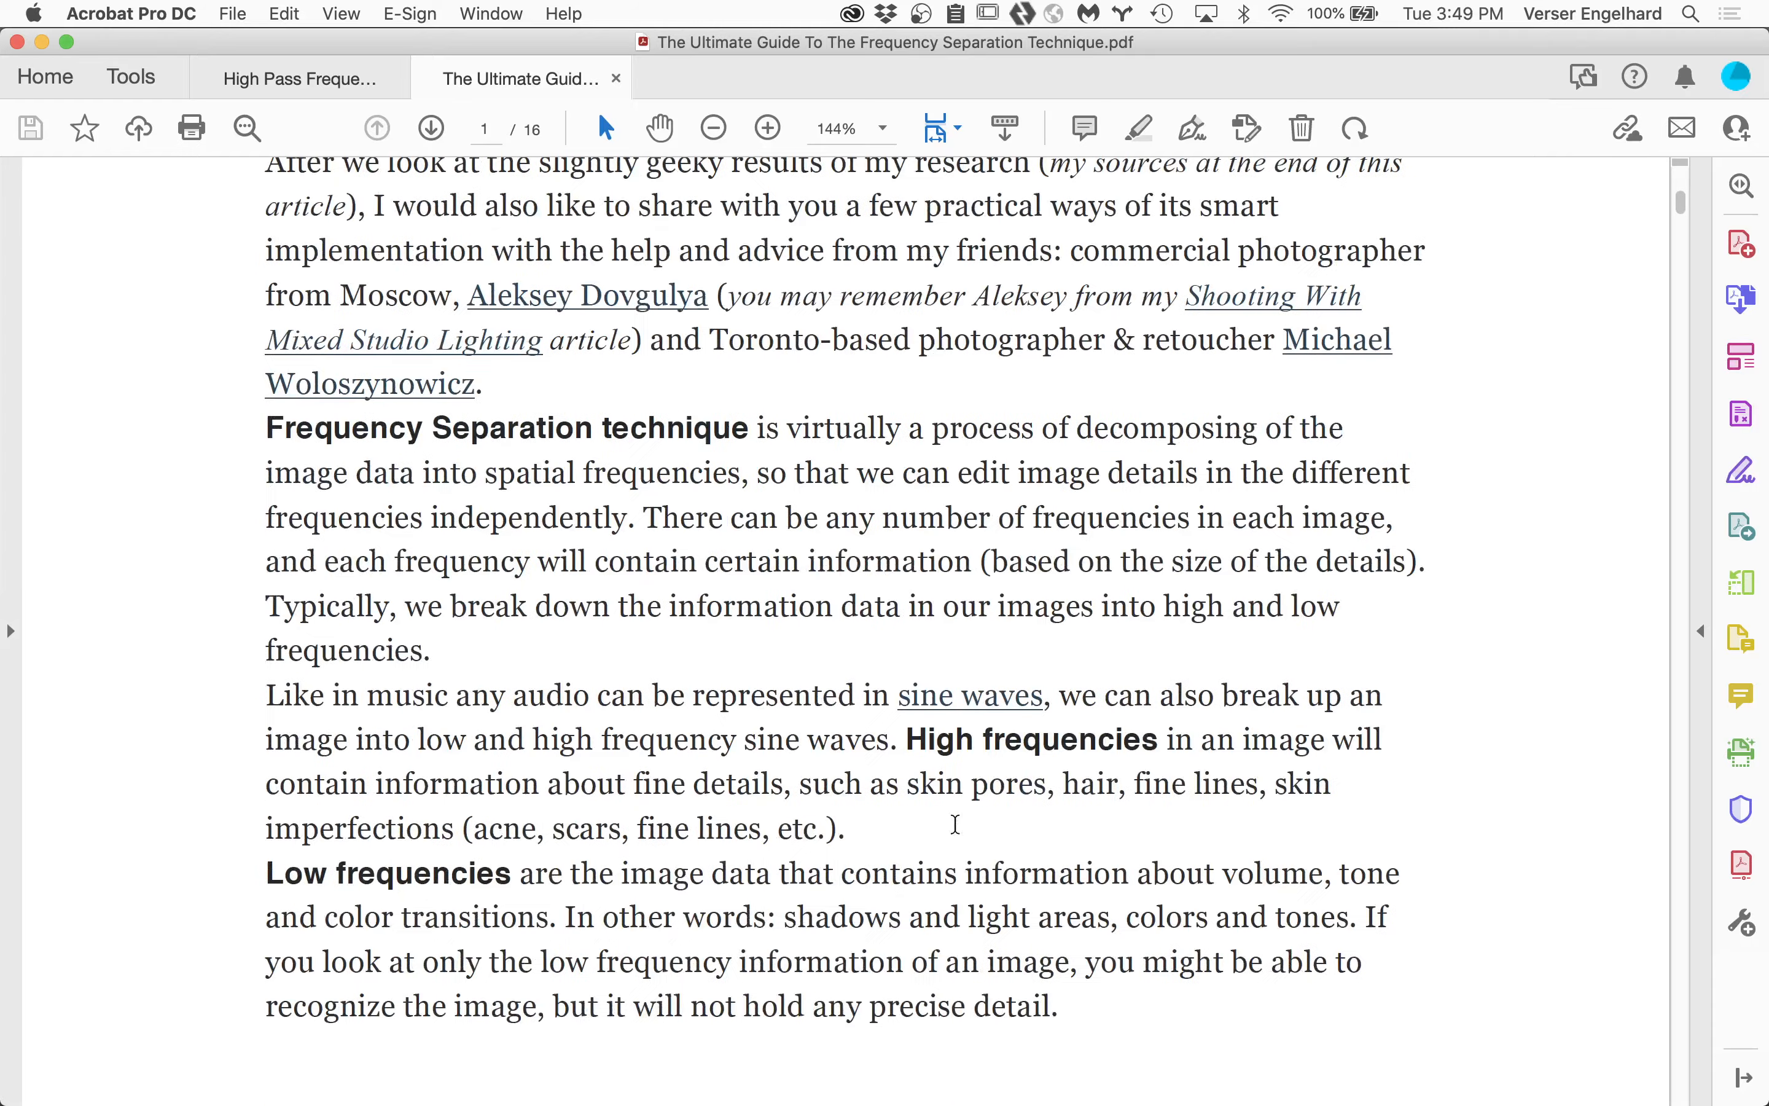
pyautogui.scroll(-15, 957, 834)
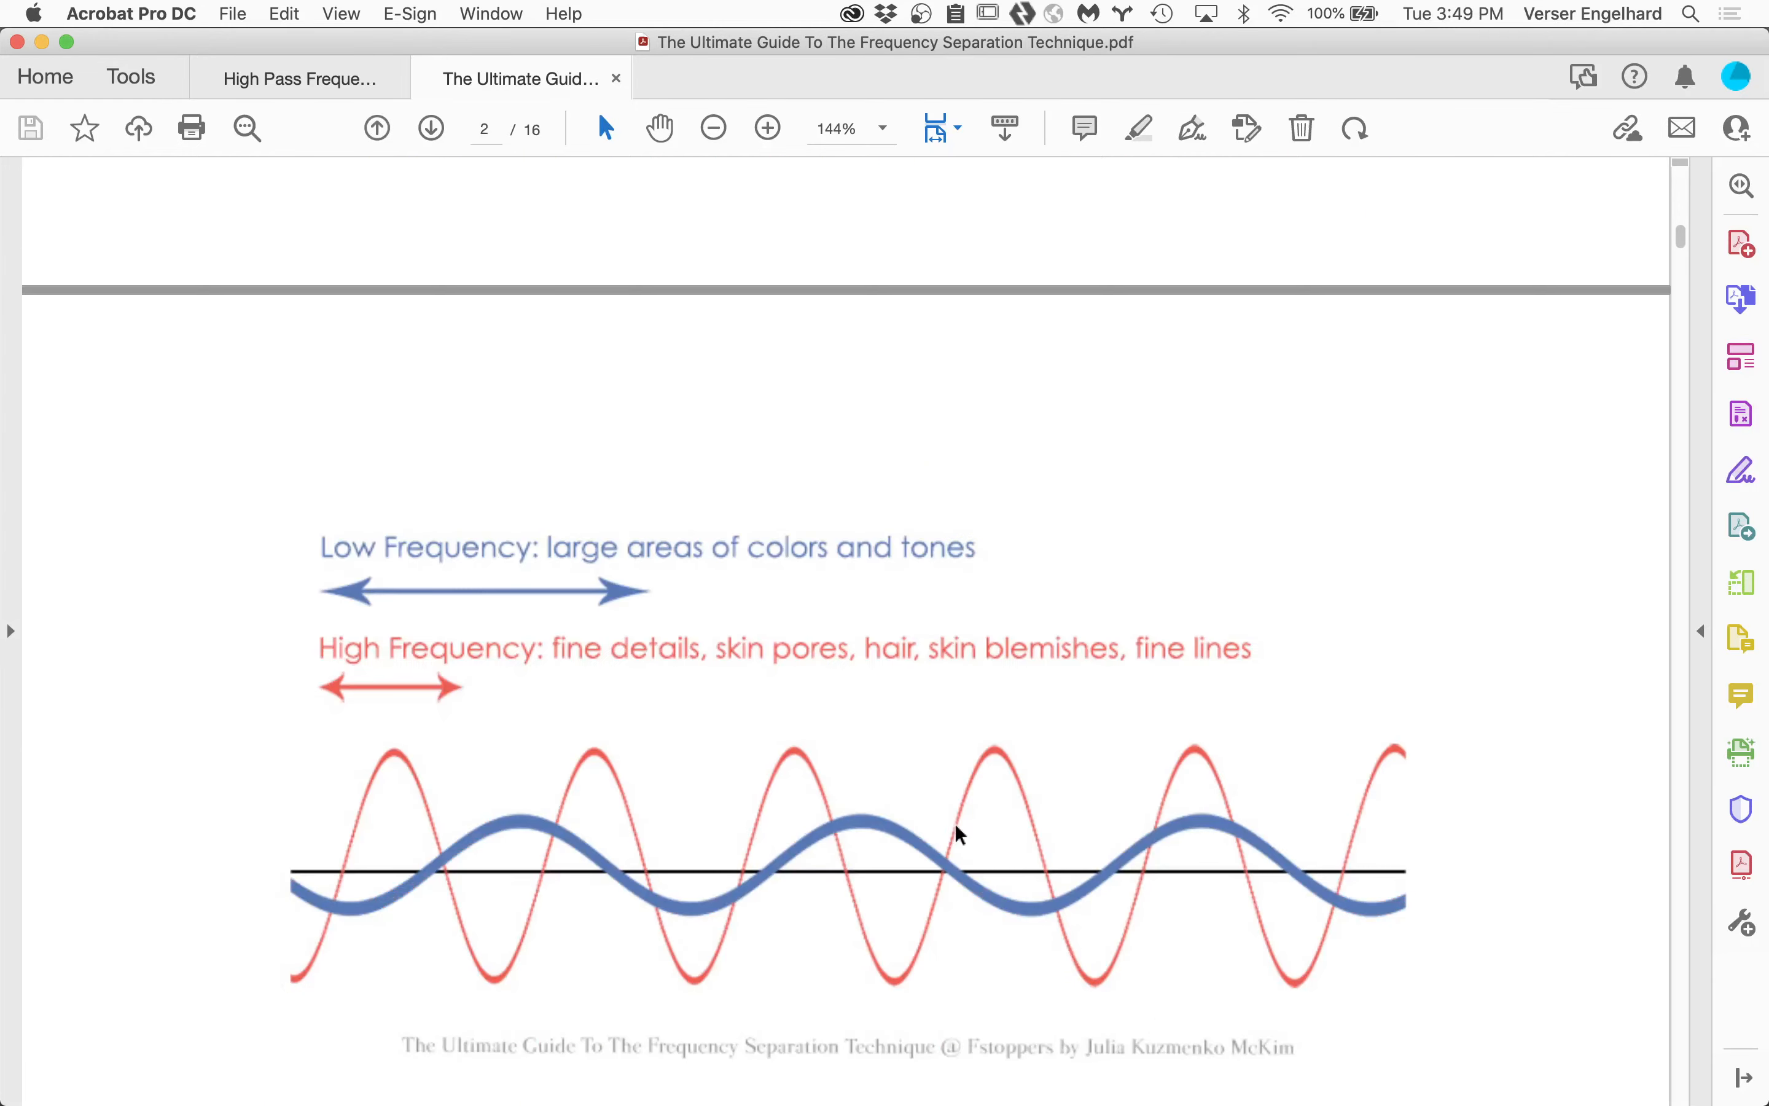
pyautogui.scroll(-15, 955, 825)
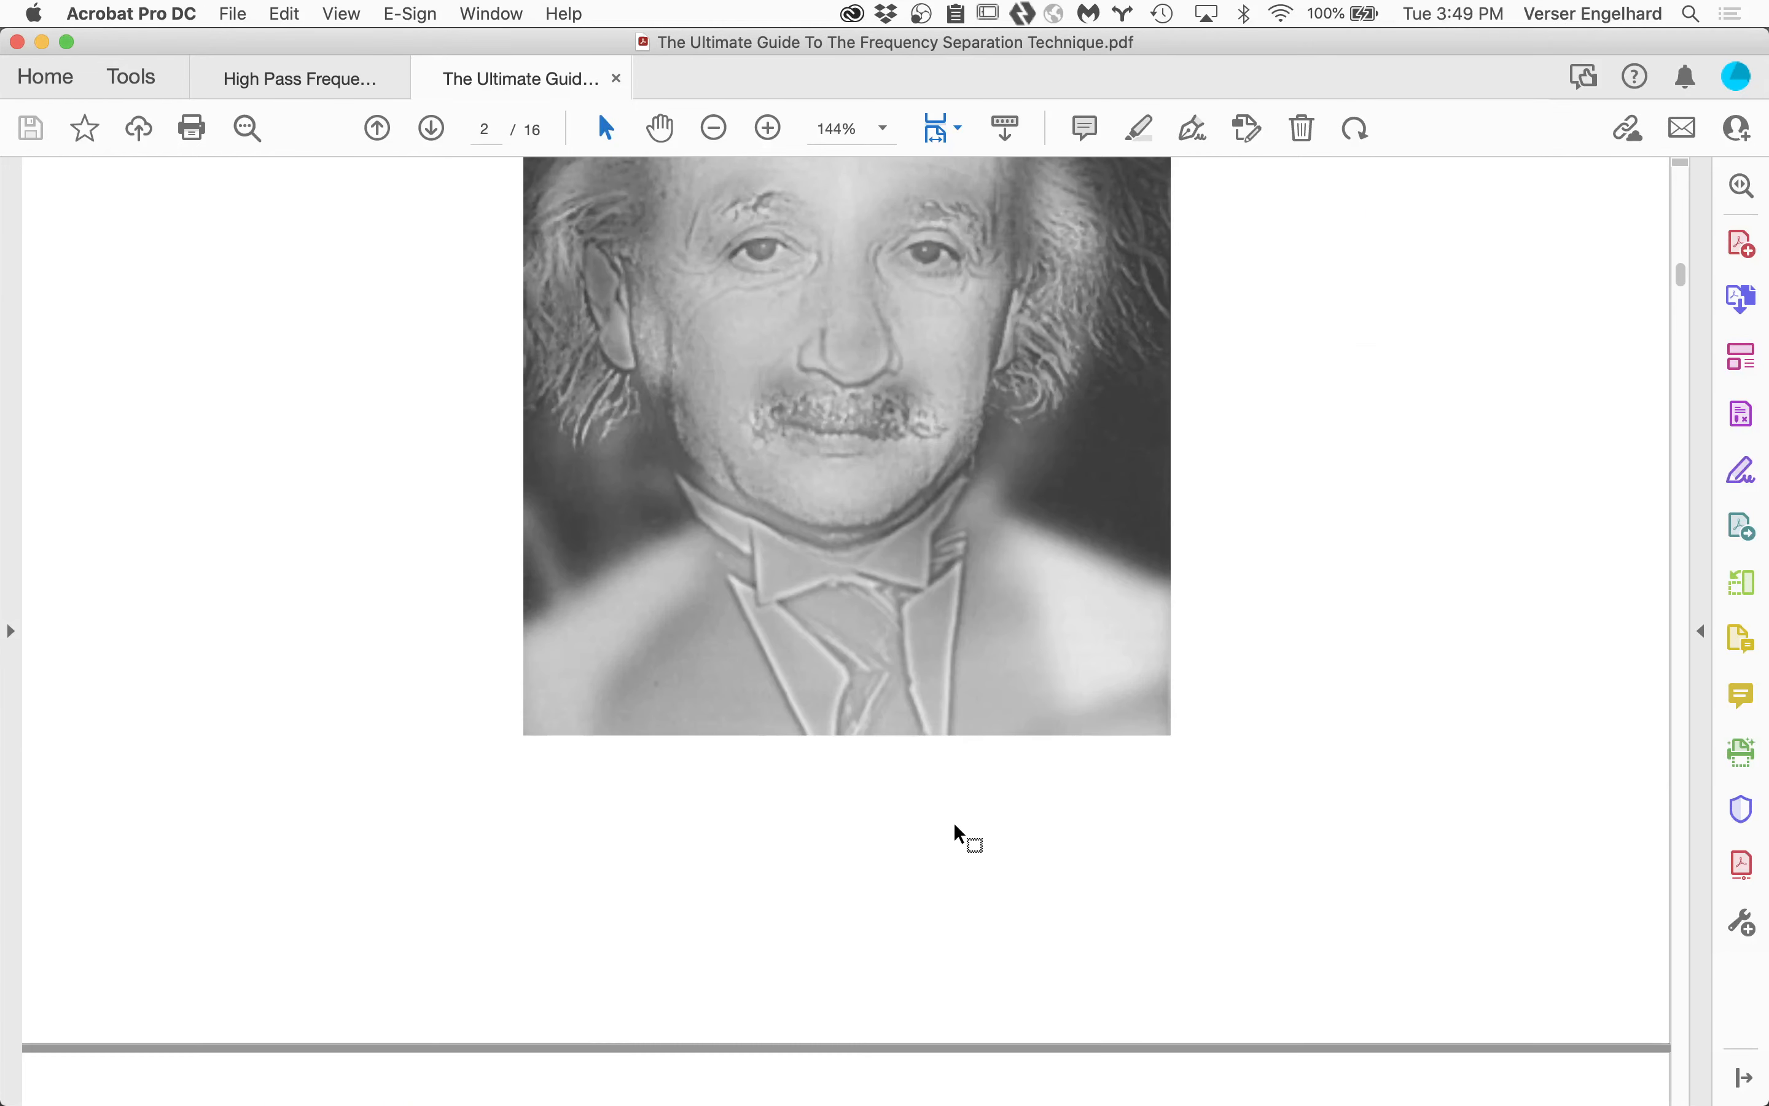
pyautogui.scroll(-15, 955, 824)
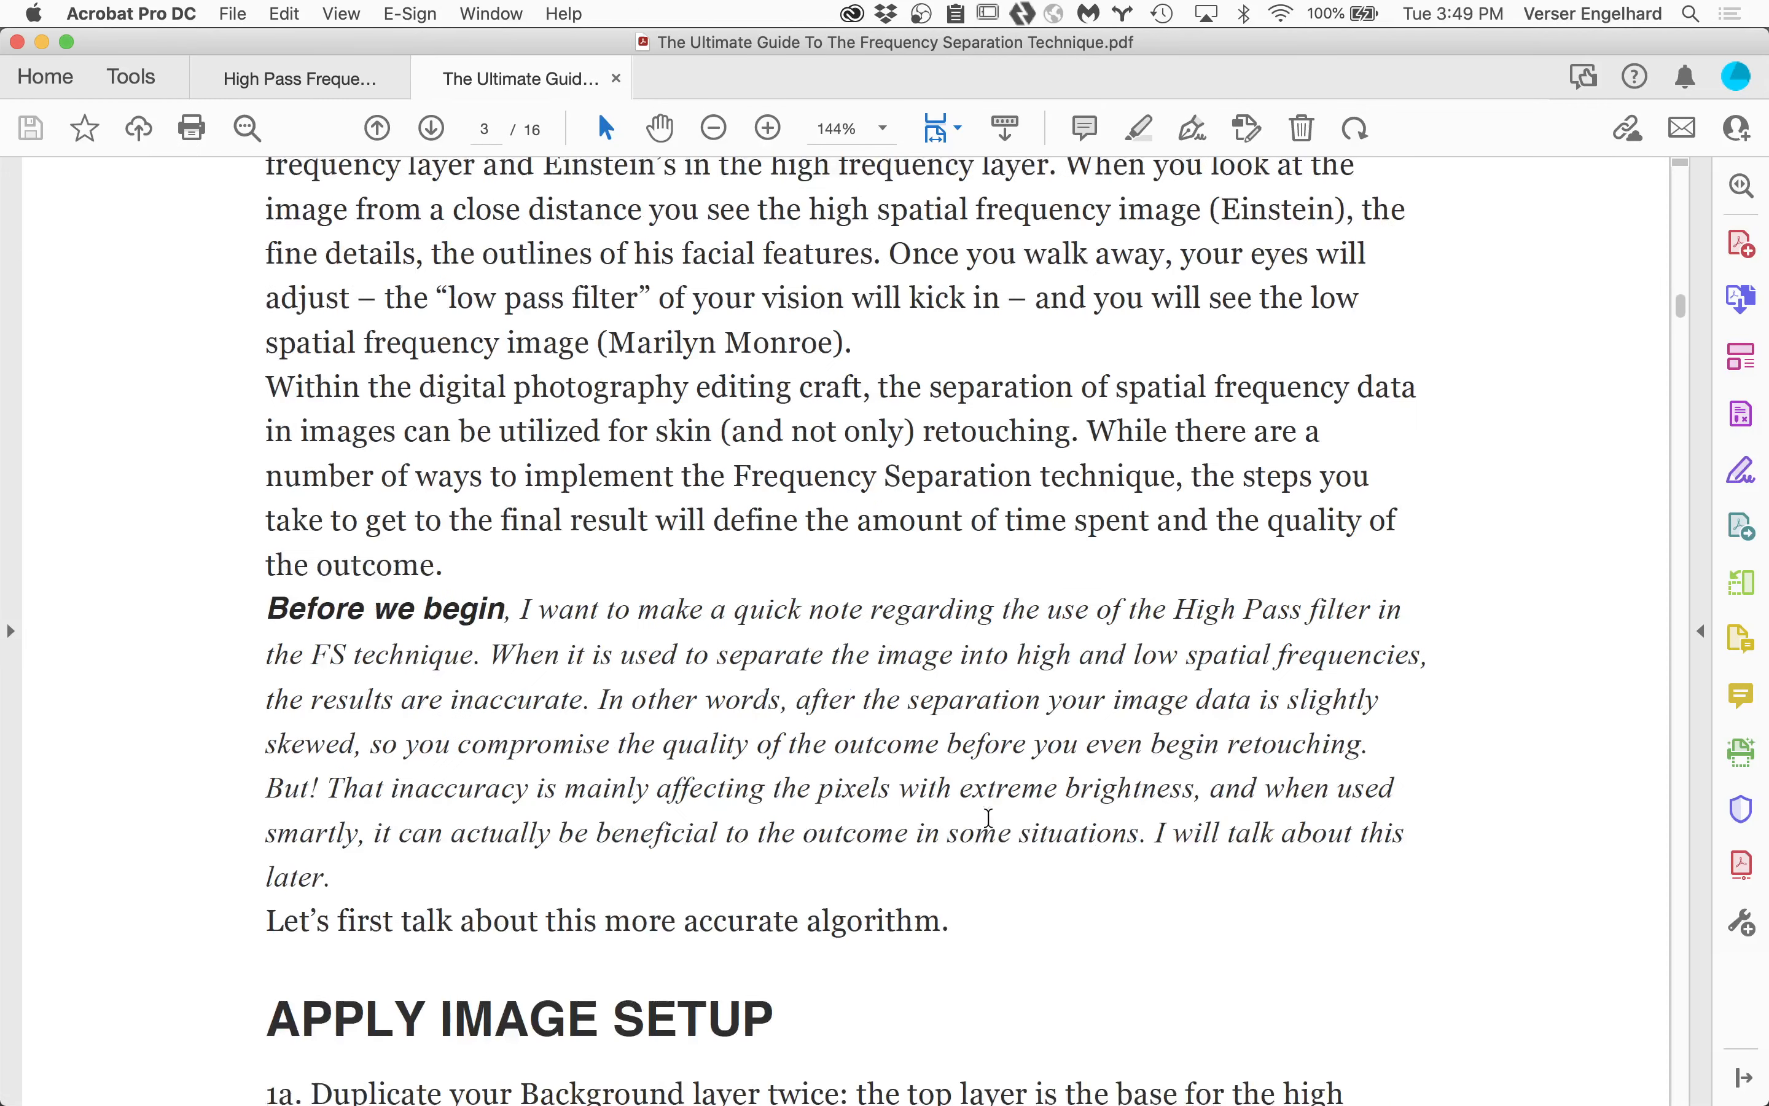
pyautogui.scroll(-10, 988, 819)
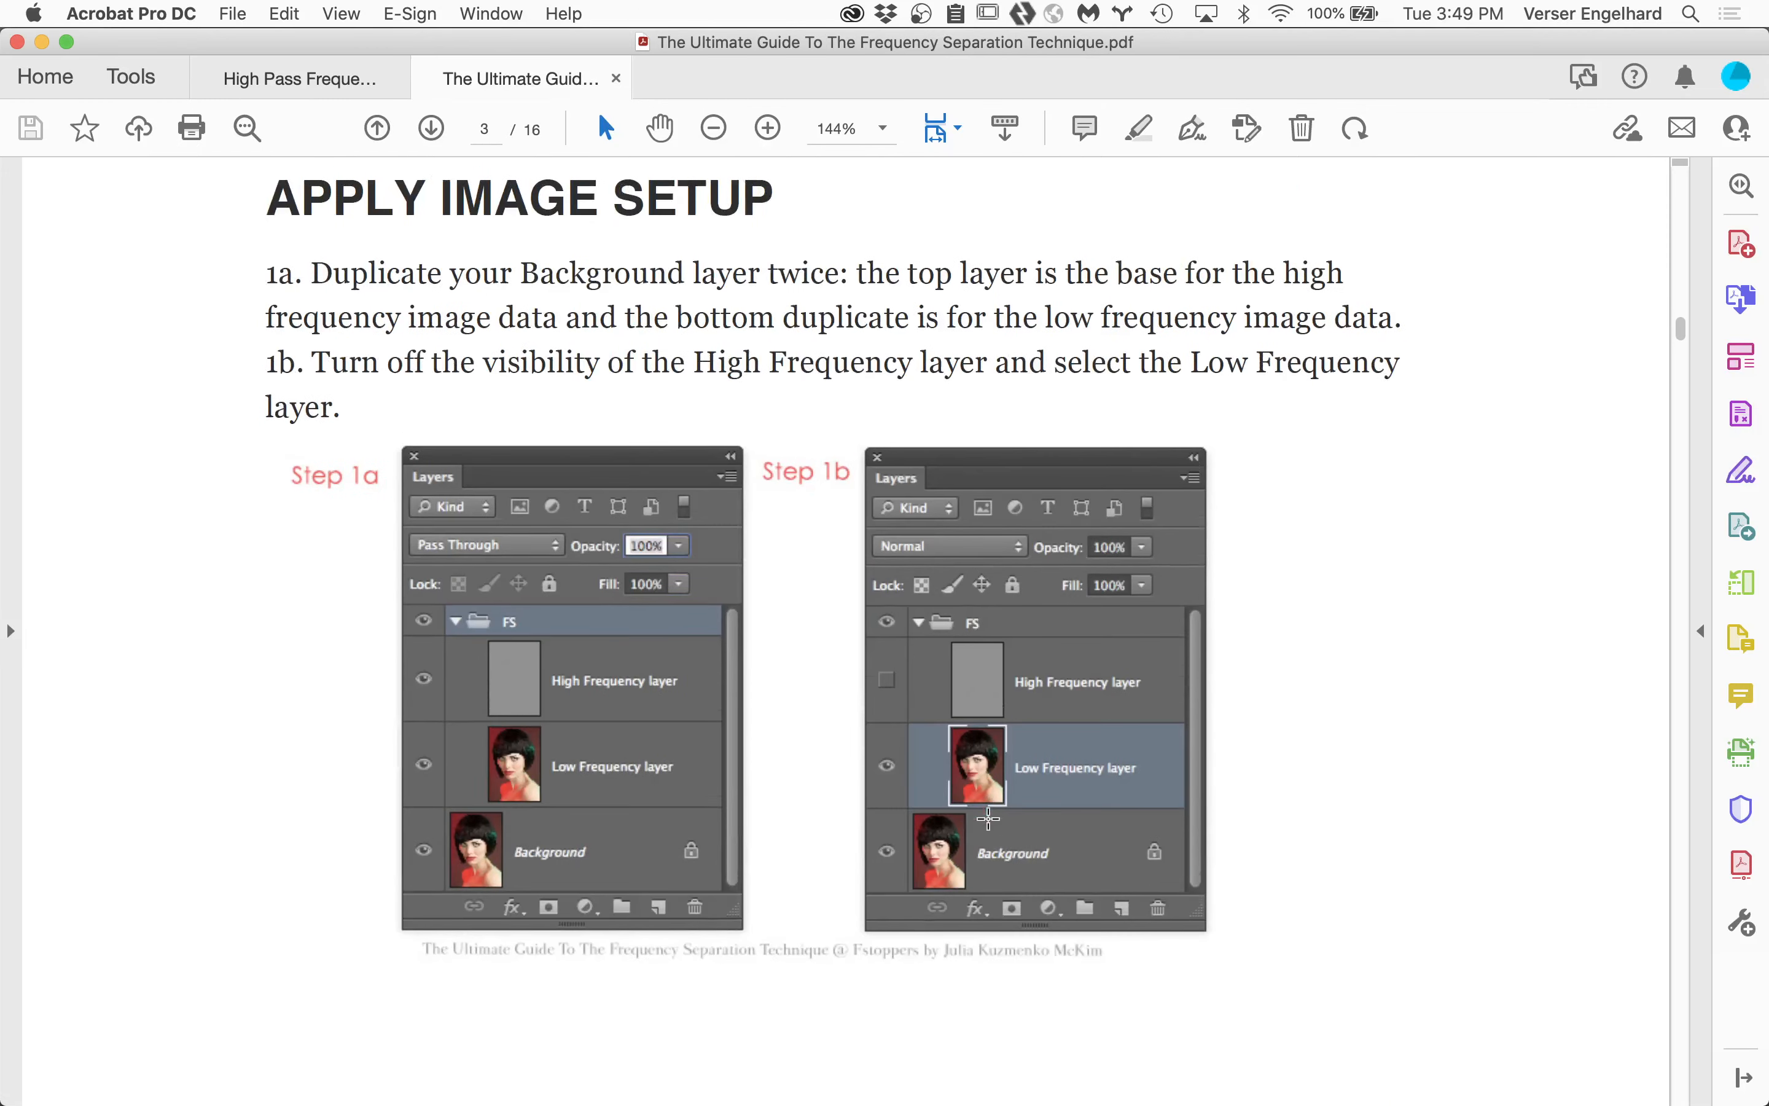
pyautogui.scroll(-1, 988, 818)
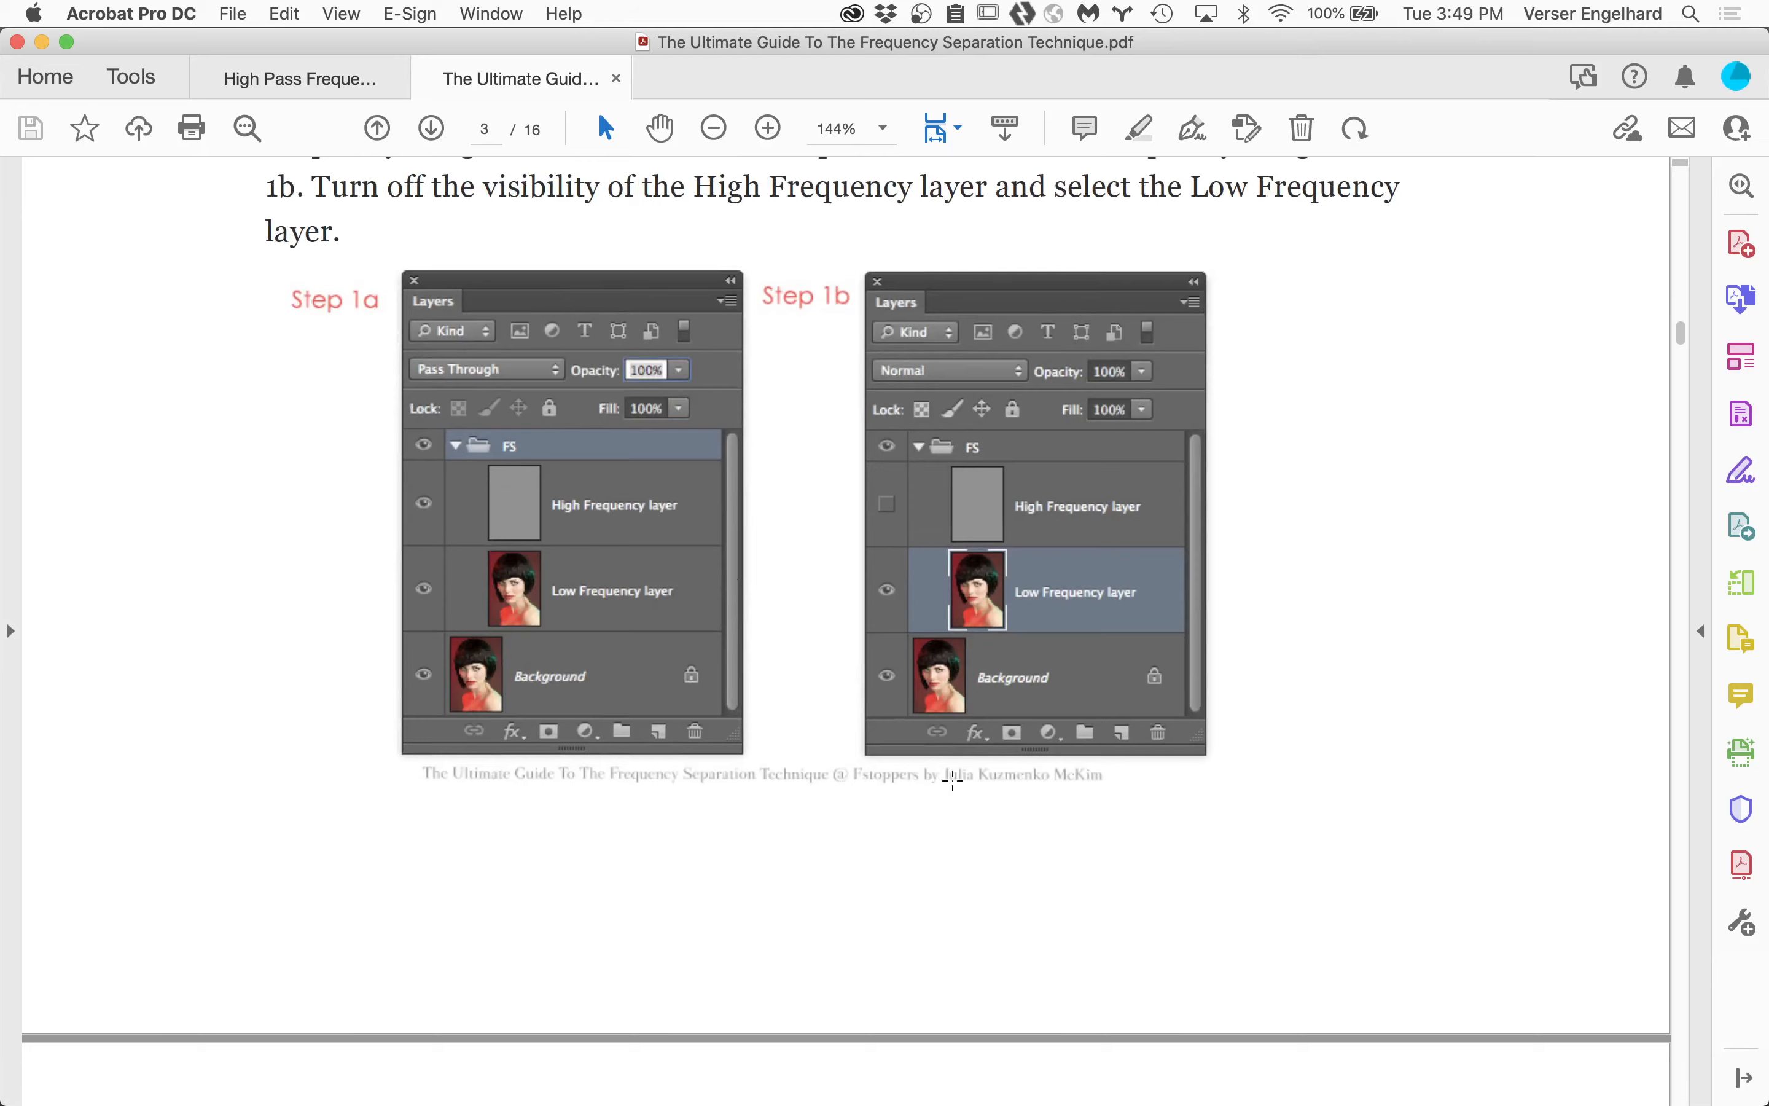
pyautogui.scroll(-20, 870, 791)
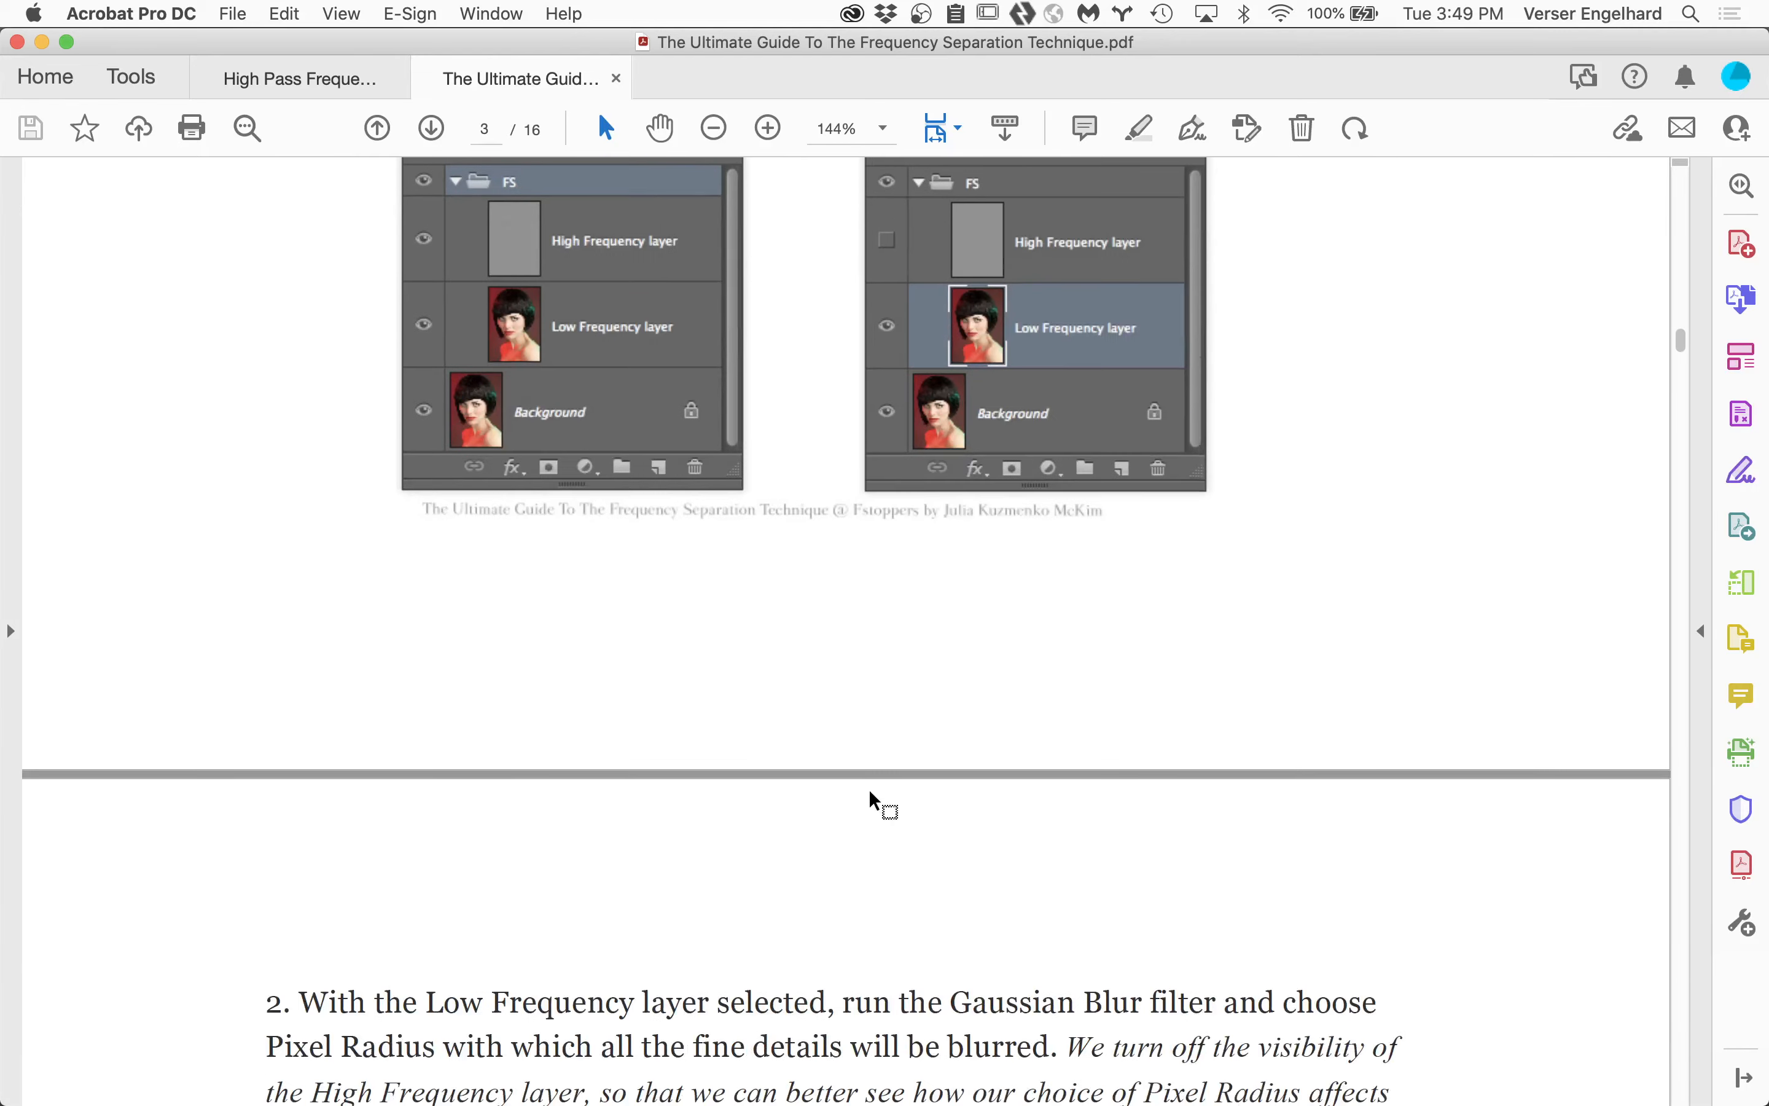
pyautogui.scroll(-5, 870, 791)
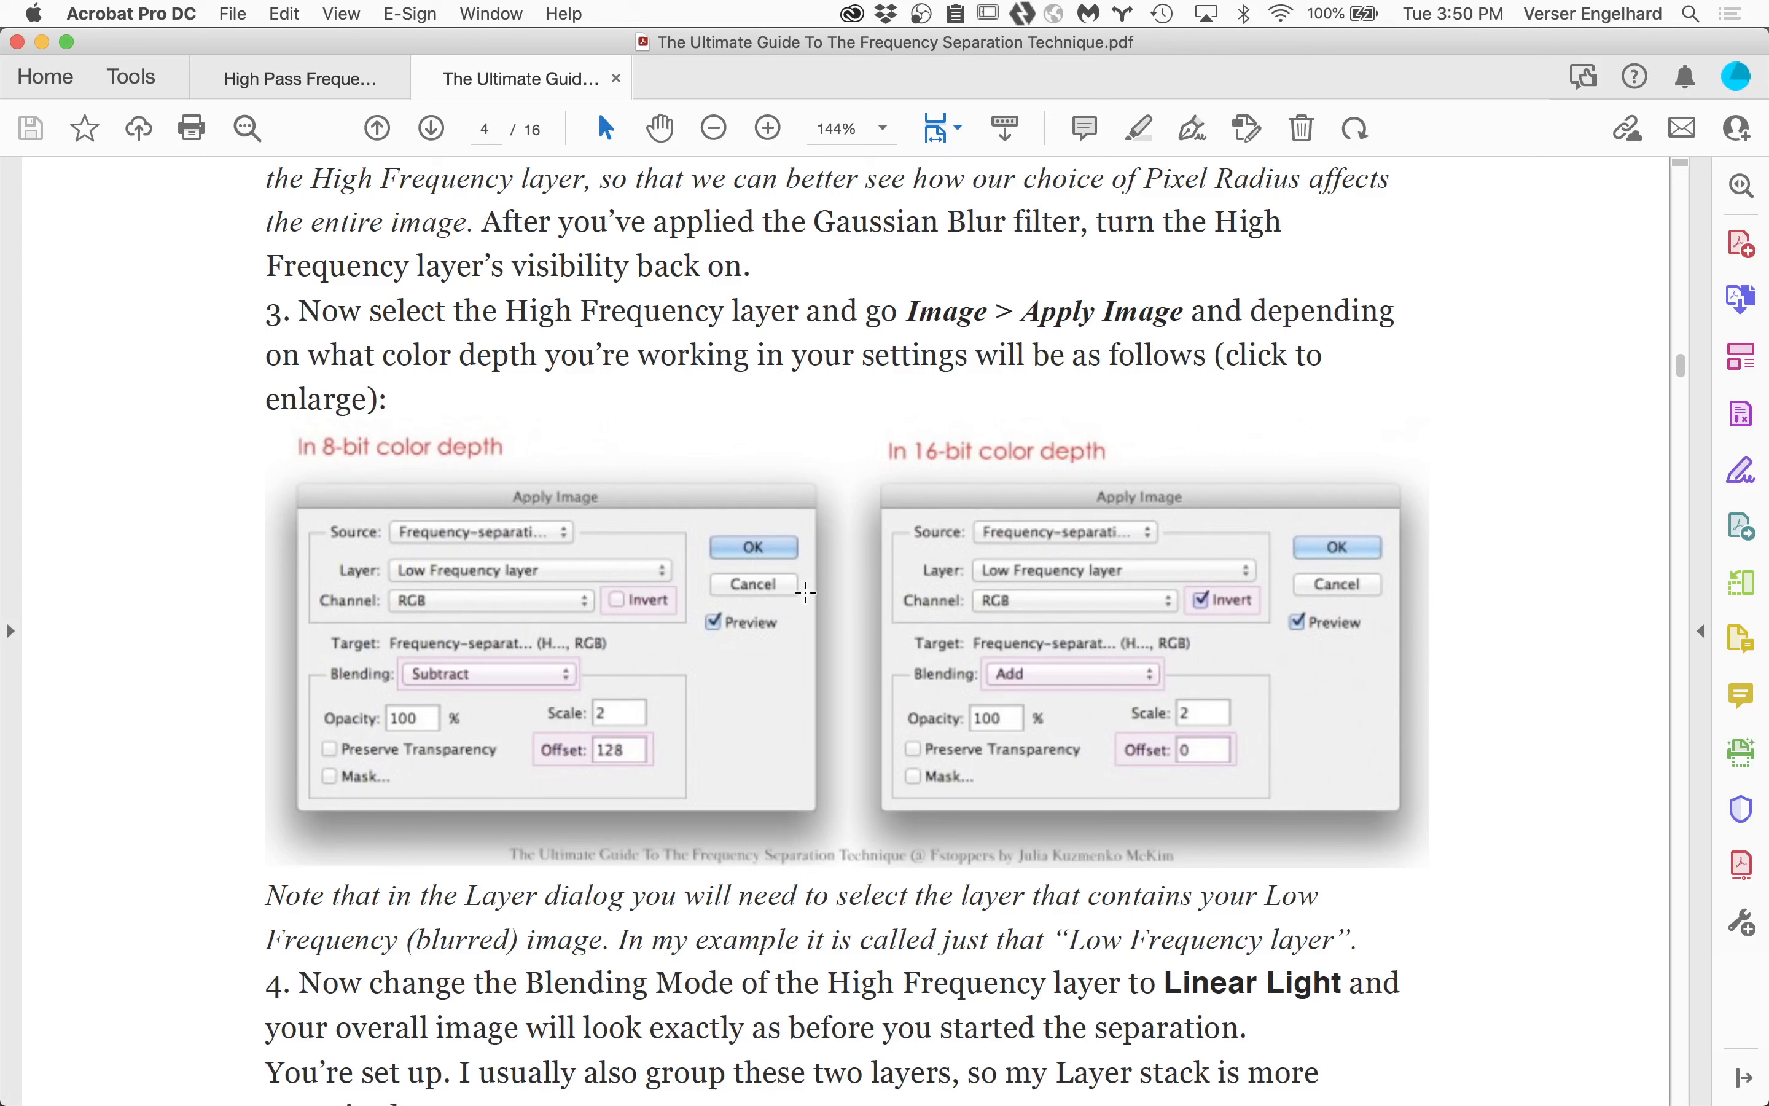
# Switch back to Photoshop, apply the Subtract blend to the high detail layer, and set that layer's blending mode to Linear Light.
pyautogui.moveTo(277, 1103)
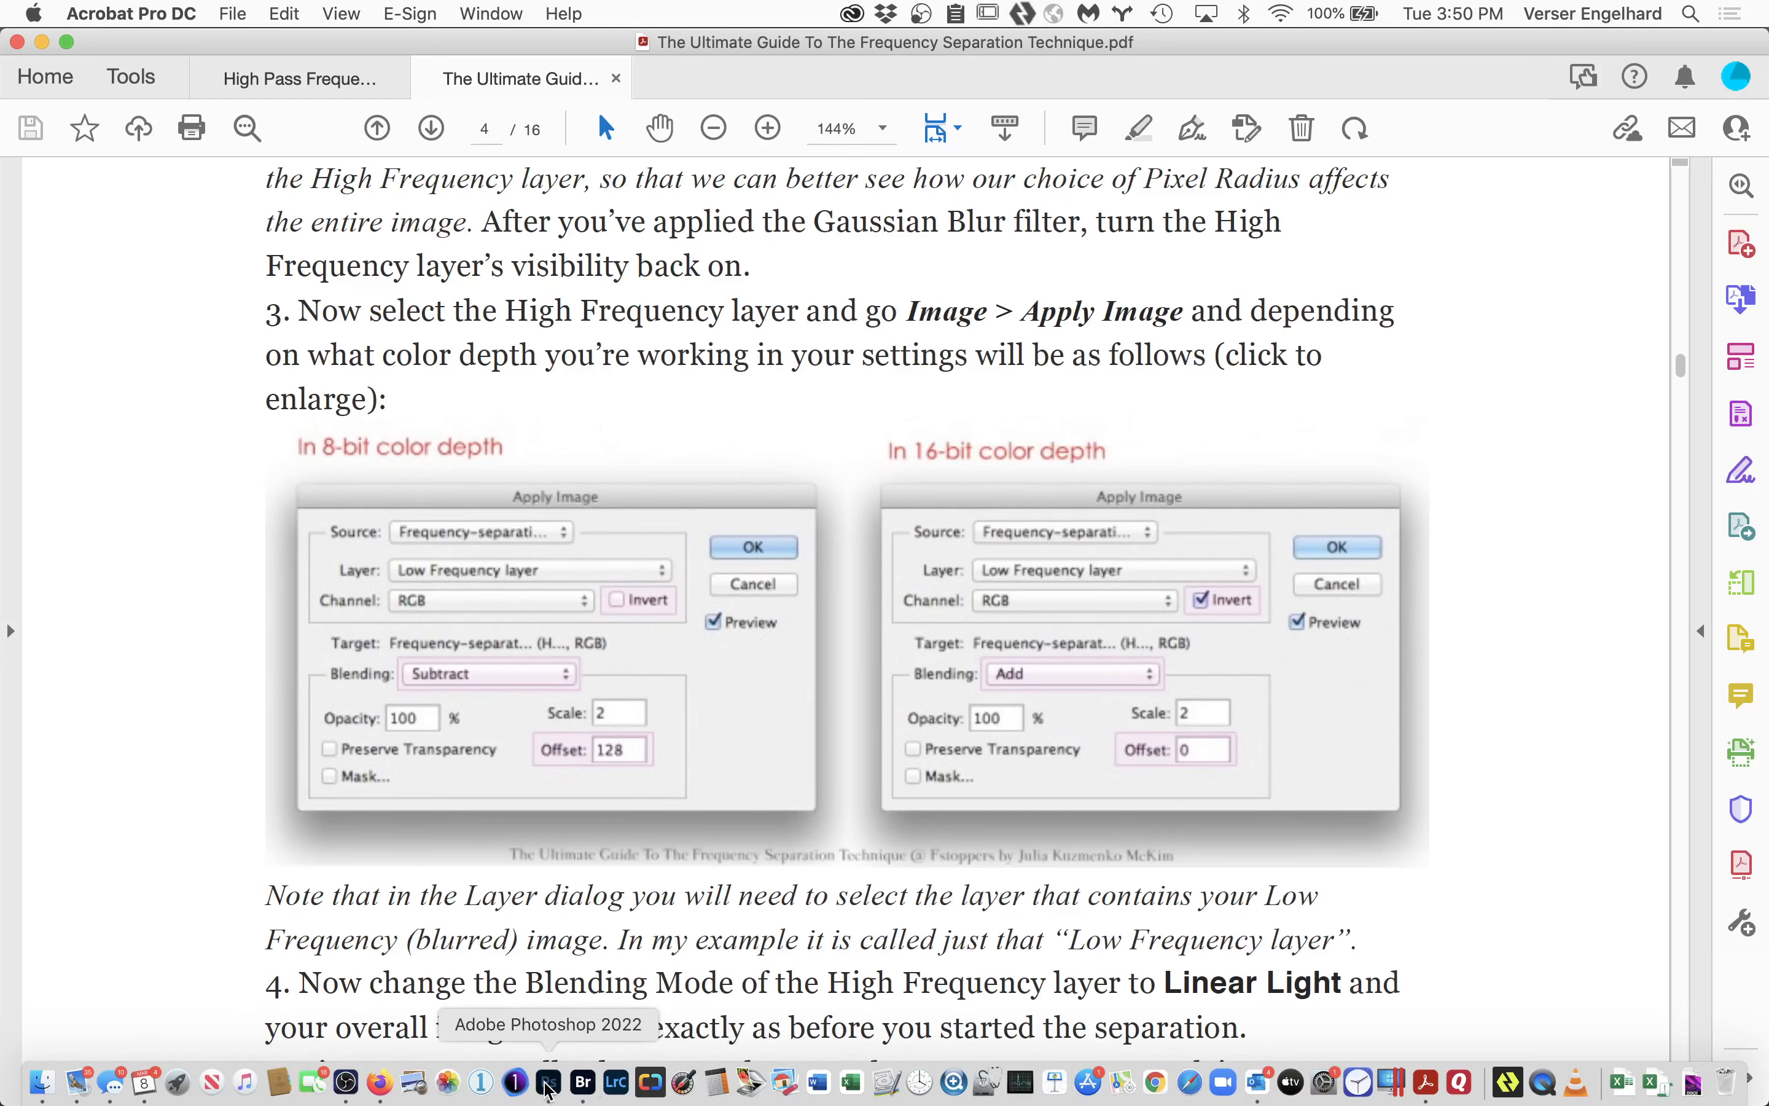
pyautogui.click(549, 1083)
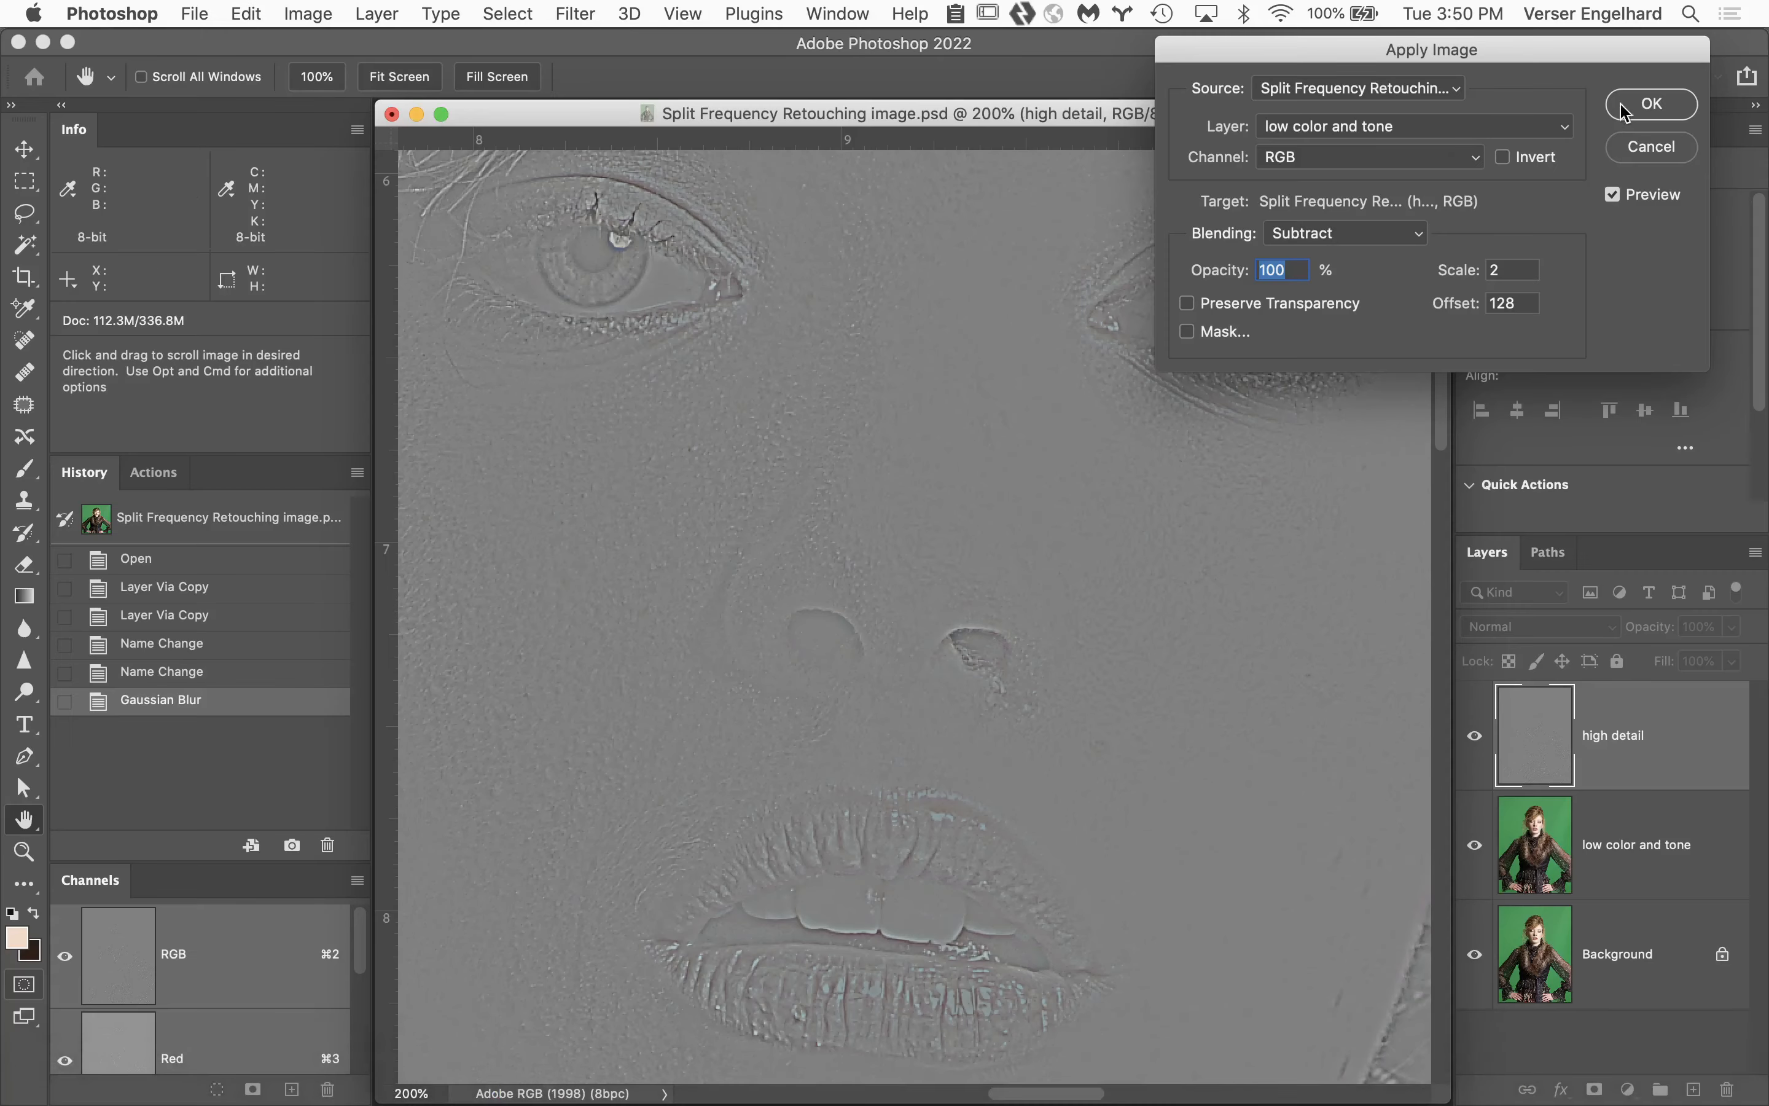
pyautogui.click(1651, 107)
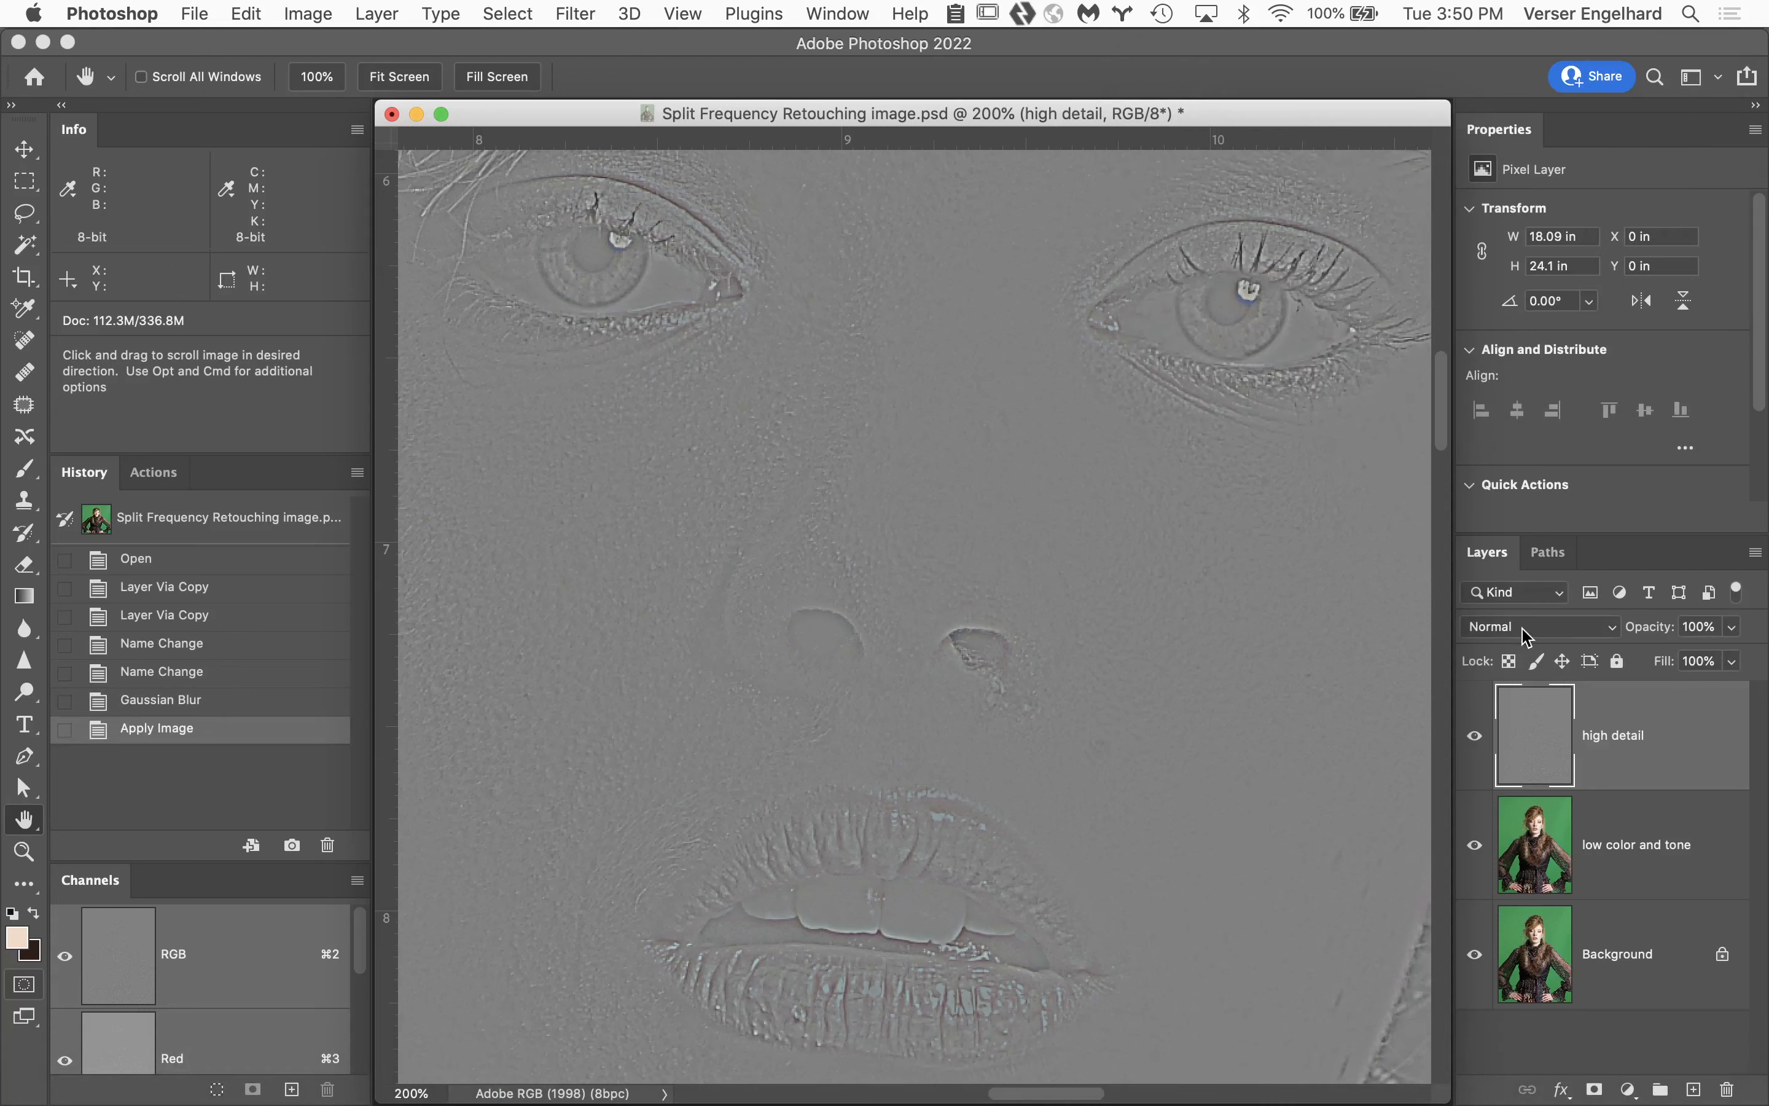
pyautogui.click(1554, 637)
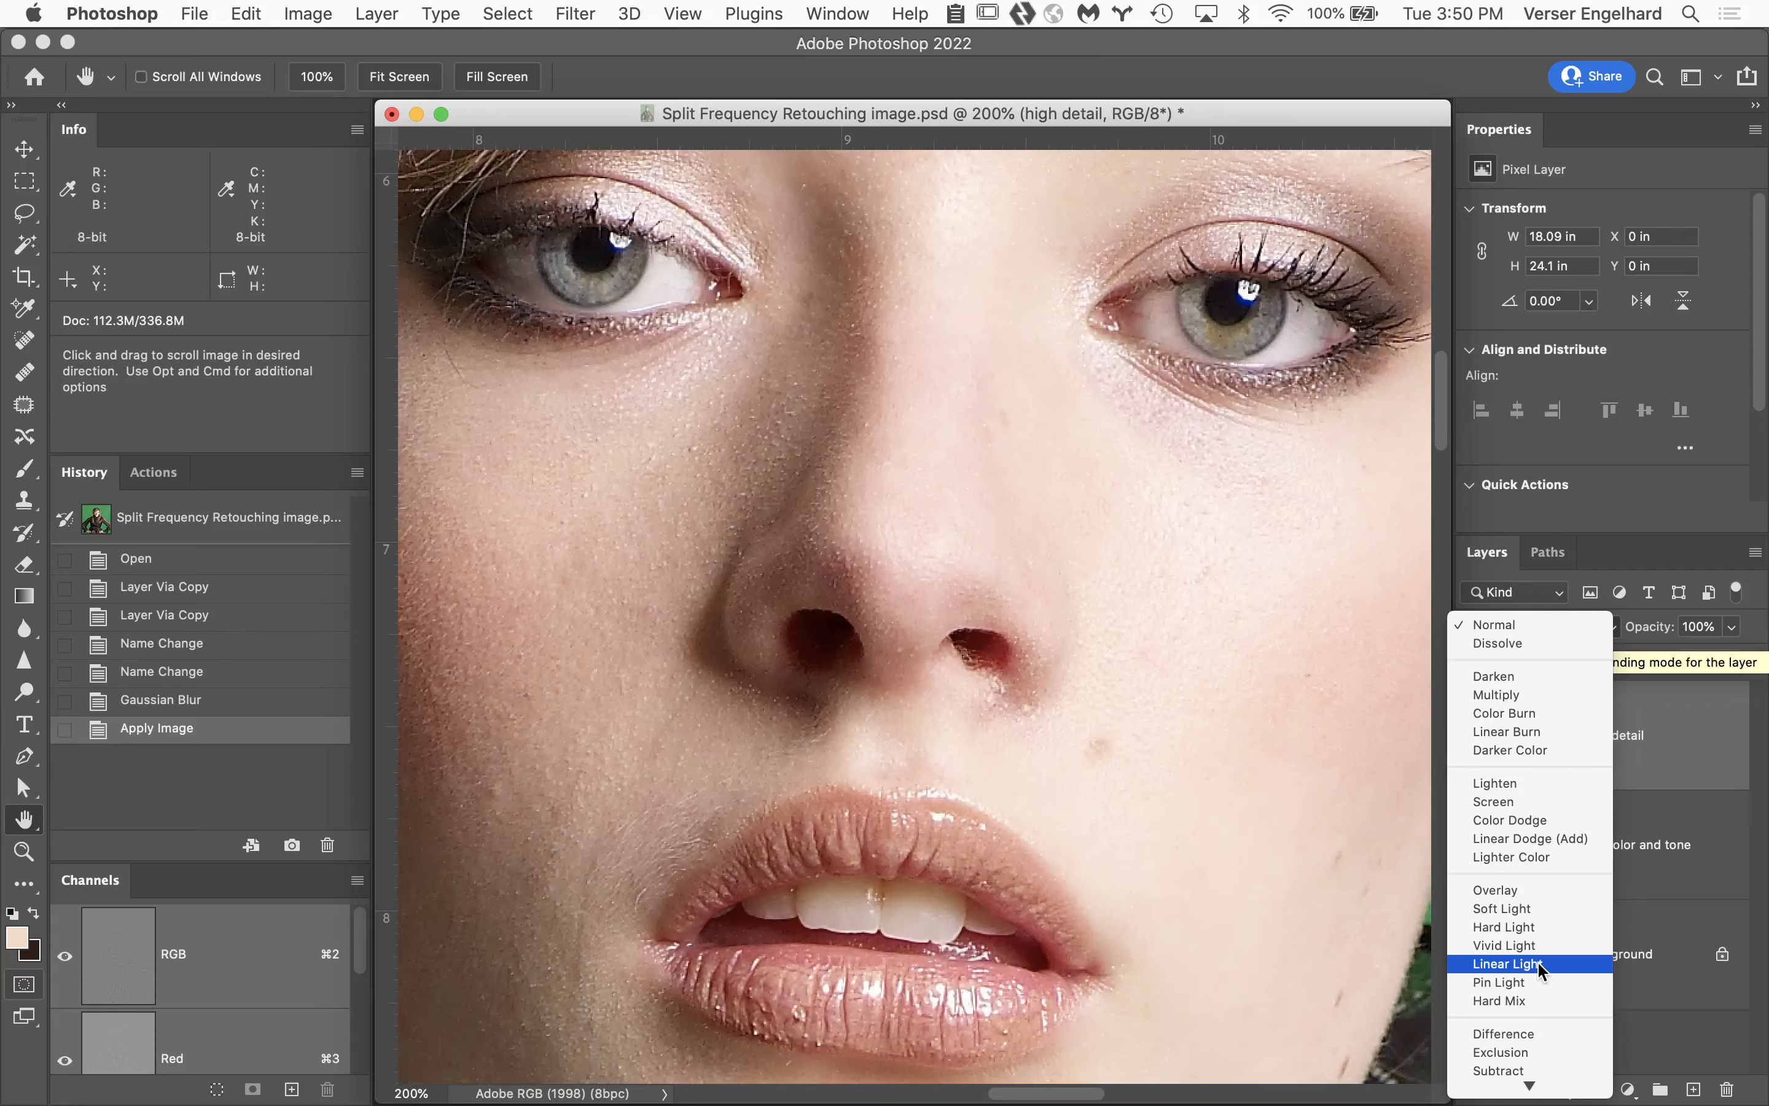
pyautogui.click(1536, 960)
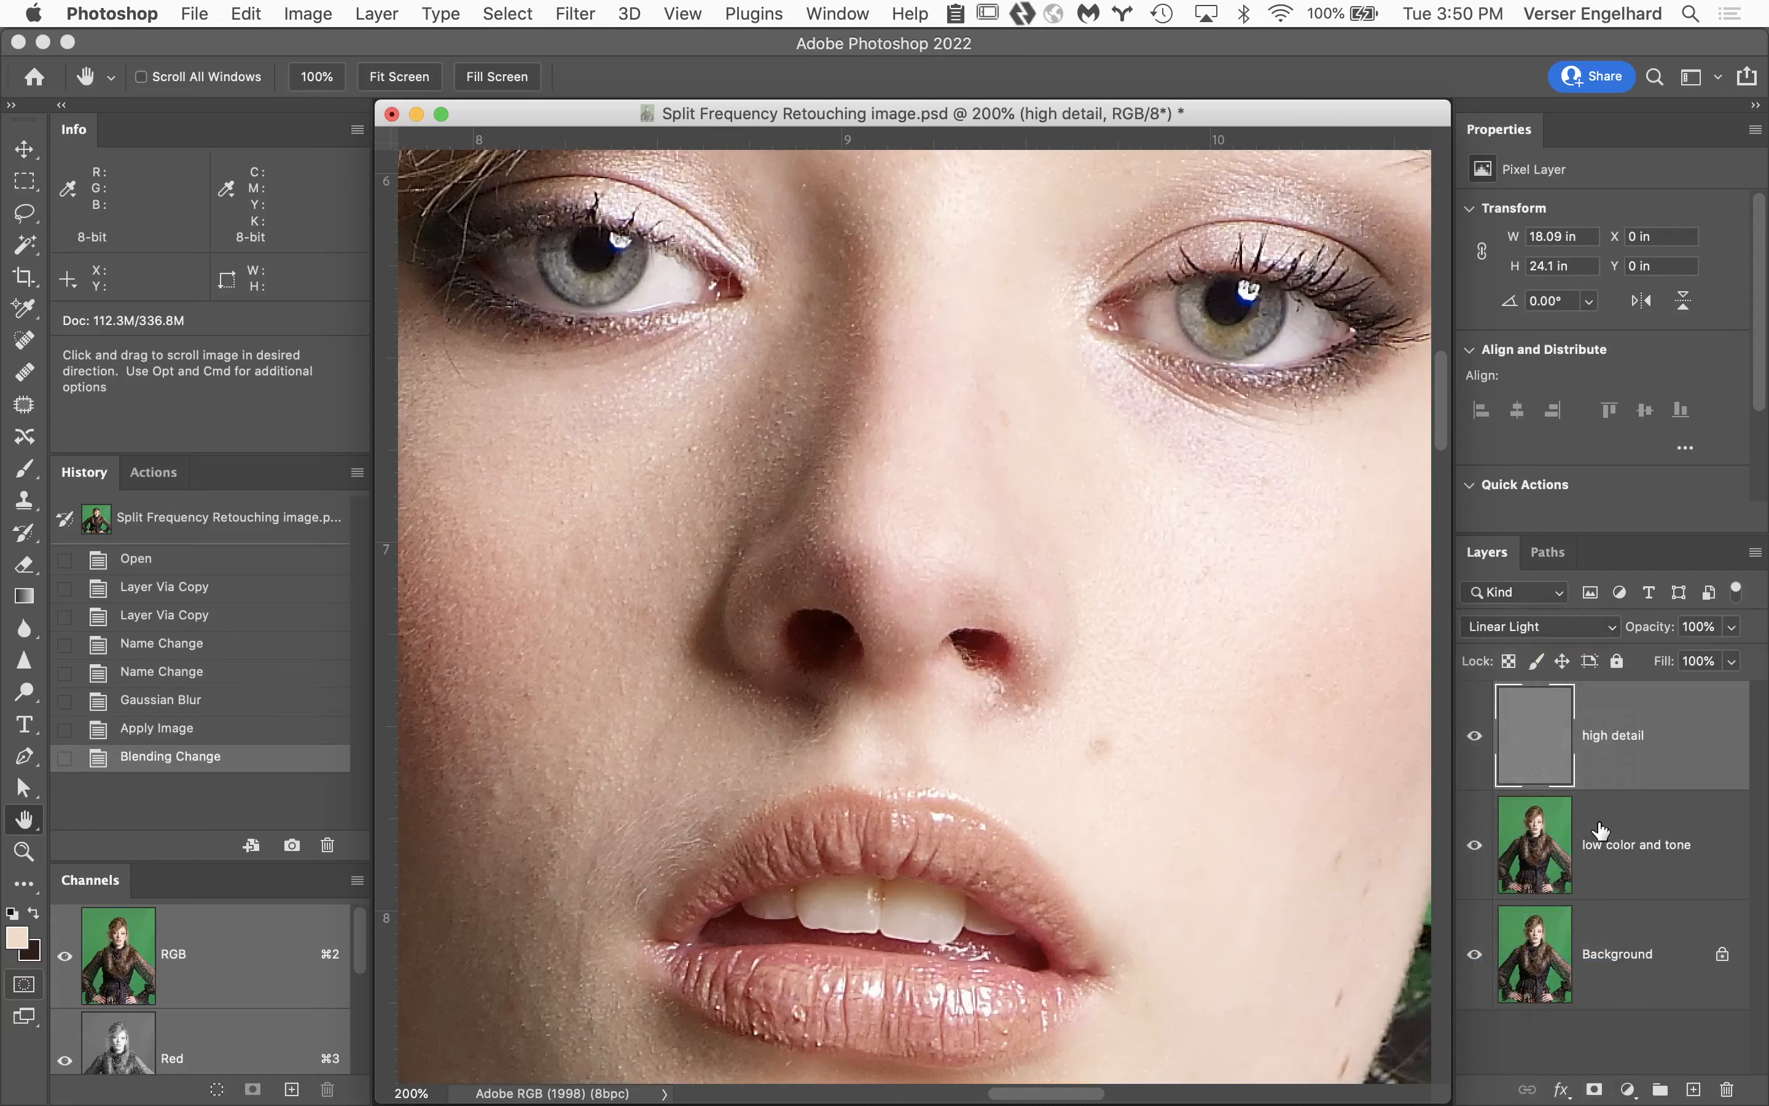
# Group the high detail and low color and tone layers into a new group named "split frequency".
pyautogui.click(1651, 821)
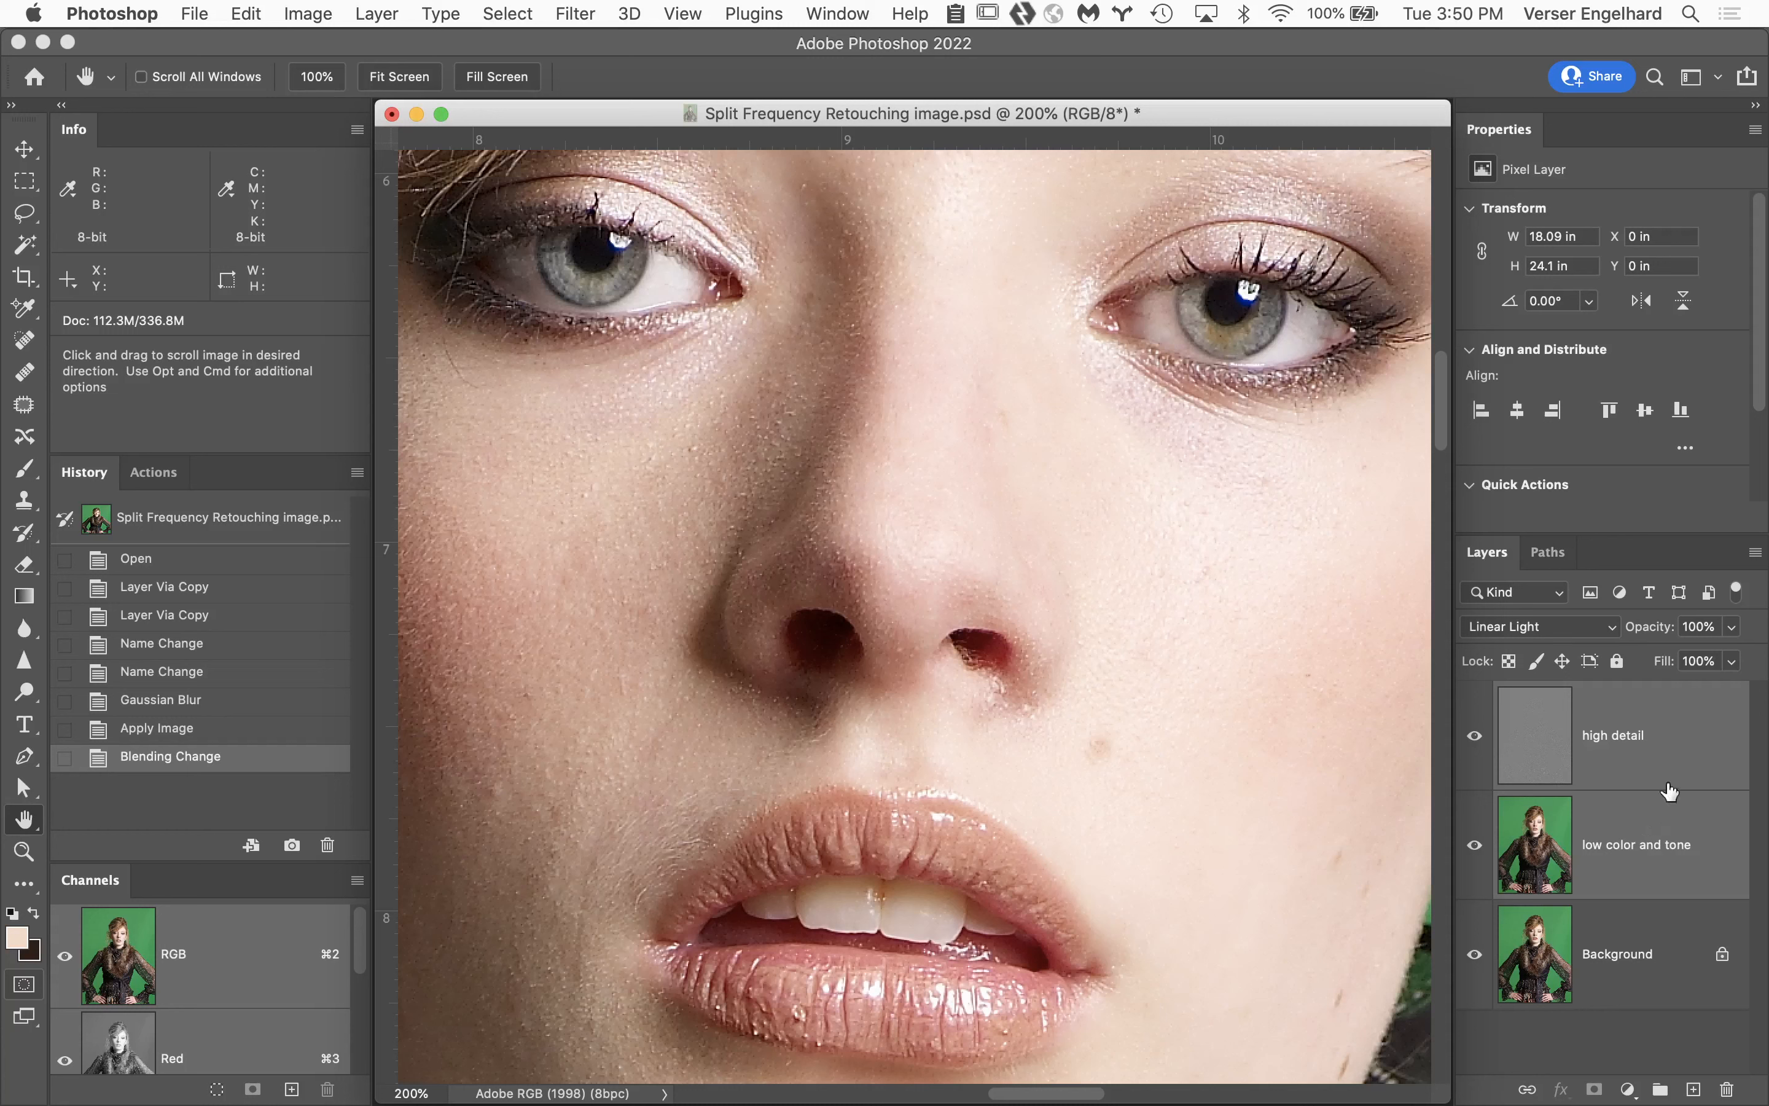
pyautogui.click(1756, 554)
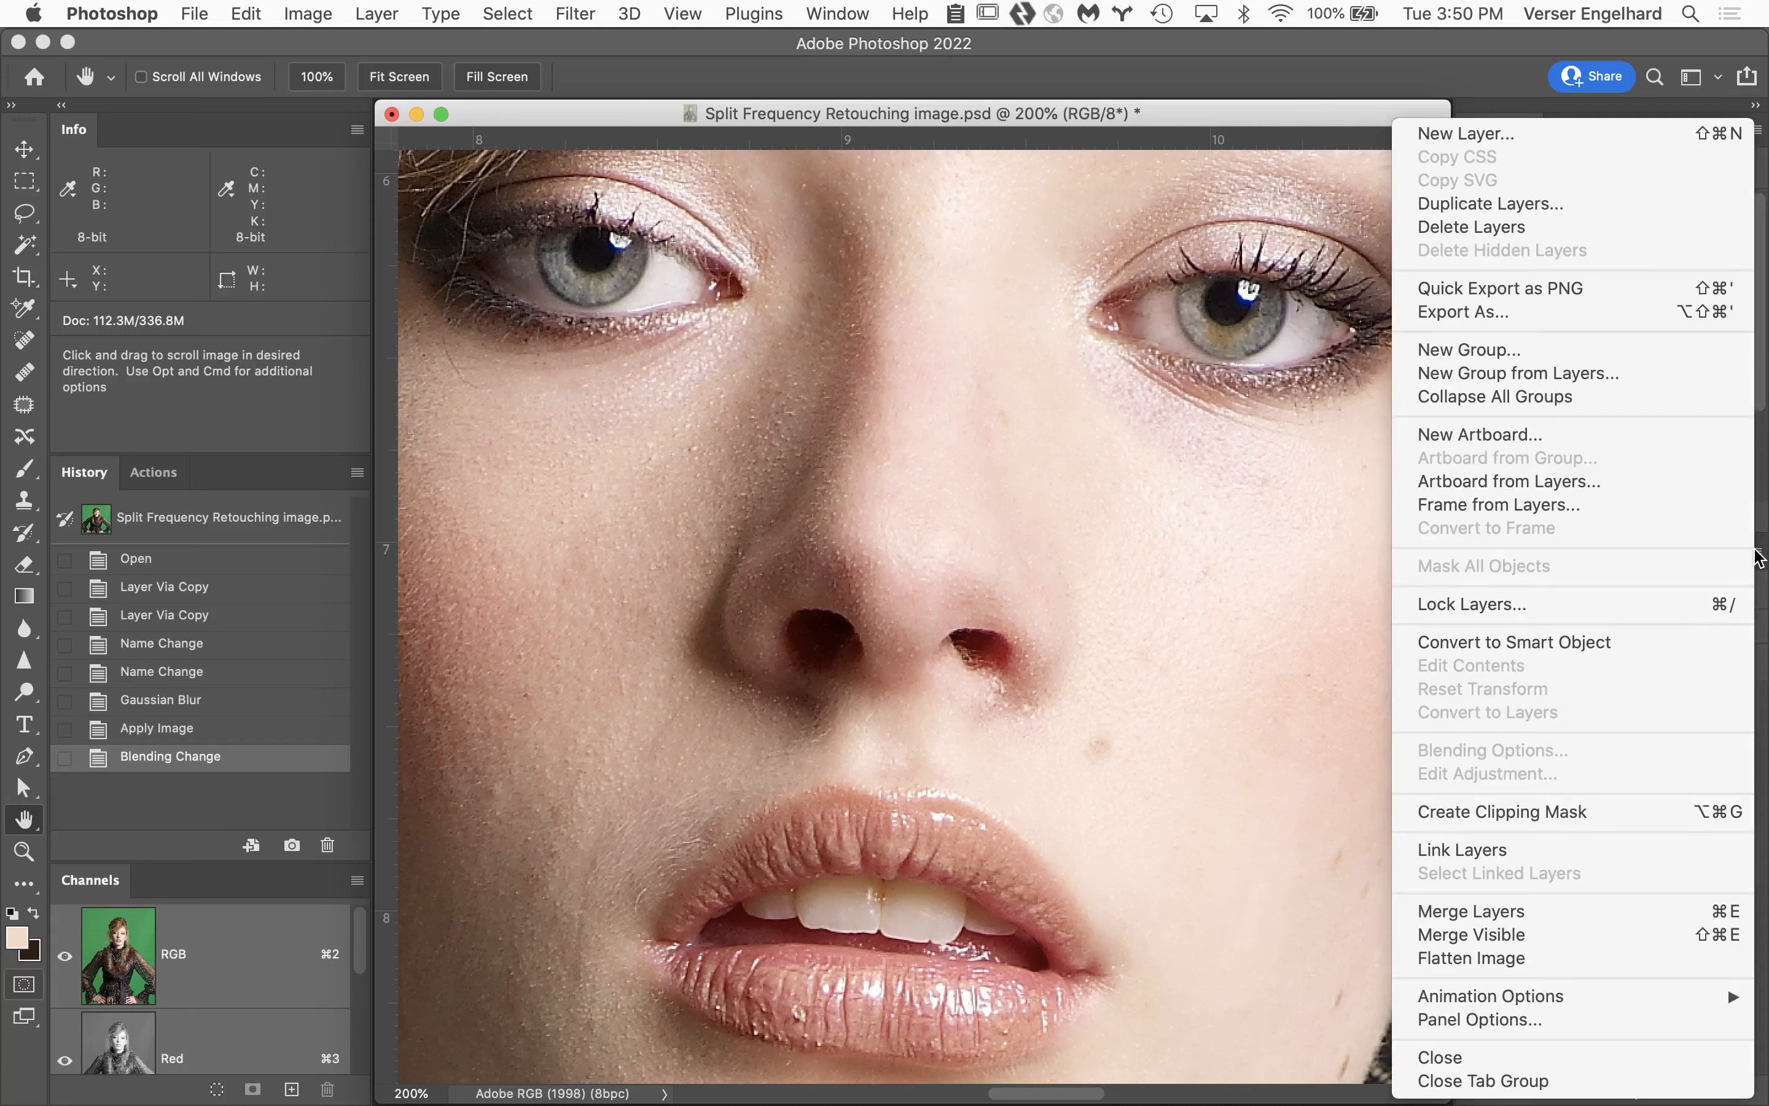
pyautogui.click(1600, 380)
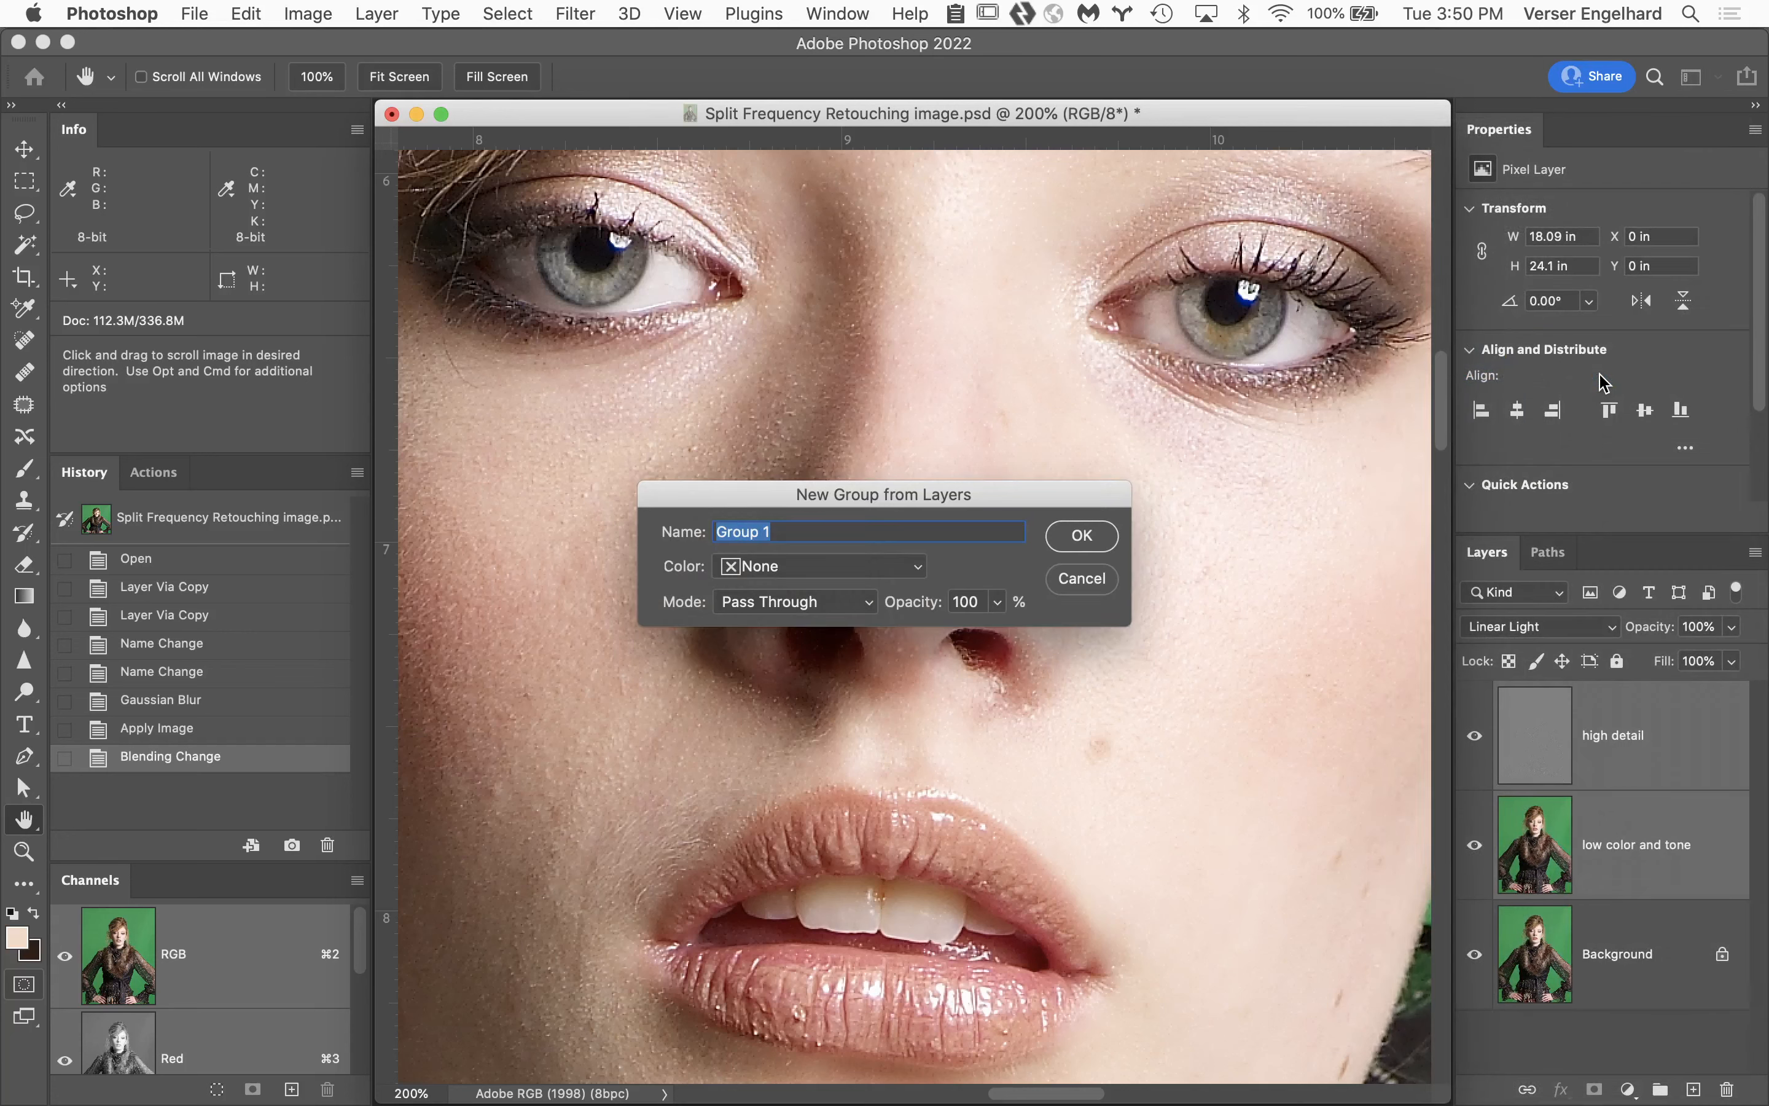
pyautogui.write('split frequency')
pyautogui.click(1086, 535)
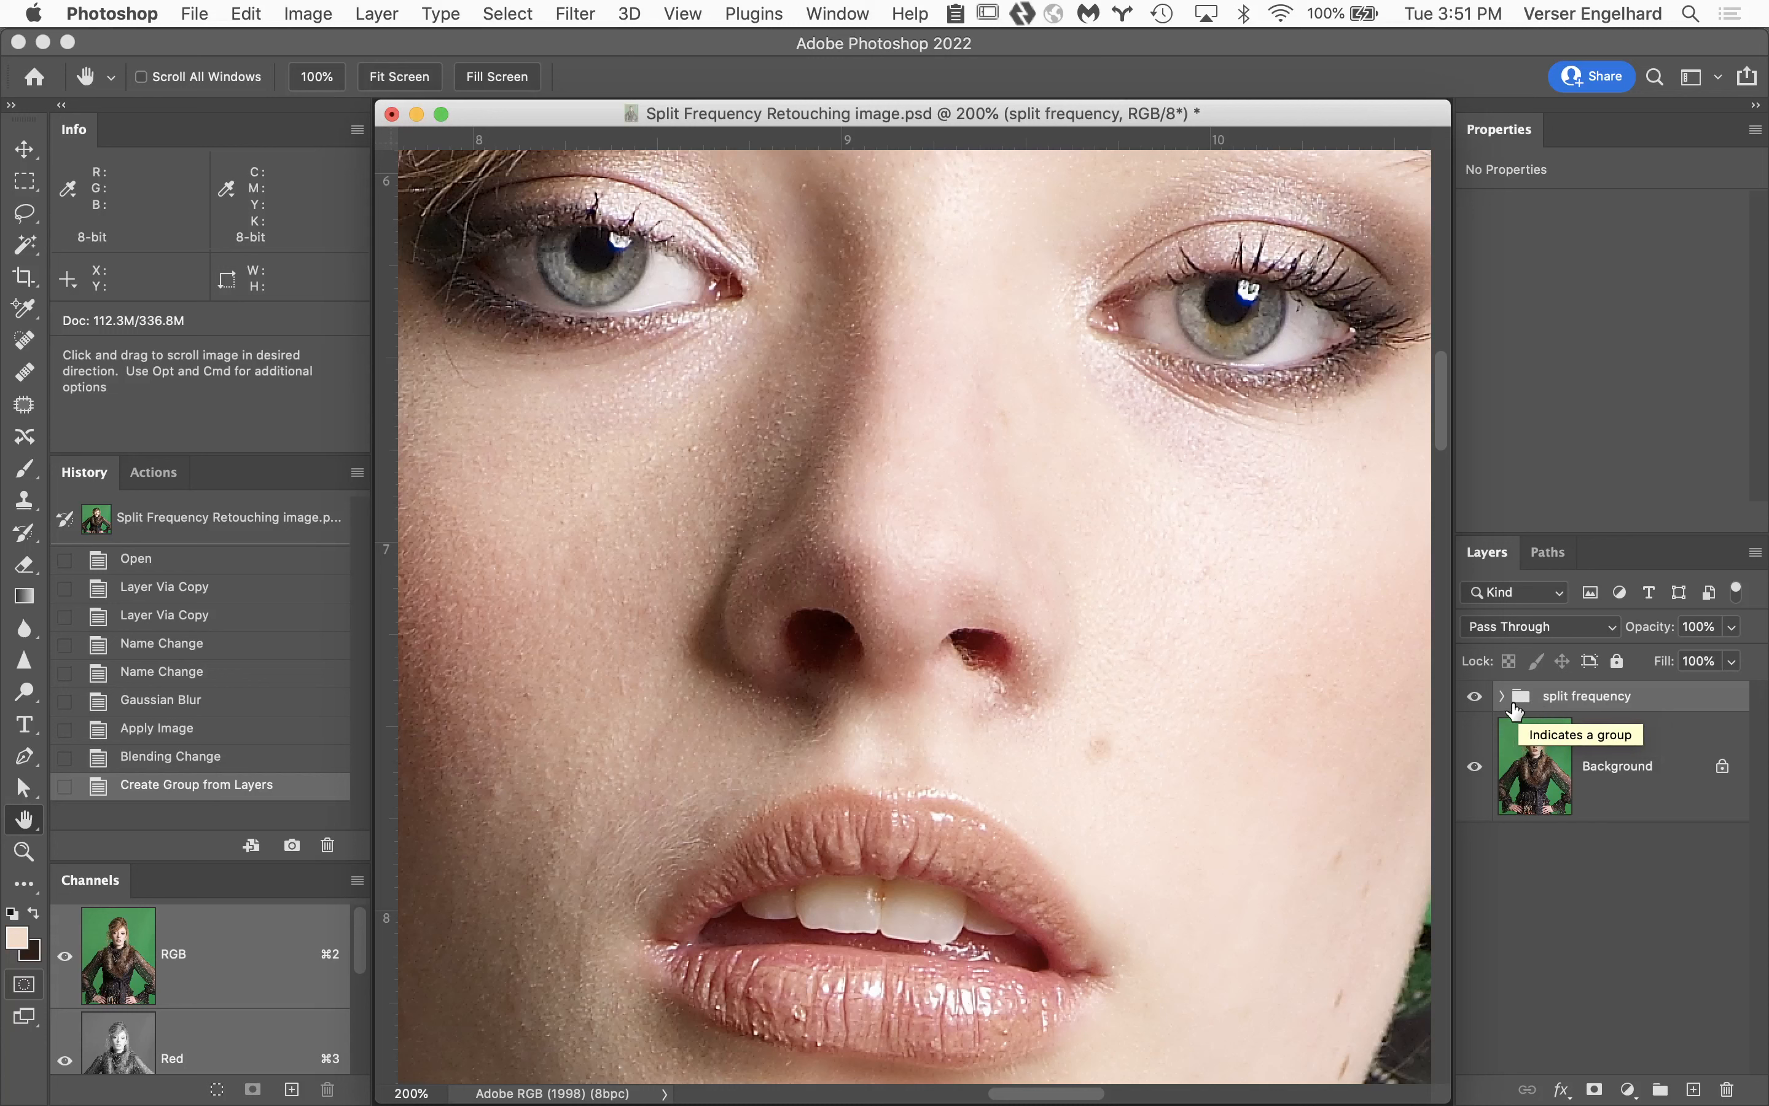
# Toggle the split frequency group's visibility repeatedly to compare the split layers with the original skin detail.
pyautogui.click(1474, 699)
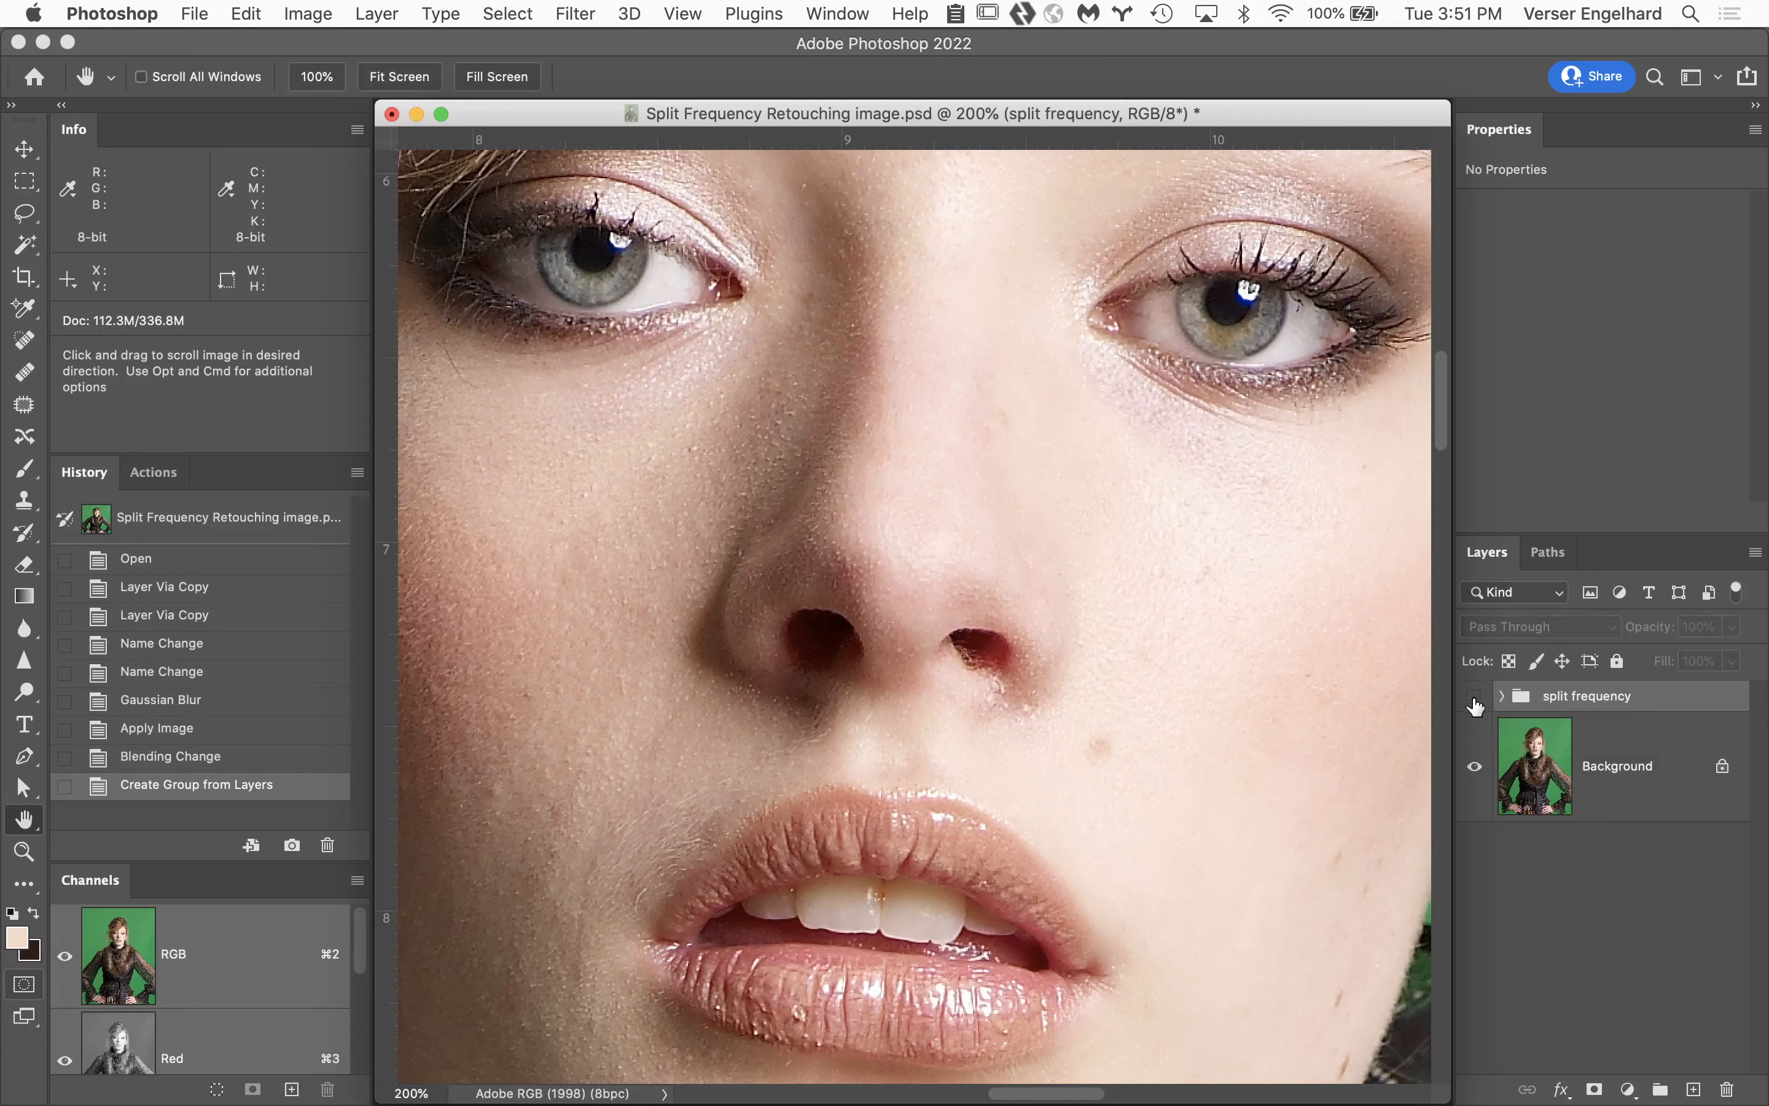
pyautogui.click(1474, 698)
pyautogui.click(1474, 699)
pyautogui.click(1474, 698)
pyautogui.click(1474, 698)
pyautogui.click(1474, 698)
pyautogui.click(1474, 698)
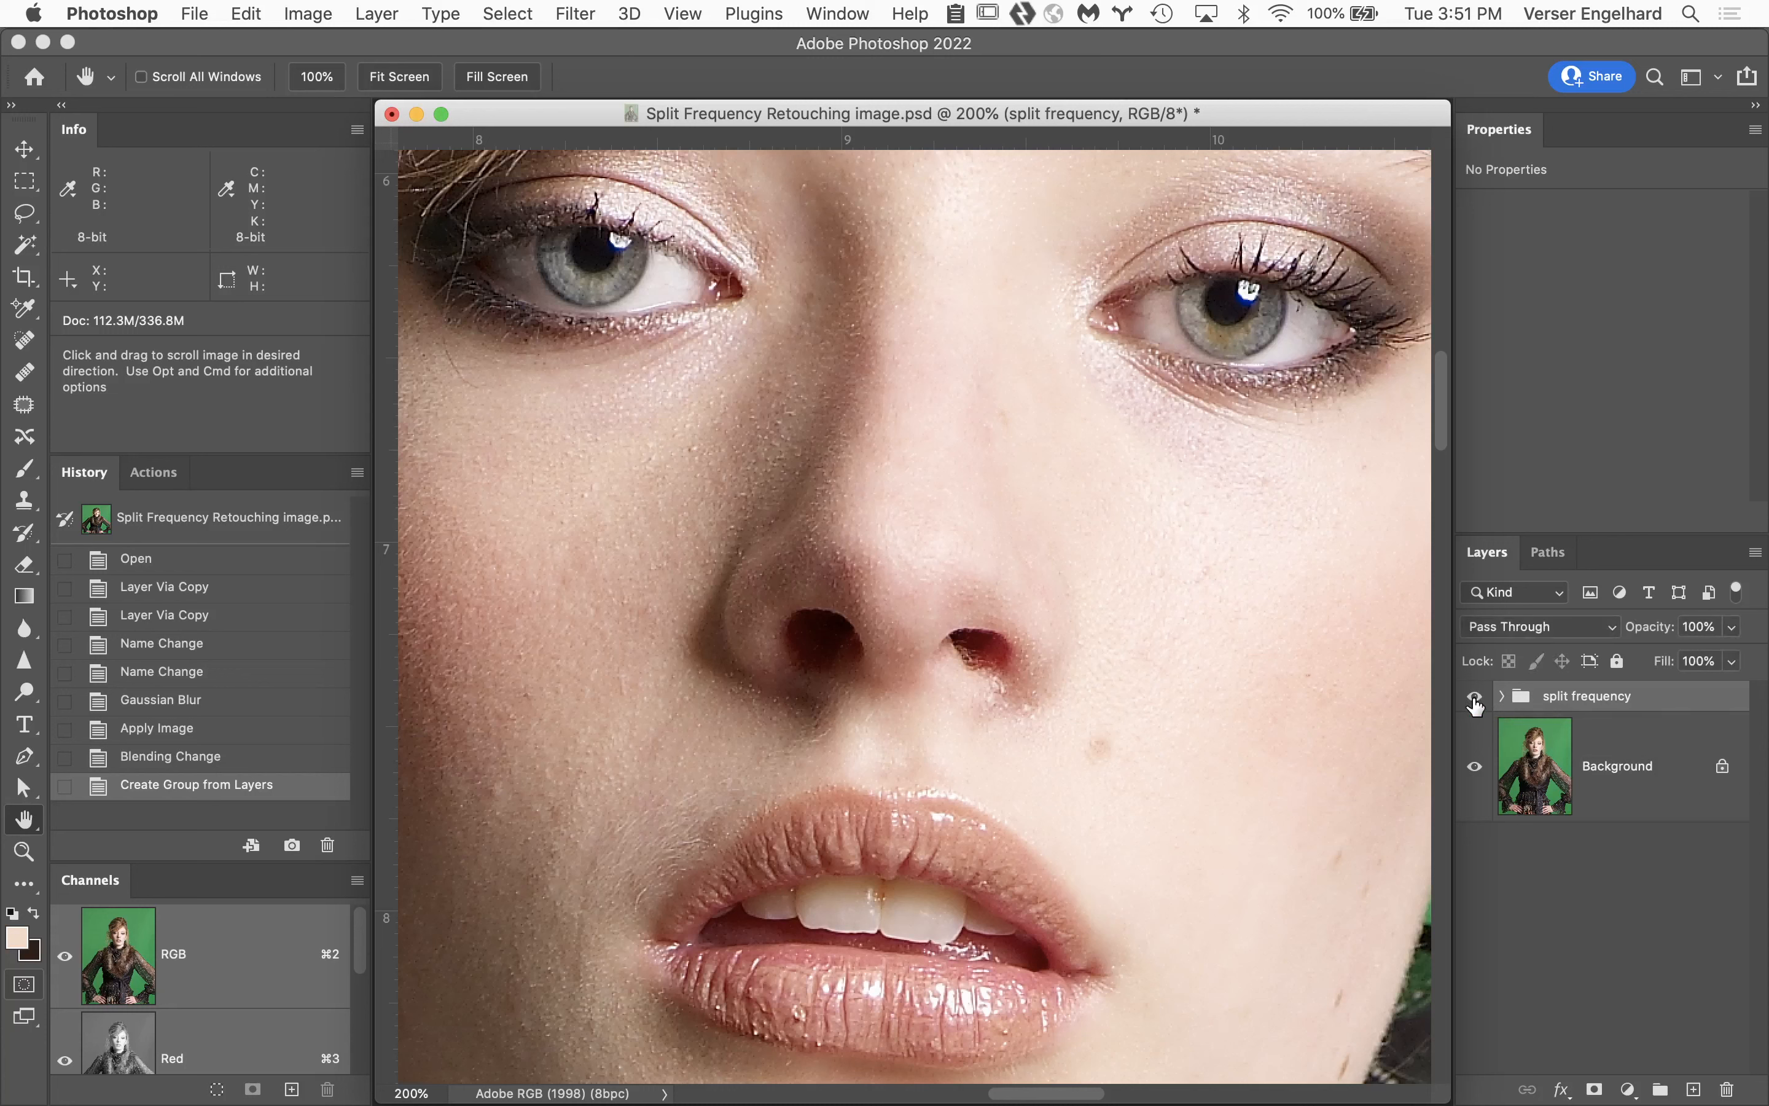
pyautogui.click(1474, 699)
pyautogui.click(1475, 702)
pyautogui.click(1476, 703)
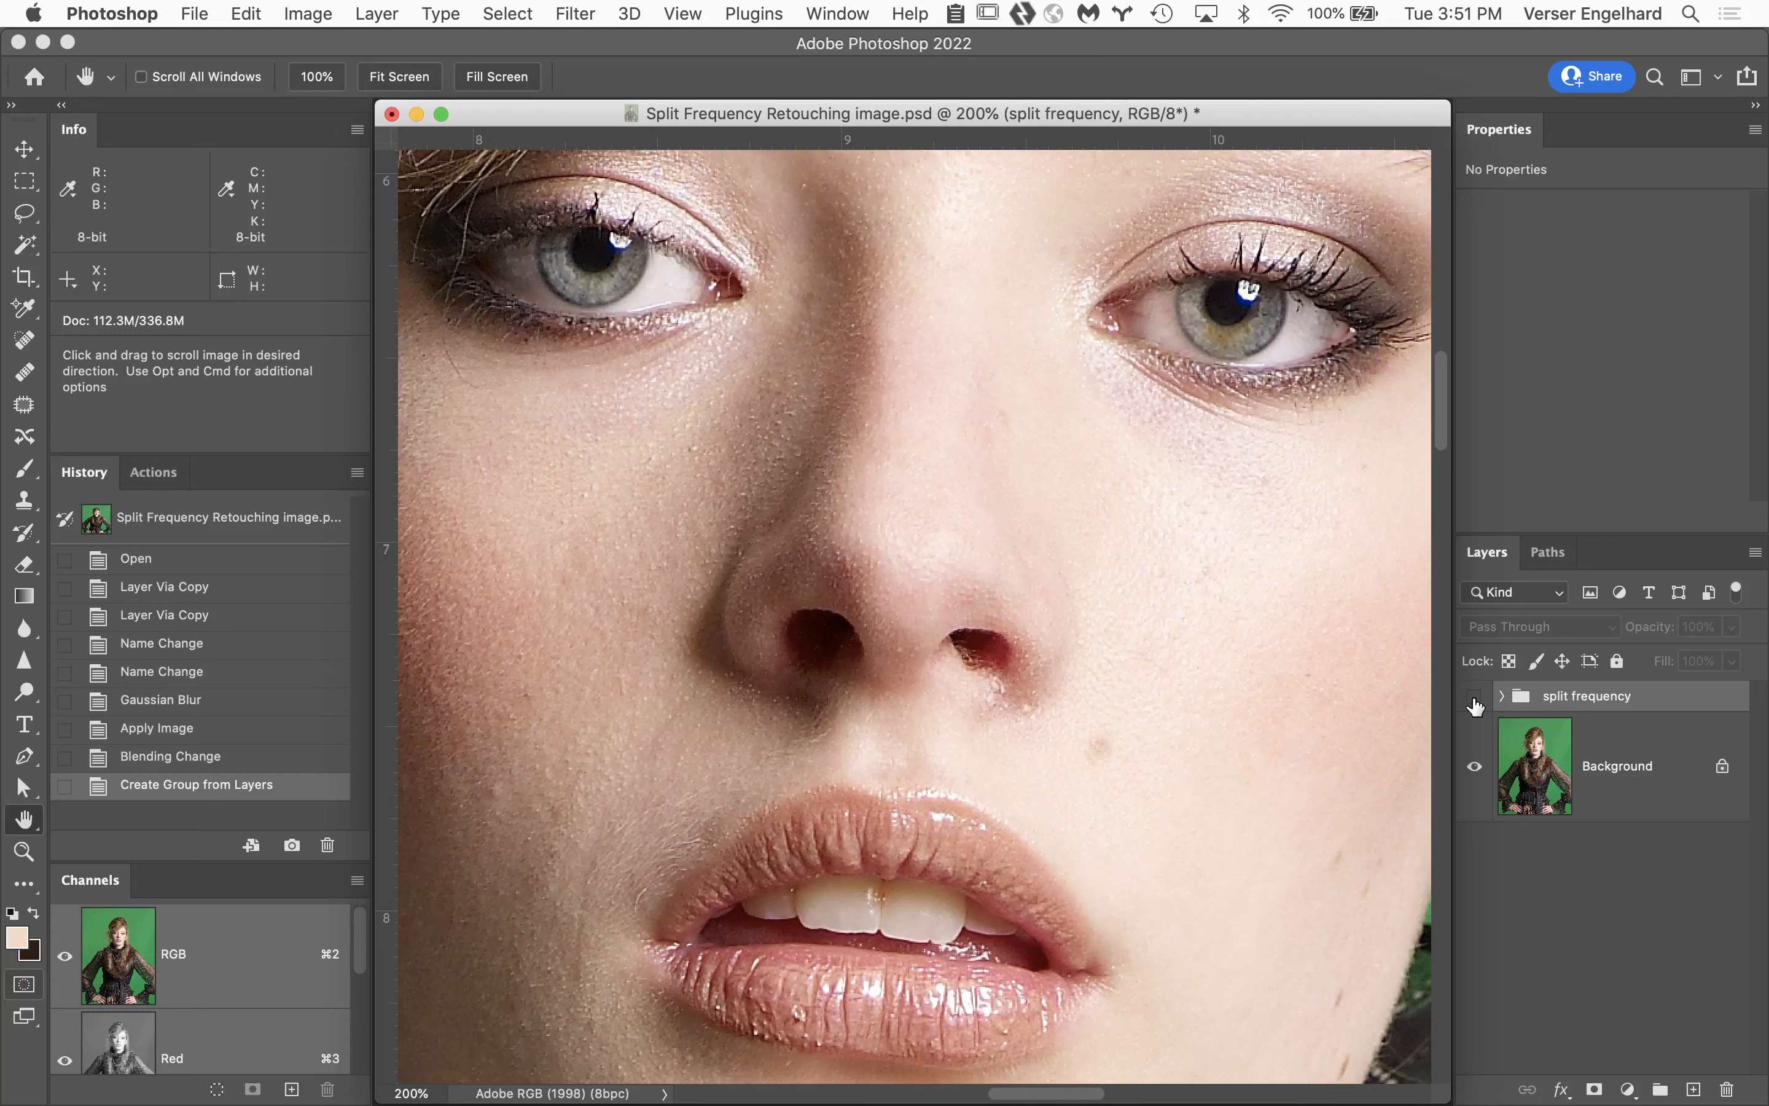
pyautogui.click(1475, 702)
pyautogui.click(1476, 702)
pyautogui.click(1475, 702)
pyautogui.click(1475, 702)
pyautogui.click(1475, 702)
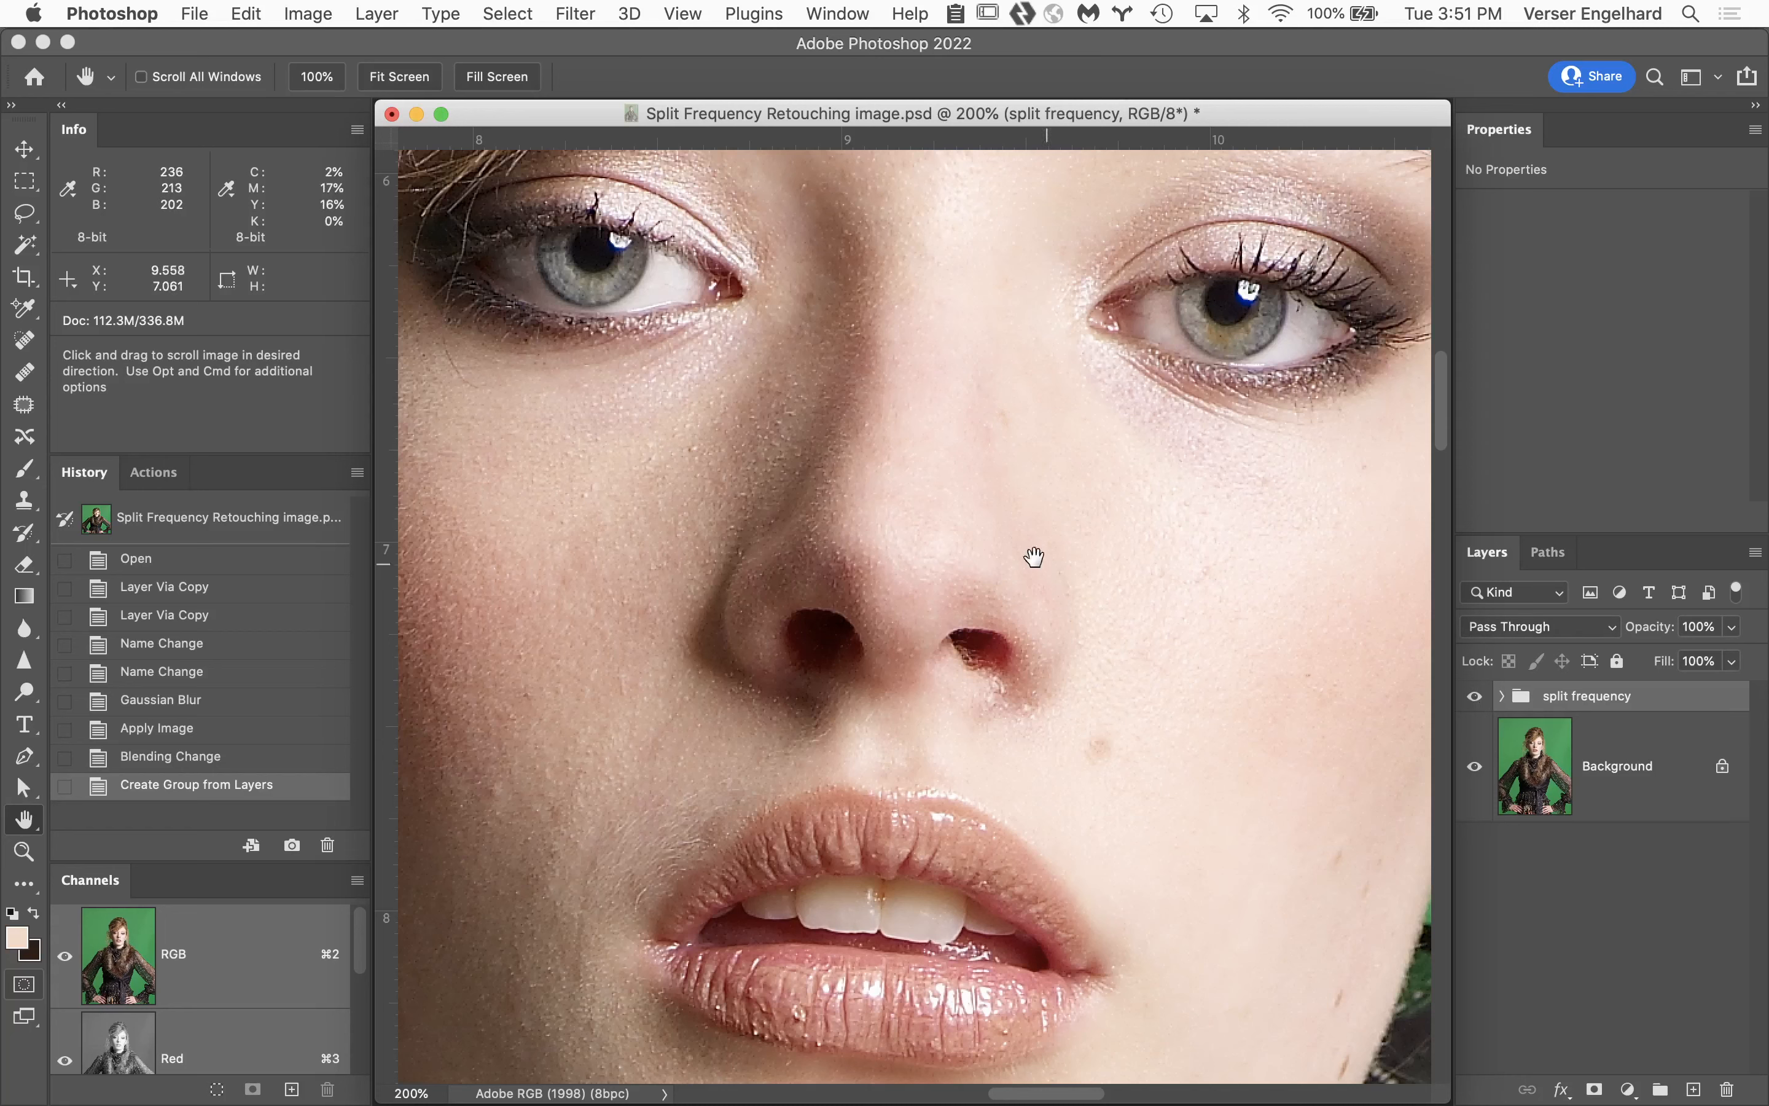
# Compare the whole face with the split frequency group hidden and shown, leaving the group visible.
pyautogui.keyDown('alt'); pyautogui.click(1022, 599); pyautogui.keyUp('alt')
pyautogui.keyDown('alt'); pyautogui.click(1023, 598); pyautogui.keyUp('alt')
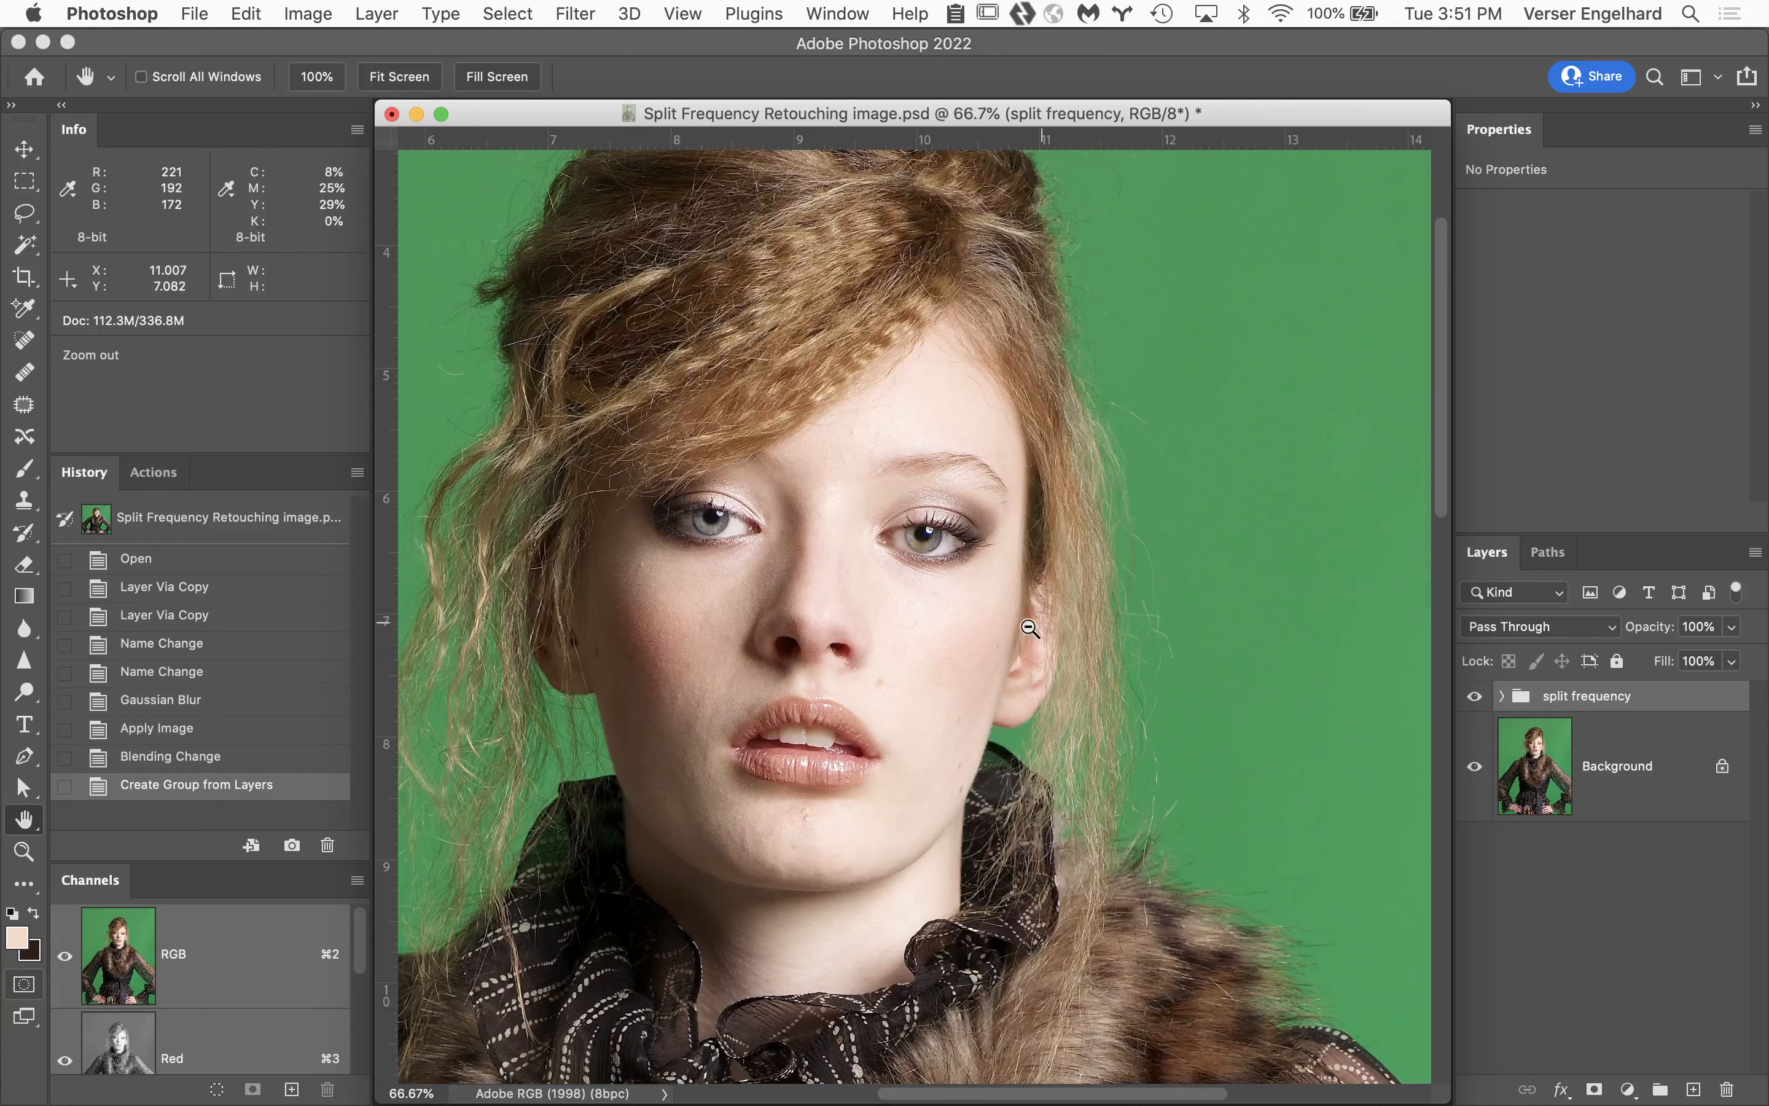
pyautogui.click(1474, 701)
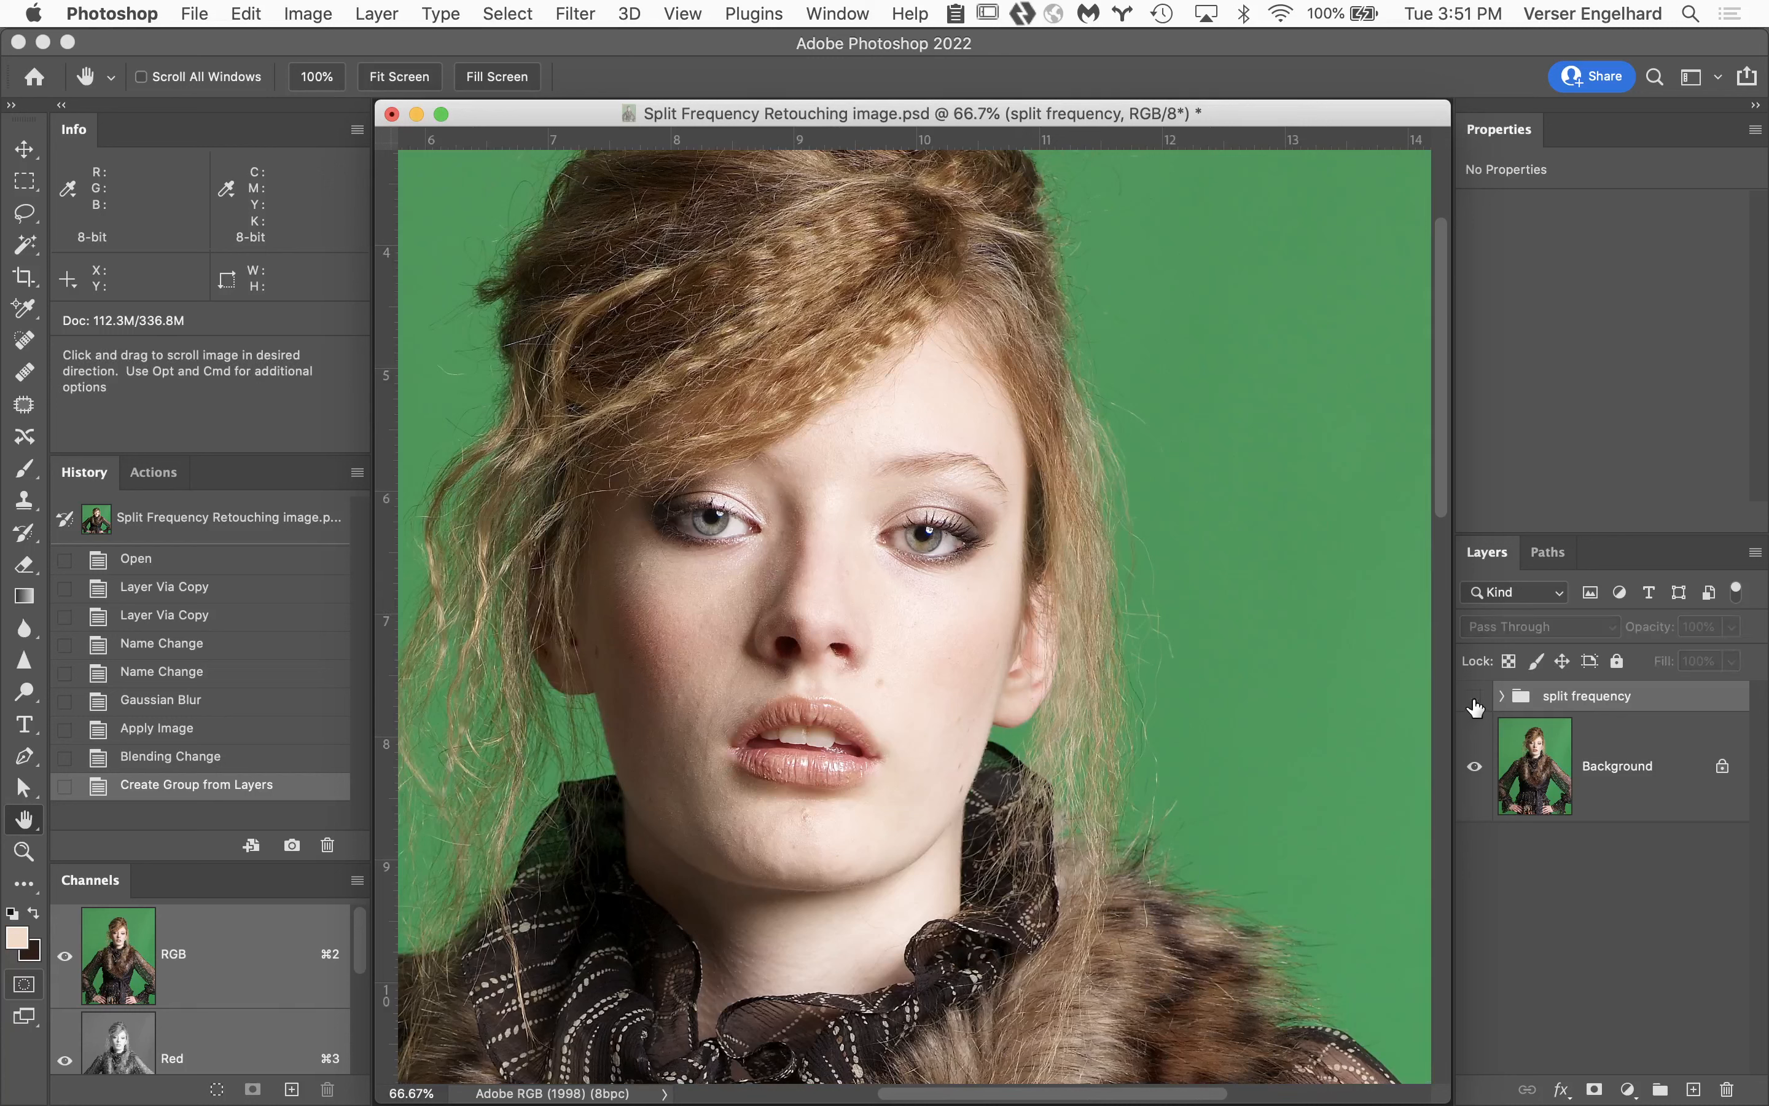
pyautogui.click(1474, 702)
pyautogui.click(1474, 702)
pyautogui.click(1474, 697)
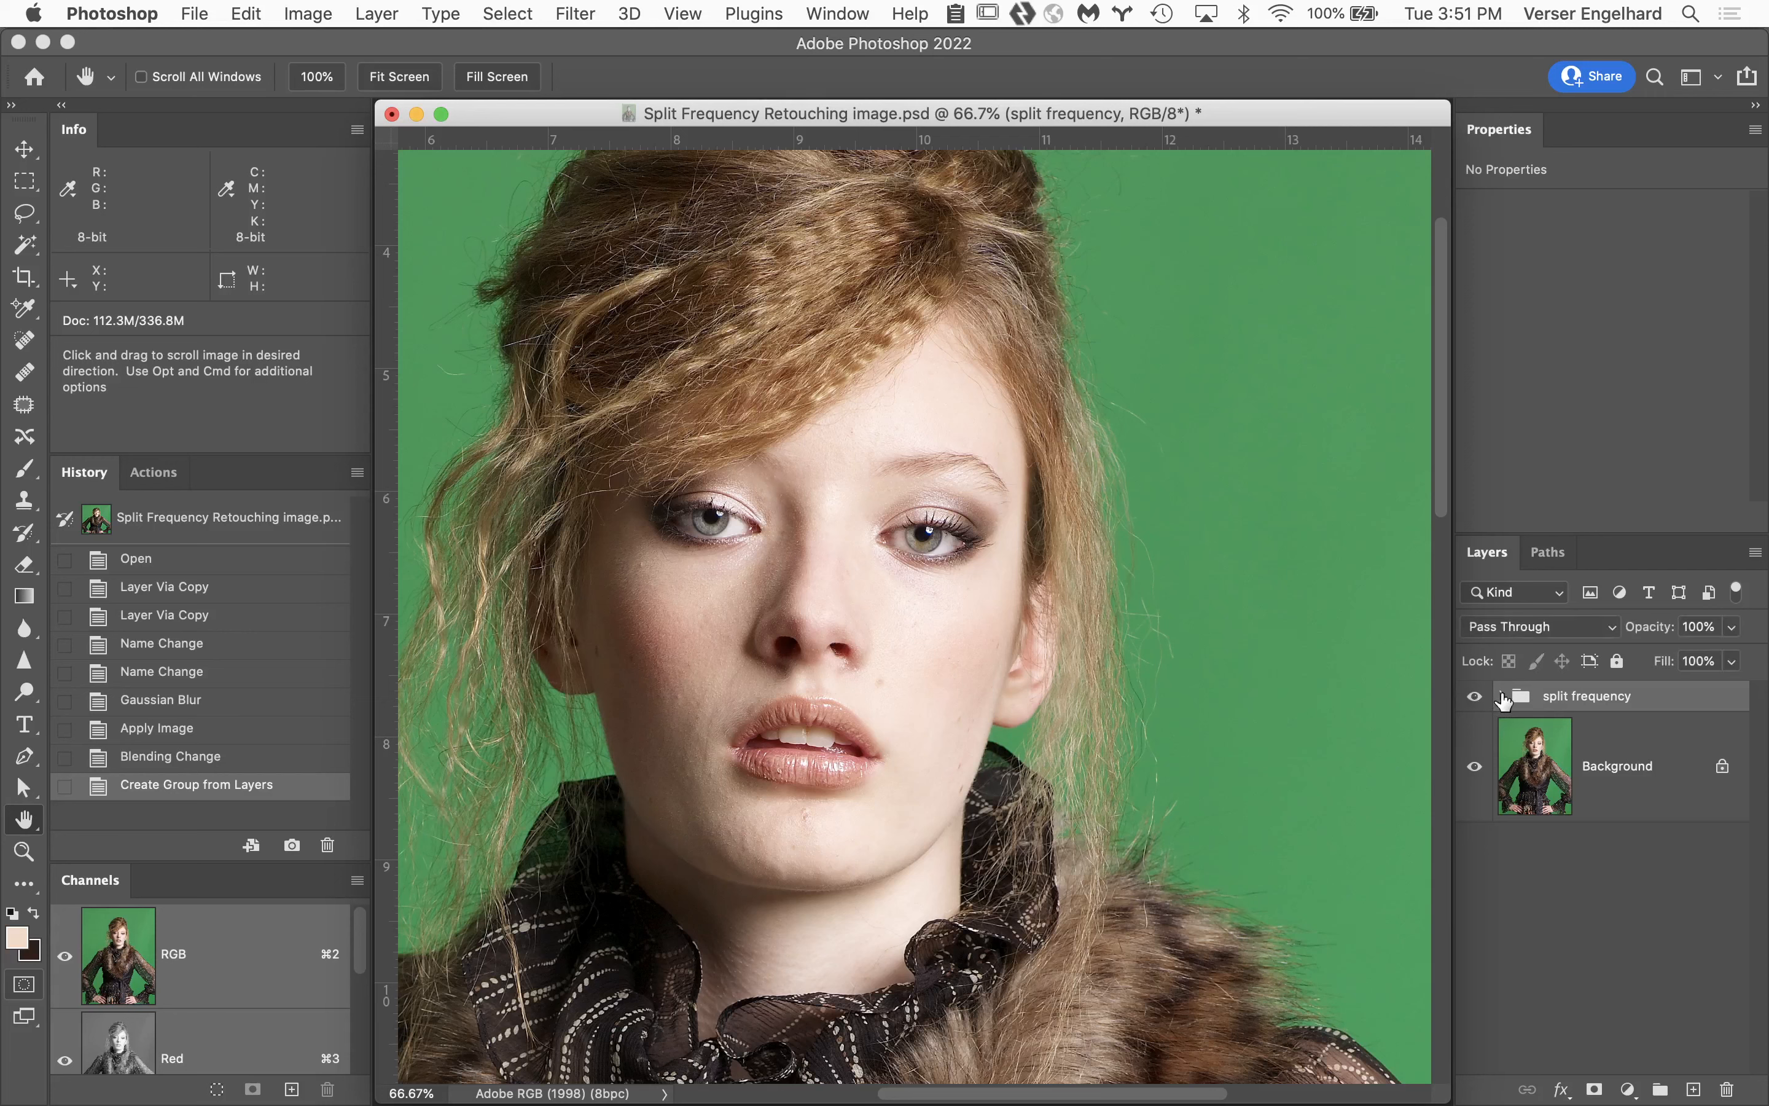
# Expand the split frequency group, select the high detail layer, and show only that layer around the nose and mouth.
pyautogui.click(1503, 698)
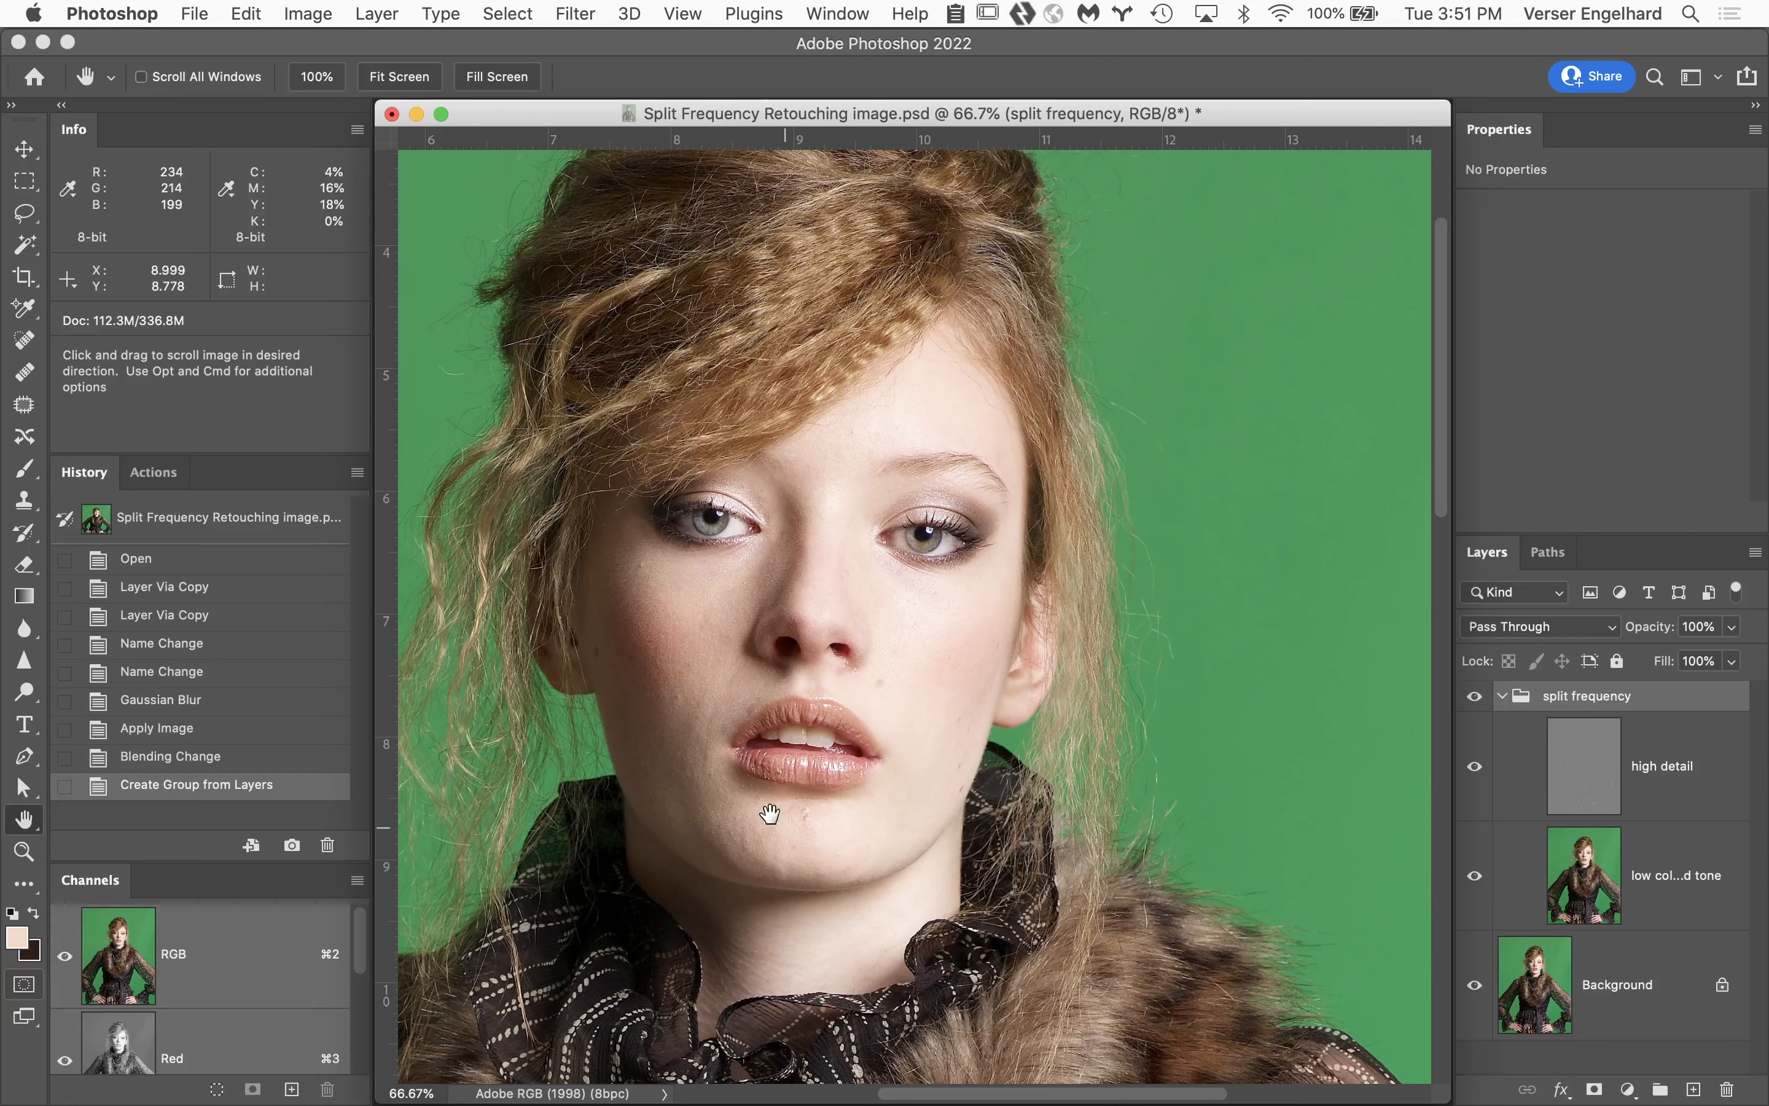
pyautogui.click(753, 720)
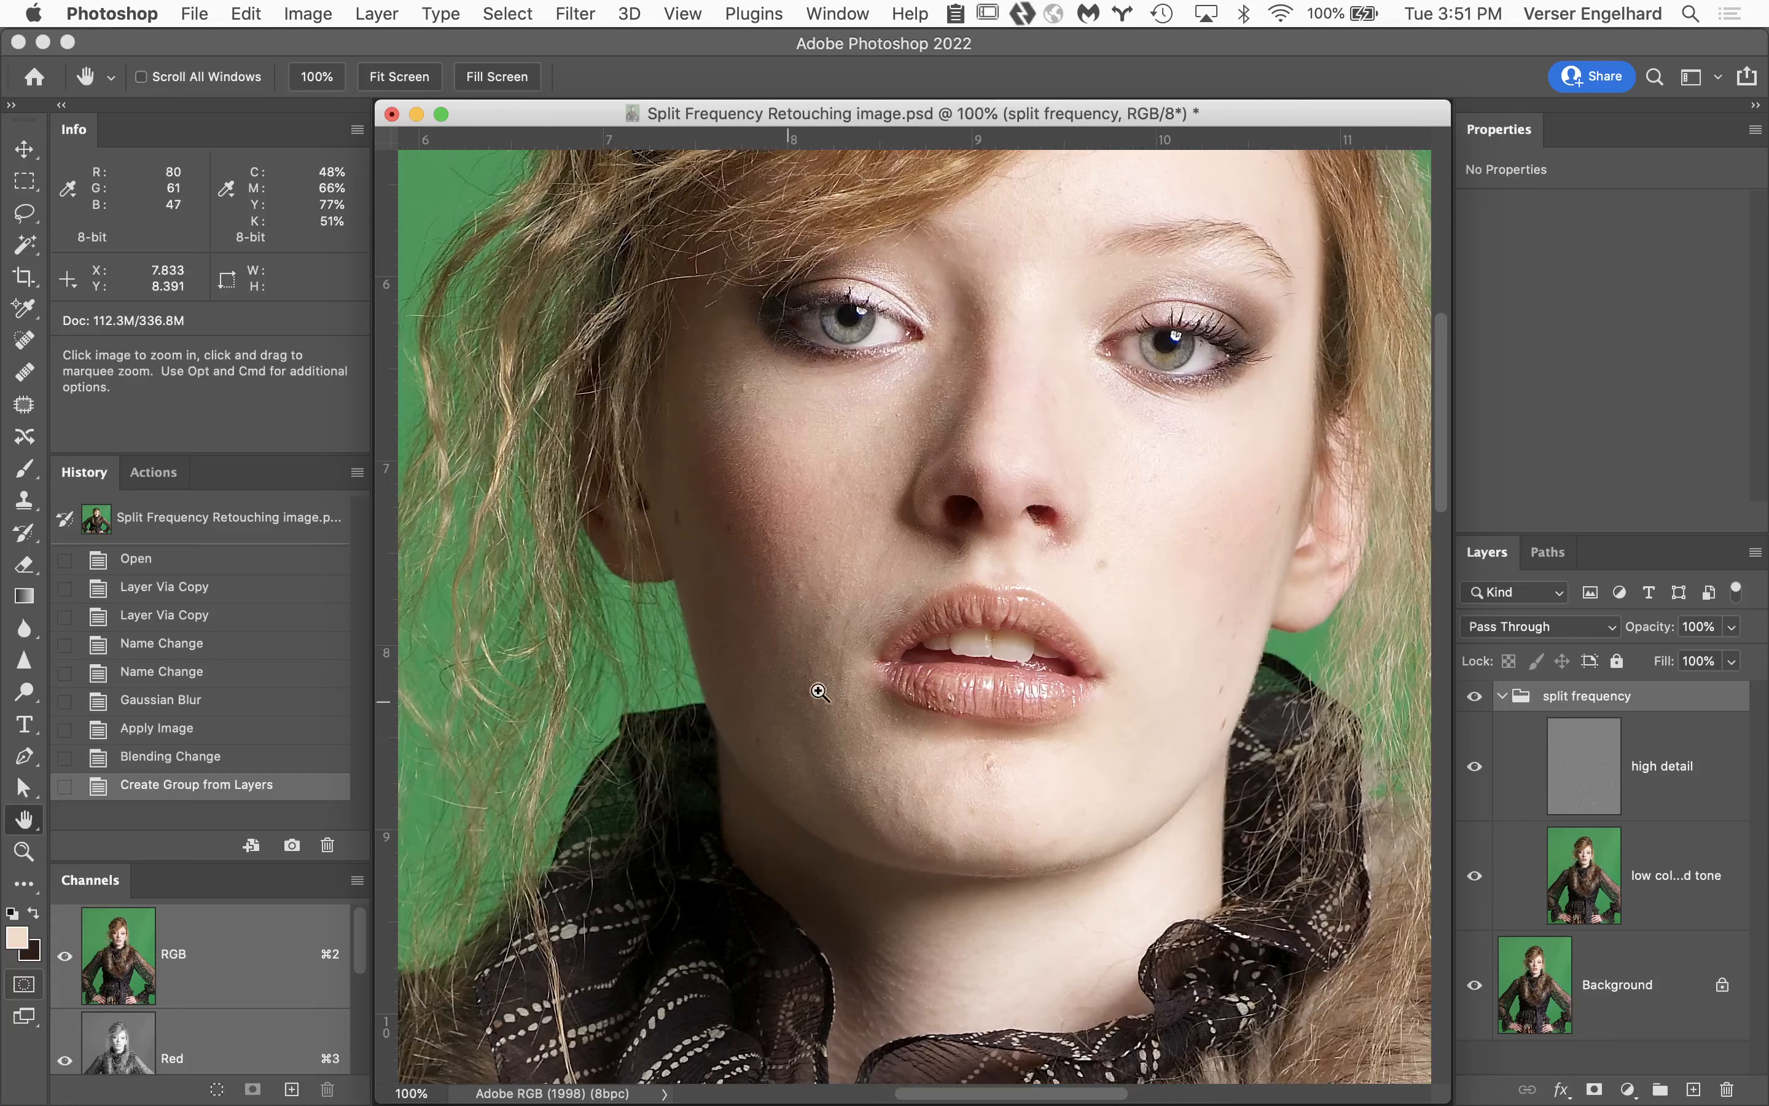
pyautogui.click(919, 604)
pyautogui.click(954, 590)
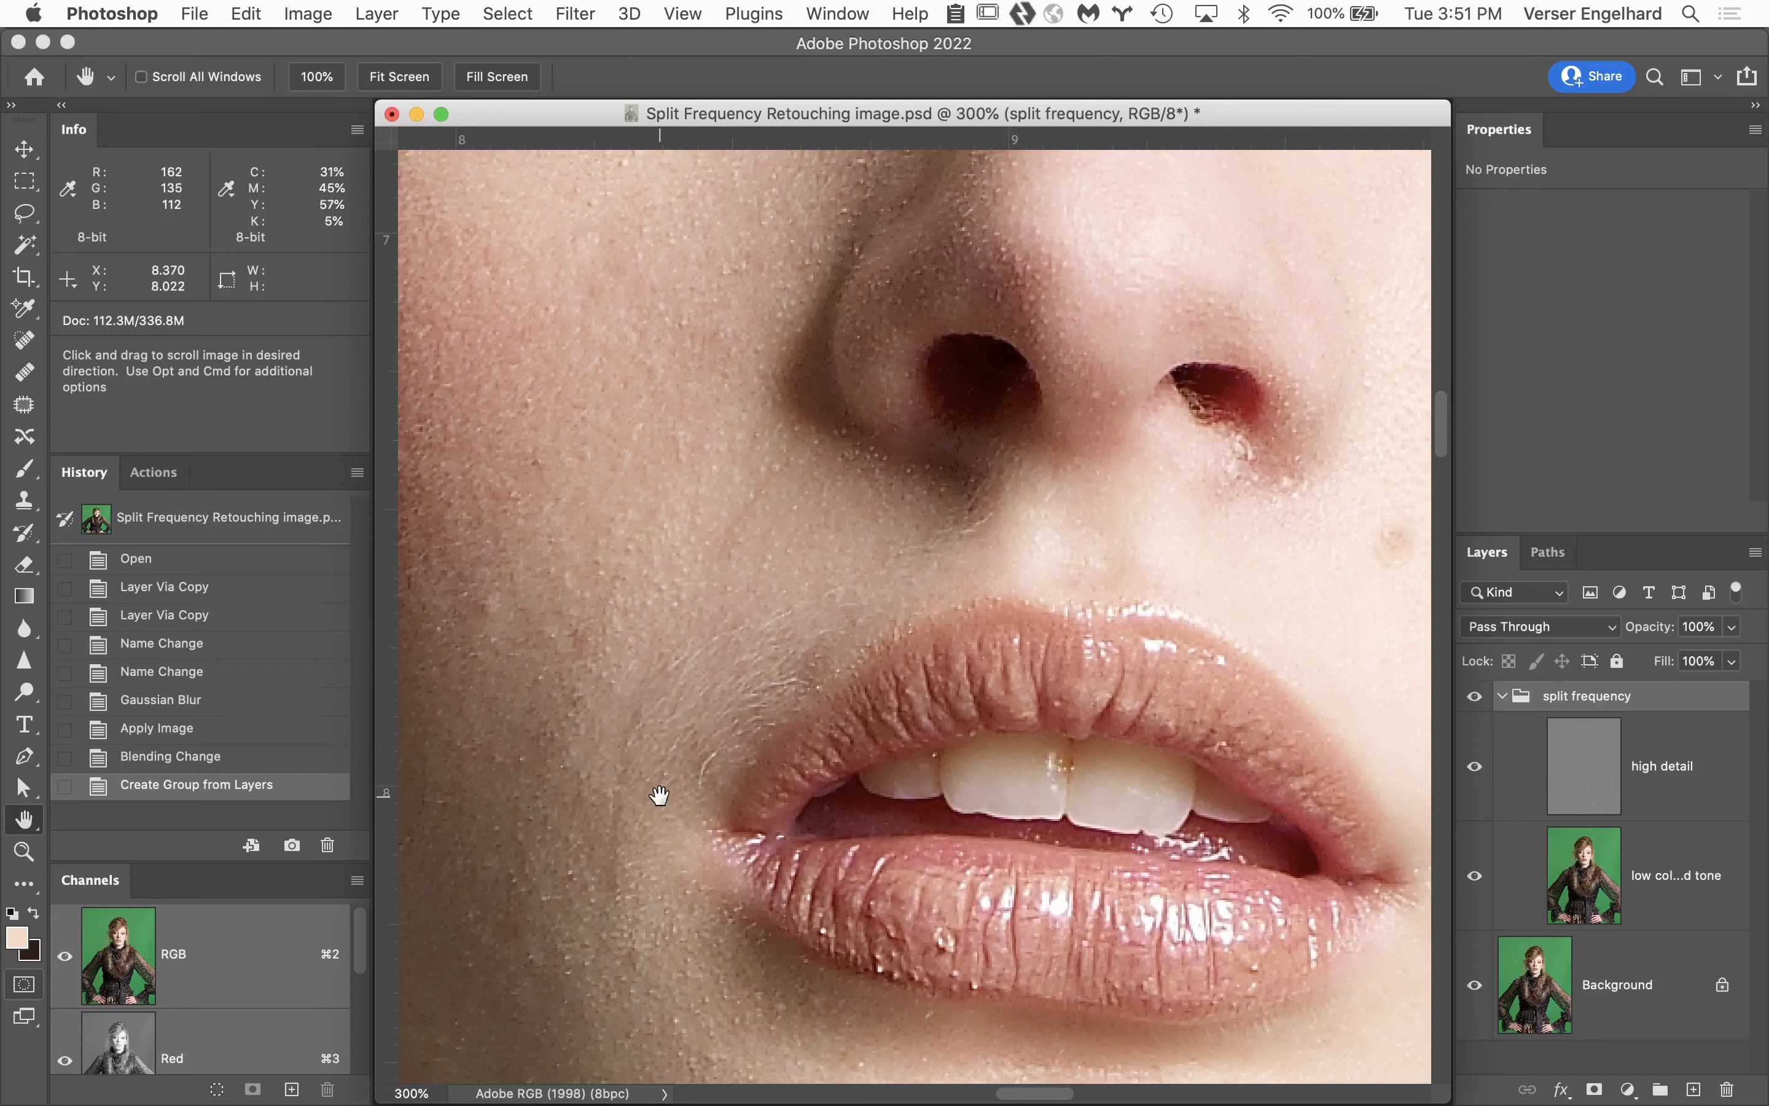
pyautogui.click(1636, 786)
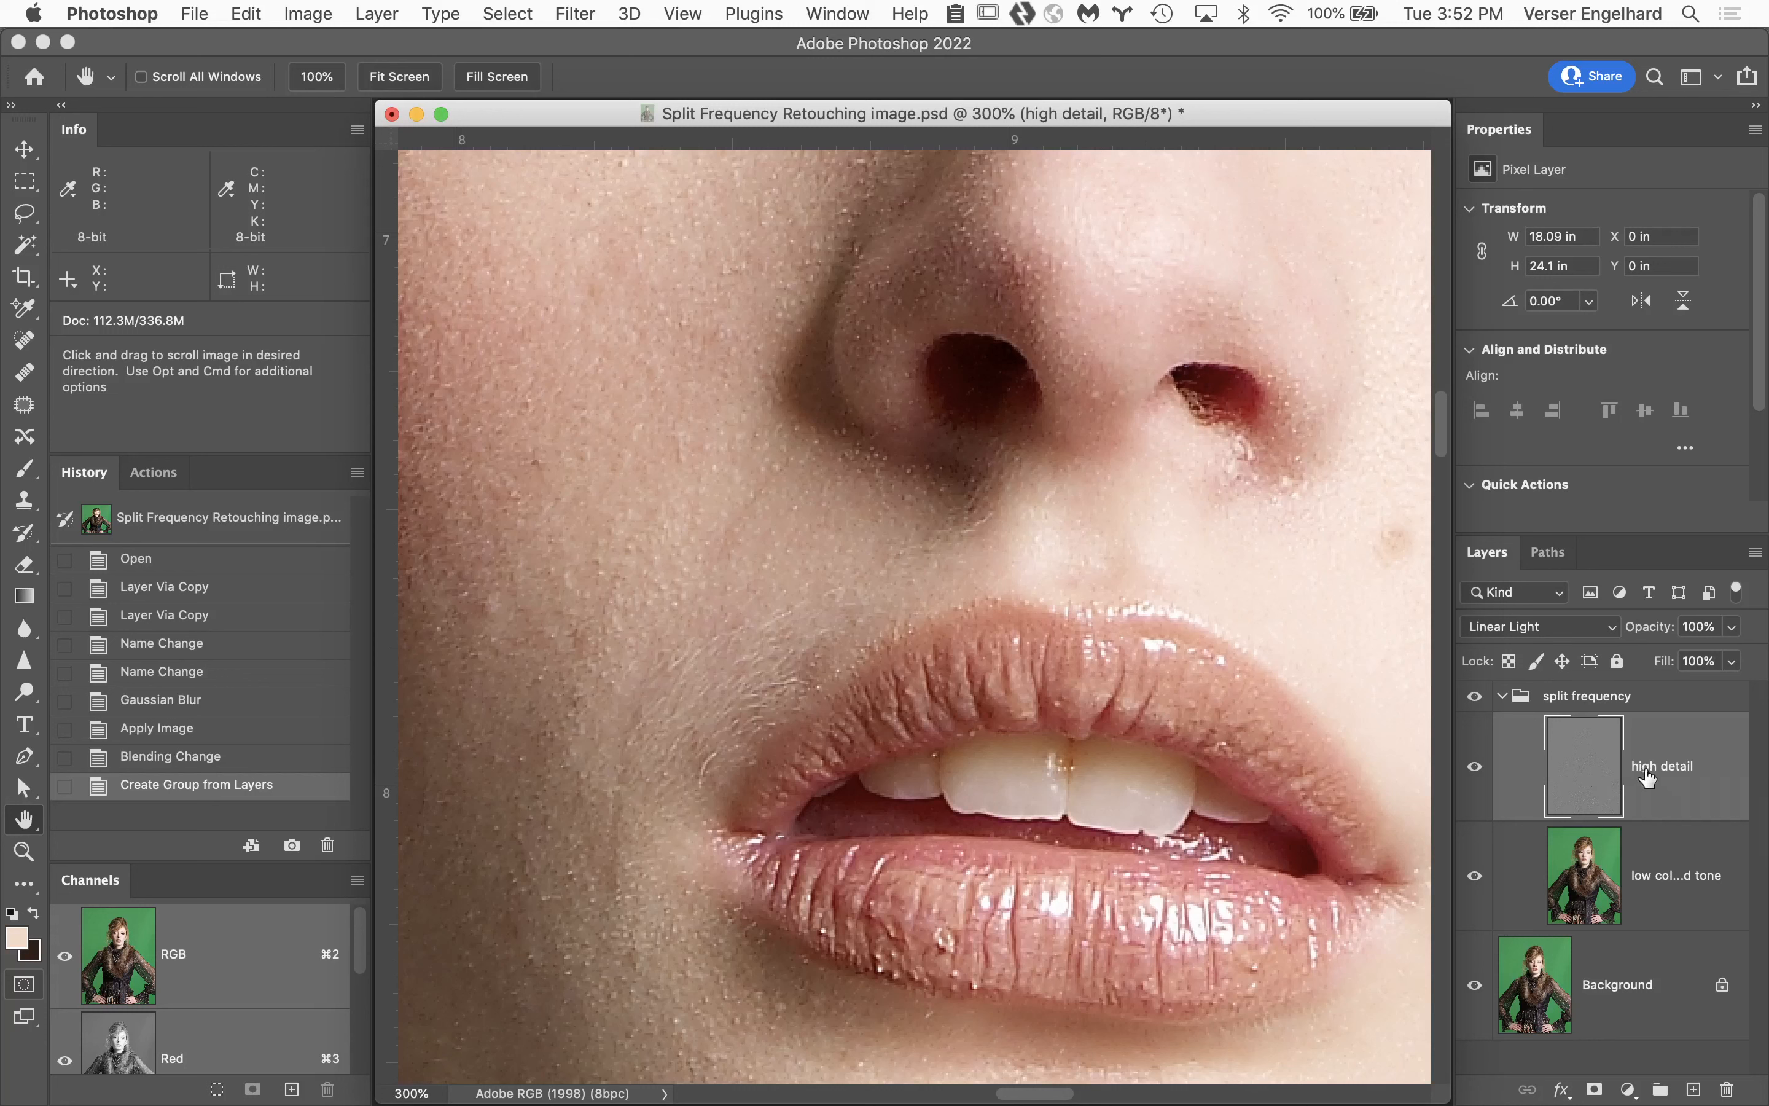
pyautogui.keyDown('alt'); pyautogui.click(1476, 772); pyautogui.keyUp('alt')
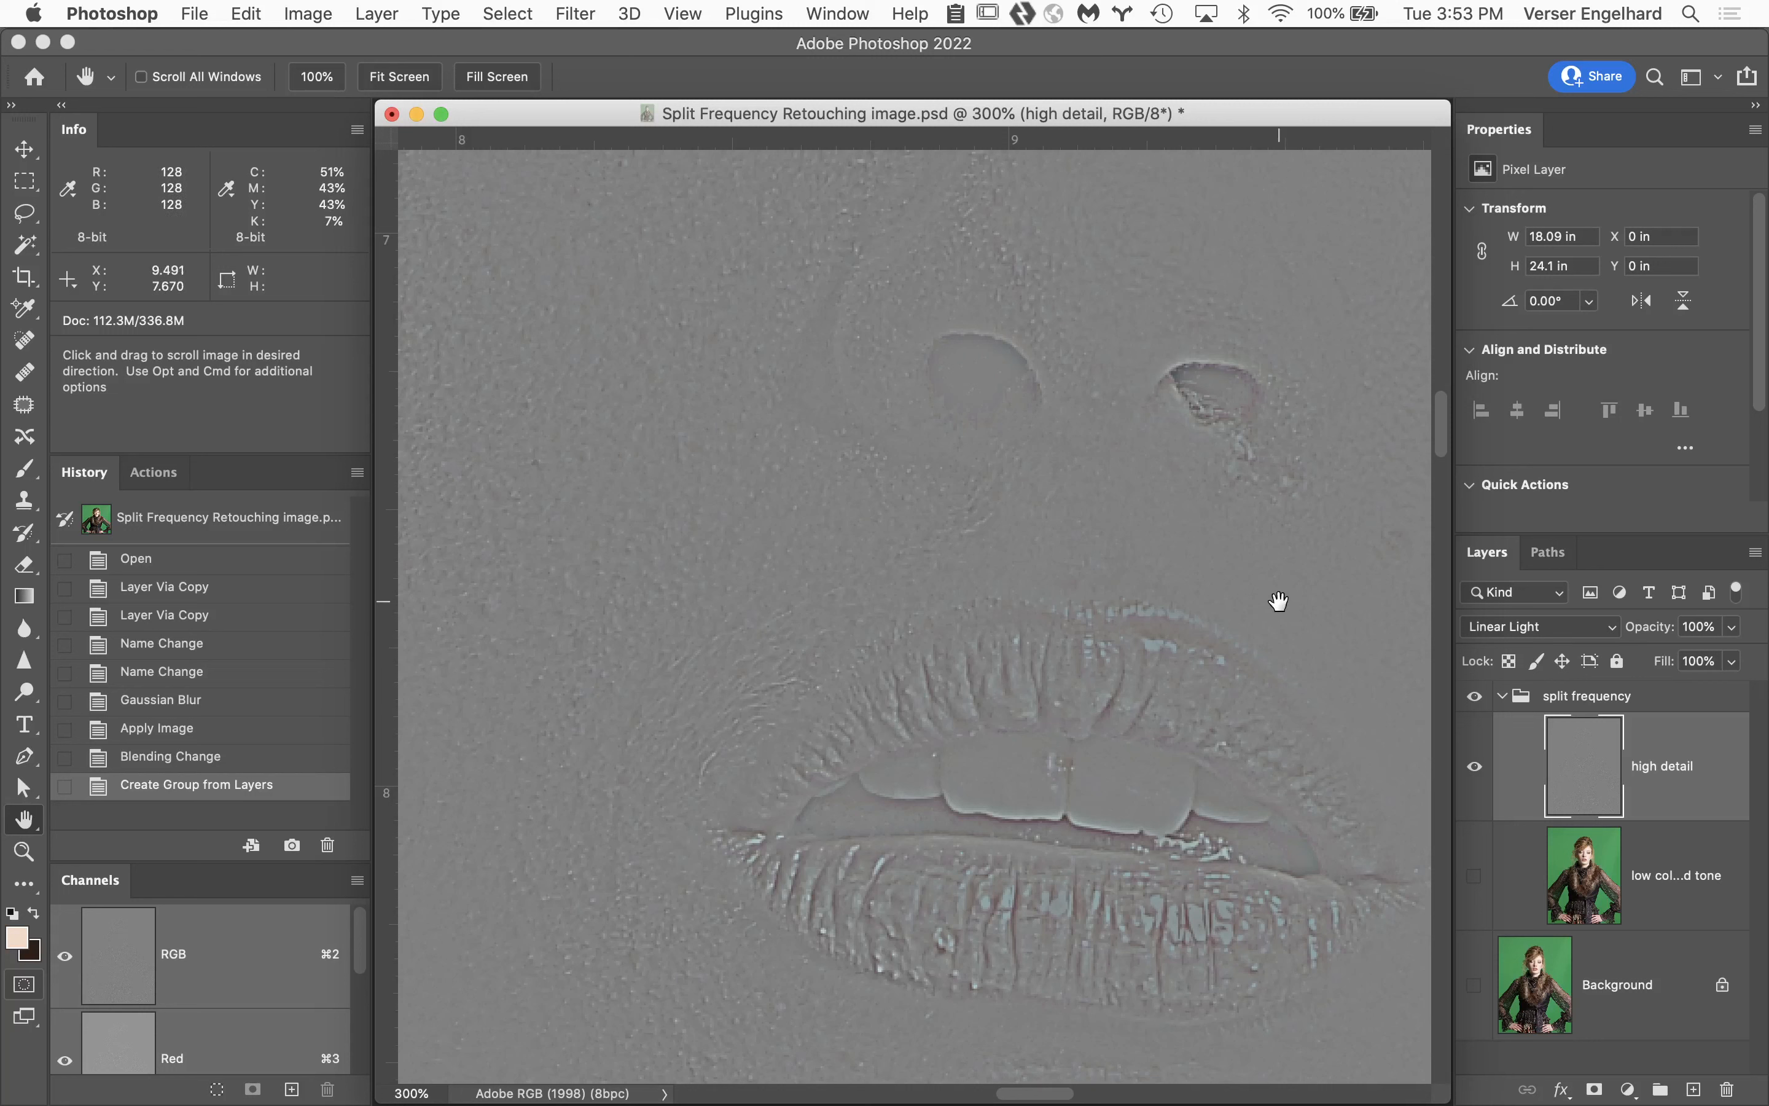
pyautogui.moveTo(1287, 628); pyautogui.dragTo(1145, 595)
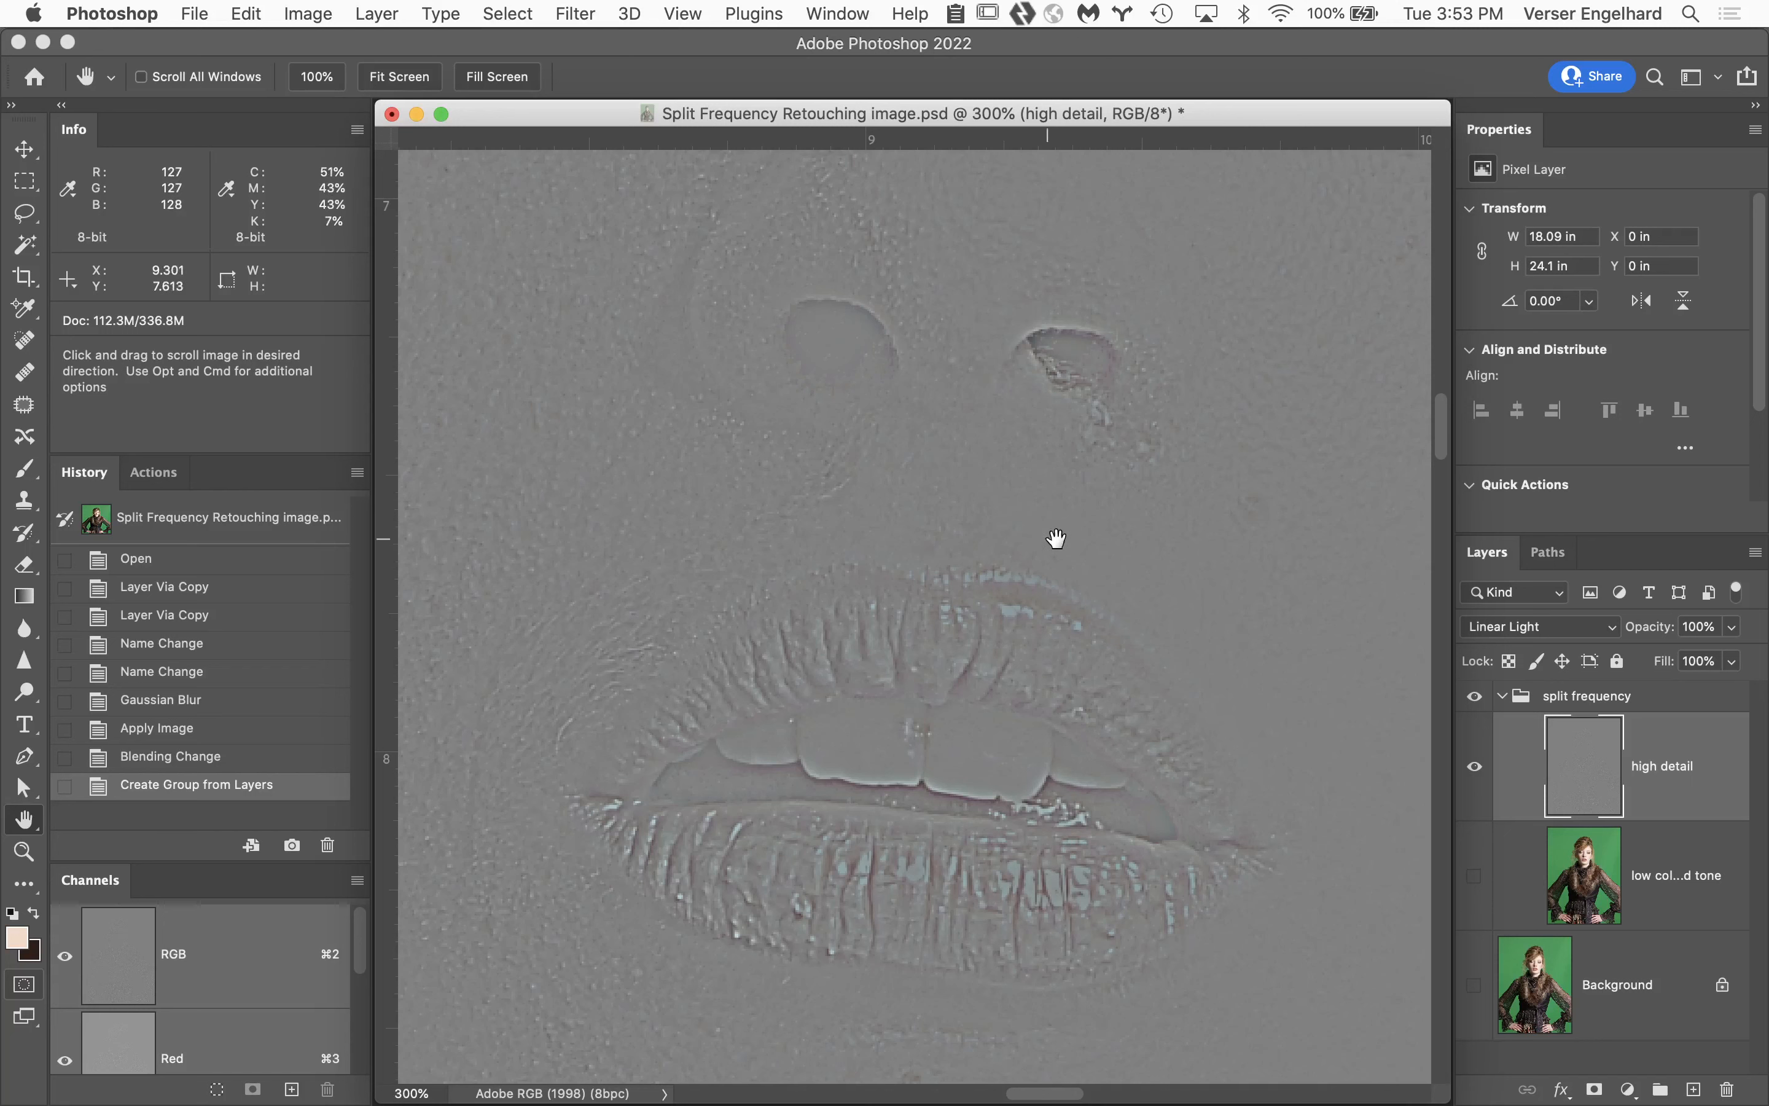
pyautogui.moveTo(985, 506); pyautogui.dragTo(1097, 525)
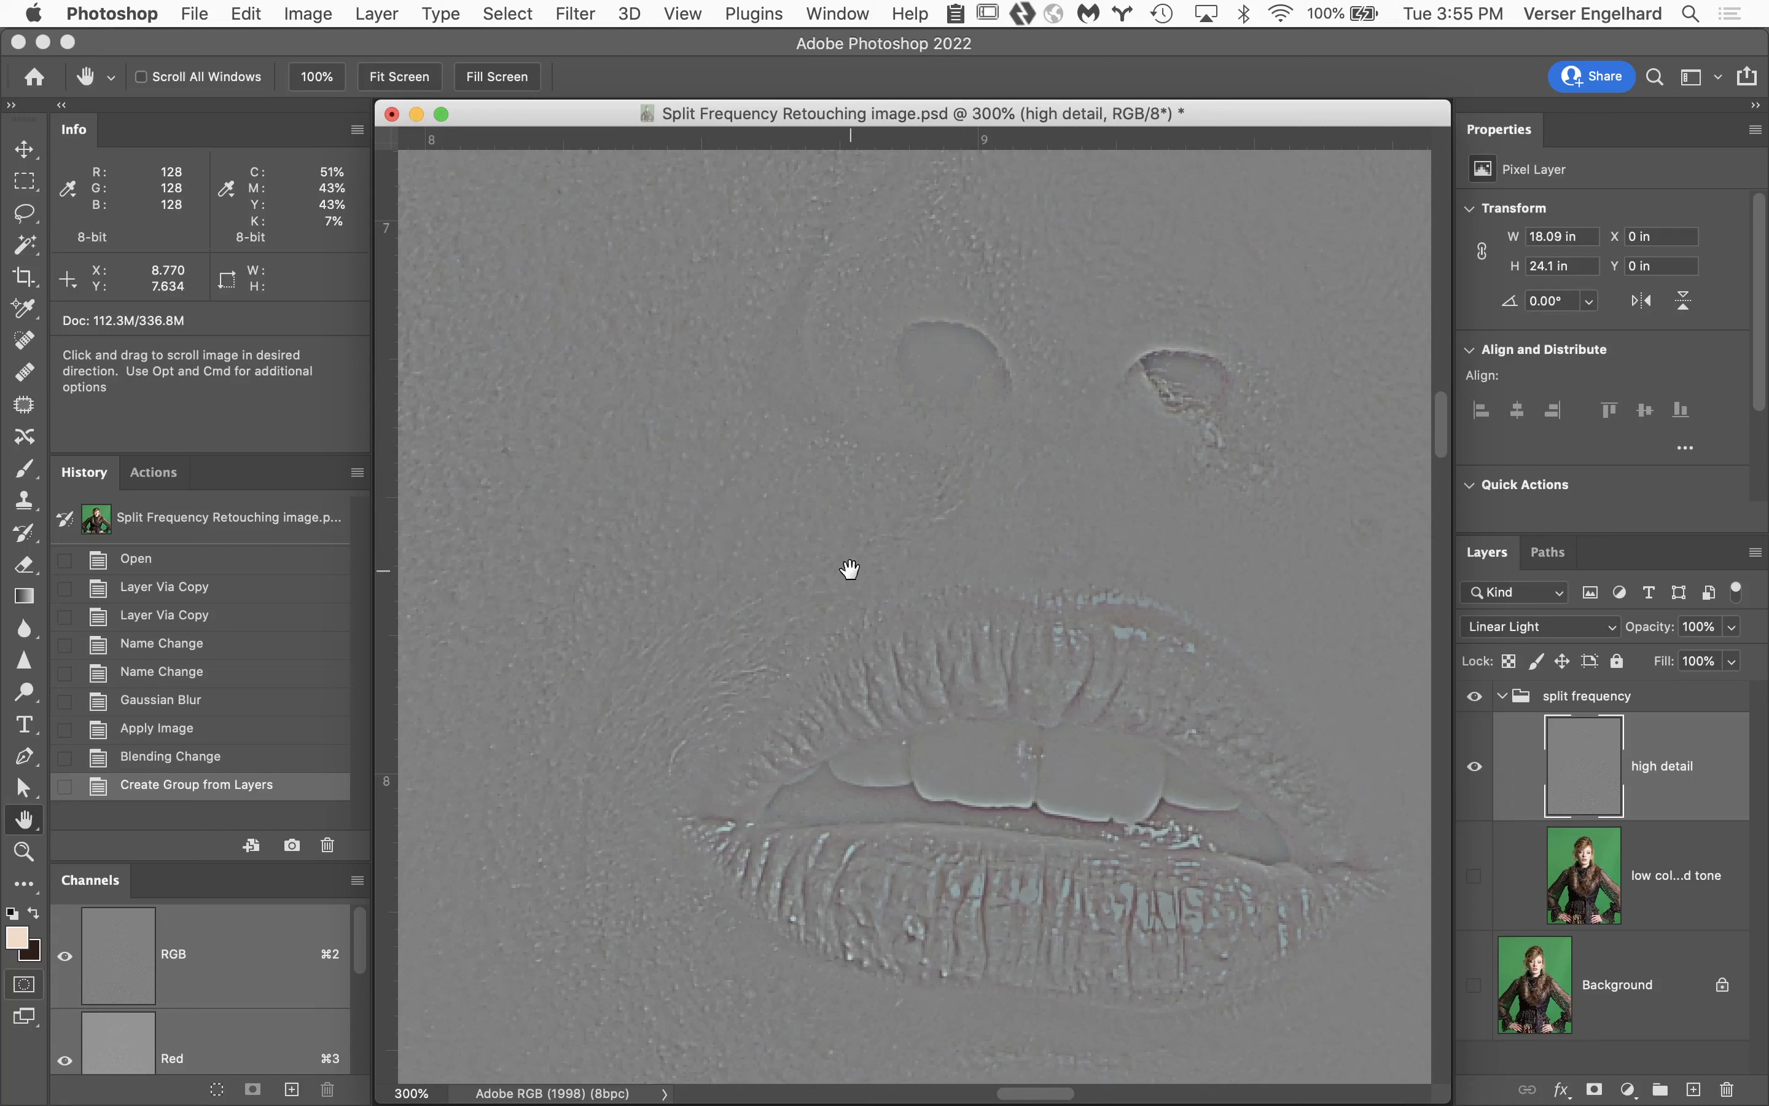
# Patch an area about 0.16 by 0.15 in below the nostril on the high detail layer with neighboring skin texture, and deselect.
pyautogui.click(24, 404)
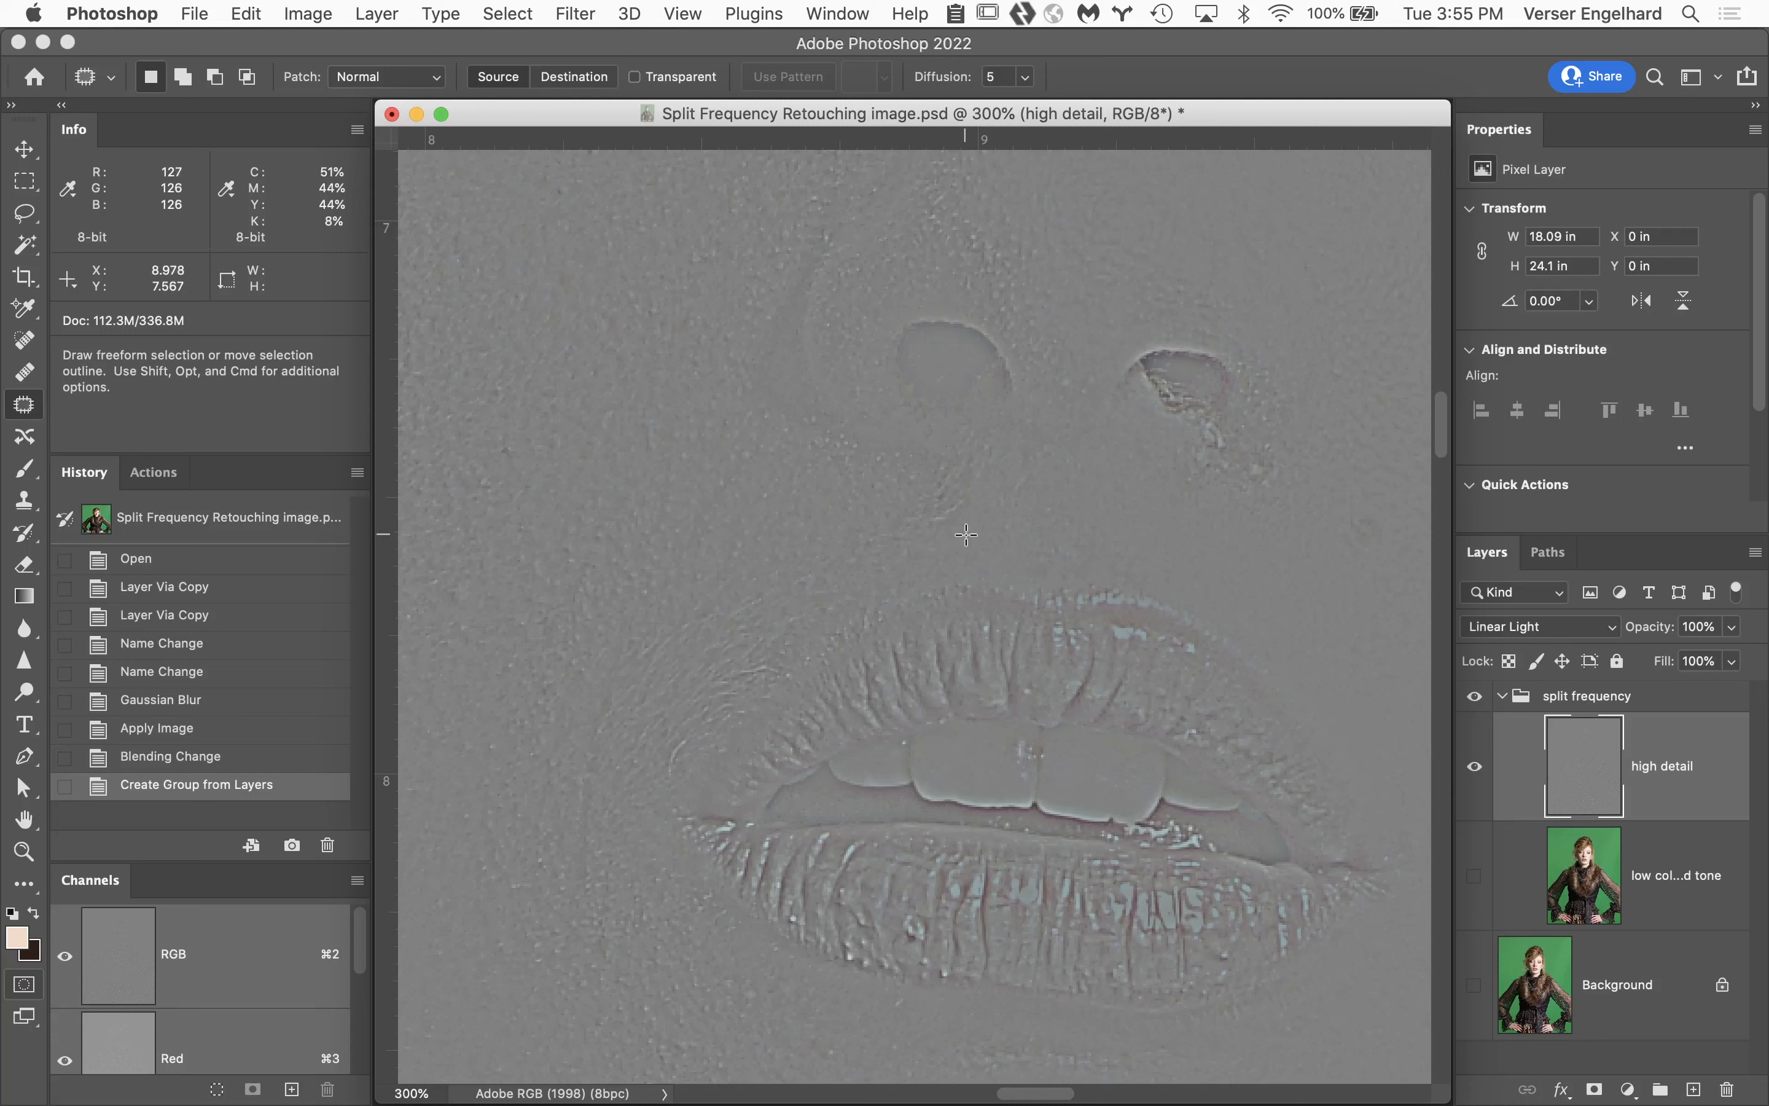
pyautogui.moveTo(966, 535)
pyautogui.mouseDown()
pyautogui.moveTo(984, 511)
pyautogui.moveTo(958, 474)
pyautogui.moveTo(899, 479)
pyautogui.moveTo(910, 541)
pyautogui.moveTo(967, 535)
pyautogui.mouseUp()
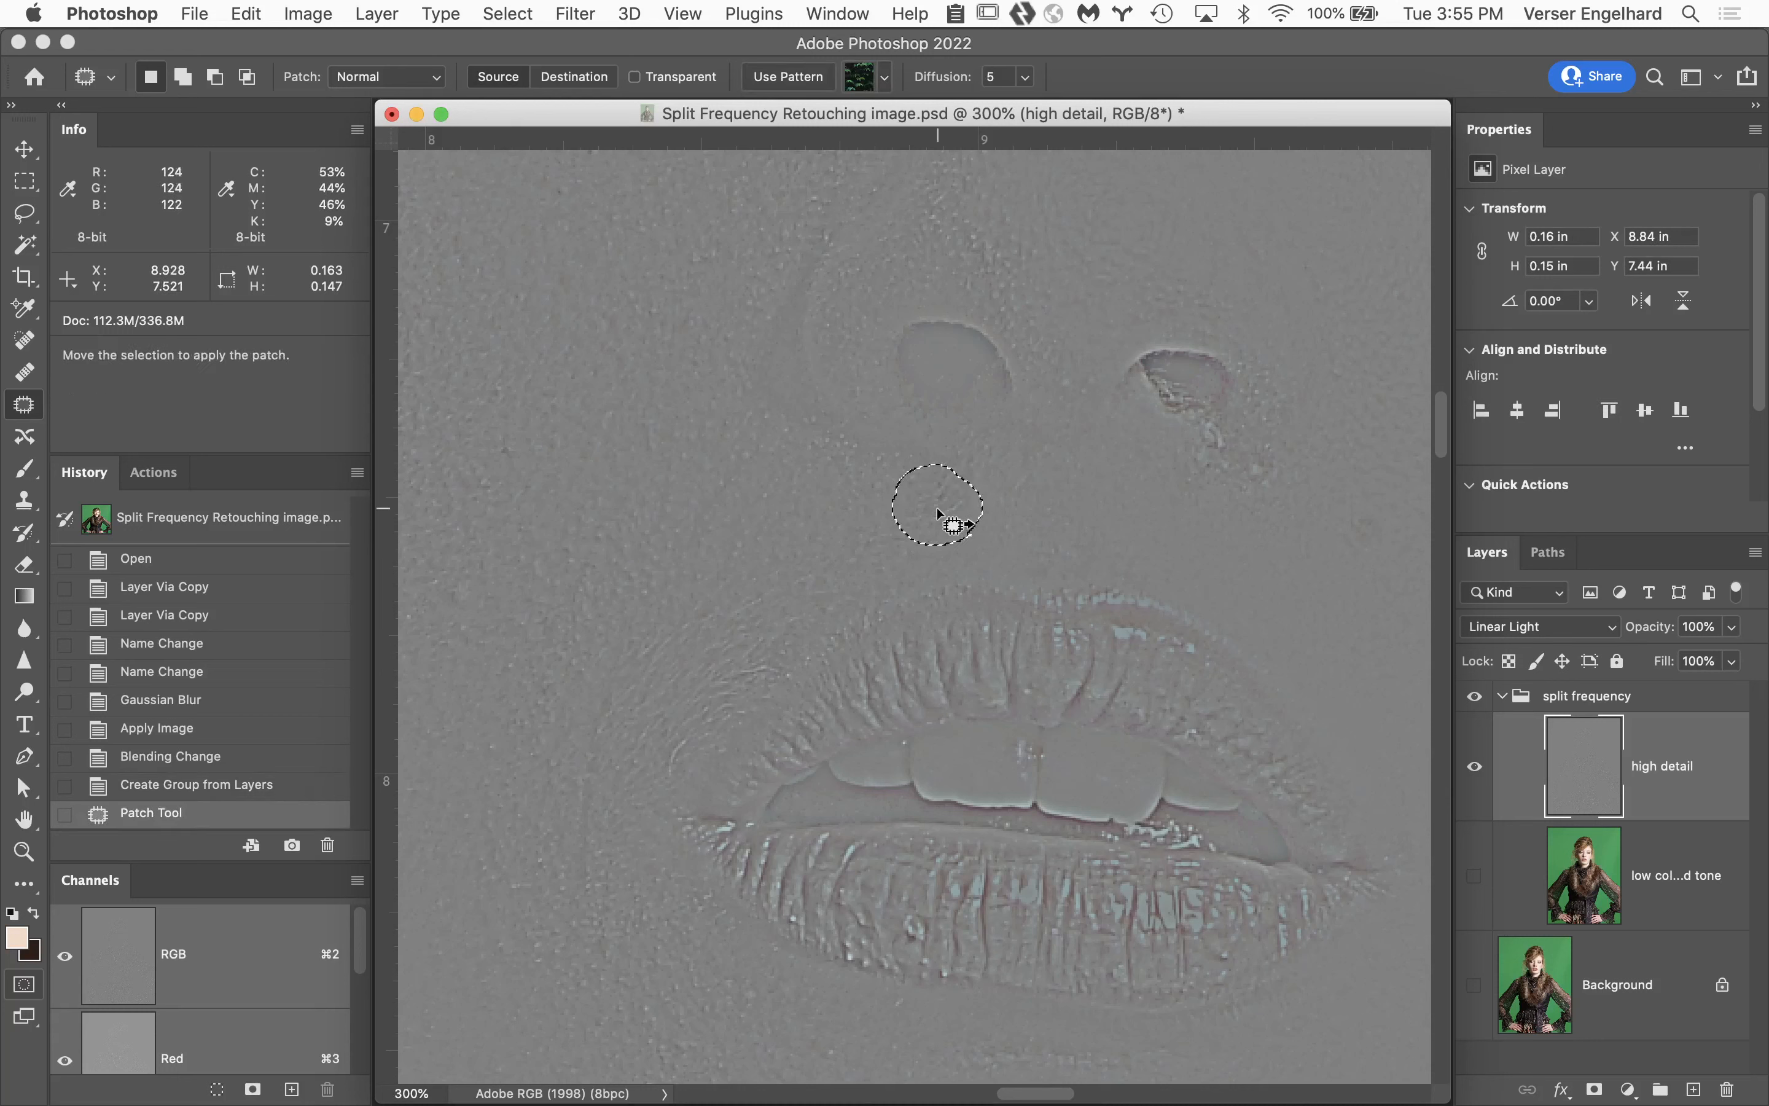
pyautogui.moveTo(938, 512); pyautogui.dragTo(822, 475)
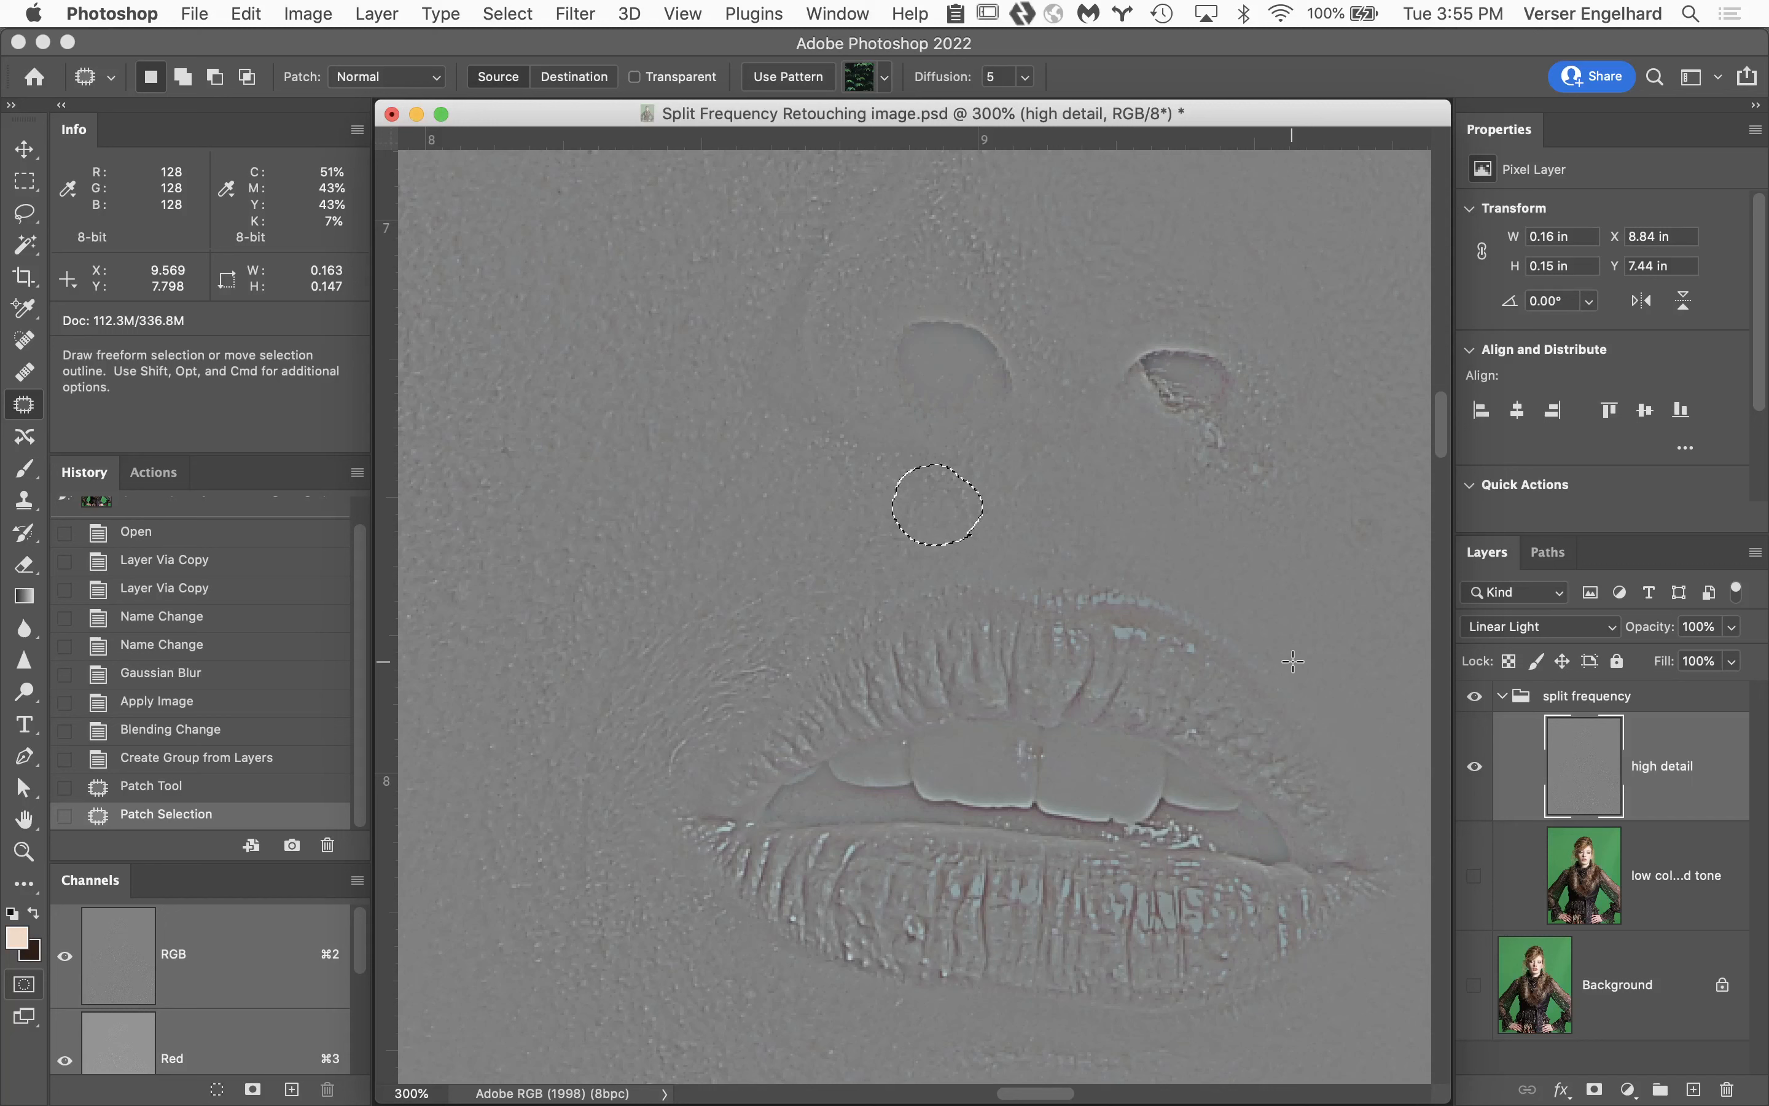
pyautogui.press('super+d')
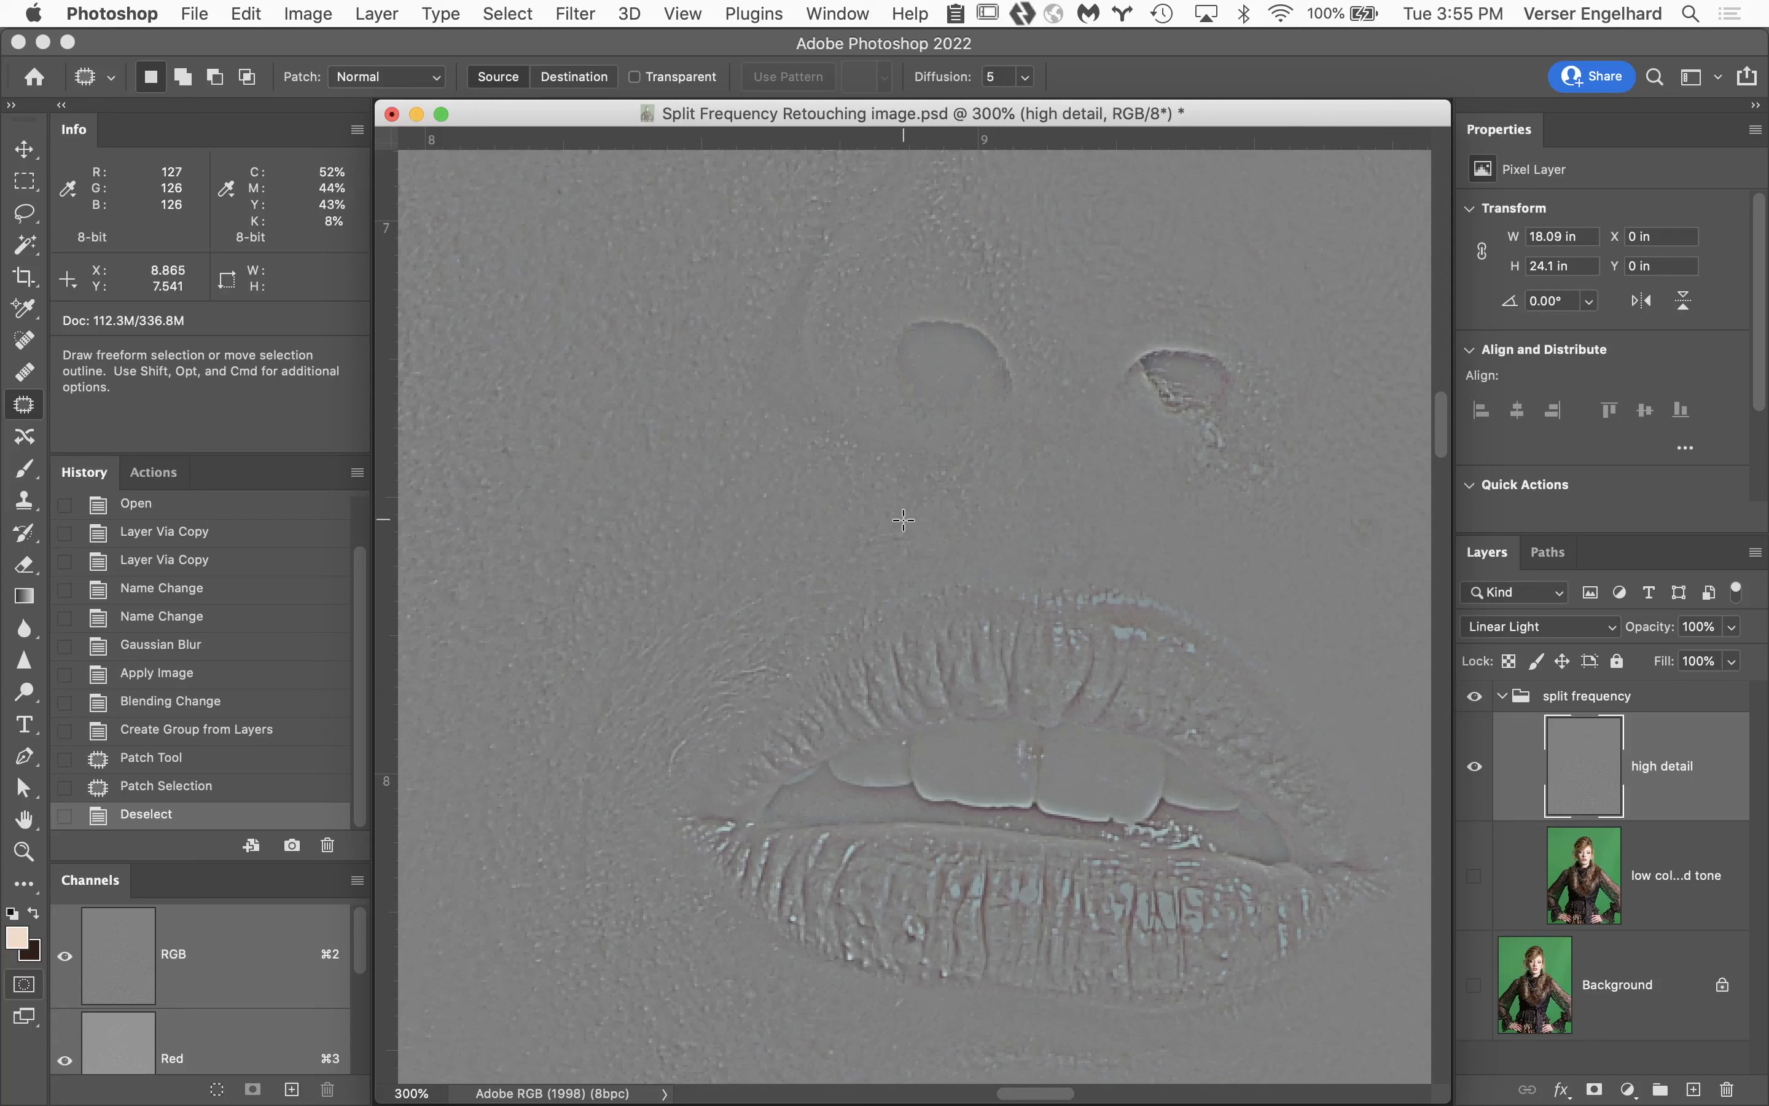
# Patch two more small areas between the nose and upper lip on the high detail layer, and show the low color and tone layer.
pyautogui.moveTo(872, 510)
pyautogui.mouseDown()
pyautogui.moveTo(838, 530)
pyautogui.moveTo(842, 577)
pyautogui.moveTo(877, 599)
pyautogui.moveTo(920, 554)
pyautogui.moveTo(877, 504)
pyautogui.moveTo(814, 514)
pyautogui.moveTo(751, 490)
pyautogui.mouseUp()
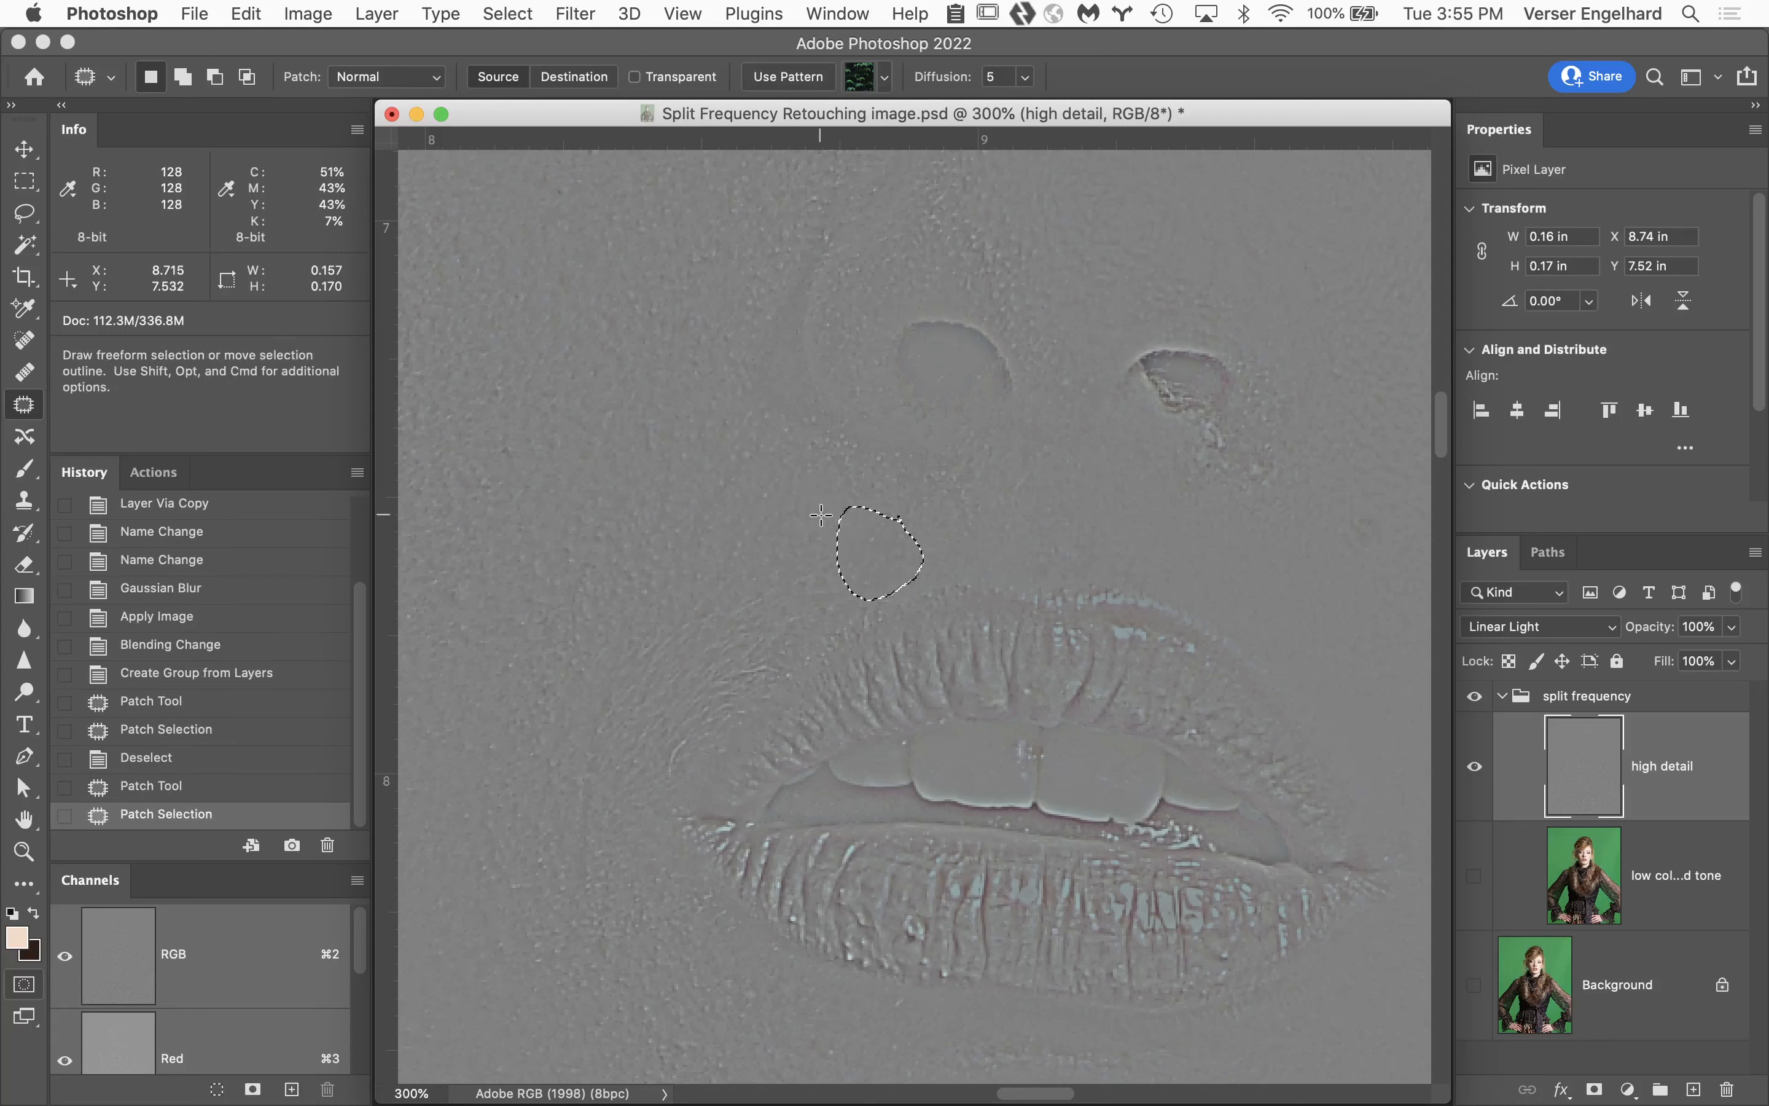
pyautogui.press('super+d')
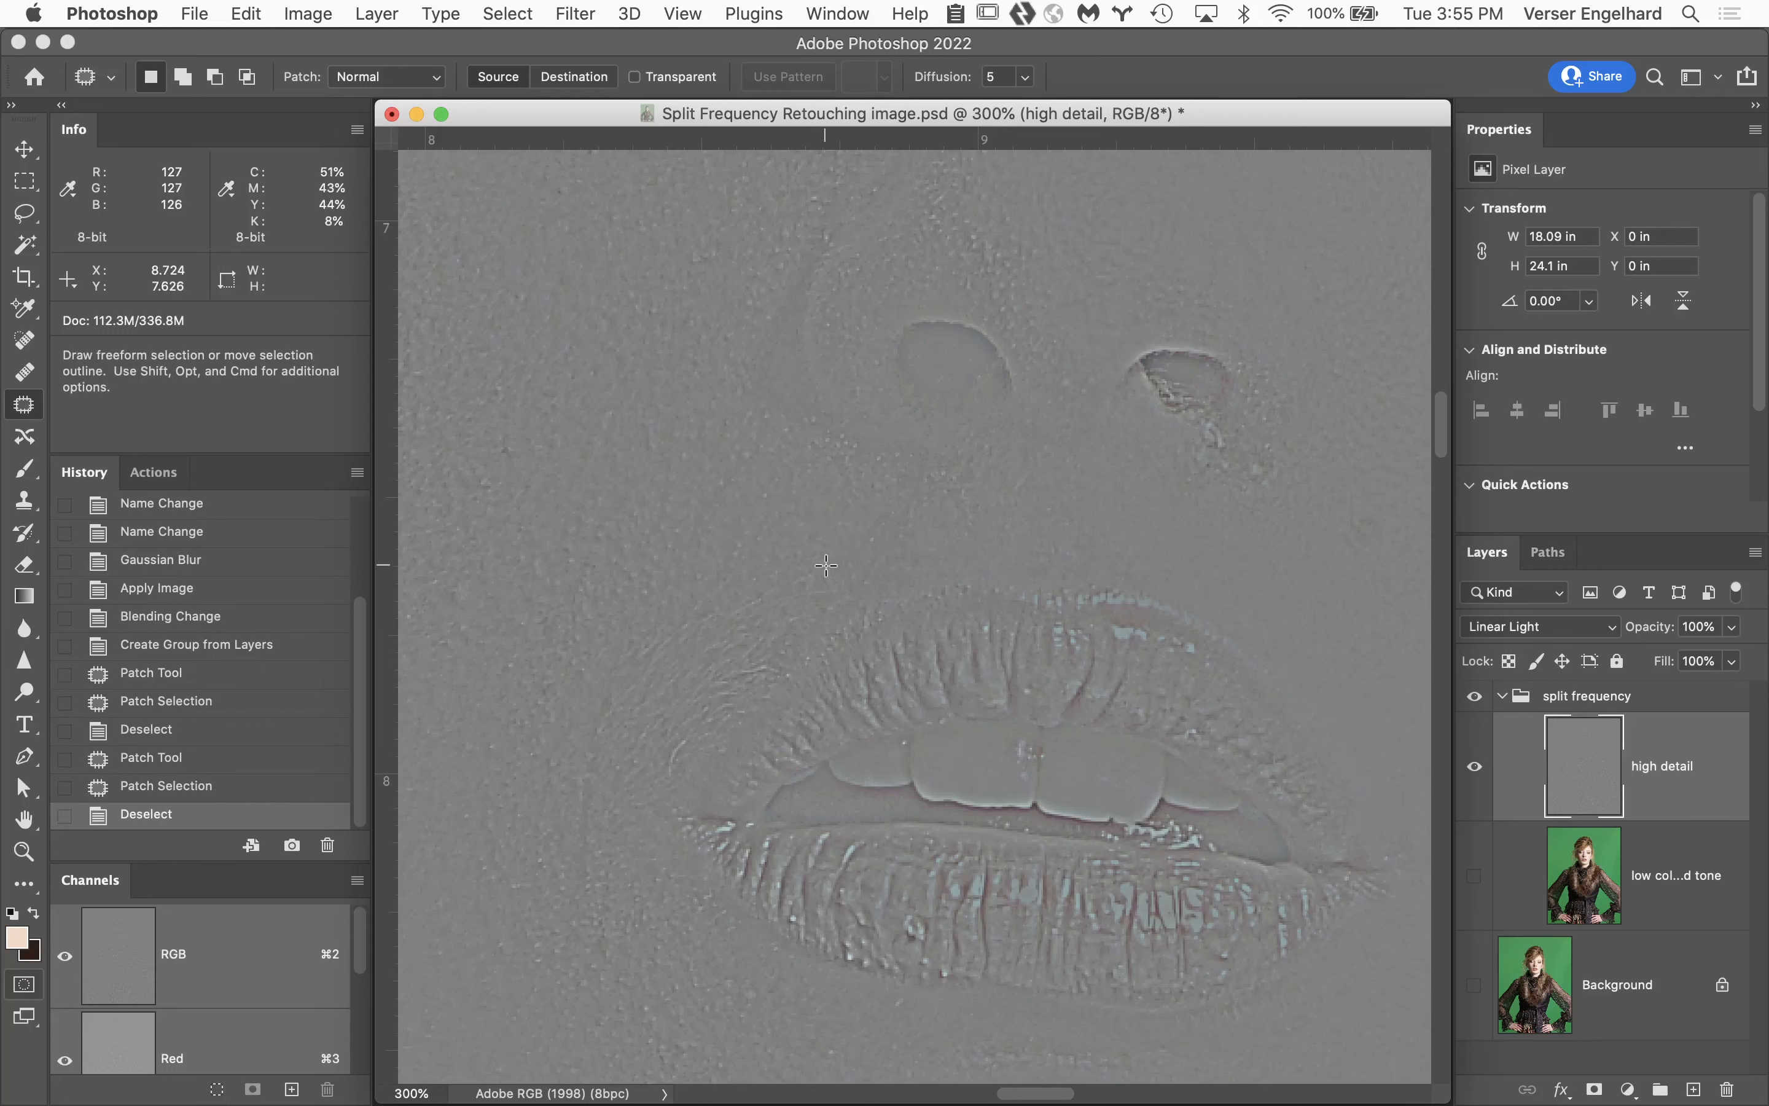
pyautogui.moveTo(824, 564)
pyautogui.mouseDown()
pyautogui.moveTo(788, 564)
pyautogui.moveTo(798, 615)
pyautogui.moveTo(841, 621)
pyautogui.moveTo(847, 576)
pyautogui.moveTo(811, 562)
pyautogui.moveTo(807, 586)
pyautogui.moveTo(749, 529)
pyautogui.mouseUp()
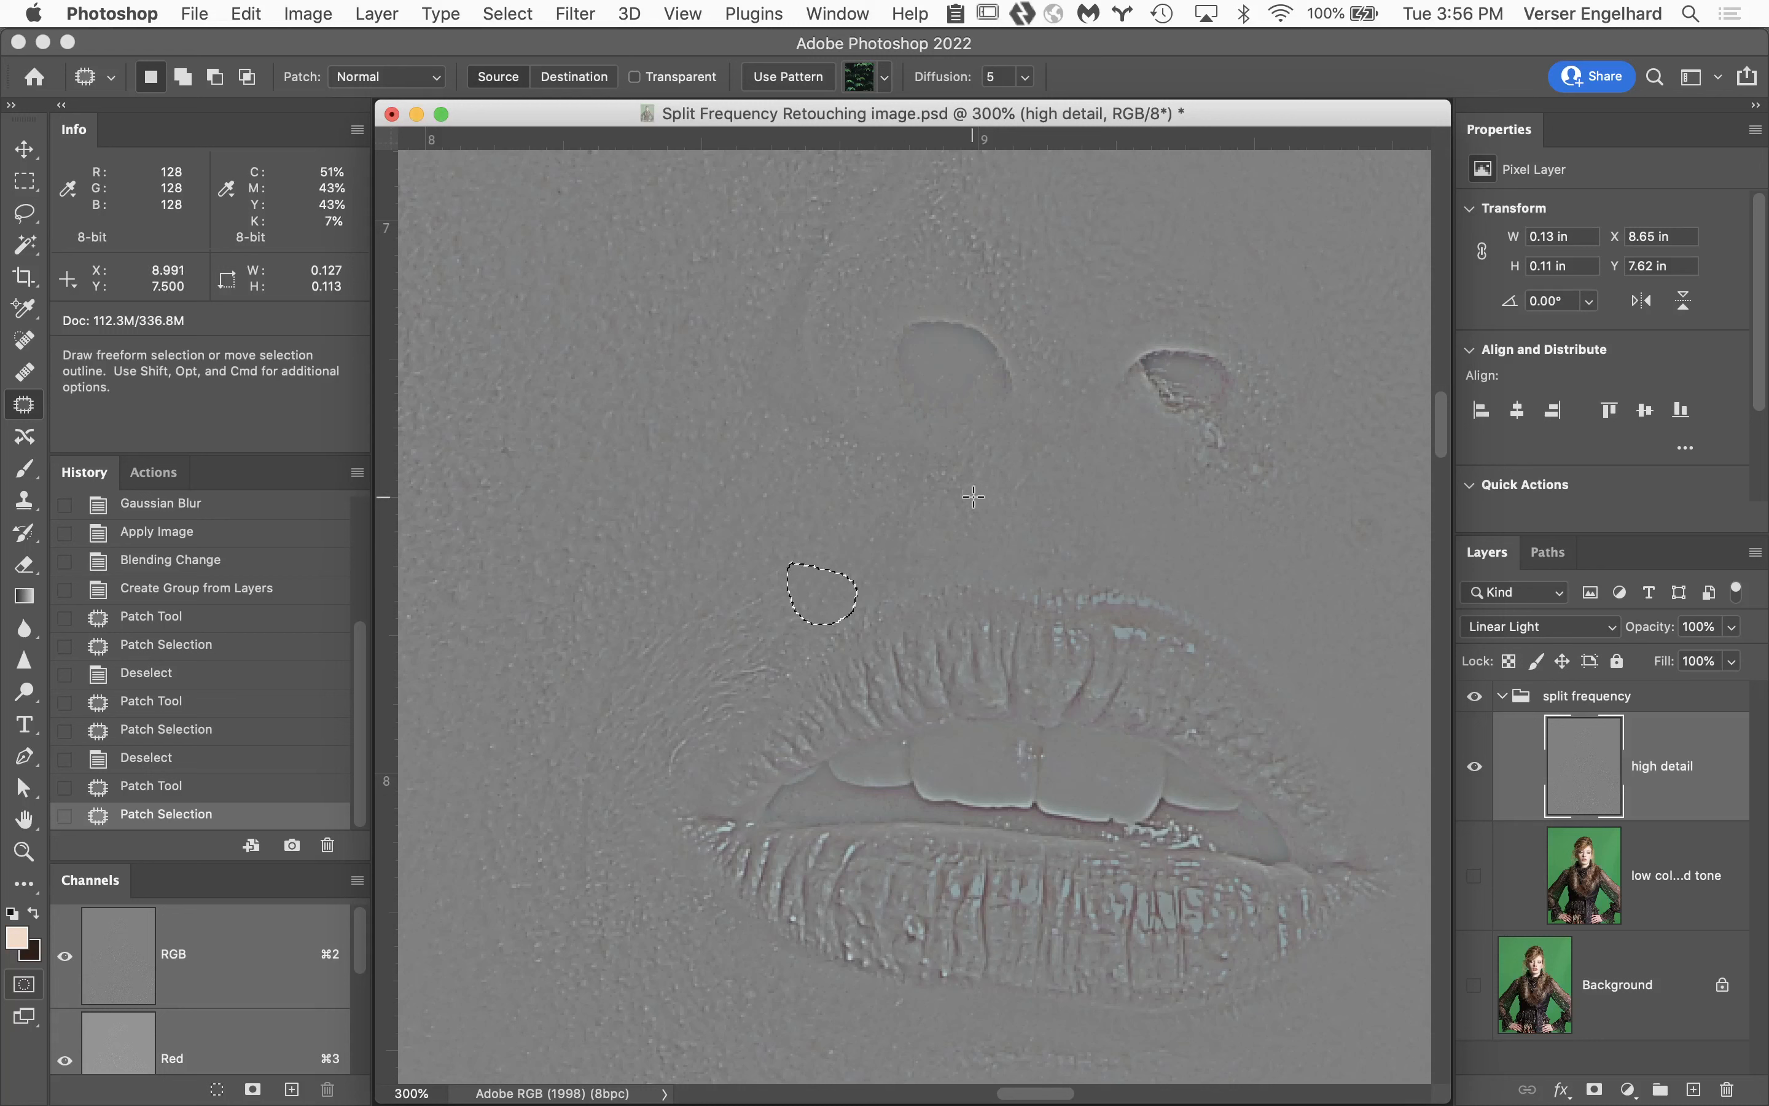
pyautogui.click(1476, 881)
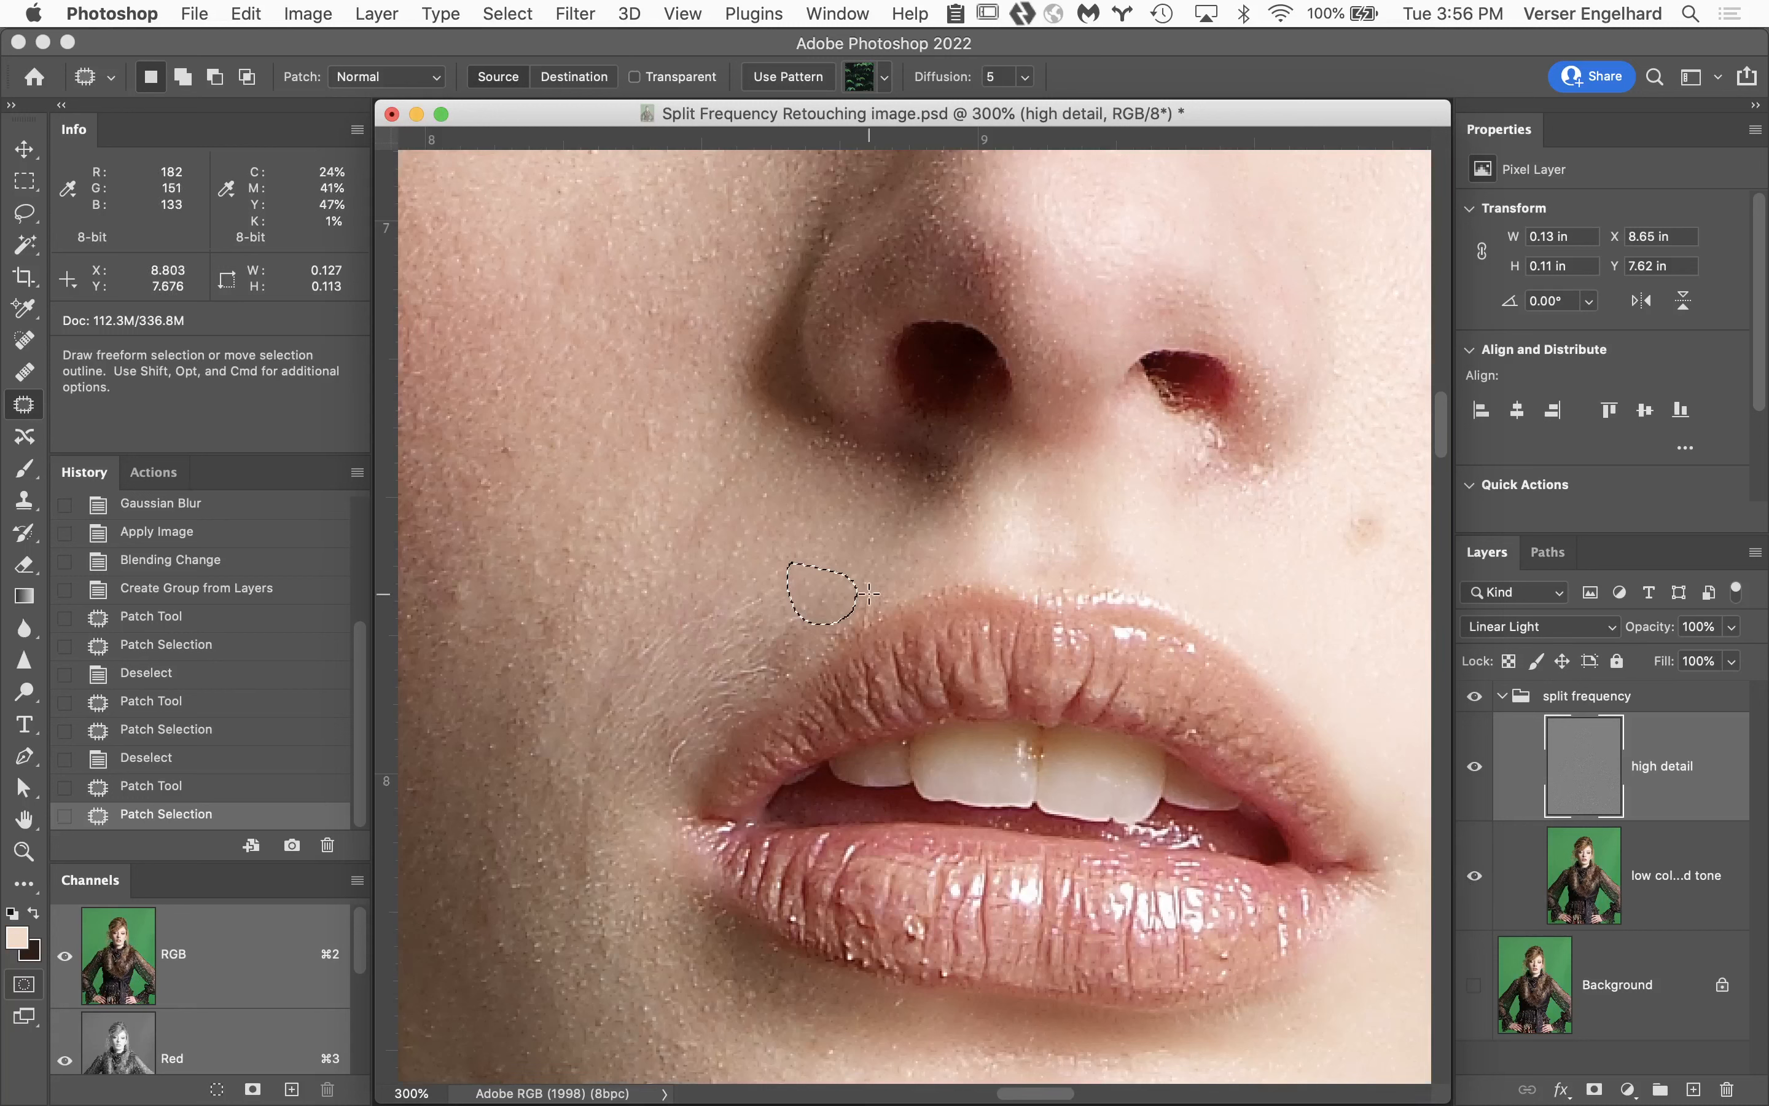
pyautogui.press('super+d')
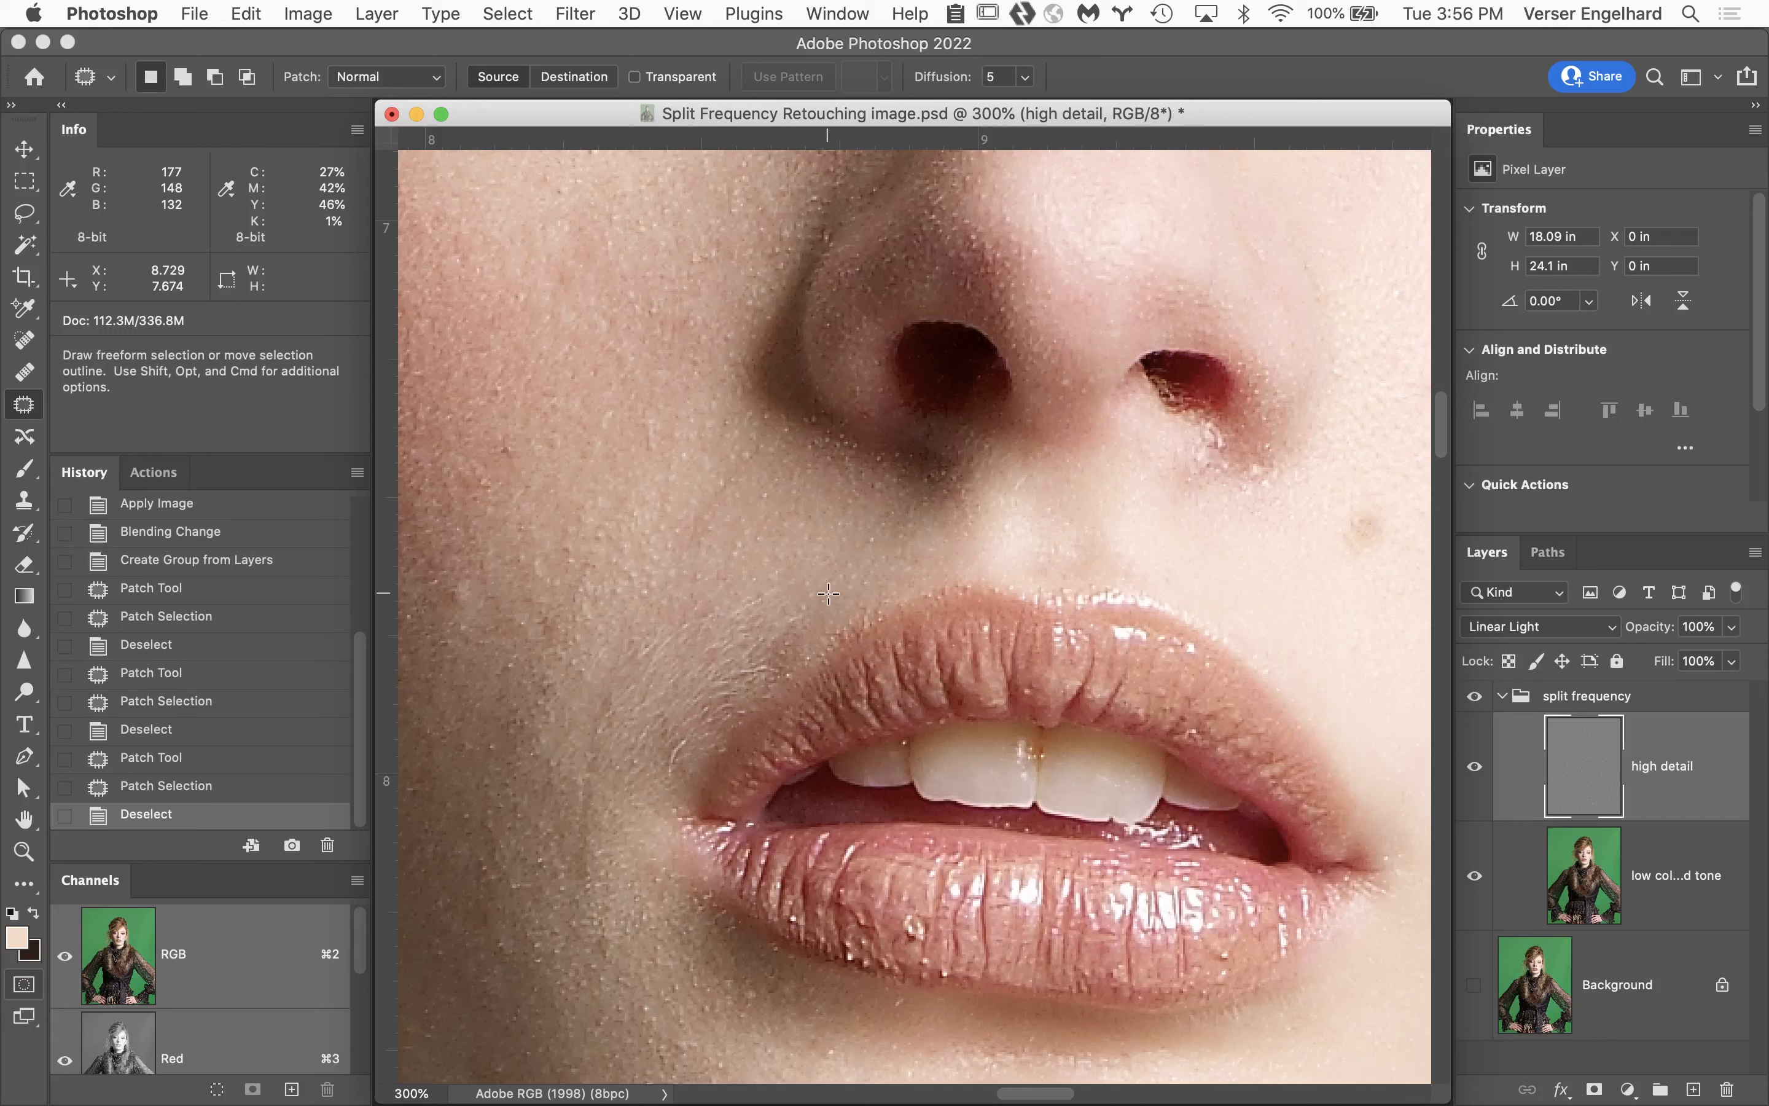
# Patch the fine hairs beside the mouth corner, an area about 0.35 by 0.37 in, with texture from the cheek above.
pyautogui.moveTo(1011, 686); pyautogui.dragTo(980, 686)
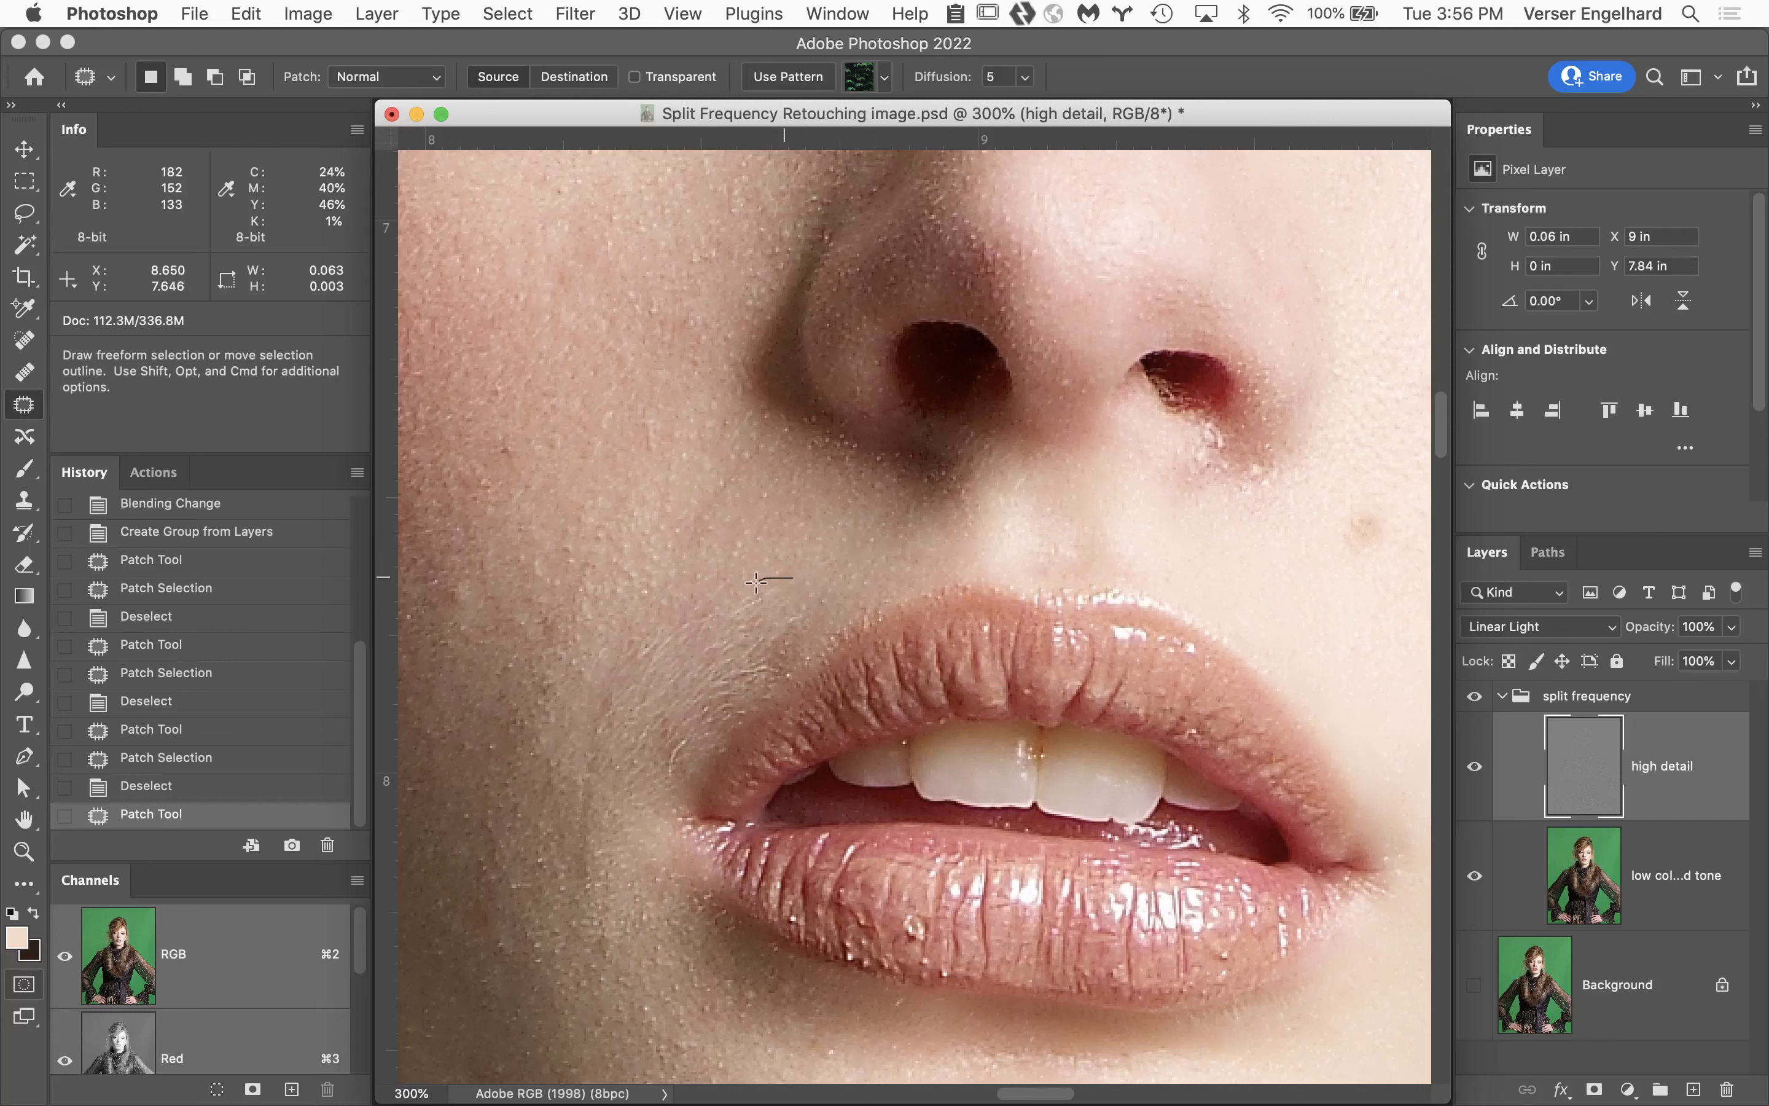
pyautogui.moveTo(756, 581)
pyautogui.mouseDown()
pyautogui.moveTo(653, 672)
pyautogui.moveTo(647, 775)
pyautogui.moveTo(679, 781)
pyautogui.moveTo(718, 755)
pyautogui.moveTo(823, 638)
pyautogui.moveTo(800, 581)
pyautogui.mouseUp()
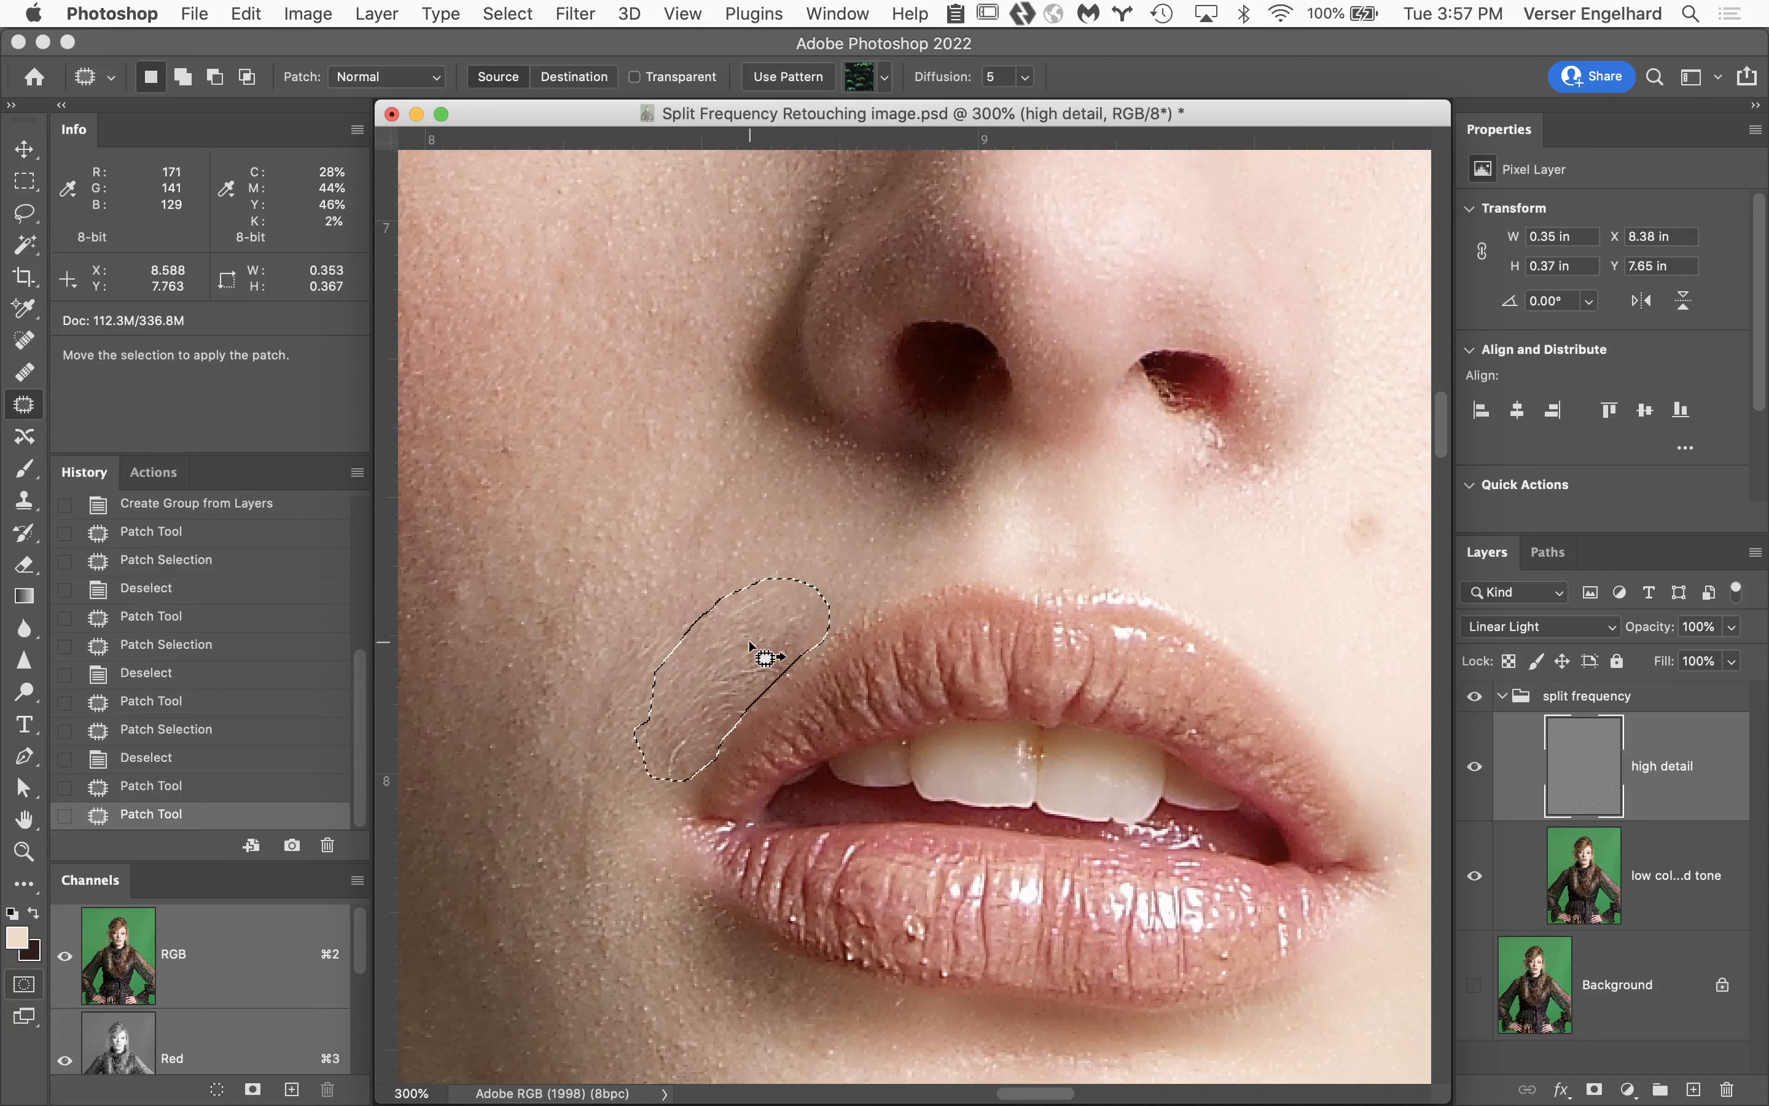
pyautogui.moveTo(749, 640); pyautogui.dragTo(710, 549)
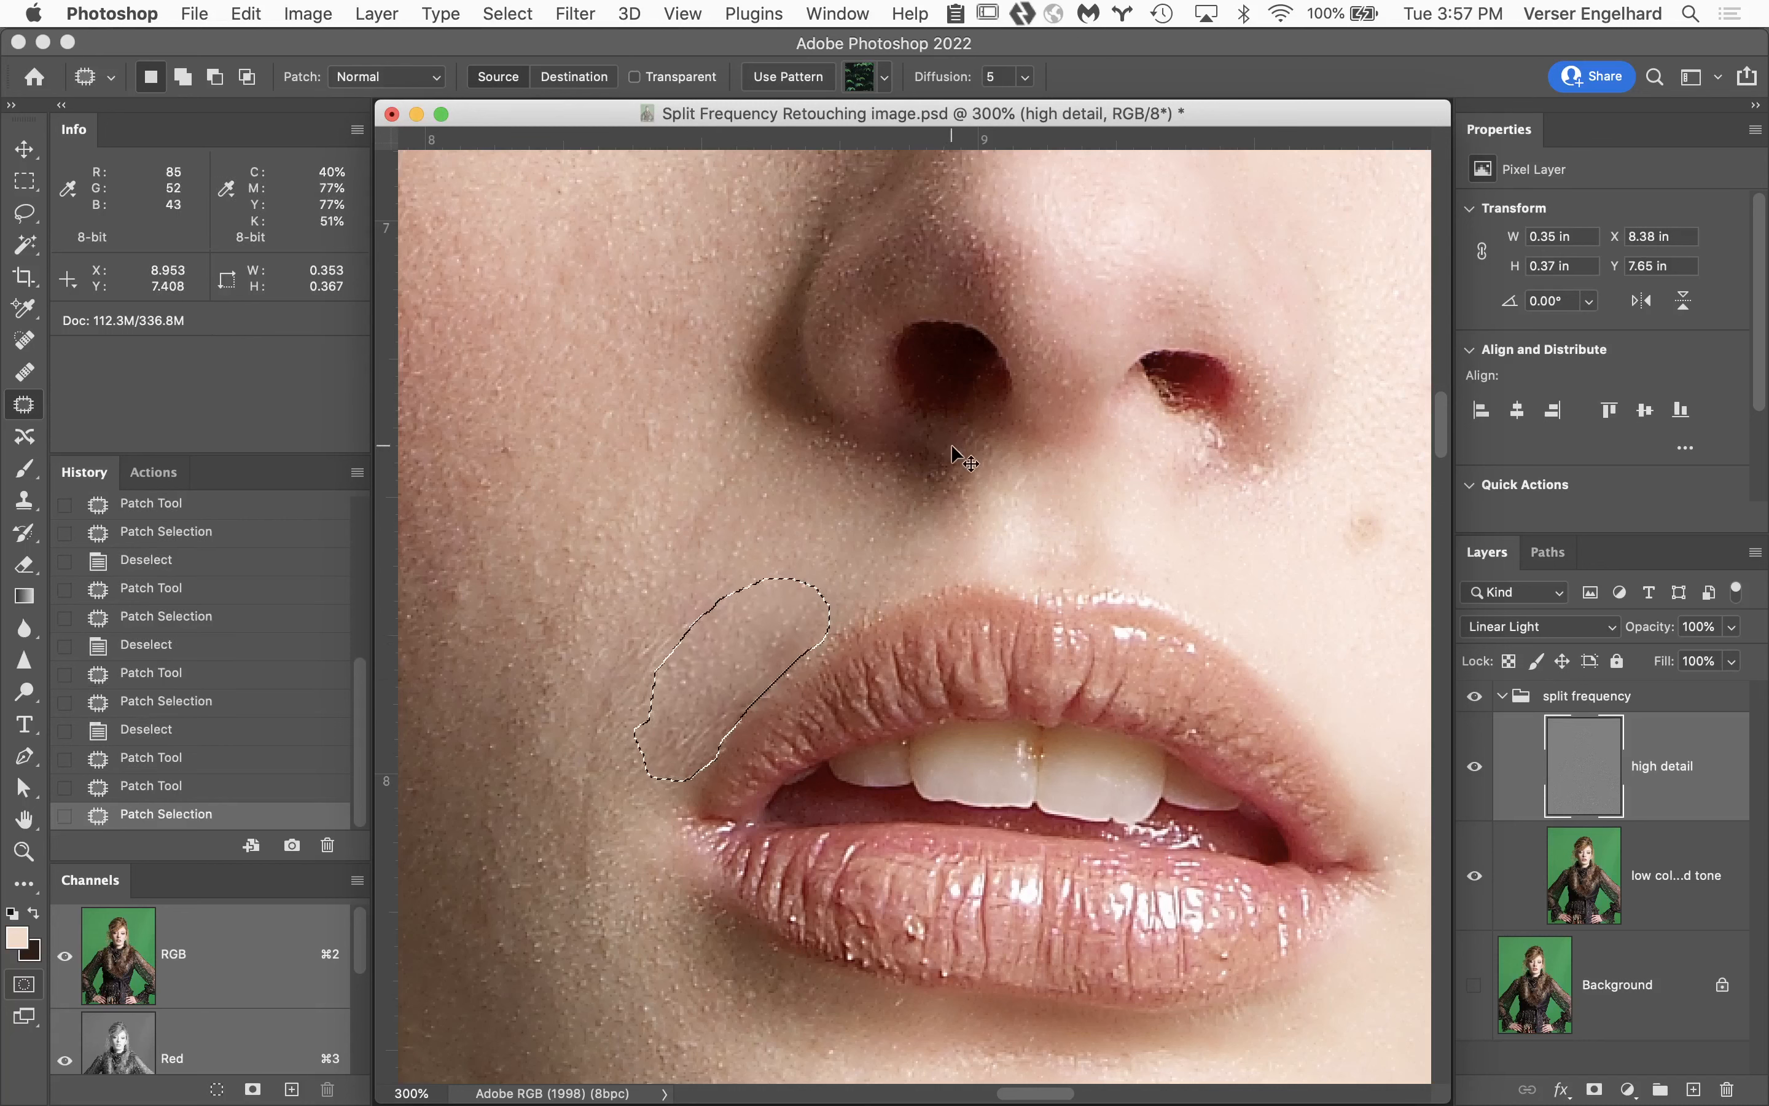
pyautogui.press('super+d')
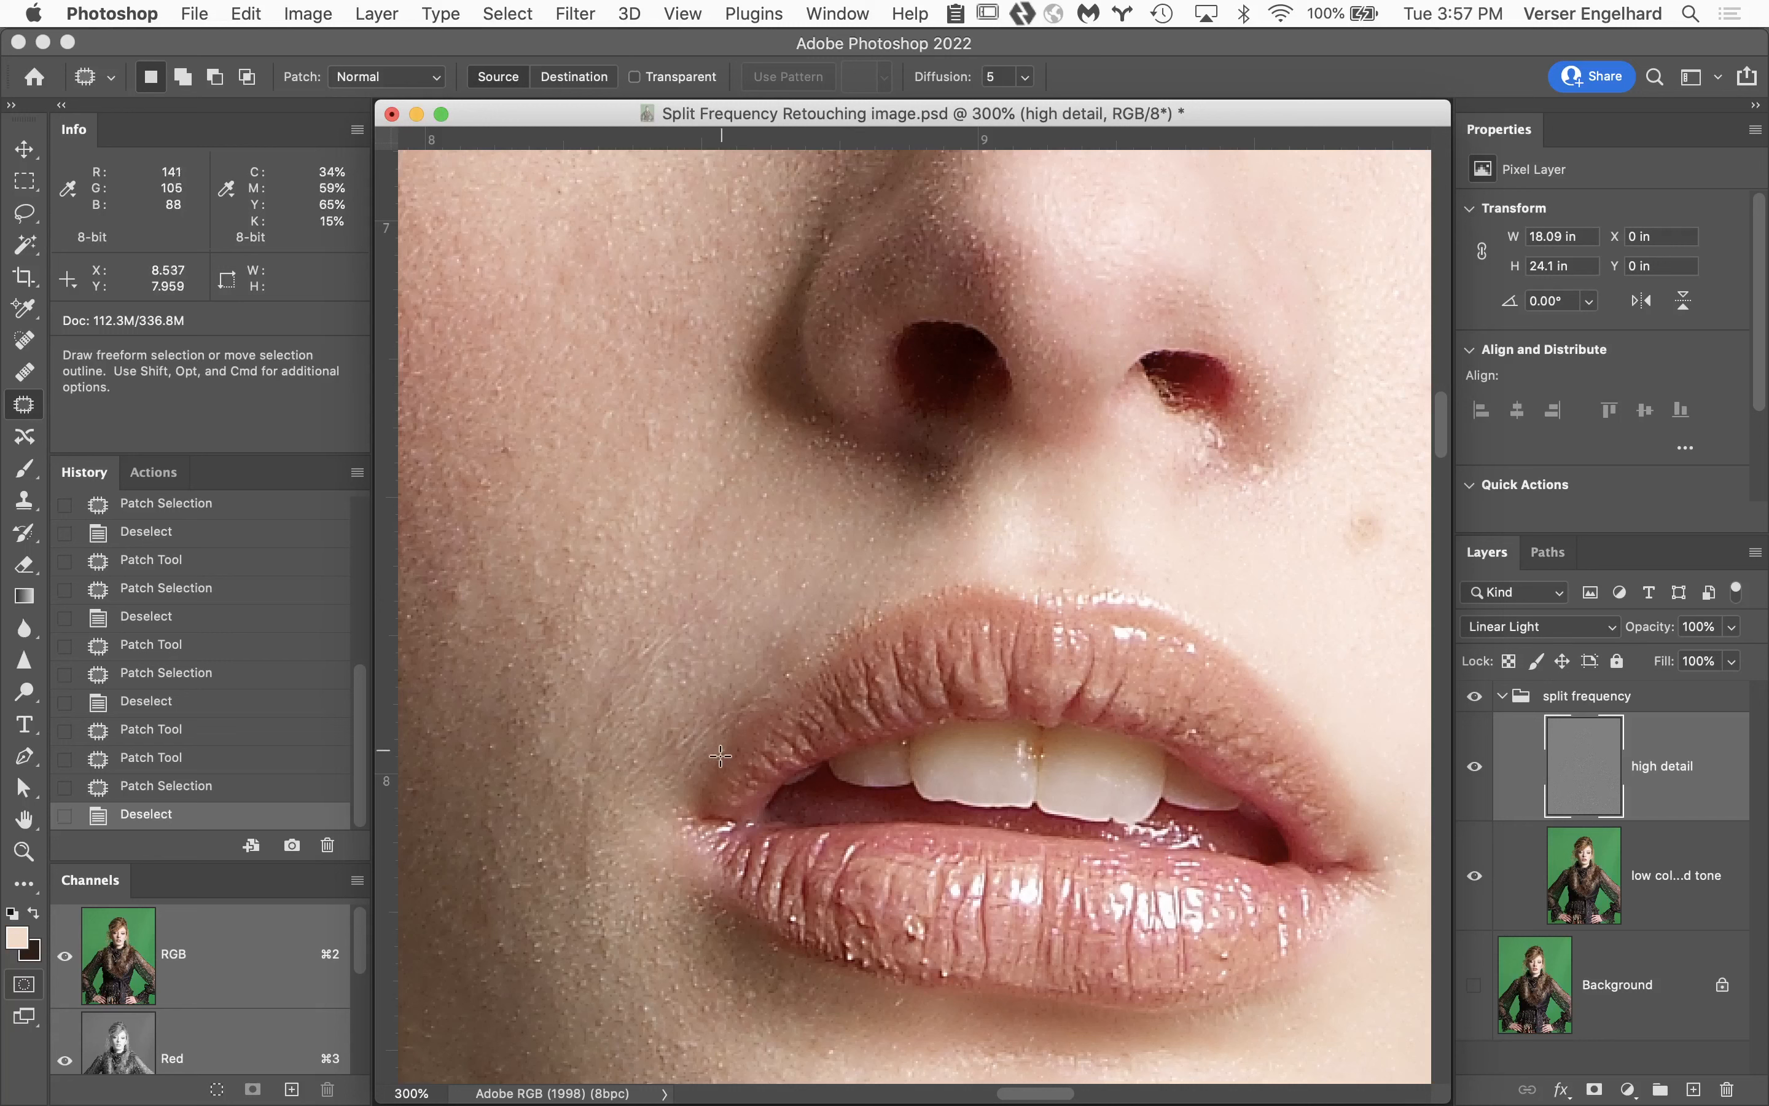
# Patch the remaining hairs at the mouth corner and on the adjoining cheek with clean skin texture from above.
pyautogui.moveTo(710, 763)
pyautogui.mouseDown()
pyautogui.moveTo(767, 689)
pyautogui.moveTo(679, 715)
pyautogui.moveTo(646, 779)
pyautogui.moveTo(695, 781)
pyautogui.moveTo(719, 744)
pyautogui.moveTo(664, 556)
pyautogui.moveTo(723, 538)
pyautogui.mouseUp()
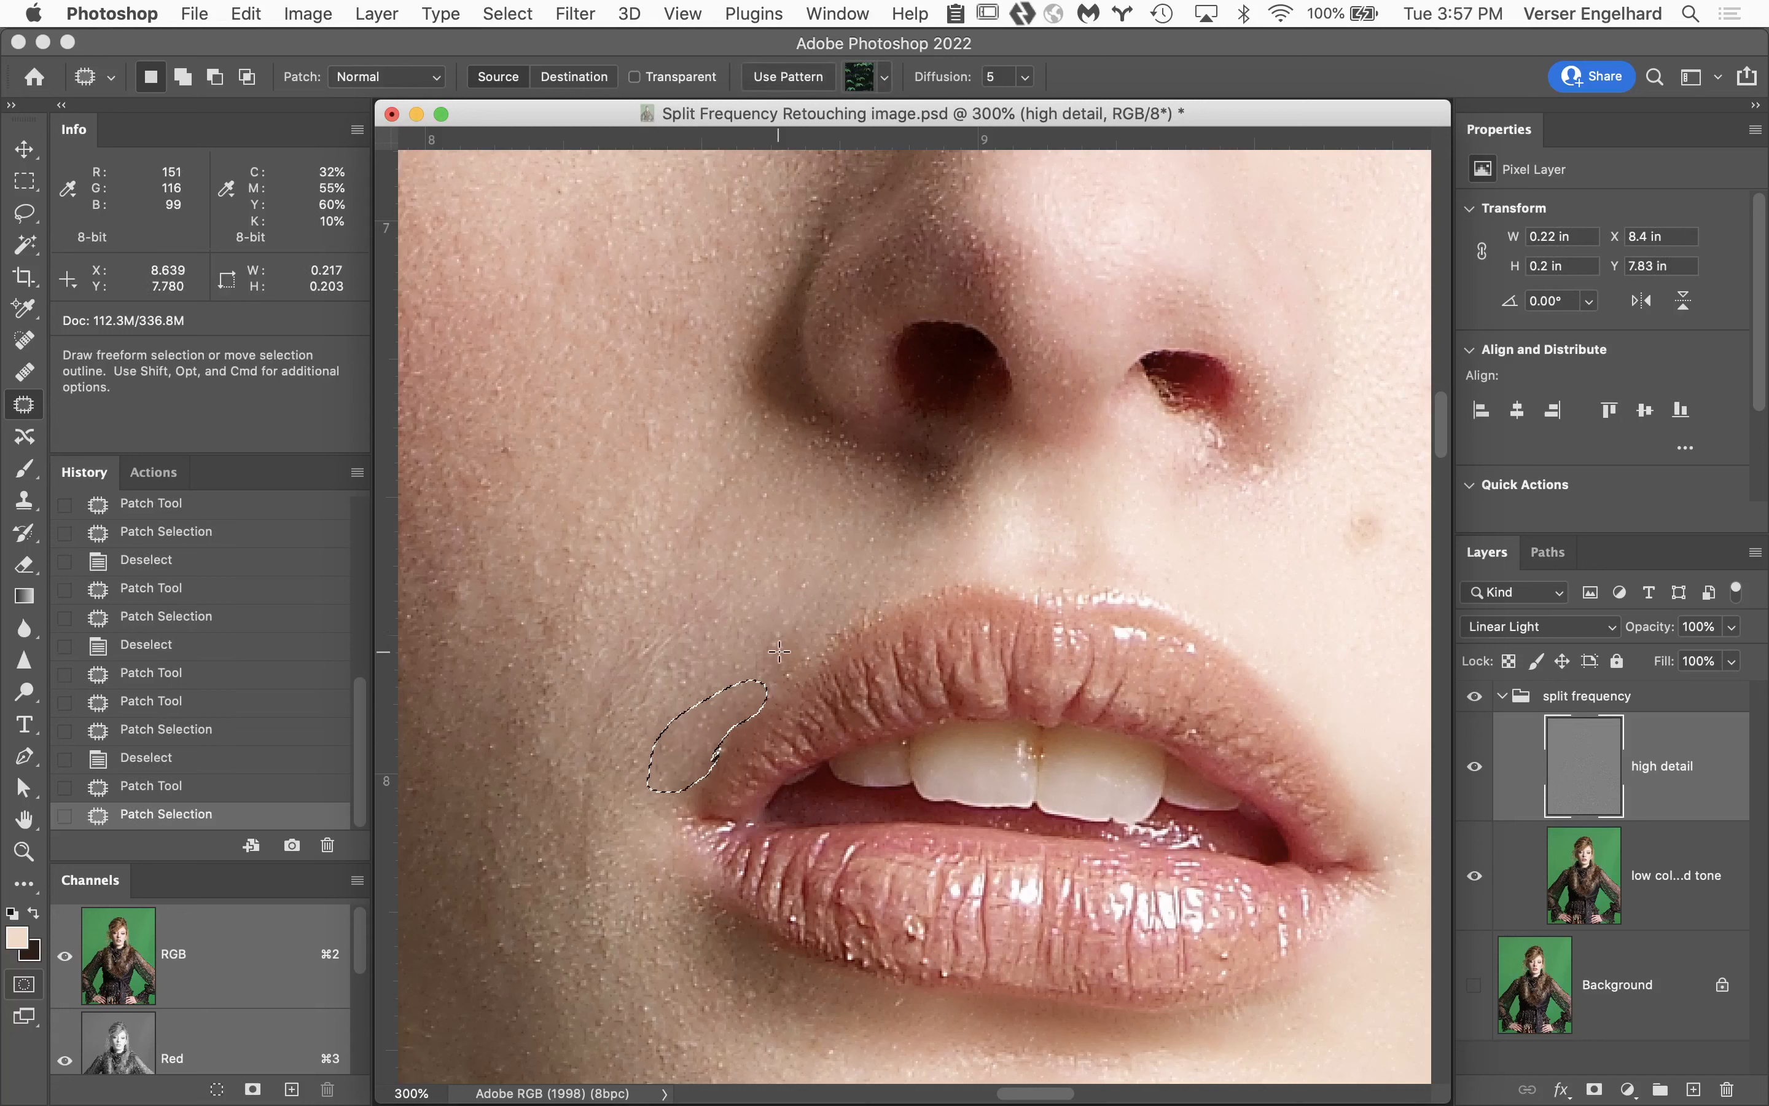
pyautogui.click(669, 778)
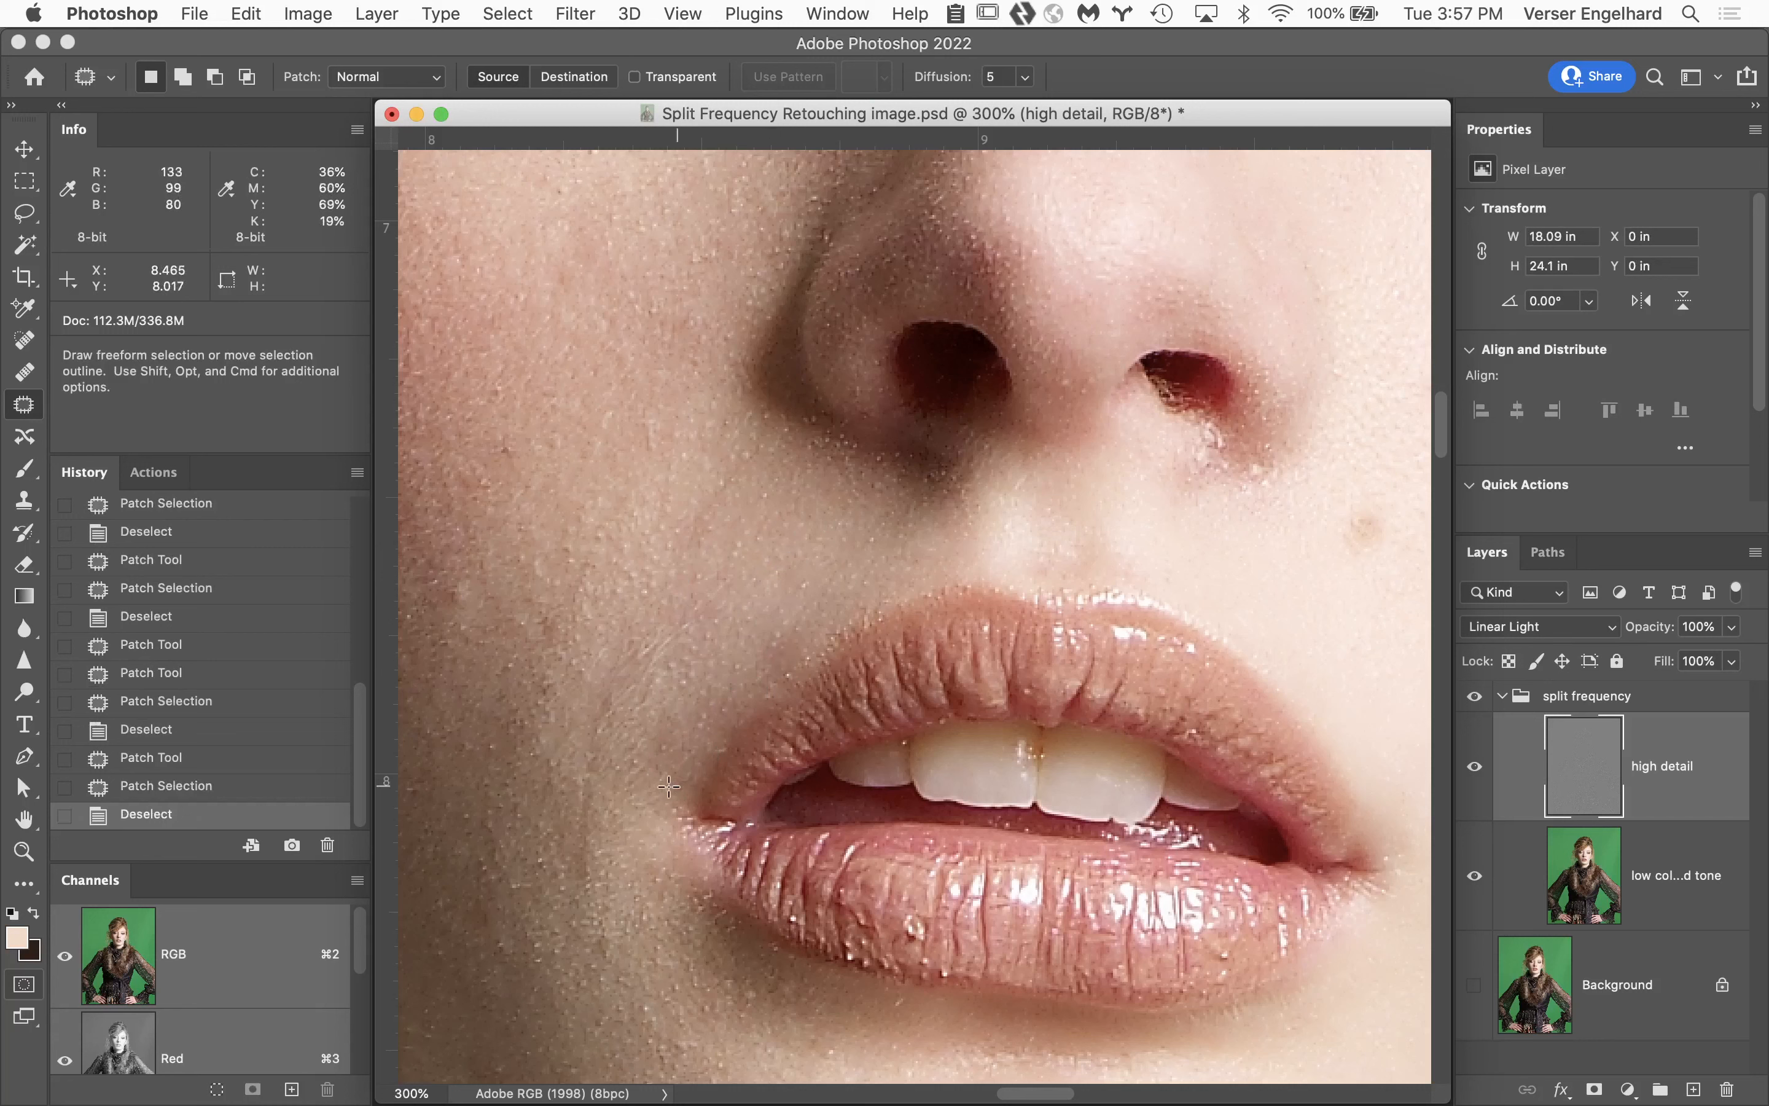
pyautogui.moveTo(647, 700)
pyautogui.mouseDown()
pyautogui.moveTo(689, 620)
pyautogui.moveTo(669, 608)
pyautogui.moveTo(637, 627)
pyautogui.moveTo(624, 663)
pyautogui.moveTo(647, 695)
pyautogui.moveTo(654, 642)
pyautogui.moveTo(646, 586)
pyautogui.mouseUp()
pyautogui.press('super+d')
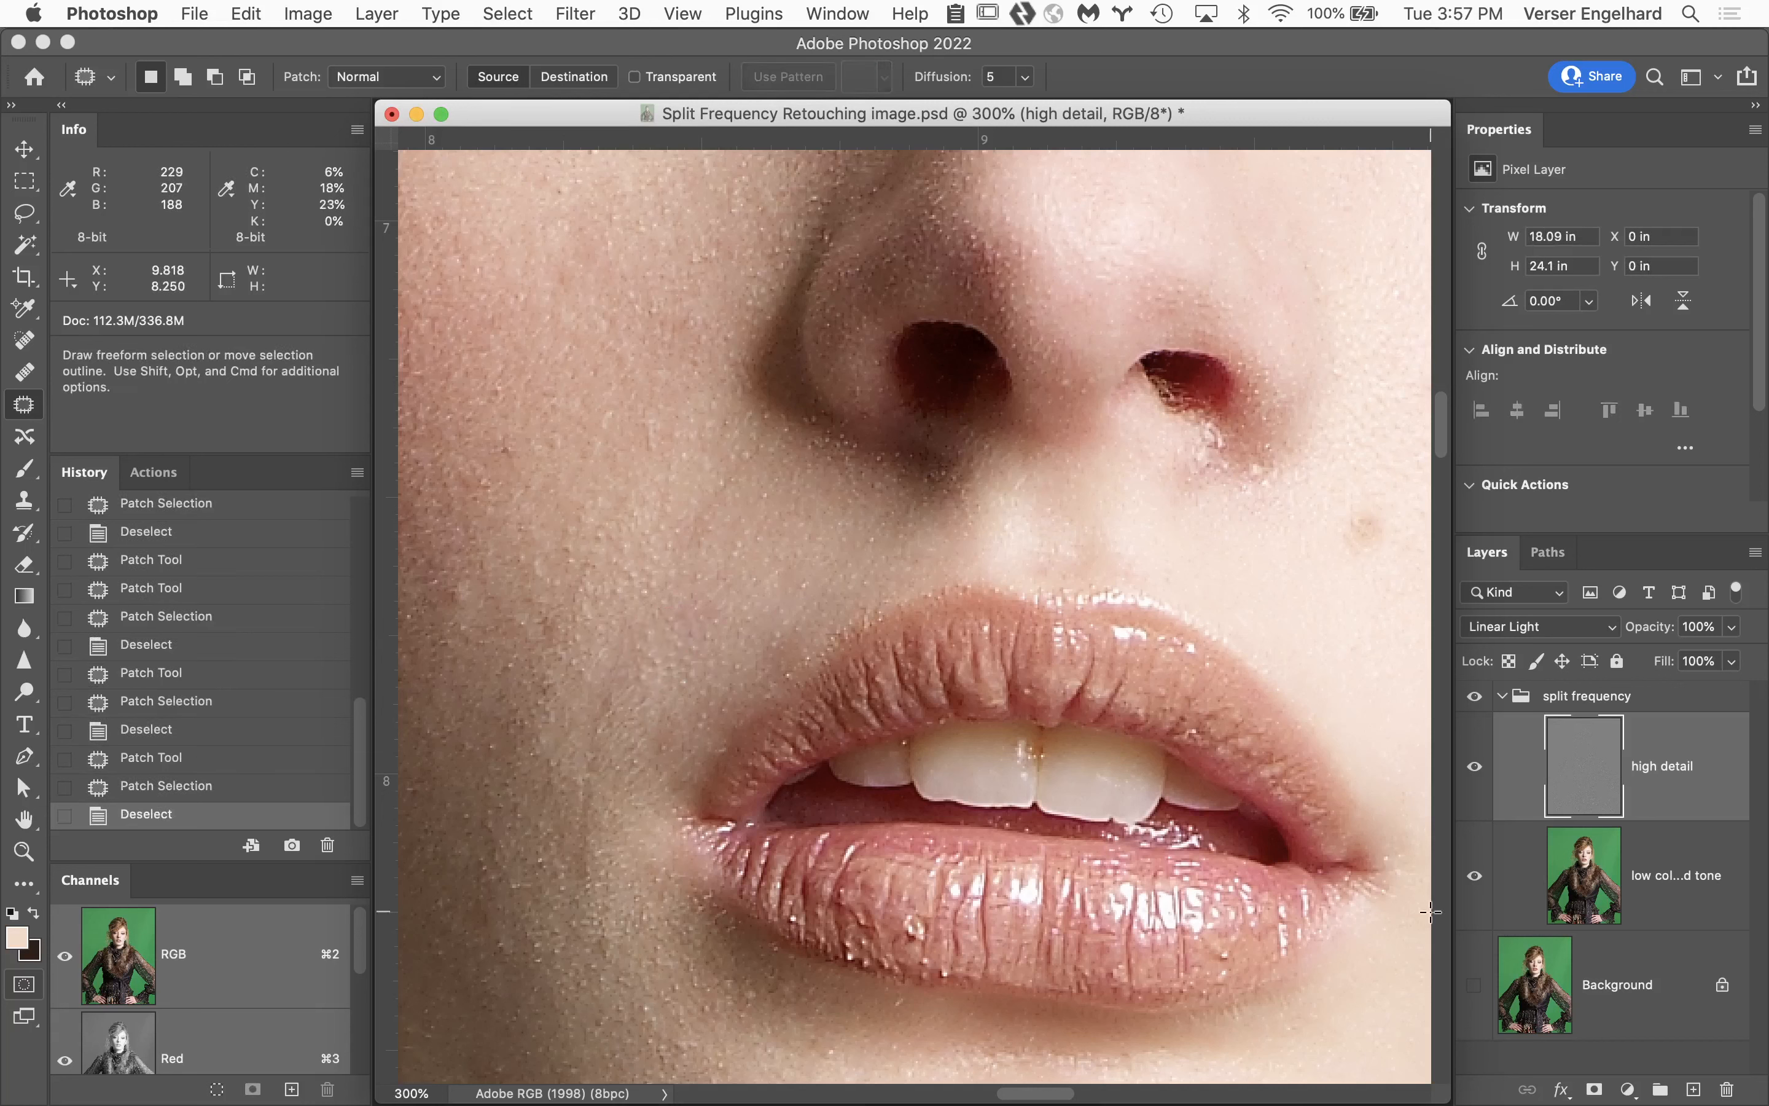
# Show the Background layer and toggle the split frequency group's visibility to compare the patched skin with the original.
pyautogui.click(1475, 698)
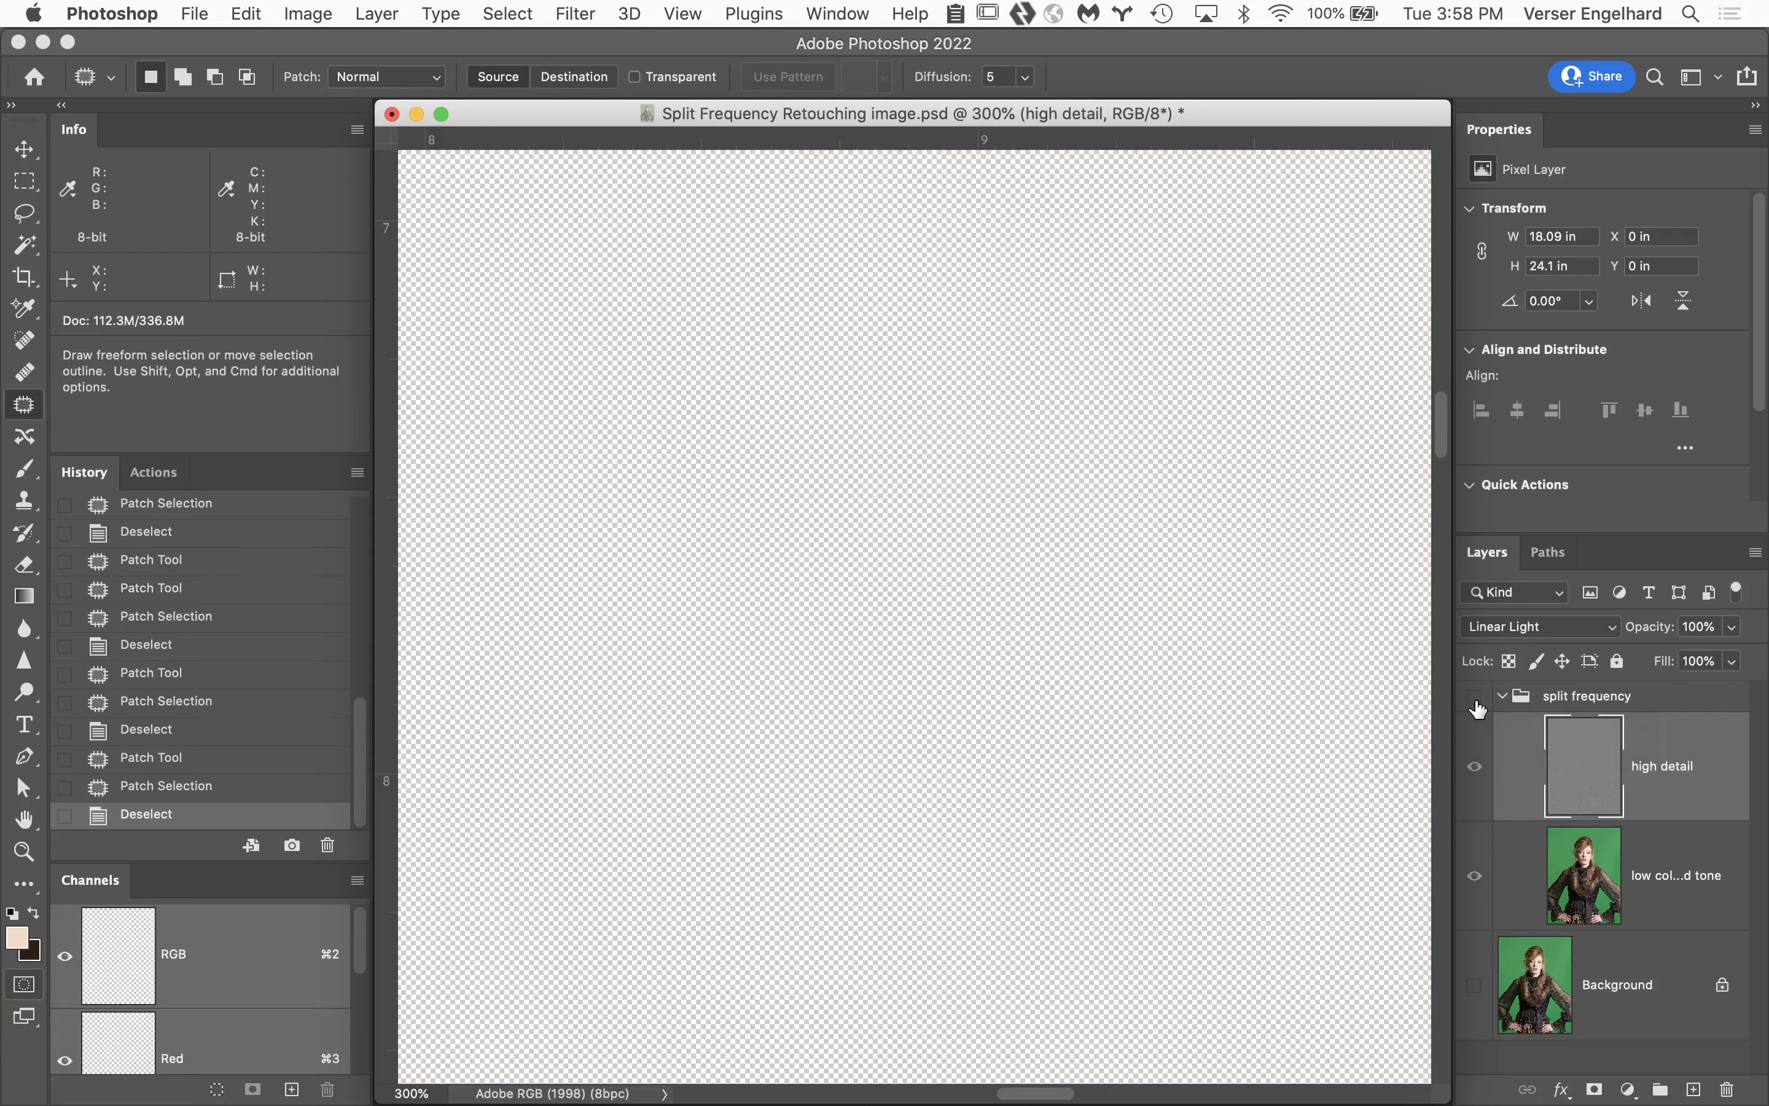
pyautogui.click(1476, 986)
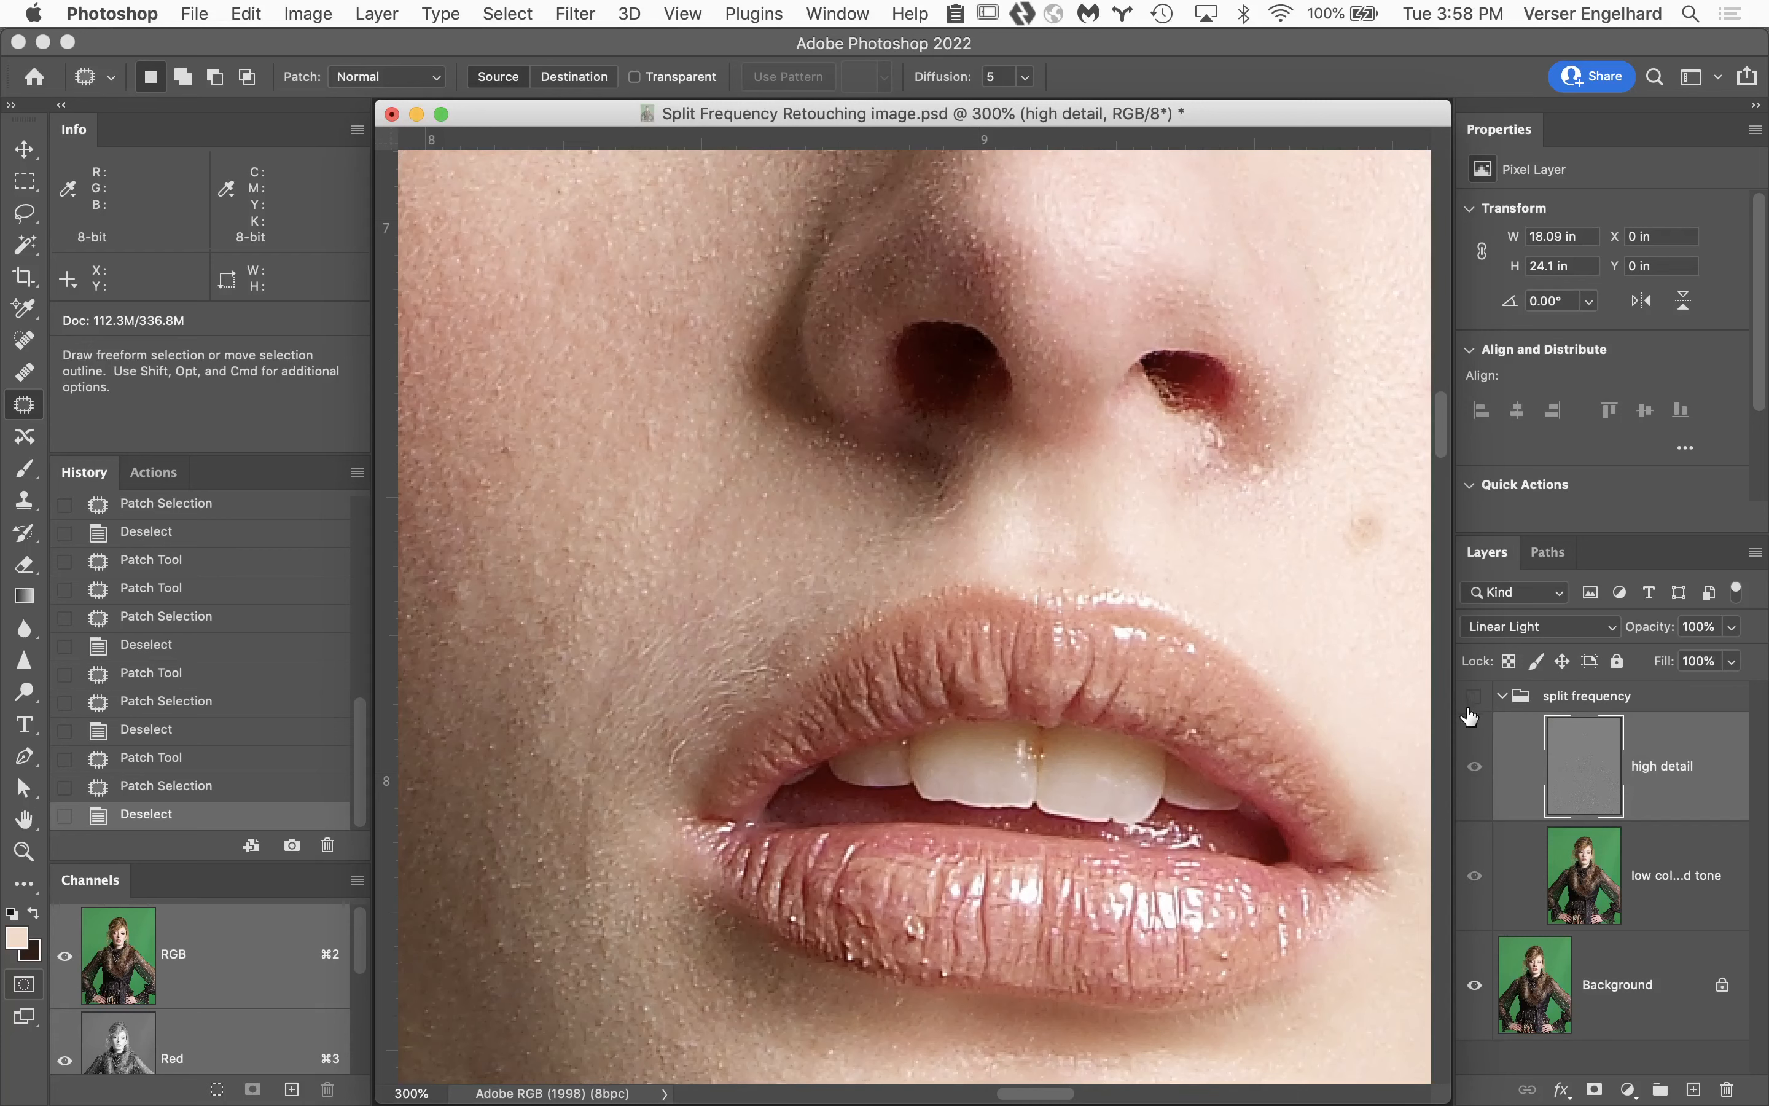
pyautogui.click(1474, 699)
pyautogui.click(1473, 705)
pyautogui.click(1473, 705)
pyautogui.click(1473, 705)
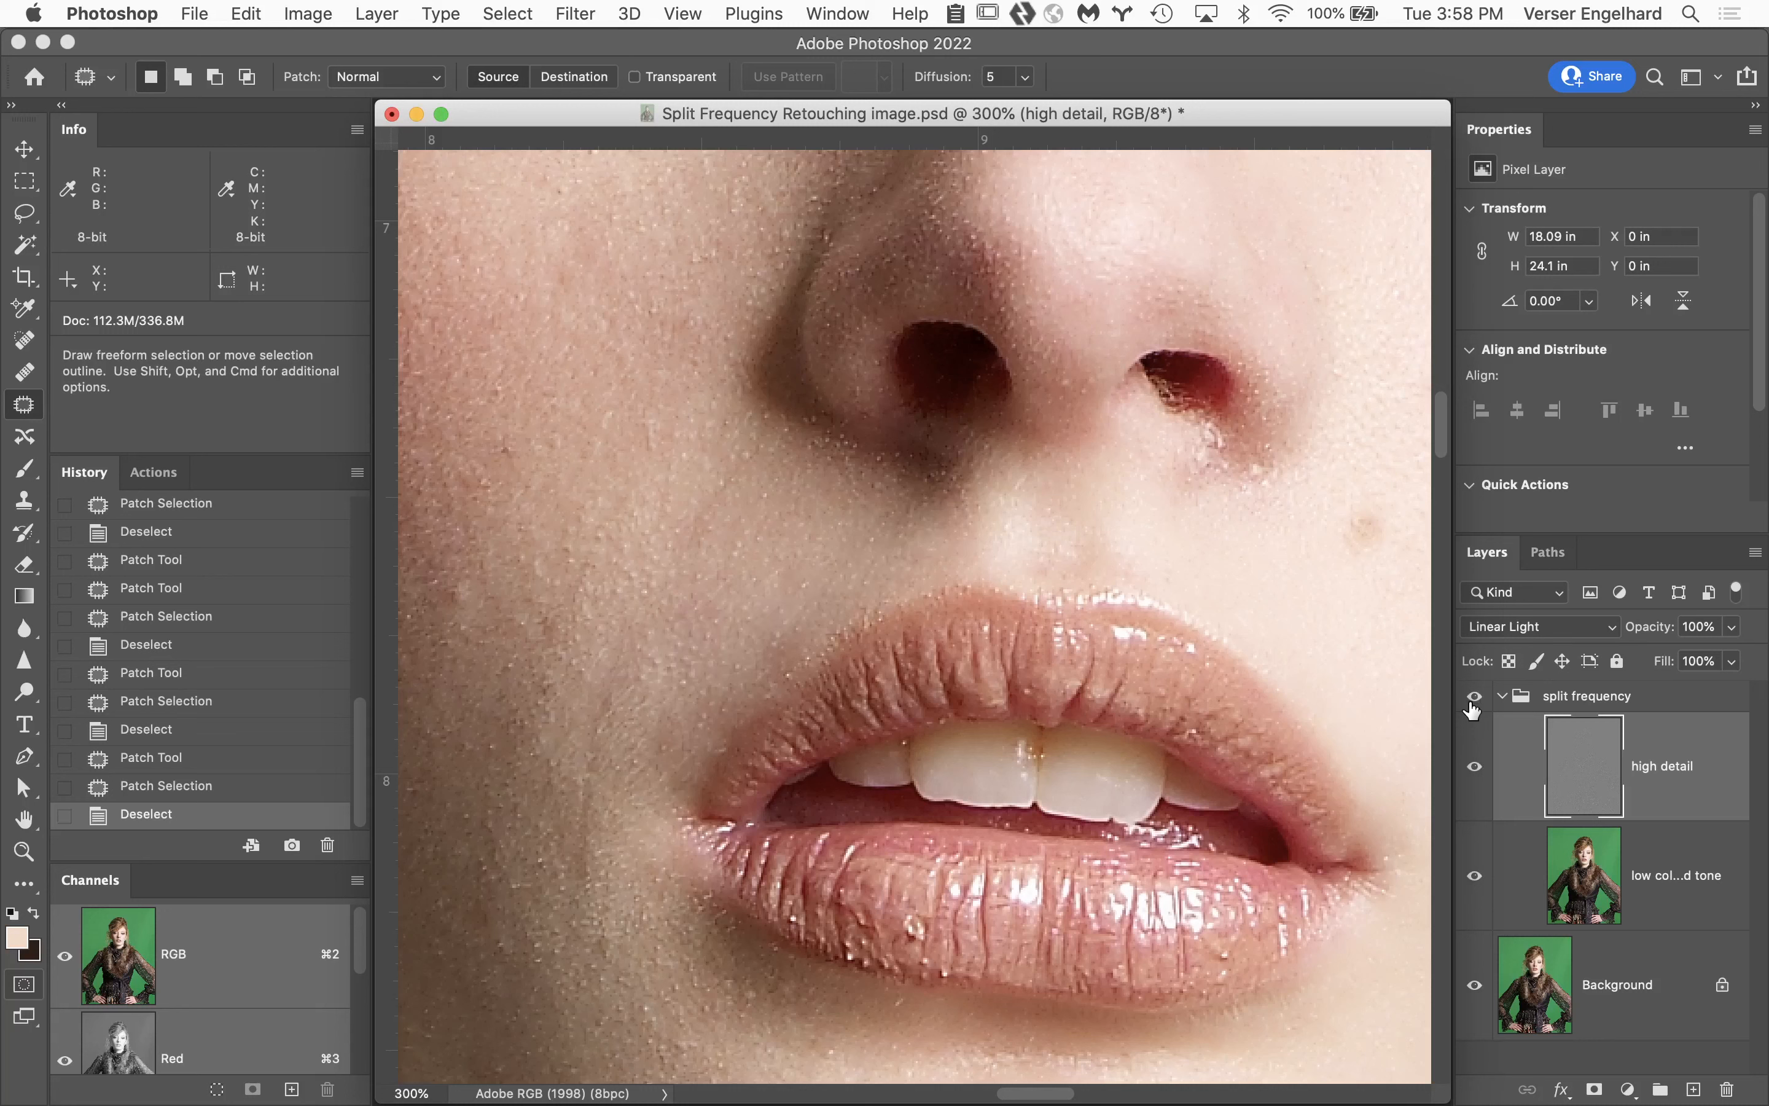
pyautogui.click(1472, 706)
pyautogui.click(1473, 706)
pyautogui.click(1473, 705)
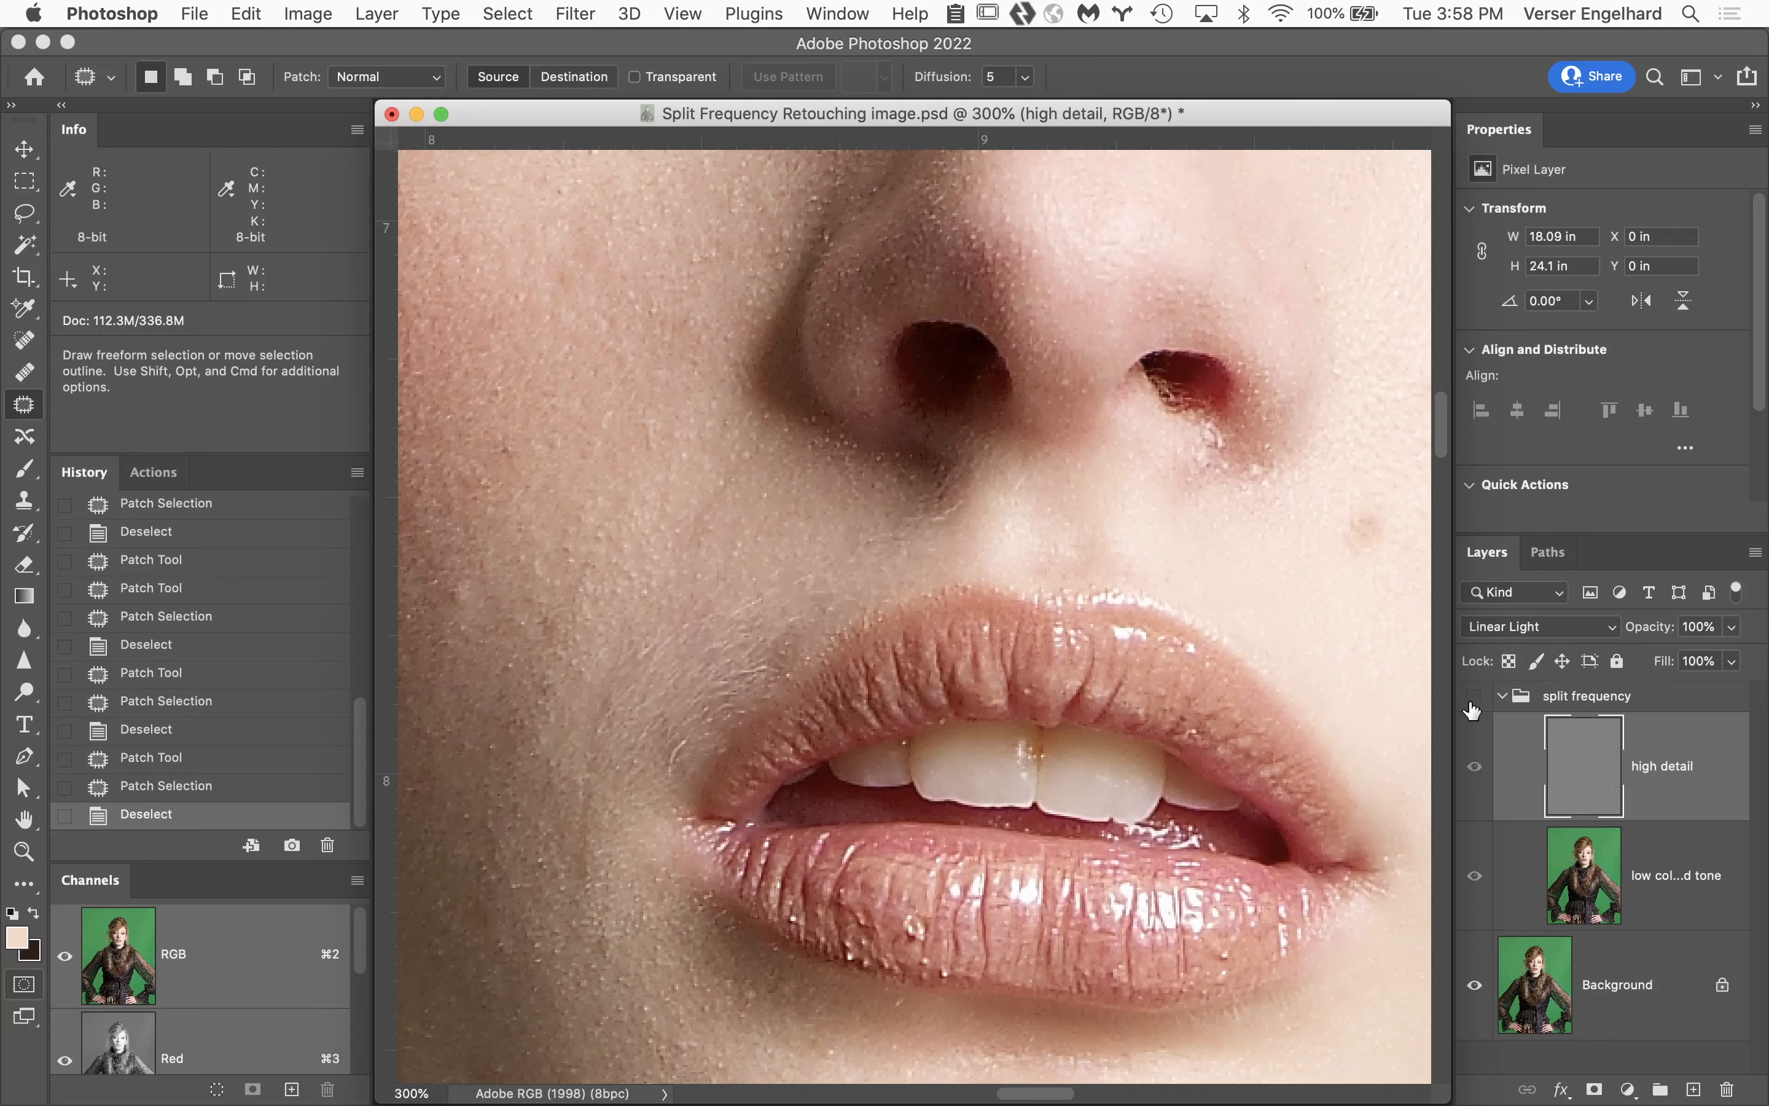
pyautogui.click(1473, 706)
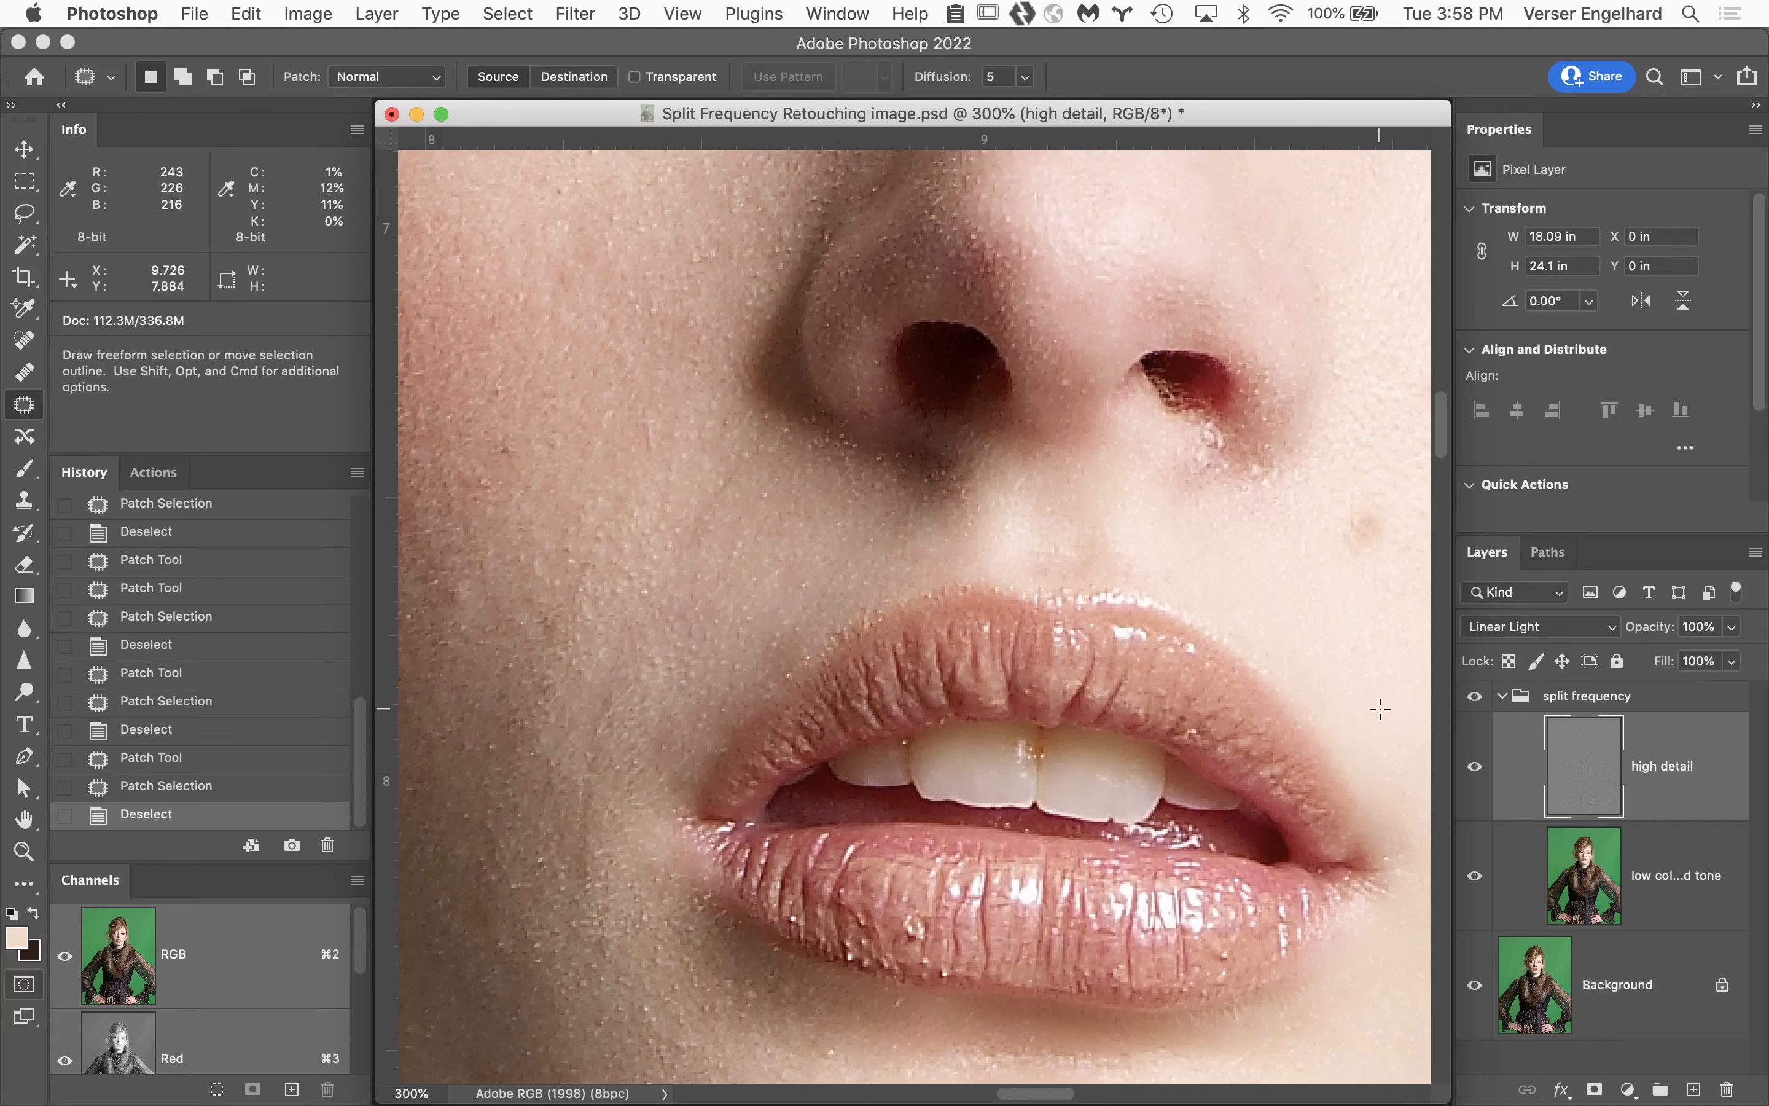
# Isolate the low color and tone layer and patch the dark area above the lip corner, about 0.15 by 0.13 in, with skin tone from above.
pyautogui.keyDown('alt'); pyautogui.click(1476, 883); pyautogui.keyUp('alt')
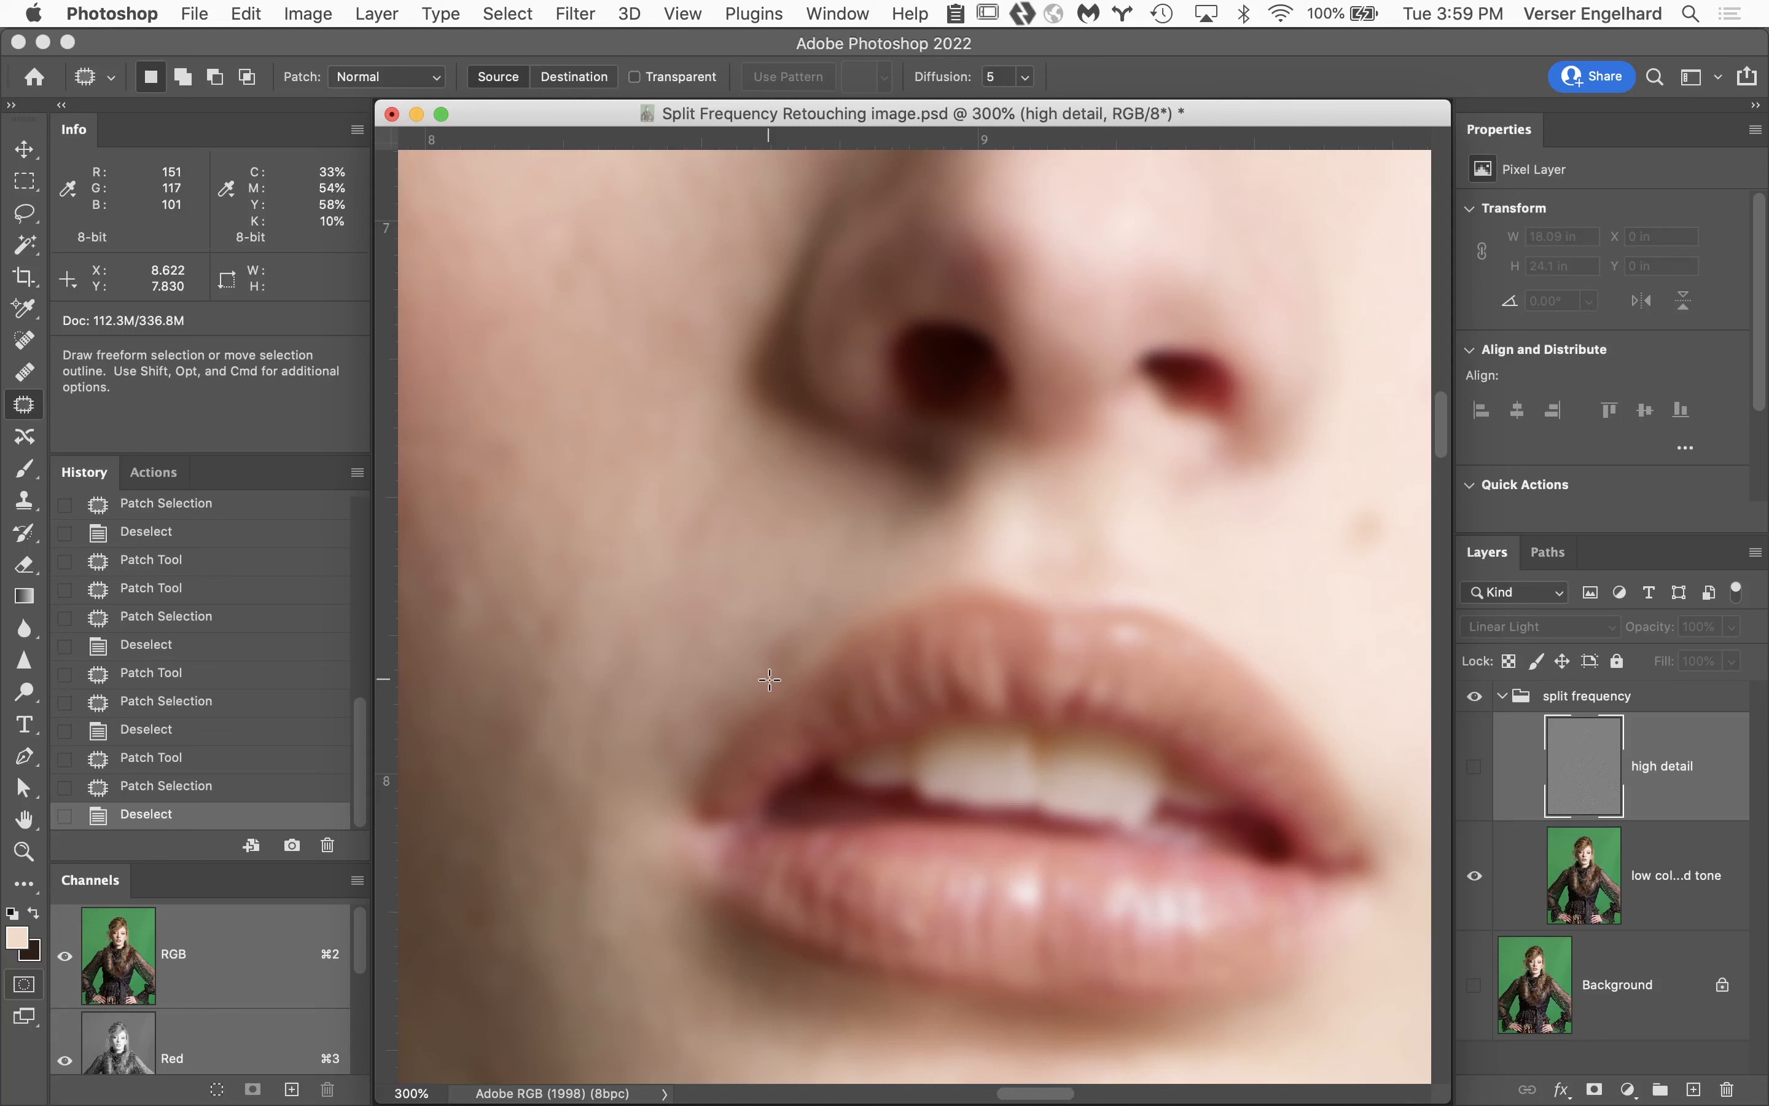
pyautogui.moveTo(794, 661)
pyautogui.mouseDown()
pyautogui.moveTo(828, 631)
pyautogui.moveTo(812, 613)
pyautogui.moveTo(752, 644)
pyautogui.moveTo(744, 673)
pyautogui.moveTo(780, 674)
pyautogui.mouseUp()
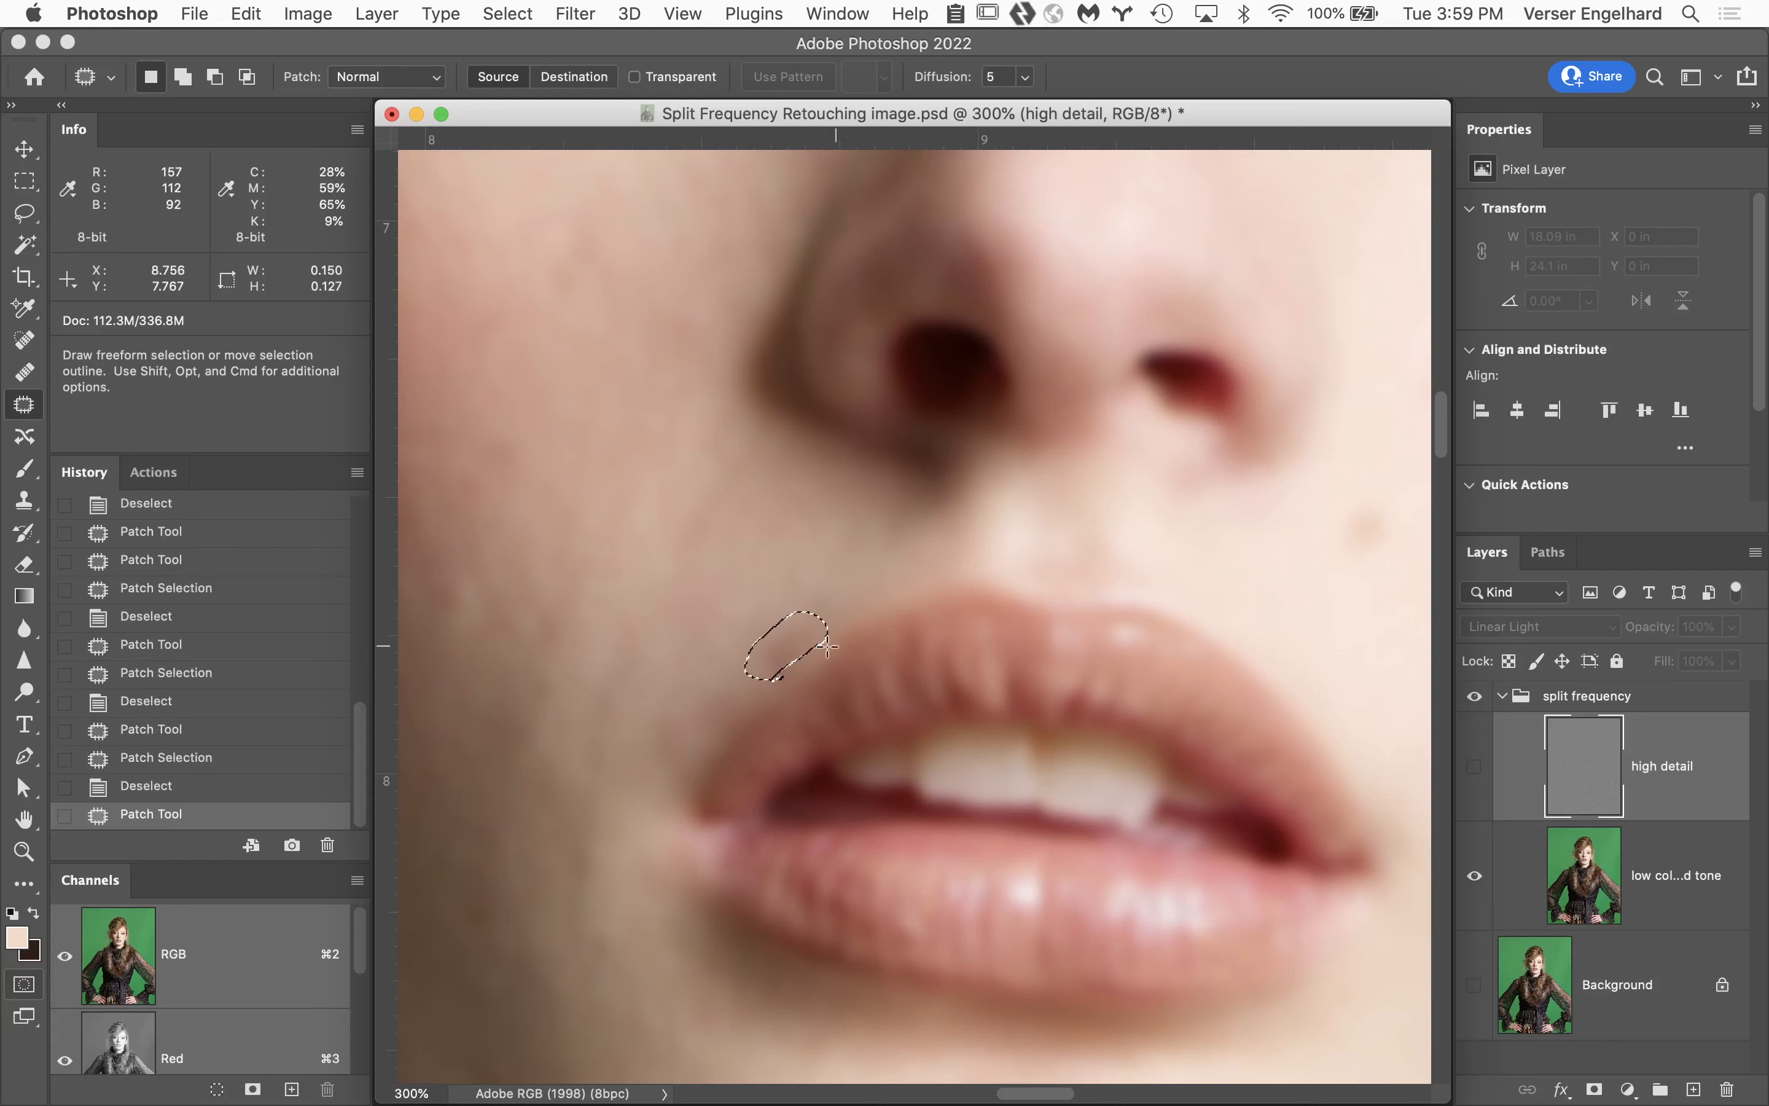
pyautogui.click(793, 651)
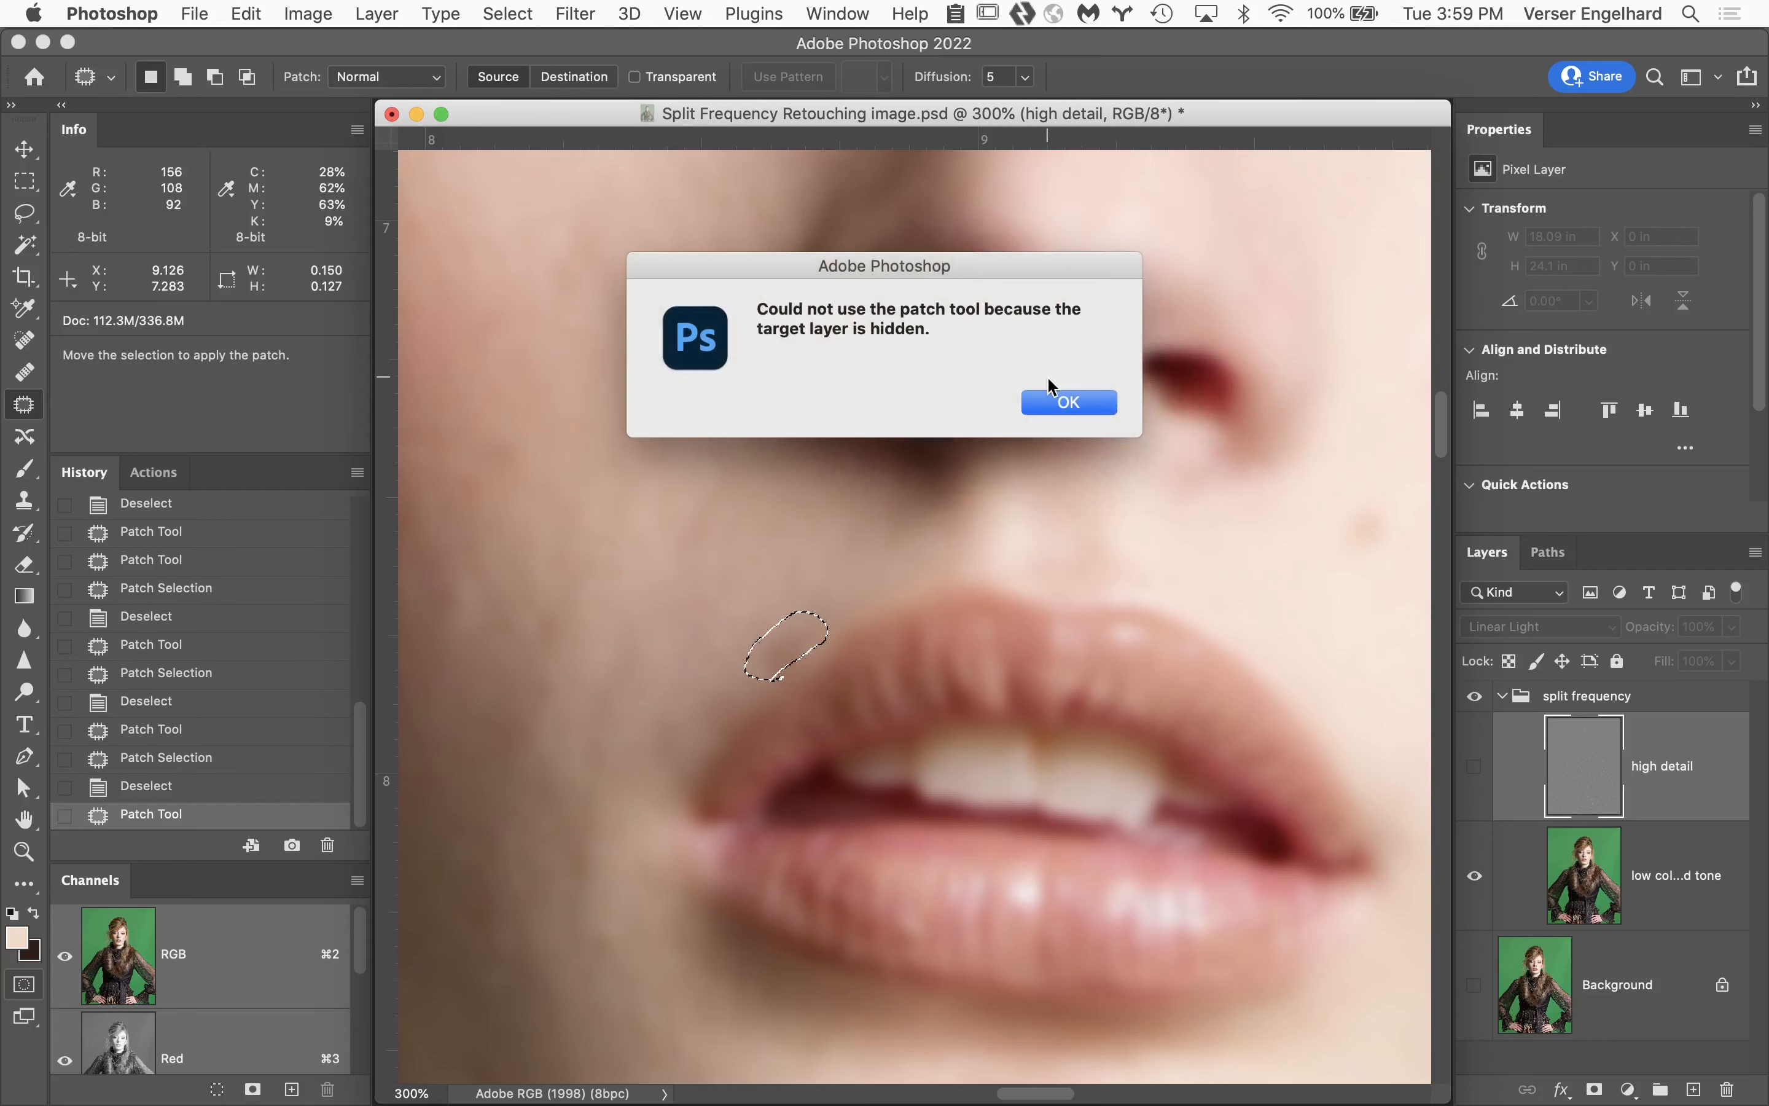
pyautogui.click(1067, 402)
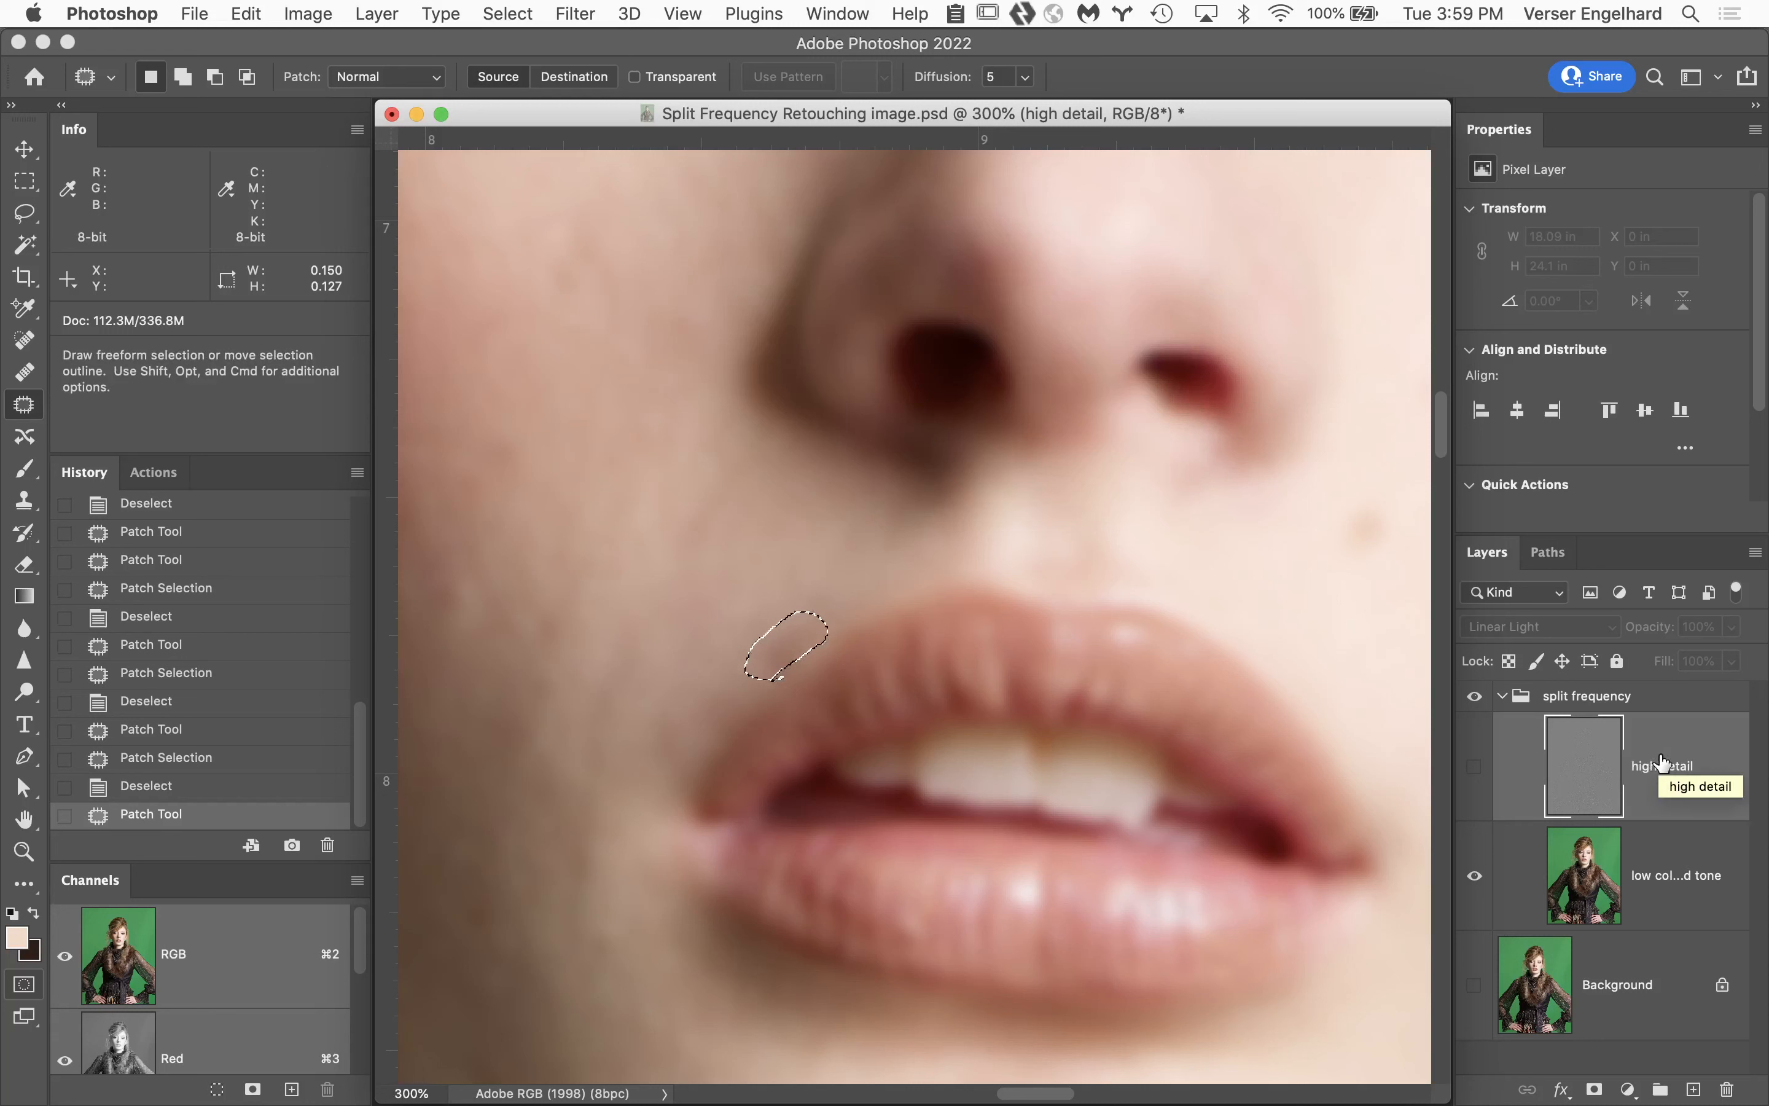
pyautogui.click(1695, 891)
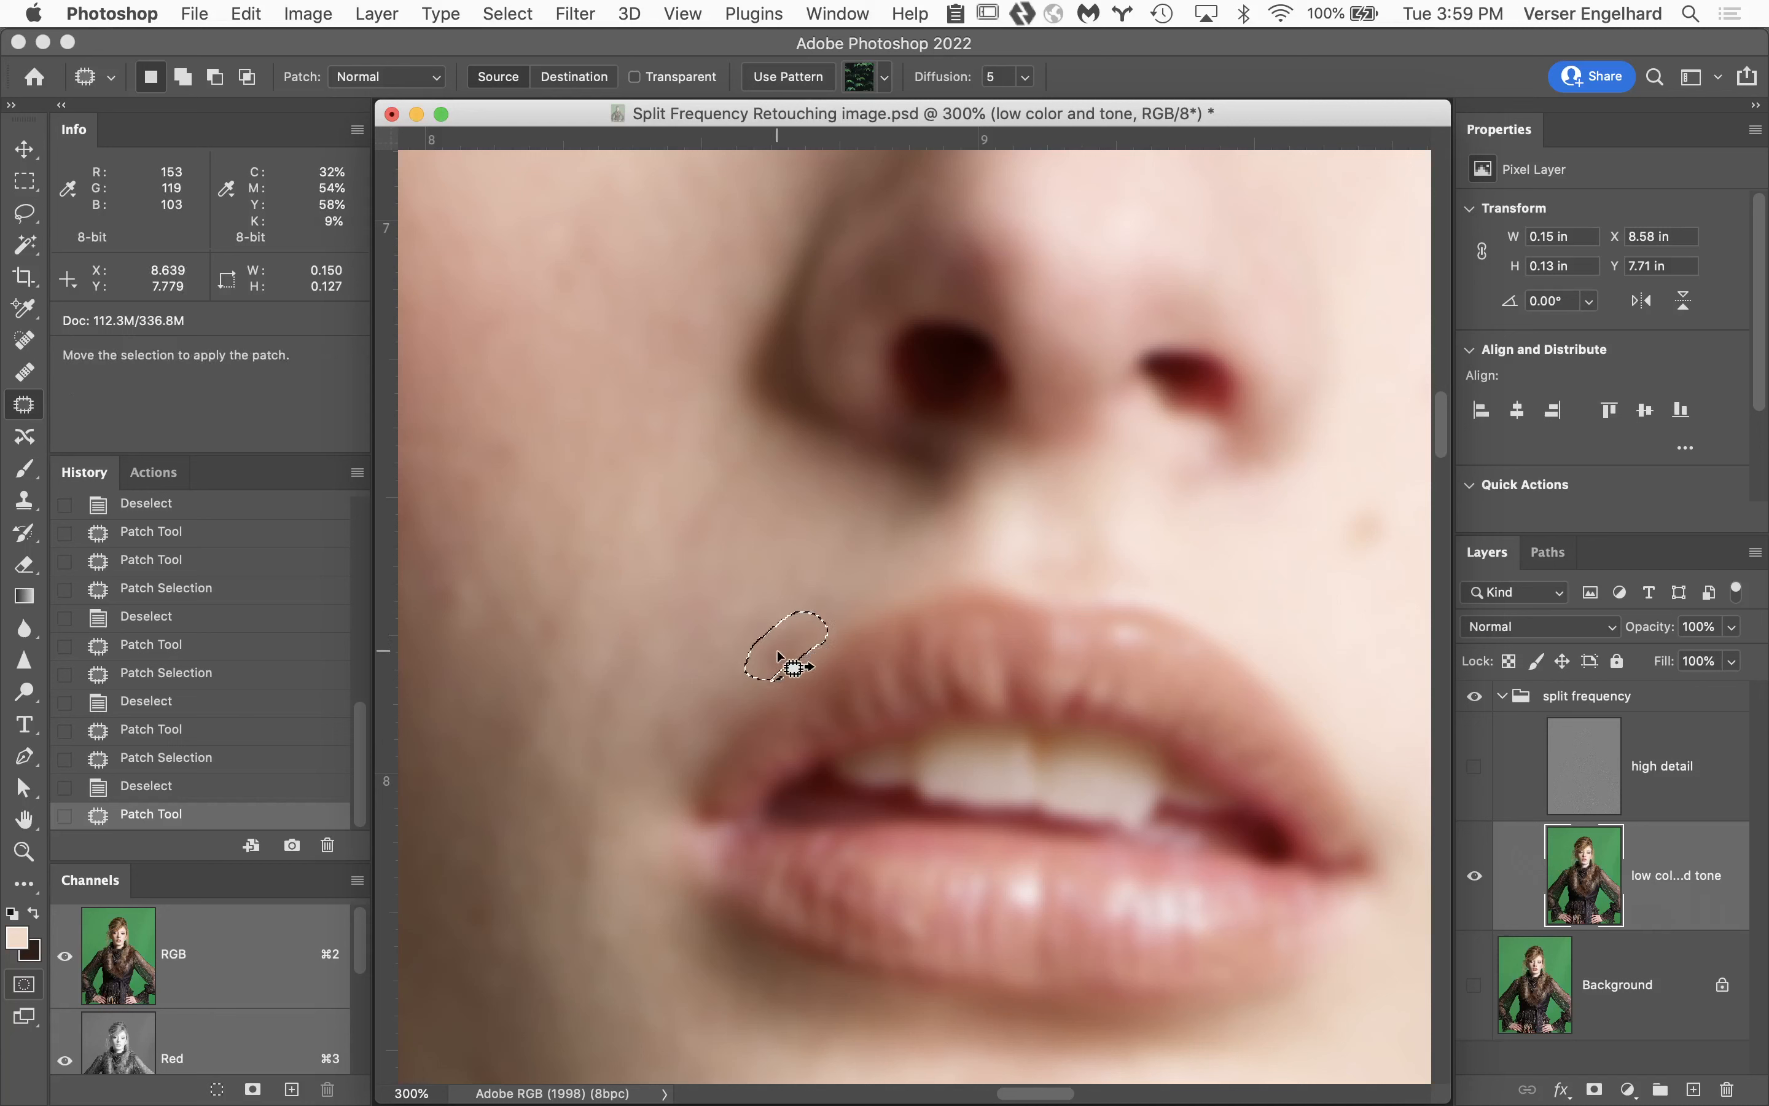
pyautogui.moveTo(783, 648); pyautogui.dragTo(784, 546)
pyautogui.press('super+d')
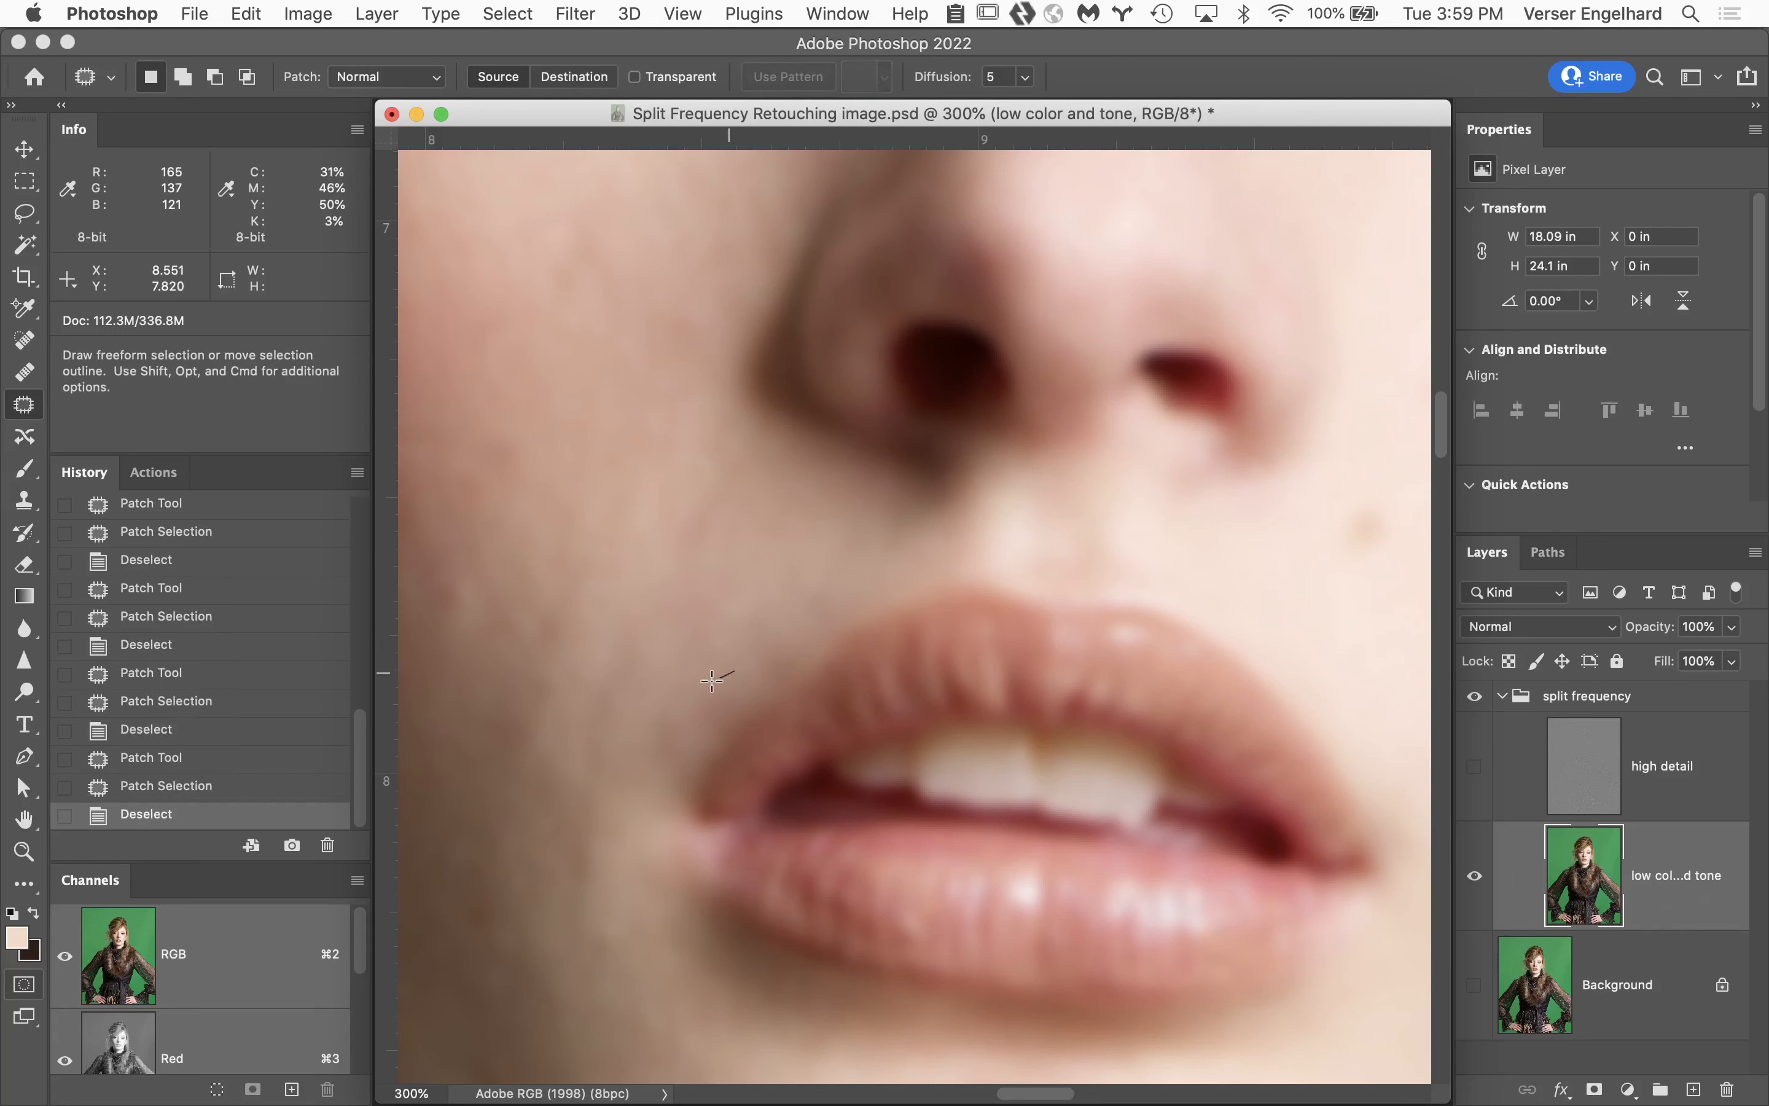
# Patch the shadow beside the mouth corner, about 0.16 by 0.17 in, on the low color and tone layer, and show the high detail layer.
pyautogui.moveTo(712, 679)
pyautogui.mouseDown()
pyautogui.moveTo(648, 730)
pyautogui.moveTo(653, 767)
pyautogui.moveTo(686, 761)
pyautogui.moveTo(709, 691)
pyautogui.moveTo(678, 674)
pyautogui.moveTo(680, 633)
pyautogui.mouseUp()
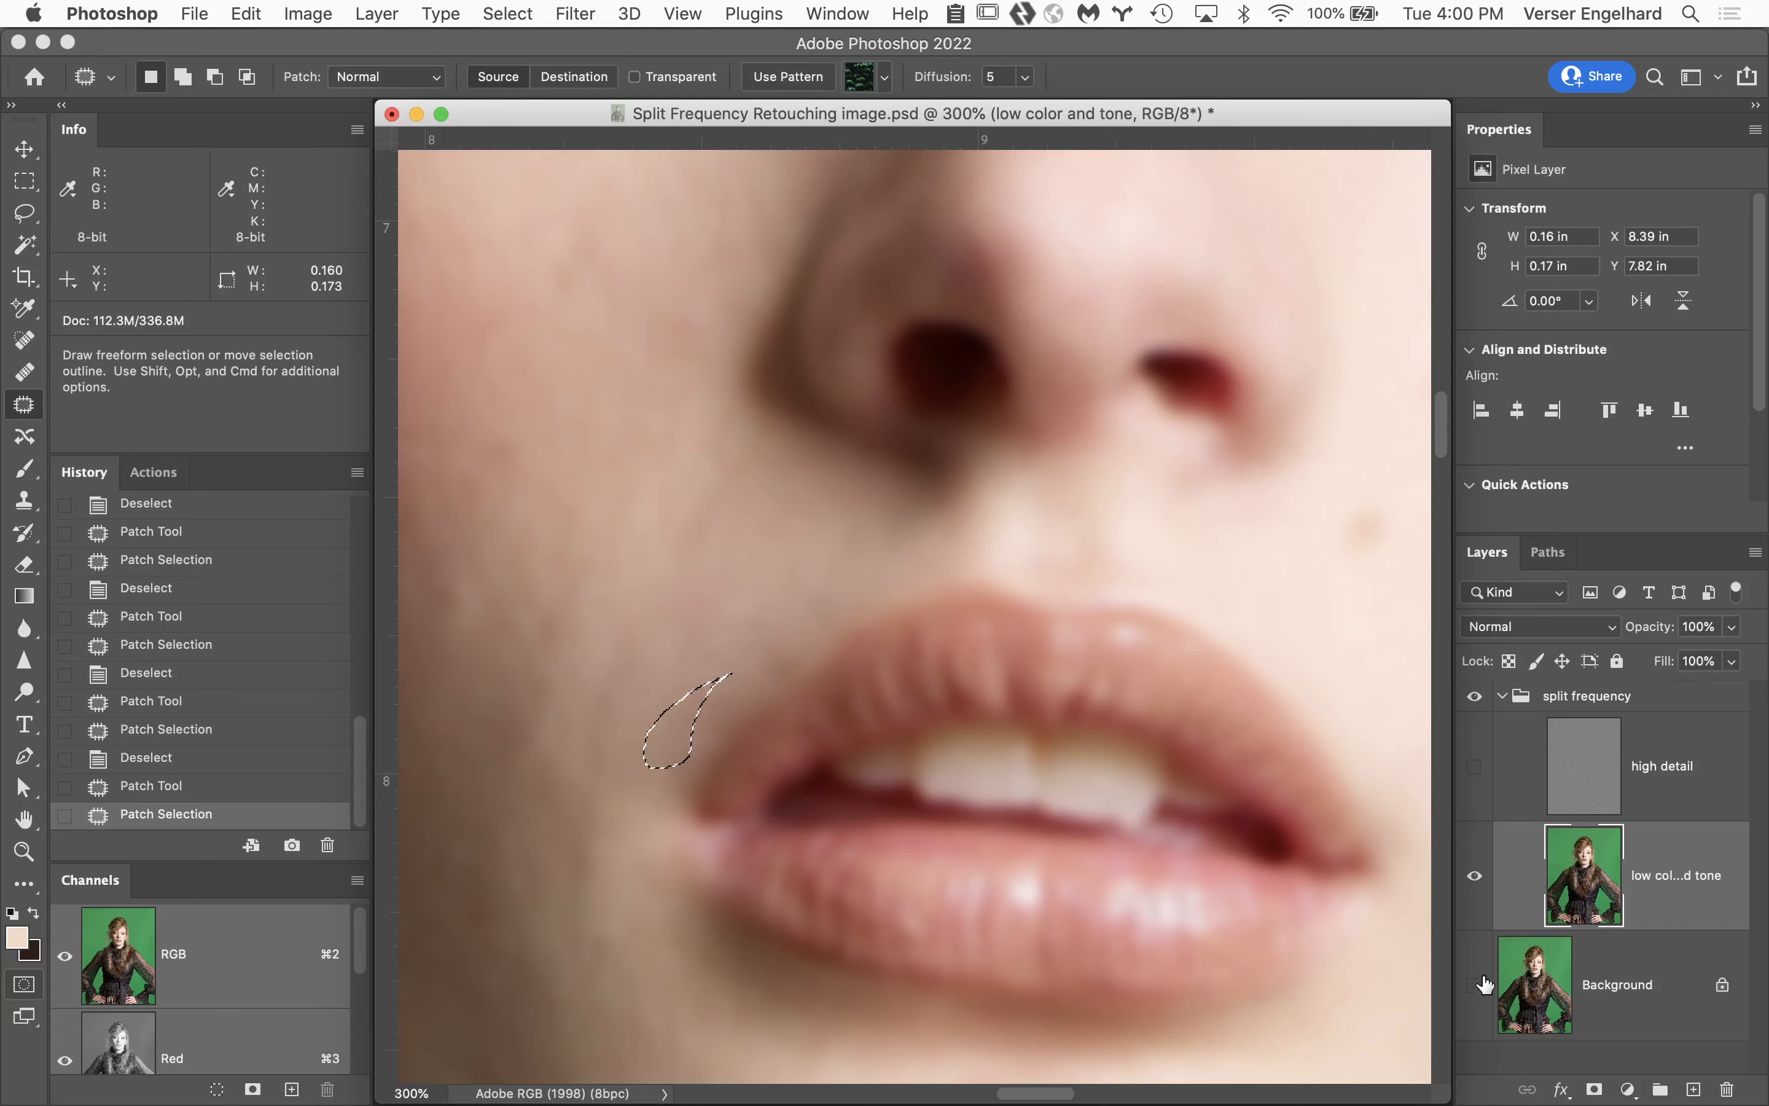
pyautogui.click(1476, 767)
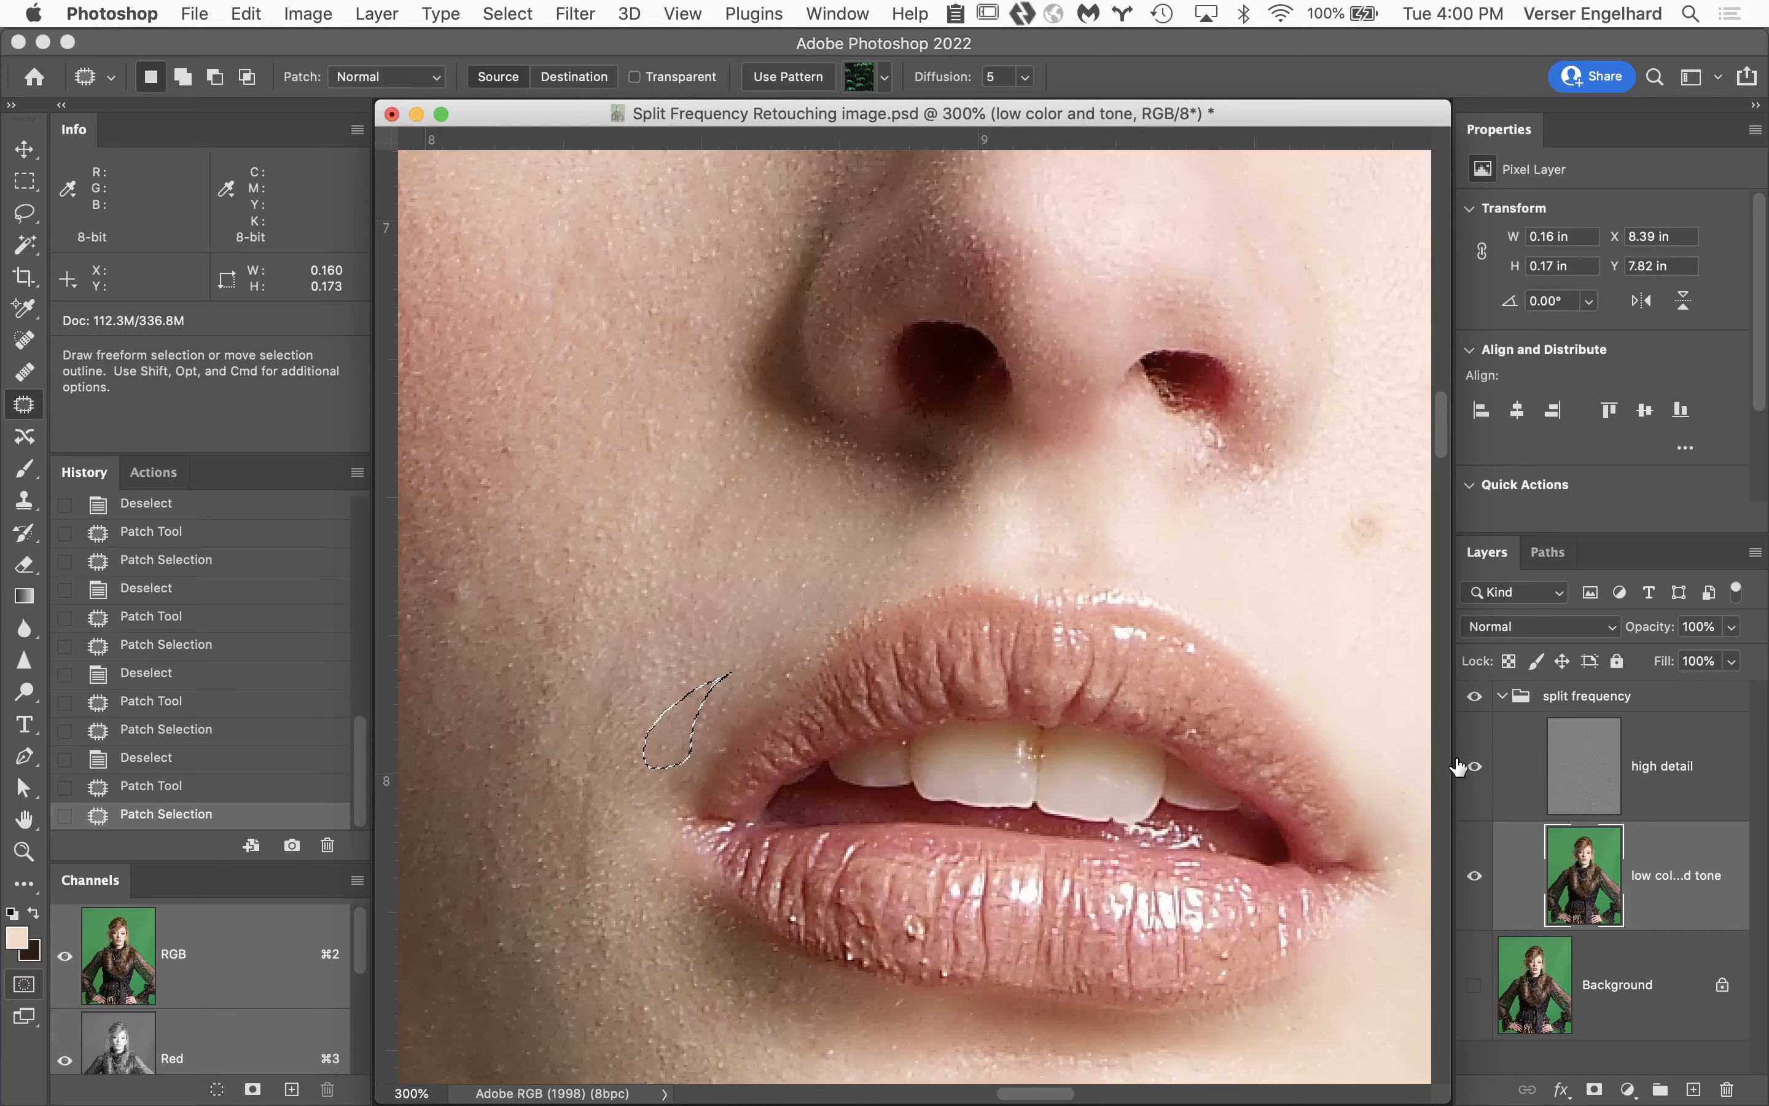
pyautogui.click(987, 821)
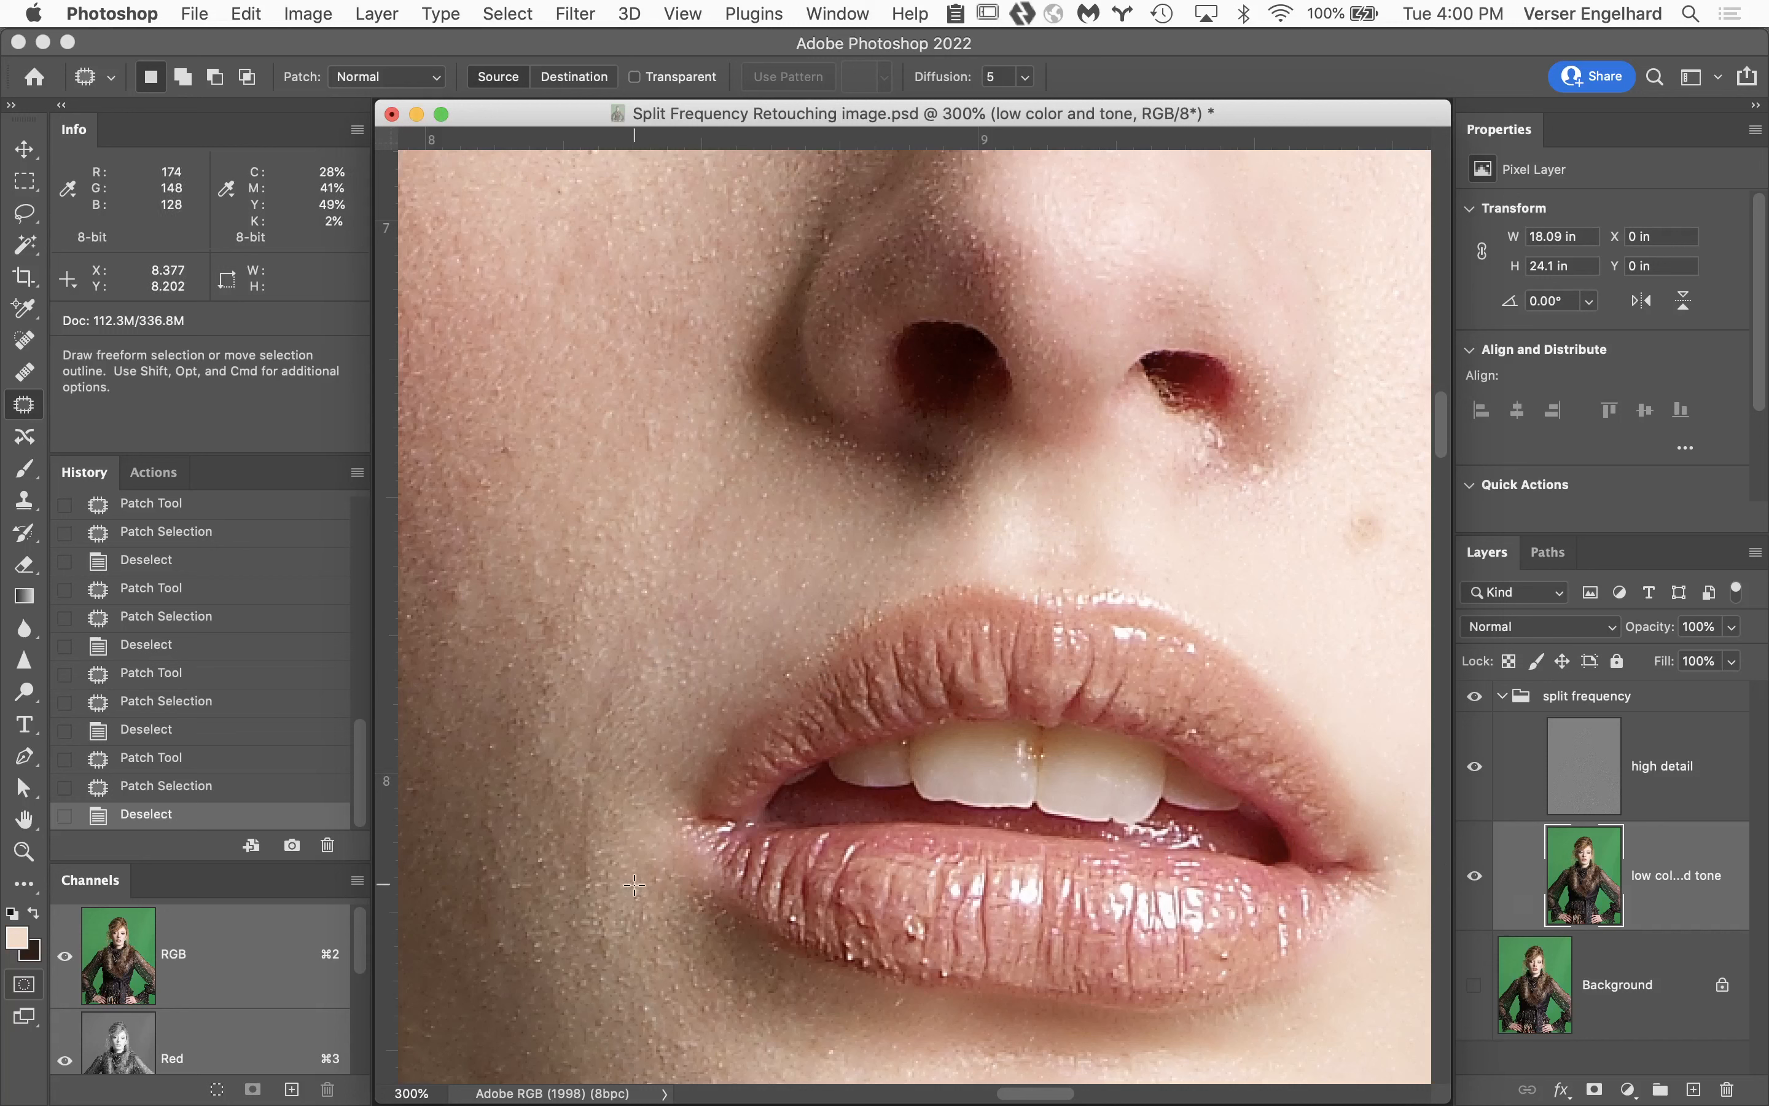
# Patch the long shaded strip on the cheek beside the mouth, about 0.18 by 0.49 in, with the lighter tone nearer the lips.
pyautogui.moveTo(595, 891); pyautogui.dragTo(595, 808)
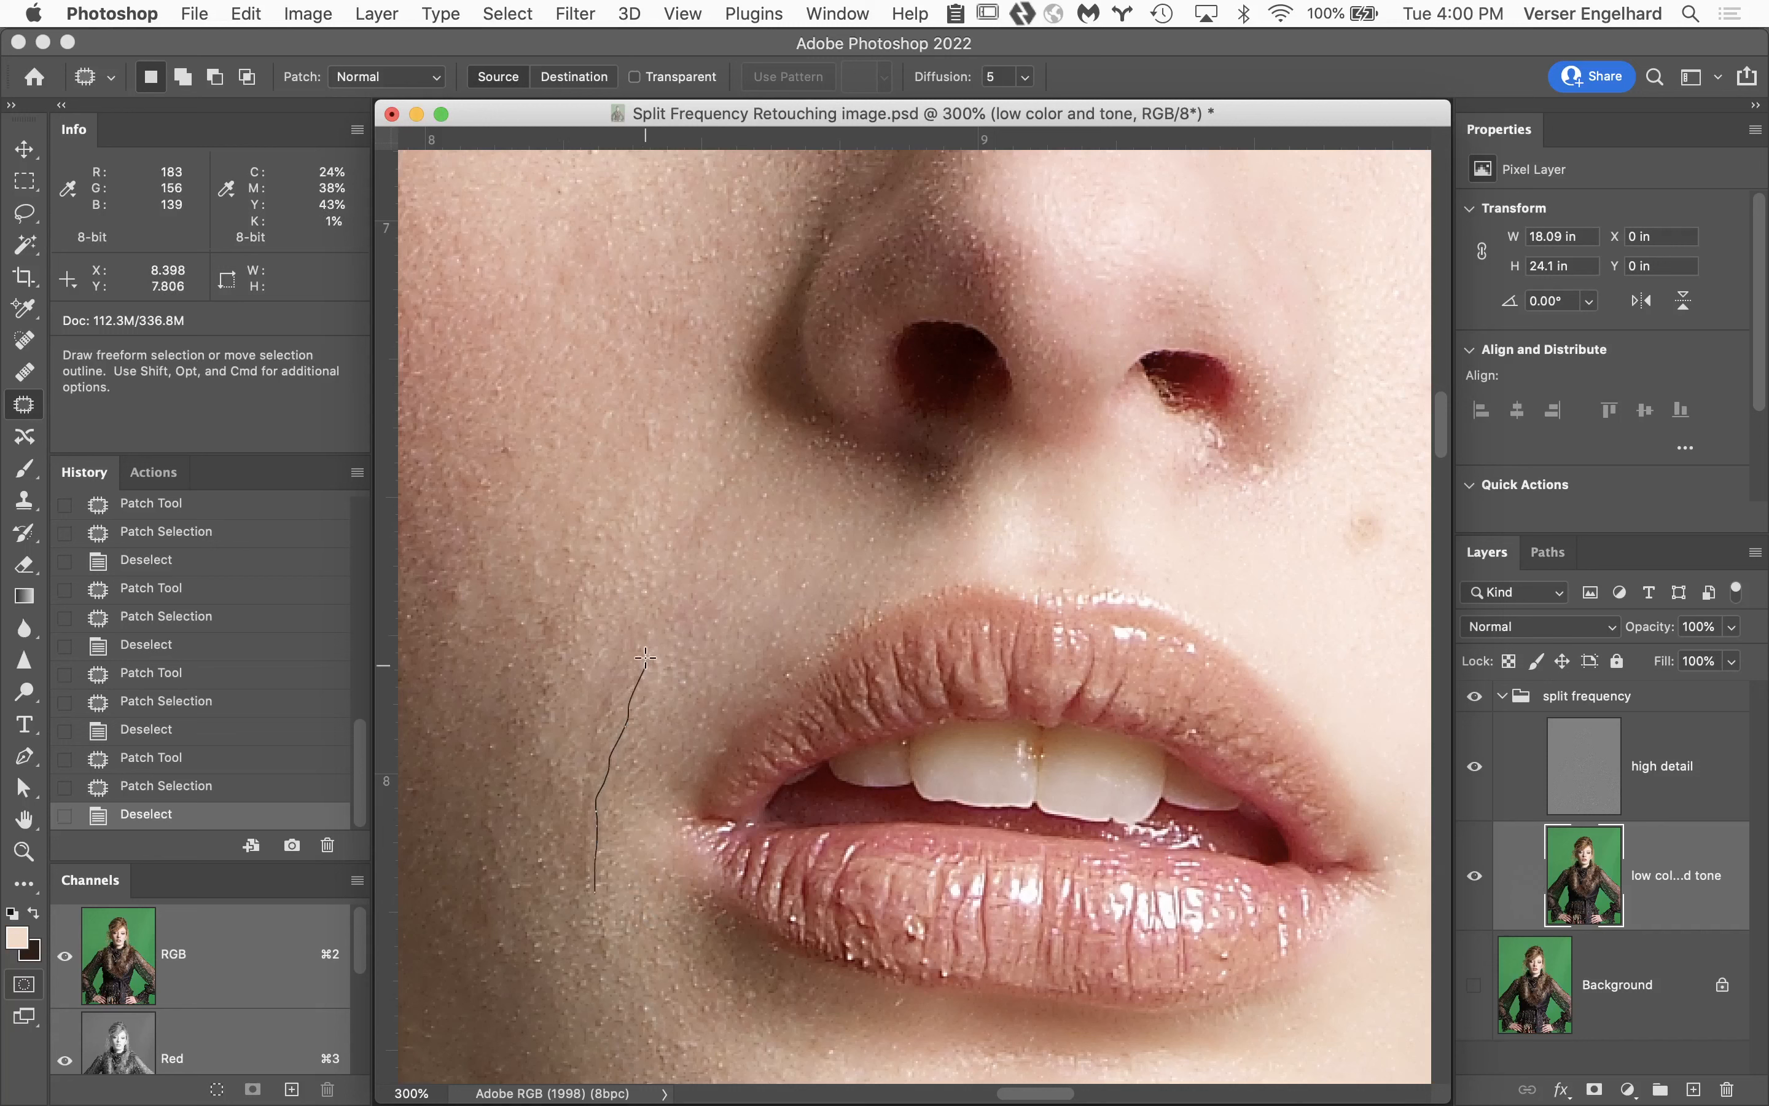
pyautogui.moveTo(646, 656)
pyautogui.mouseDown()
pyautogui.moveTo(621, 630)
pyautogui.moveTo(585, 679)
pyautogui.moveTo(548, 822)
pyautogui.moveTo(552, 881)
pyautogui.moveTo(596, 894)
pyautogui.mouseUp()
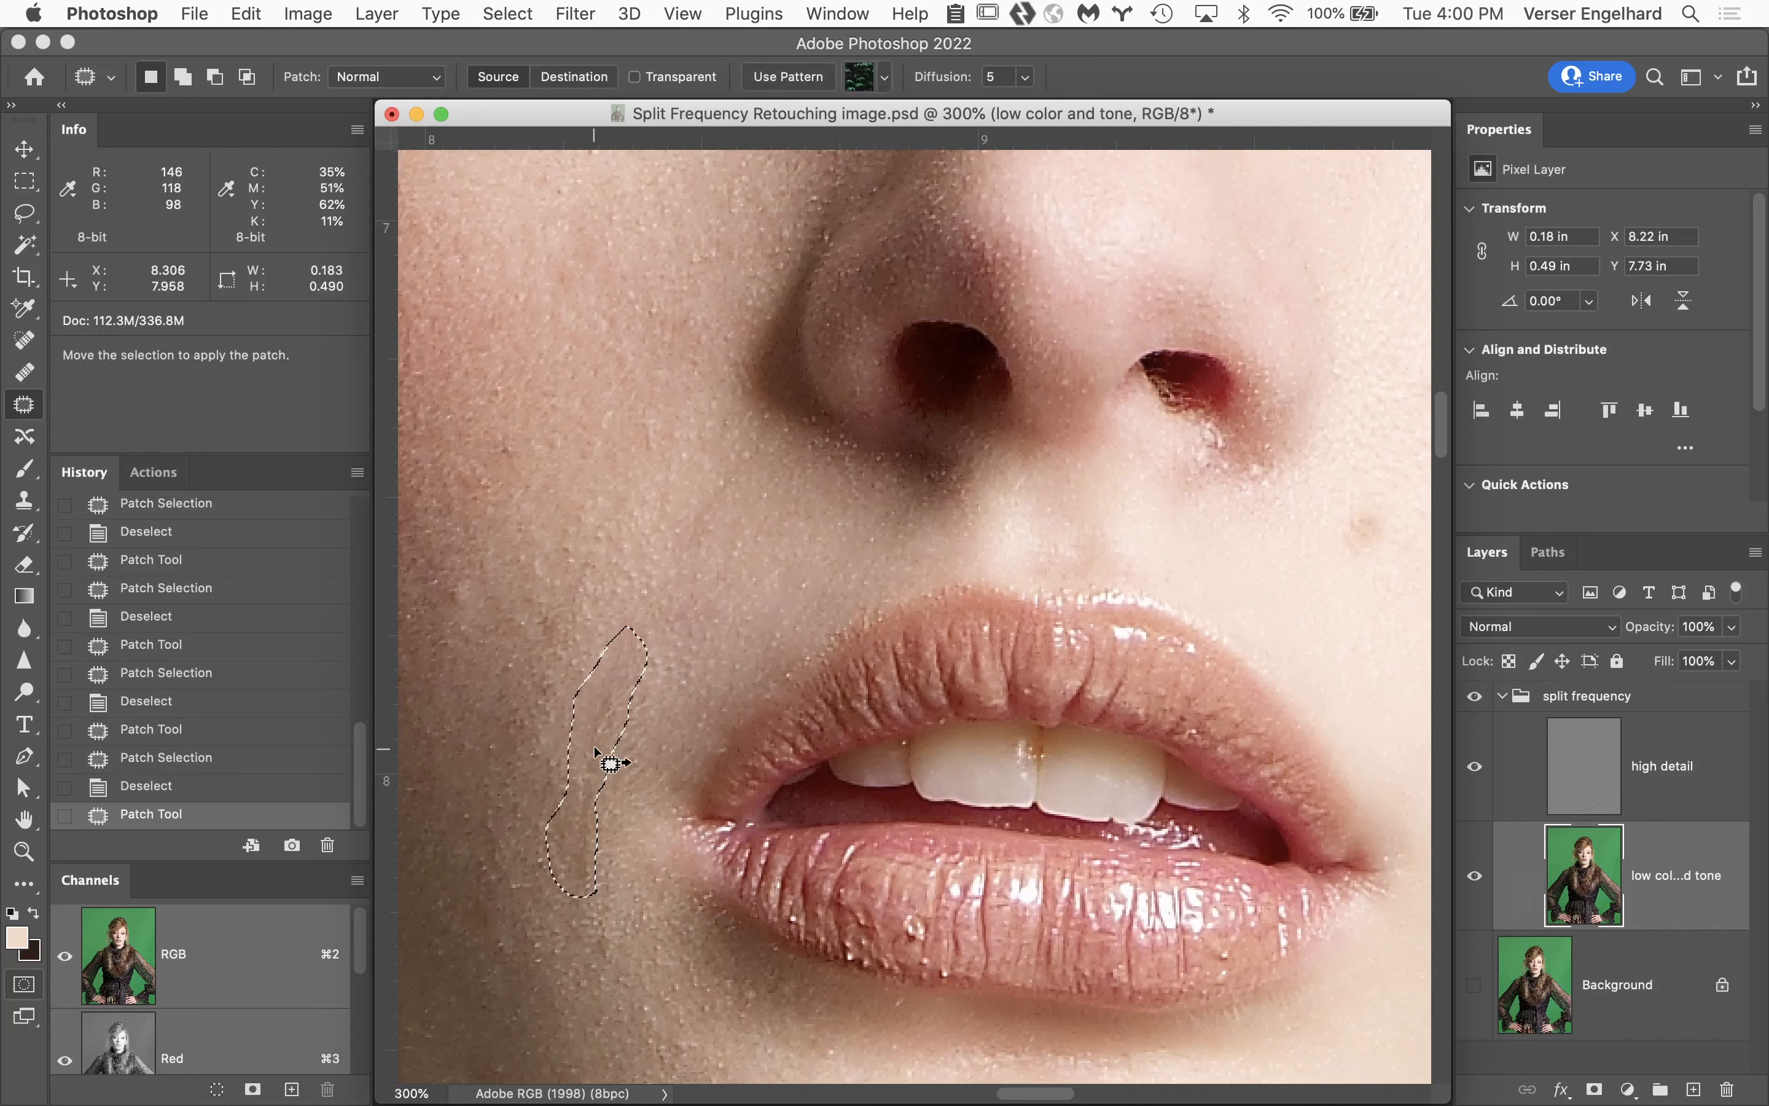
pyautogui.moveTo(598, 750); pyautogui.dragTo(665, 748)
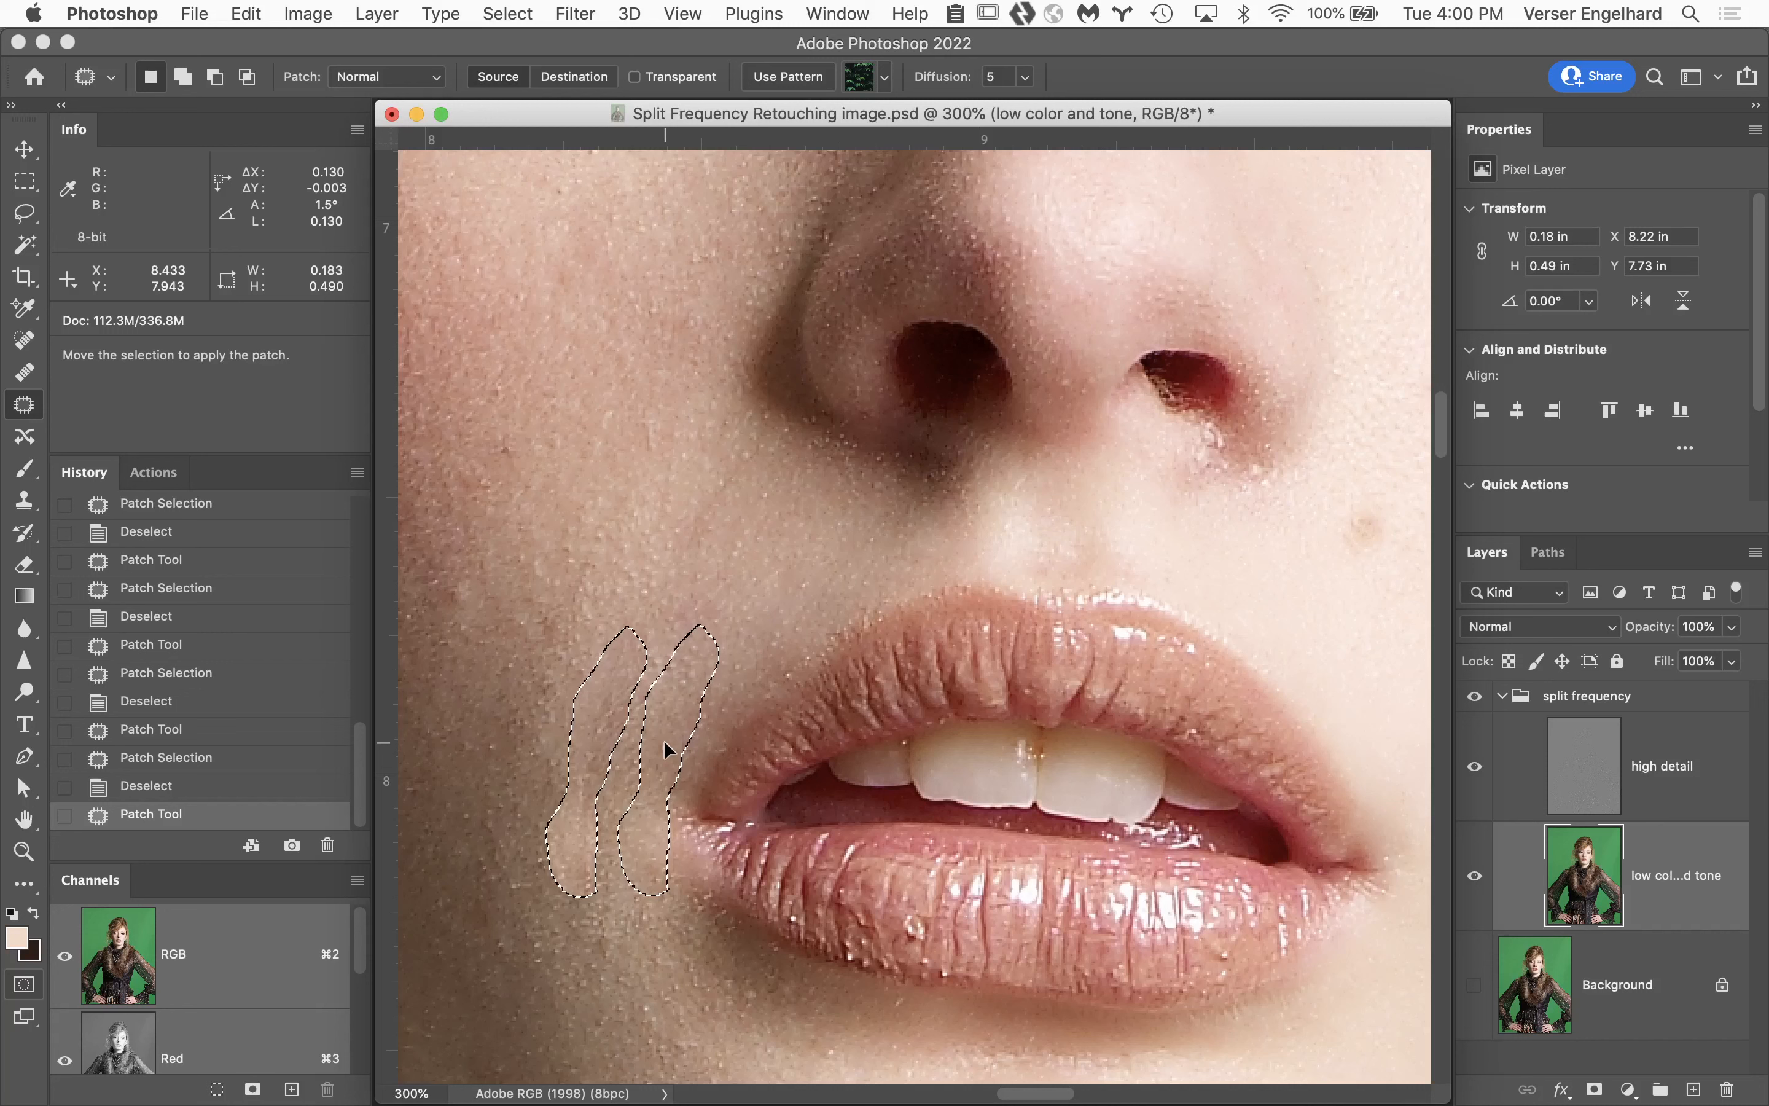
pyautogui.moveTo(664, 740); pyautogui.dragTo(664, 740)
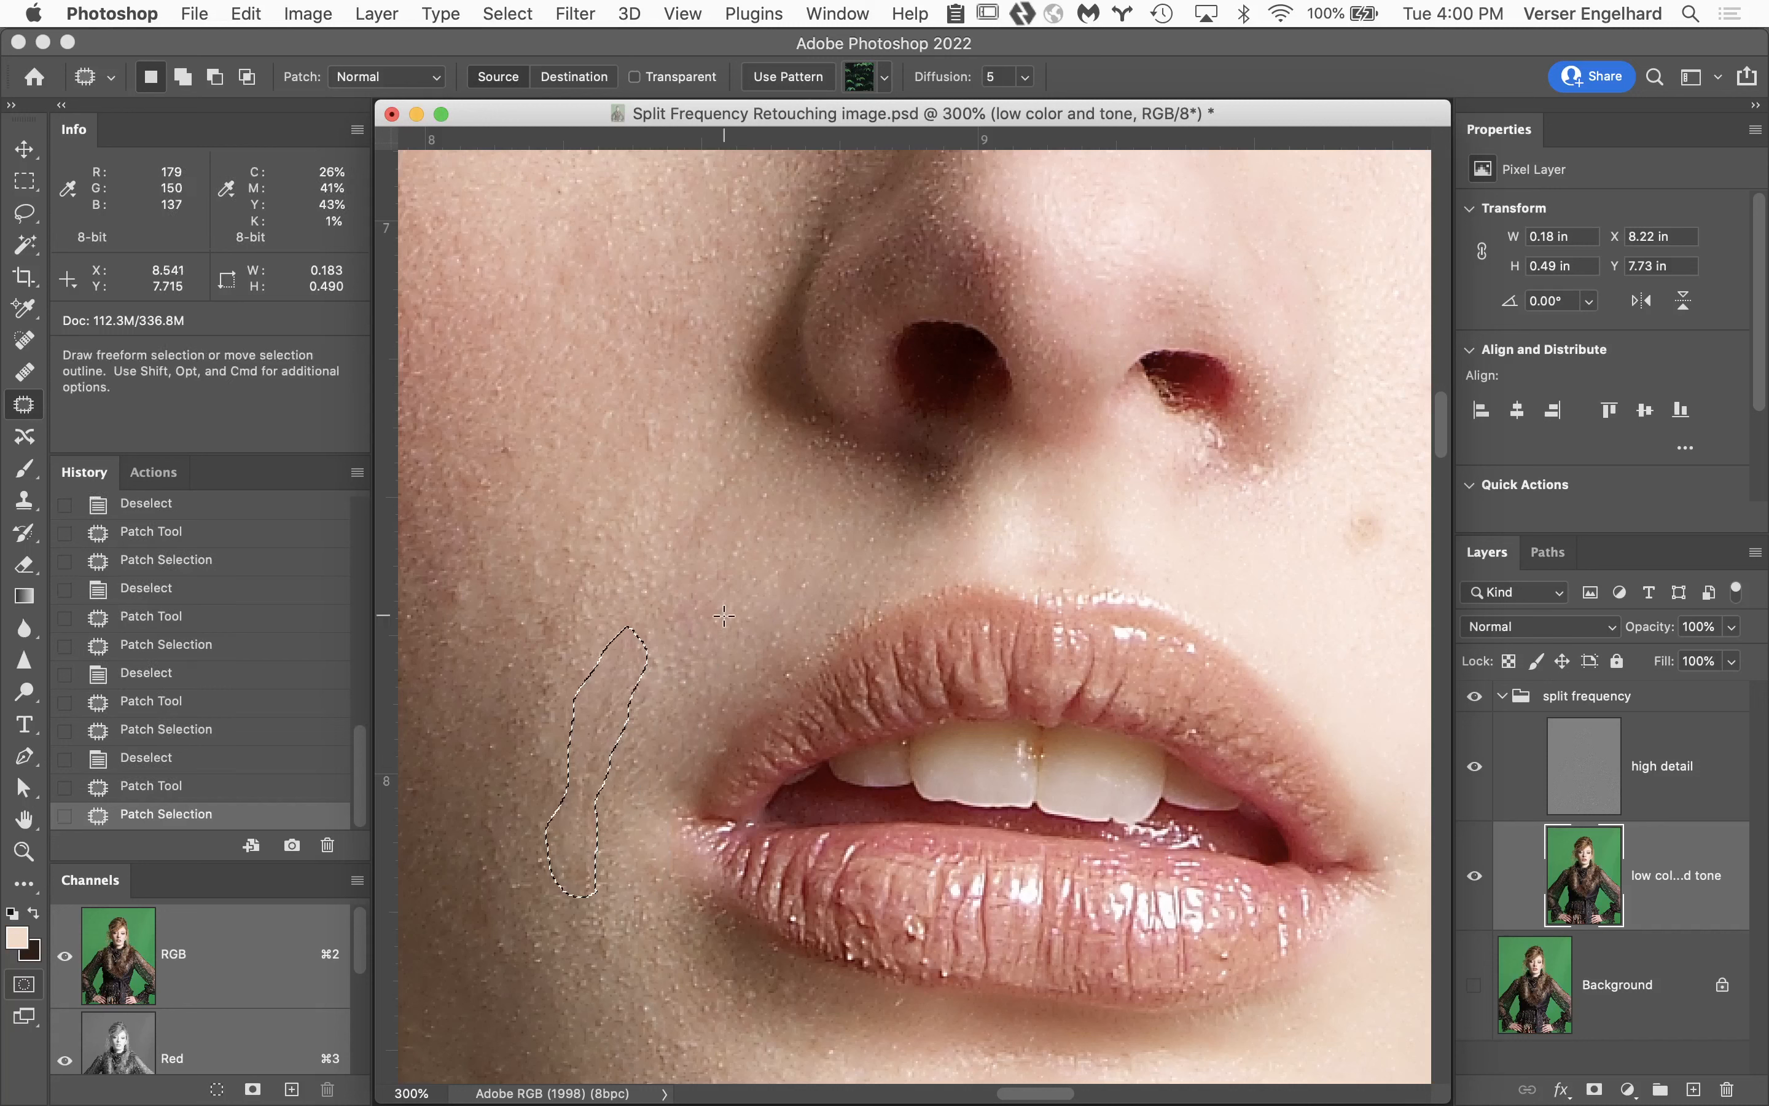
pyautogui.press('super+d')
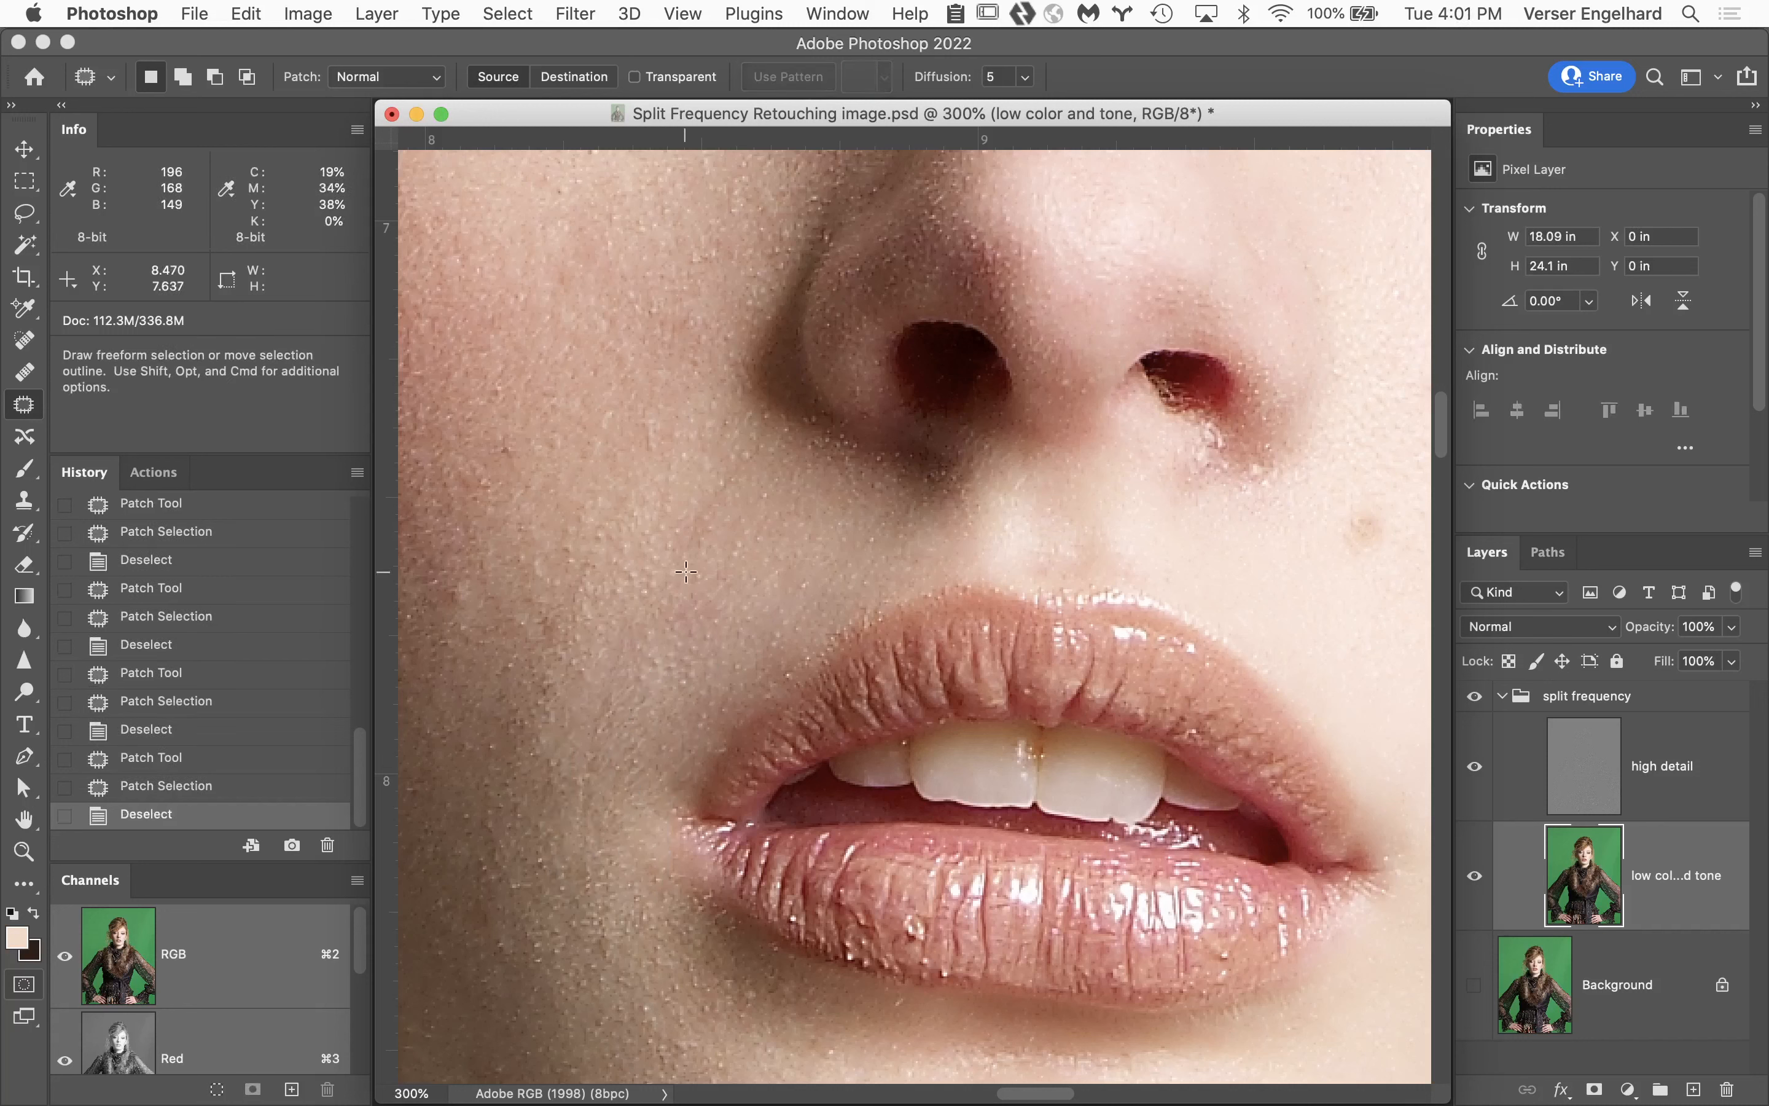
# Patch the crease between the nostril and cheek, about 0.16 by 0.25 in, with skin tone from the adjoining cheek.
pyautogui.moveTo(686, 572)
pyautogui.mouseDown()
pyautogui.moveTo(755, 485)
pyautogui.moveTo(763, 432)
pyautogui.moveTo(715, 458)
pyautogui.moveTo(676, 542)
pyautogui.mouseUp()
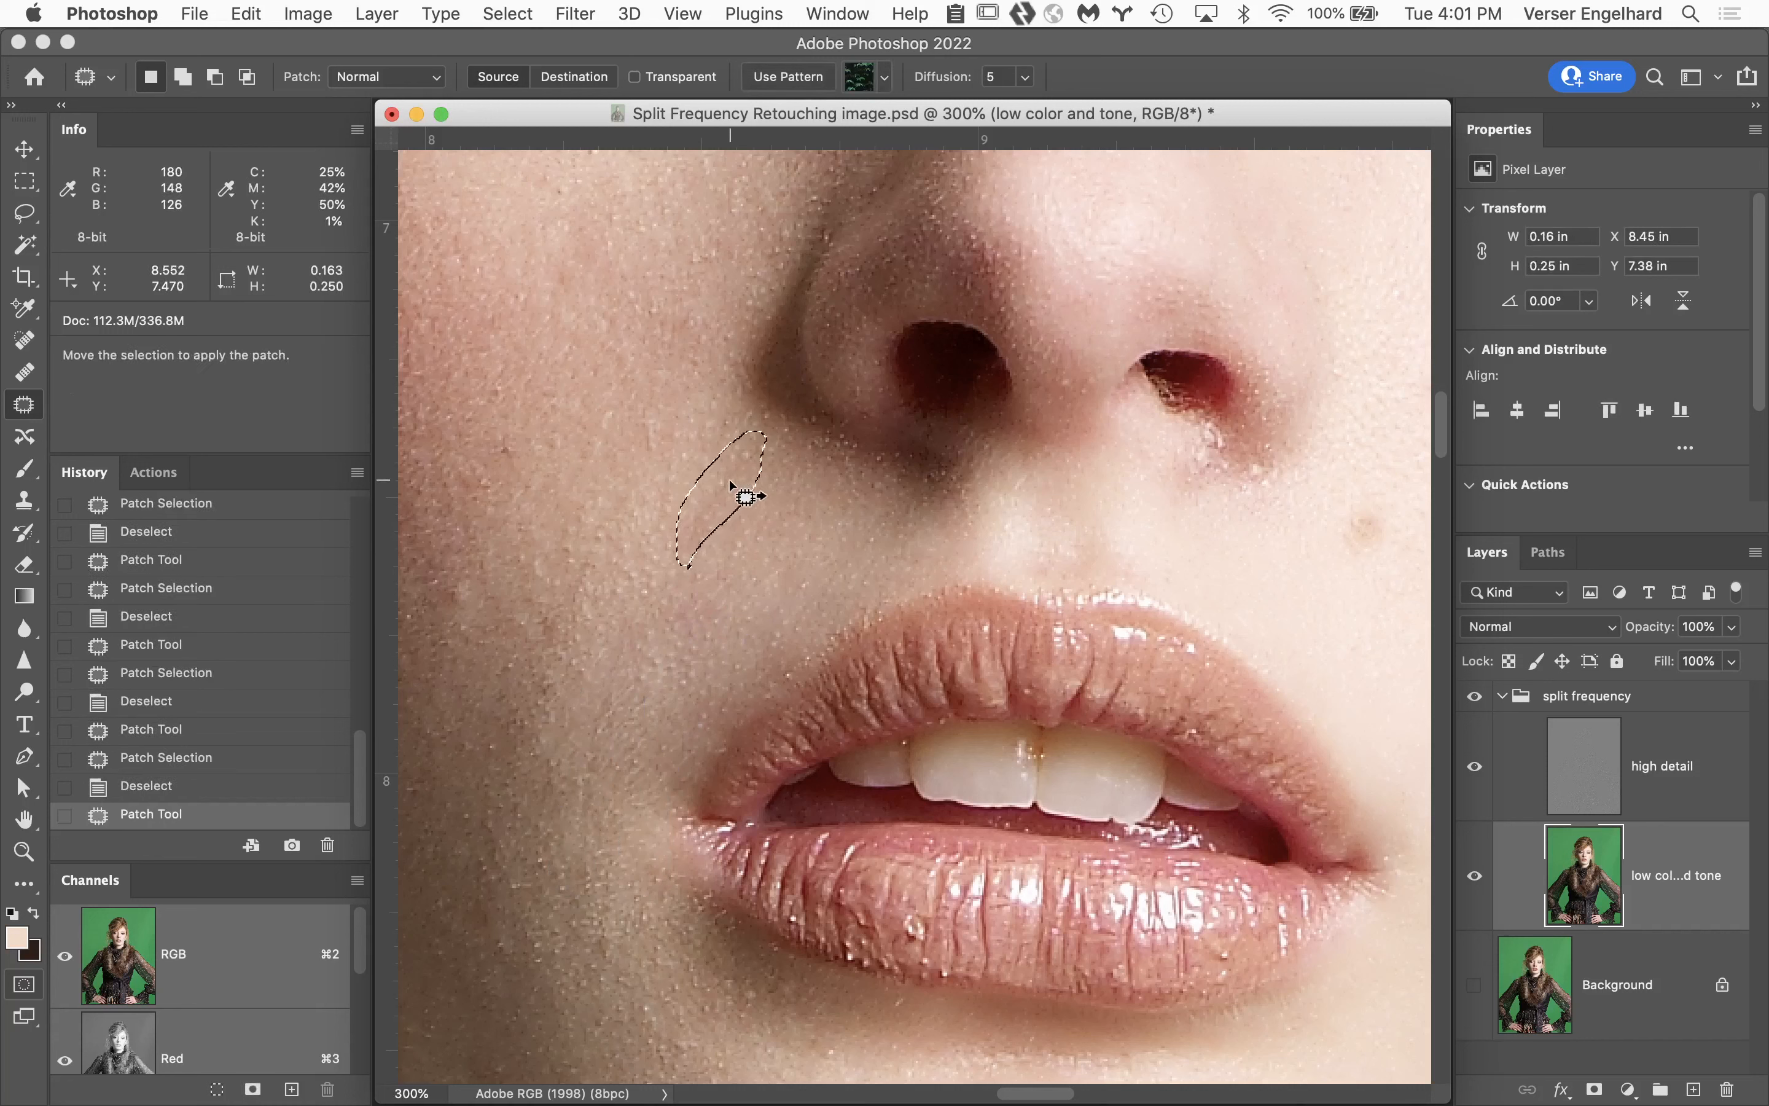
pyautogui.moveTo(691, 477); pyautogui.dragTo(670, 474)
pyautogui.press('super+d')
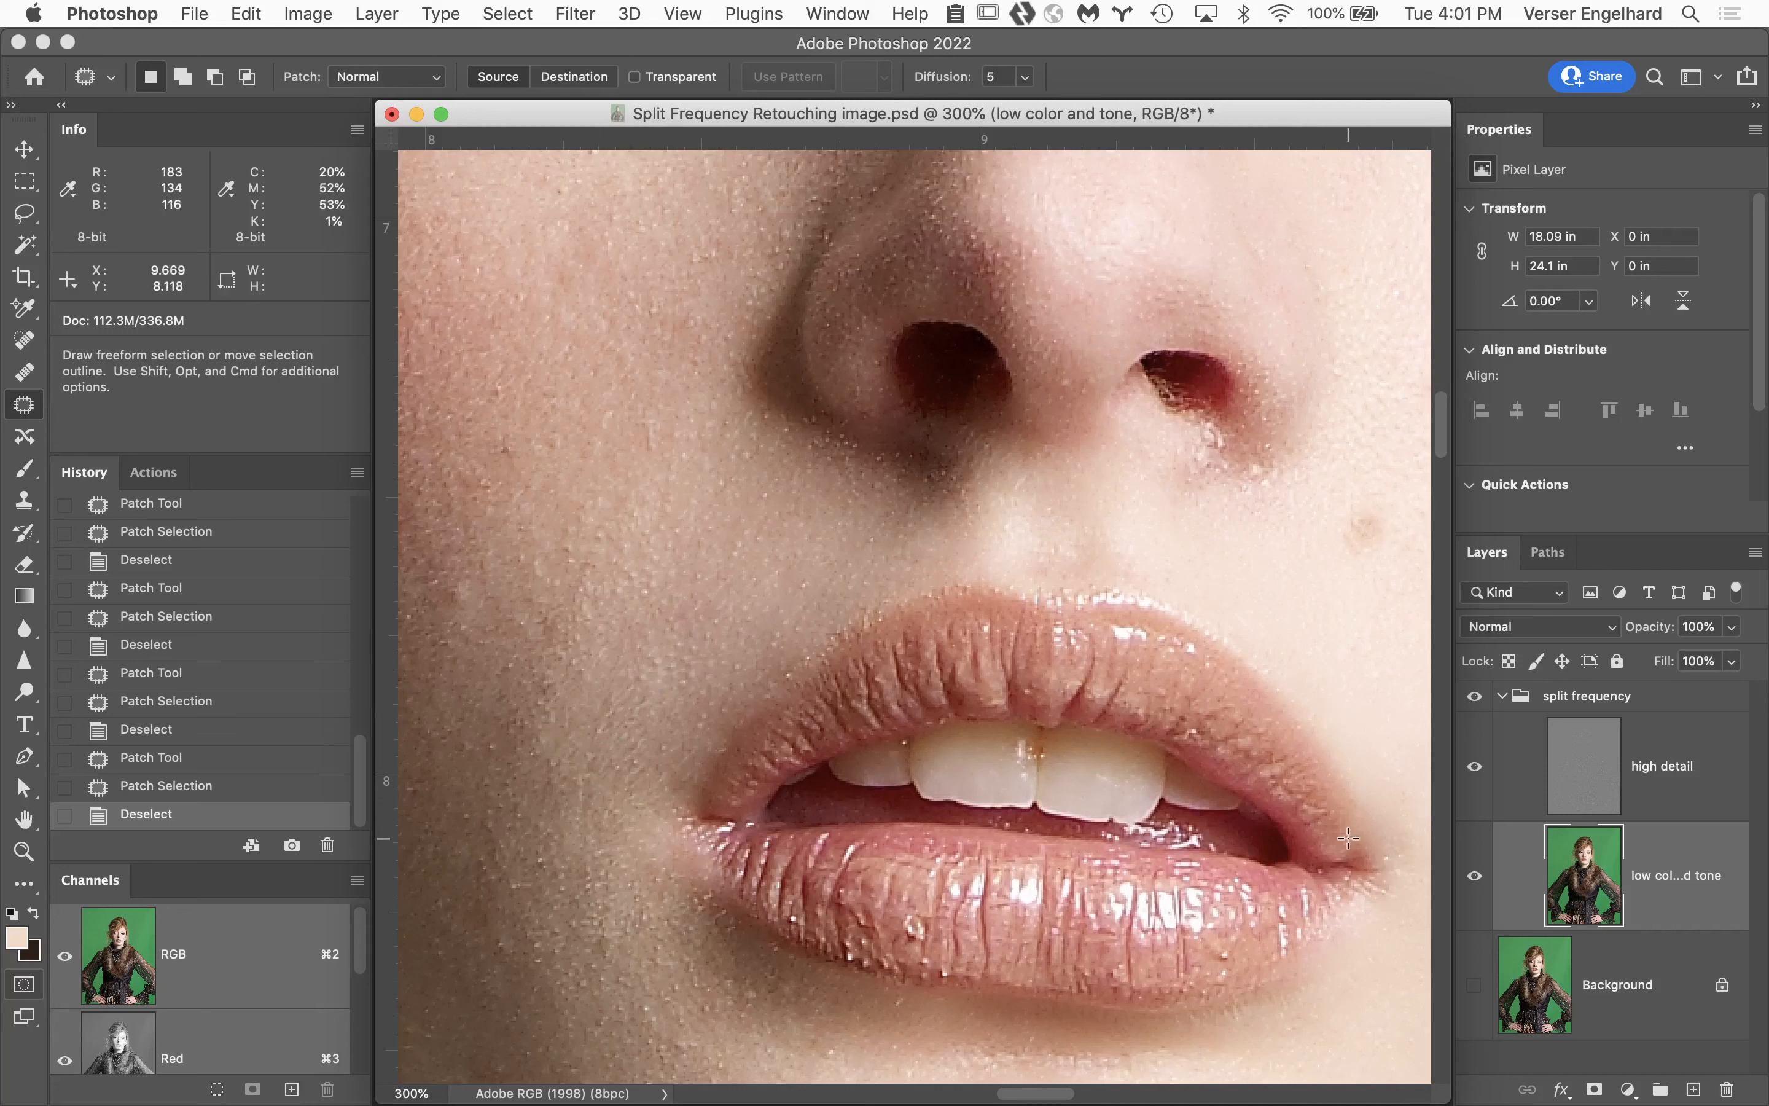
# Show the Background layer and toggle the split frequency group's visibility to compare the evened skin tone with the original.
pyautogui.click(1475, 700)
pyautogui.click(1475, 701)
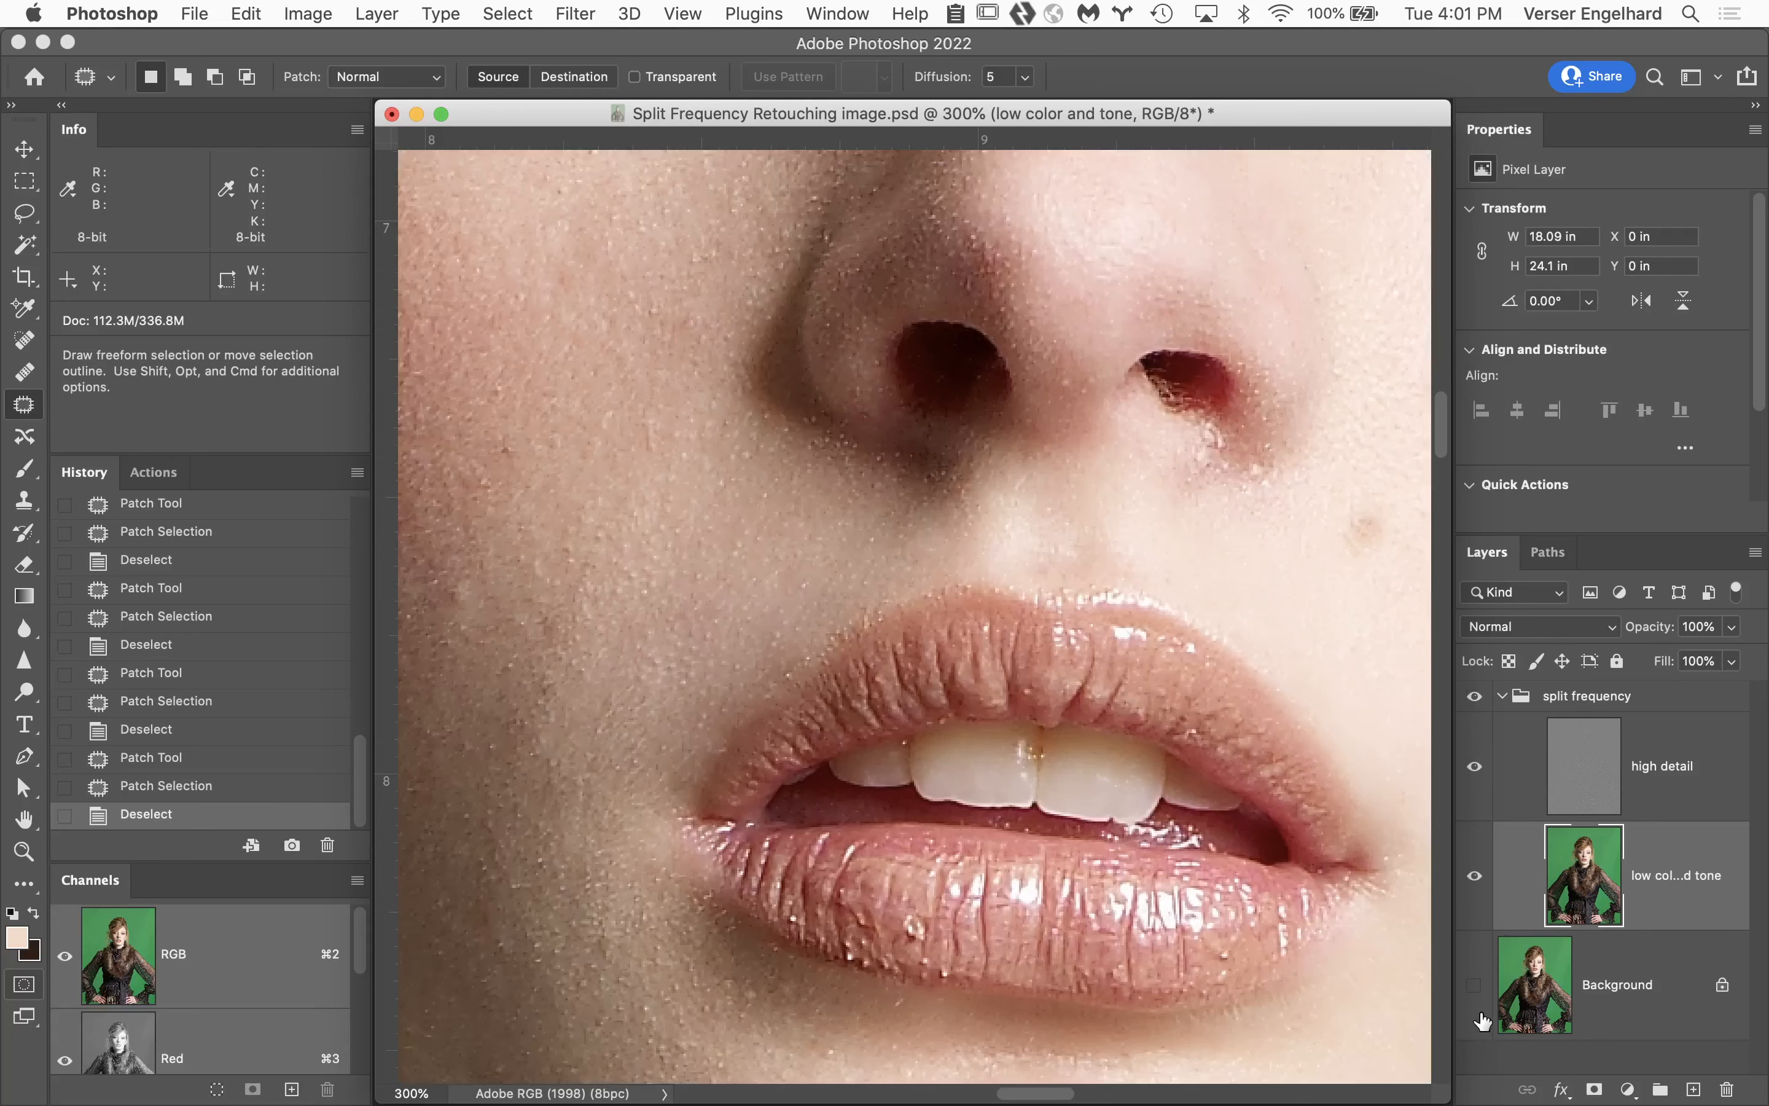
pyautogui.click(1474, 984)
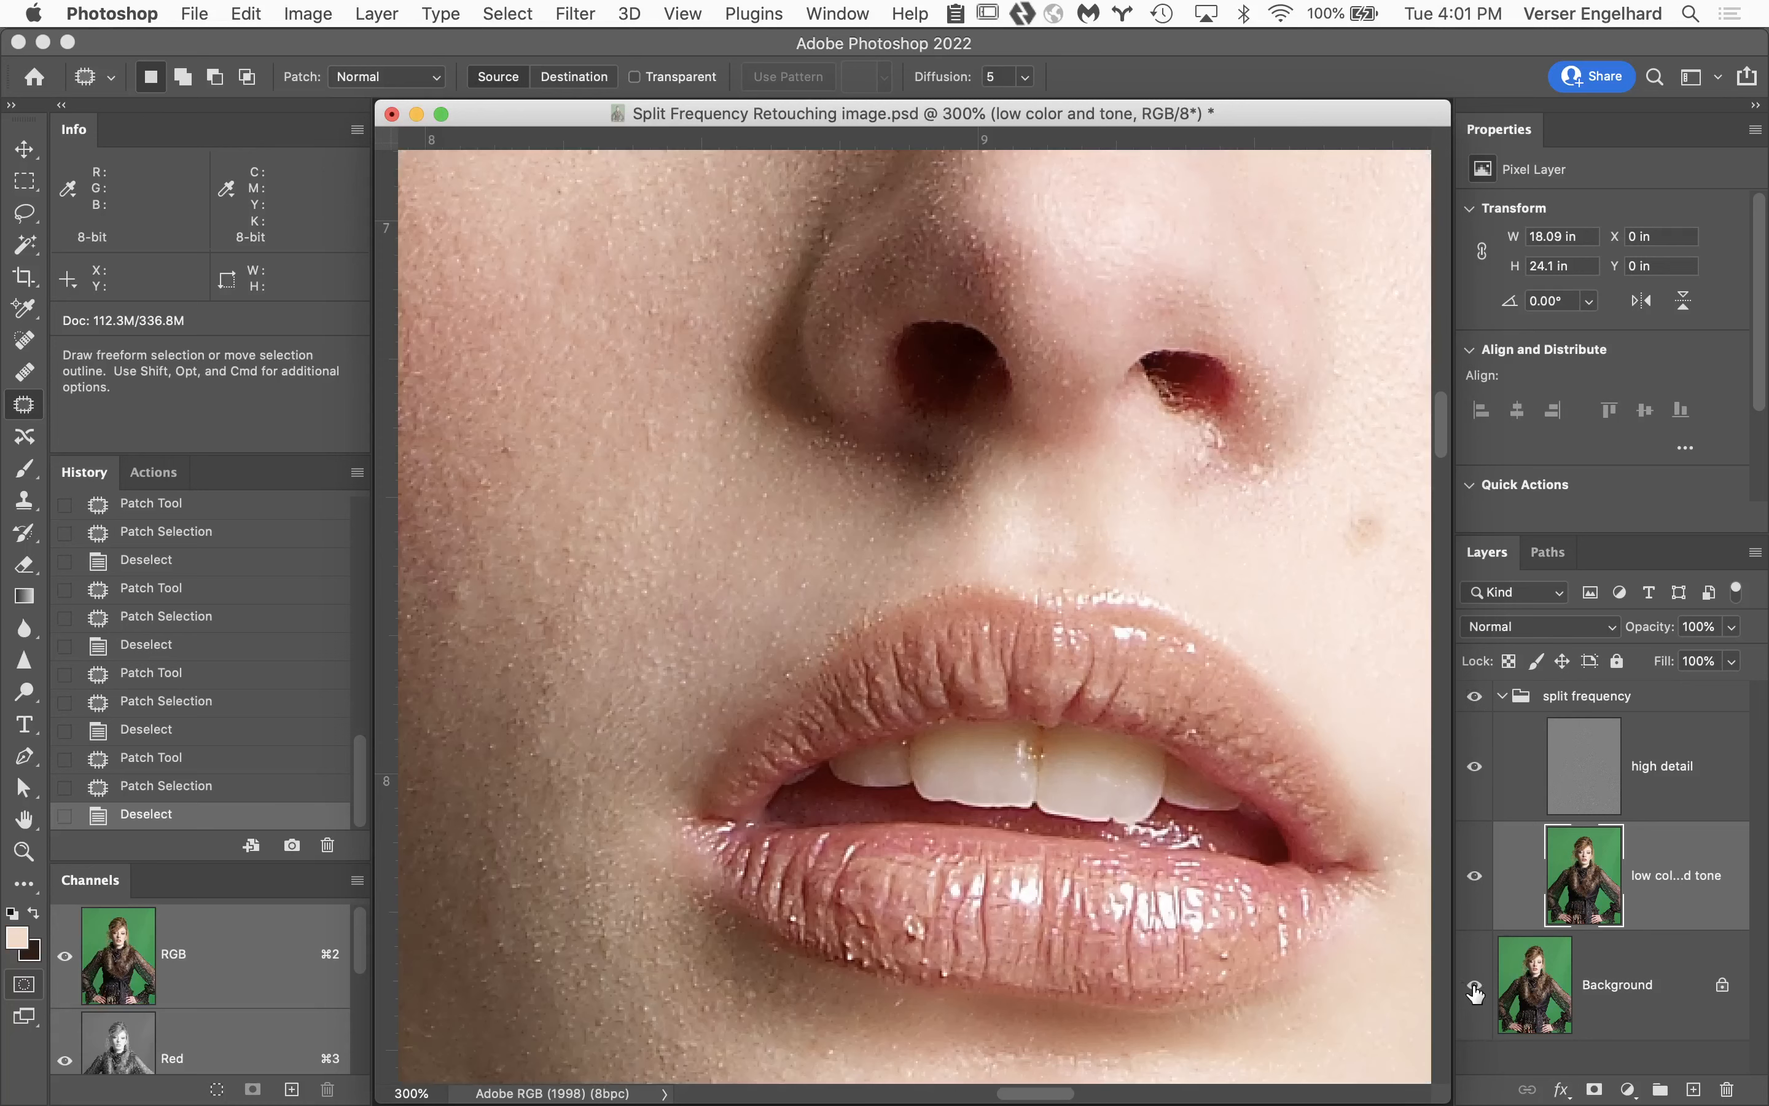
pyautogui.click(1473, 702)
pyautogui.click(1474, 702)
pyautogui.click(1473, 702)
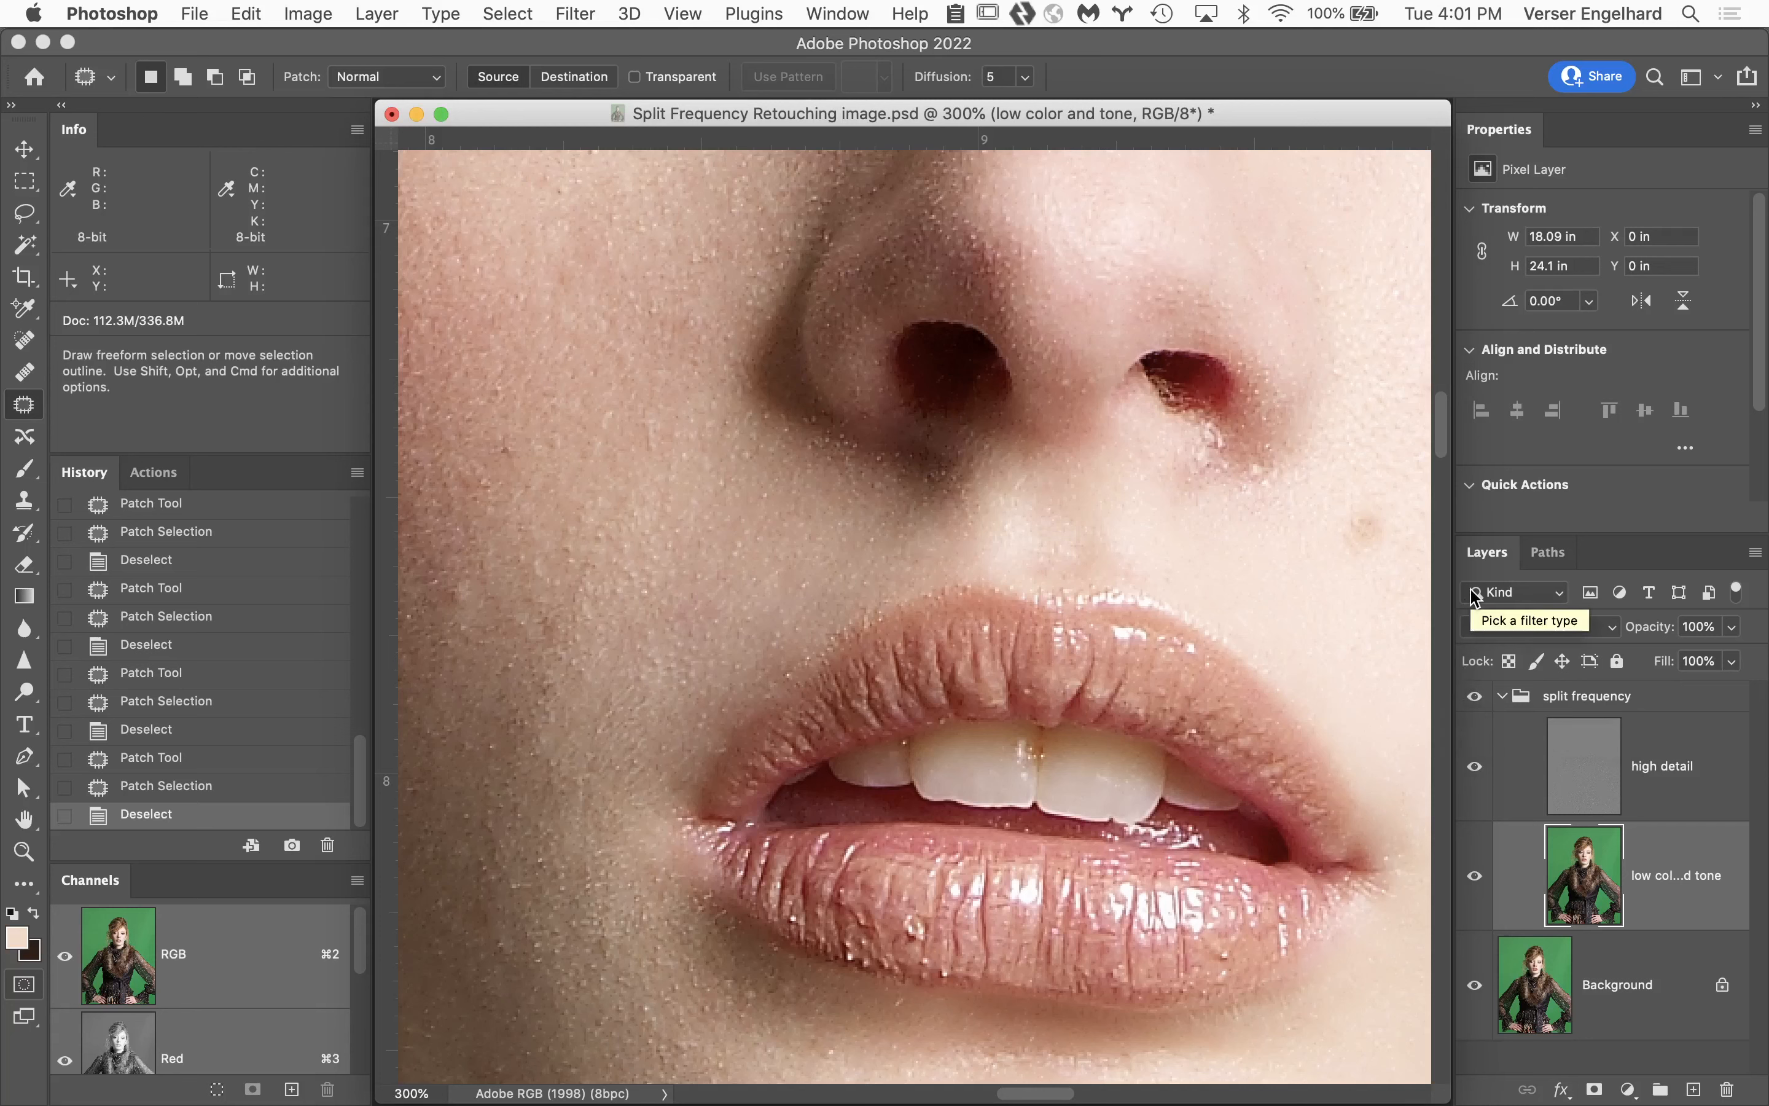
# Examine the spot on the cheek beside the nose on the high detail and low color and tone layers separately, and show both layers again.
pyautogui.moveTo(1353, 549); pyautogui.dragTo(994, 620)
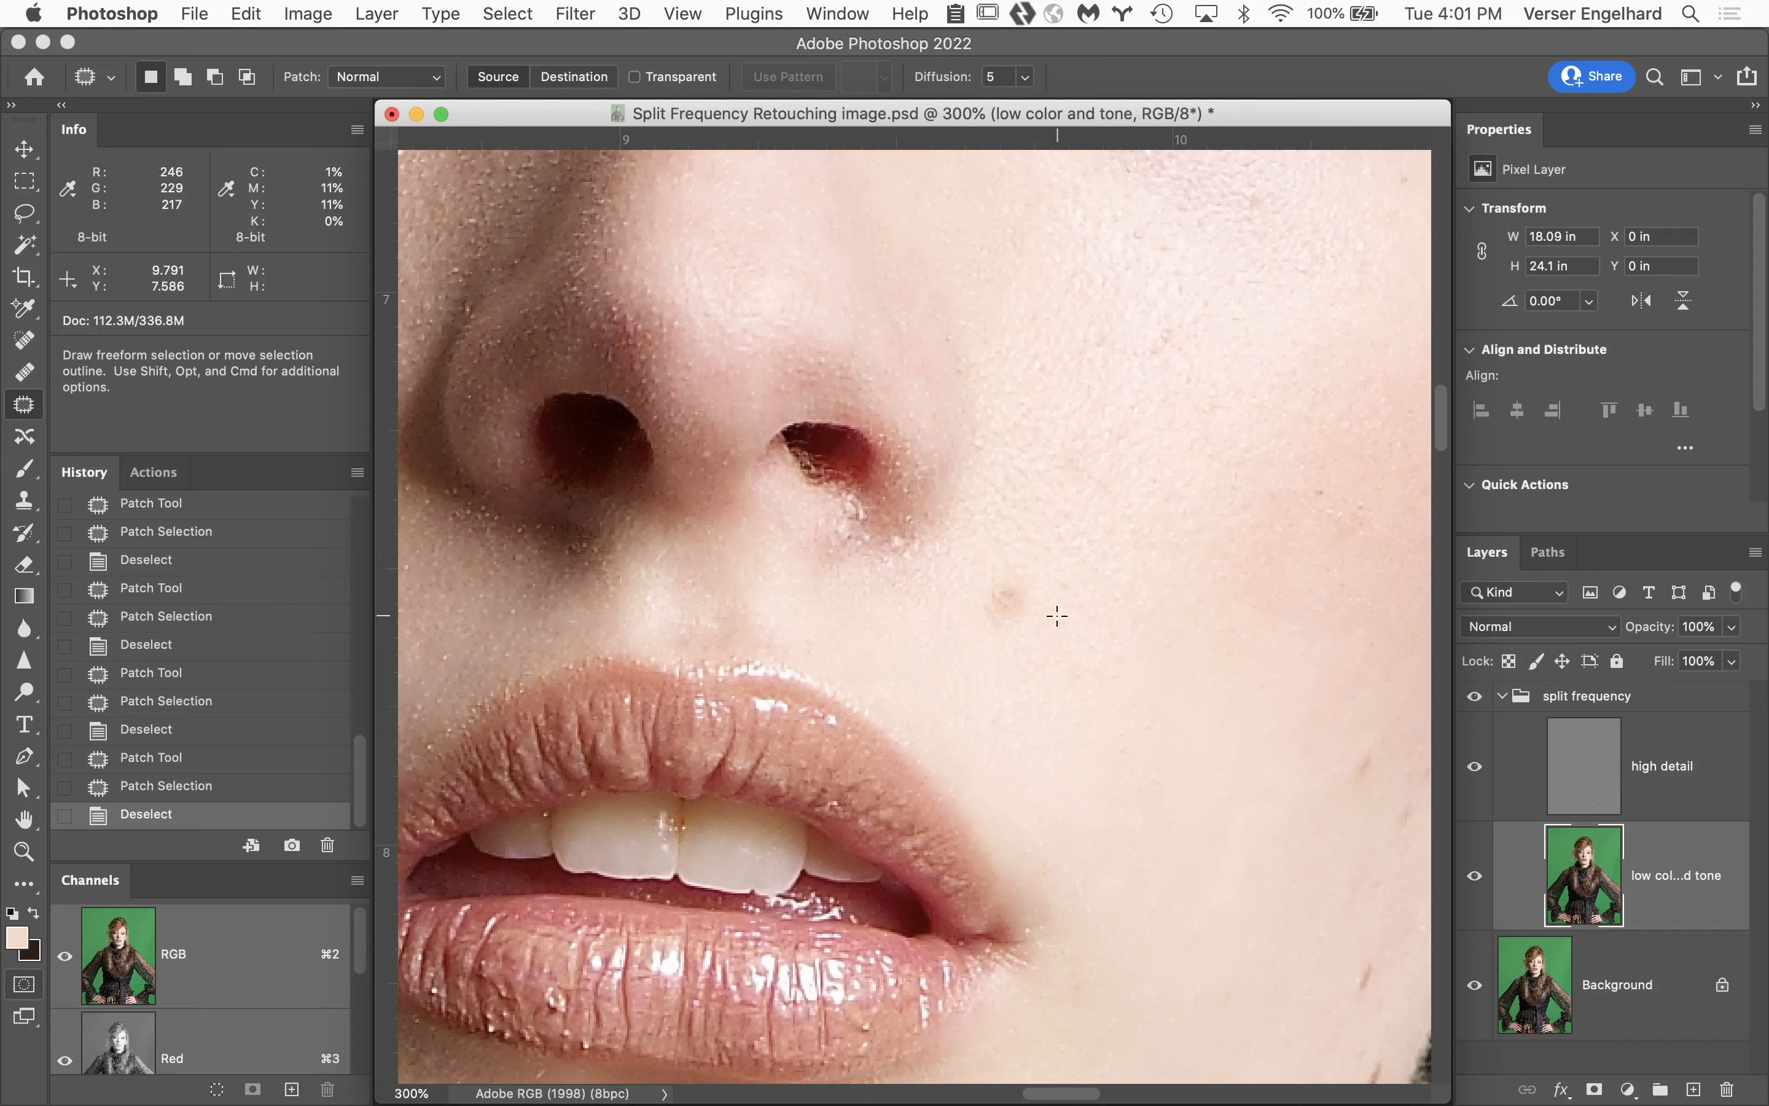
pyautogui.keyDown('alt'); pyautogui.click(1475, 771); pyautogui.keyUp('alt')
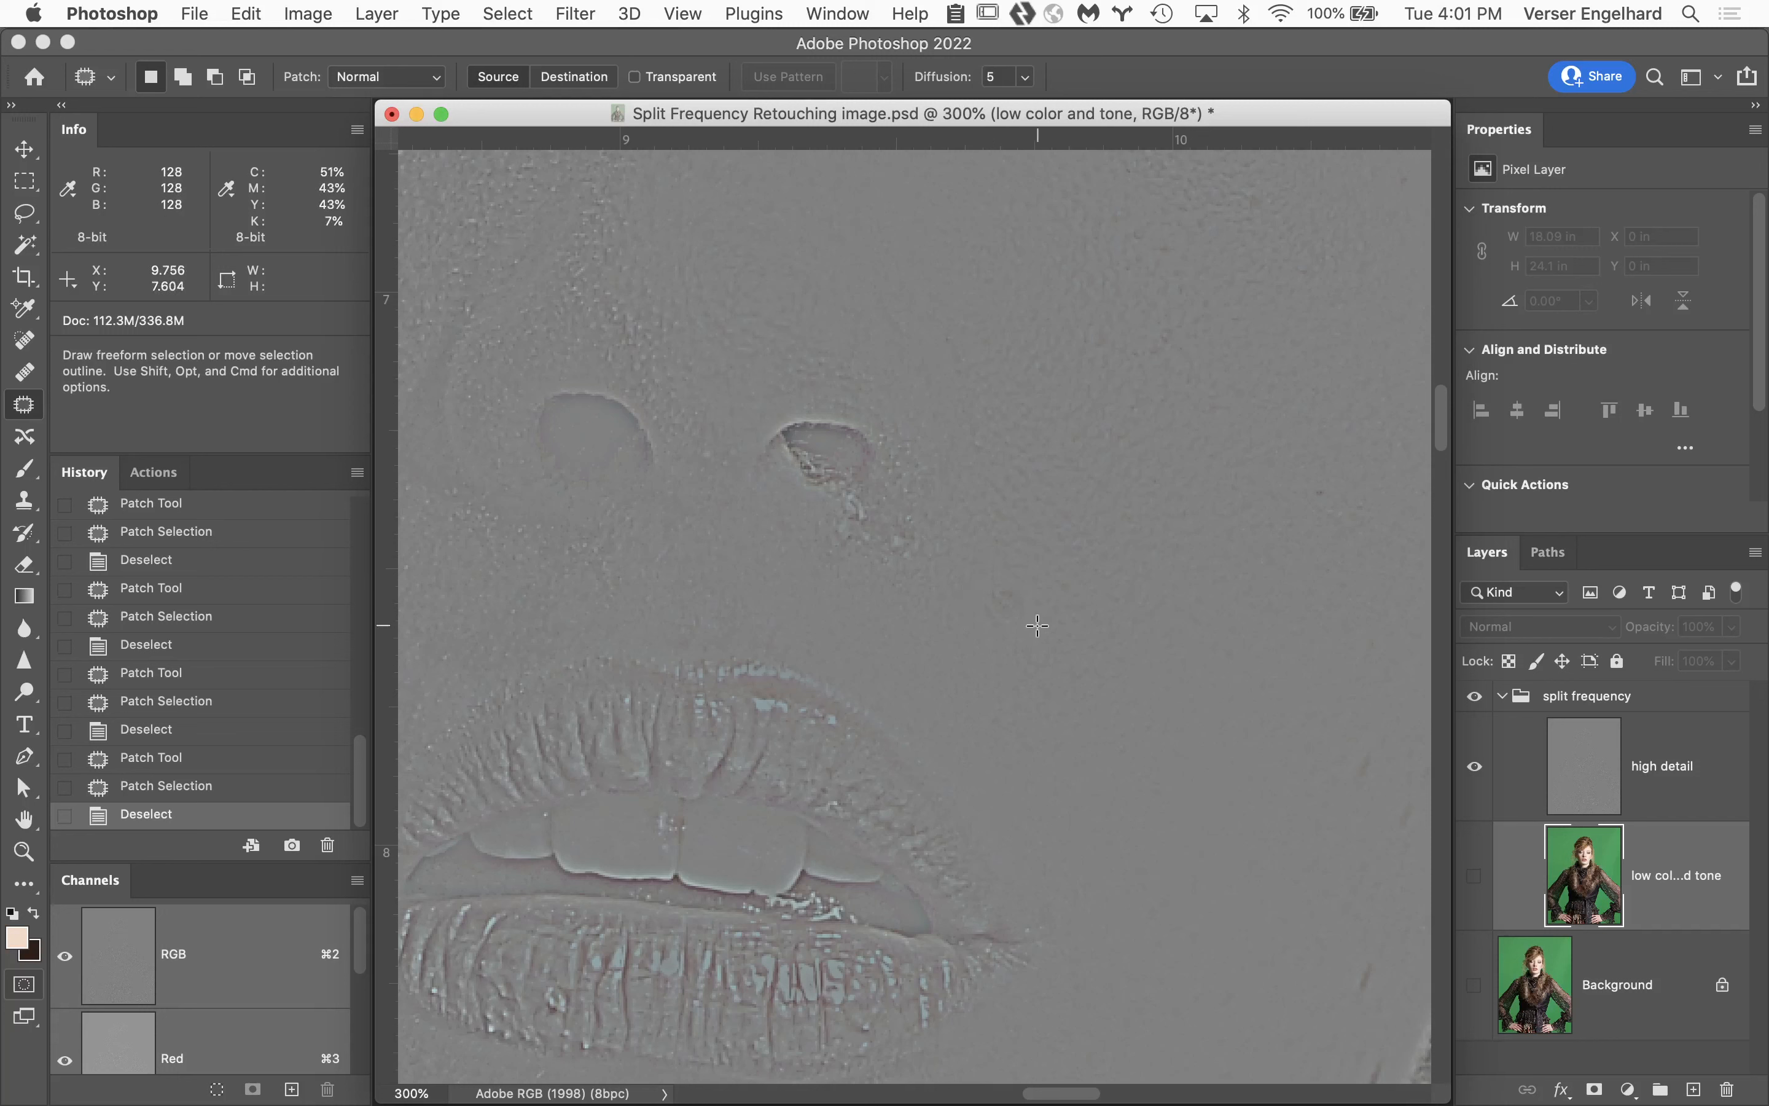
pyautogui.keyDown('alt'); pyautogui.click(1474, 882); pyautogui.keyUp('alt')
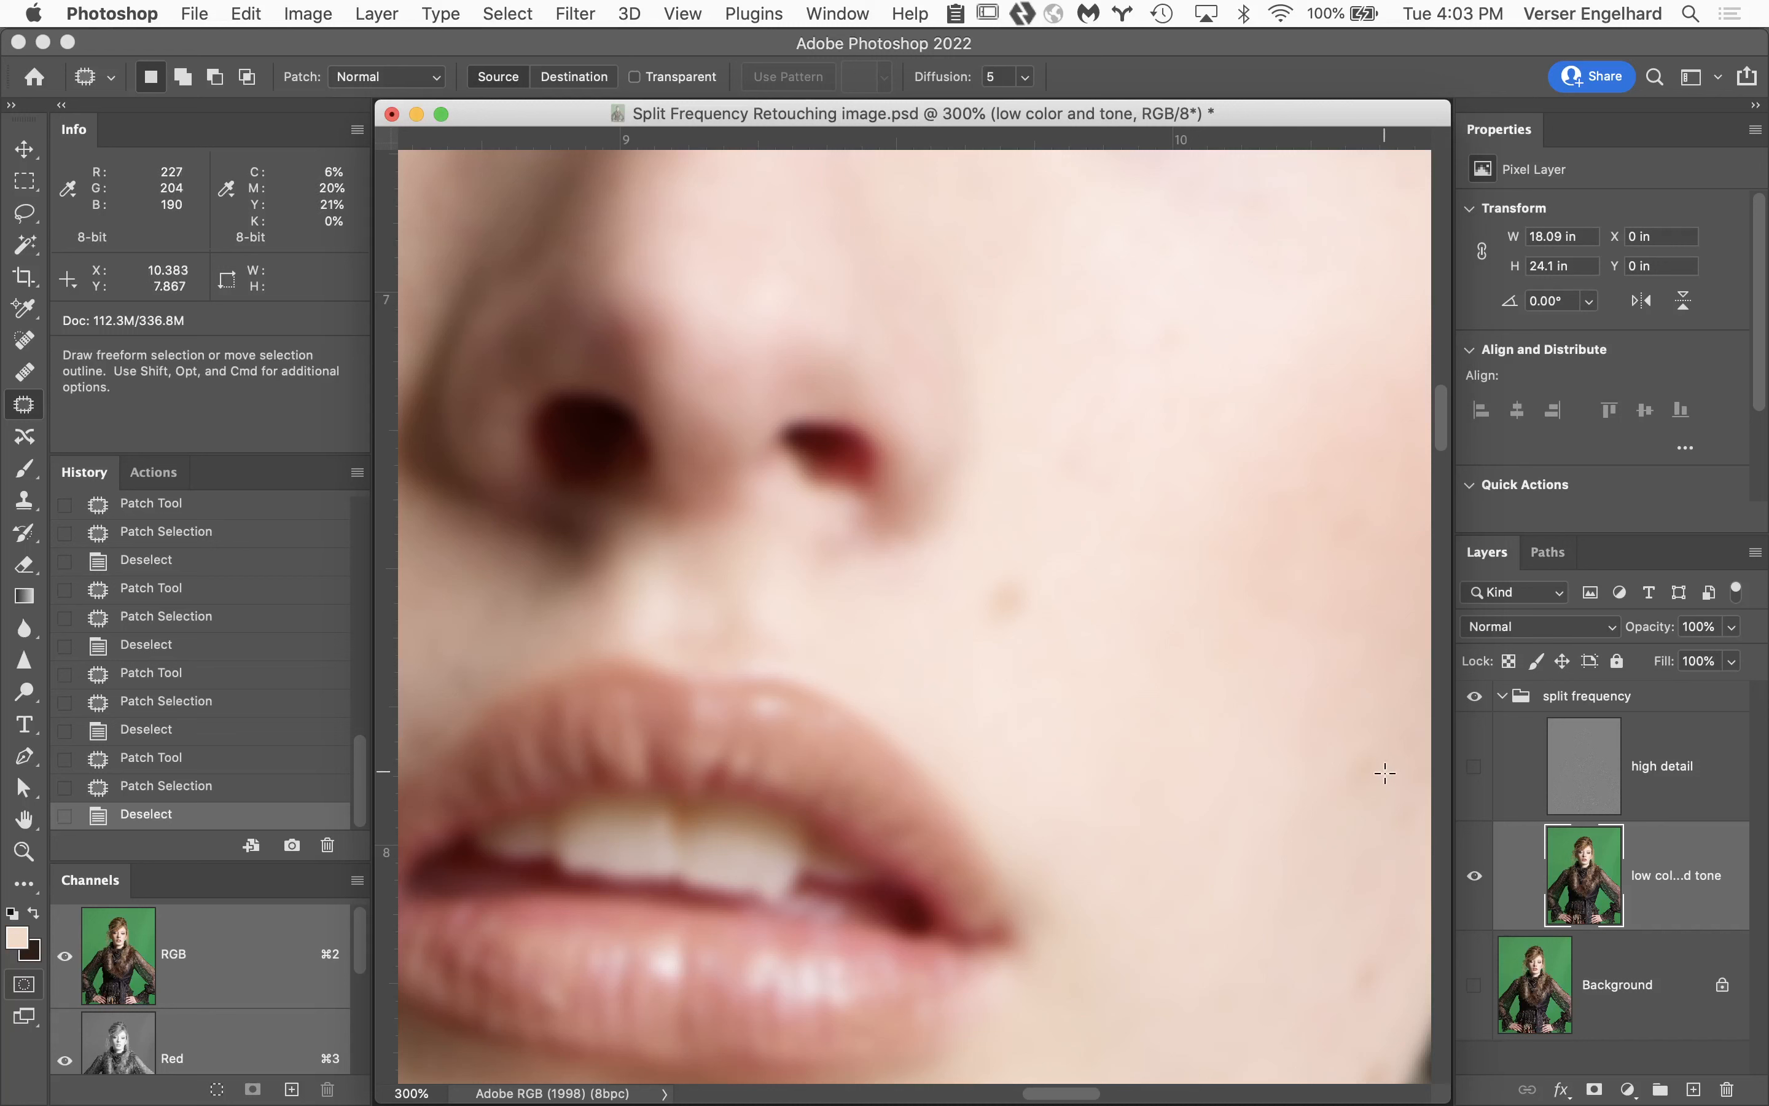
pyautogui.click(1474, 765)
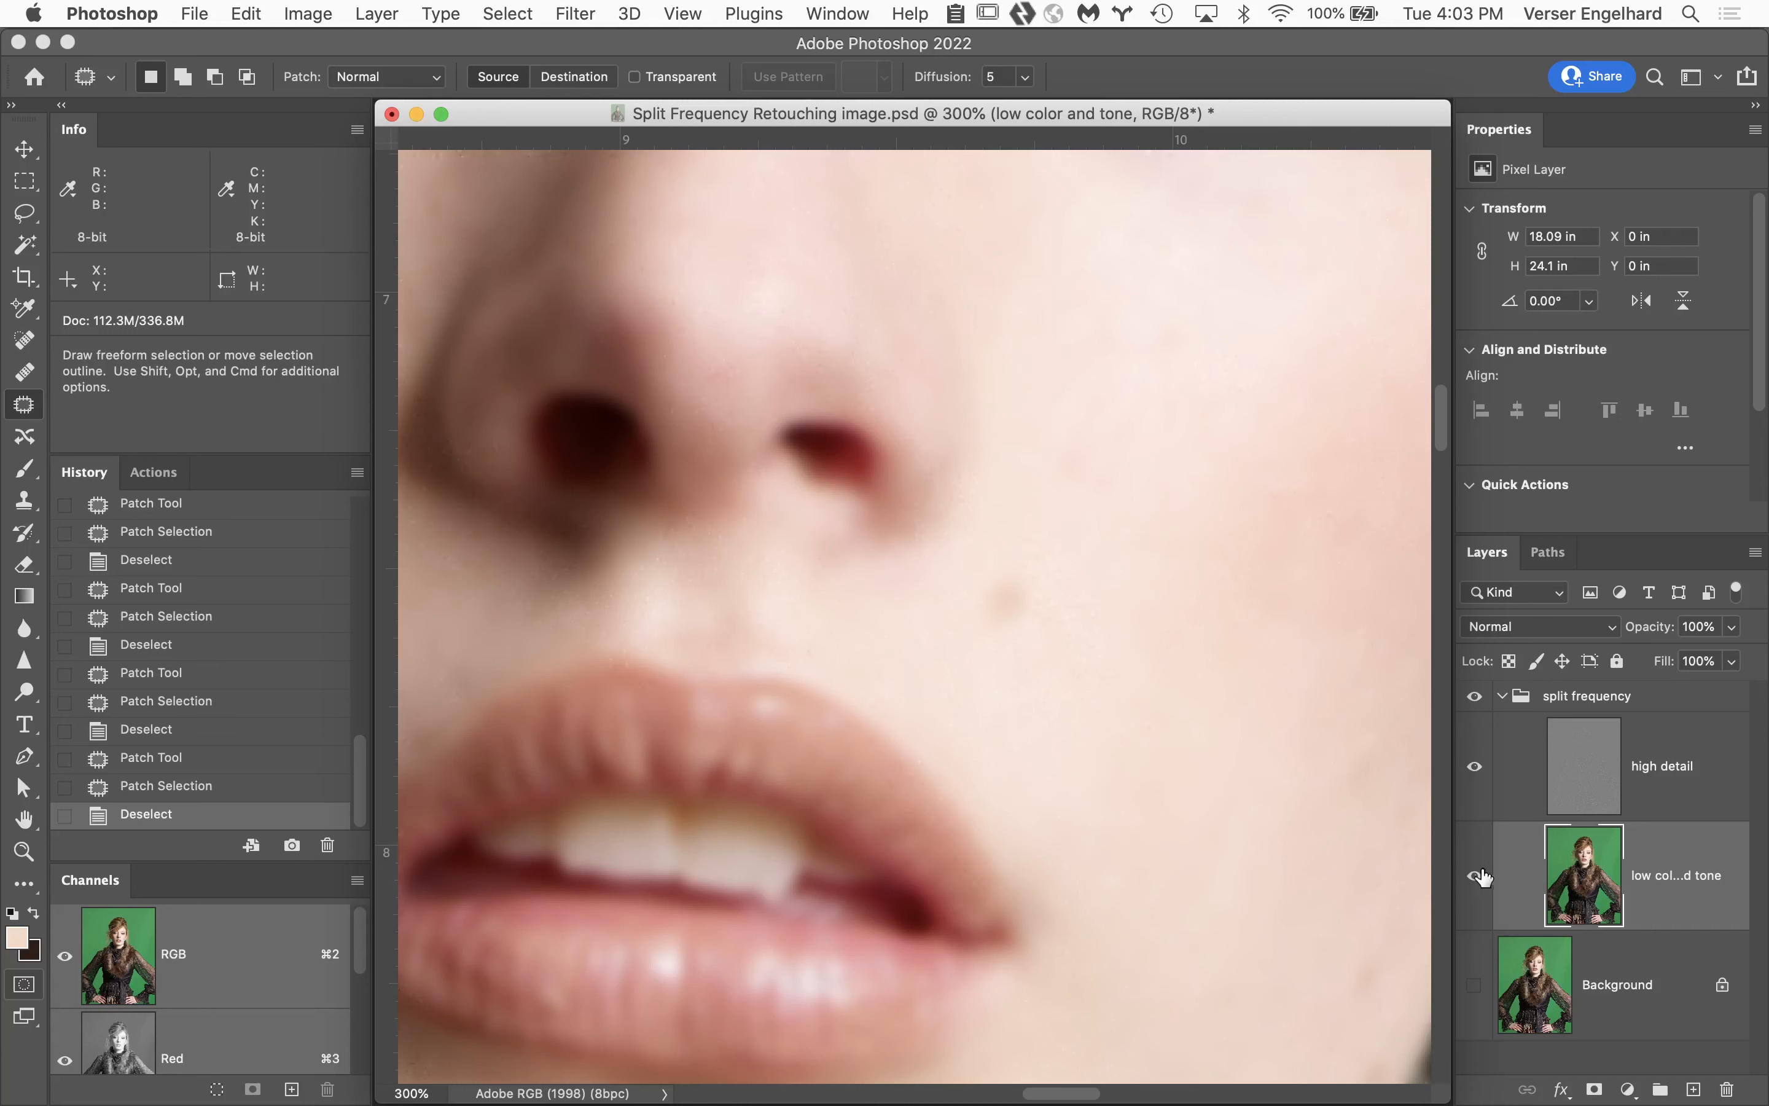
# Patch the cheek spot's texture on the high detail layer, an area about 0.13 by 0.12 in, with clean skin texture diagonally below.
pyautogui.click(1585, 777)
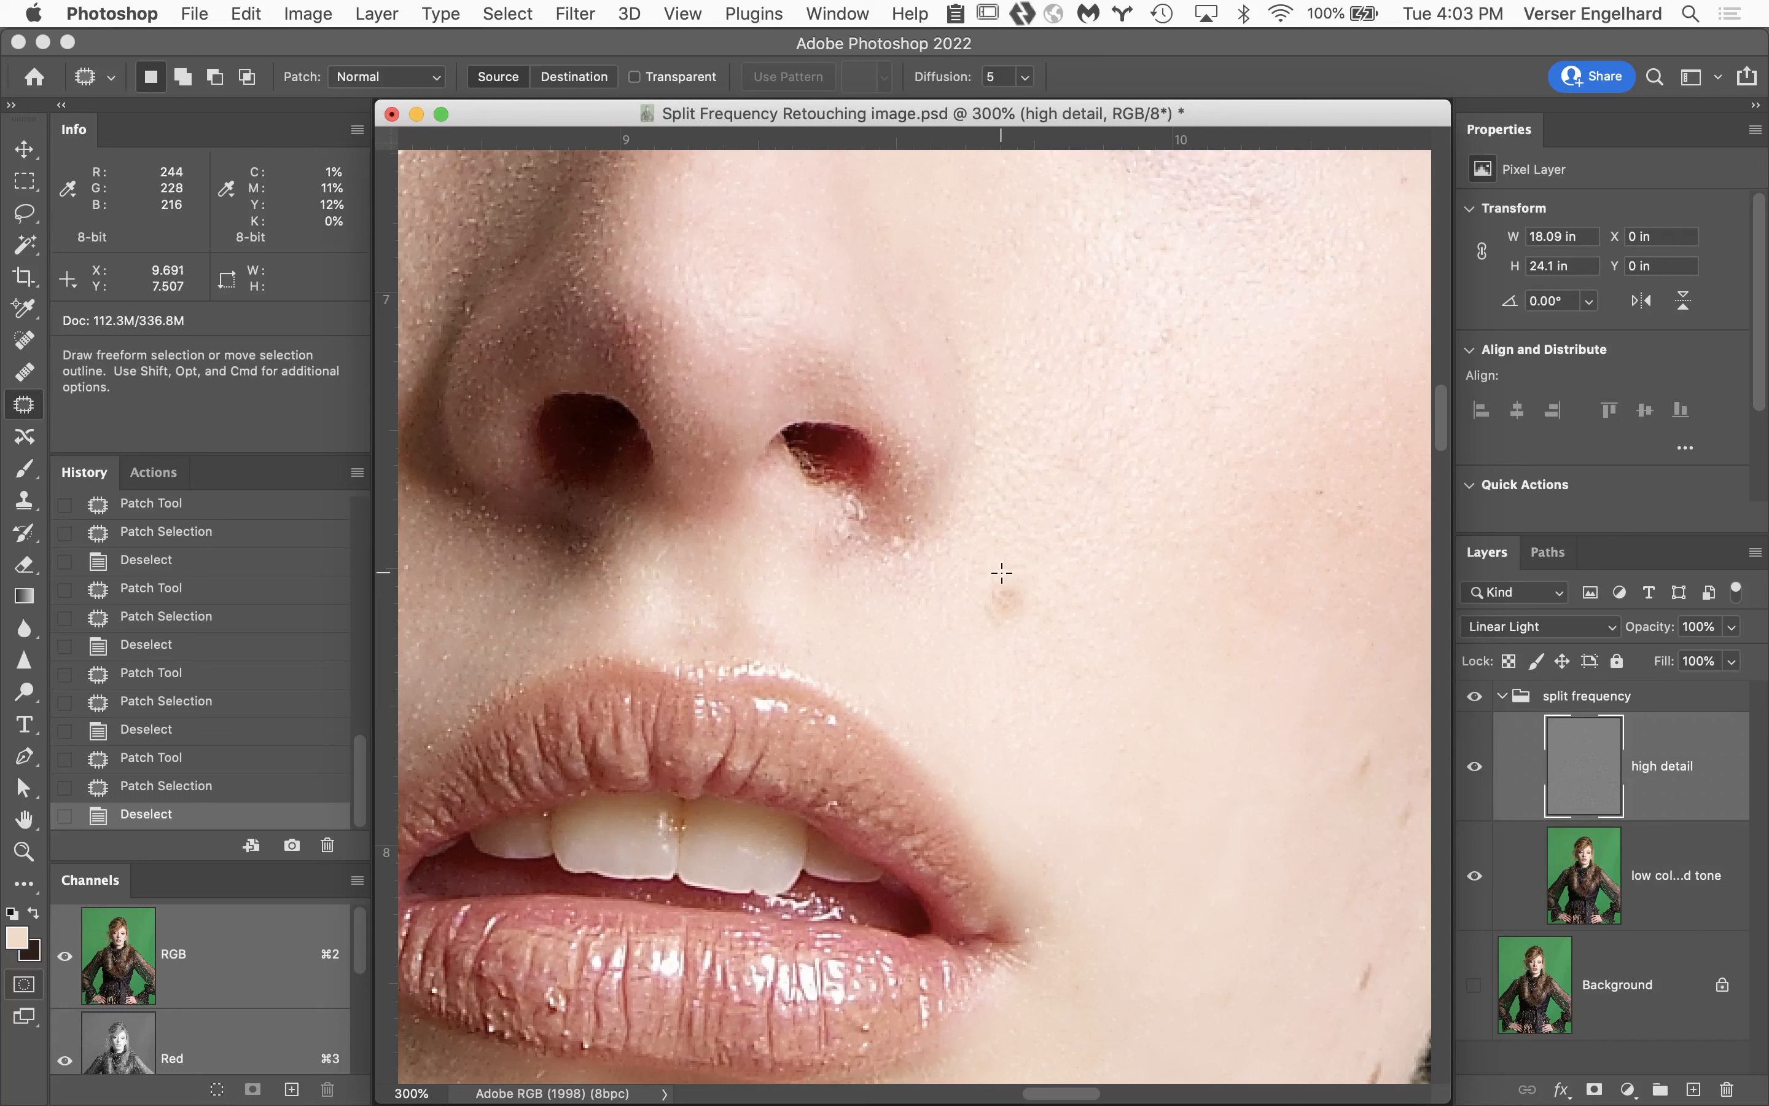
pyautogui.moveTo(992, 571)
pyautogui.mouseDown()
pyautogui.moveTo(959, 601)
pyautogui.moveTo(984, 646)
pyautogui.moveTo(1046, 623)
pyautogui.moveTo(1020, 581)
pyautogui.moveTo(985, 573)
pyautogui.mouseUp()
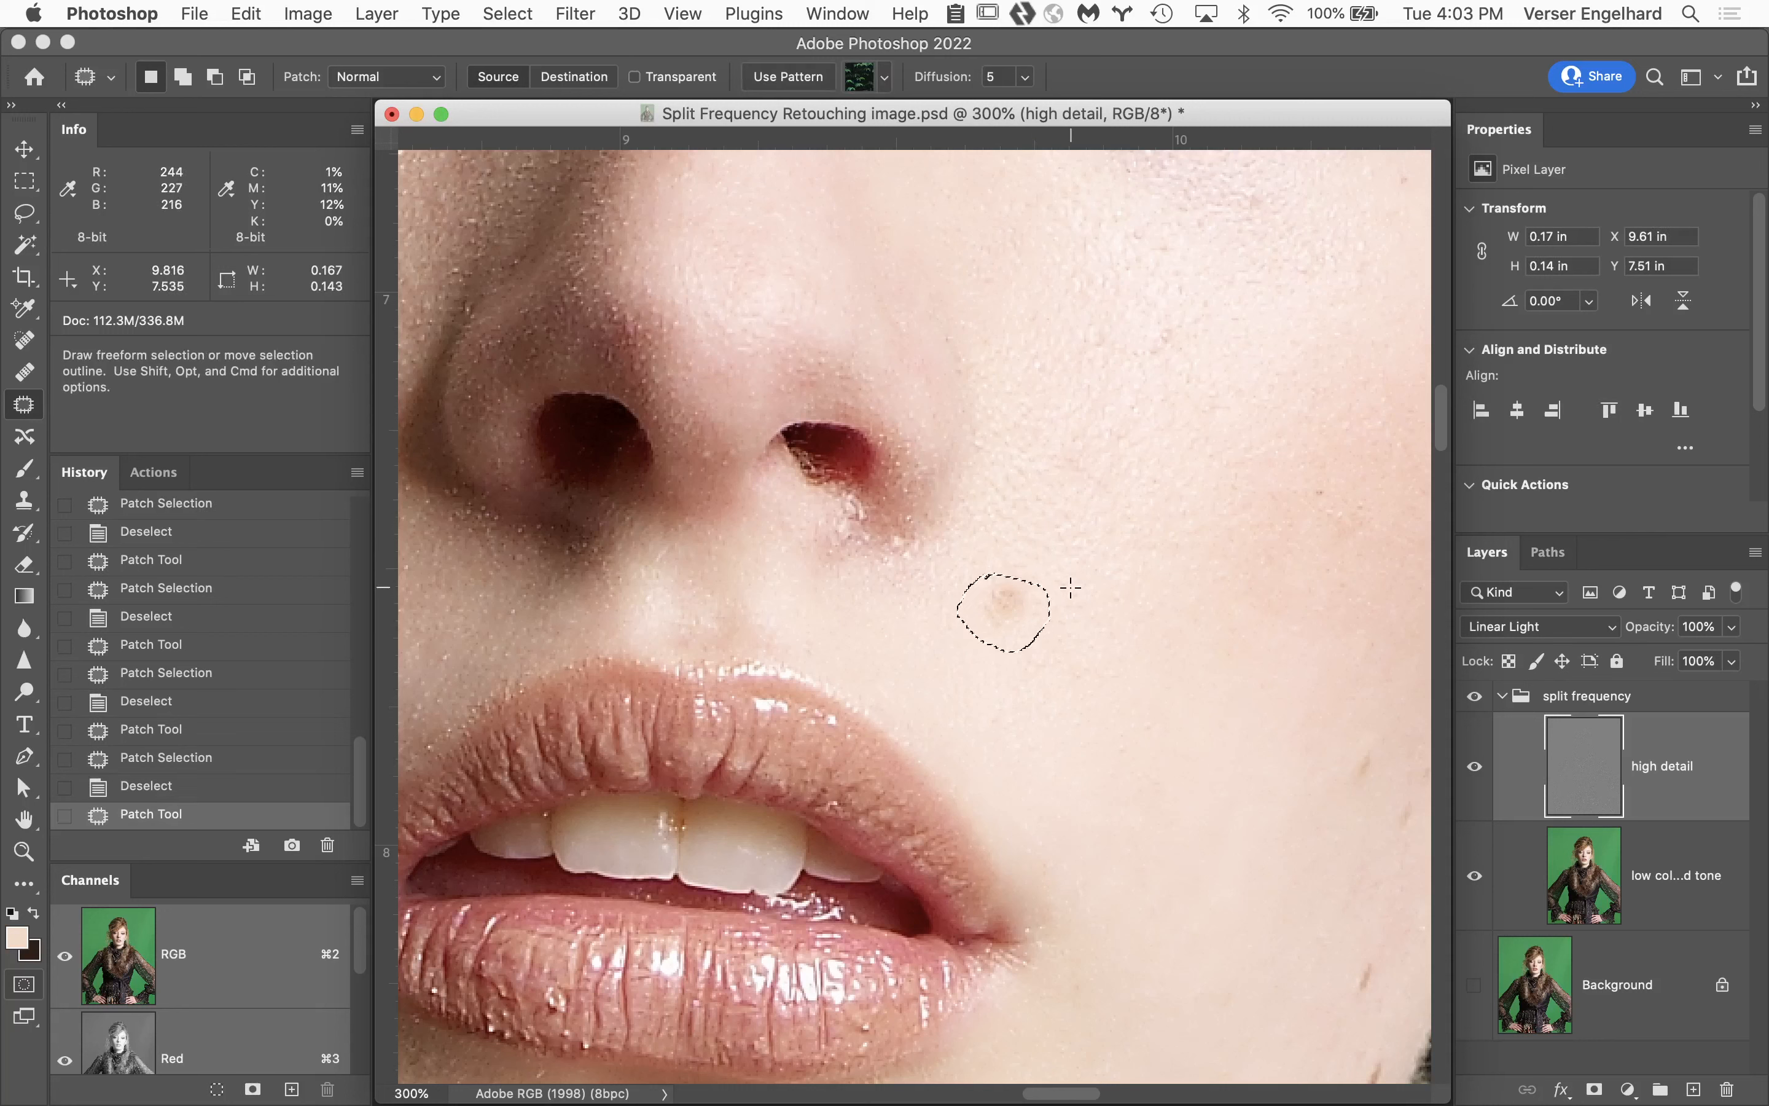
pyautogui.press('super+d')
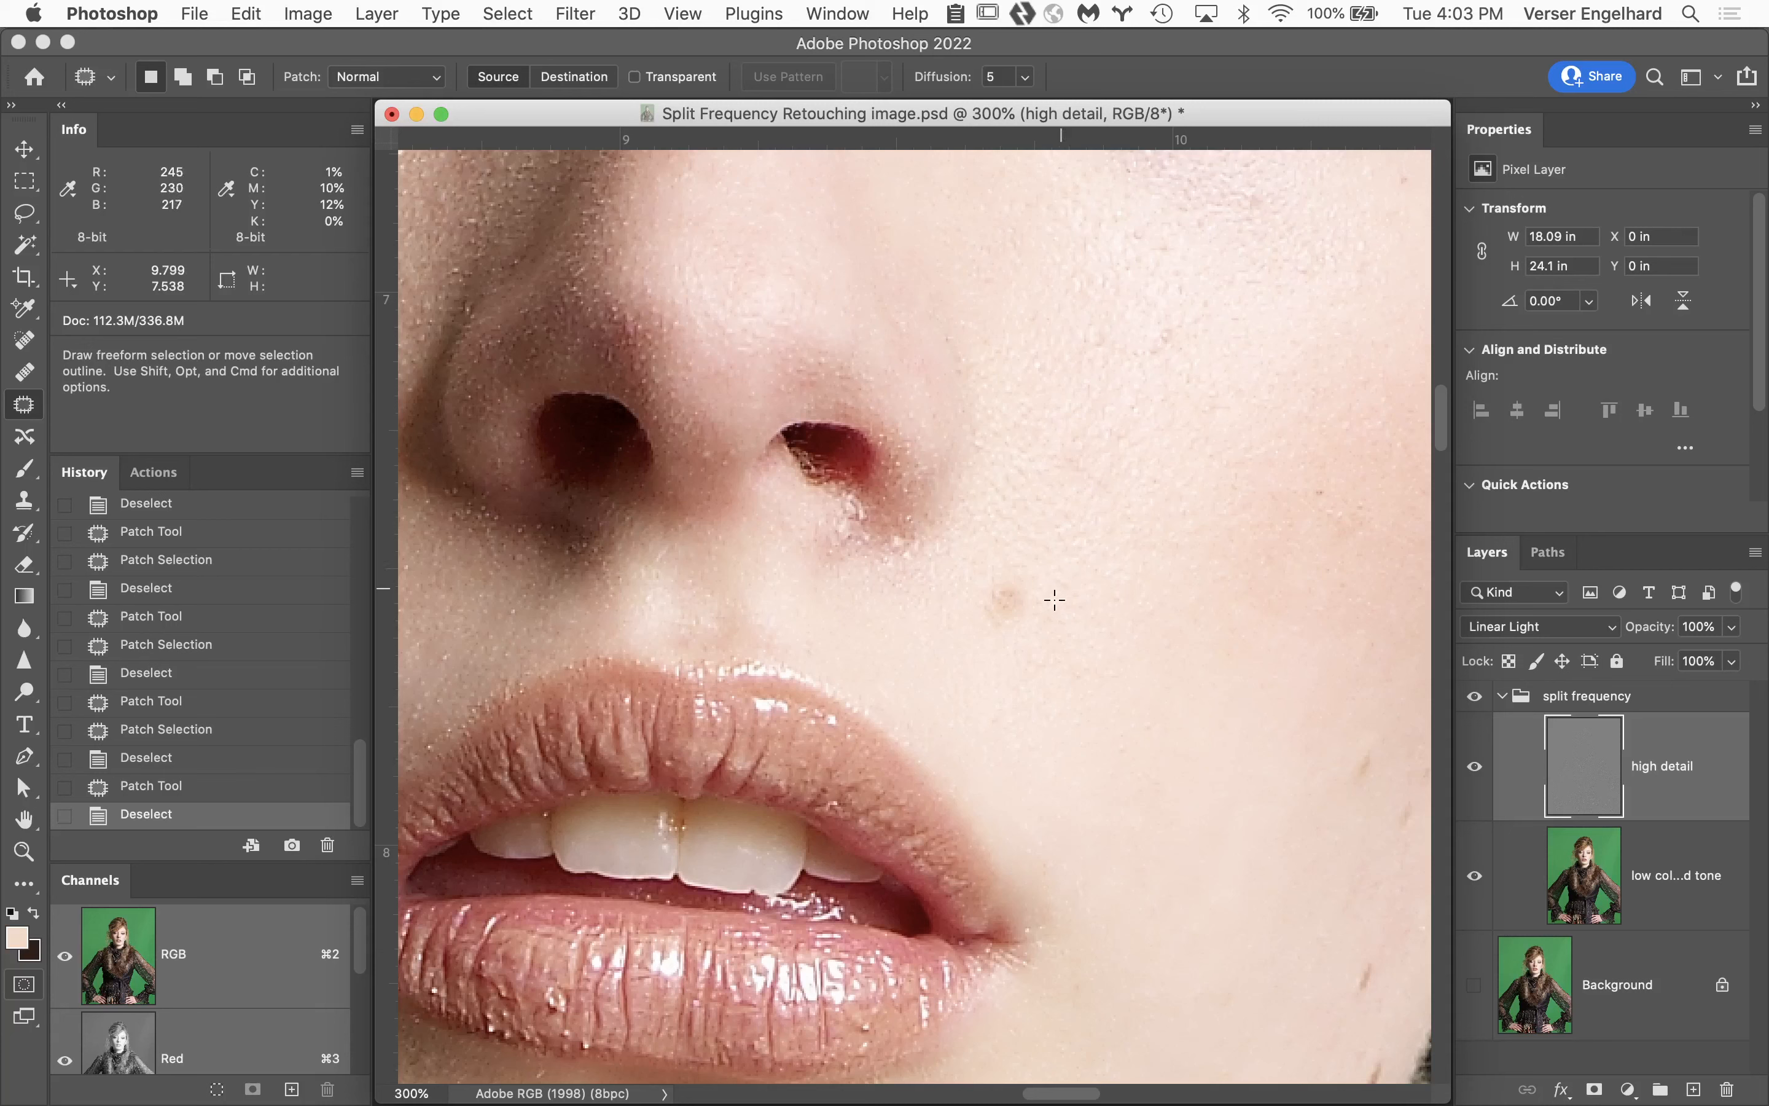
pyautogui.keyDown('super'); pyautogui.click(1056, 651); pyautogui.keyUp('super')
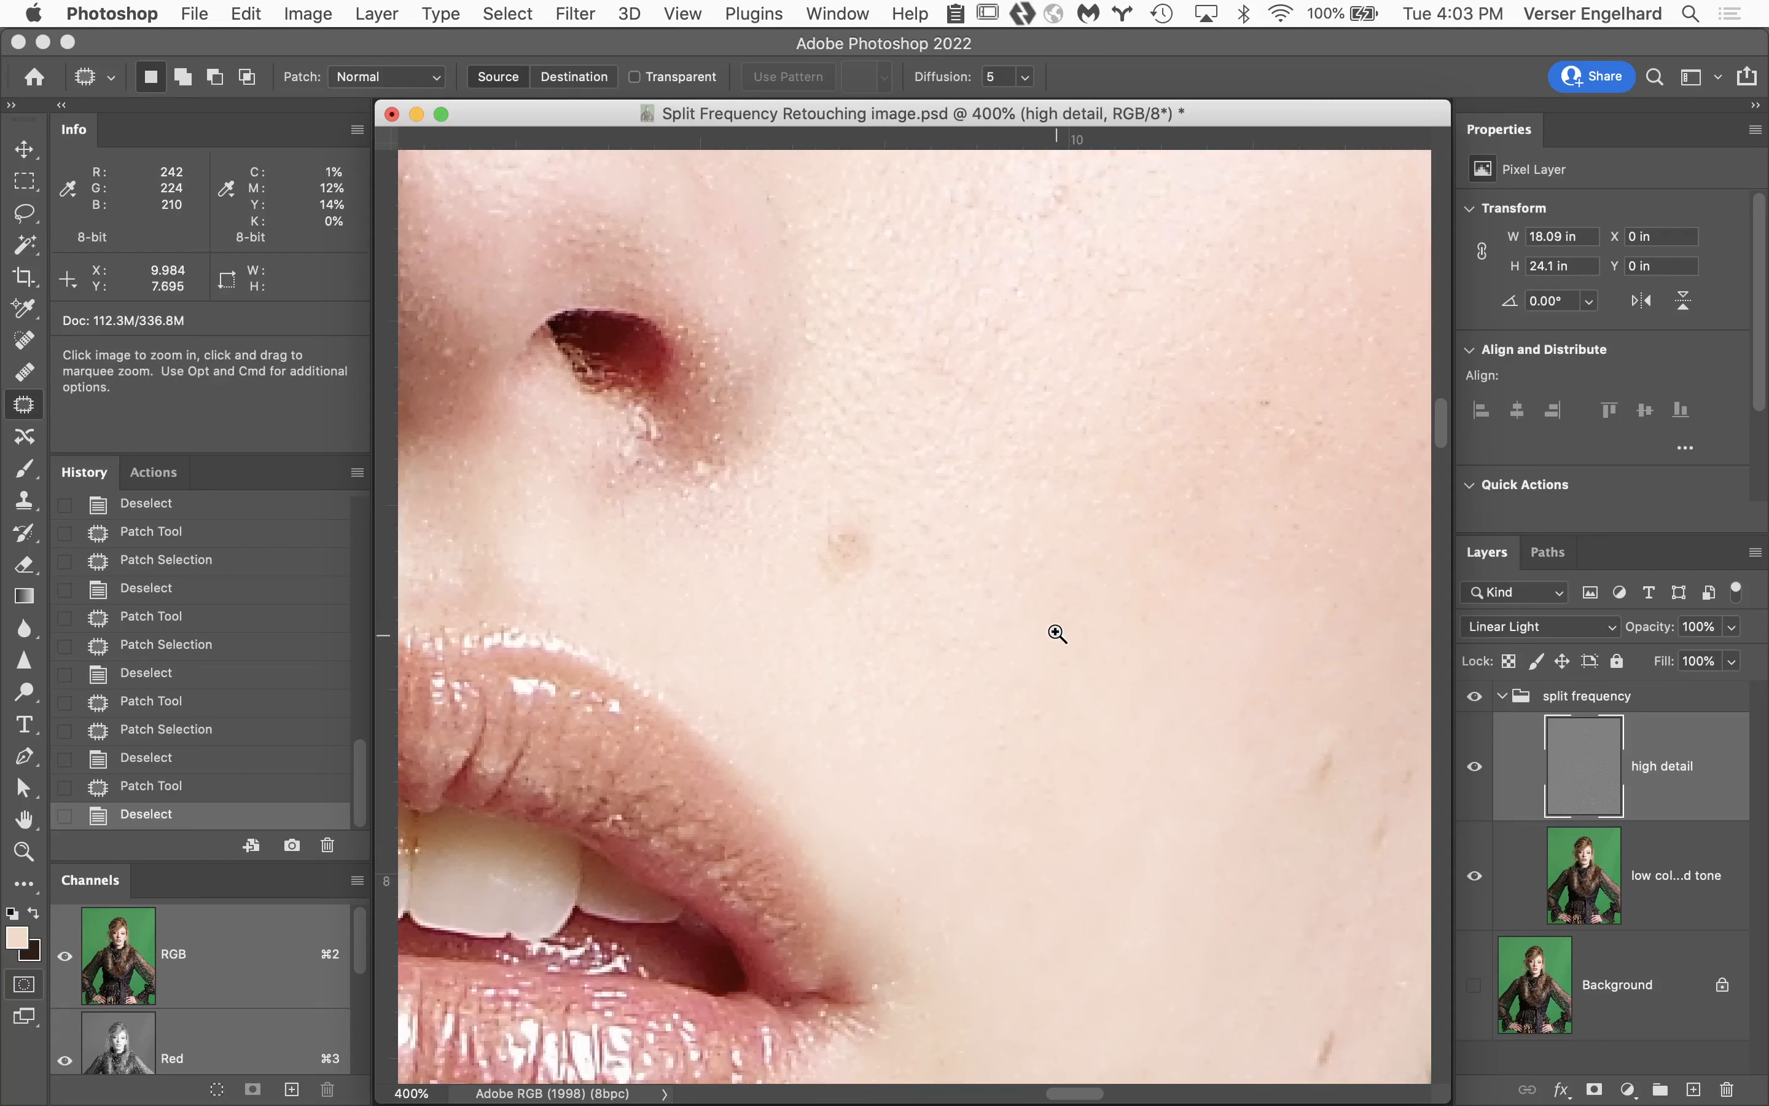
pyautogui.keyDown('super'); pyautogui.click(933, 598); pyautogui.keyUp('super')
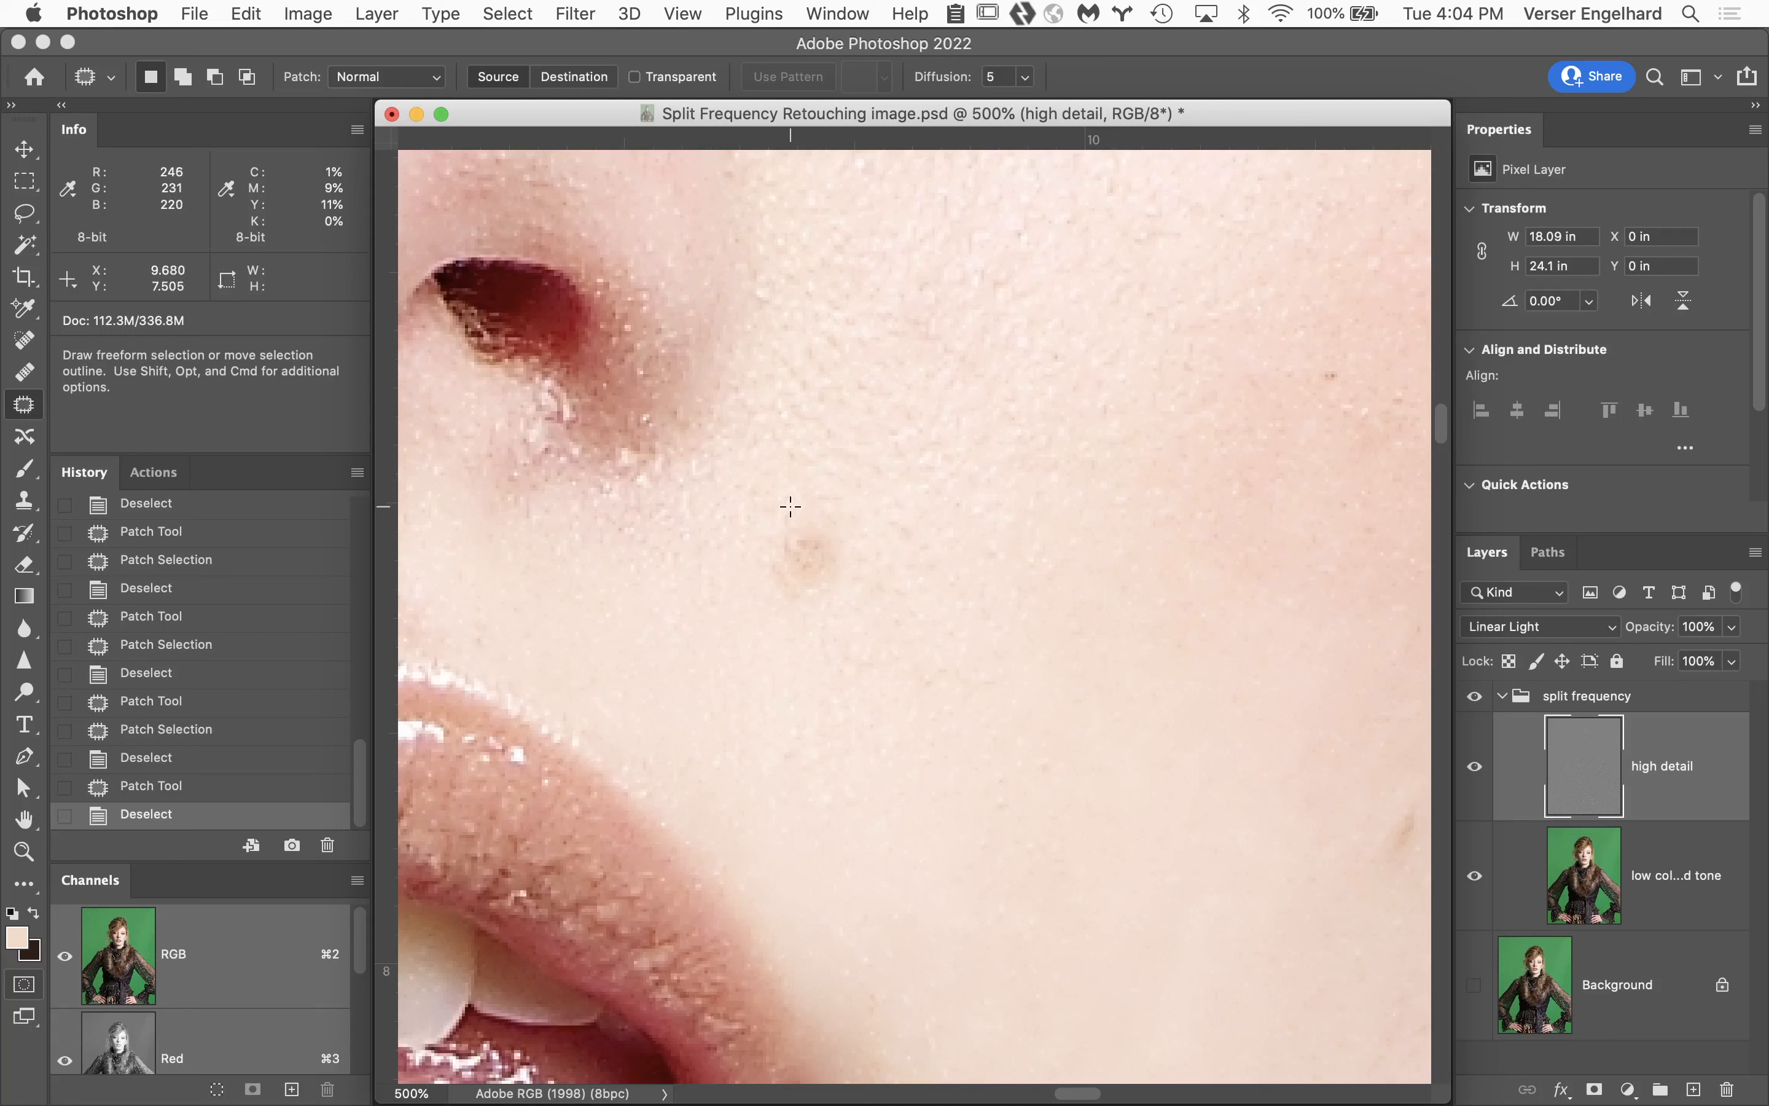
pyautogui.moveTo(790, 506)
pyautogui.mouseDown()
pyautogui.moveTo(761, 579)
pyautogui.moveTo(784, 607)
pyautogui.moveTo(834, 618)
pyautogui.moveTo(869, 569)
pyautogui.moveTo(848, 521)
pyautogui.moveTo(792, 508)
pyautogui.mouseUp()
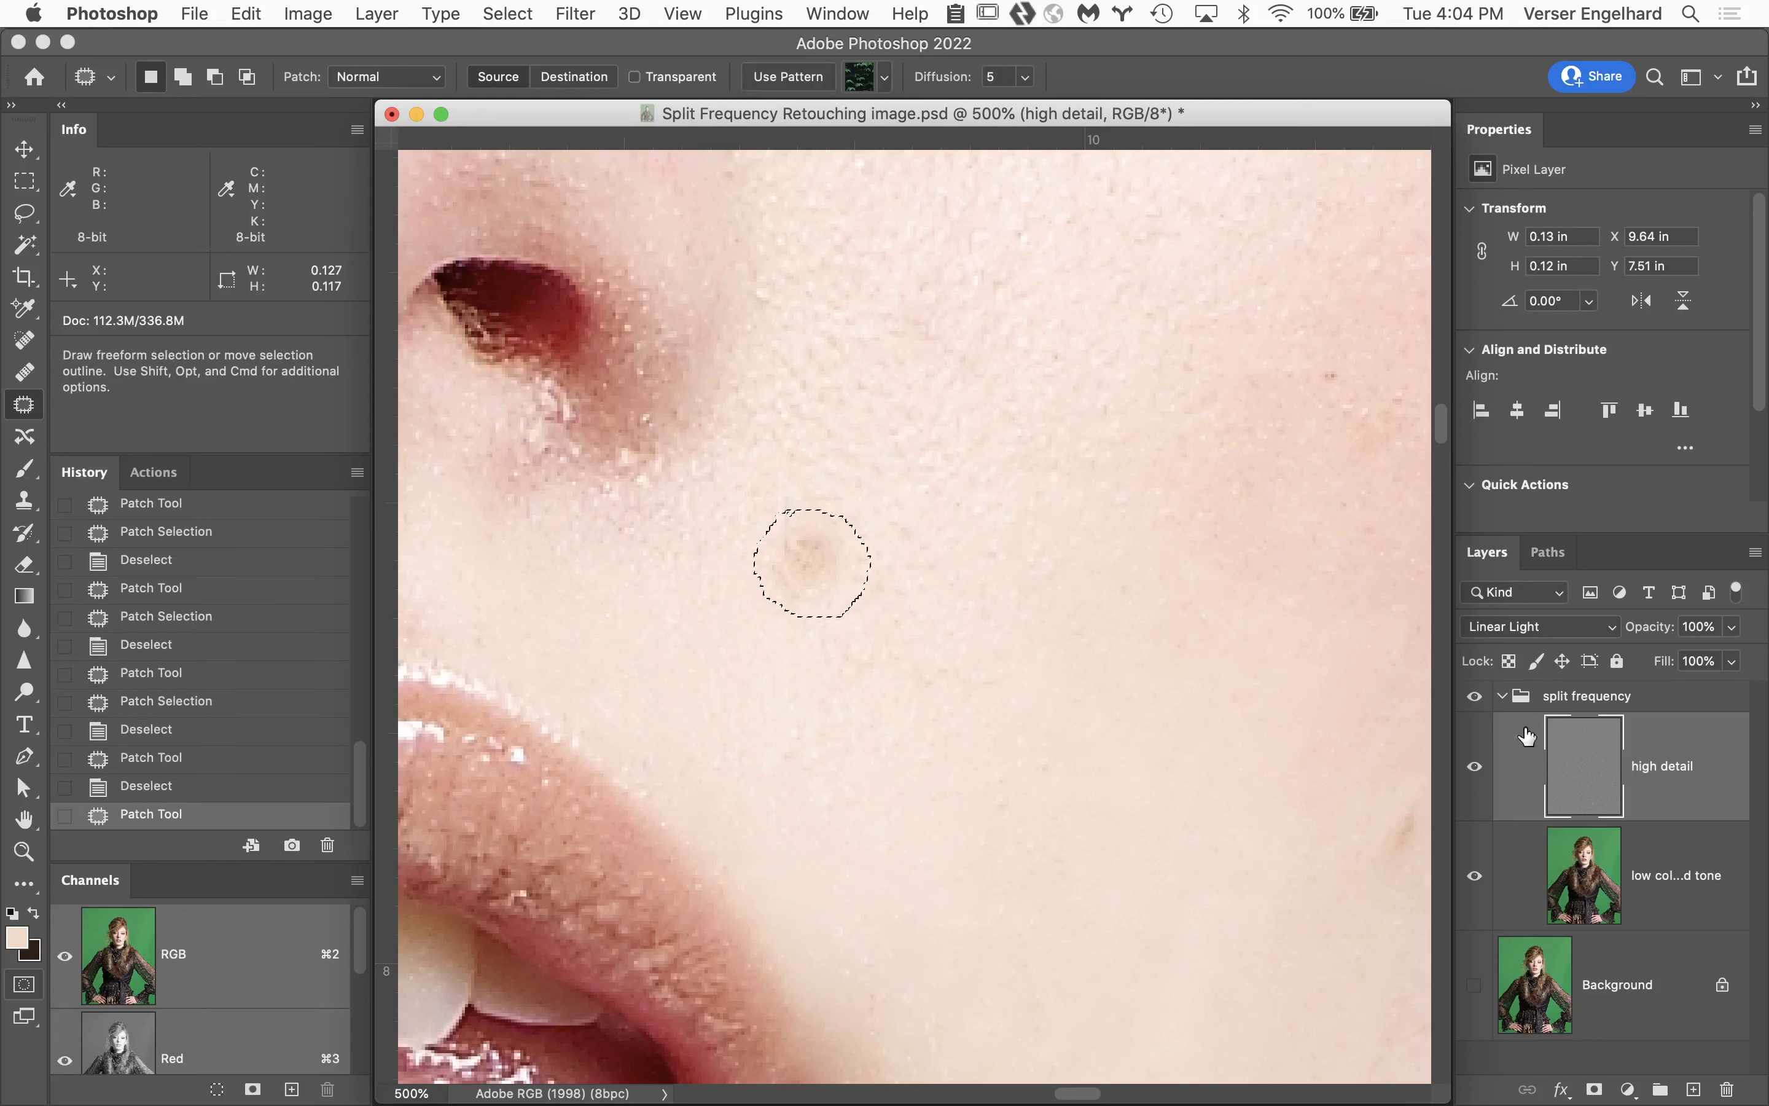
pyautogui.moveTo(820, 579); pyautogui.dragTo(927, 689)
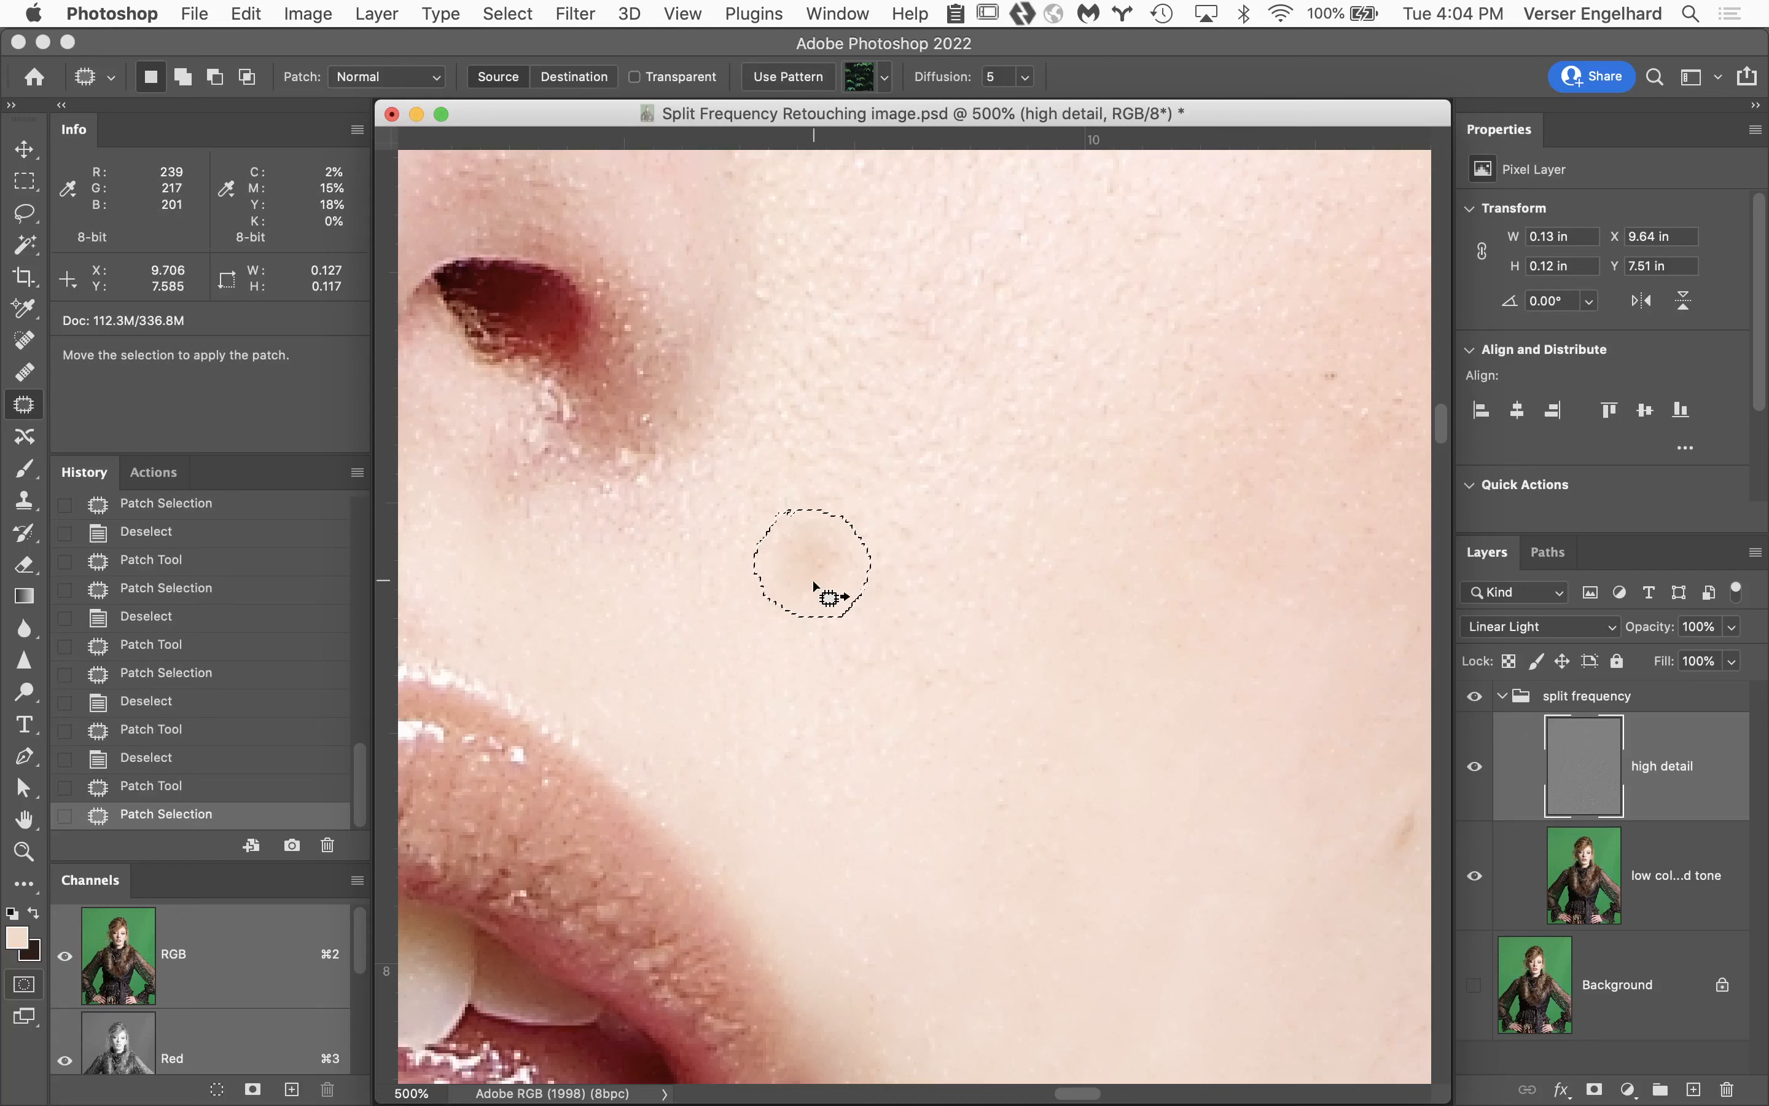
pyautogui.press('super+d')
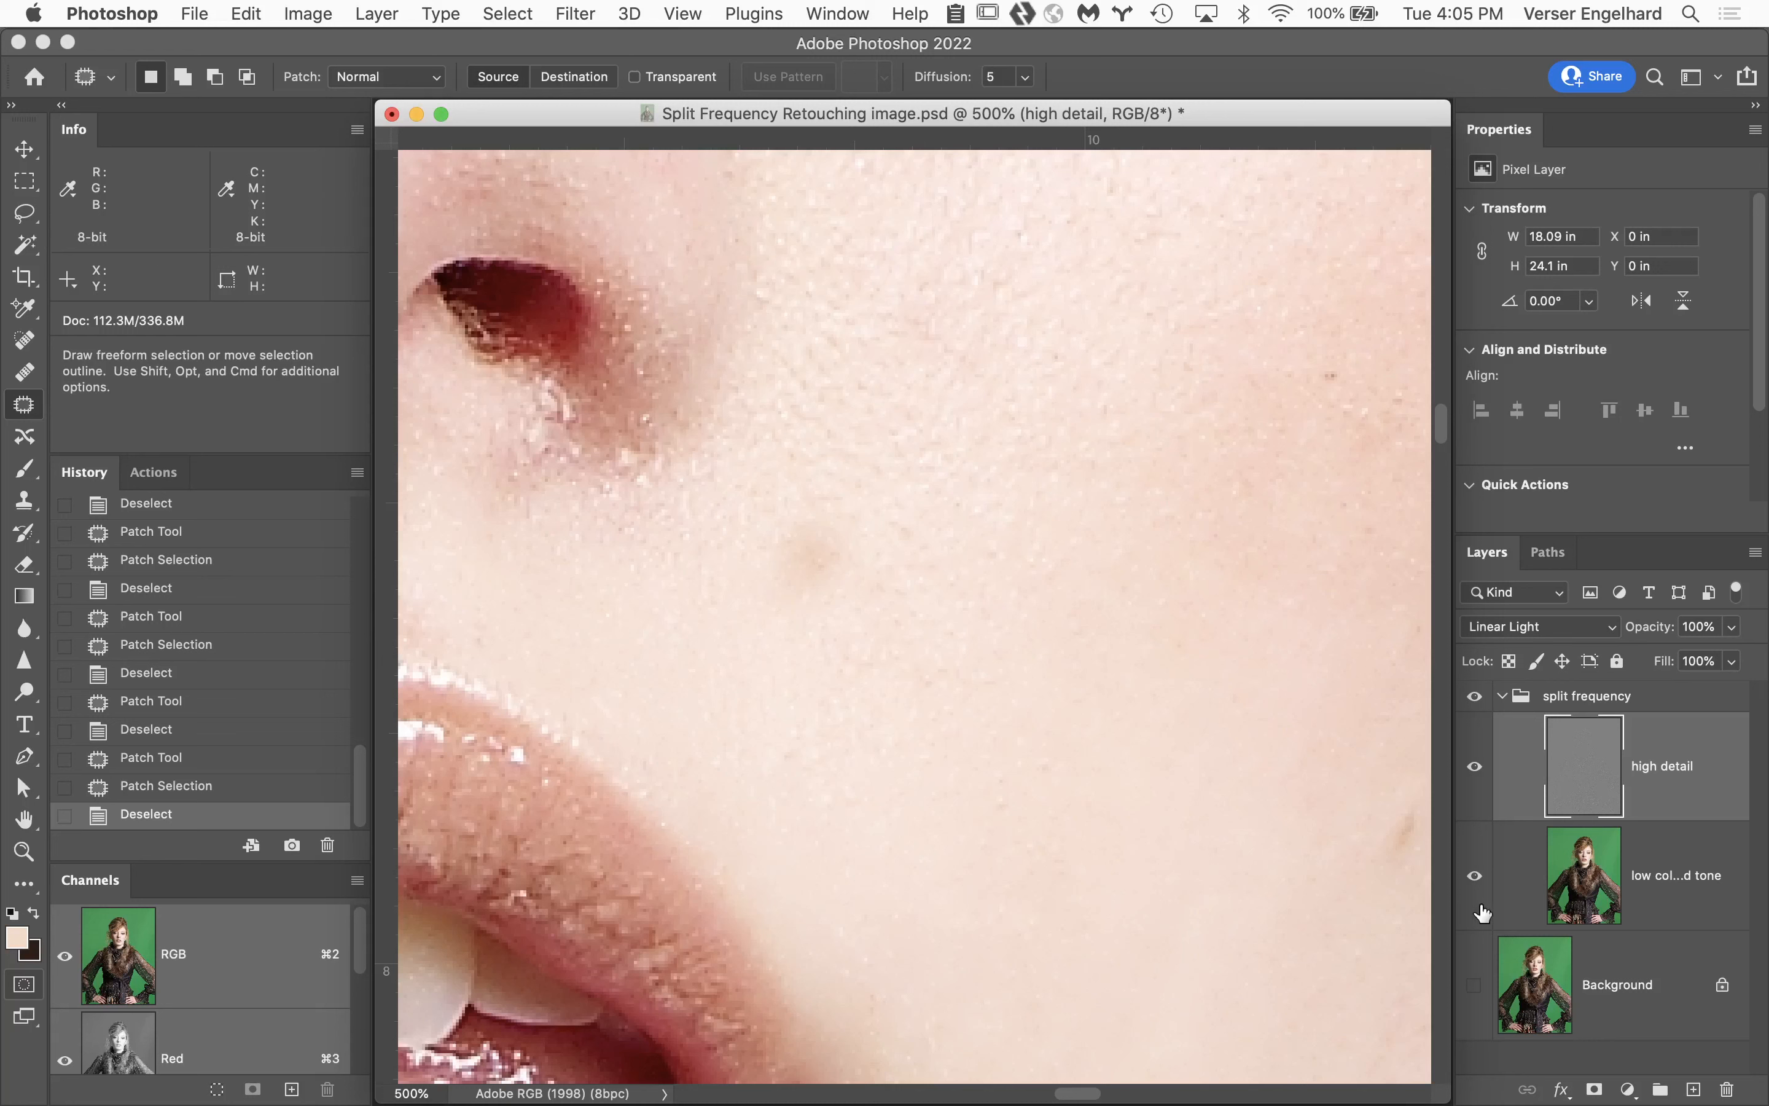
# Patch the cheek spot's discoloration on the low color and tone layer, an area about 0.11 by 0.11 in, with the skin tone beside it.
pyautogui.click(1585, 870)
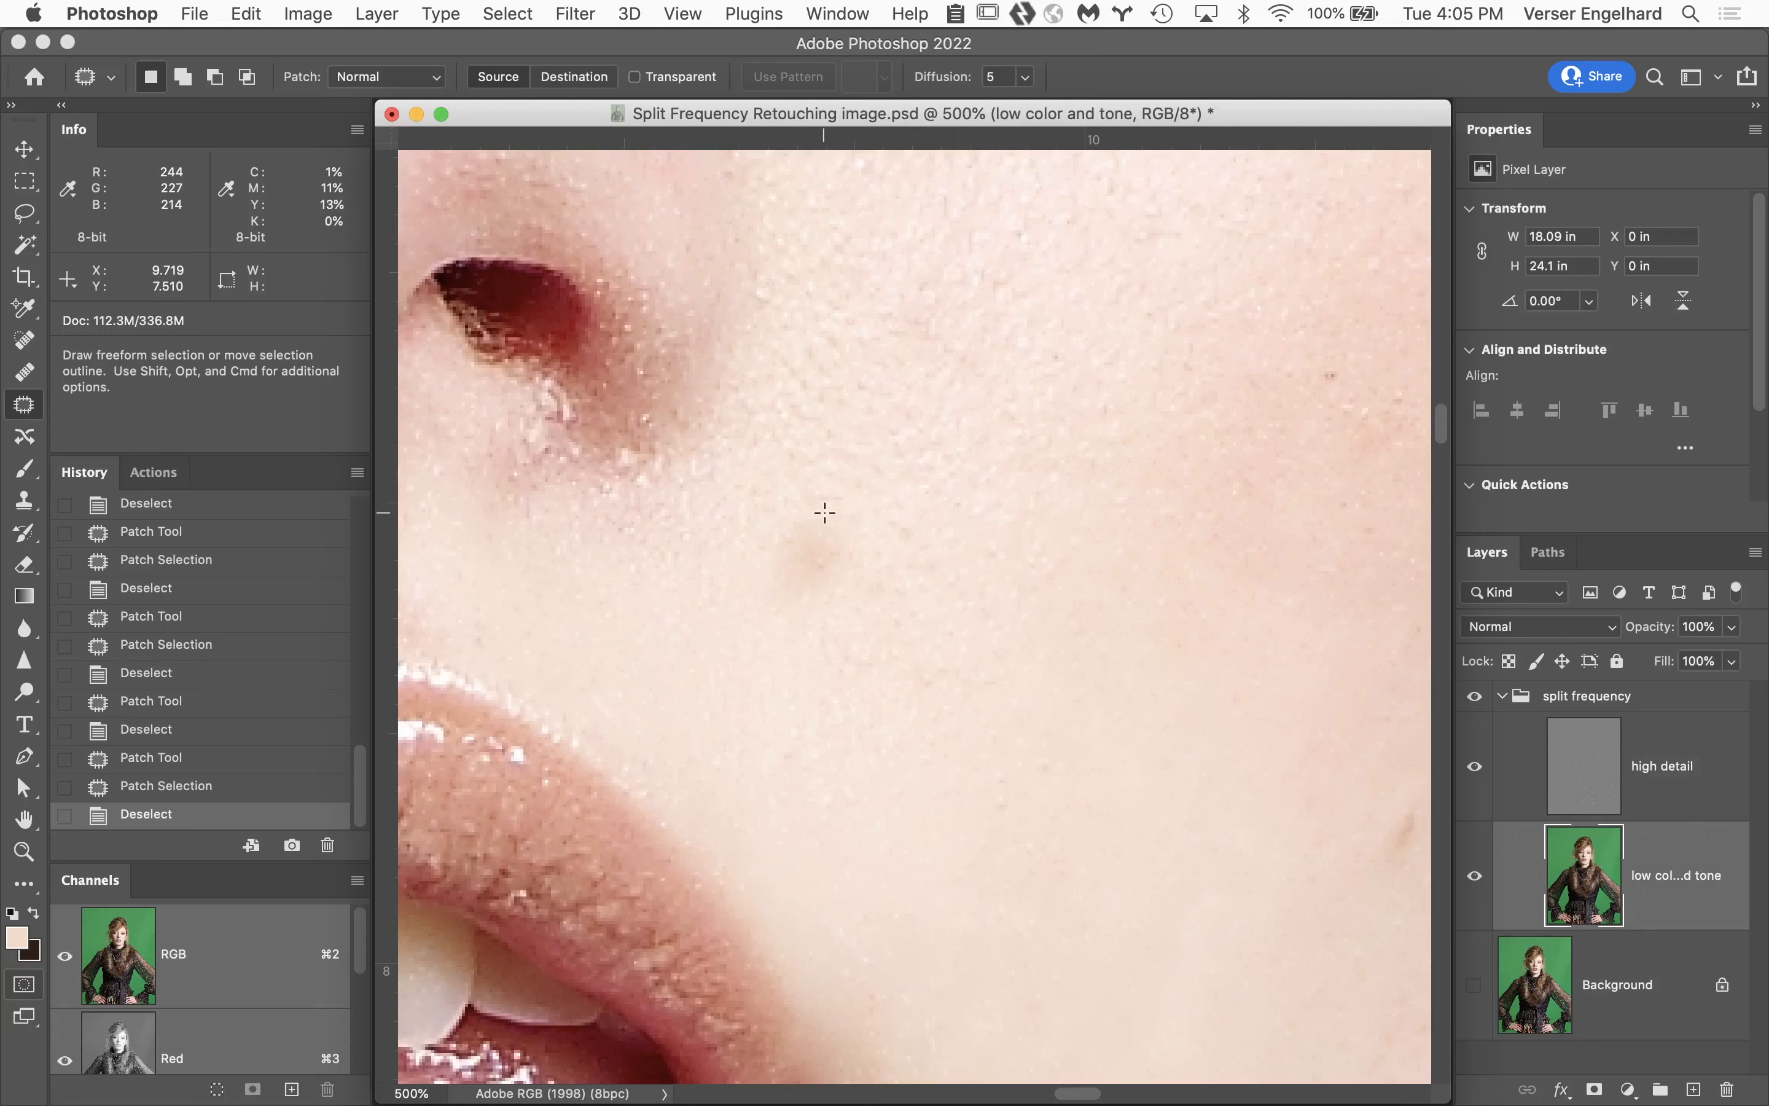
pyautogui.moveTo(825, 512)
pyautogui.mouseDown()
pyautogui.moveTo(770, 551)
pyautogui.moveTo(788, 609)
pyautogui.moveTo(858, 597)
pyautogui.moveTo(874, 560)
pyautogui.moveTo(825, 513)
pyautogui.mouseUp()
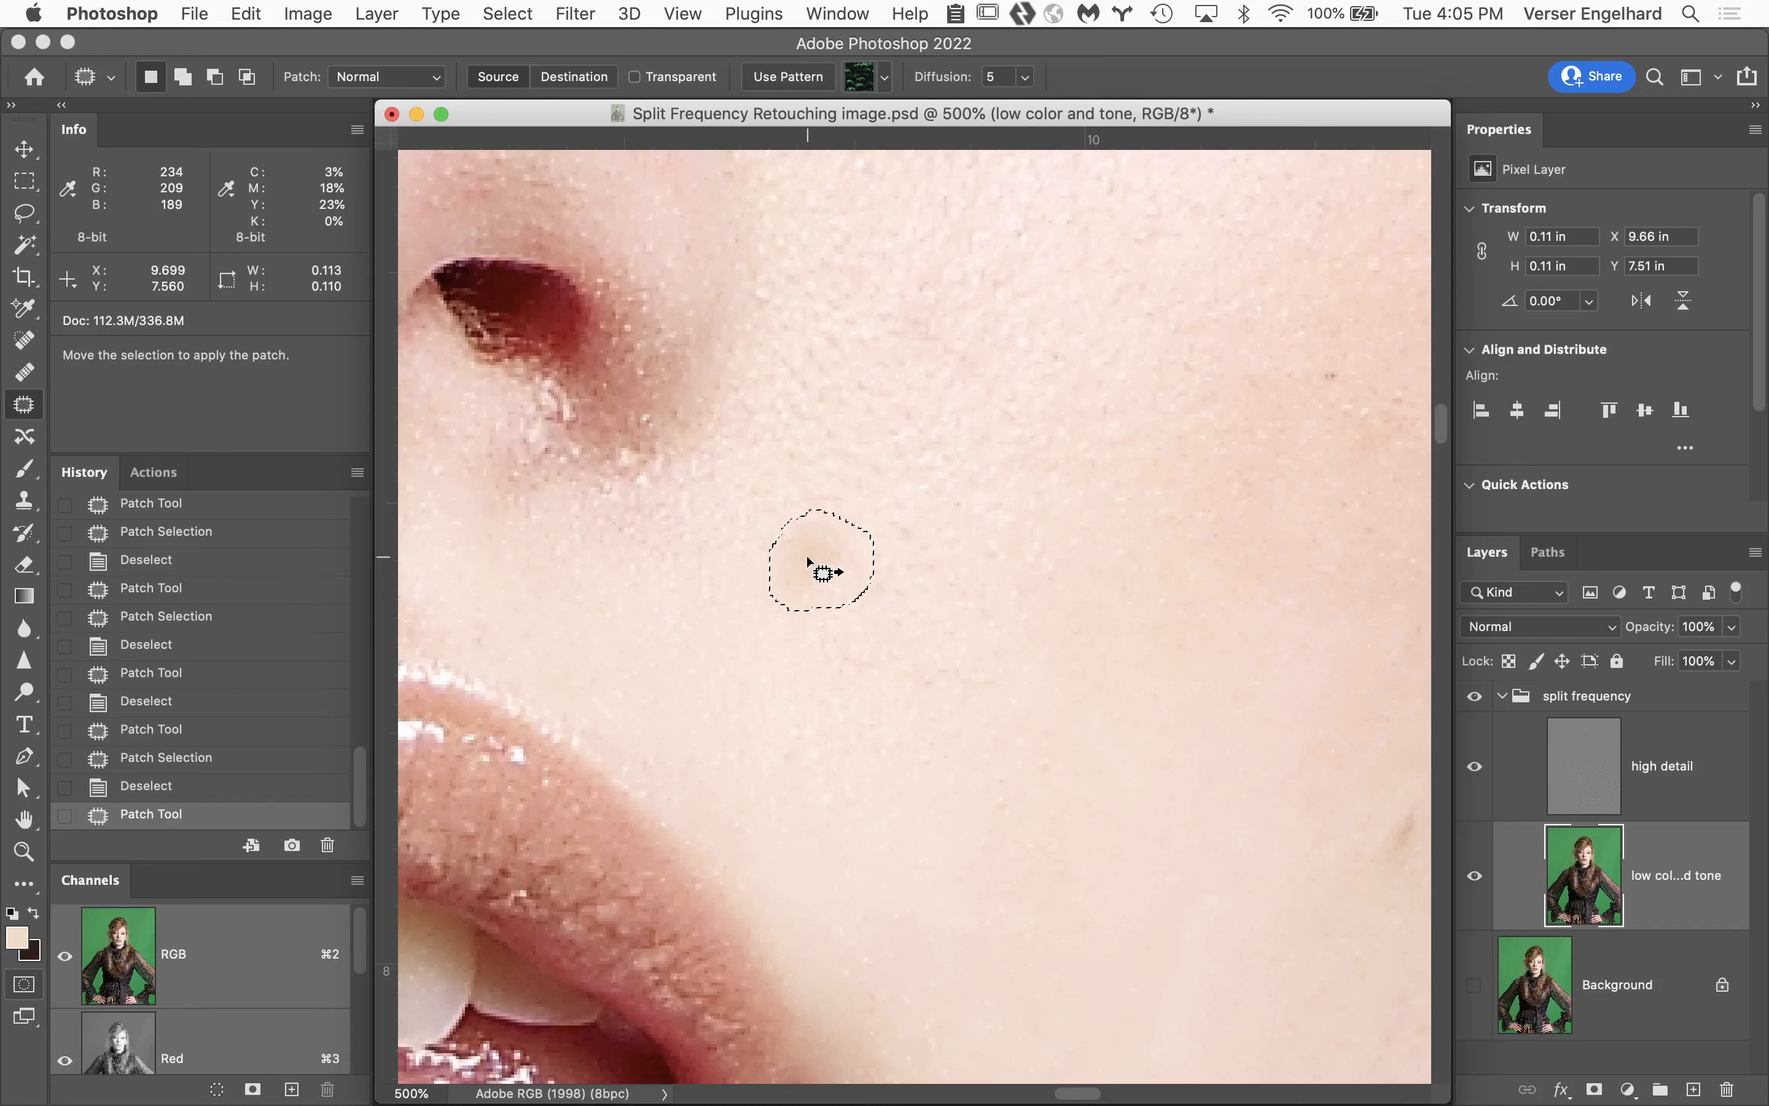
pyautogui.moveTo(808, 561); pyautogui.dragTo(924, 557)
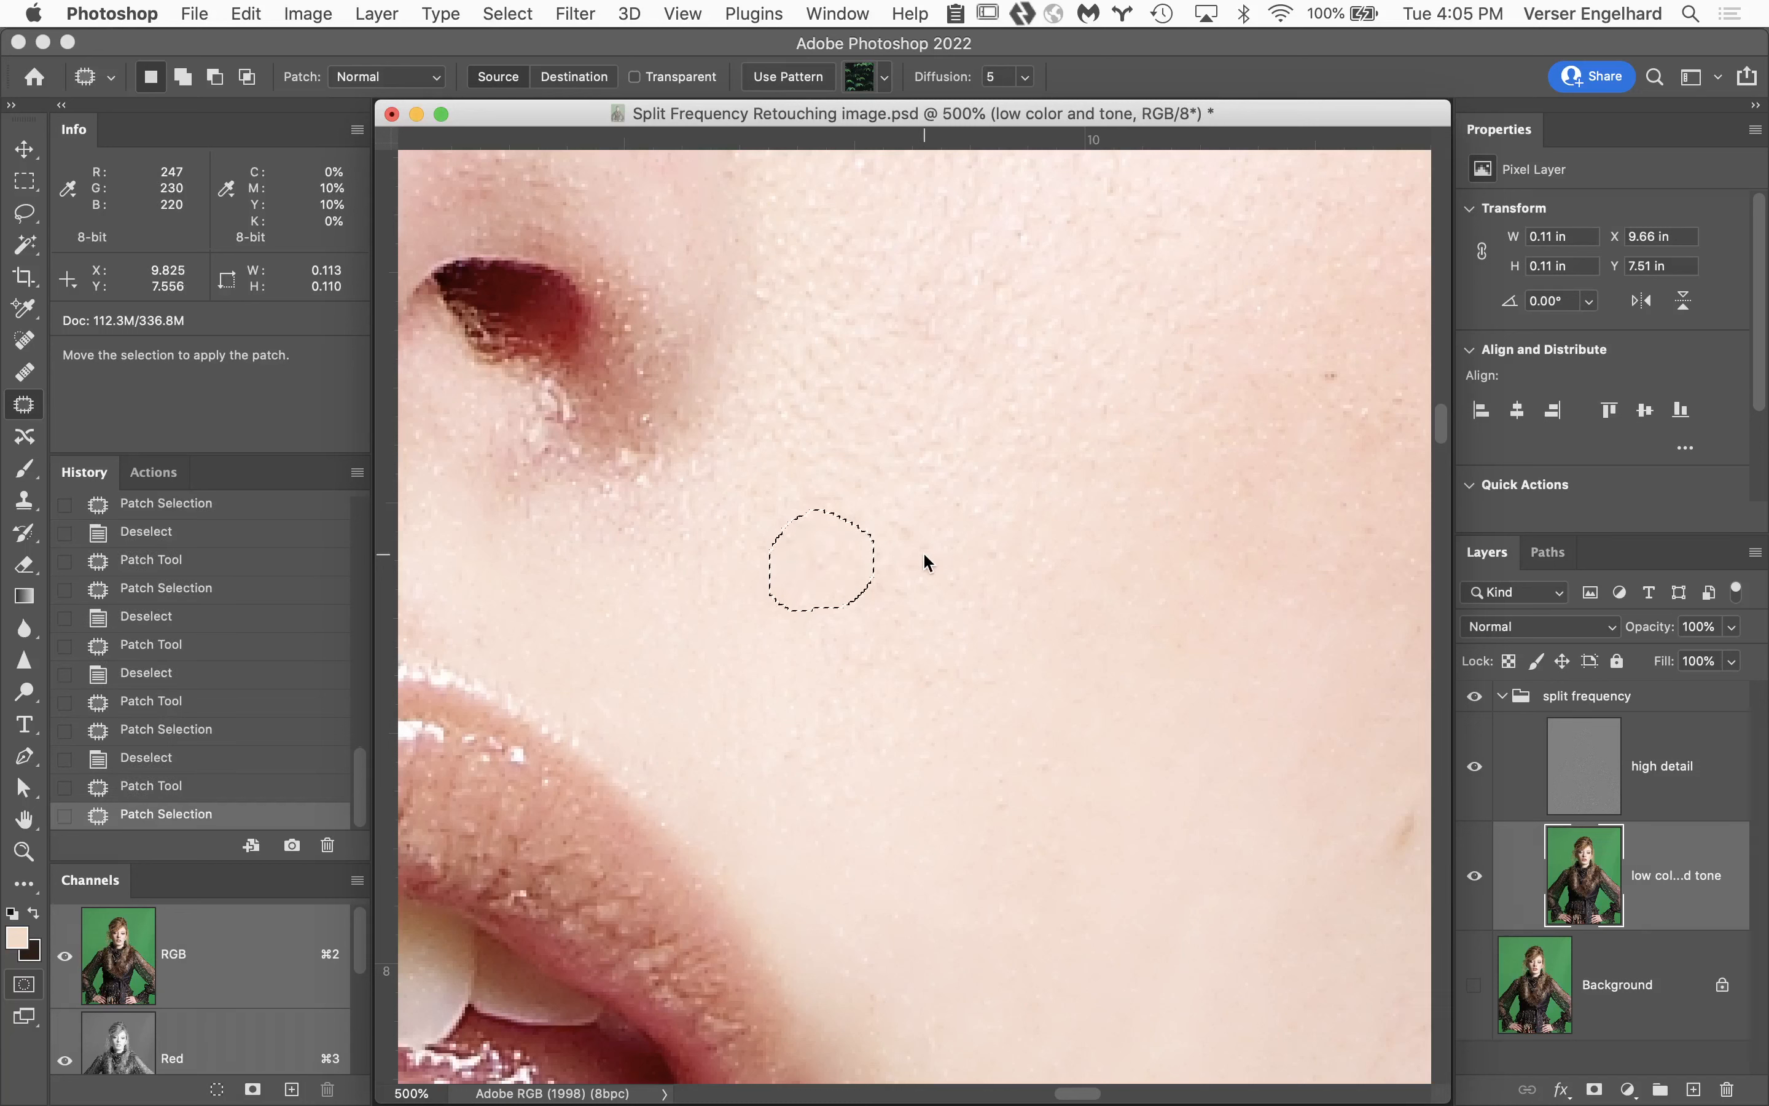
pyautogui.press('super+d')
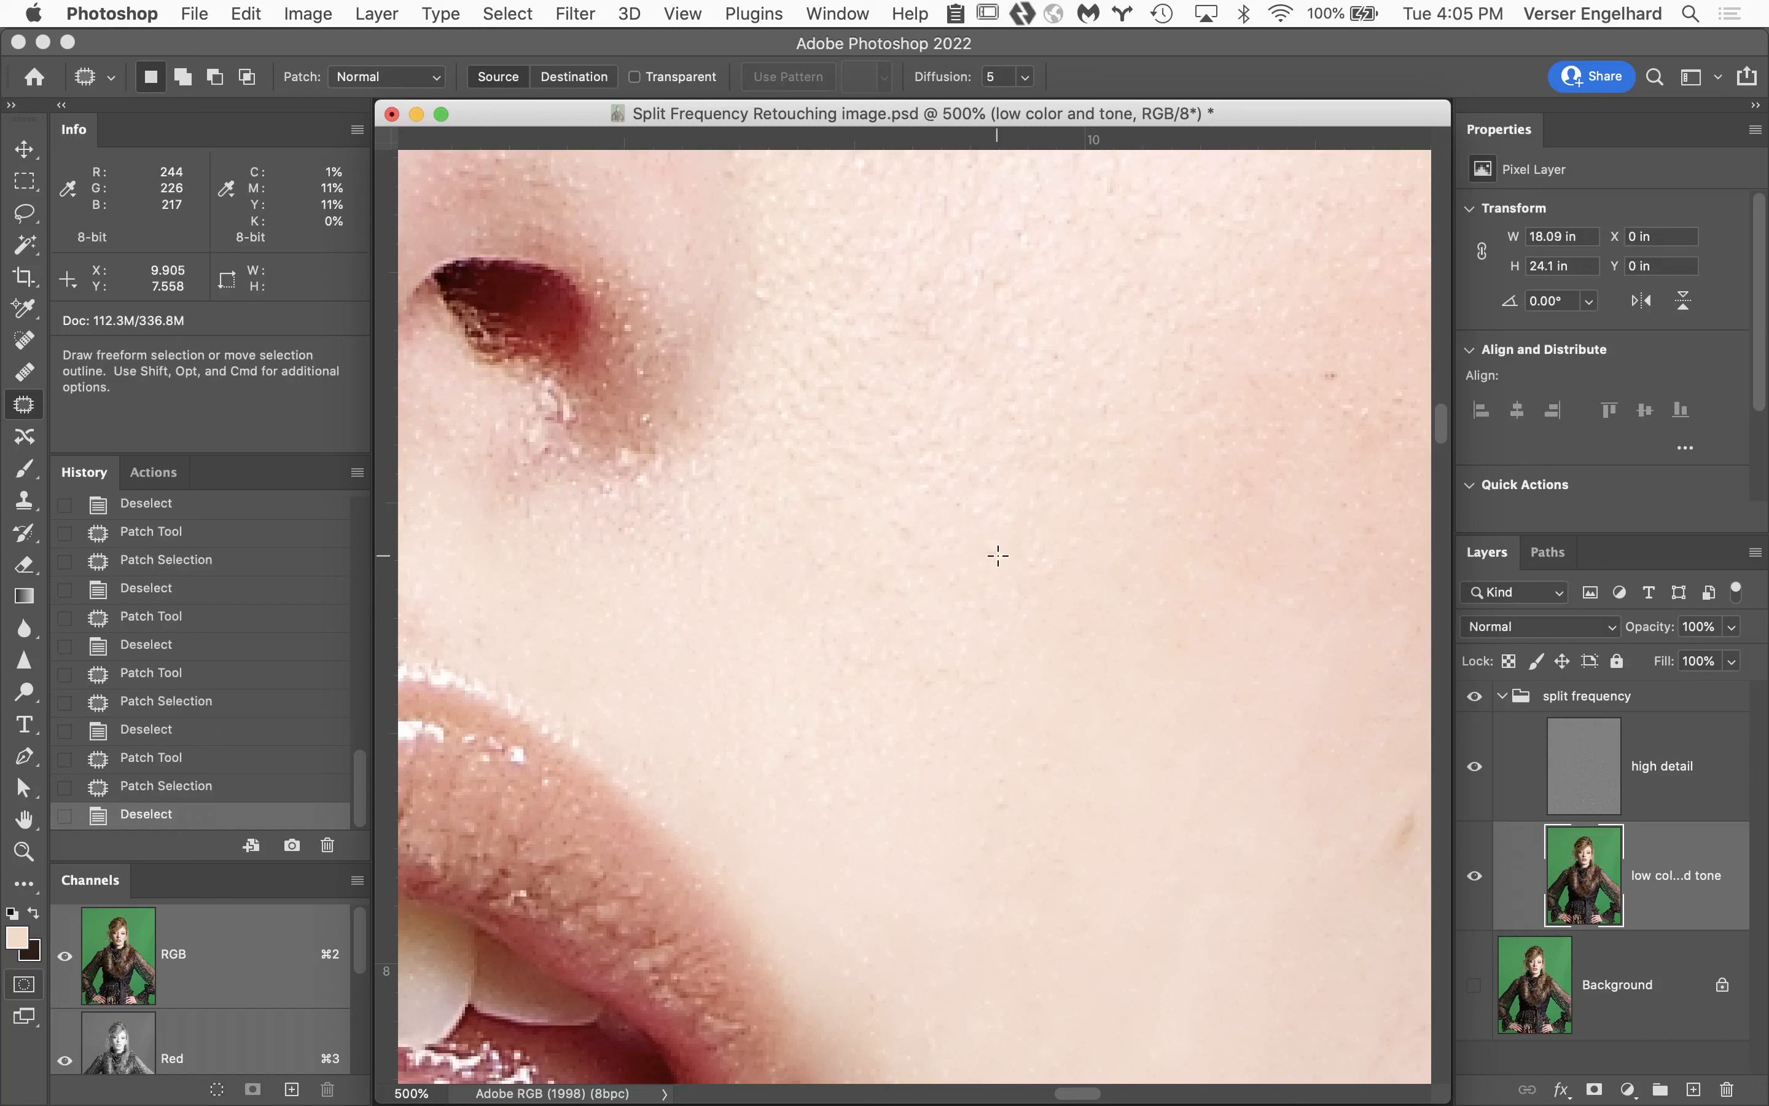
# Show the Background layer and toggle the split frequency group's visibility to compare the patched cheek spot with the original skin.
pyautogui.click(1474, 984)
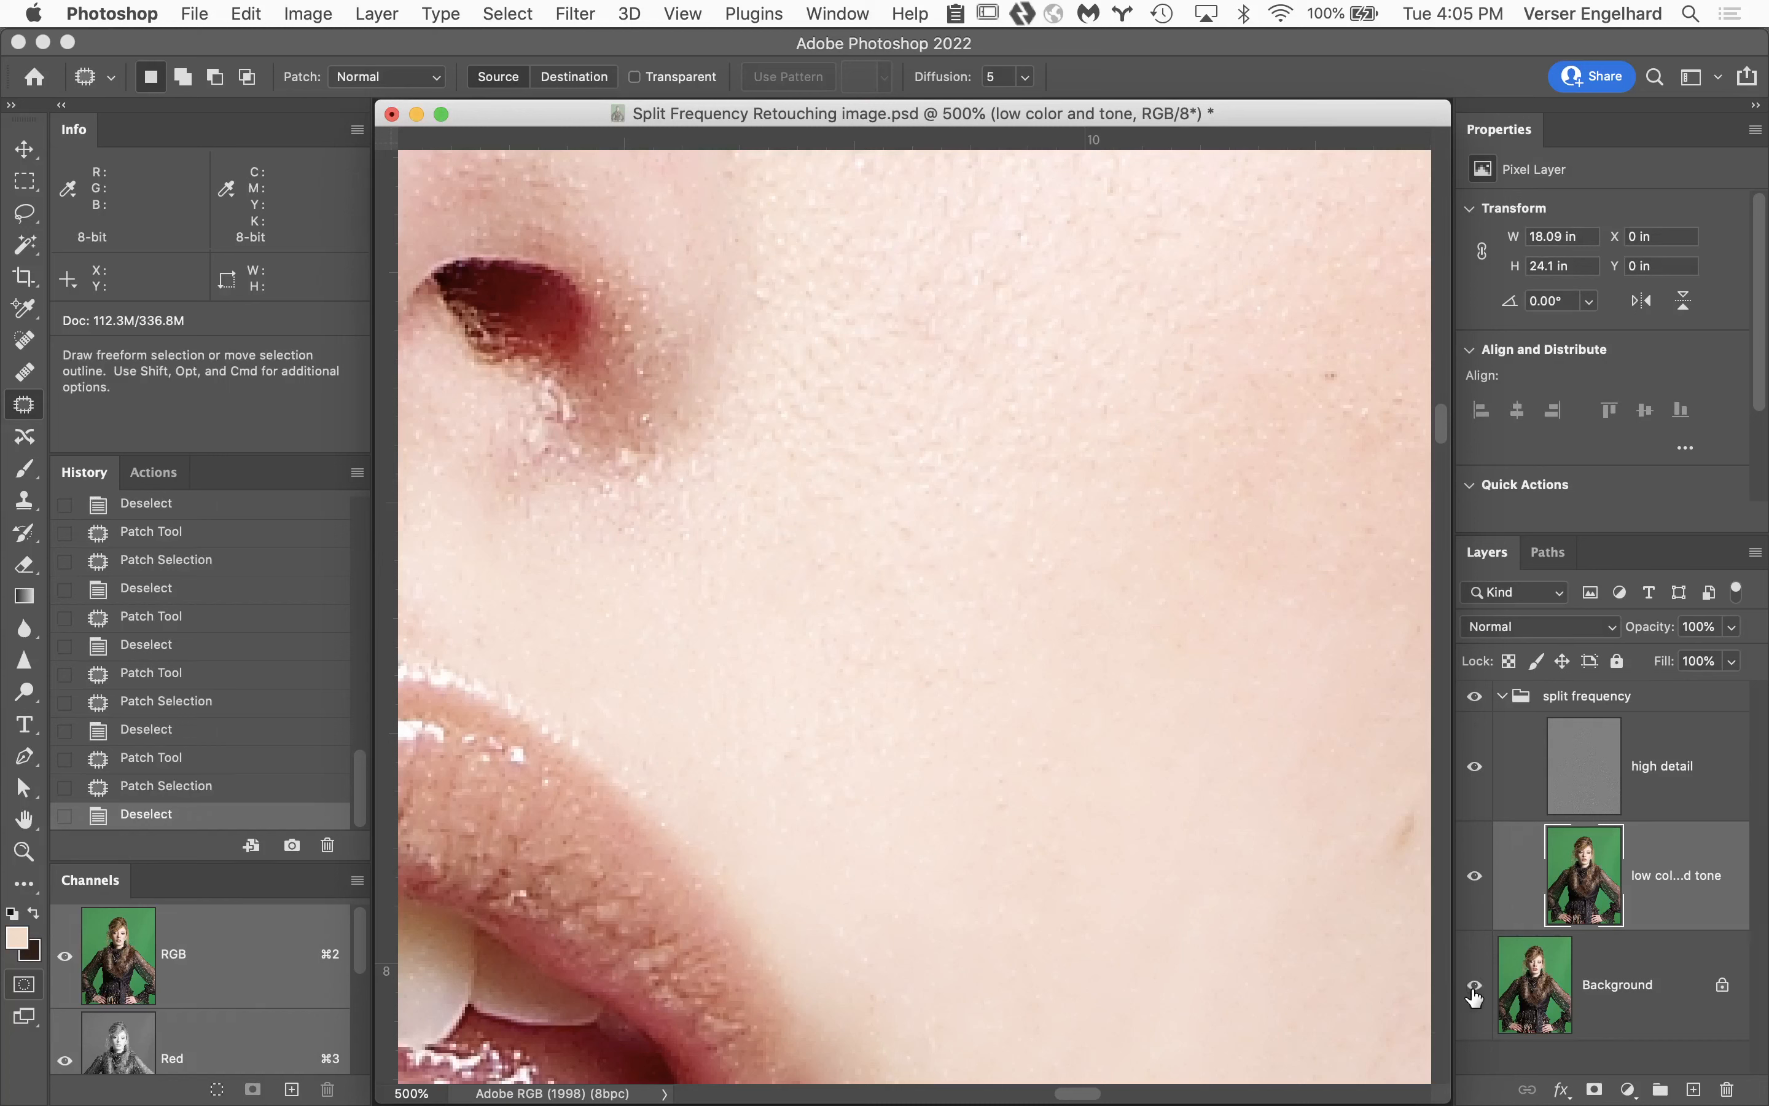
pyautogui.click(1473, 696)
pyautogui.click(1474, 699)
pyautogui.click(1473, 698)
pyautogui.click(1473, 698)
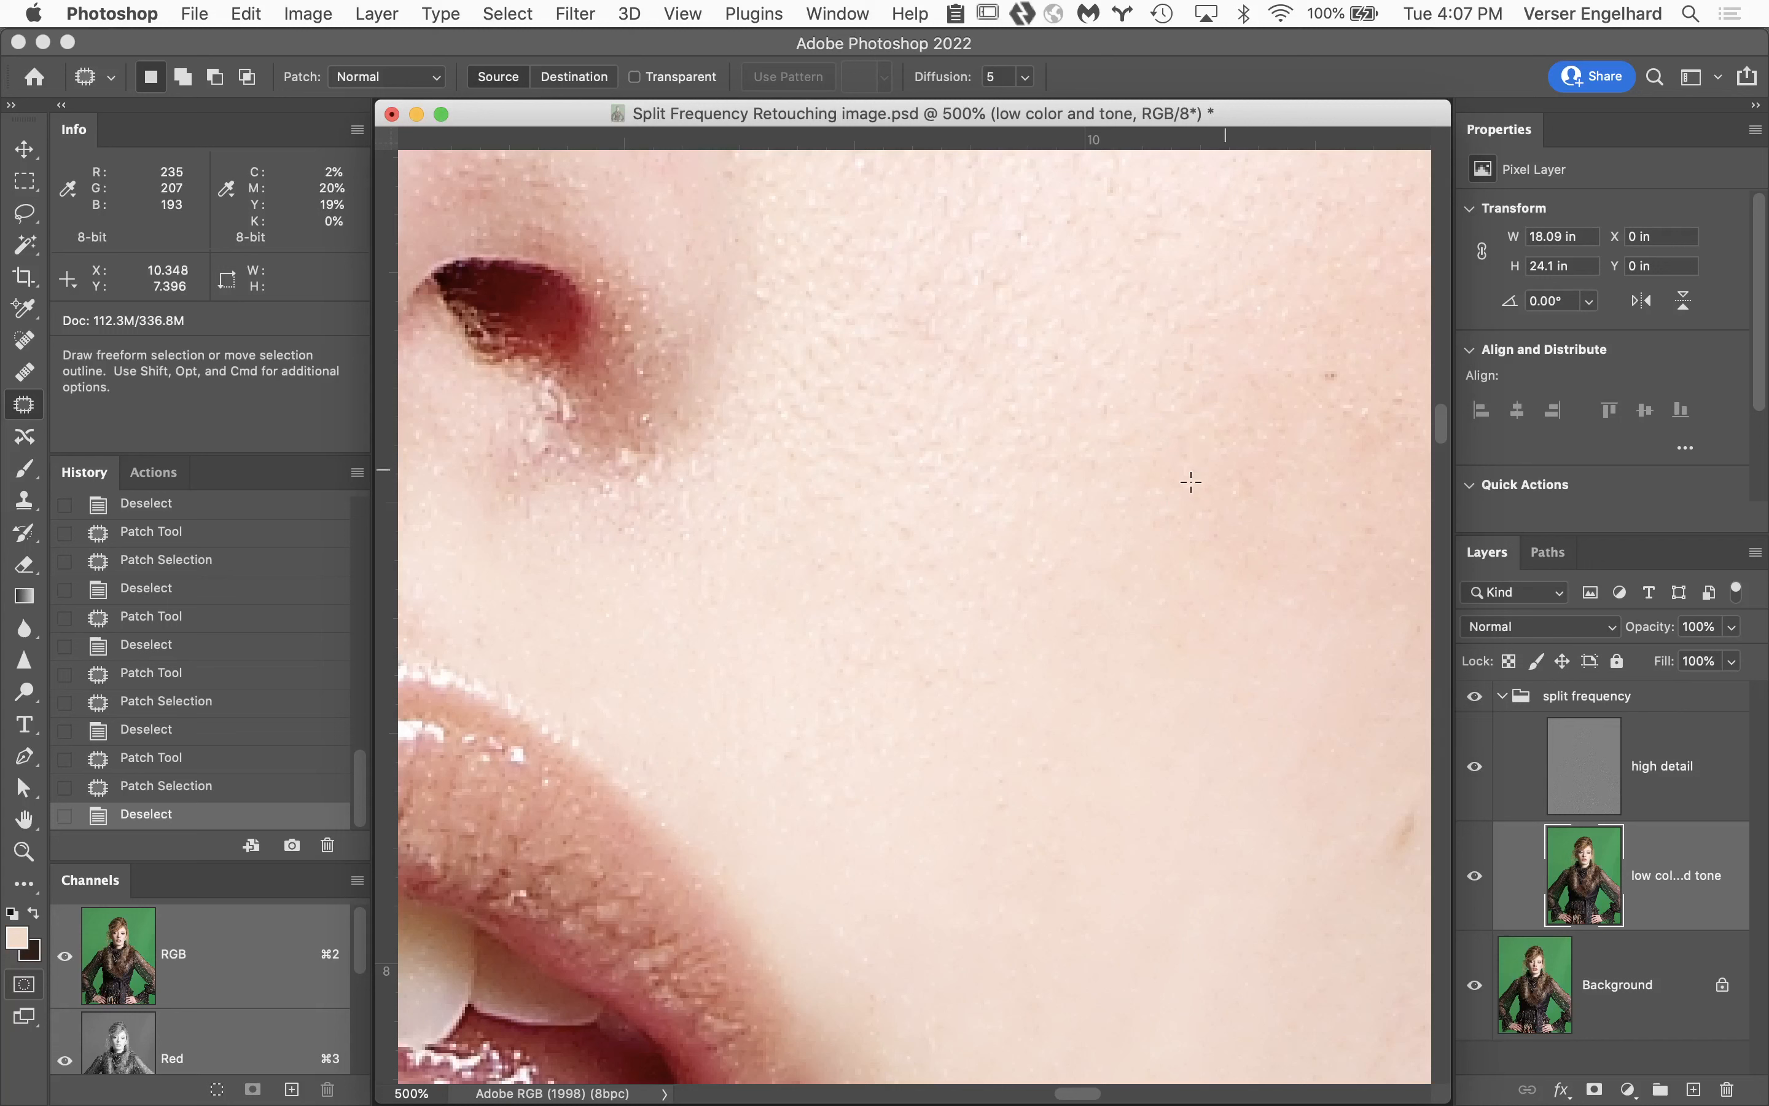
# Close the portrait without saving its changes and open wrinkled_green_skirt.jpg from the Frequency Seperation Images folder, fitted to the screen.
pyautogui.click(392, 114)
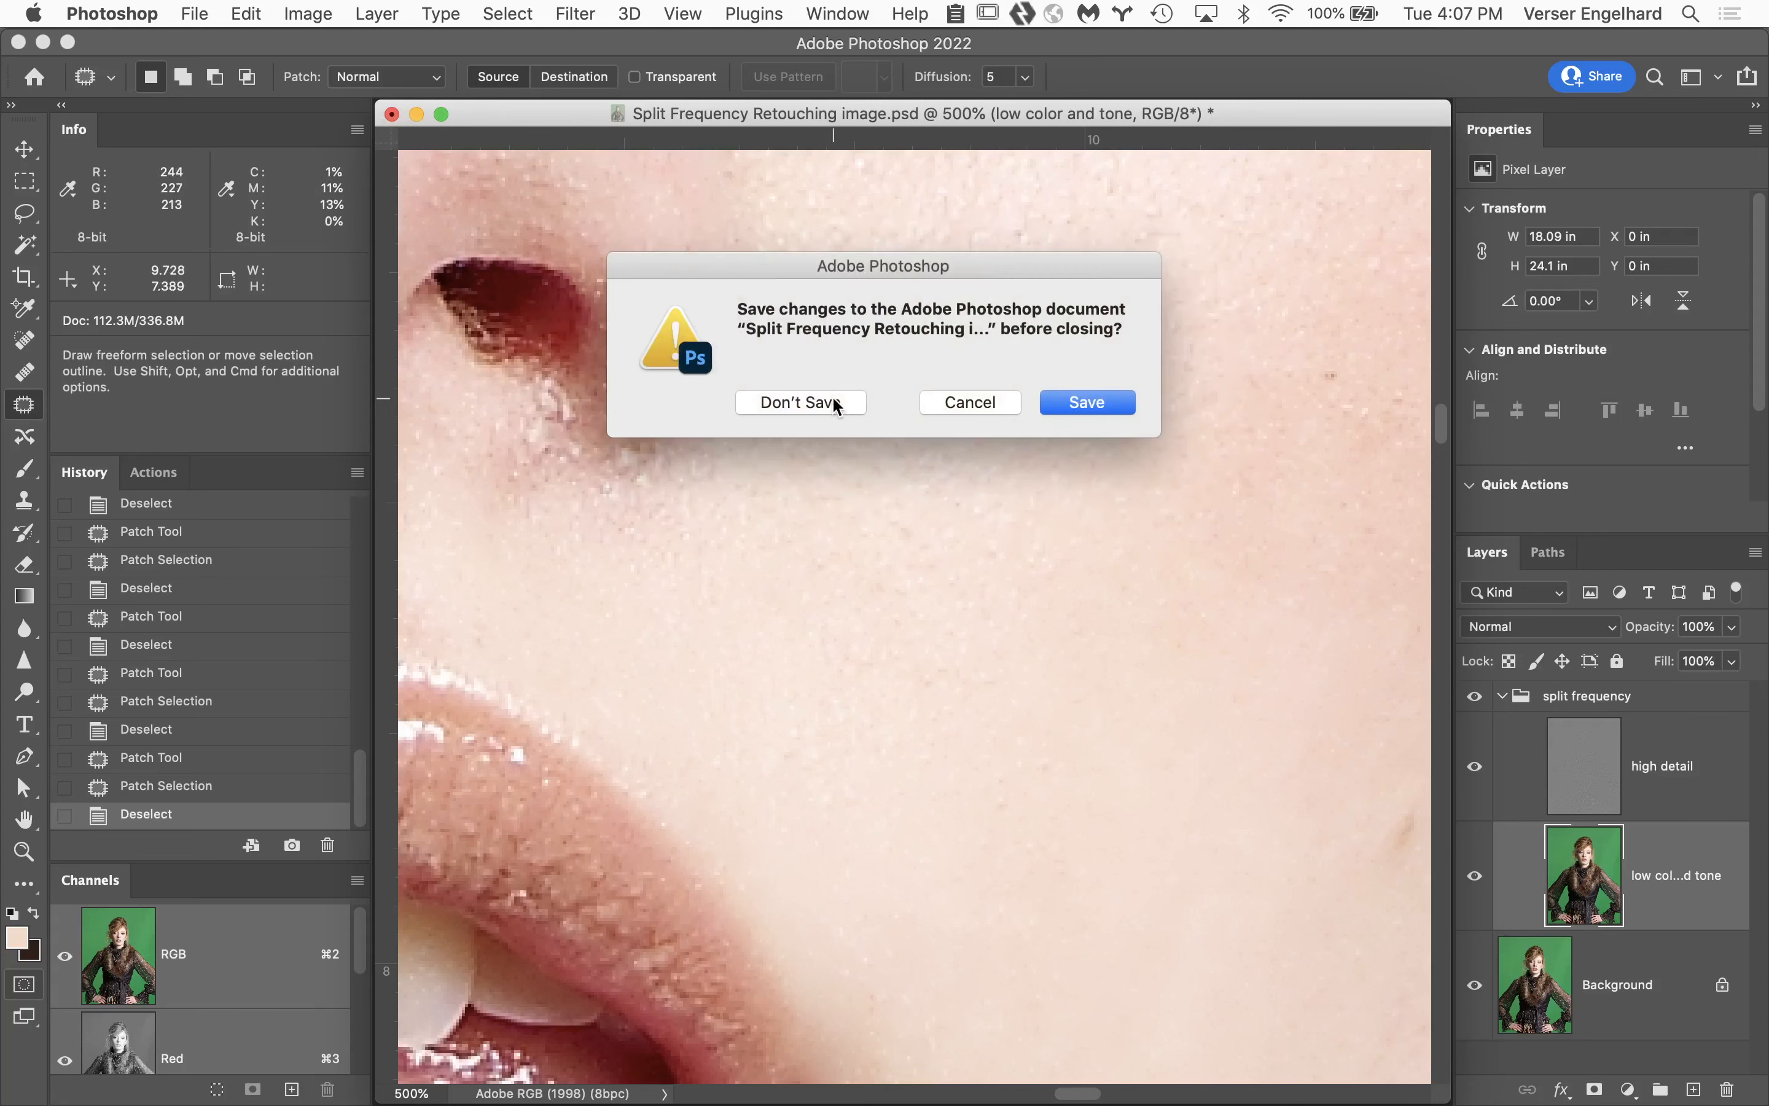
pyautogui.click(835, 403)
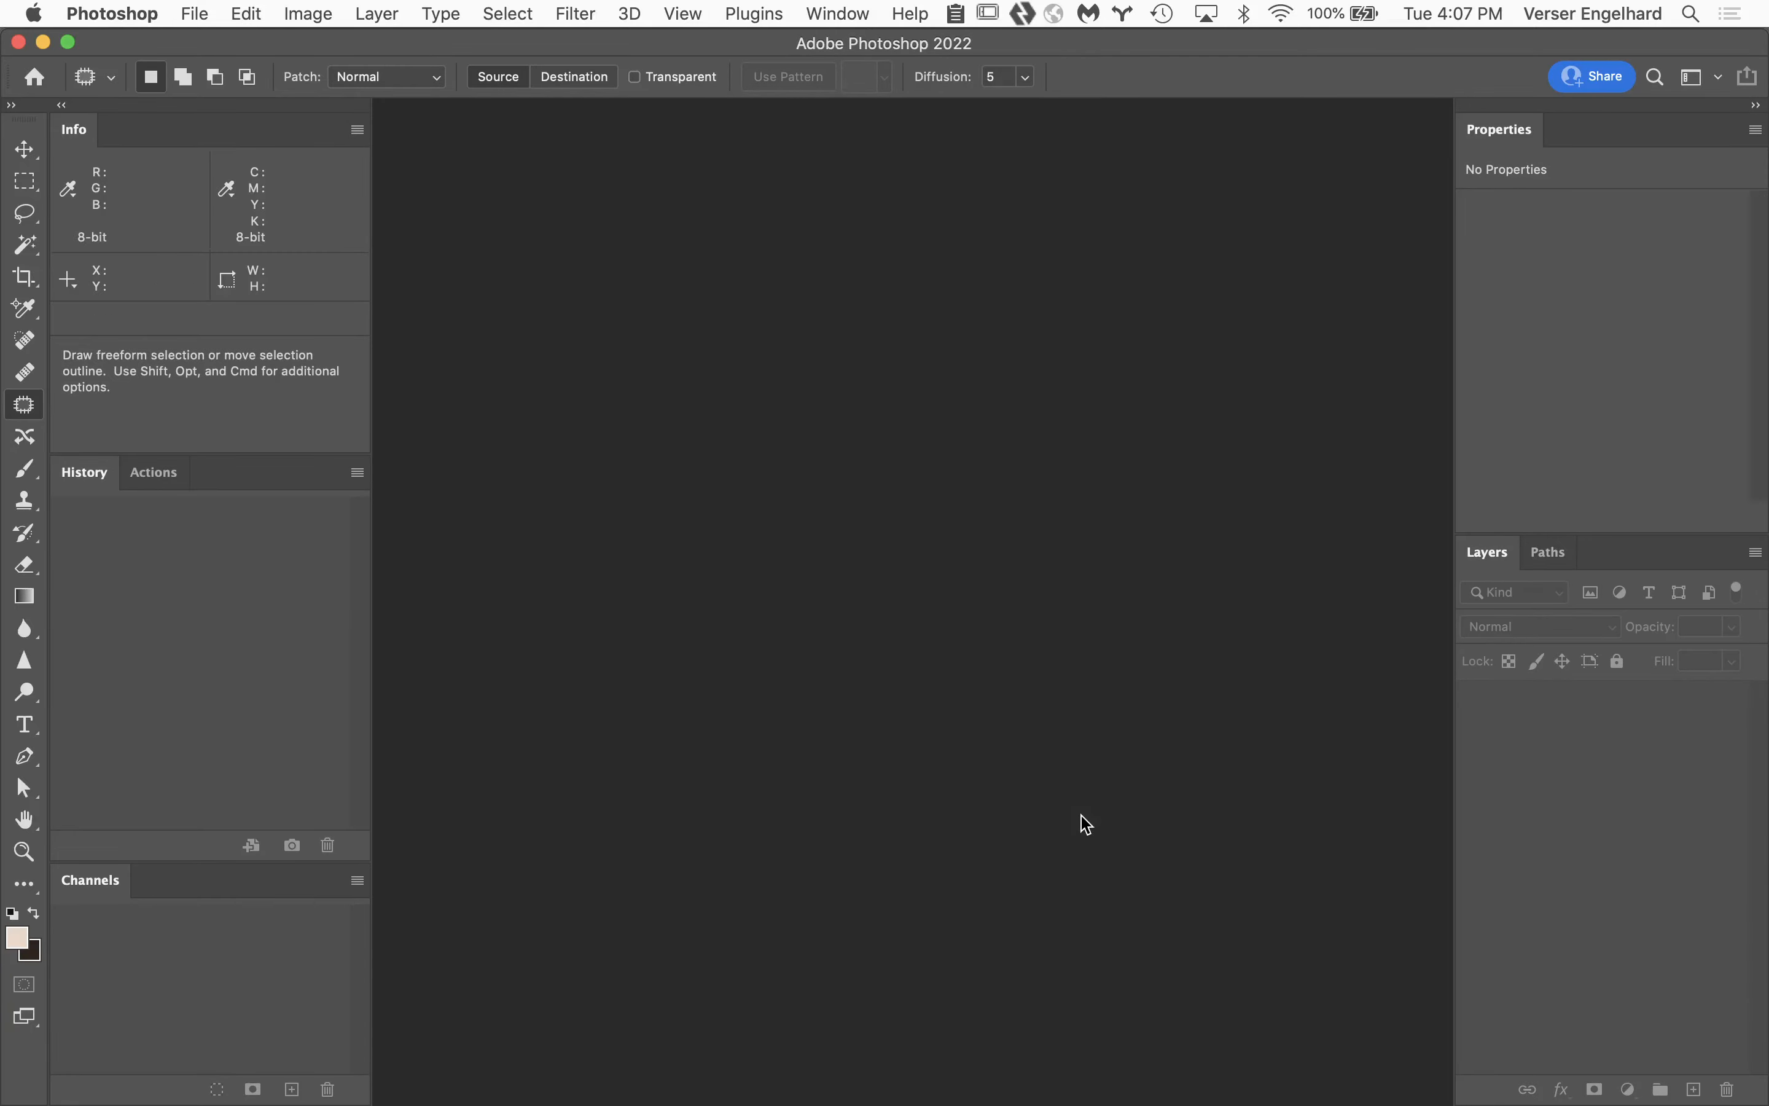
pyautogui.moveTo(256, 1097)
pyautogui.click(41, 1086)
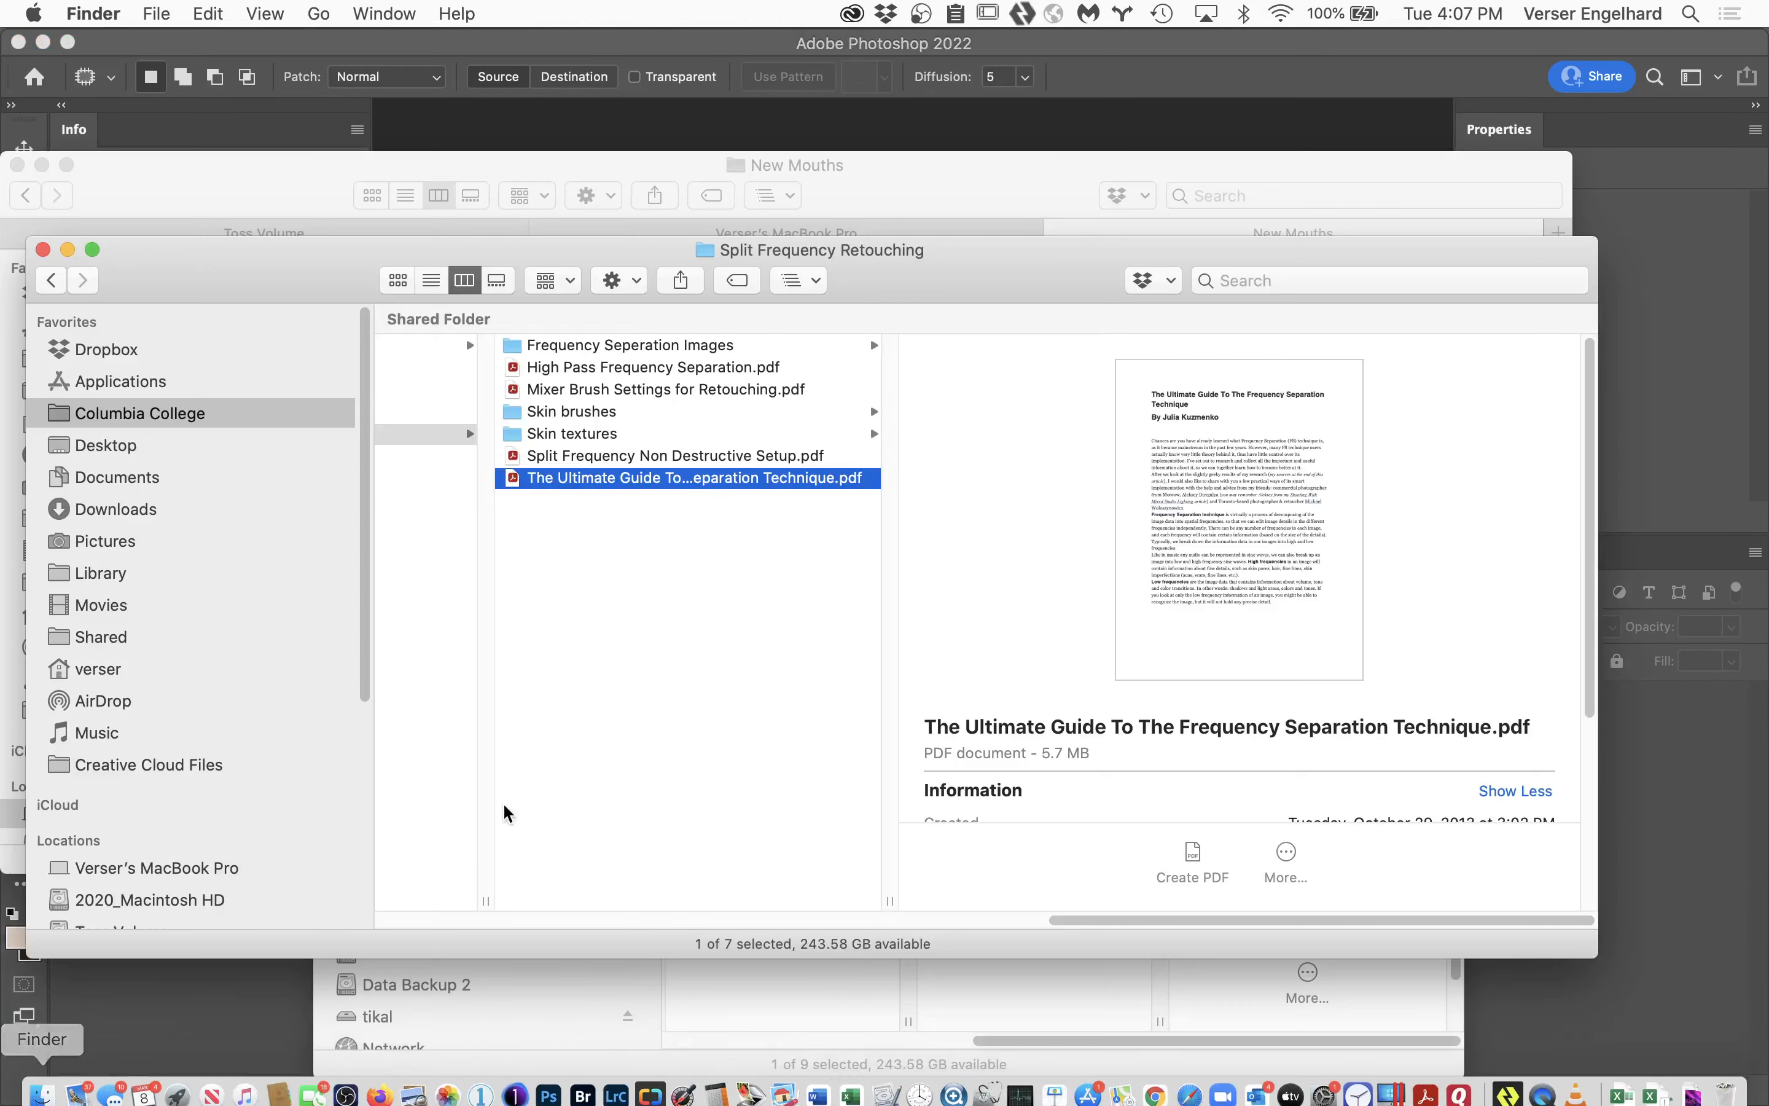
pyautogui.click(665, 346)
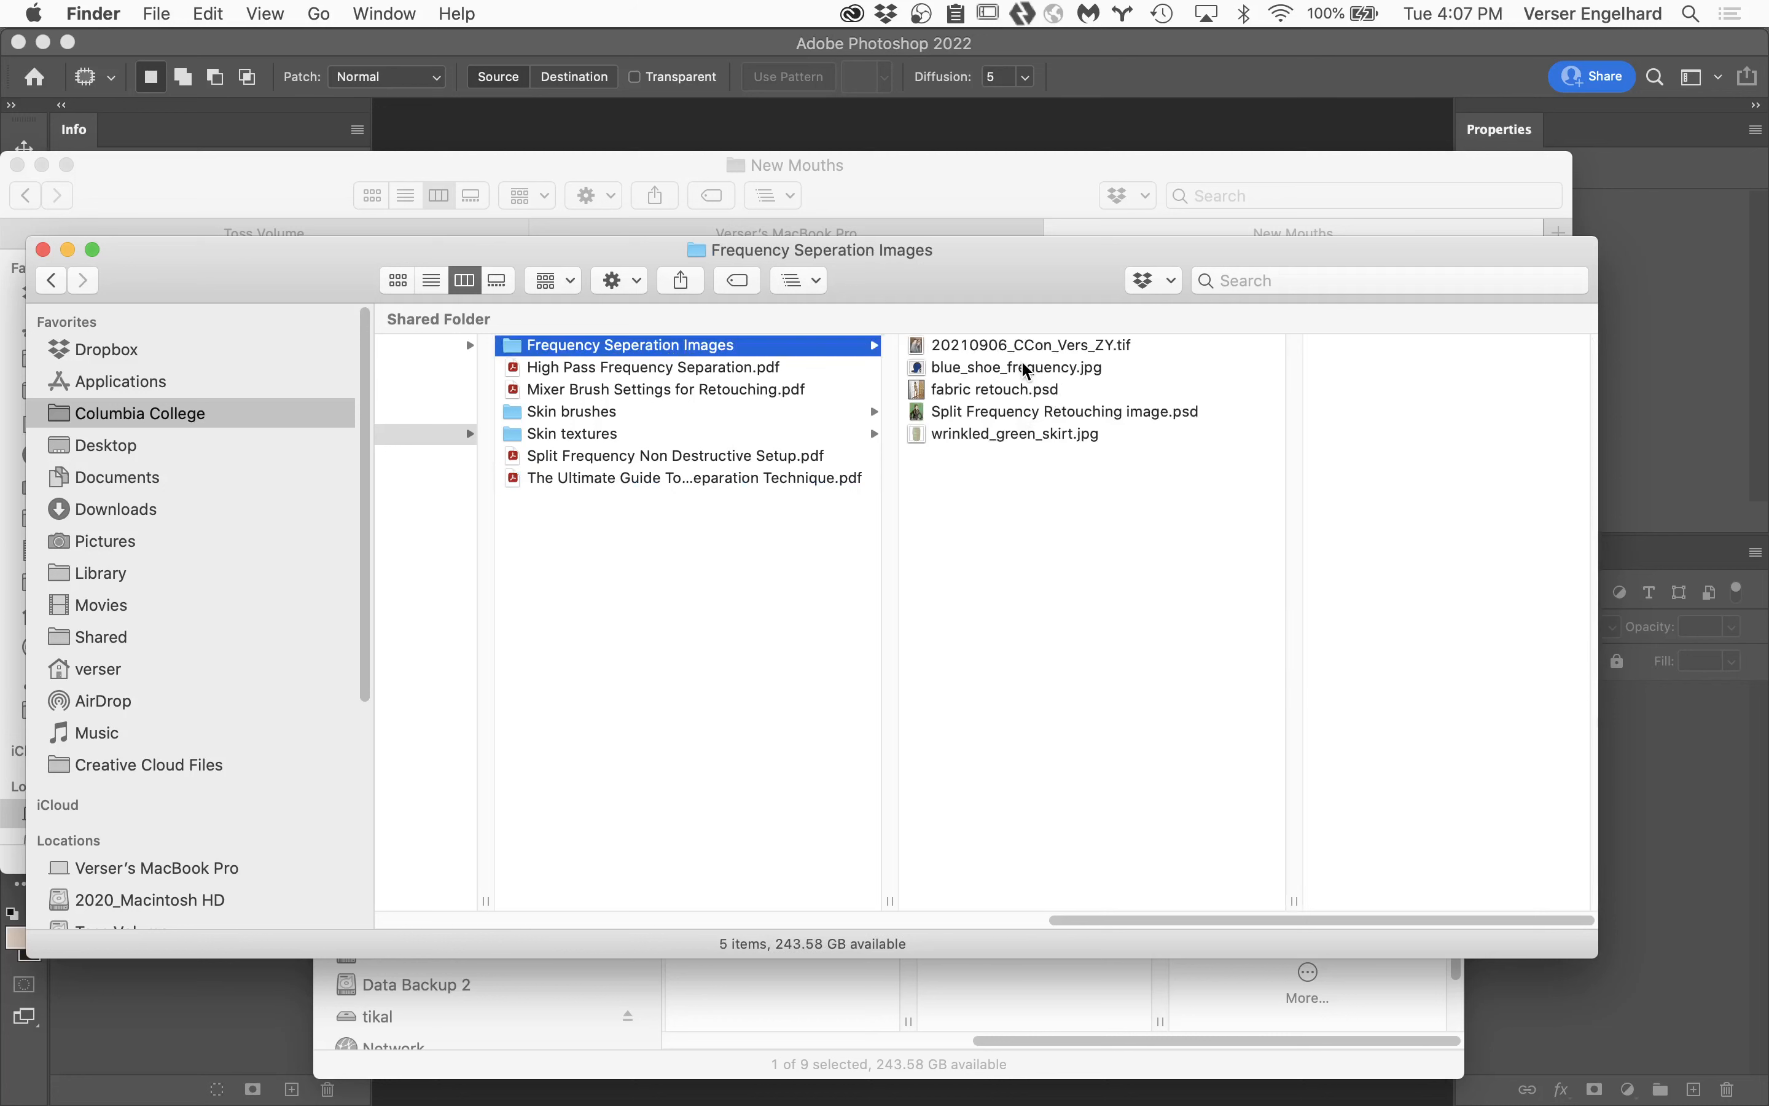
pyautogui.click(1057, 393)
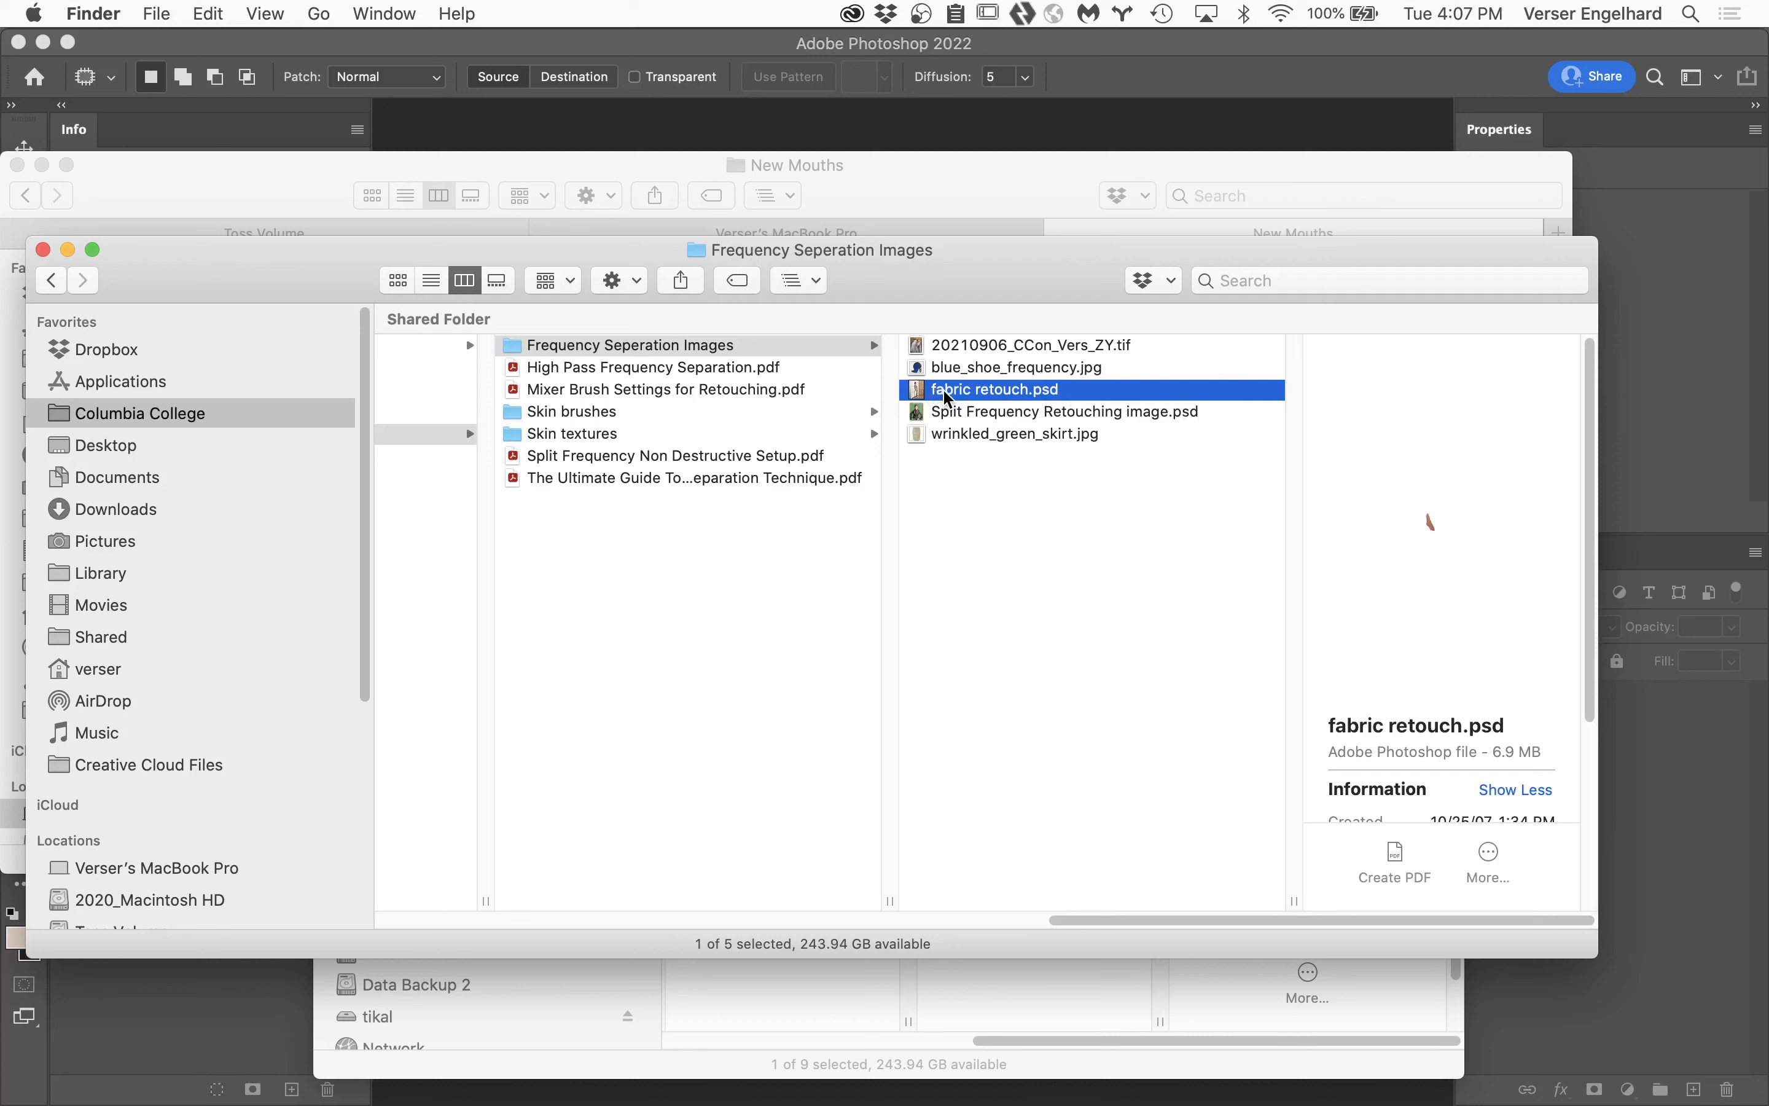
pyautogui.click(1050, 433)
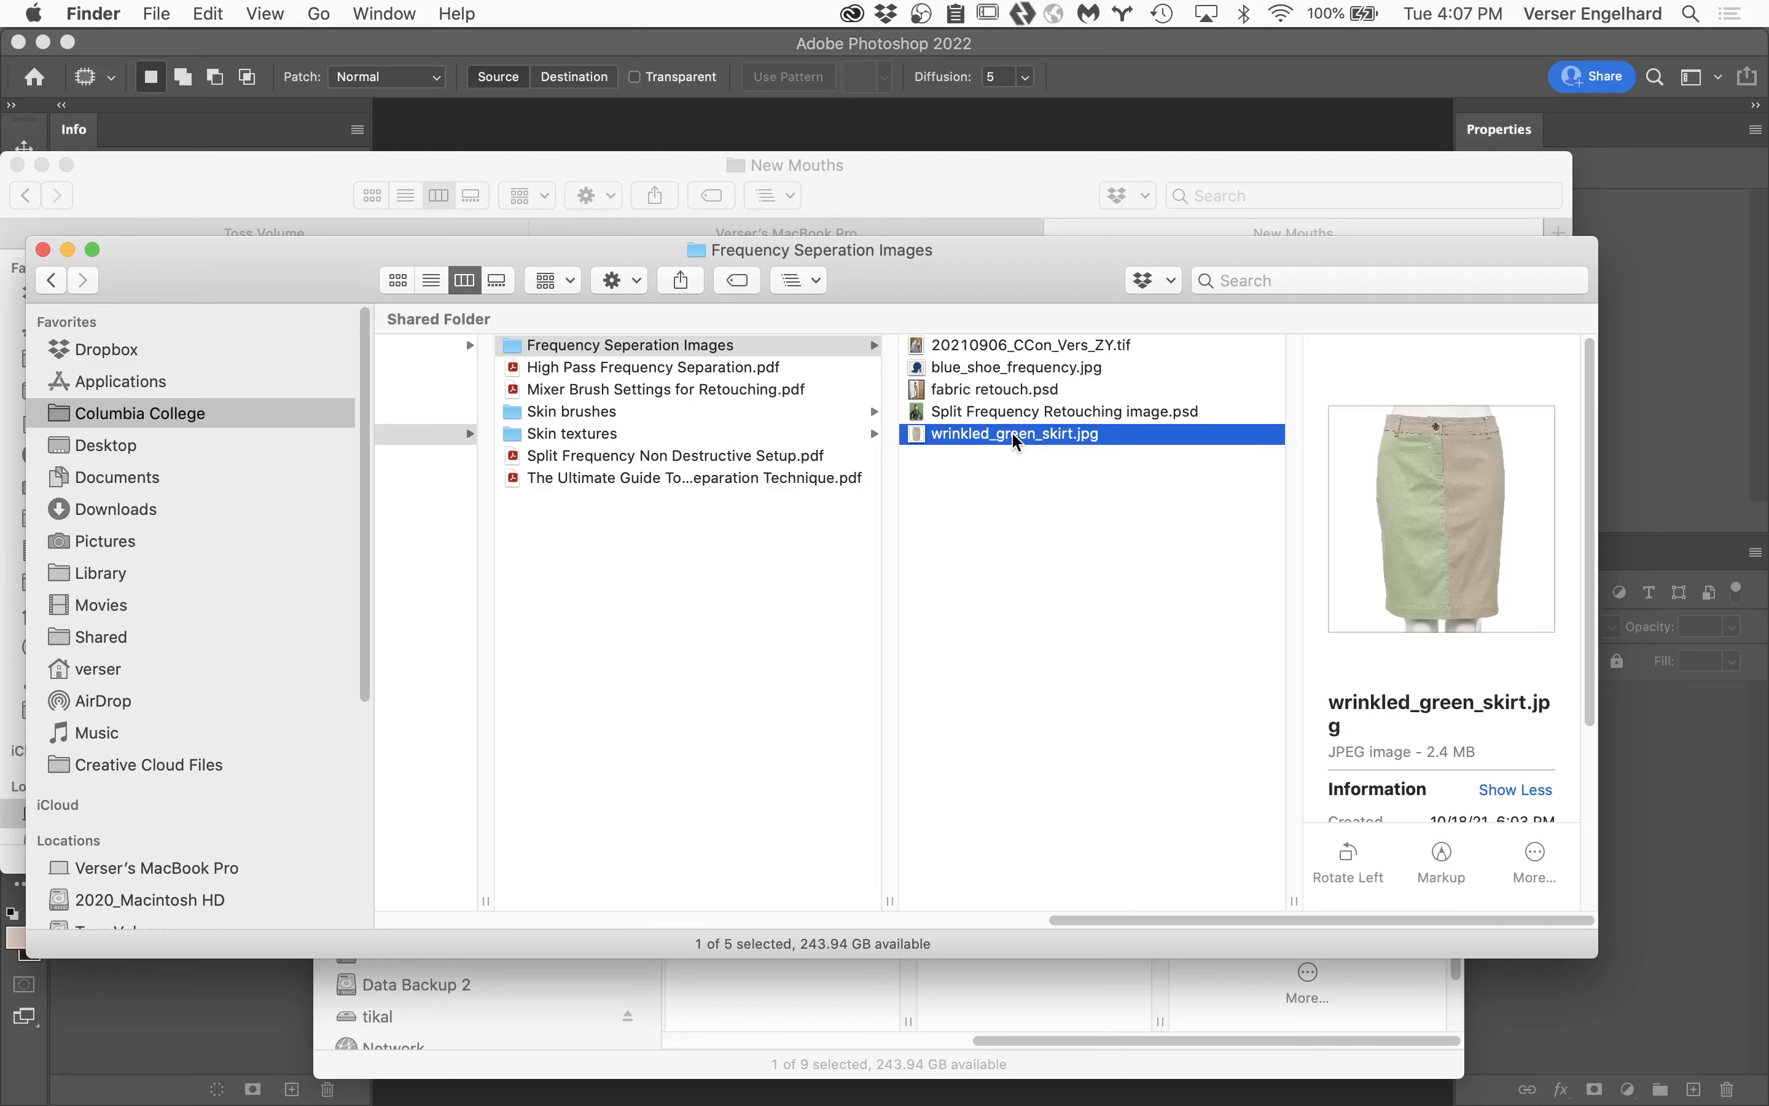
pyautogui.doubleClick(915, 433)
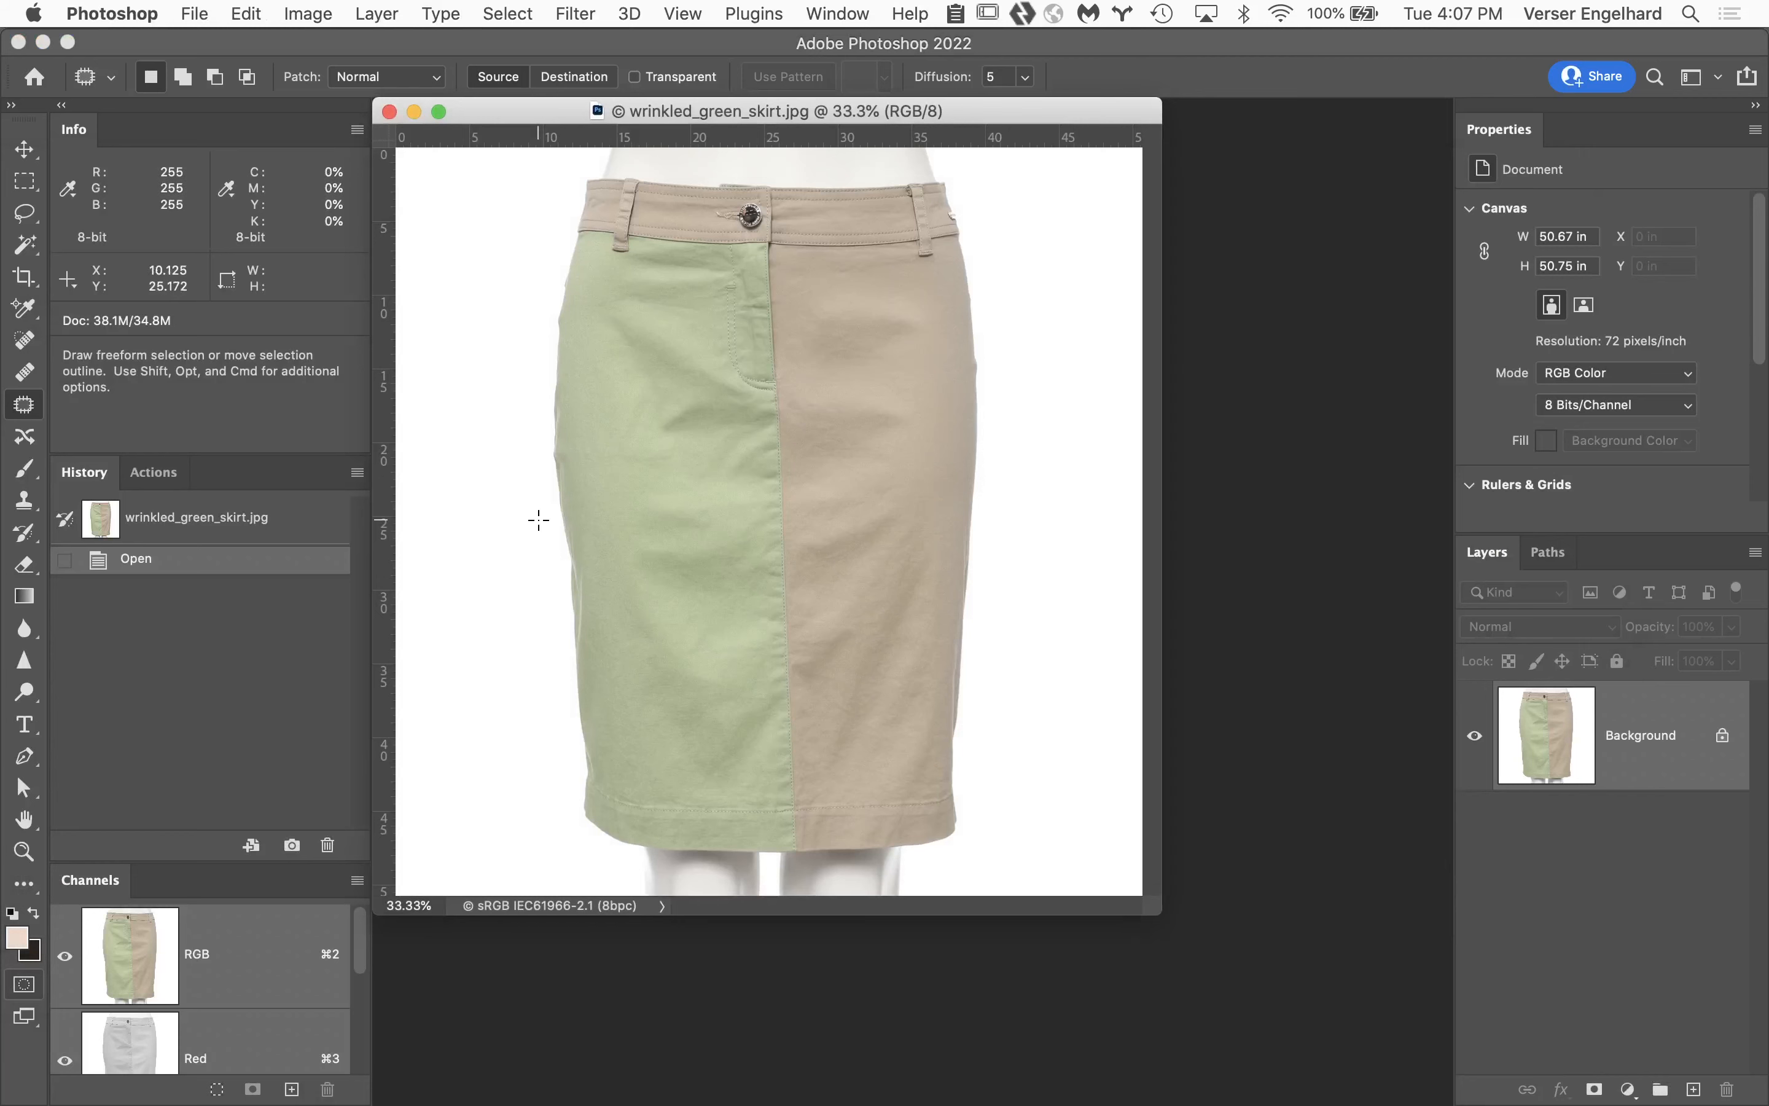
pyautogui.doubleClick(24, 819)
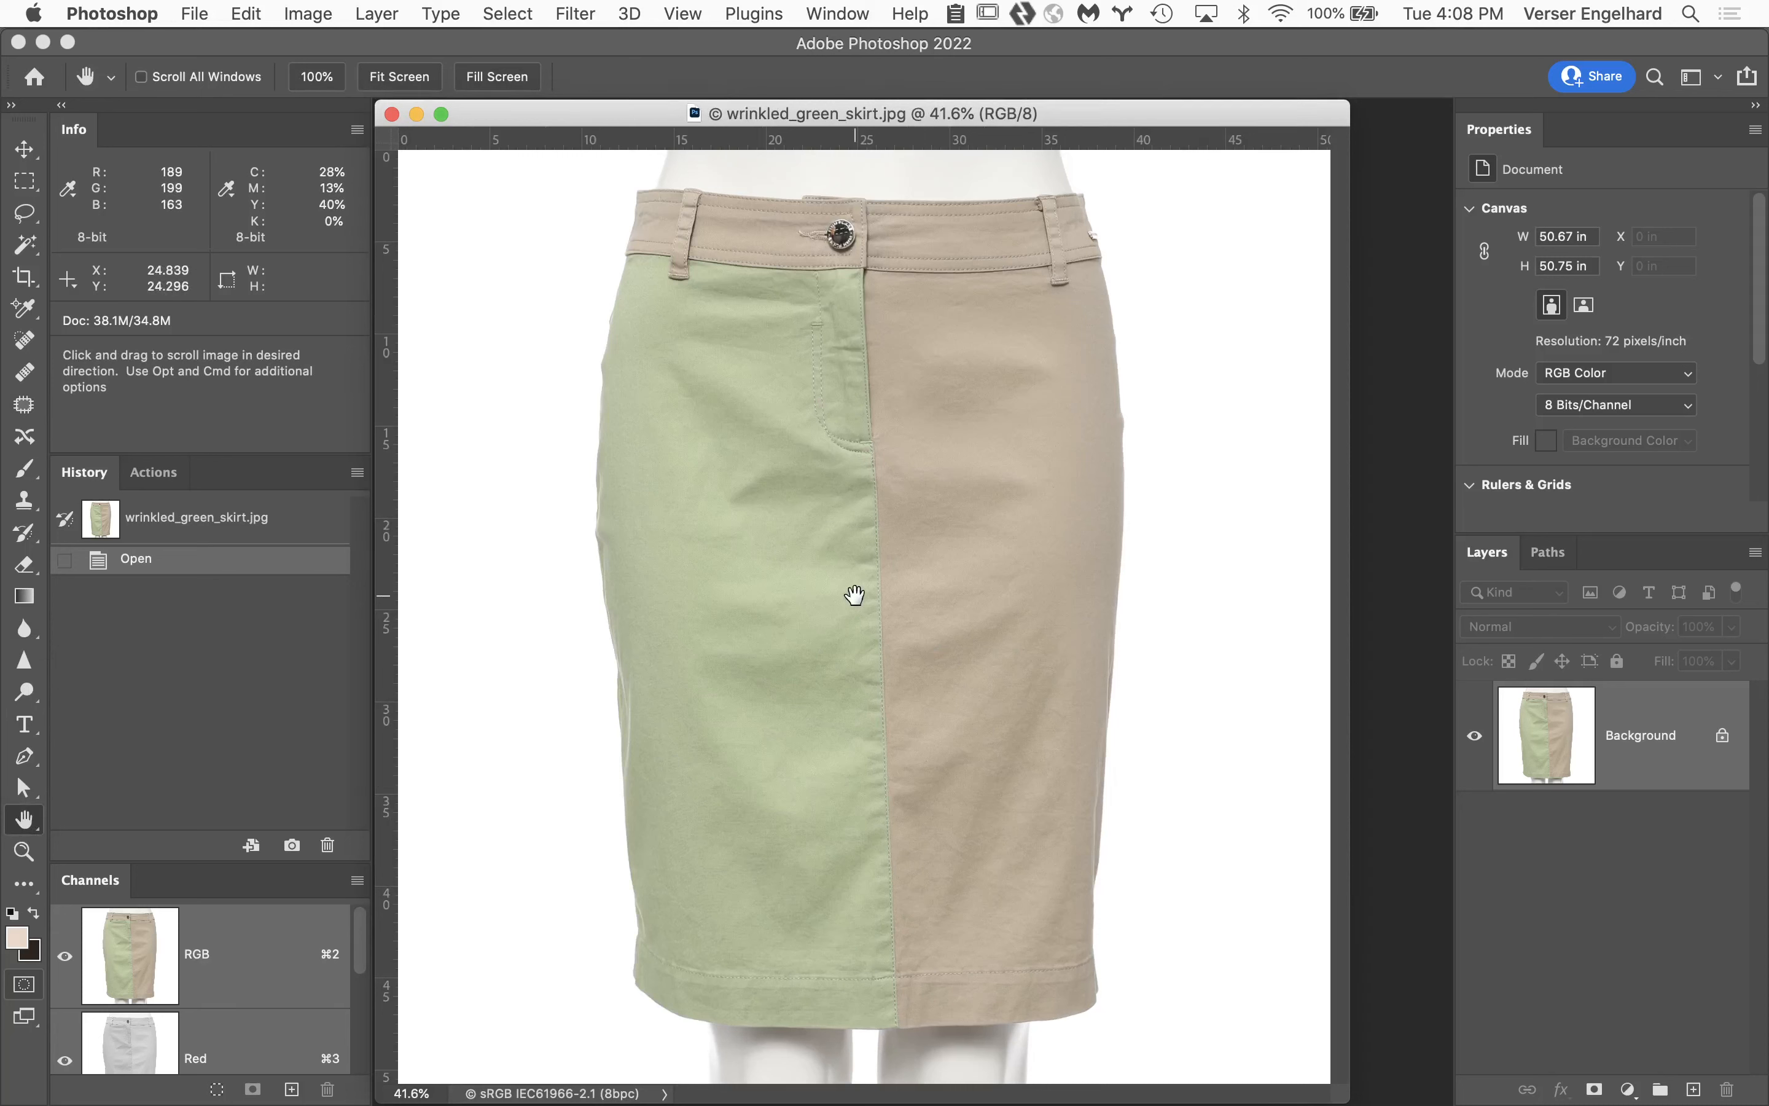
# Switch to Firefox, search the web for "mindful retouching" in a new window and open the Mindful Retouch site.
pyautogui.moveTo(547, 1102)
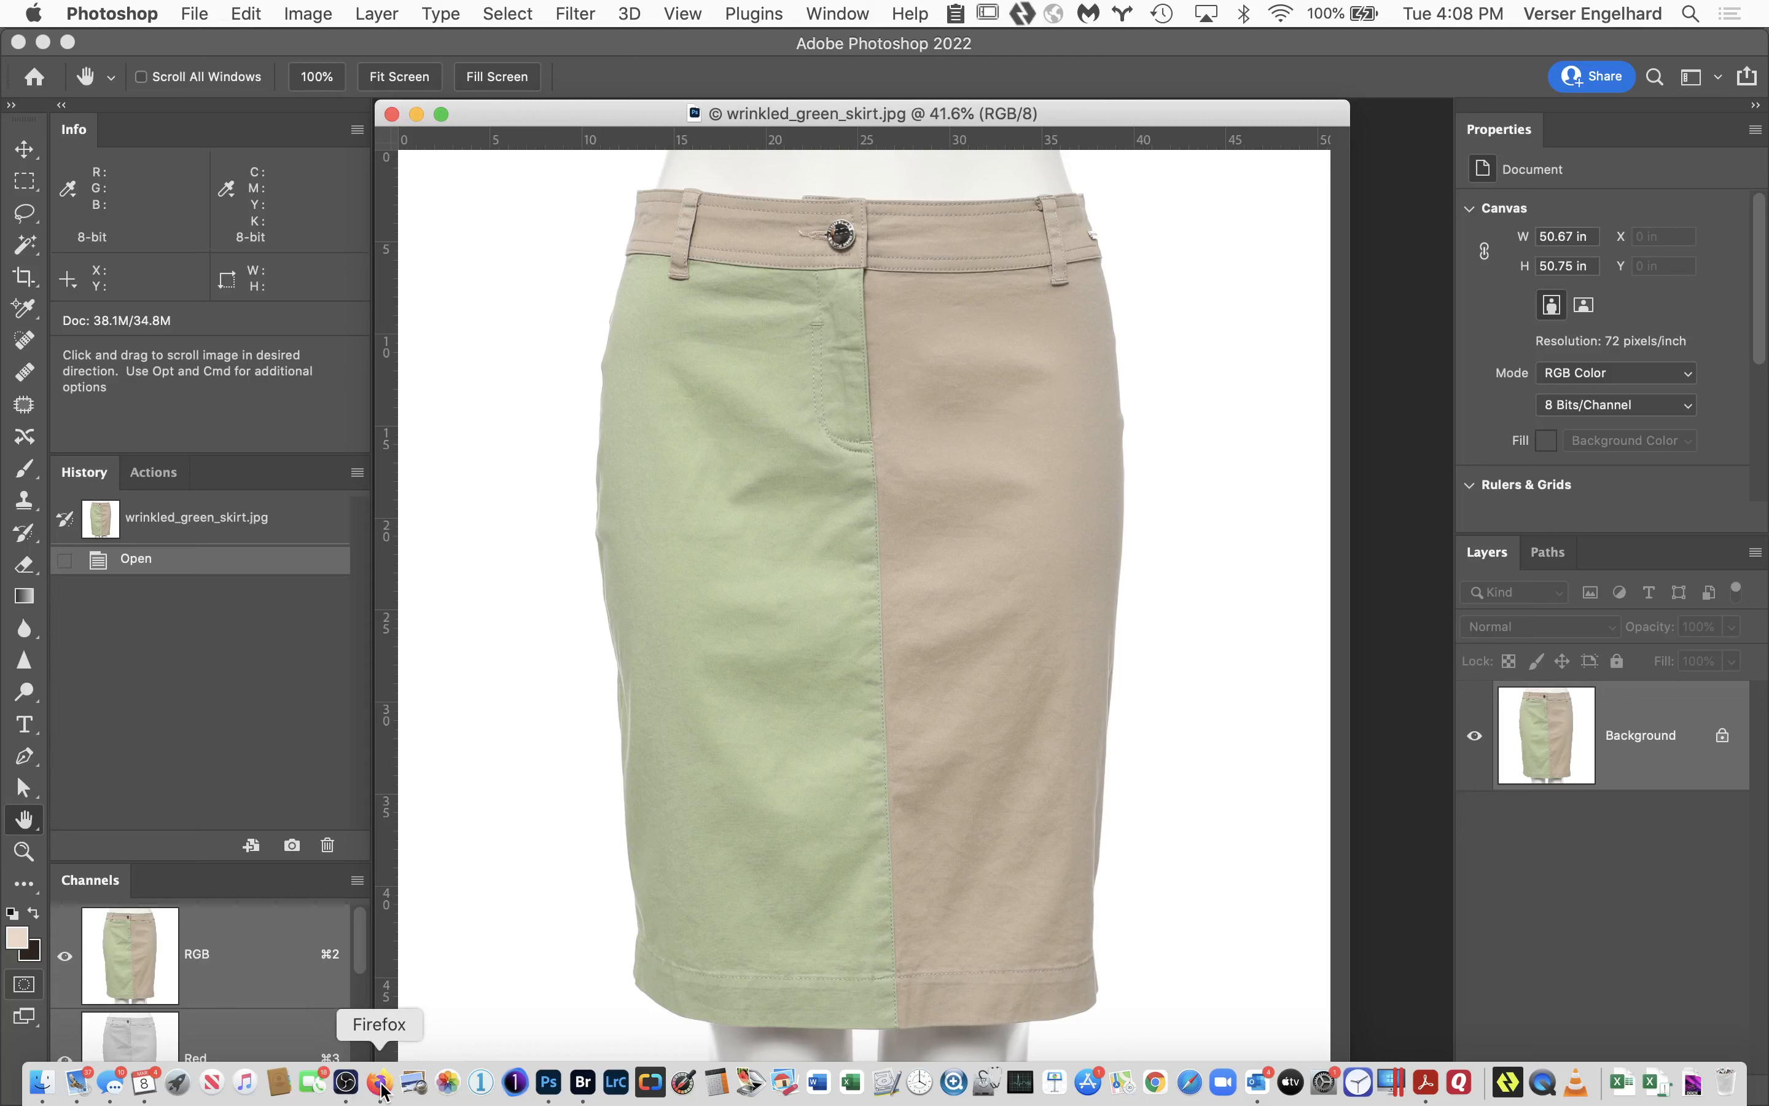
pyautogui.click(378, 1083)
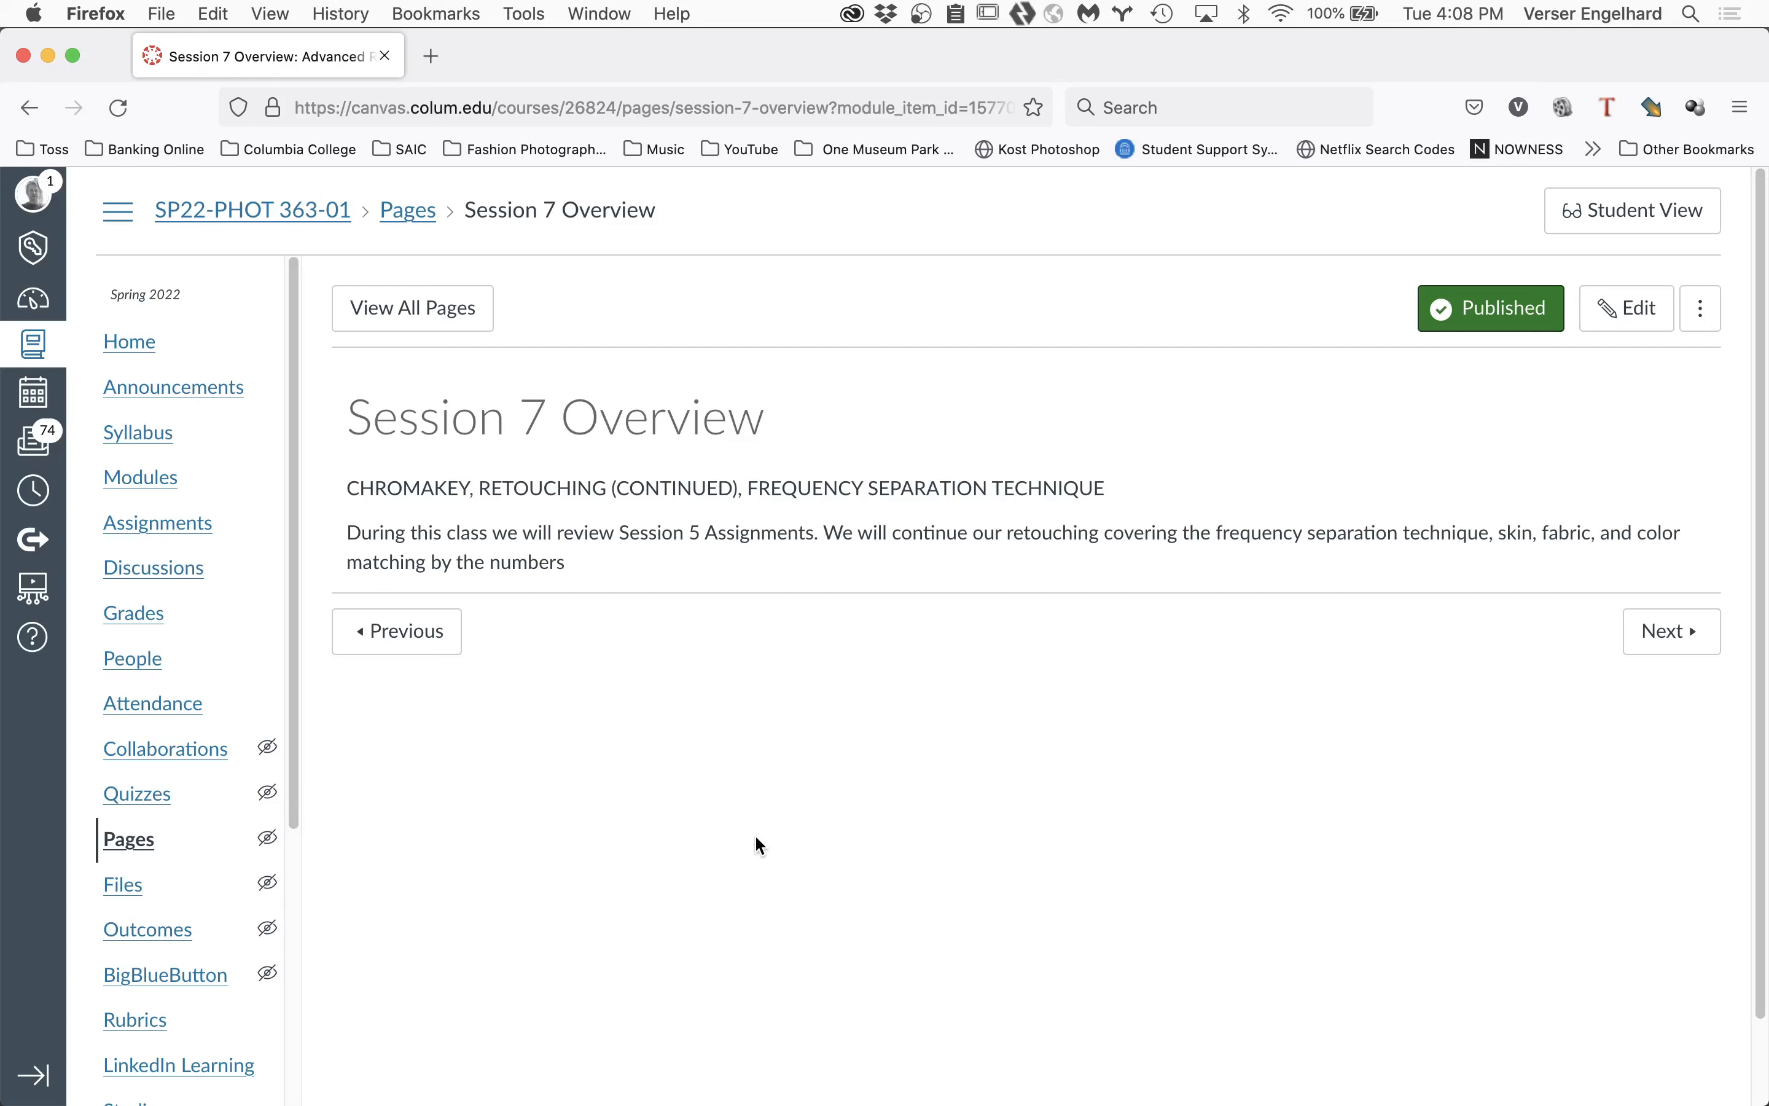
pyautogui.press('super+n')
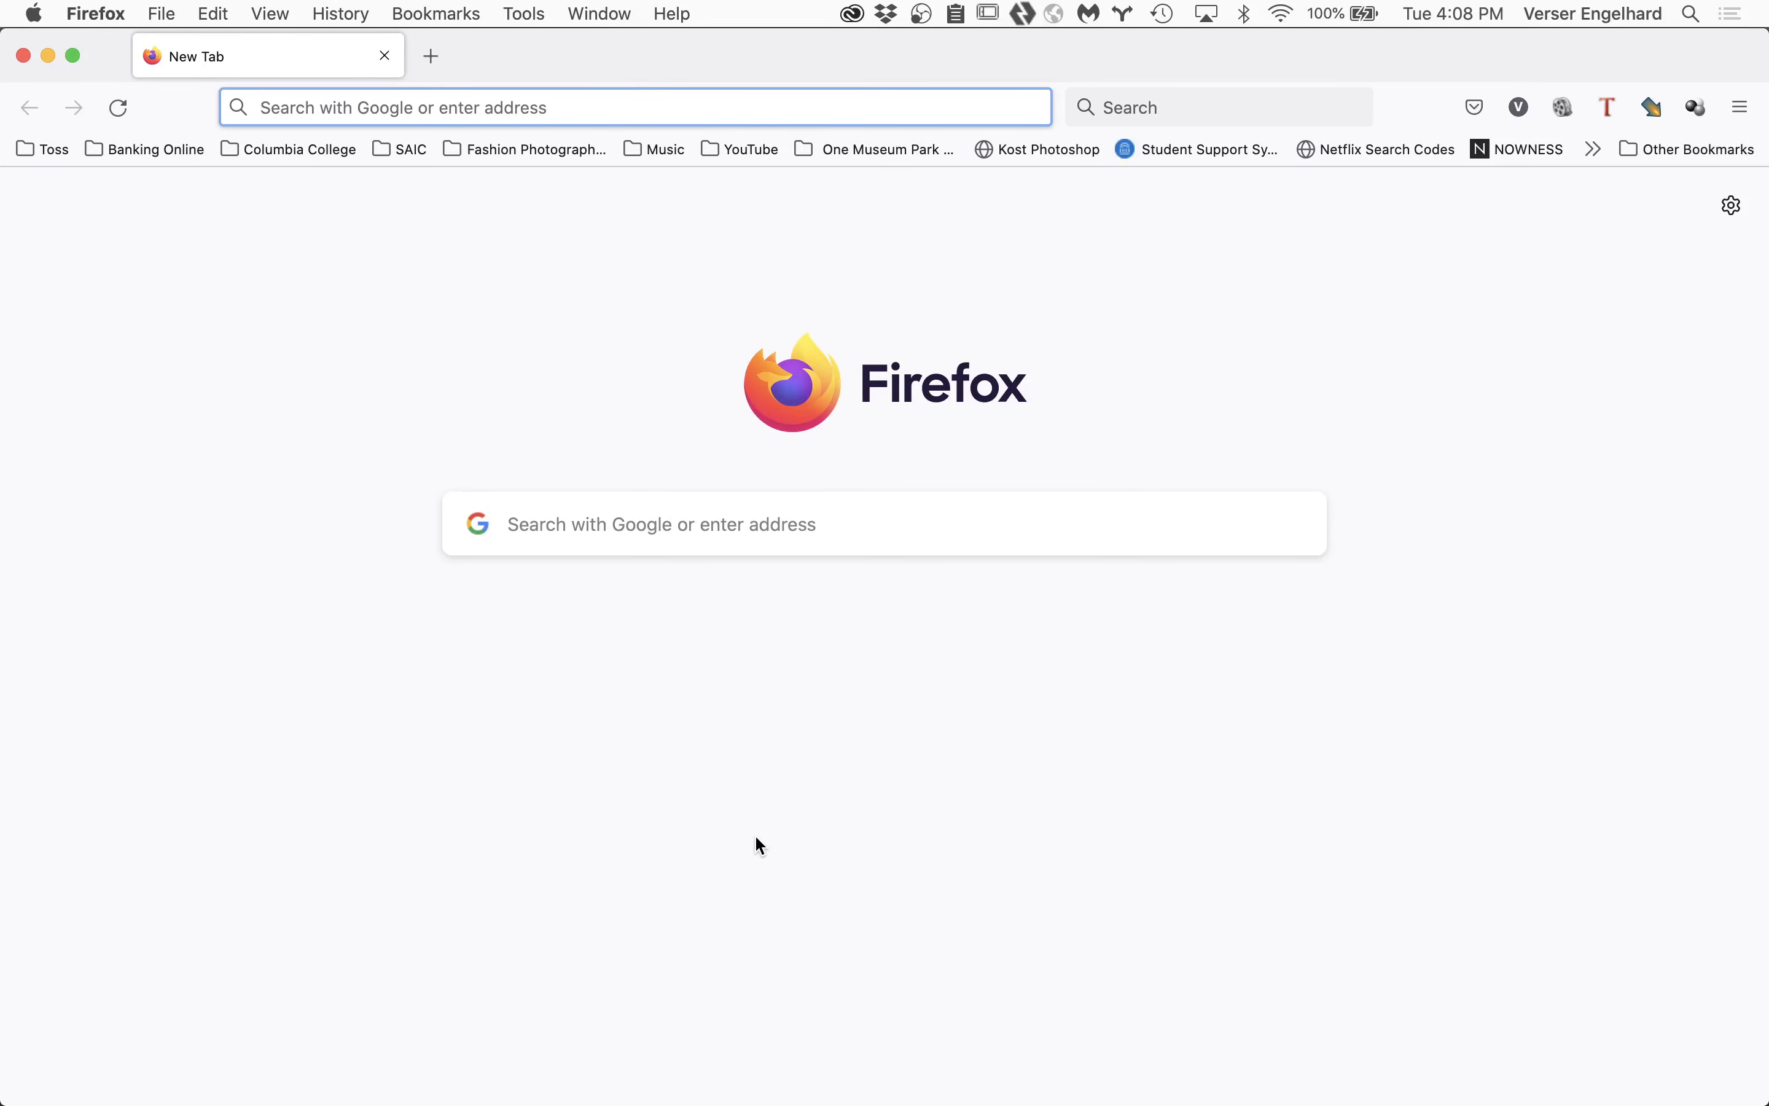
pyautogui.write('mindful')
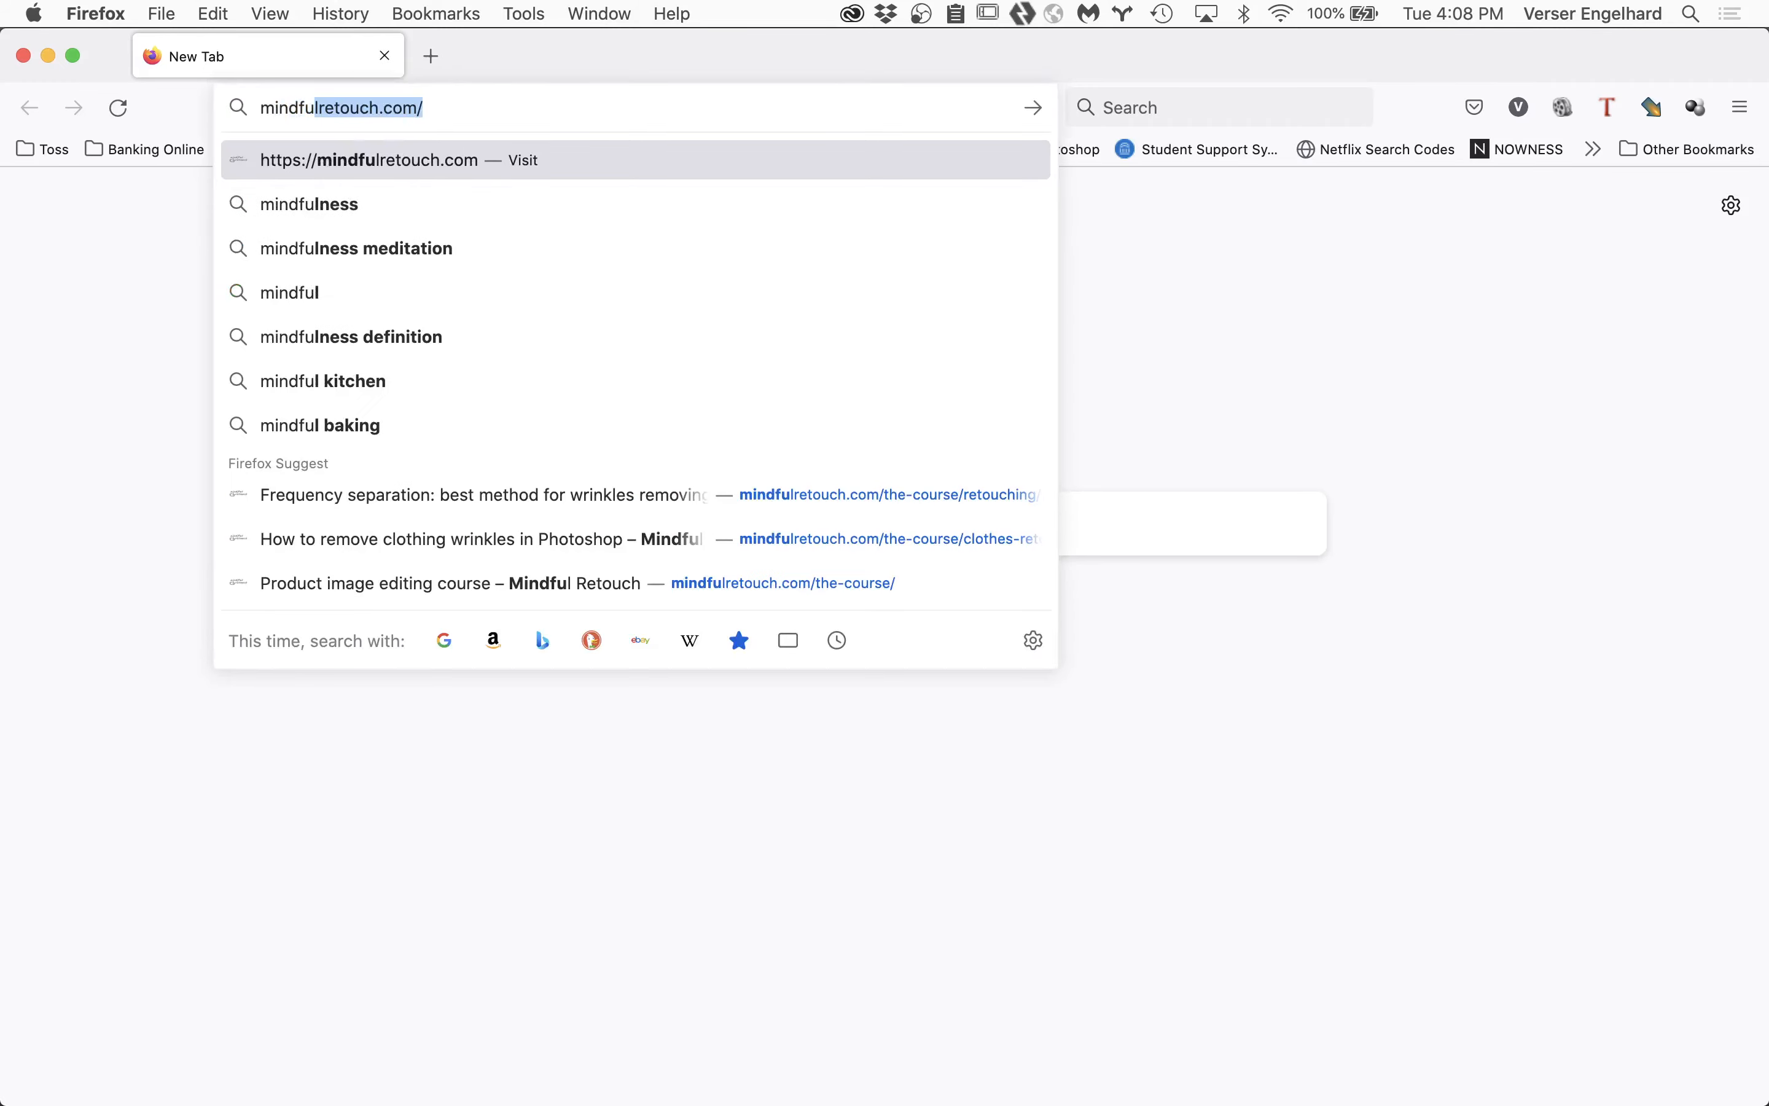
pyautogui.write(' retouchi')
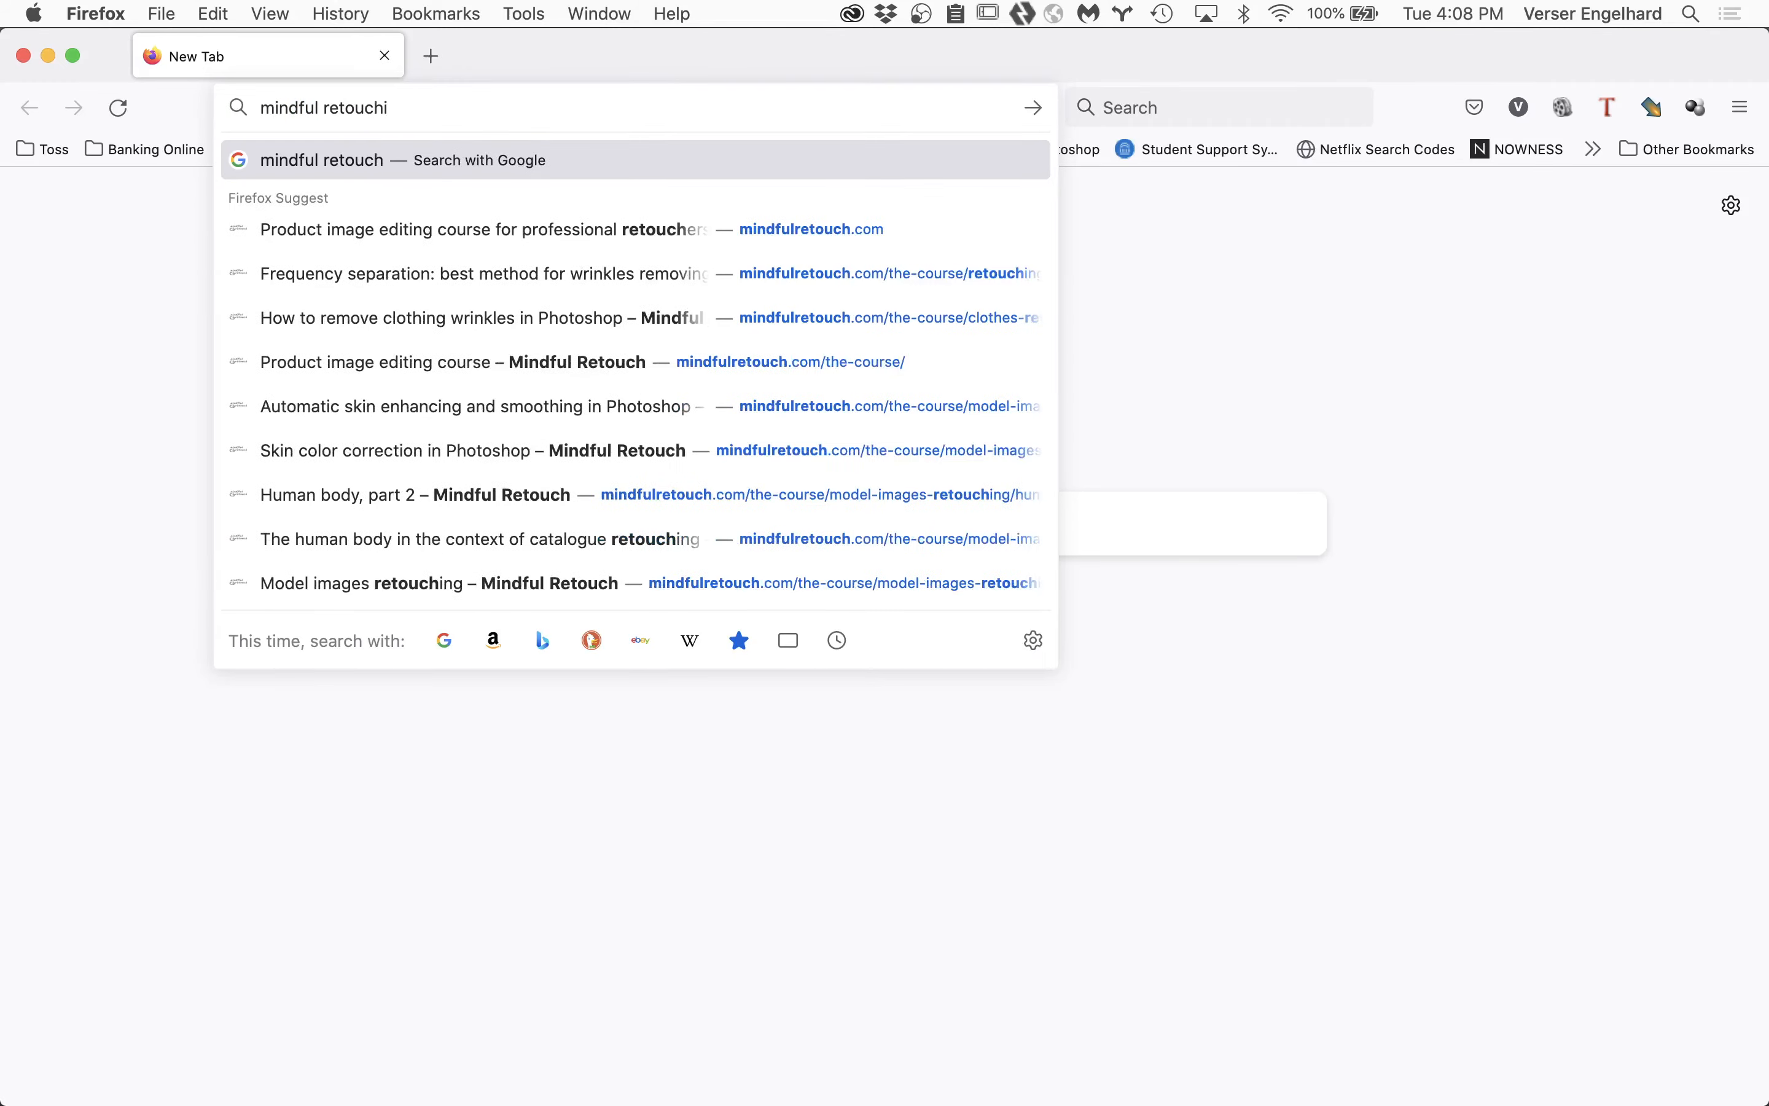
pyautogui.write('ng')
pyautogui.press('Return')
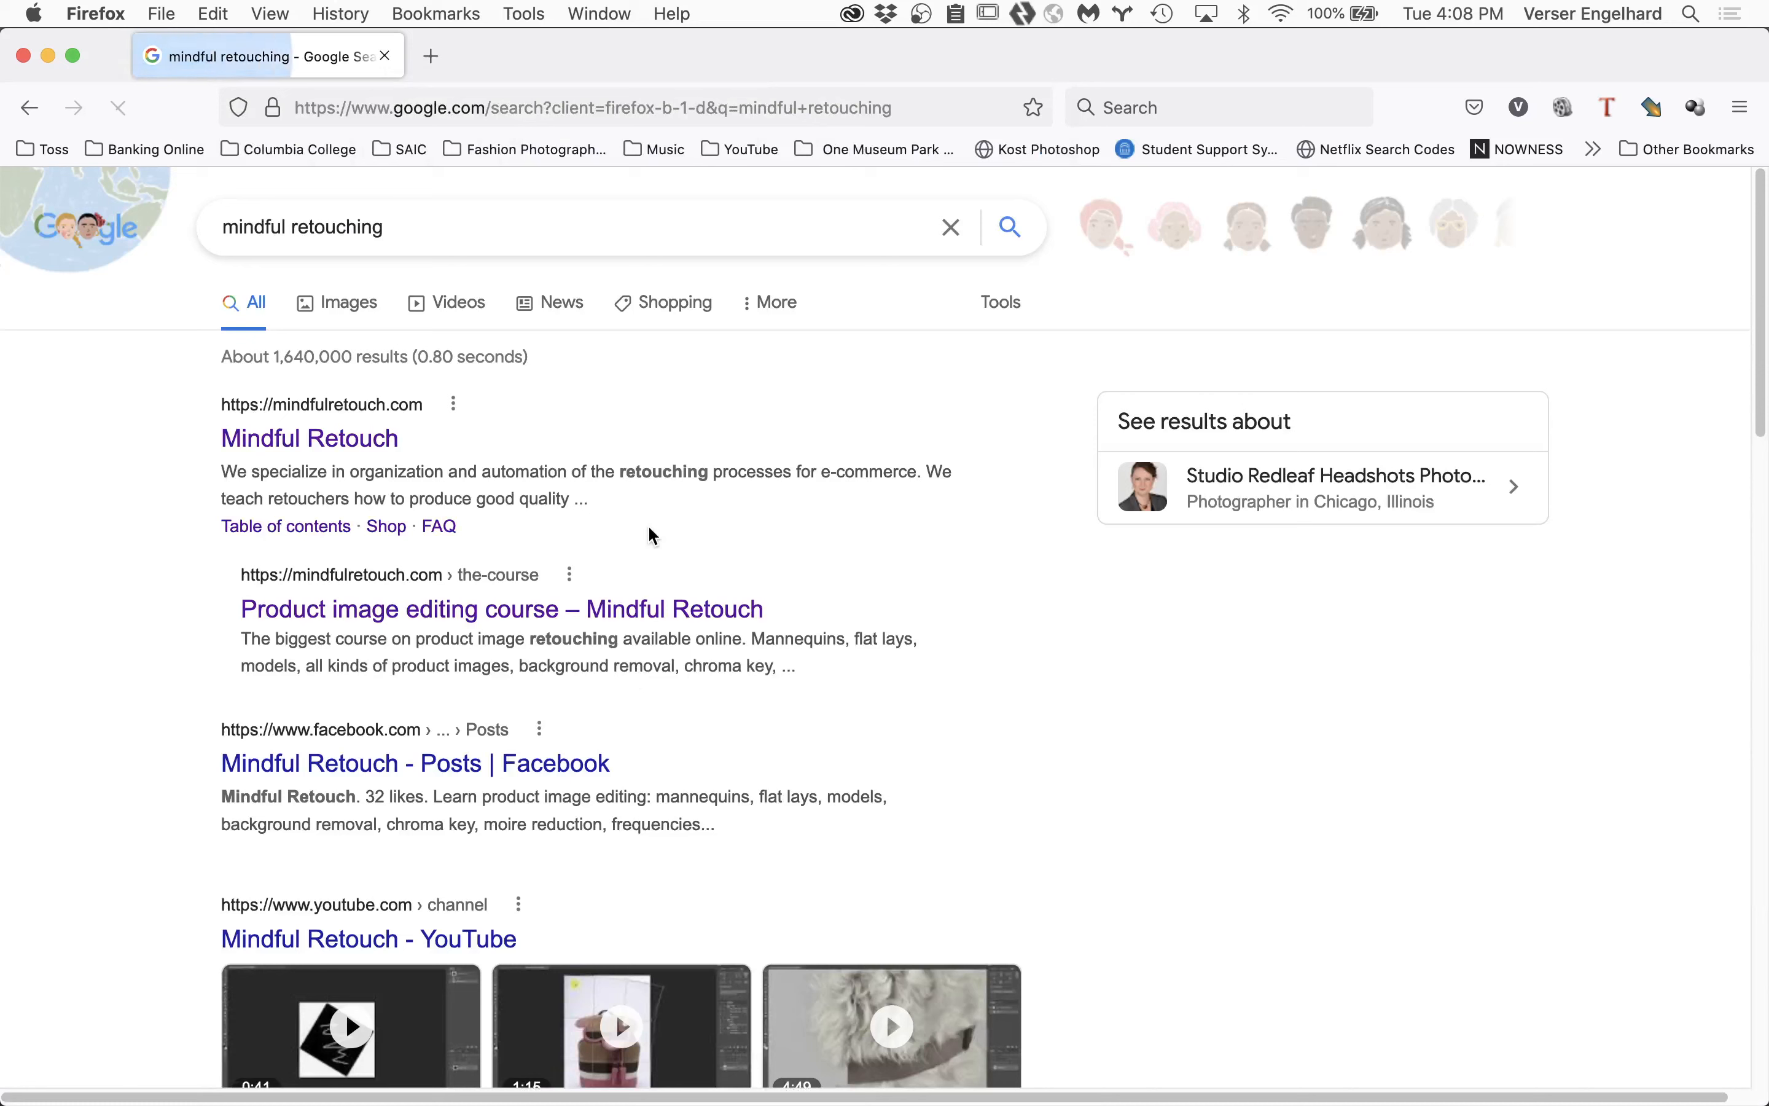
pyautogui.click(322, 442)
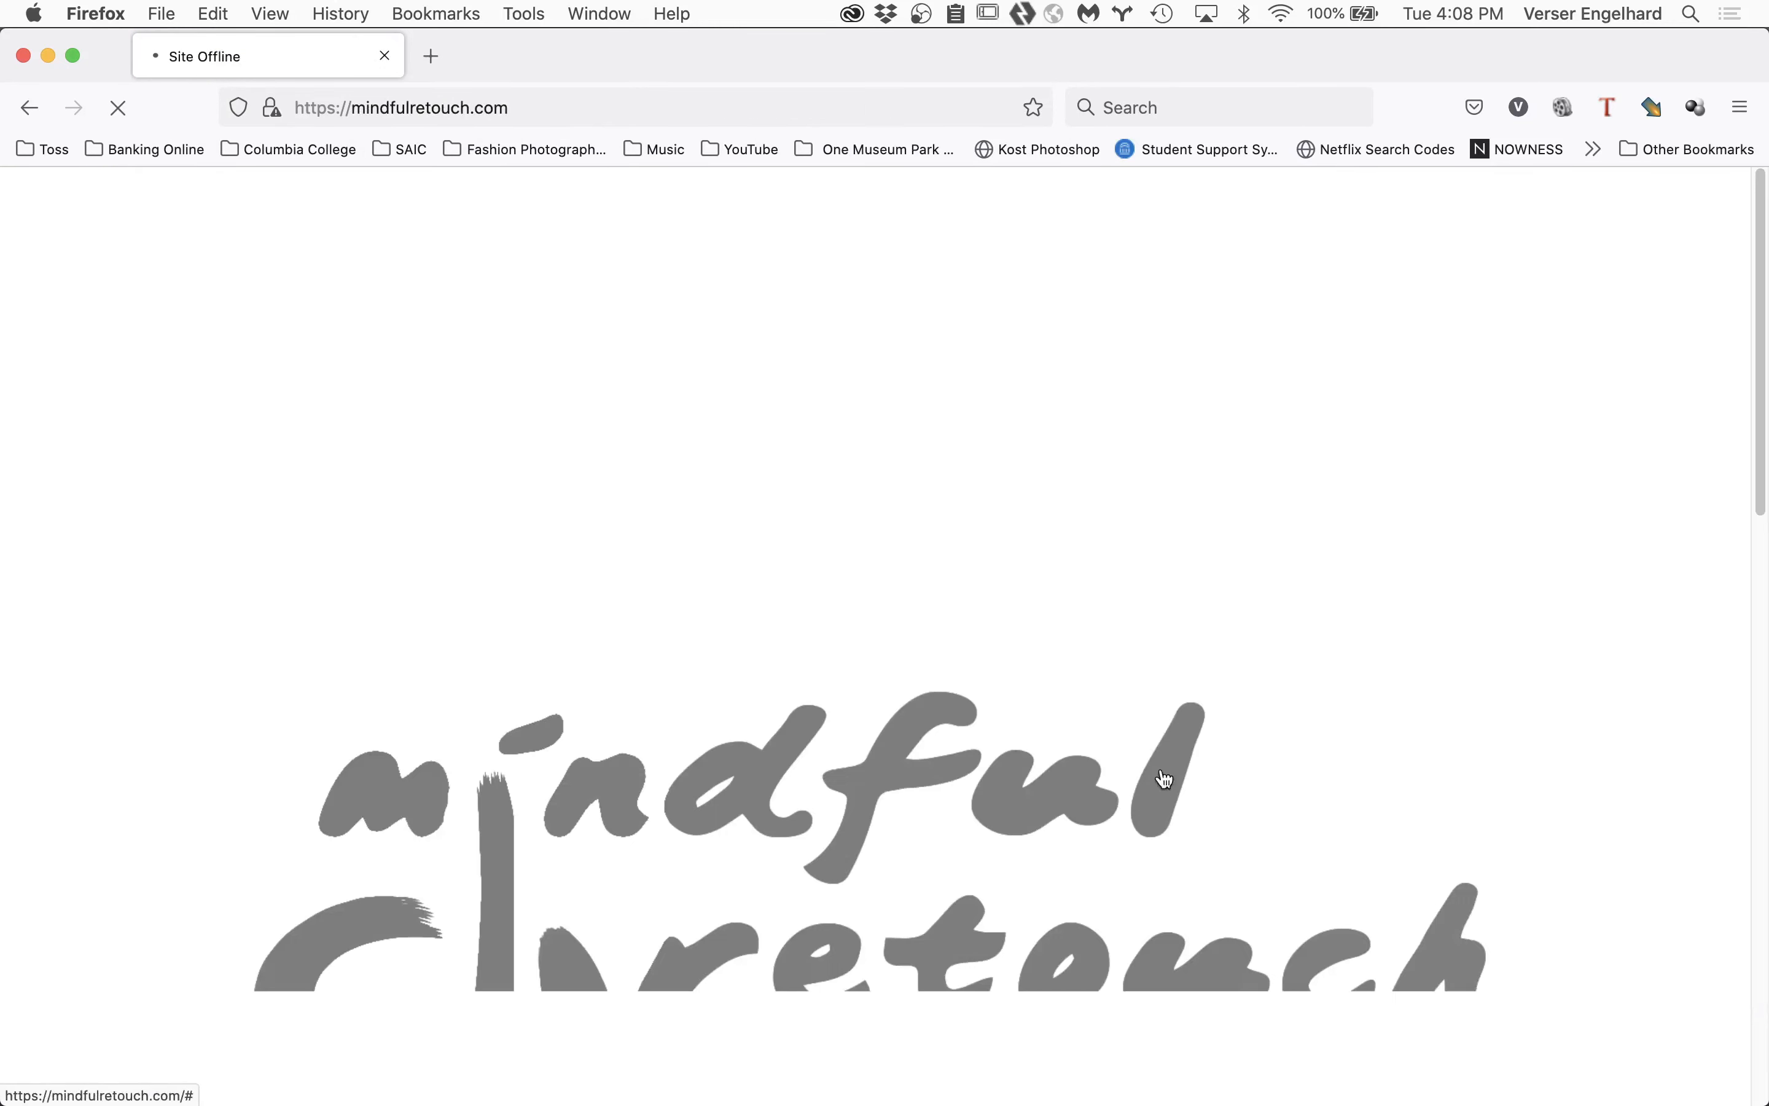
# Read through the Mindful Retouch home page down to its end.
pyautogui.scroll(-5, 1026, 857)
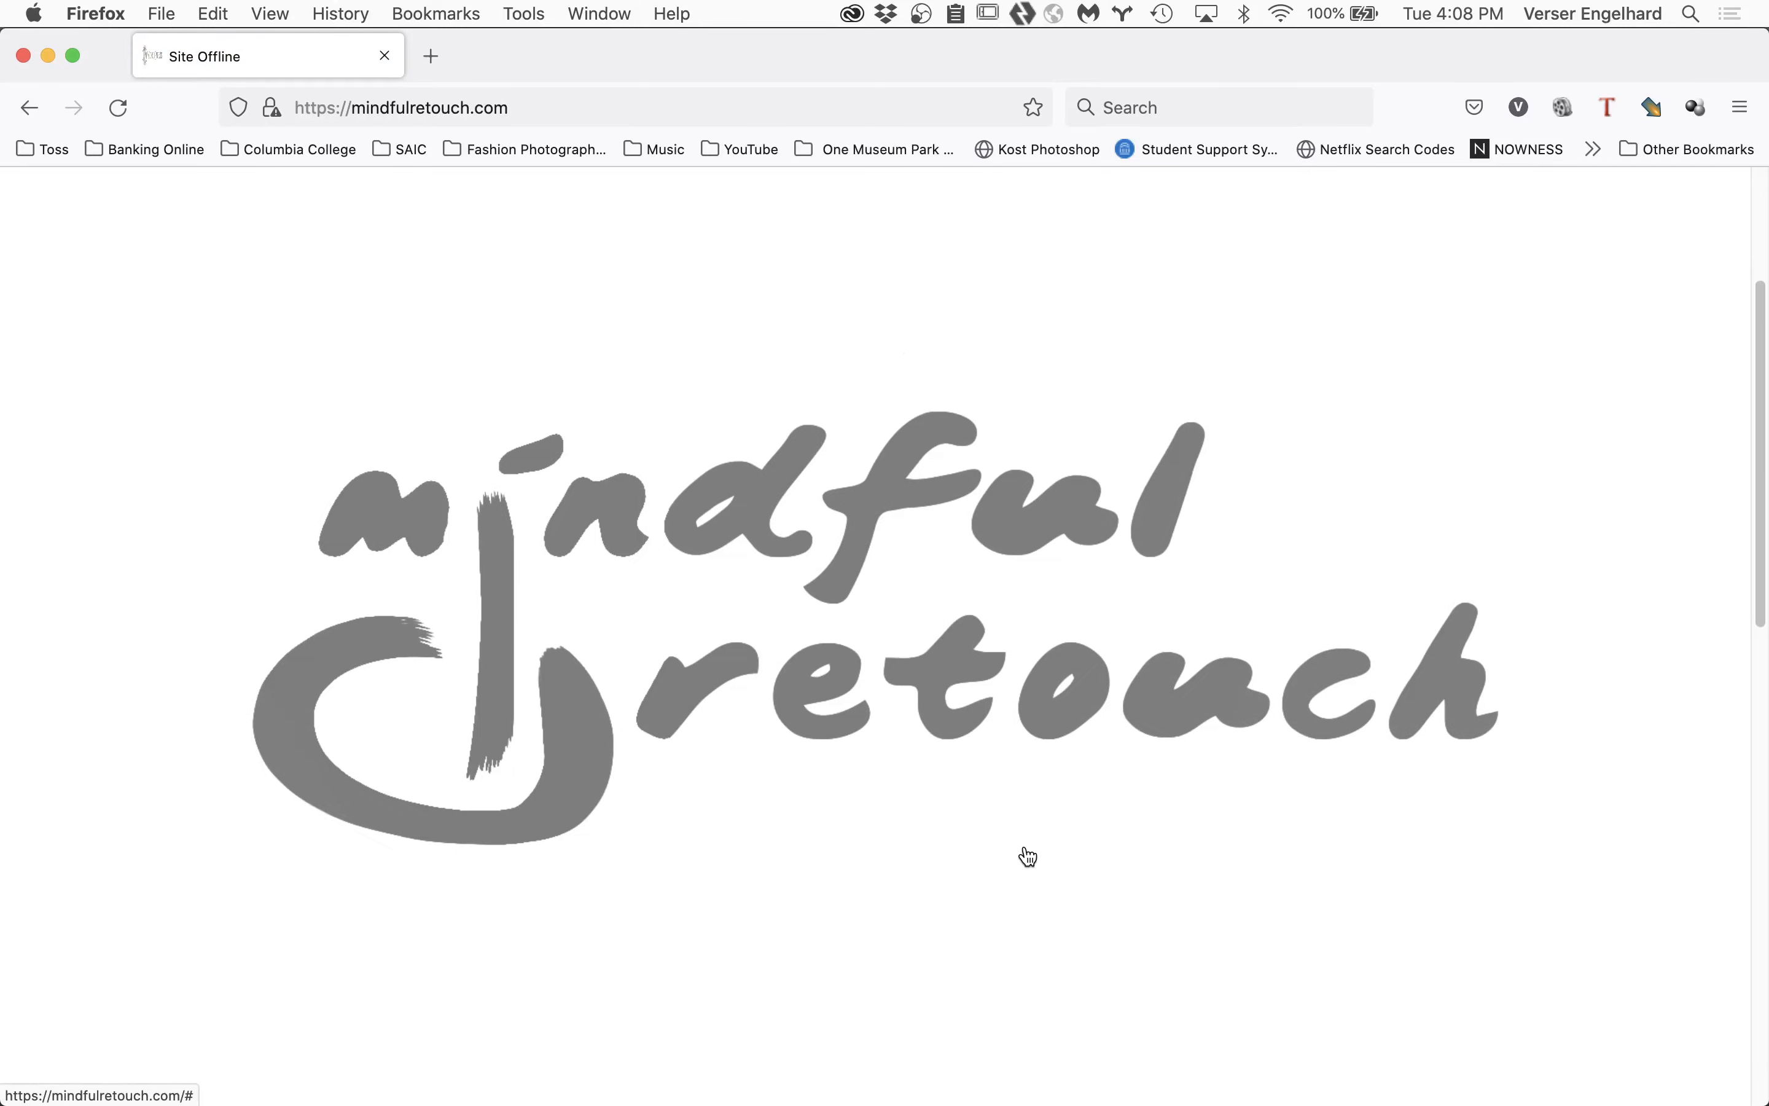
pyautogui.scroll(-10, 1026, 857)
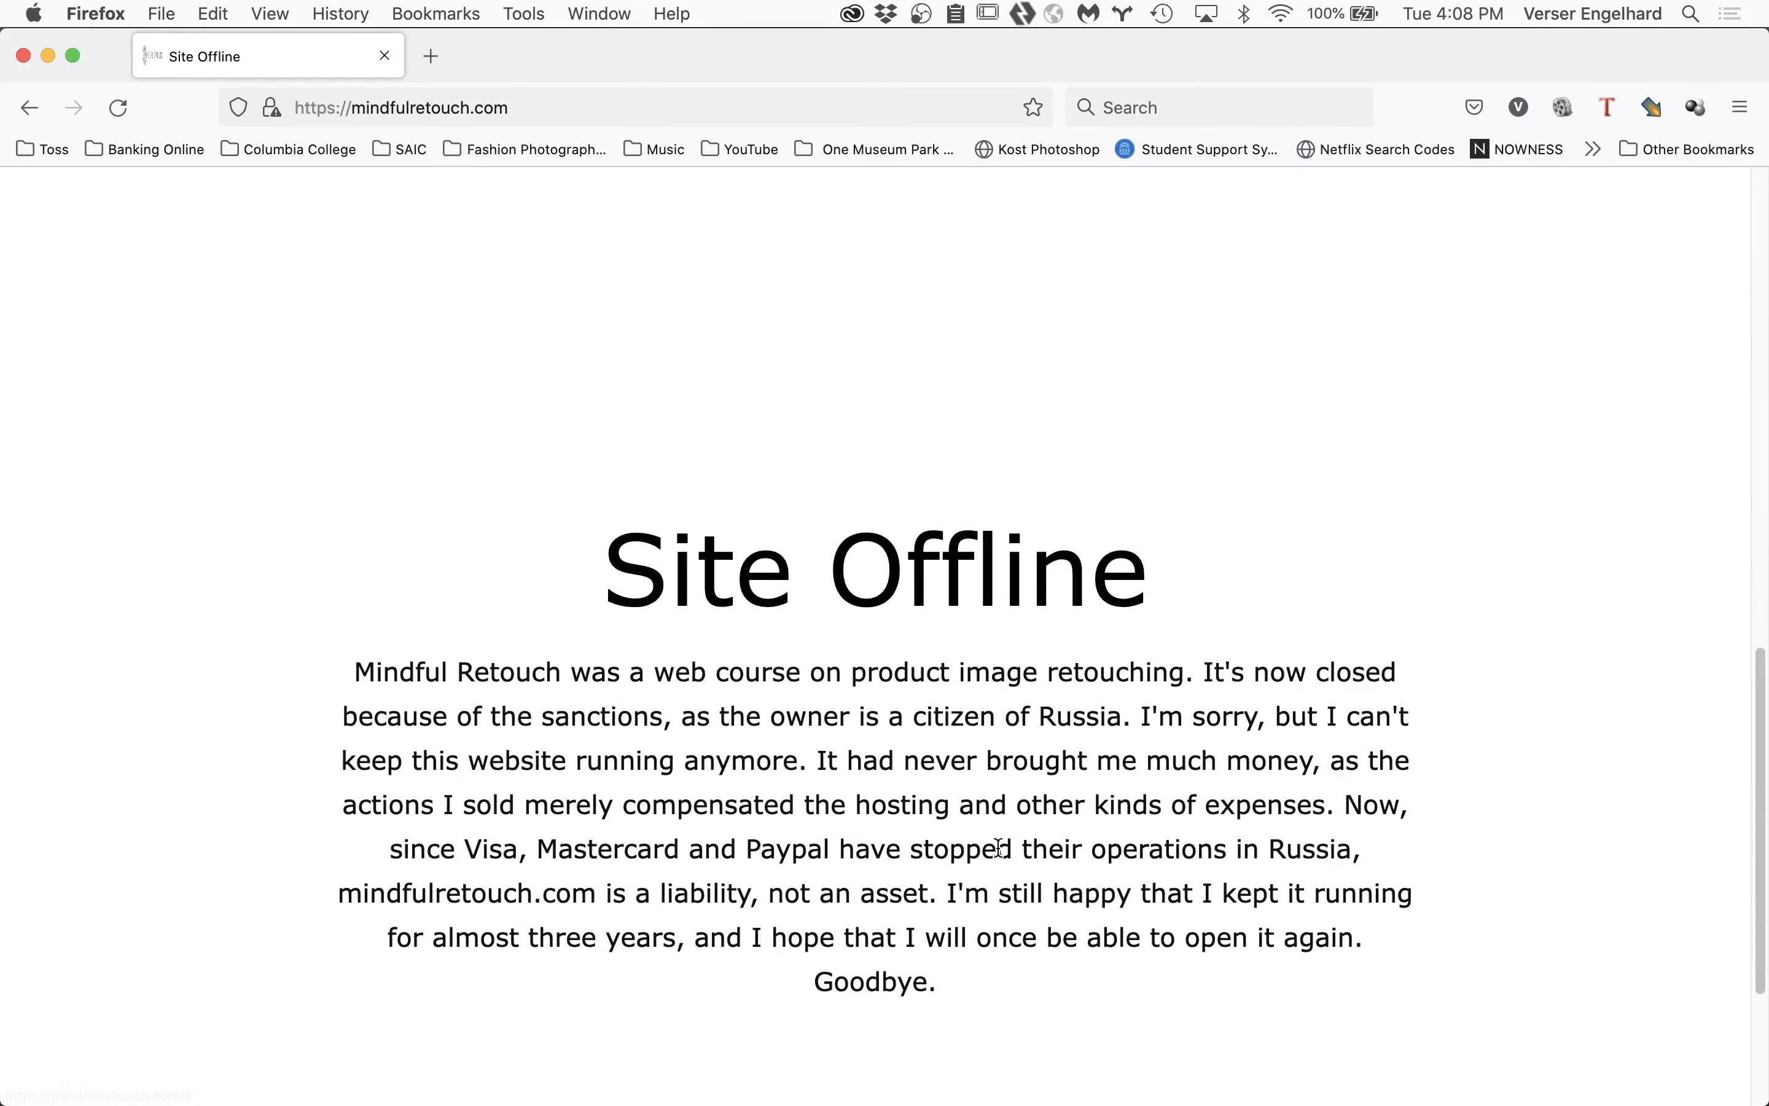
pyautogui.scroll(-1, 1026, 1097)
pyautogui.scroll(-2, 1026, 1097)
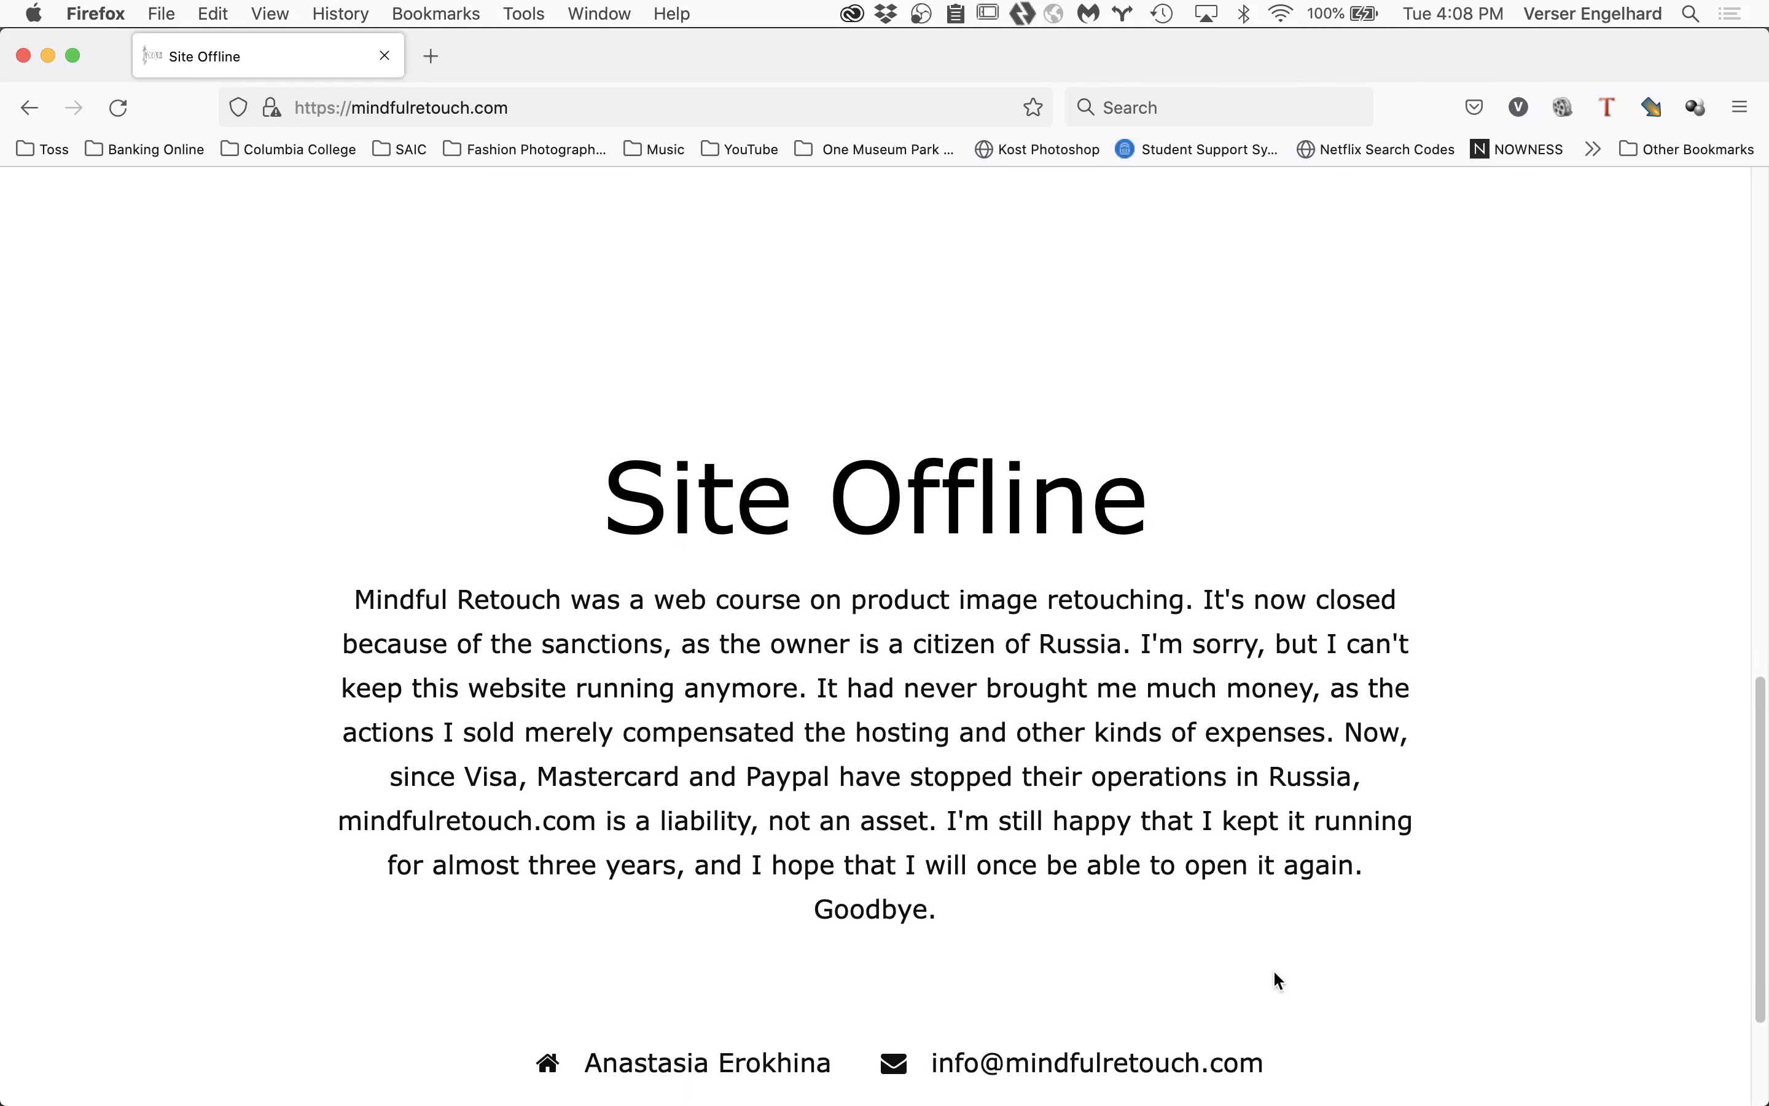
pyautogui.scroll(-2, 1274, 973)
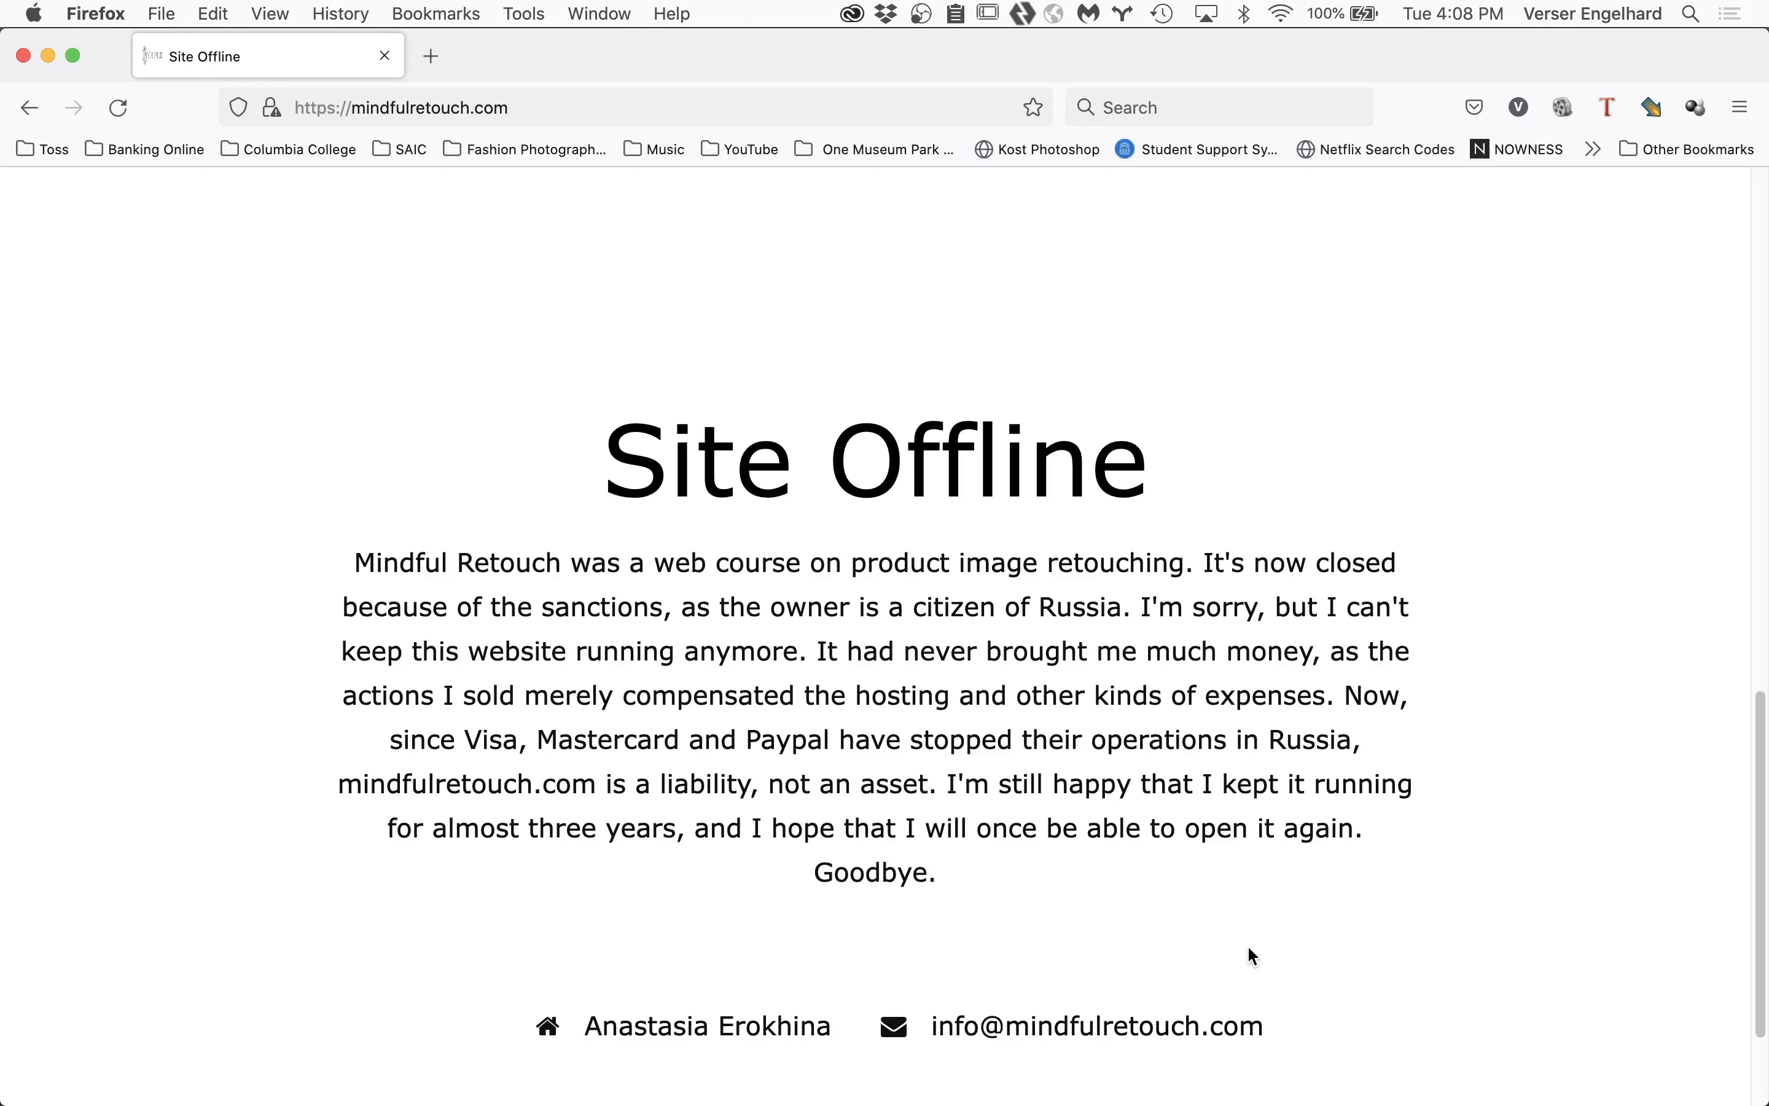
pyautogui.scroll(-1, 1248, 948)
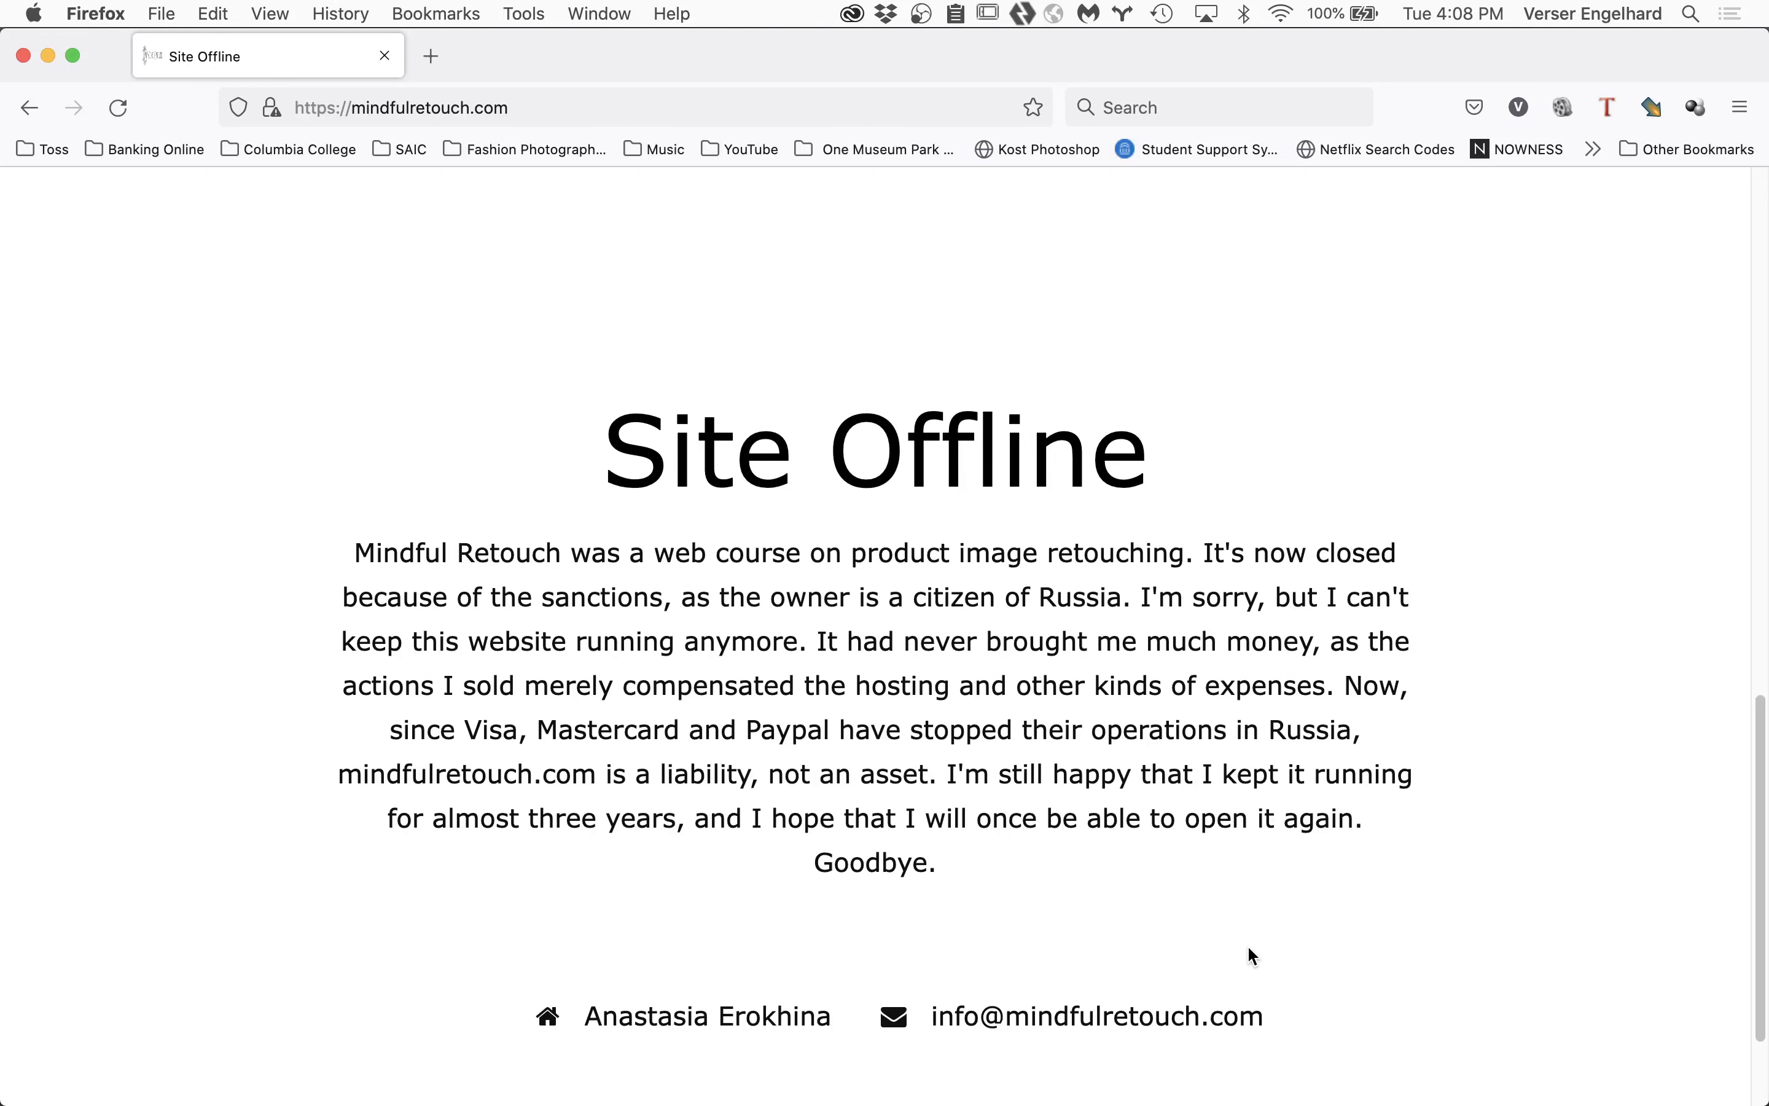
pyautogui.scroll(-4, 1248, 948)
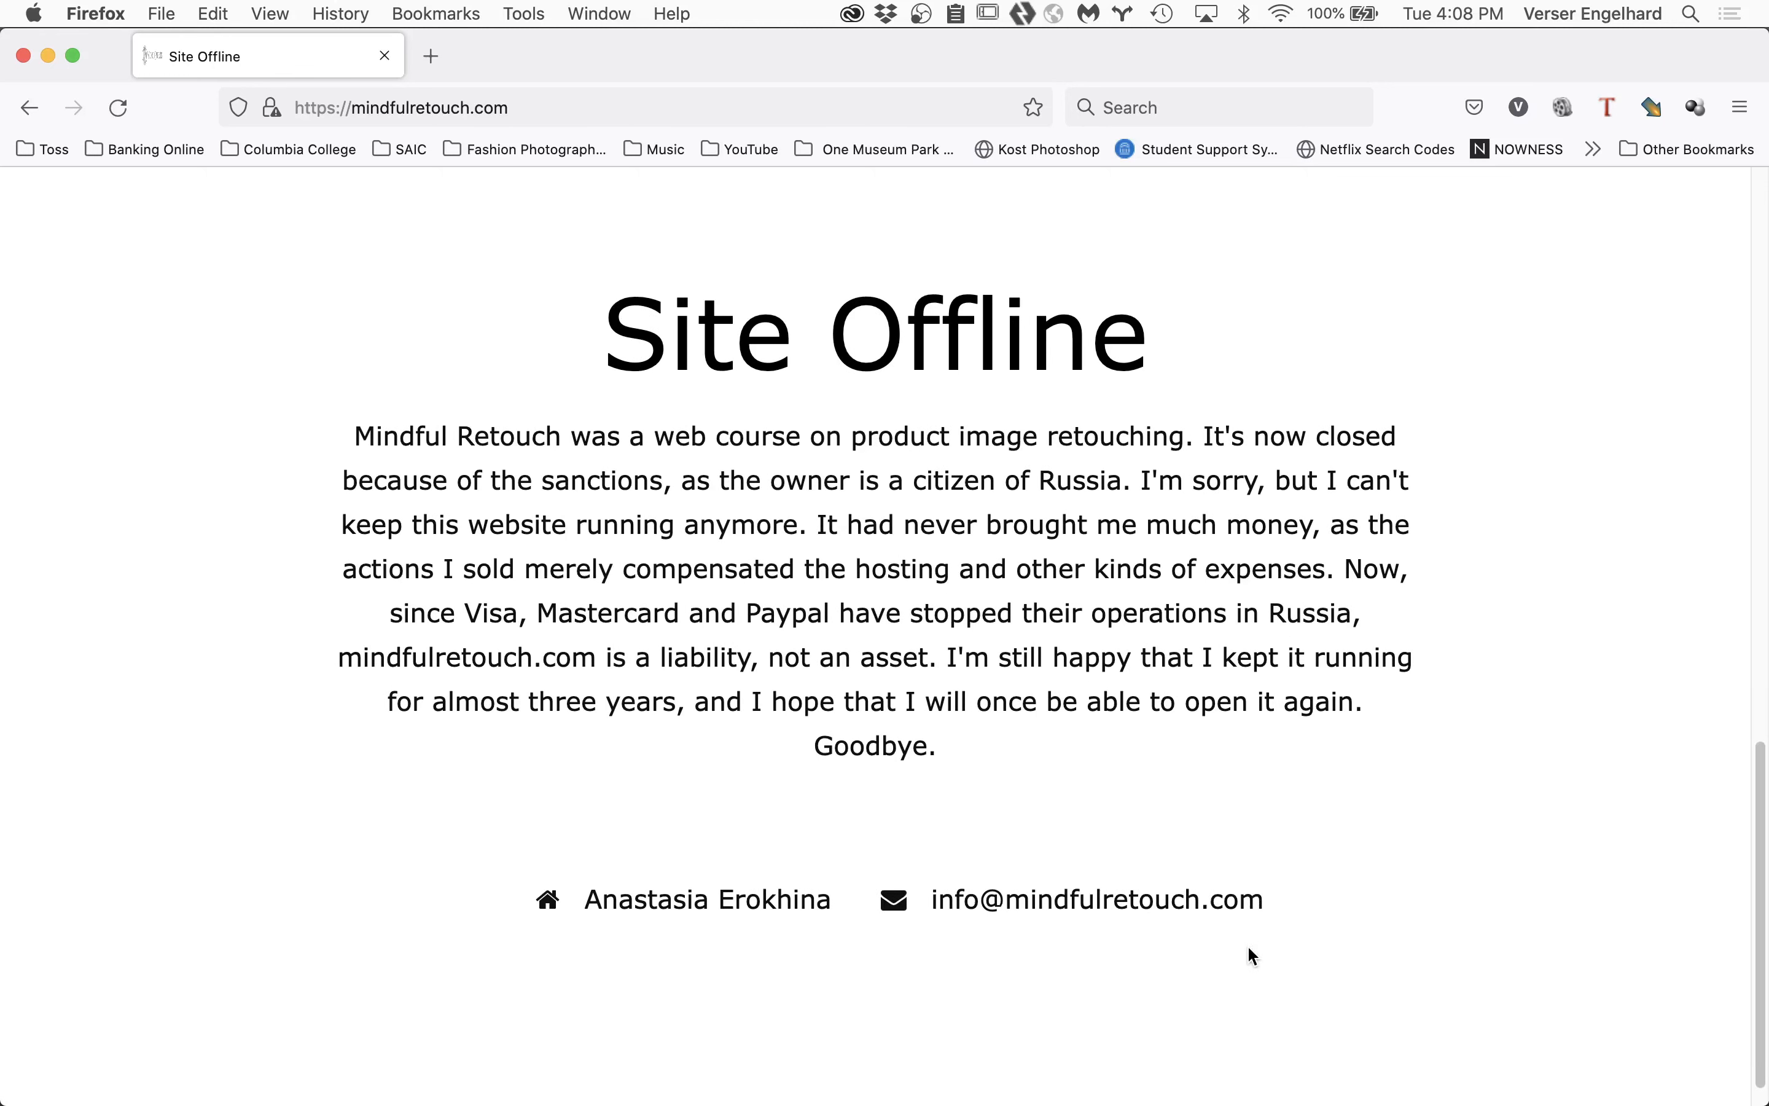
pyautogui.scroll(-2, 1249, 948)
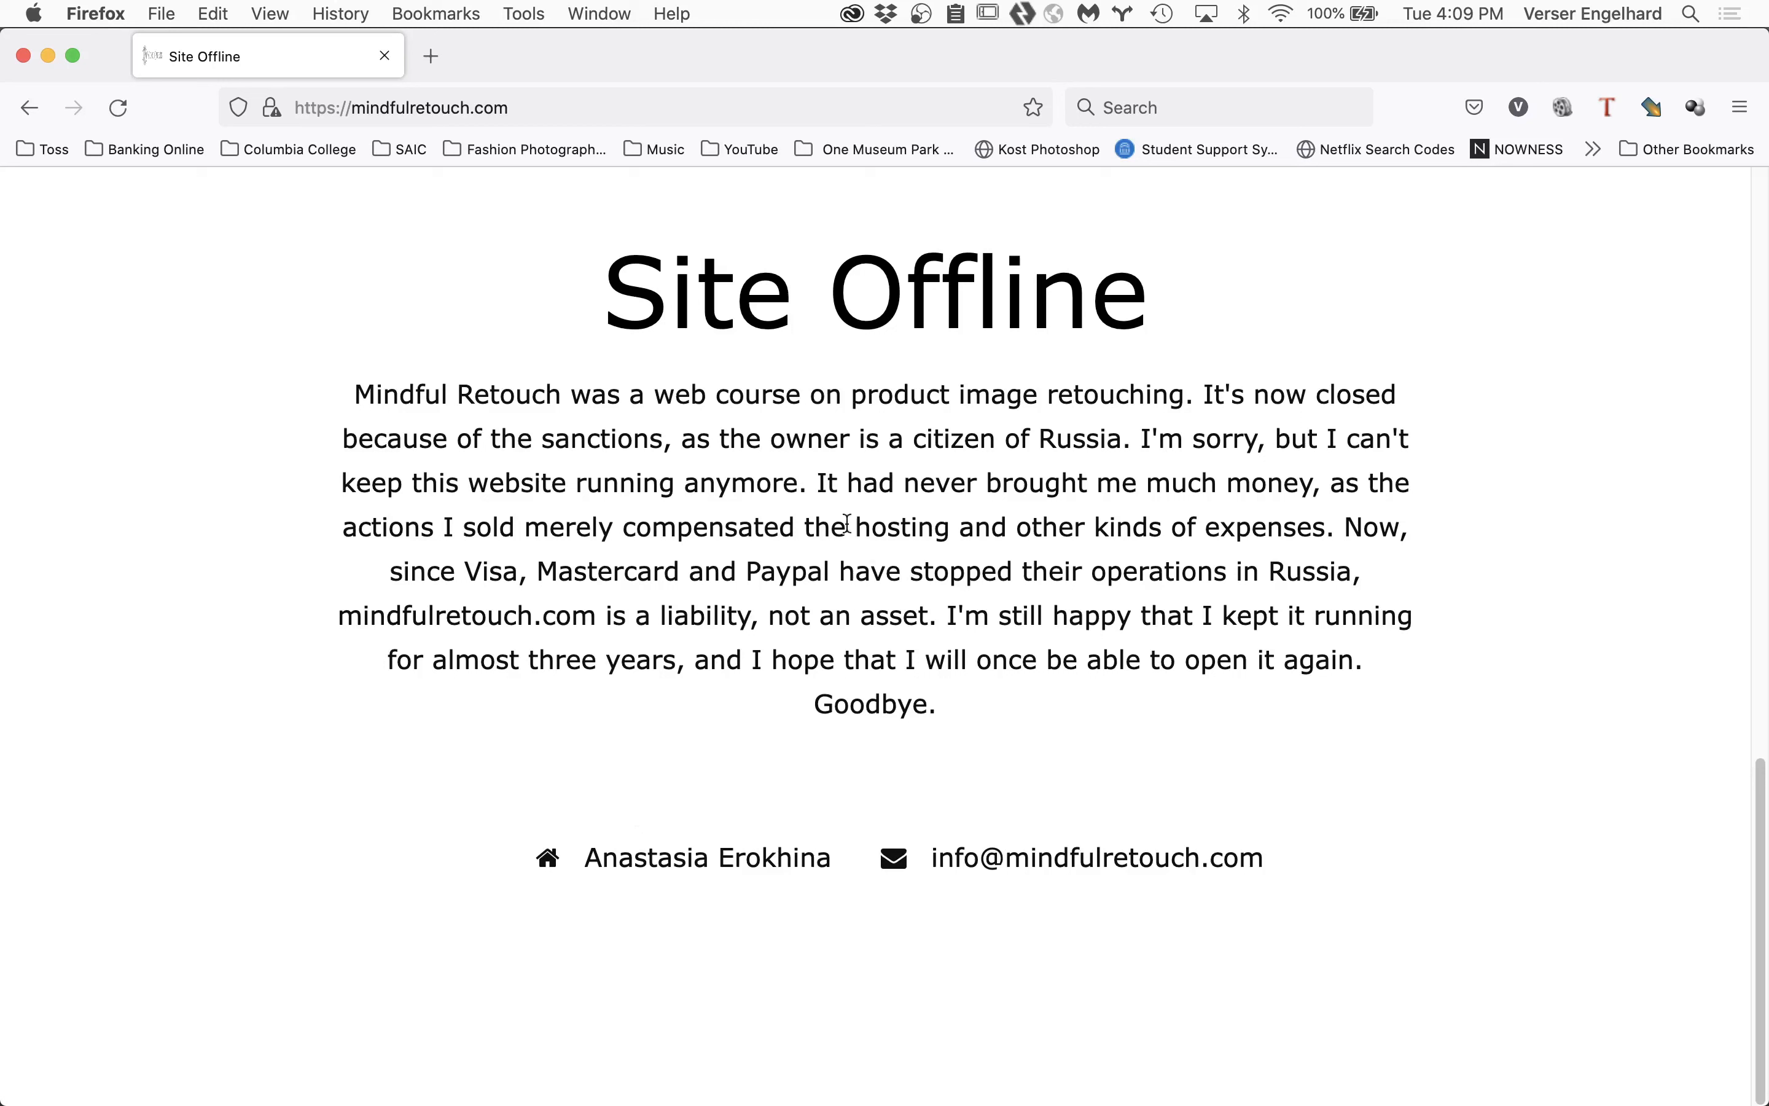
# Close the Mindful Retouch page and switch back to the skirt image in Photoshop.
pyautogui.click(384, 56)
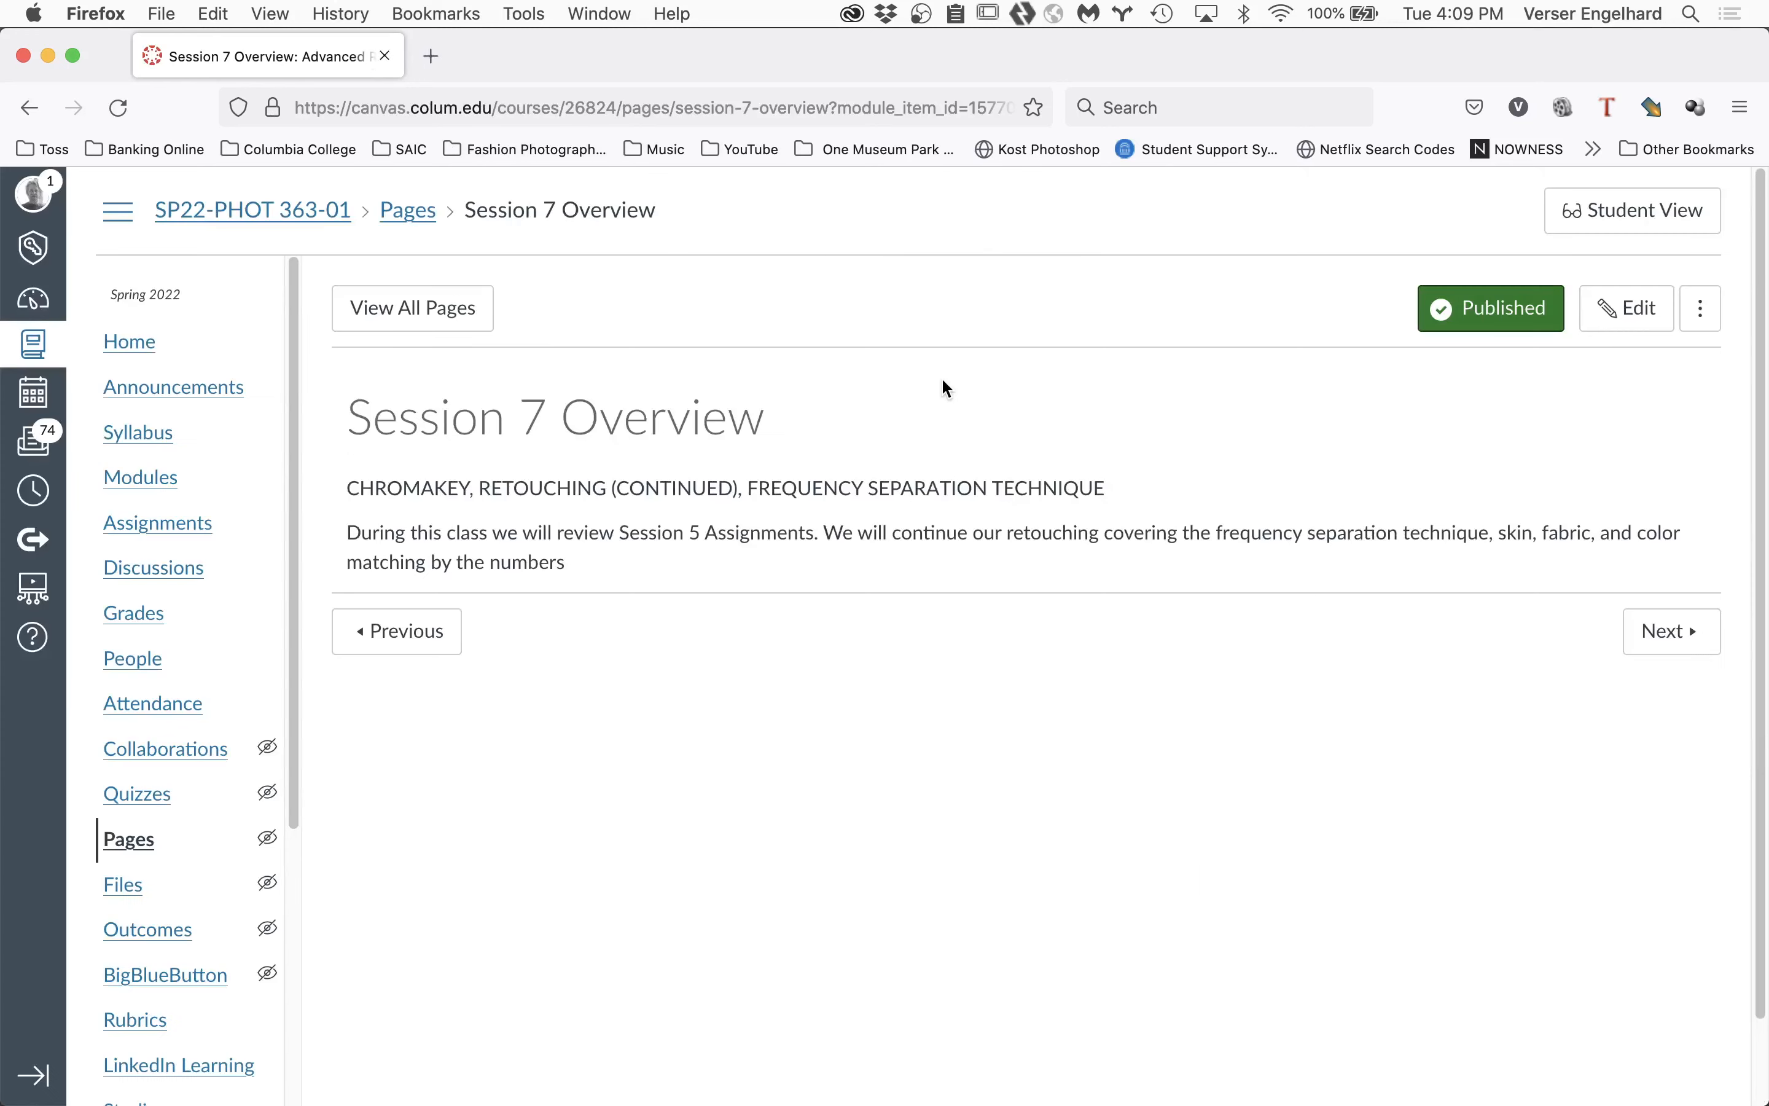
pyautogui.moveTo(121, 1094)
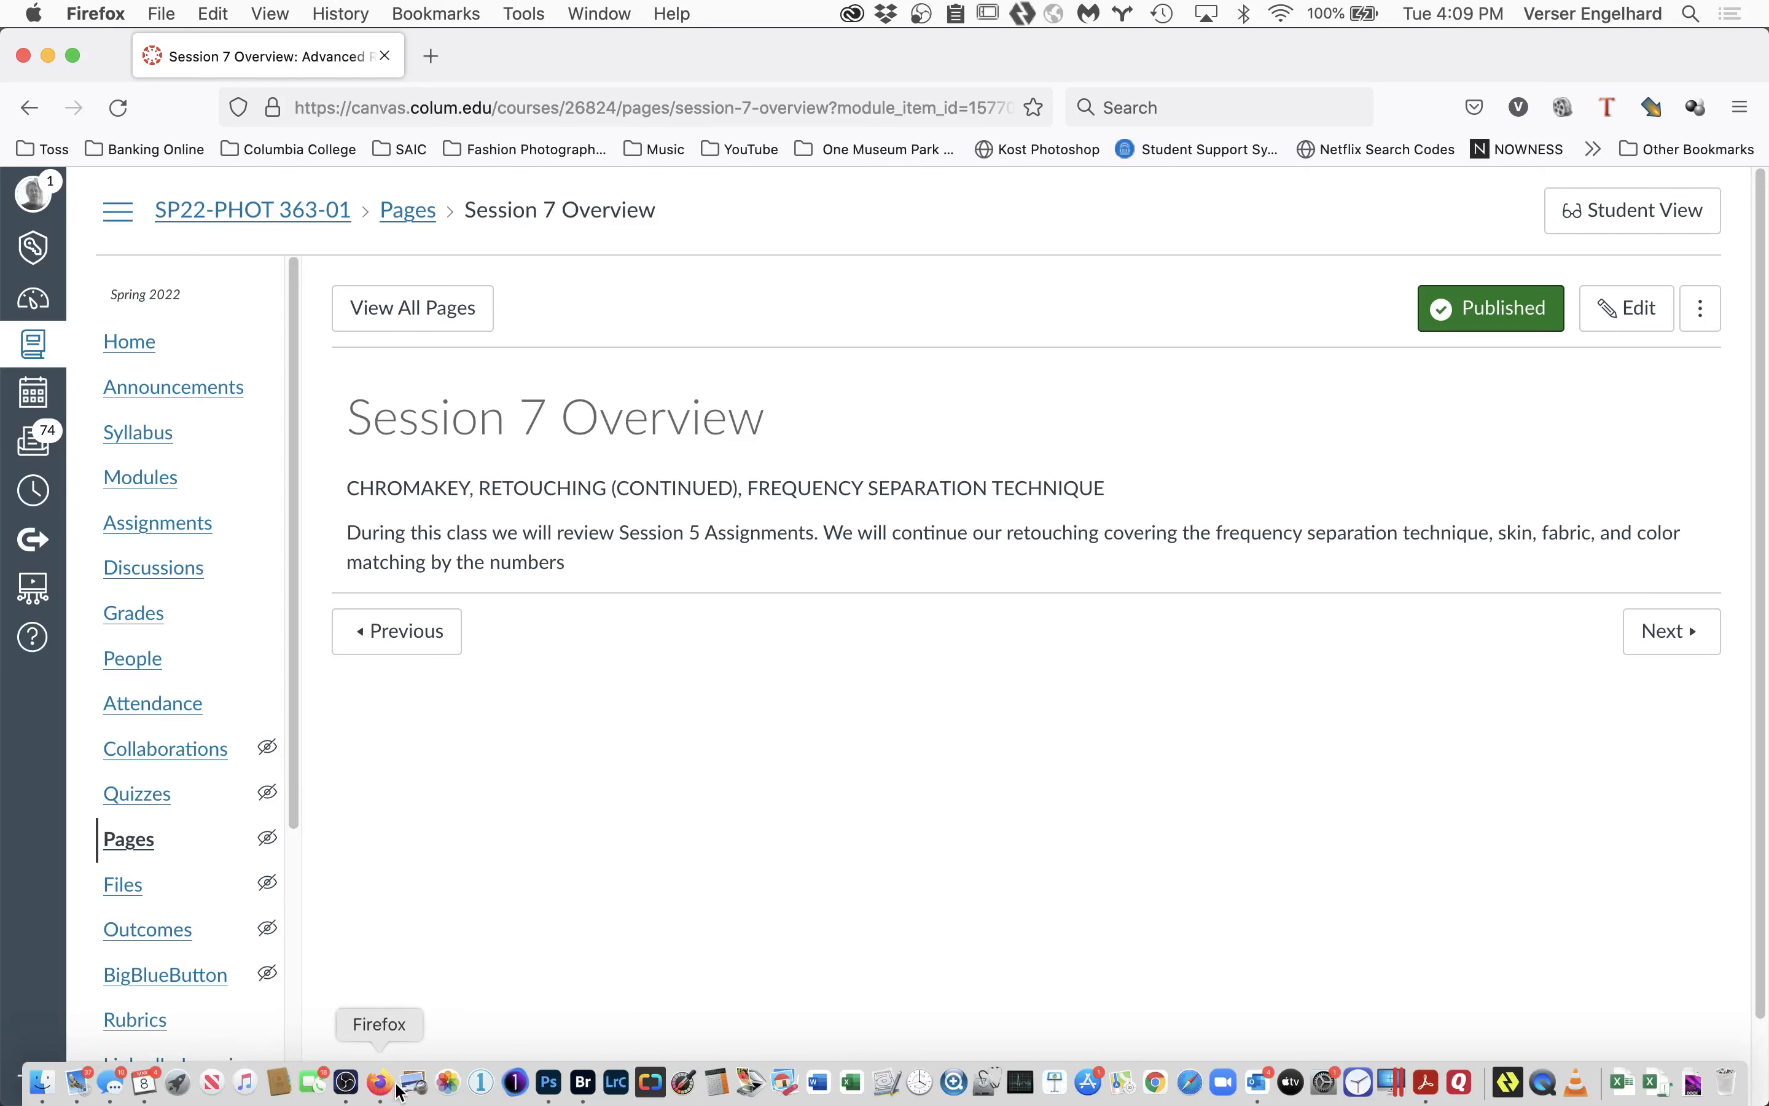
pyautogui.click(551, 1083)
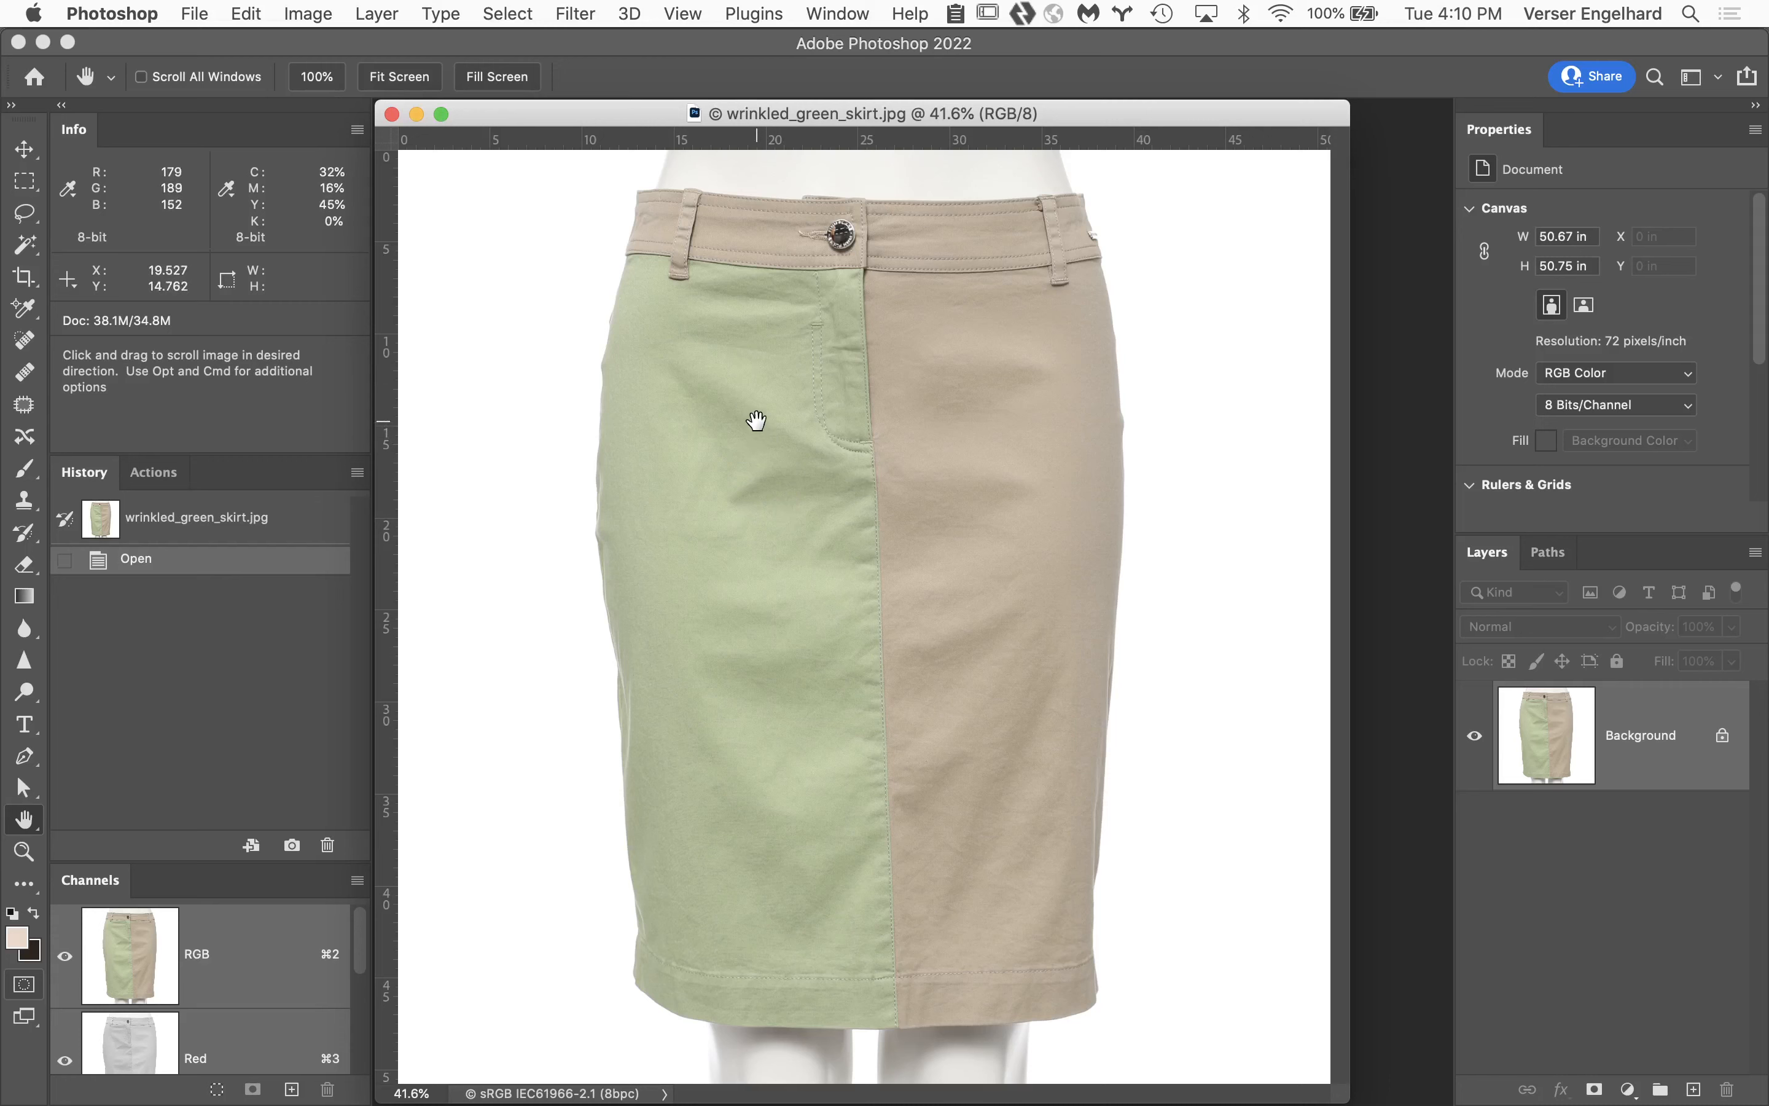
# Duplicate the skirt image's Background layer as a new layer above it.
pyautogui.press('super')
pyautogui.keyDown('super'); pyautogui.click(781, 414); pyautogui.keyUp('super')
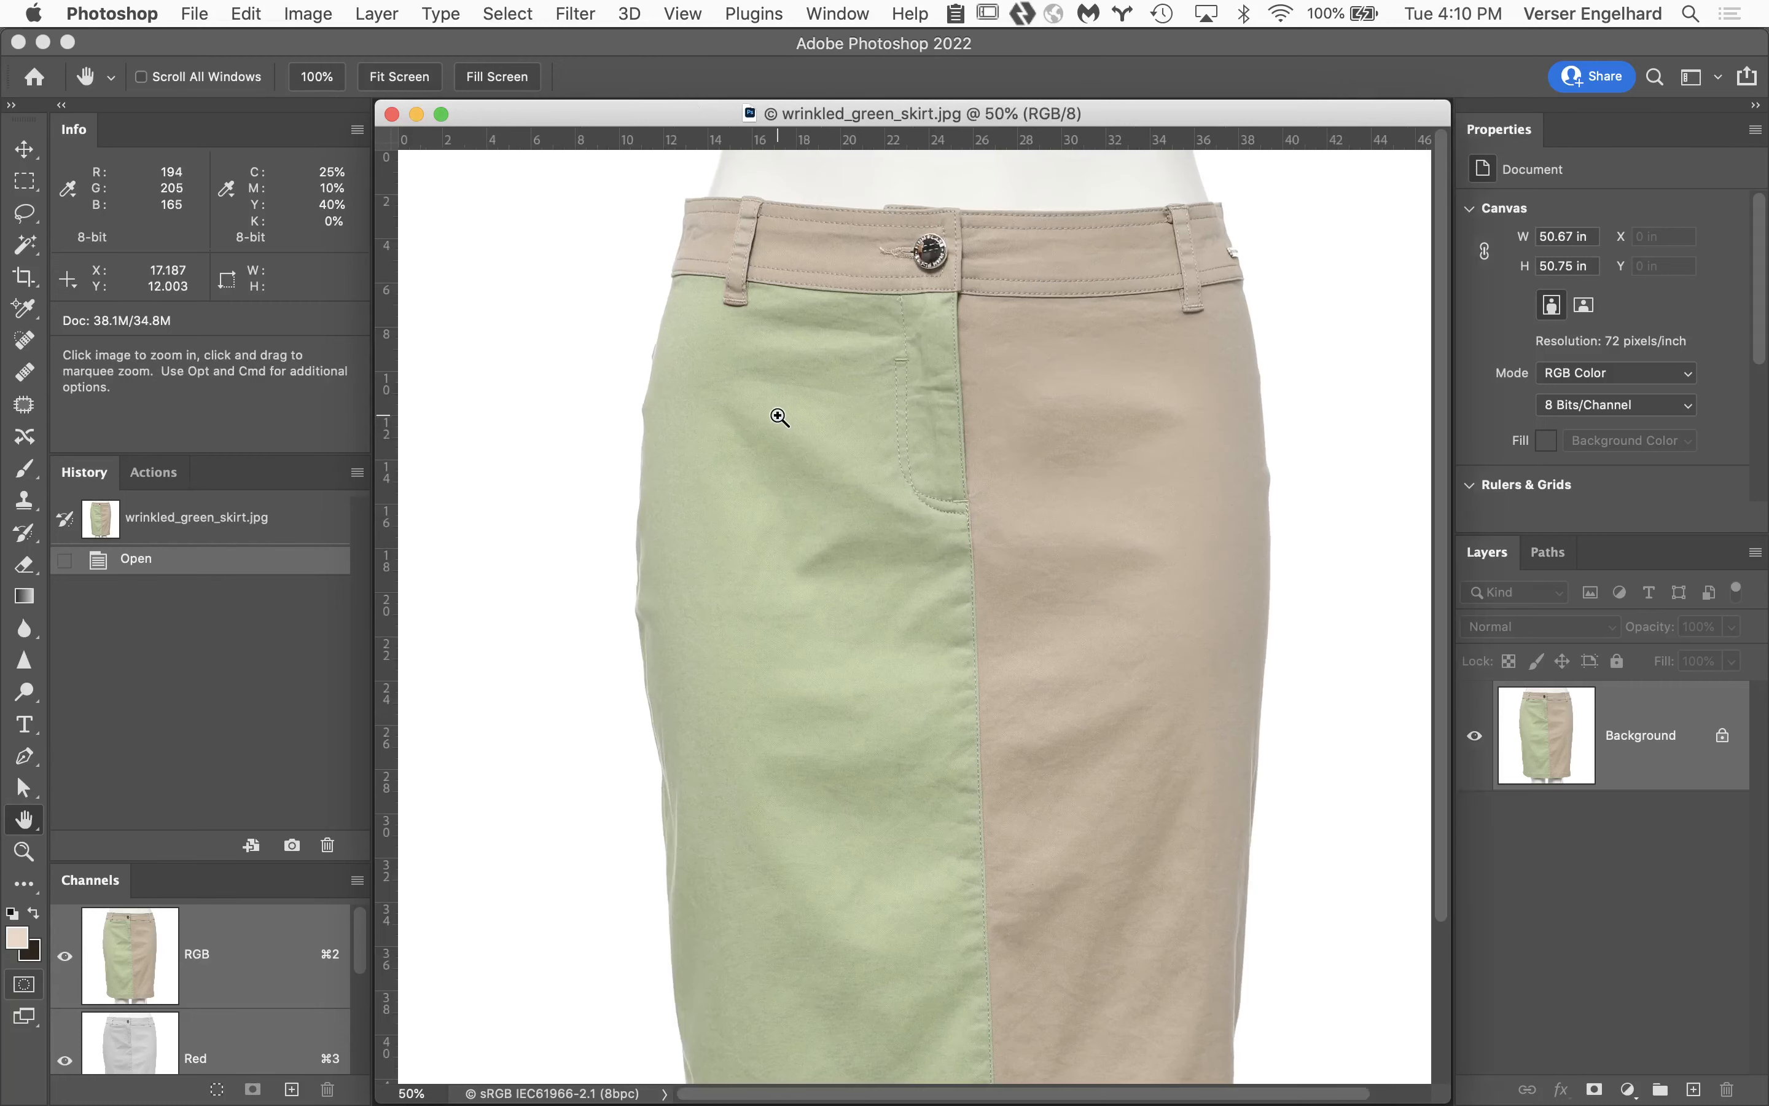
pyautogui.keyDown('super'); pyautogui.click(780, 417); pyautogui.keyUp('super')
pyautogui.keyDown('super'); pyautogui.click(1060, 638); pyautogui.keyUp('super')
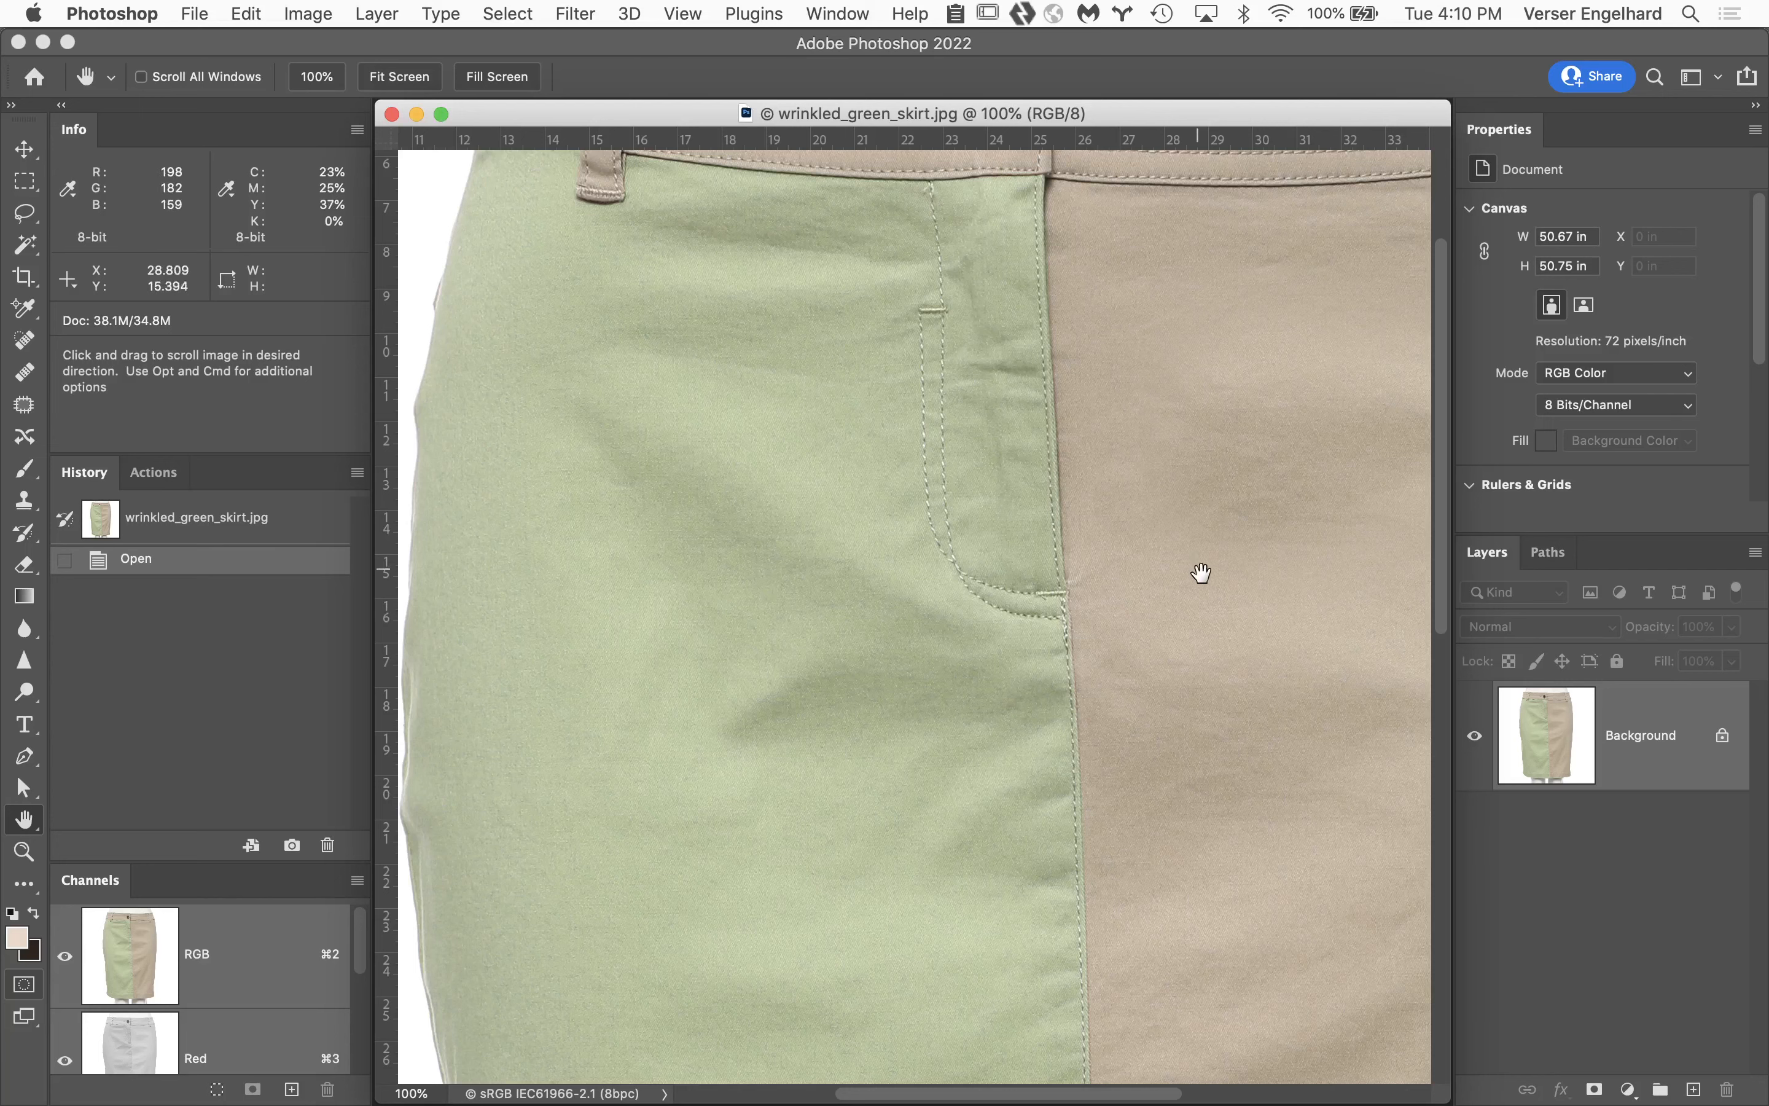
pyautogui.keyDown('alt'); pyautogui.click(1196, 602); pyautogui.keyUp('alt')
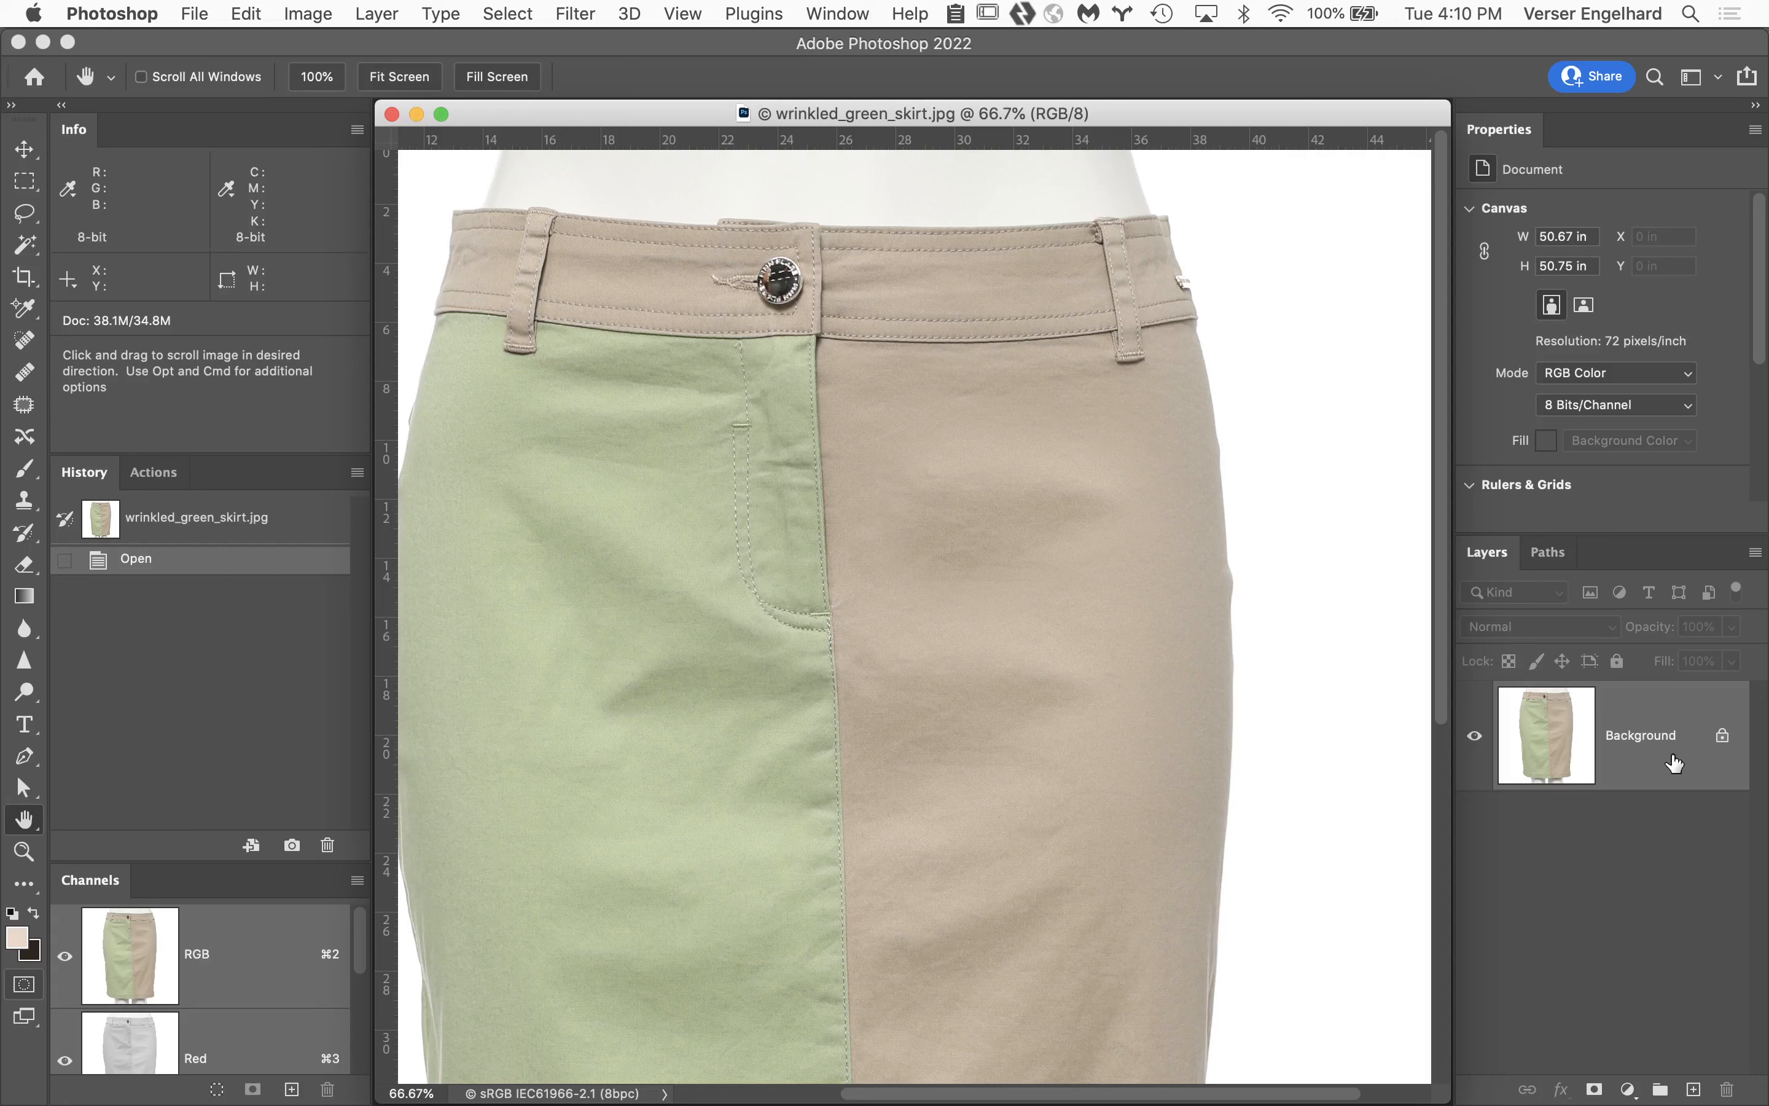
pyautogui.press('super+j')
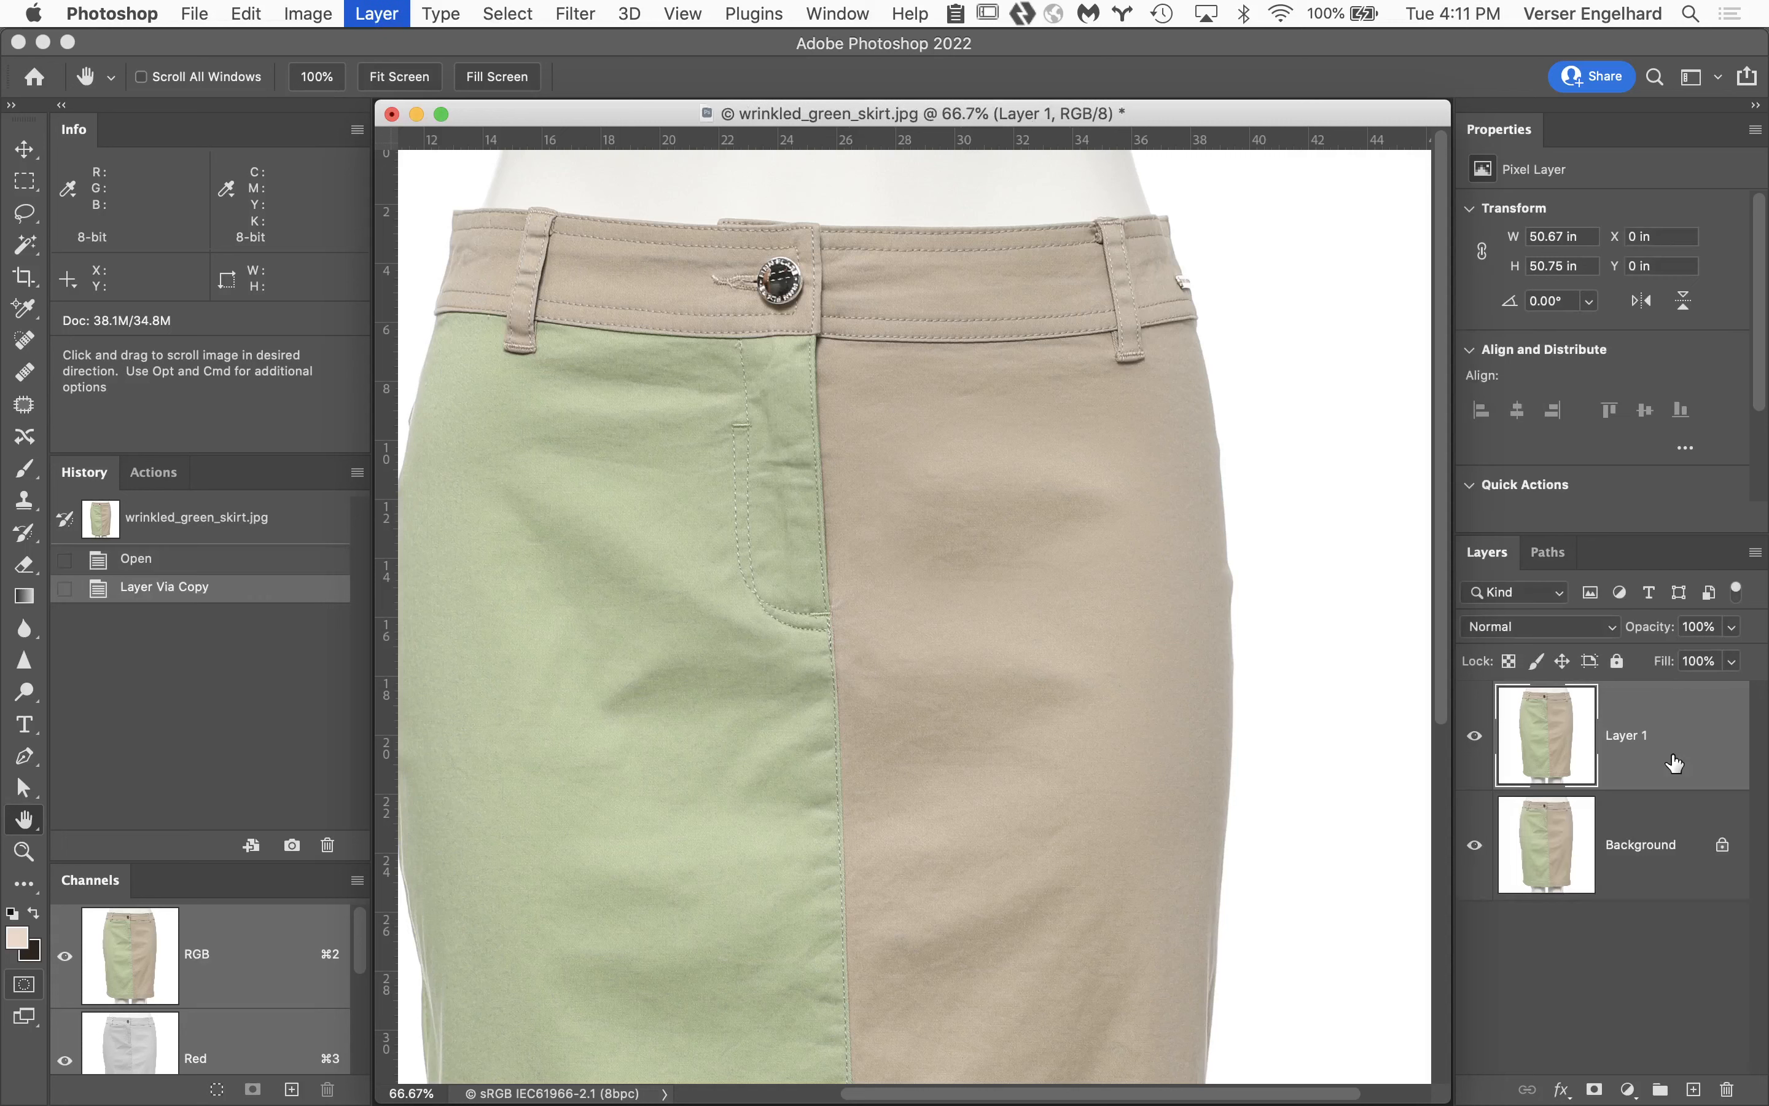
# Choose the Spot Healing Brush for the duplicated skirt layer and enlarge its size to 300 px.
pyautogui.click(26, 342)
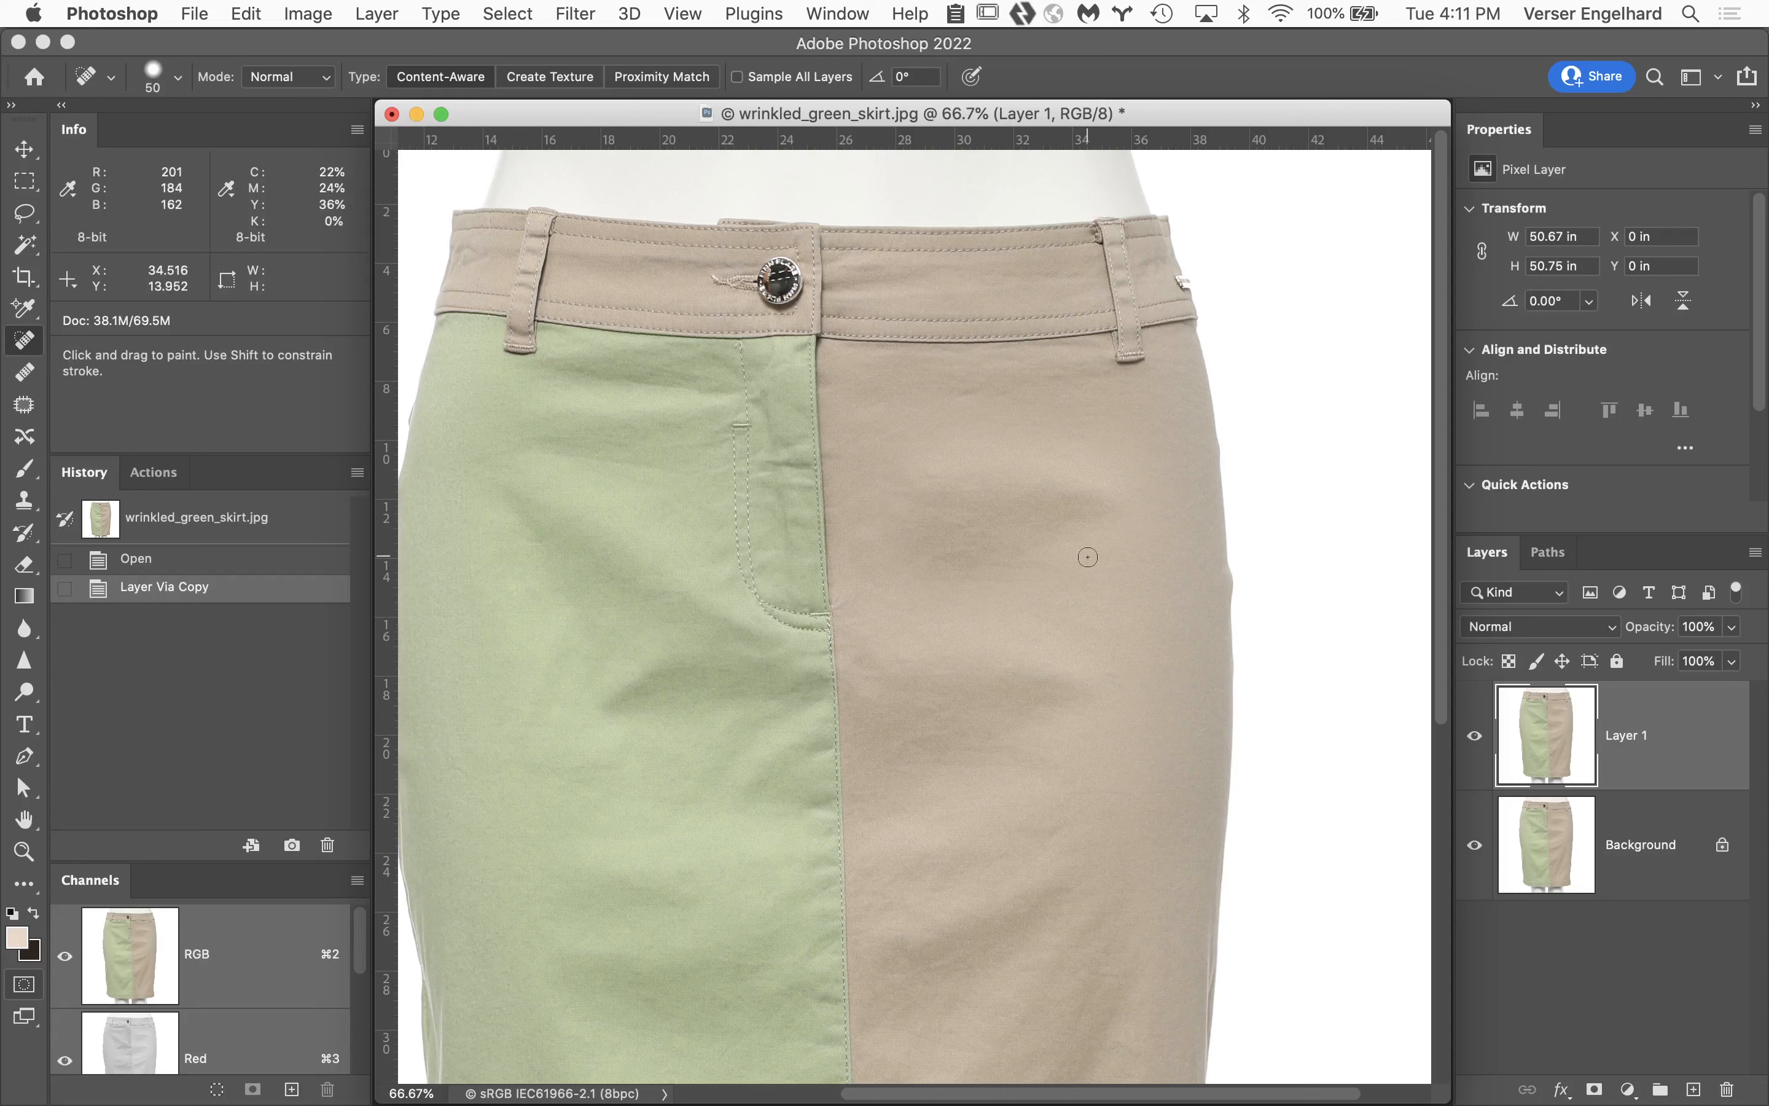
pyautogui.press(']')
pyautogui.press(']')
pyautogui.press(']')
pyautogui.press(']')
pyautogui.press(']')
pyautogui.press(']')
pyautogui.press(']')
pyautogui.press(']')
pyautogui.press(']')
pyautogui.press(']')
pyautogui.press(']')
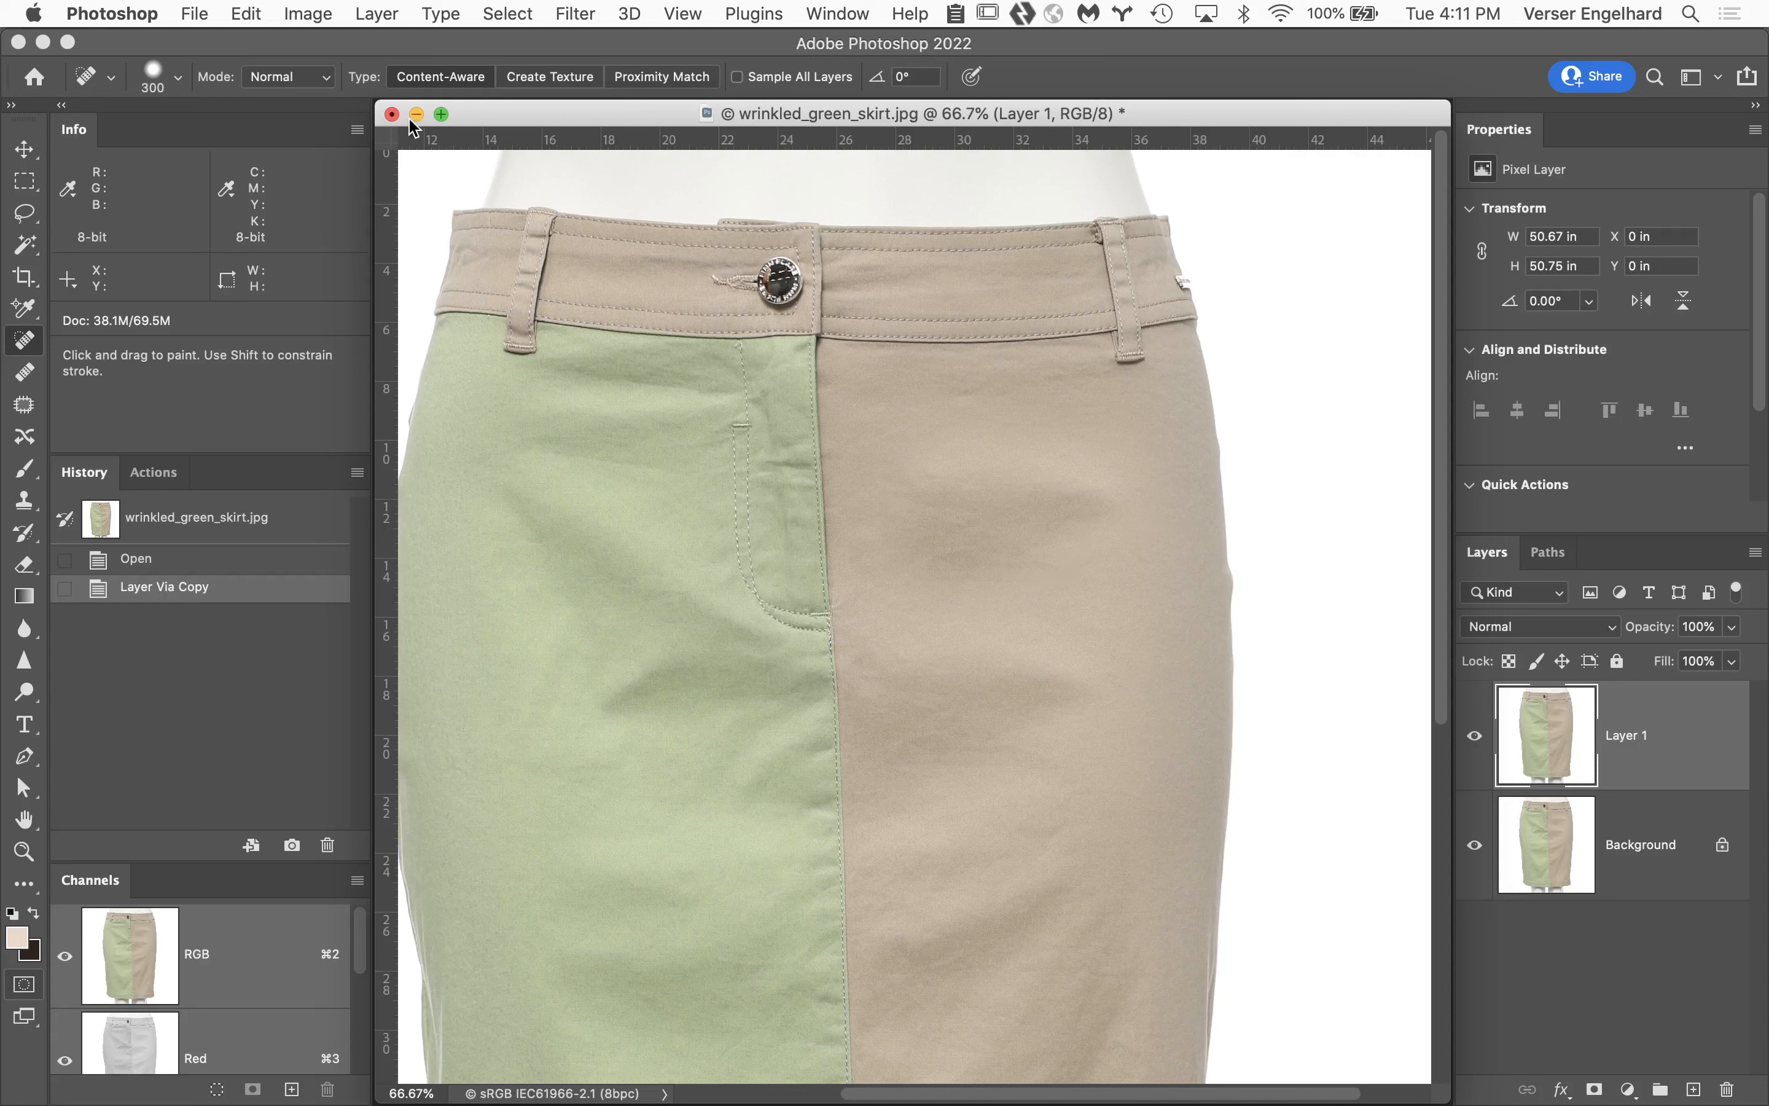
pyautogui.click(179, 77)
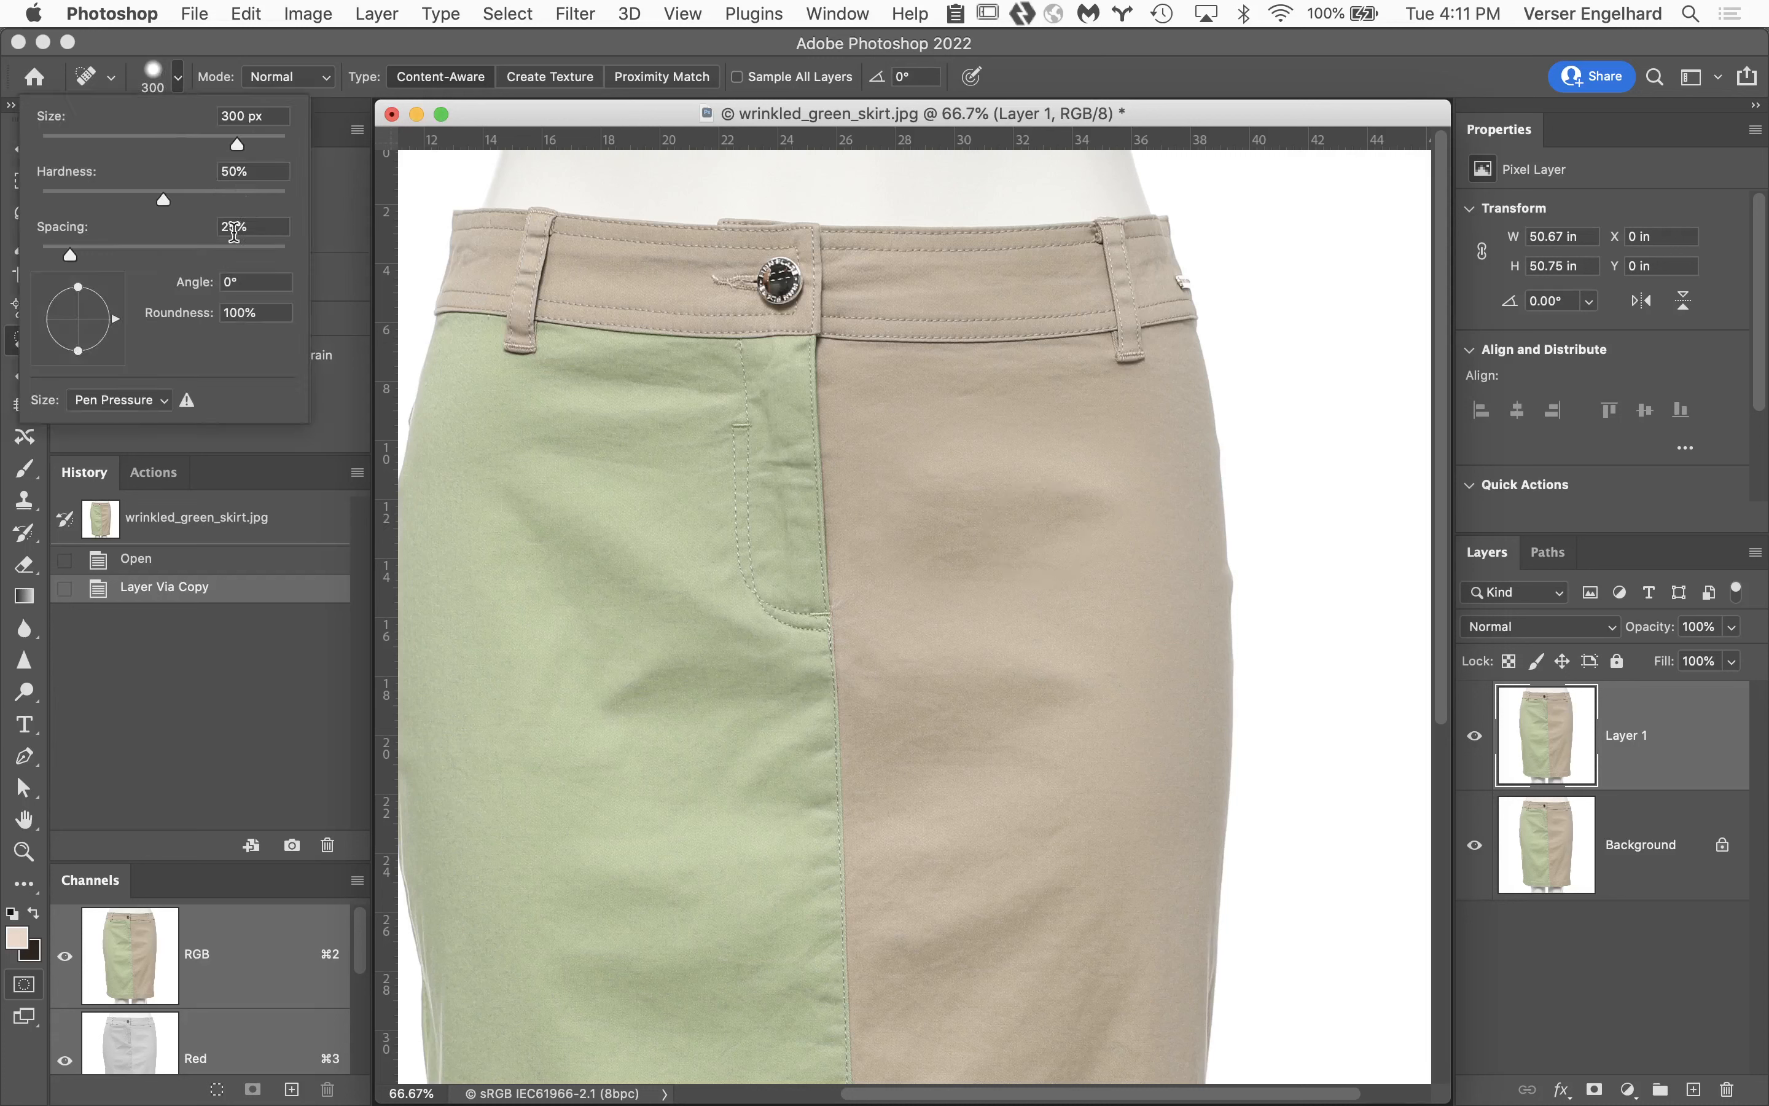
pyautogui.click(696, 50)
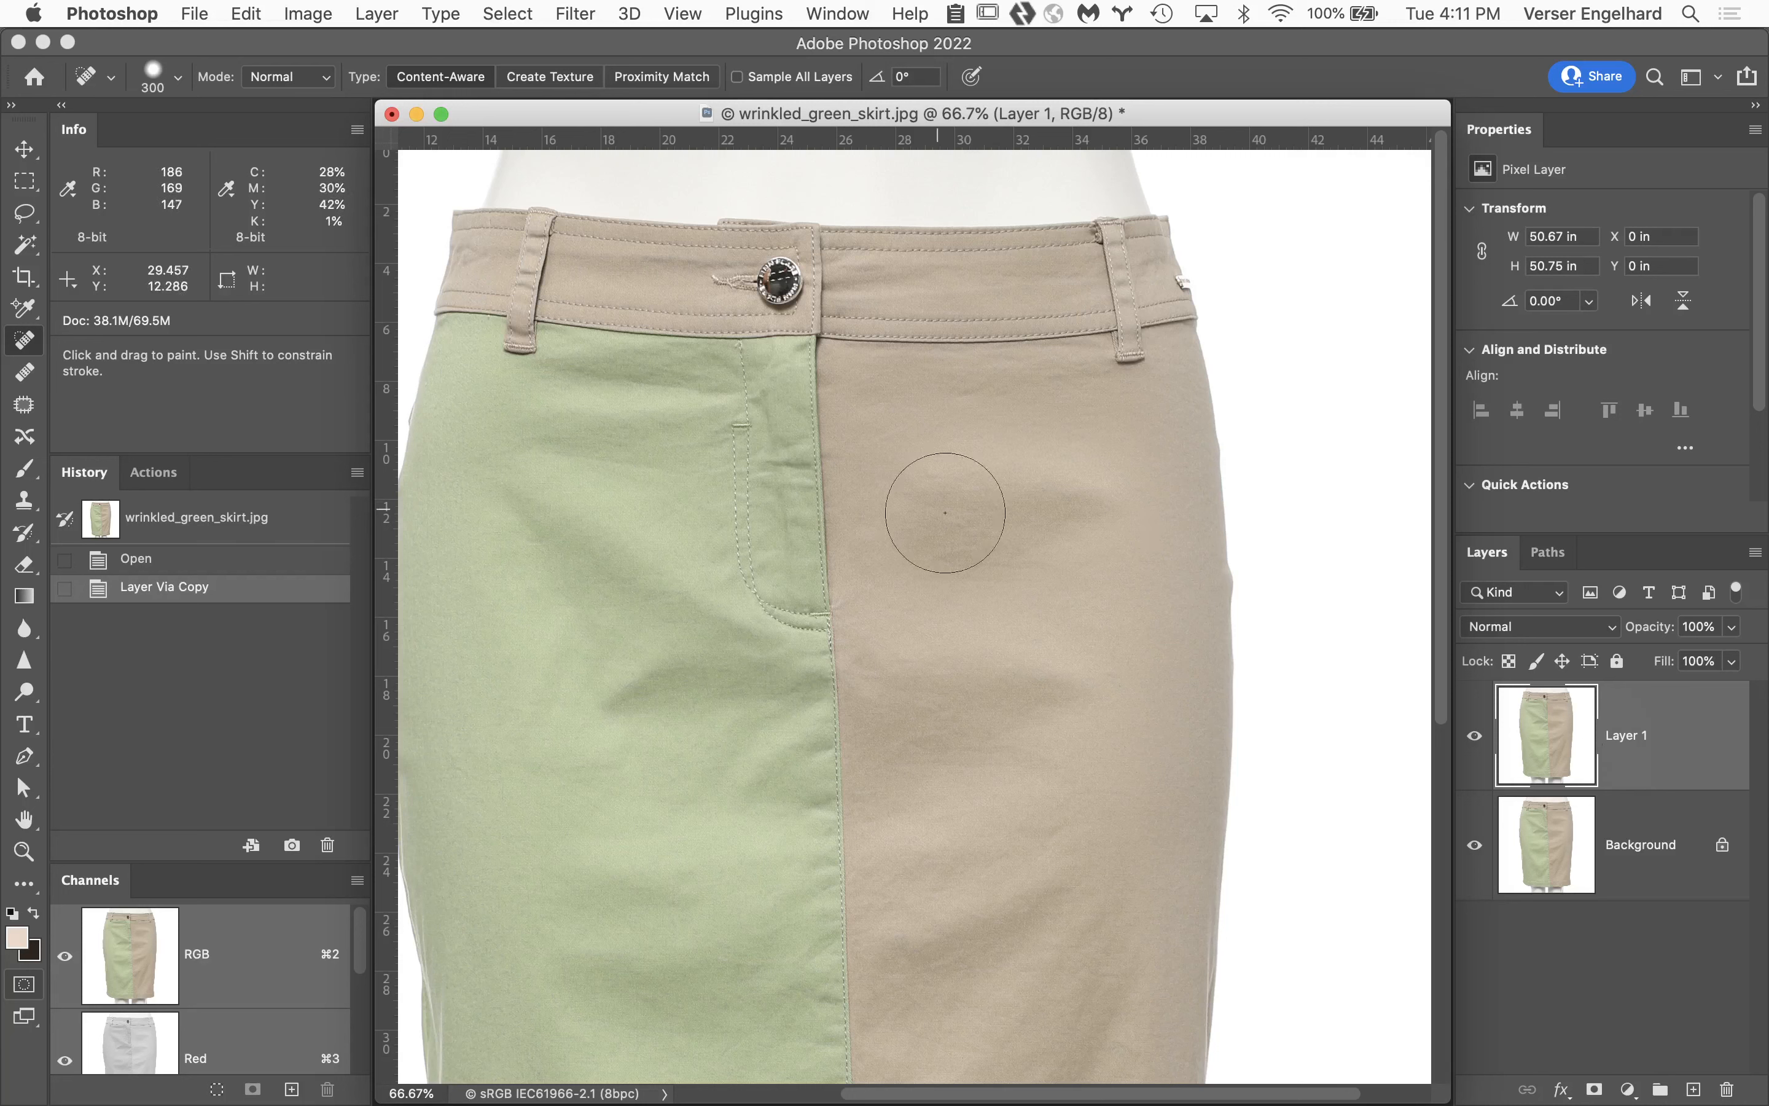
# Try the Spot Healing Brush on the shadowed wrinkle of the skirt's upper beige panel, and undo the stroke.
pyautogui.moveTo(1074, 506)
pyautogui.mouseDown()
pyautogui.moveTo(953, 508)
pyautogui.moveTo(1016, 559)
pyautogui.moveTo(1064, 559)
pyautogui.mouseUp()
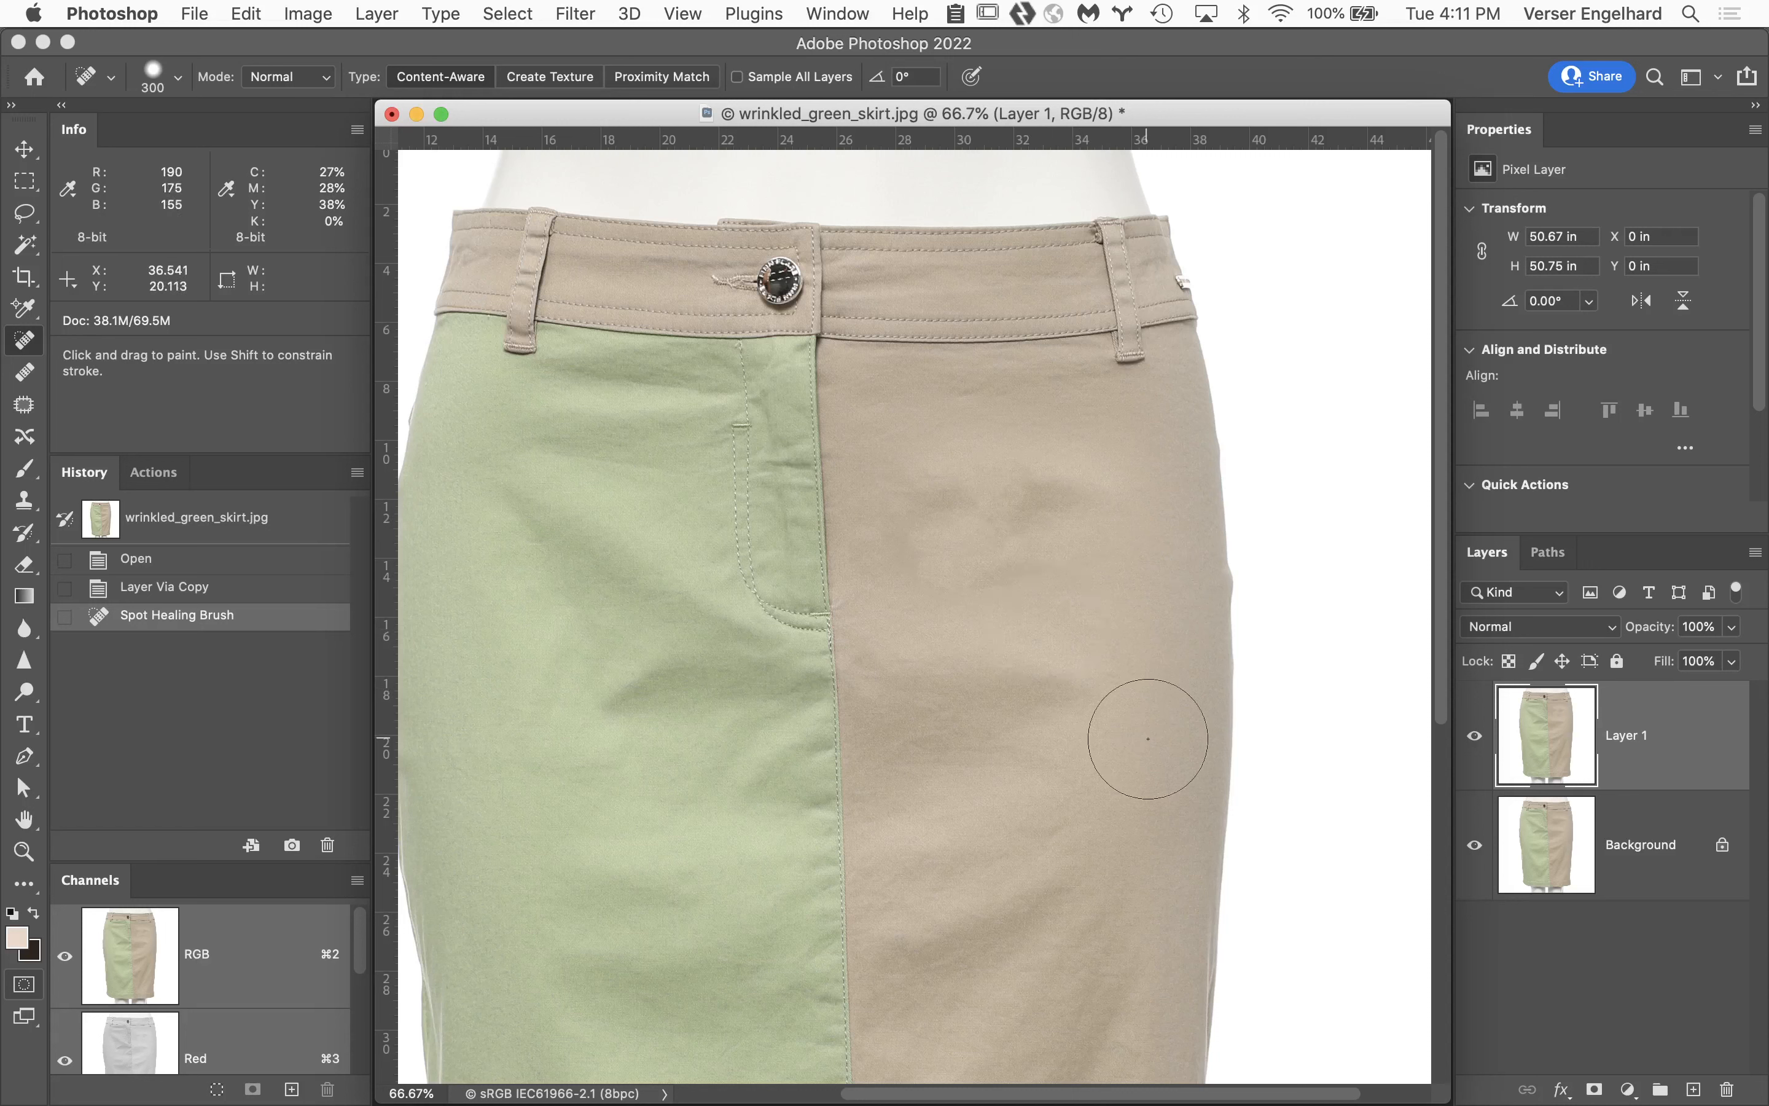
pyautogui.press('super+z')
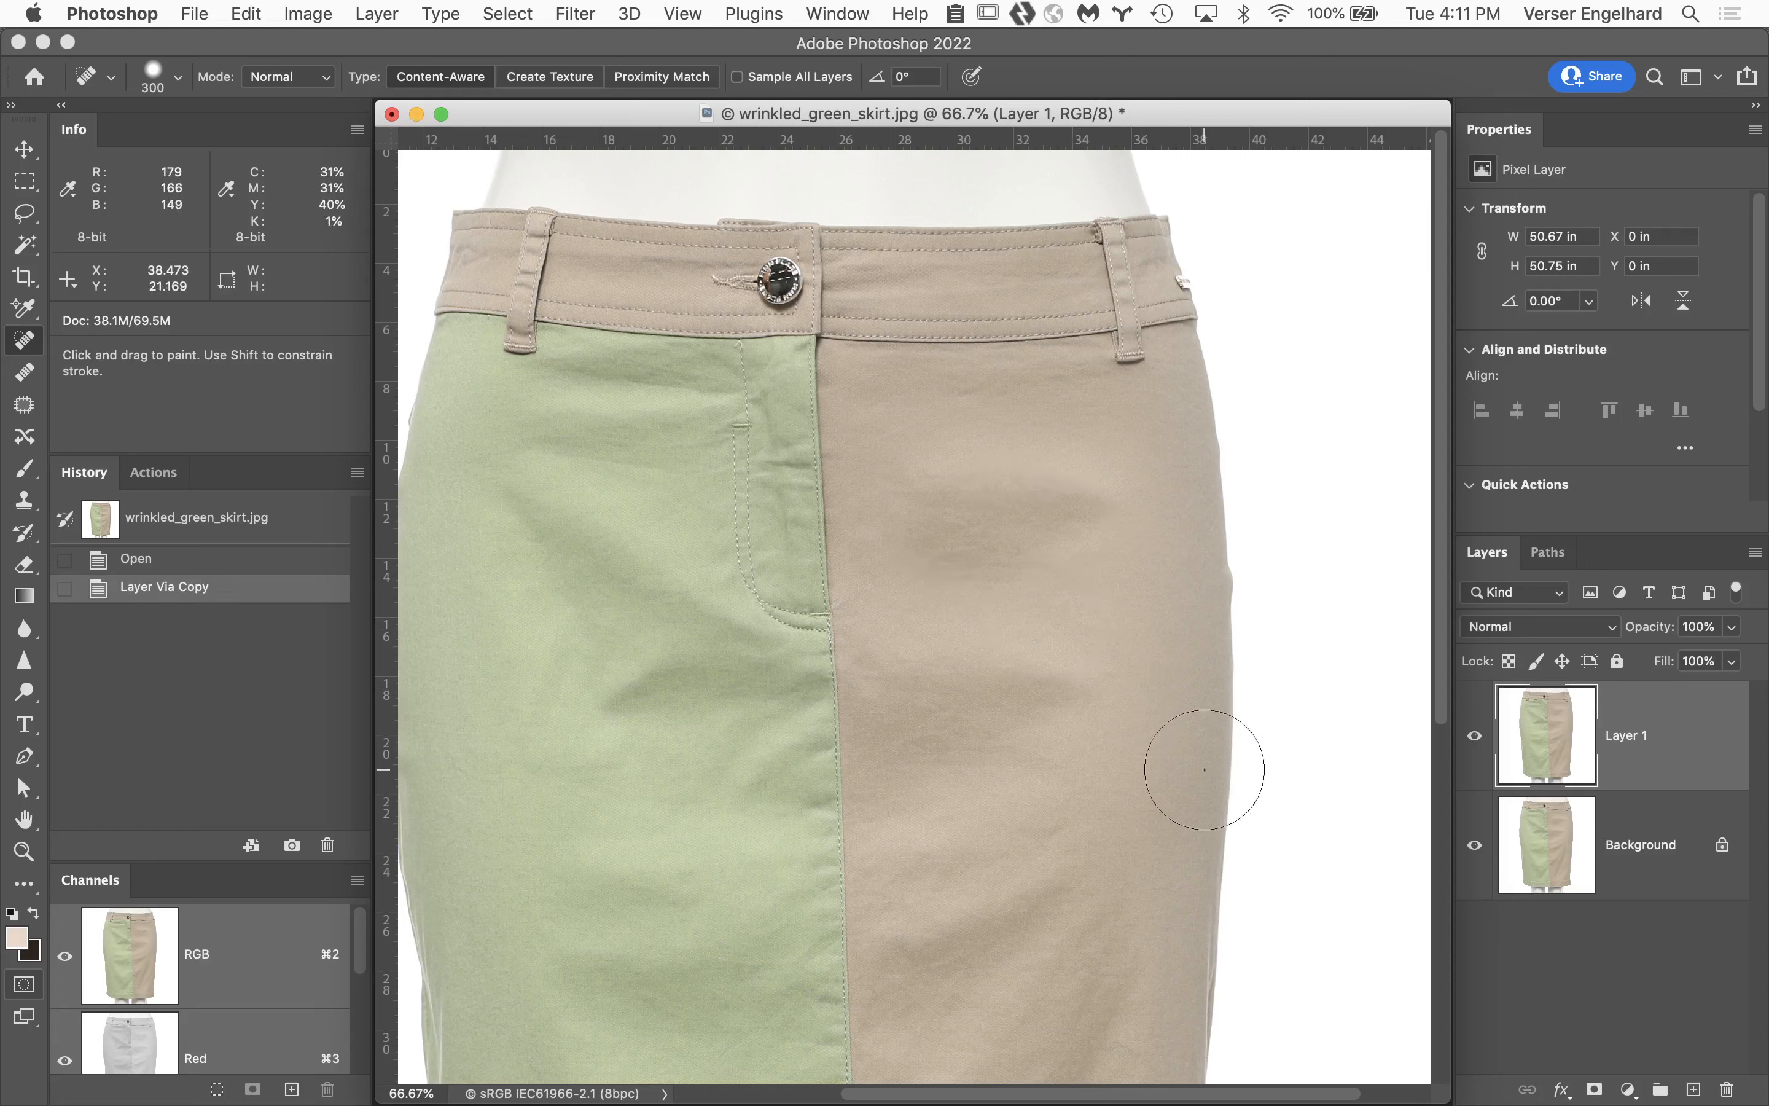
# Choose the Healing Brush, enlarge it to 100 px and check its brush settings.
pyautogui.click(24, 372)
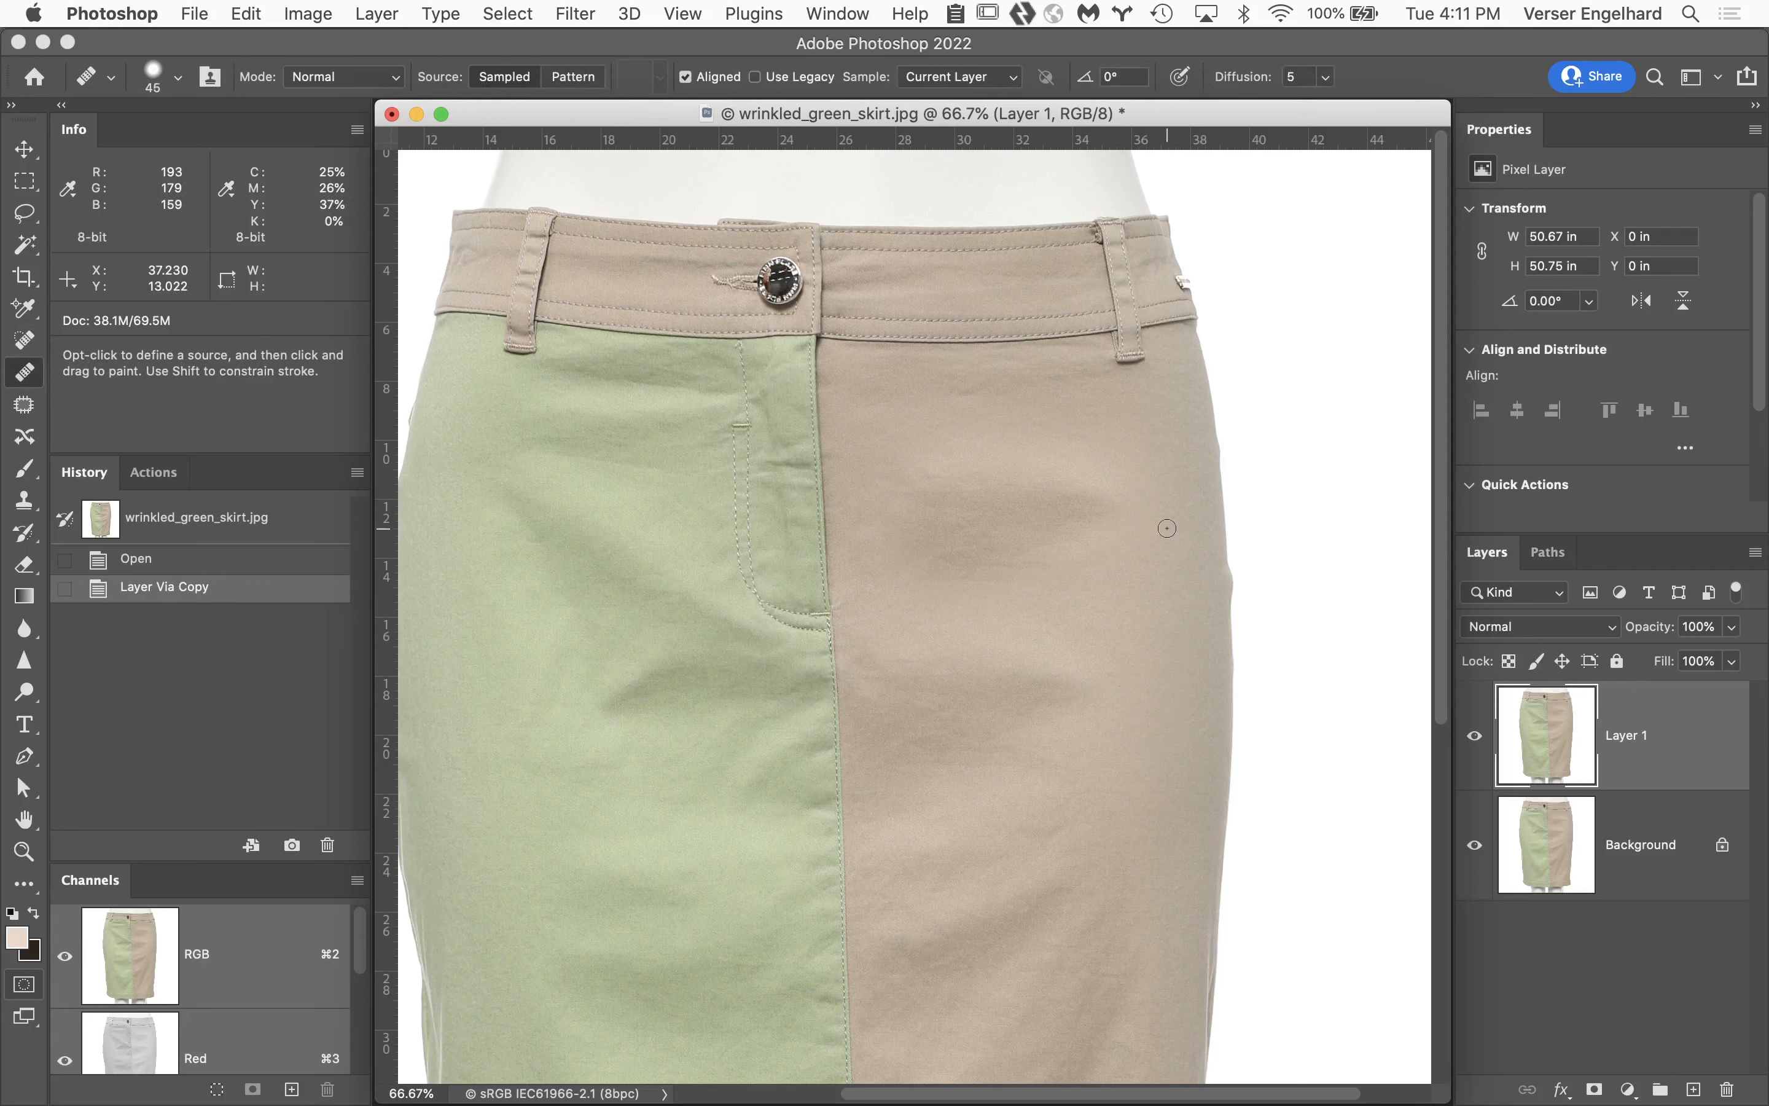
pyautogui.press(']')
pyautogui.press(']')
pyautogui.press(']')
pyautogui.click(179, 77)
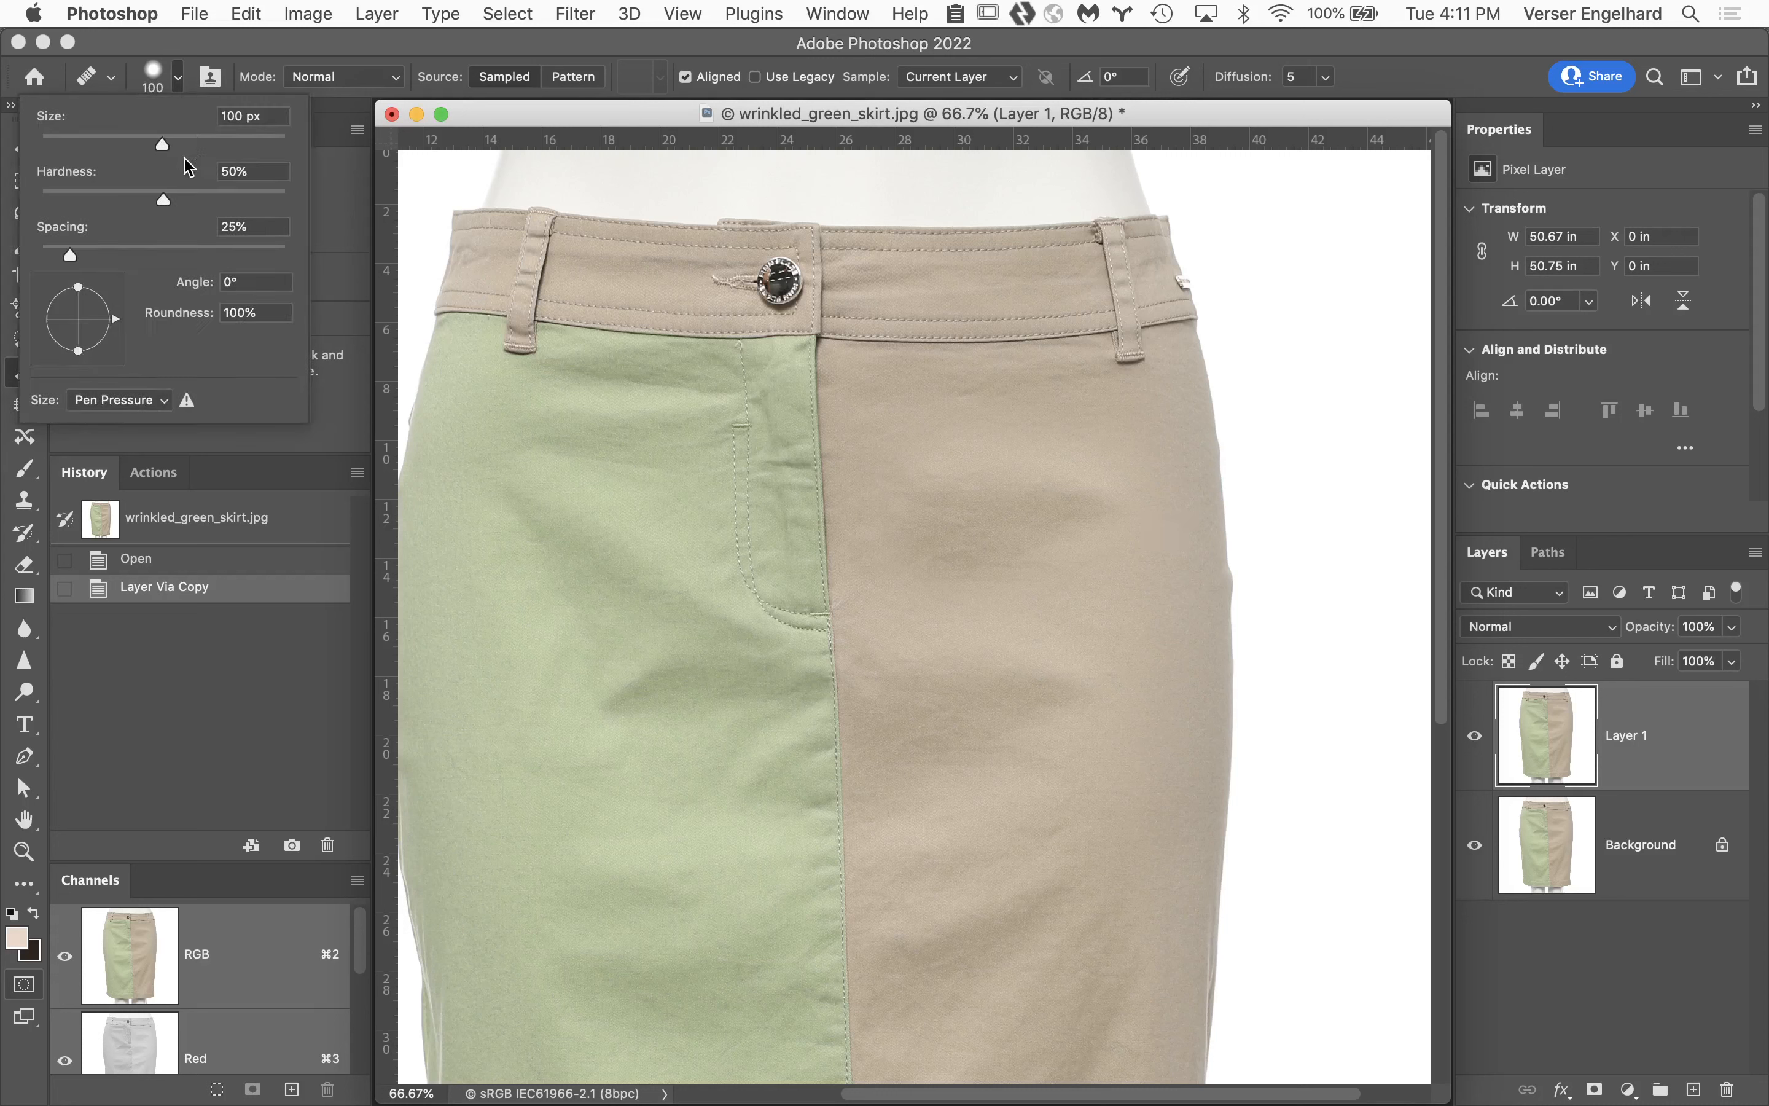
pyautogui.click(599, 49)
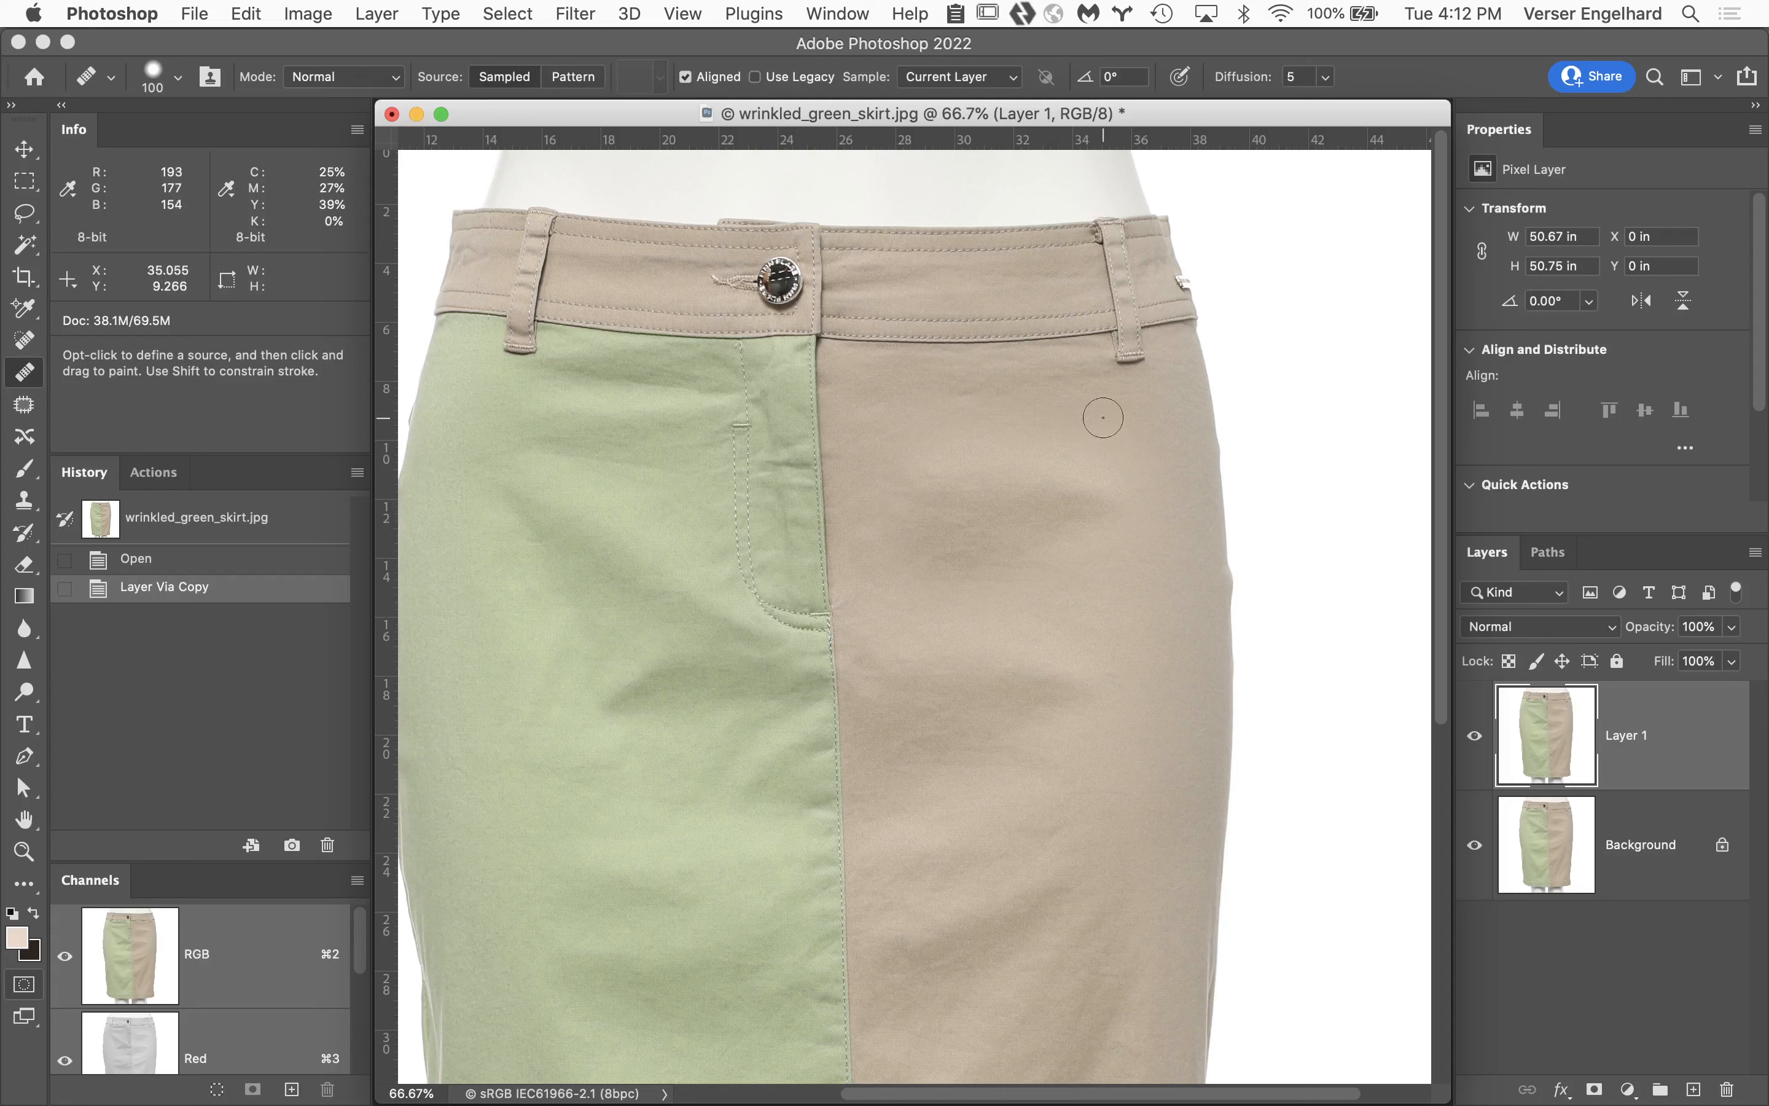
# Sample clean beige fabric below the waistband and heal the shadowed wrinkle in the upper beige panel with it.
pyautogui.keyDown('alt'); pyautogui.click(1103, 418); pyautogui.keyUp('alt')
pyautogui.moveTo(1058, 483)
pyautogui.mouseDown()
pyautogui.moveTo(935, 470)
pyautogui.moveTo(1101, 502)
pyautogui.moveTo(927, 512)
pyautogui.mouseUp()
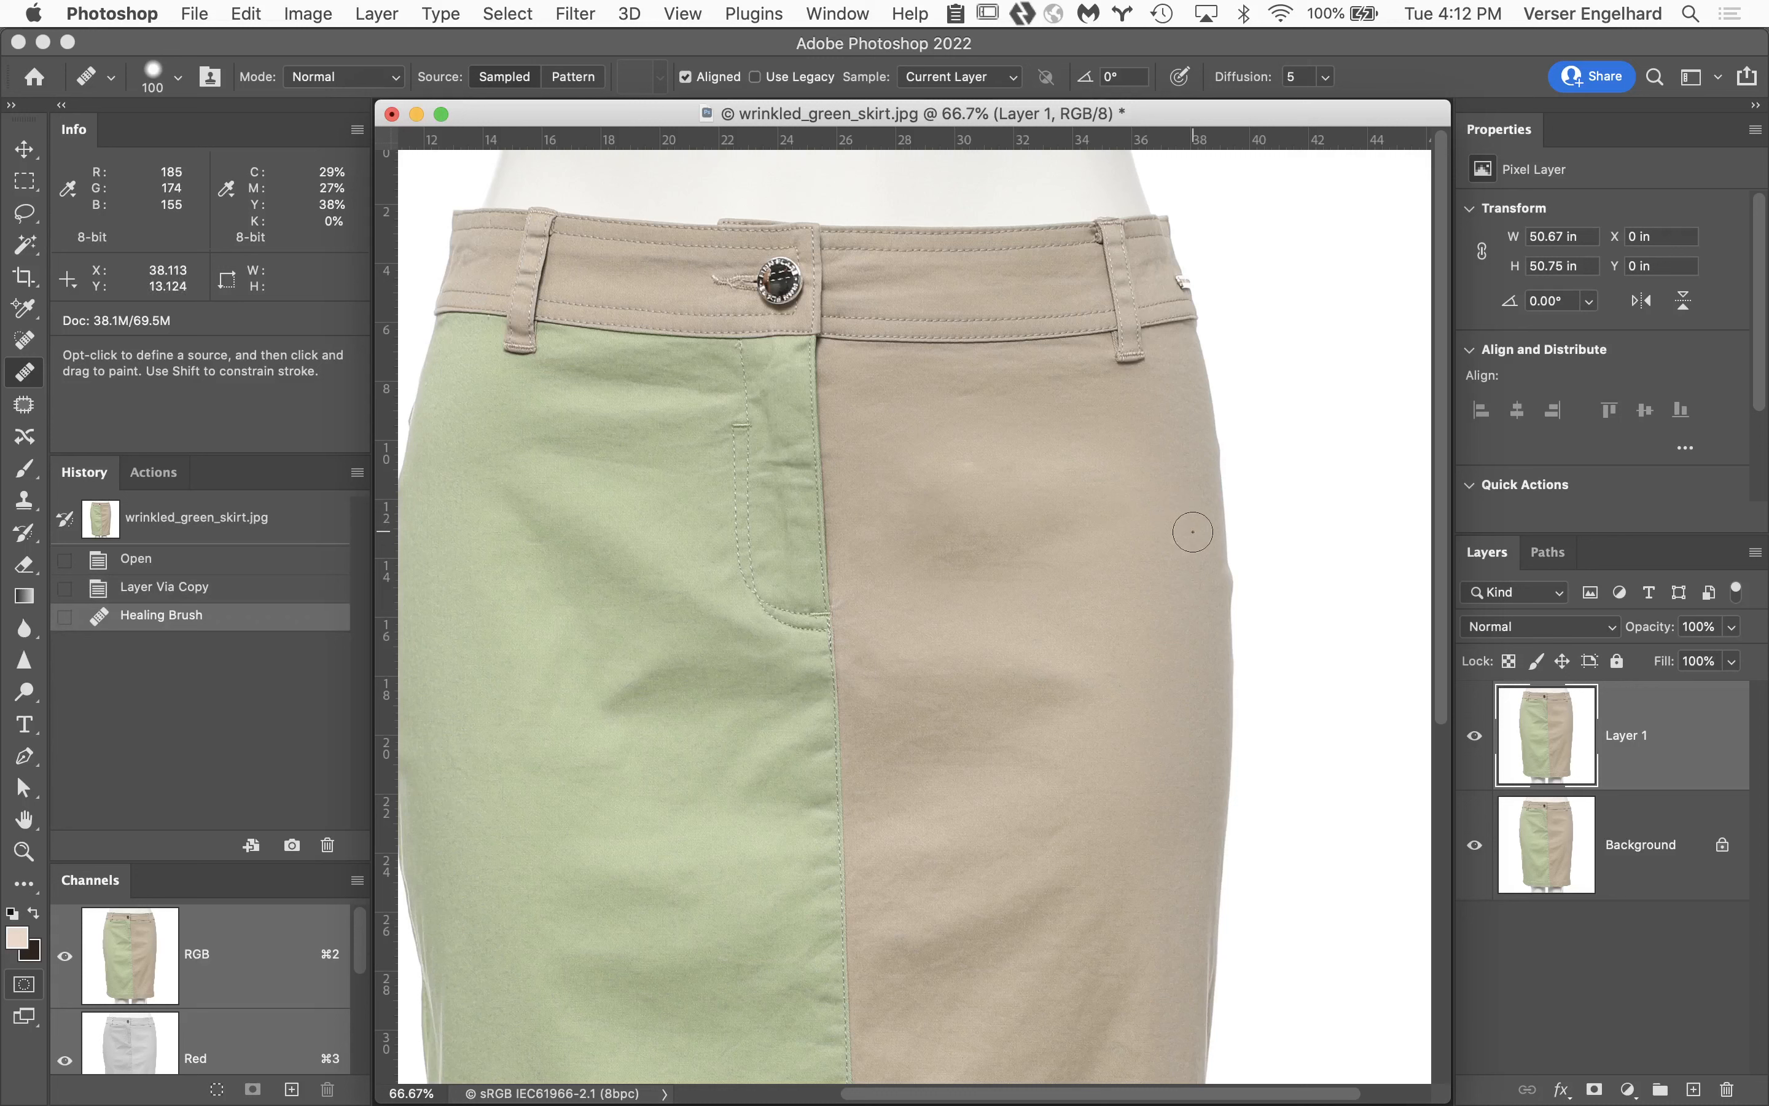
pyautogui.moveTo(1127, 509)
pyautogui.mouseDown()
pyautogui.moveTo(911, 498)
pyautogui.moveTo(1095, 526)
pyautogui.moveTo(891, 539)
pyautogui.moveTo(1022, 549)
pyautogui.moveTo(914, 560)
pyautogui.mouseUp()
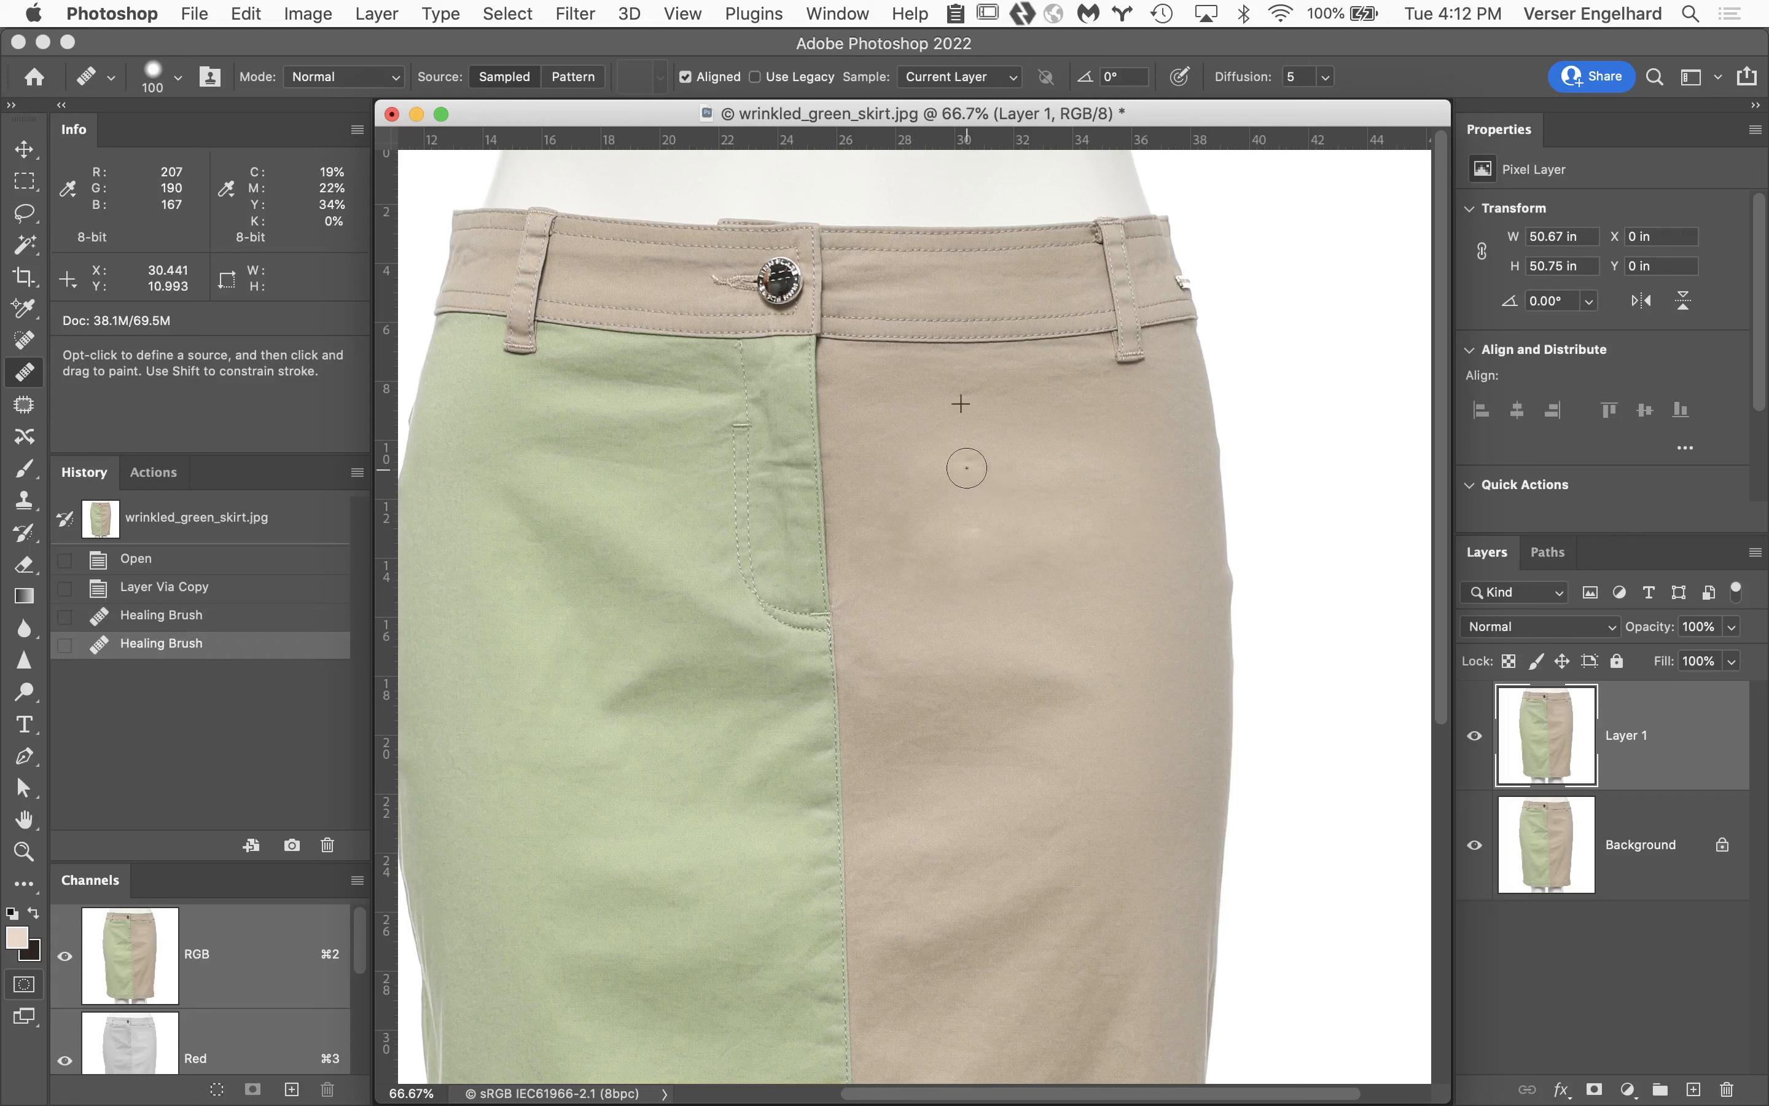
pyautogui.click(967, 468)
pyautogui.moveTo(995, 553)
pyautogui.mouseDown()
pyautogui.moveTo(955, 530)
pyautogui.moveTo(983, 541)
pyautogui.mouseUp()
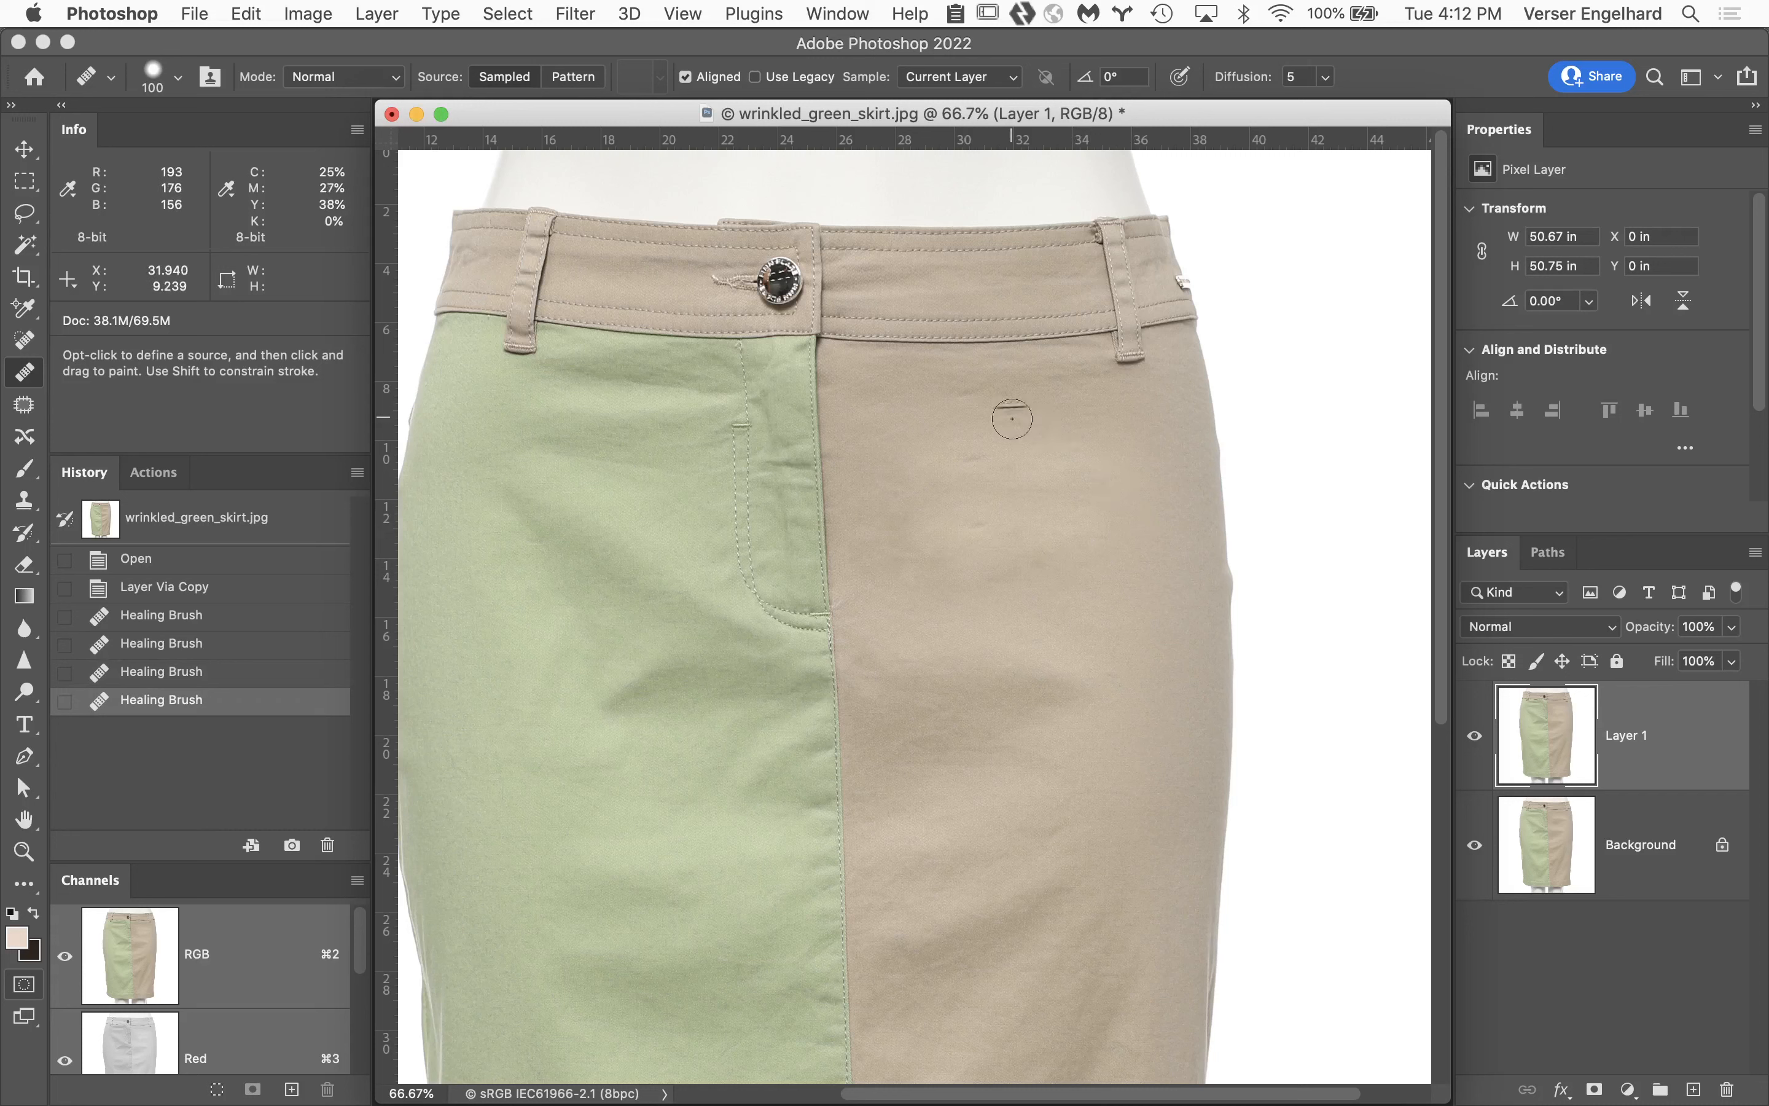
# Sample clean beige fabric and try healing the wrinkle beside the fly on the green panel with it.
pyautogui.keyDown('alt'); pyautogui.click(1058, 417); pyautogui.keyUp('alt')
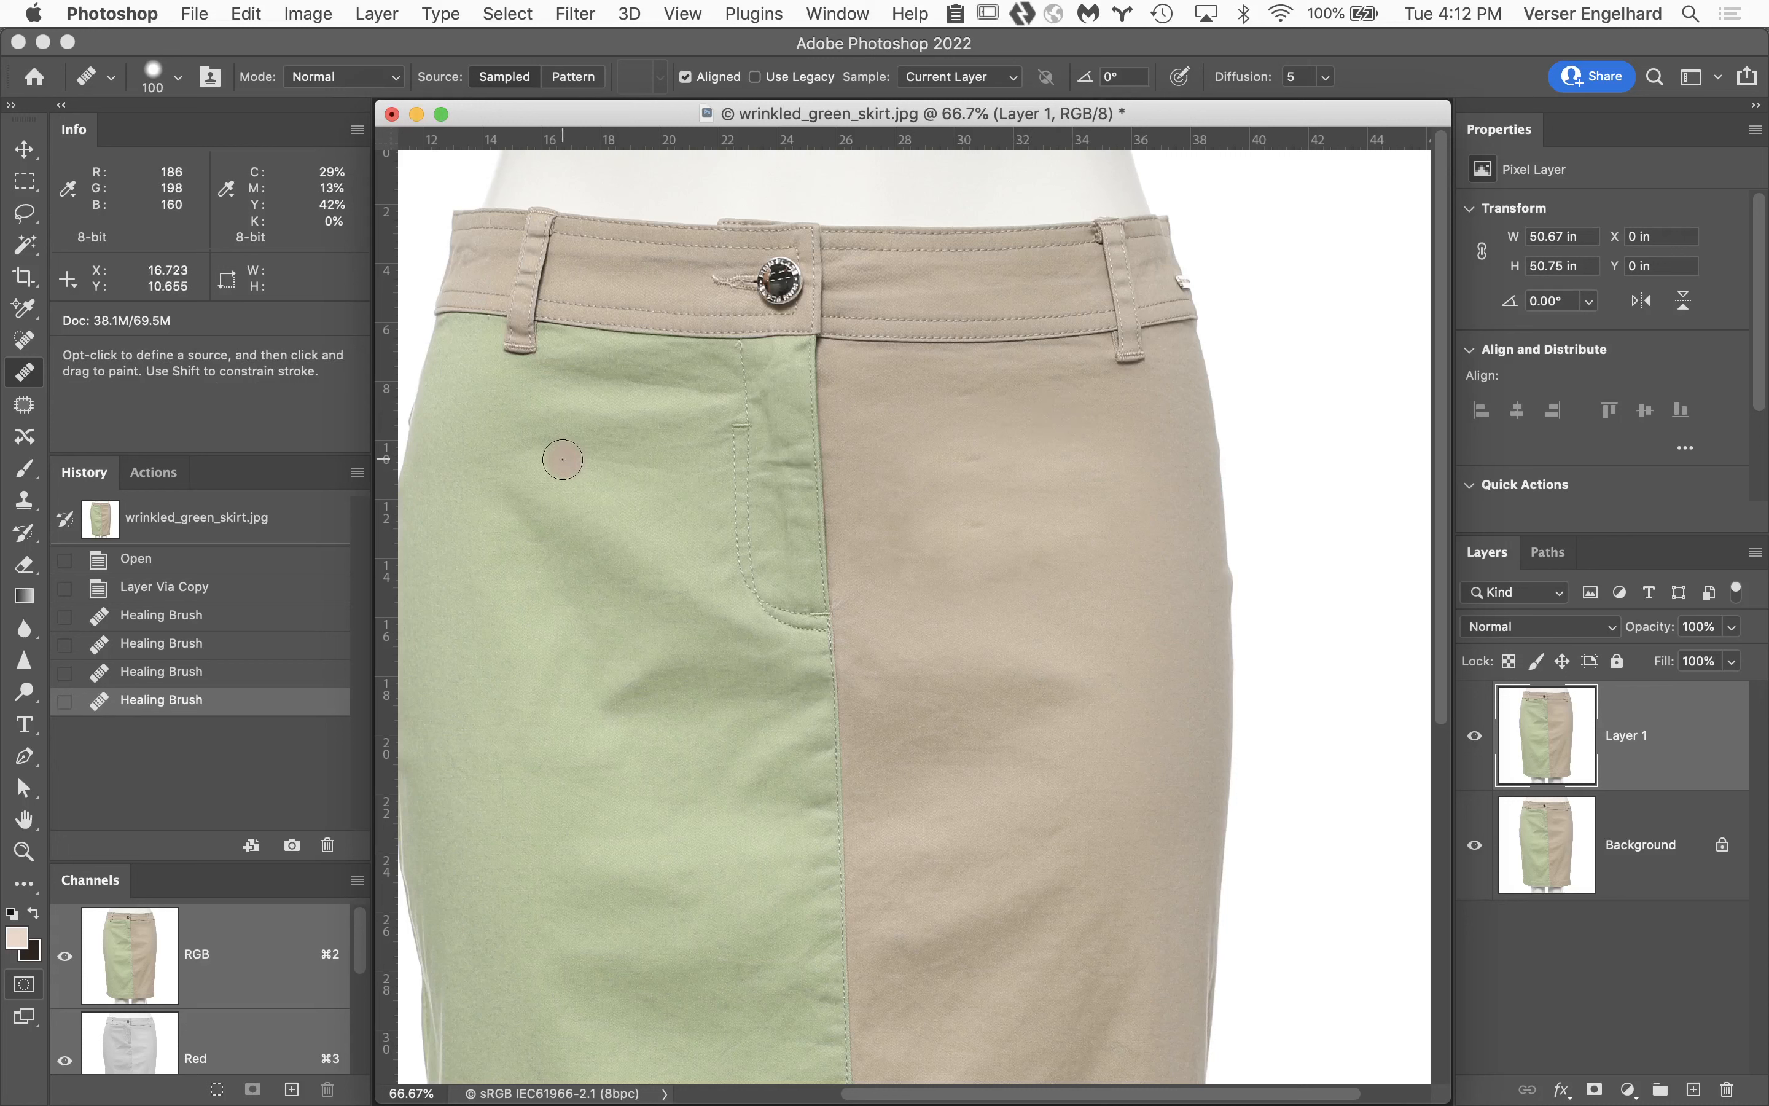
pyautogui.moveTo(488, 510)
pyautogui.mouseDown()
pyautogui.moveTo(576, 521)
pyautogui.moveTo(535, 532)
pyautogui.moveTo(606, 539)
pyautogui.moveTo(634, 560)
pyautogui.moveTo(604, 559)
pyautogui.moveTo(670, 588)
pyautogui.moveTo(584, 587)
pyautogui.moveTo(690, 602)
pyautogui.moveTo(651, 609)
pyautogui.mouseUp()
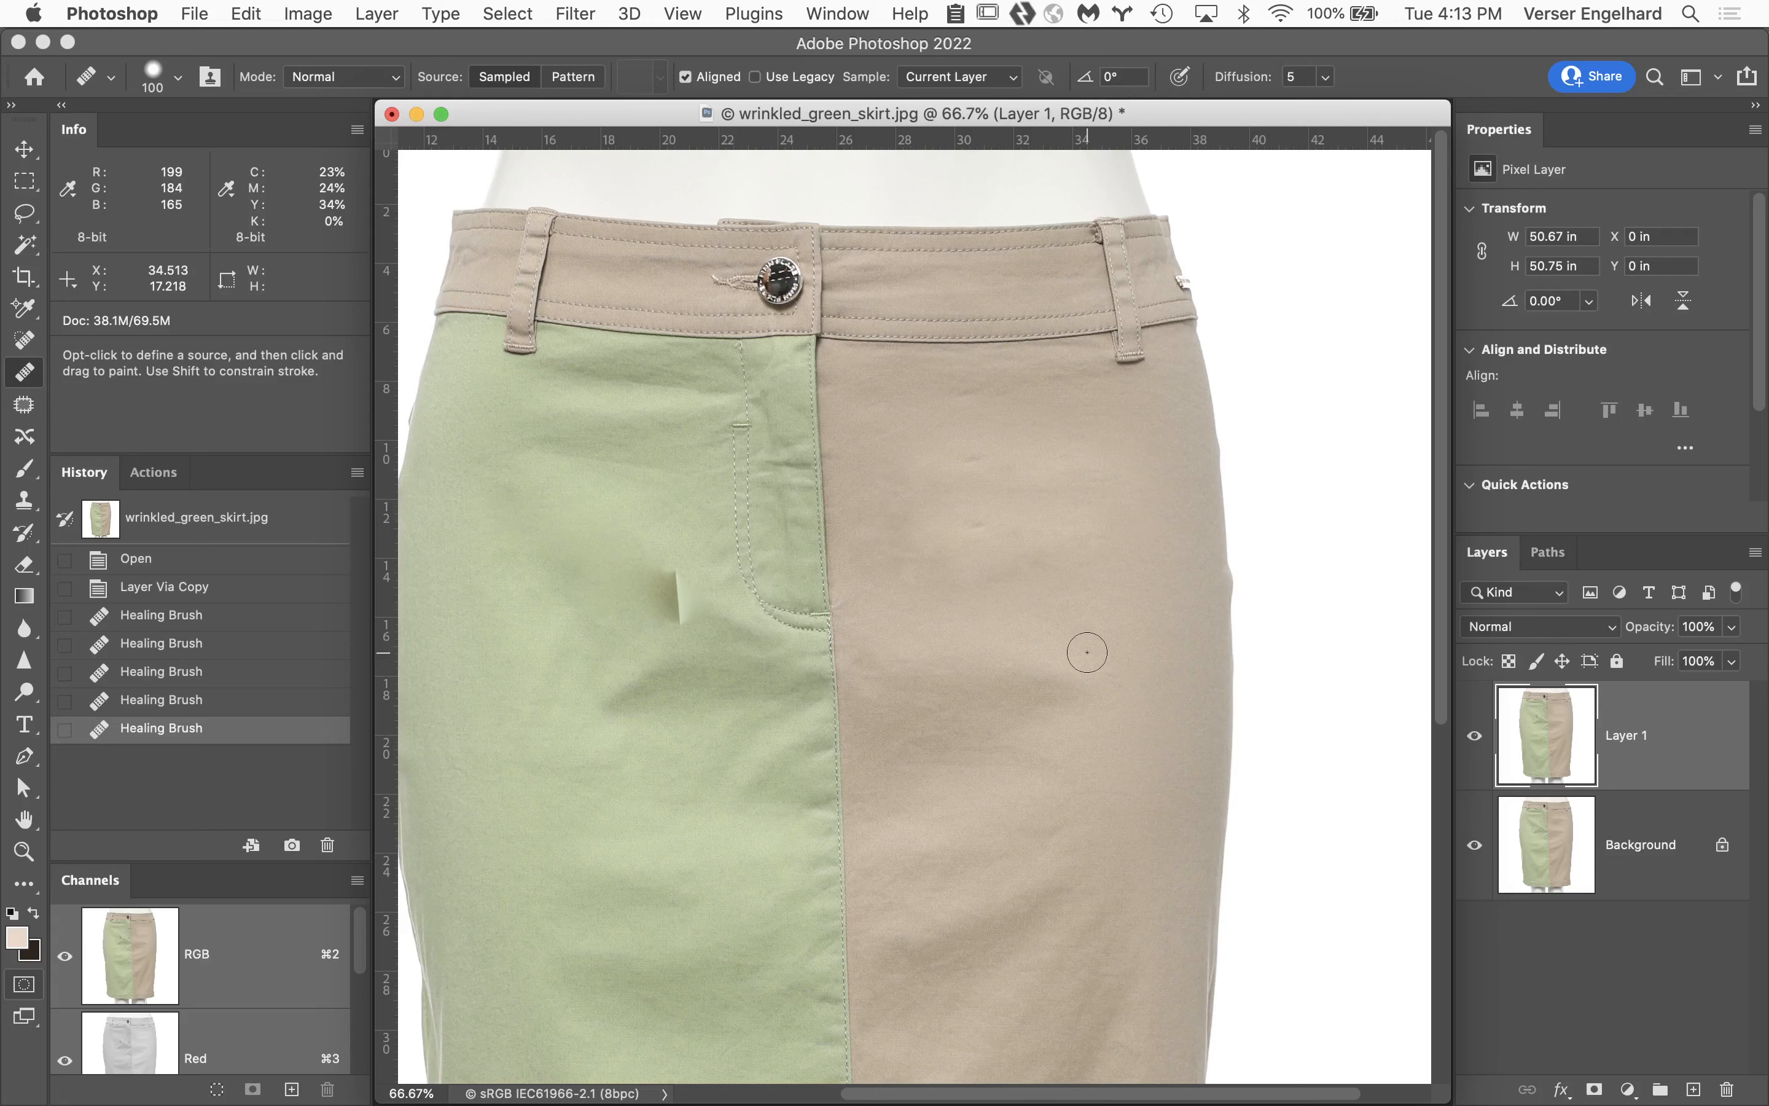
# Examine the healed beige fabric texture at 300%, comparing it with the original by toggling Layer 1's visibility.
pyautogui.keyDown('super'); pyautogui.click(1019, 541); pyautogui.keyUp('super')
pyautogui.keyDown('super'); pyautogui.click(859, 581); pyautogui.keyUp('super')
pyautogui.keyDown('super'); pyautogui.click(870, 597); pyautogui.keyUp('super')
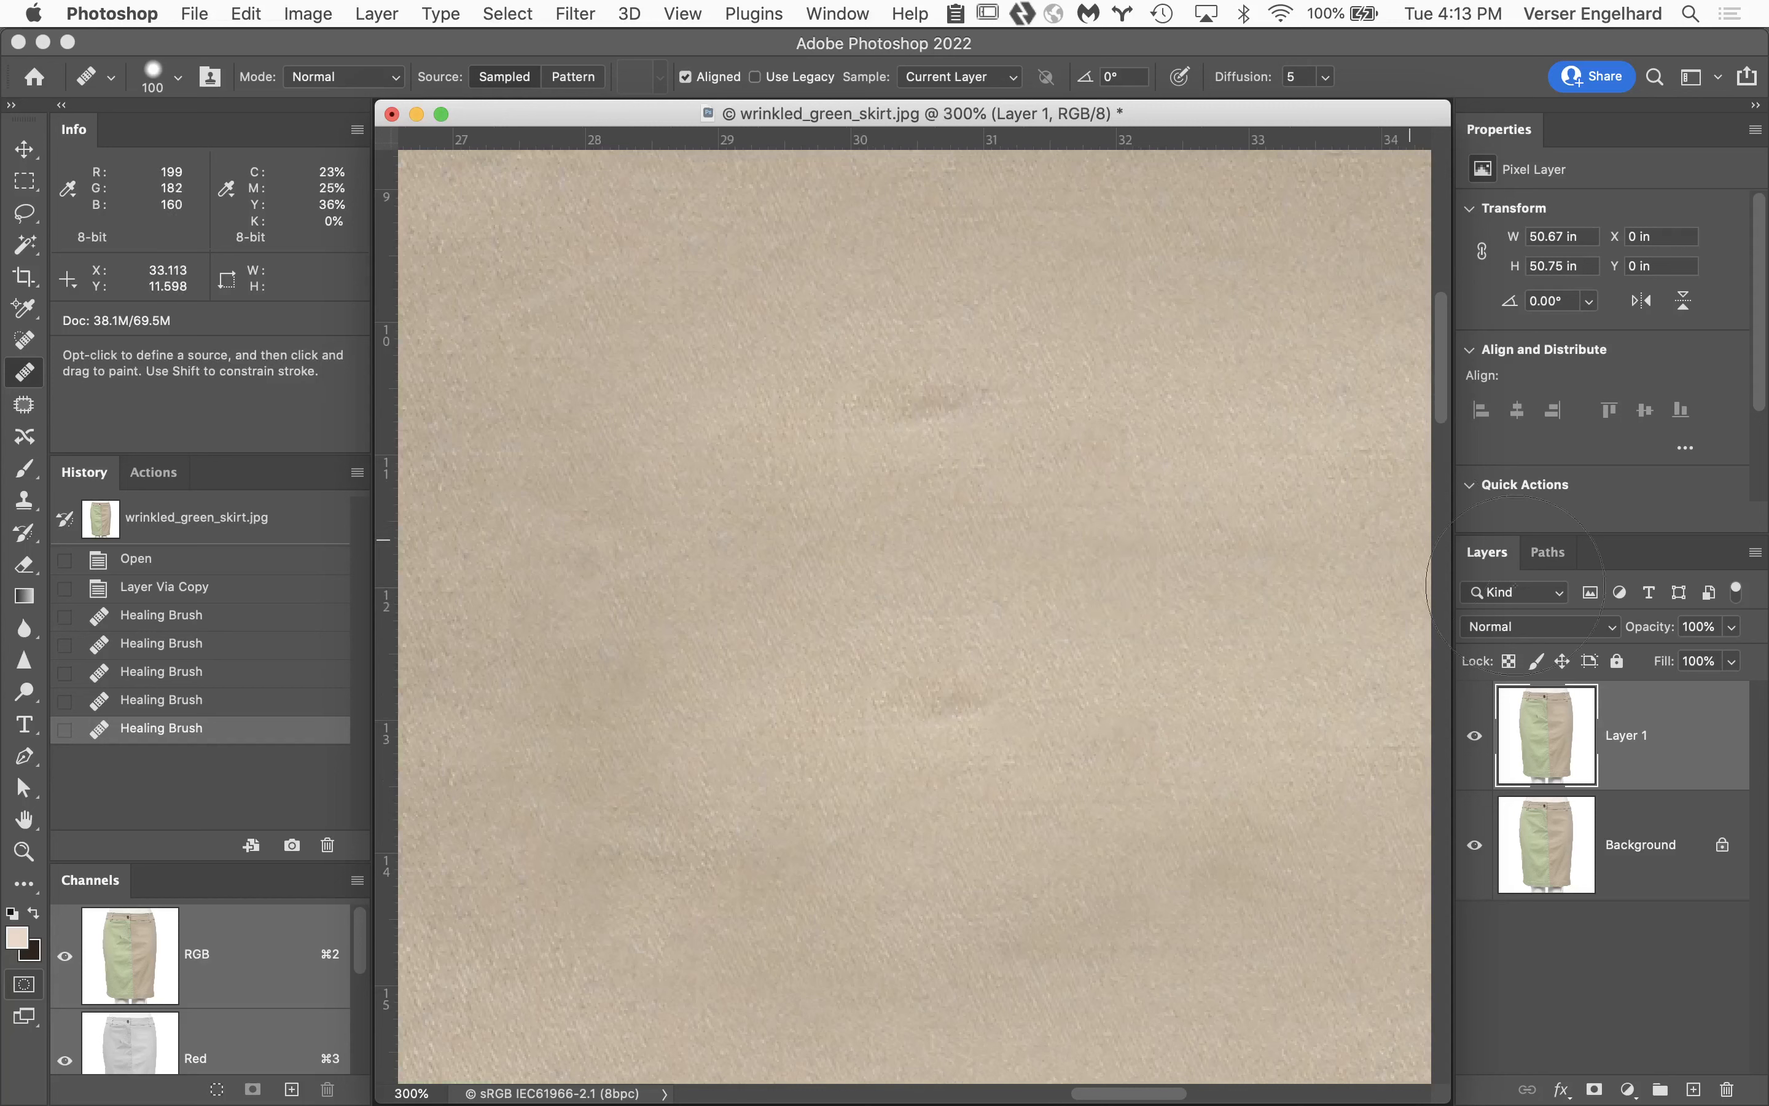
pyautogui.click(1476, 737)
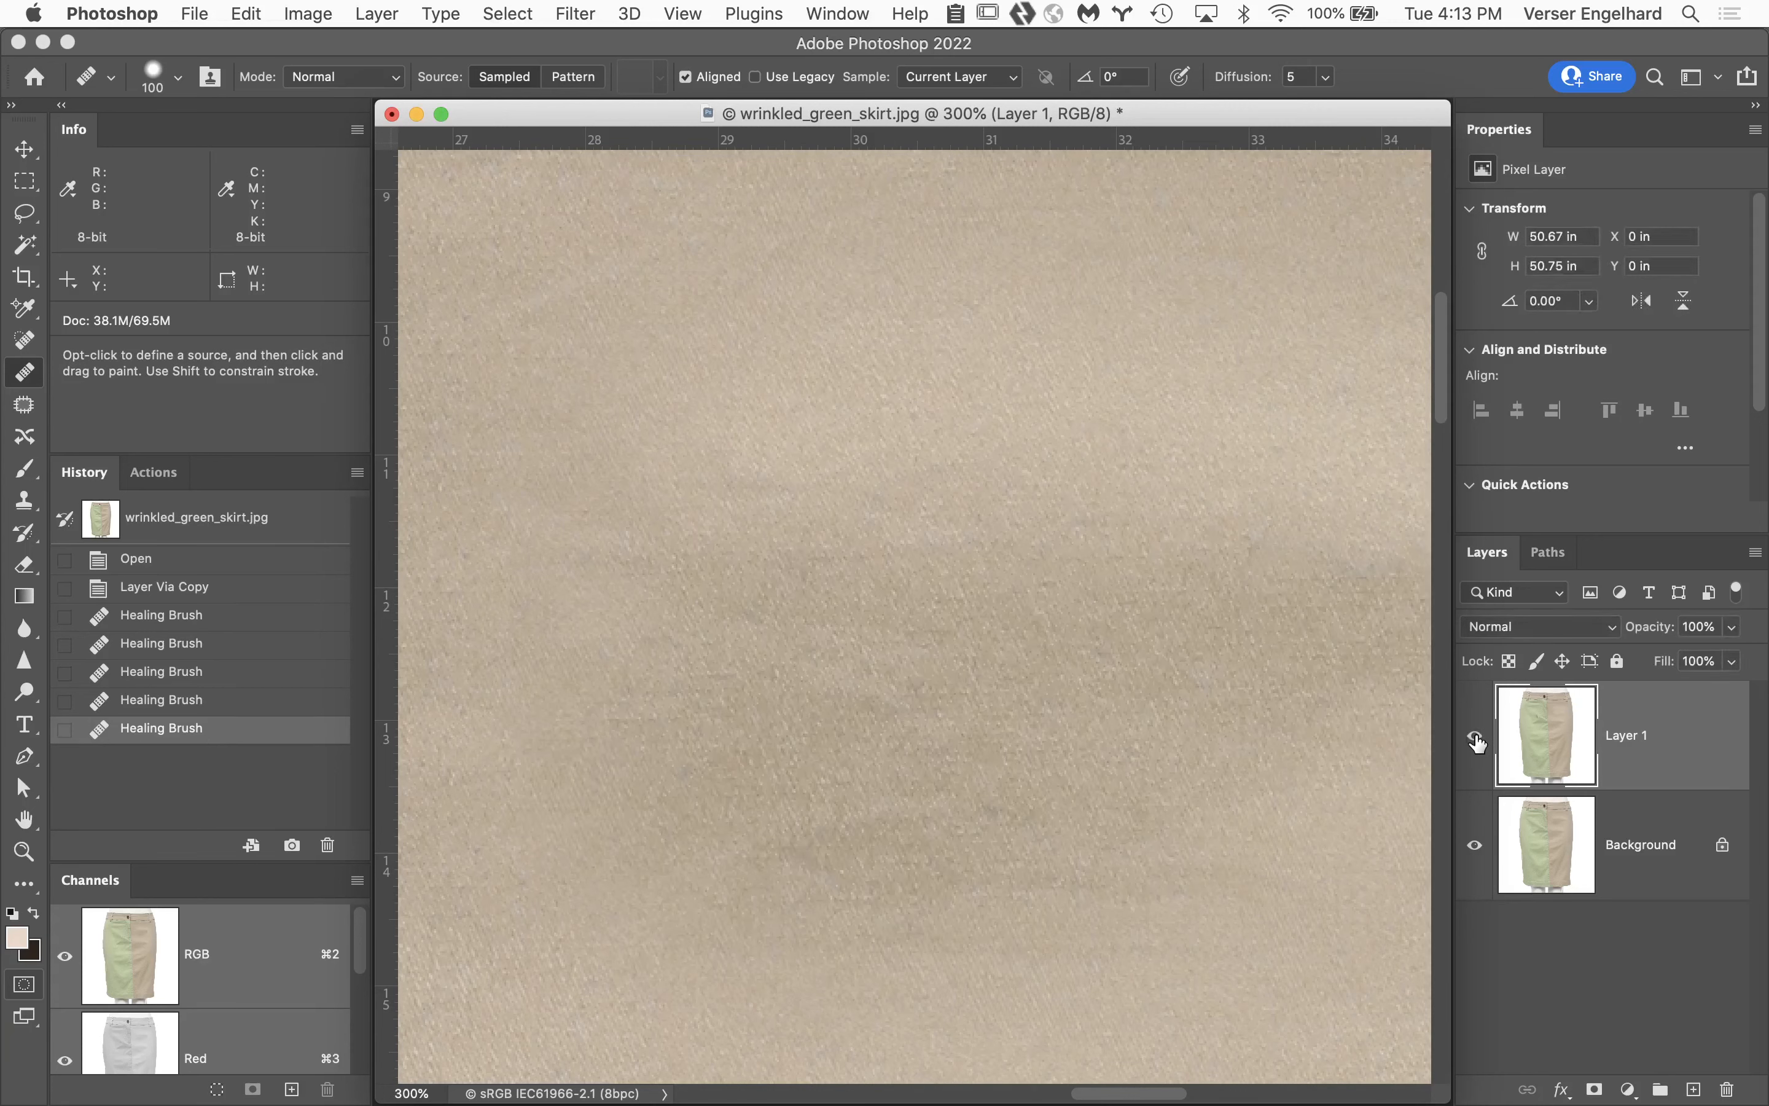
pyautogui.click(1477, 738)
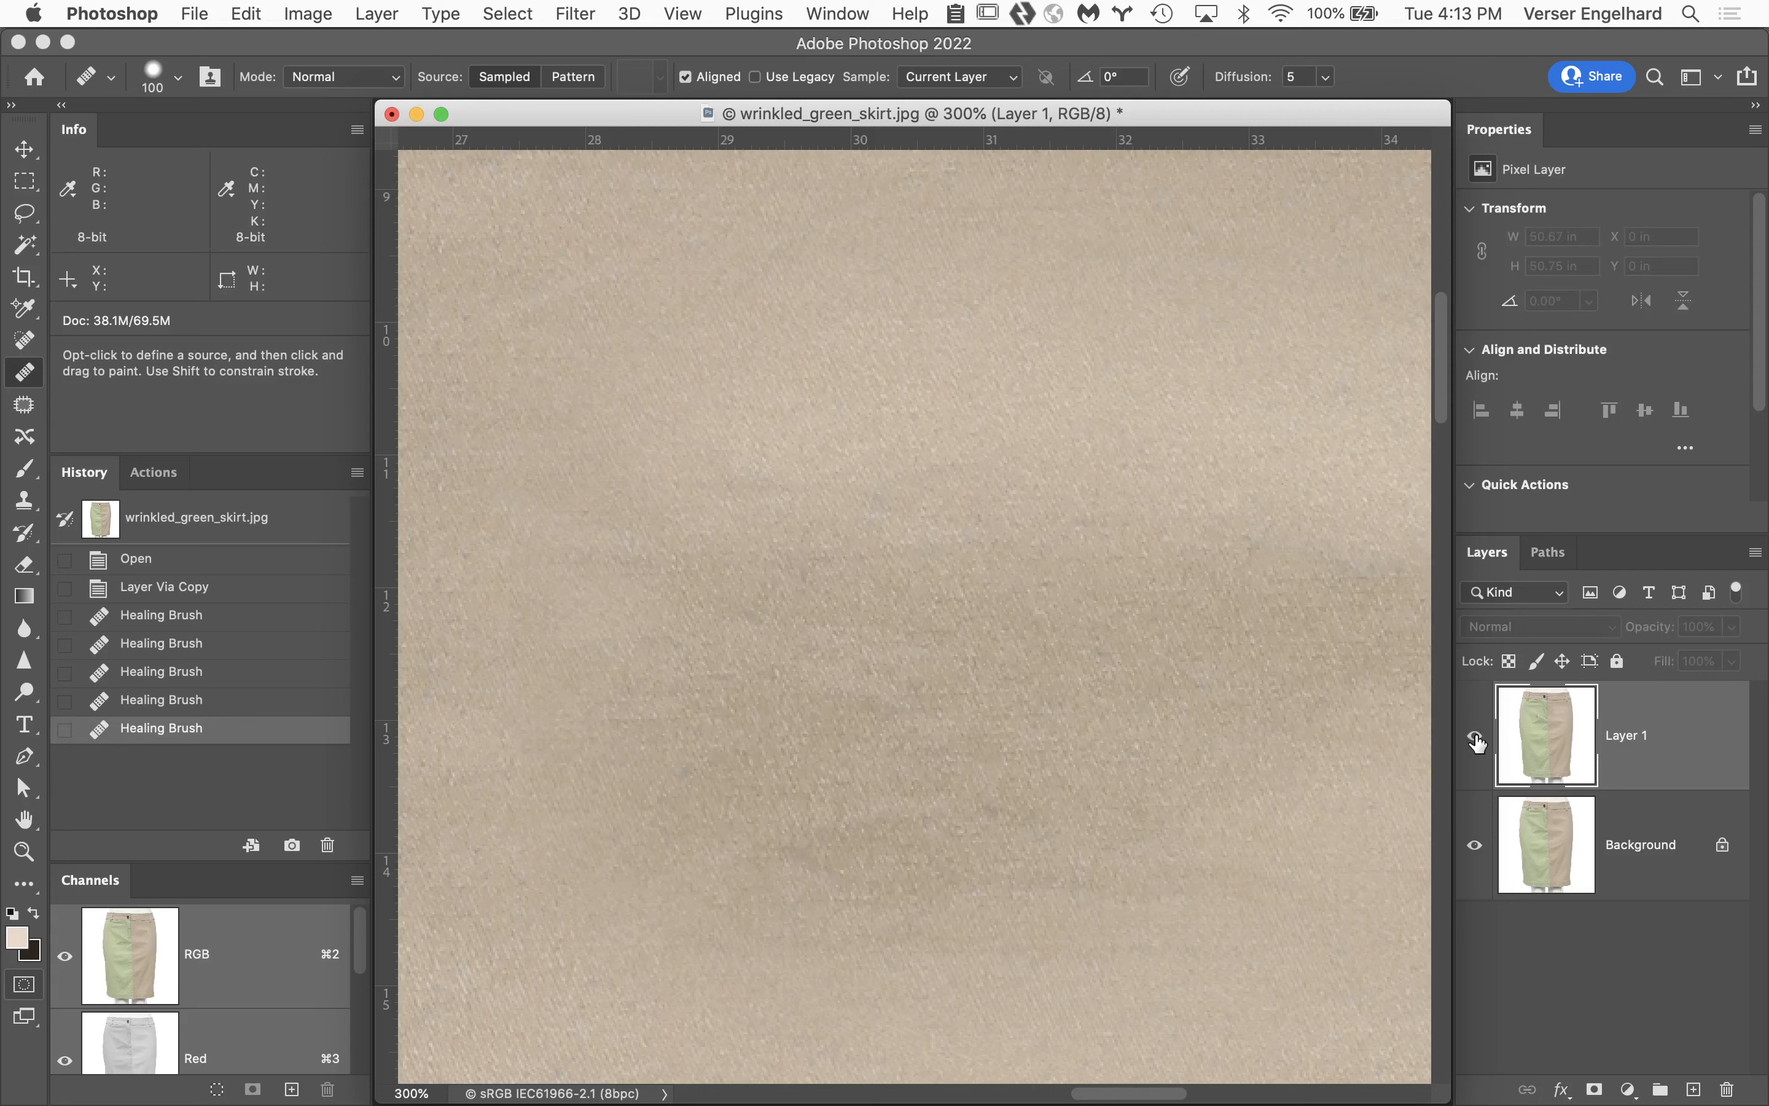
pyautogui.click(1476, 740)
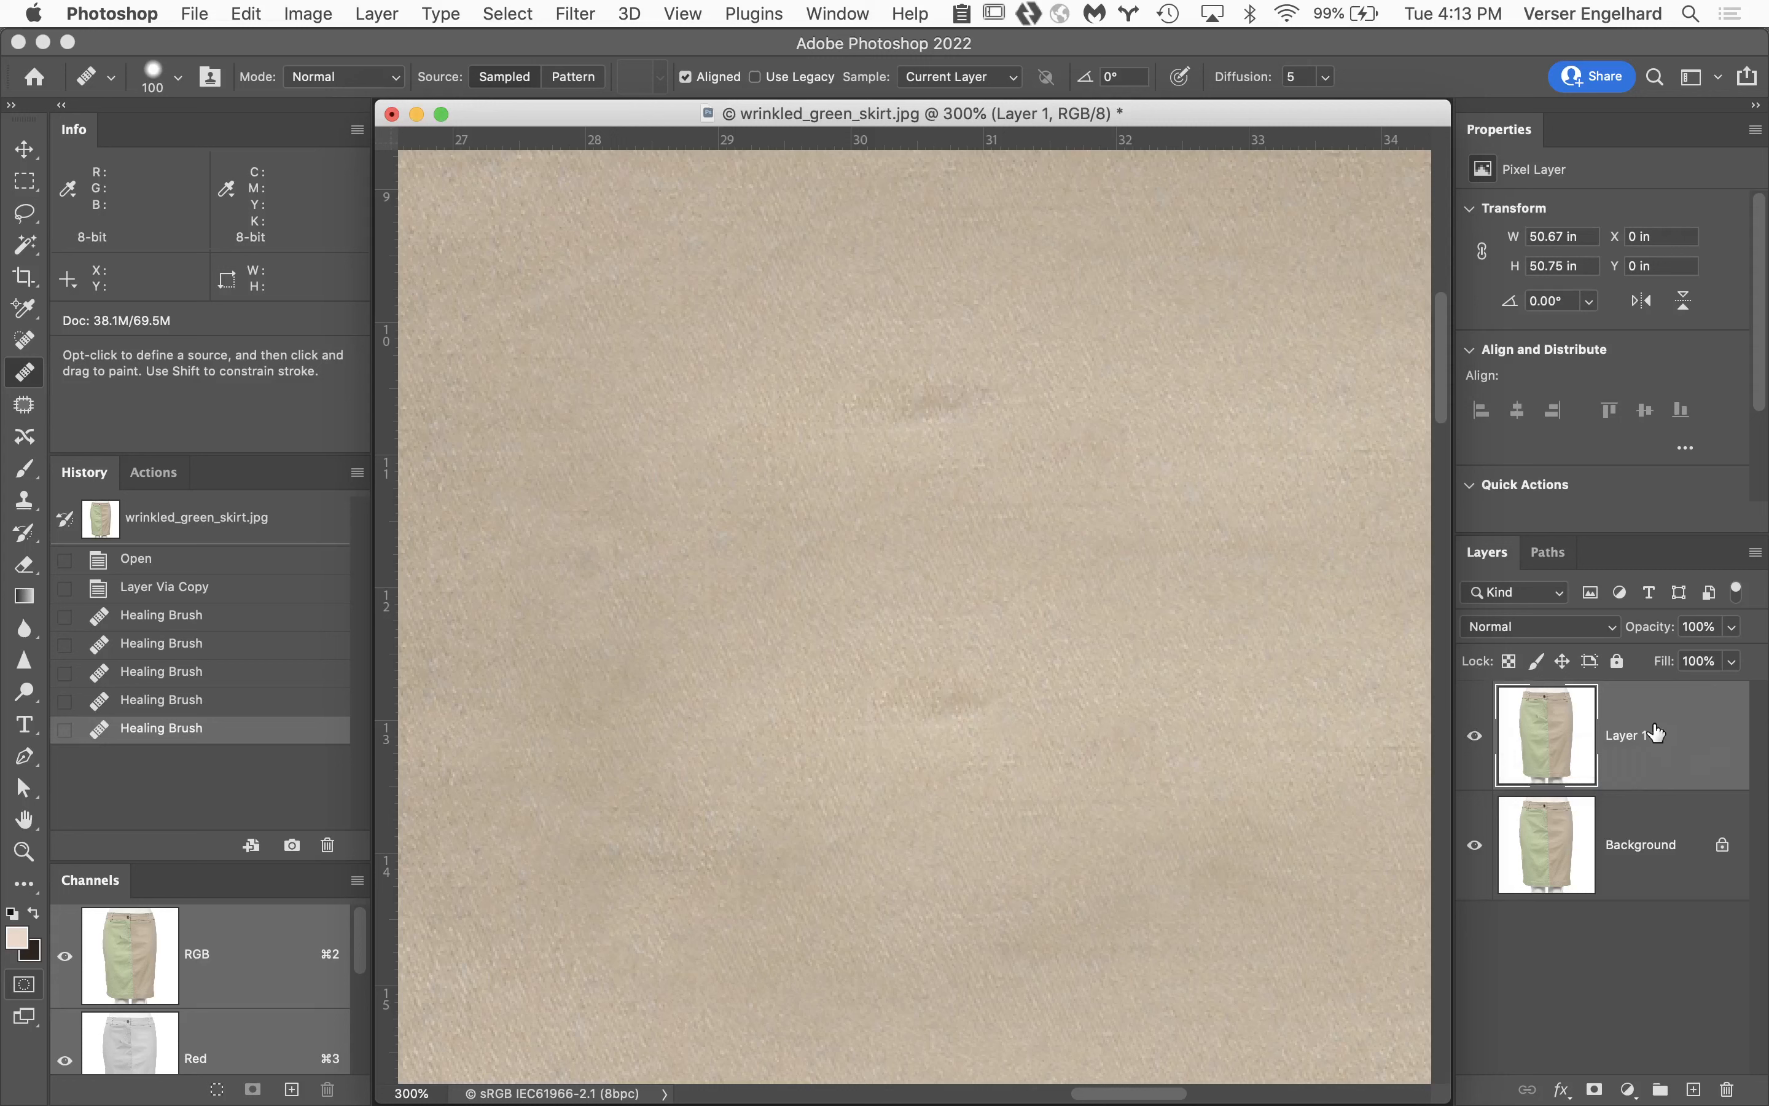
# Delete the healed Layer 1 and duplicate the Background layer twice, with the whole skirt in view.
pyautogui.moveTo(1693, 729); pyautogui.dragTo(1726, 1090)
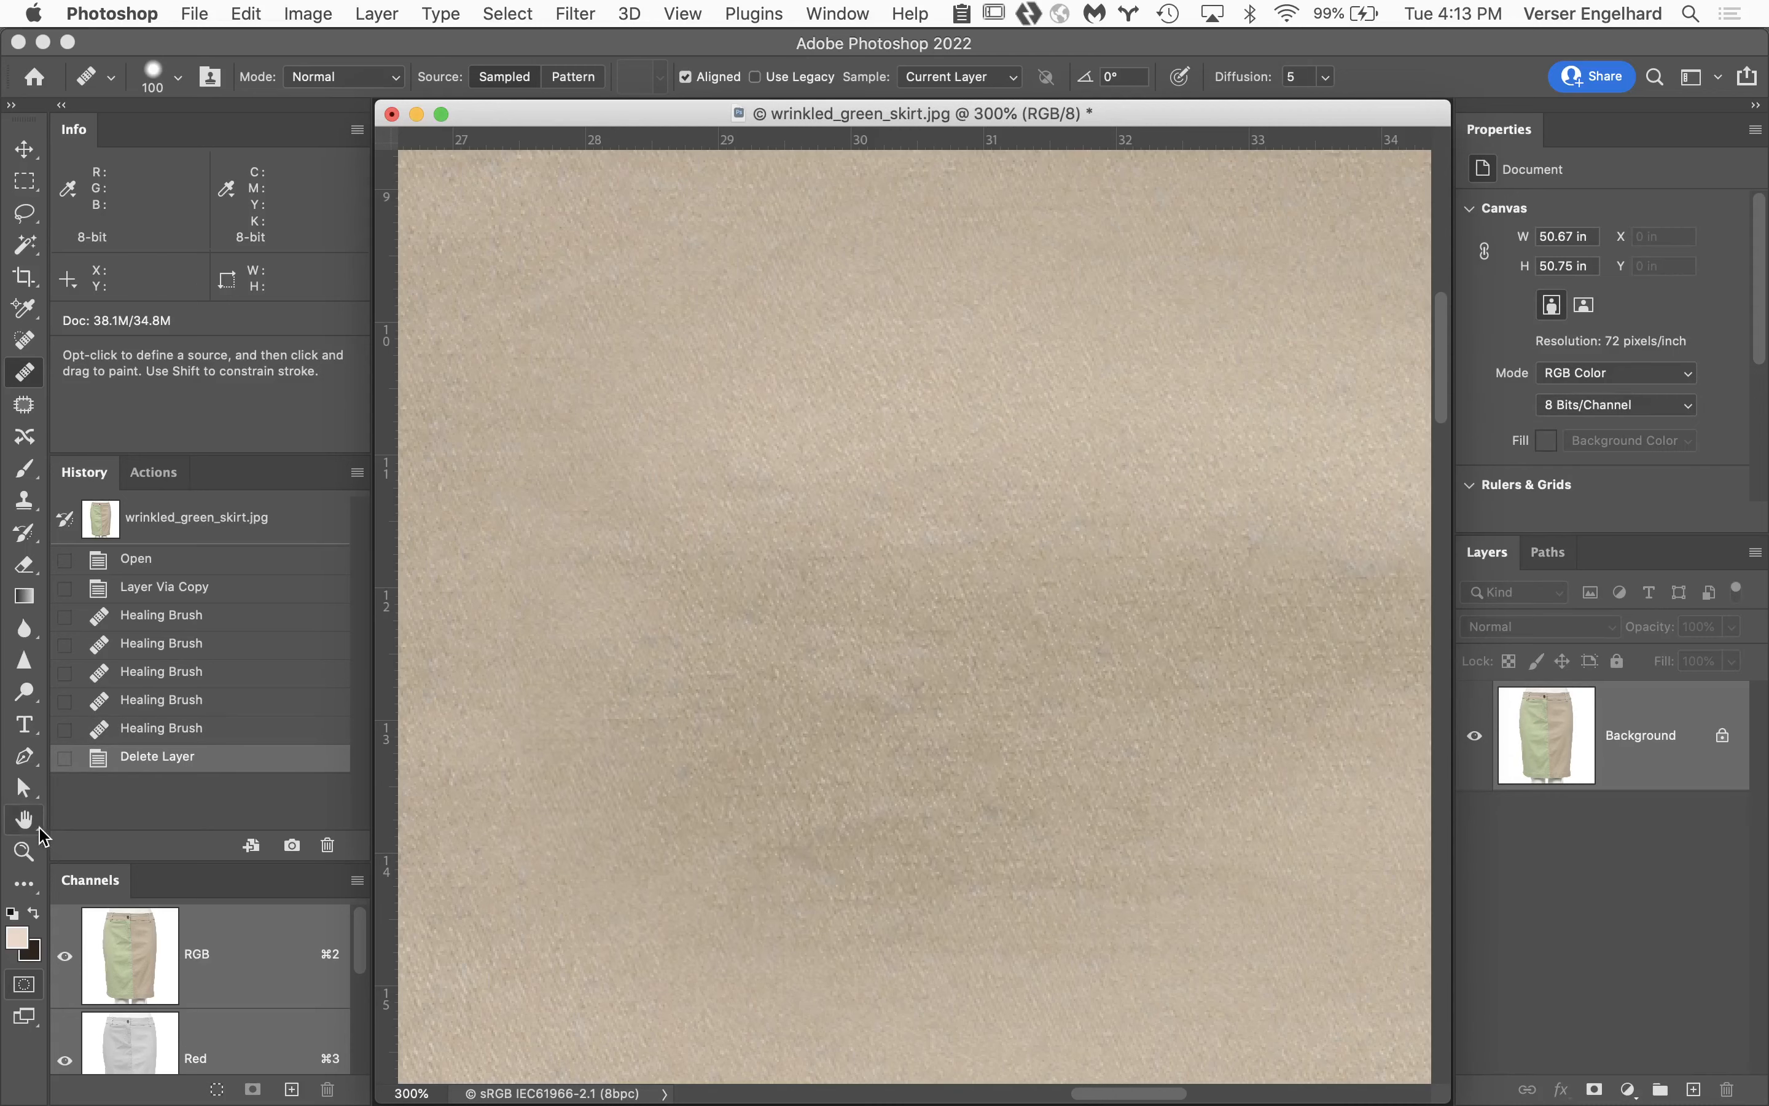
pyautogui.doubleClick(38, 828)
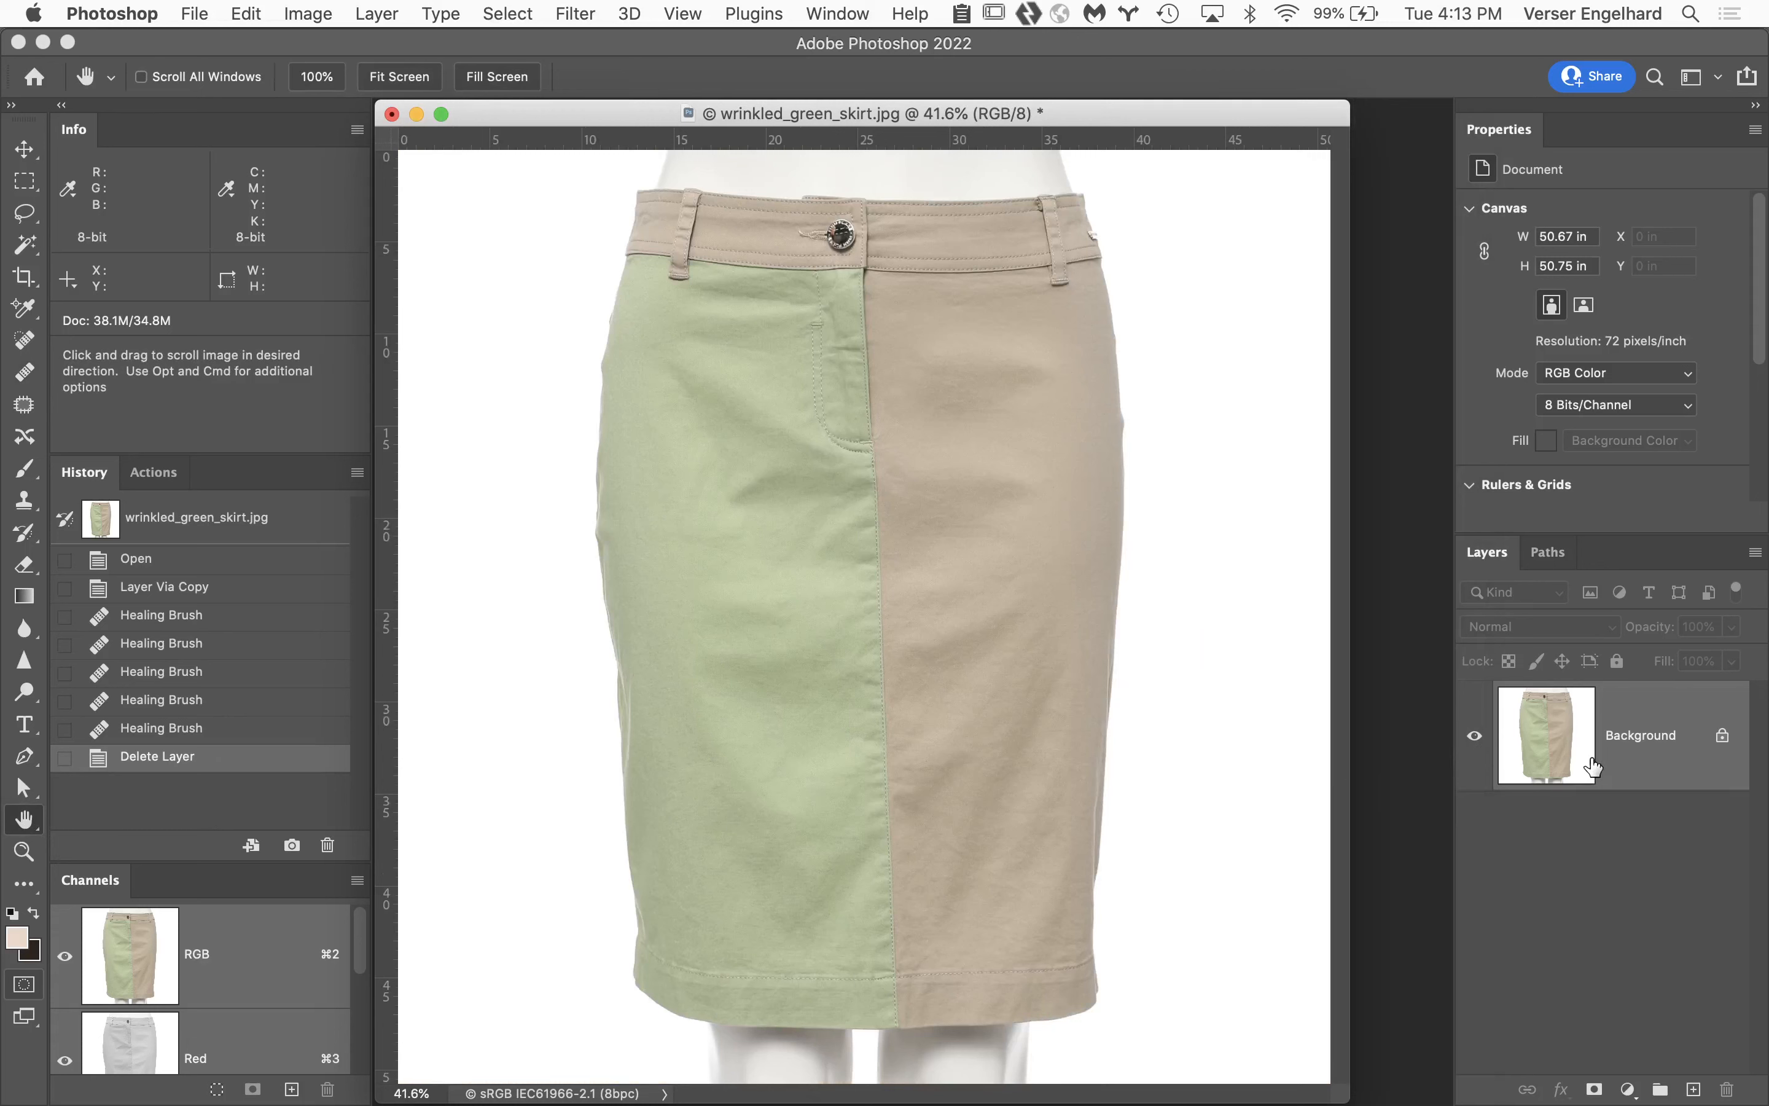
pyautogui.press('super+j')
pyautogui.press('super+j')
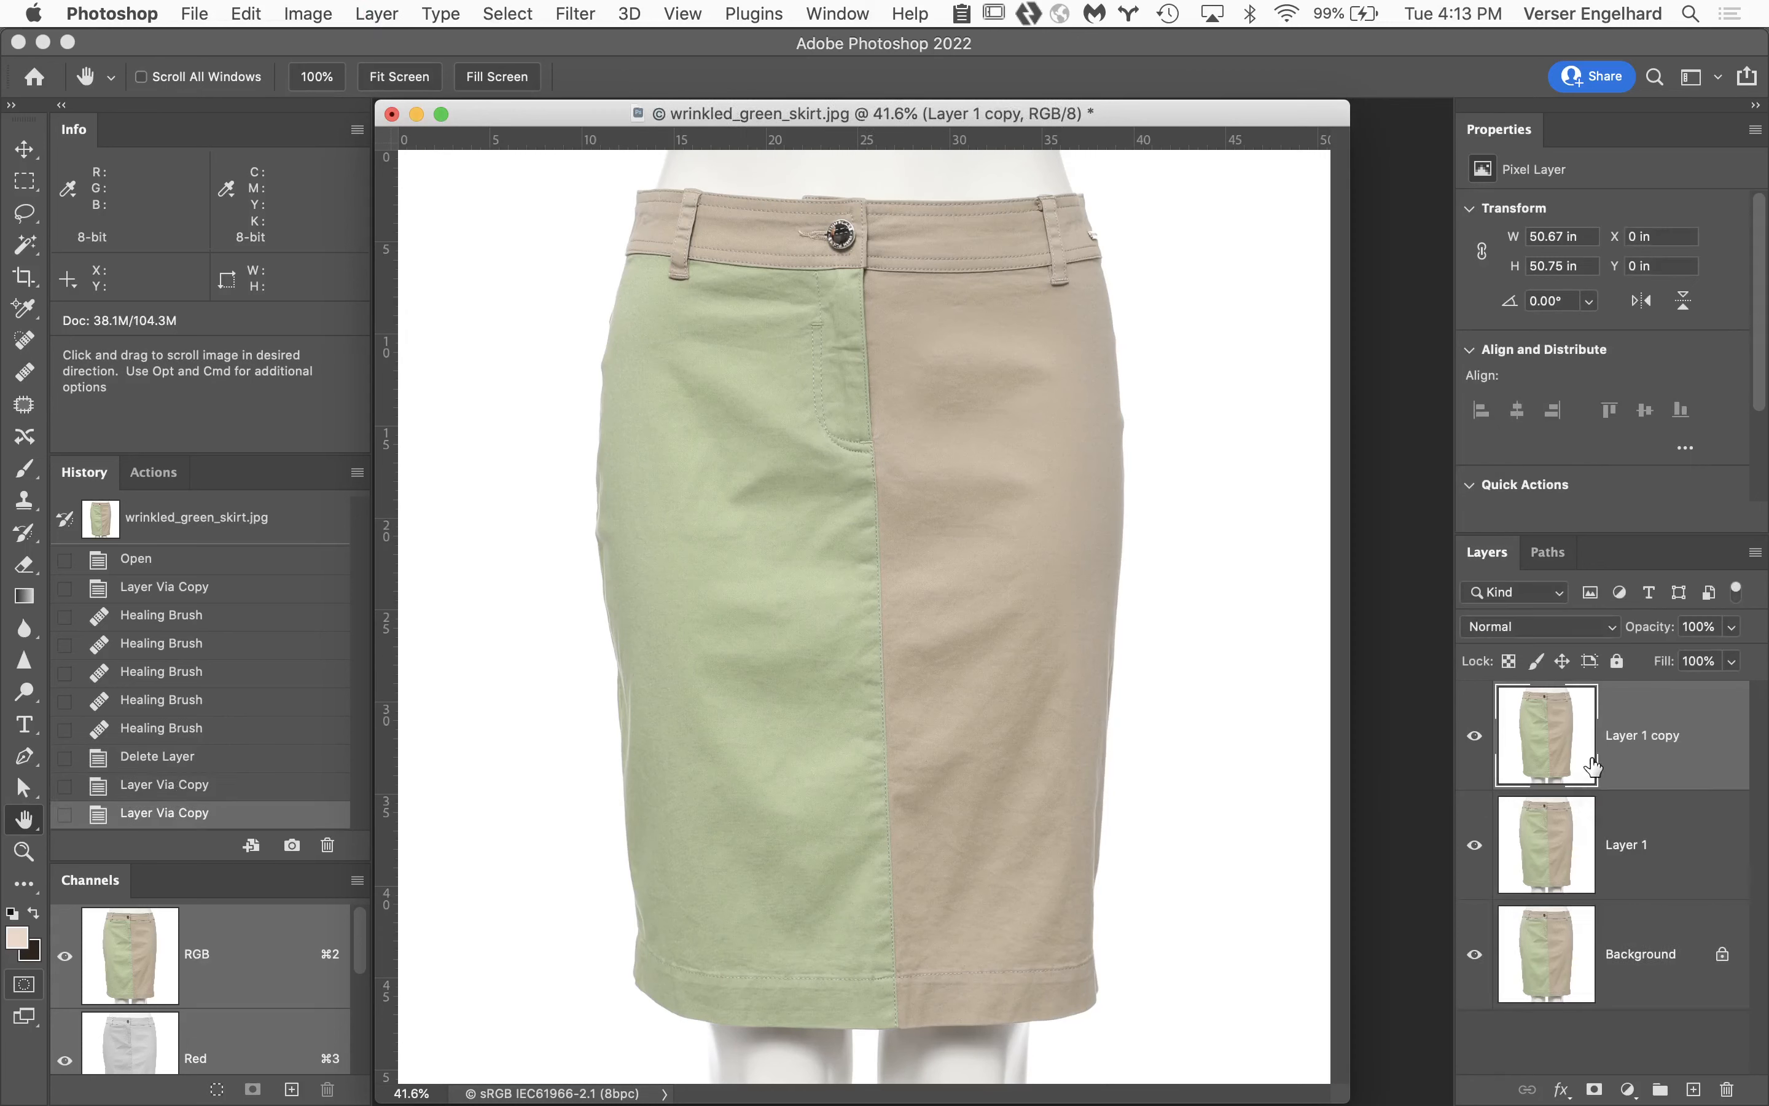
# Rename the middle layer "low color and tone" and the uppermost layer "High Detail".
pyautogui.click(1626, 844)
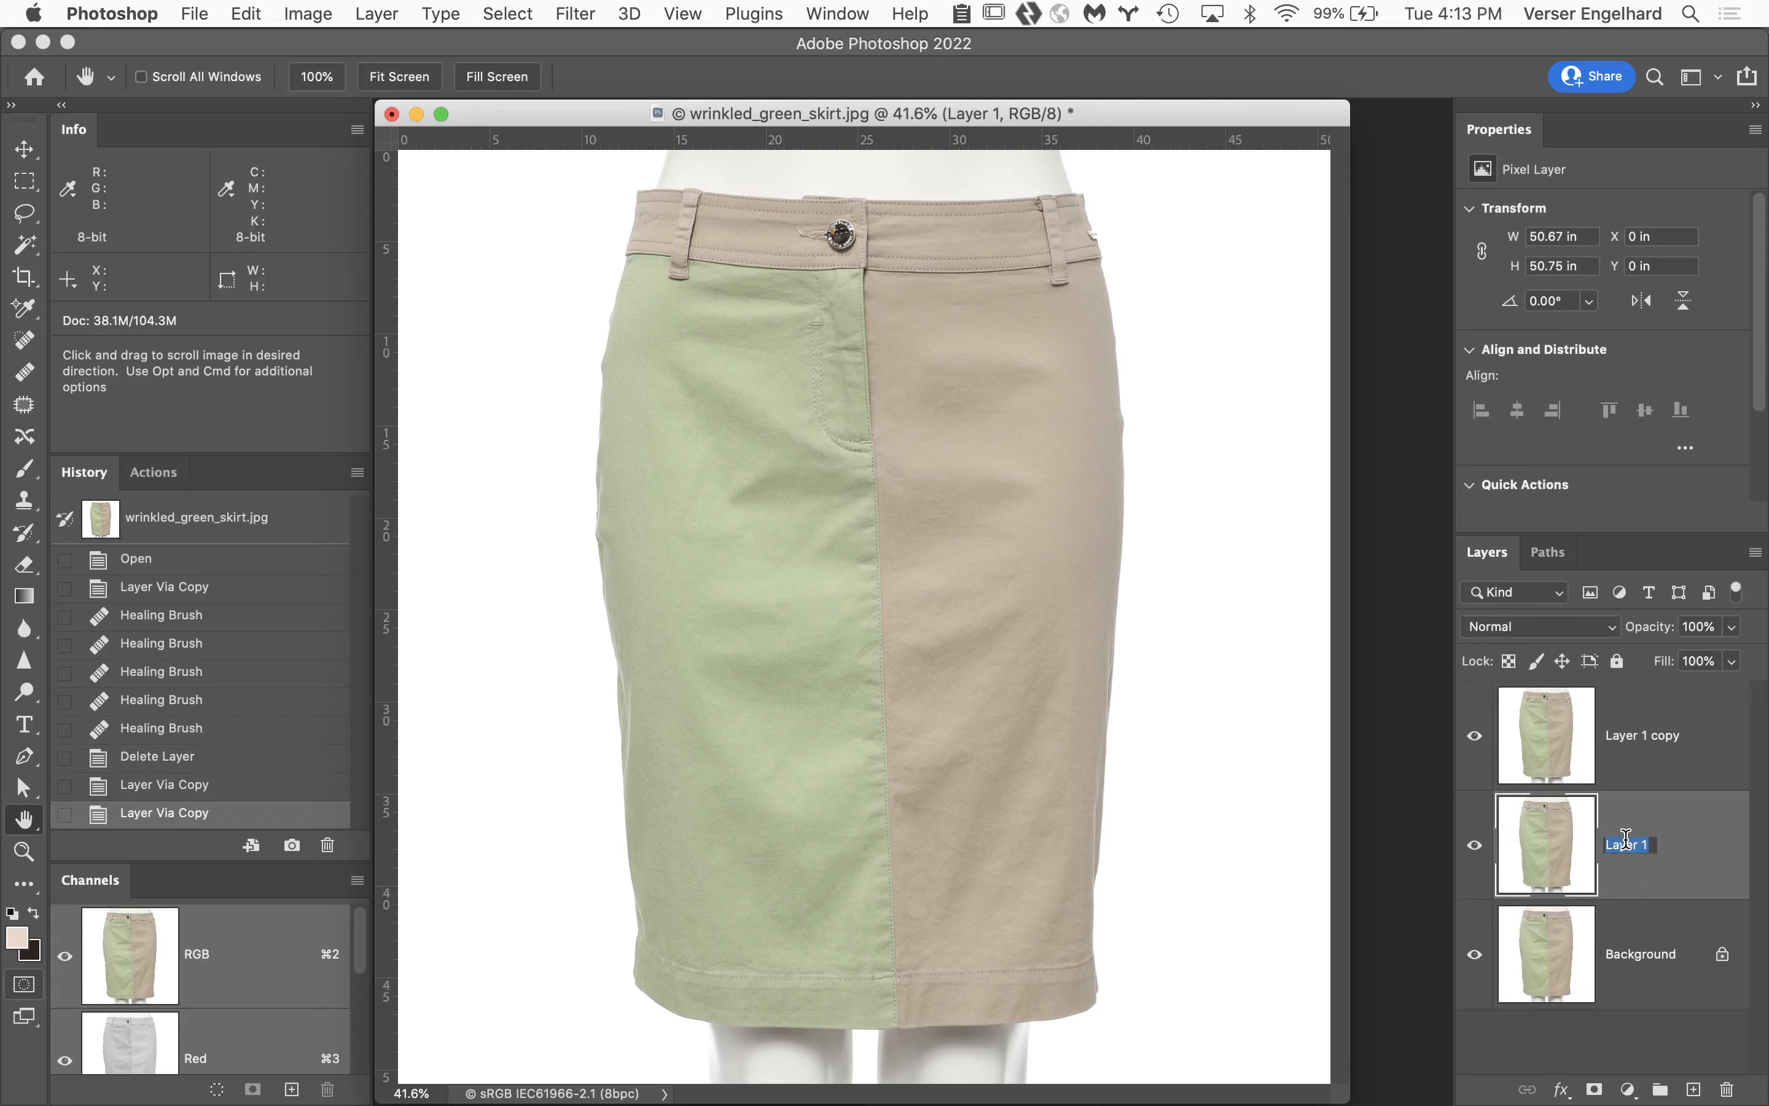
pyautogui.write('low color and tone')
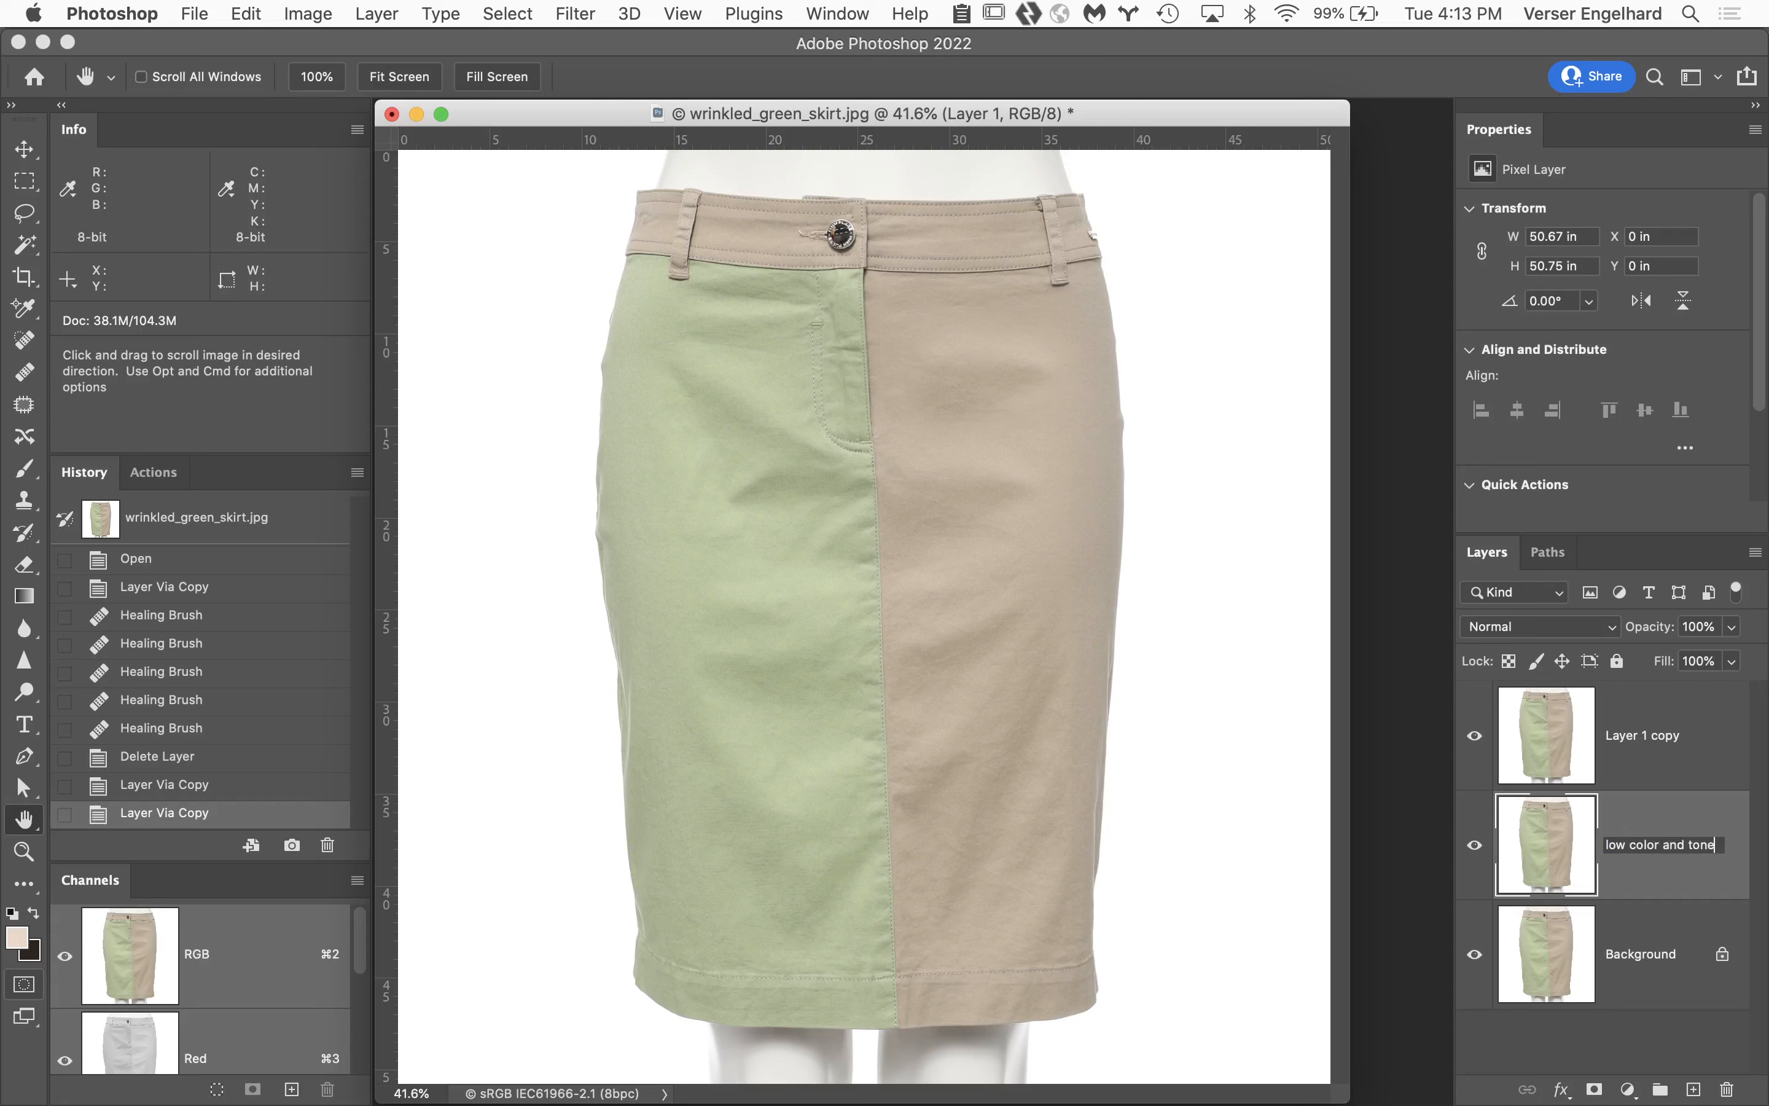
pyautogui.click(1638, 741)
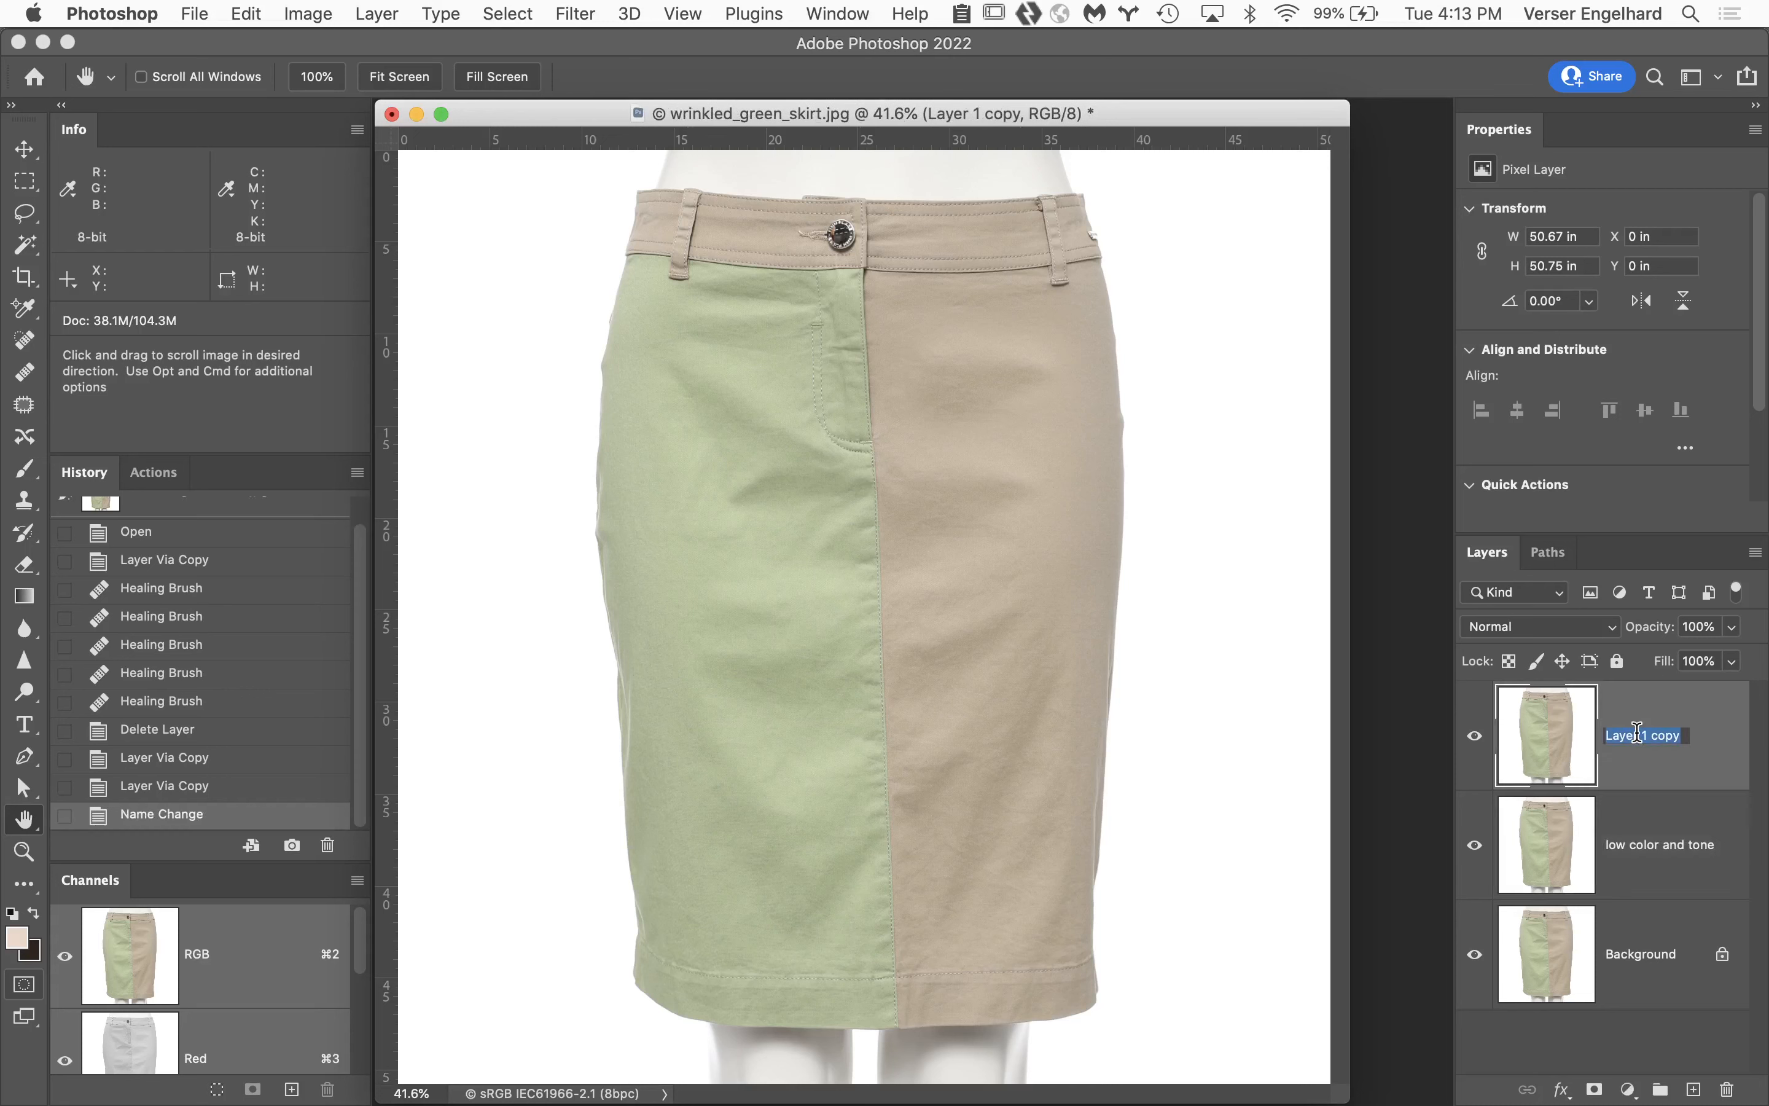
pyautogui.write('High Detail')
pyautogui.press('Return')
# Hide the High Detail layer and open the filter choices for the low color and tone layer.
pyautogui.click(1475, 736)
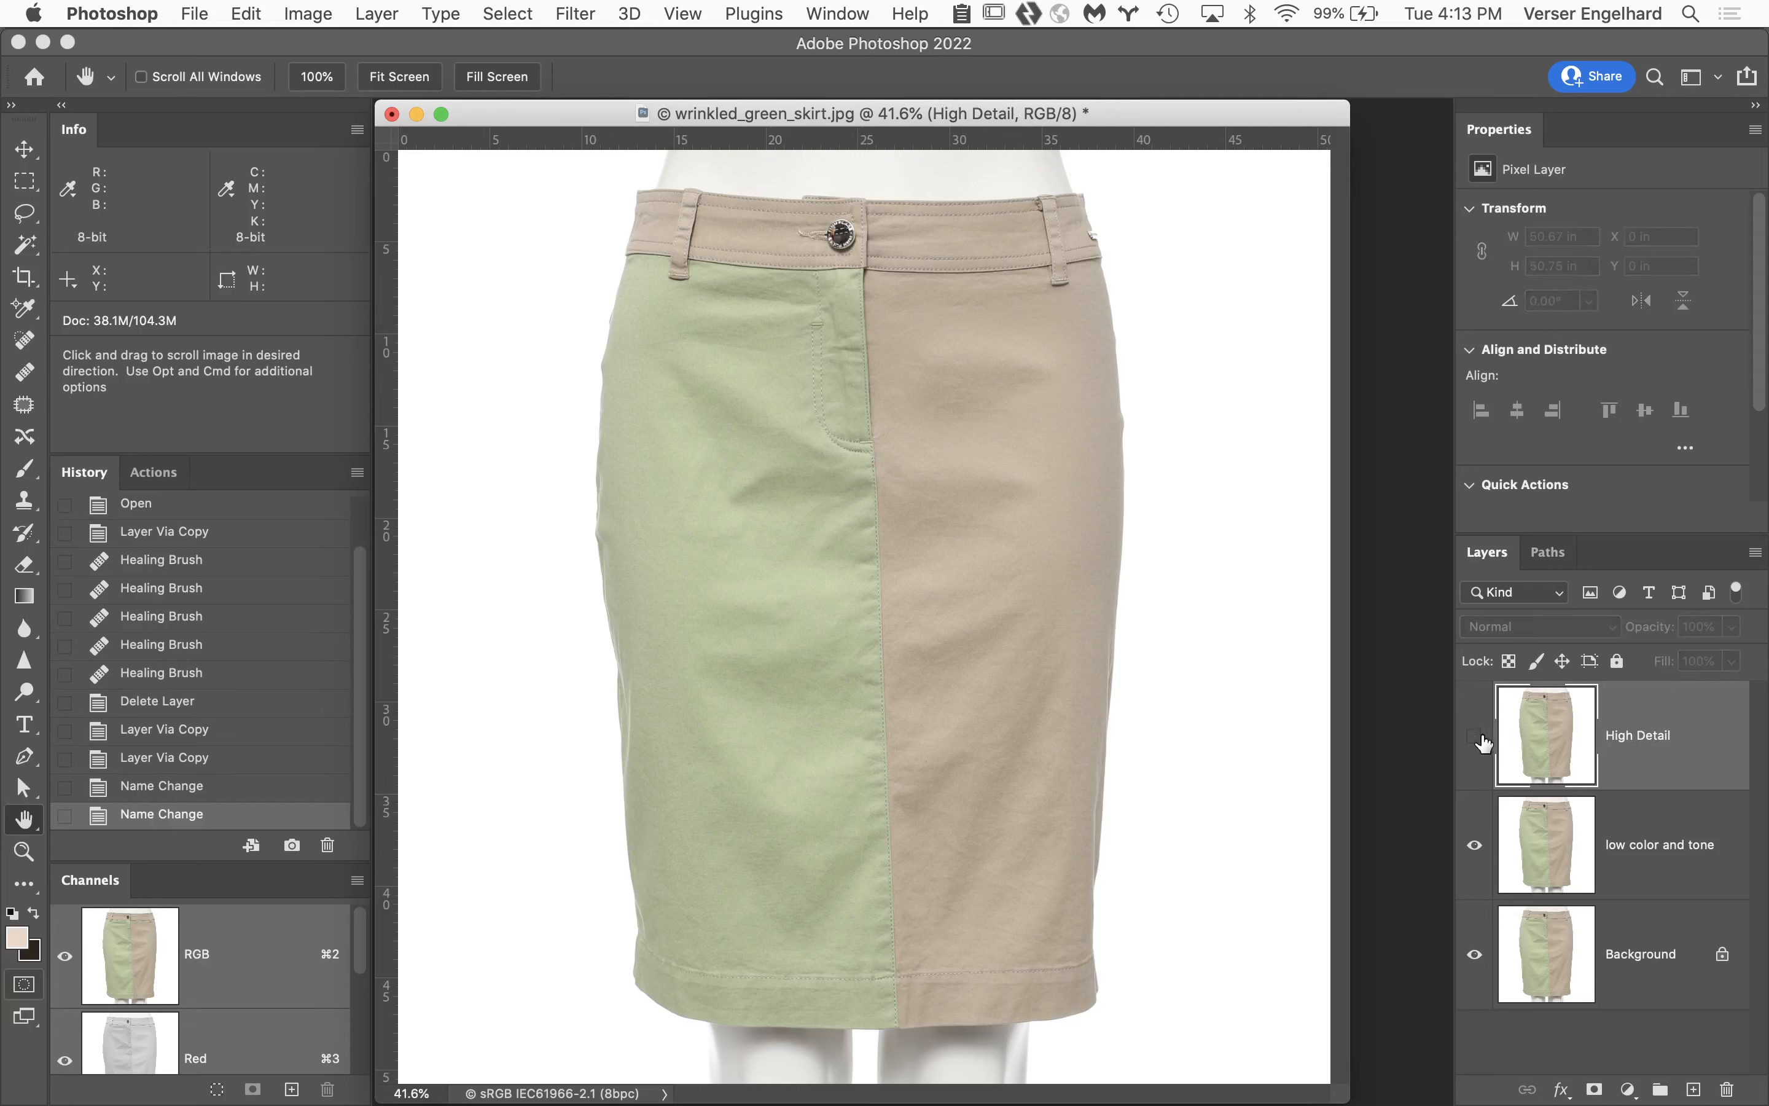
pyautogui.click(1629, 832)
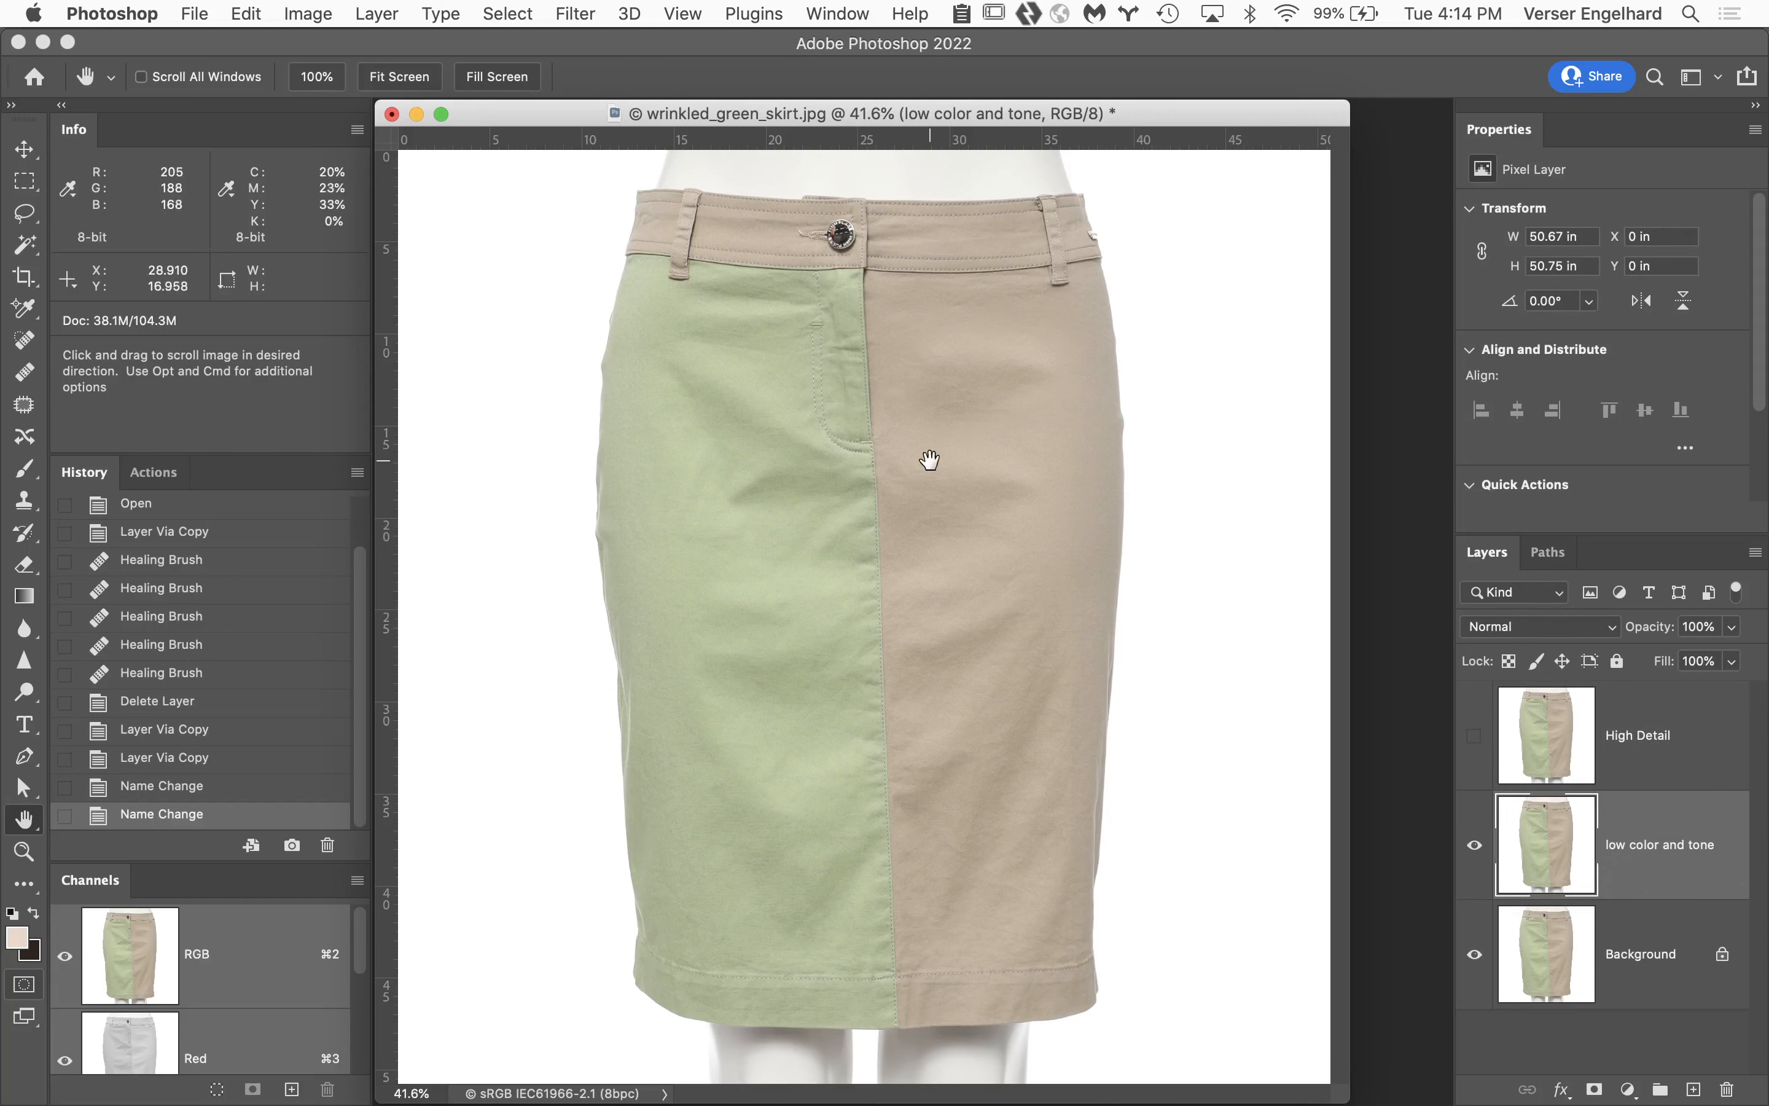
pyautogui.click(906, 491)
pyautogui.click(899, 498)
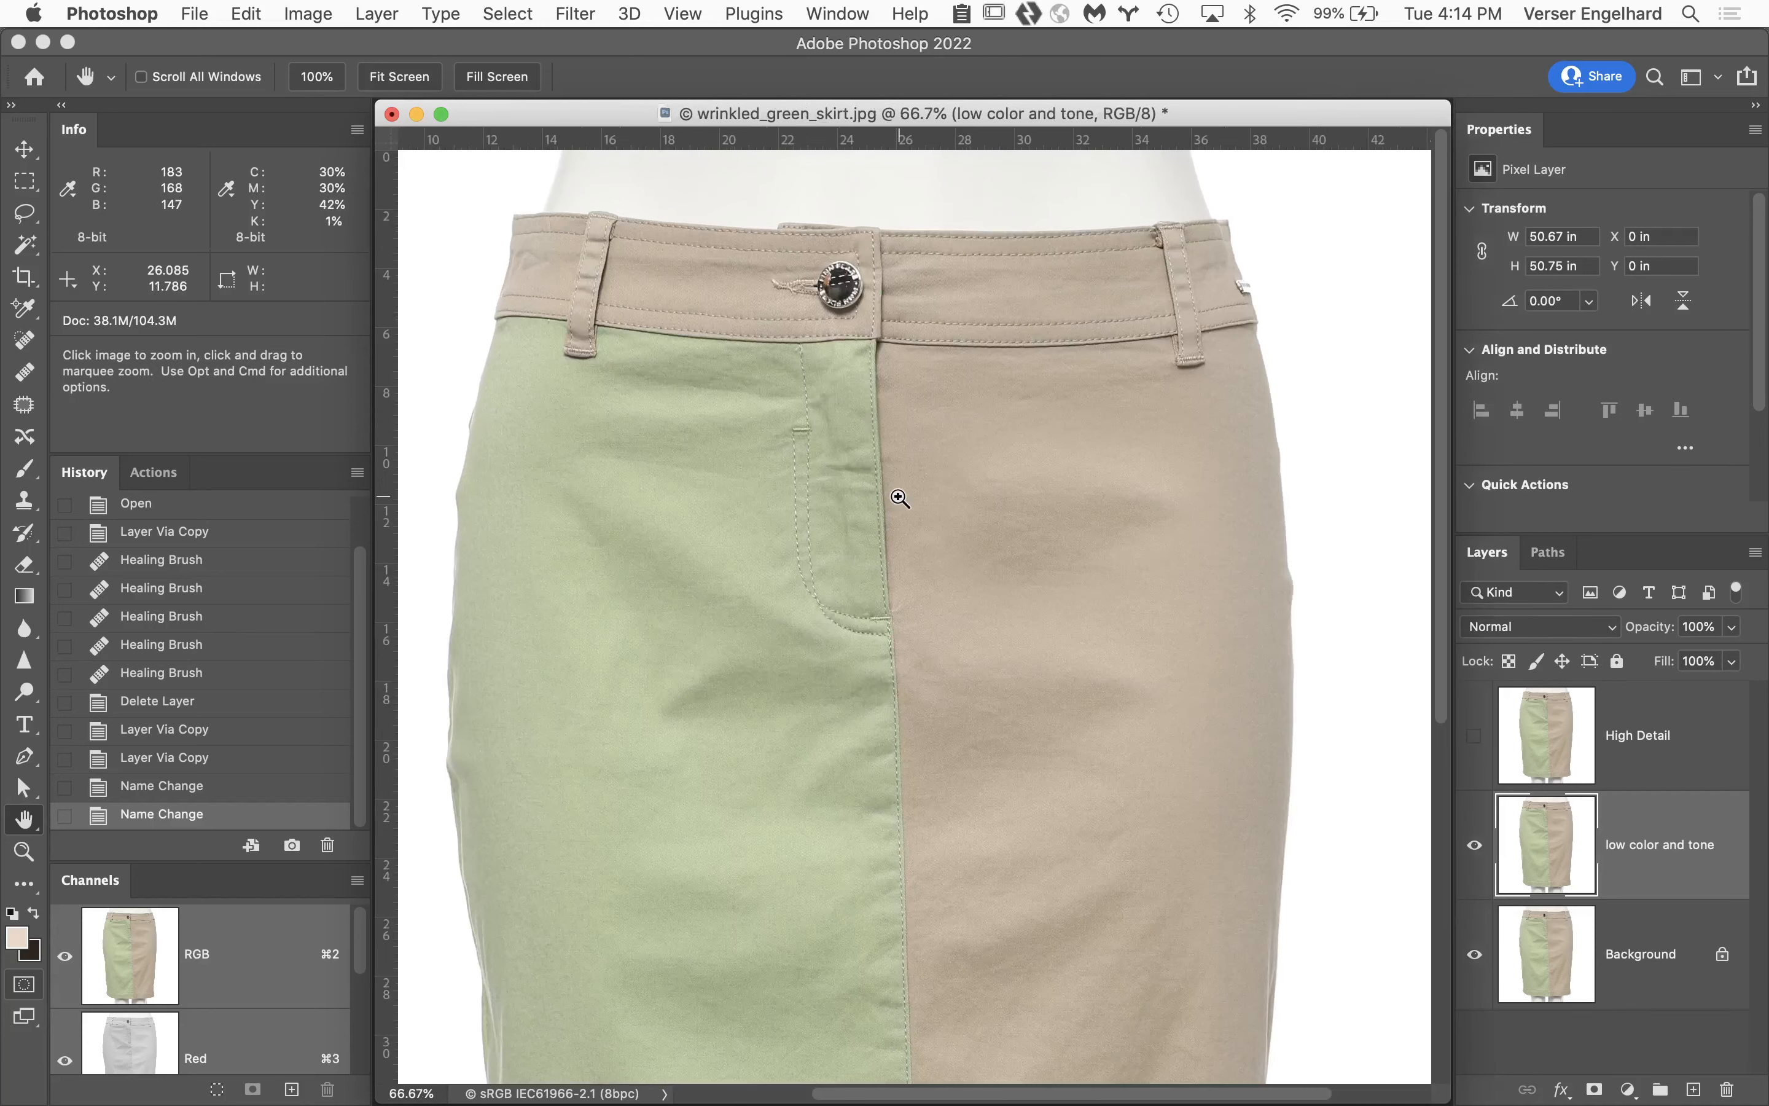
pyautogui.click(873, 607)
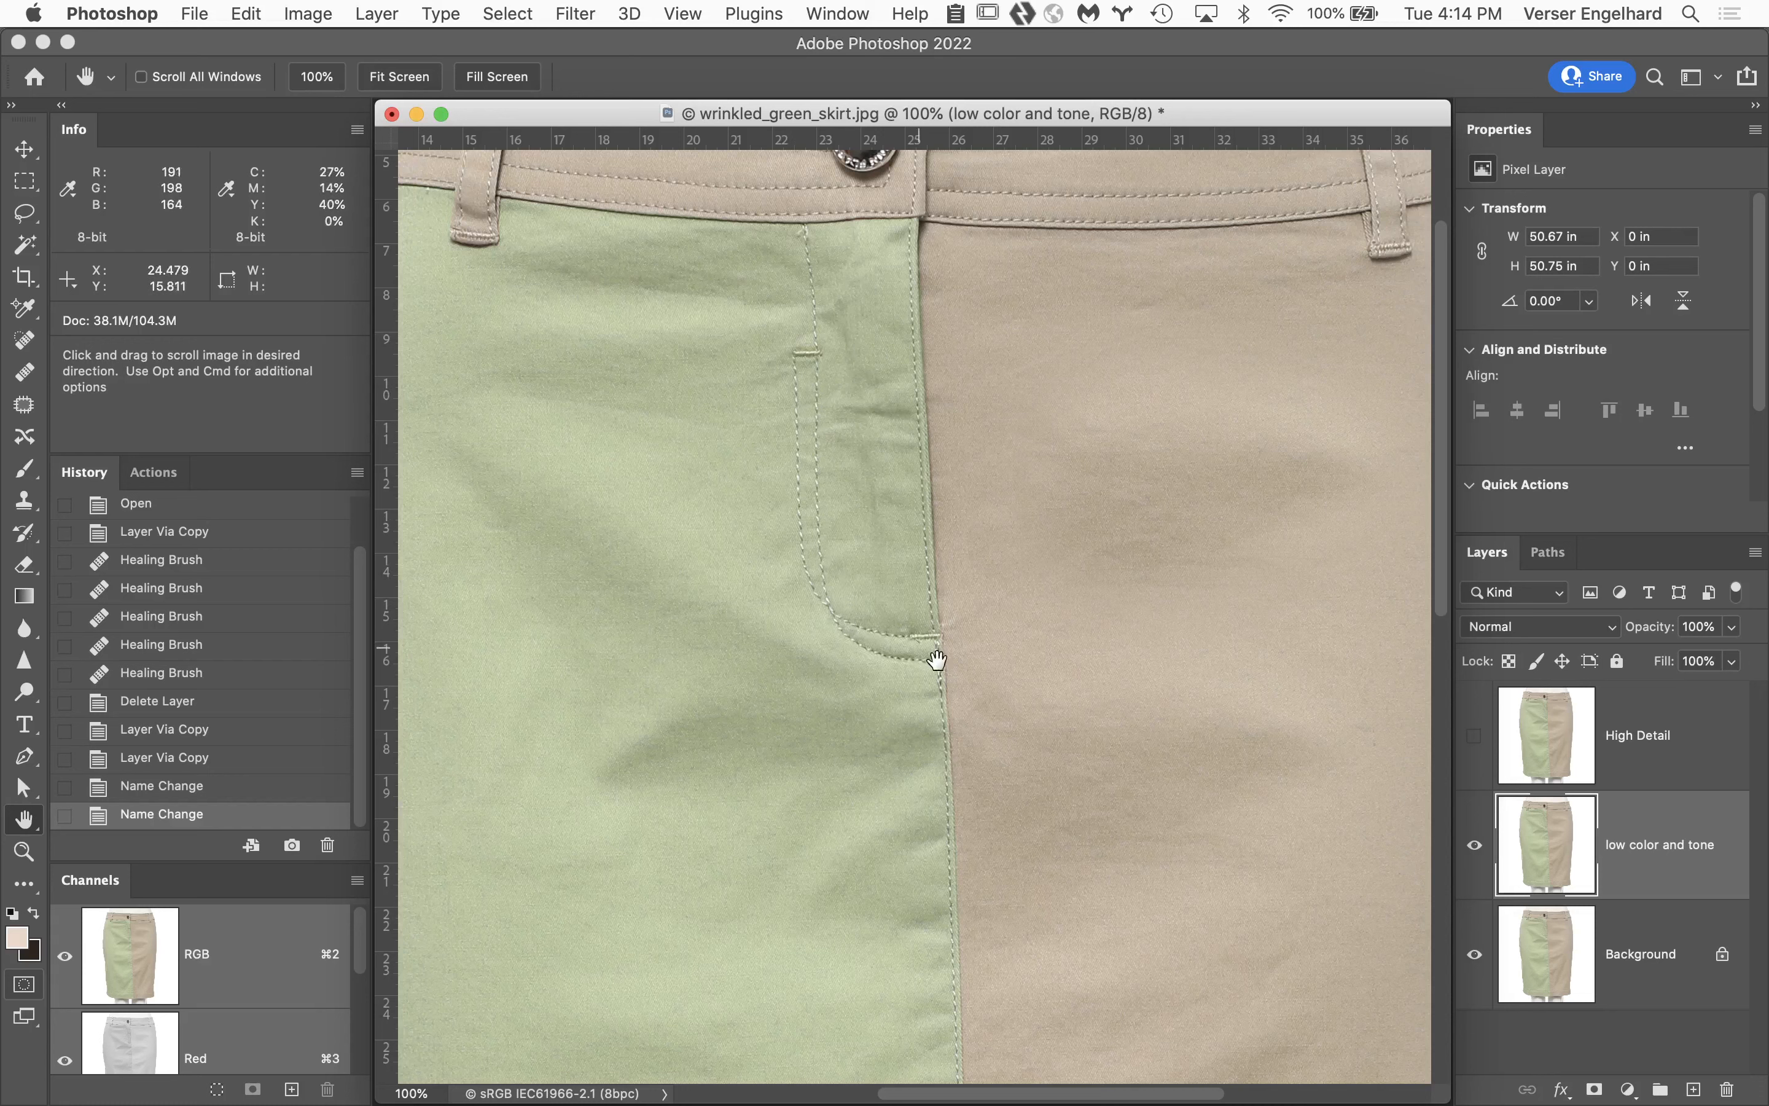
pyautogui.moveTo(1067, 424); pyautogui.dragTo(1054, 502)
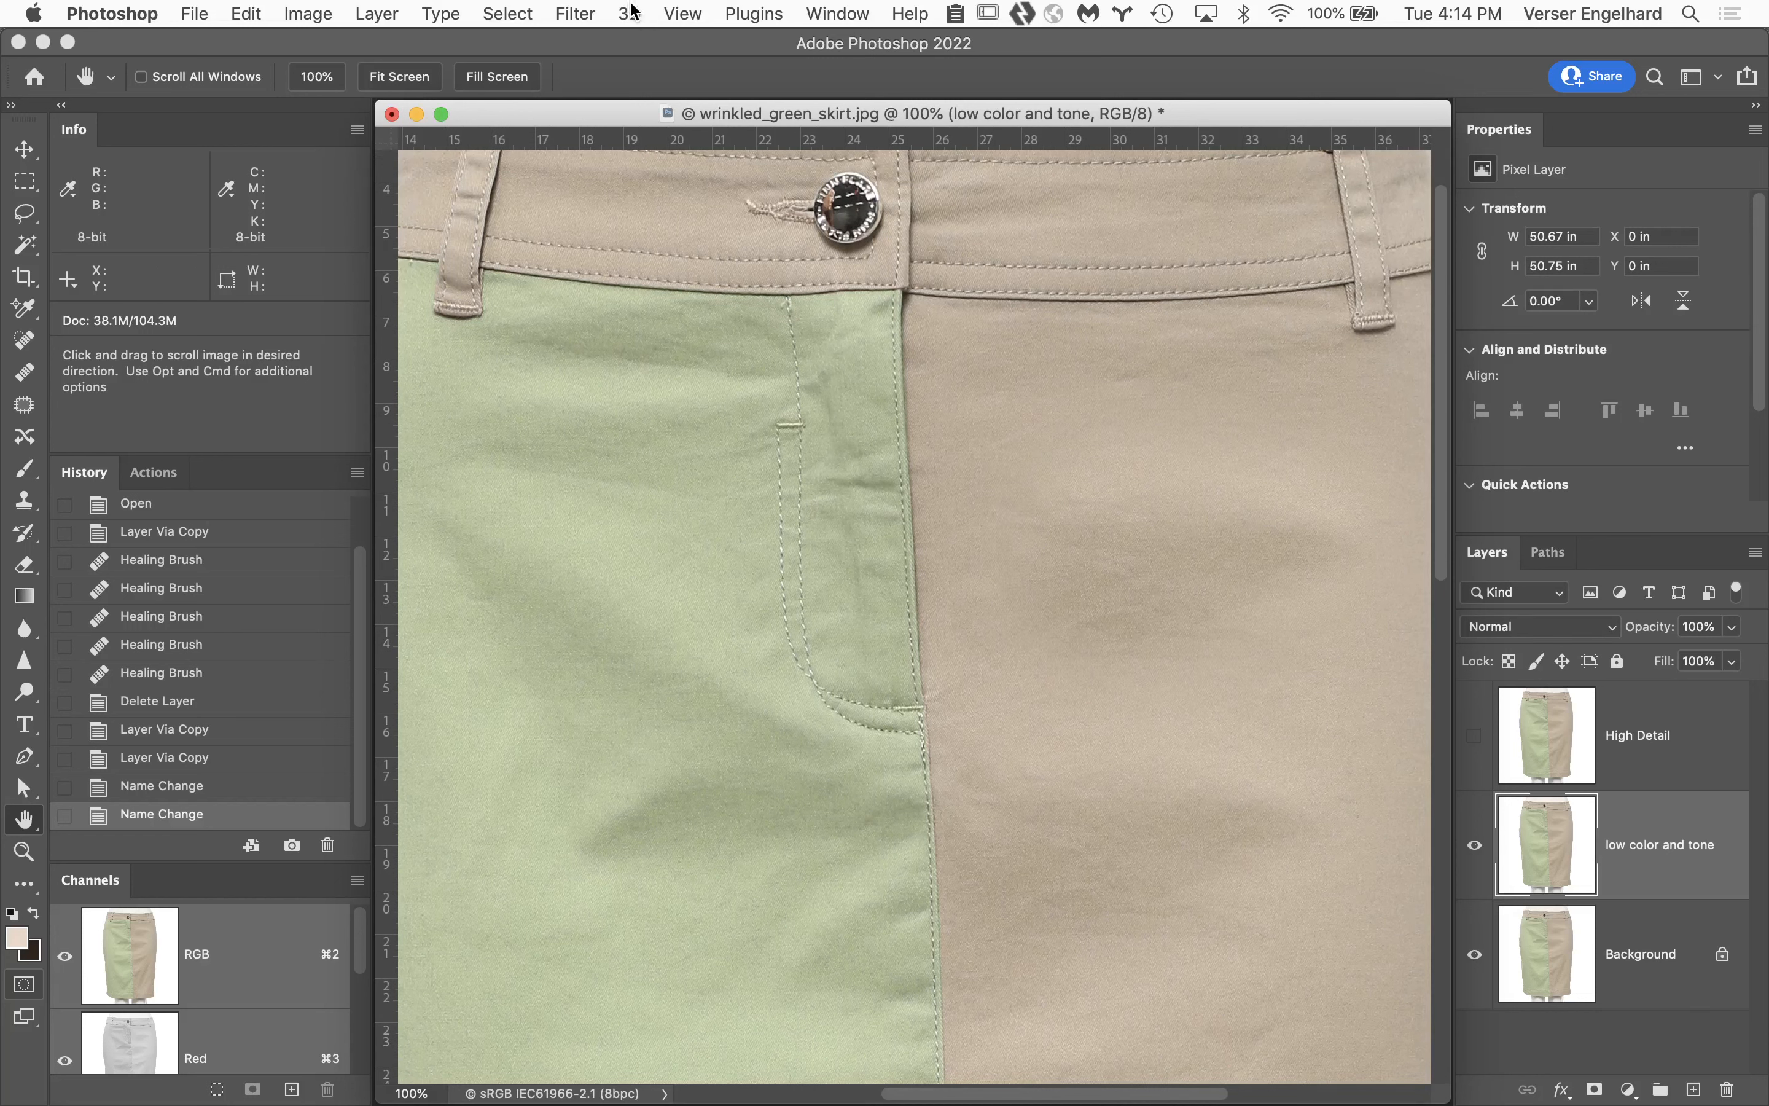
pyautogui.click(579, 13)
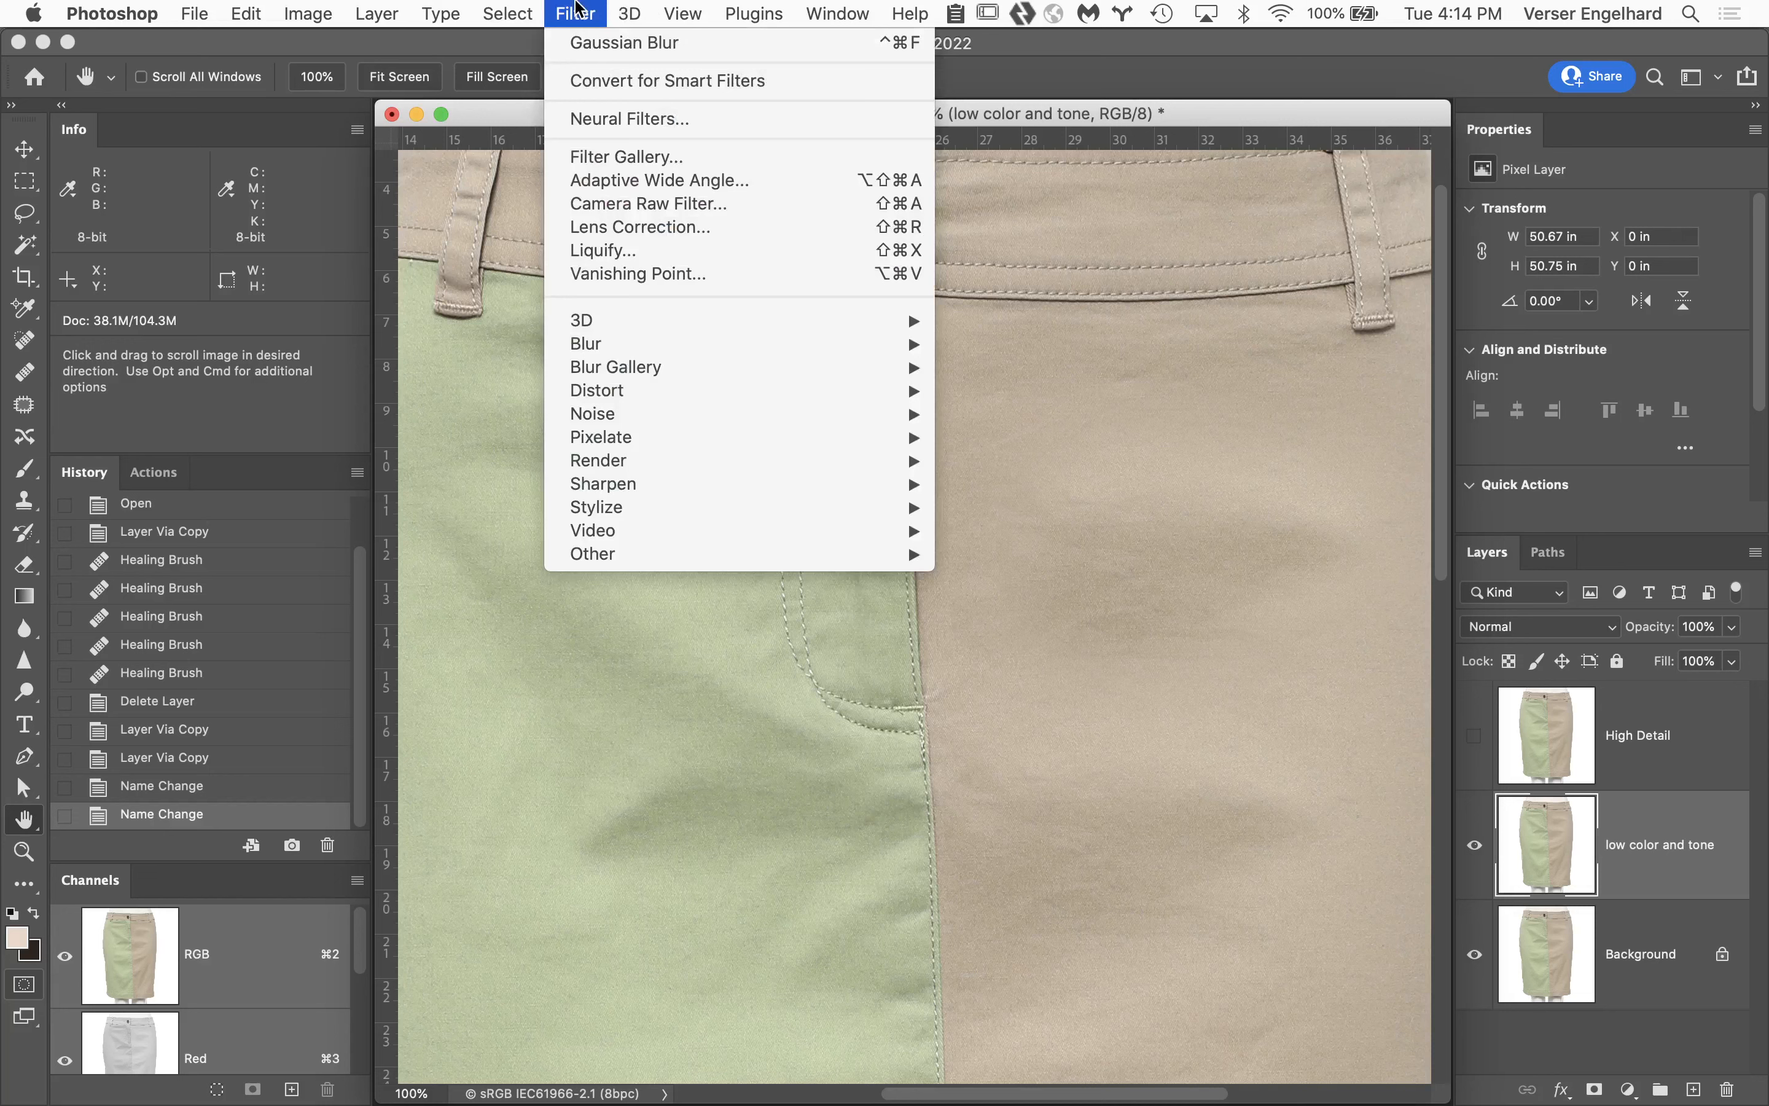
# Apply a Gaussian Blur with a 5.0 pixel radius to the low color and tone layer.
pyautogui.moveTo(622, 345)
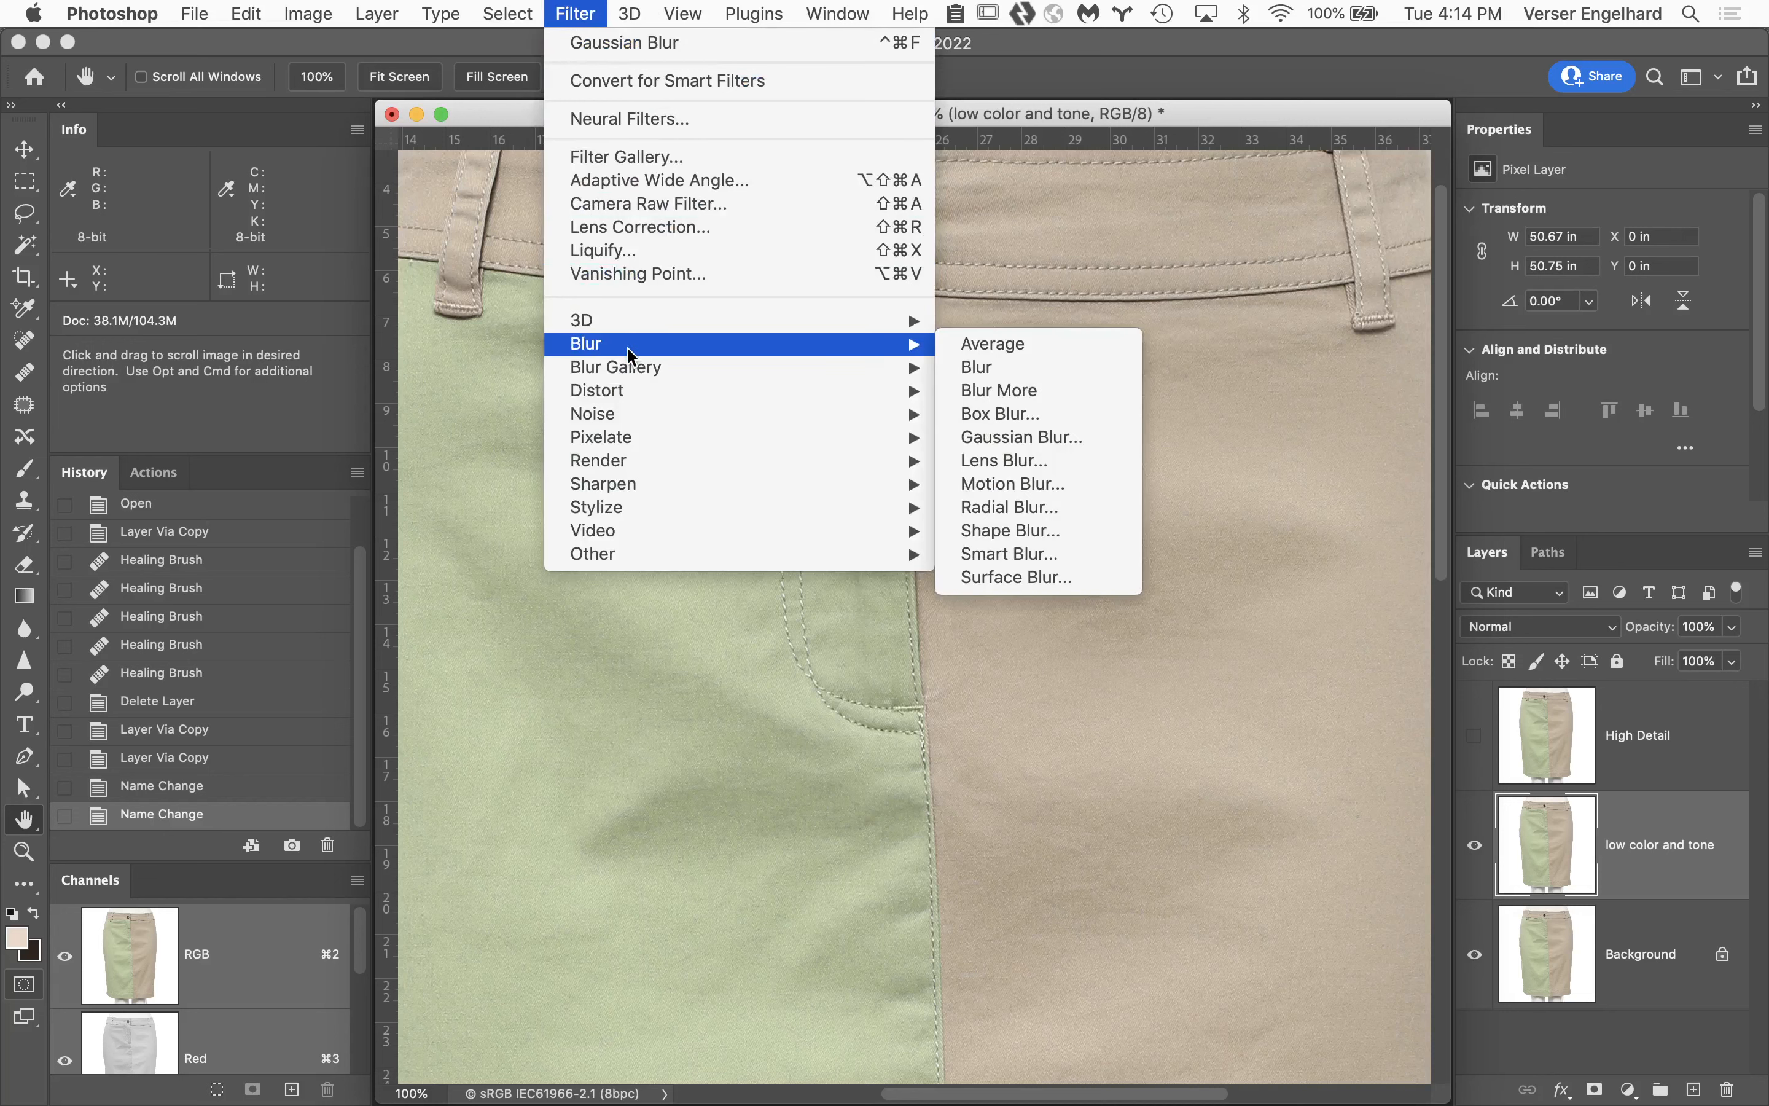
pyautogui.click(1041, 442)
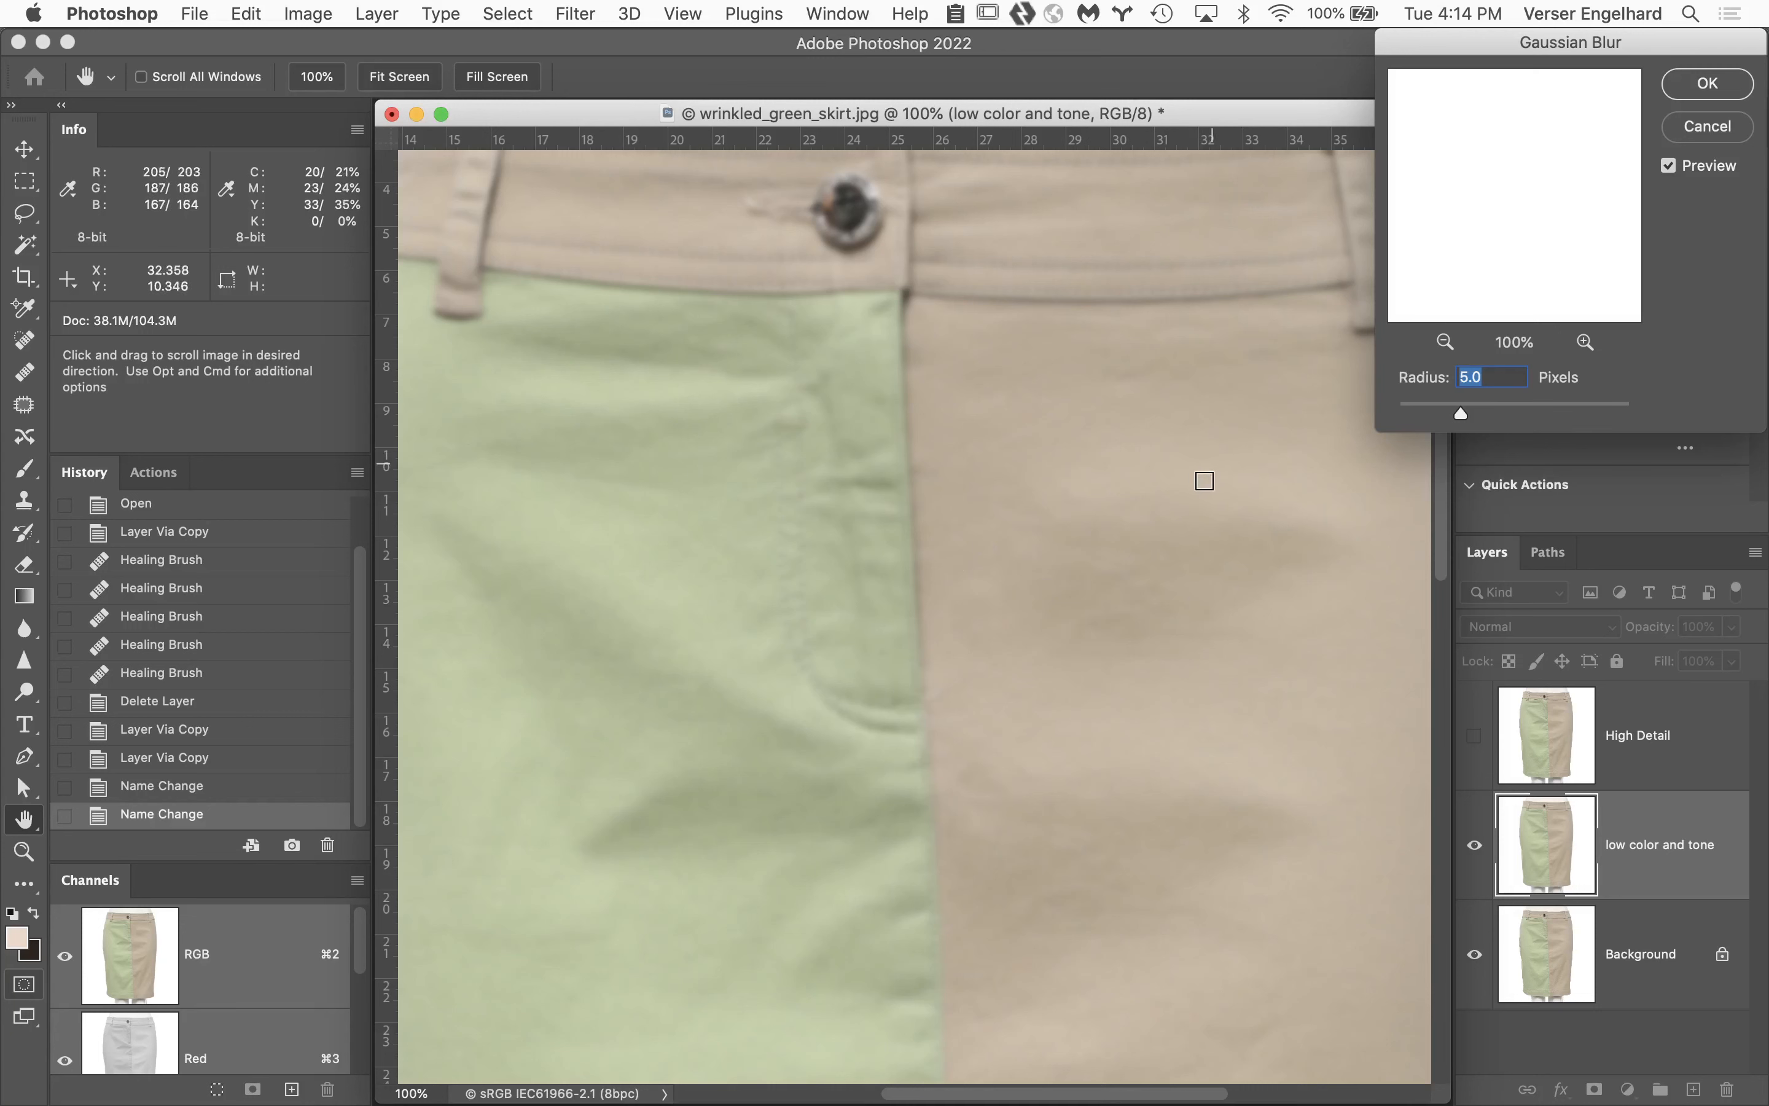
pyautogui.click(1715, 84)
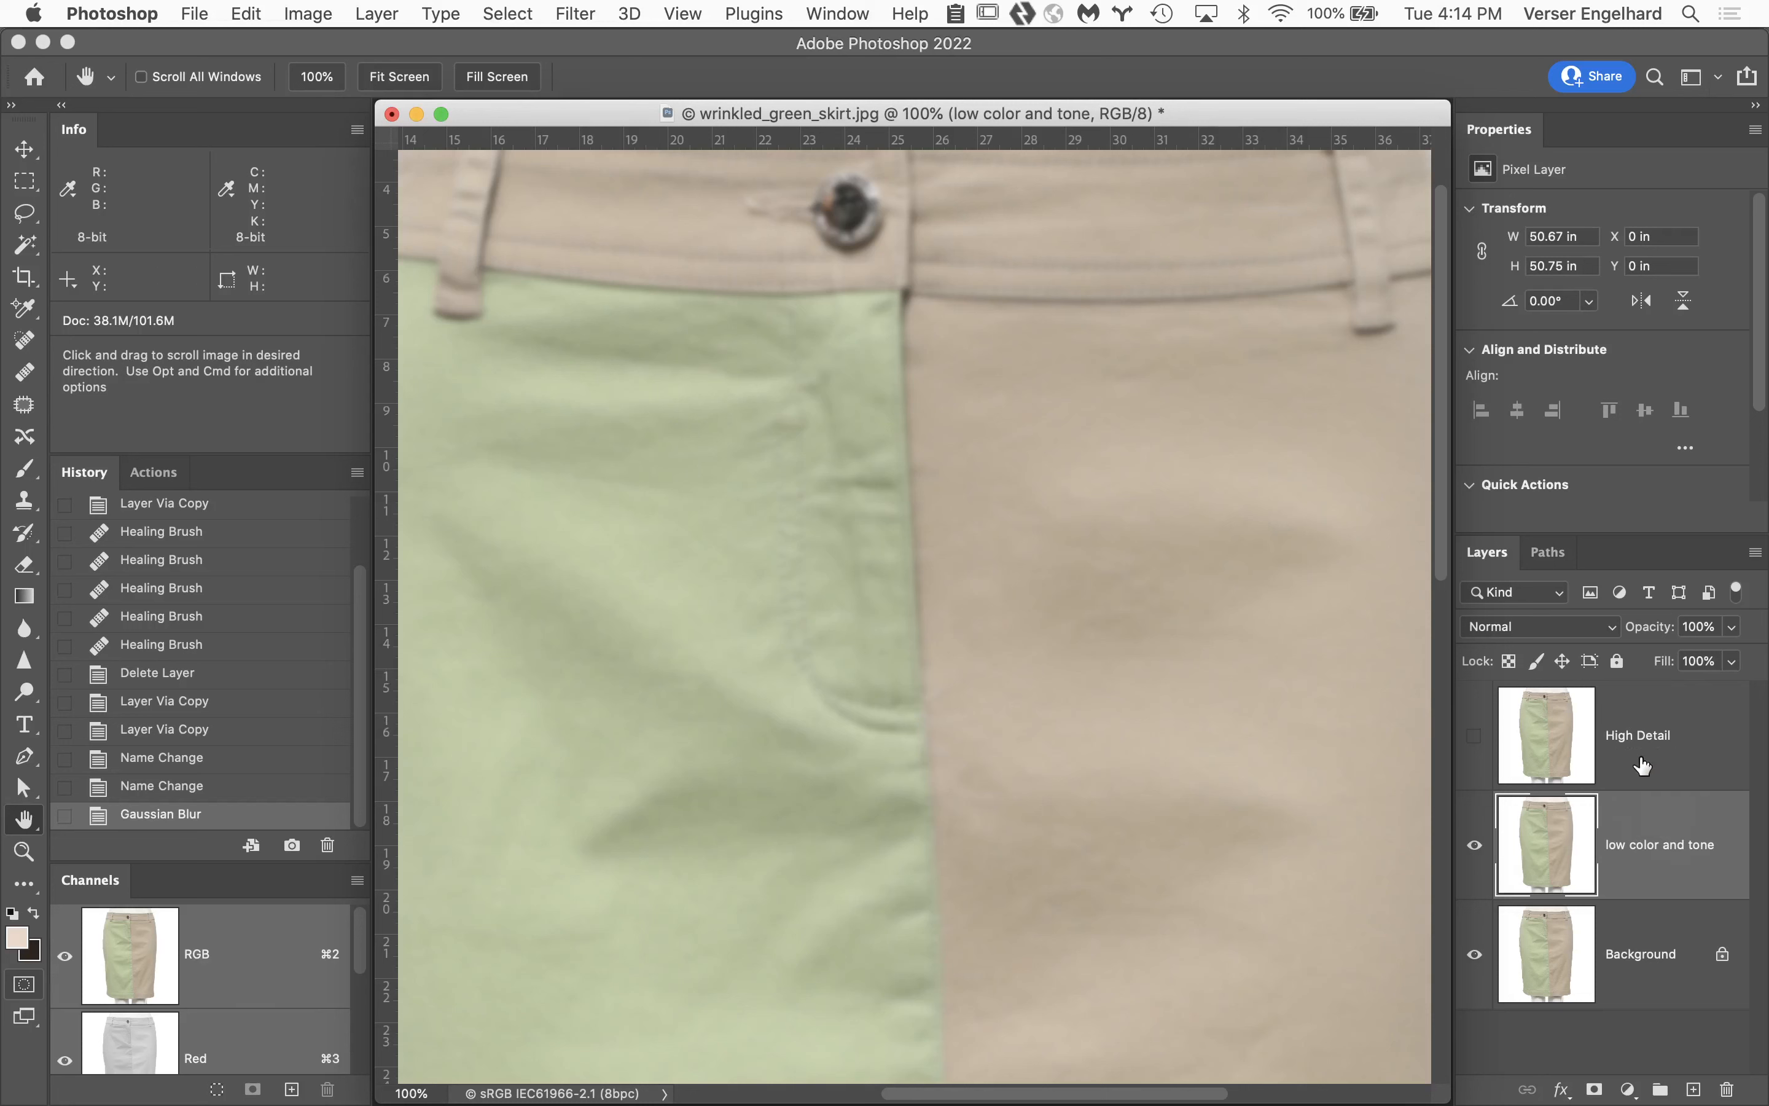
# Apply the low color and tone layer to High Detail using Subtract, scale 2 and offset 128, and set High Detail's blend mode to Linear Light.
pyautogui.click(1697, 738)
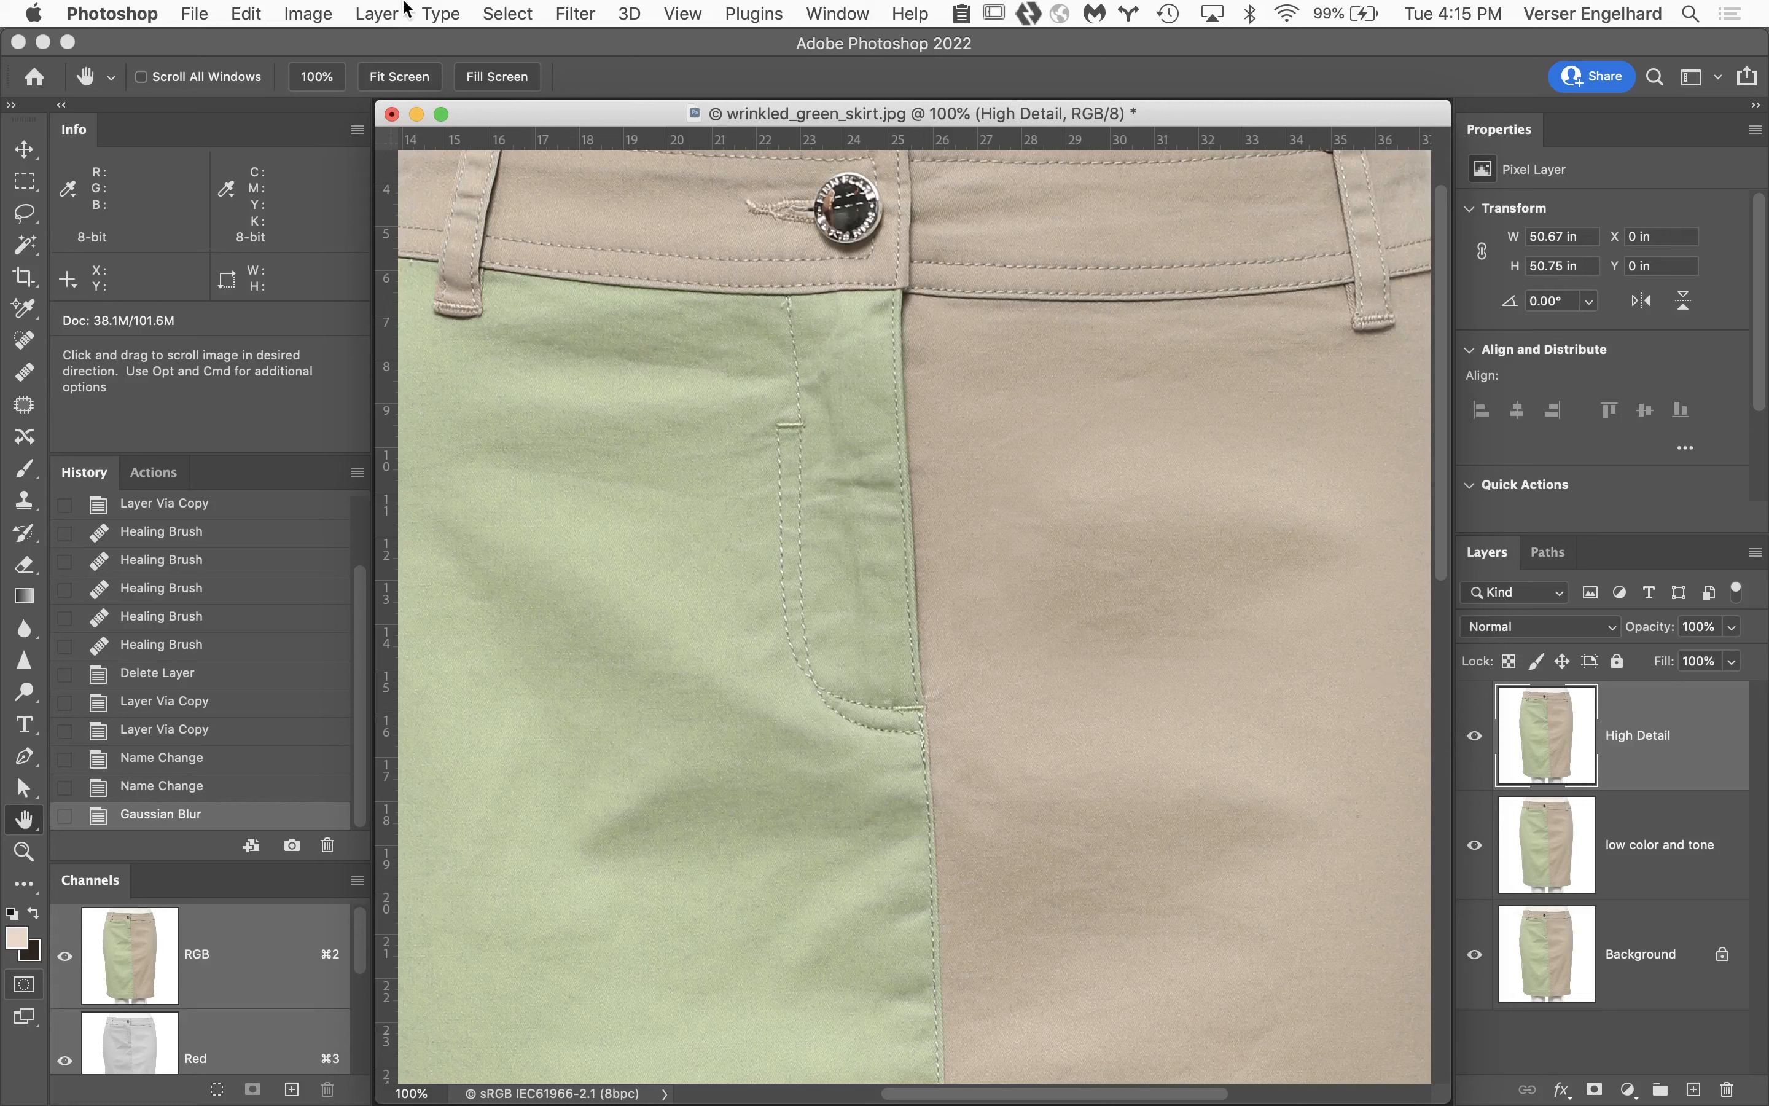
pyautogui.click(305, 10)
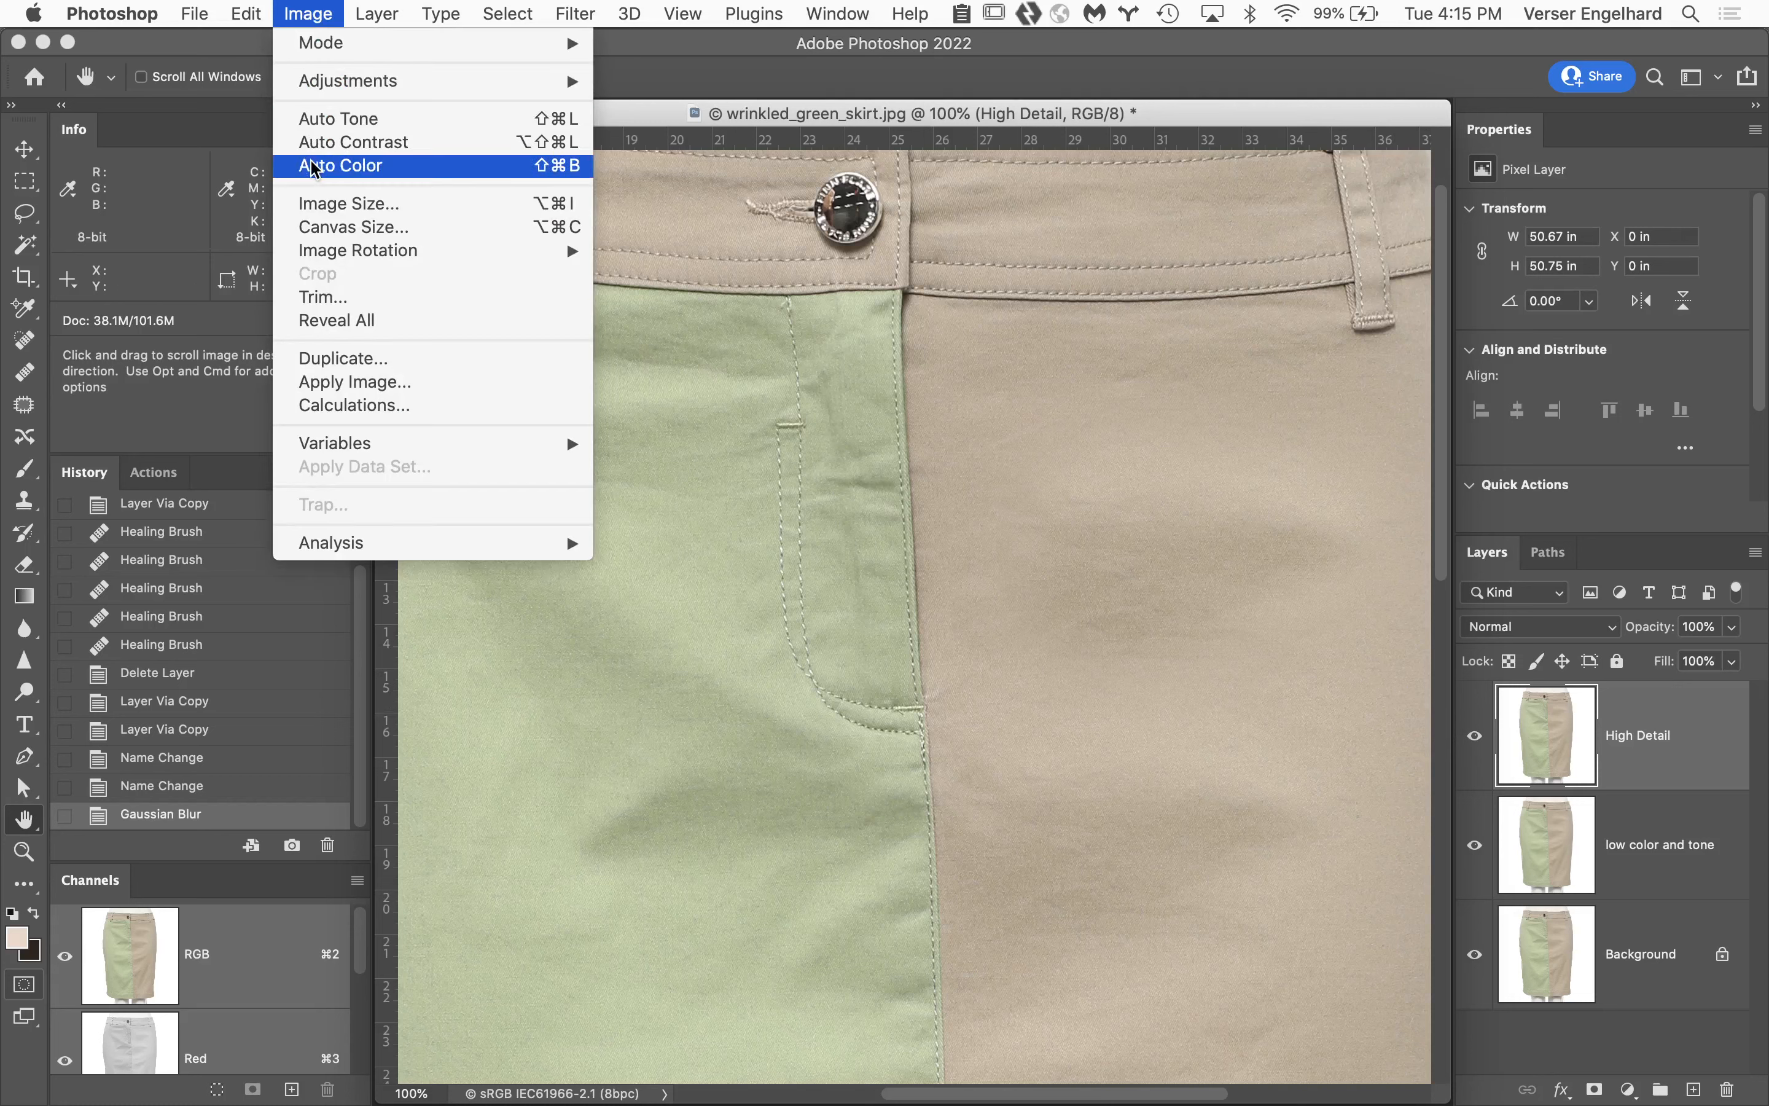
pyautogui.click(391, 381)
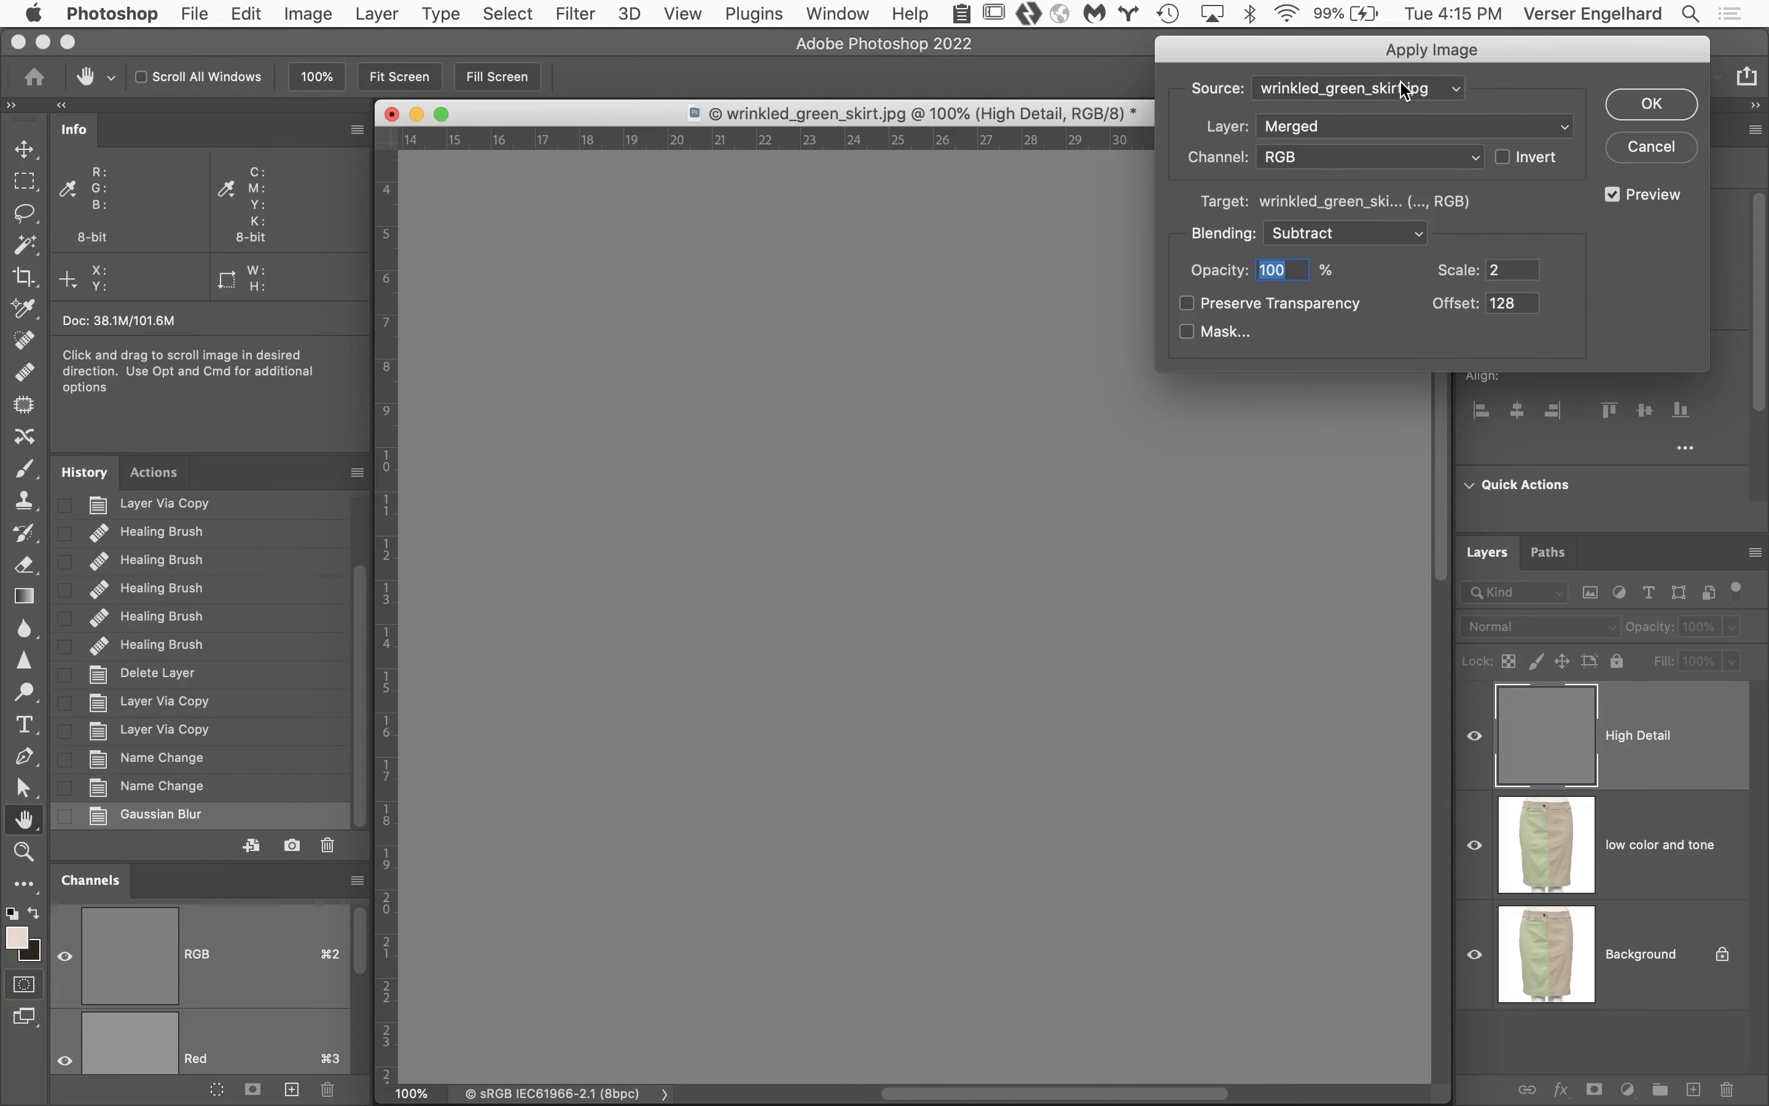
pyautogui.click(1444, 132)
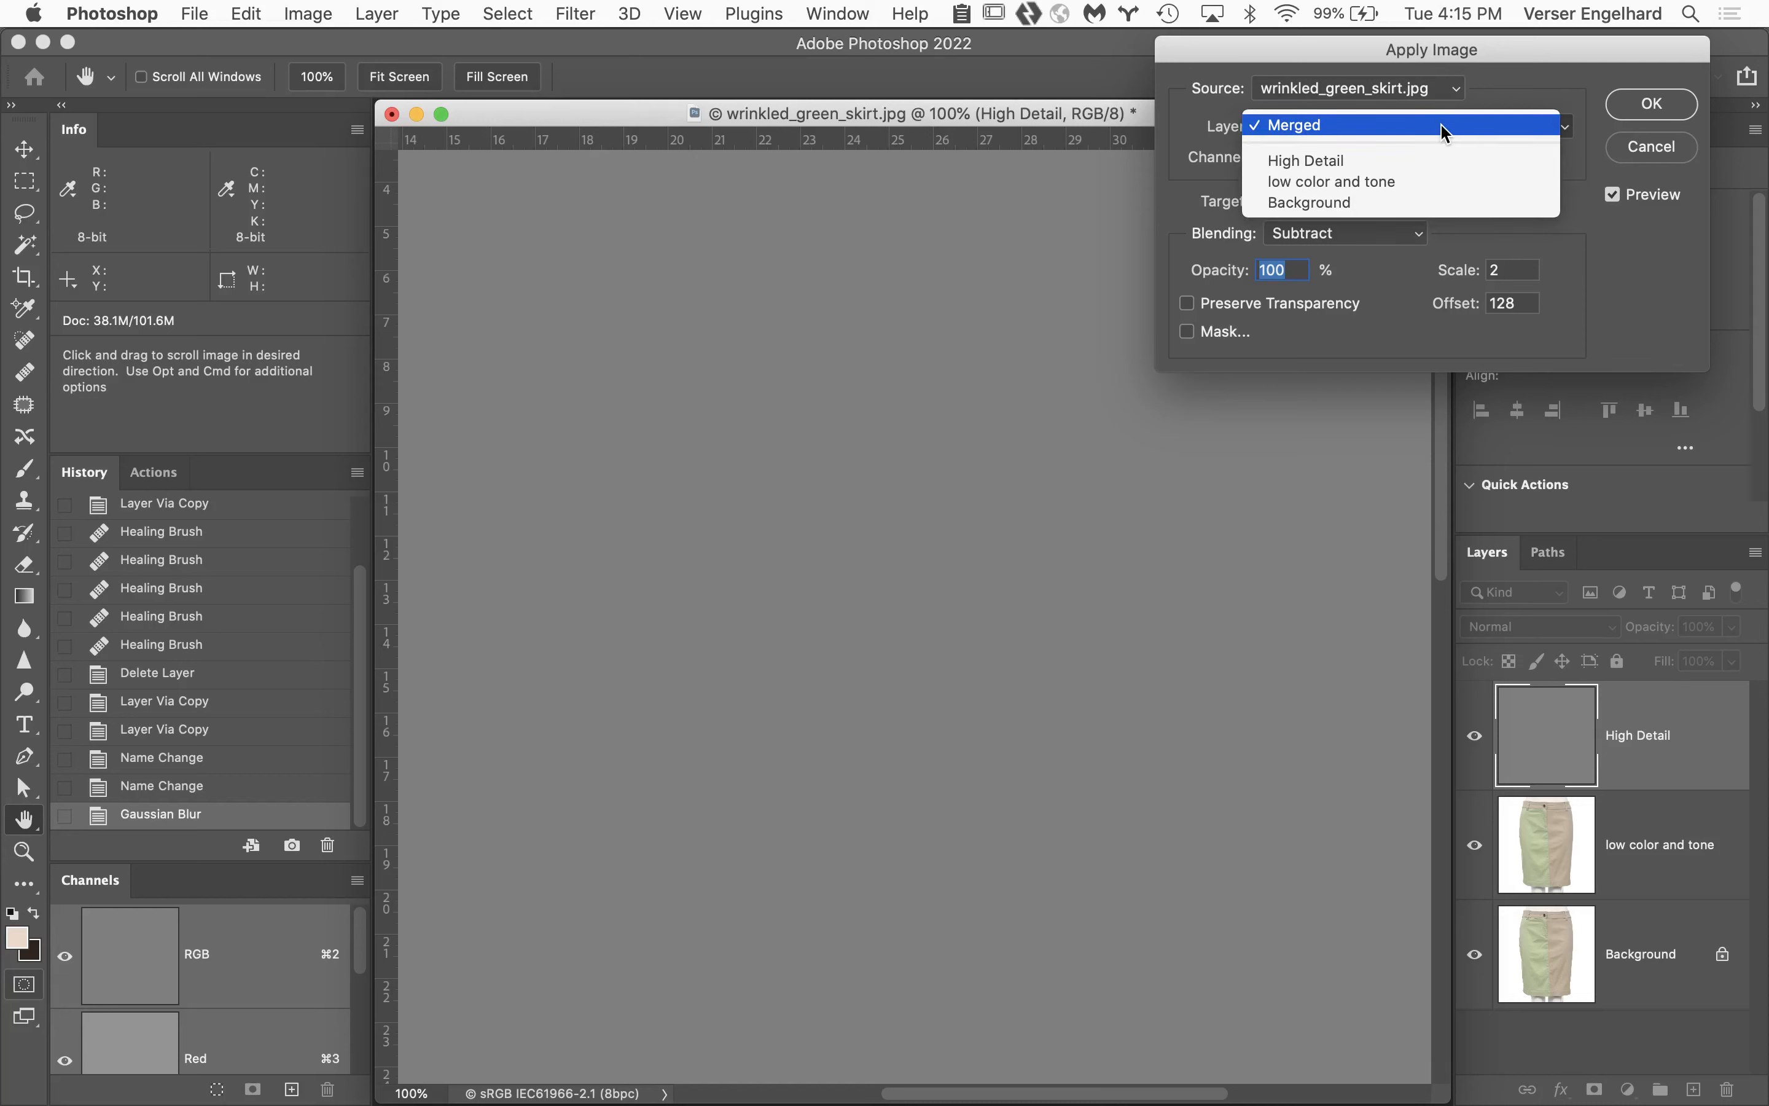
pyautogui.click(1438, 187)
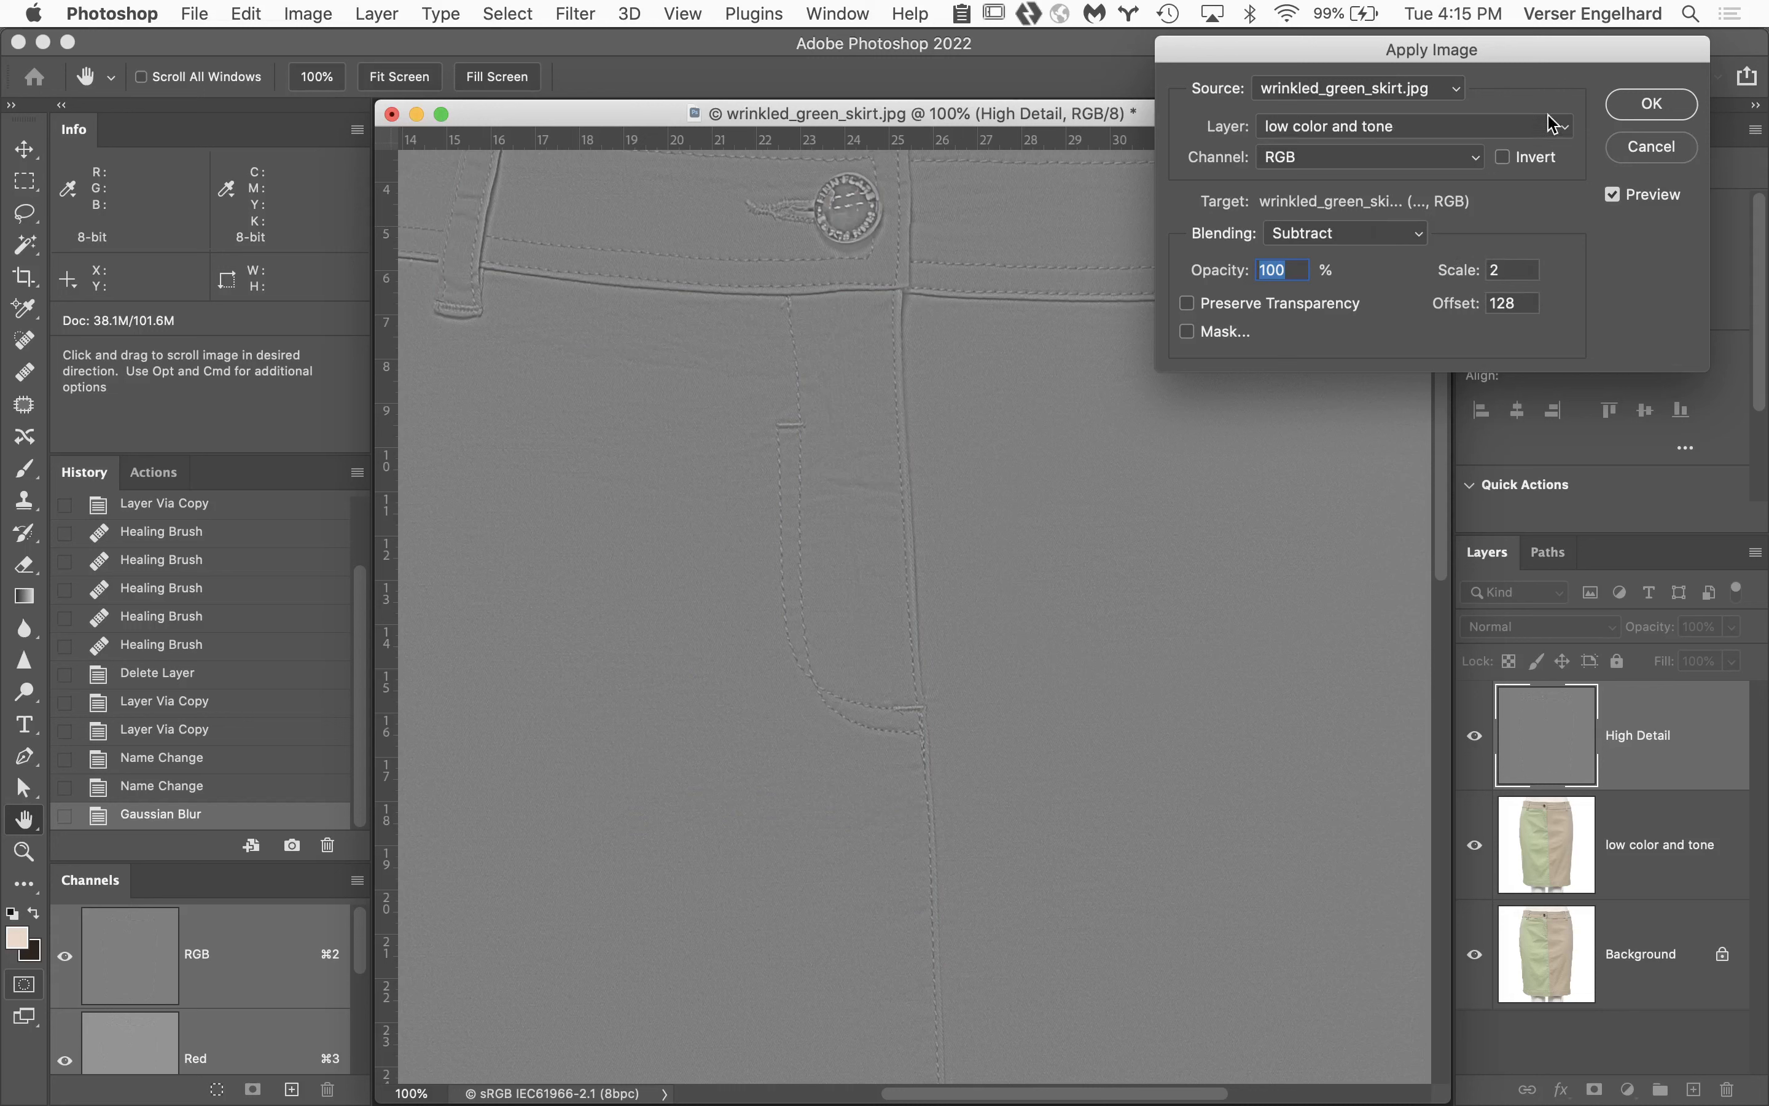
pyautogui.click(1654, 104)
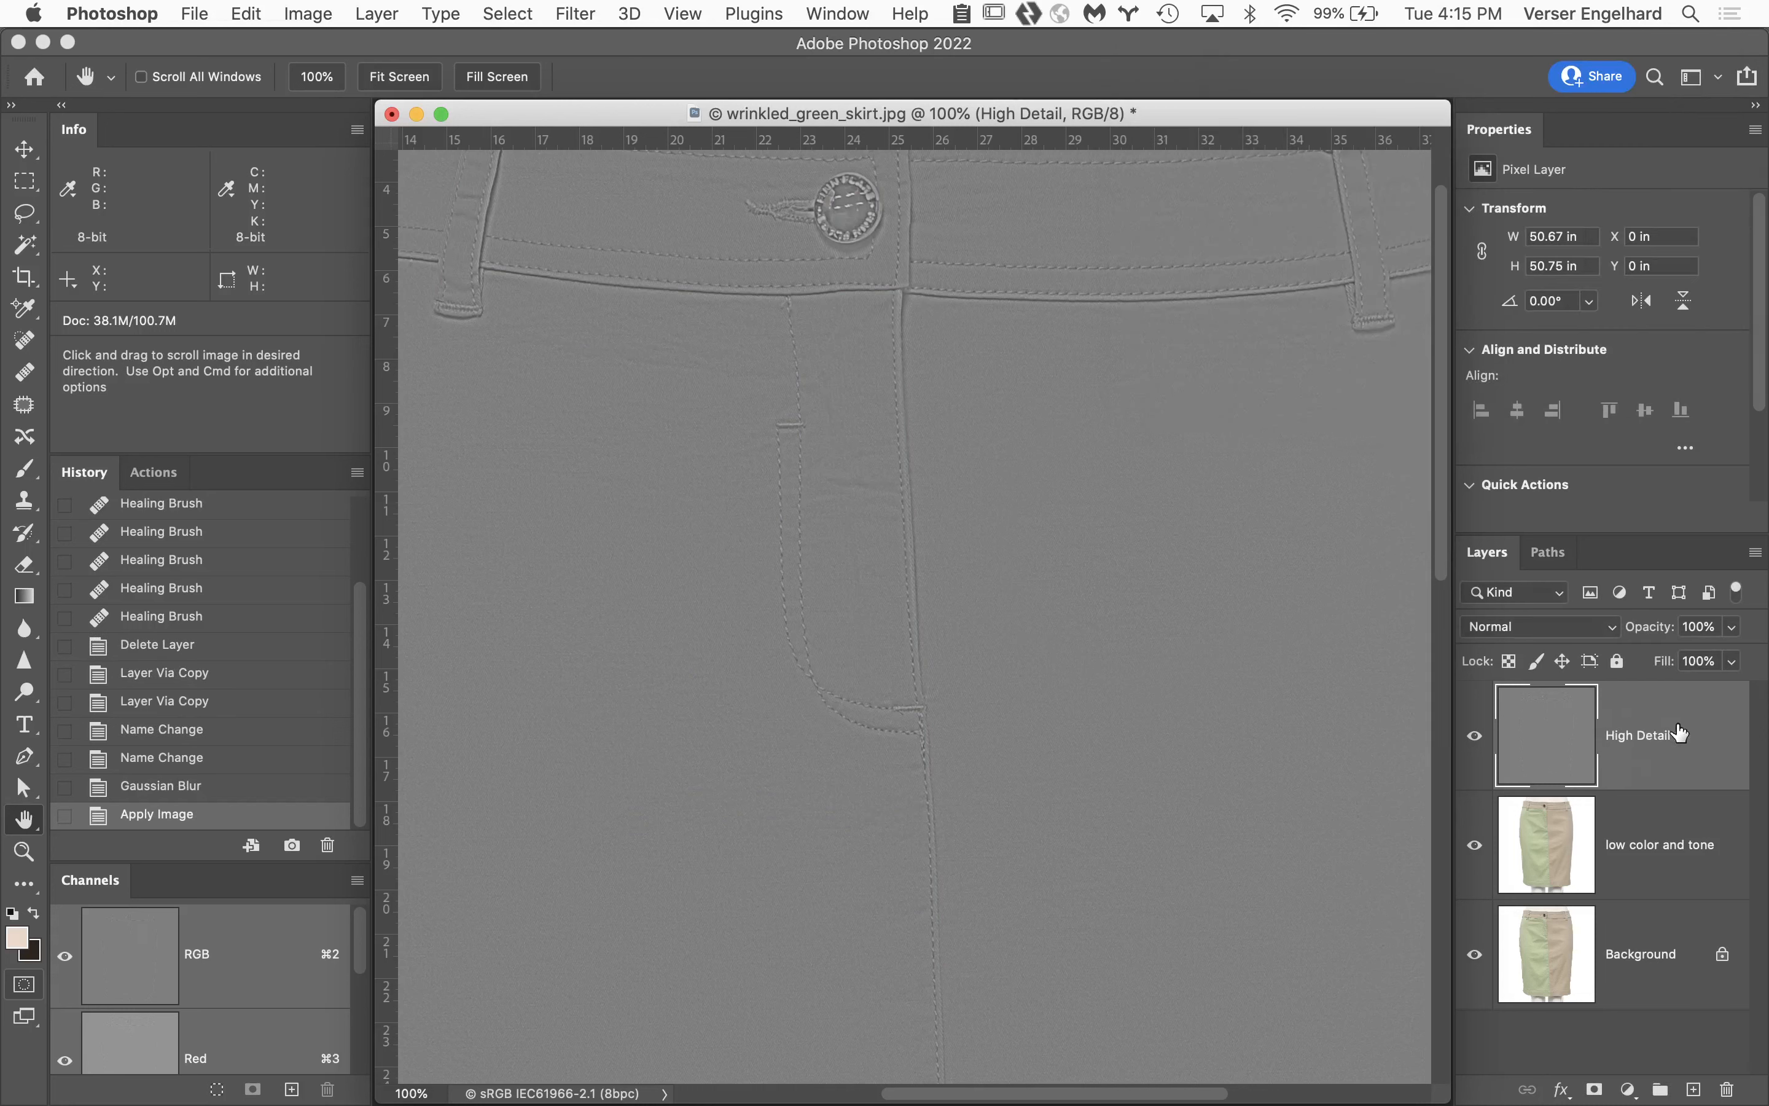
pyautogui.click(1559, 627)
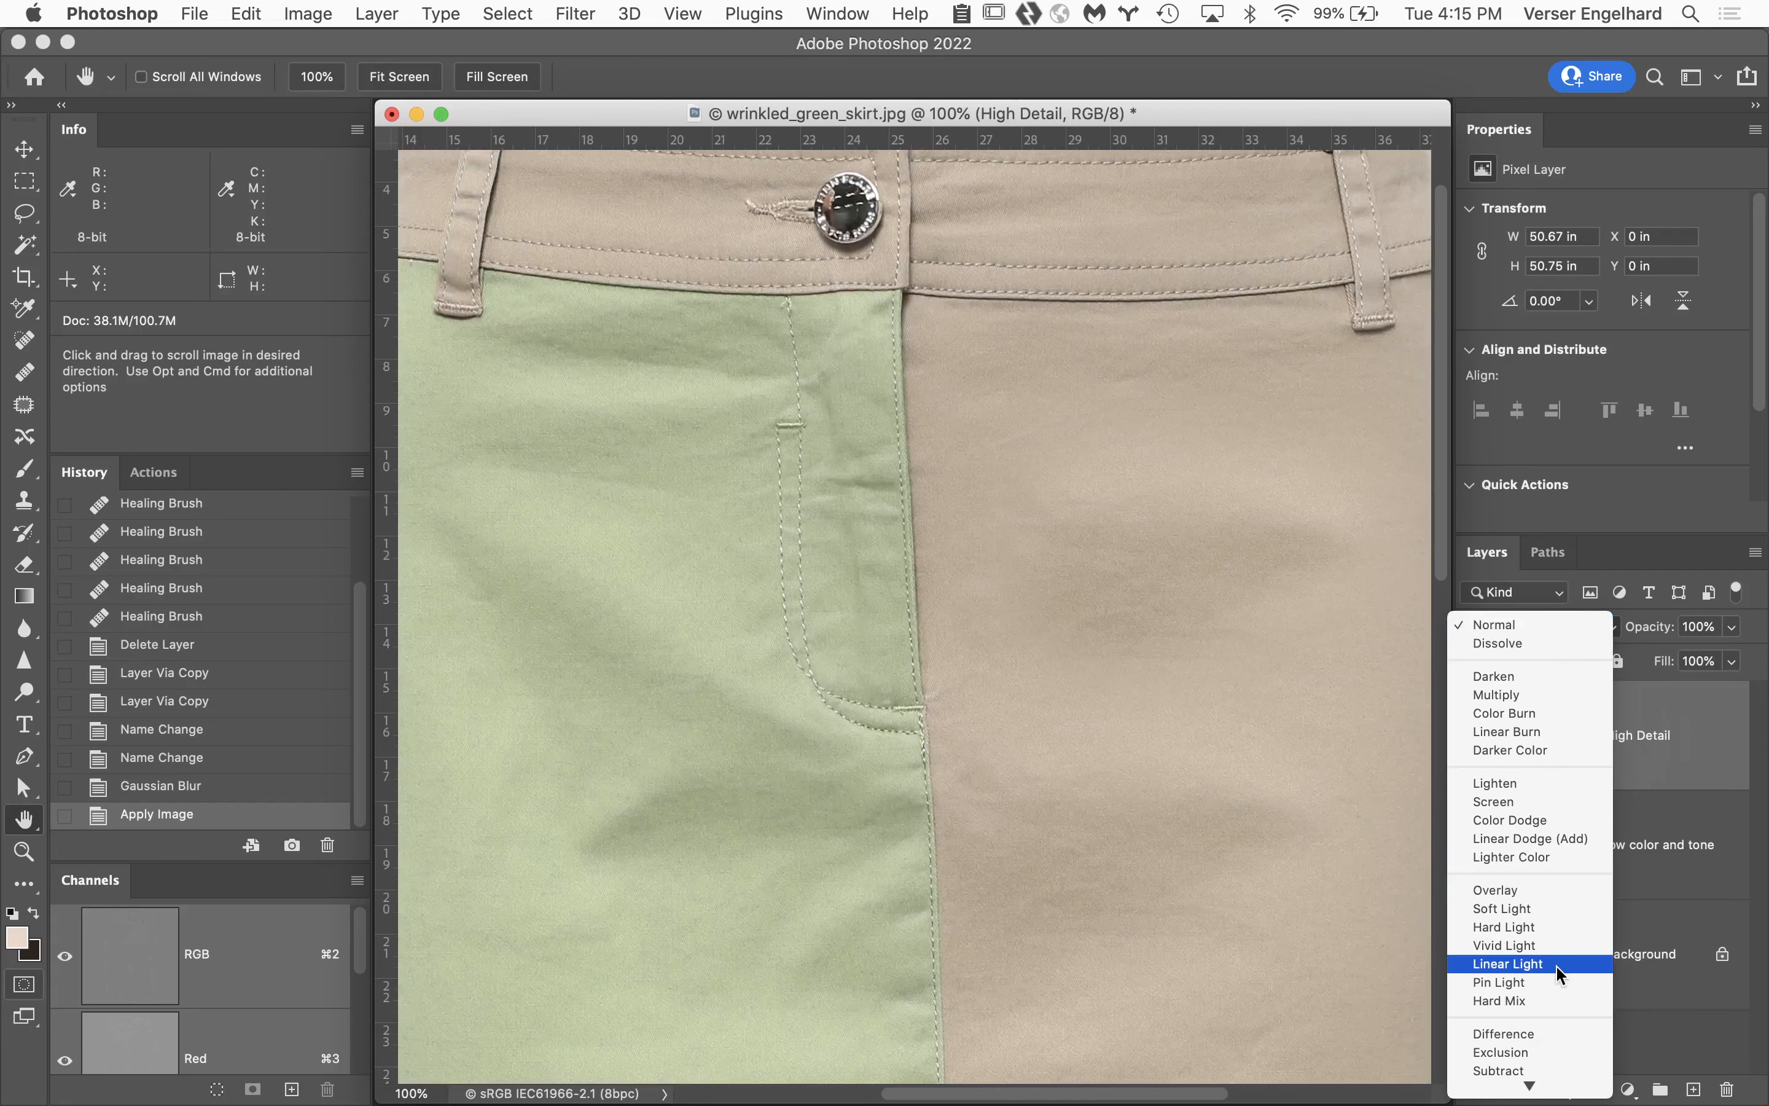
pyautogui.click(1556, 965)
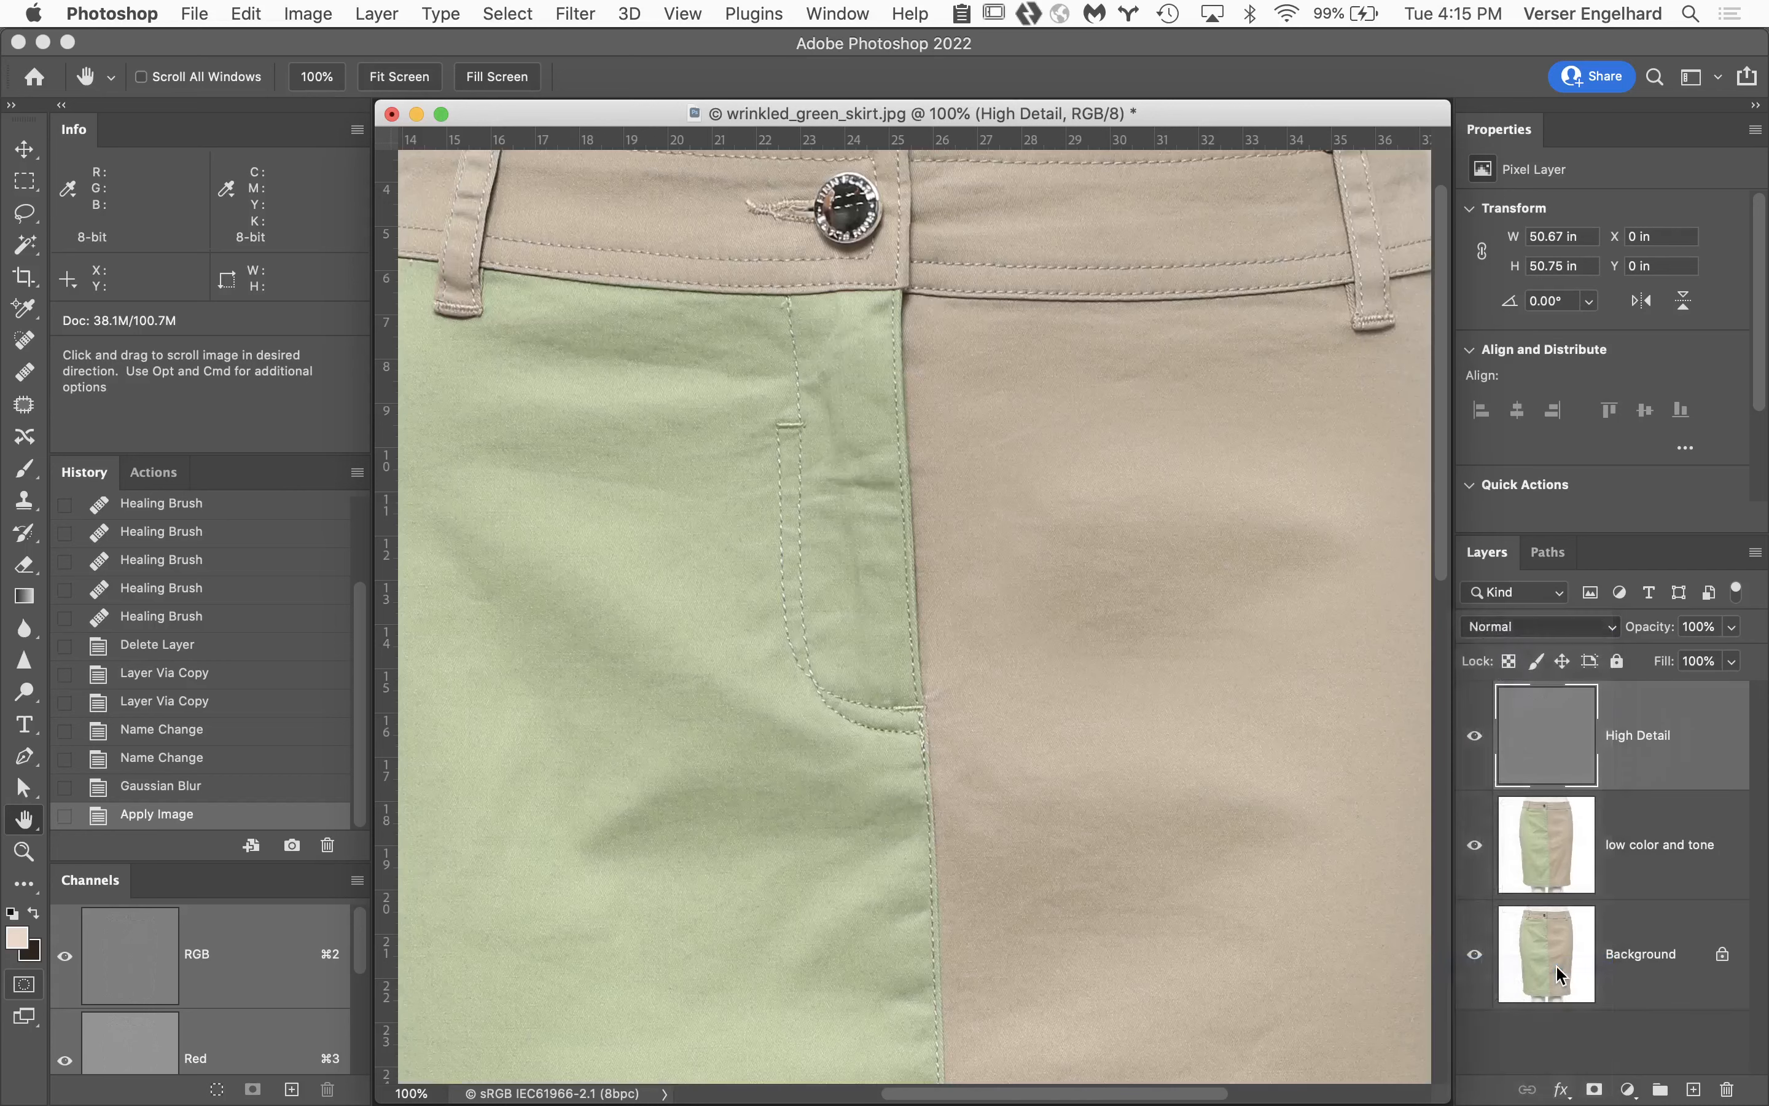
# Group the High Detail and low color and tone layers into a new group named "split frequency".
pyautogui.keyDown('shift'); pyautogui.click(1681, 821); pyautogui.keyUp('shift')
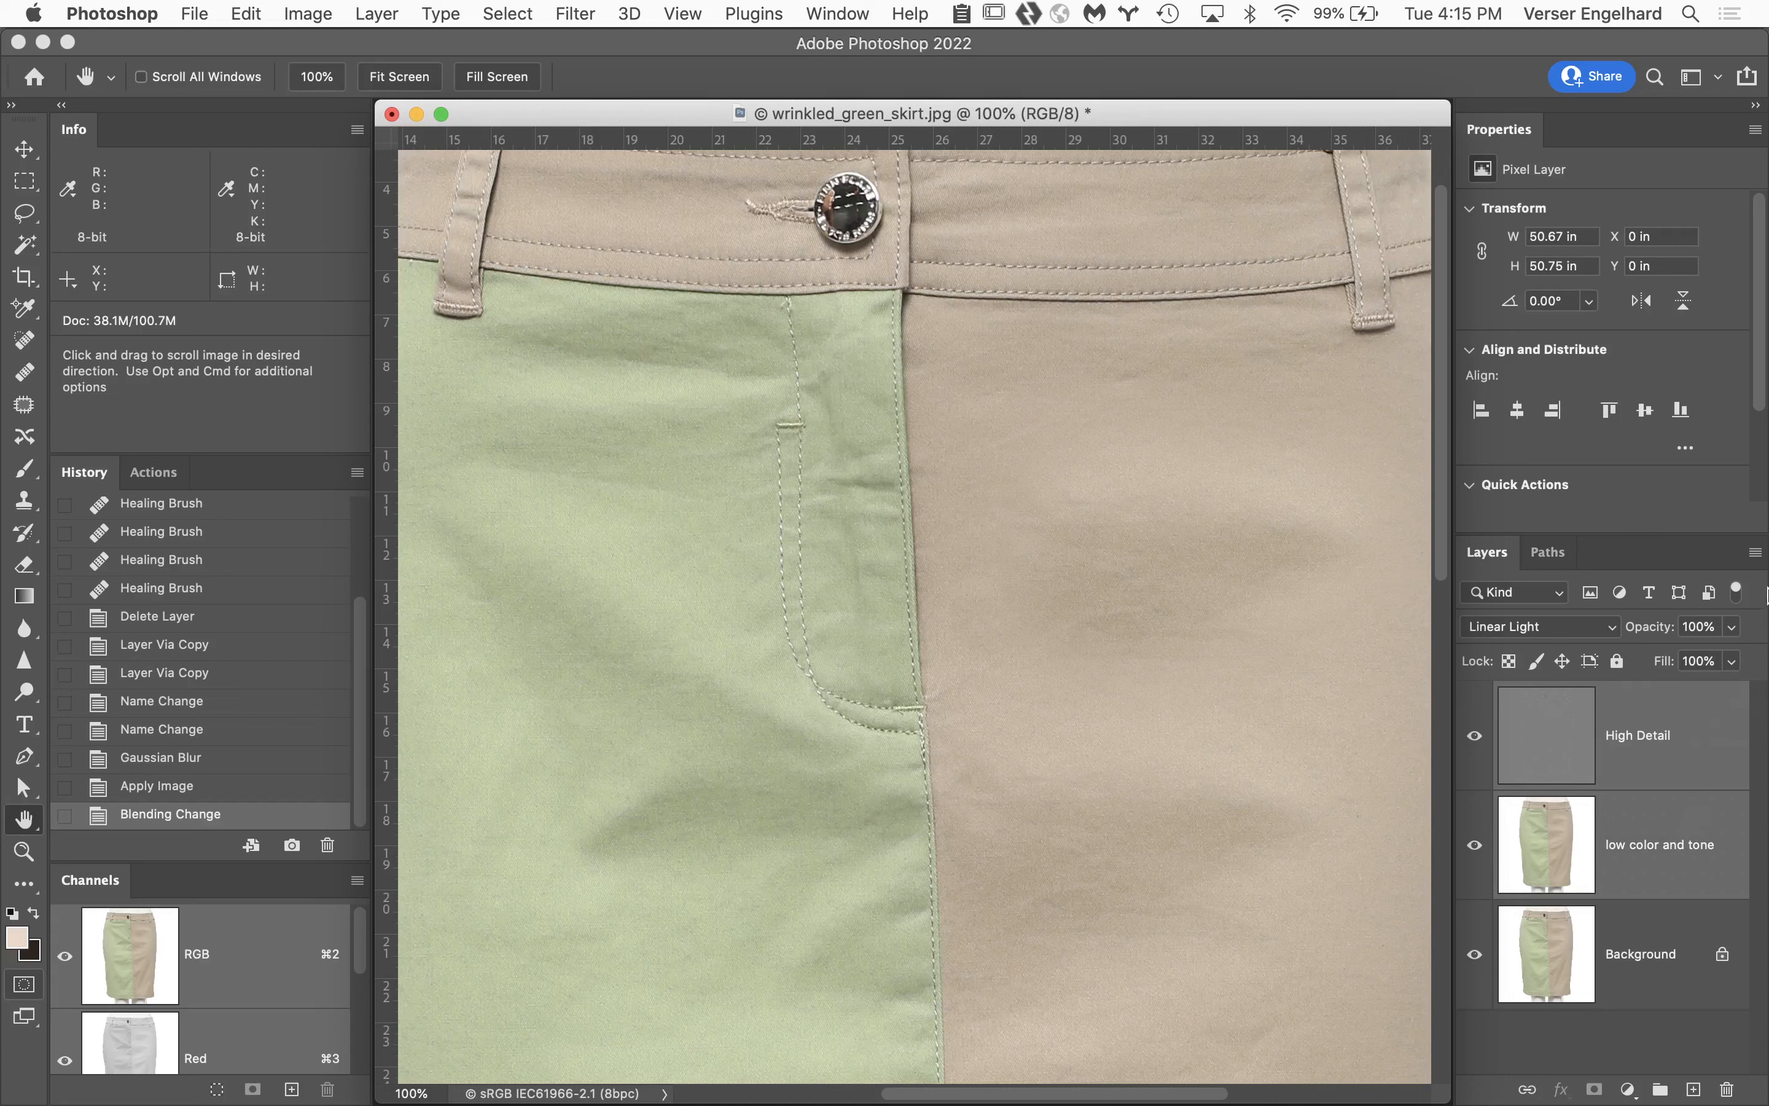
pyautogui.click(1756, 553)
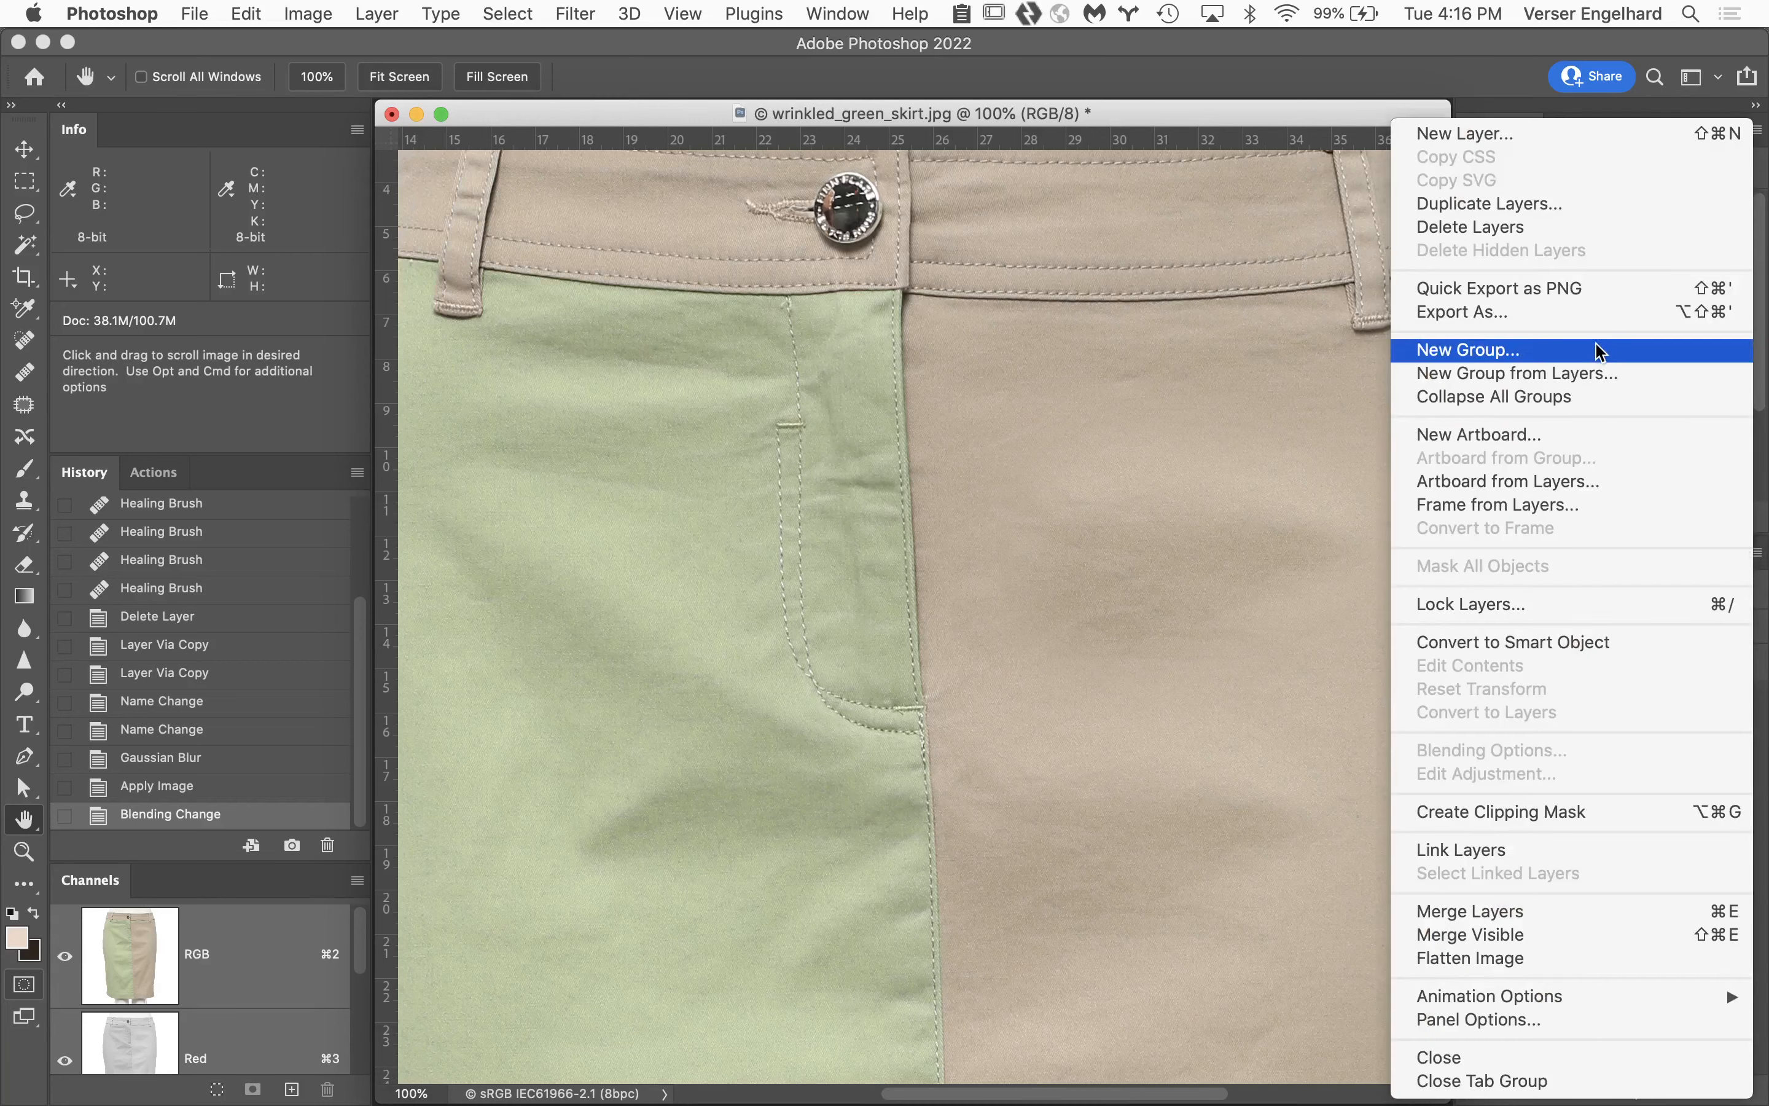
pyautogui.click(1598, 375)
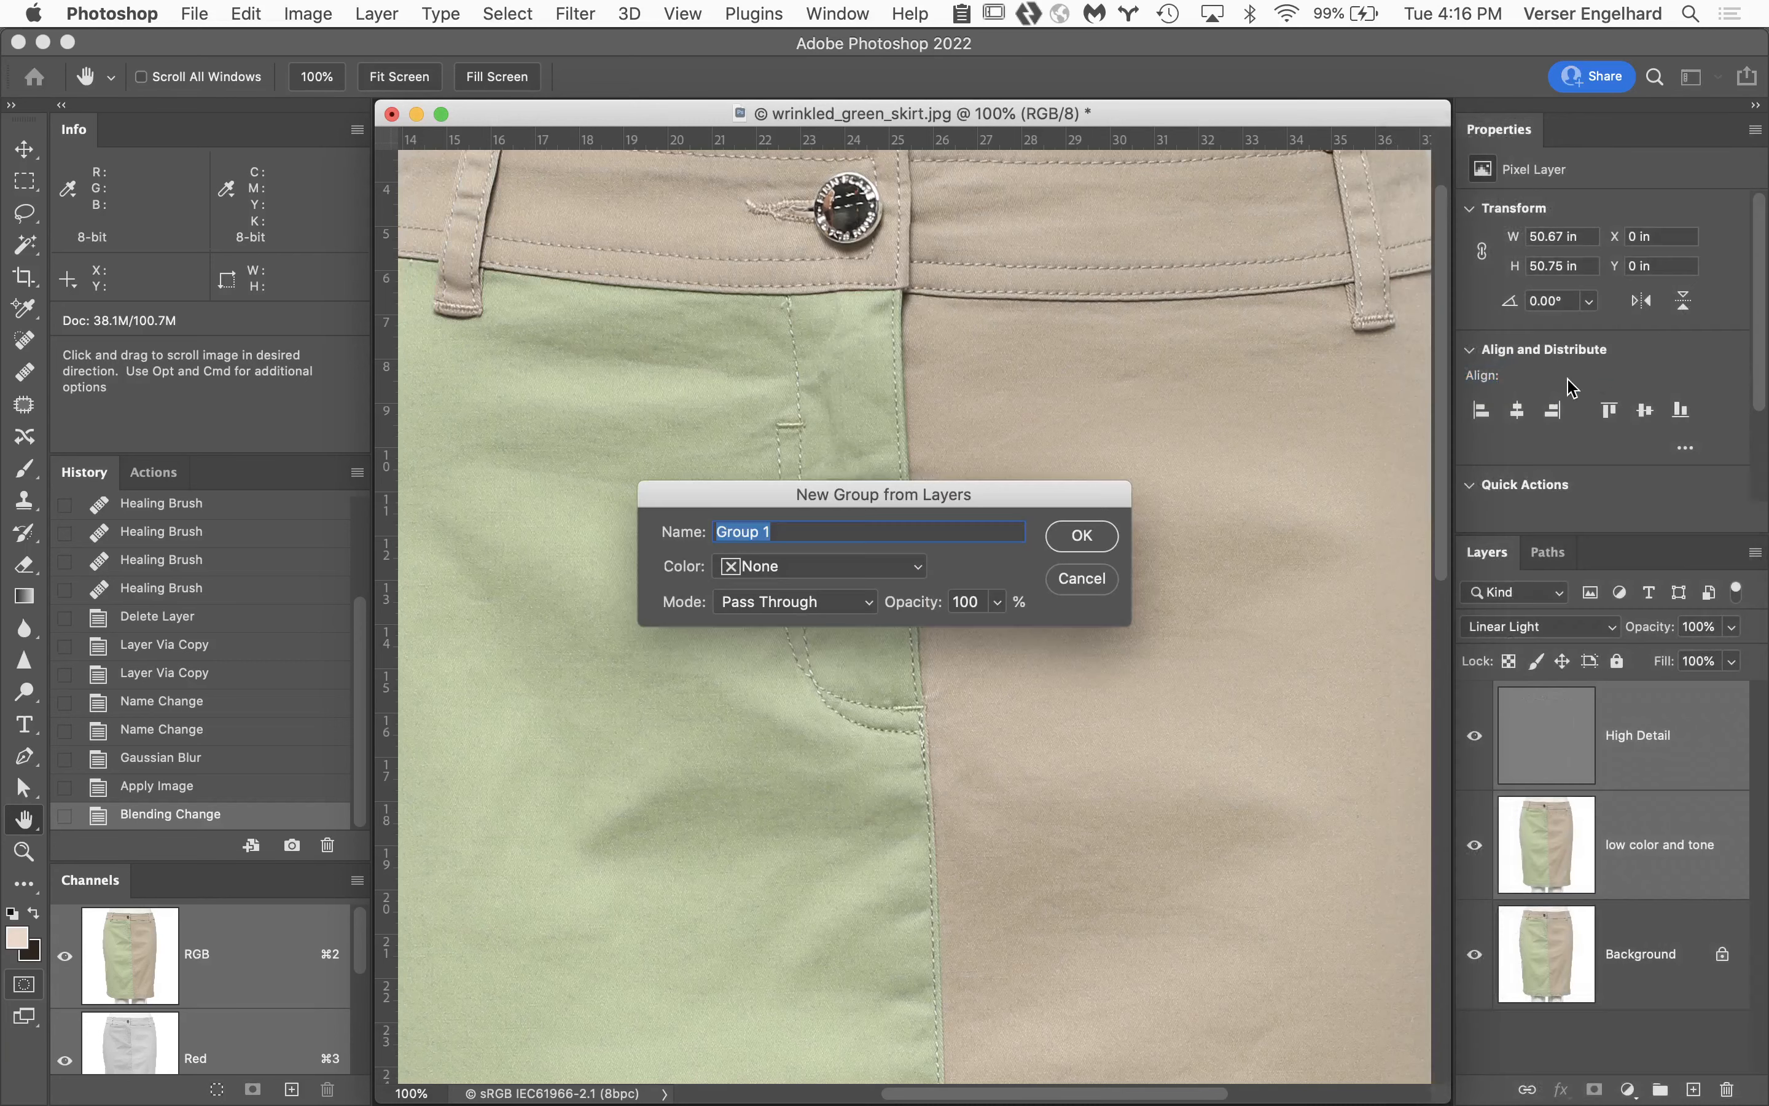
pyautogui.write('split frequency')
pyautogui.press('Return')
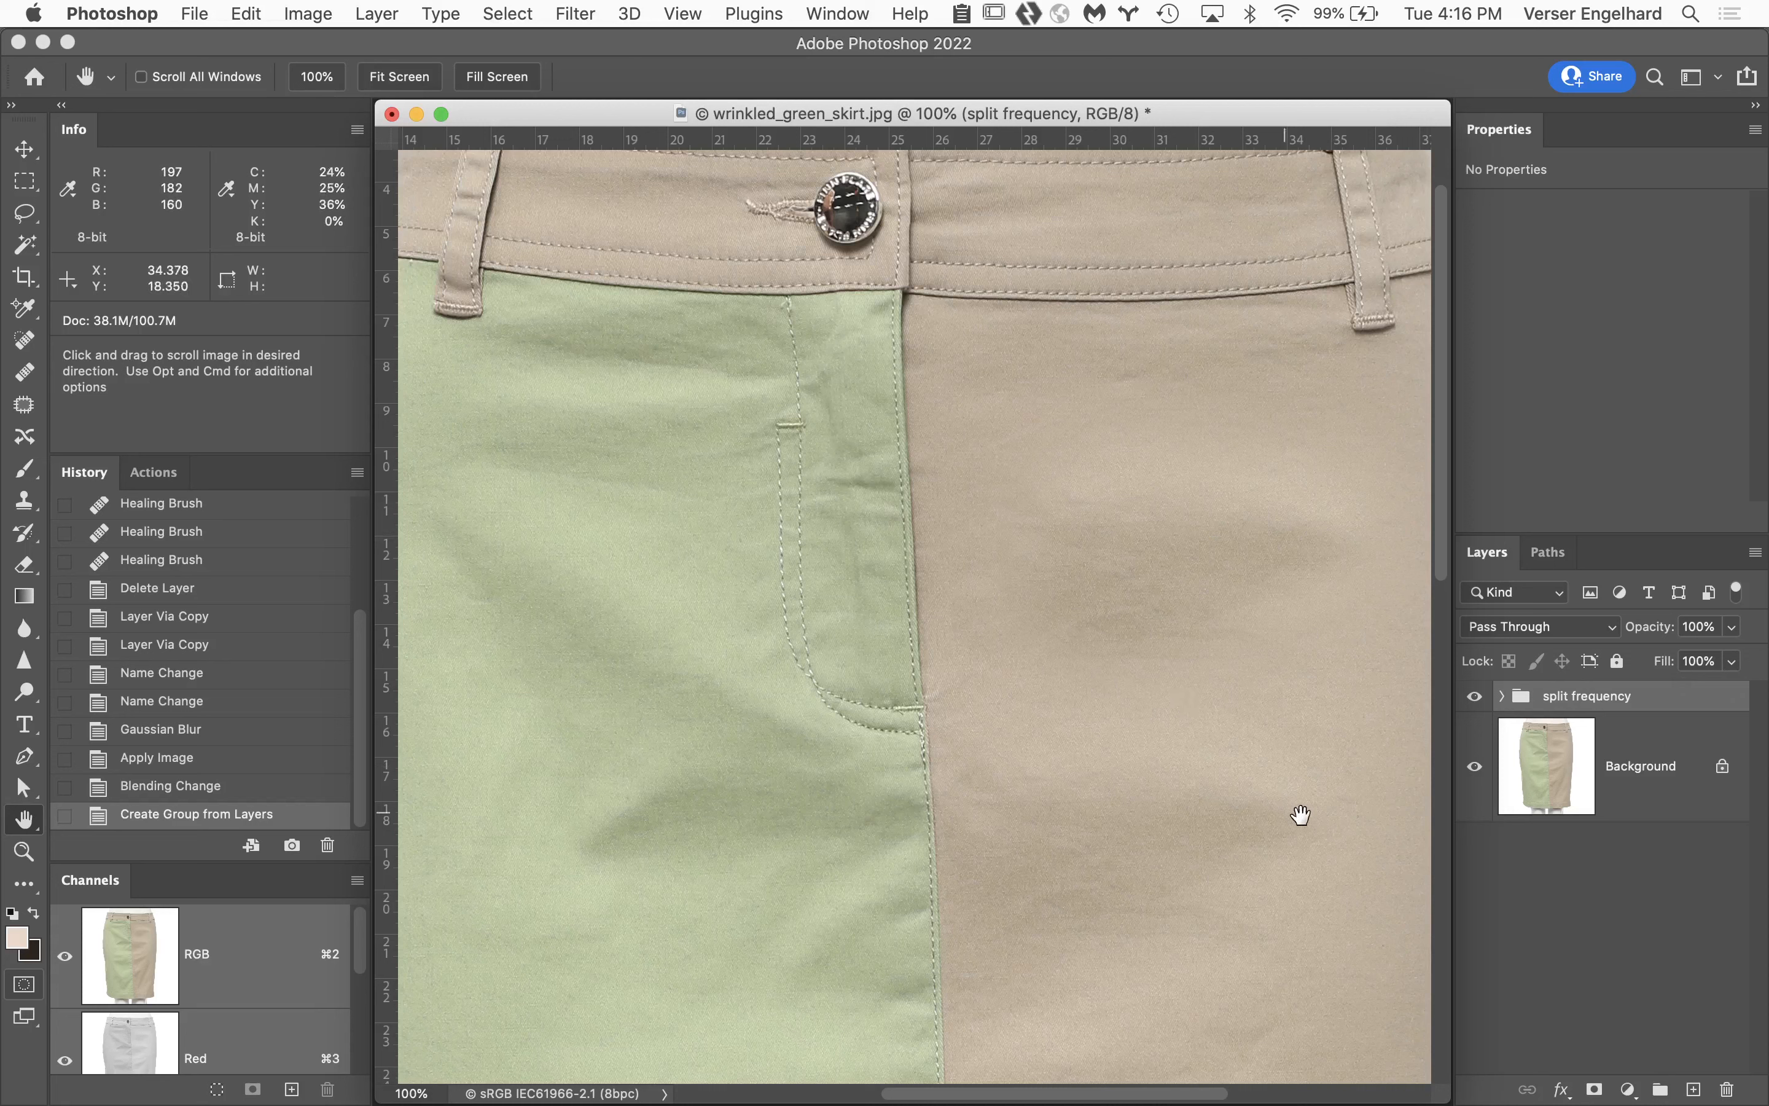
# Expand the split frequency group and hide its High Detail layer.
pyautogui.click(1502, 696)
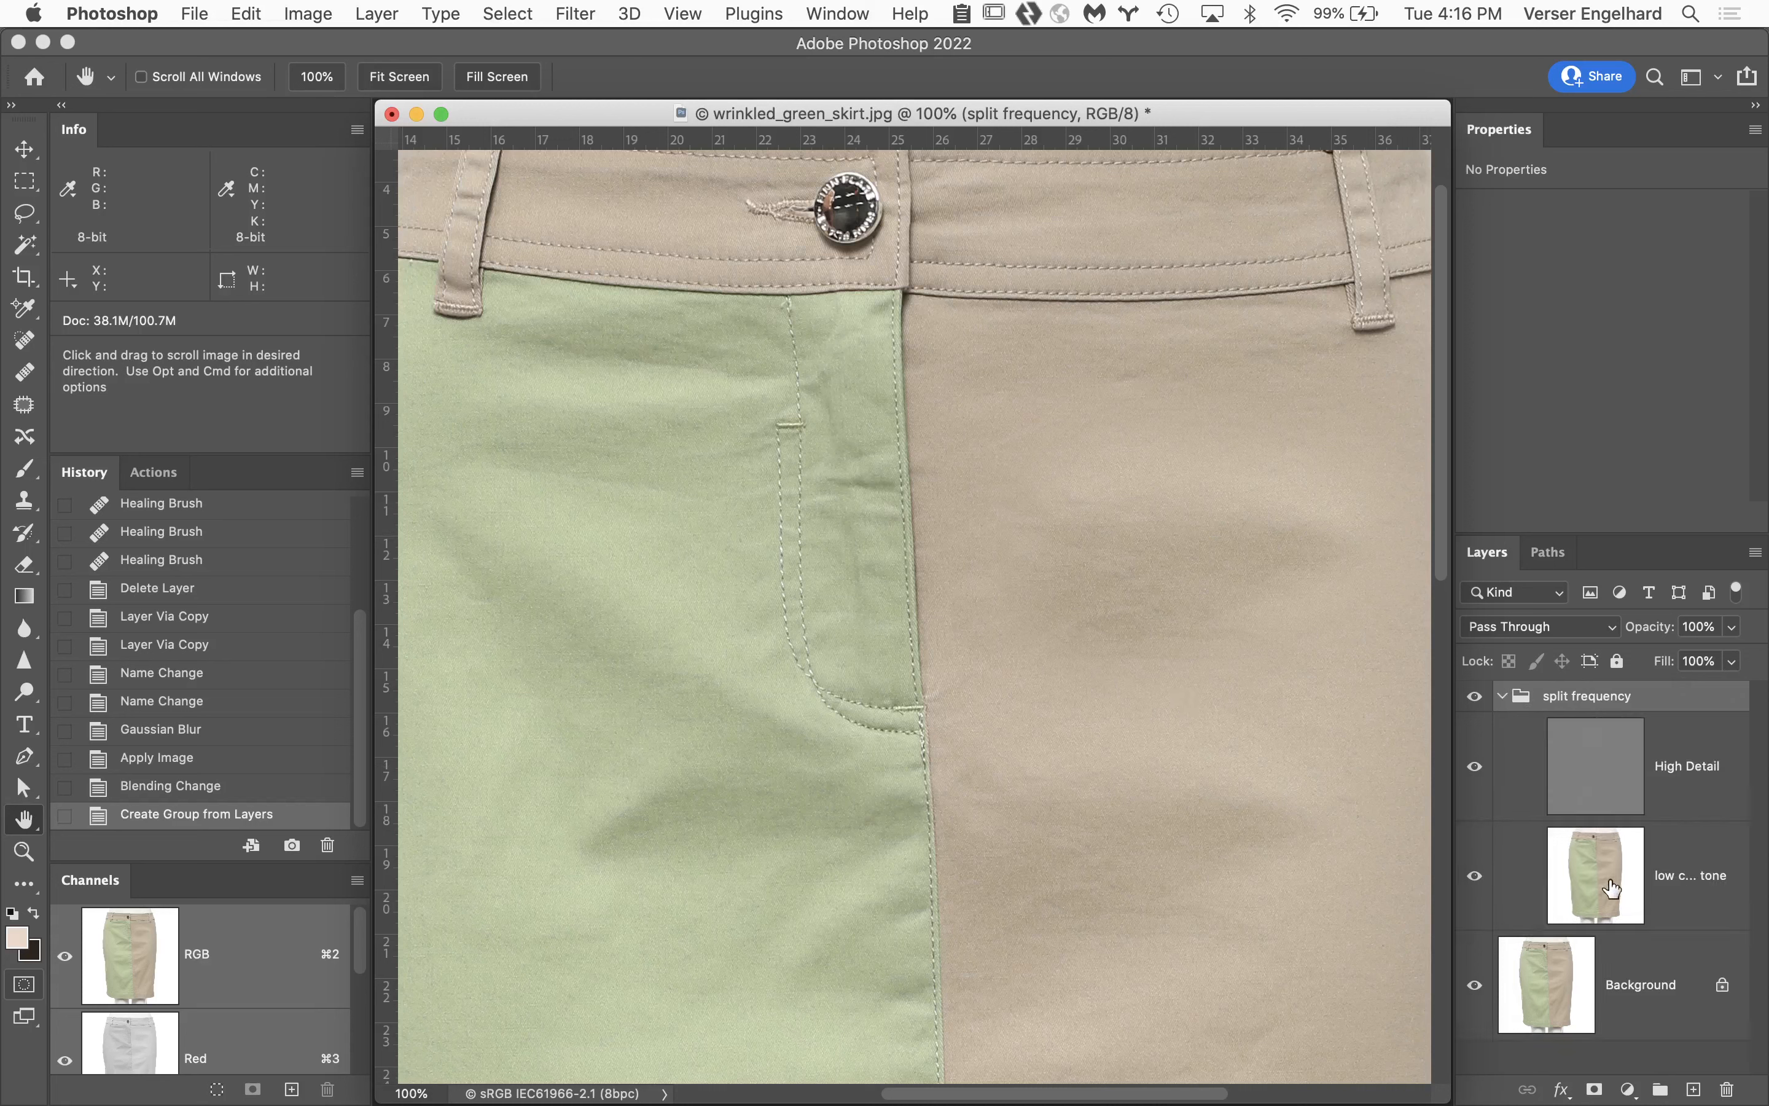
pyautogui.click(1474, 775)
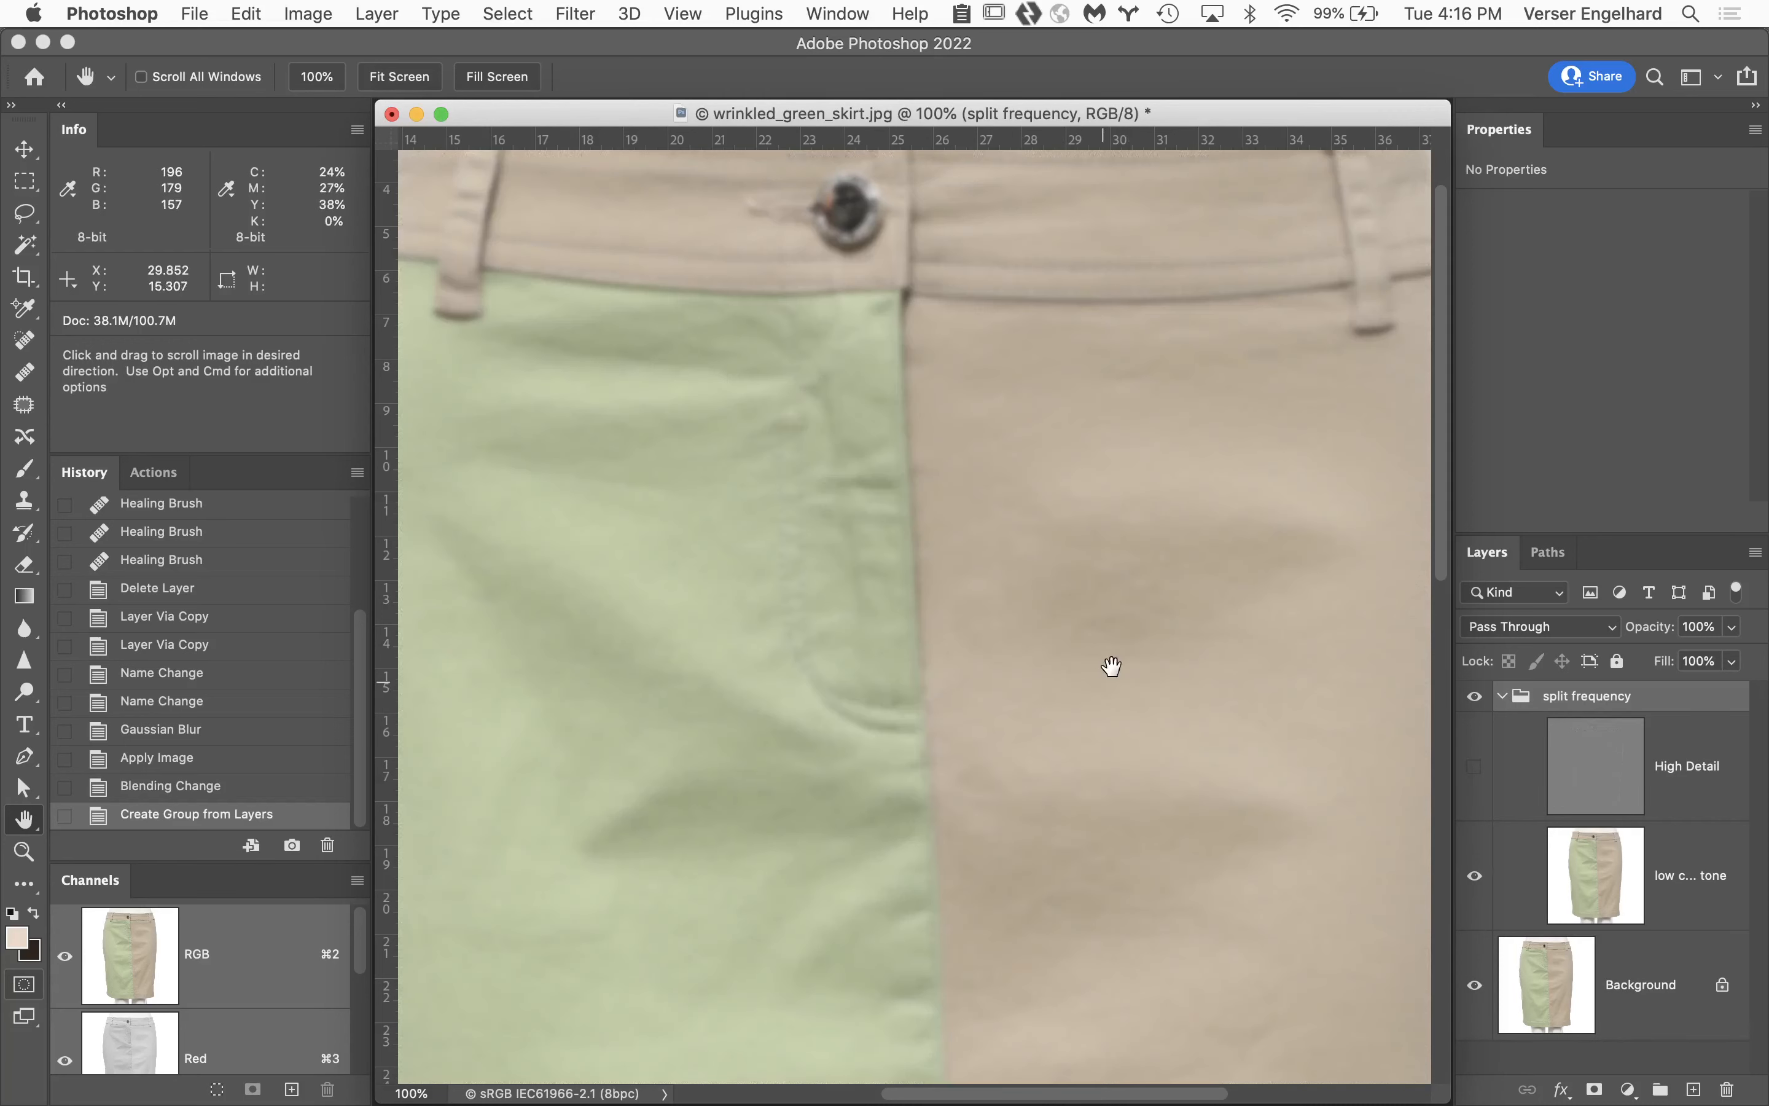
# Compare the green fabric close up with and without the High Detail layer, and examine the blurred wrinkles on the beige panel.
pyautogui.moveTo(1059, 755); pyautogui.dragTo(1173, 577)
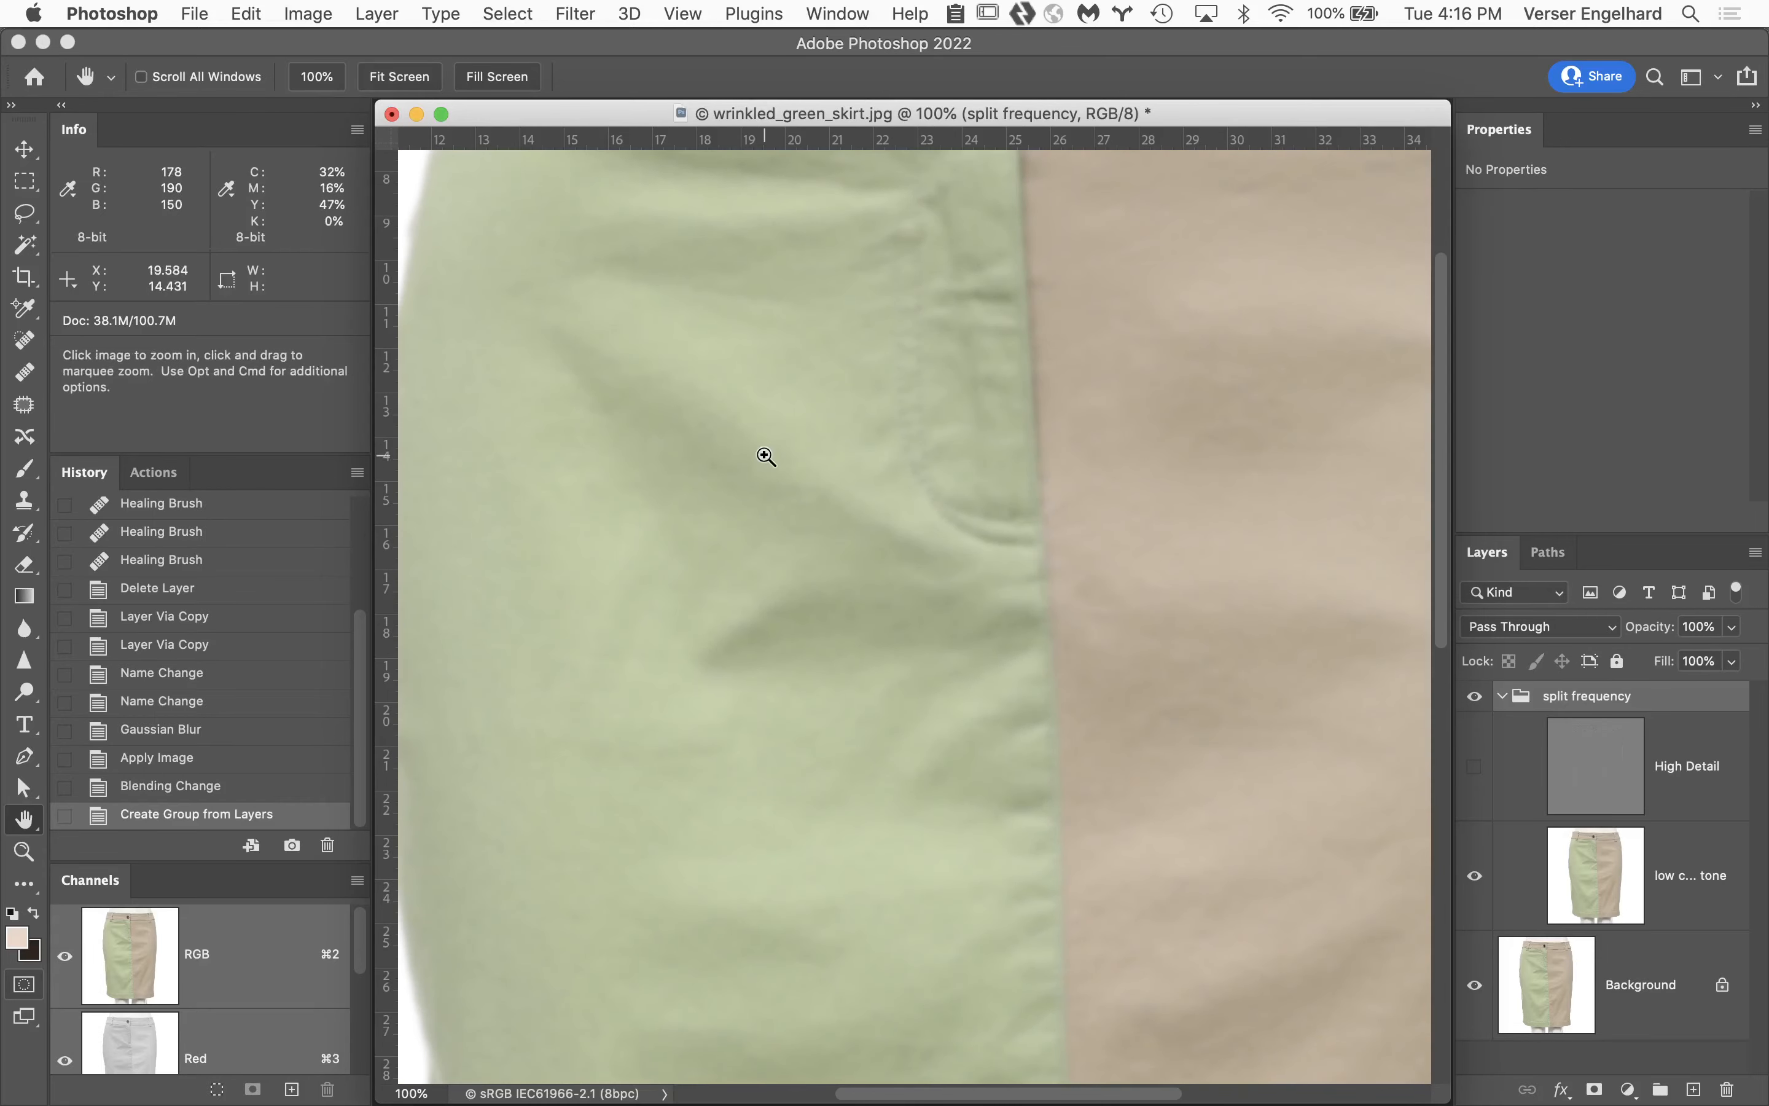
pyautogui.keyDown('super'); pyautogui.click(826, 570); pyautogui.keyUp('super')
pyautogui.moveTo(1138, 715); pyautogui.dragTo(1174, 610)
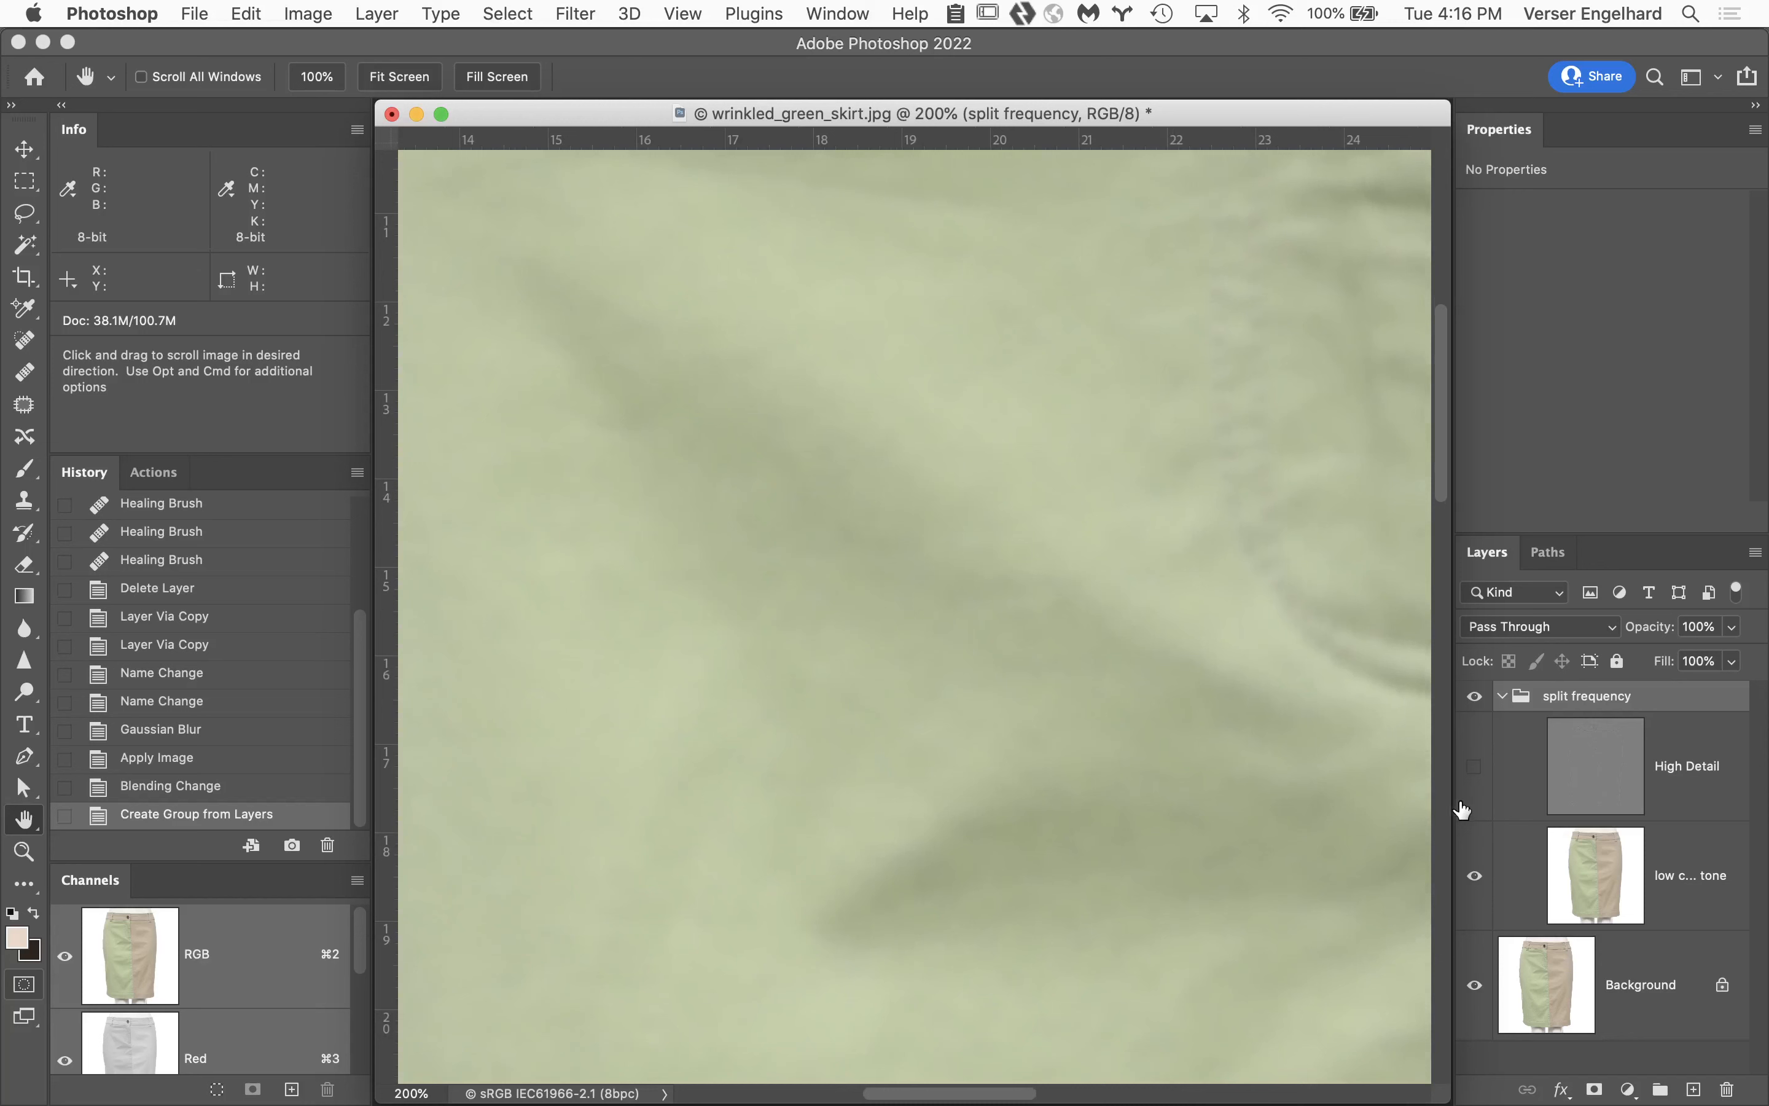
pyautogui.click(1475, 766)
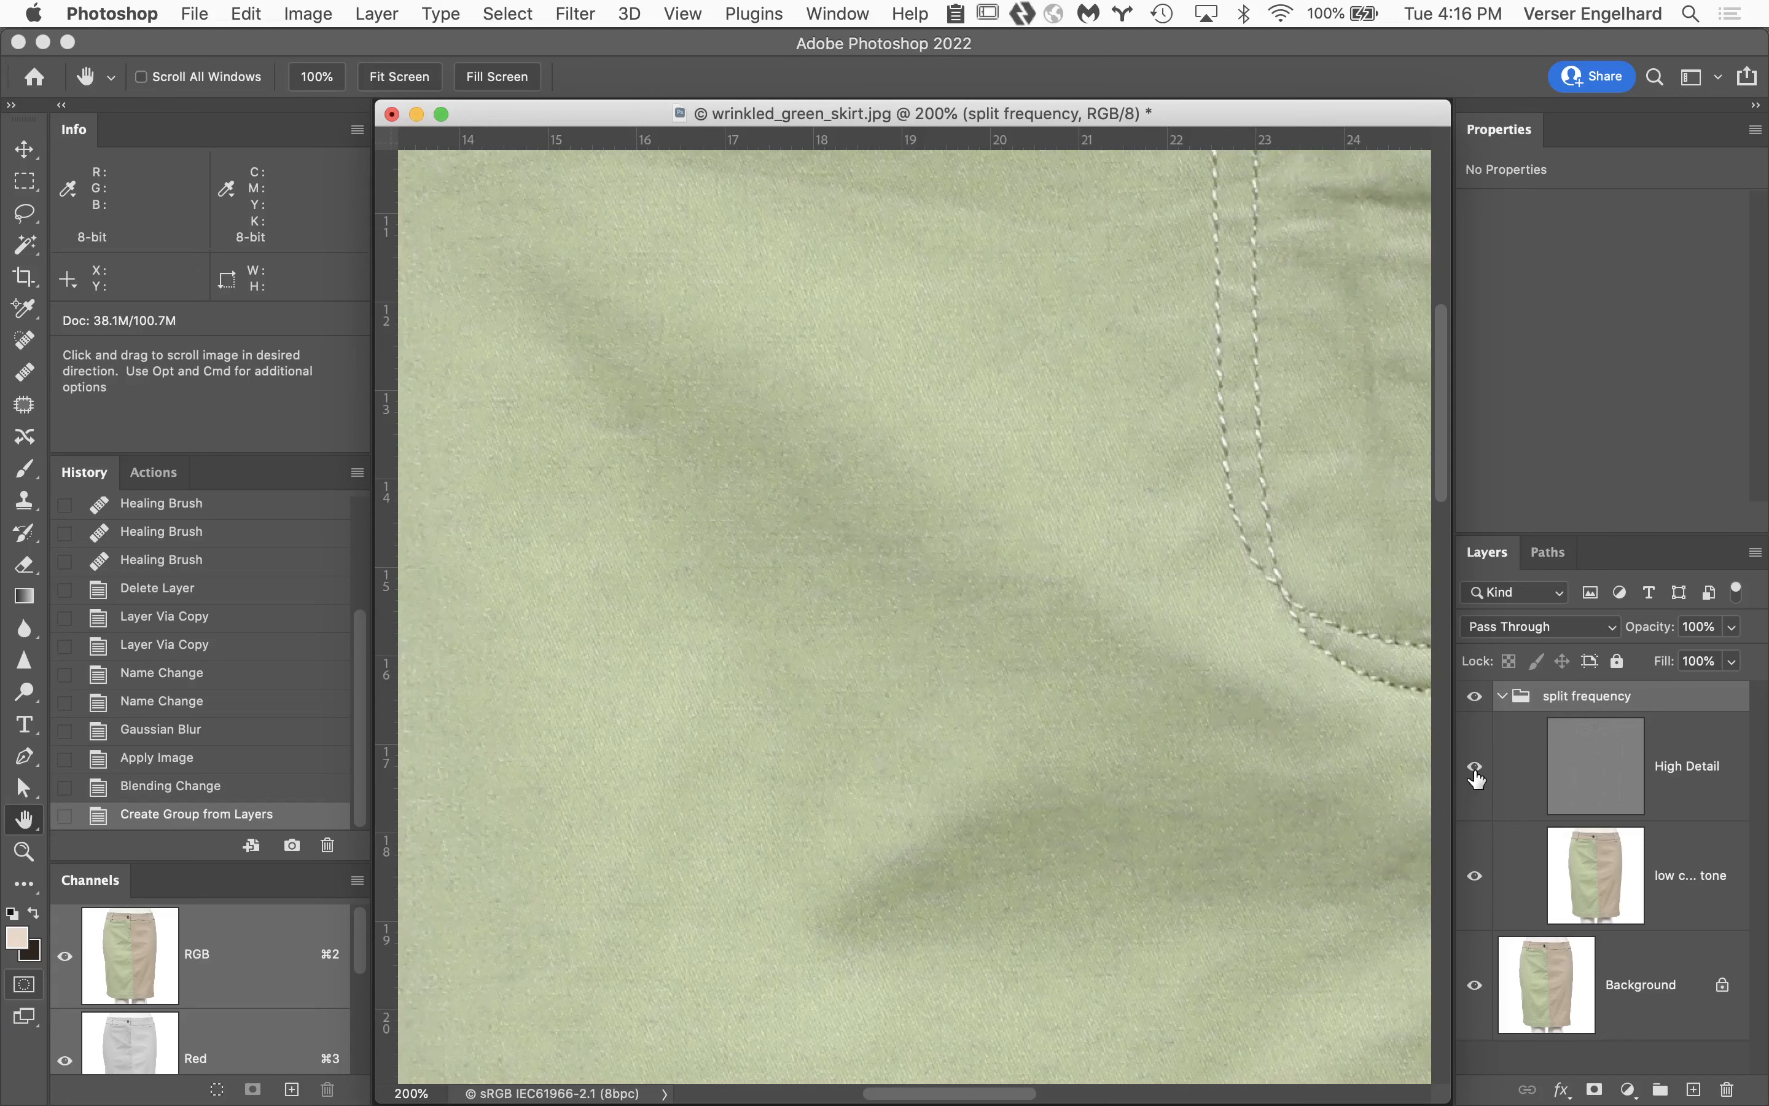
pyautogui.click(1475, 768)
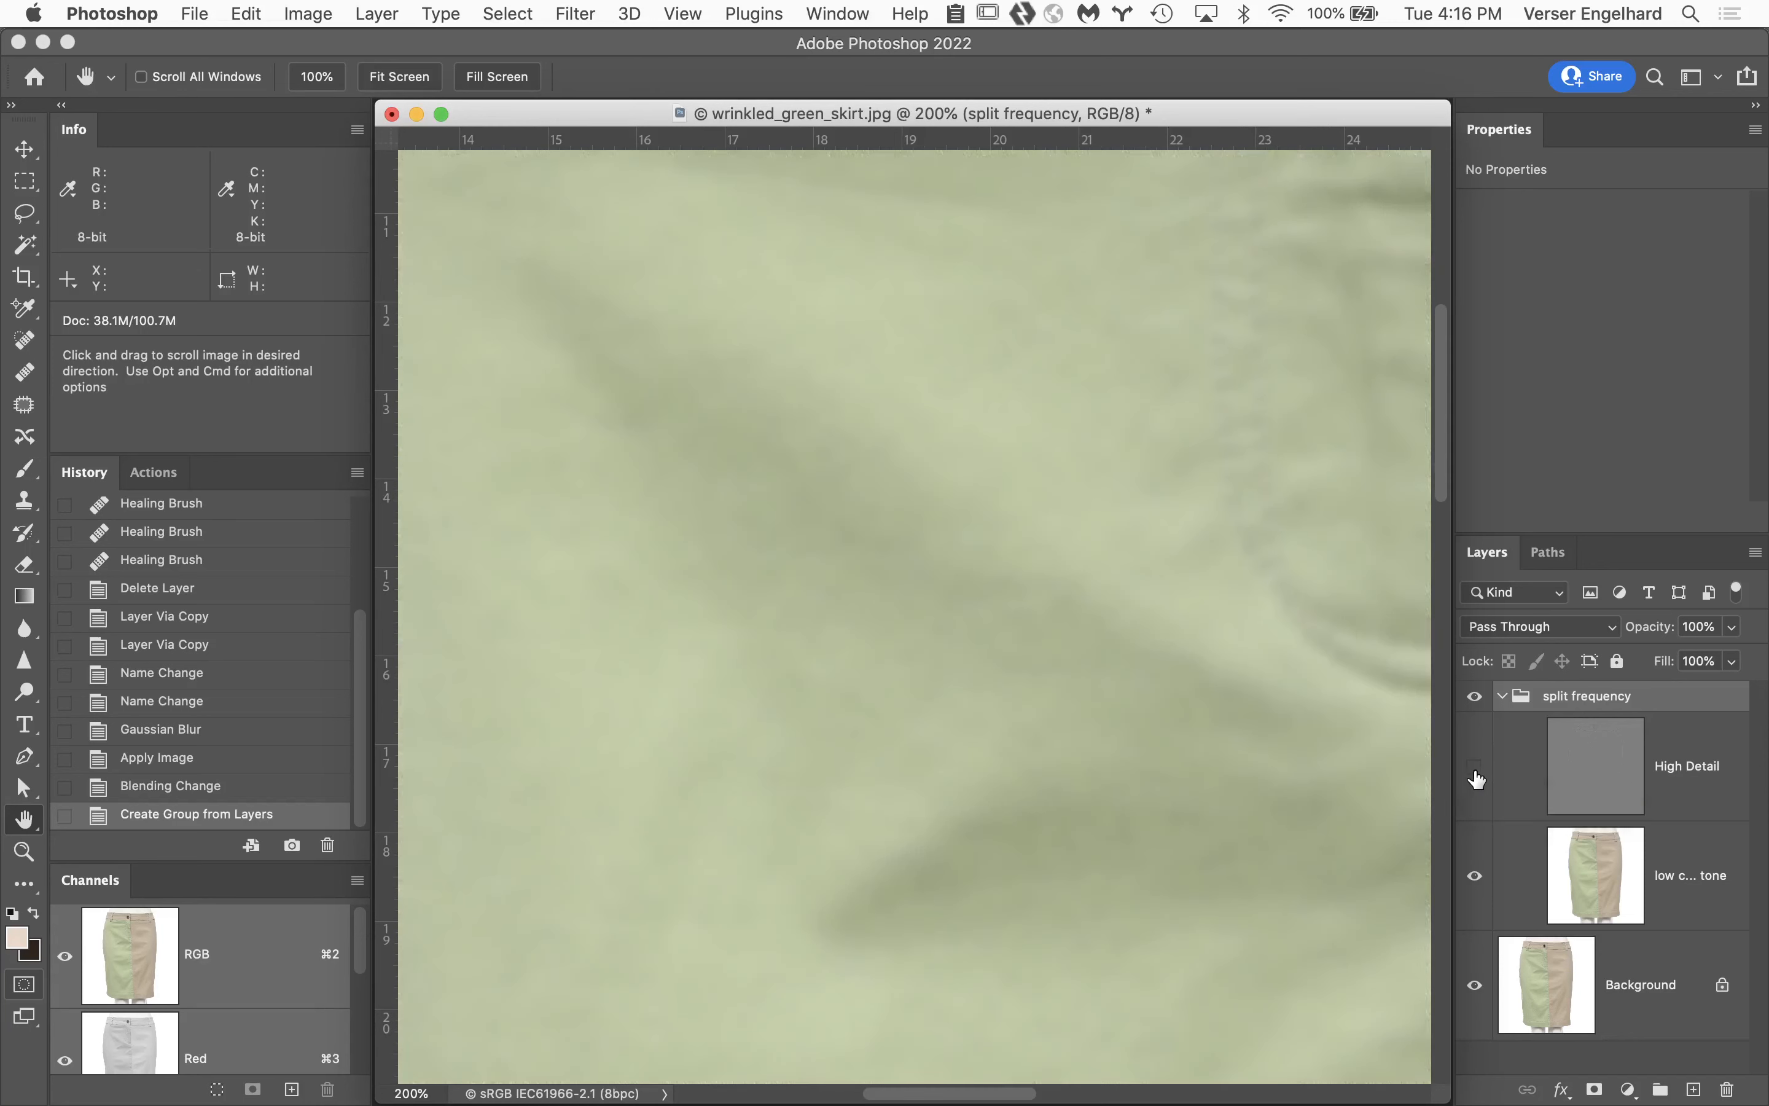
pyautogui.keyDown('super'); pyautogui.click(1128, 553); pyautogui.keyUp('super')
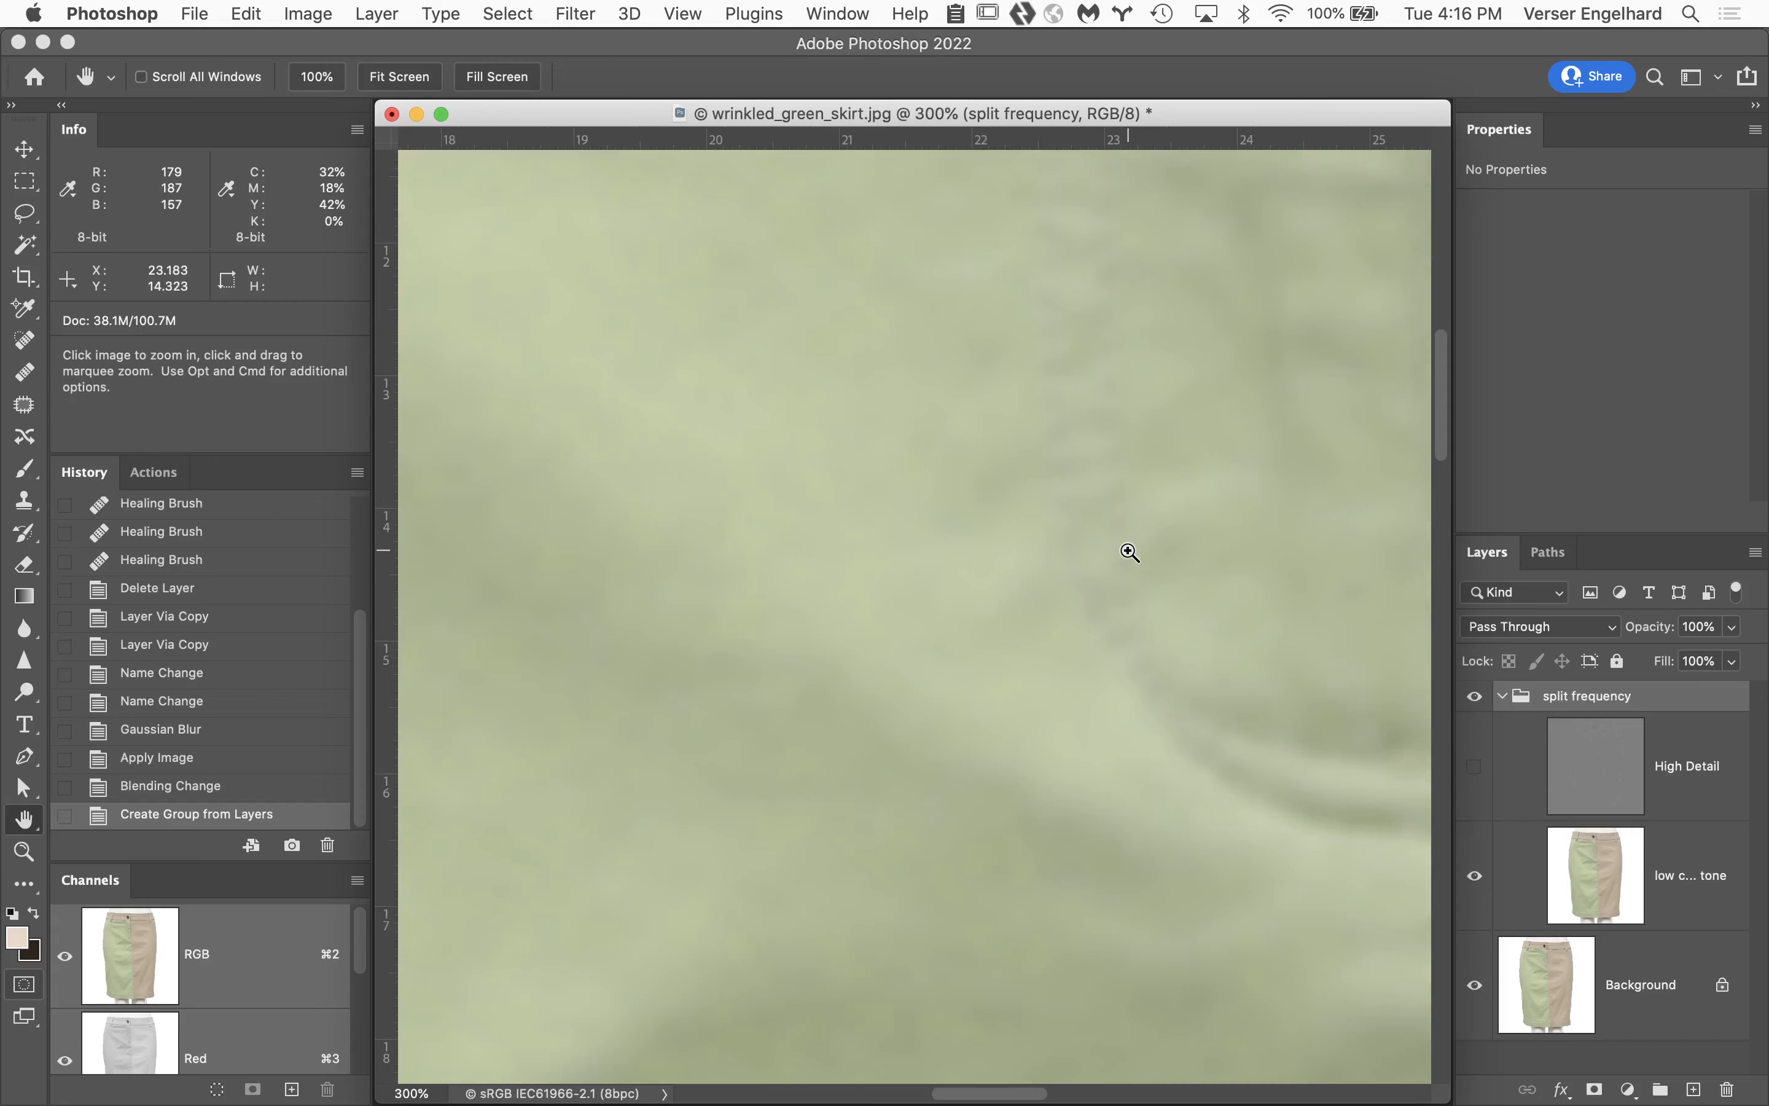
pyautogui.keyDown('alt'); pyautogui.click(1049, 610); pyautogui.keyUp('alt')
pyautogui.keyDown('alt'); pyautogui.click(1046, 604); pyautogui.keyUp('alt')
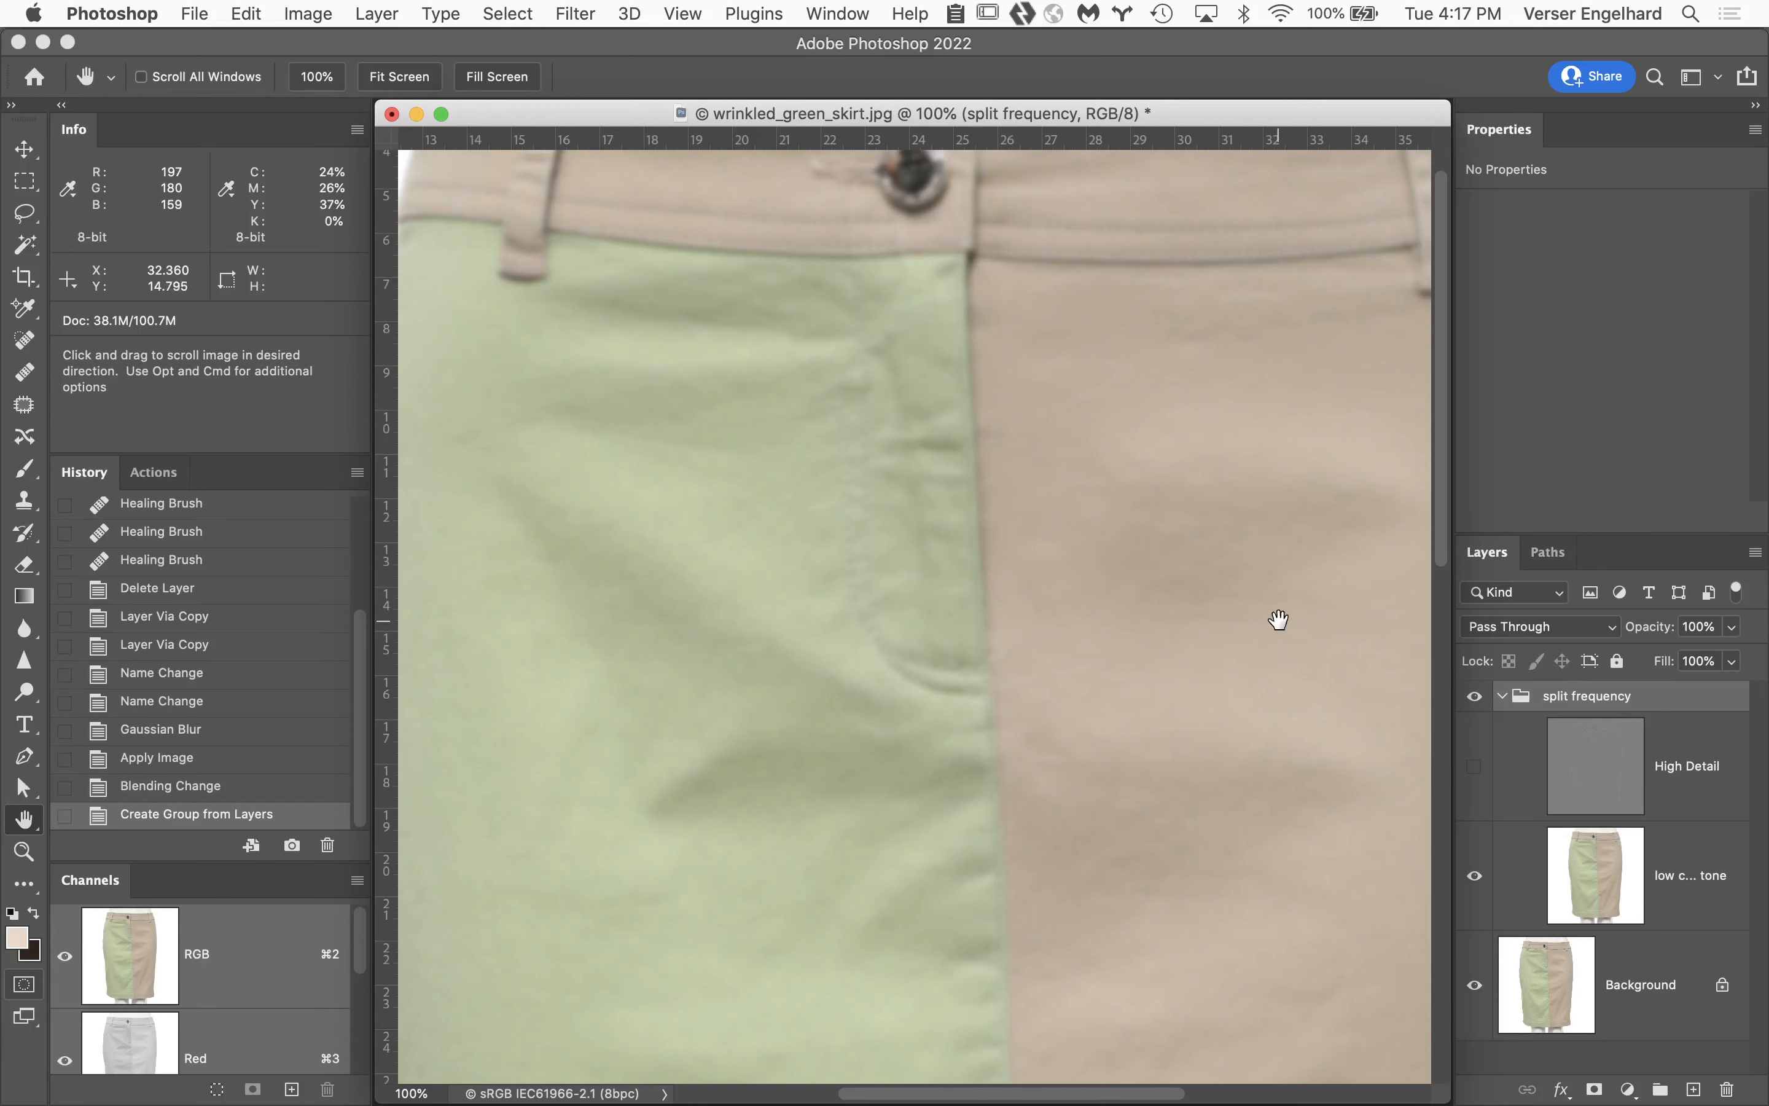
pyautogui.moveTo(1275, 621); pyautogui.dragTo(1090, 628)
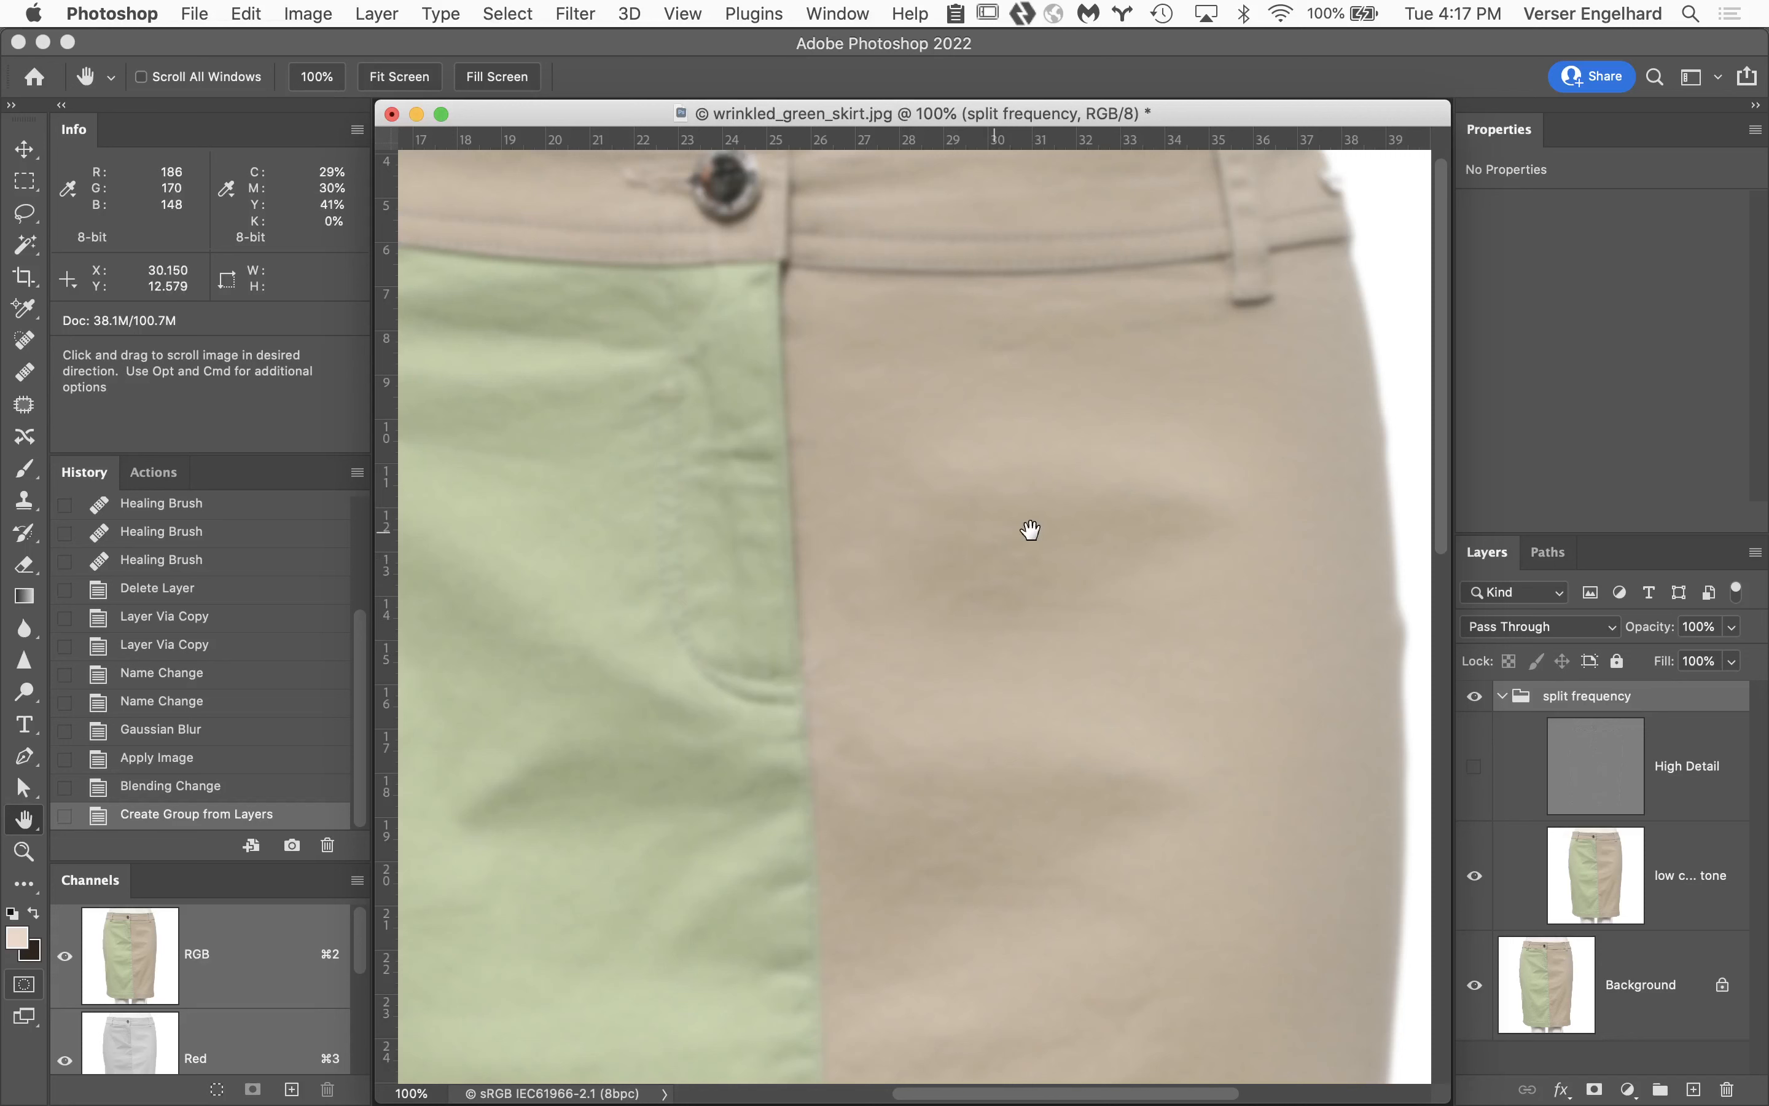
pyautogui.moveTo(1185, 734); pyautogui.dragTo(1064, 703)
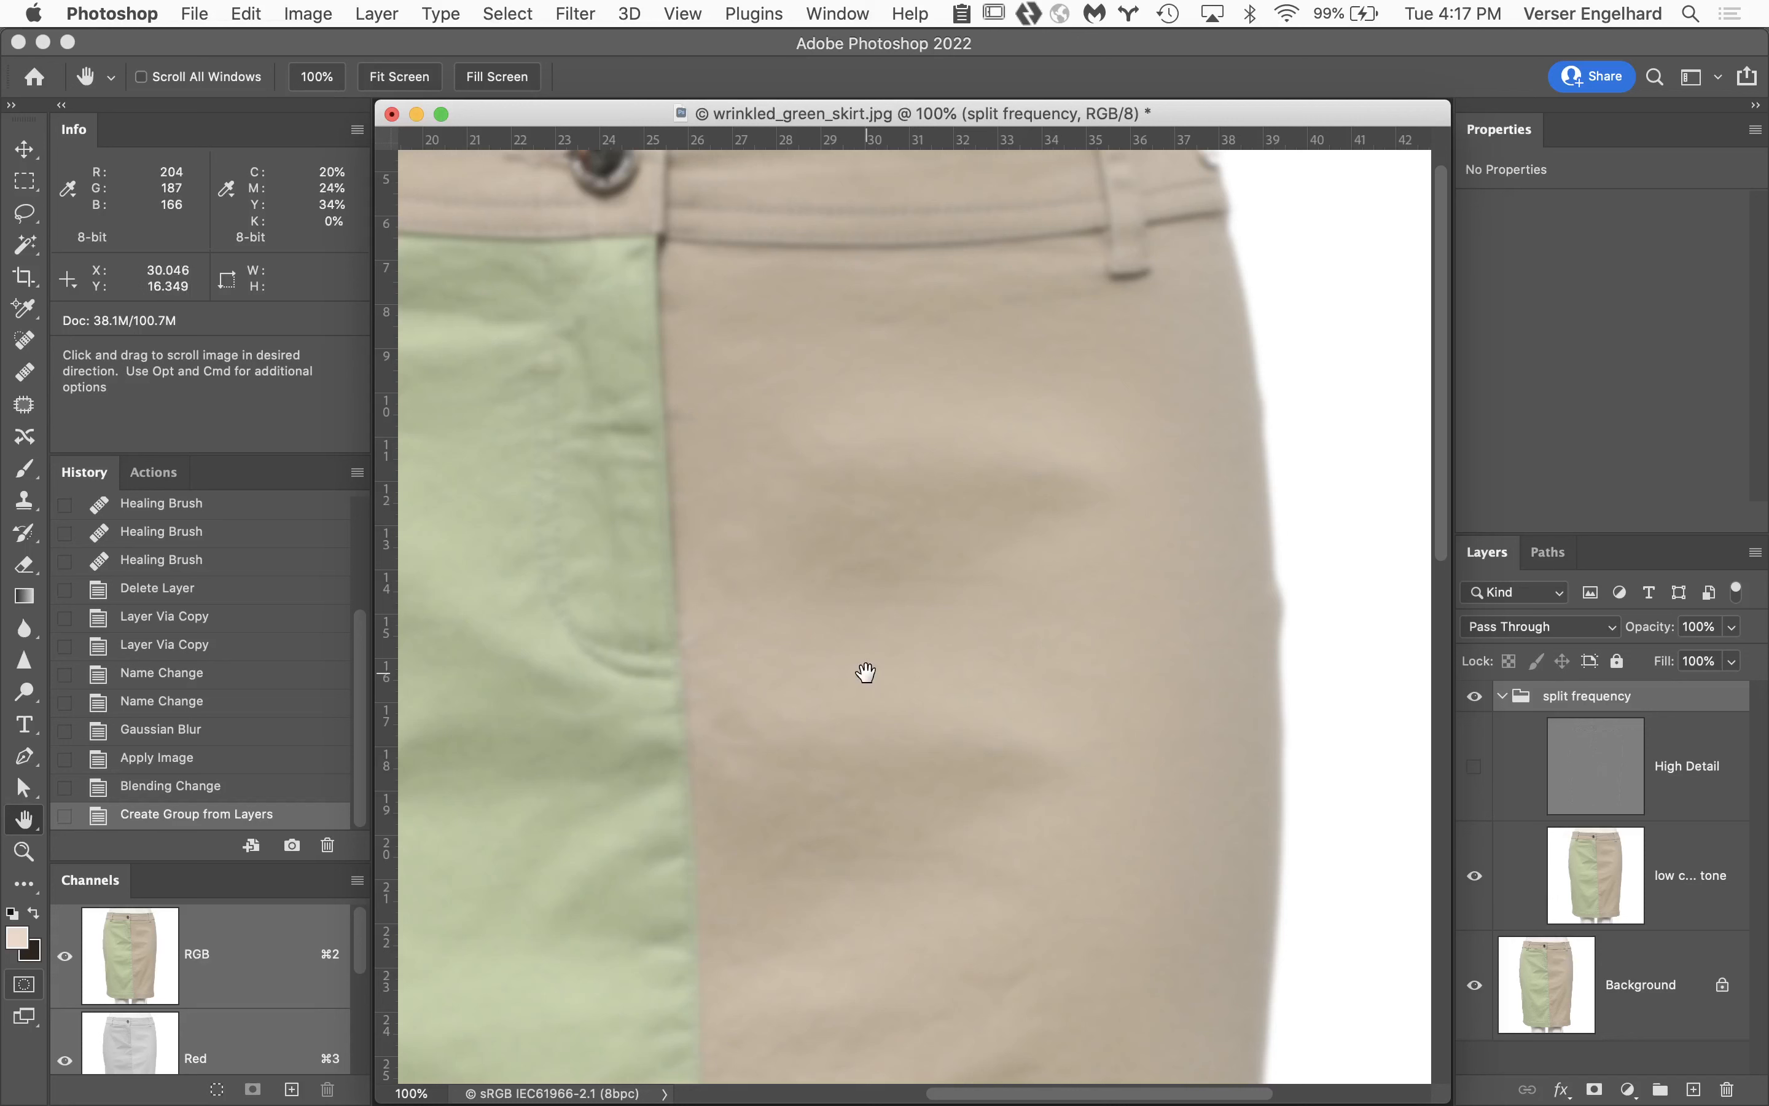
# Select the low color and tone layer and set up a soft round Brush with 0% hardness and a size of 175 px.
pyautogui.press('b')
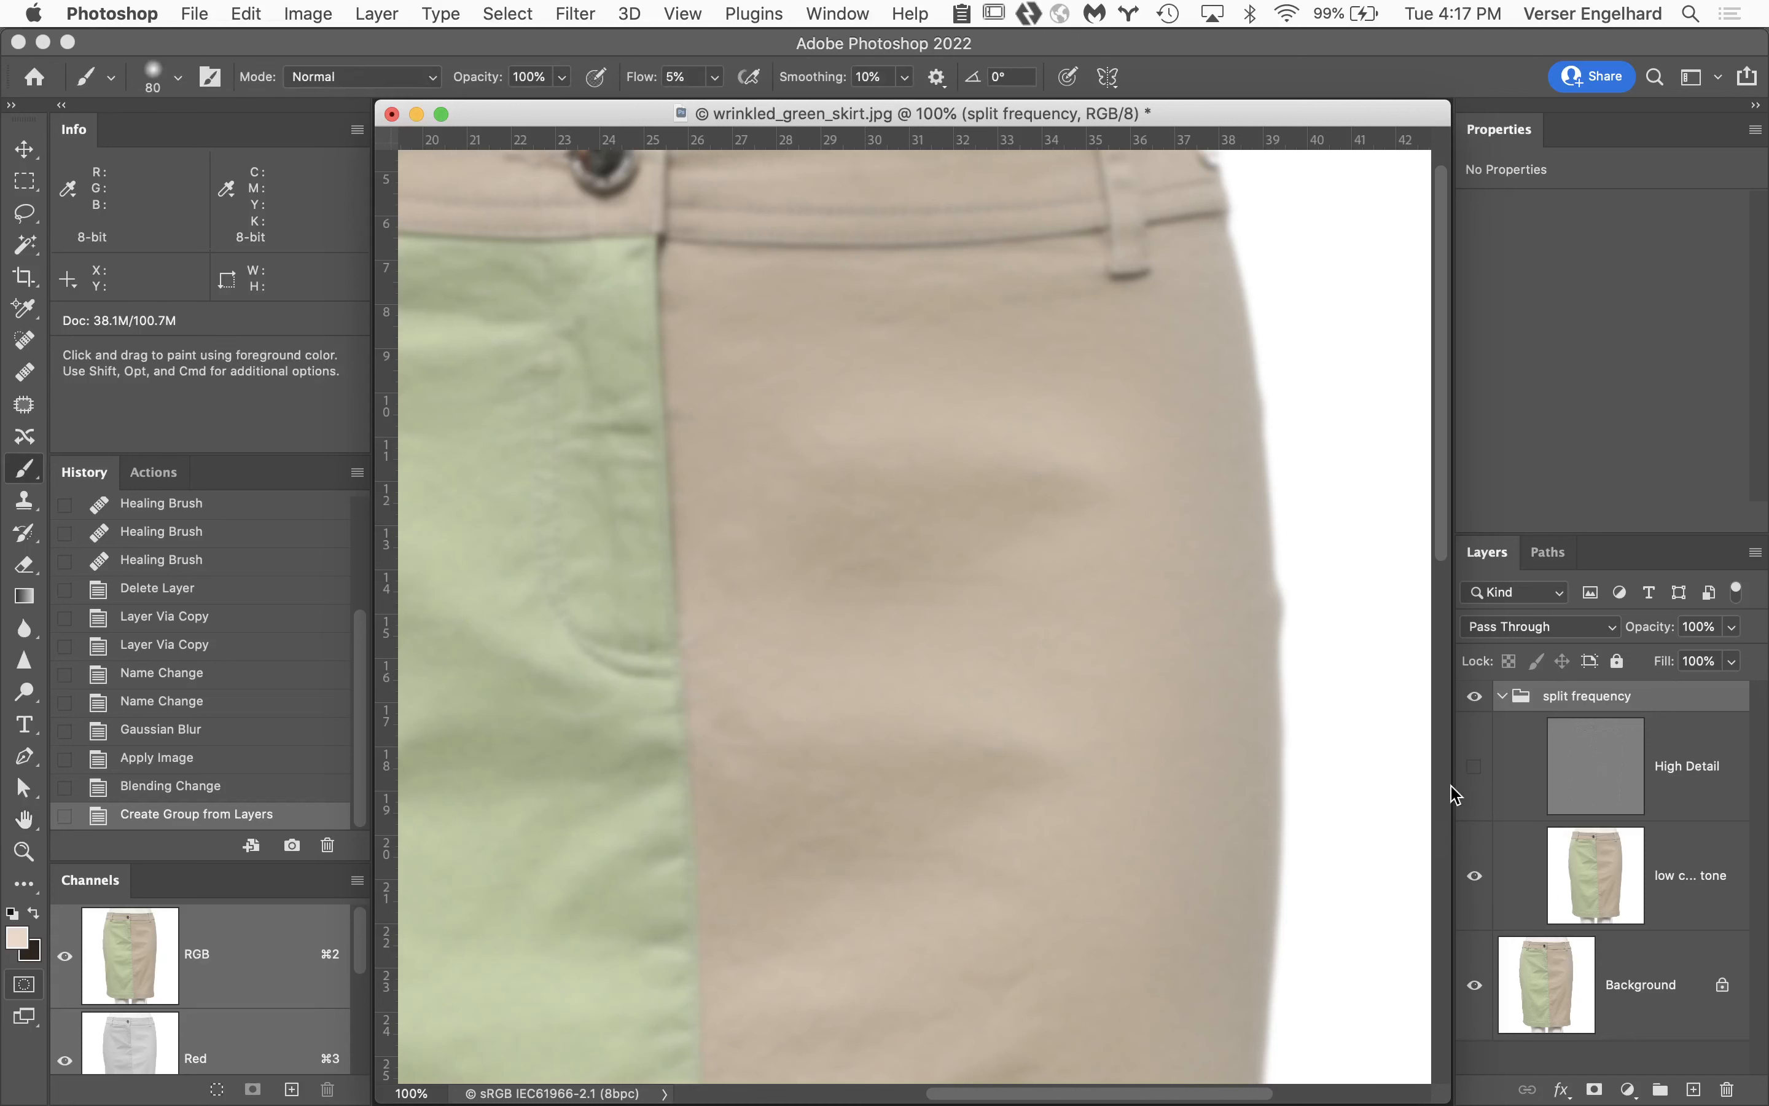
pyautogui.click(1611, 885)
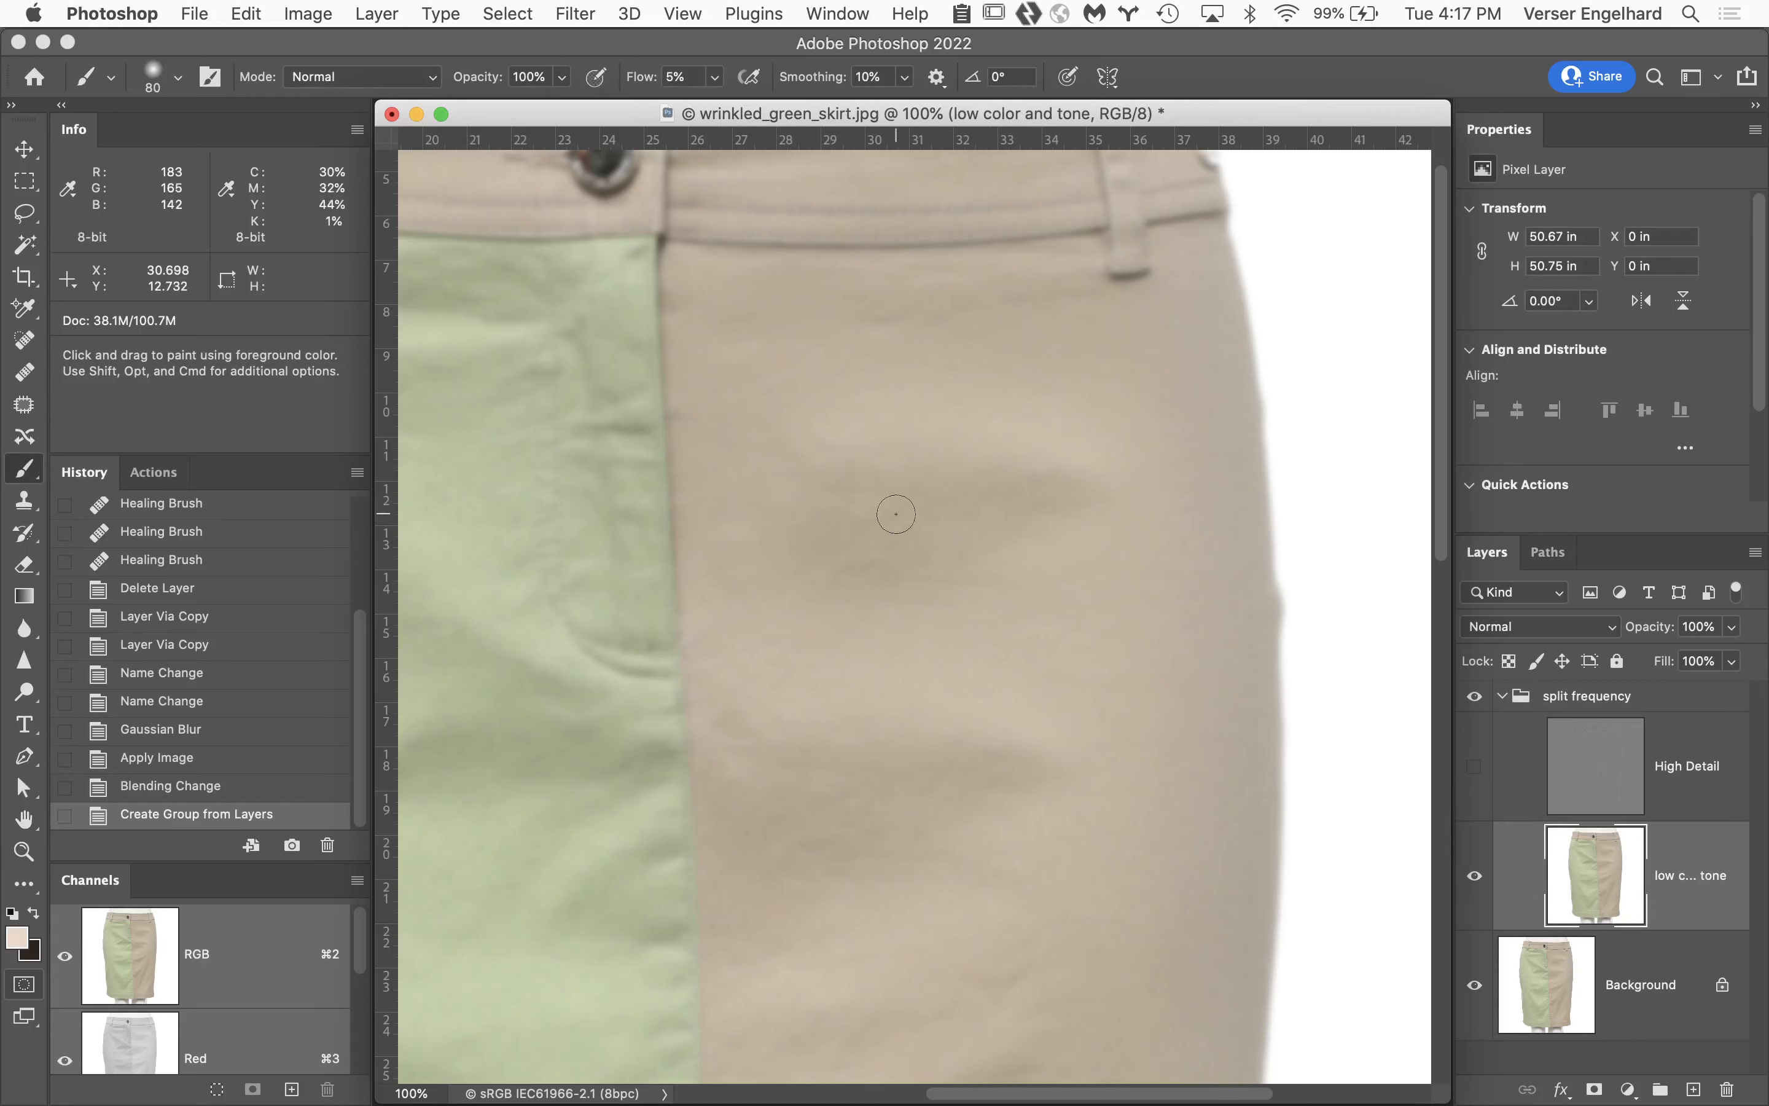
pyautogui.click(178, 74)
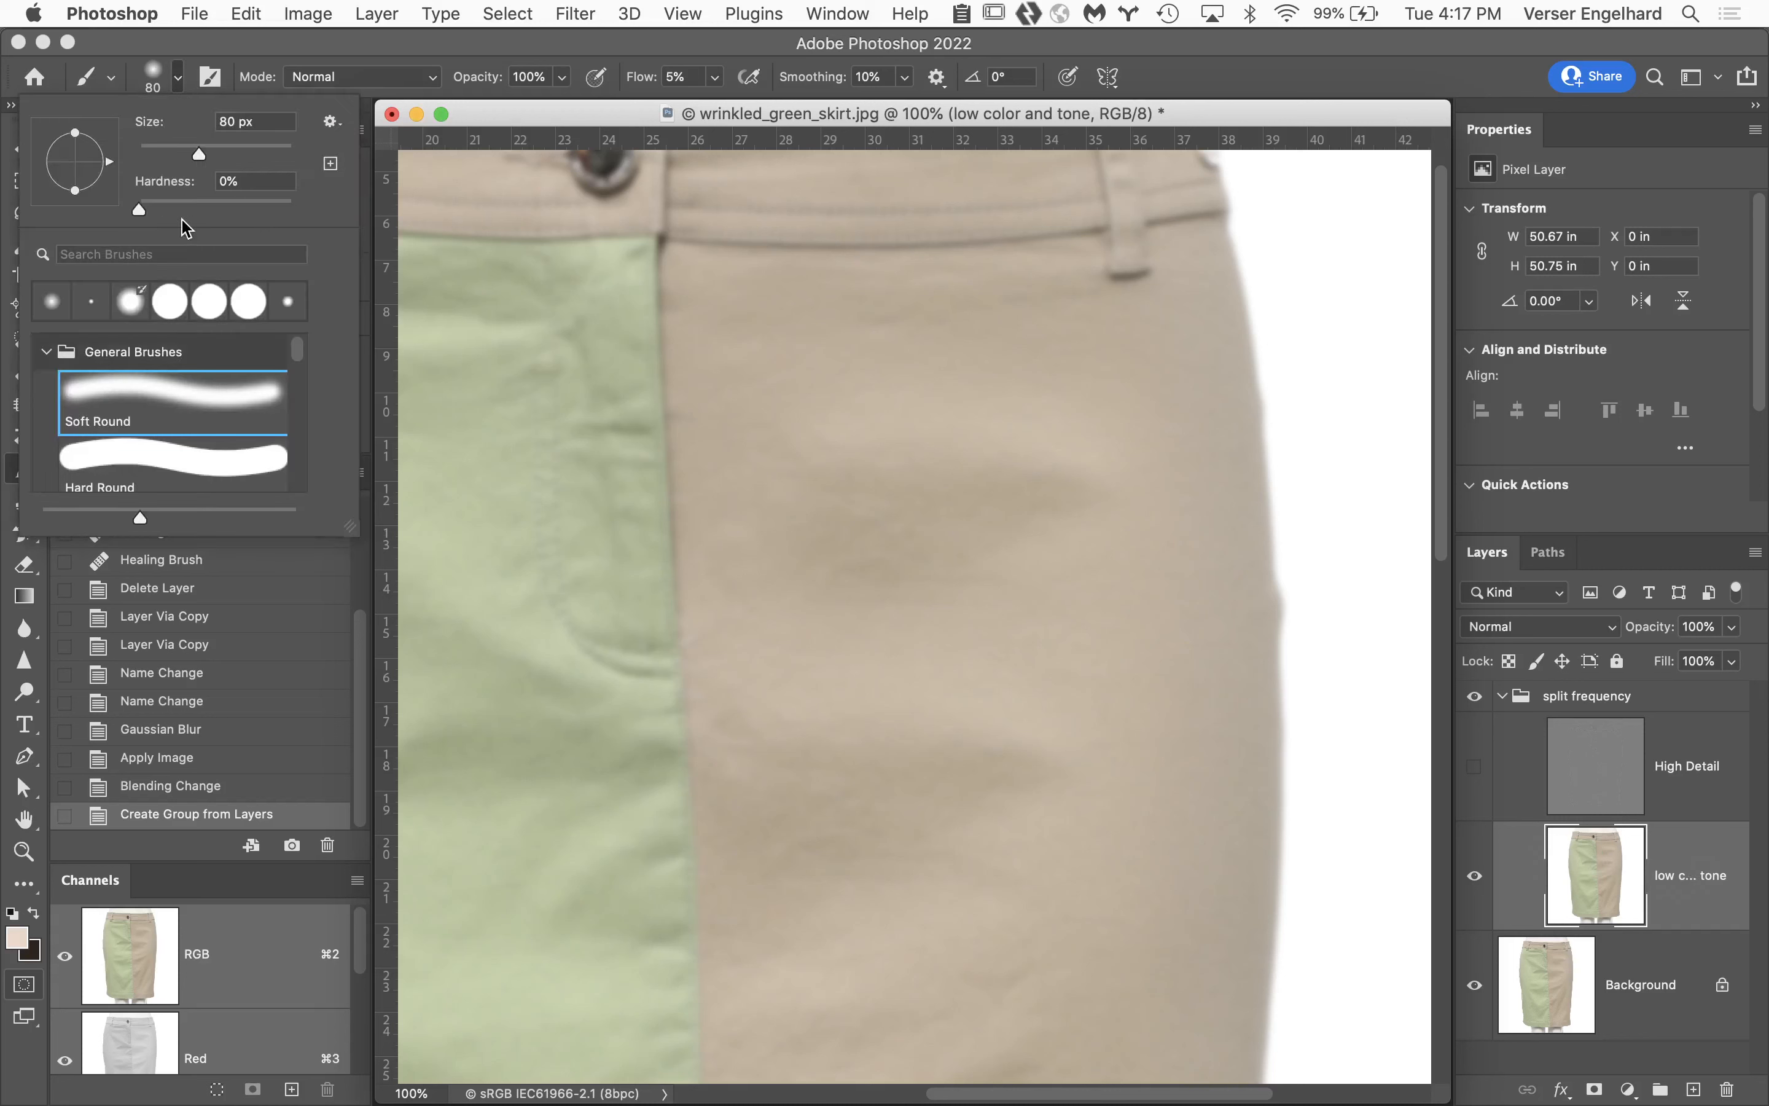
pyautogui.click(750, 42)
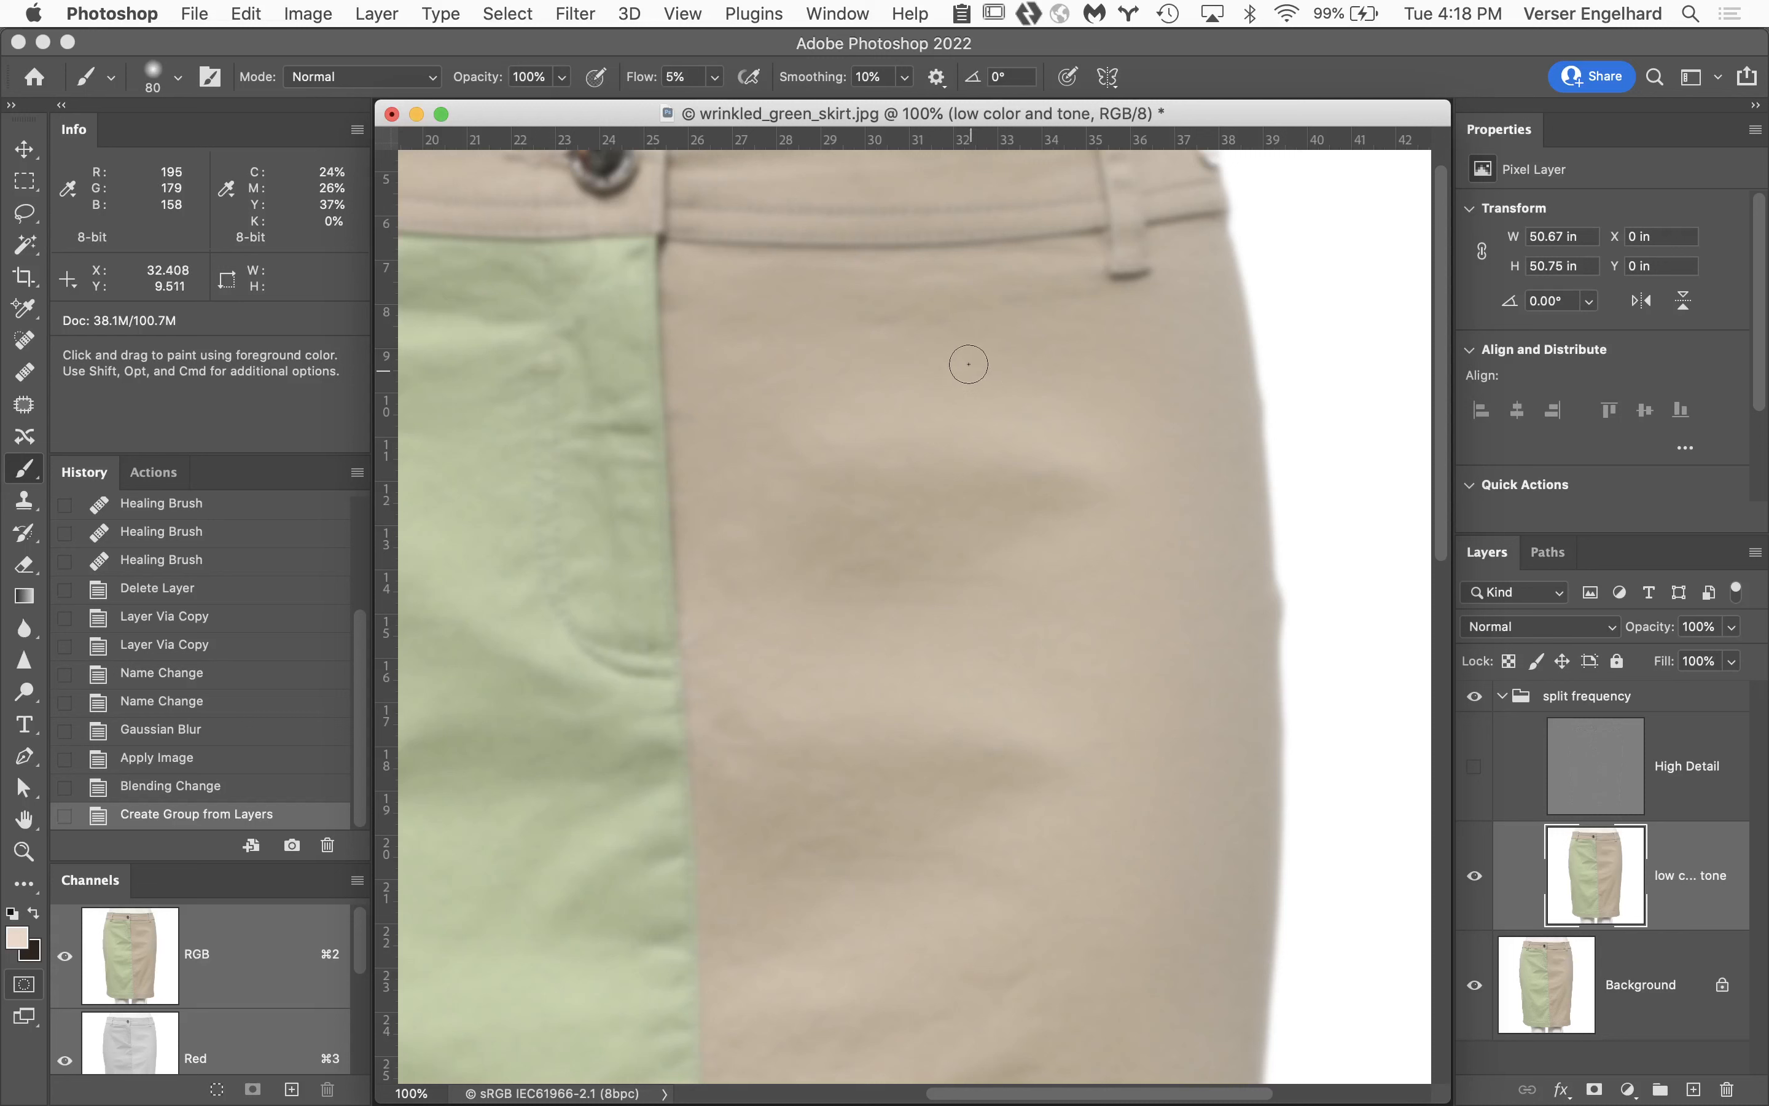
pyautogui.press(']')
pyautogui.press(']')
pyautogui.press(']')
pyautogui.press(']')
pyautogui.press(']')
pyautogui.press(']')
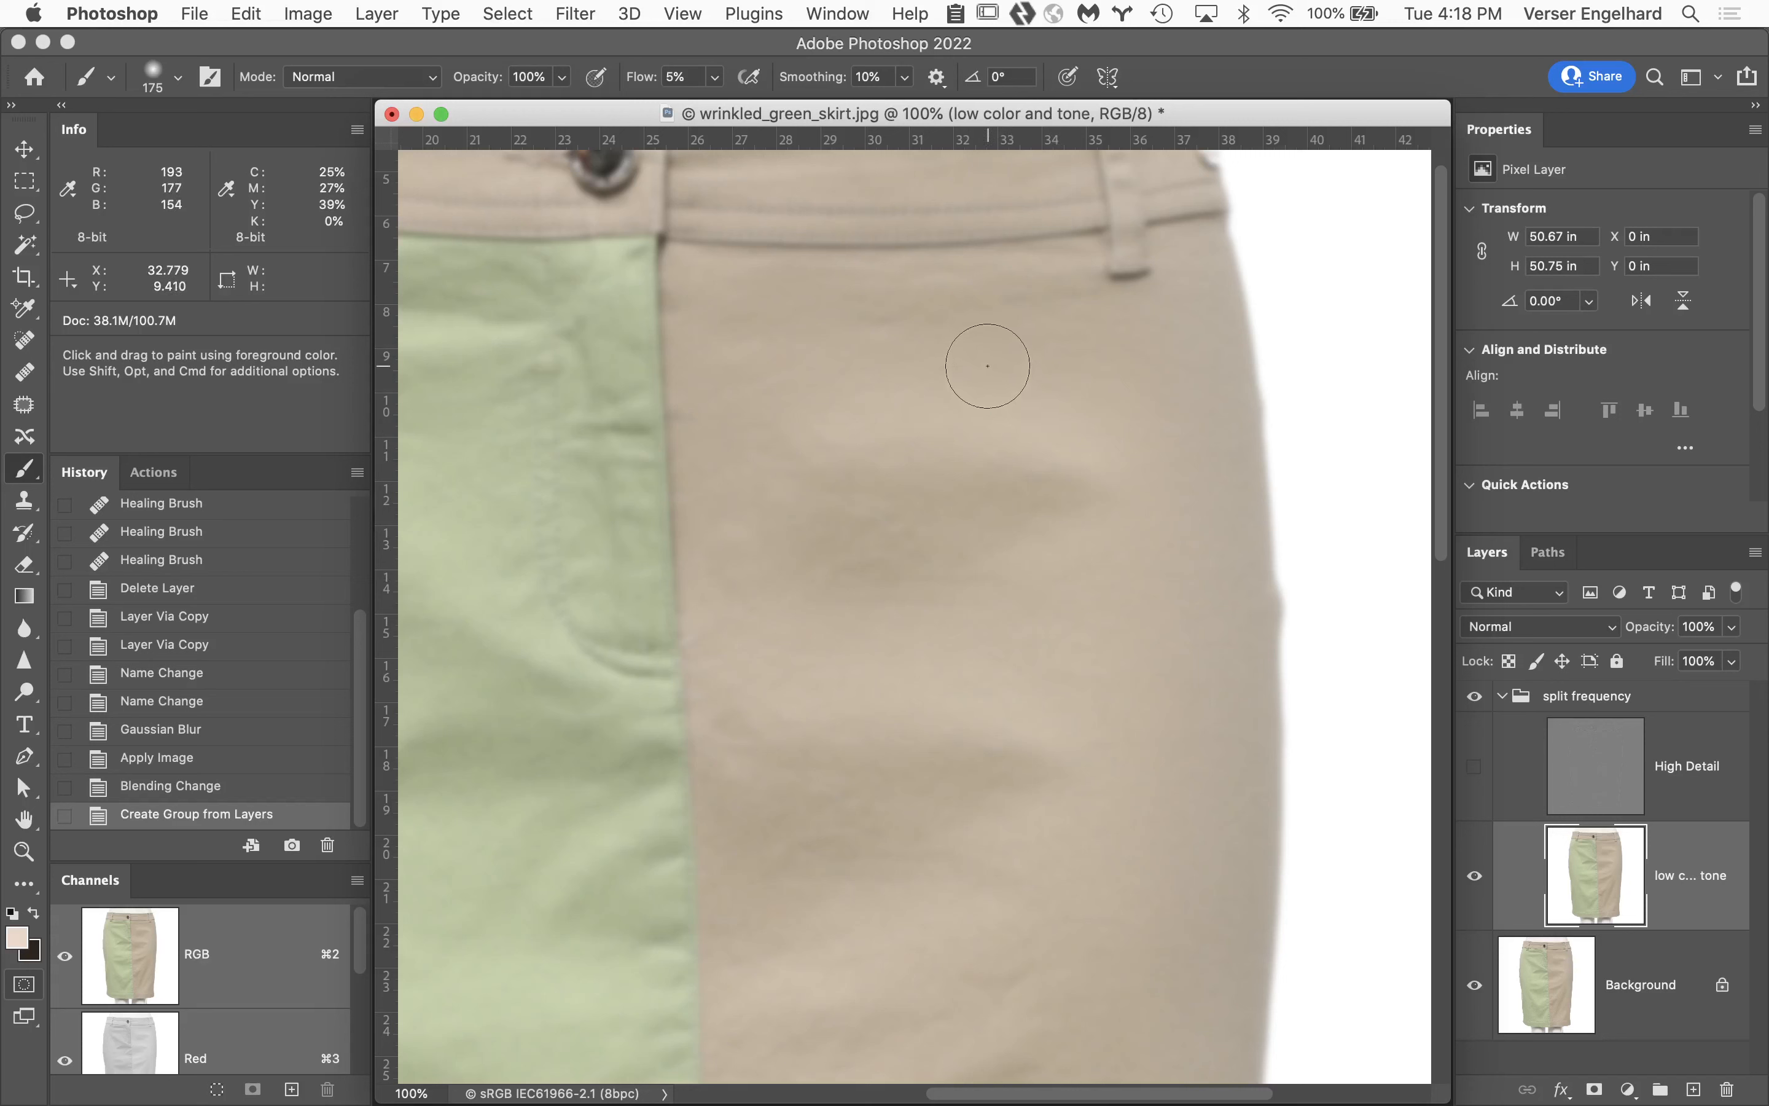
# Sample the beige fabric colour, paint over the upper wrinkle shadow on the beige panel, and raise the brush flow to 10%.
pyautogui.press('alt')
pyautogui.moveTo(966, 446); pyautogui.dragTo(1025, 517)
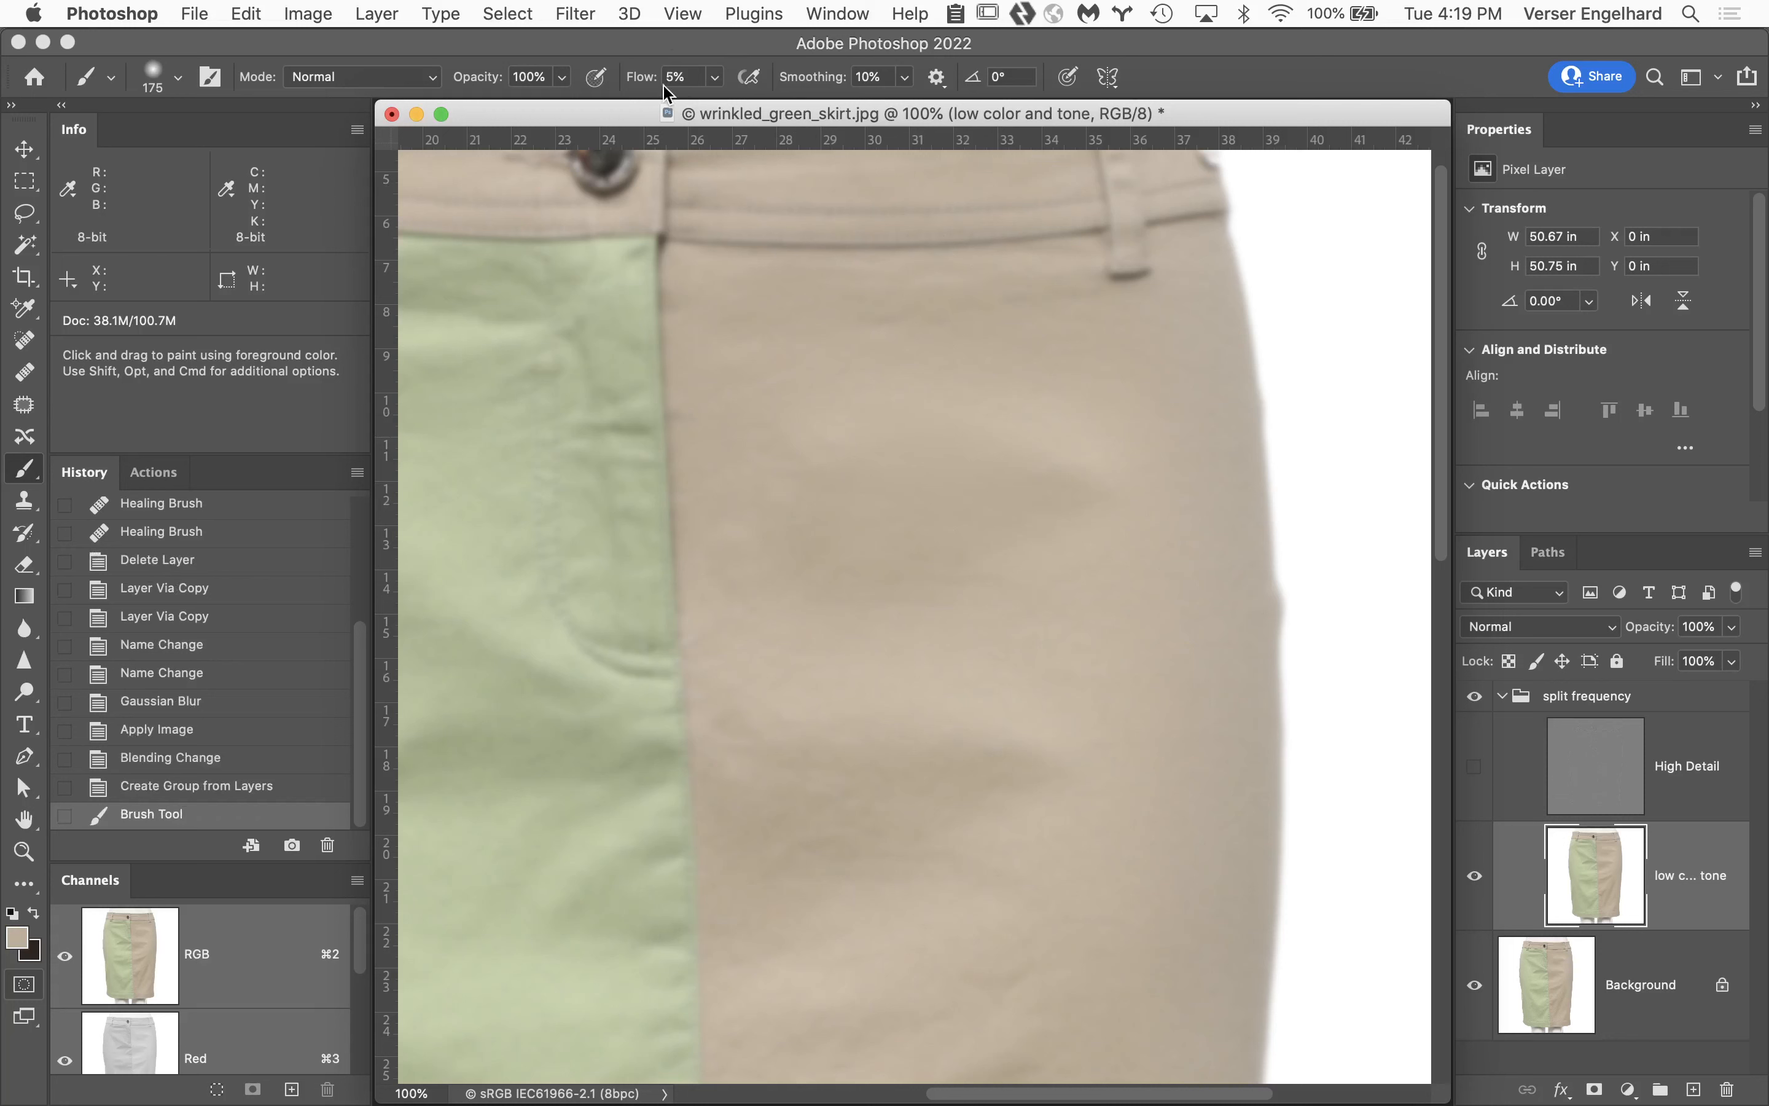
pyautogui.moveTo(641, 83); pyautogui.dragTo(642, 84)
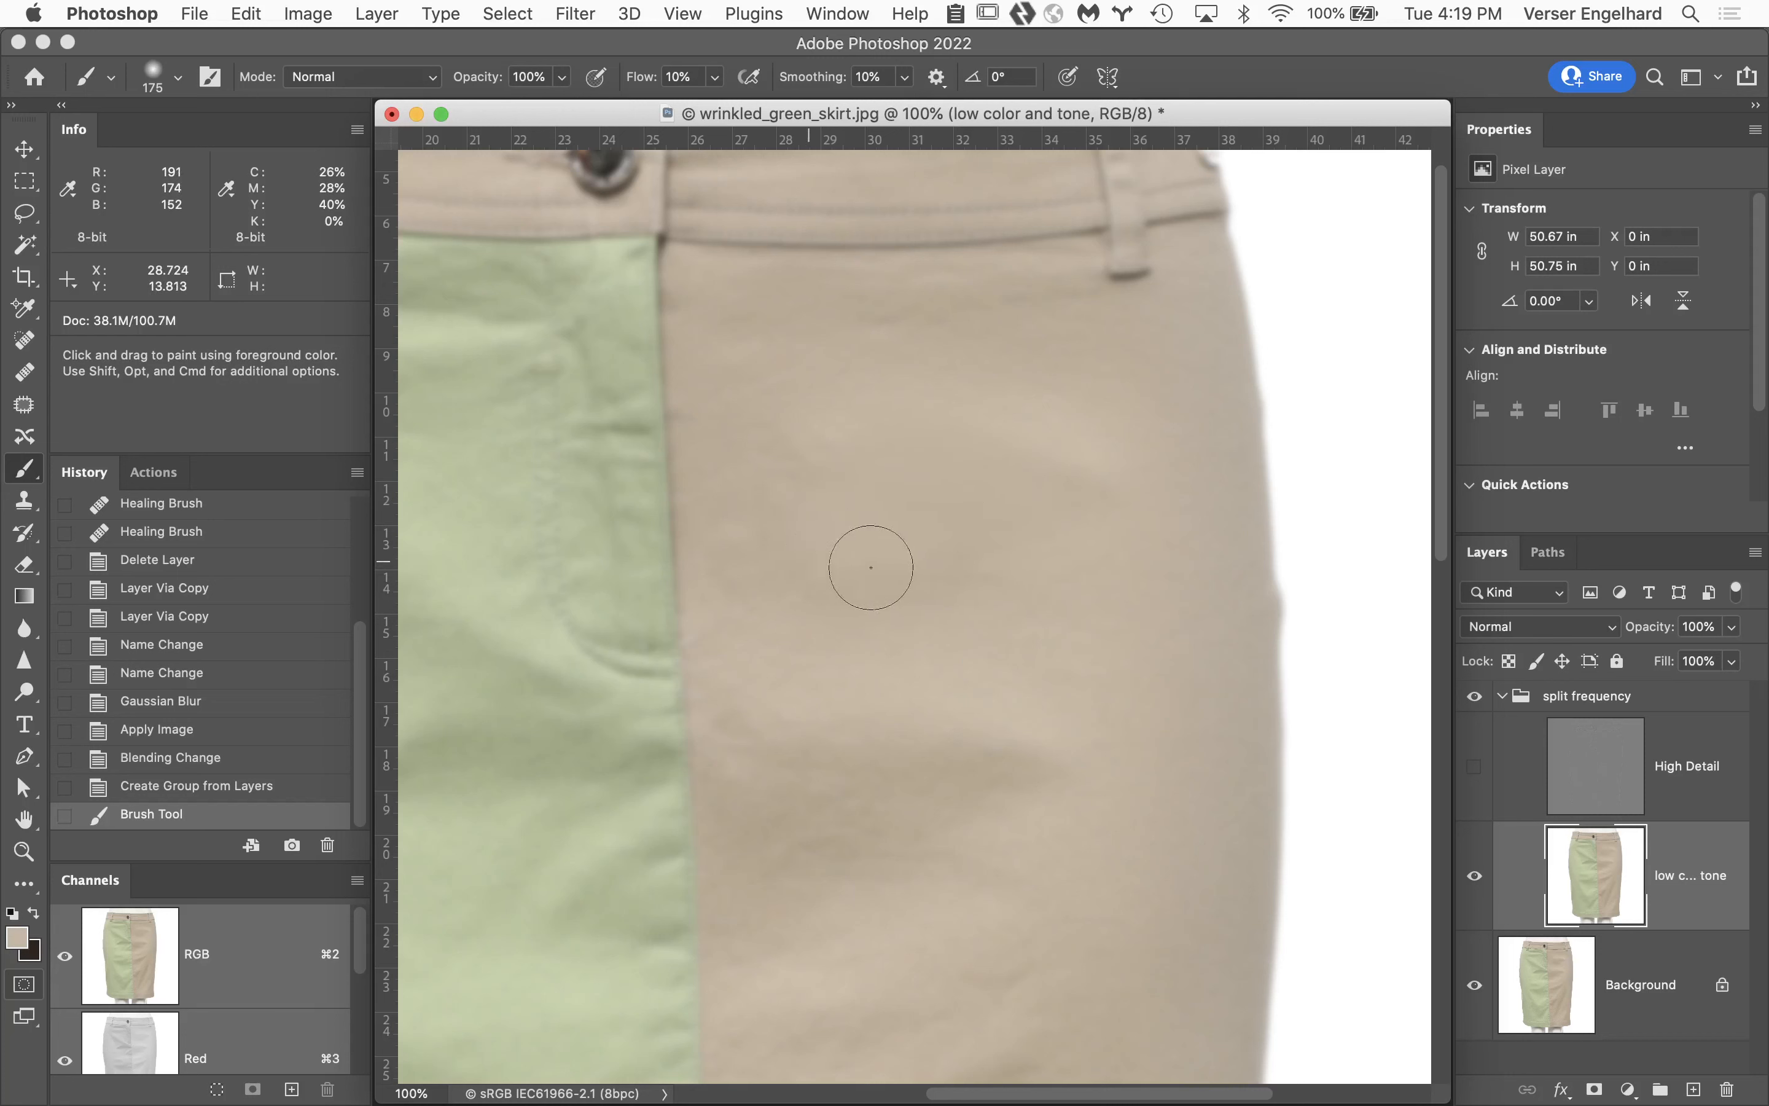
# Paint out the upper dark wrinkle on the beige panel with repeated soft strokes, resampling nearby fabric tones between strokes.
pyautogui.moveTo(870, 567); pyautogui.dragTo(841, 434)
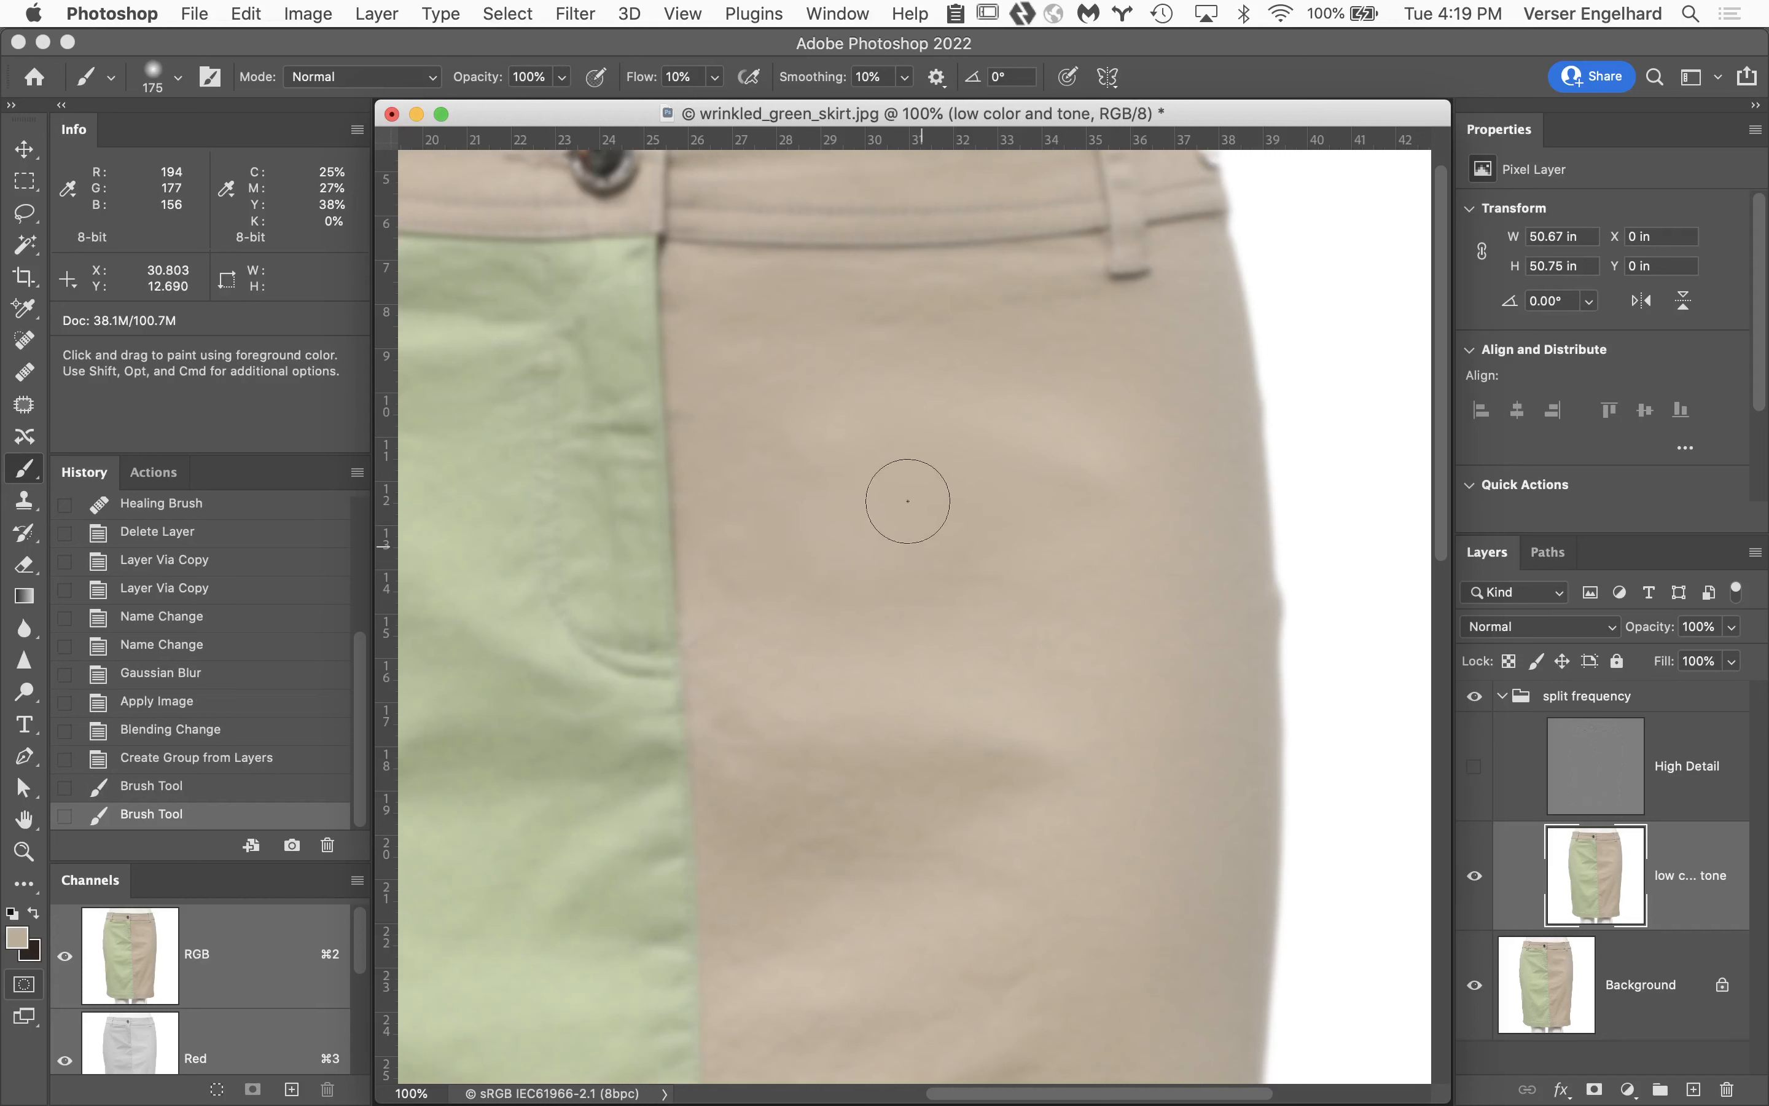
pyautogui.moveTo(908, 500); pyautogui.dragTo(1022, 576)
pyautogui.keyDown('alt'); pyautogui.click(1085, 565); pyautogui.keyUp('alt')
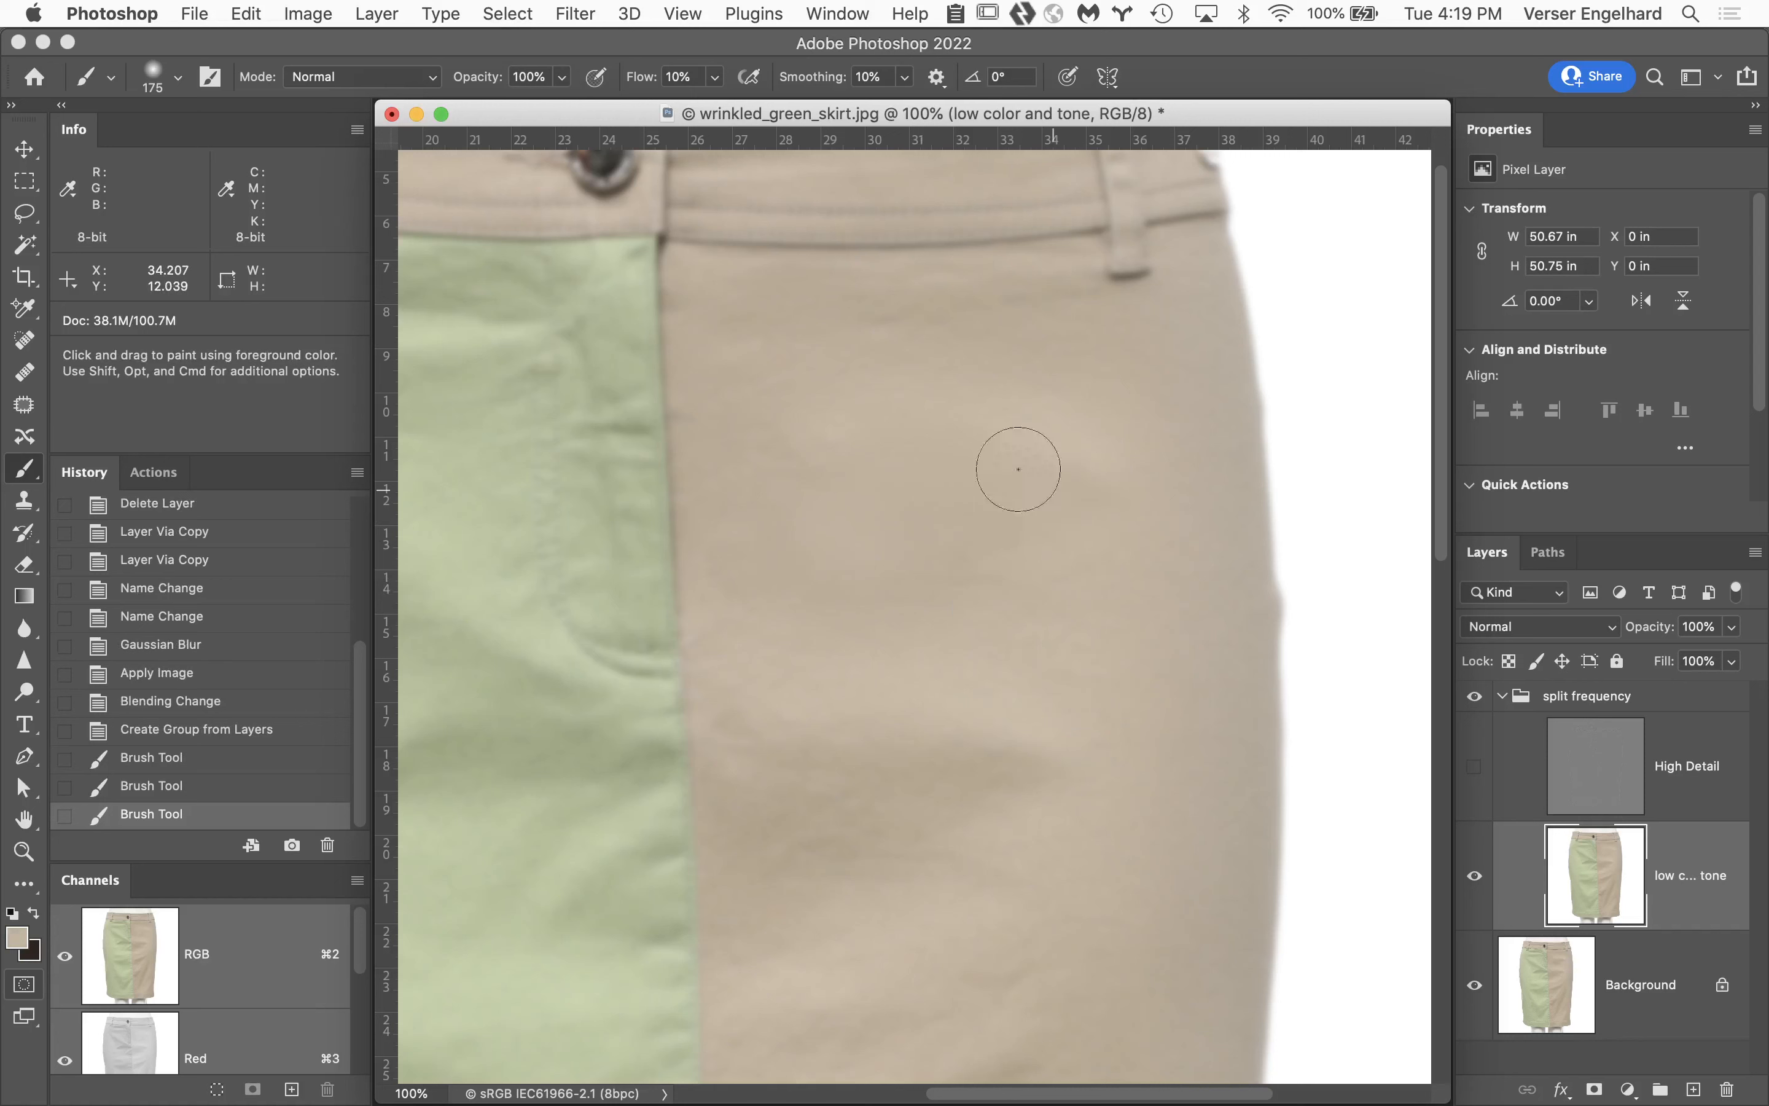
pyautogui.moveTo(1018, 470)
pyautogui.mouseDown()
pyautogui.moveTo(1022, 454)
pyautogui.moveTo(1066, 483)
pyautogui.moveTo(927, 388)
pyautogui.moveTo(950, 392)
pyautogui.mouseUp()
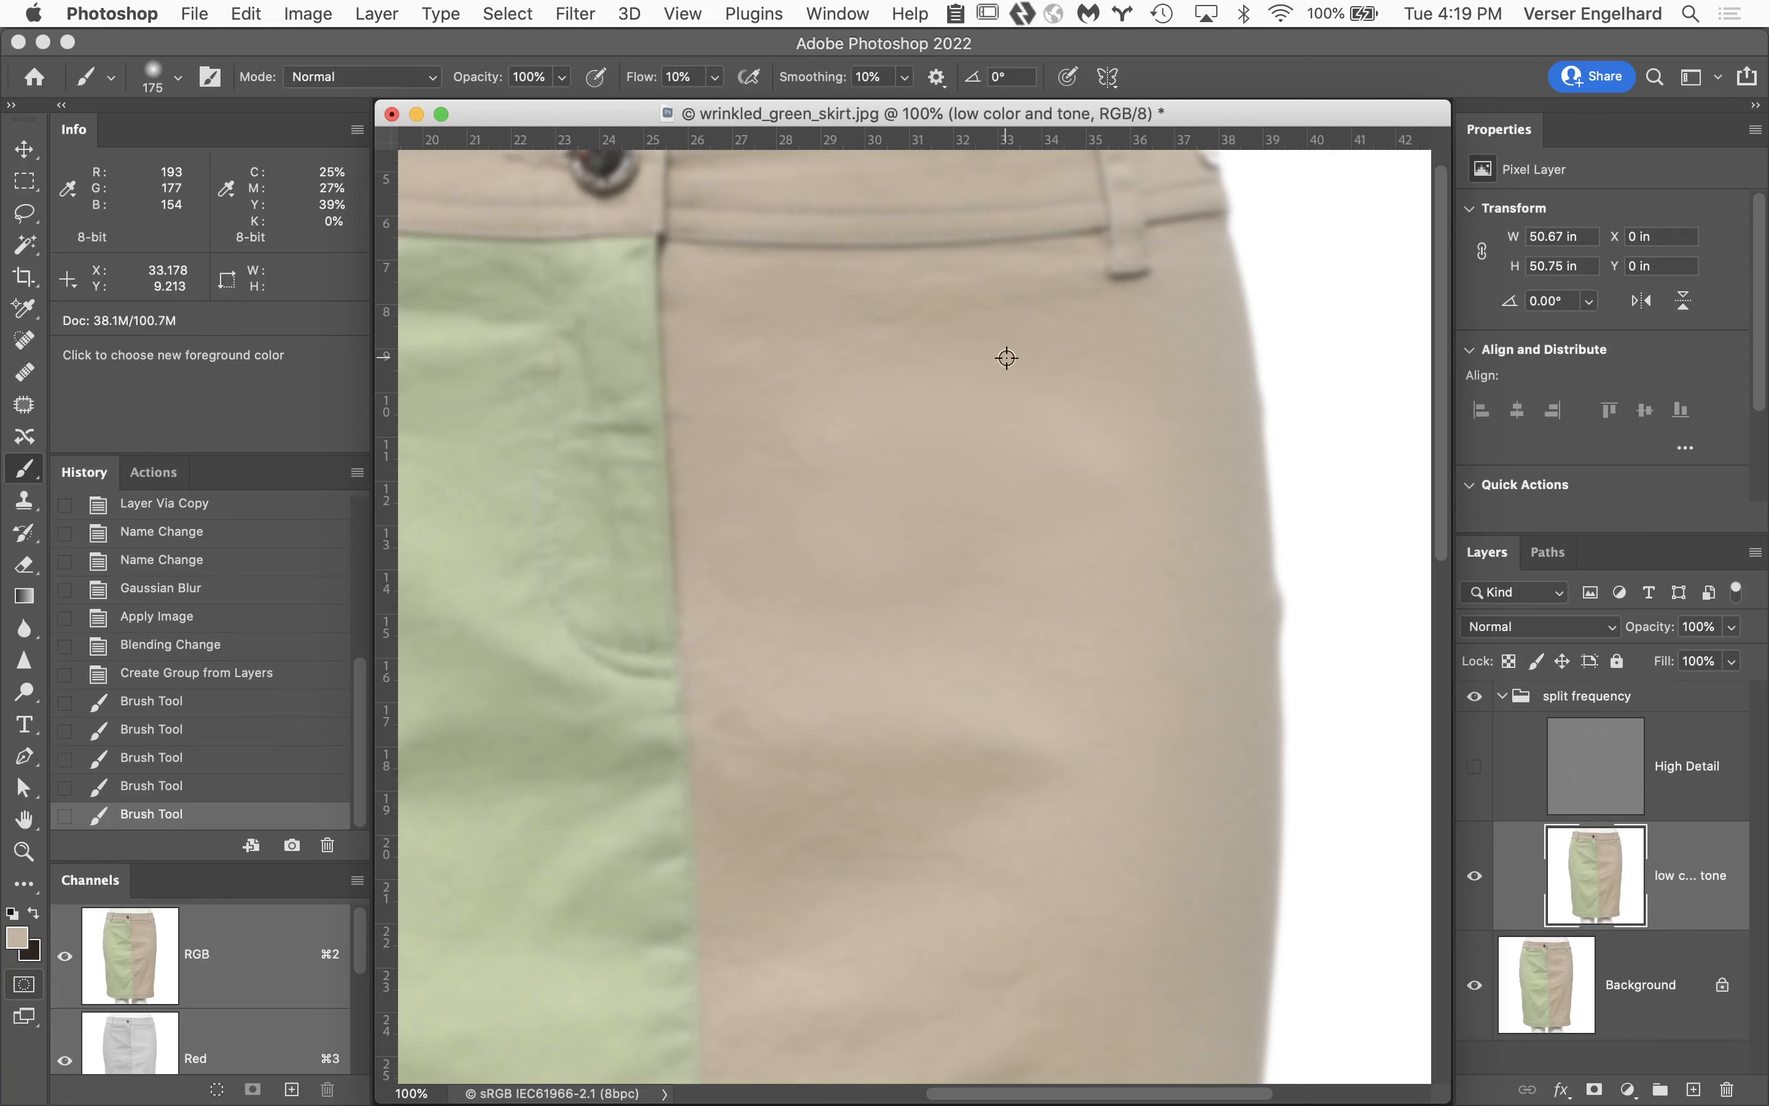
pyautogui.keyDown('alt'); pyautogui.click(1008, 357); pyautogui.keyUp('alt')
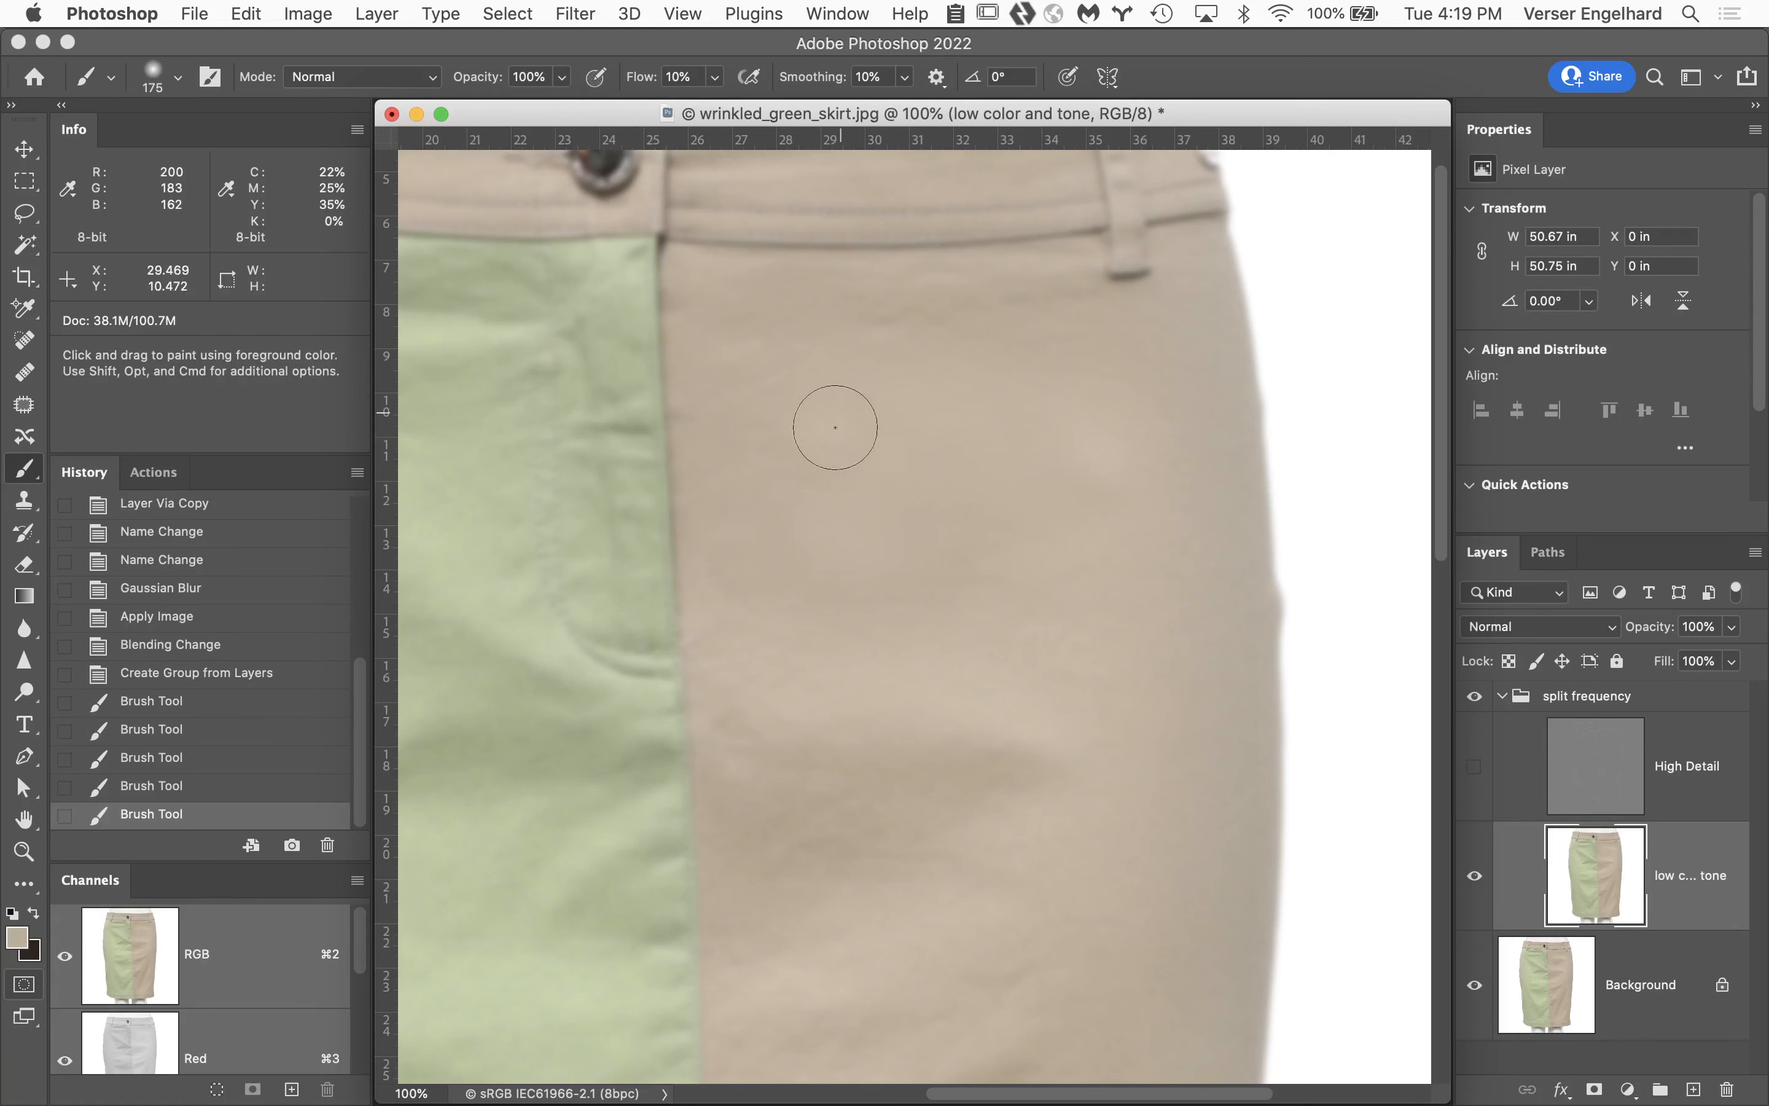
pyautogui.moveTo(1054, 442); pyautogui.dragTo(987, 544)
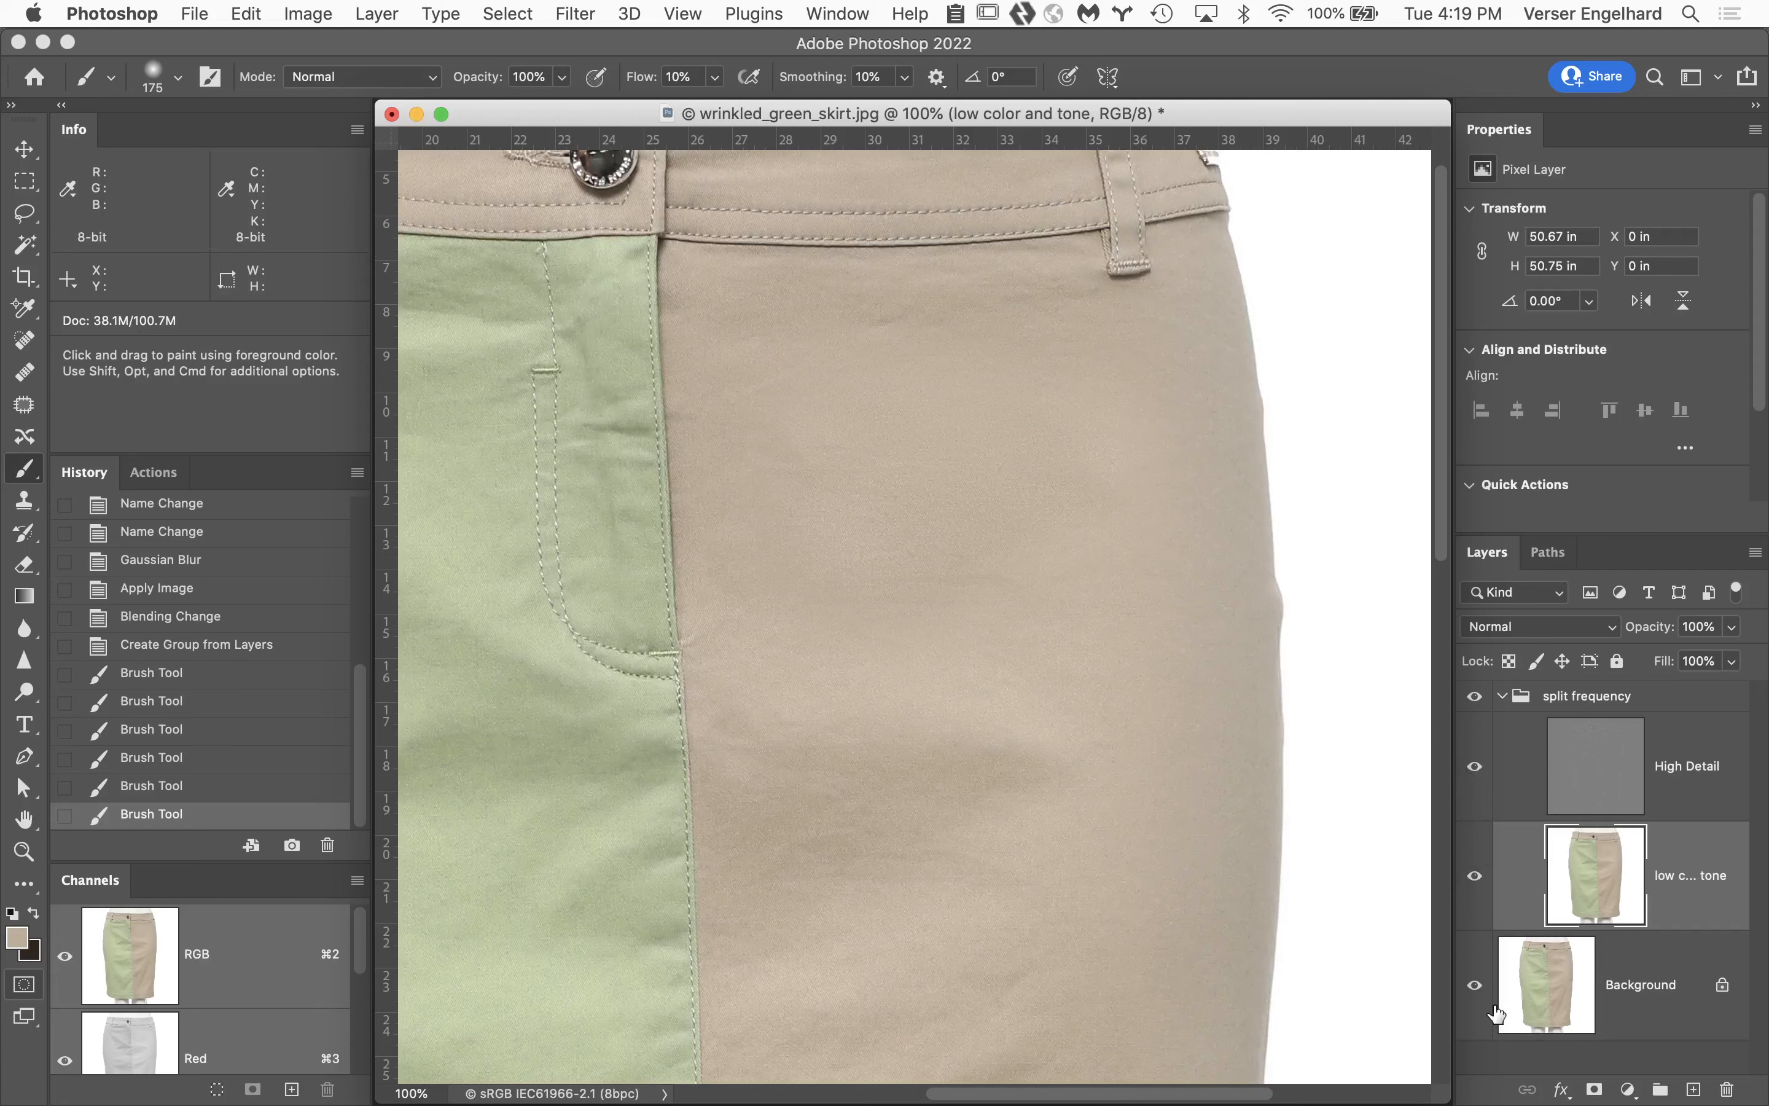
# Compare the retouched beige panel with the split frequency group shown and hidden, and inspect its fabric texture at 200% zoom.
pyautogui.click(1475, 698)
pyautogui.click(1476, 700)
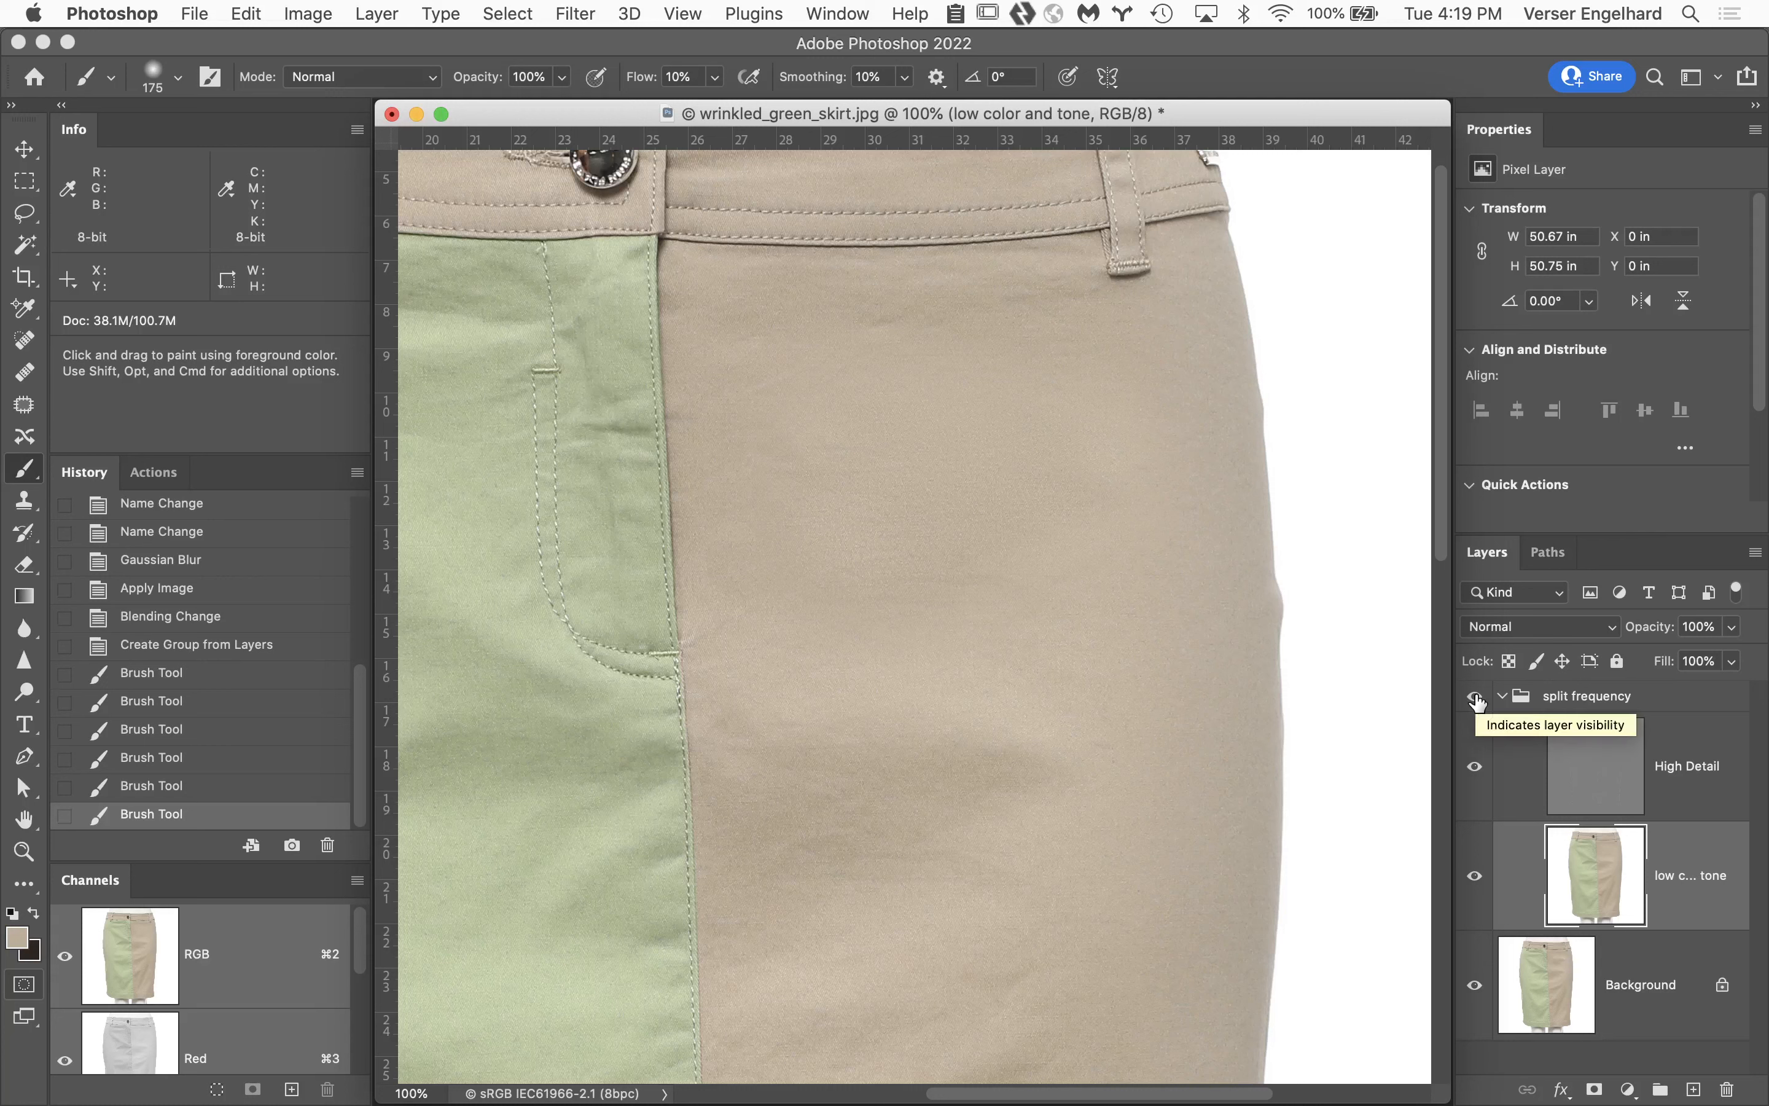
pyautogui.click(1477, 701)
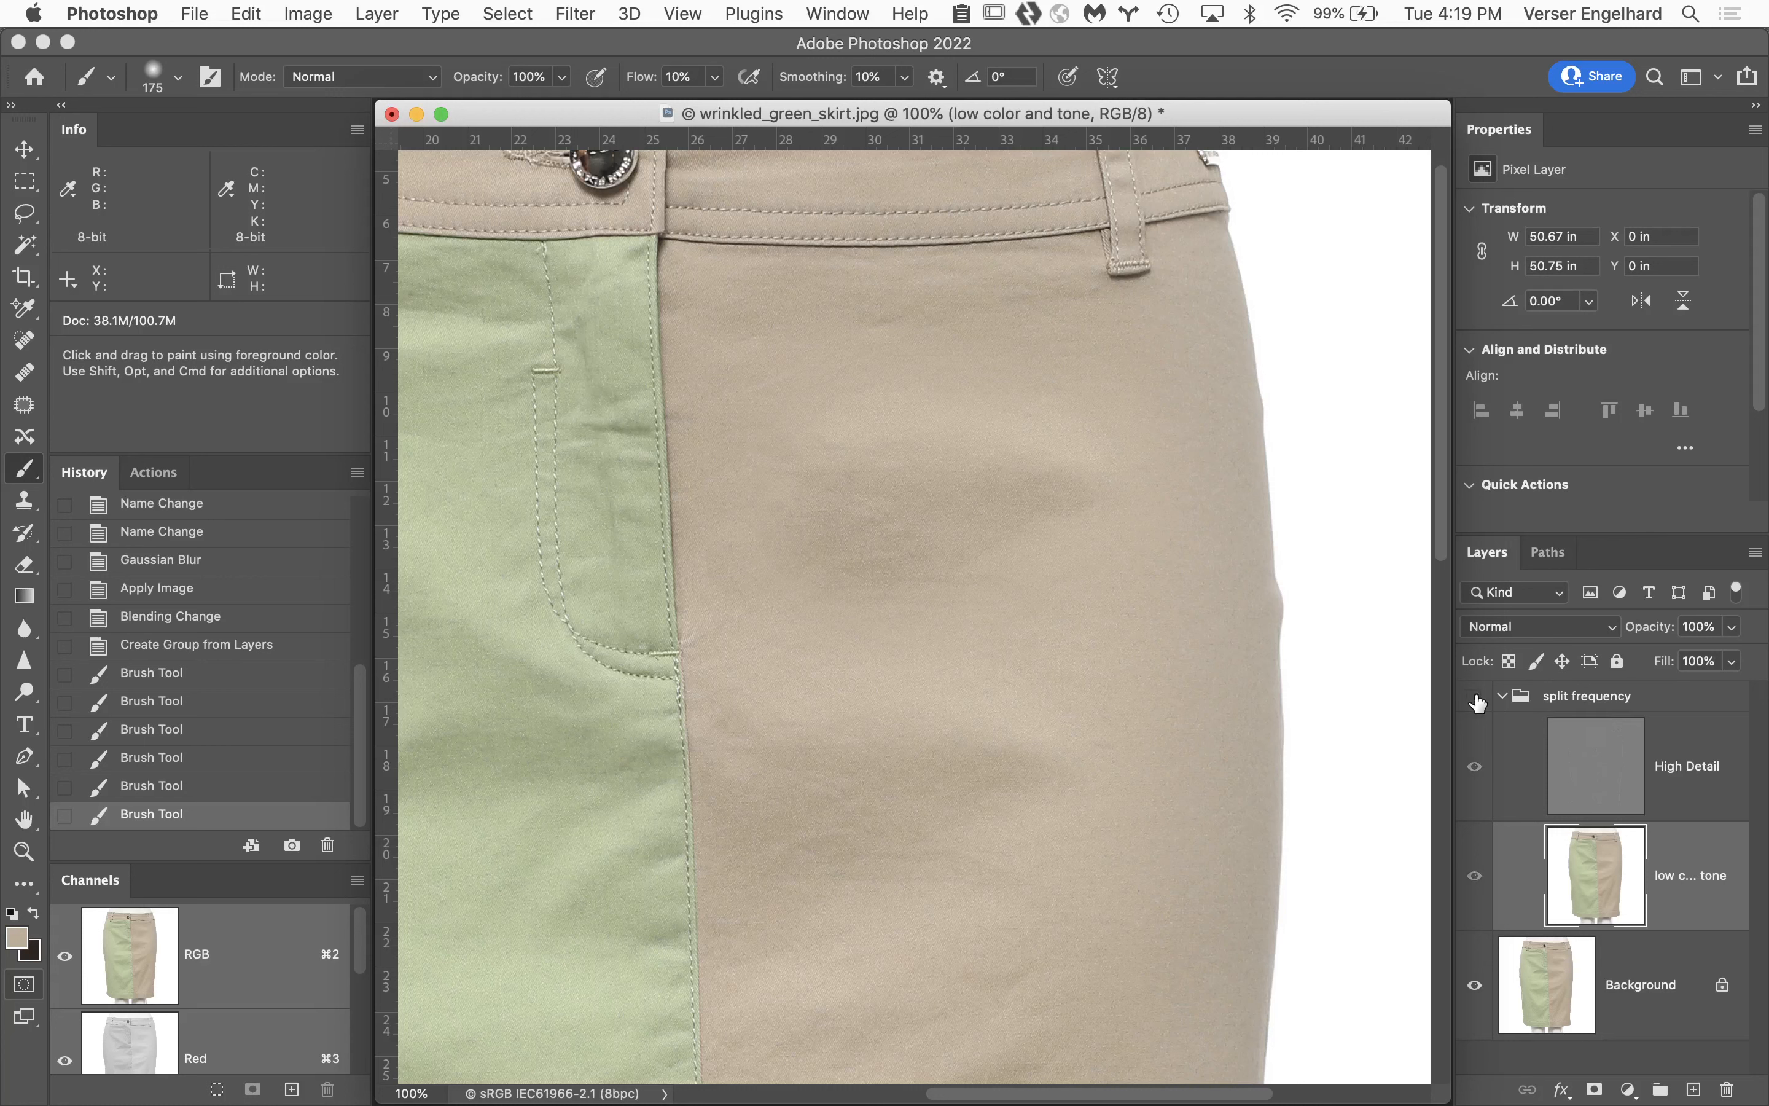
pyautogui.click(1476, 701)
pyautogui.press('super+space')
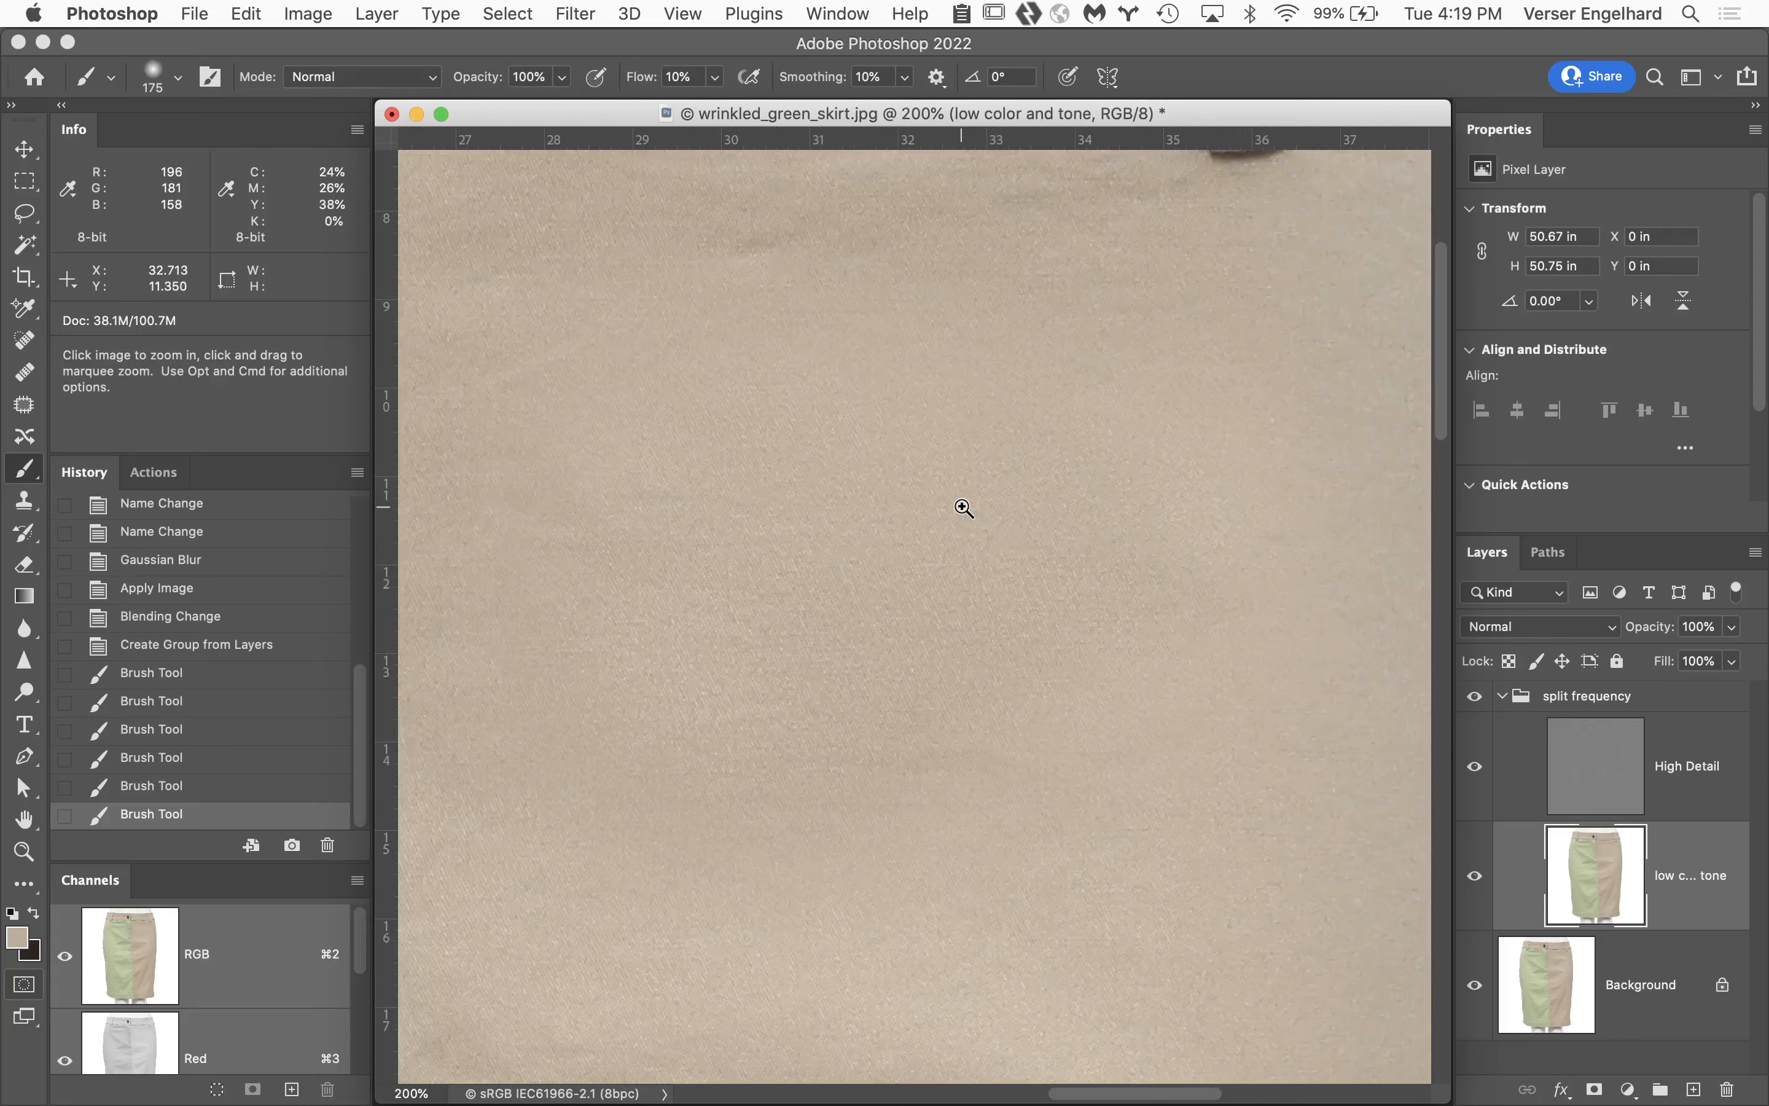
pyautogui.click(960, 506)
pyautogui.keyDown('alt'); pyautogui.keyDown('super'); pyautogui.click(948, 620); pyautogui.keyUp('super'); pyautogui.keyUp('alt')
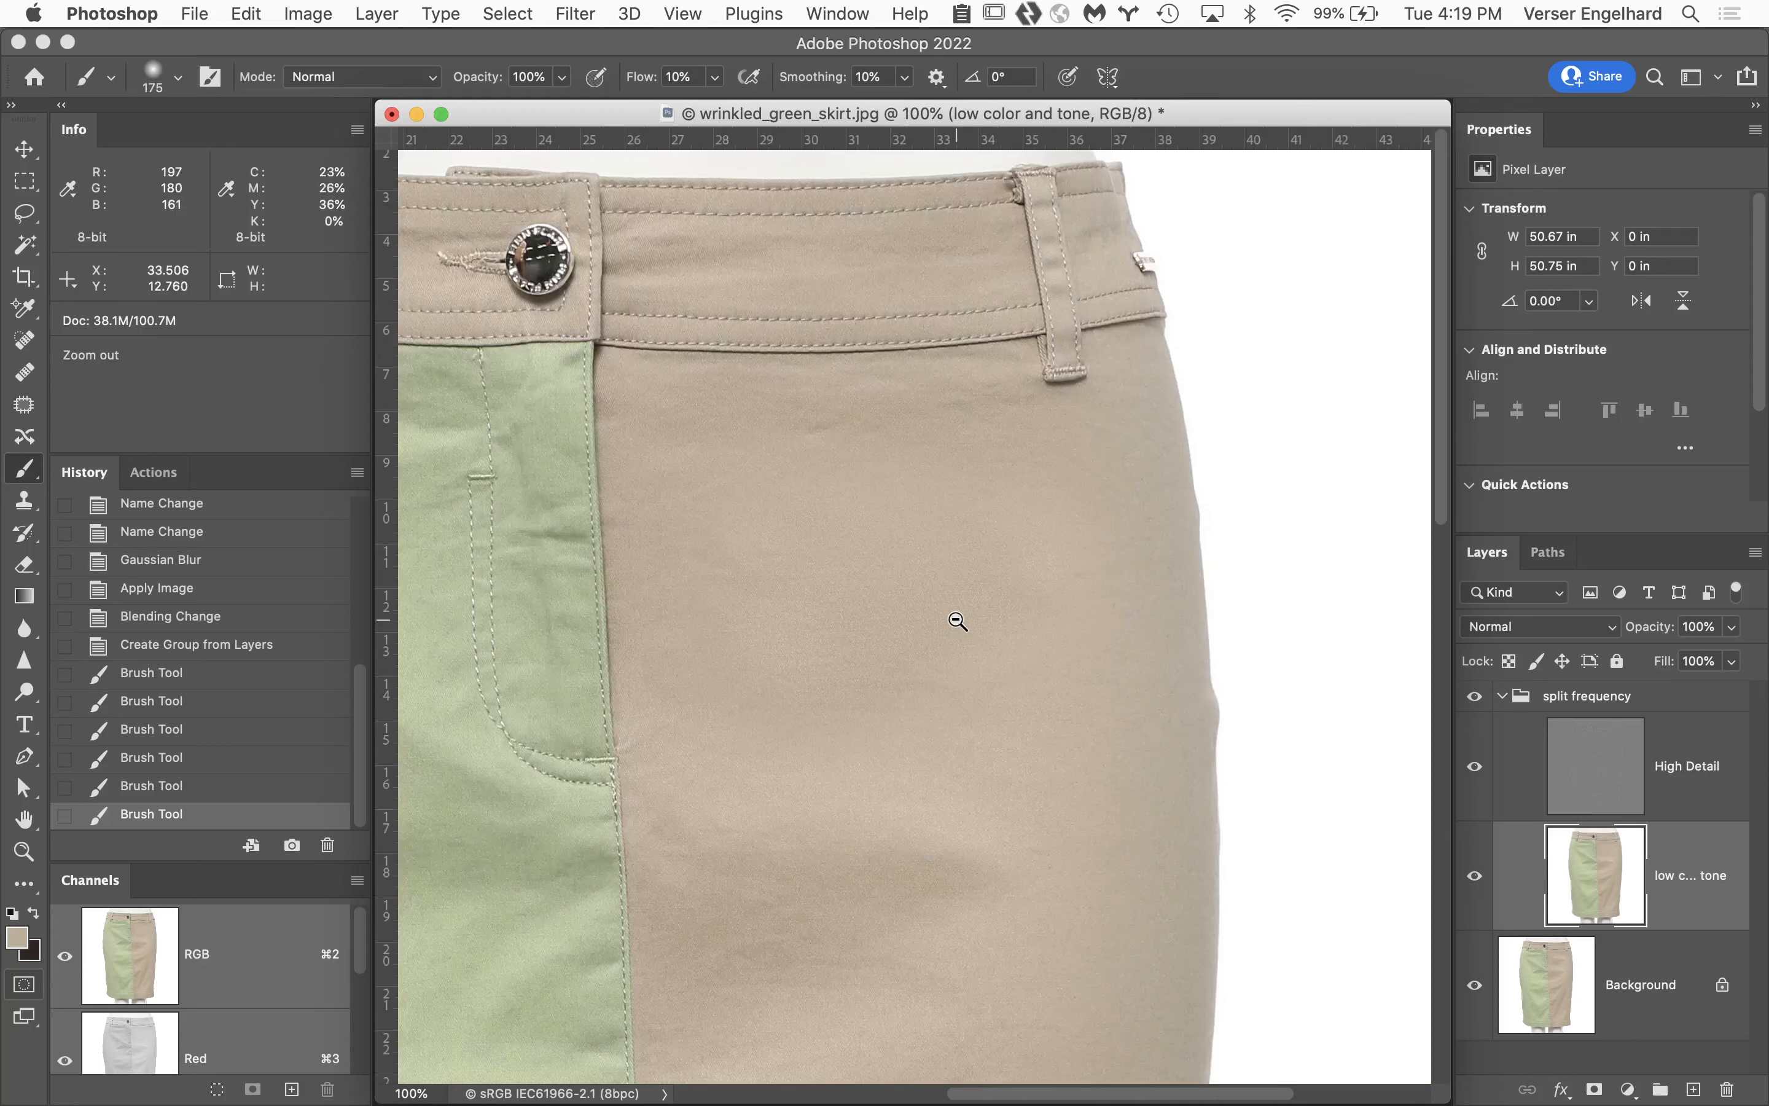
# Revert the document to the Create Group from Layers state, show the High Detail layer, and select the low color and tone layer.
pyautogui.moveTo(925, 772); pyautogui.dragTo(1053, 637)
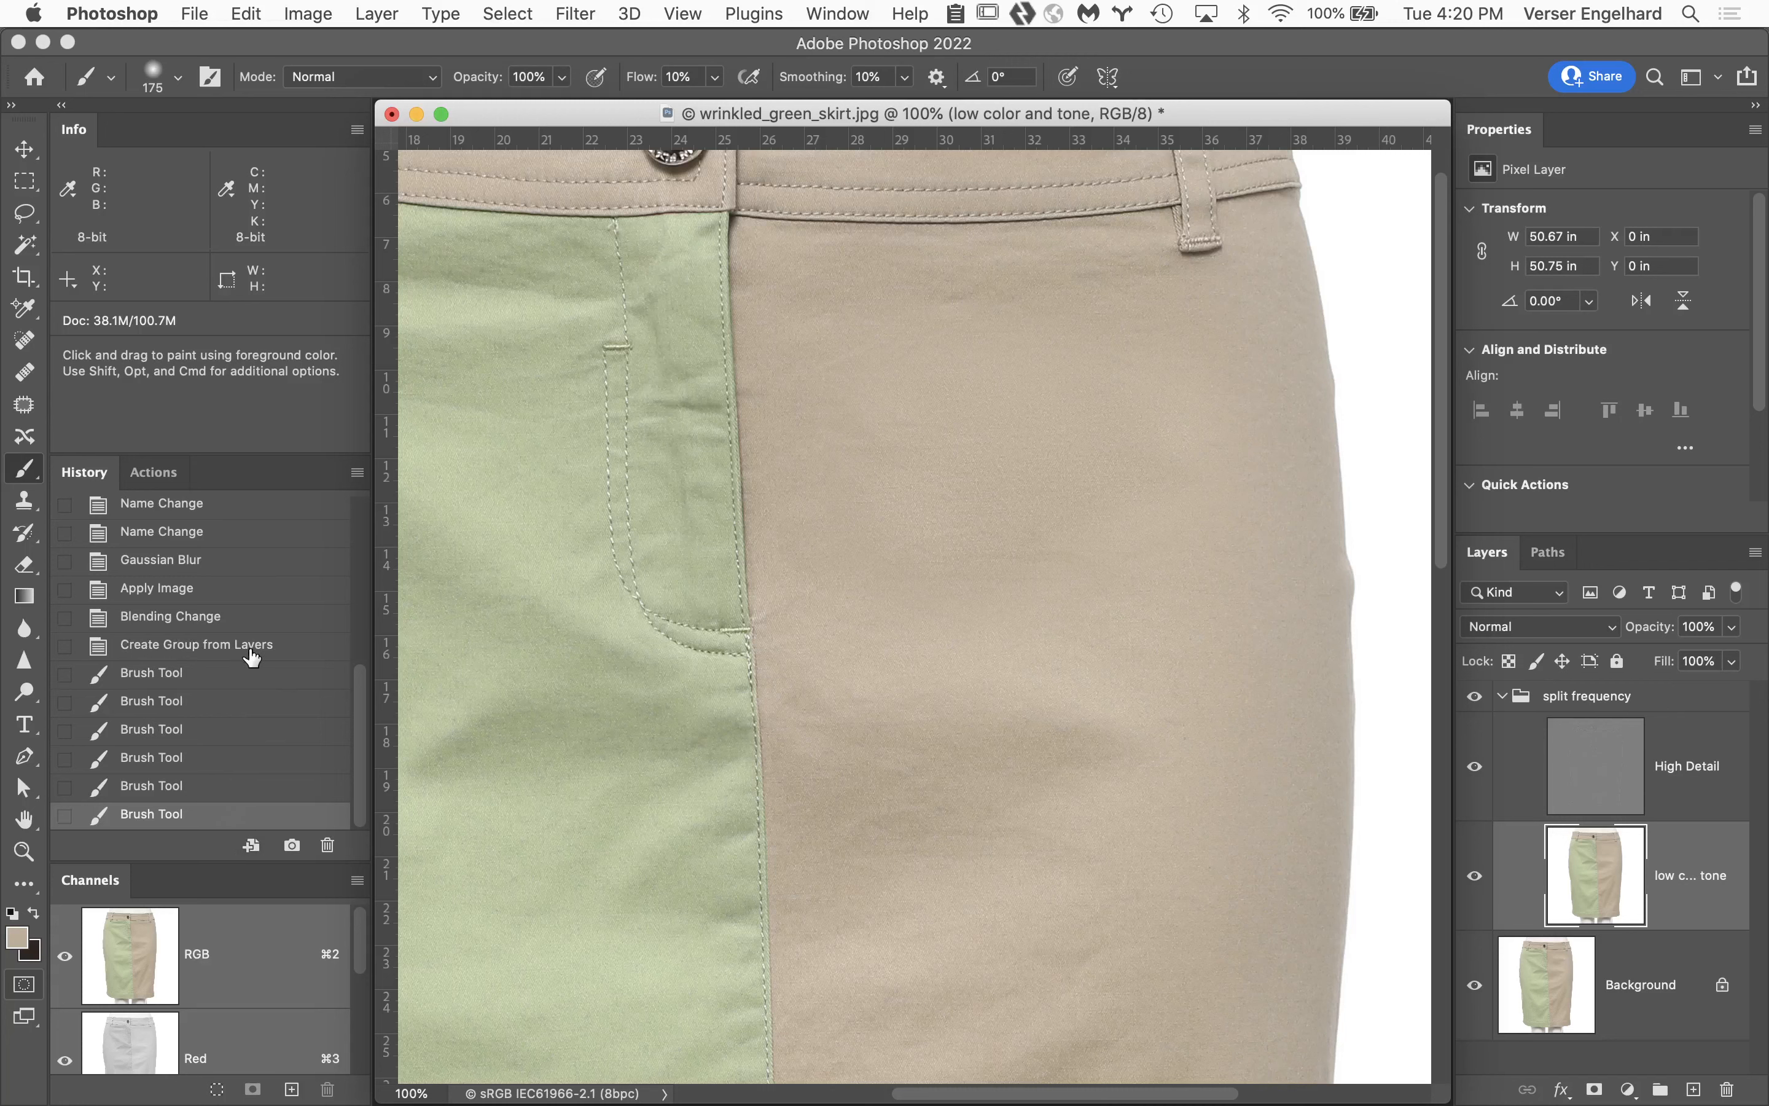
pyautogui.click(271, 651)
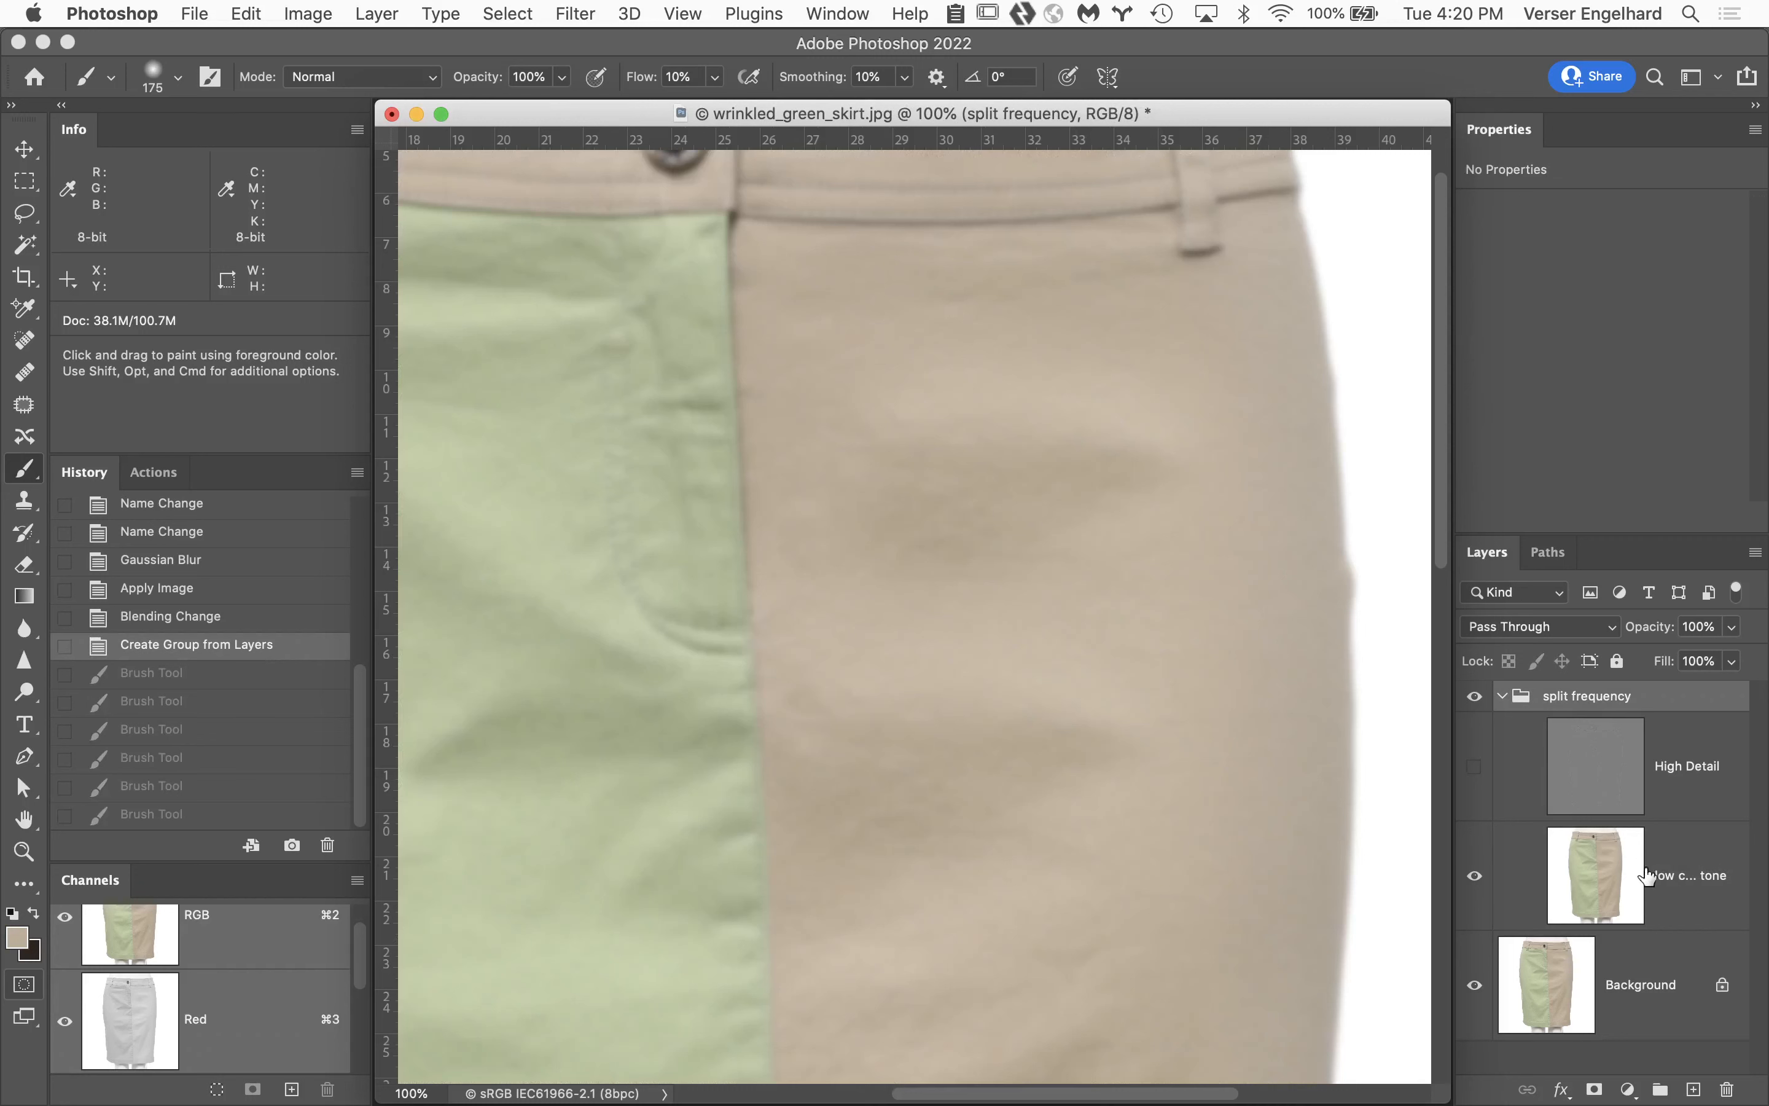
pyautogui.click(1475, 768)
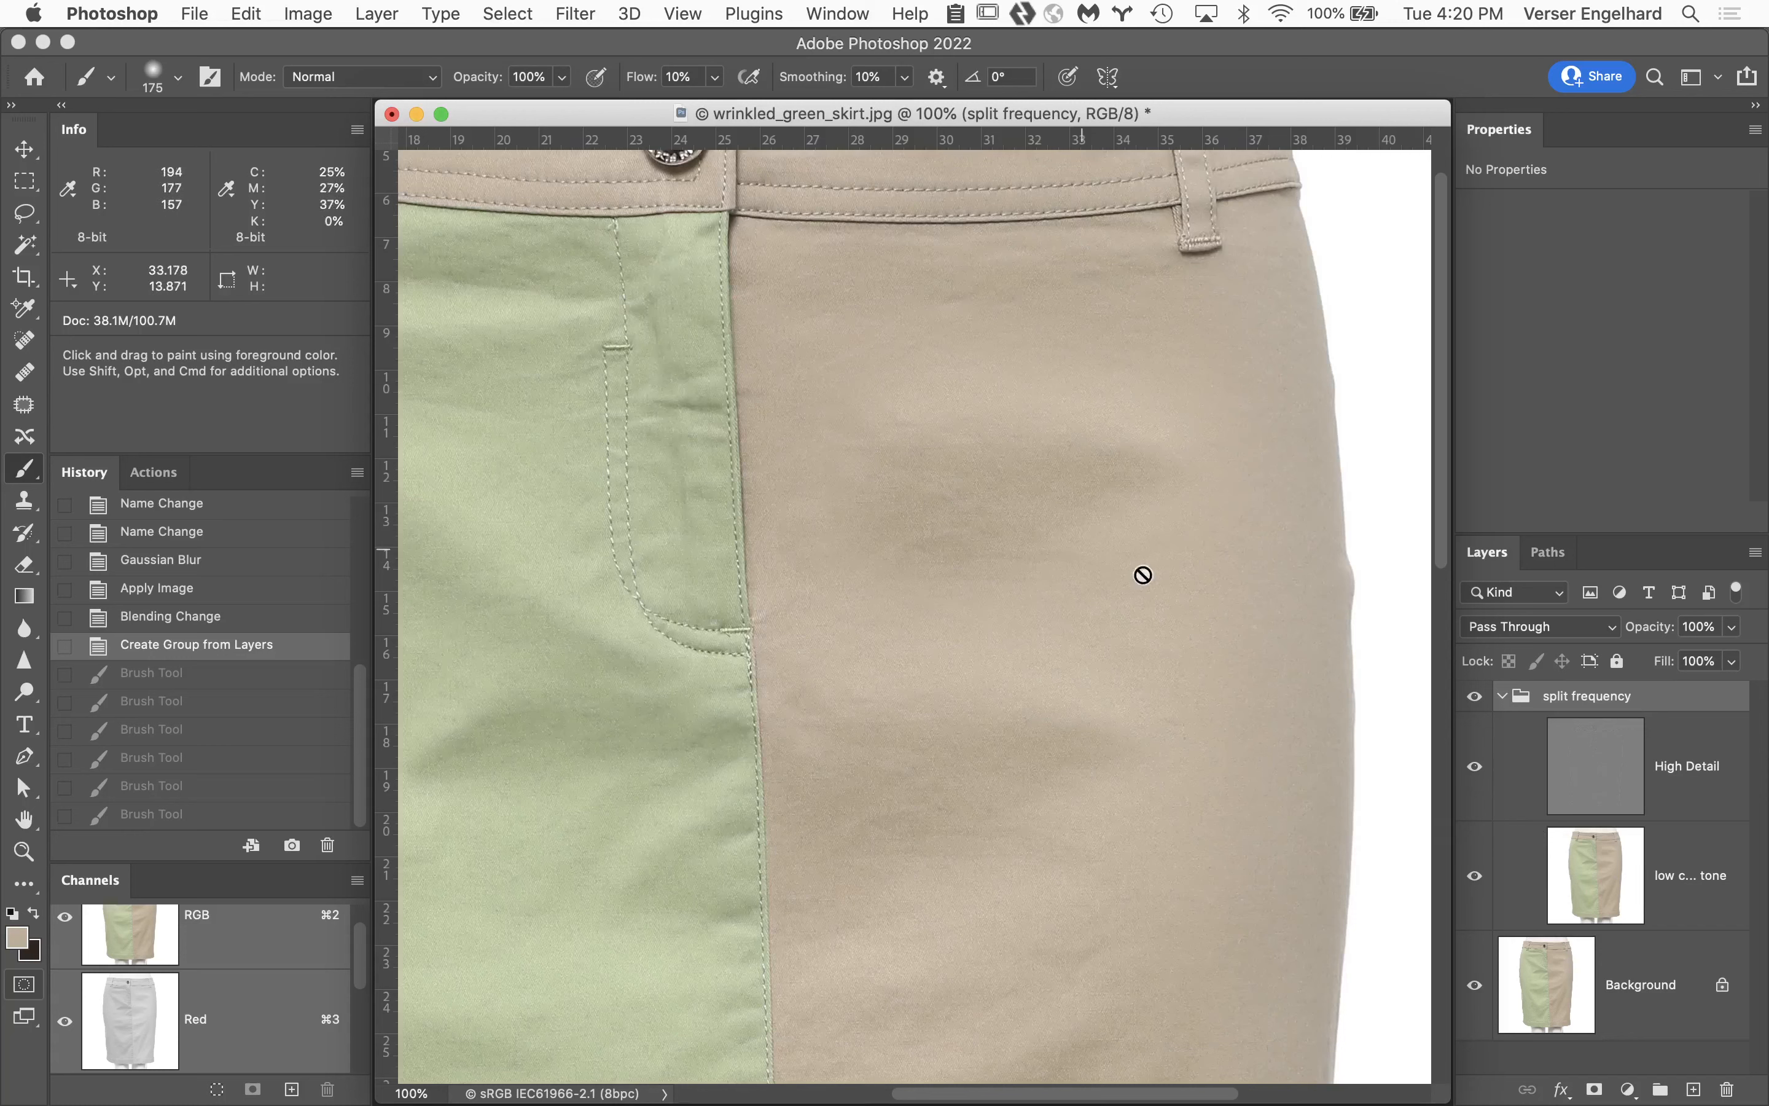
pyautogui.click(1696, 878)
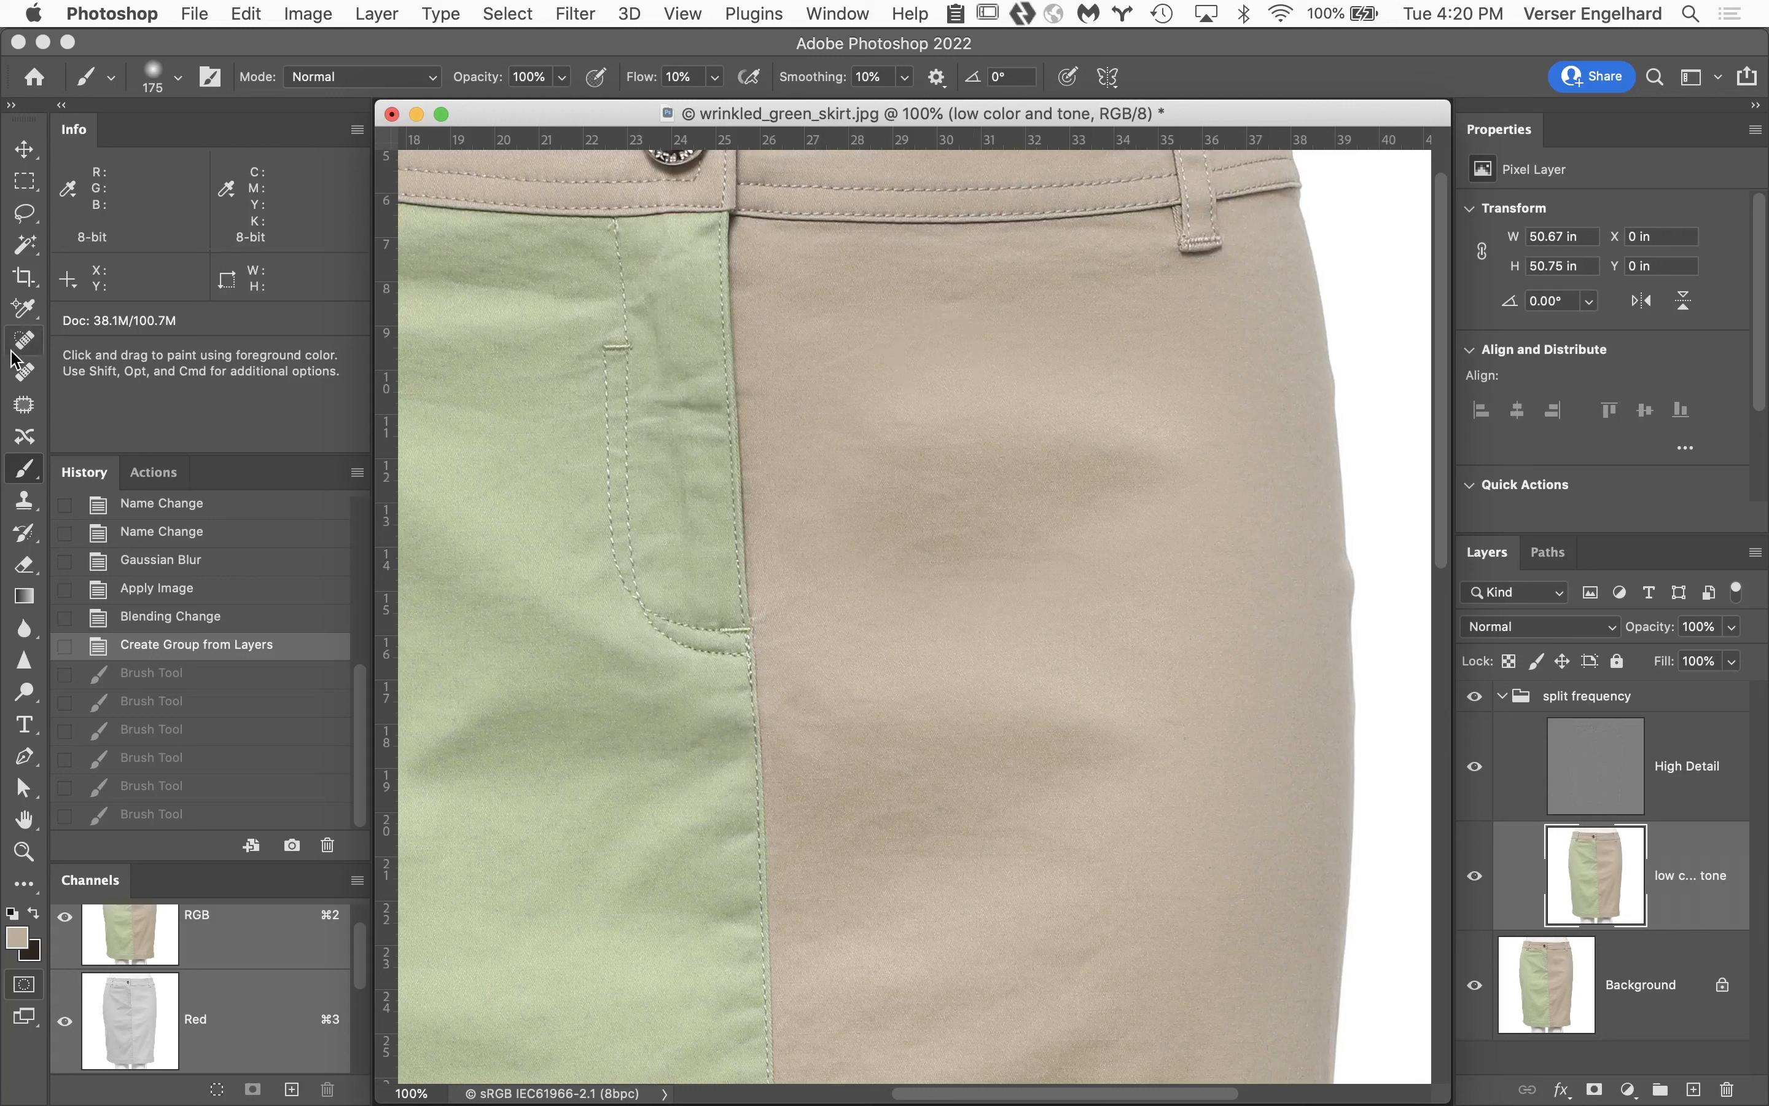
# Check which tools are grouped with the Brush Tool, and open an enlarged Customize Toolbar dialog.
pyautogui.click(37, 477)
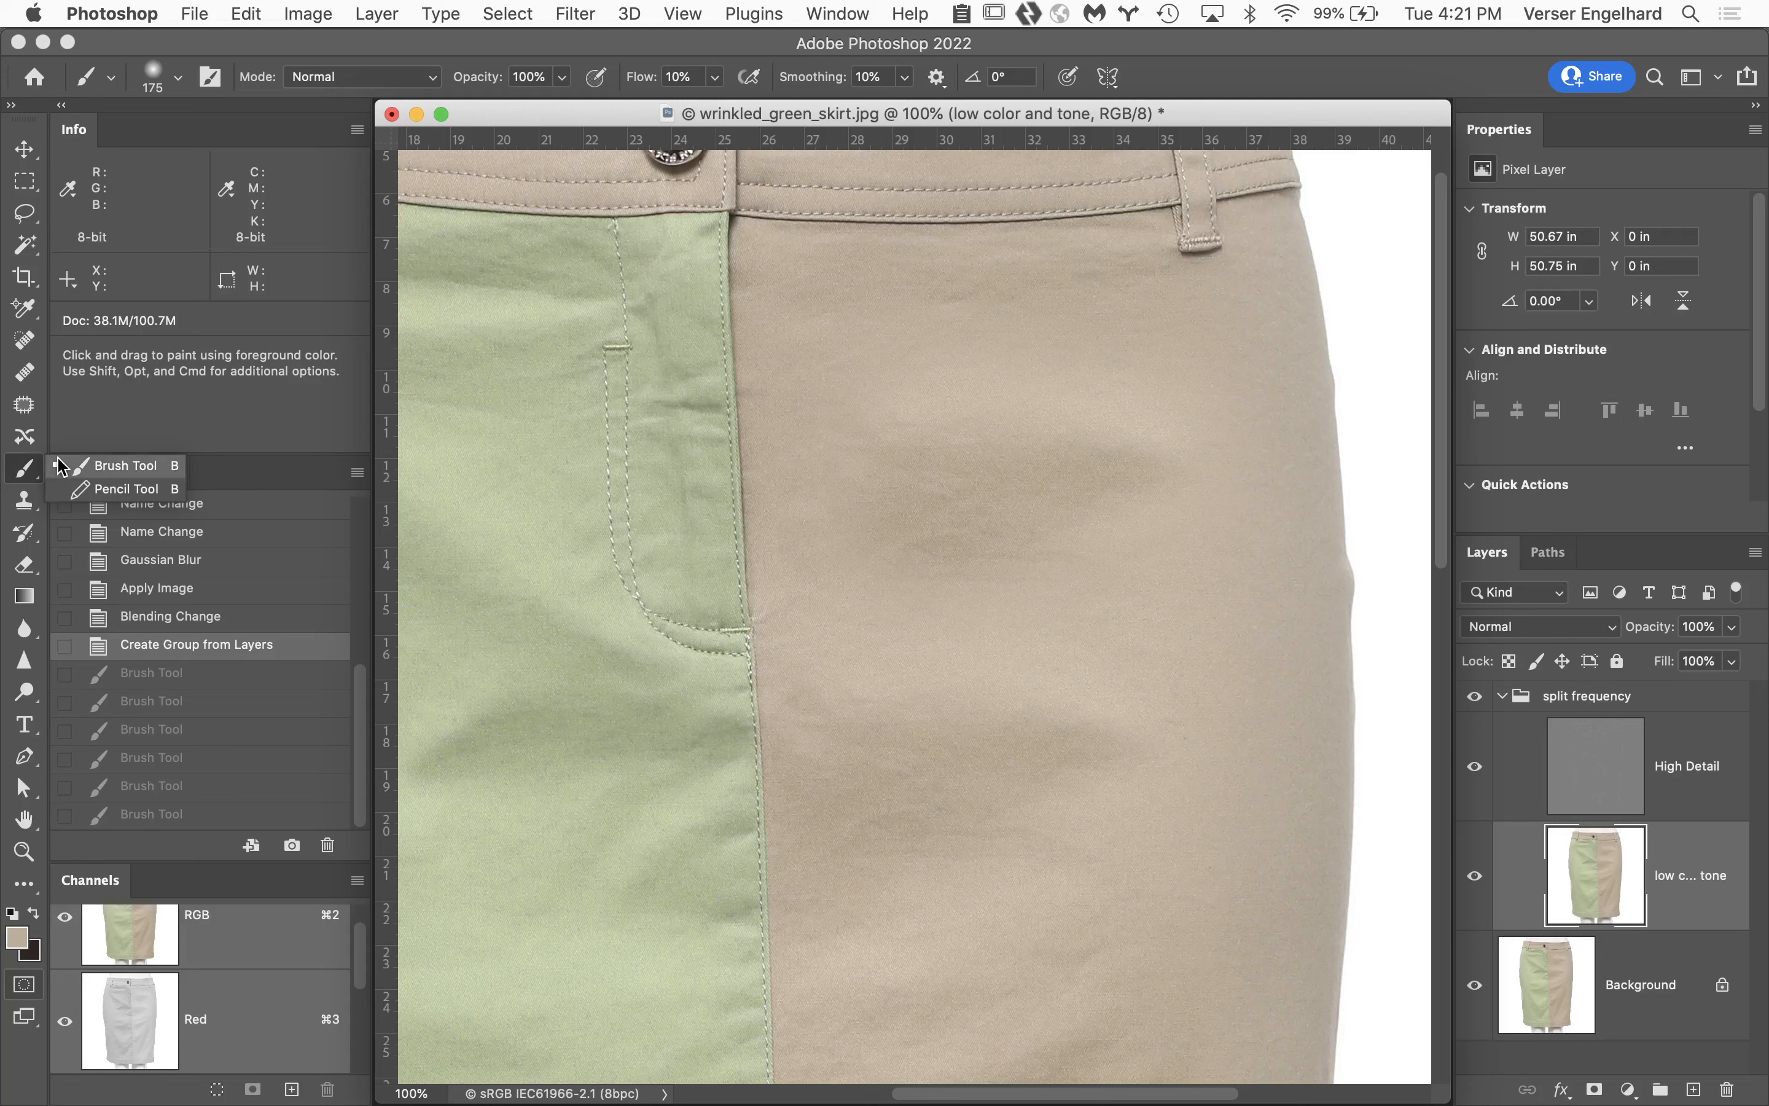
pyautogui.click(117, 437)
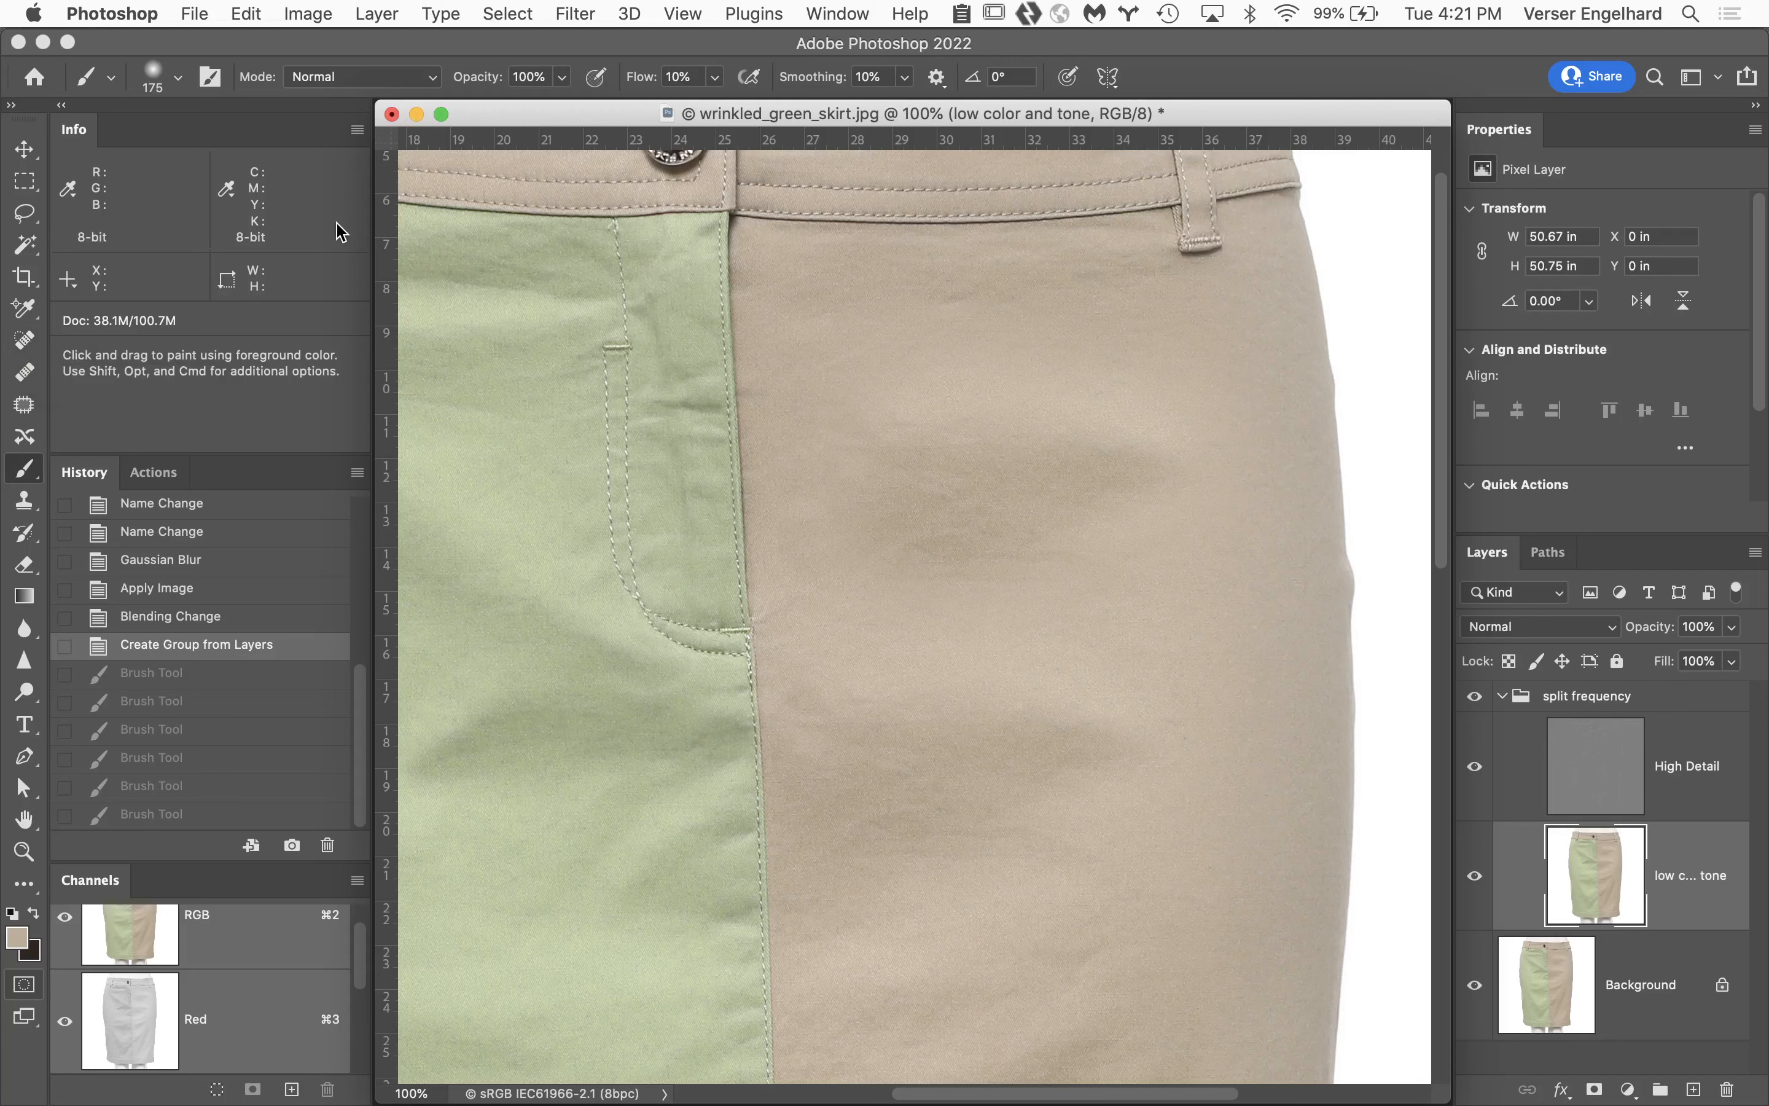
pyautogui.click(248, 13)
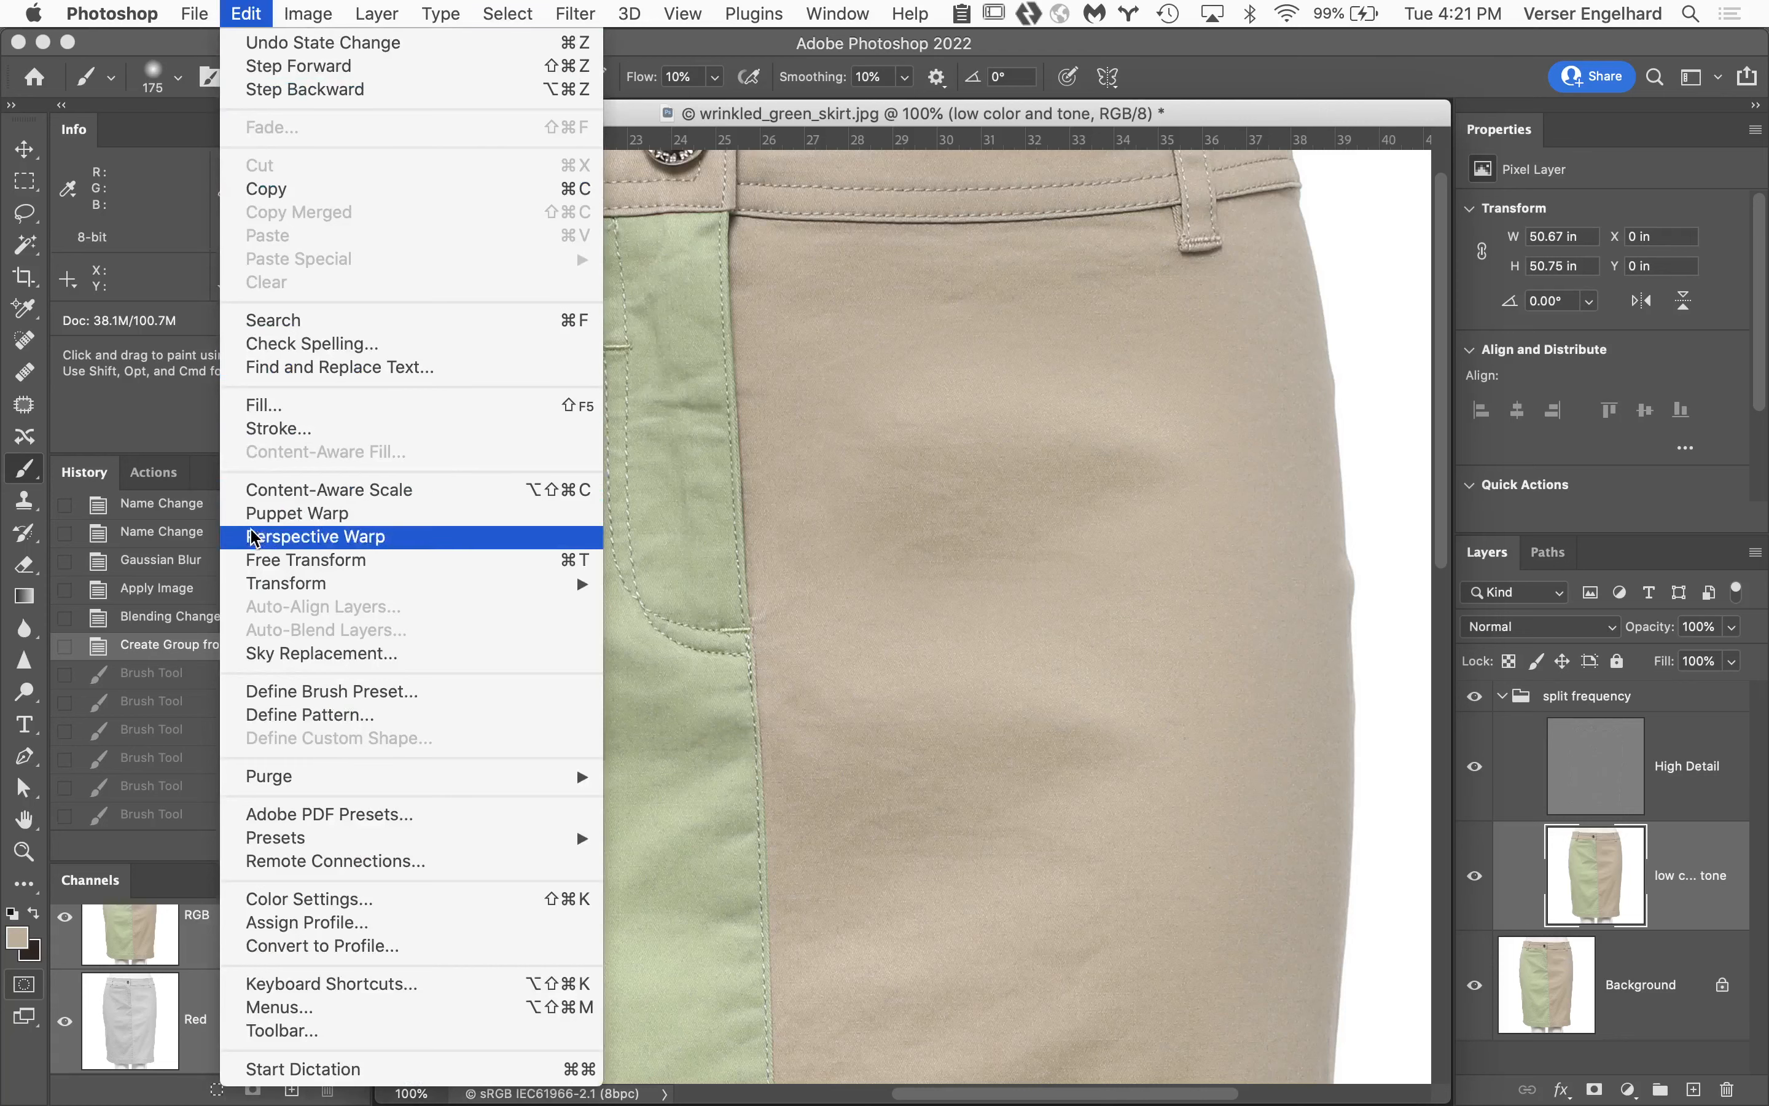
pyautogui.click(322, 1031)
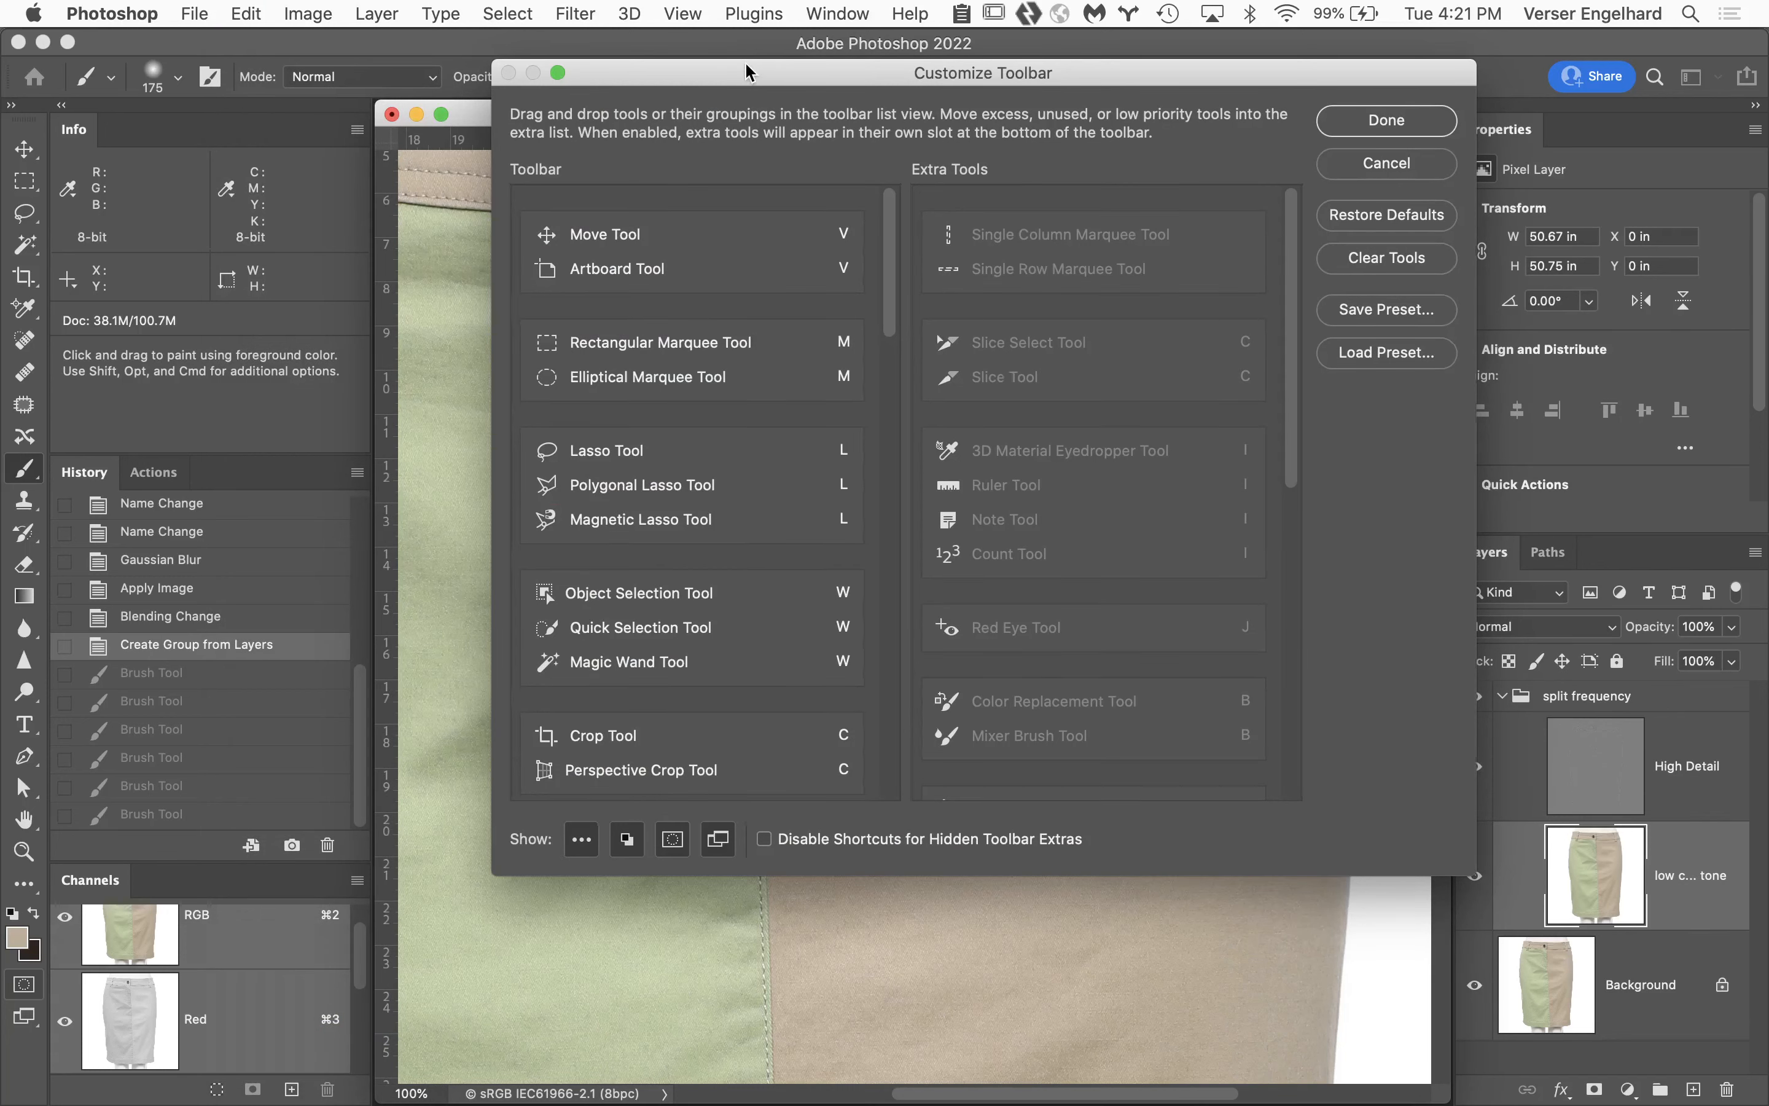
pyautogui.moveTo(747, 71); pyautogui.dragTo(630, 44)
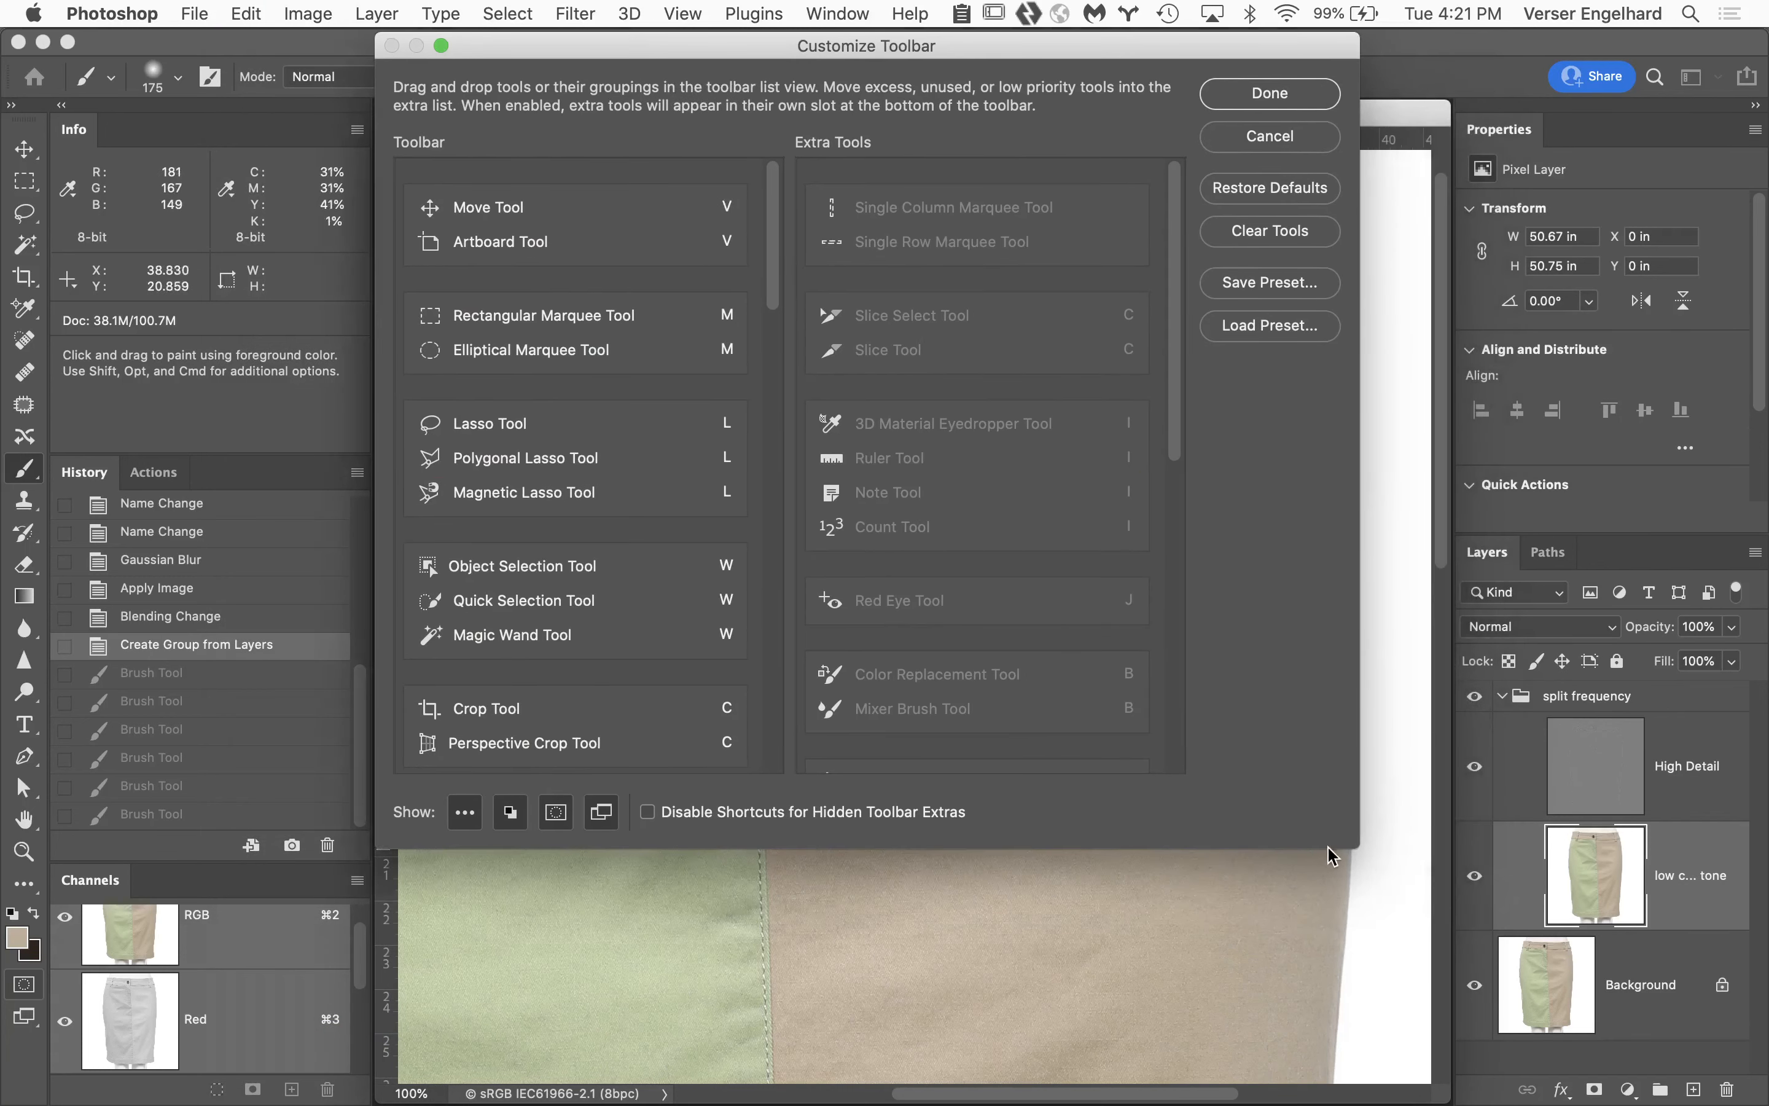
pyautogui.moveTo(1354, 847); pyautogui.dragTo(1495, 1033)
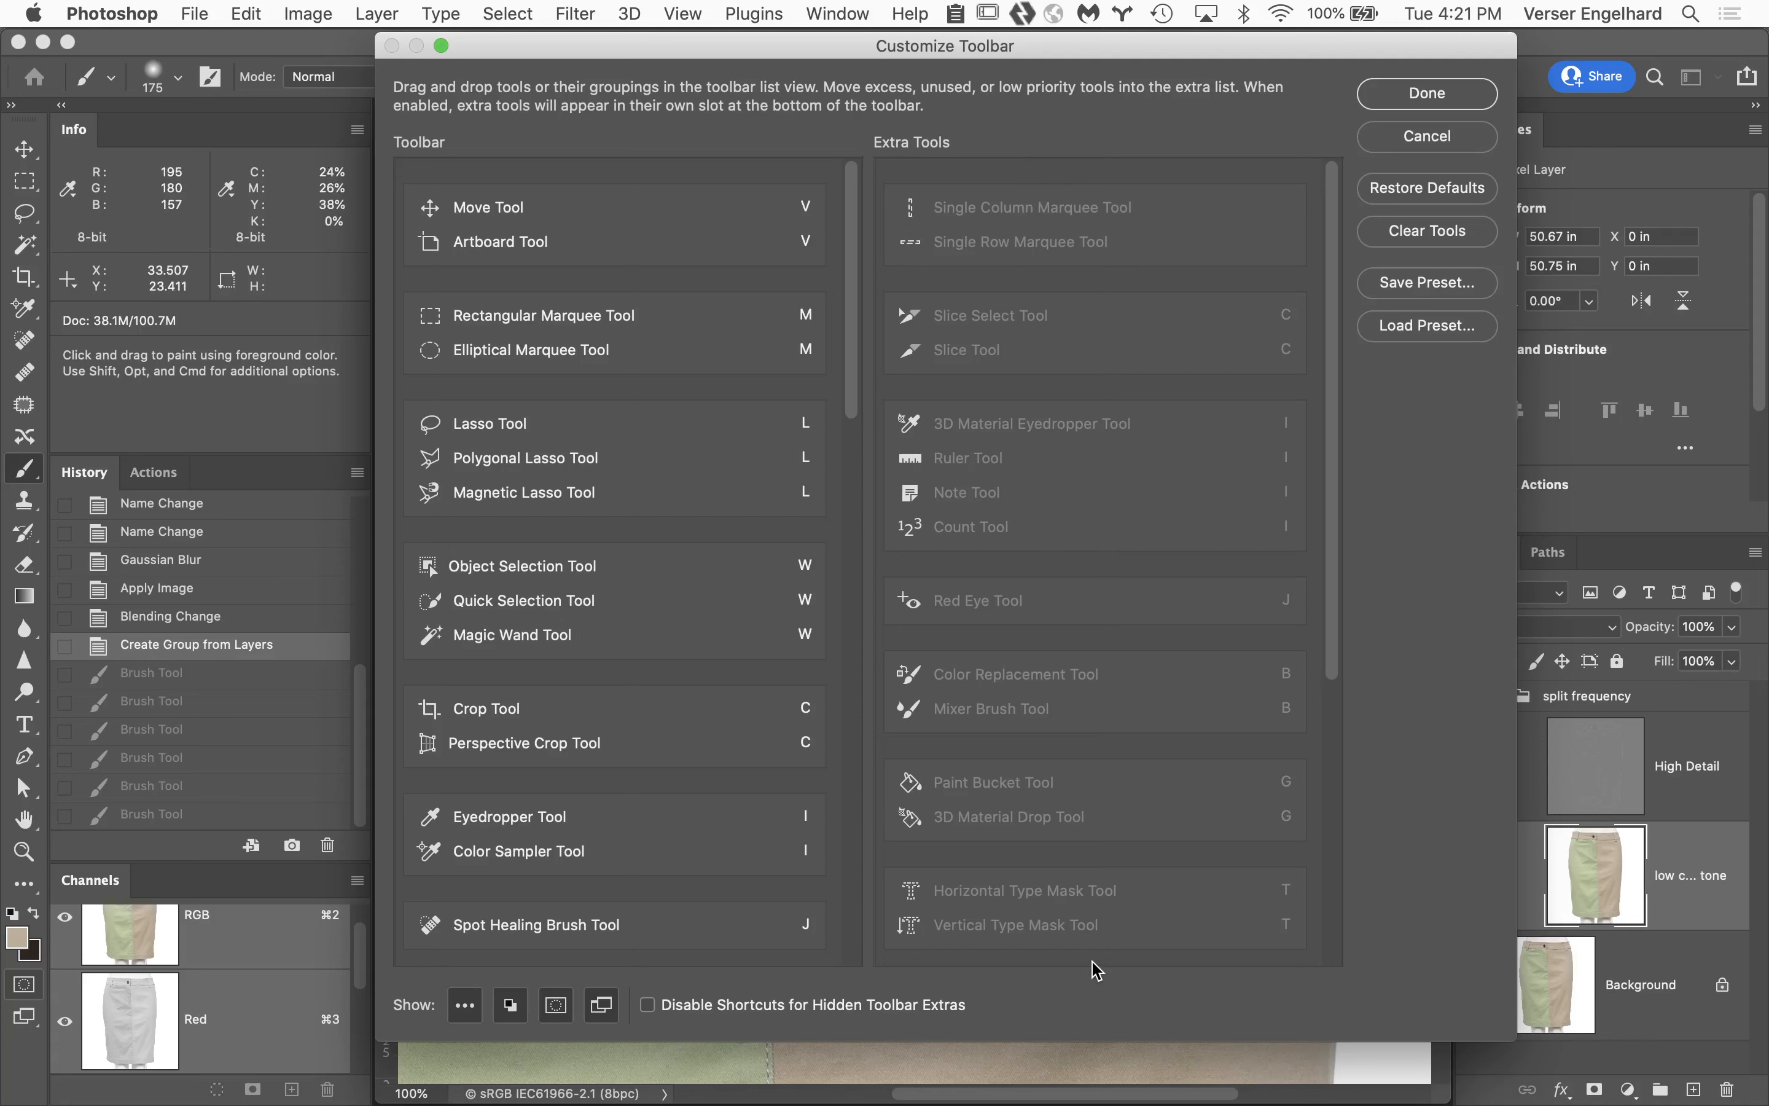
# Add the Mixer Brush Tool from the extra tools to the Brush Tool group, below the Pencil Tool.
pyautogui.click(1191, 699)
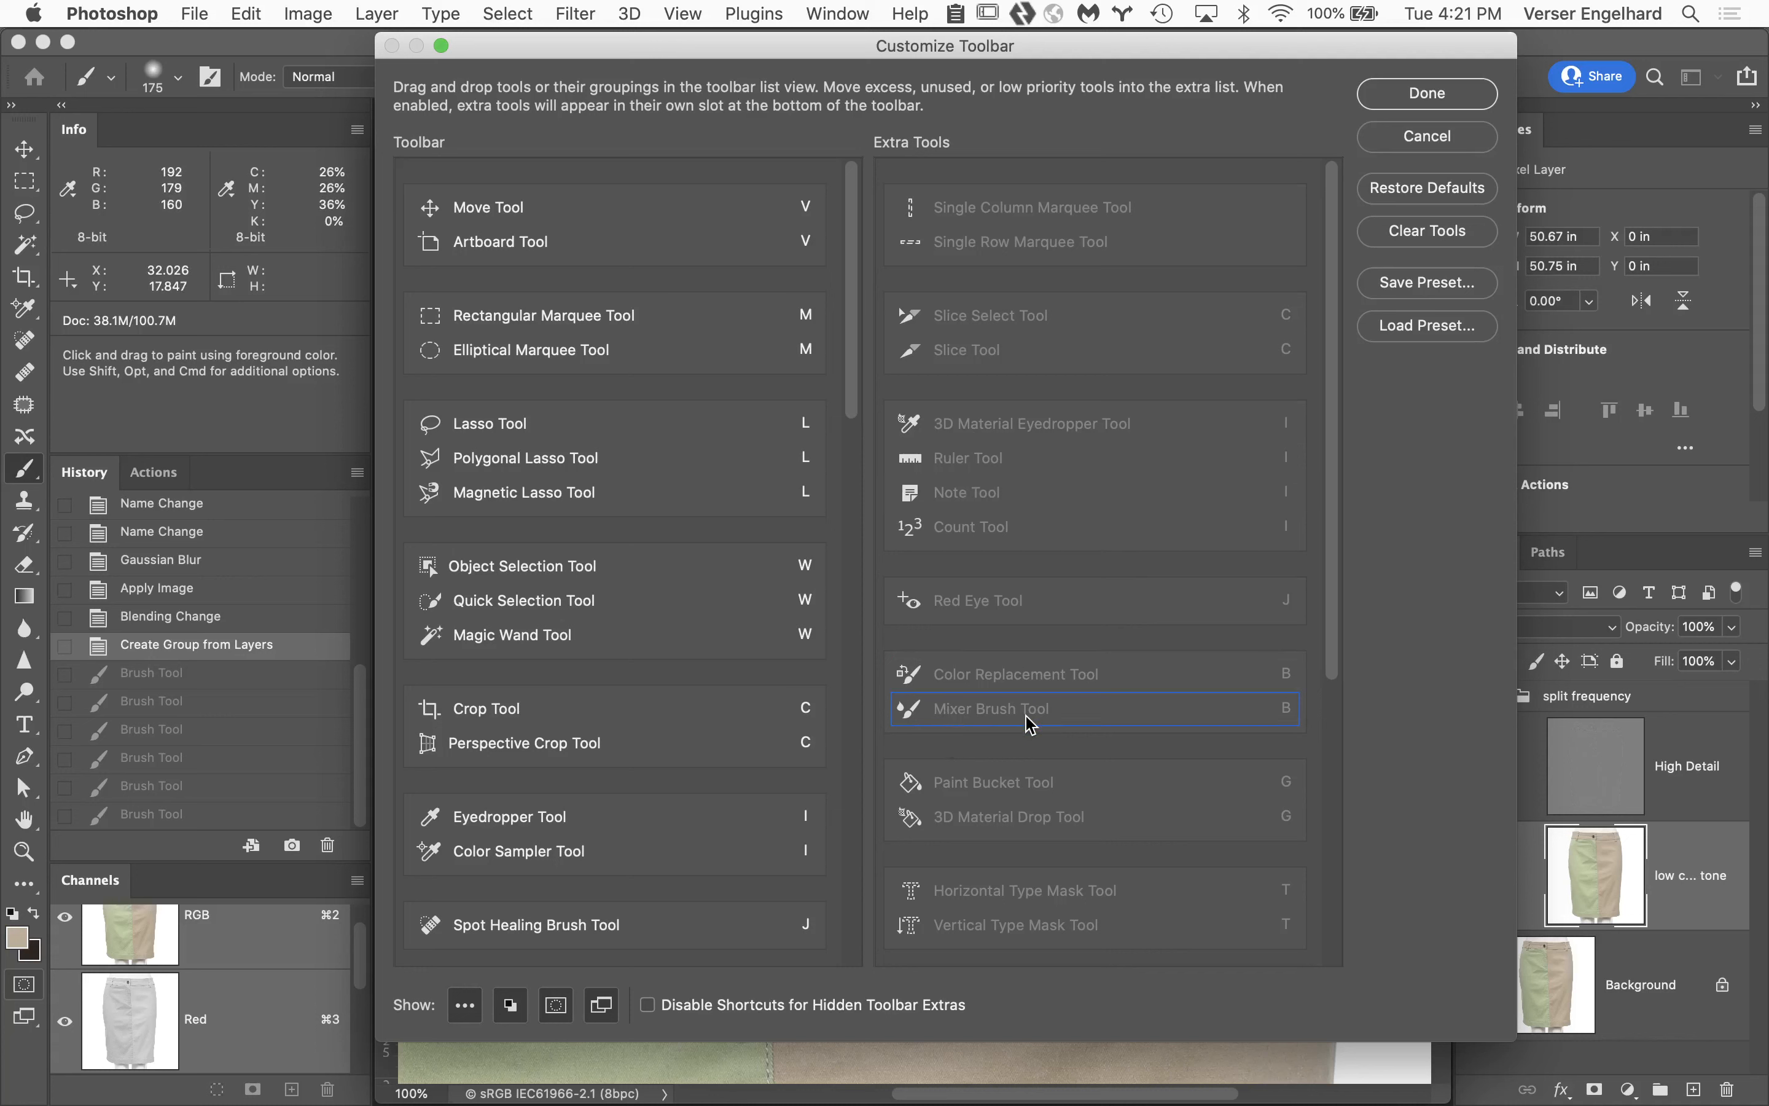
pyautogui.click(501, 207)
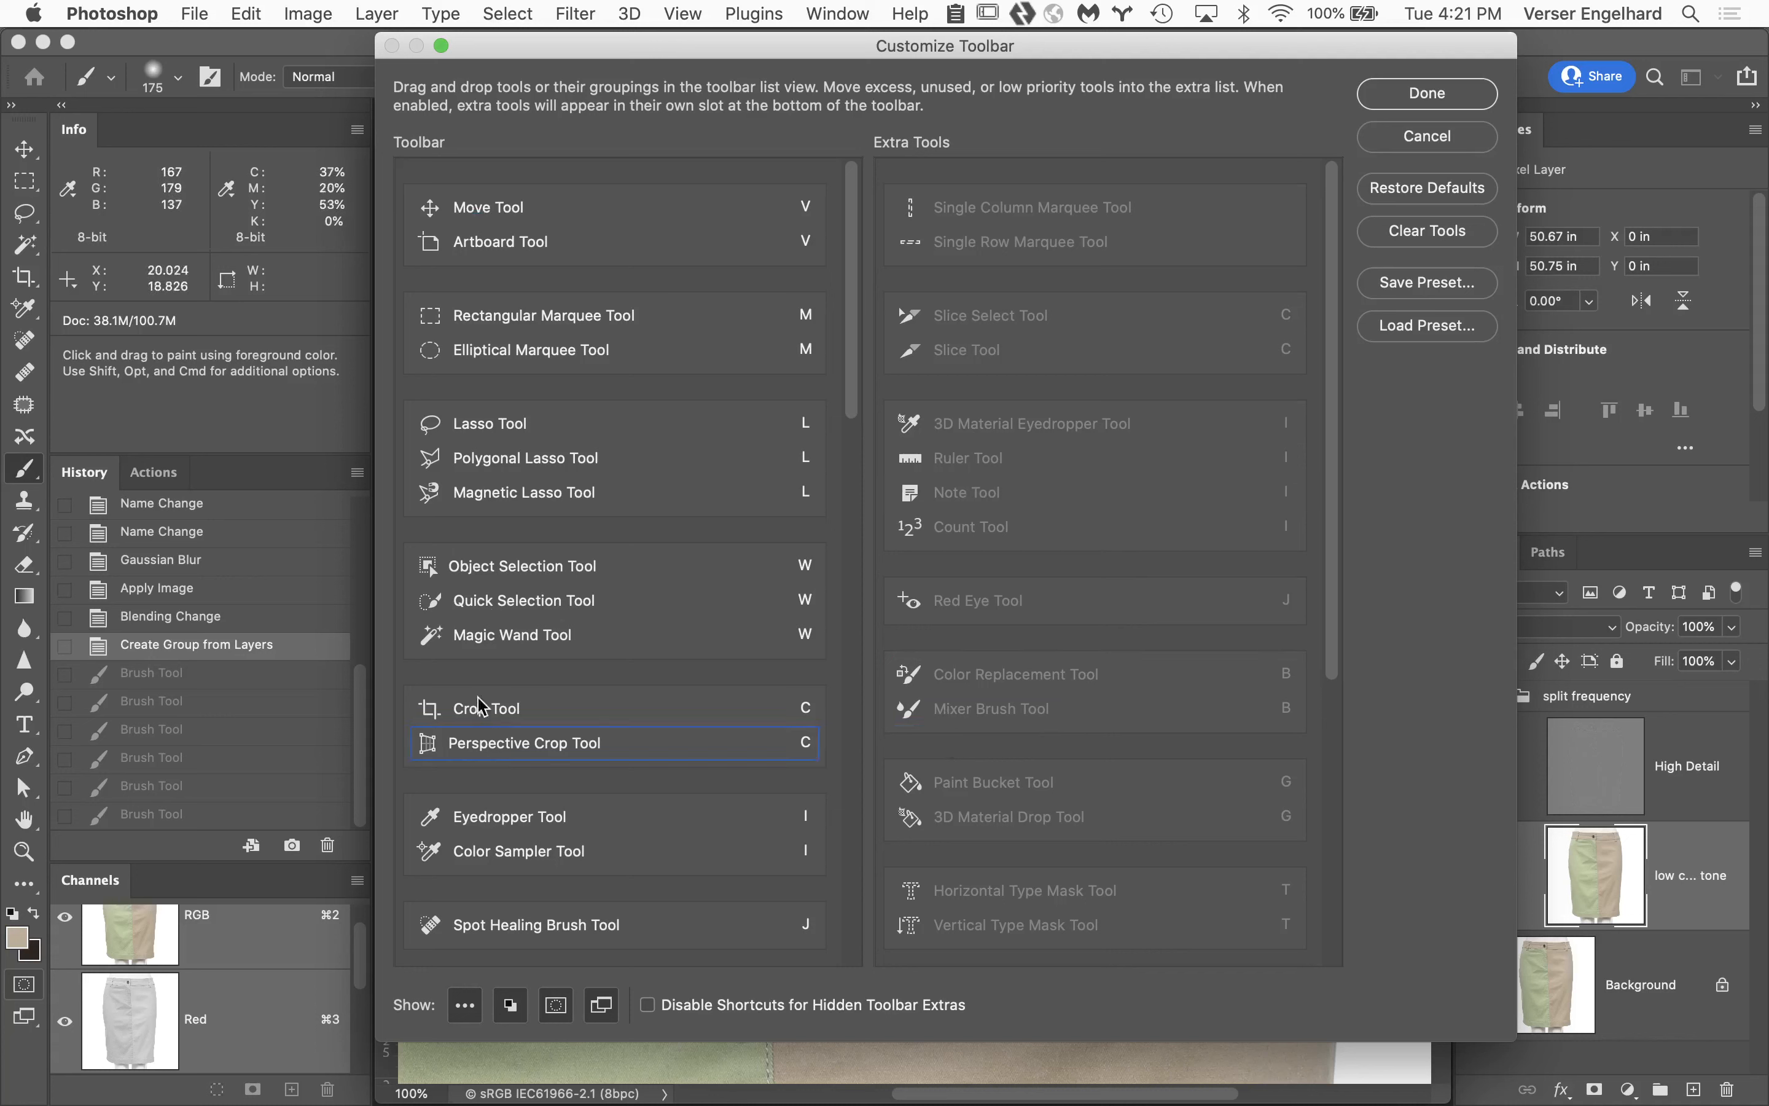
pyautogui.click(532, 347)
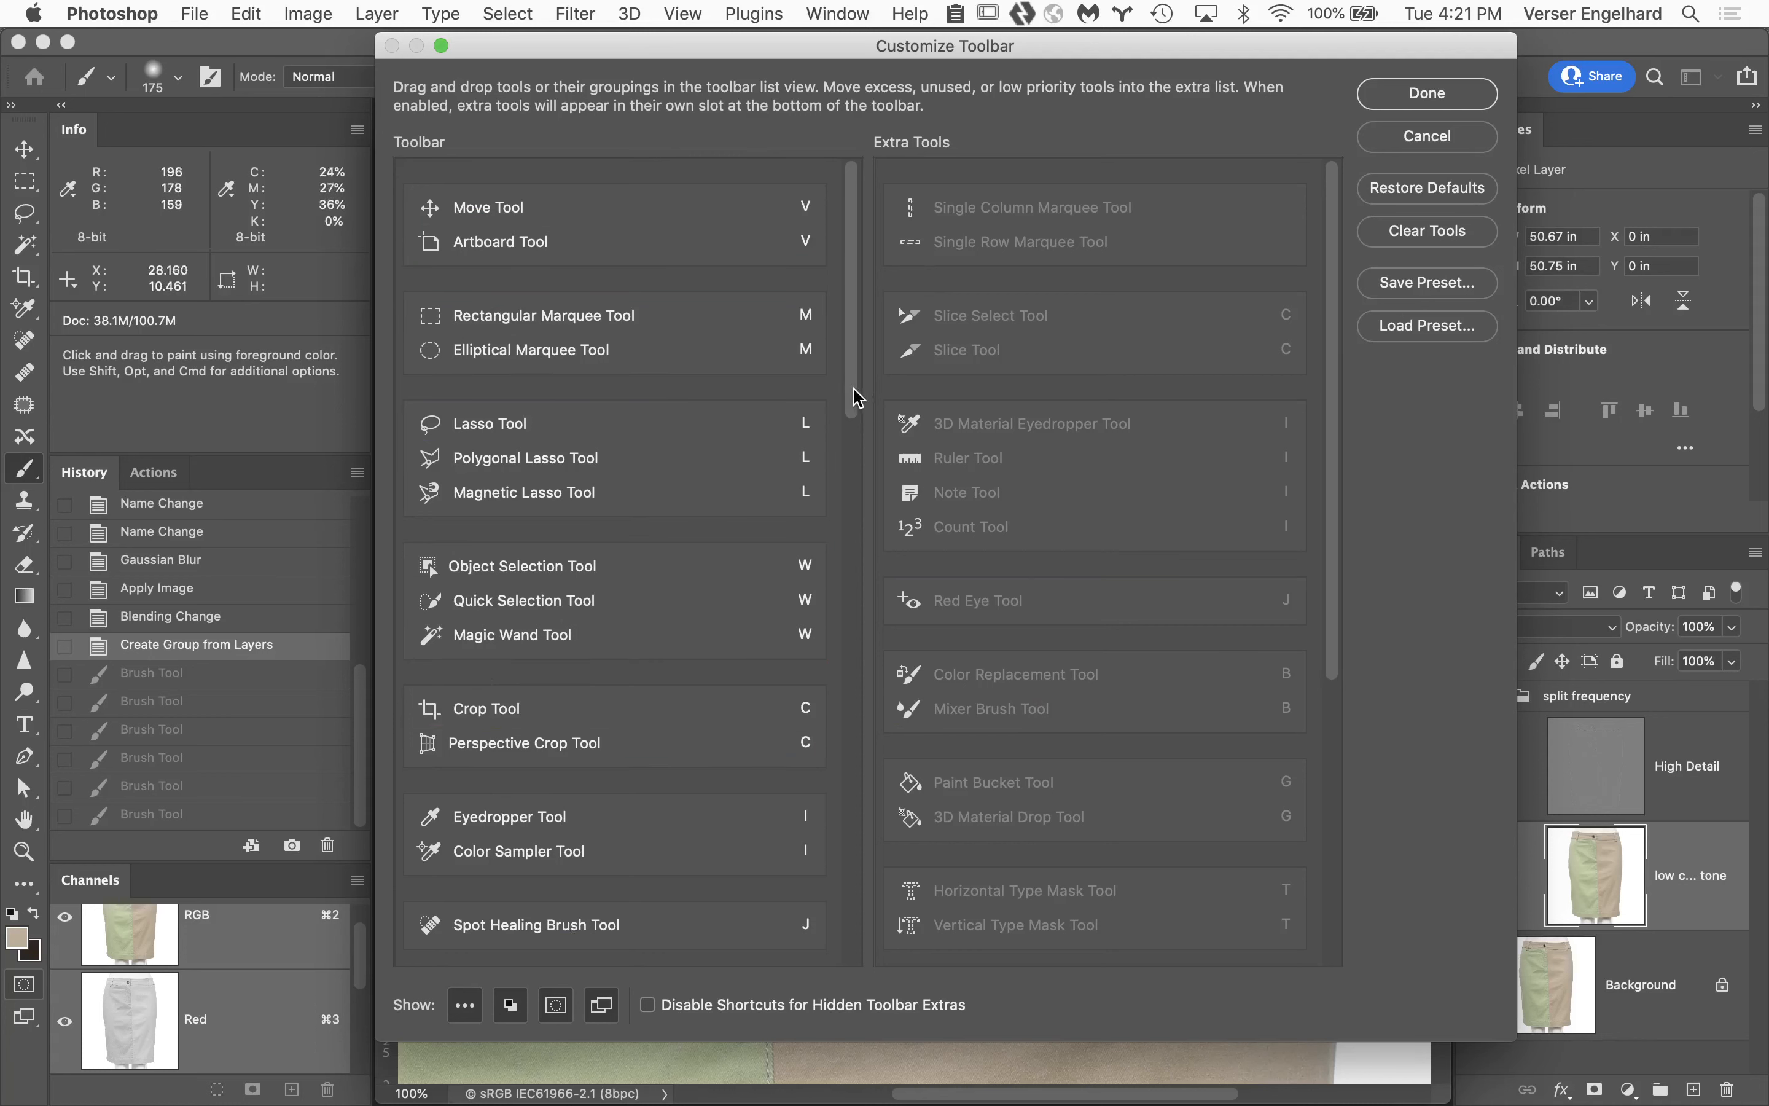
pyautogui.moveTo(850, 402); pyautogui.dragTo(849, 610)
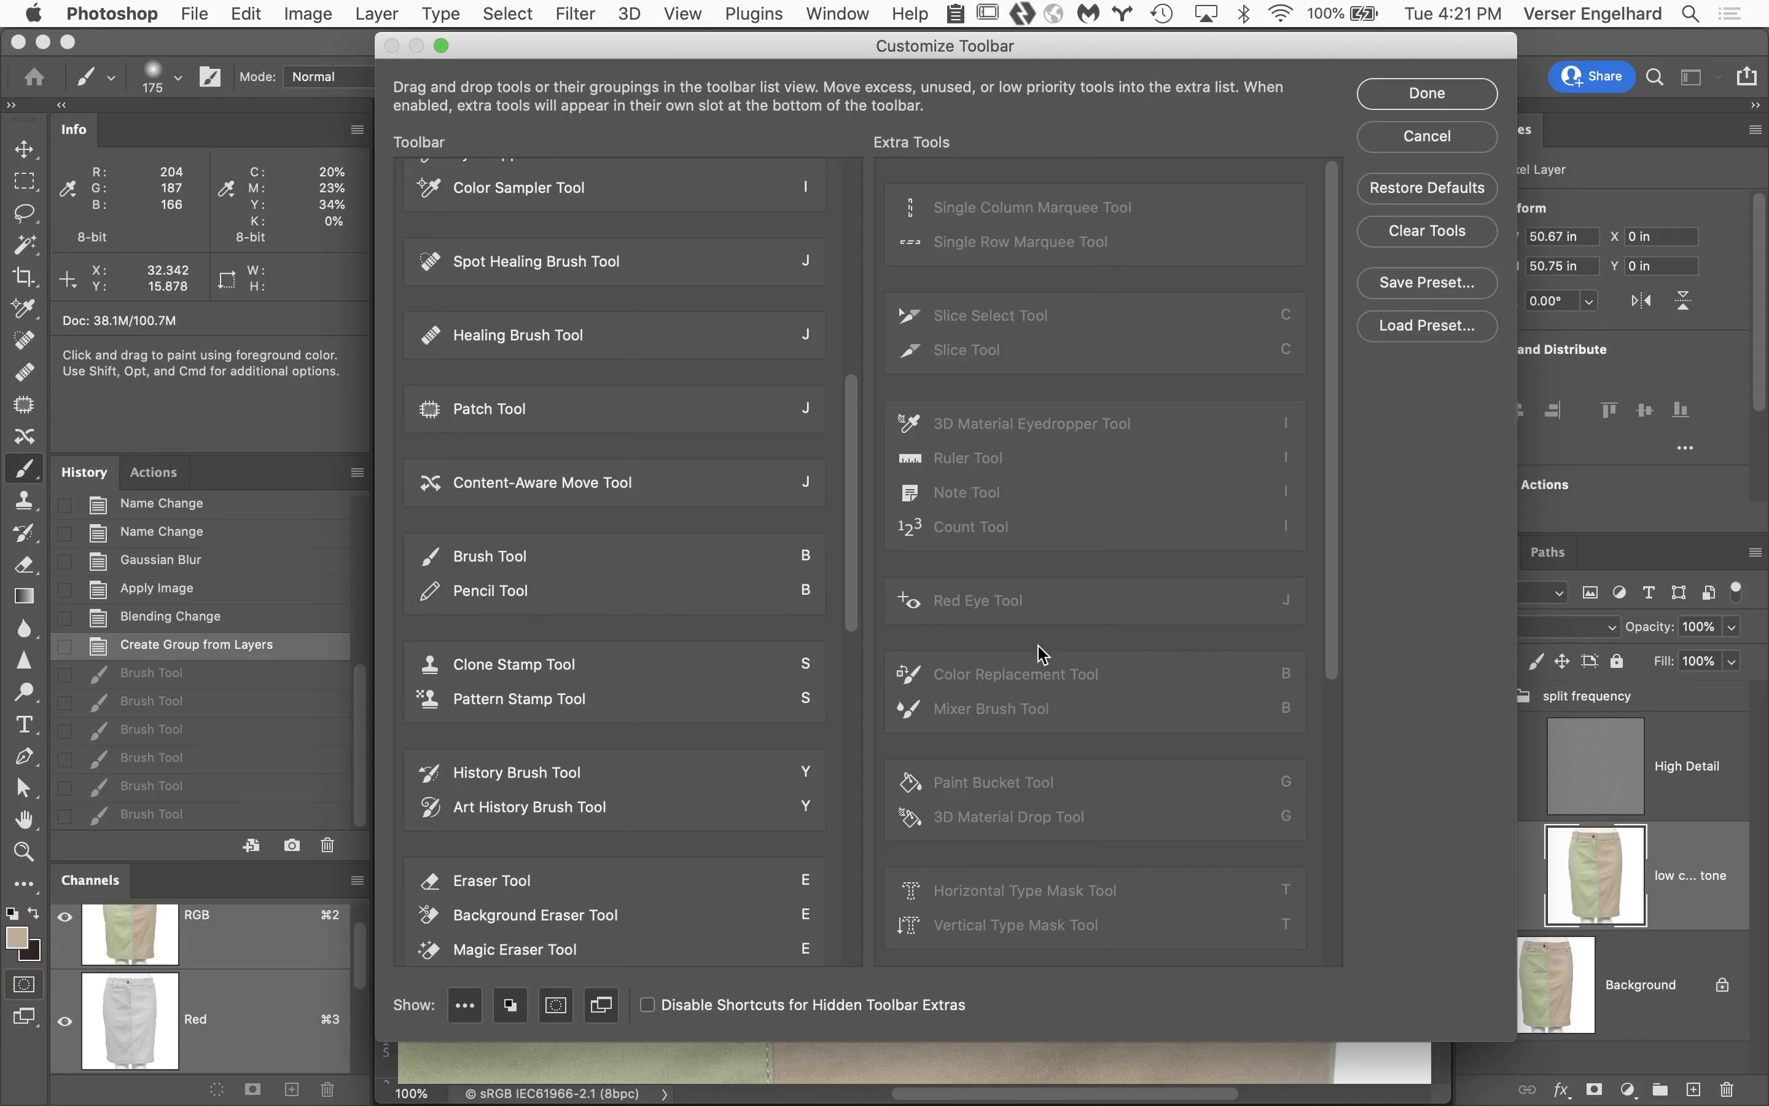
pyautogui.moveTo(1019, 710)
pyautogui.mouseDown()
pyautogui.moveTo(711, 585)
pyautogui.moveTo(600, 594)
pyautogui.moveTo(596, 620)
pyautogui.mouseUp()
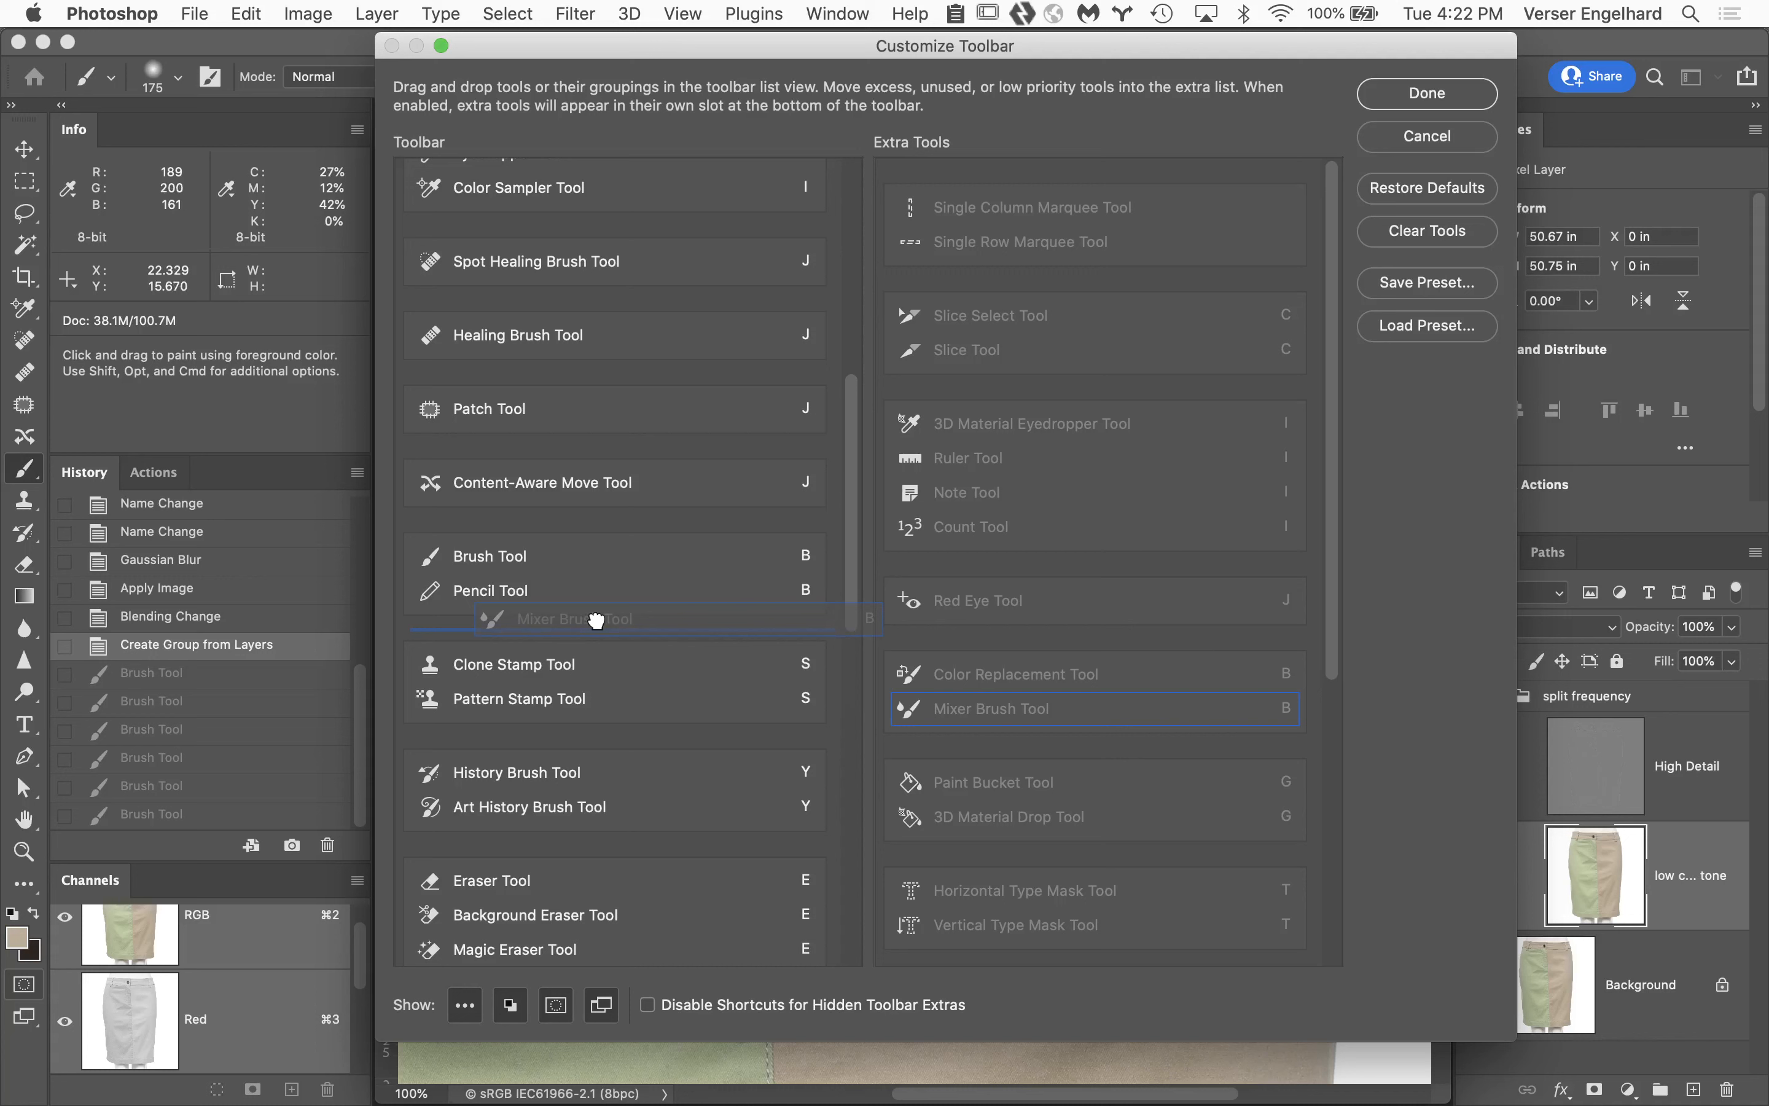
pyautogui.moveTo(596, 620); pyautogui.dragTo(596, 620)
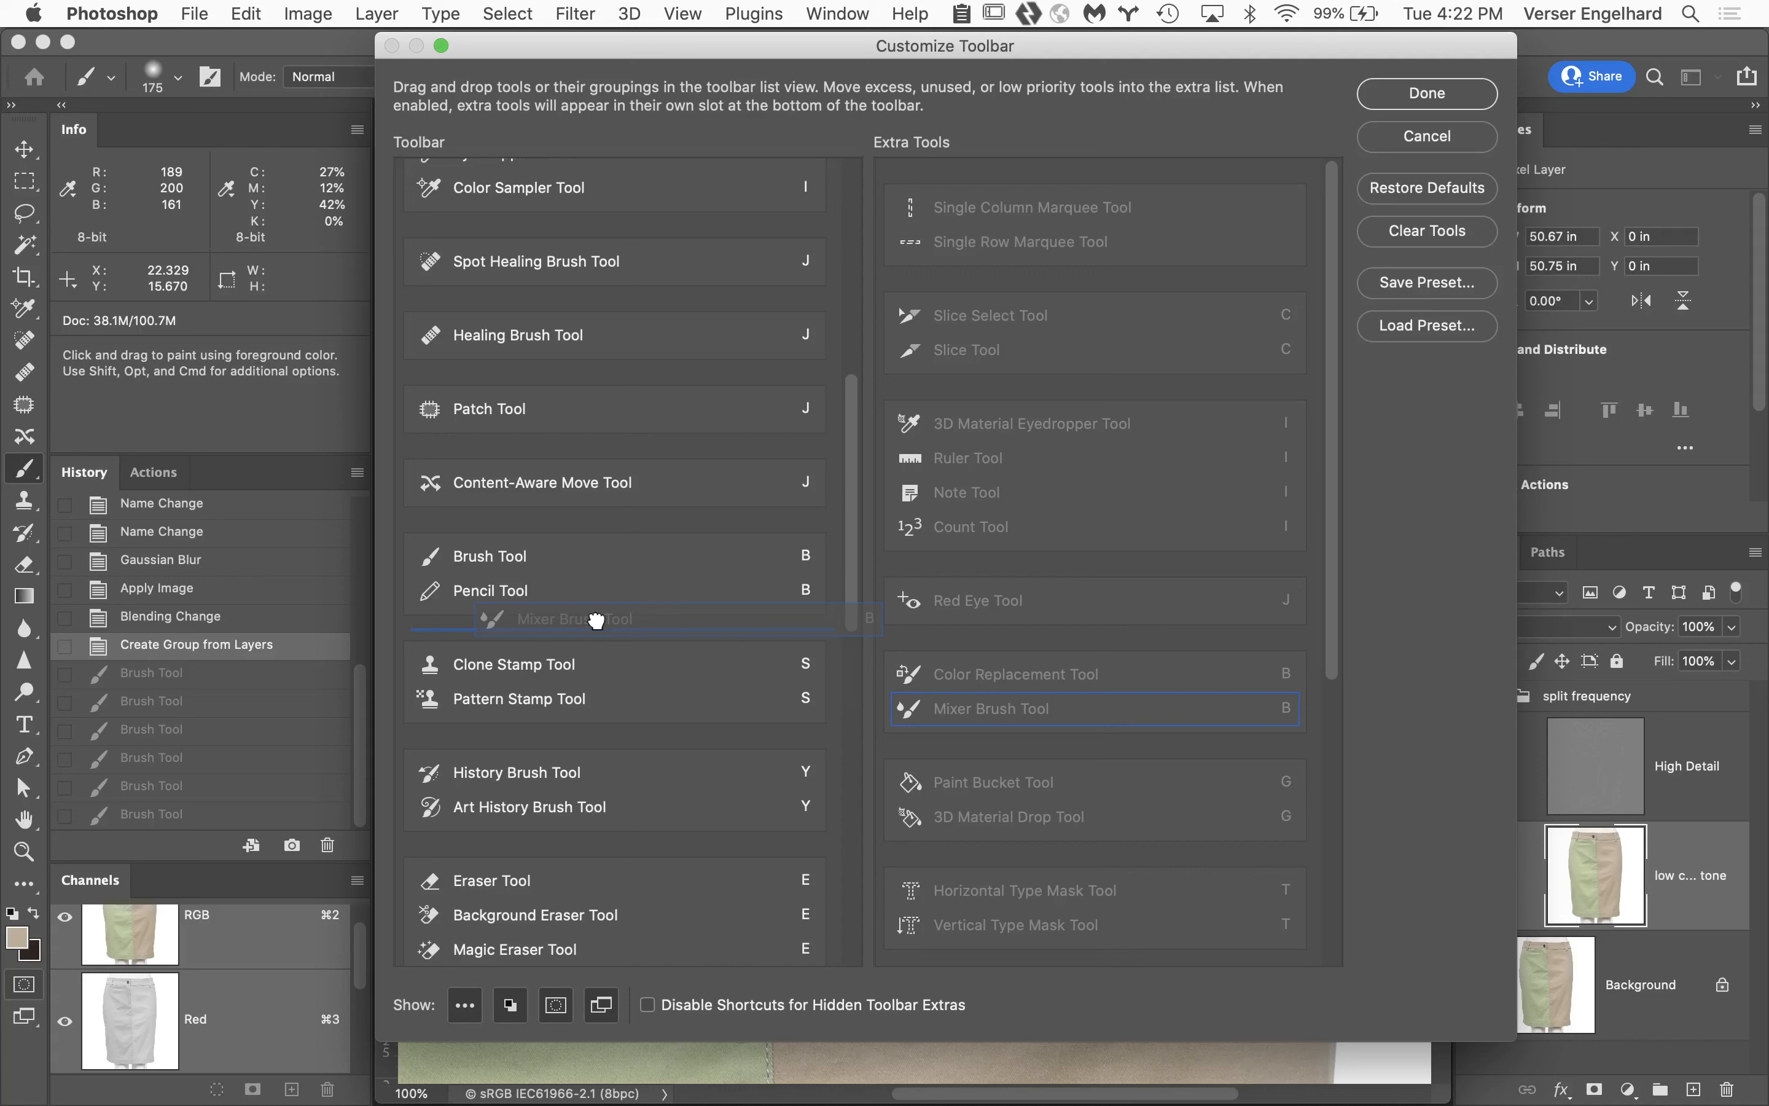
pyautogui.moveTo(597, 620); pyautogui.dragTo(579, 595)
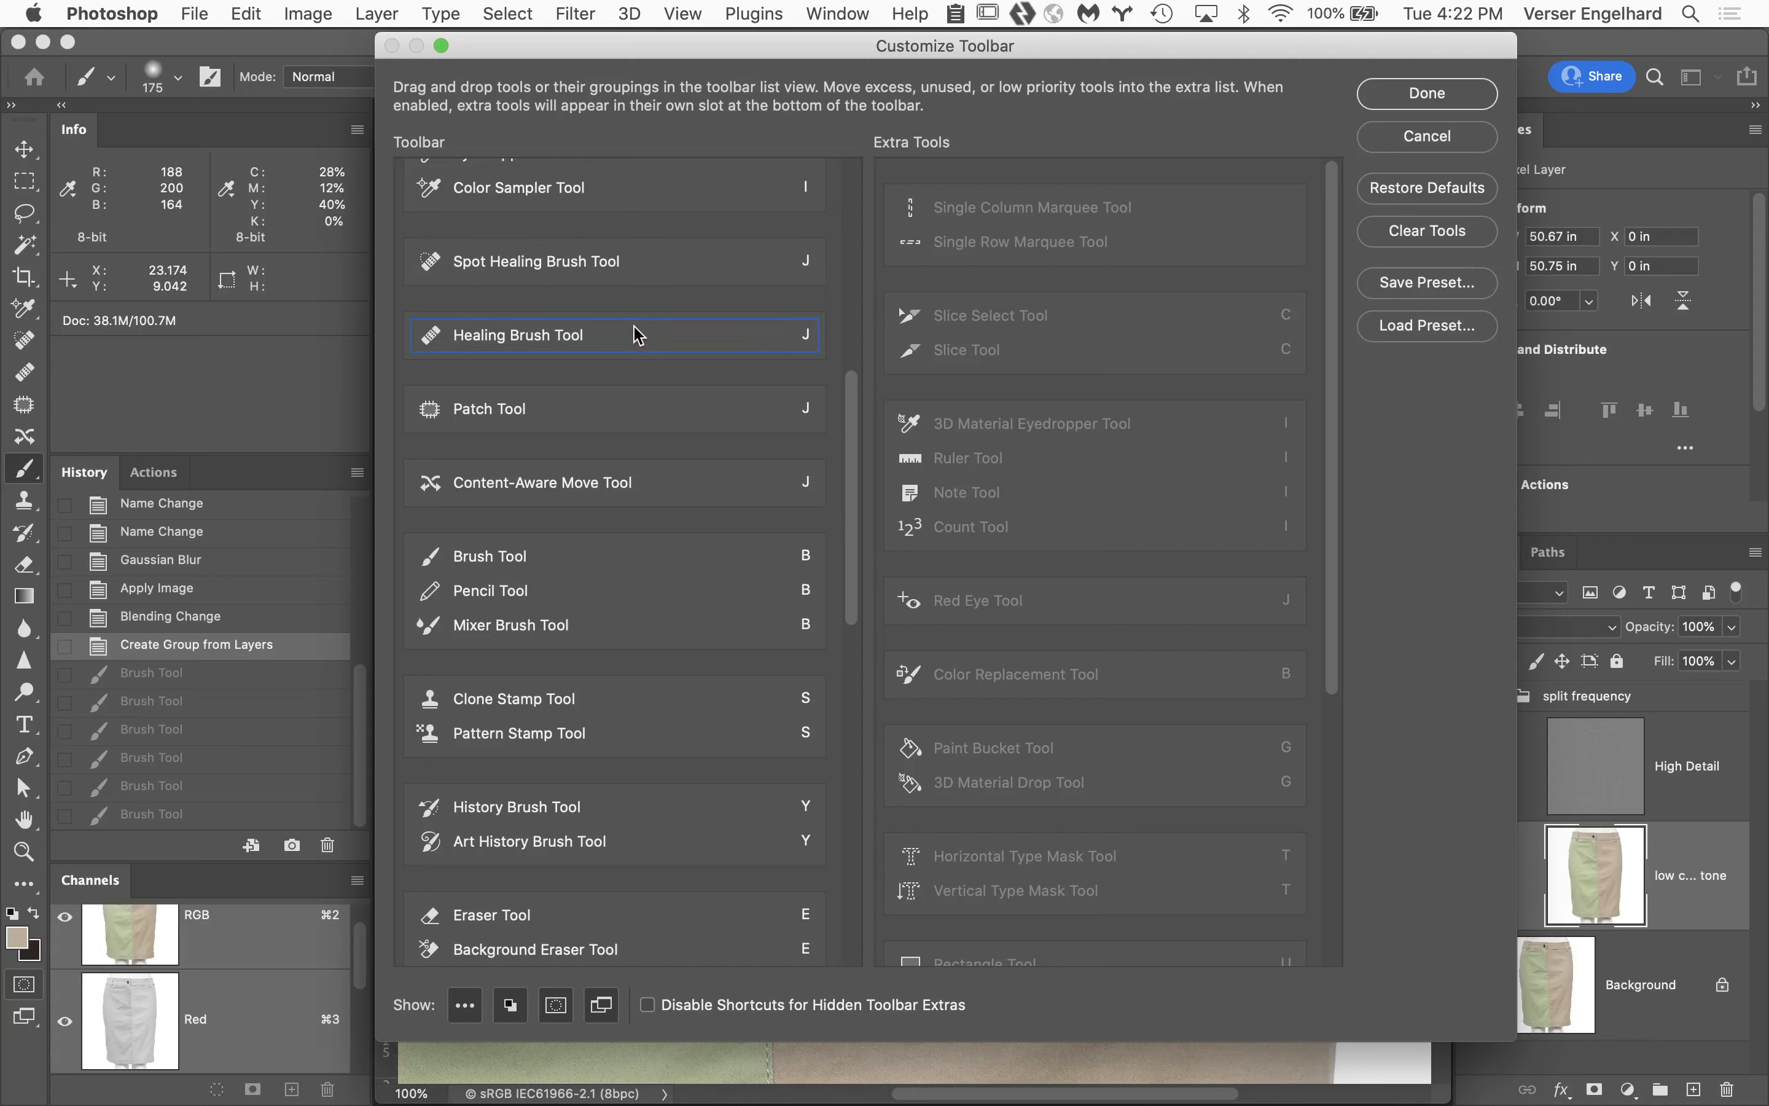
# Group the Healing Brush Tool and the Patch Tool with the Spot Healing Brush Tool.
pyautogui.moveTo(638, 336); pyautogui.dragTo(633, 276)
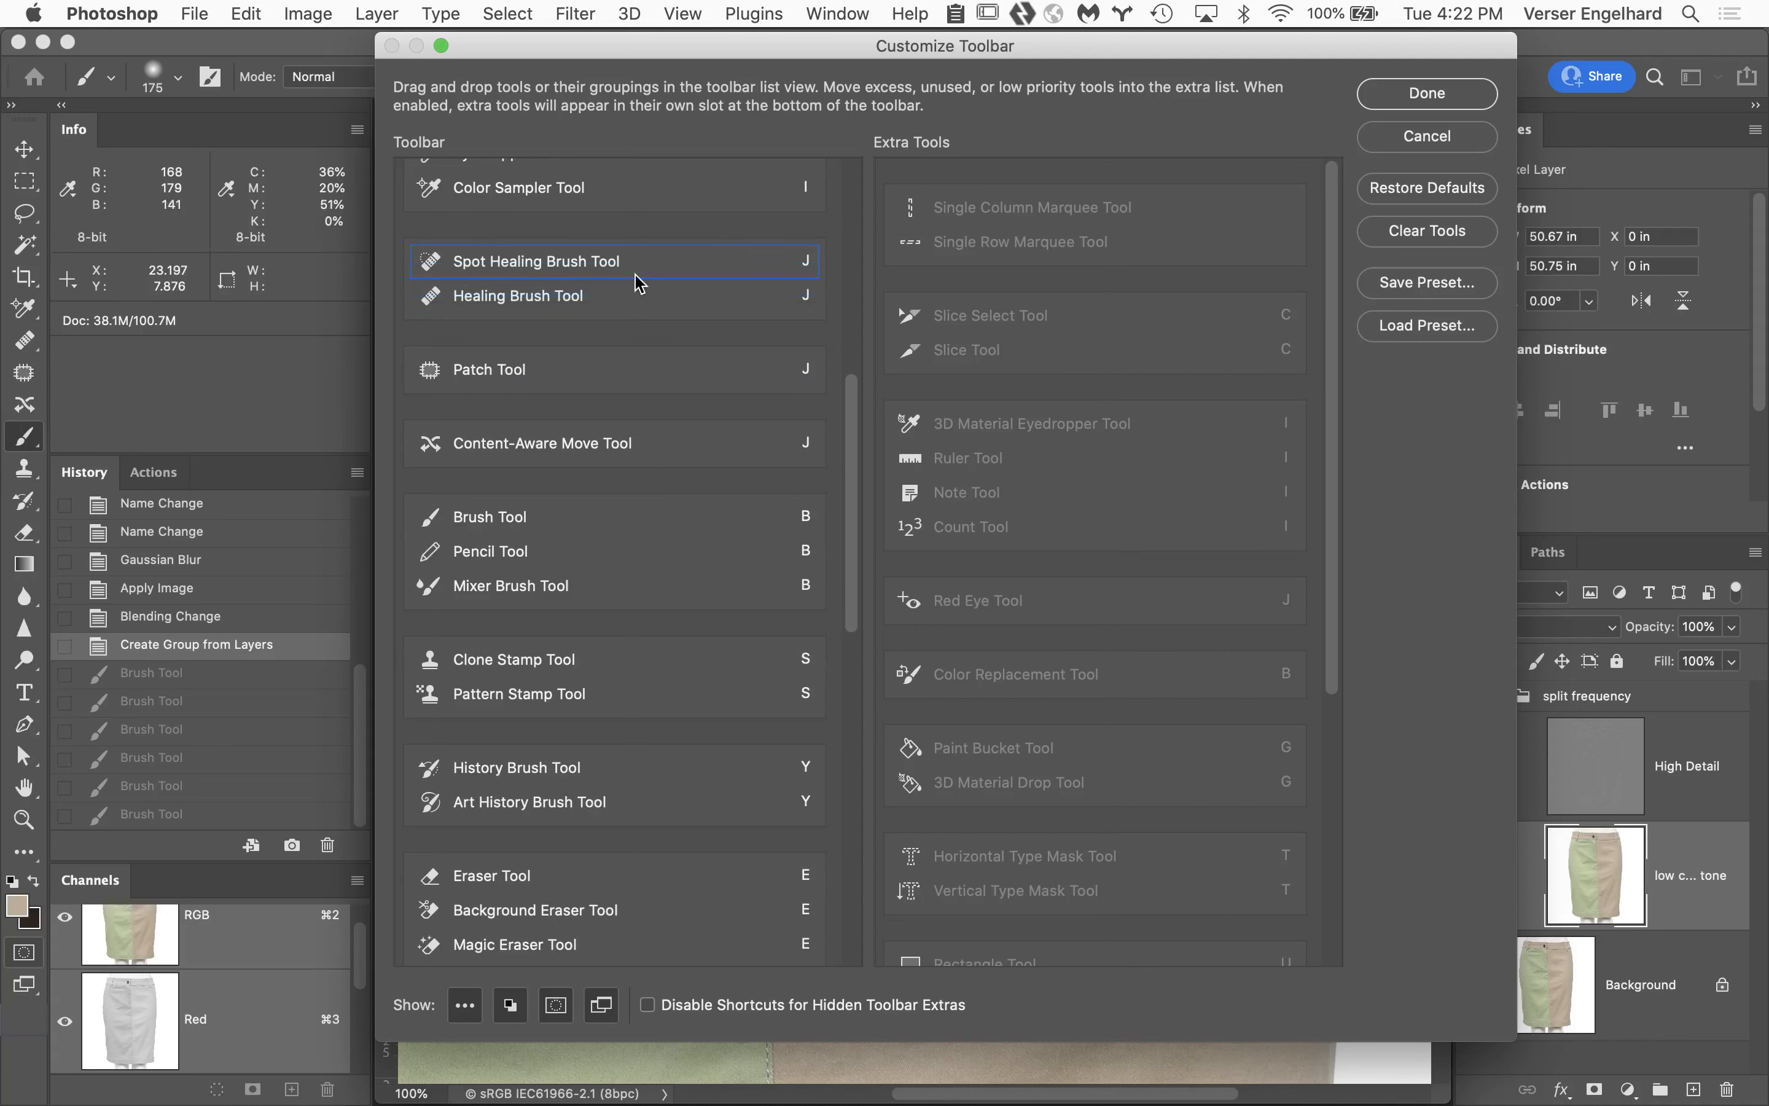
pyautogui.moveTo(625, 358); pyautogui.dragTo(623, 310)
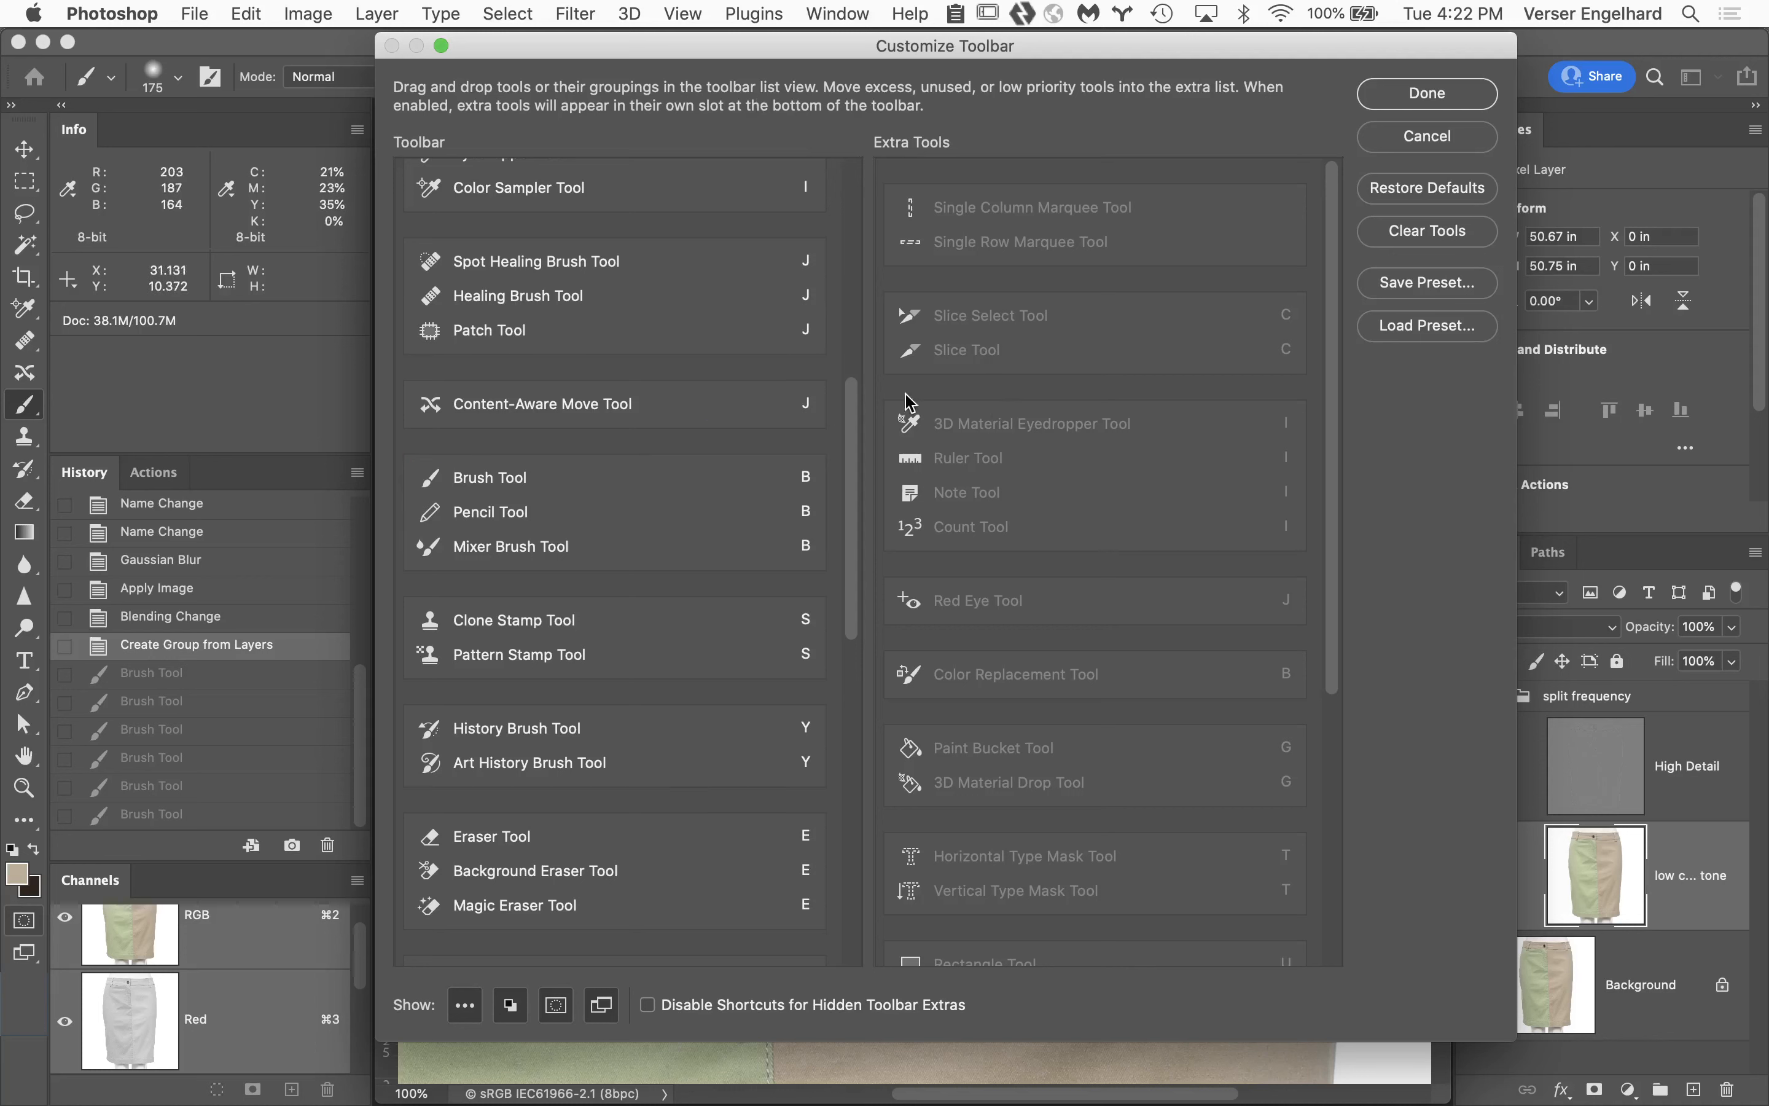
pyautogui.moveTo(853, 445)
pyautogui.mouseDown()
pyautogui.moveTo(910, 240)
pyautogui.moveTo(894, 217)
pyautogui.mouseUp()
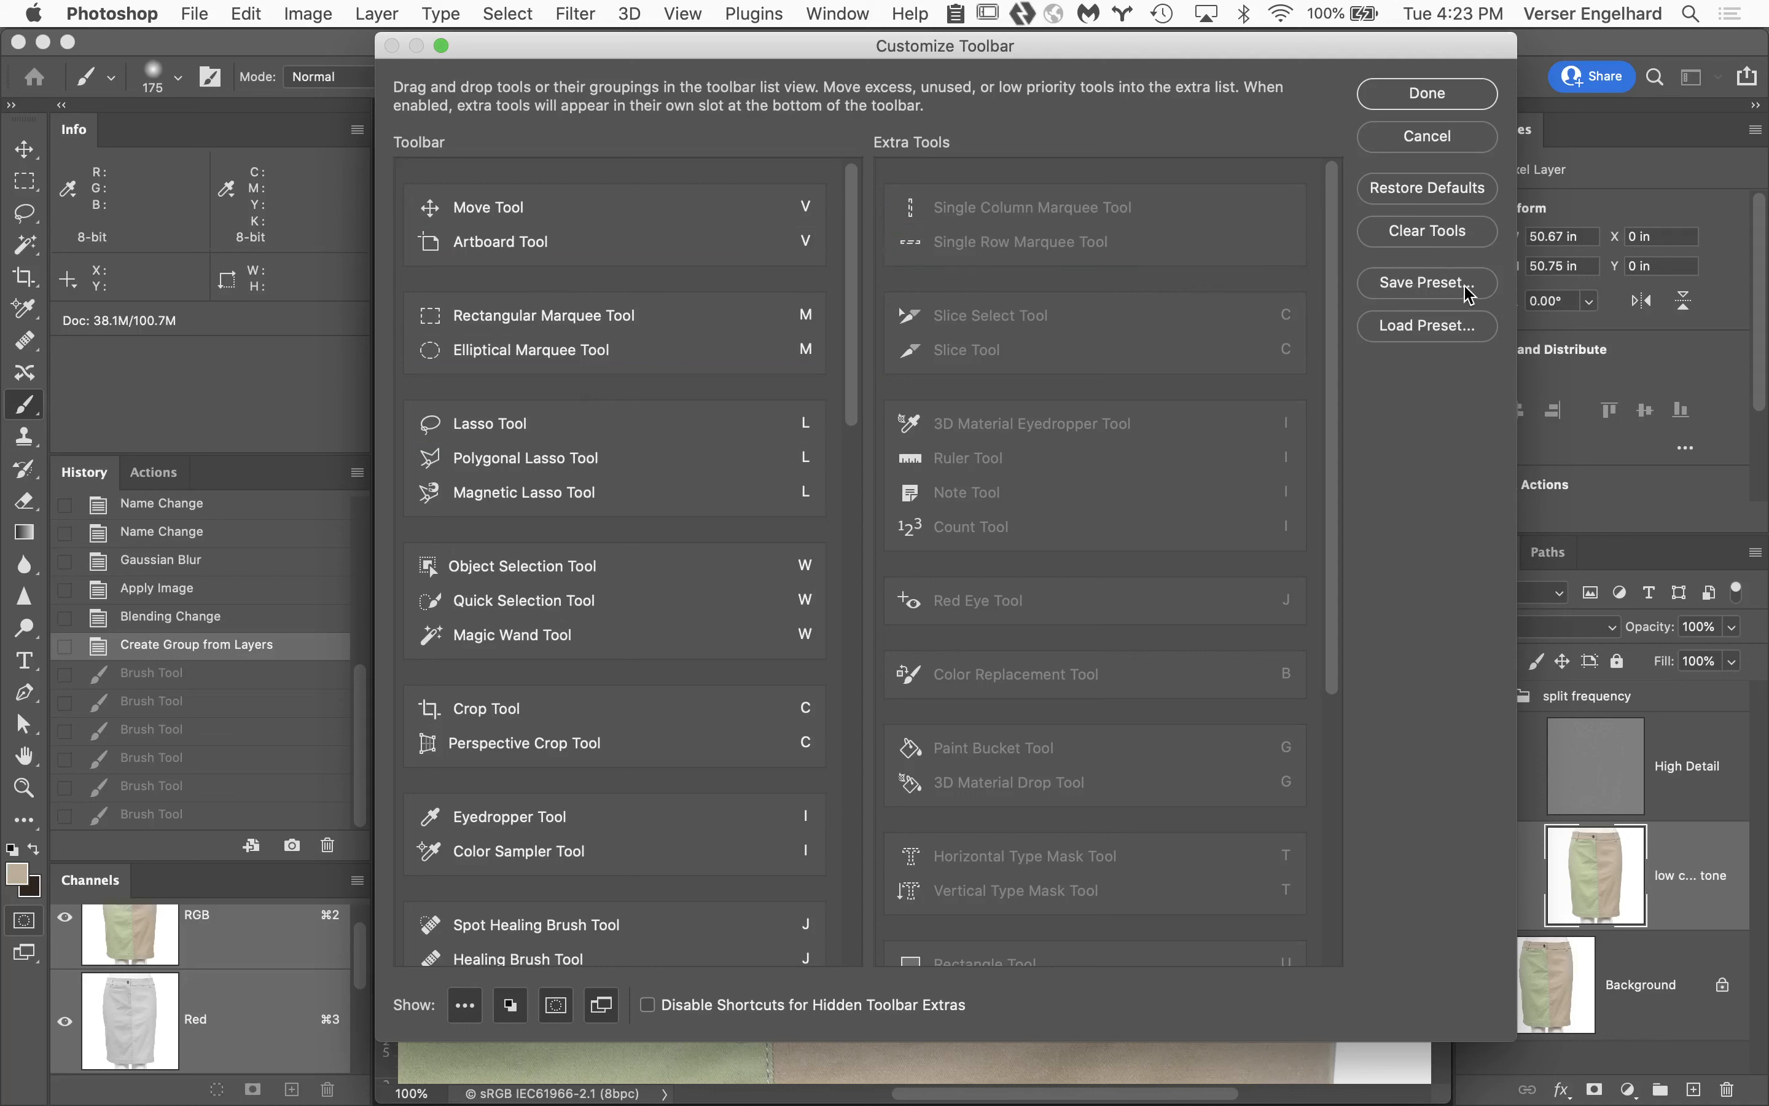
# Load the saved .tbr toolbar preset from the Custom Toolbars folder and accept the toolbar customization.
pyautogui.click(1415, 334)
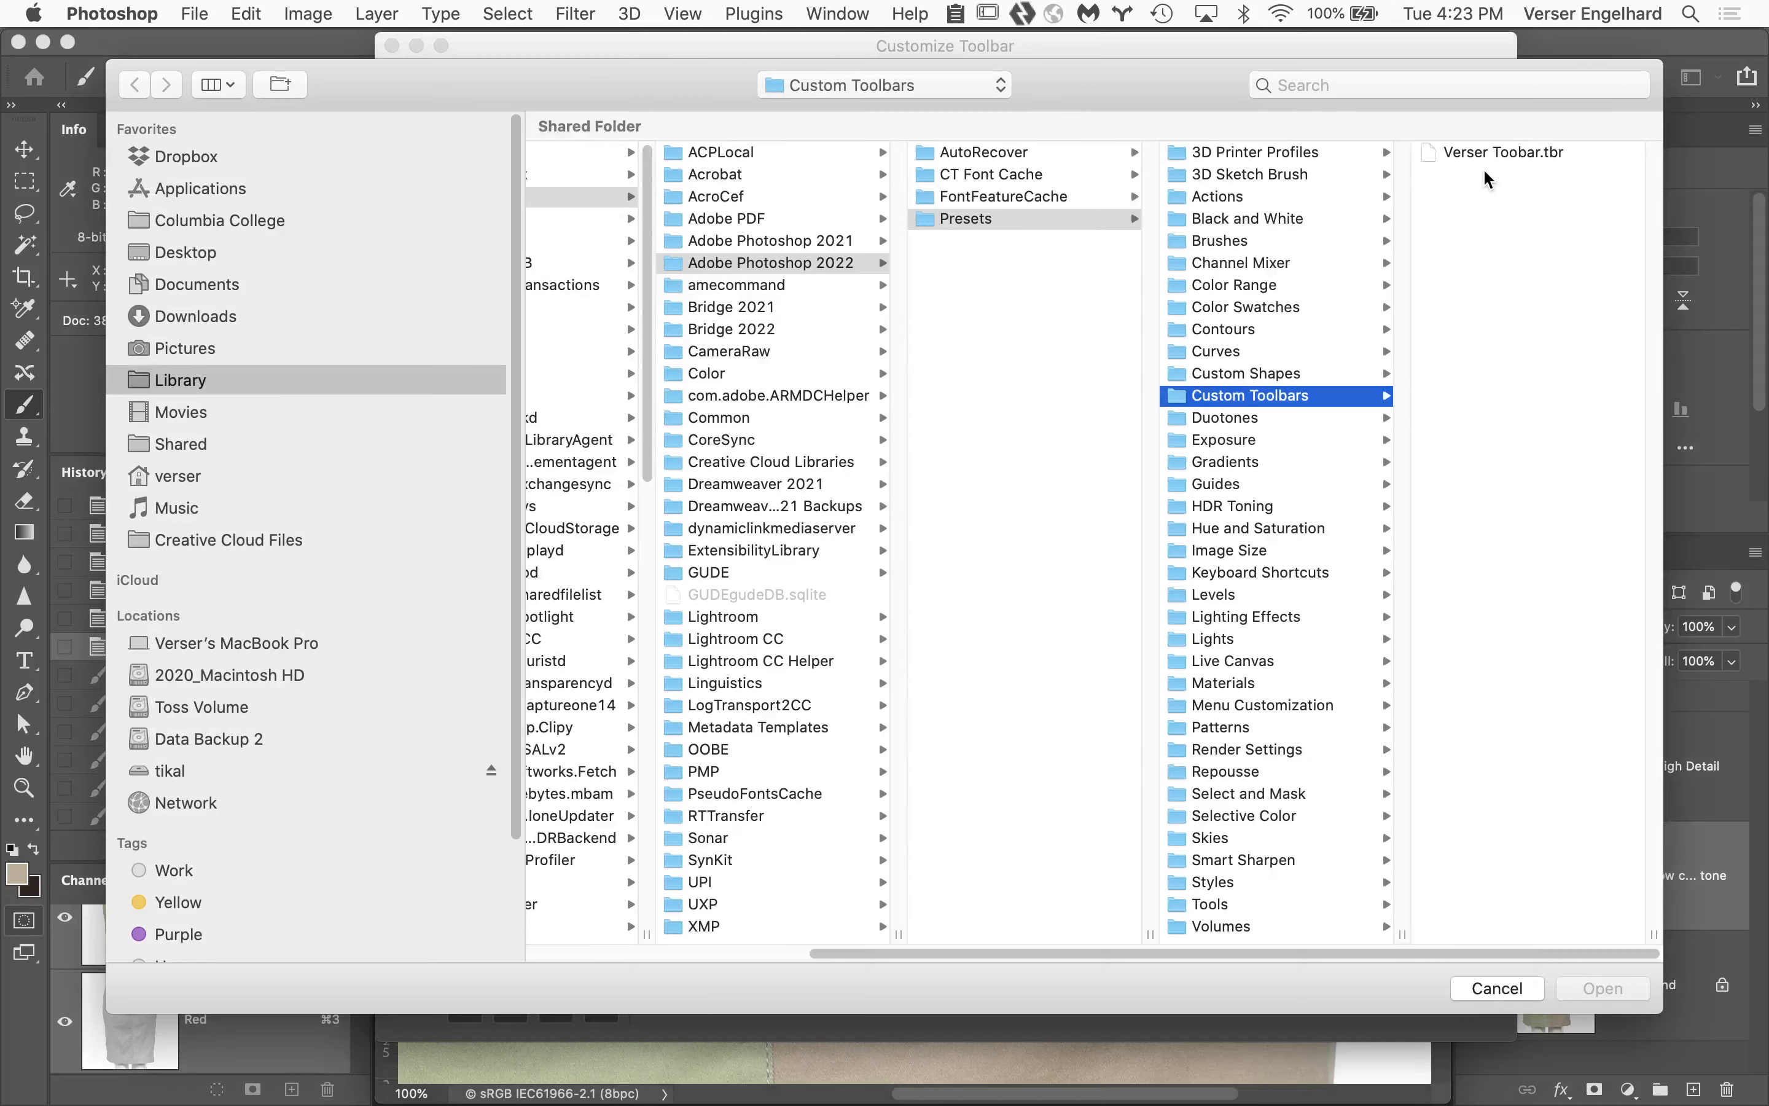
pyautogui.click(1472, 150)
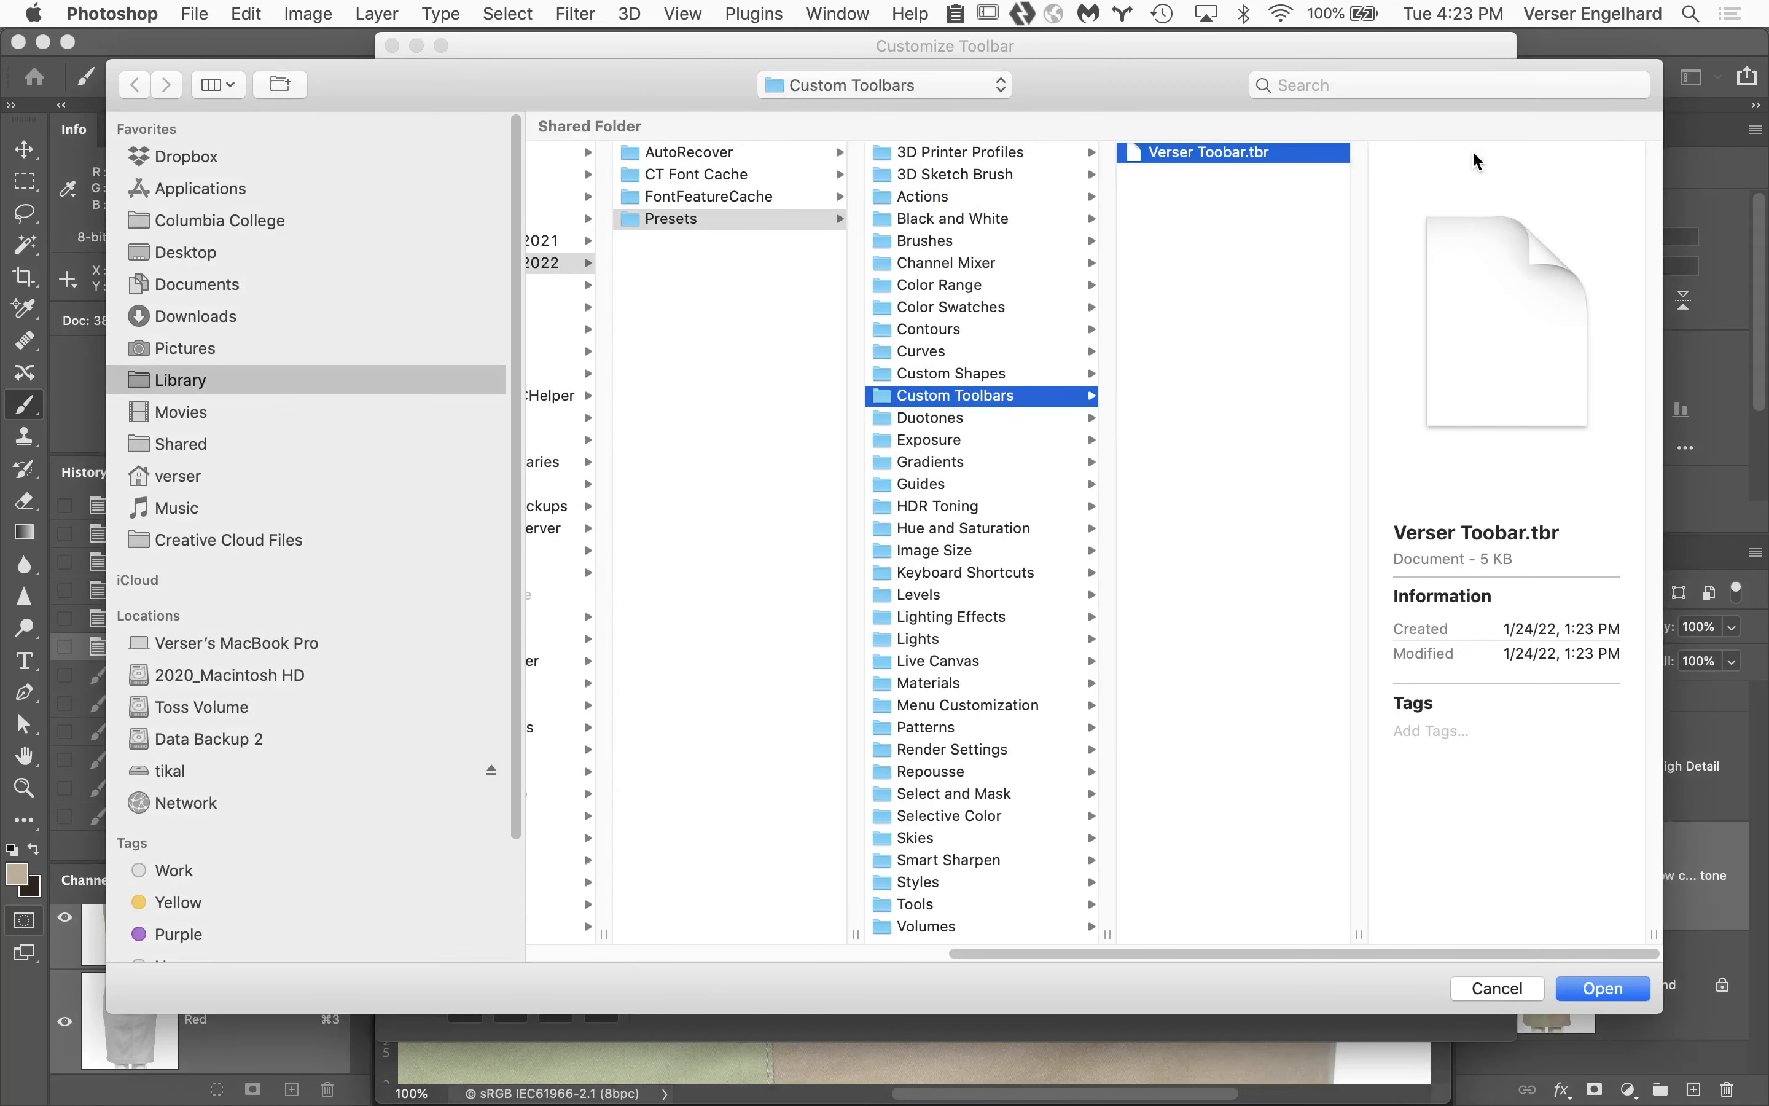
pyautogui.click(1614, 990)
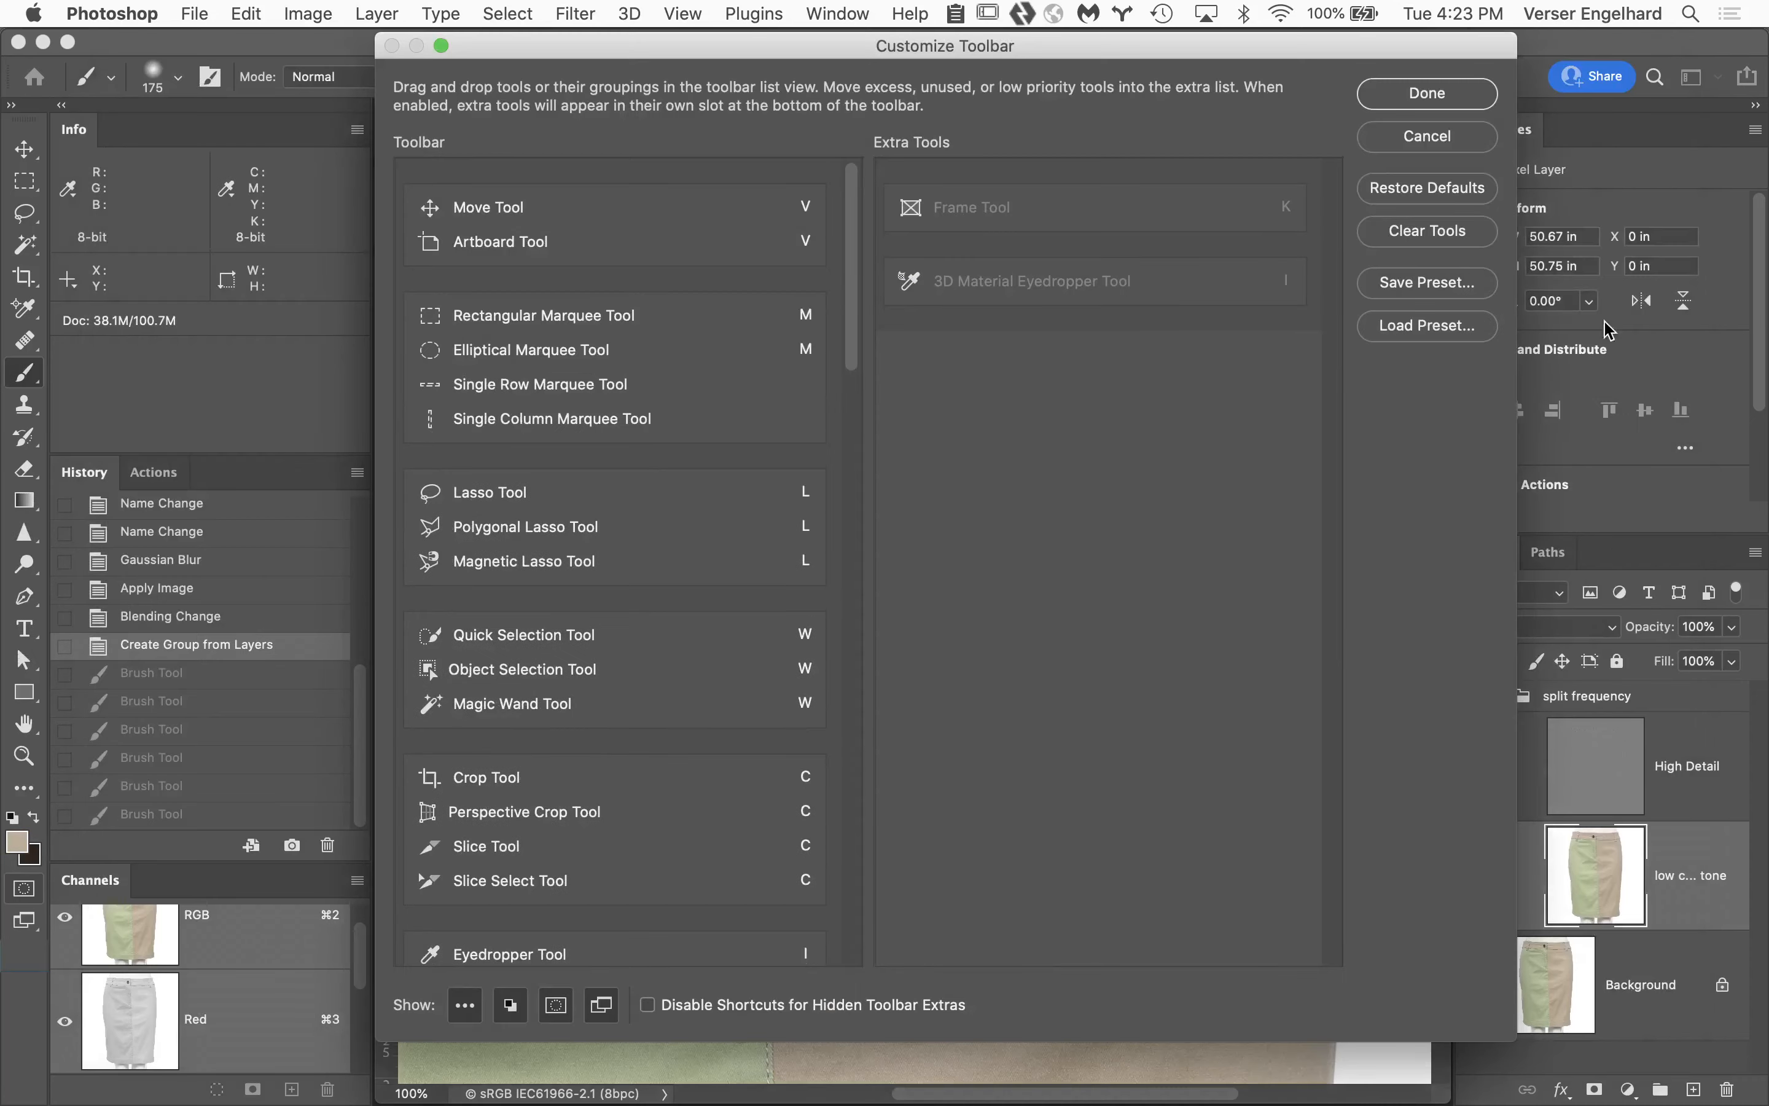
pyautogui.click(1454, 94)
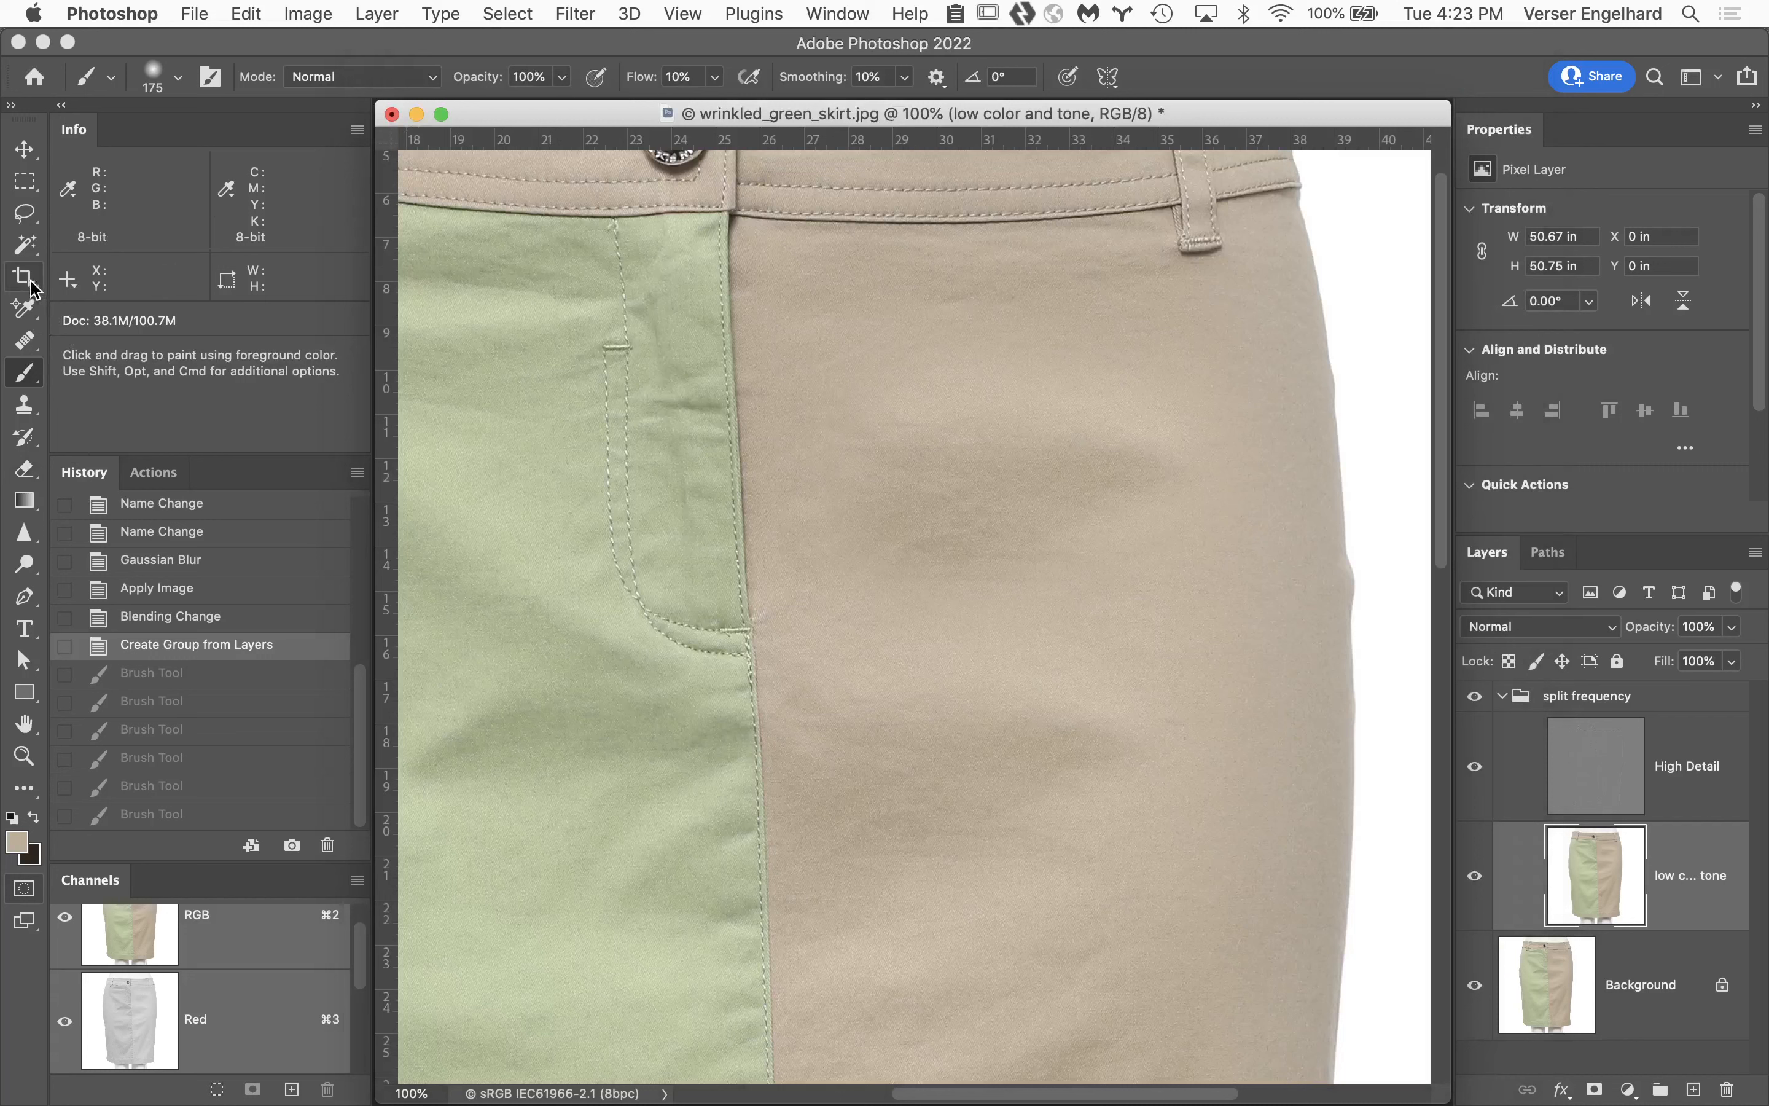
# Check the tools grouped with the Healing Brush, and activate the Mixer Brush Tool from the Brush Tool group.
pyautogui.click(24, 340)
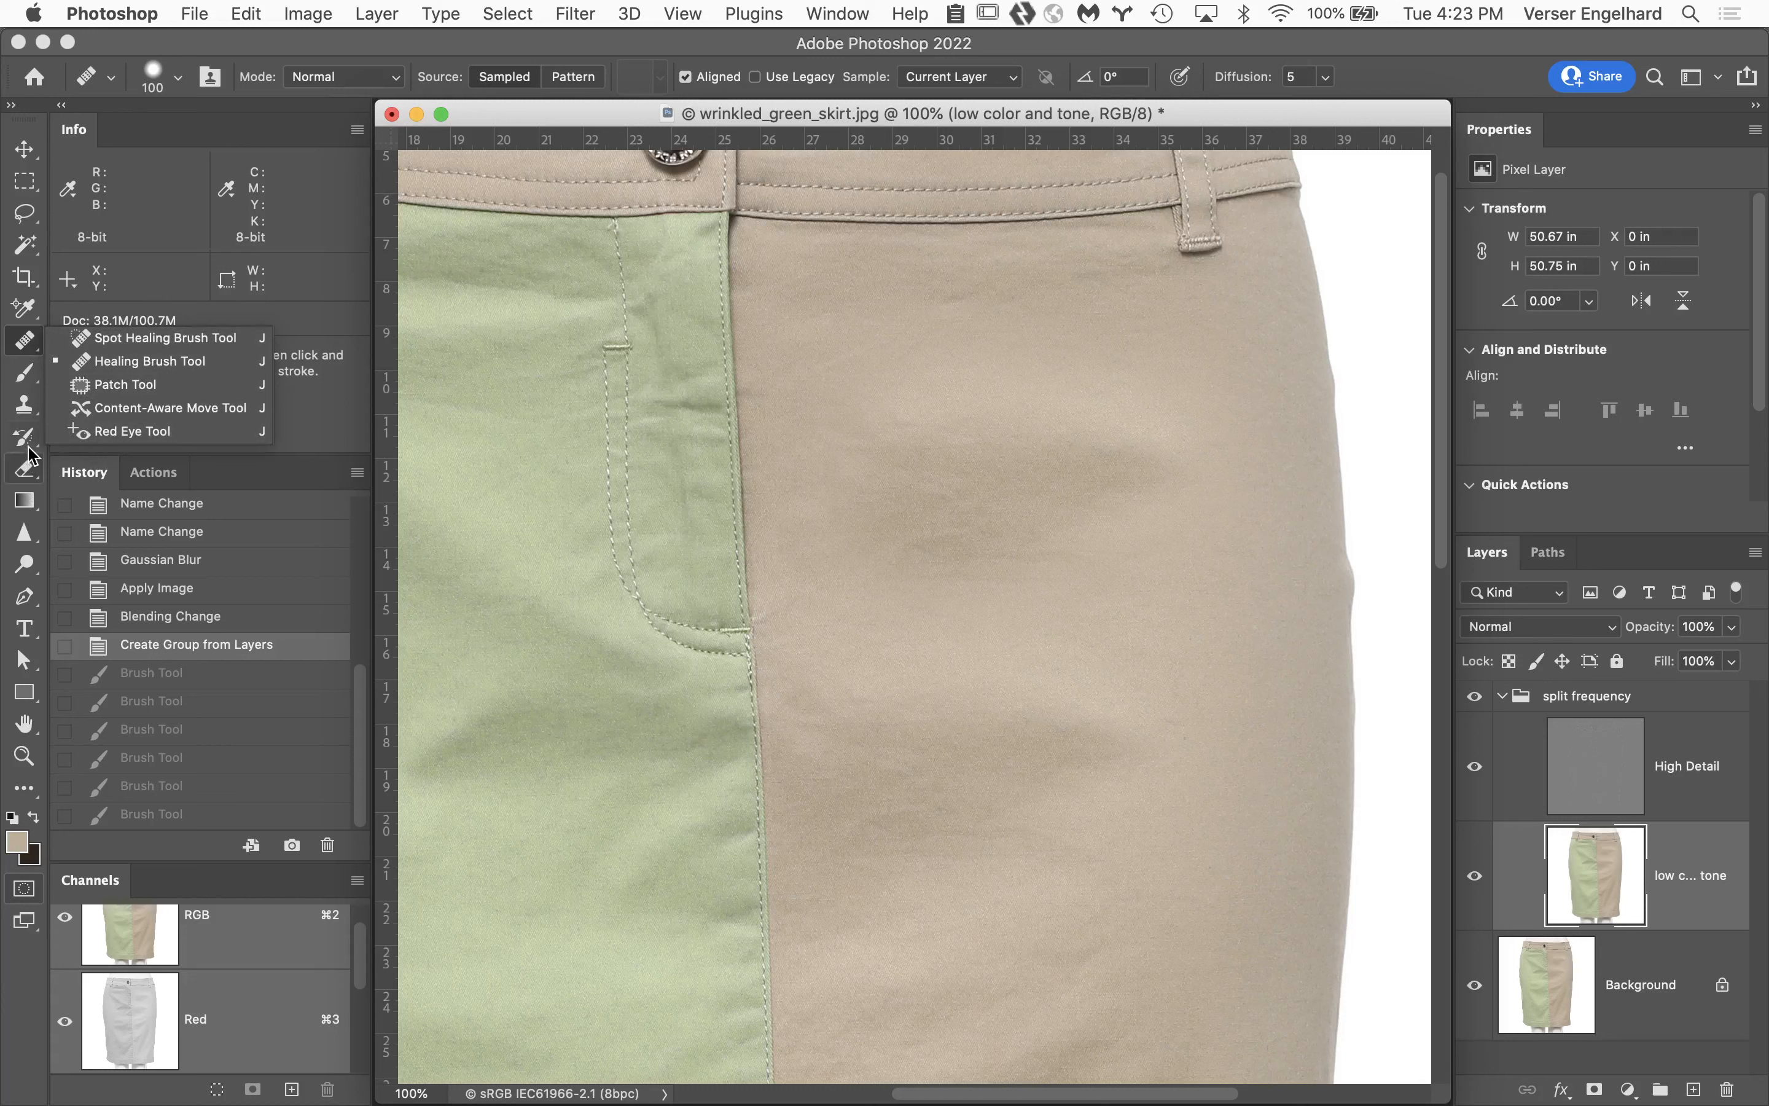
pyautogui.click(36, 385)
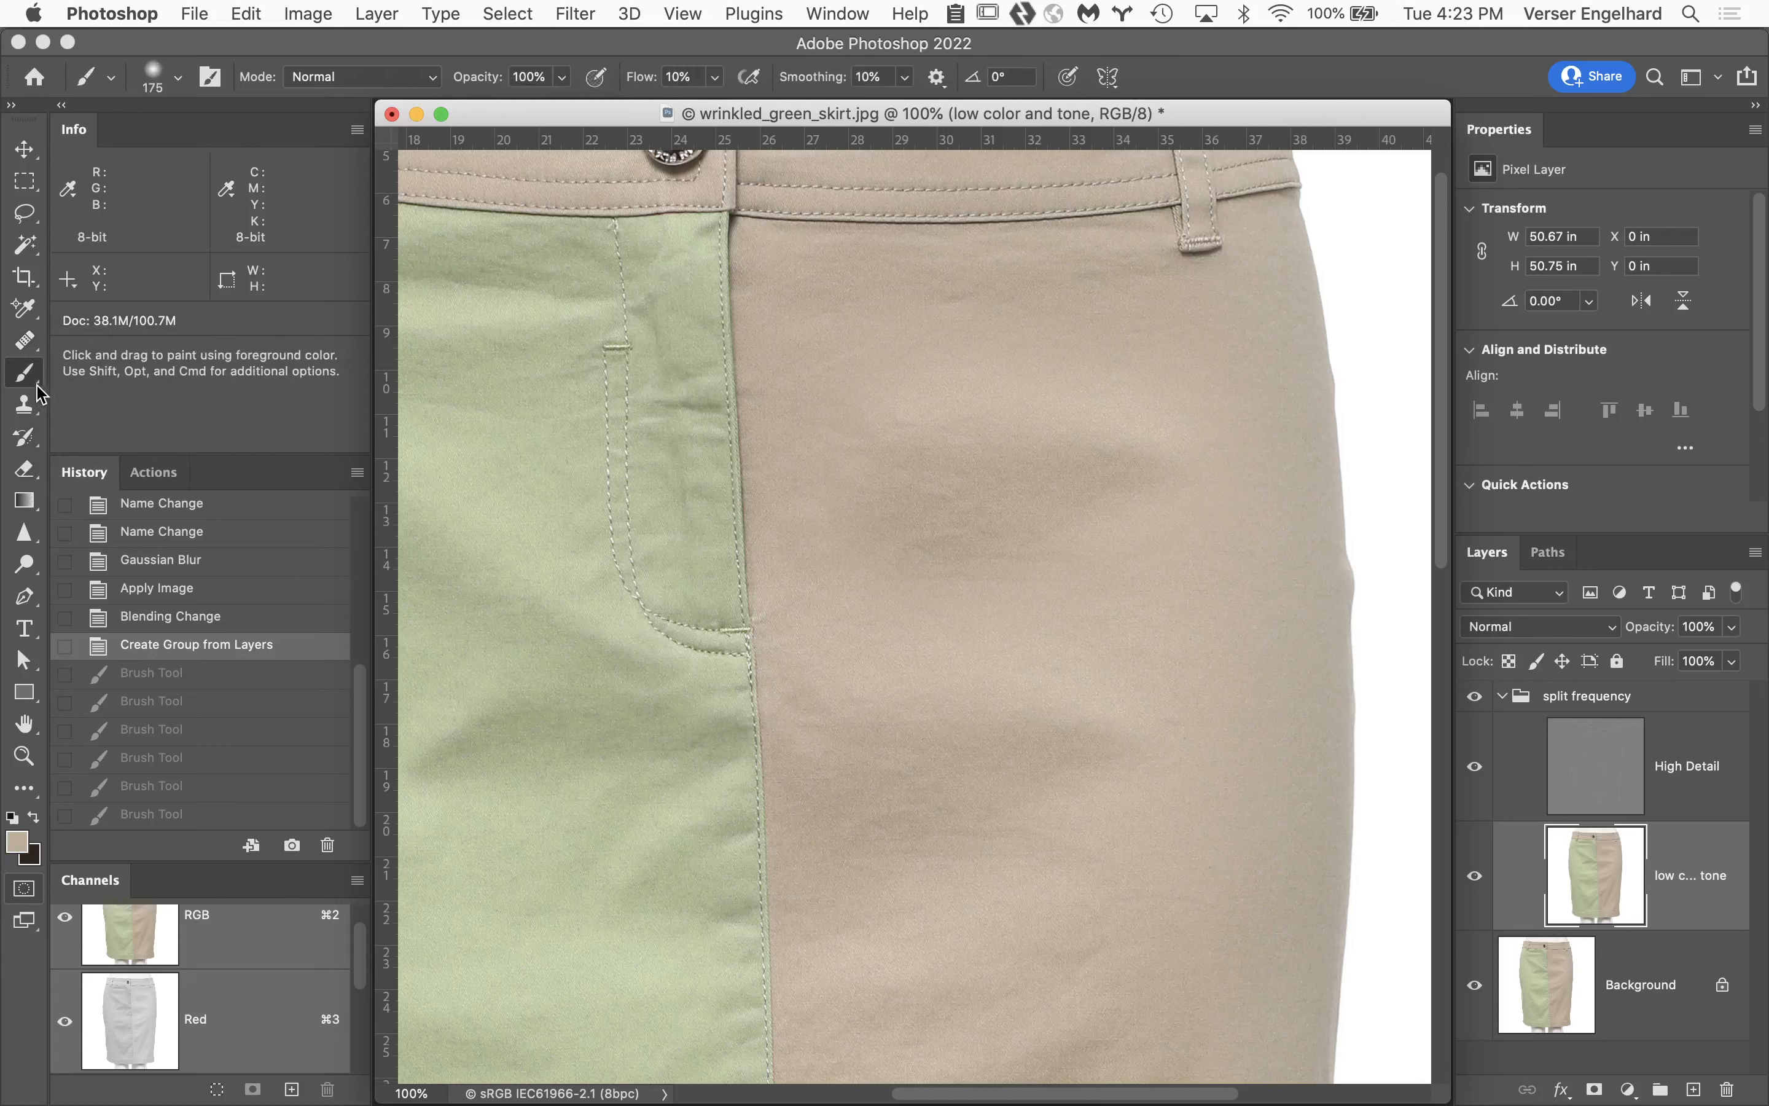
pyautogui.click(38, 394)
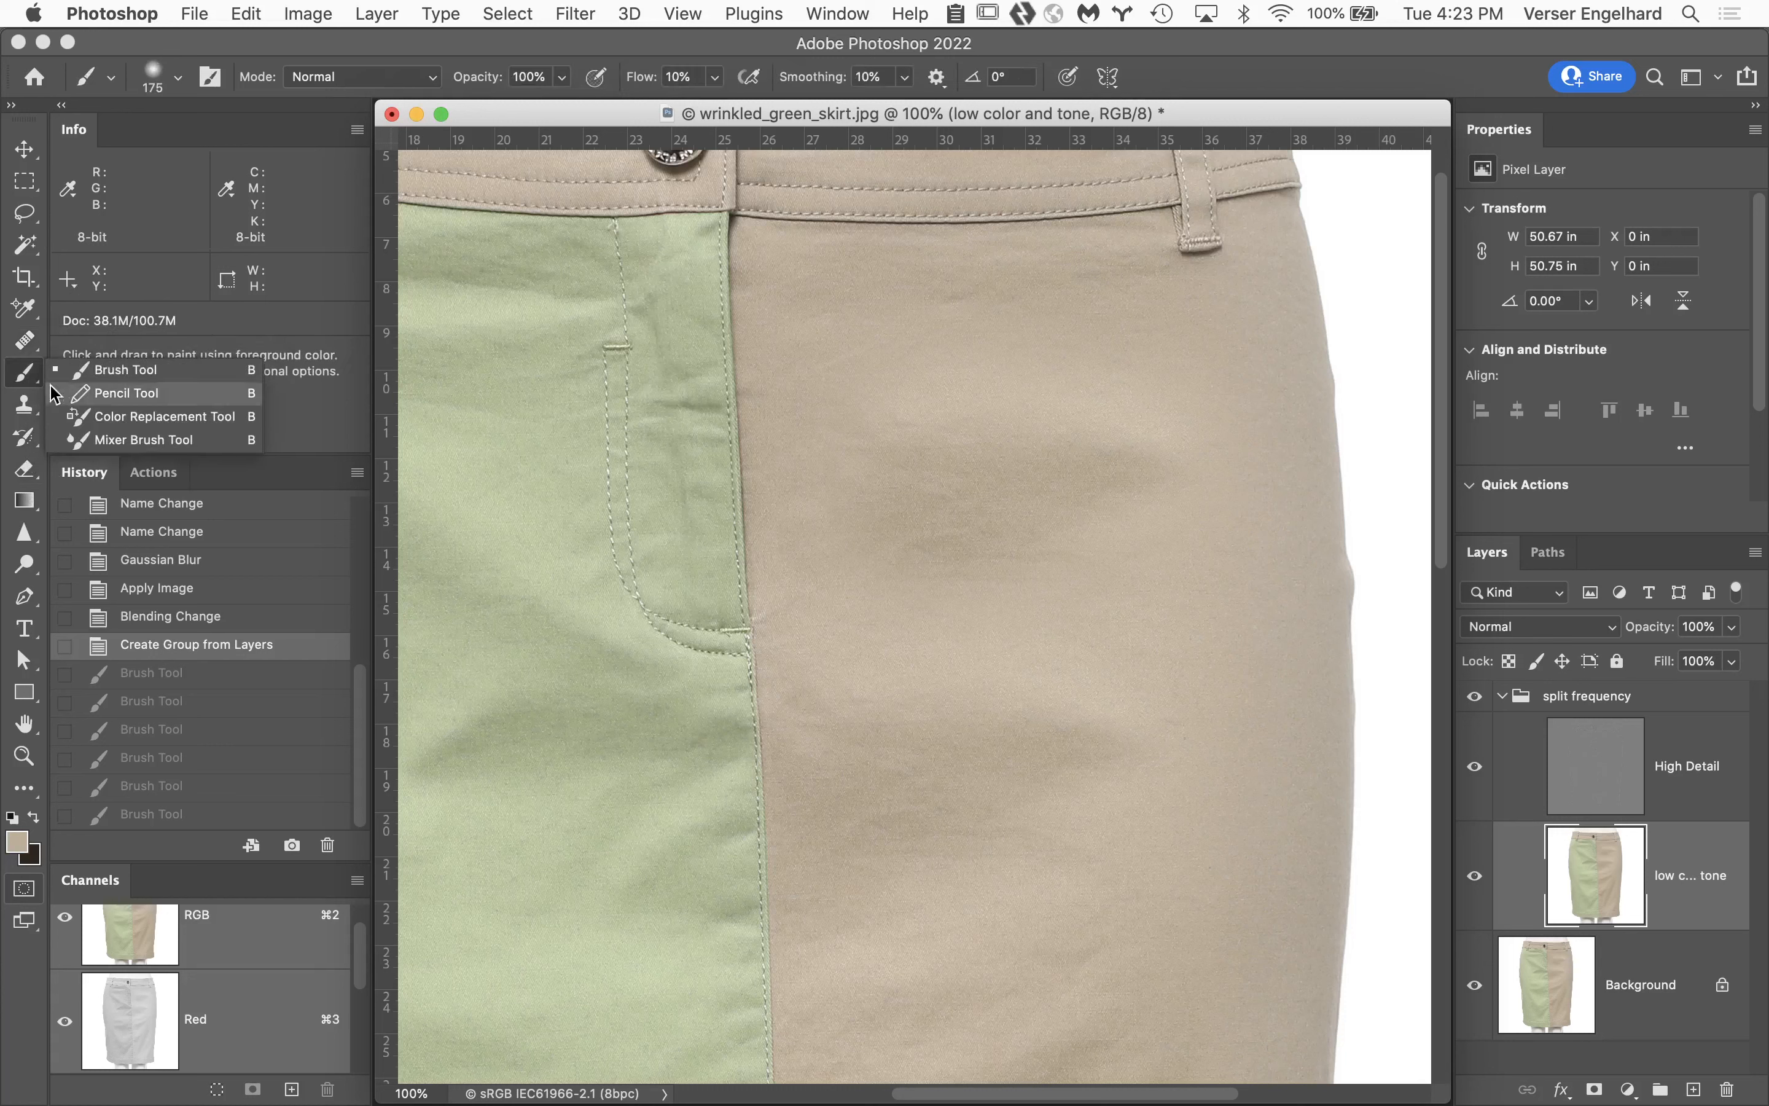
pyautogui.click(150, 441)
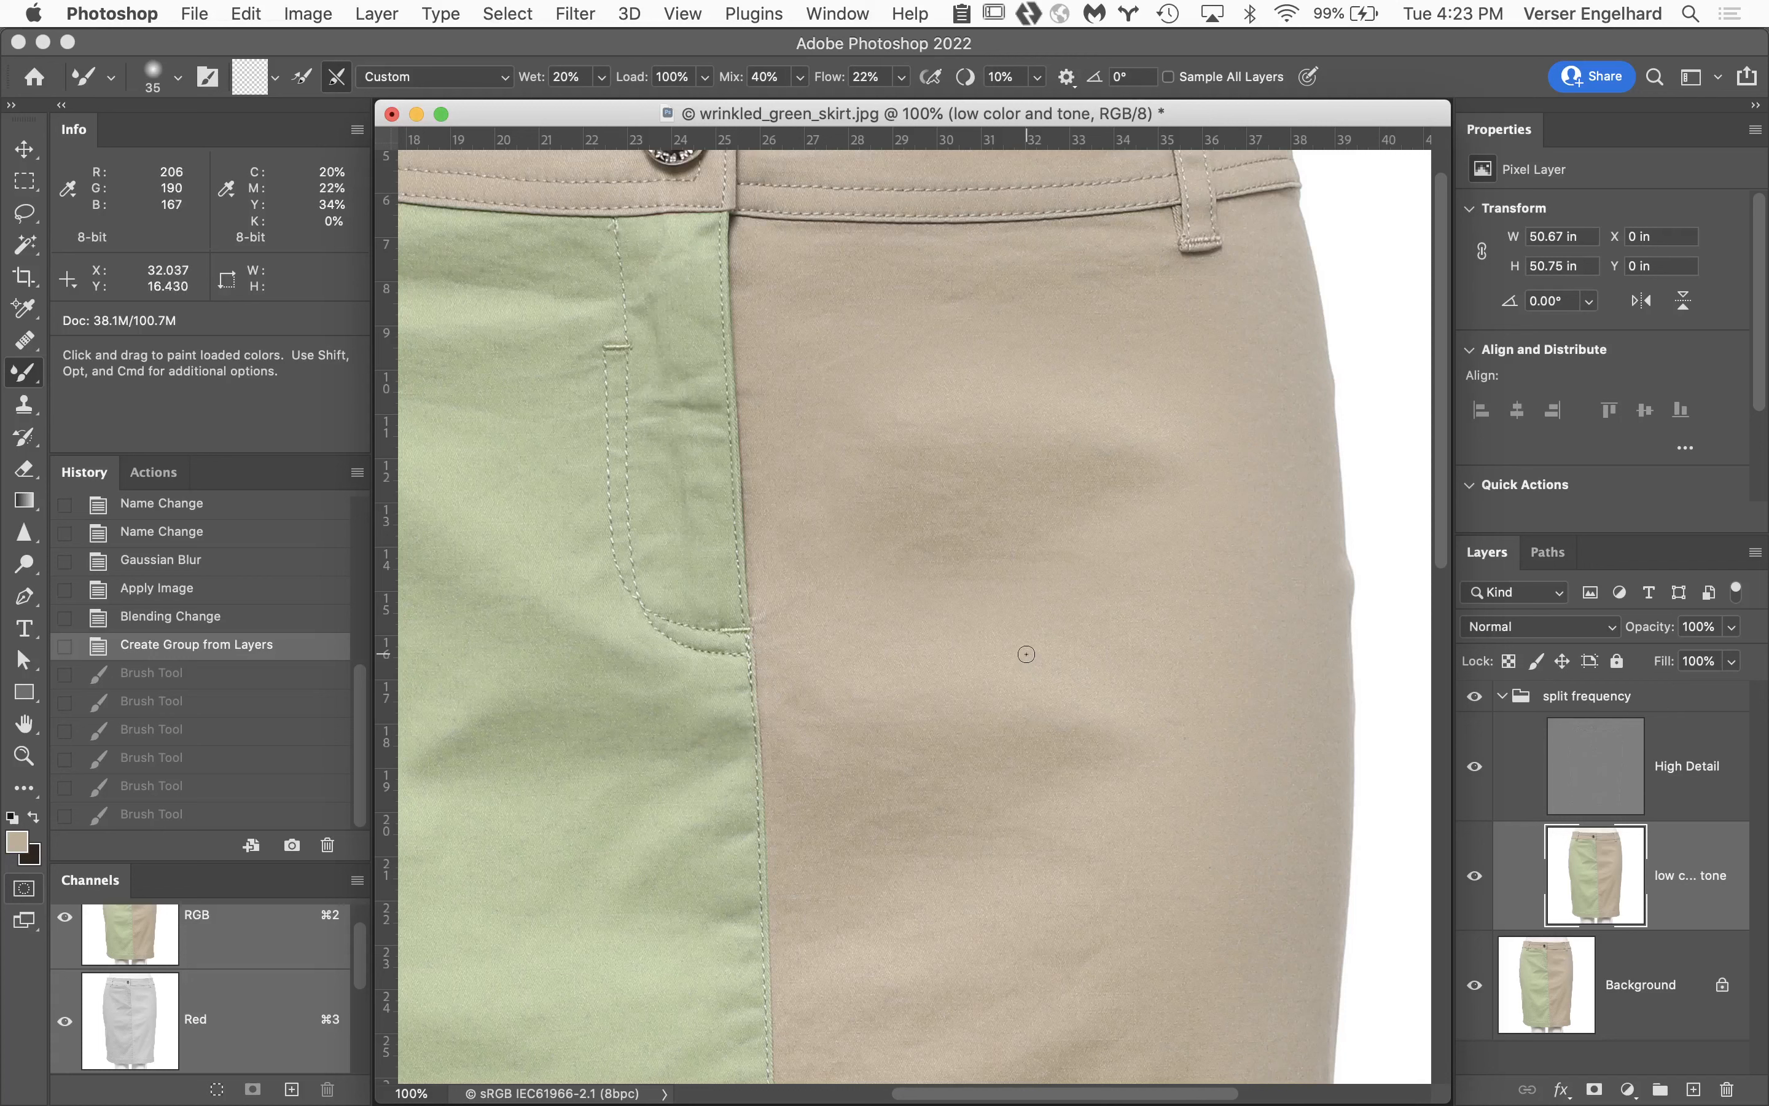
# Enlarge the Mixer Brush to 175 px.
pyautogui.press(']')
pyautogui.press(']')
pyautogui.press(']')
pyautogui.press(']')
pyautogui.press(']')
pyautogui.press(']')
pyautogui.press(']')
pyautogui.press(']')
pyautogui.press(']')
pyautogui.press(']')
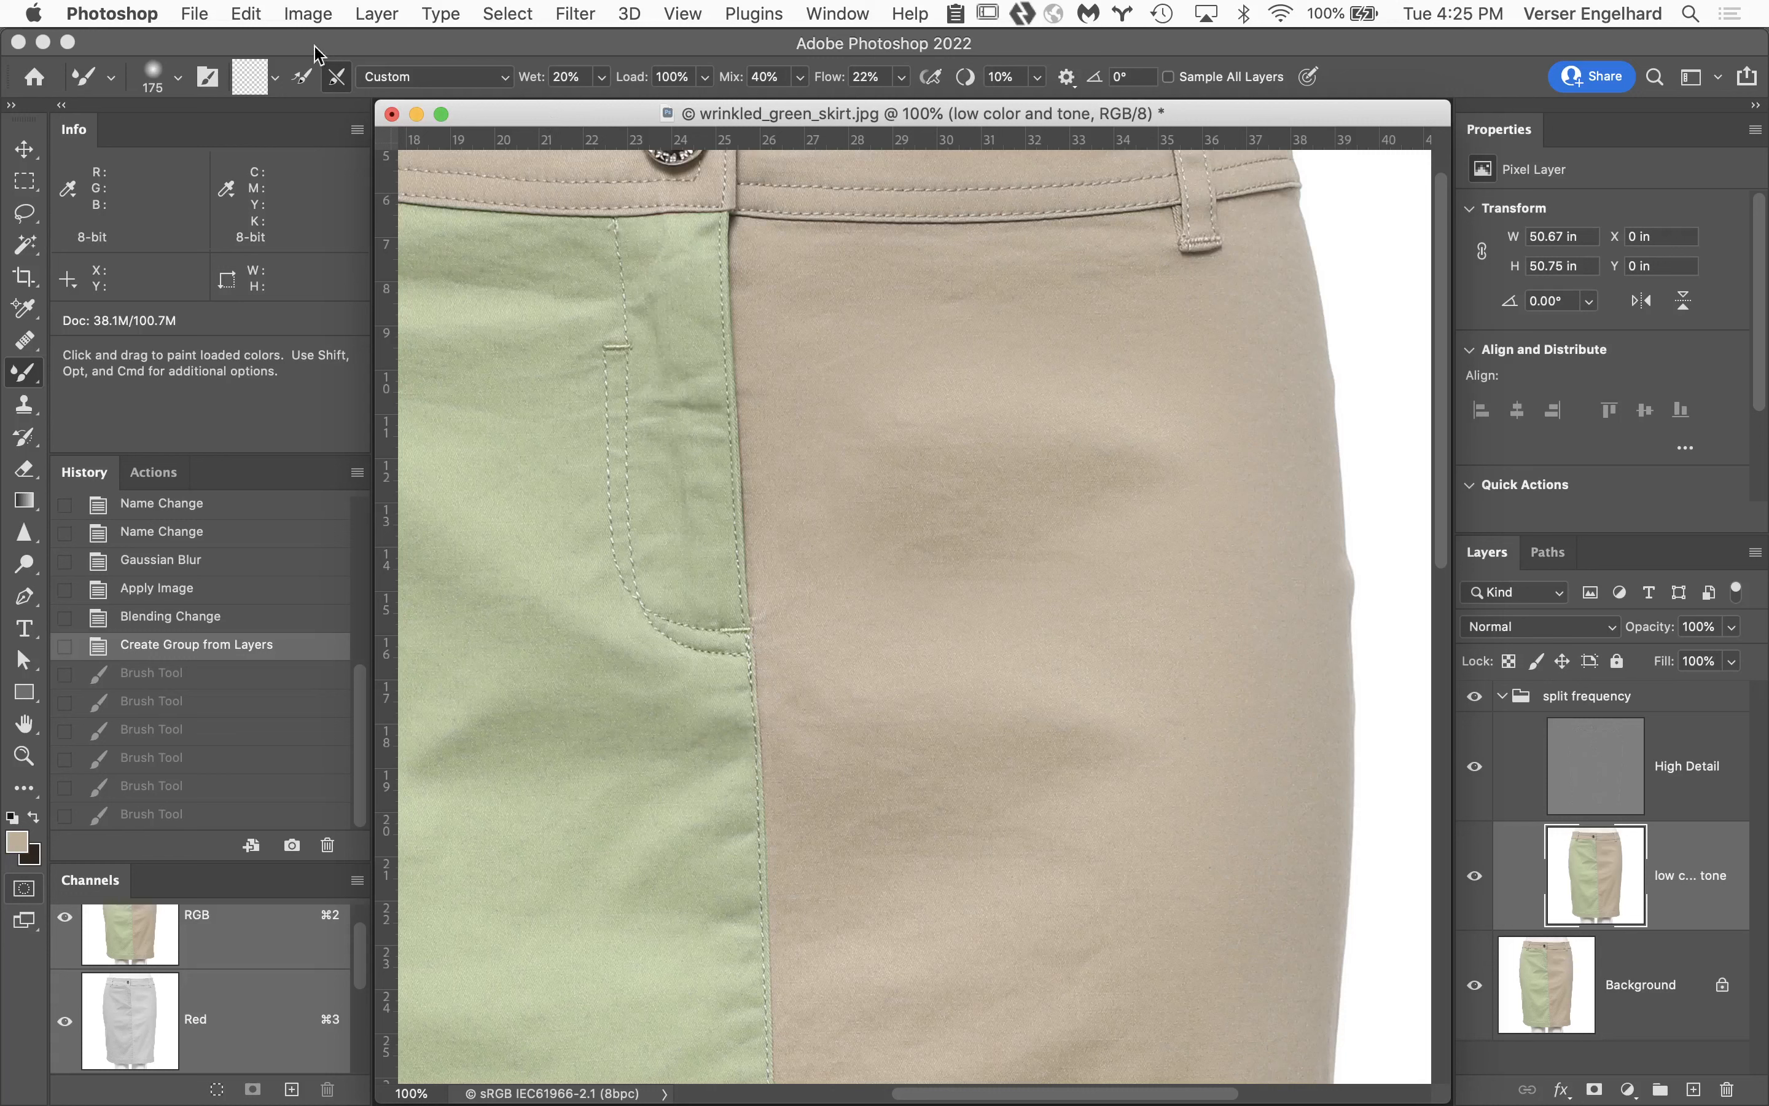
# Review the Mixer Brush tip settings, keeping hardness at 0%, and look through the General Brushes presets.
pyautogui.click(179, 81)
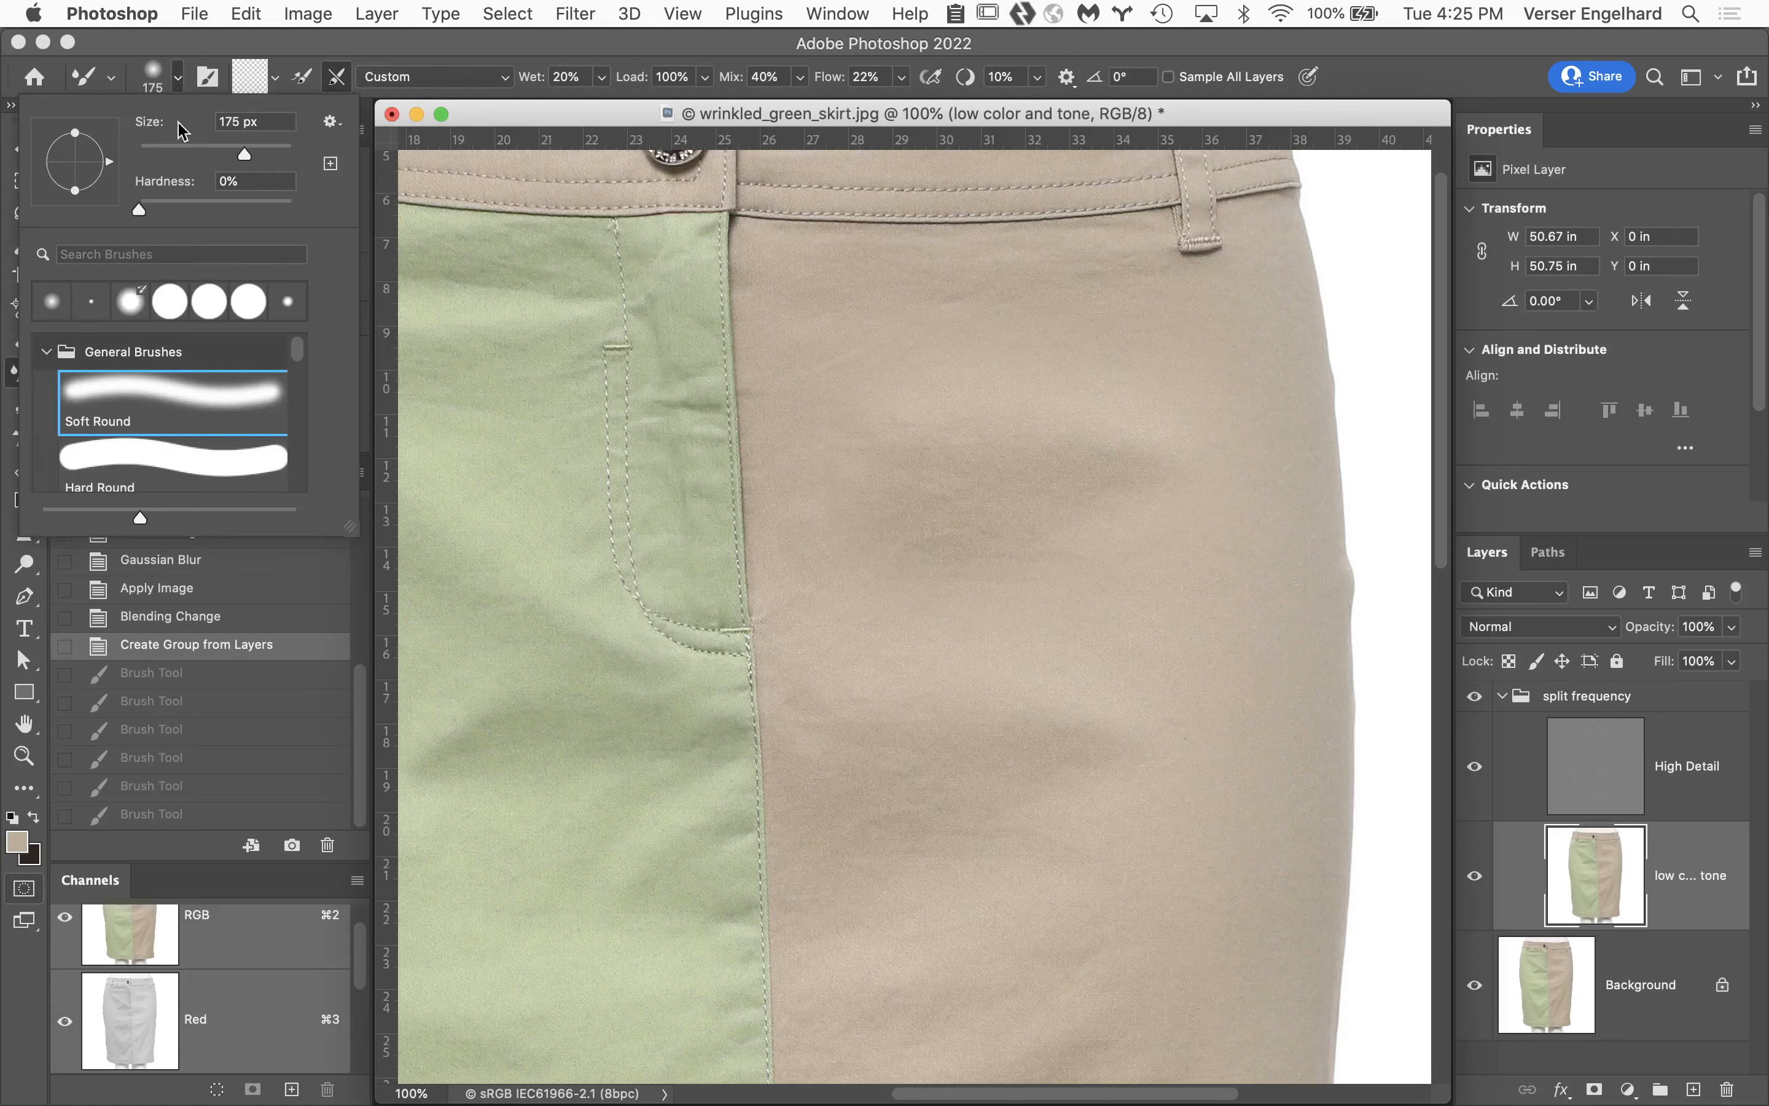
pyautogui.moveTo(142, 214); pyautogui.dragTo(134, 214)
pyautogui.moveTo(296, 352); pyautogui.dragTo(294, 358)
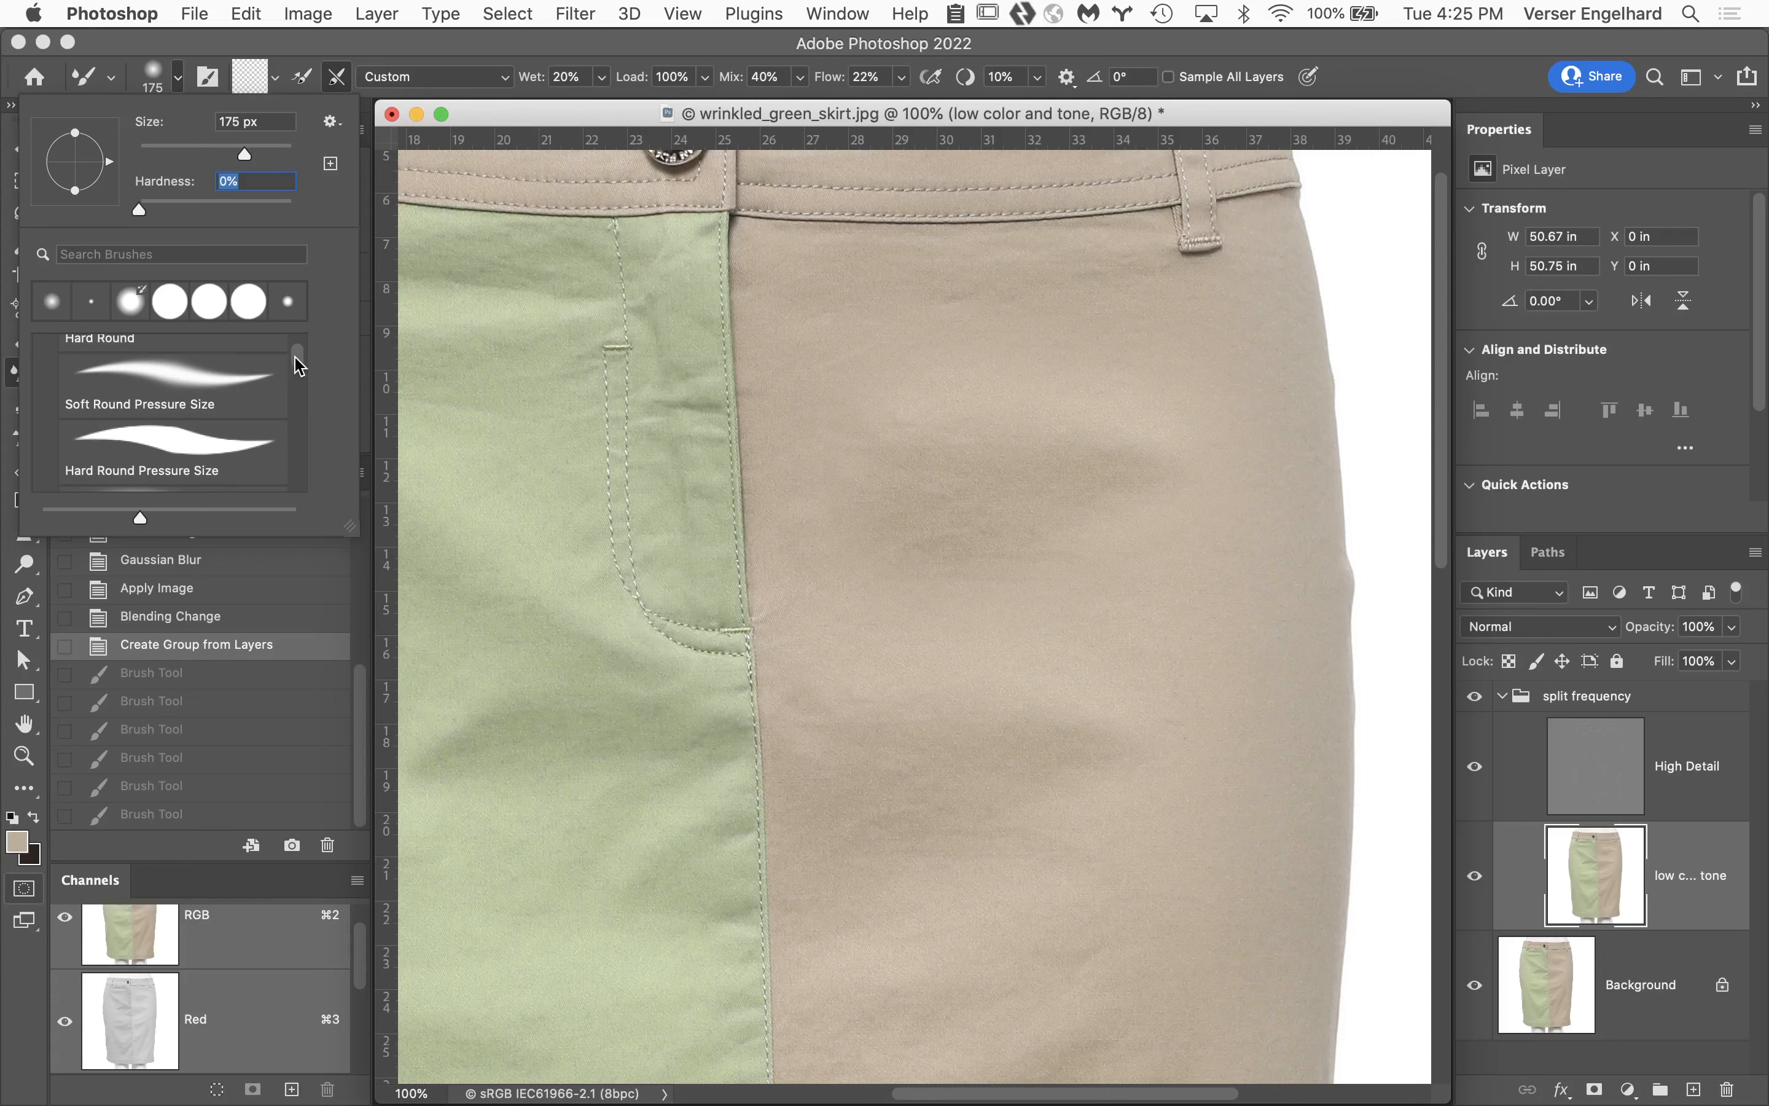
pyautogui.moveTo(298, 363); pyautogui.dragTo(298, 344)
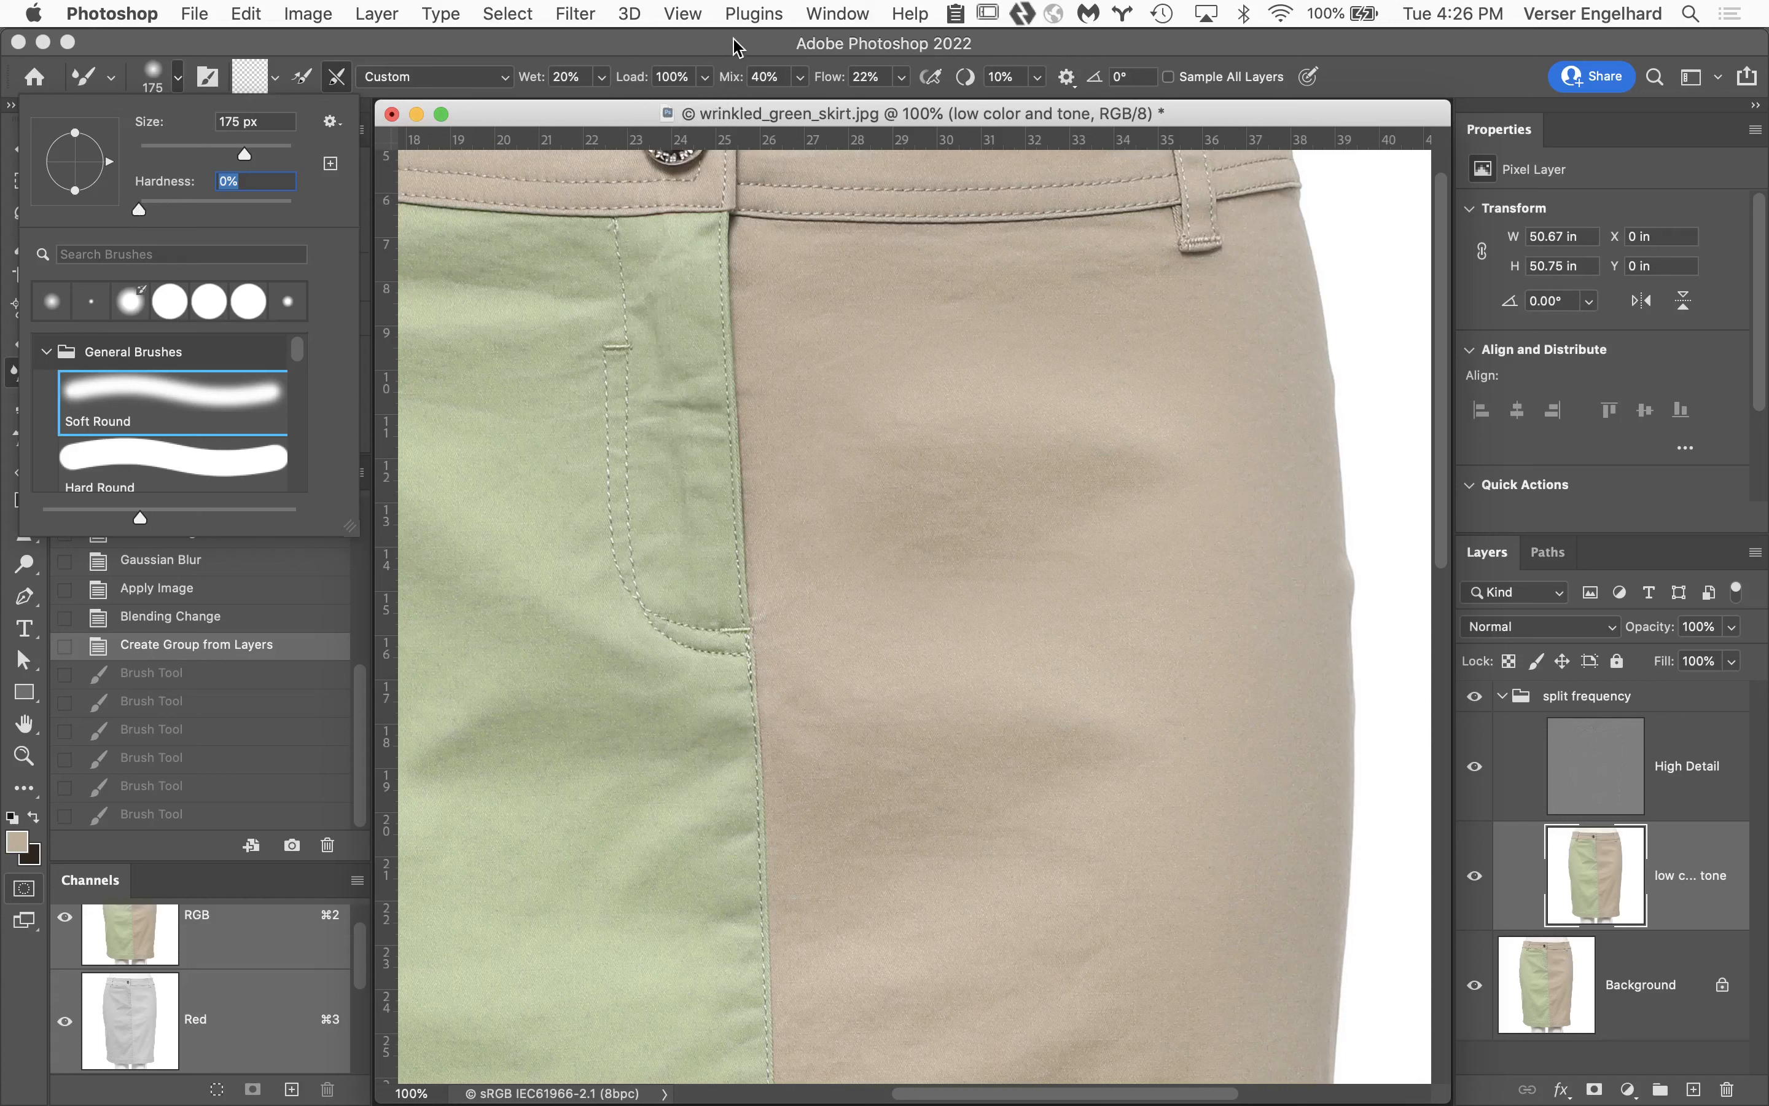
pyautogui.click(775, 49)
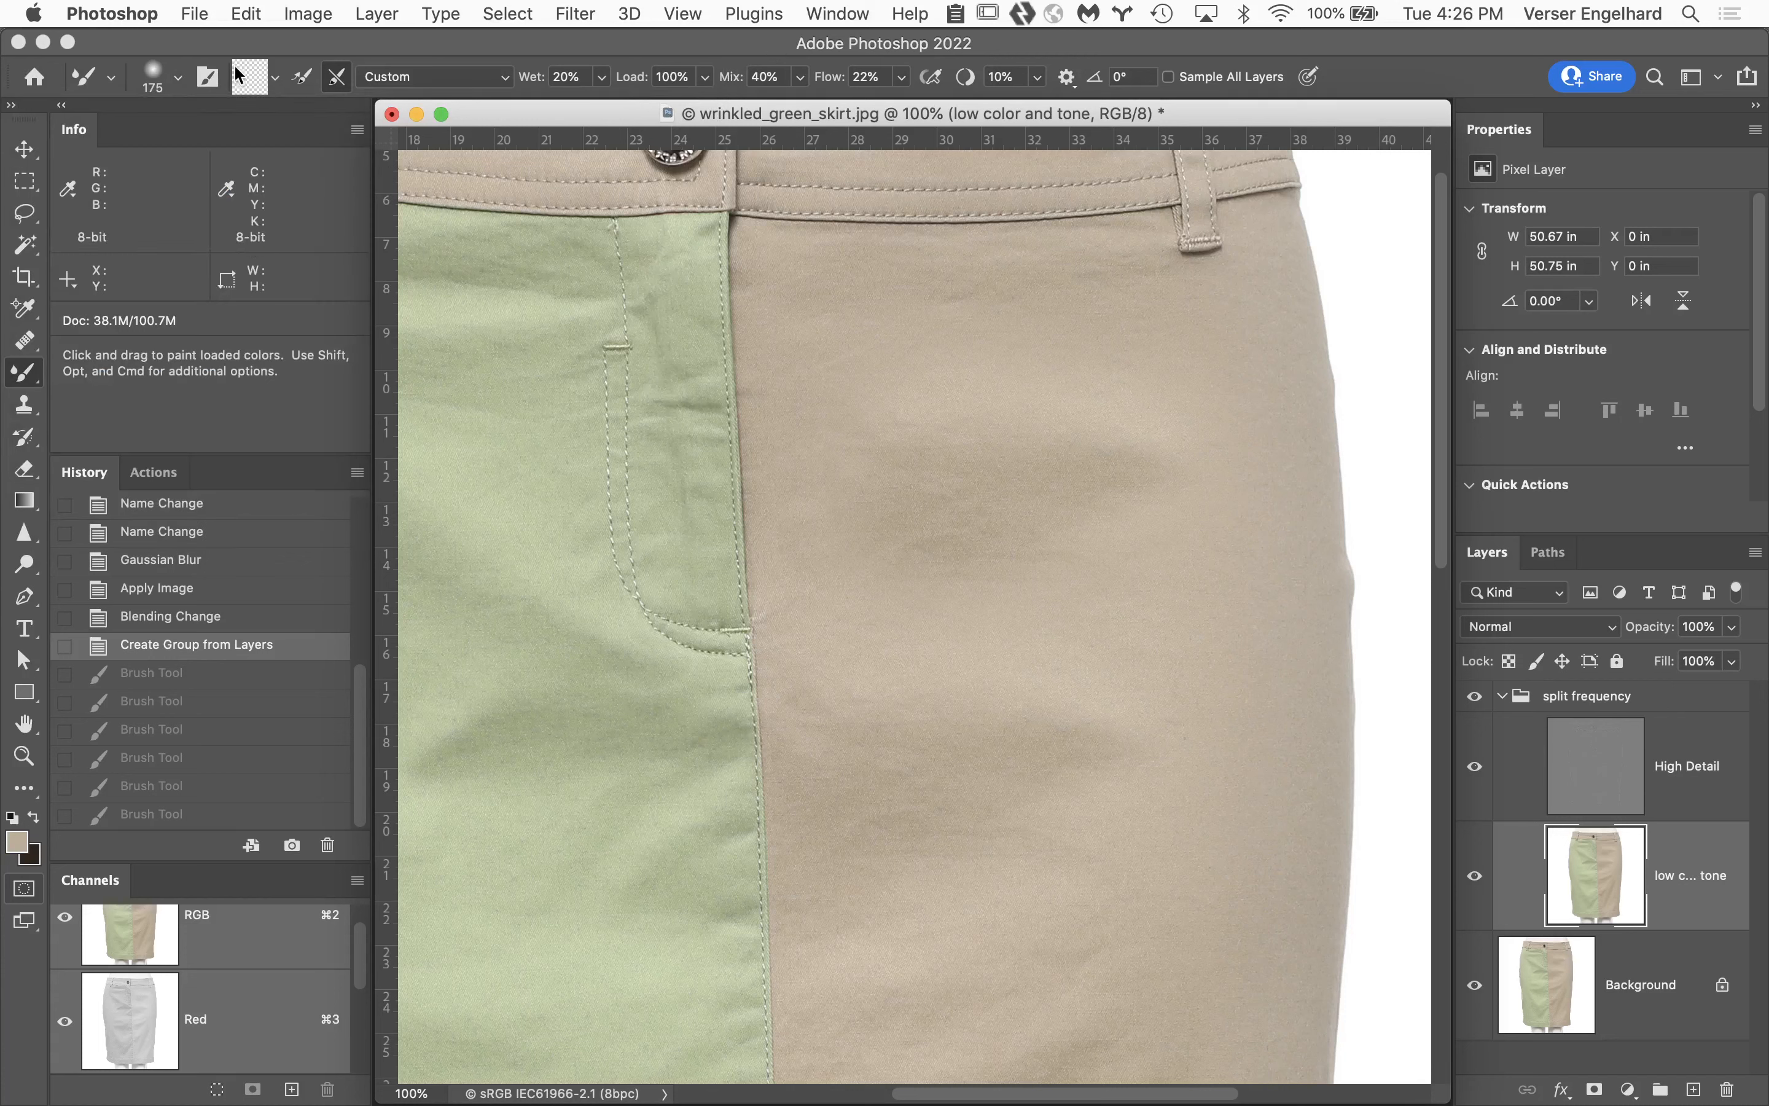
# Look at the Mixer Brush's load and clean options and its list of blending presets, keeping Custom.
pyautogui.click(277, 78)
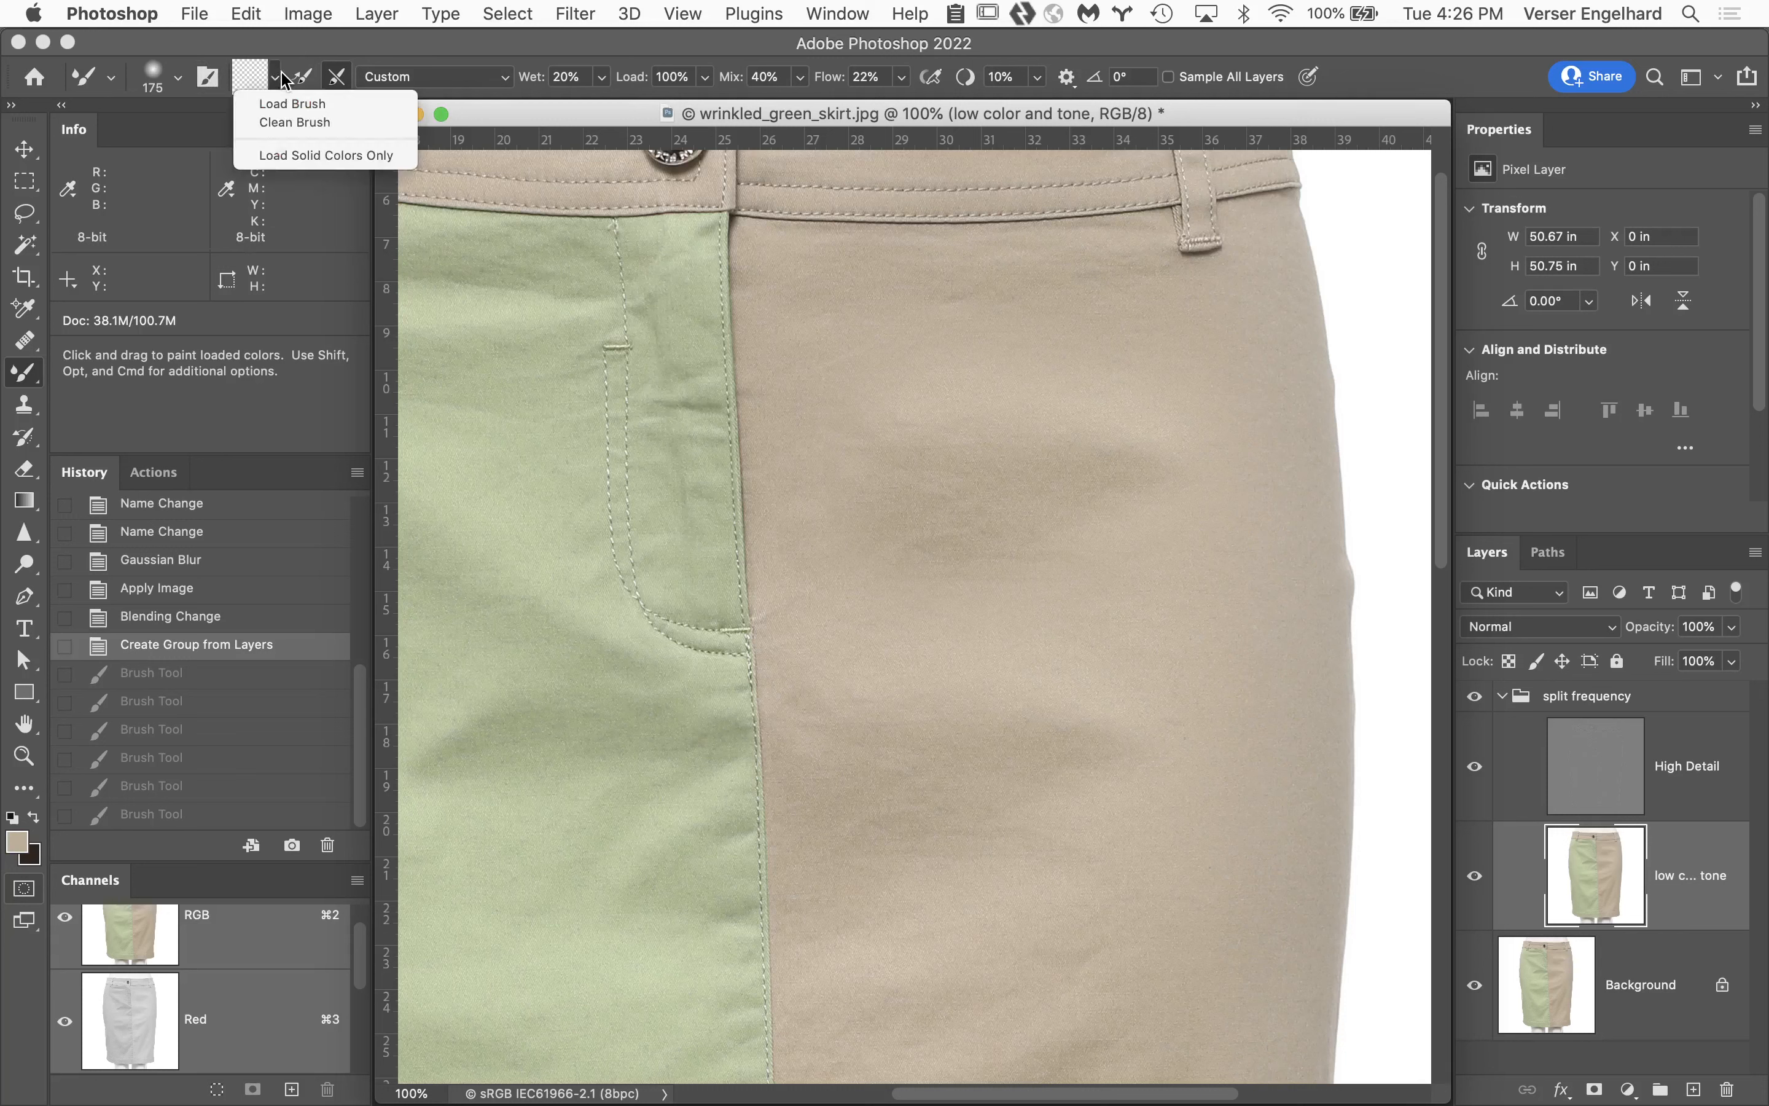
pyautogui.click(293, 68)
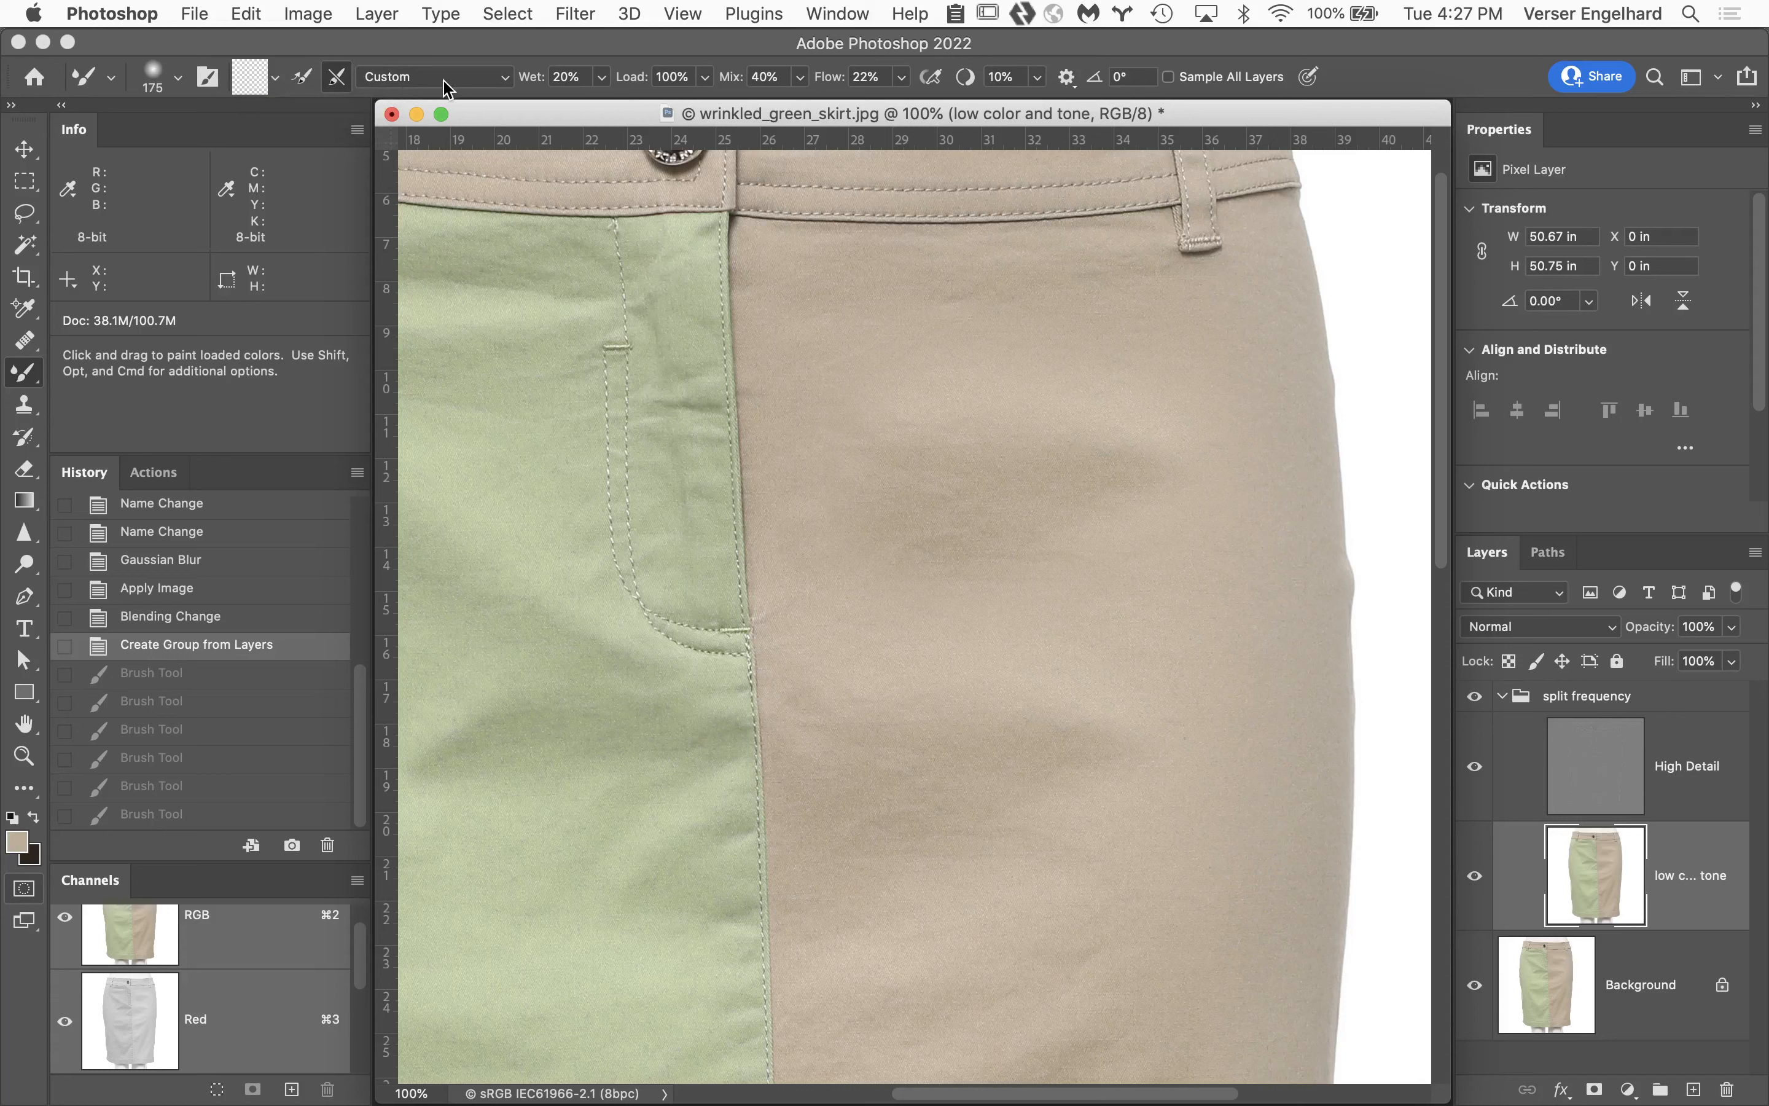
pyautogui.click(468, 86)
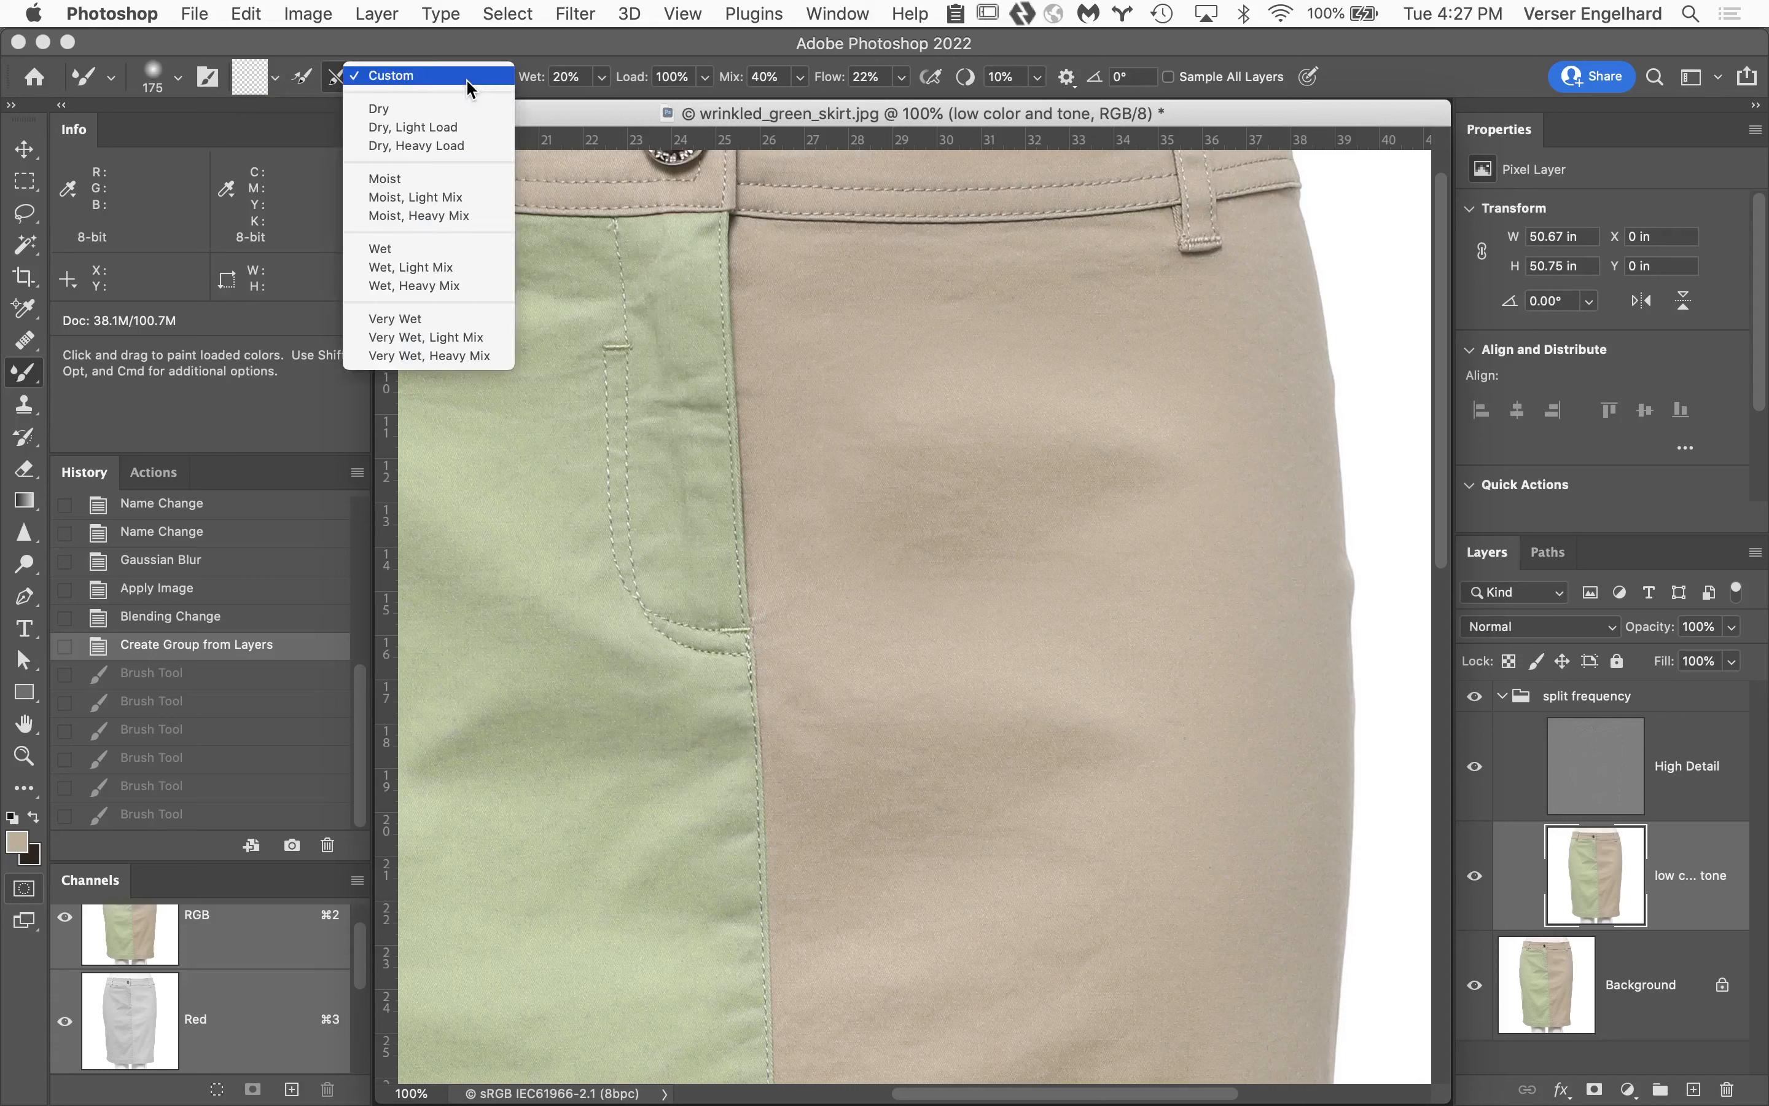
pyautogui.click(489, 49)
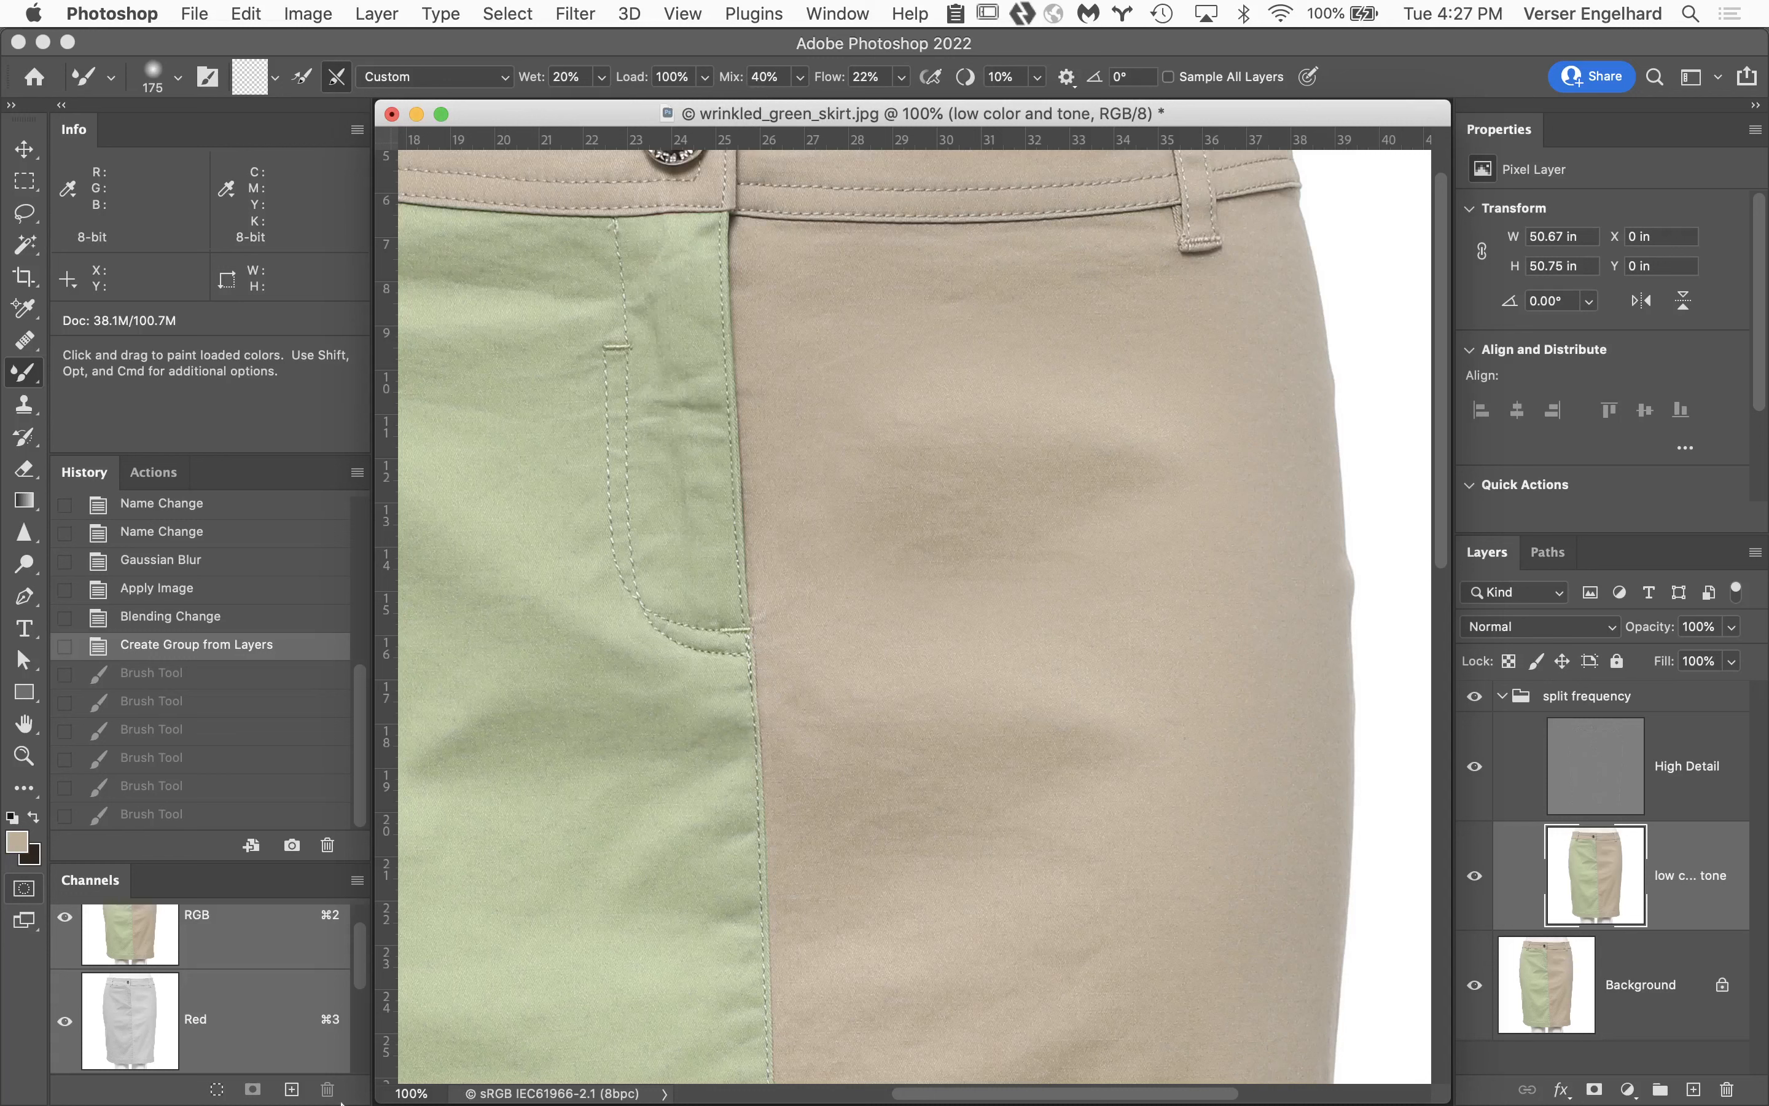
# Switch to Finder, preview Mixer Brush Settings for Retouching.pdf to read the recommended settings, and close the preview.
pyautogui.moveTo(113, 1101)
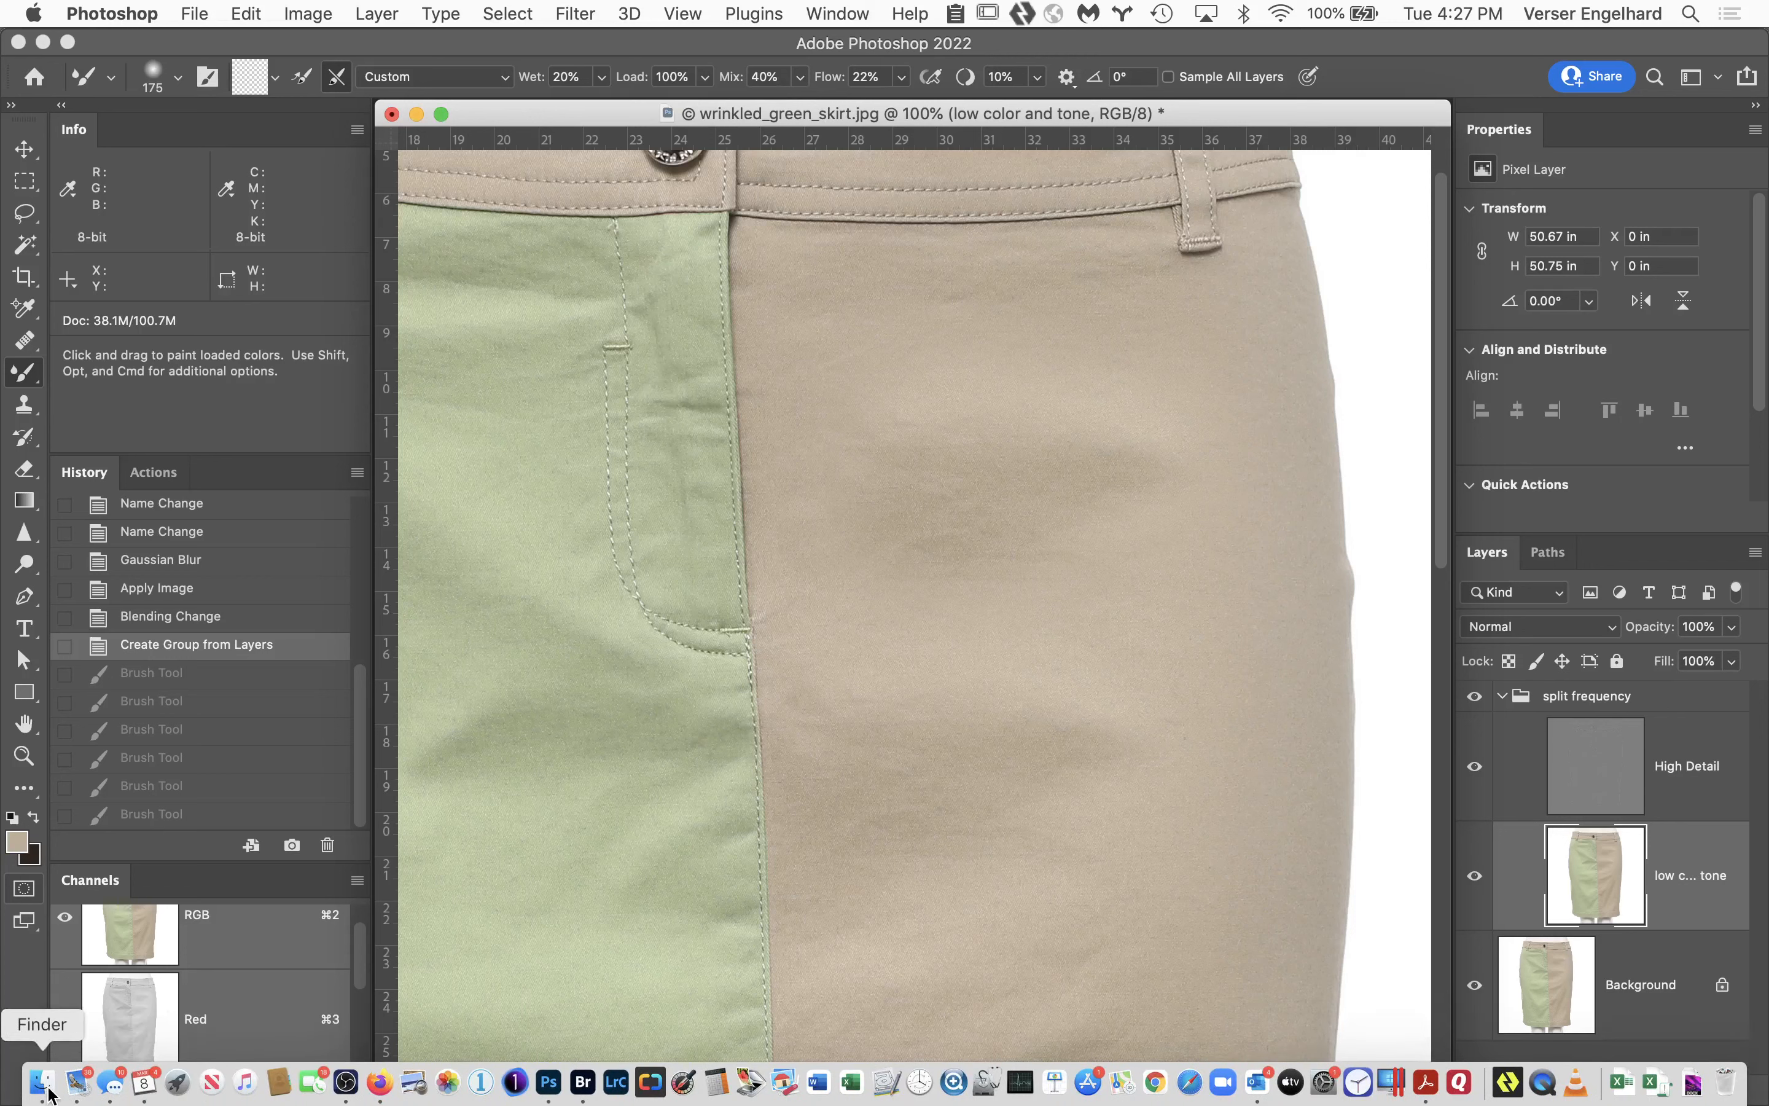
pyautogui.click(45, 1088)
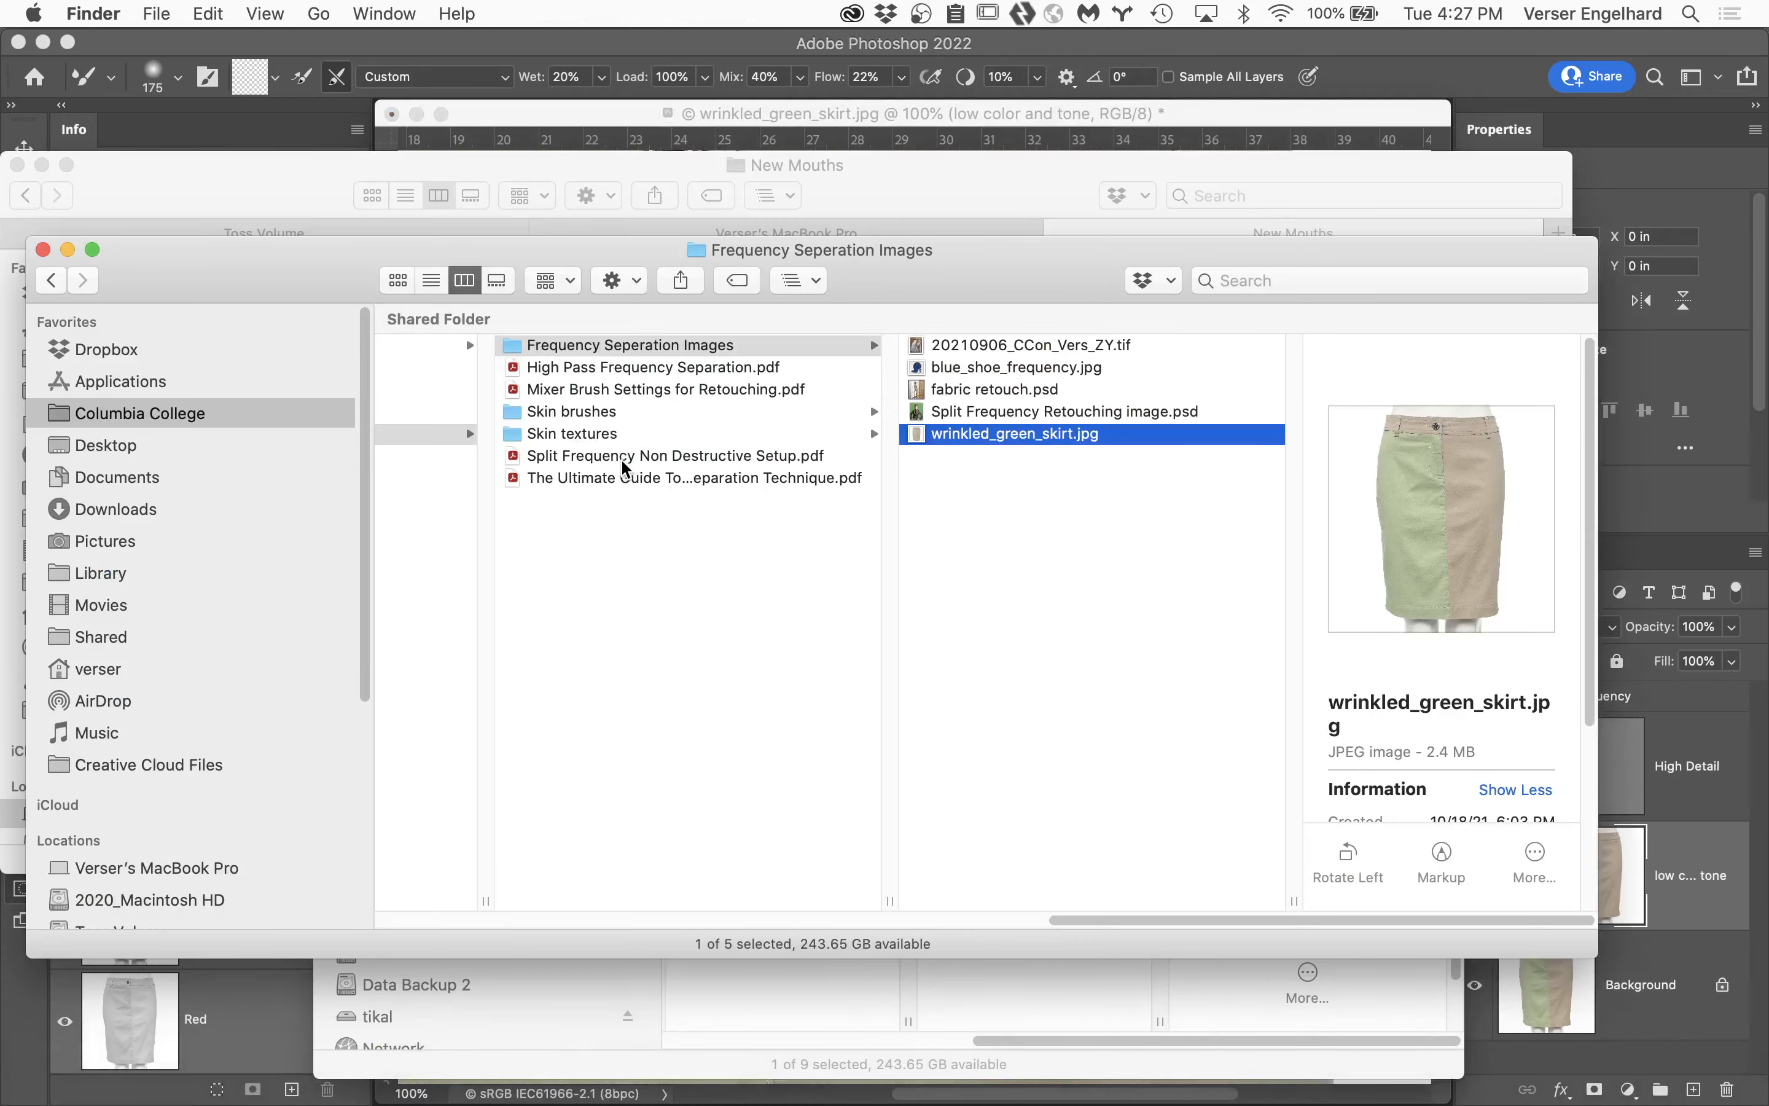
pyautogui.click(656, 389)
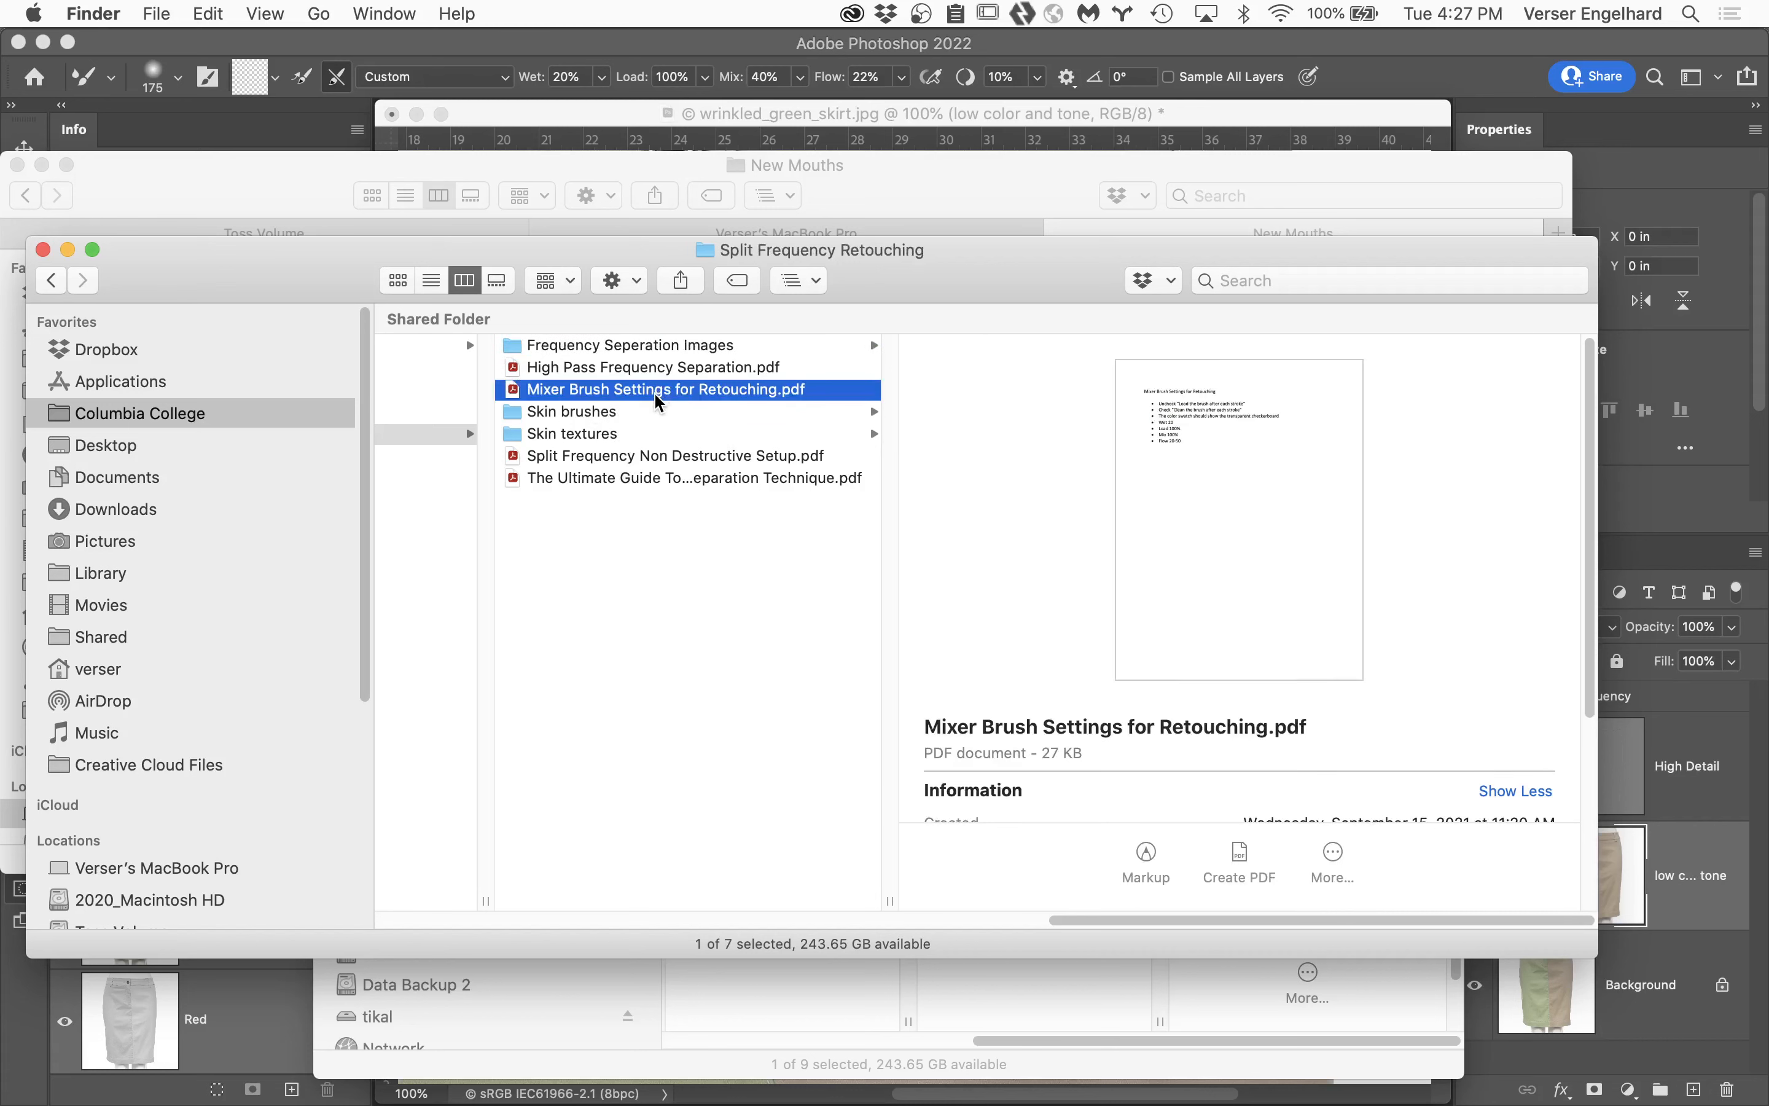
pyautogui.press('space')
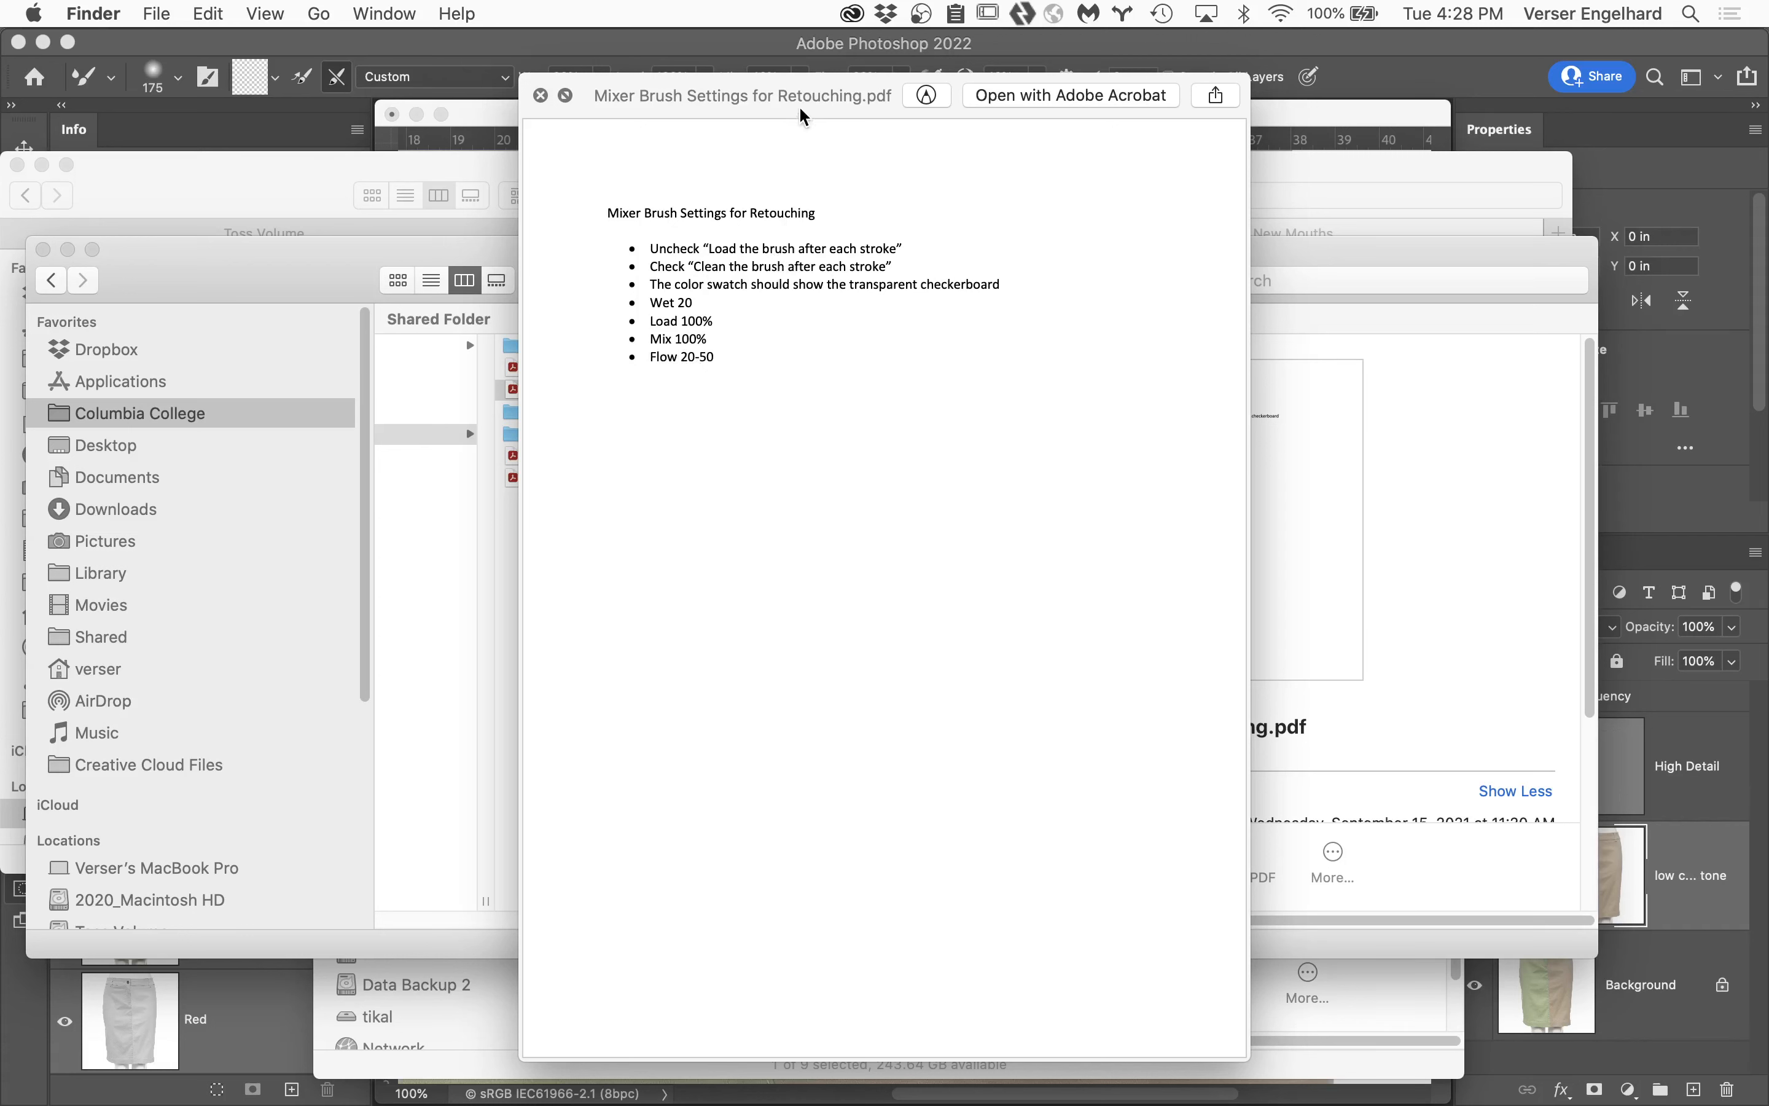
pyautogui.moveTo(806, 113); pyautogui.dragTo(1036, 192)
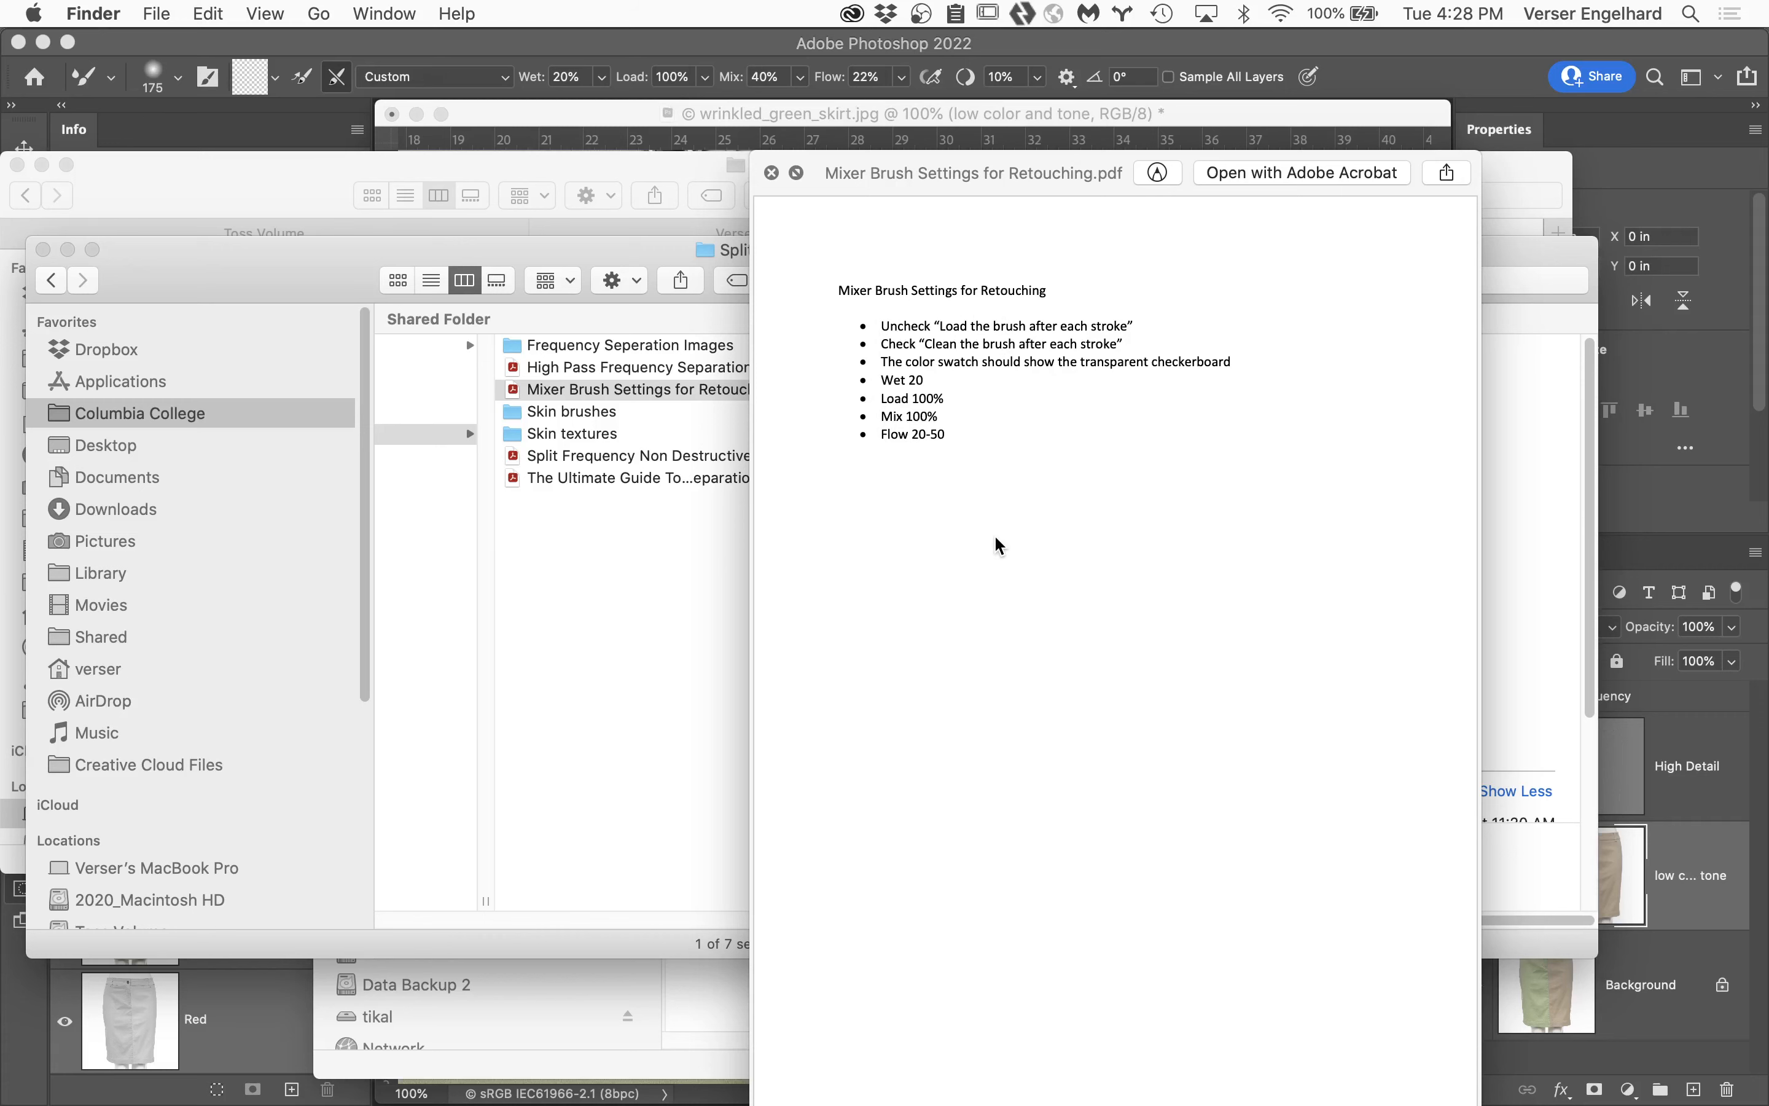
pyautogui.press('space')
# Set Mix to 100% and smooth the wrinkles on the skirt's tan half with overlapping vertical Mixer Brush strokes on the low color and tone layer.
pyautogui.click(763, 68)
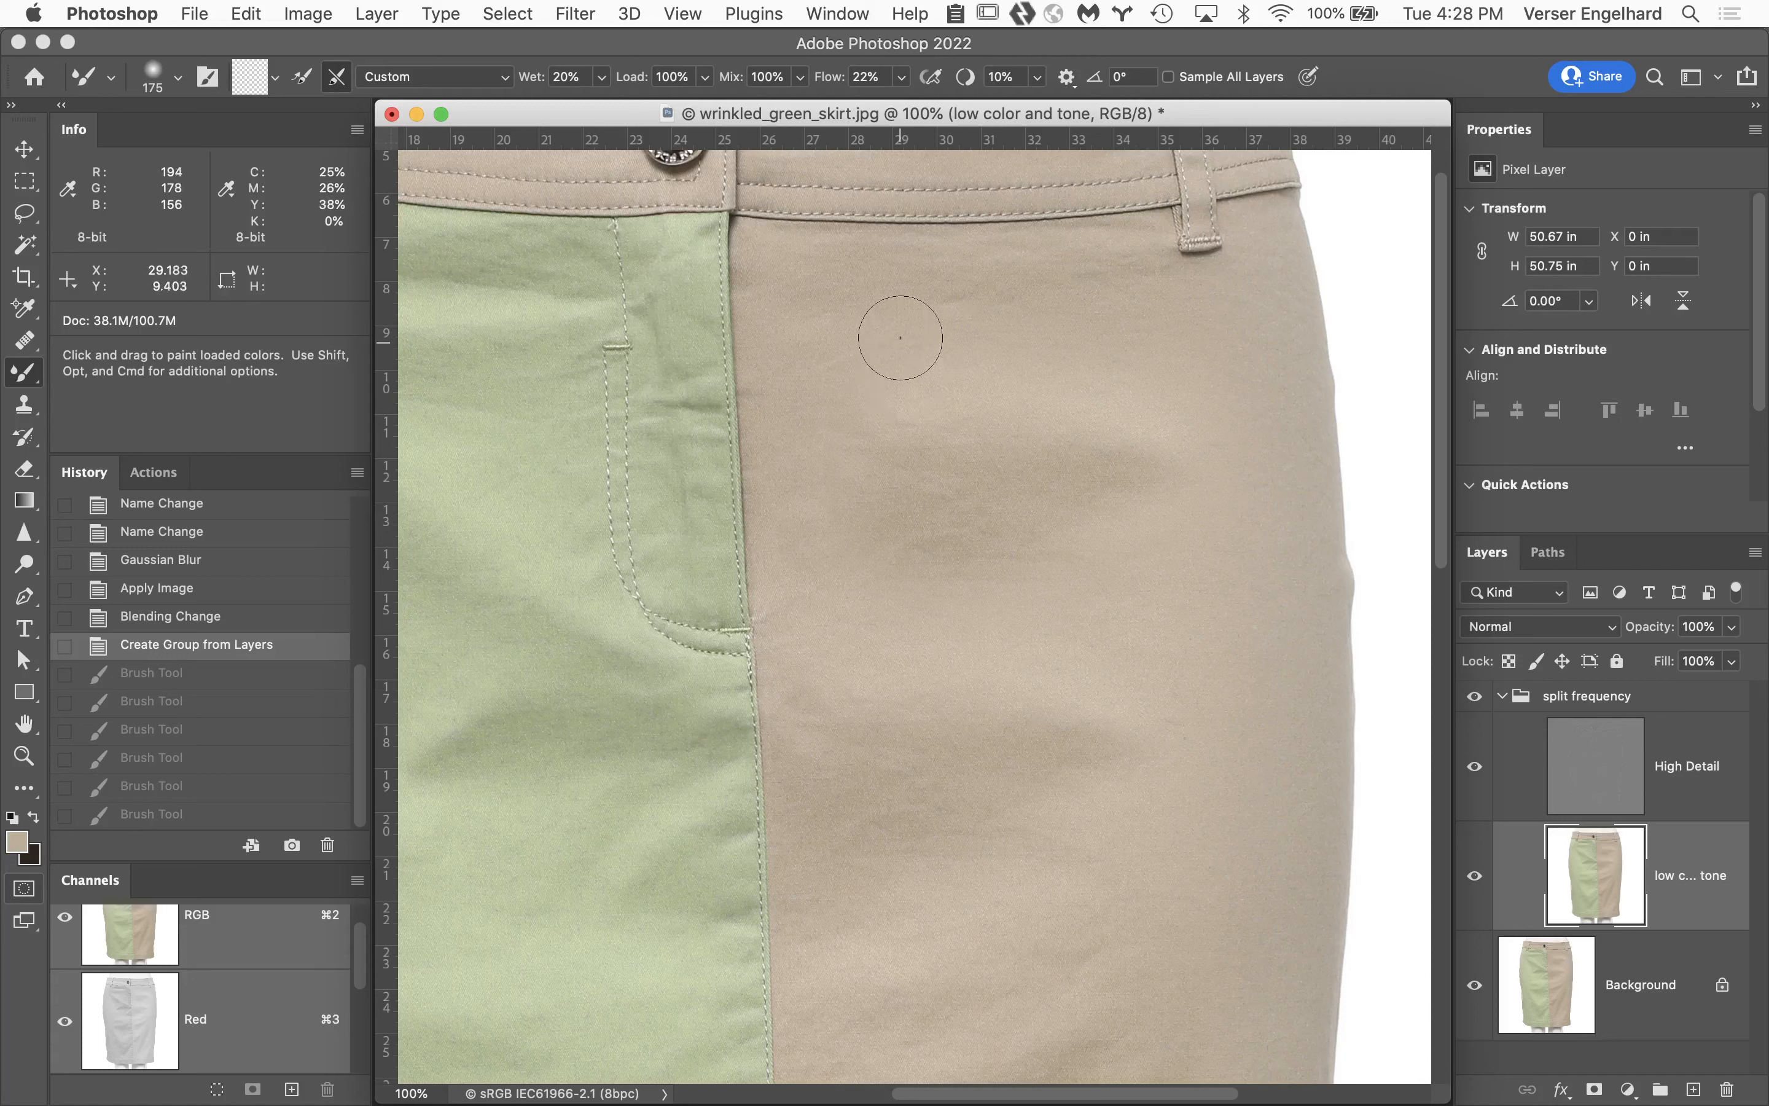
pyautogui.moveTo(887, 339); pyautogui.dragTo(873, 607)
pyautogui.moveTo(956, 338); pyautogui.dragTo(888, 596)
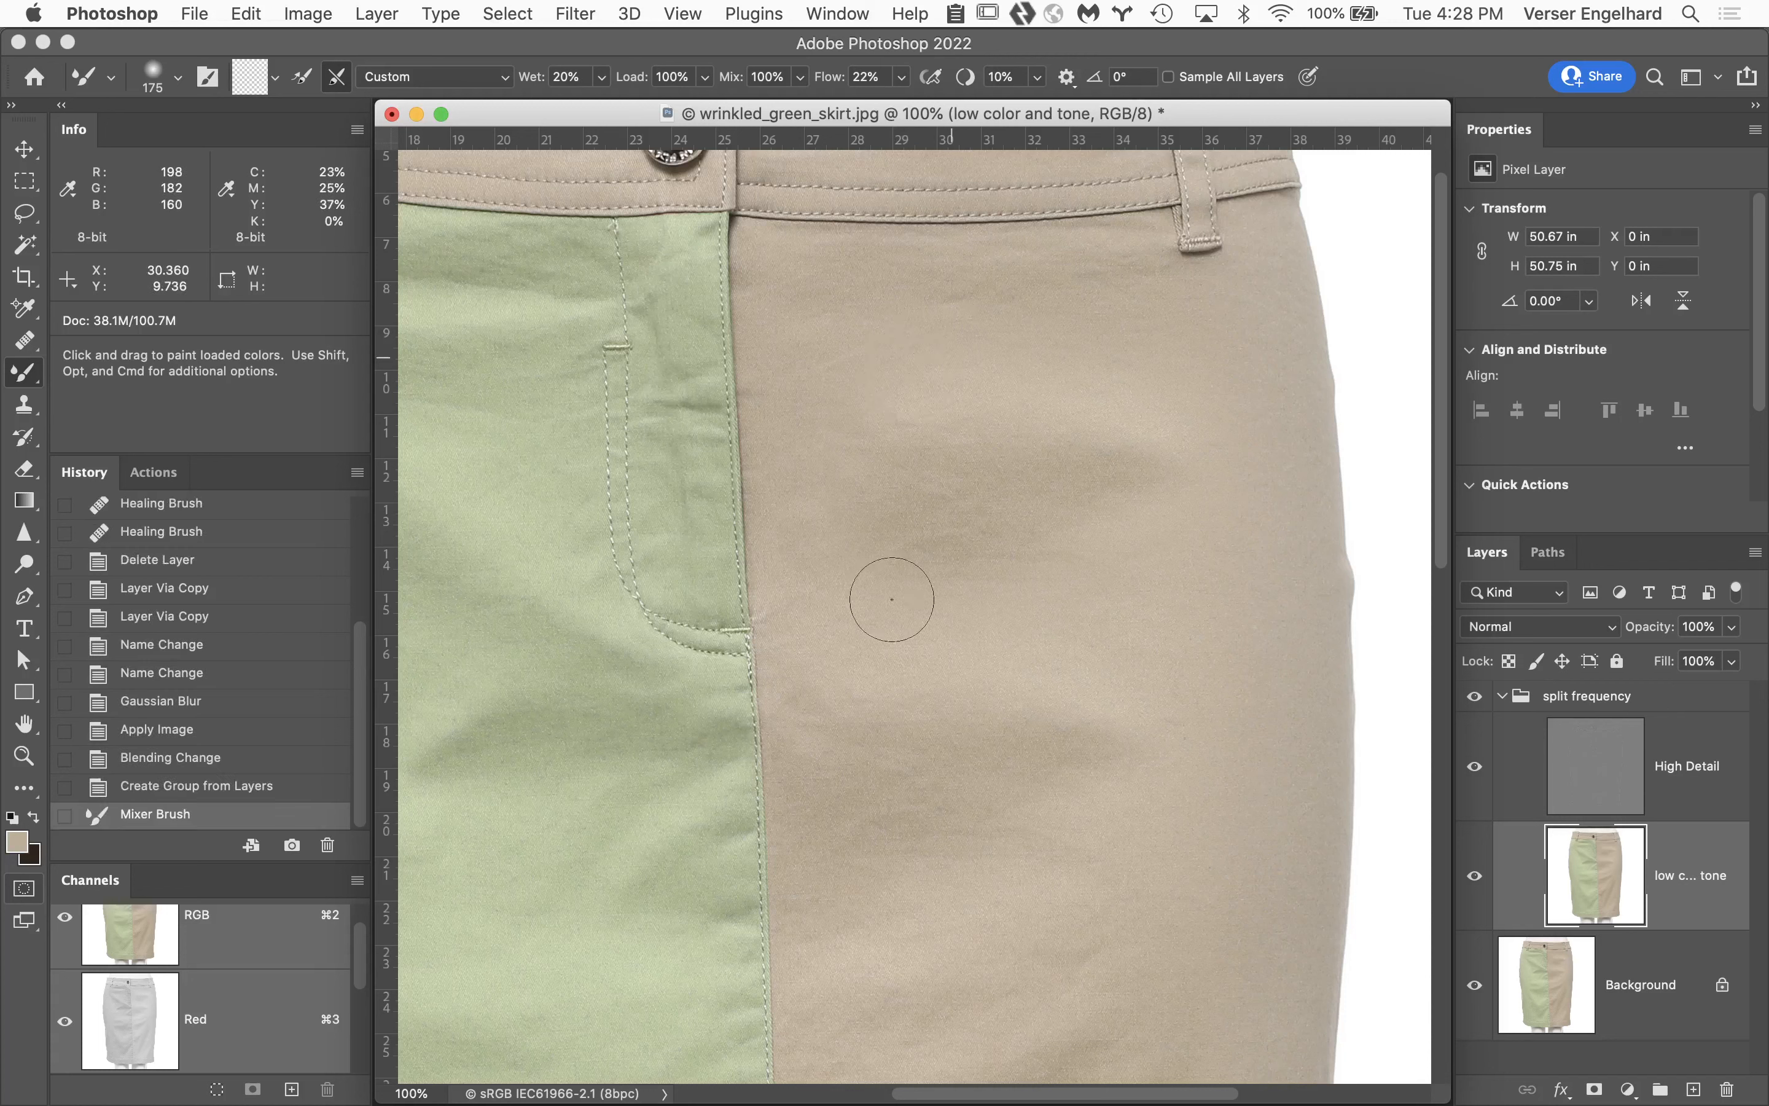
pyautogui.moveTo(947, 442); pyautogui.dragTo(949, 690)
pyautogui.moveTo(1027, 407)
pyautogui.mouseDown()
pyautogui.moveTo(1006, 505)
pyautogui.moveTo(1038, 604)
pyautogui.moveTo(1070, 621)
pyautogui.mouseUp()
pyautogui.moveTo(1147, 403); pyautogui.dragTo(1116, 544)
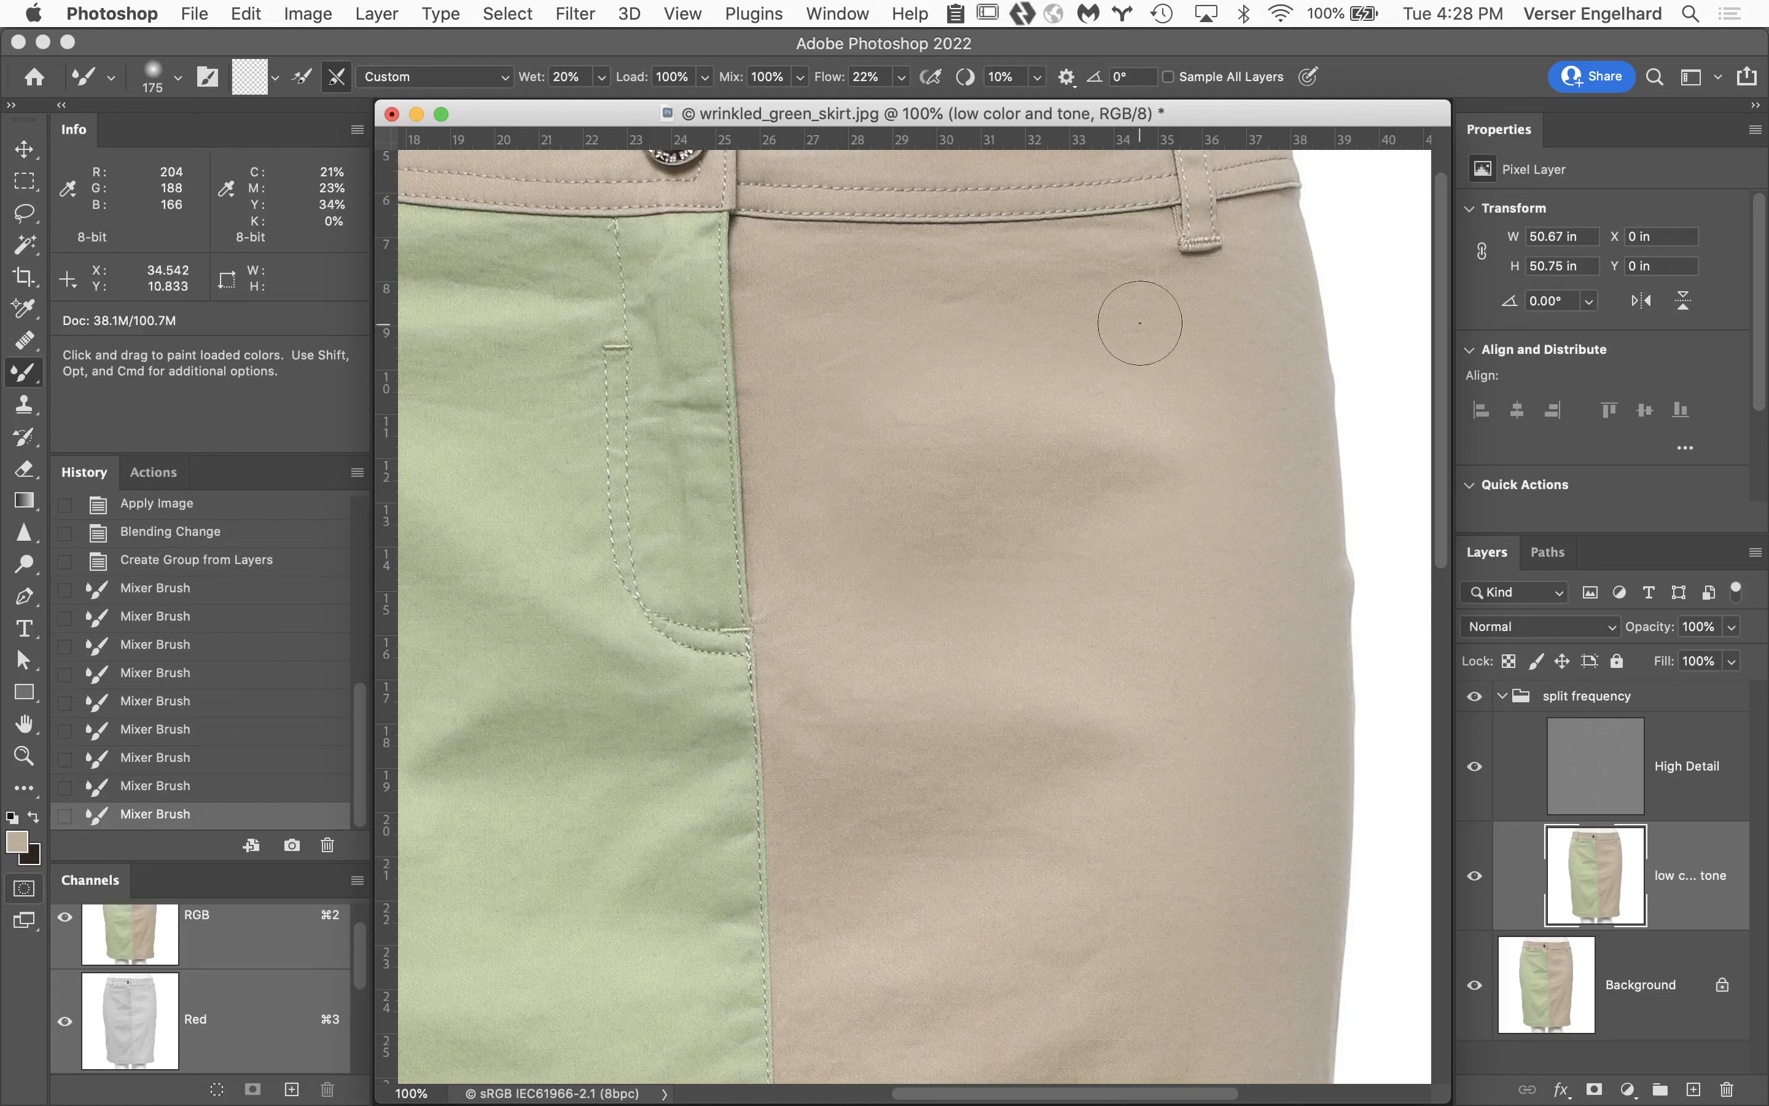
pyautogui.moveTo(1139, 324); pyautogui.dragTo(1093, 607)
pyautogui.moveTo(1111, 509); pyautogui.dragTo(1074, 746)
pyautogui.moveTo(1092, 671); pyautogui.dragTo(1085, 656)
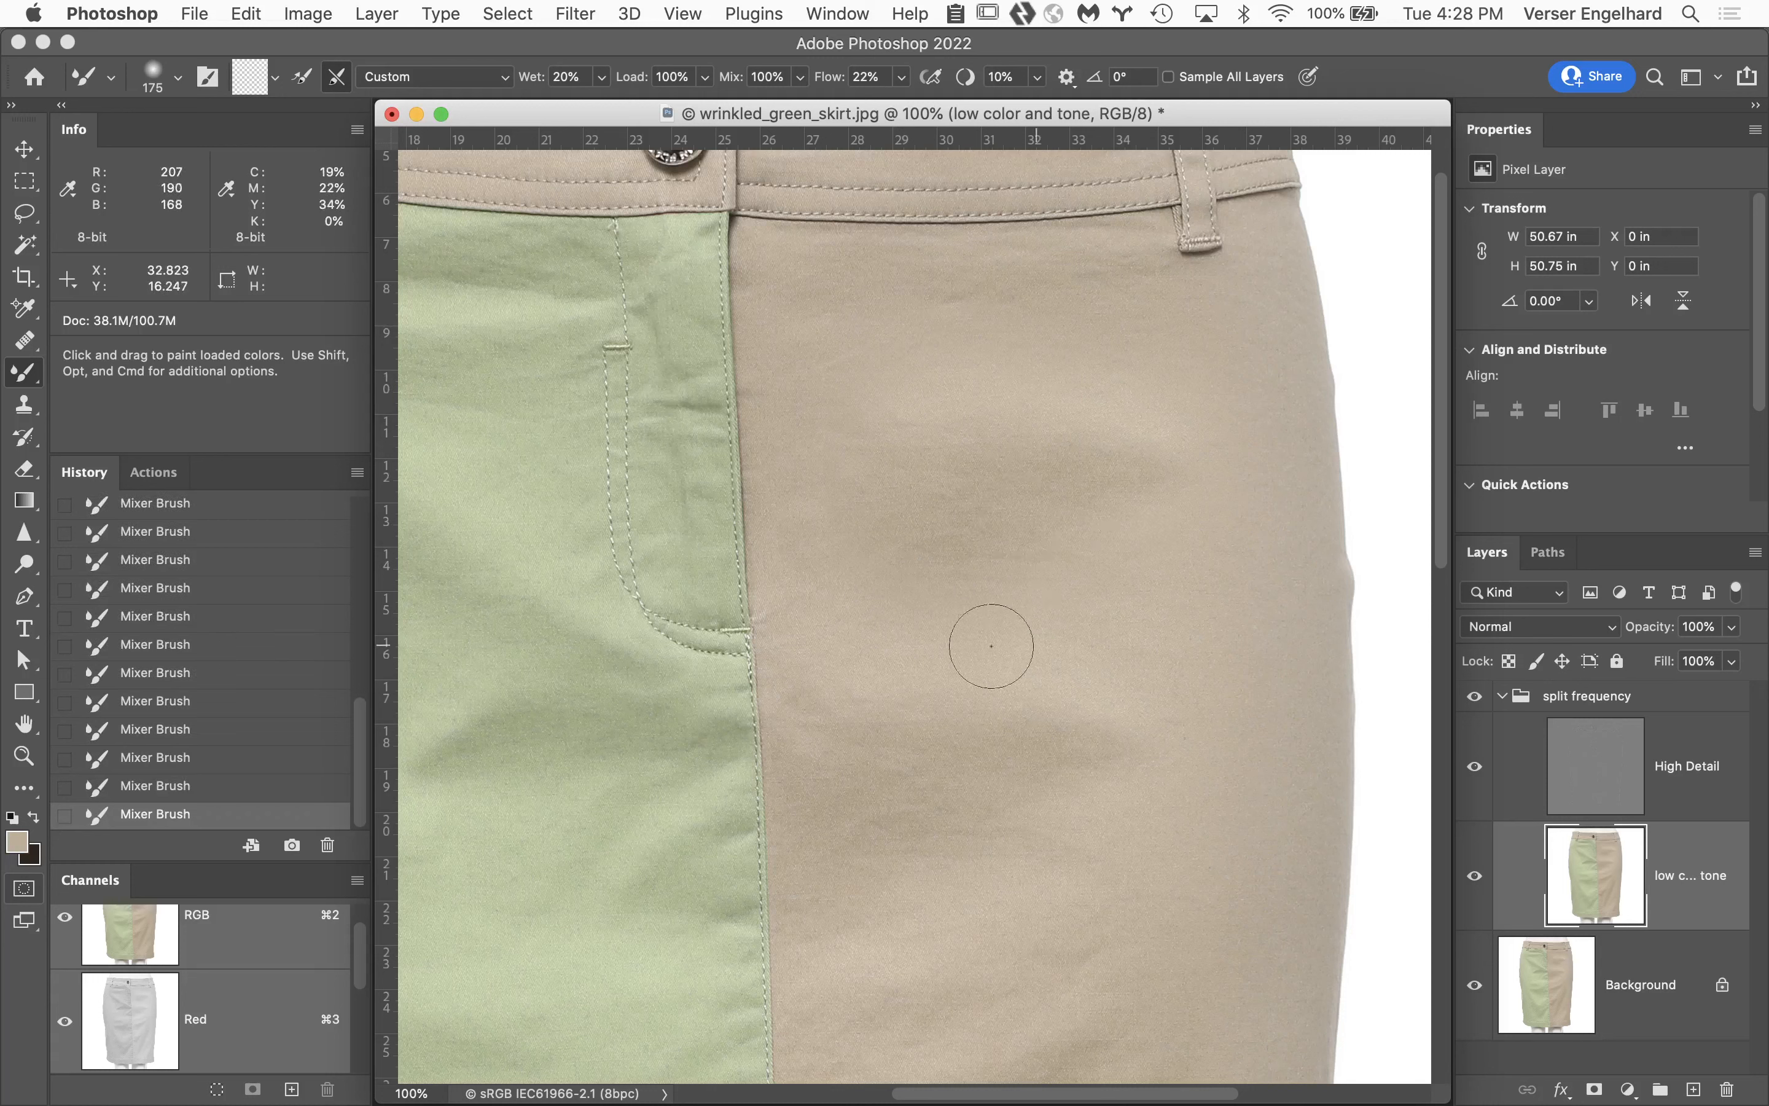
pyautogui.moveTo(1104, 366); pyautogui.dragTo(1102, 581)
pyautogui.moveTo(1152, 410); pyautogui.dragTo(1077, 560)
pyautogui.moveTo(1038, 330); pyautogui.dragTo(1007, 581)
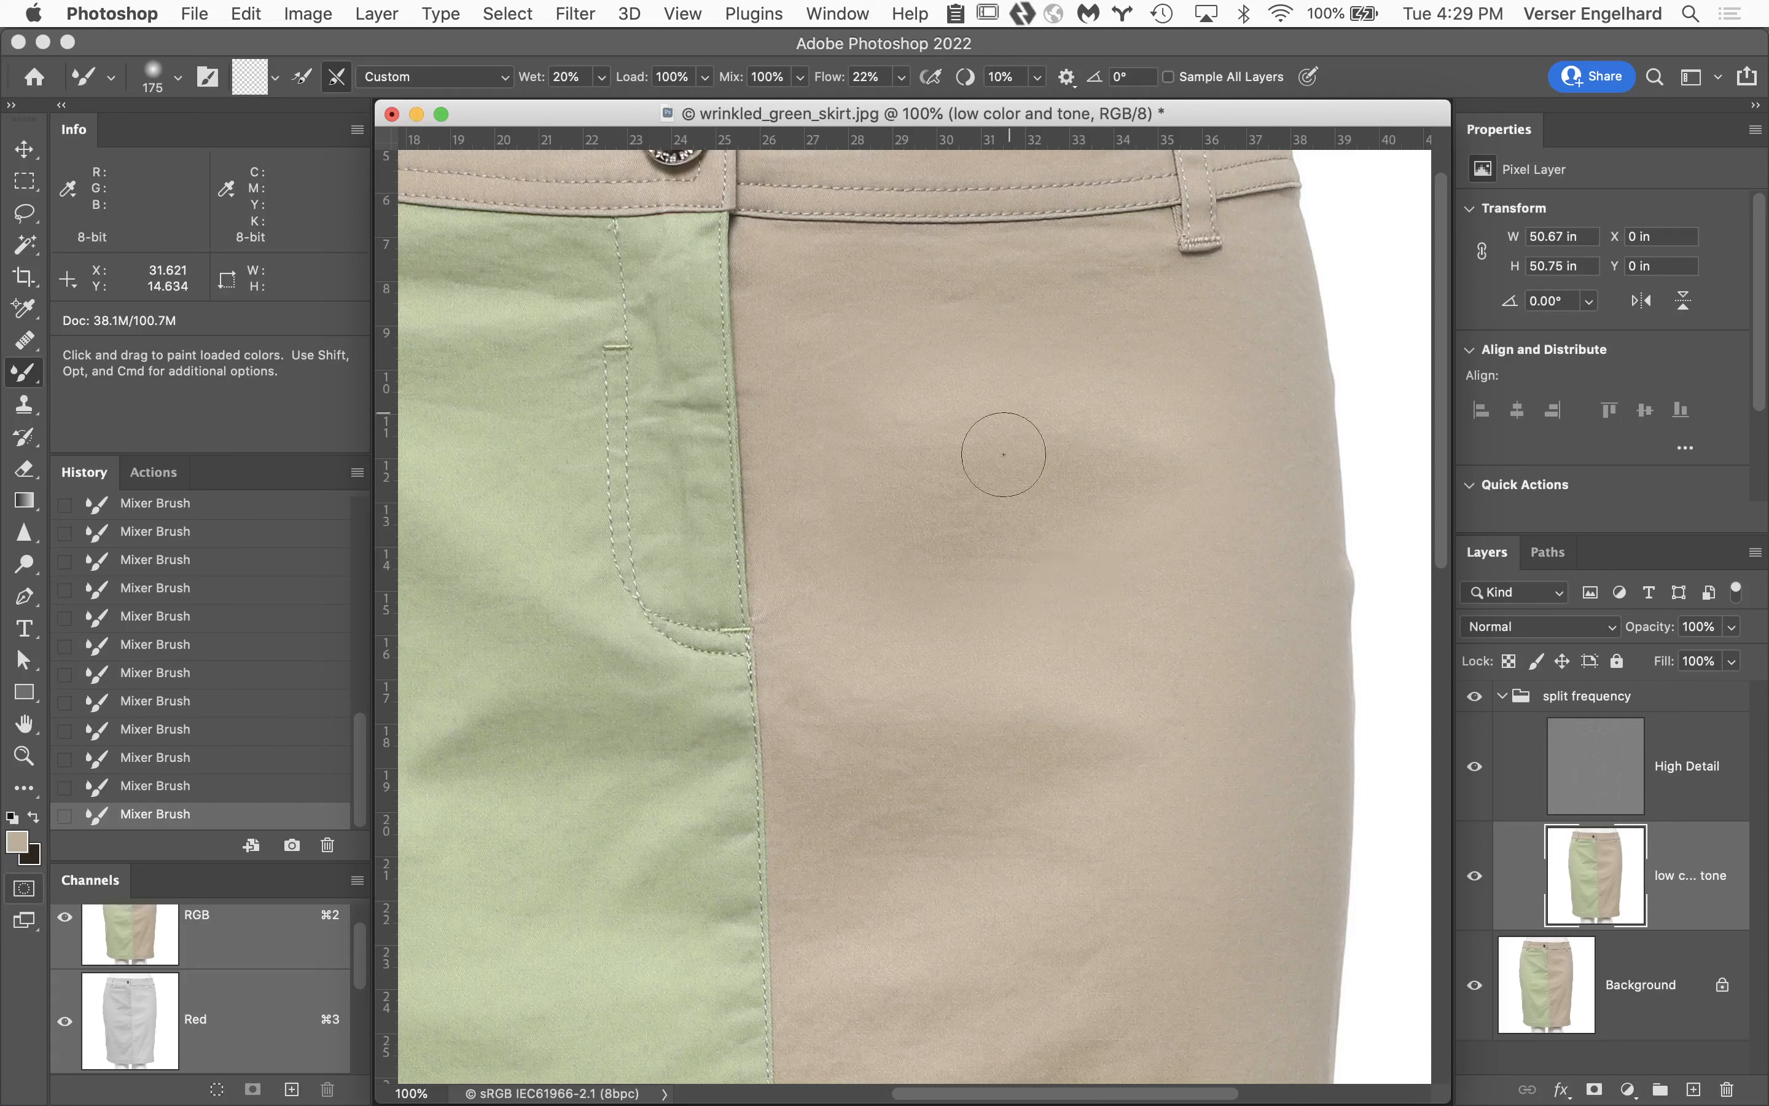
pyautogui.moveTo(983, 442); pyautogui.dragTo(988, 596)
pyautogui.moveTo(935, 380); pyautogui.dragTo(932, 565)
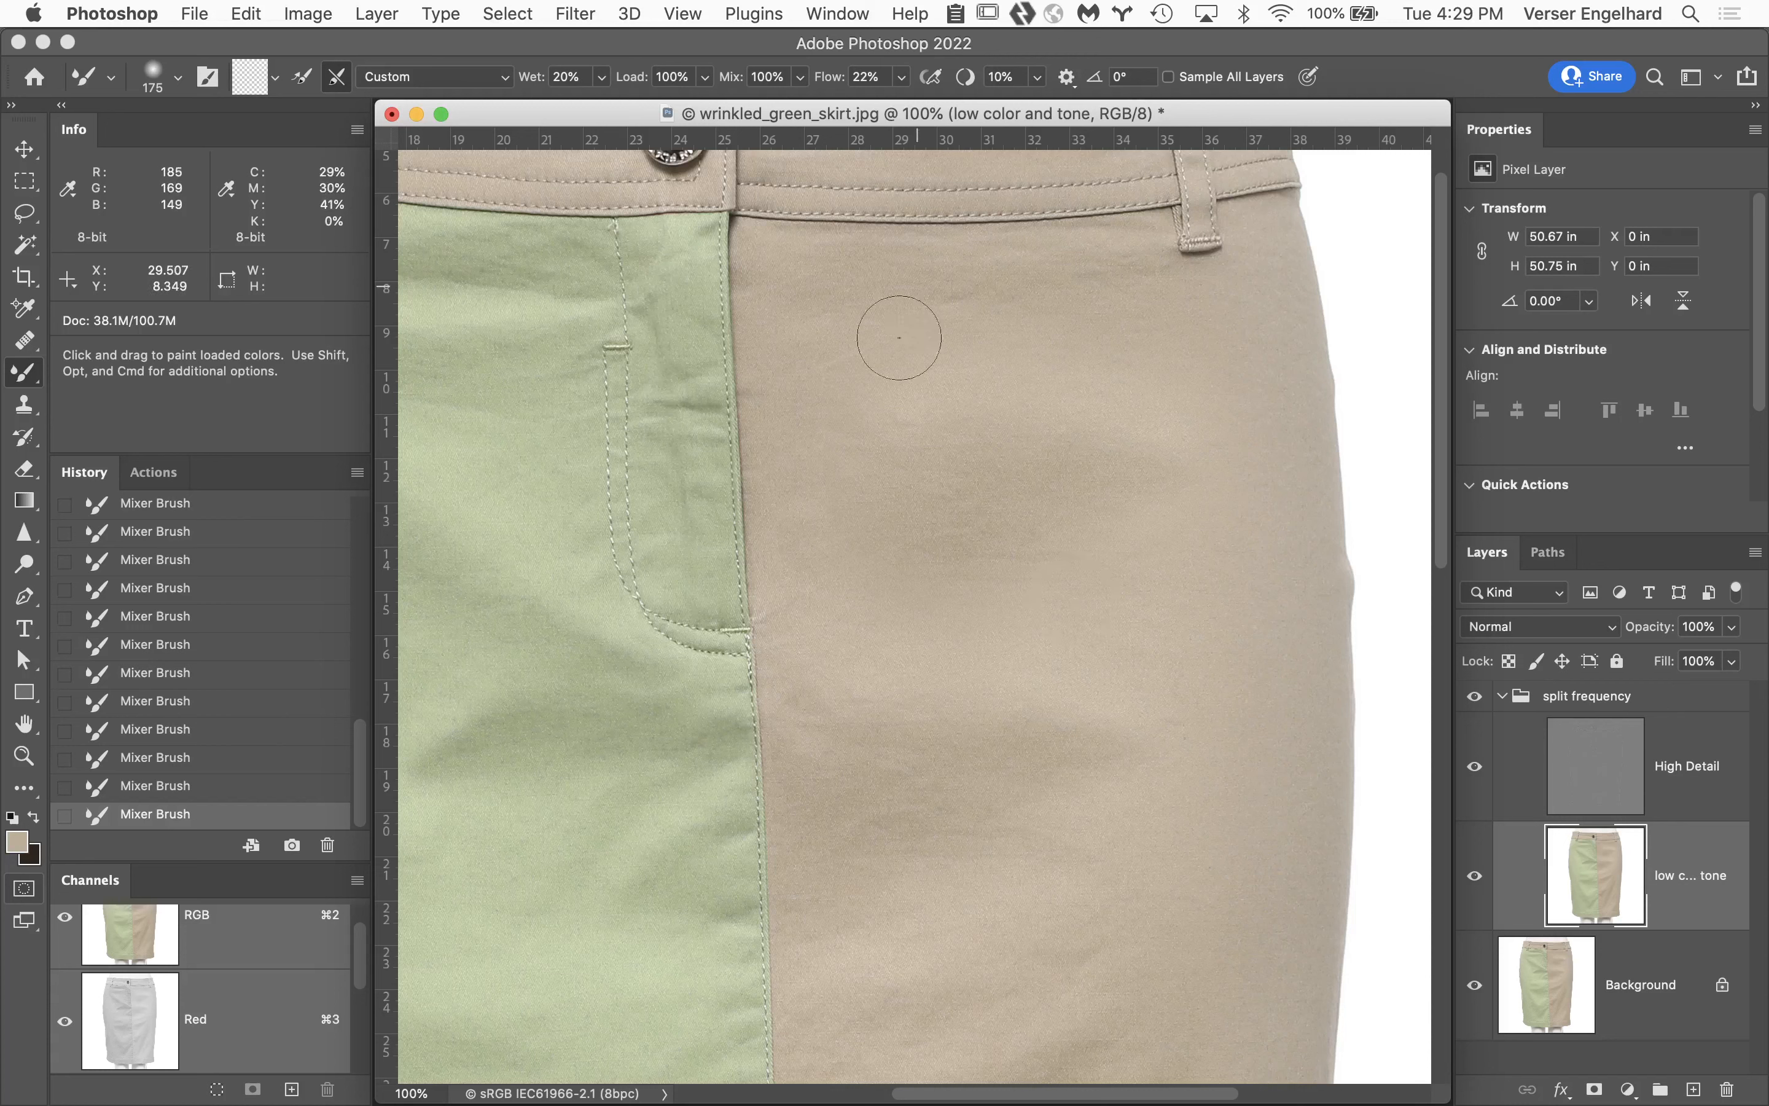
pyautogui.moveTo(899, 338)
pyautogui.mouseDown()
pyautogui.moveTo(872, 472)
pyautogui.moveTo(947, 407)
pyautogui.moveTo(942, 545)
pyautogui.mouseUp()
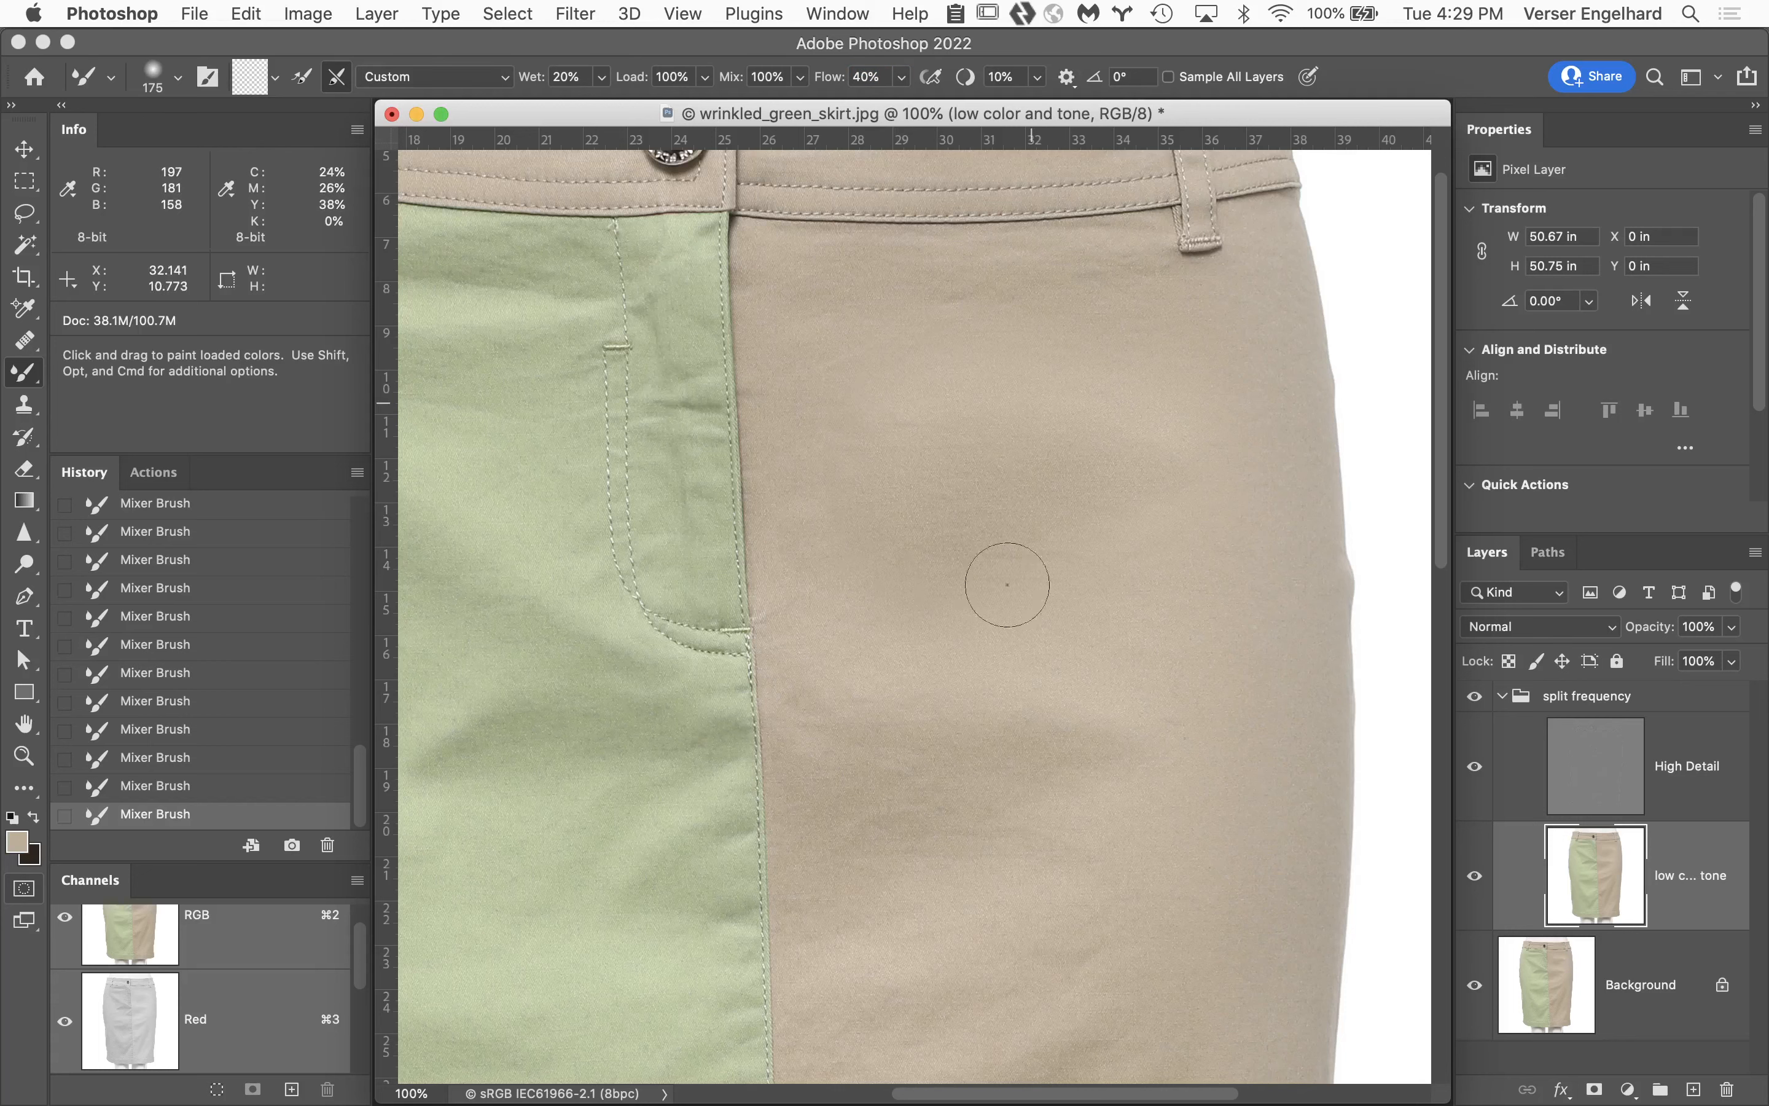
pyautogui.moveTo(969, 728); pyautogui.dragTo(972, 494)
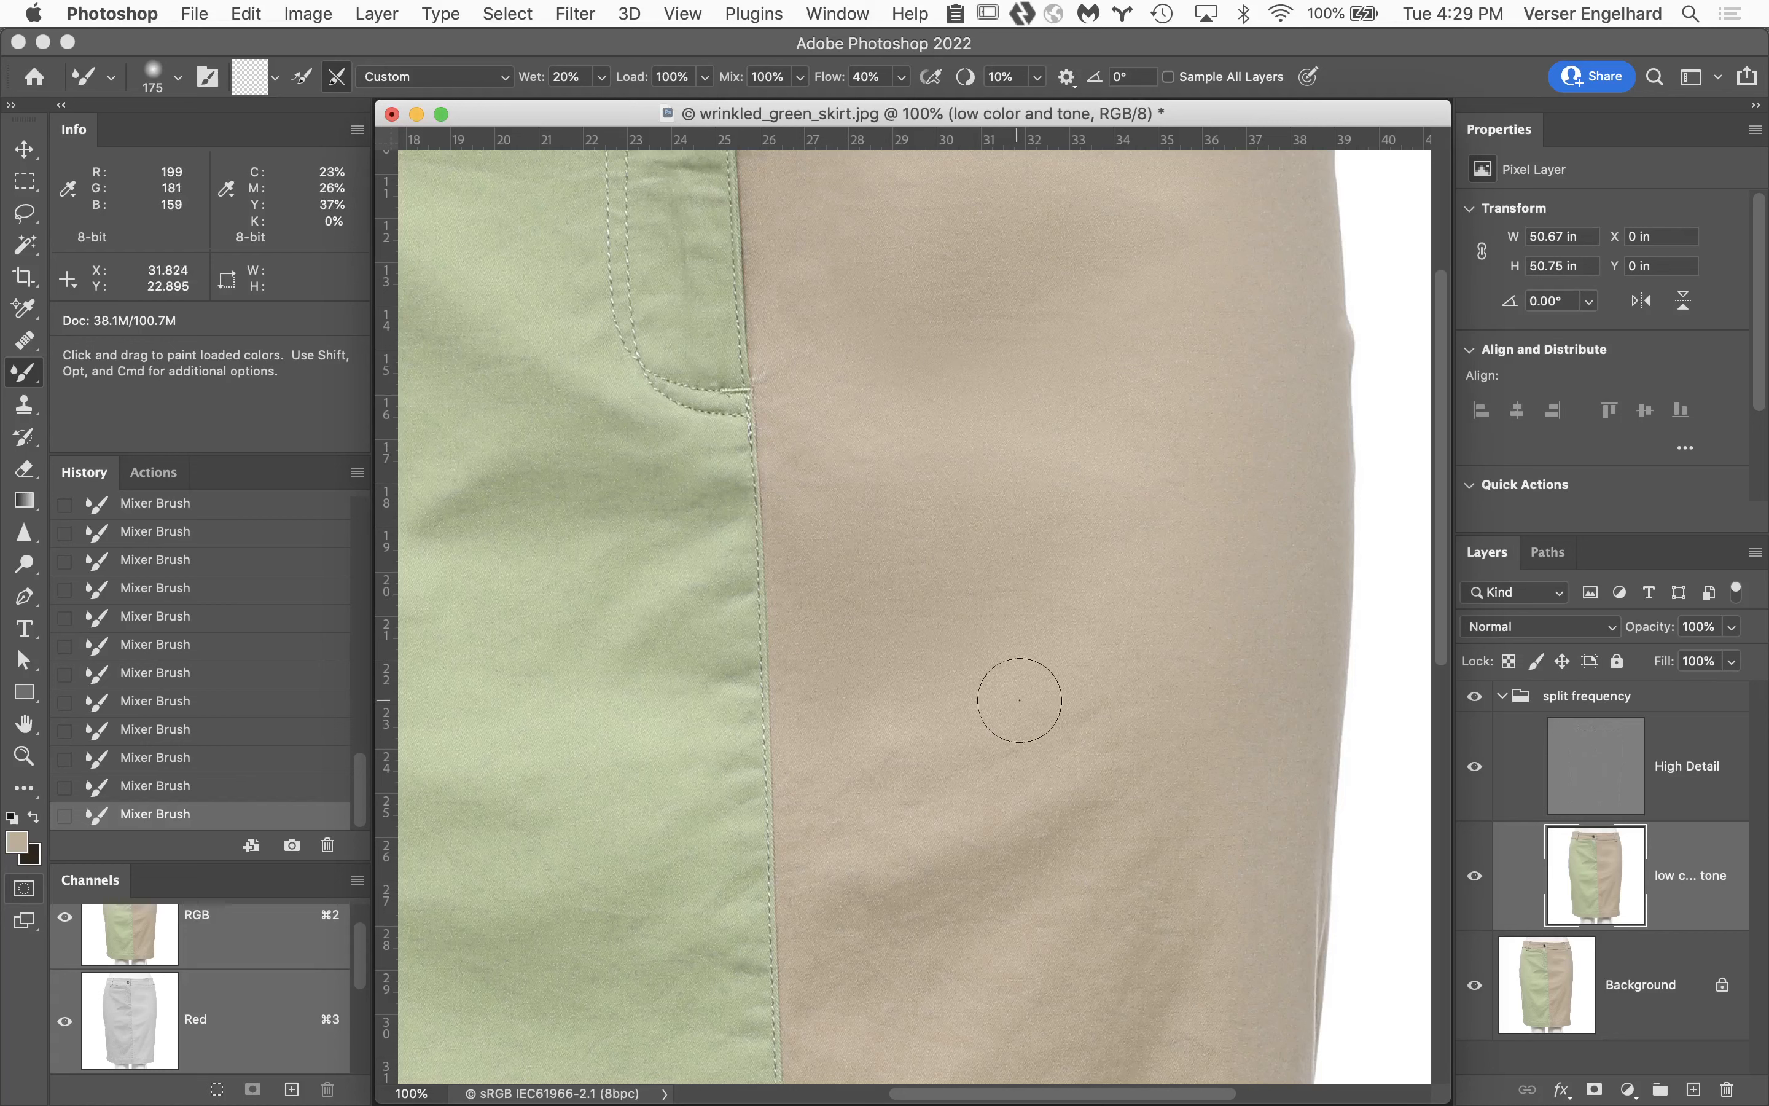
# Compare the tan half before and after smoothing by hiding and showing the split frequency group.
pyautogui.moveTo(1015, 683); pyautogui.dragTo(927, 939)
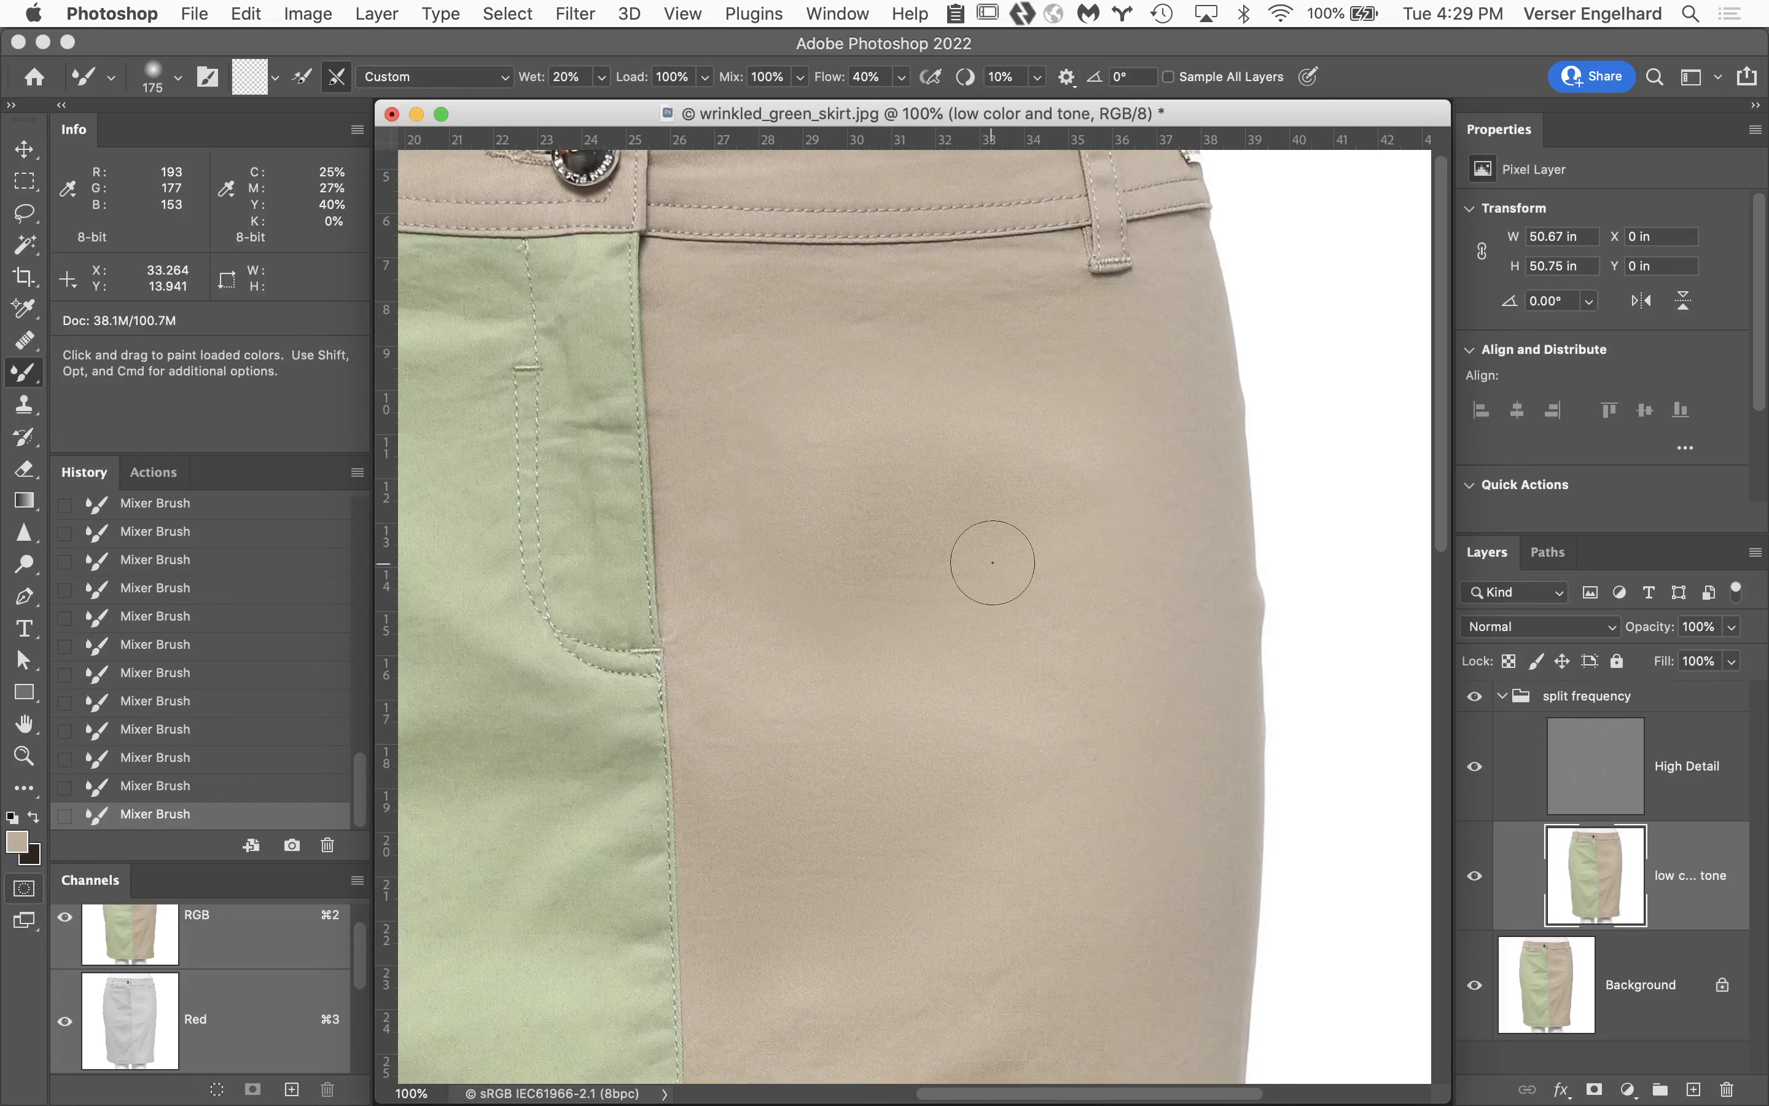
pyautogui.click(1476, 700)
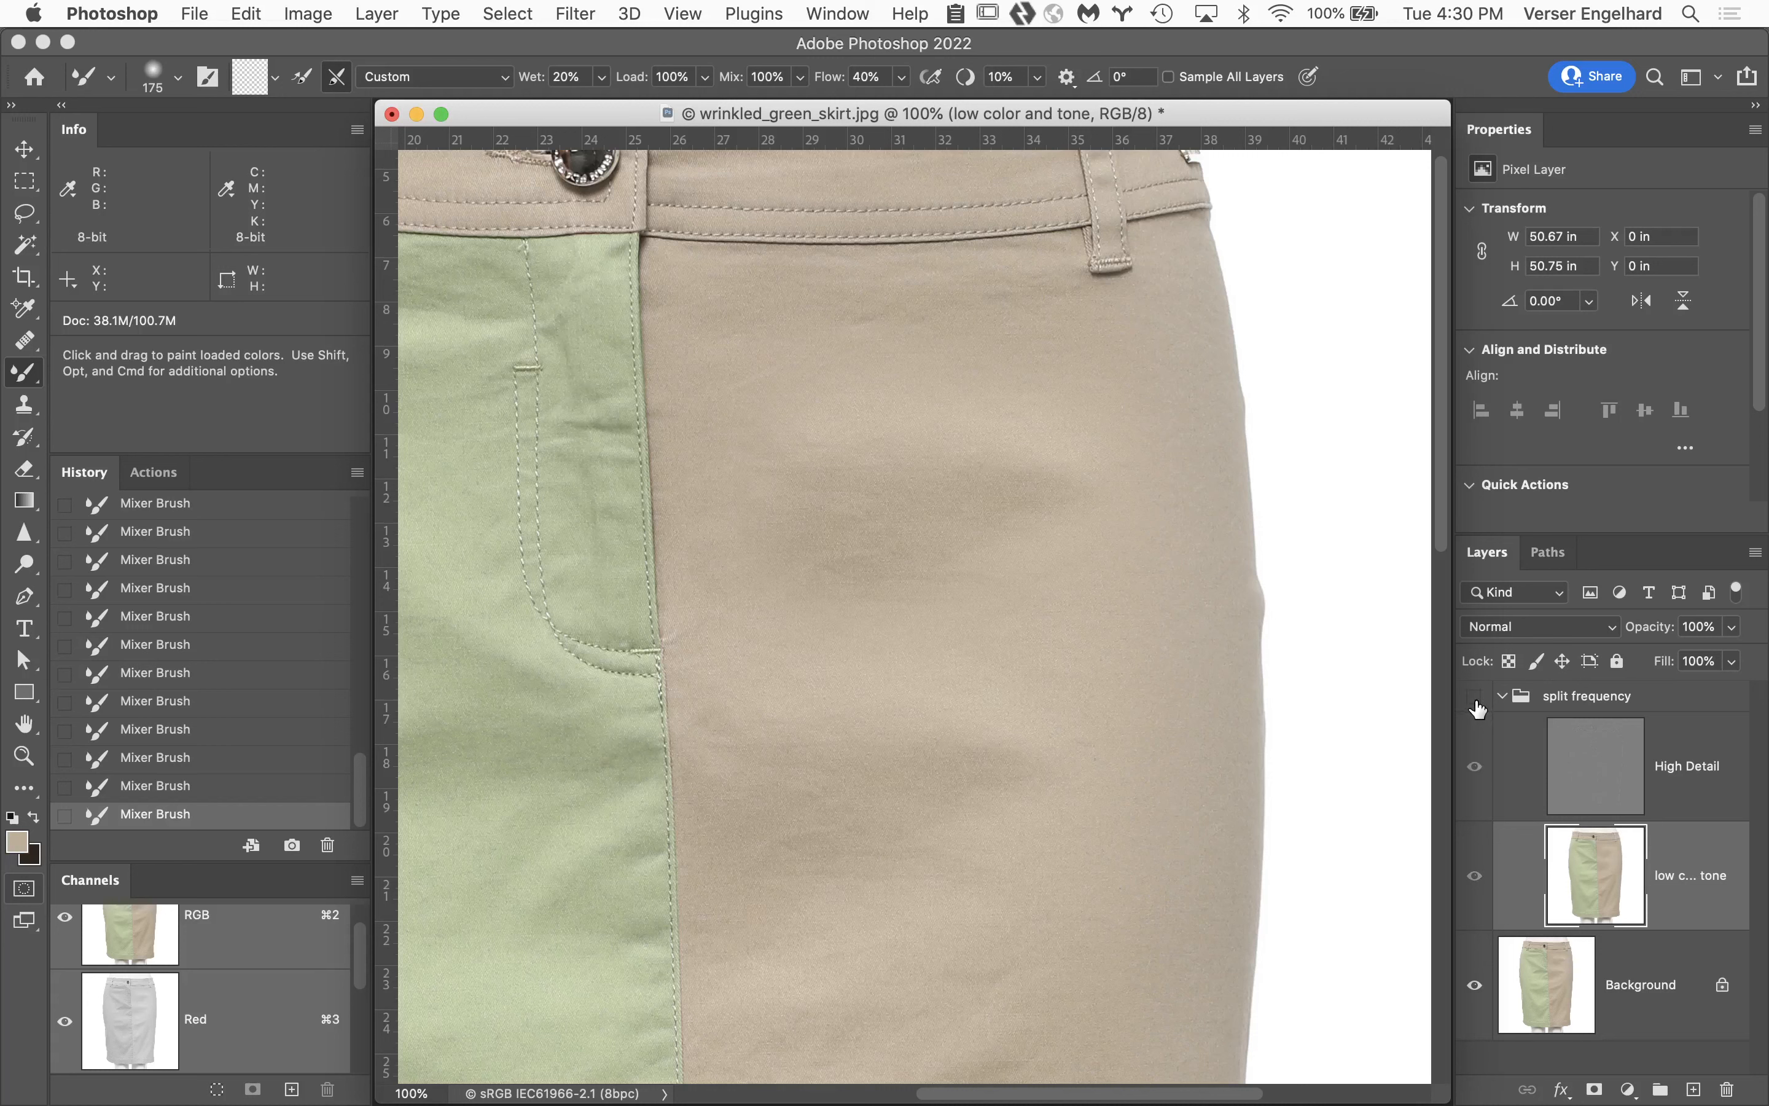
pyautogui.click(1476, 700)
pyautogui.click(1475, 700)
pyautogui.click(1476, 700)
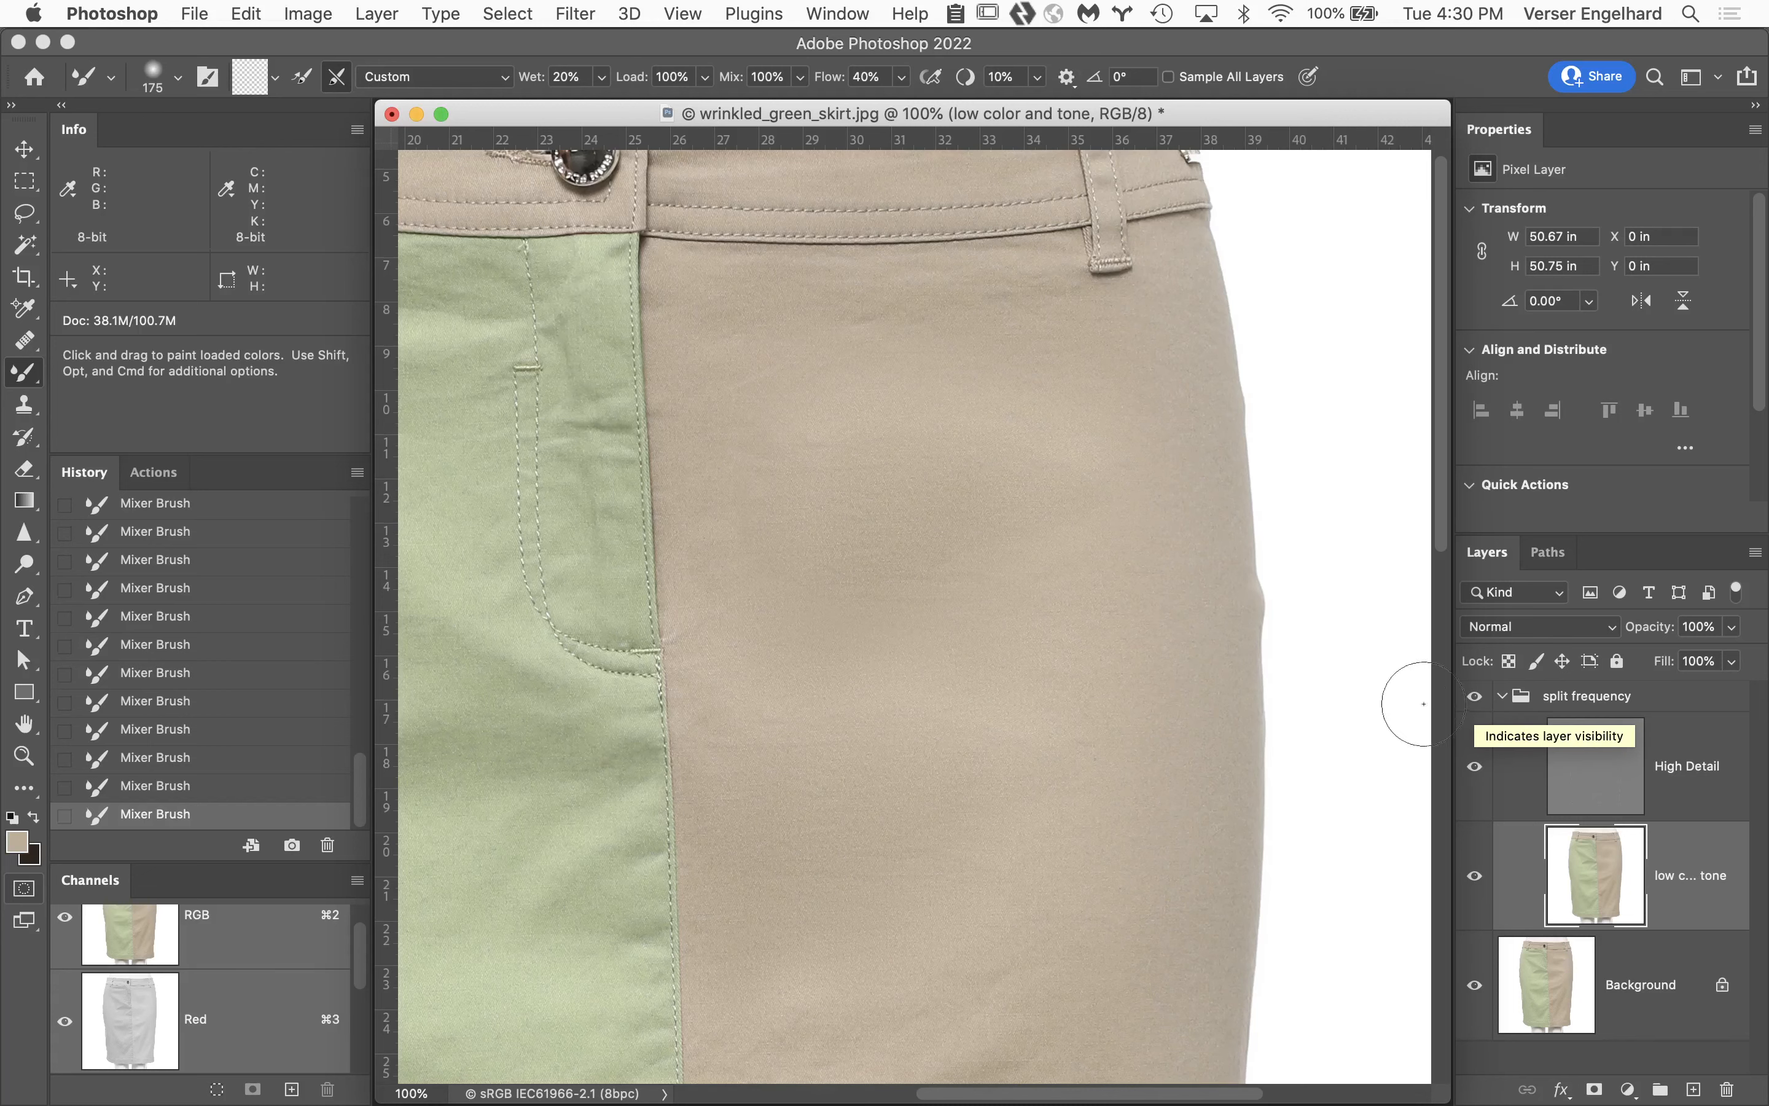
# Smooth the wrinkles on the skirt's green half beside the fly stitching with the Mixer Brush at 51% flow.
pyautogui.moveTo(980, 703)
pyautogui.mouseDown()
pyautogui.moveTo(1409, 801)
pyautogui.moveTo(1597, 660)
pyautogui.moveTo(1464, 630)
pyautogui.mouseUp()
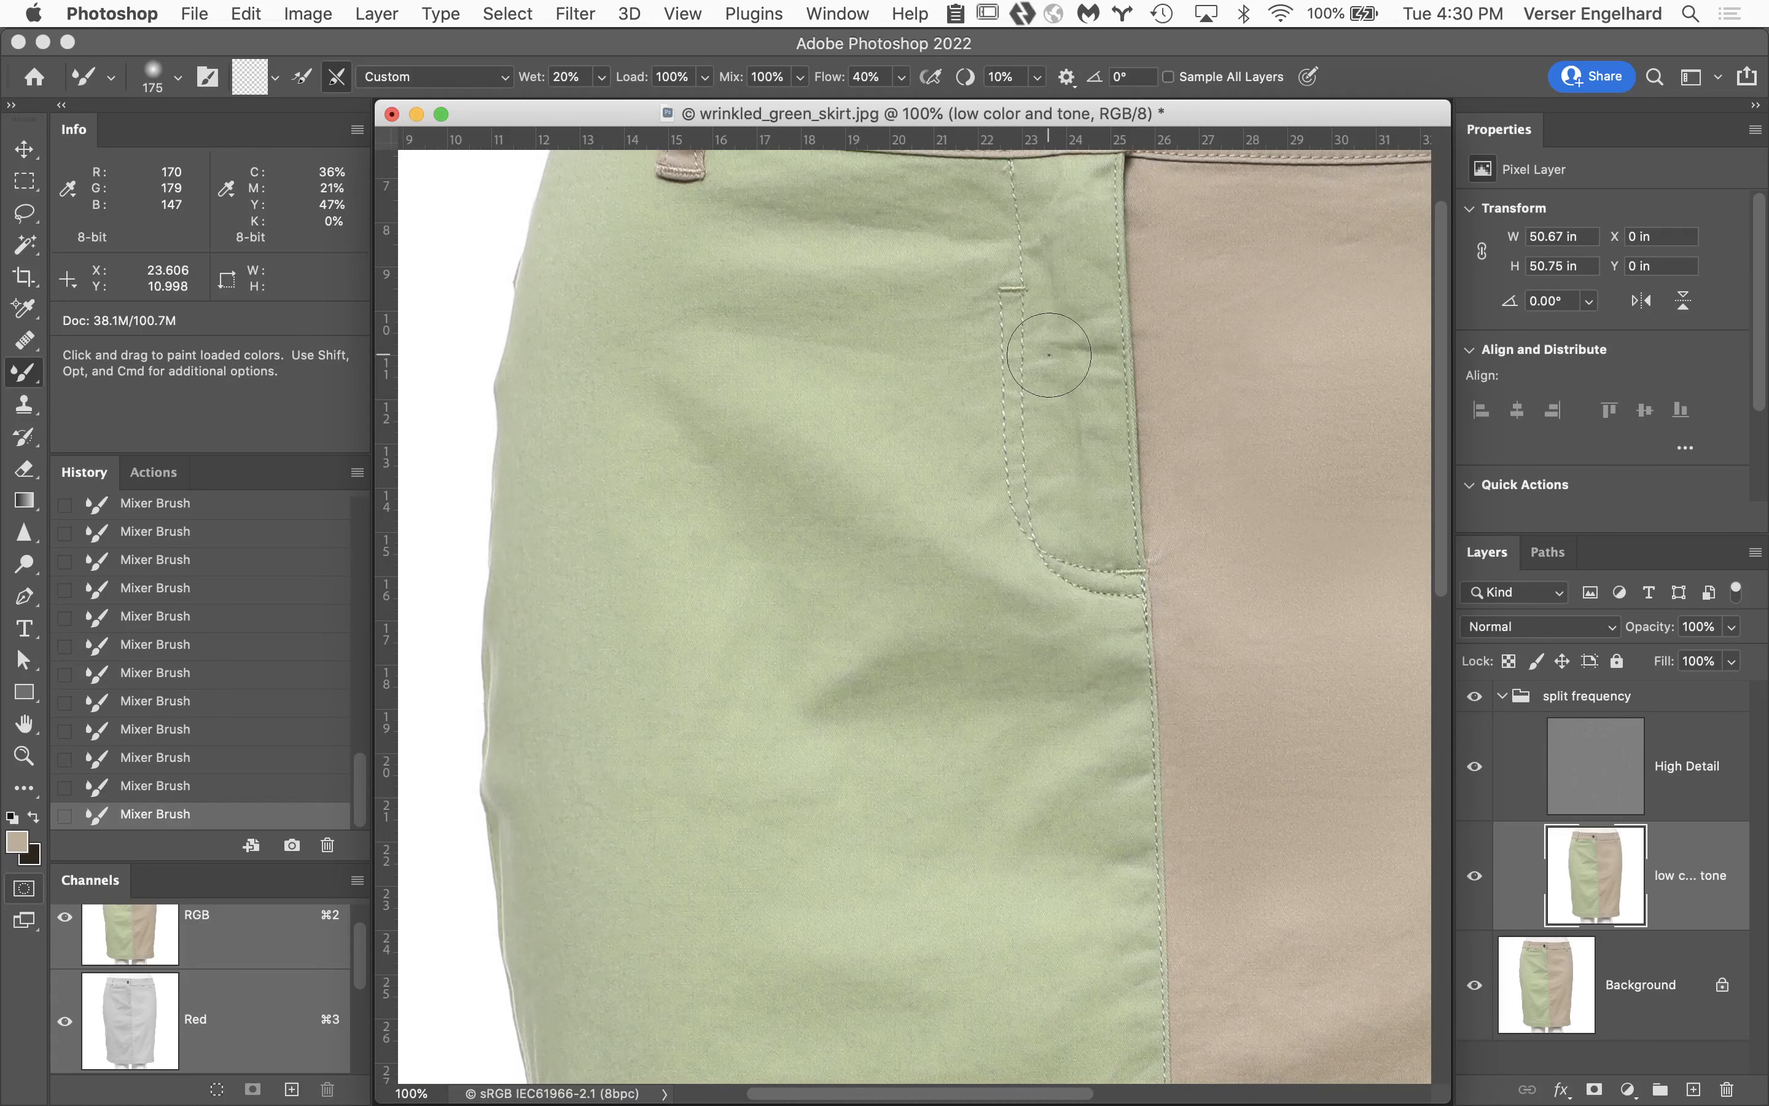
pyautogui.moveTo(931, 245); pyautogui.dragTo(919, 395)
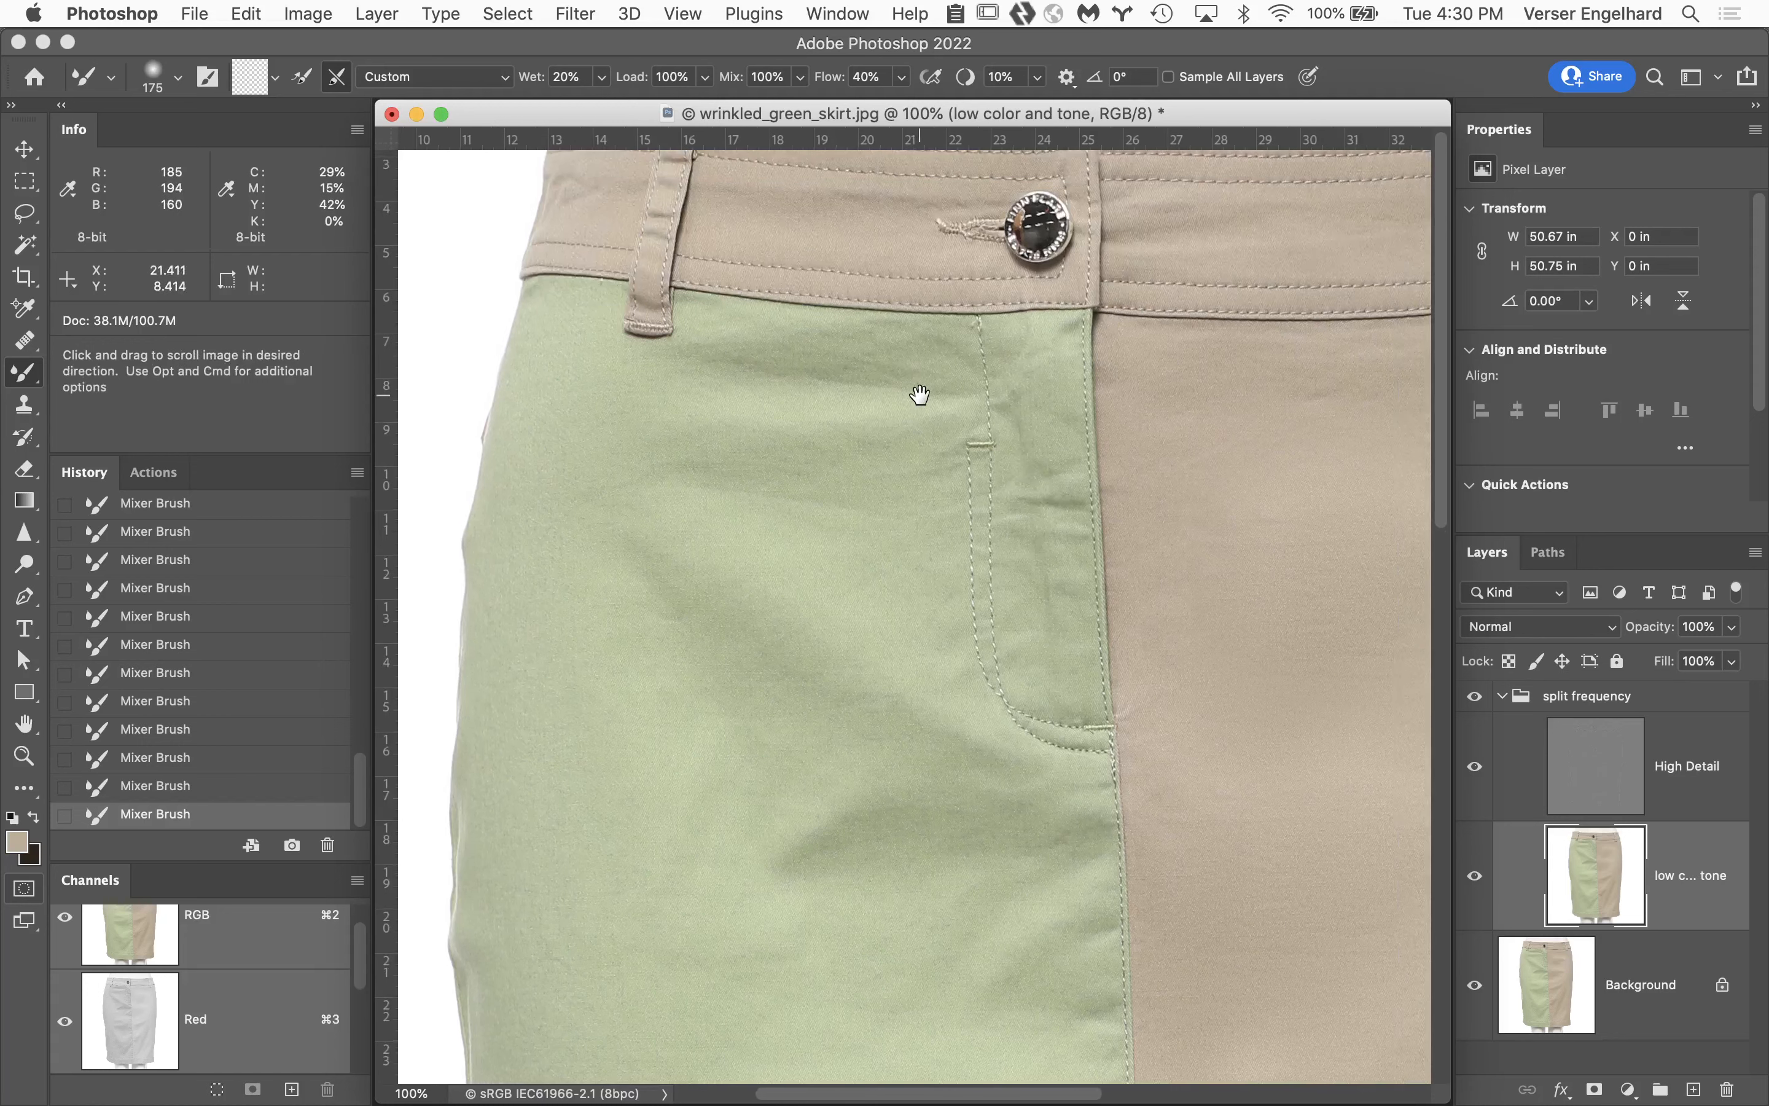
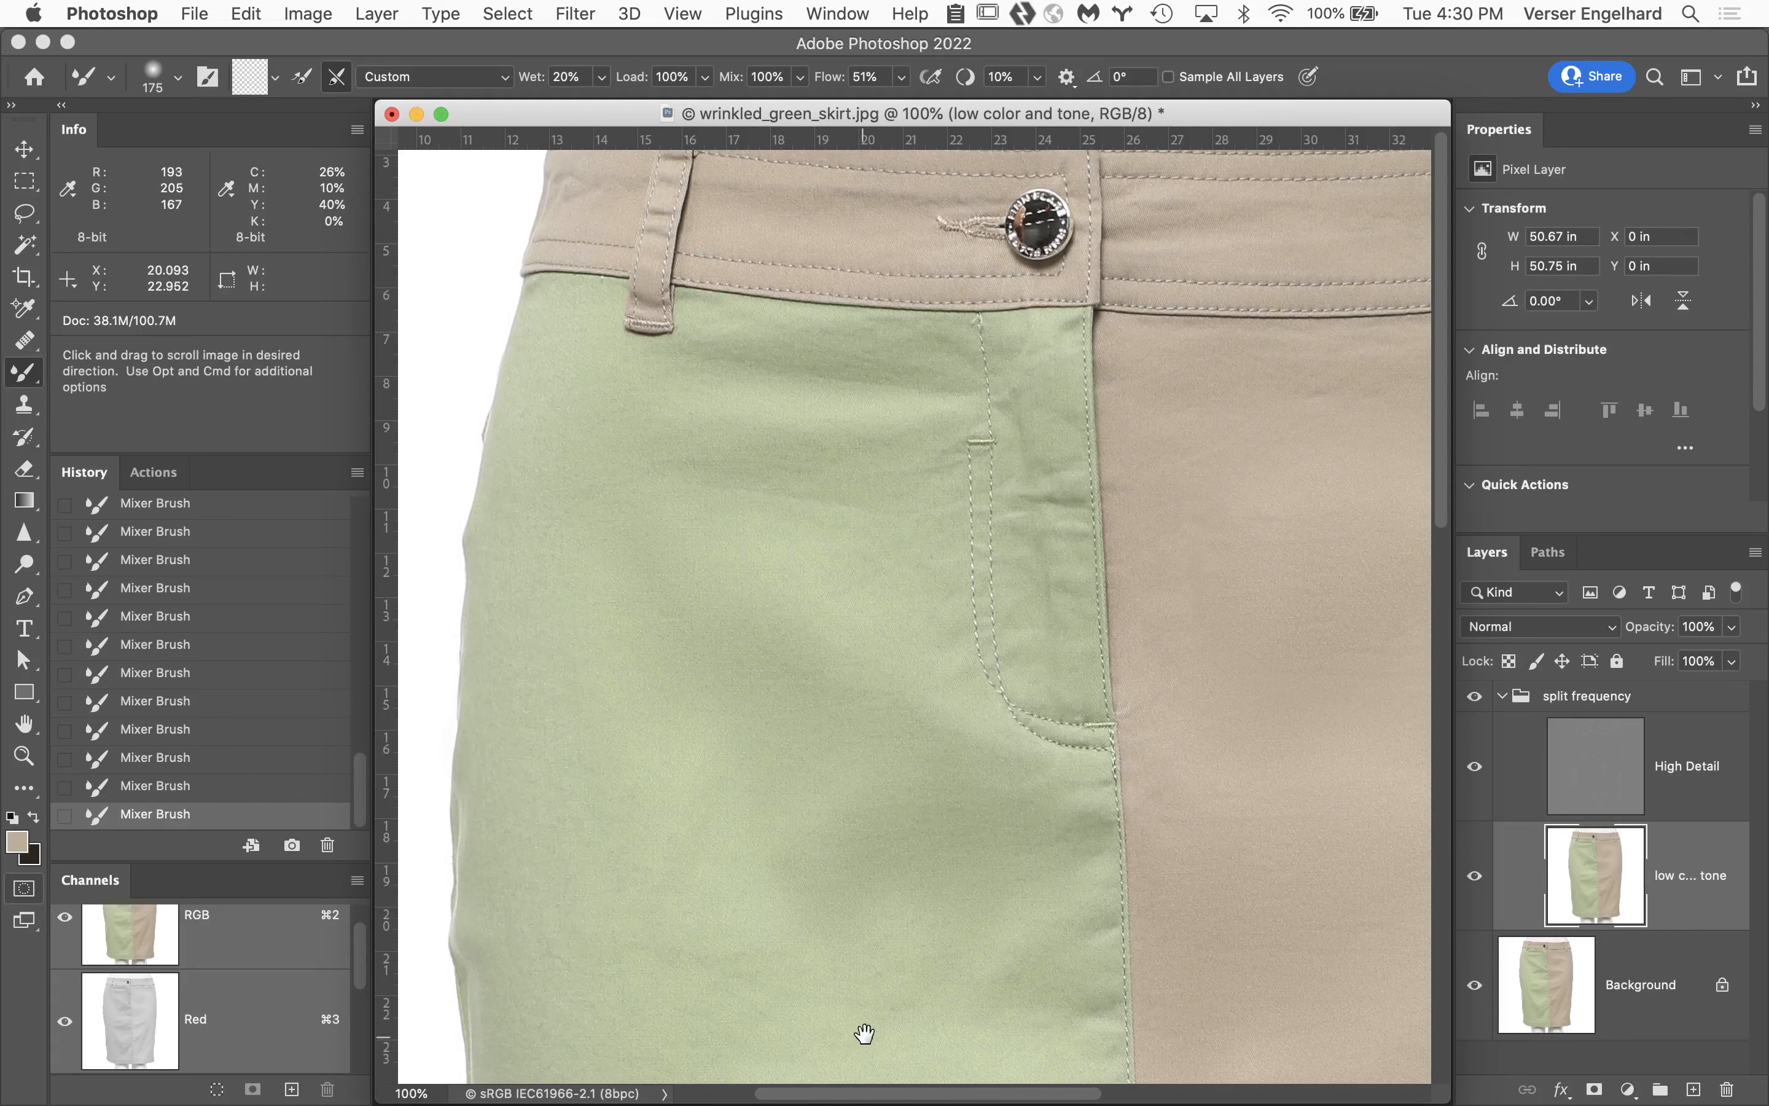
pyautogui.moveTo(864, 1035); pyautogui.dragTo(804, 752)
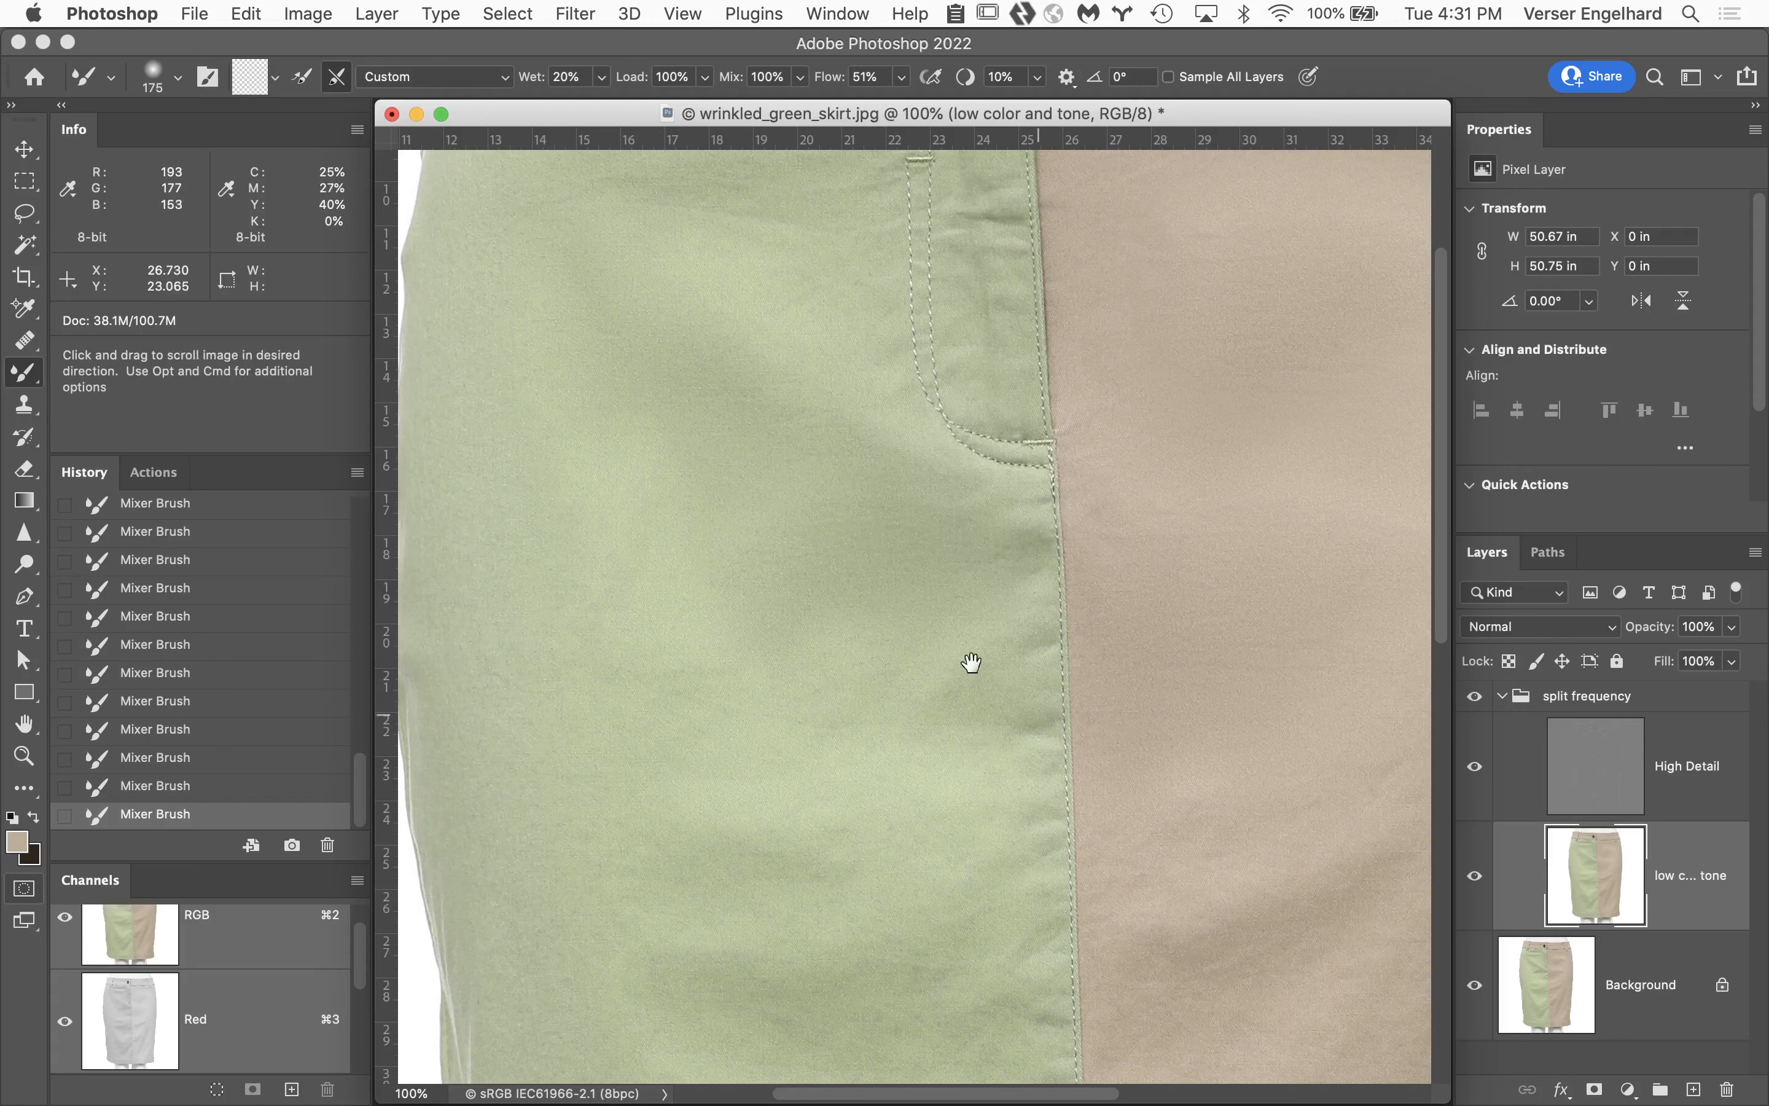
# Compare the smoothed green half with the original by toggling the split frequency group's visibility, and activate the Hand Tool.
pyautogui.scroll(5, 966, 663)
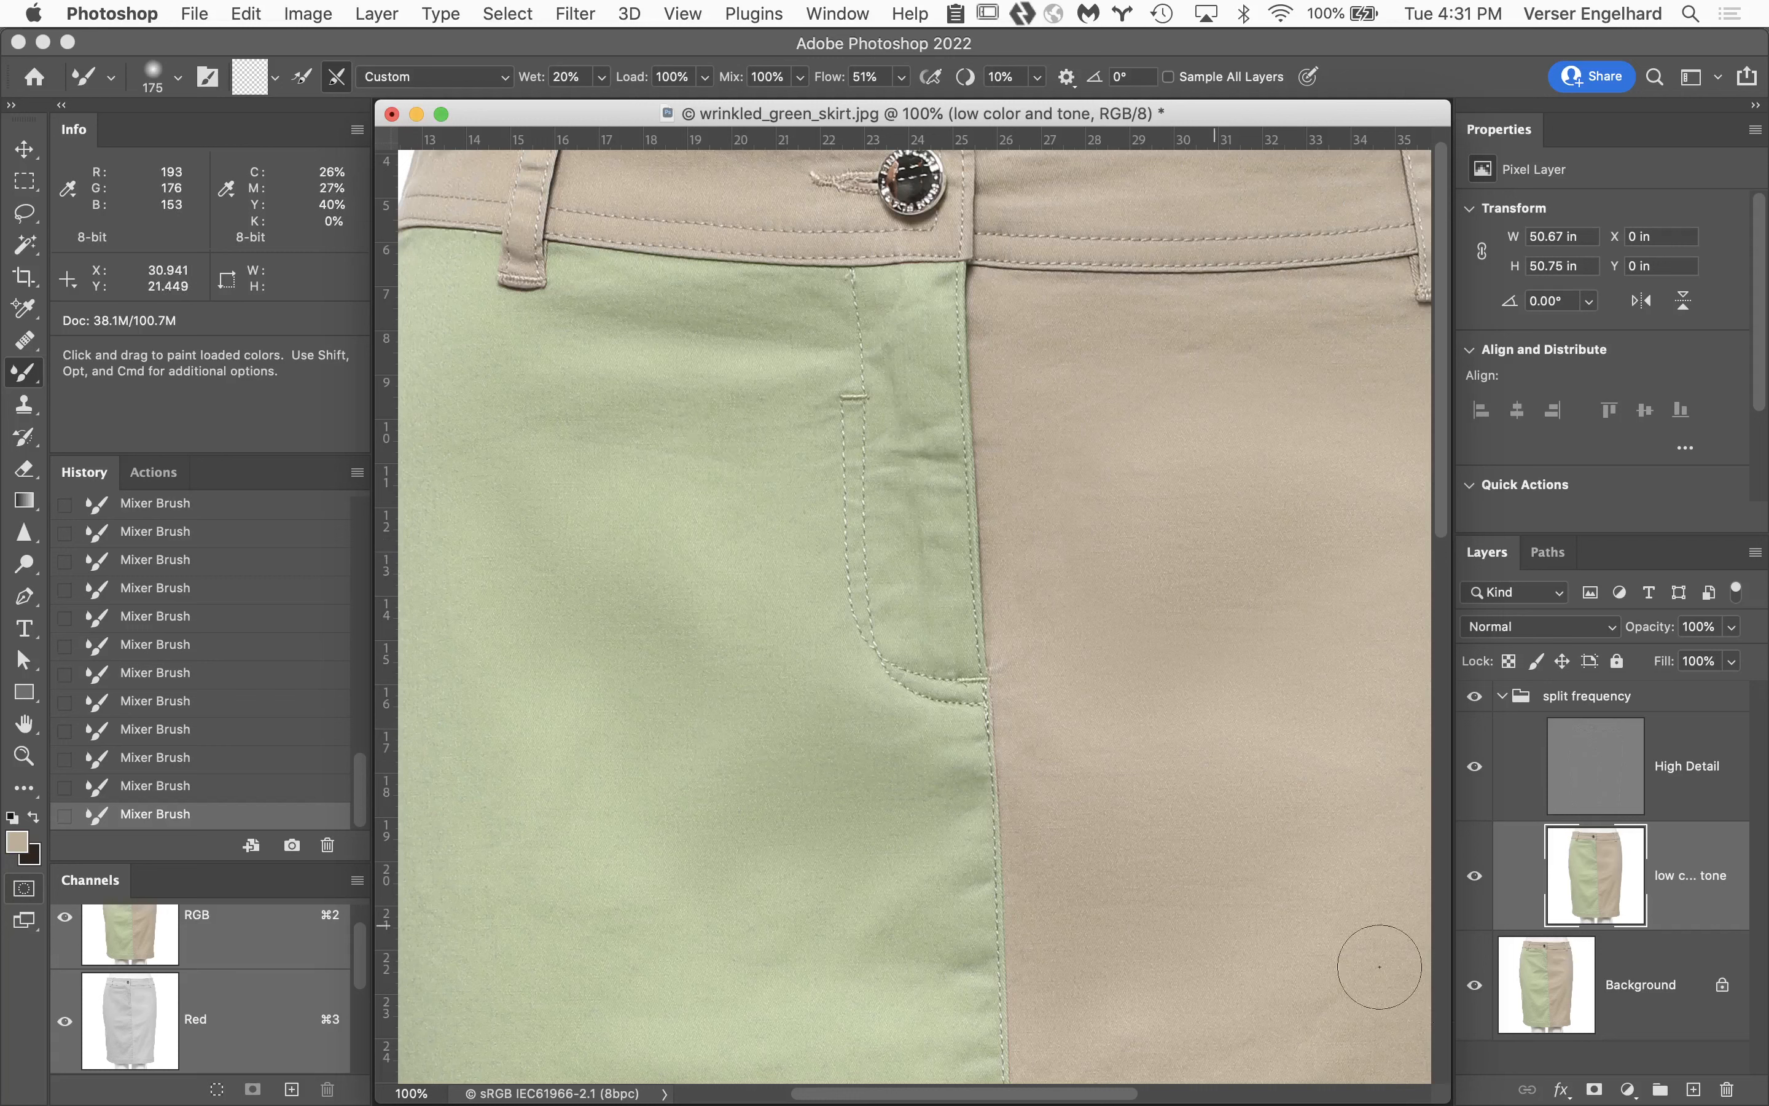
pyautogui.click(1478, 699)
pyautogui.click(24, 723)
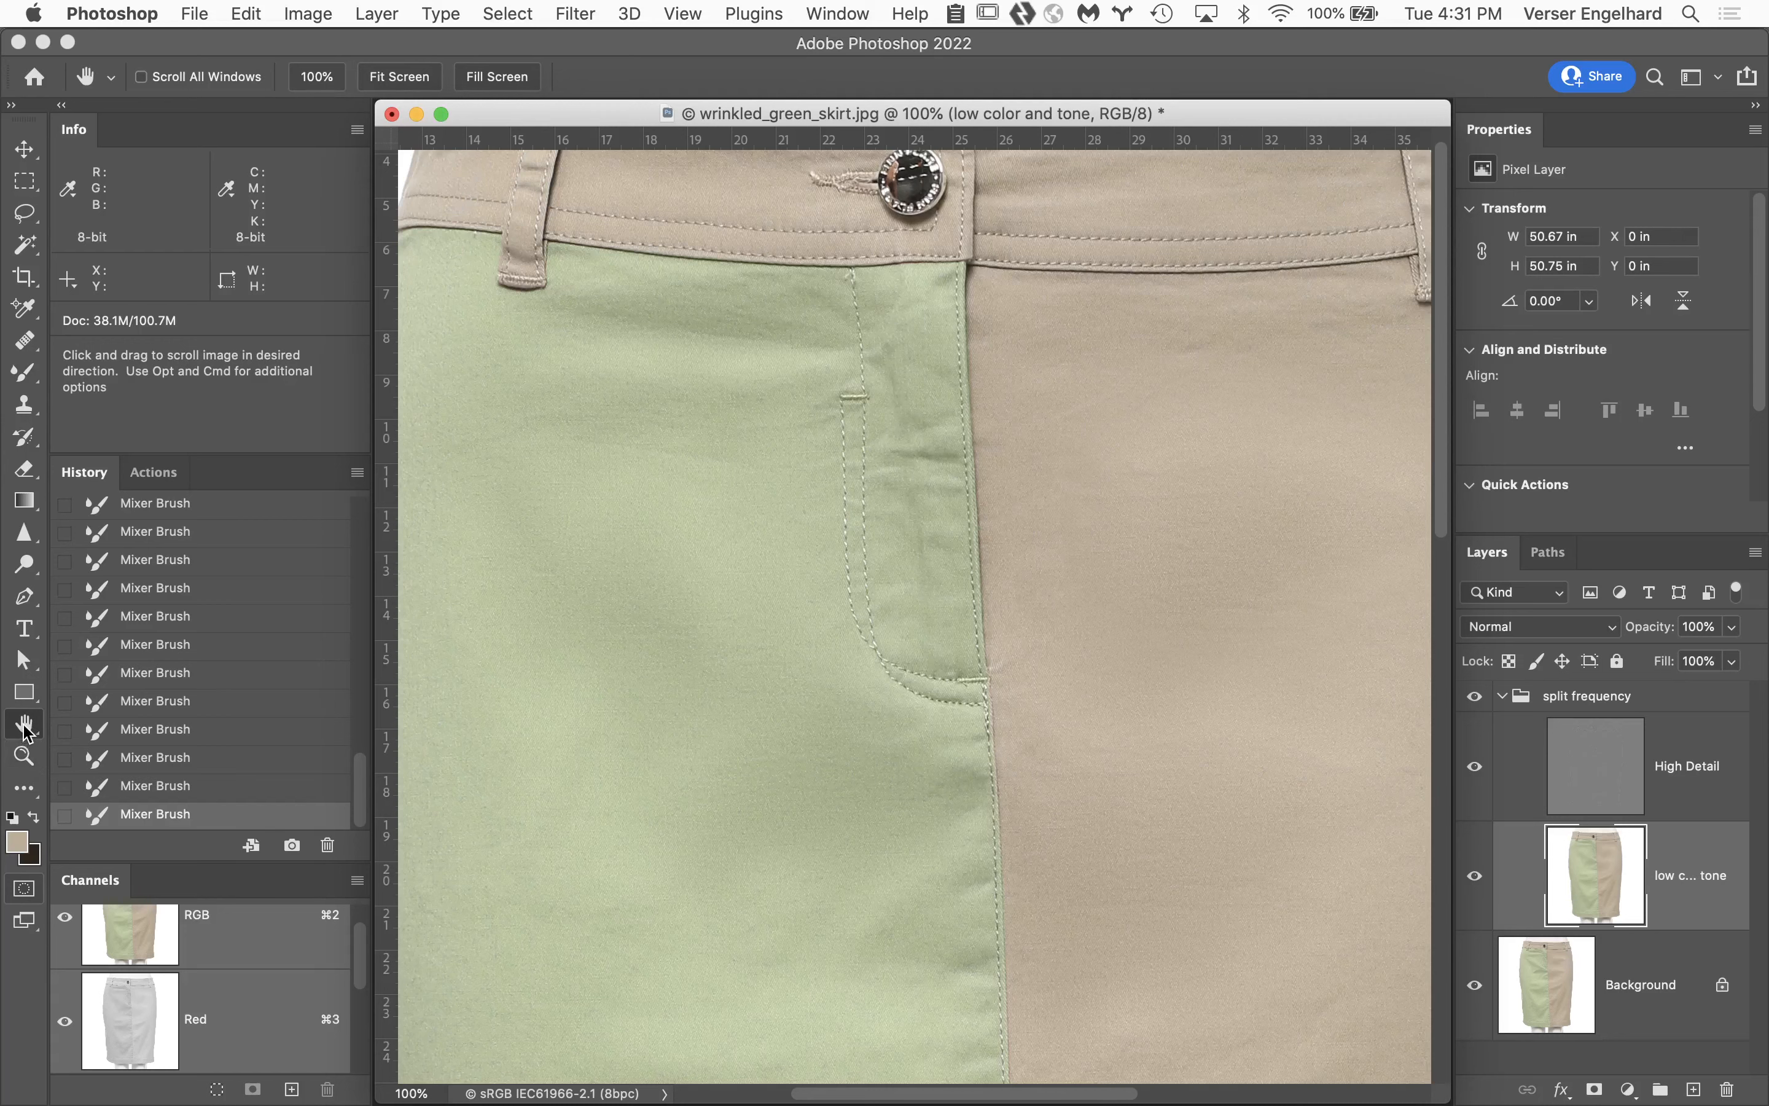
# Close wrinkled_green_skirt.jpg without saving the changes.
pyautogui.doubleClick(24, 726)
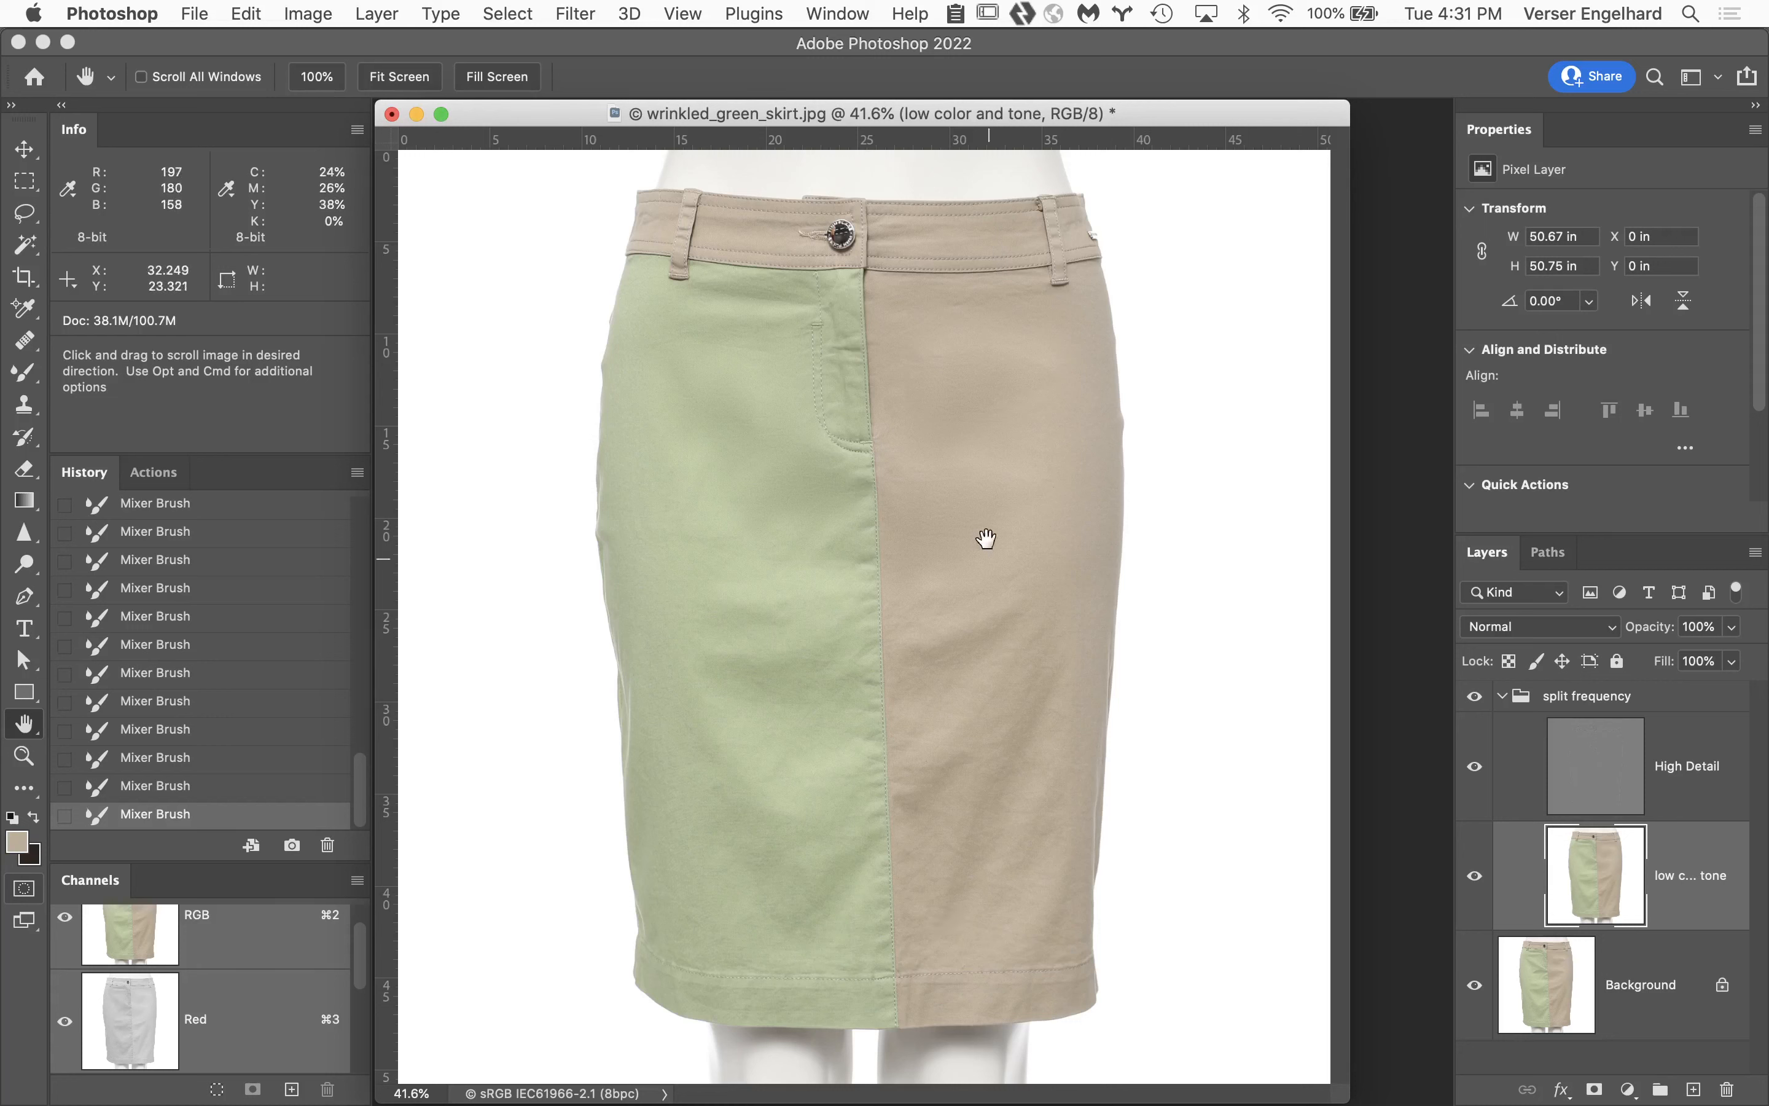
pyautogui.click(393, 115)
pyautogui.click(841, 403)
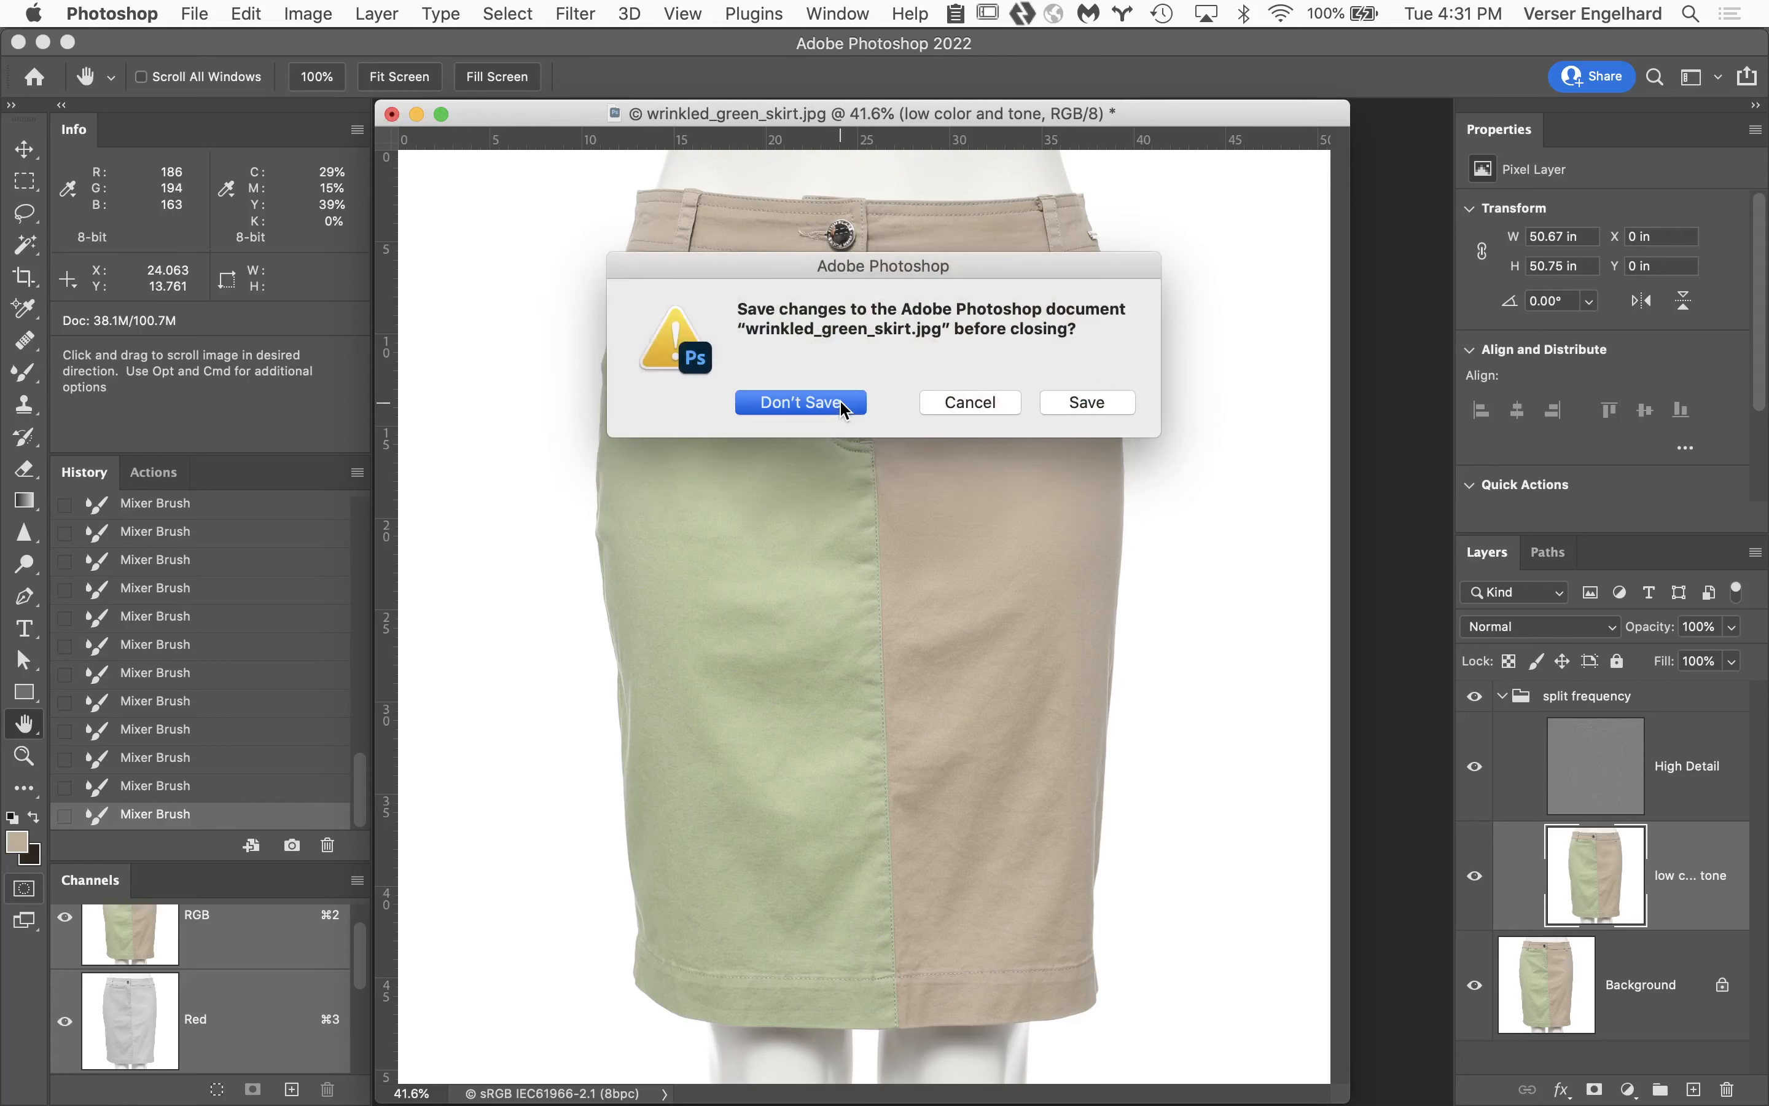
# Switch to Finder and open fabric retouch.psd from the Frequency Seperation Images folder in Photoshop.
pyautogui.moveTo(137, 1100)
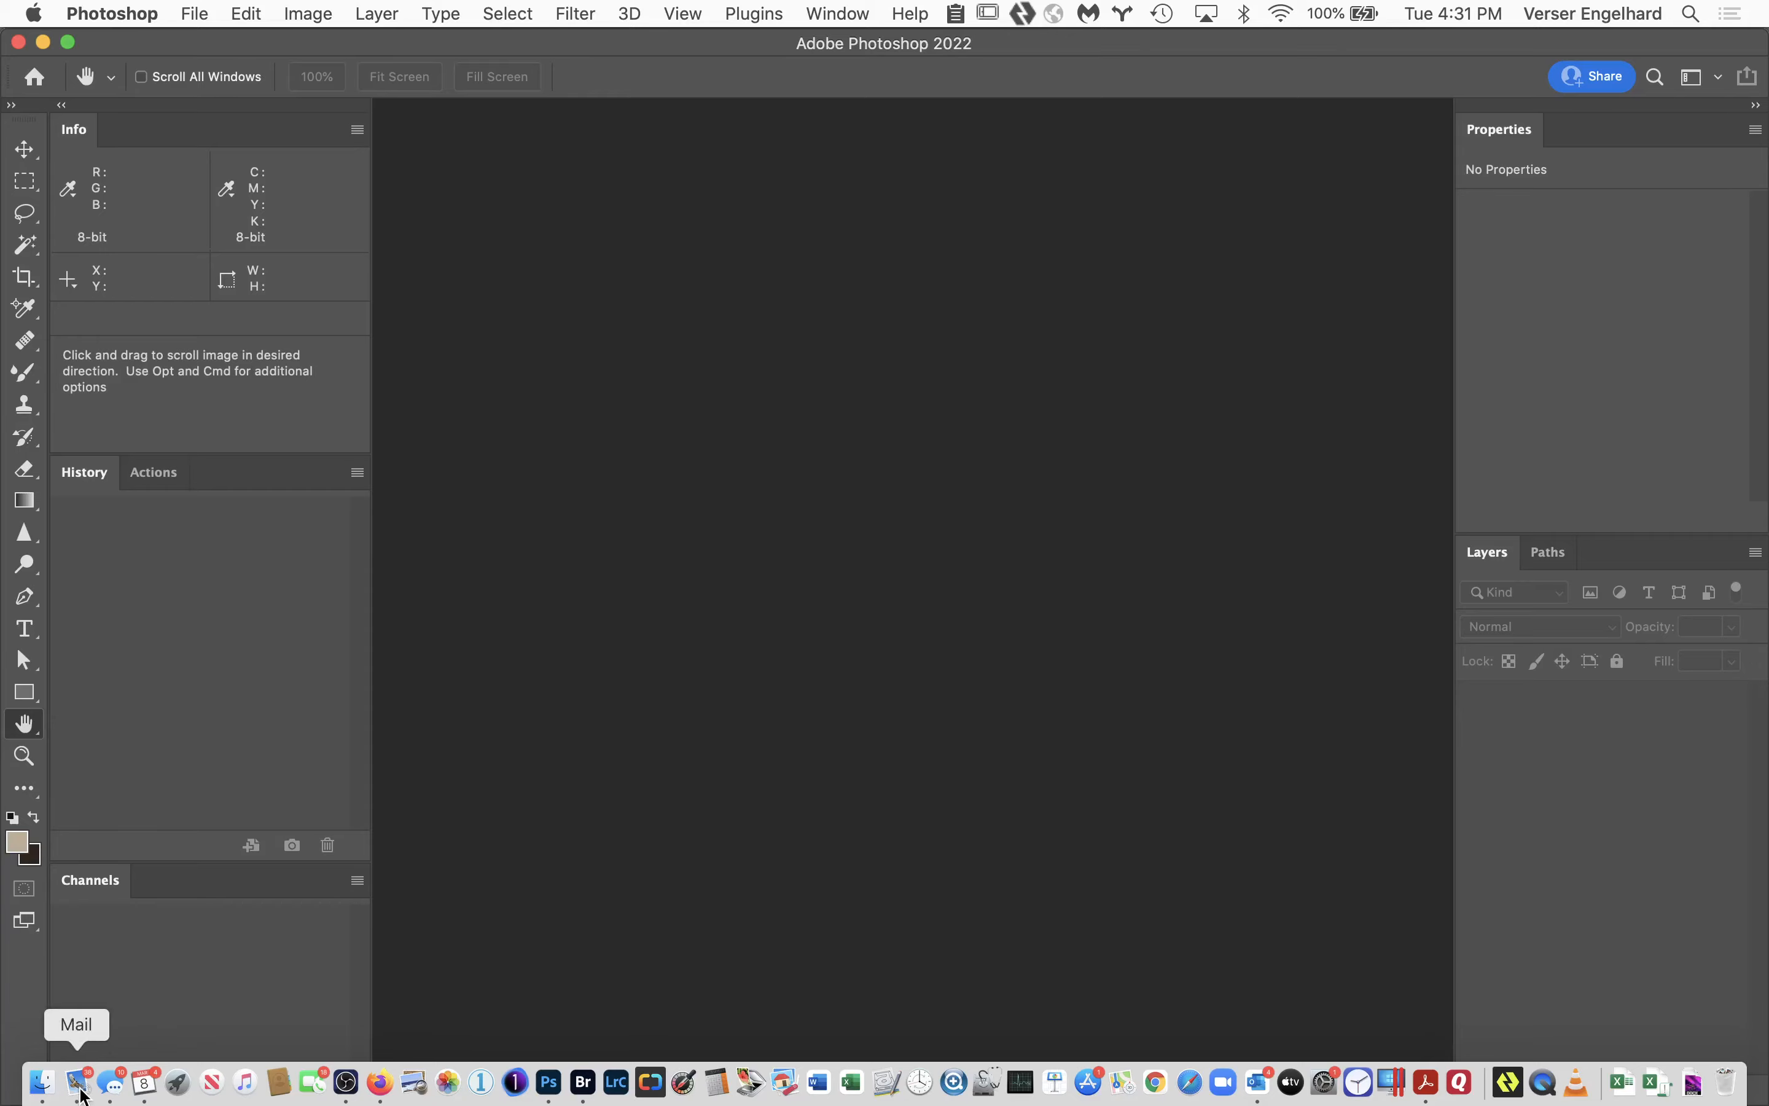
pyautogui.click(42, 1082)
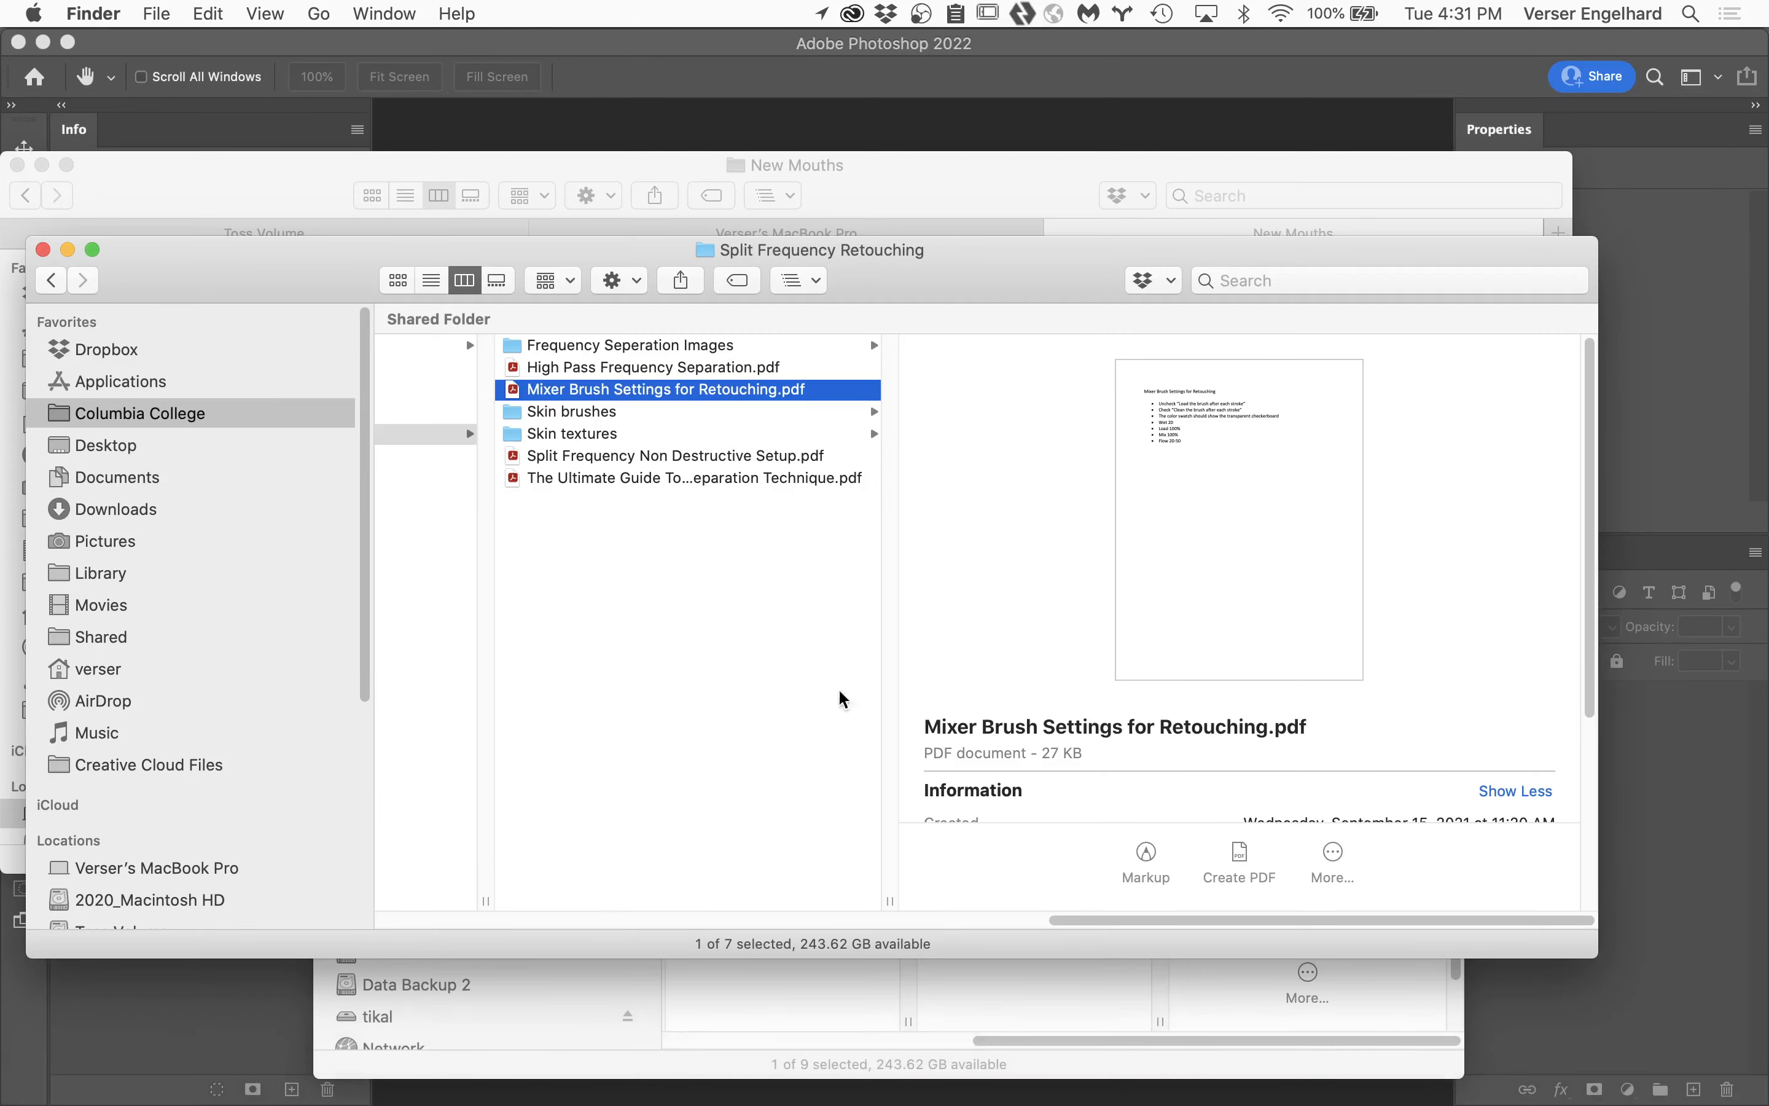
pyautogui.click(661, 351)
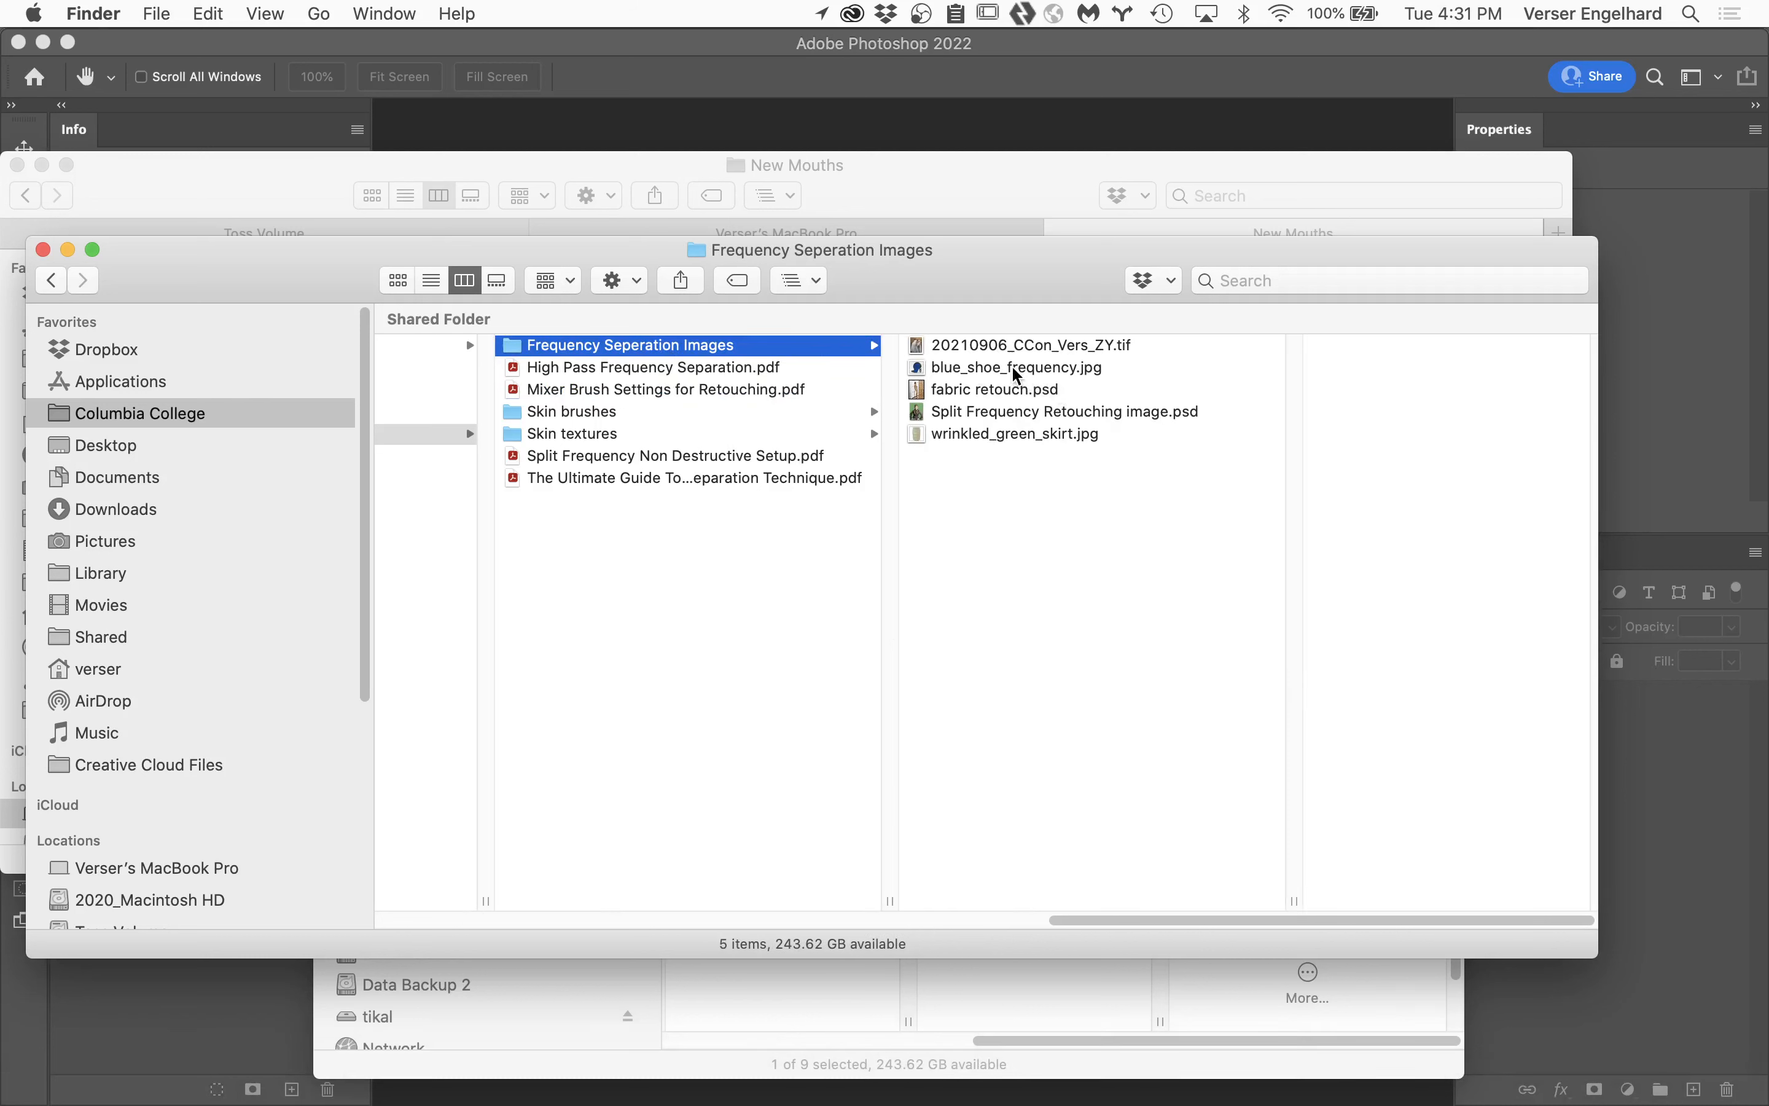
pyautogui.click(985, 390)
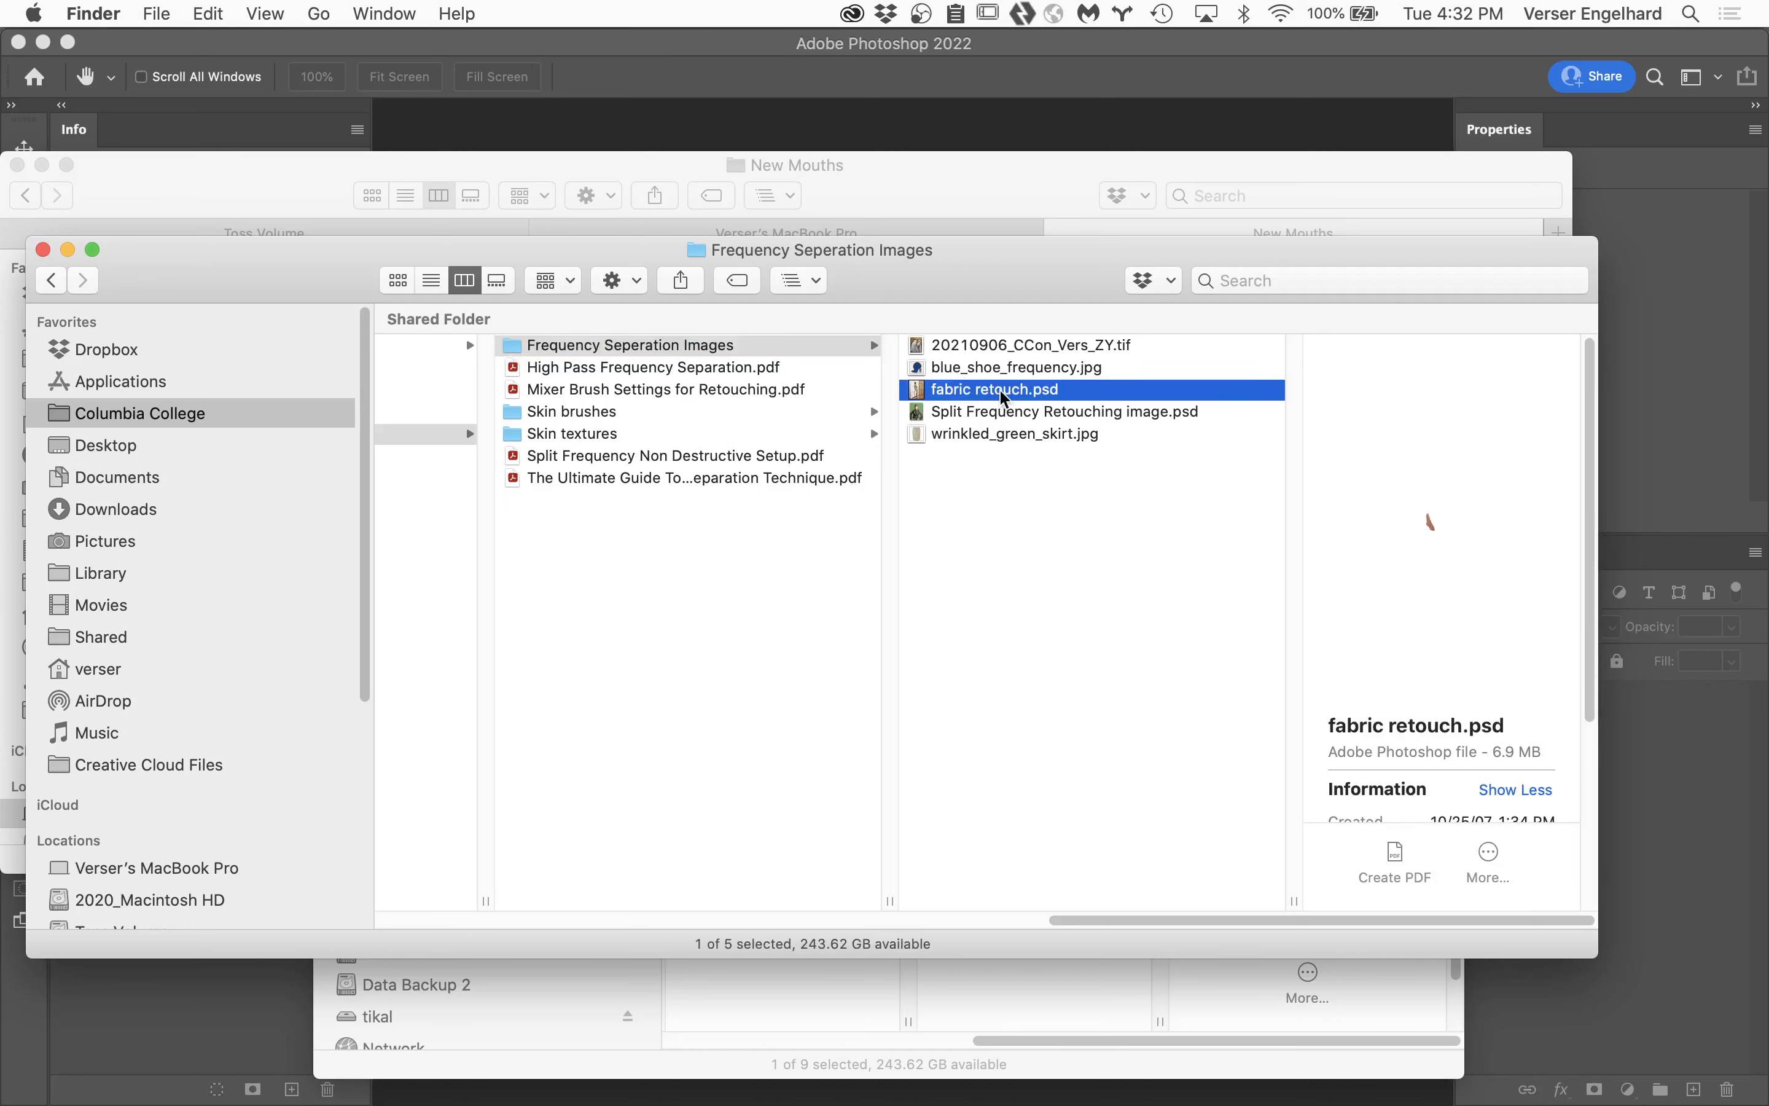
pyautogui.doubleClick(916, 388)
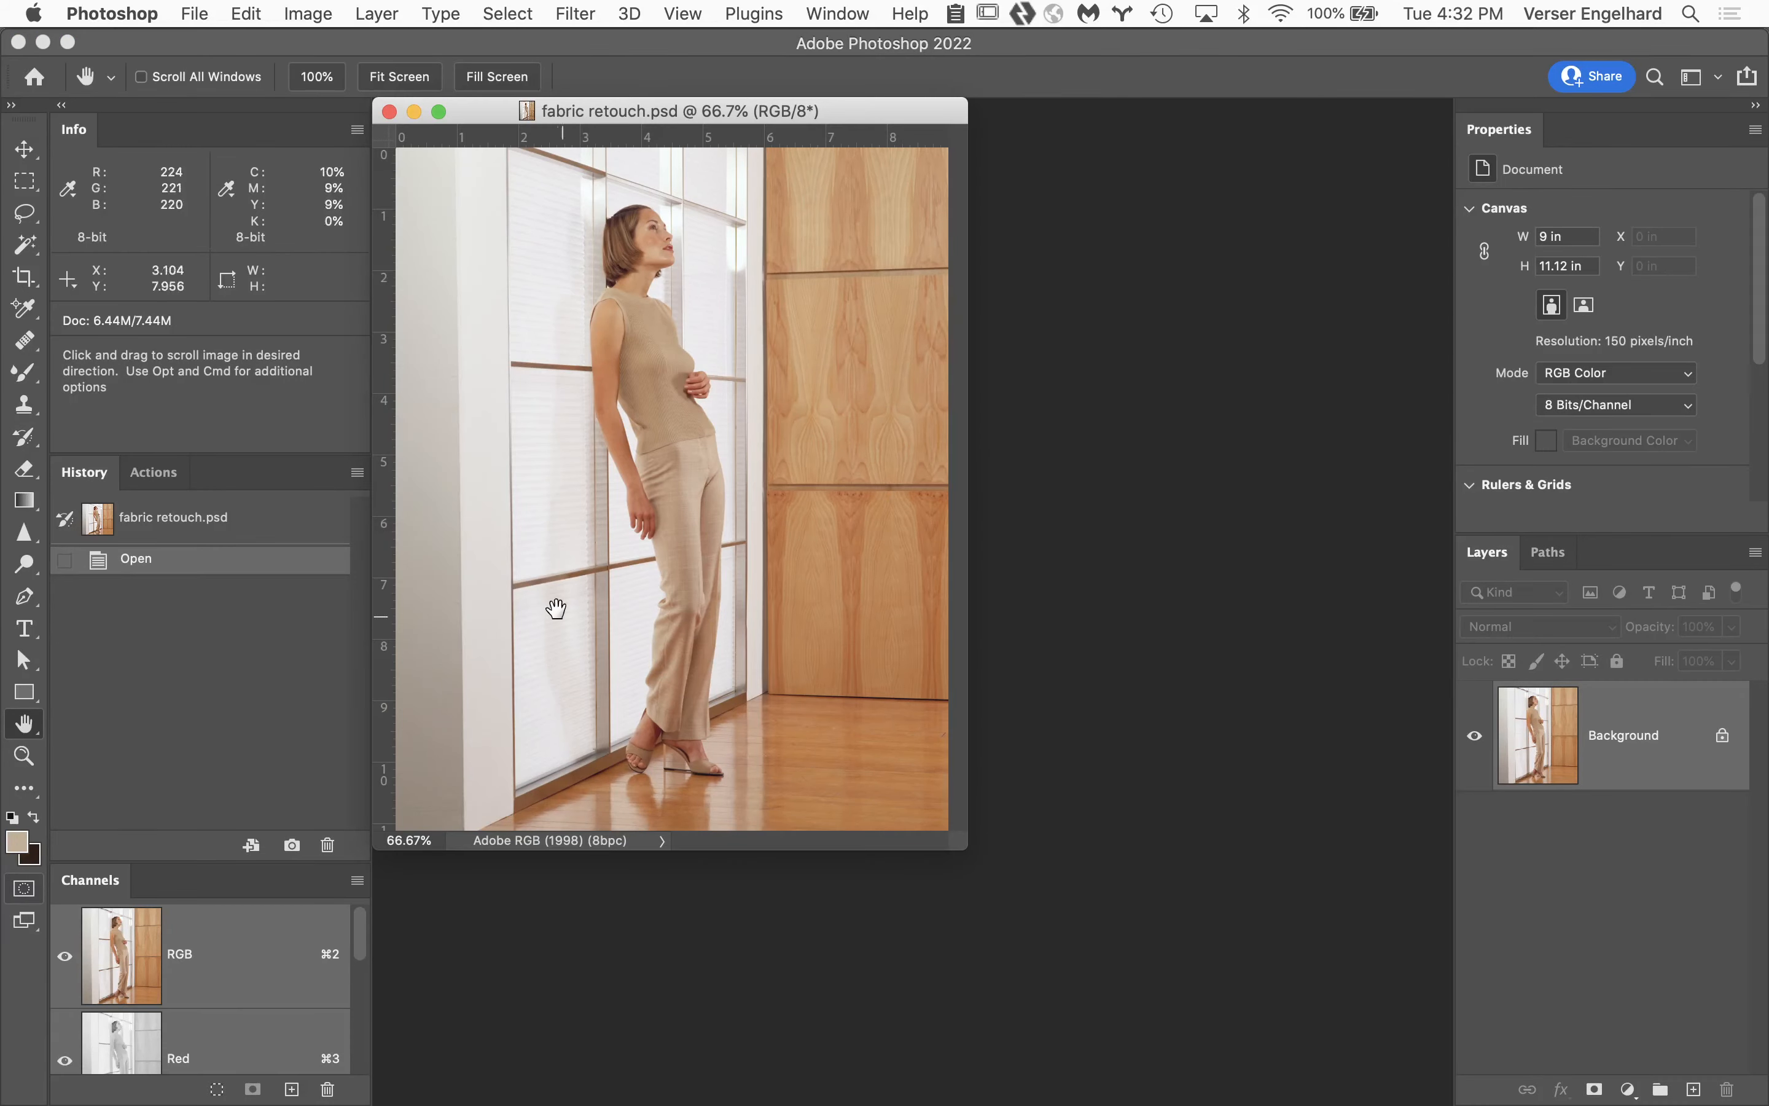
# Duplicate the Background layer twice to provide two copies for frequency separation.
pyautogui.press('super')
pyautogui.keyDown('super'); pyautogui.click(788, 464); pyautogui.keyUp('super')
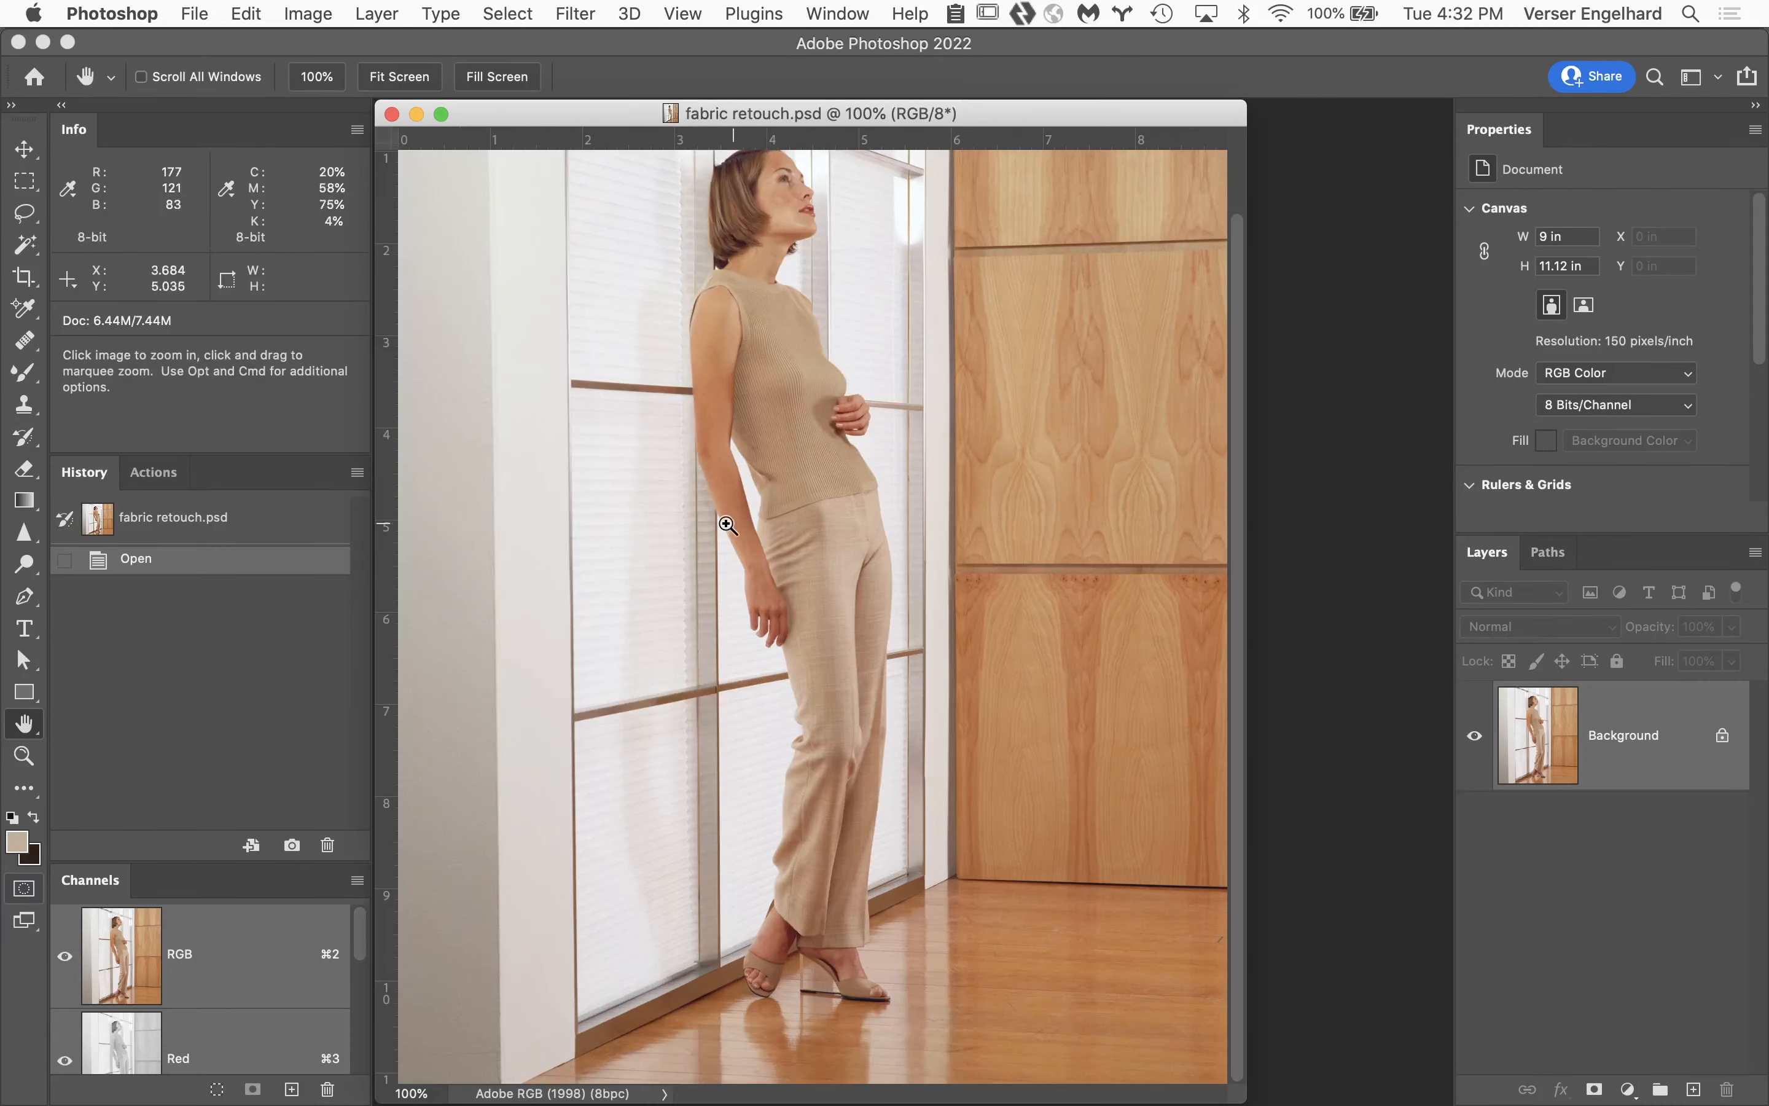
pyautogui.keyDown('super'); pyautogui.click(782, 567); pyautogui.keyUp('super')
pyautogui.keyDown('super'); pyautogui.click(815, 629); pyautogui.keyUp('super')
pyautogui.keyDown('super'); pyautogui.click(902, 612); pyautogui.keyUp('super')
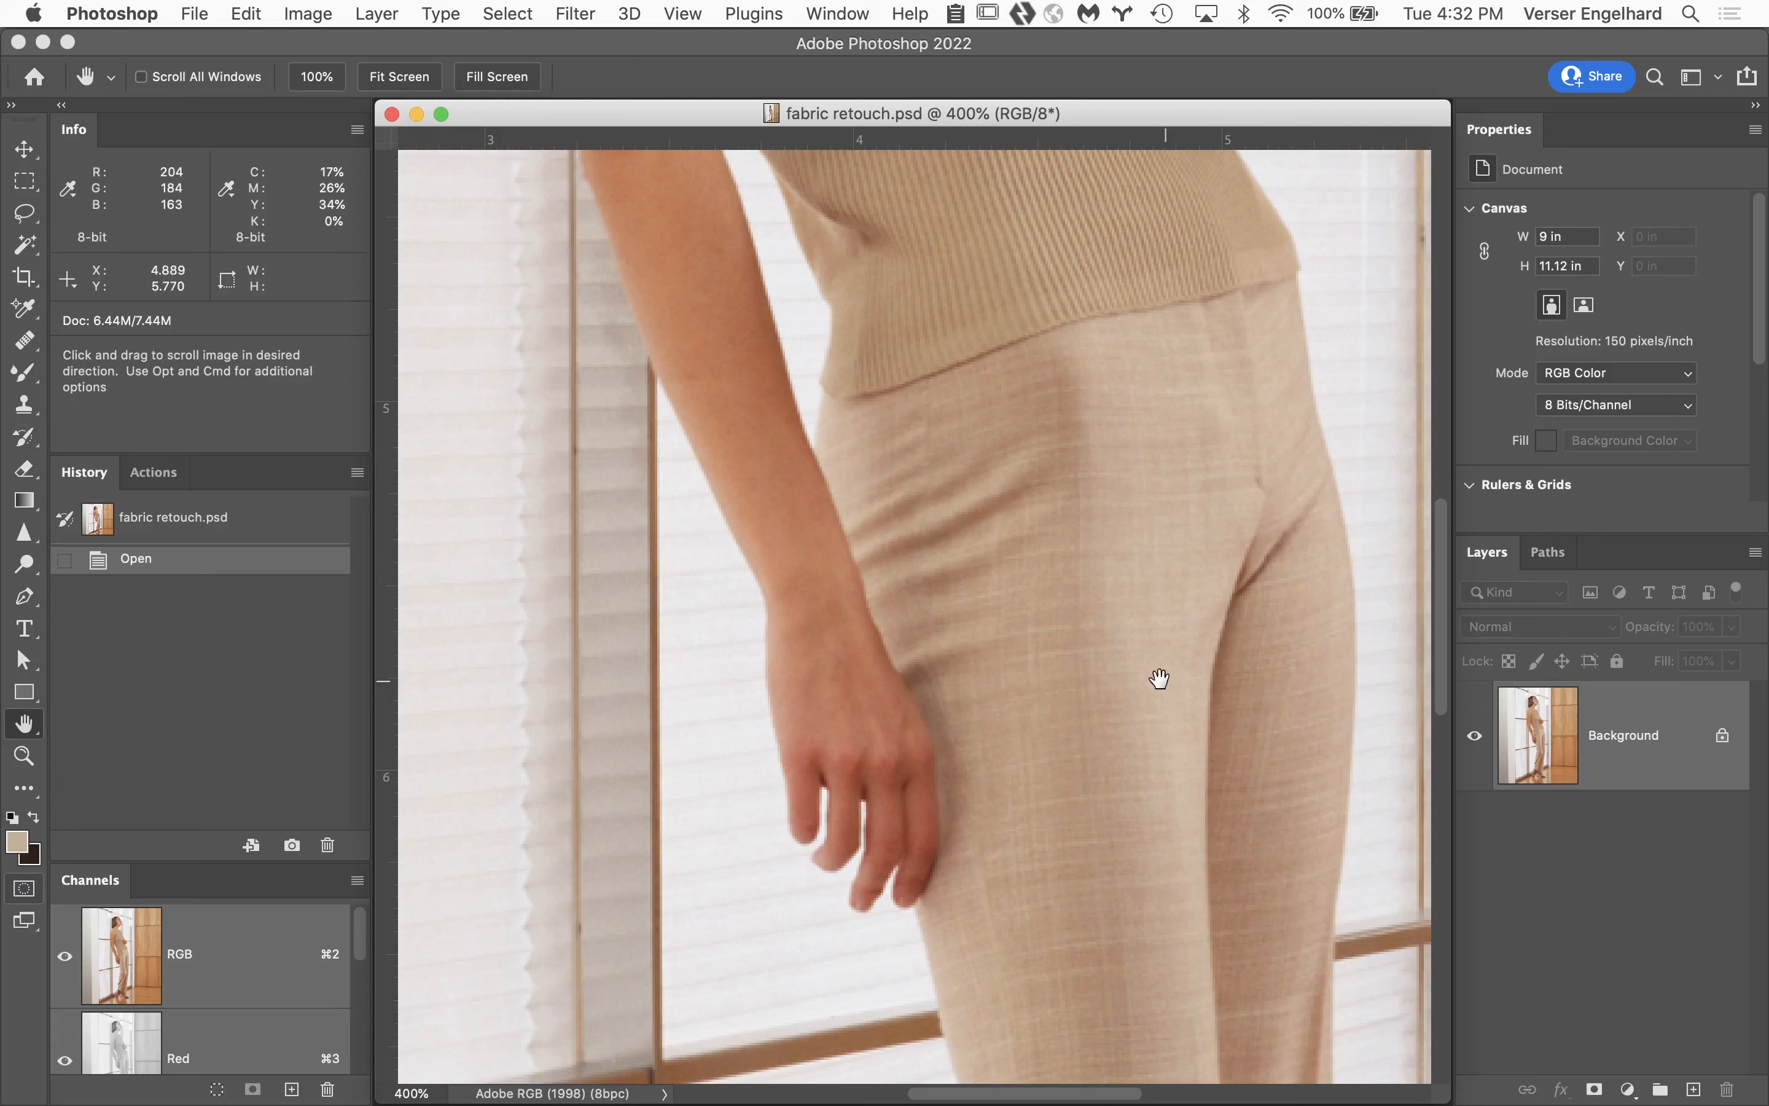
pyautogui.keyDown('super'); pyautogui.click(1006, 506); pyautogui.keyUp('super')
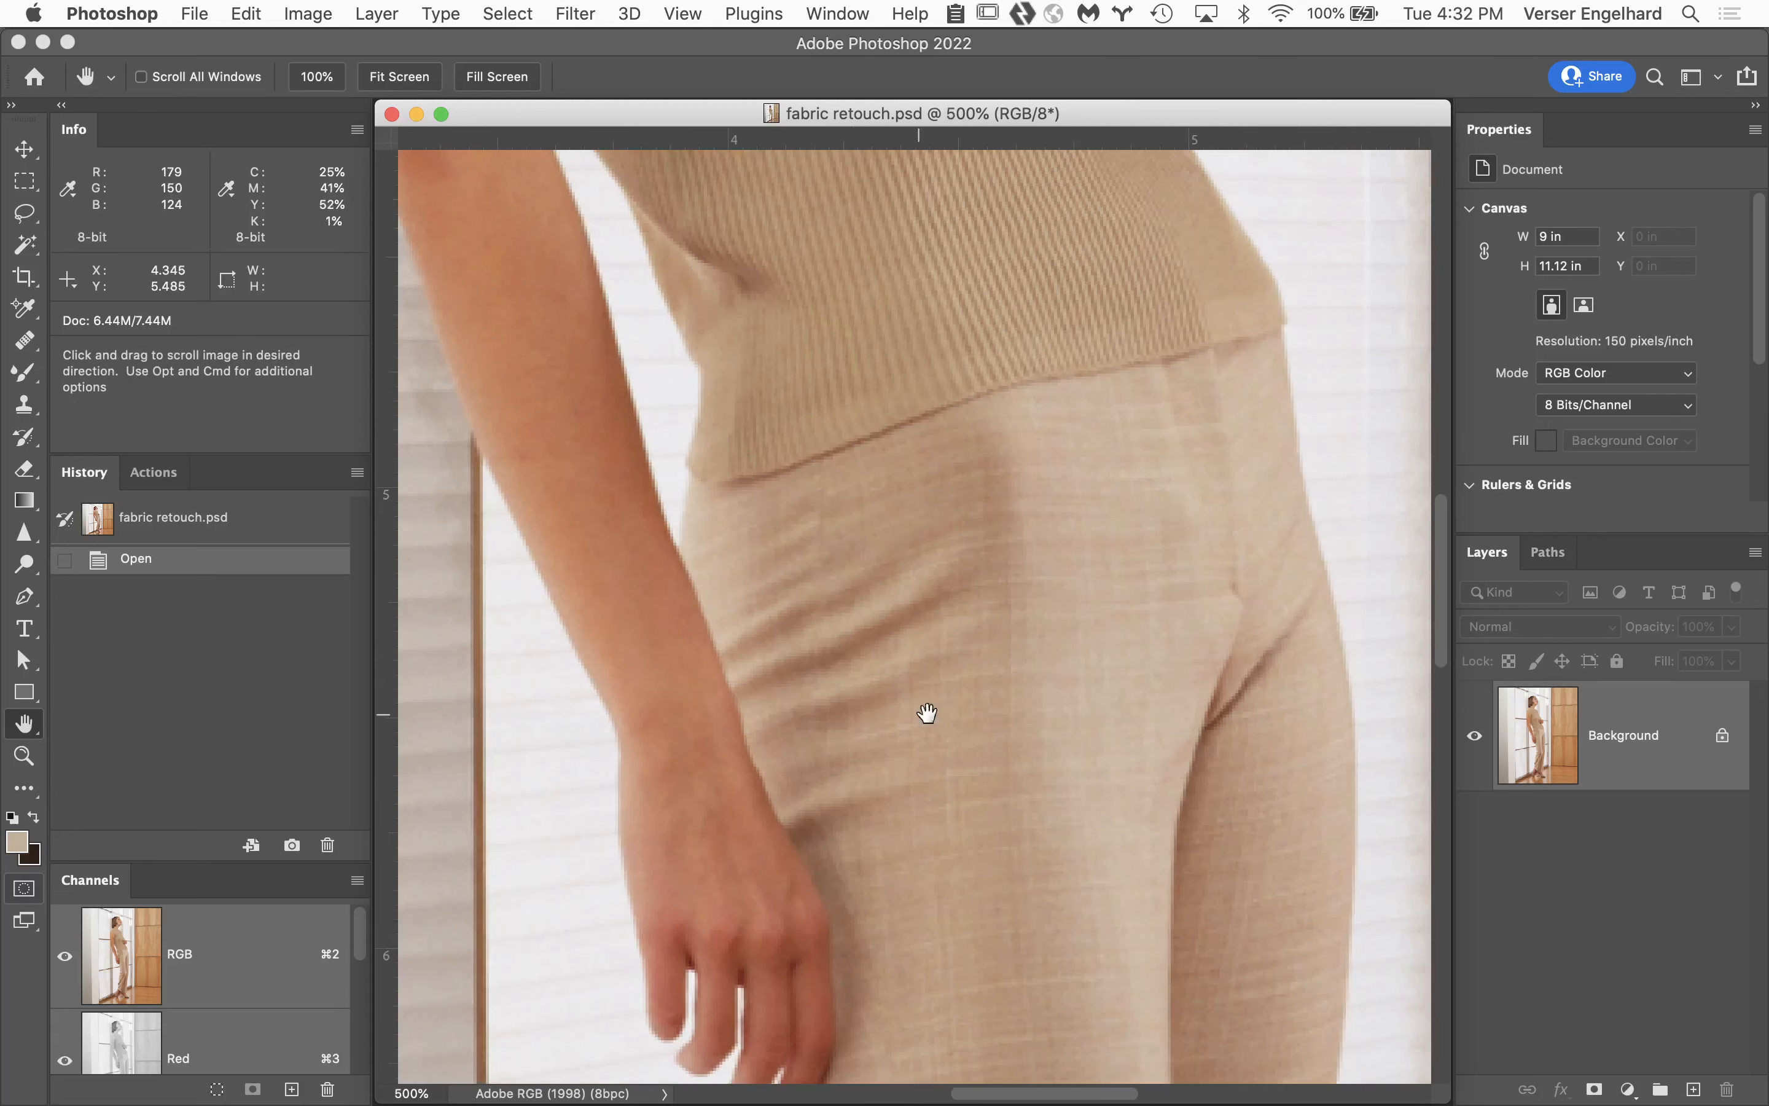
pyautogui.moveTo(927, 710); pyautogui.dragTo(1093, 569)
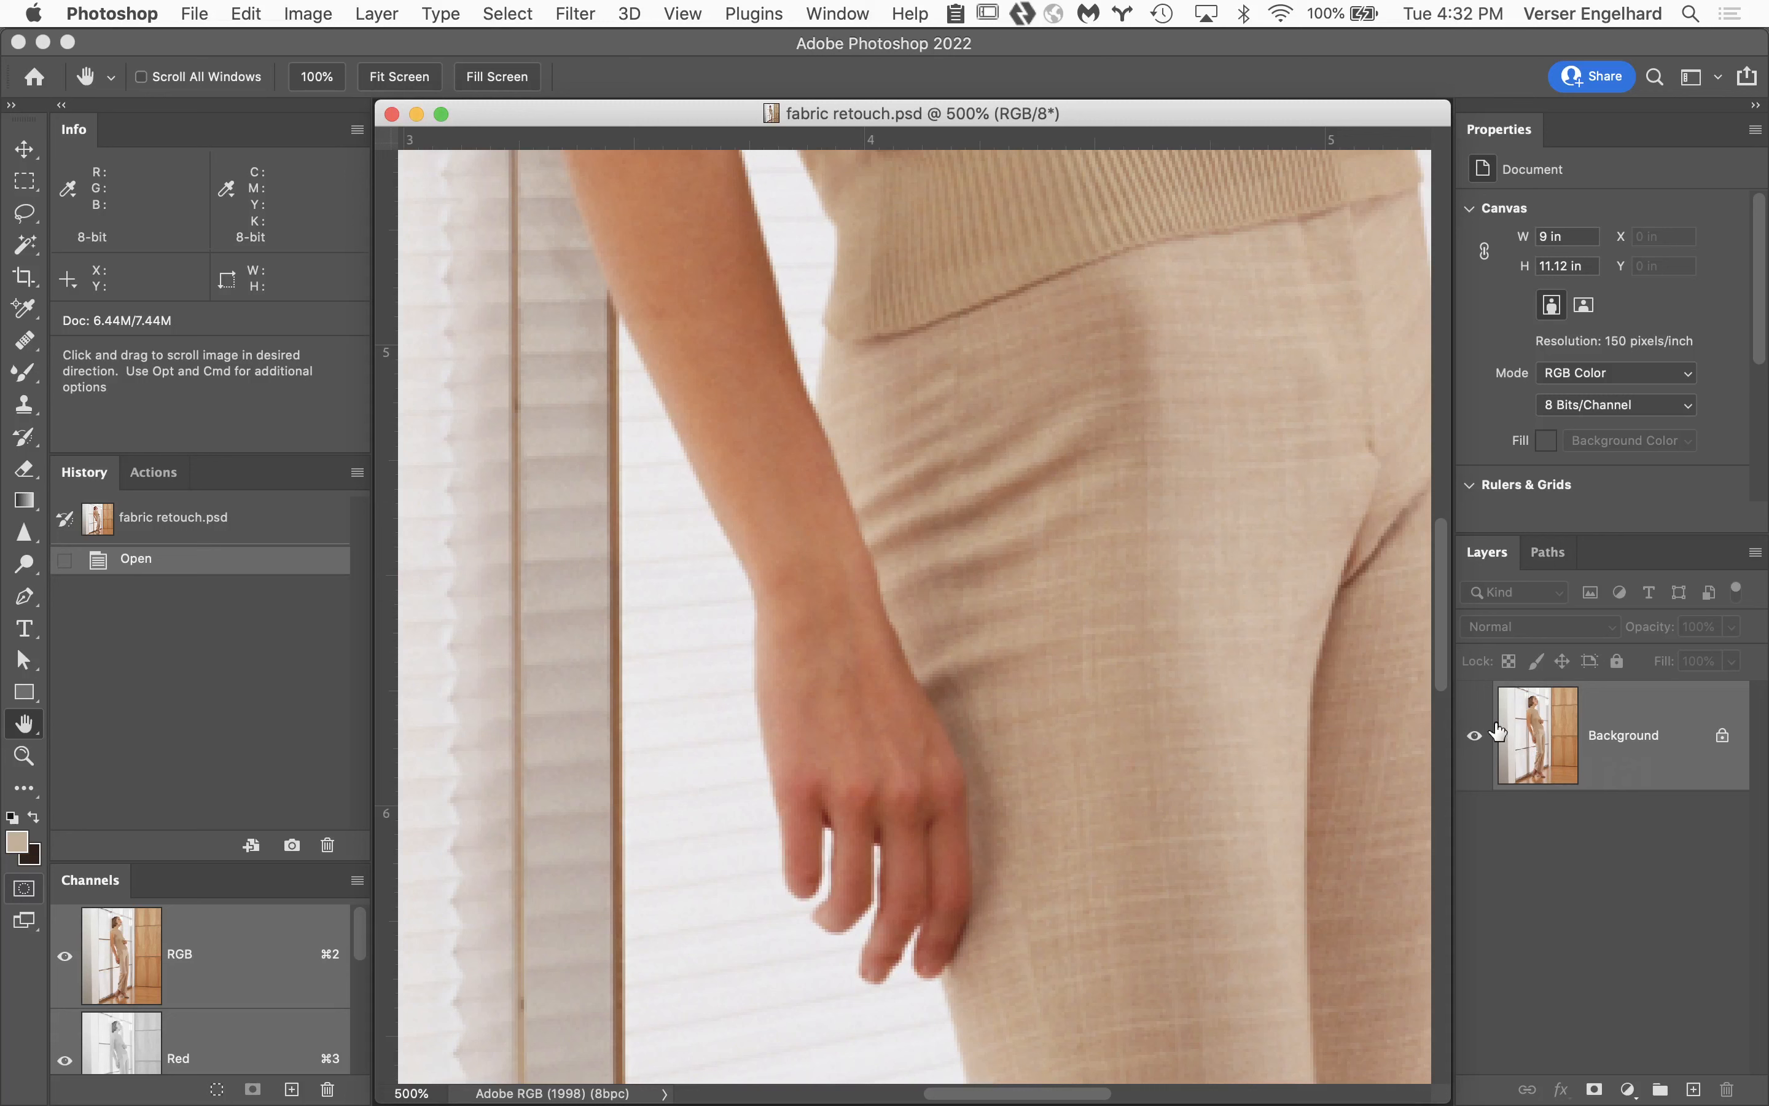
pyautogui.press('super+j')
pyautogui.press('super+j')
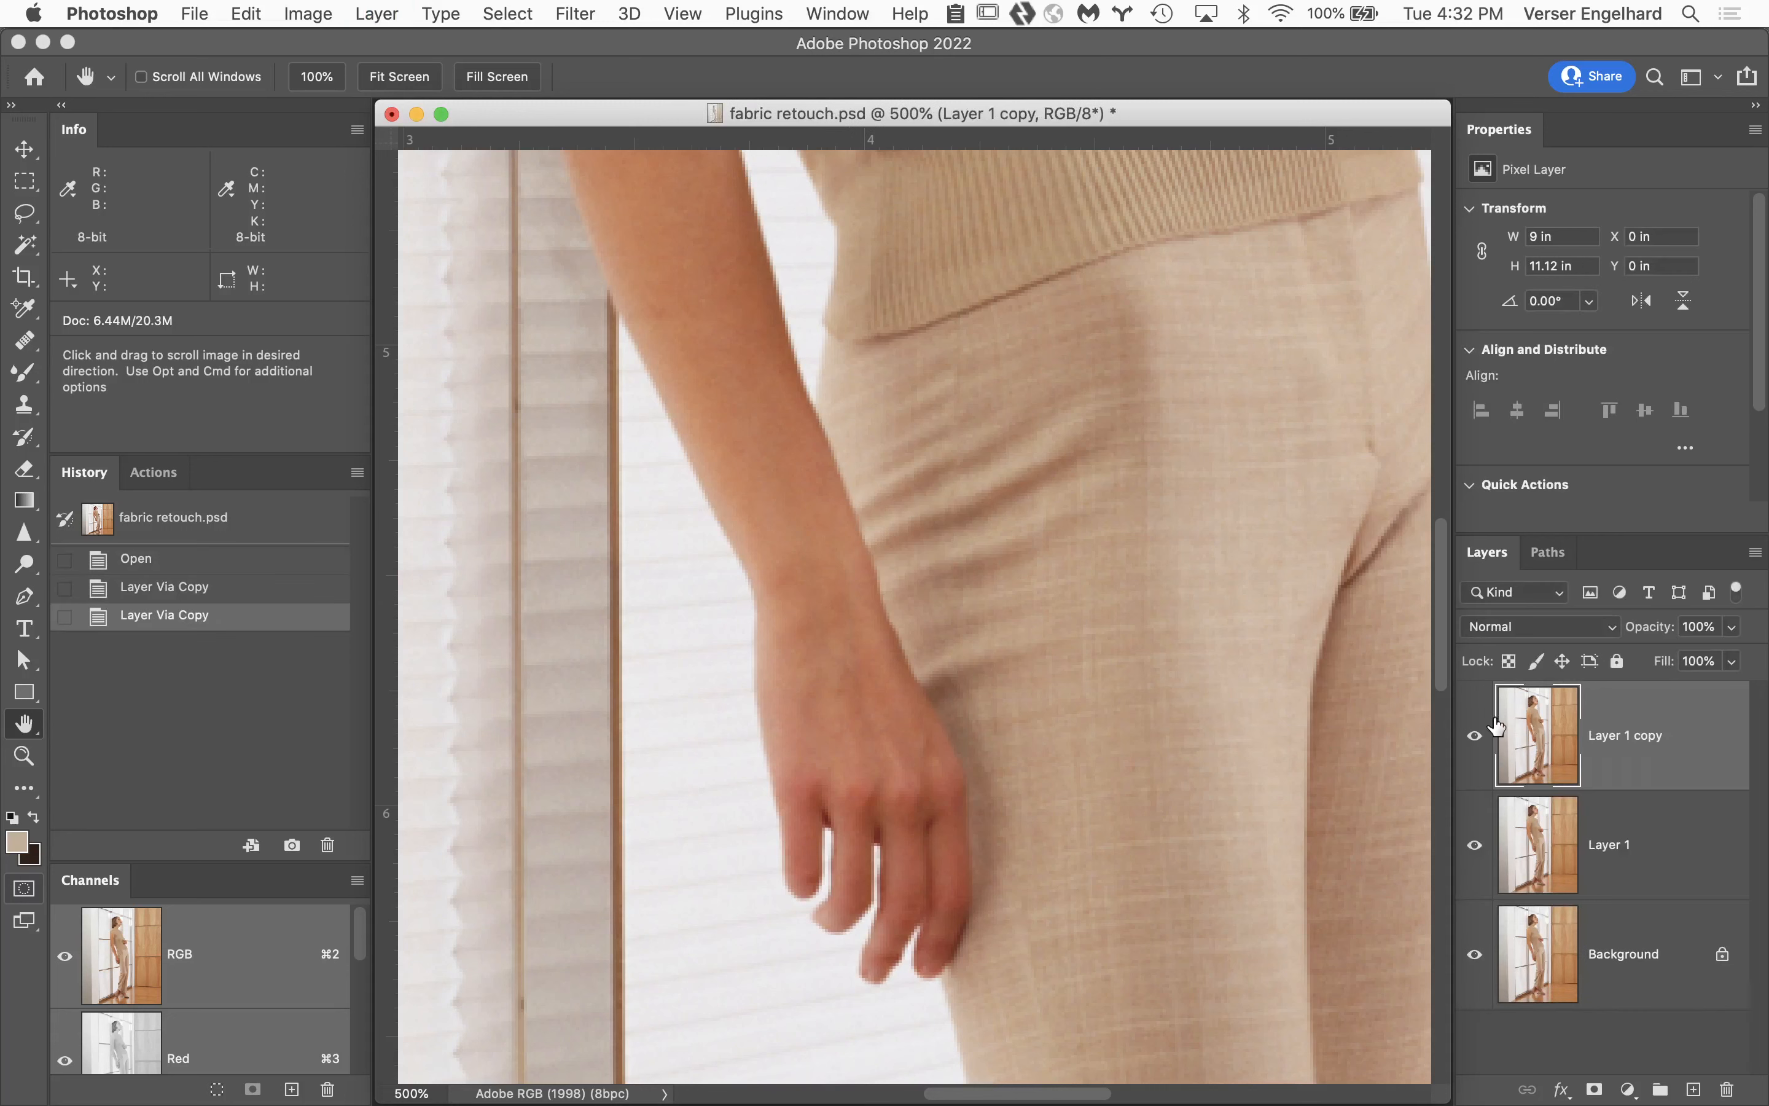
# Rename the lower duplicate layer "low" and the upper duplicate layer "high".
pyautogui.click(1622, 842)
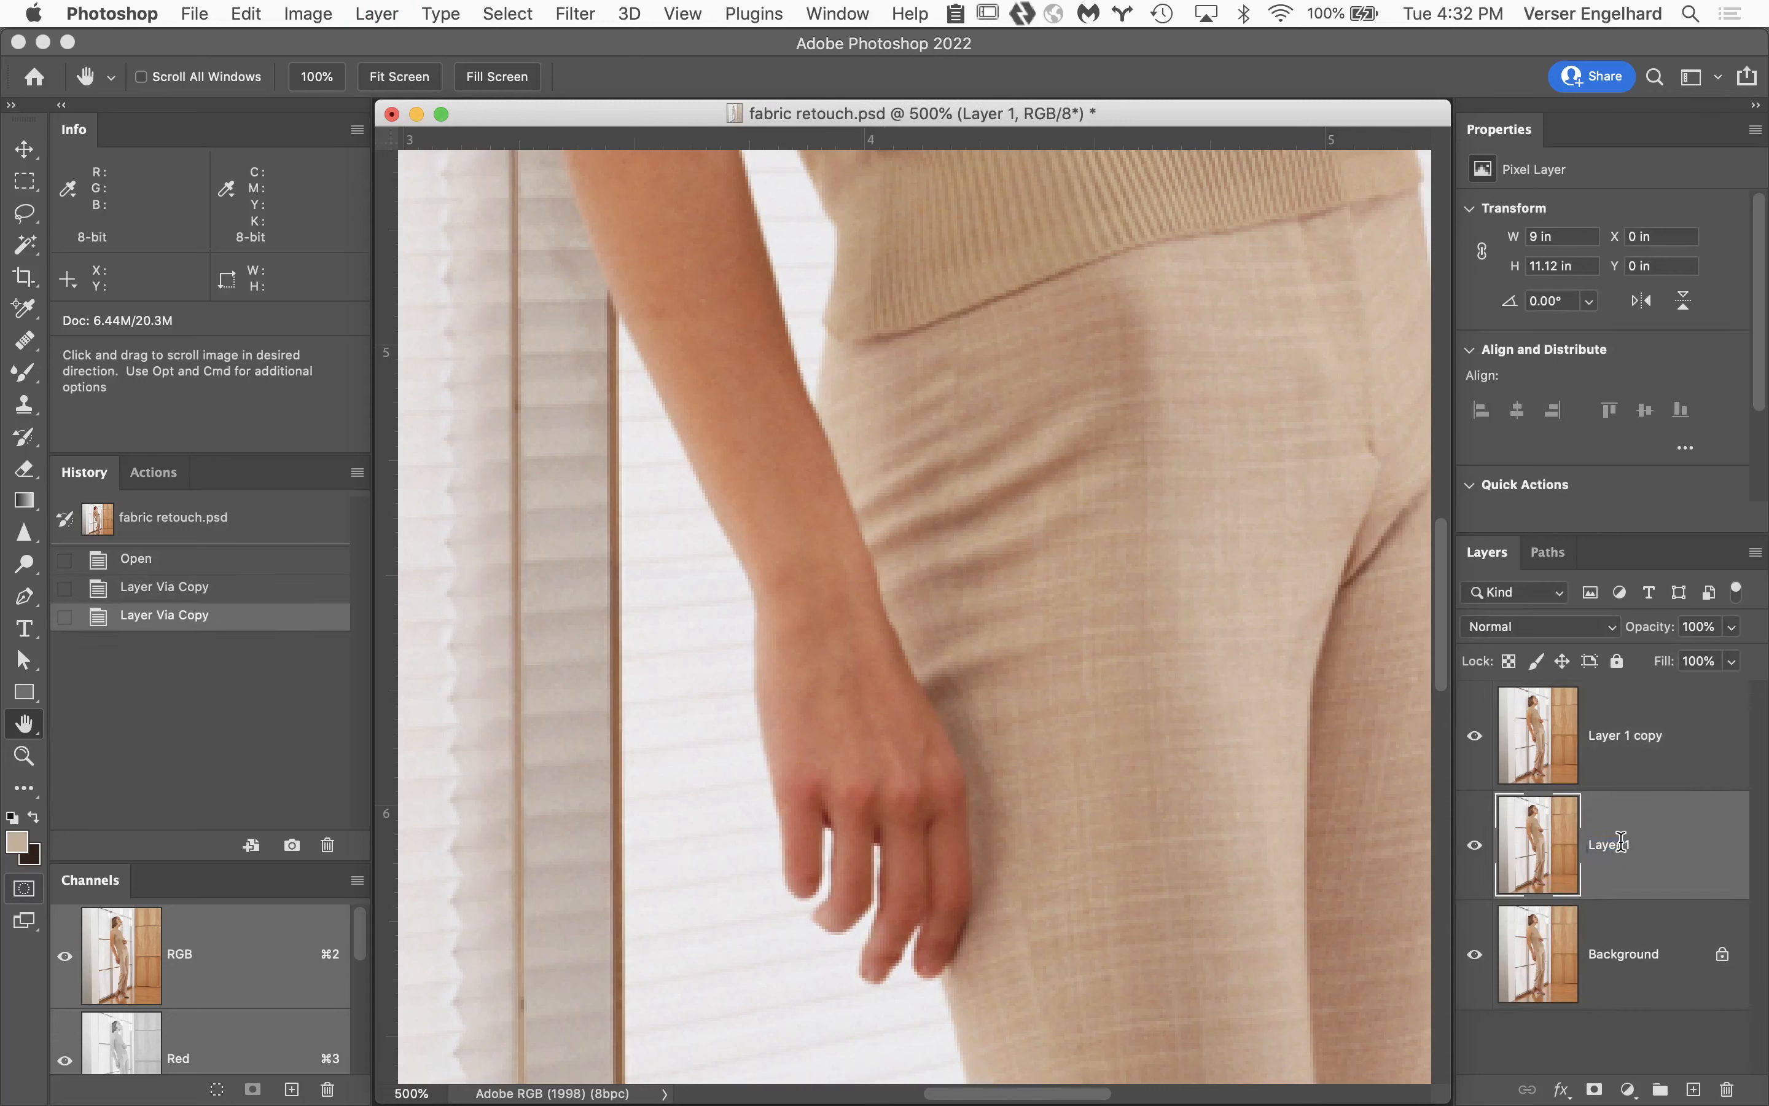
pyautogui.doubleClick(1621, 842)
pyautogui.write('low')
pyautogui.press('Return')
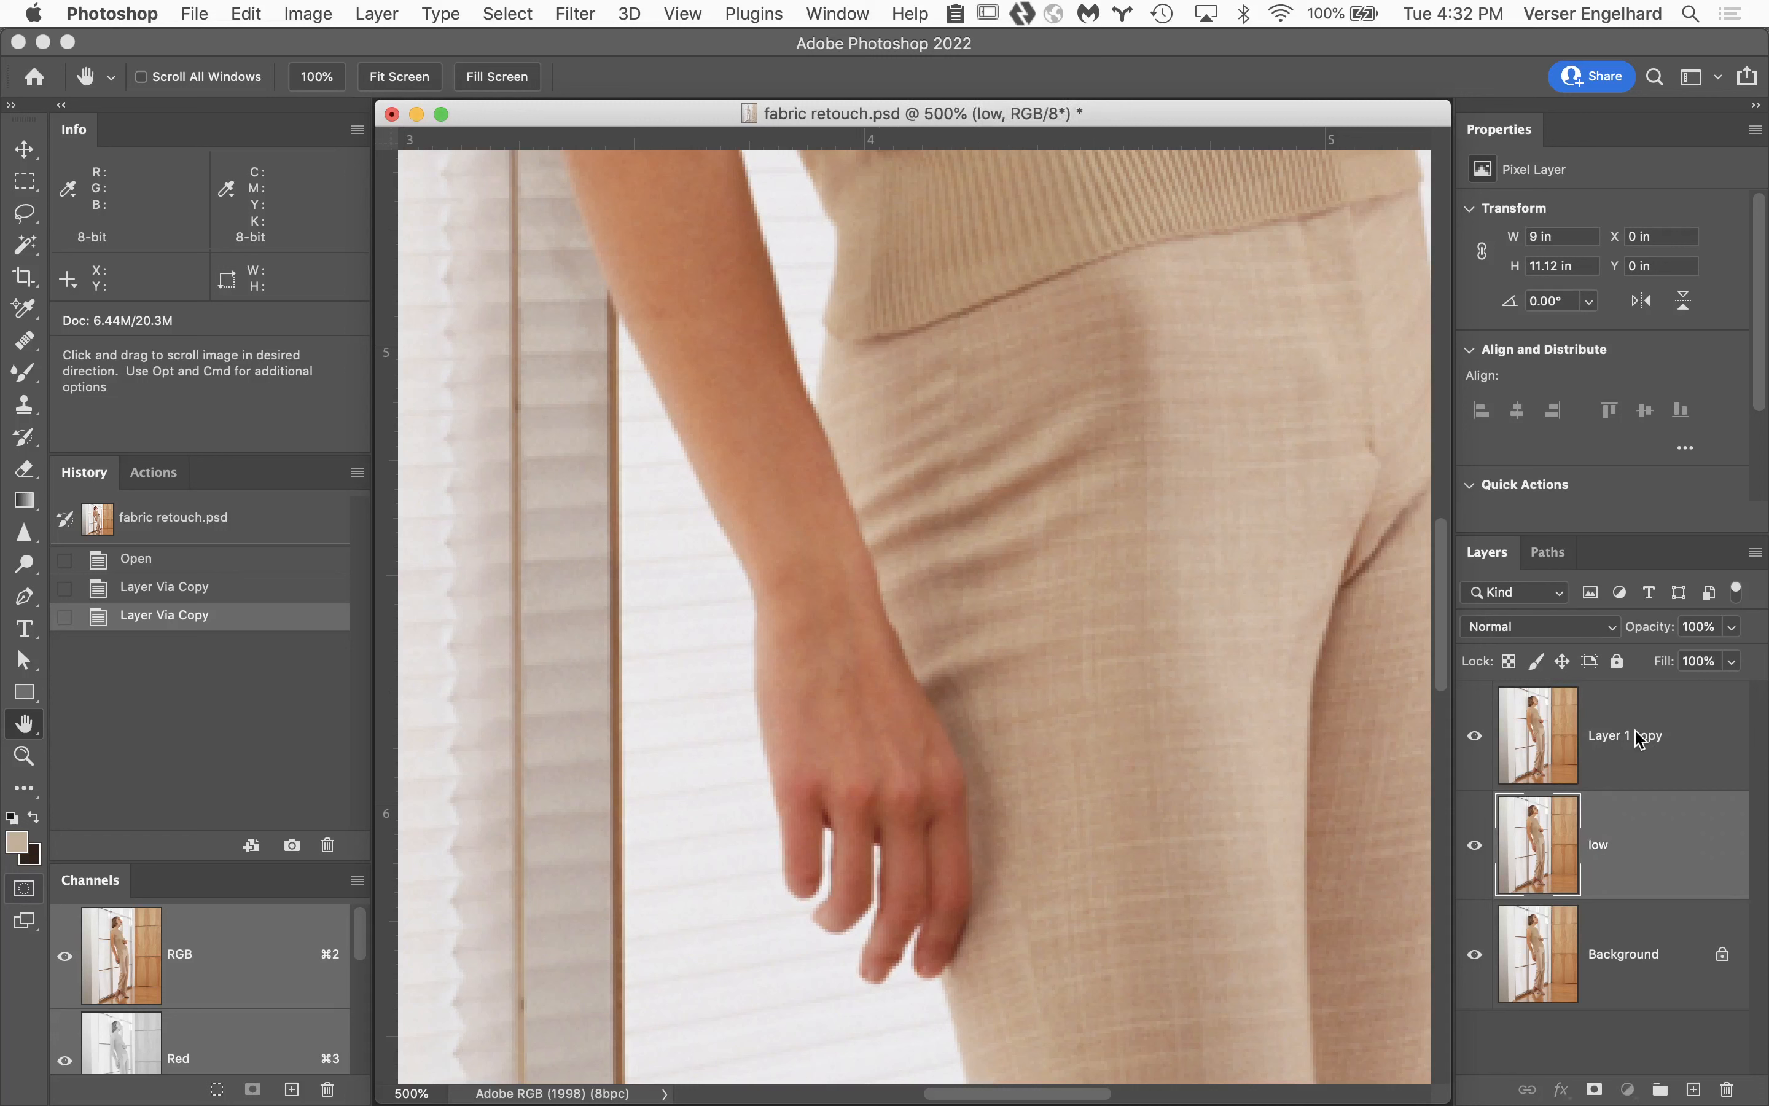
pyautogui.doubleClick(1635, 733)
pyautogui.write('high')
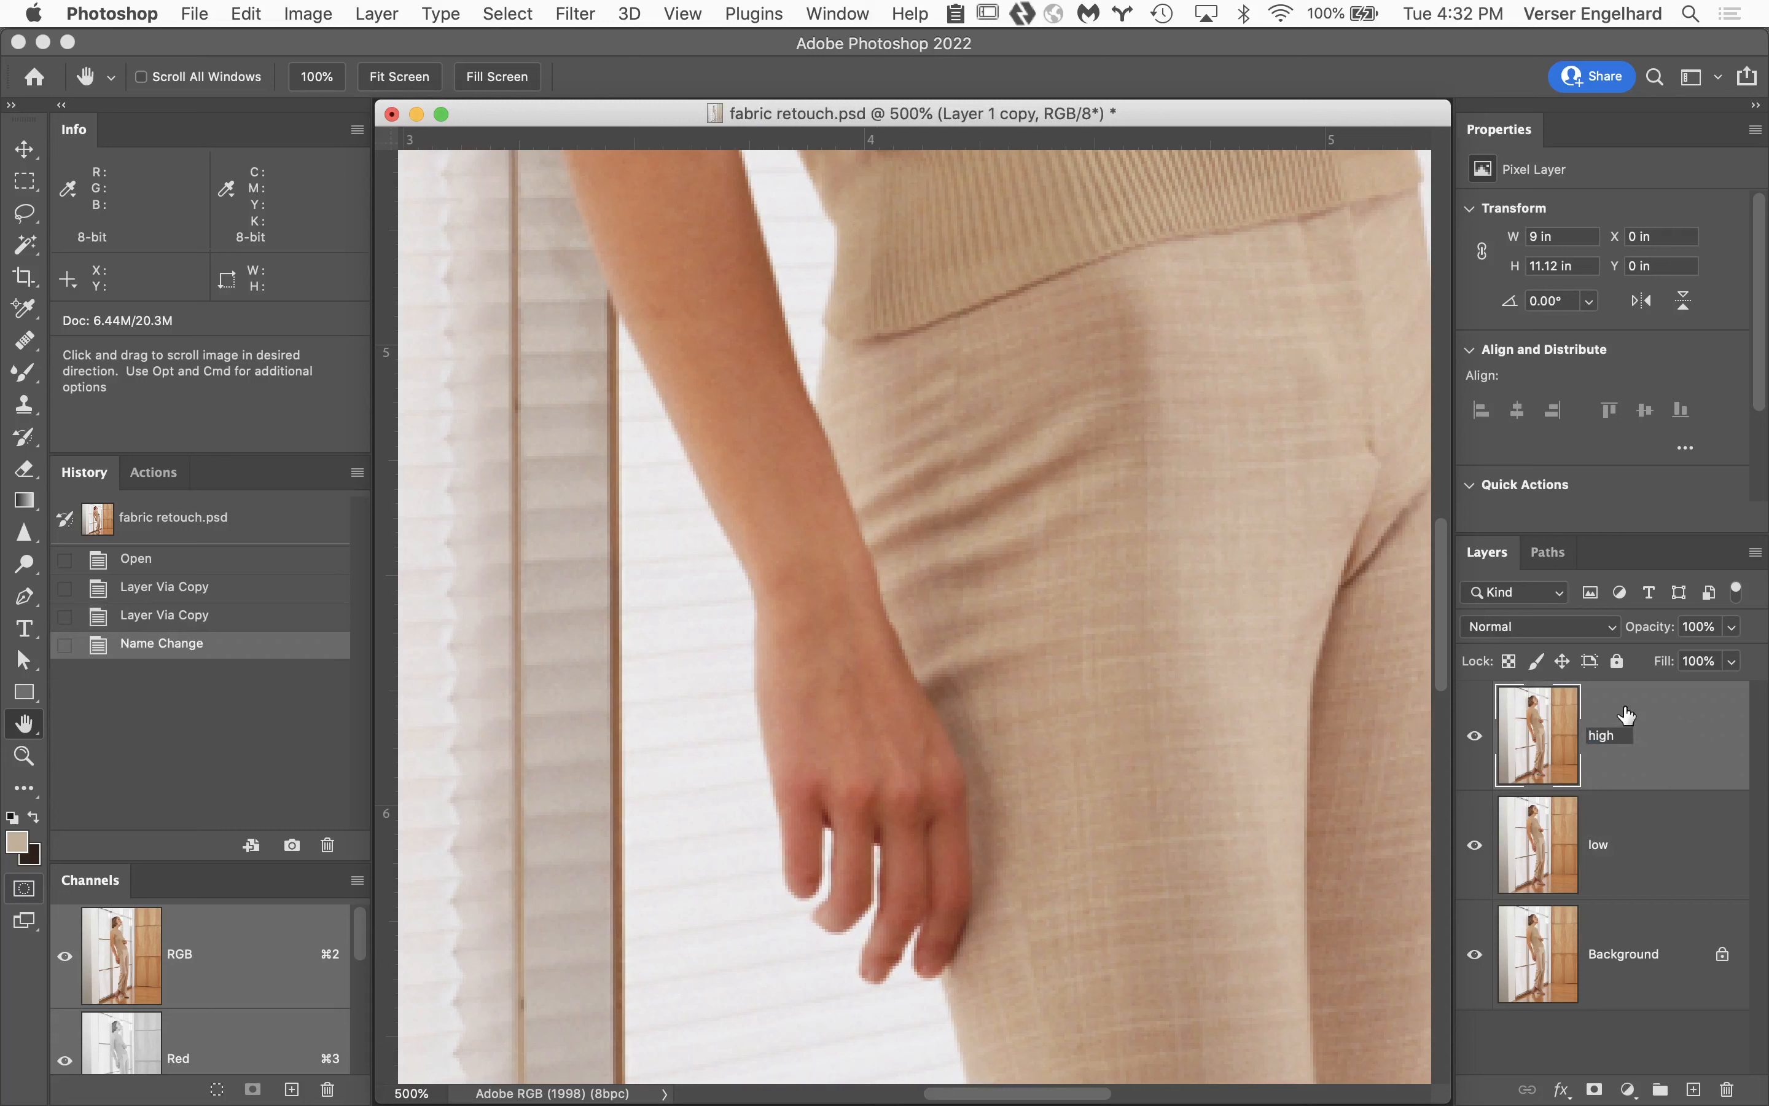
# Hide the high layer and blur the low layer with a Gaussian Blur of 3.0 pixels radius.
pyautogui.click(1474, 744)
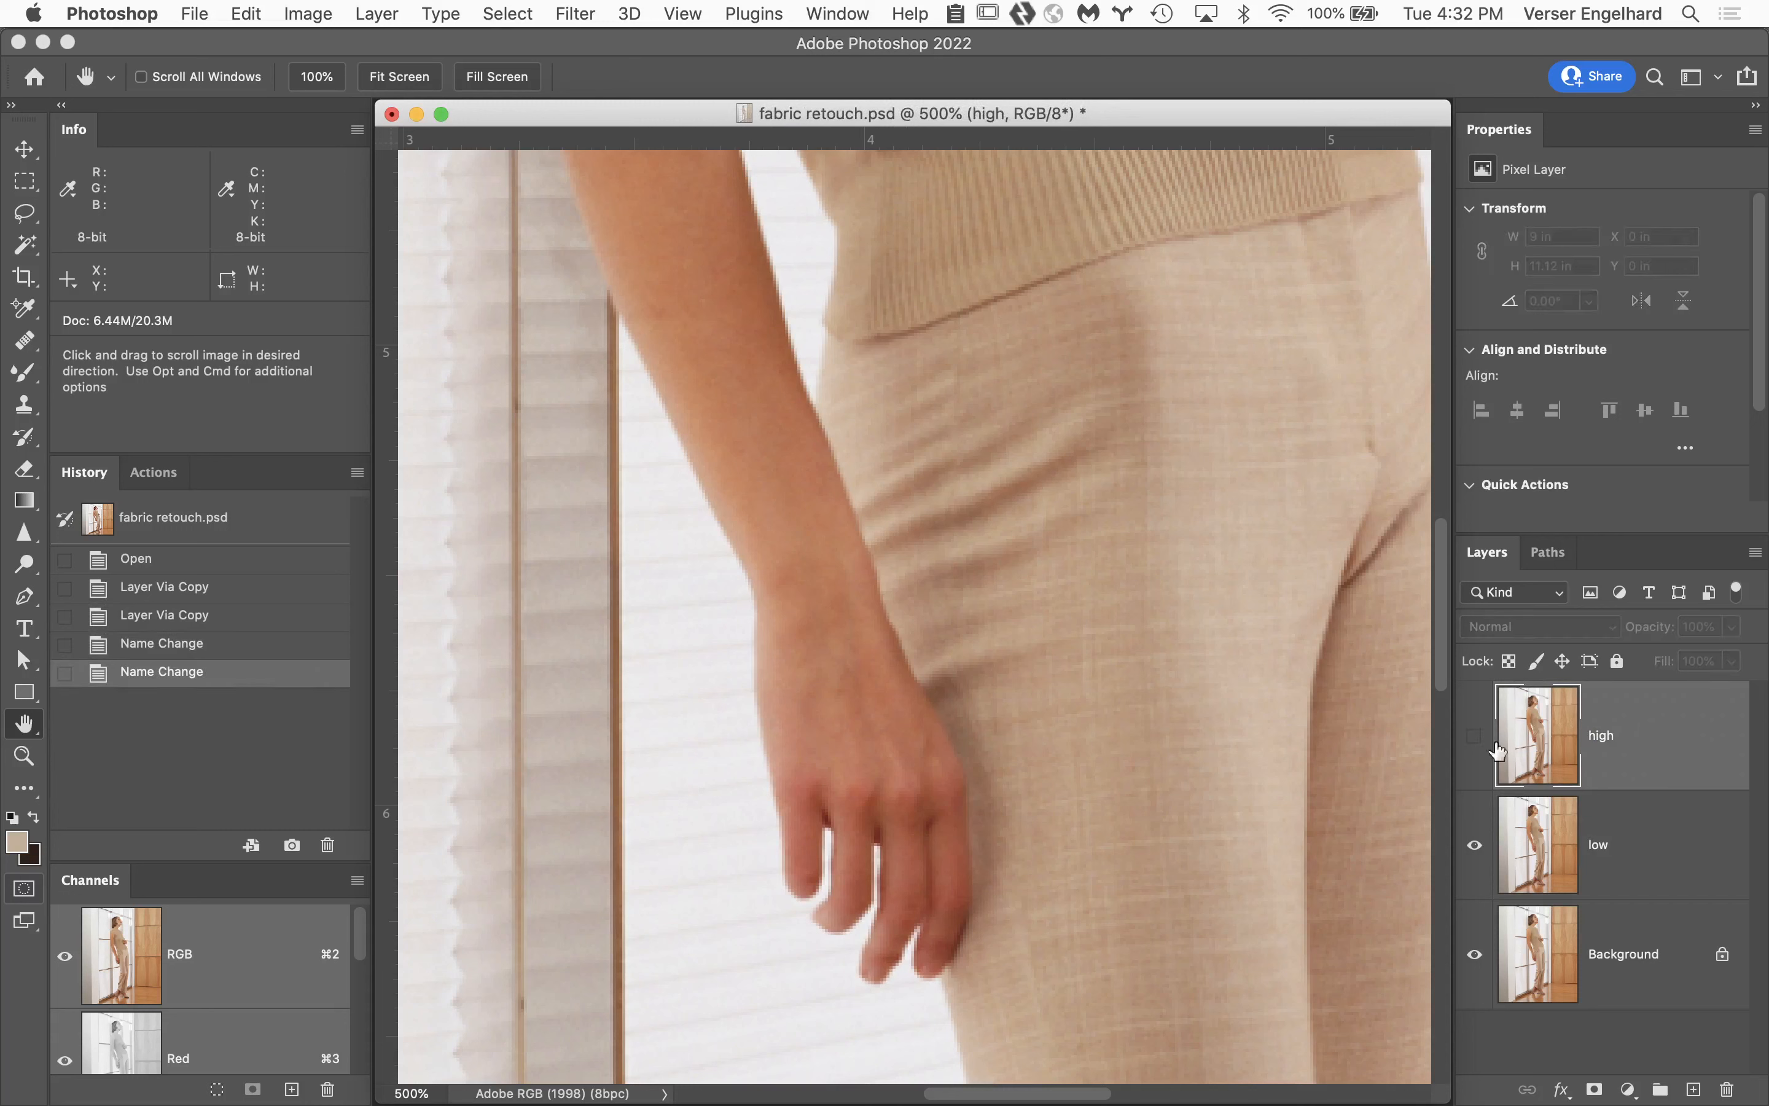
pyautogui.click(1691, 852)
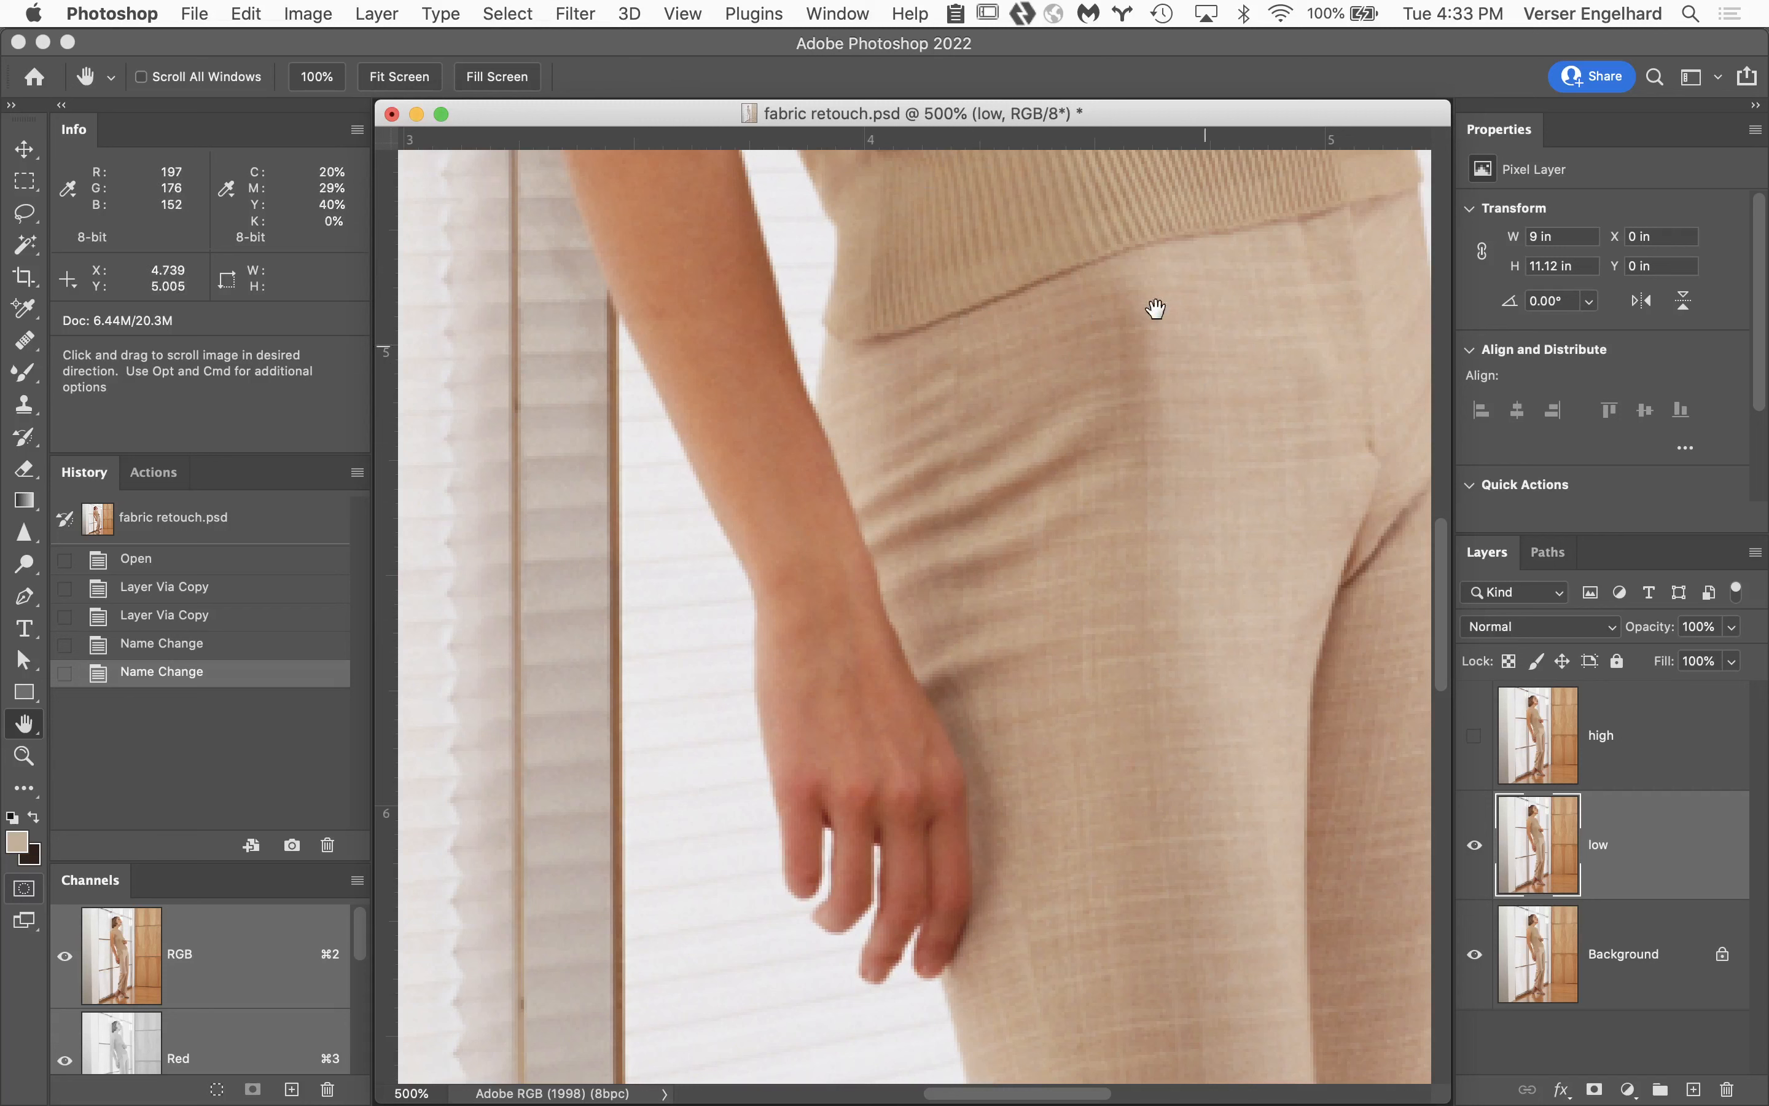
pyautogui.click(581, 14)
pyautogui.moveTo(643, 326)
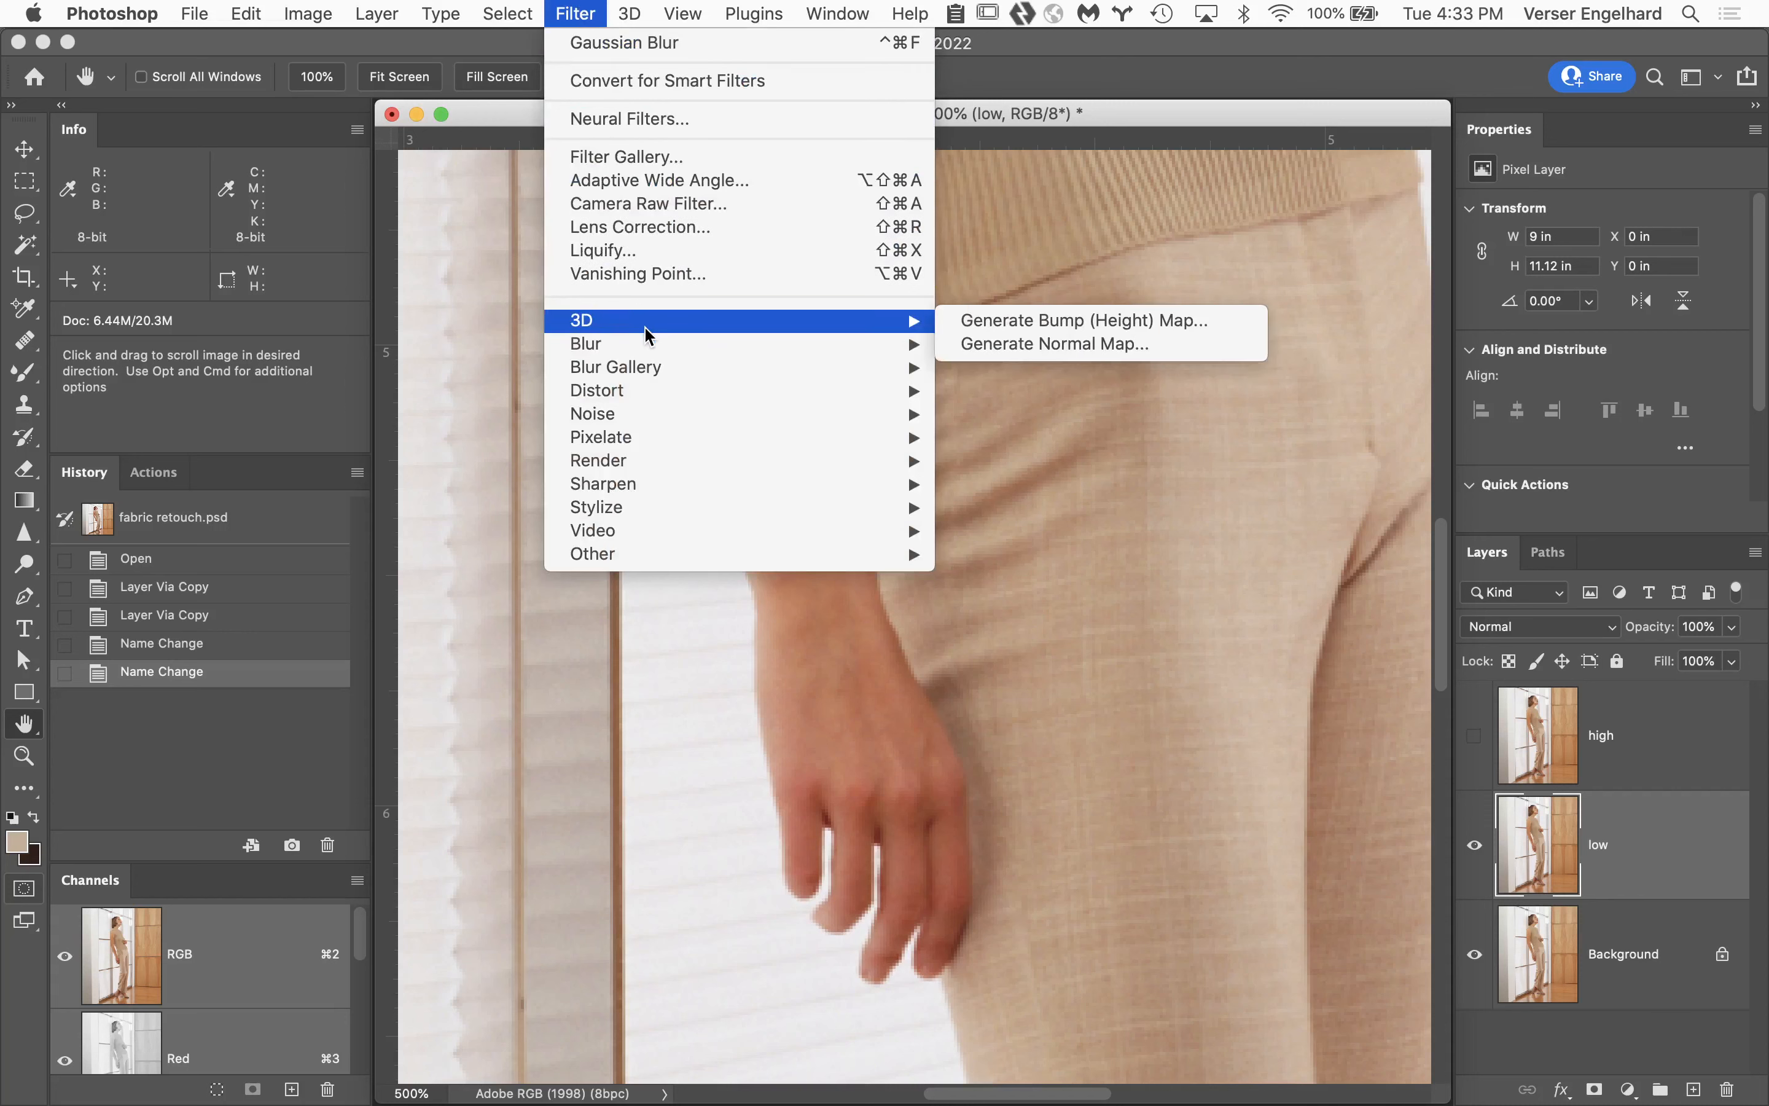
pyautogui.moveTo(804, 345)
pyautogui.click(1023, 439)
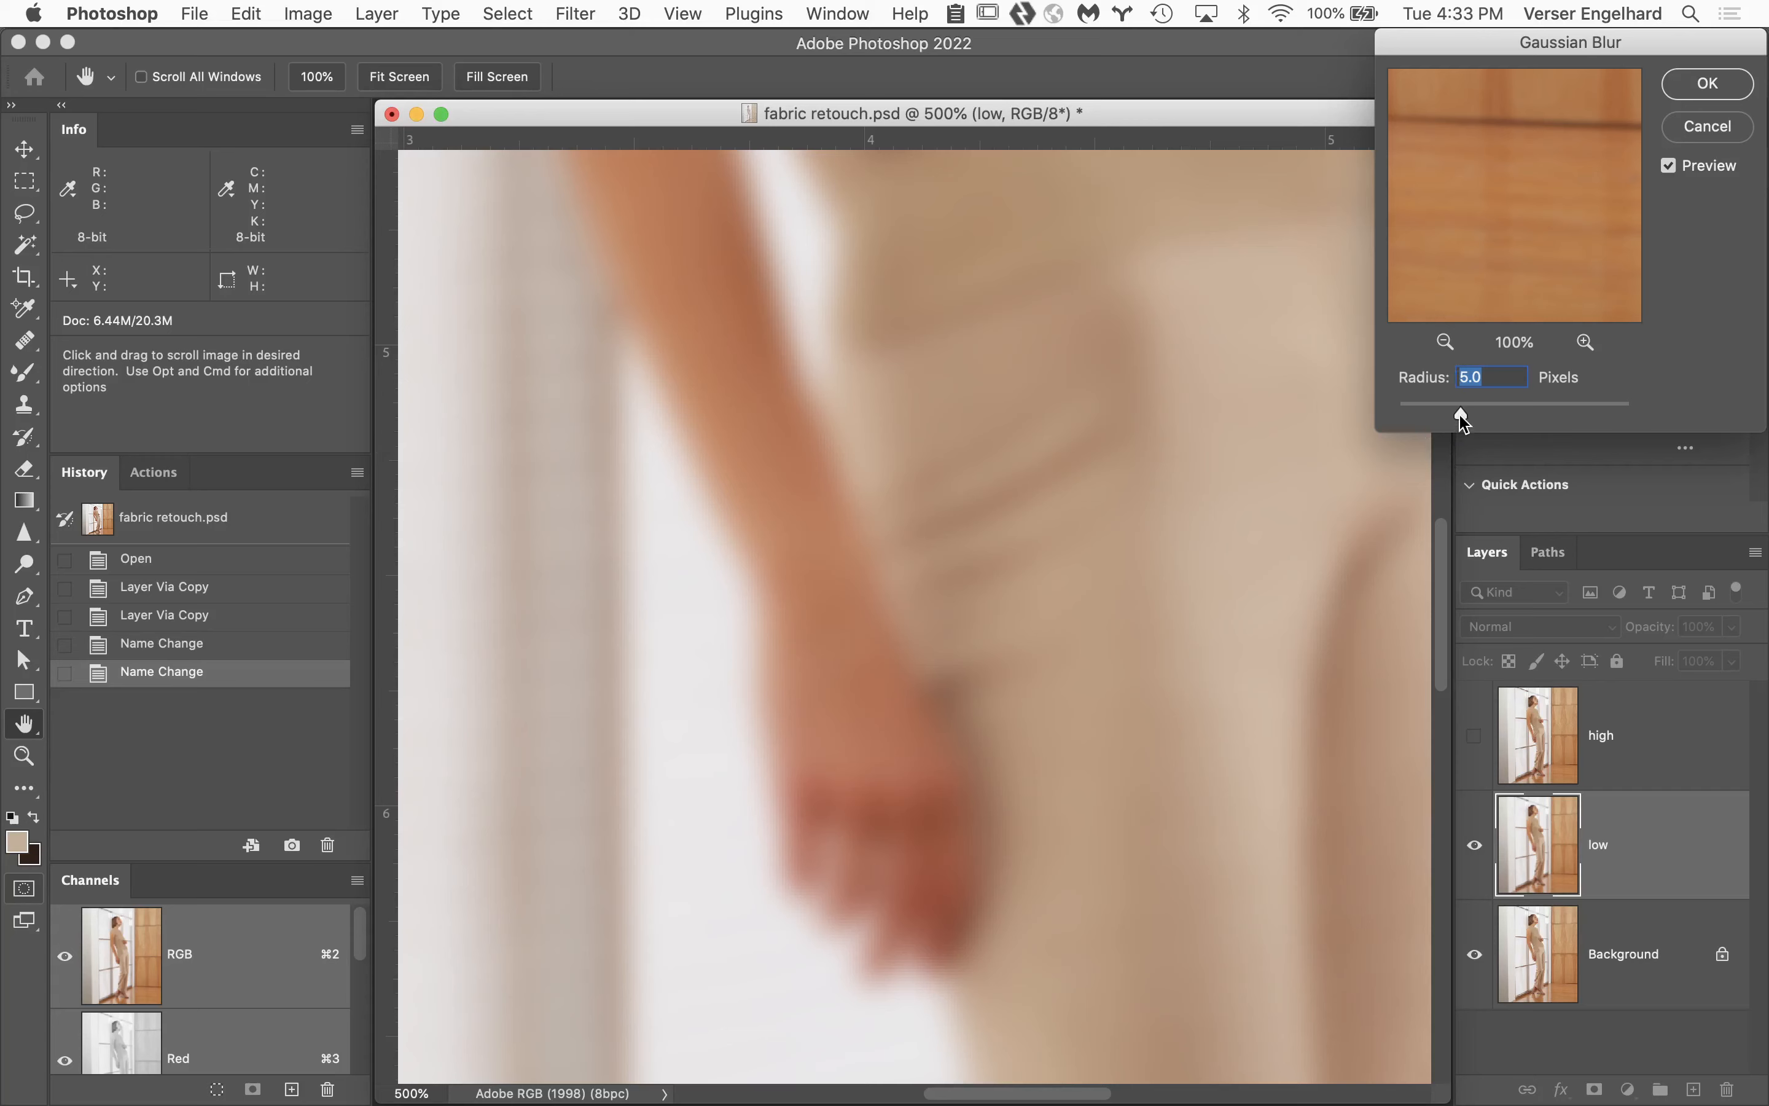
pyautogui.moveTo(1461, 417); pyautogui.dragTo(1412, 417)
pyautogui.press('Down')
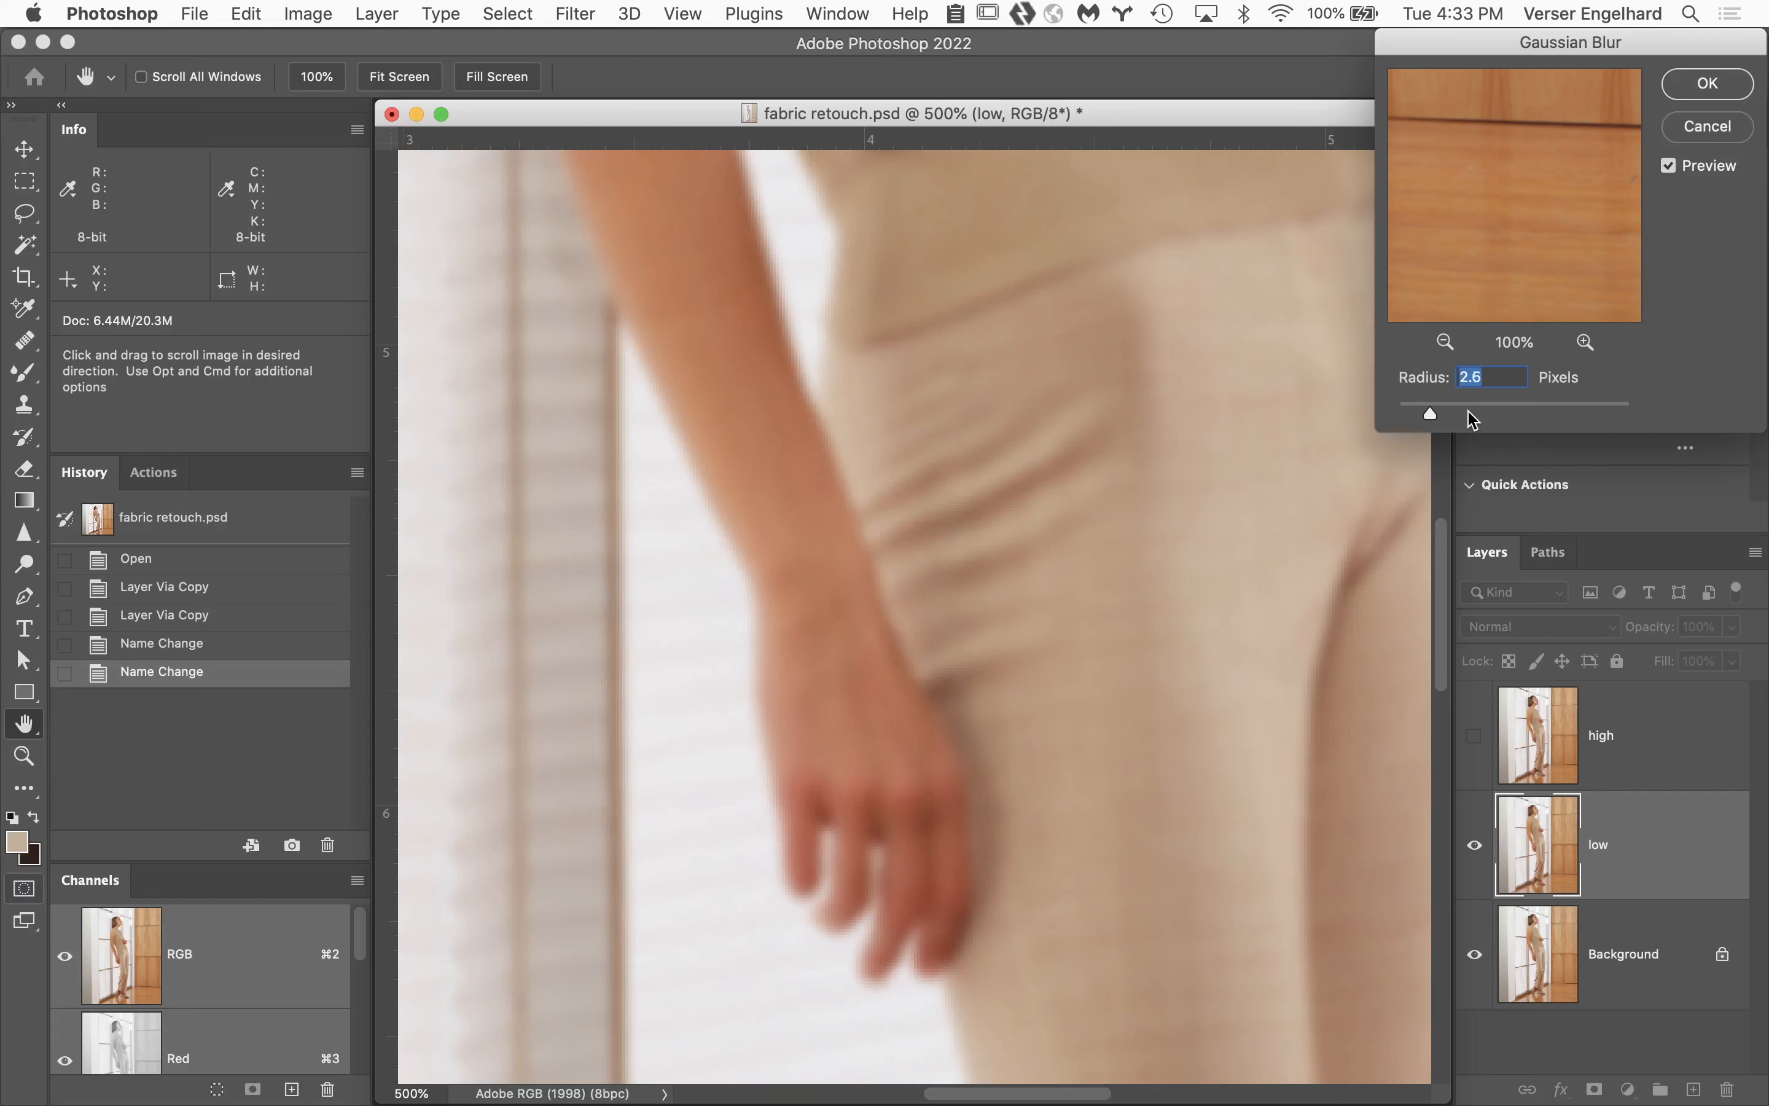
pyautogui.press('Up')
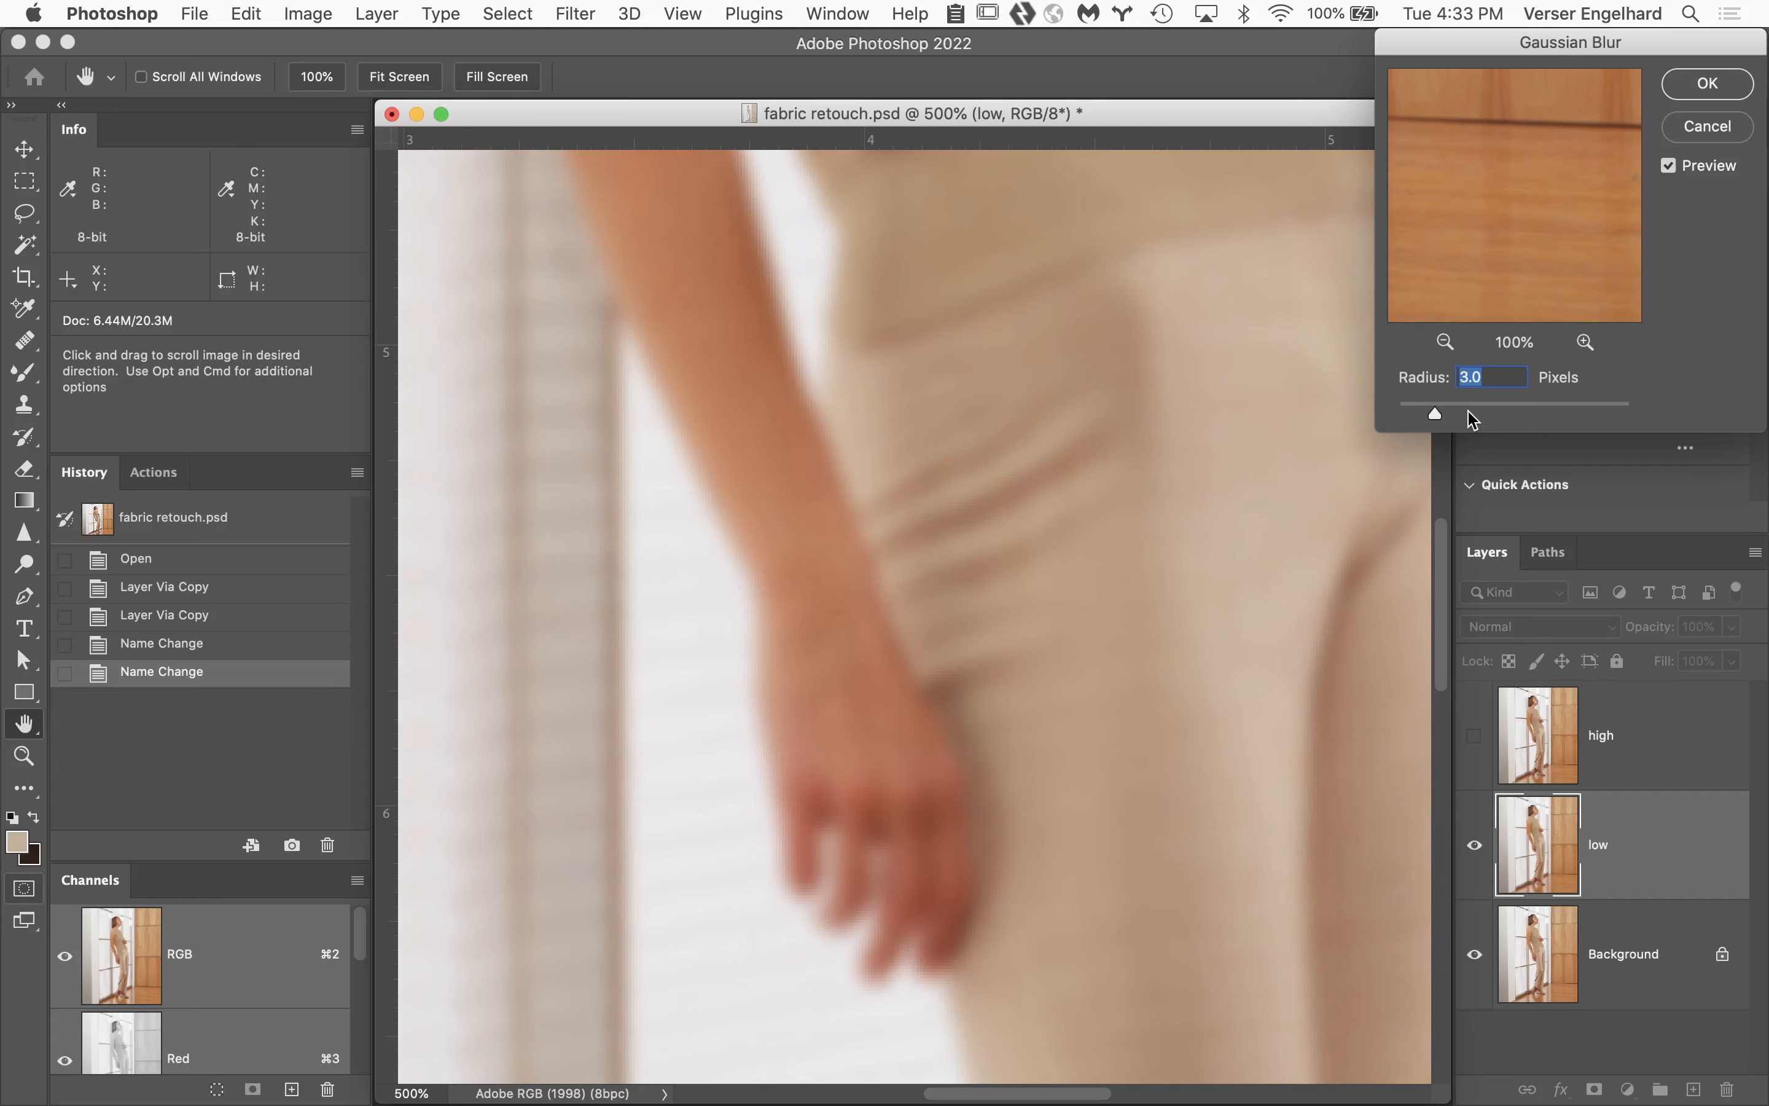
pyautogui.moveTo(1205, 427); pyautogui.dragTo(1047, 506)
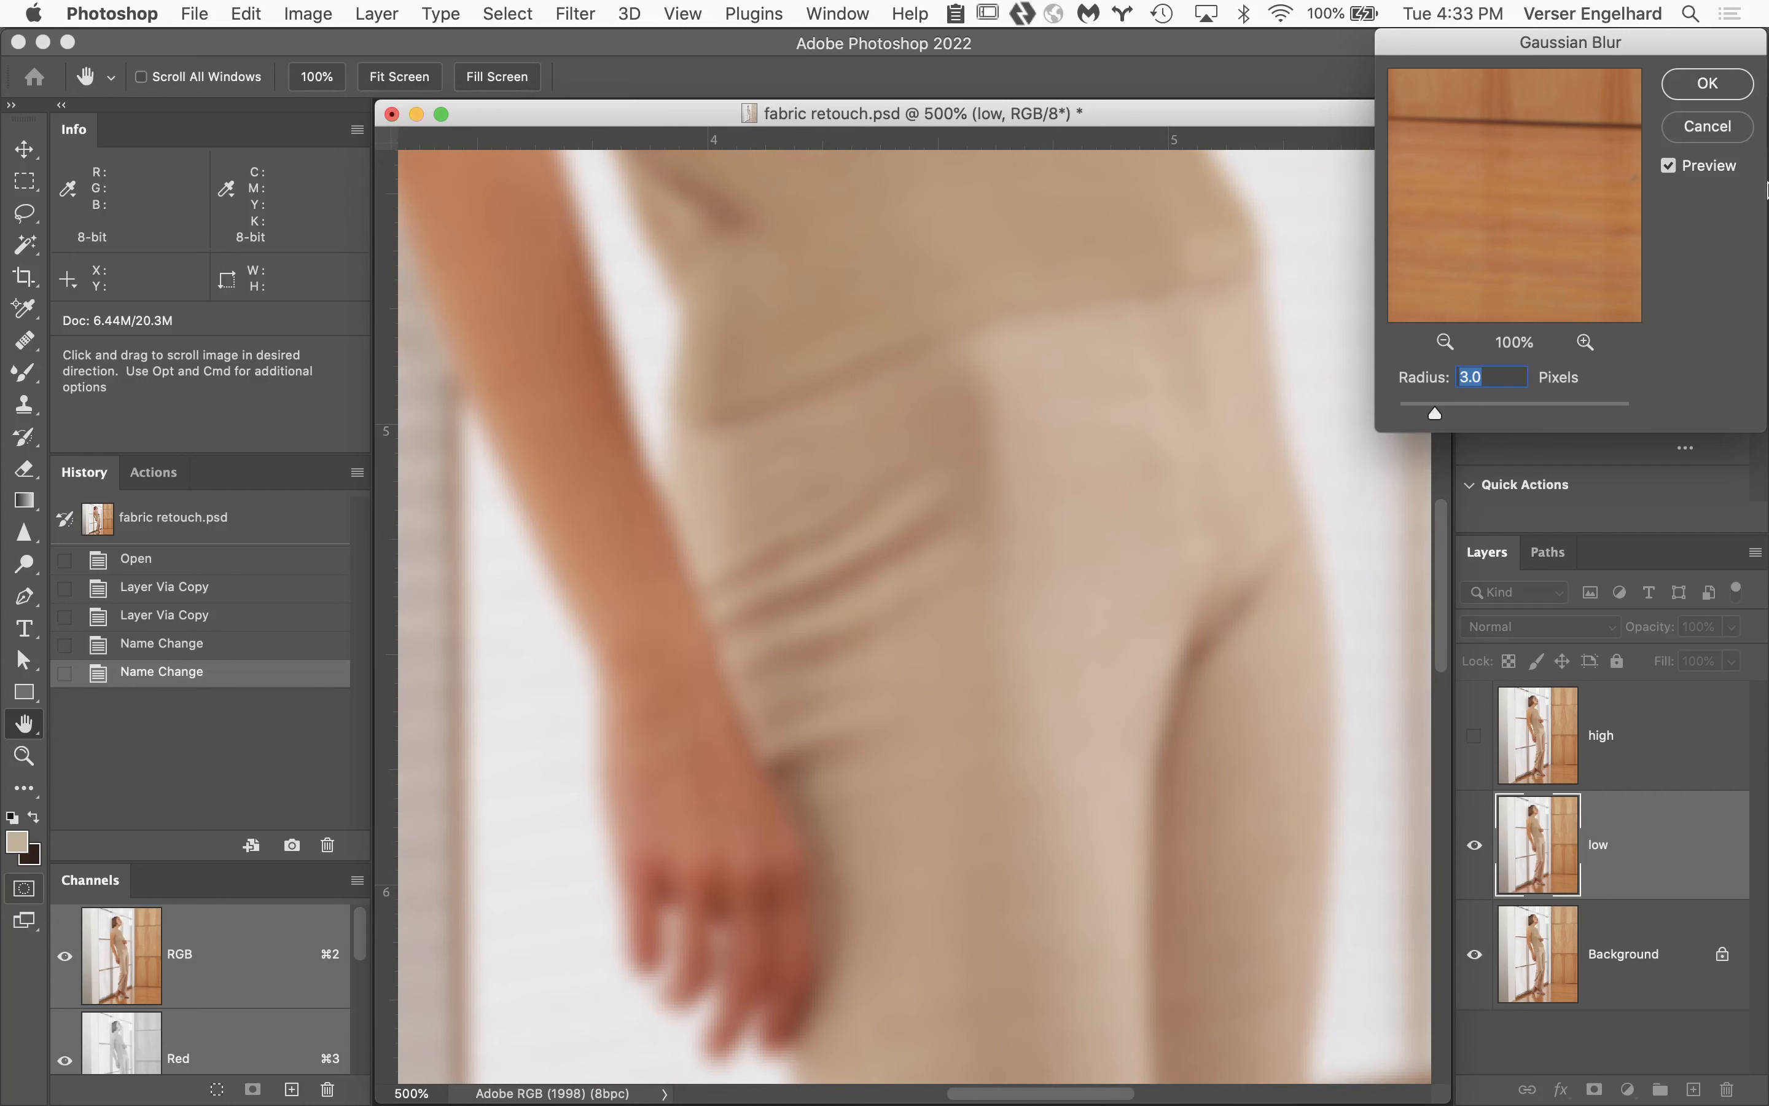
pyautogui.click(1725, 88)
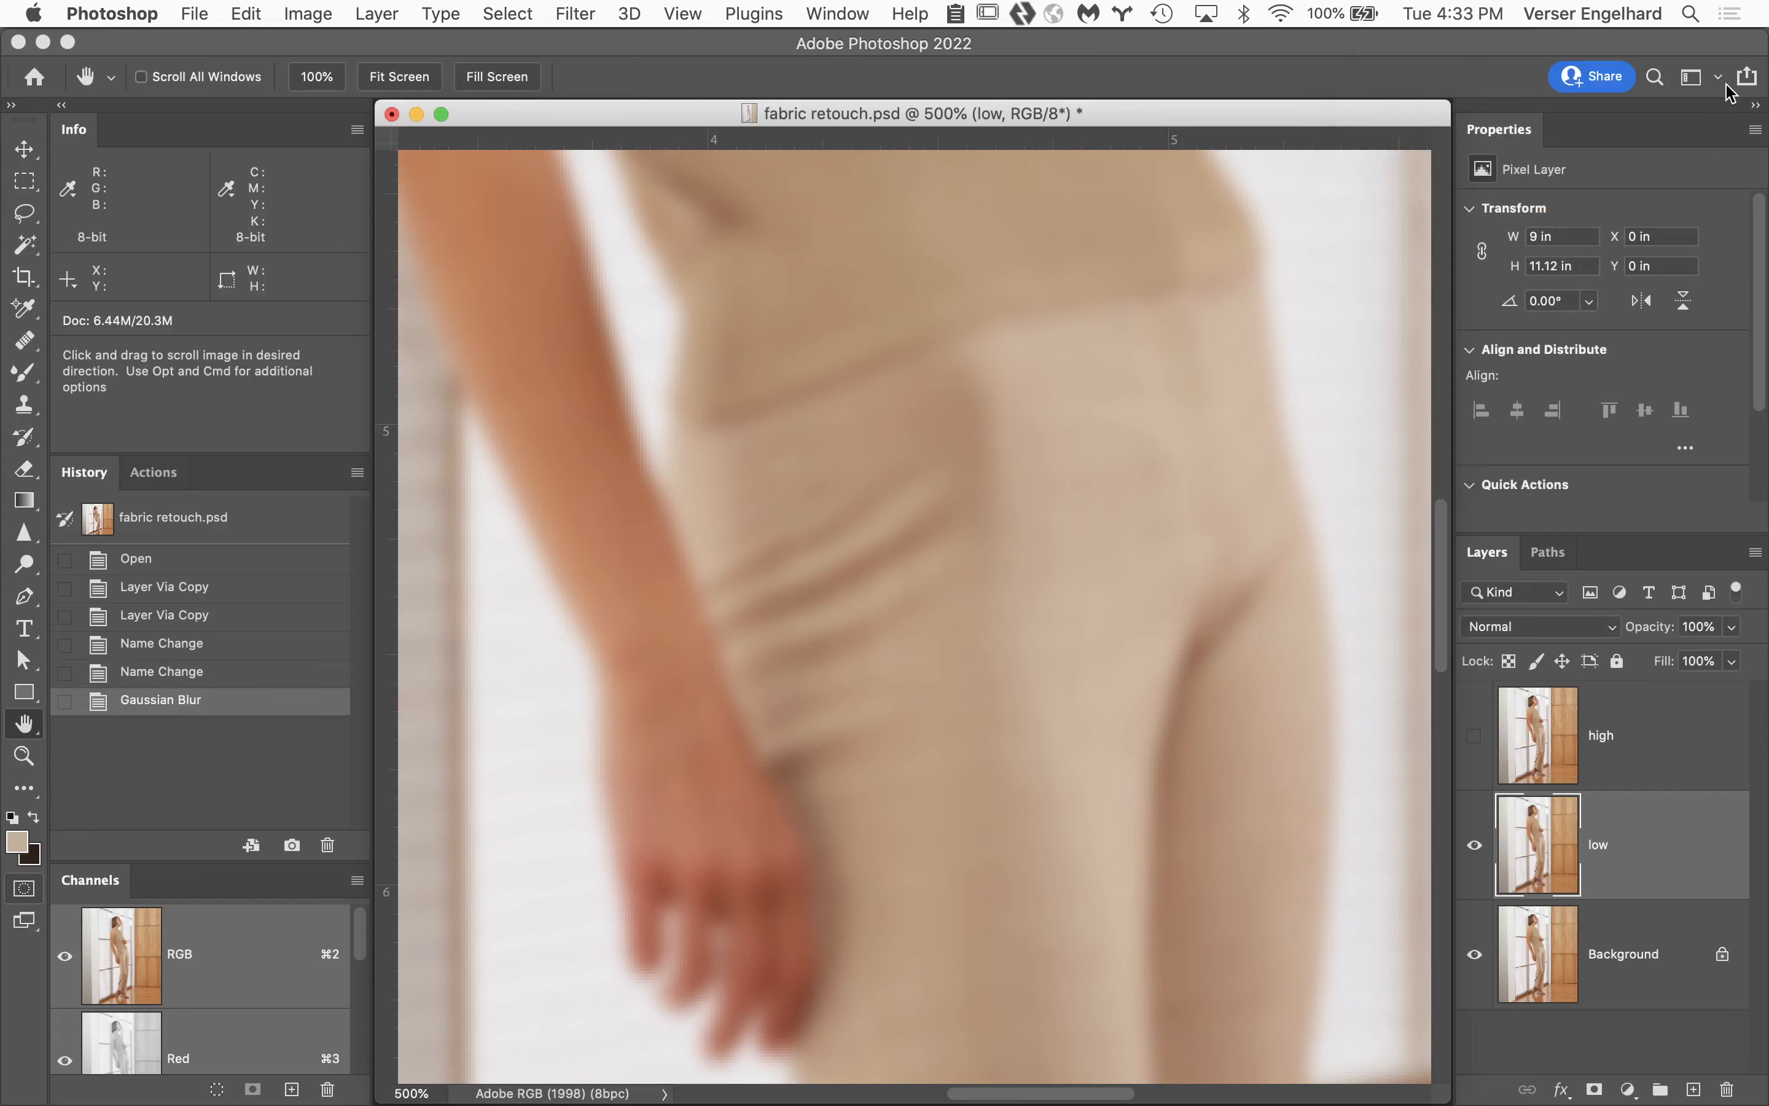
# Show the high layer, subtract the low layer from it using Apply Image with scale 2 and offset 128, and set its blending to Linear Light.
pyautogui.click(1624, 738)
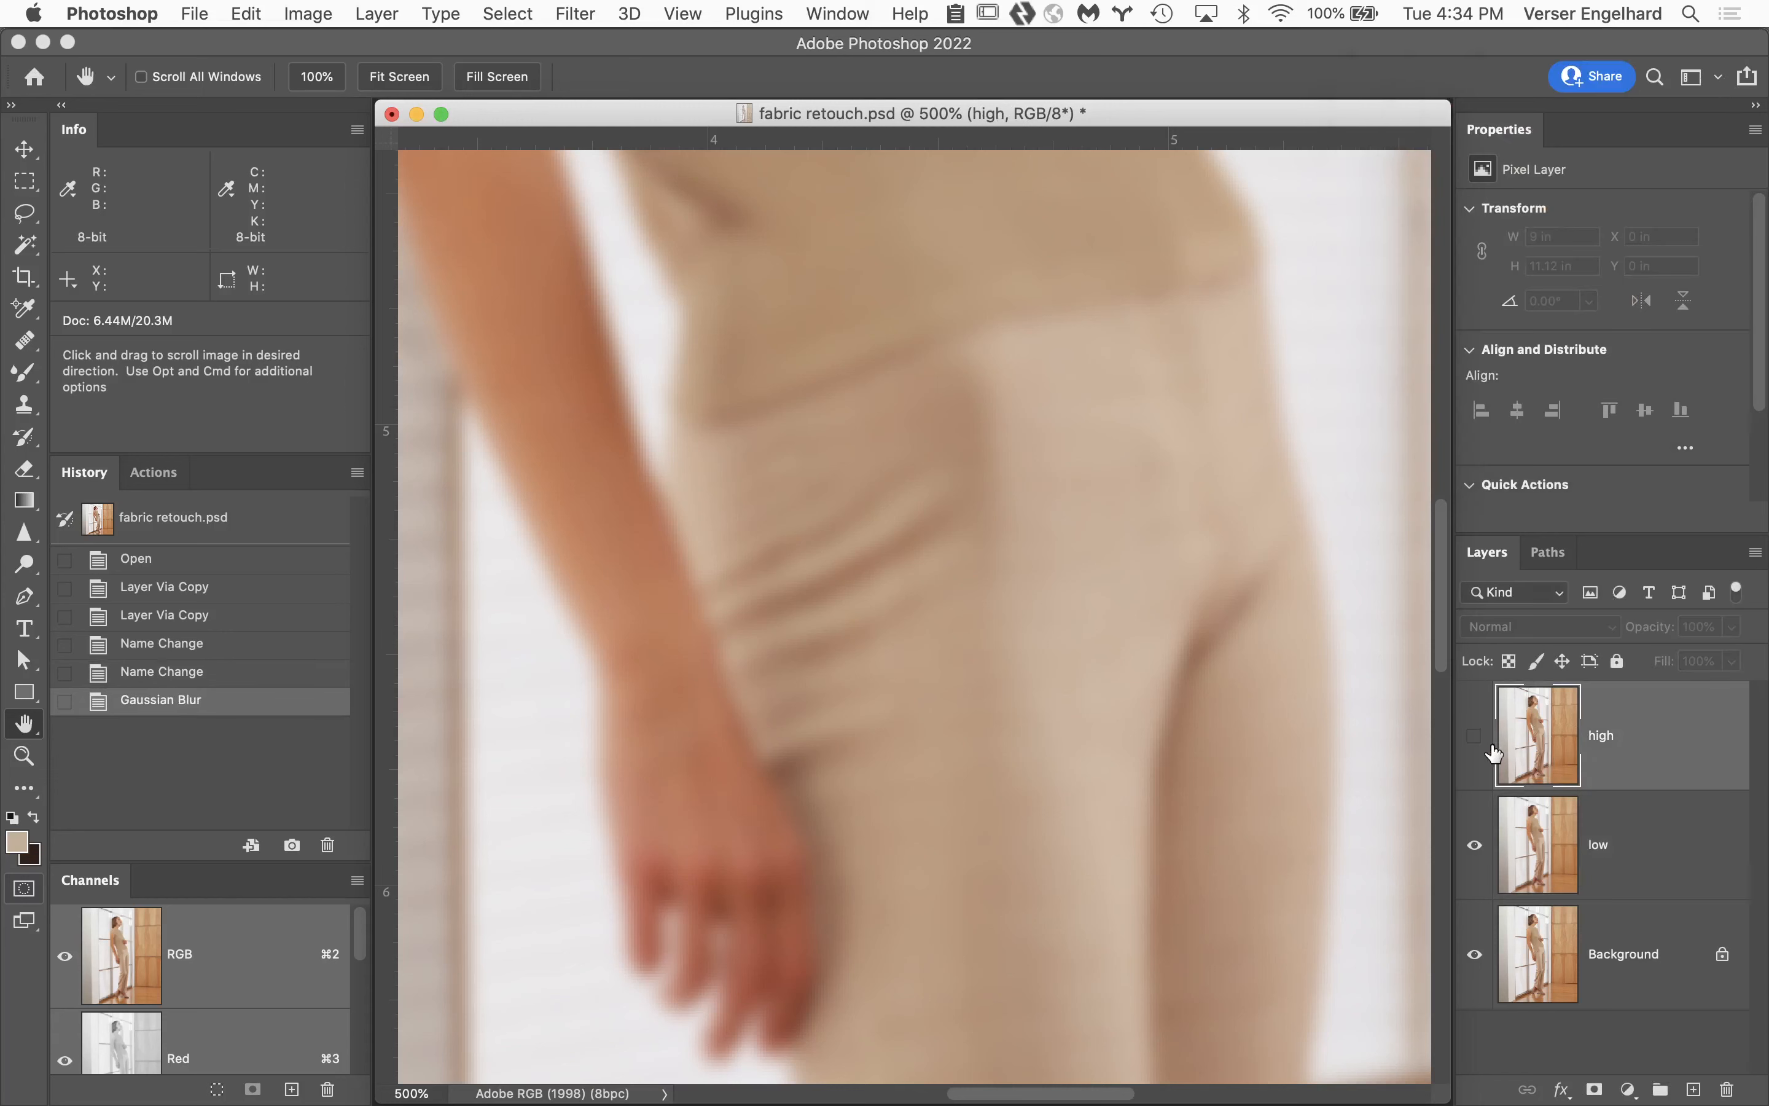
pyautogui.click(1472, 743)
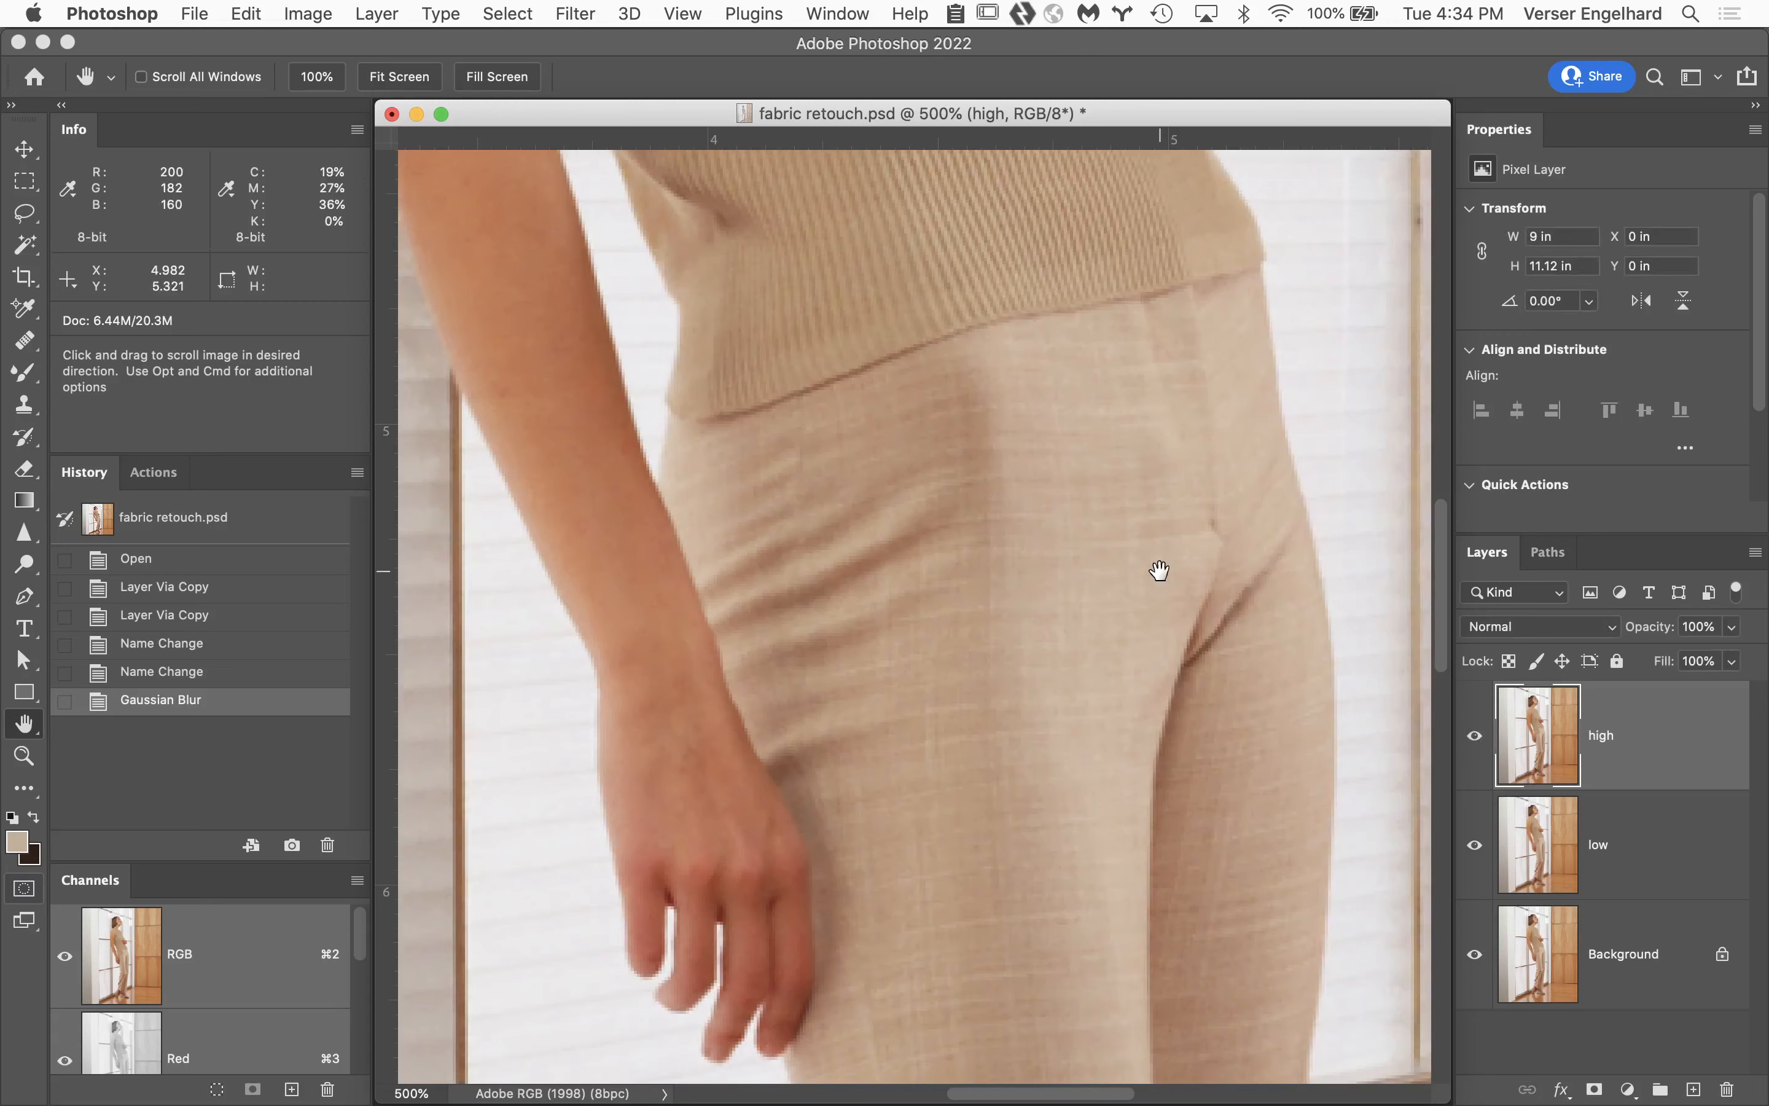
pyautogui.click(304, 13)
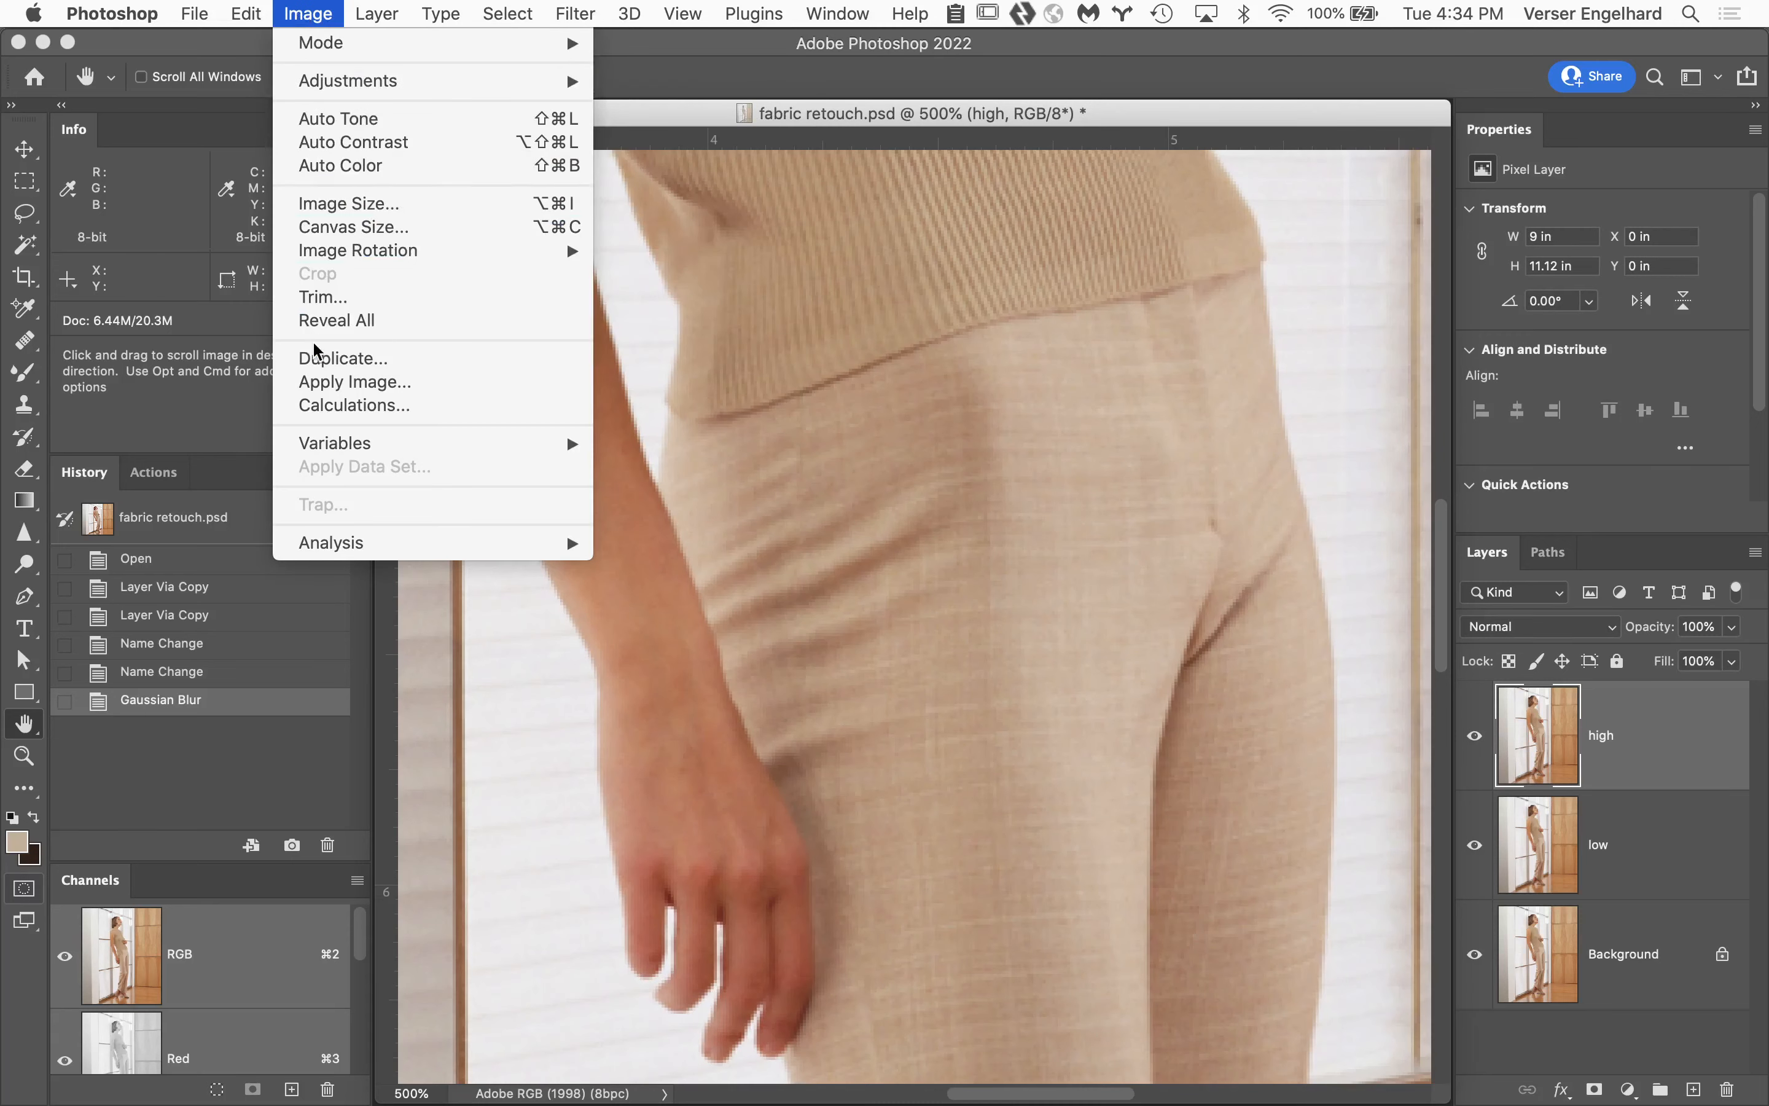
pyautogui.click(322, 382)
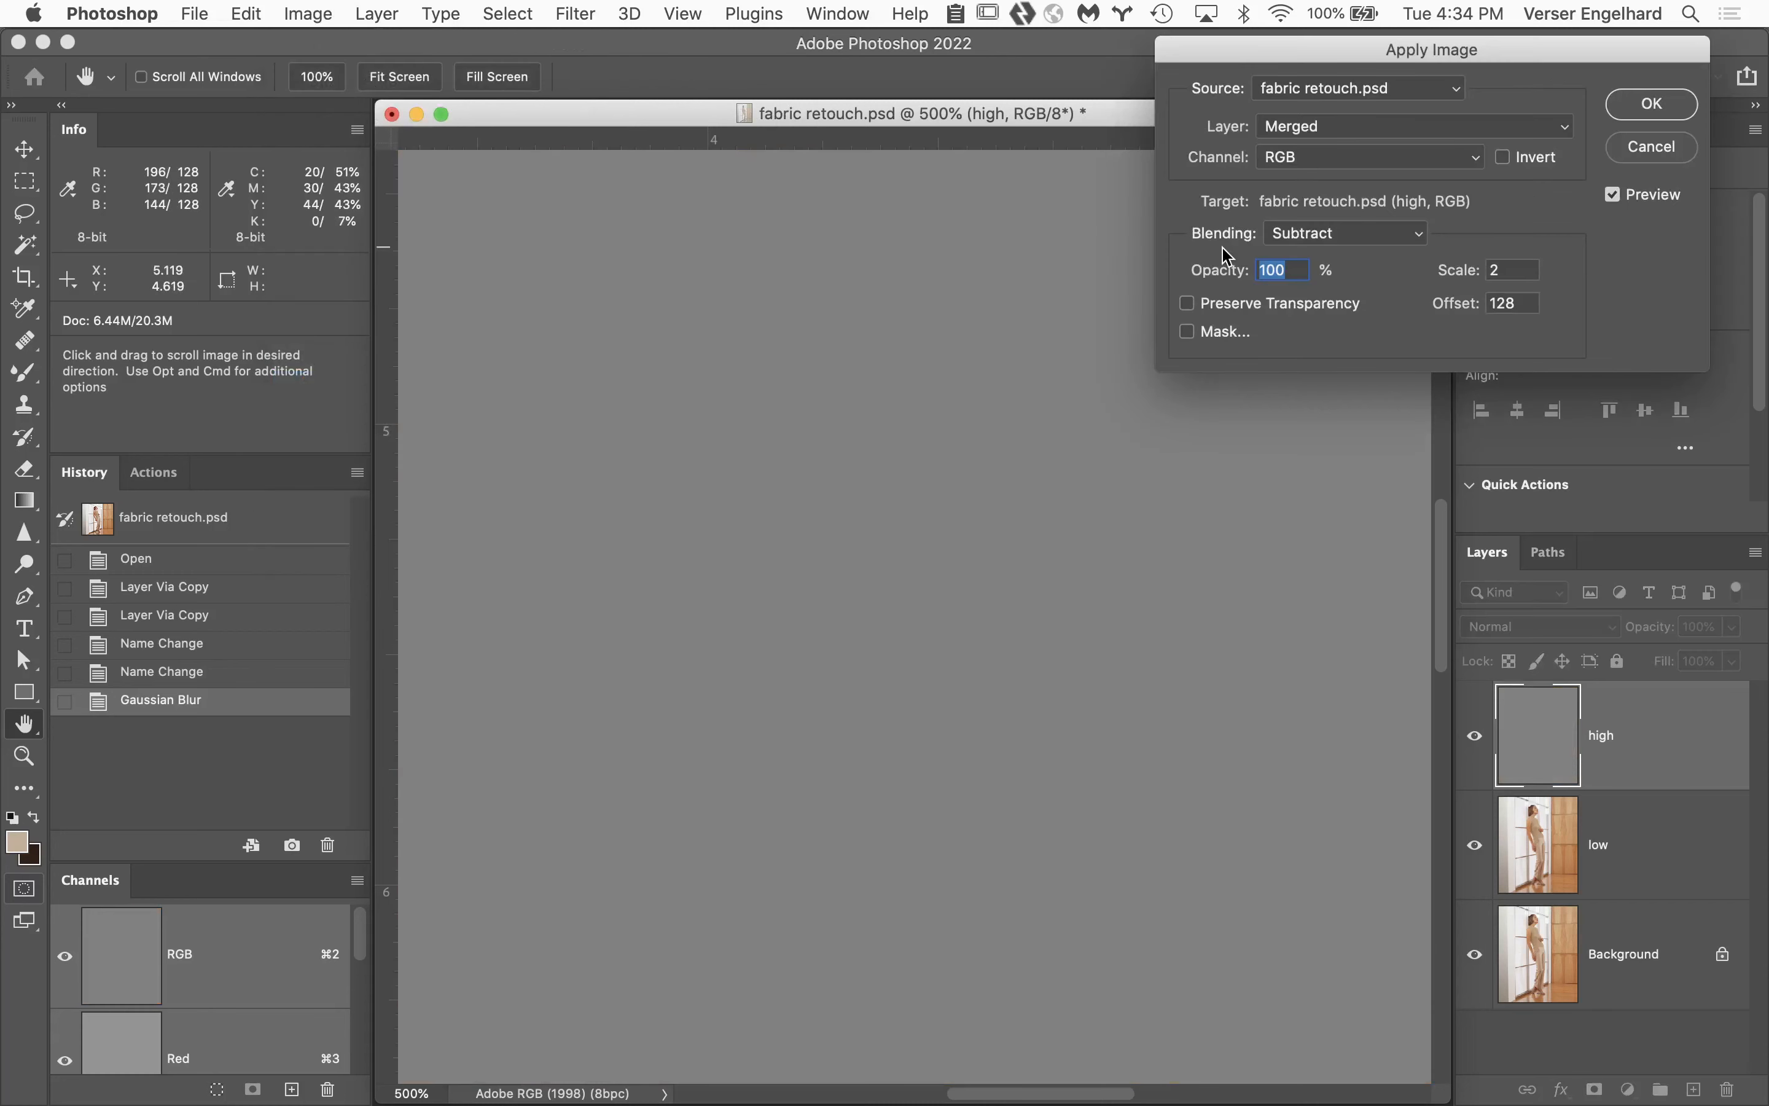
pyautogui.click(1389, 131)
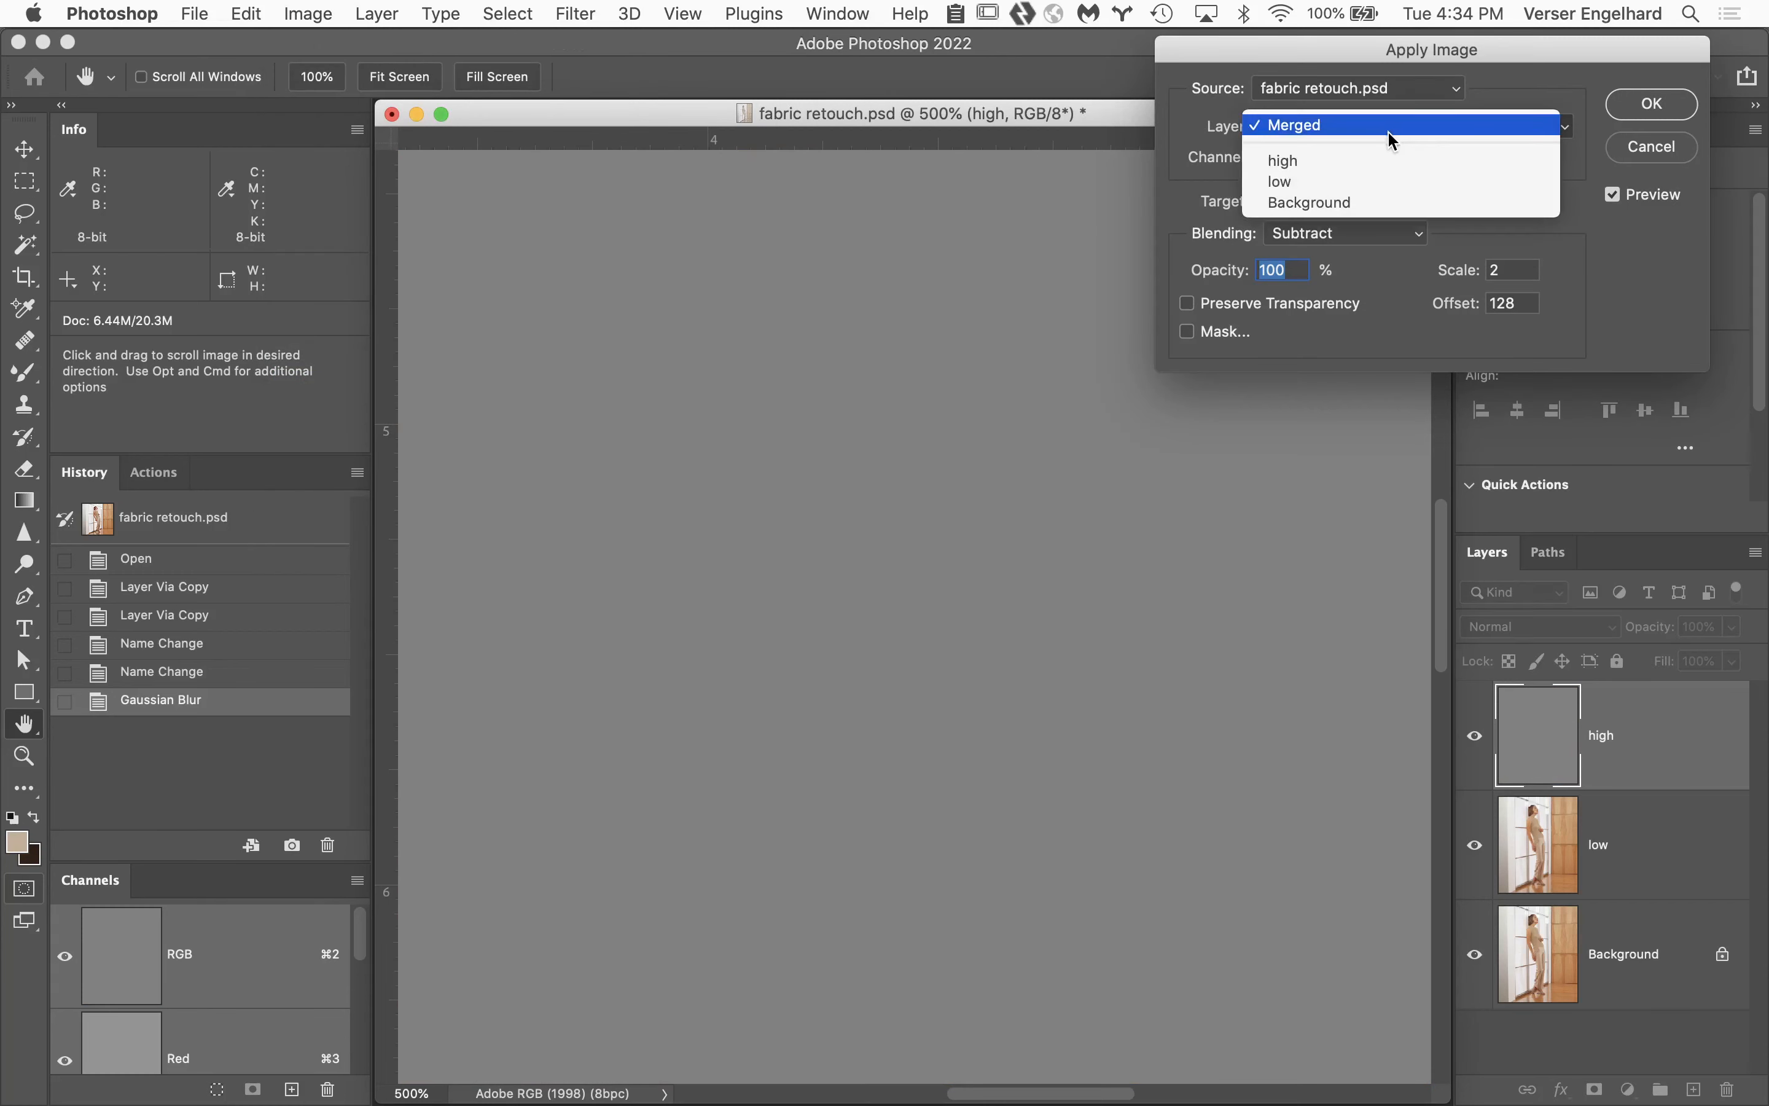
pyautogui.click(1383, 184)
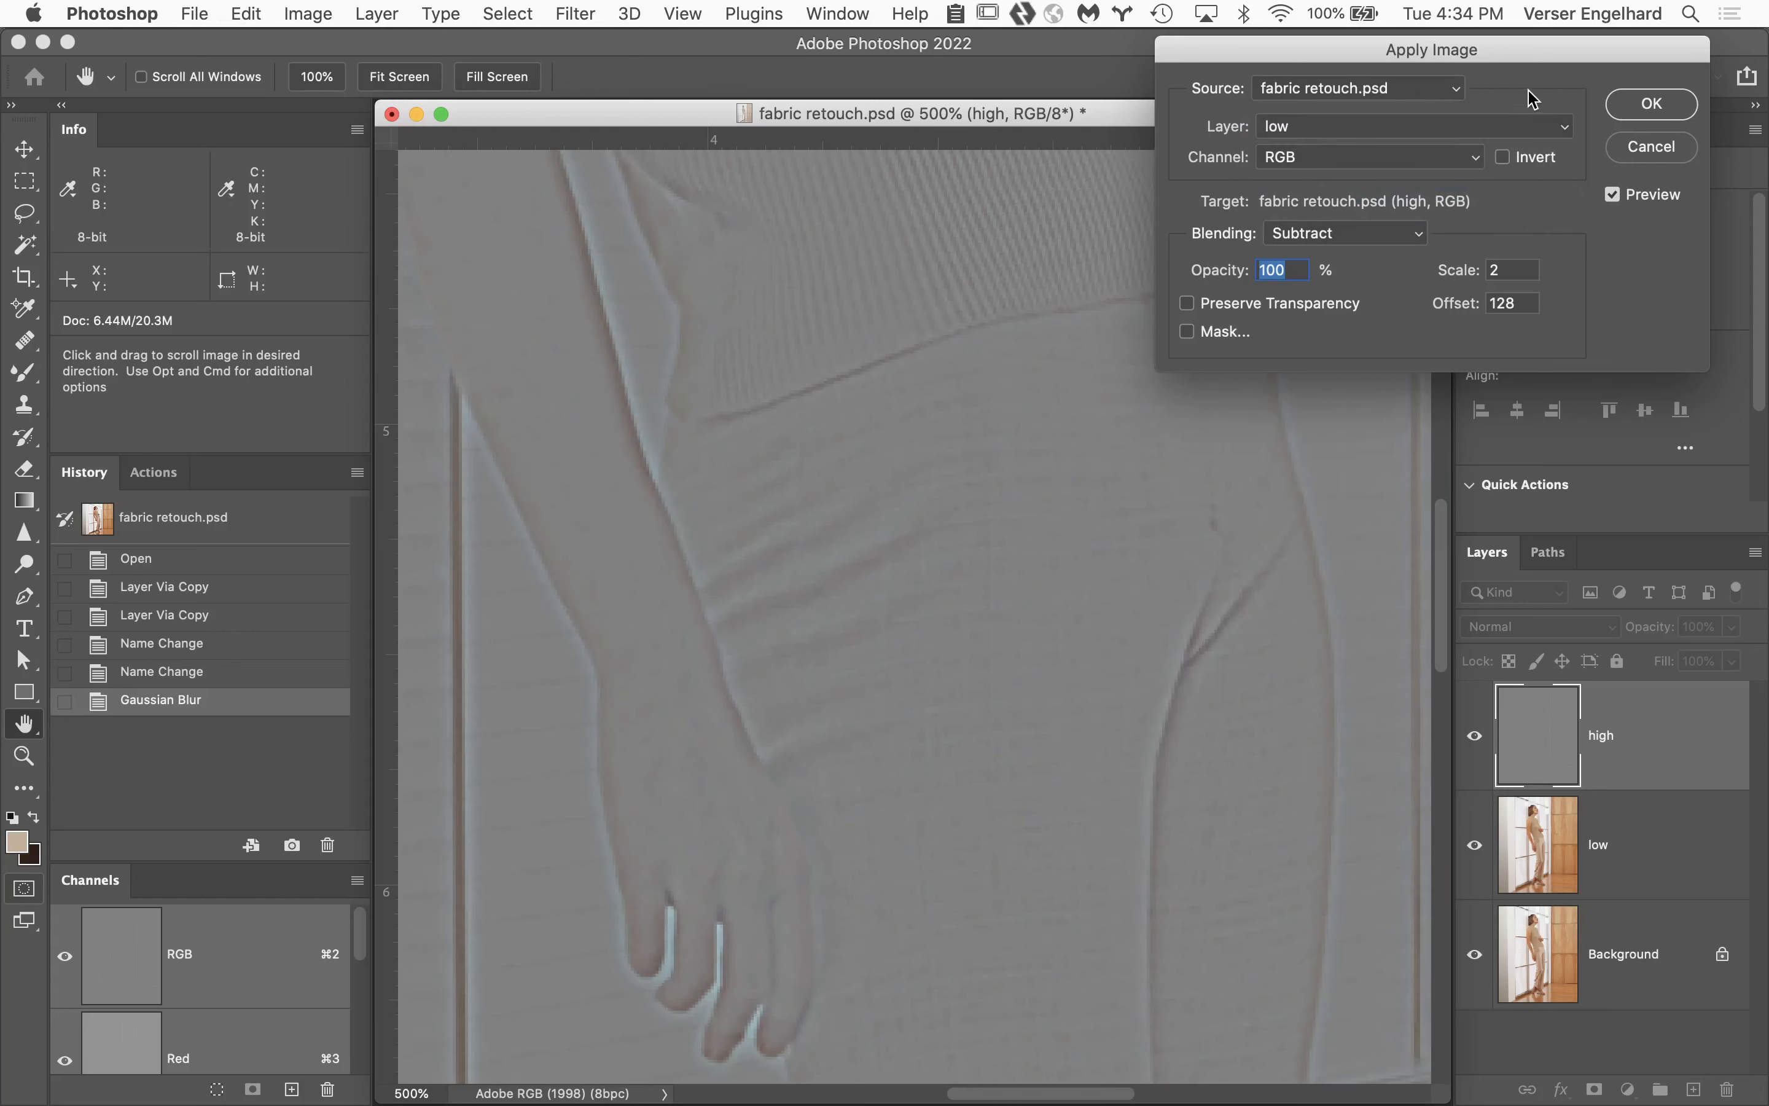
pyautogui.click(1646, 104)
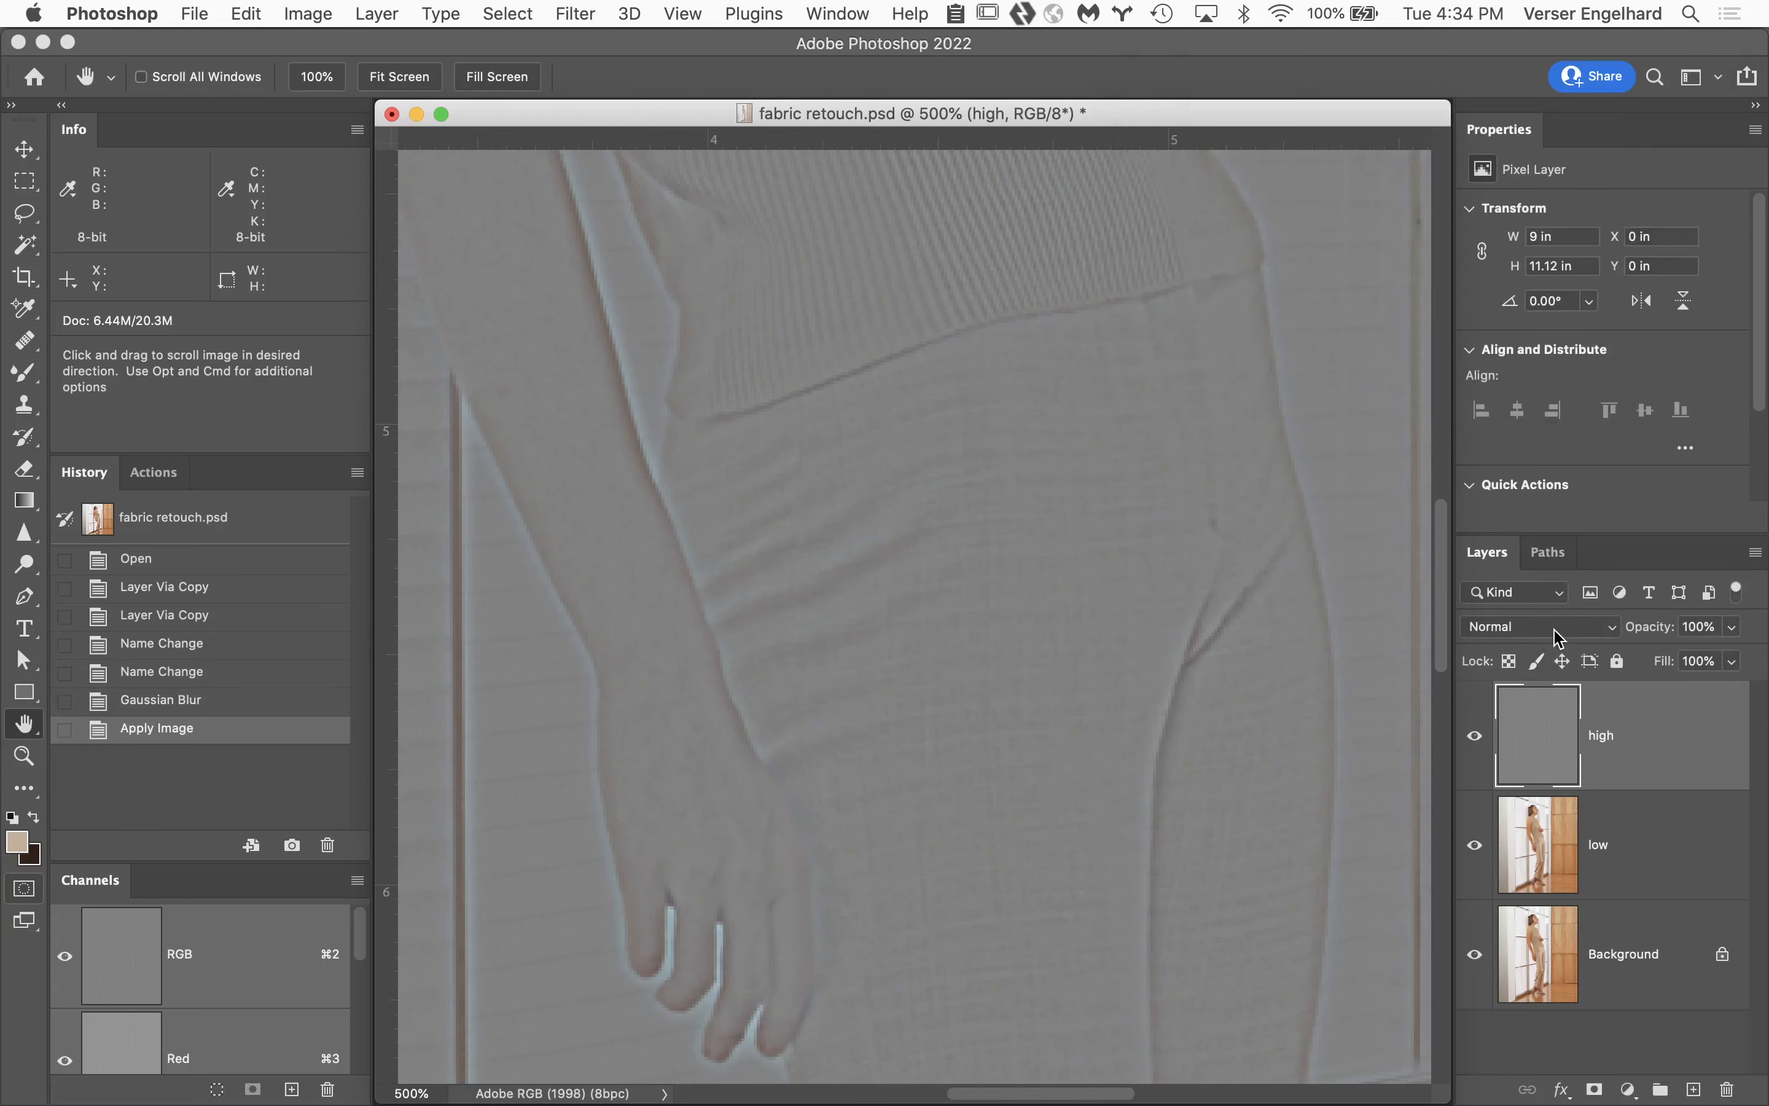
pyautogui.click(1557, 629)
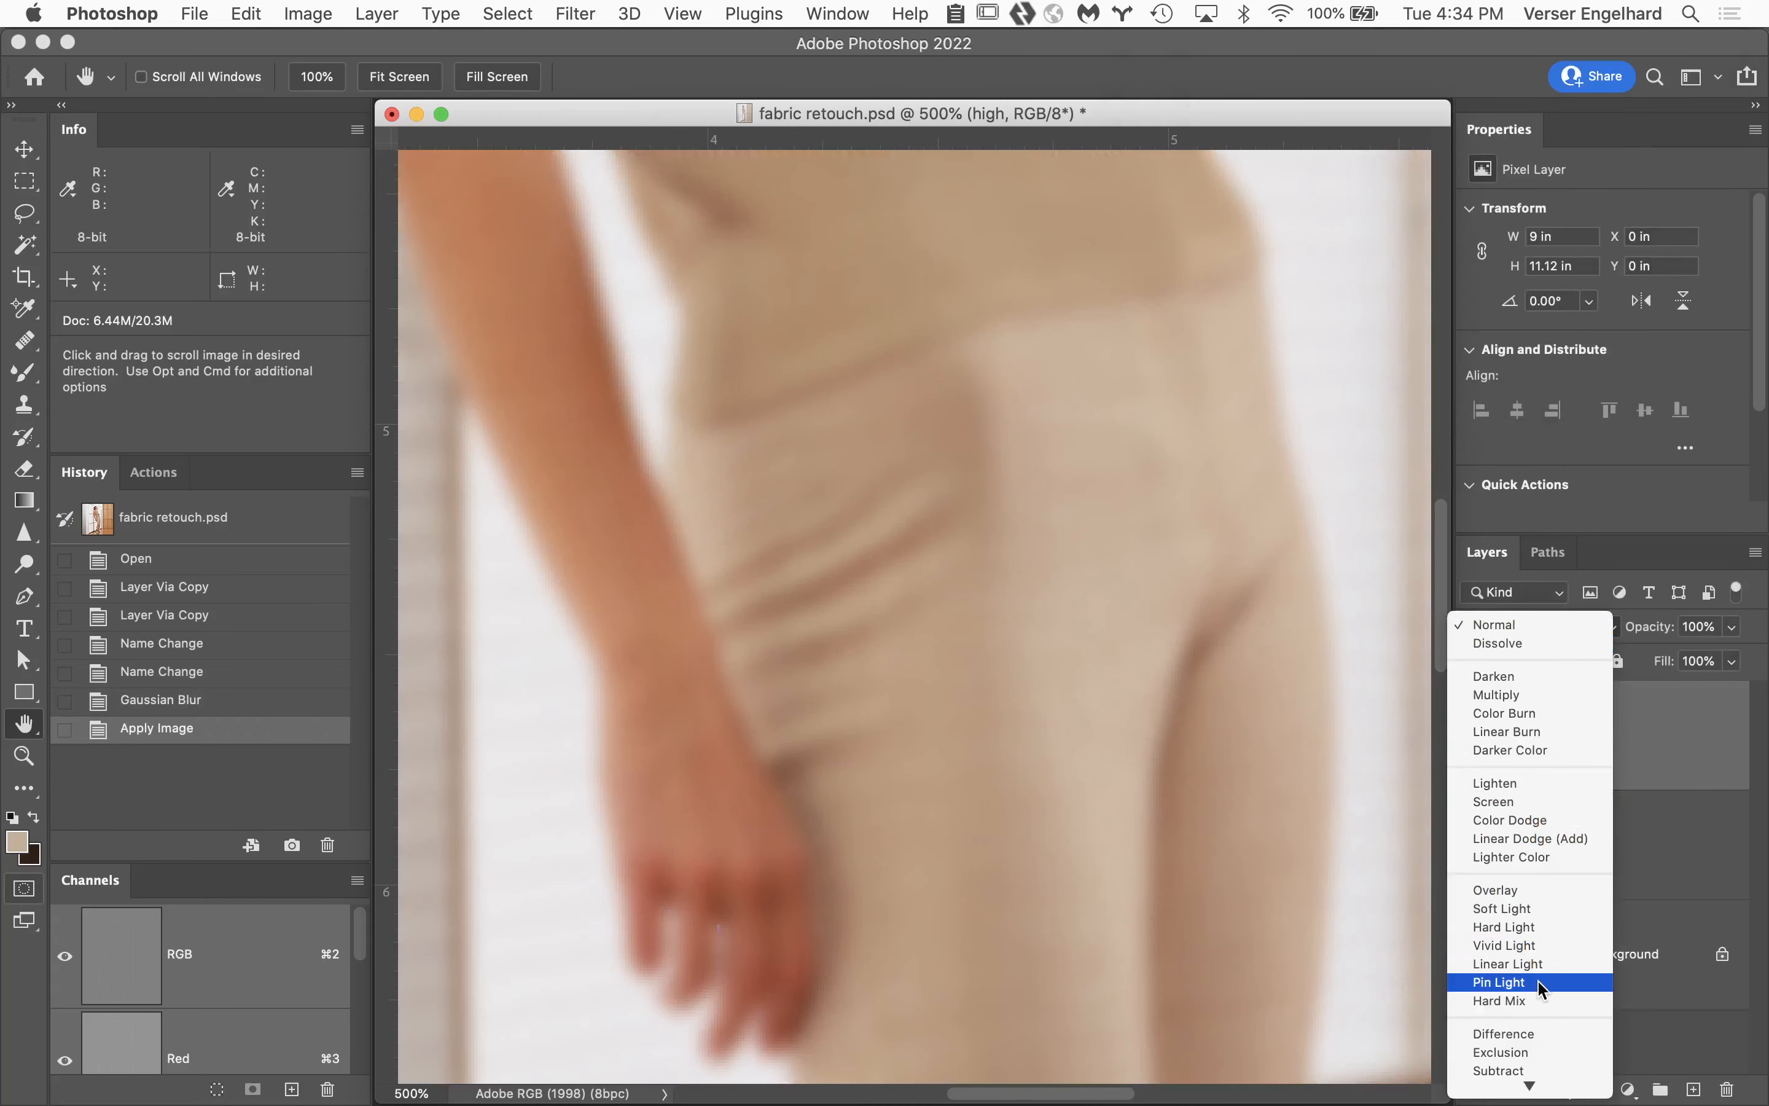
pyautogui.click(1549, 965)
# Smooth the diagonal wrinkles at the hip of the trousers on the low layer with the Mixer Brush.
pyautogui.click(1627, 835)
pyautogui.press('b')
pyautogui.moveTo(757, 483)
pyautogui.mouseDown()
pyautogui.moveTo(798, 637)
pyautogui.moveTo(776, 490)
pyautogui.mouseUp()
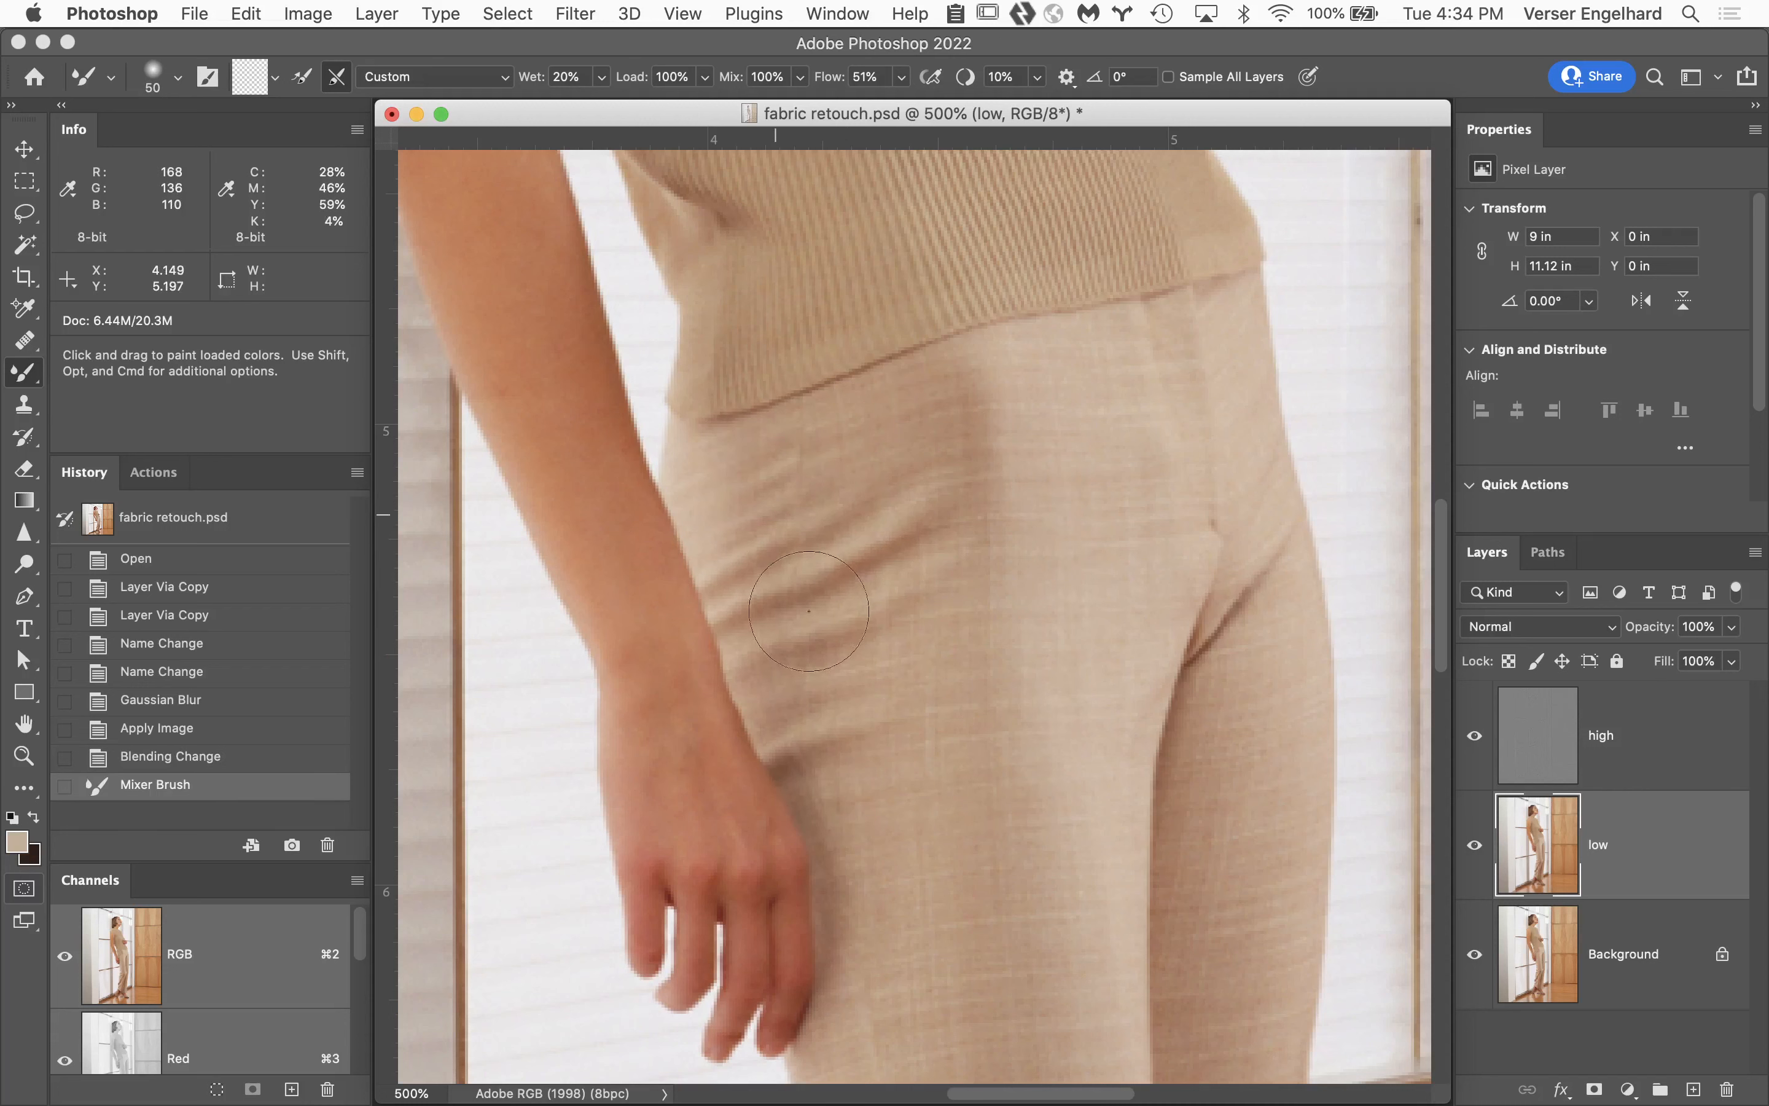
pyautogui.moveTo(809, 611); pyautogui.dragTo(854, 588)
pyautogui.moveTo(817, 578)
pyautogui.mouseDown()
pyautogui.moveTo(904, 504)
pyautogui.moveTo(841, 585)
pyautogui.moveTo(870, 584)
pyautogui.mouseUp()
pyautogui.moveTo(839, 533); pyautogui.dragTo(839, 499)
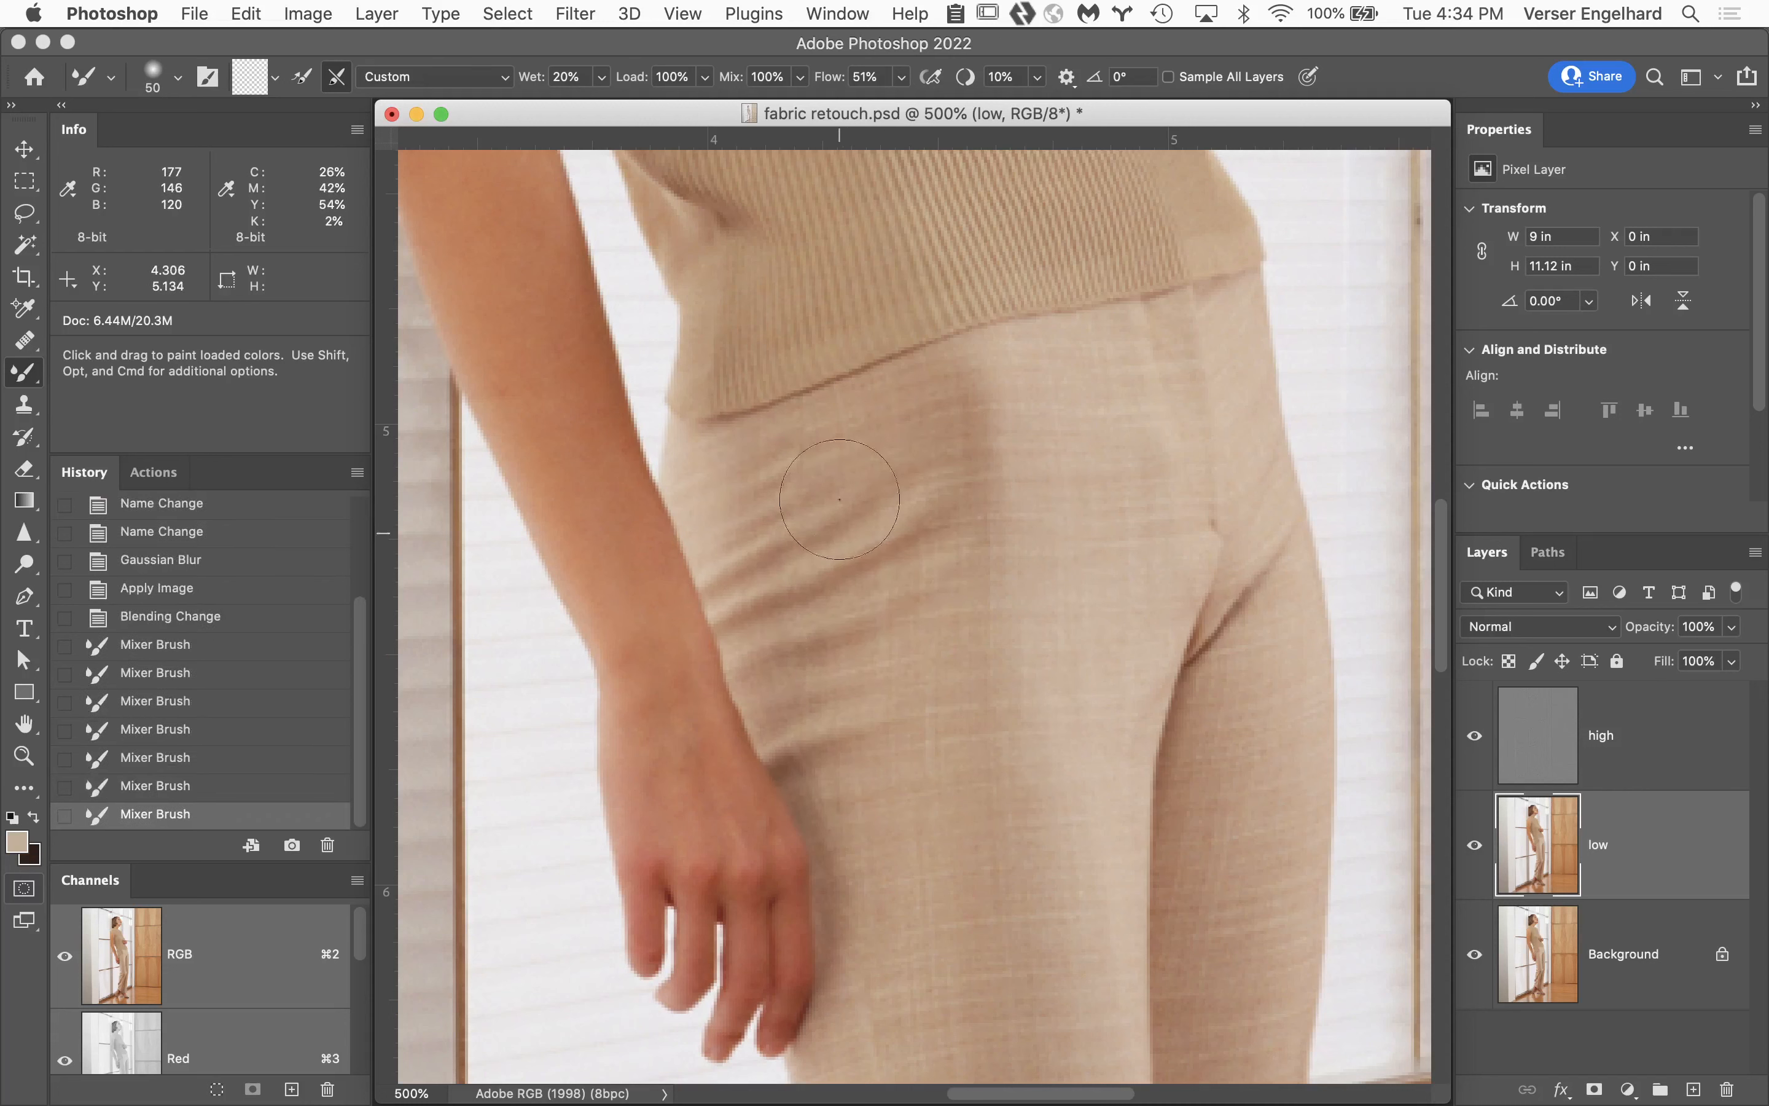
pyautogui.moveTo(822, 597); pyautogui.dragTo(855, 491)
pyautogui.moveTo(888, 610); pyautogui.dragTo(903, 511)
pyautogui.moveTo(851, 551); pyautogui.dragTo(834, 491)
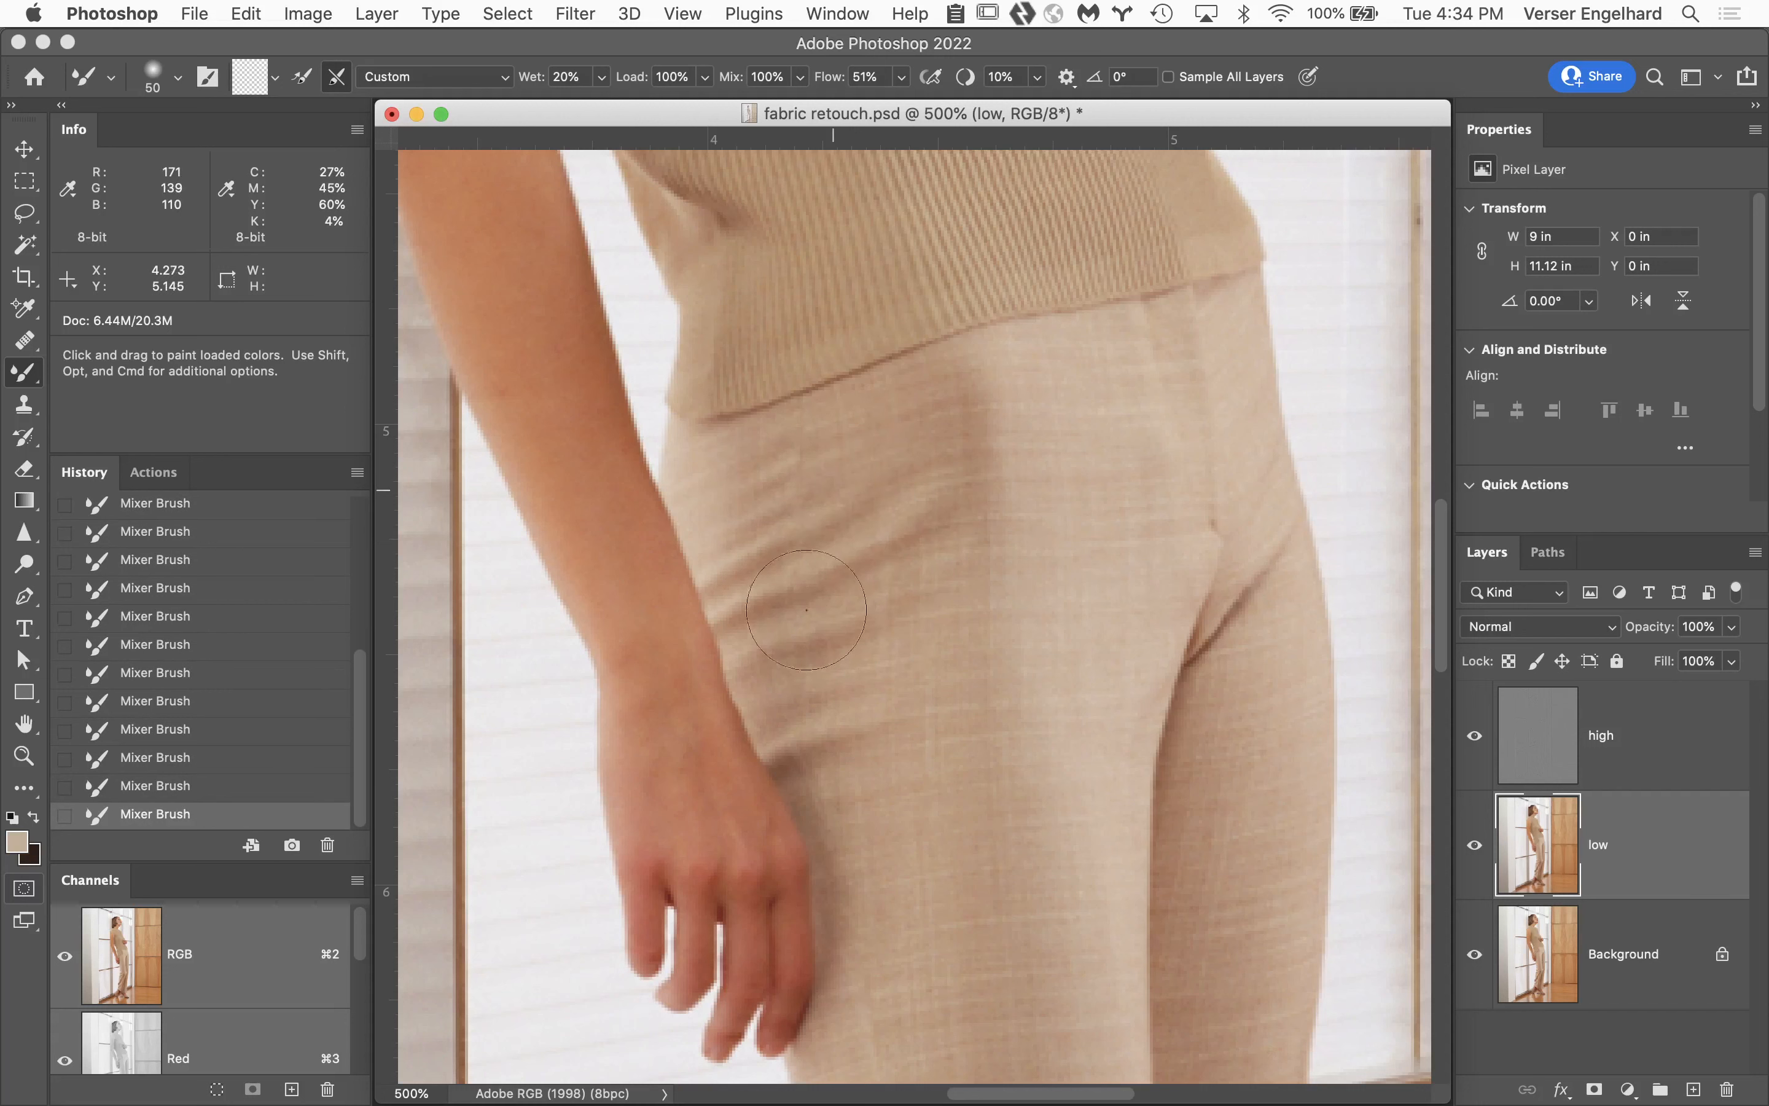
pyautogui.moveTo(806, 610); pyautogui.dragTo(831, 530)
pyautogui.moveTo(827, 548)
pyautogui.mouseDown()
pyautogui.moveTo(813, 475)
pyautogui.moveTo(792, 521)
pyautogui.moveTo(771, 506)
pyautogui.mouseUp()
pyautogui.moveTo(771, 603)
pyautogui.mouseDown()
pyautogui.moveTo(777, 510)
pyautogui.moveTo(803, 523)
pyautogui.mouseUp()
pyautogui.moveTo(830, 595); pyautogui.dragTo(886, 512)
pyautogui.moveTo(888, 604); pyautogui.dragTo(884, 477)
pyautogui.moveTo(853, 564); pyautogui.dragTo(865, 499)
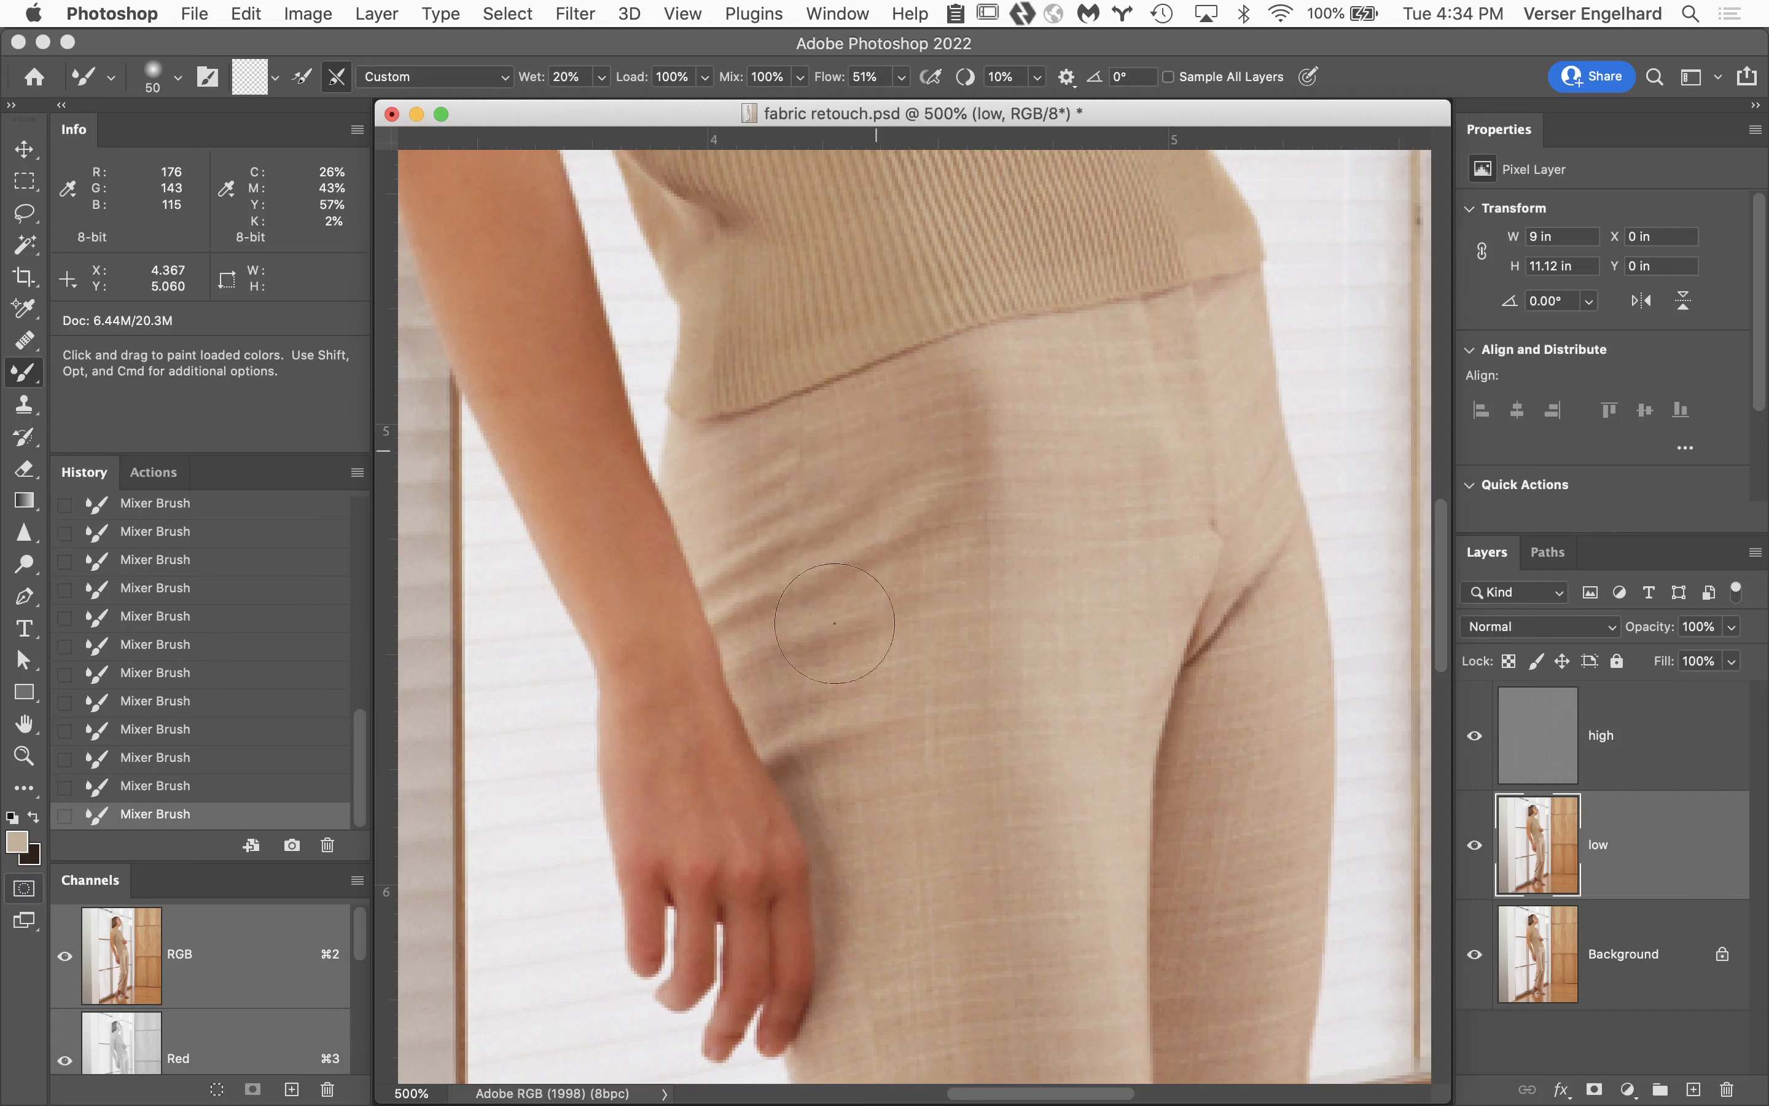
pyautogui.moveTo(834, 622)
pyautogui.mouseDown()
pyautogui.moveTo(855, 636)
pyautogui.moveTo(801, 533)
pyautogui.moveTo(865, 743)
pyautogui.mouseUp()
# Raise the Mixer Brush flow to 98% and blend away the remaining hip wrinkles beside the hand.
pyautogui.moveTo(829, 85); pyautogui.dragTo(889, 100)
pyautogui.moveTo(751, 498); pyautogui.dragTo(793, 657)
pyautogui.moveTo(771, 546); pyautogui.dragTo(802, 692)
pyautogui.moveTo(795, 507); pyautogui.dragTo(843, 621)
pyautogui.moveTo(838, 541)
pyautogui.mouseDown()
pyautogui.moveTo(891, 613)
pyautogui.moveTo(861, 667)
pyautogui.mouseUp()
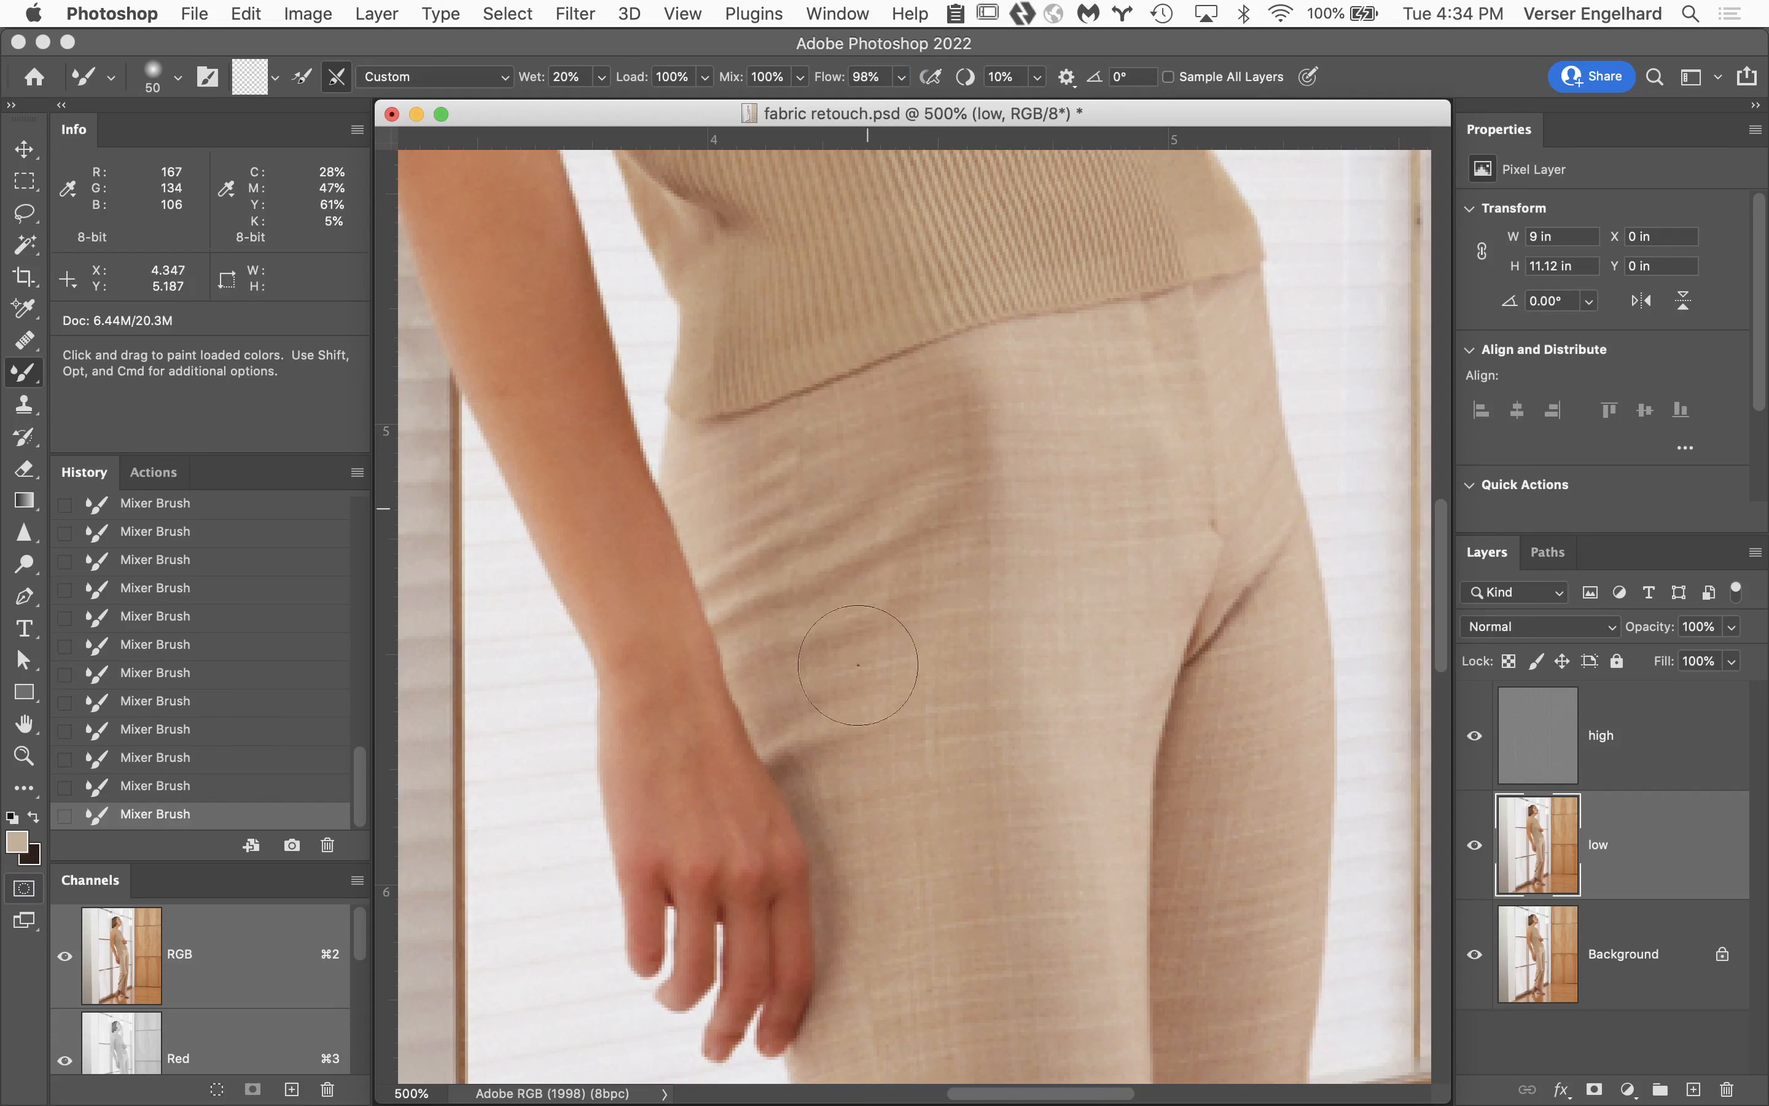
pyautogui.moveTo(900, 577)
pyautogui.mouseDown()
pyautogui.moveTo(862, 698)
pyautogui.moveTo(888, 736)
pyautogui.mouseUp()
pyautogui.moveTo(827, 667)
pyautogui.mouseDown()
pyautogui.moveTo(849, 768)
pyautogui.moveTo(812, 664)
pyautogui.mouseUp()
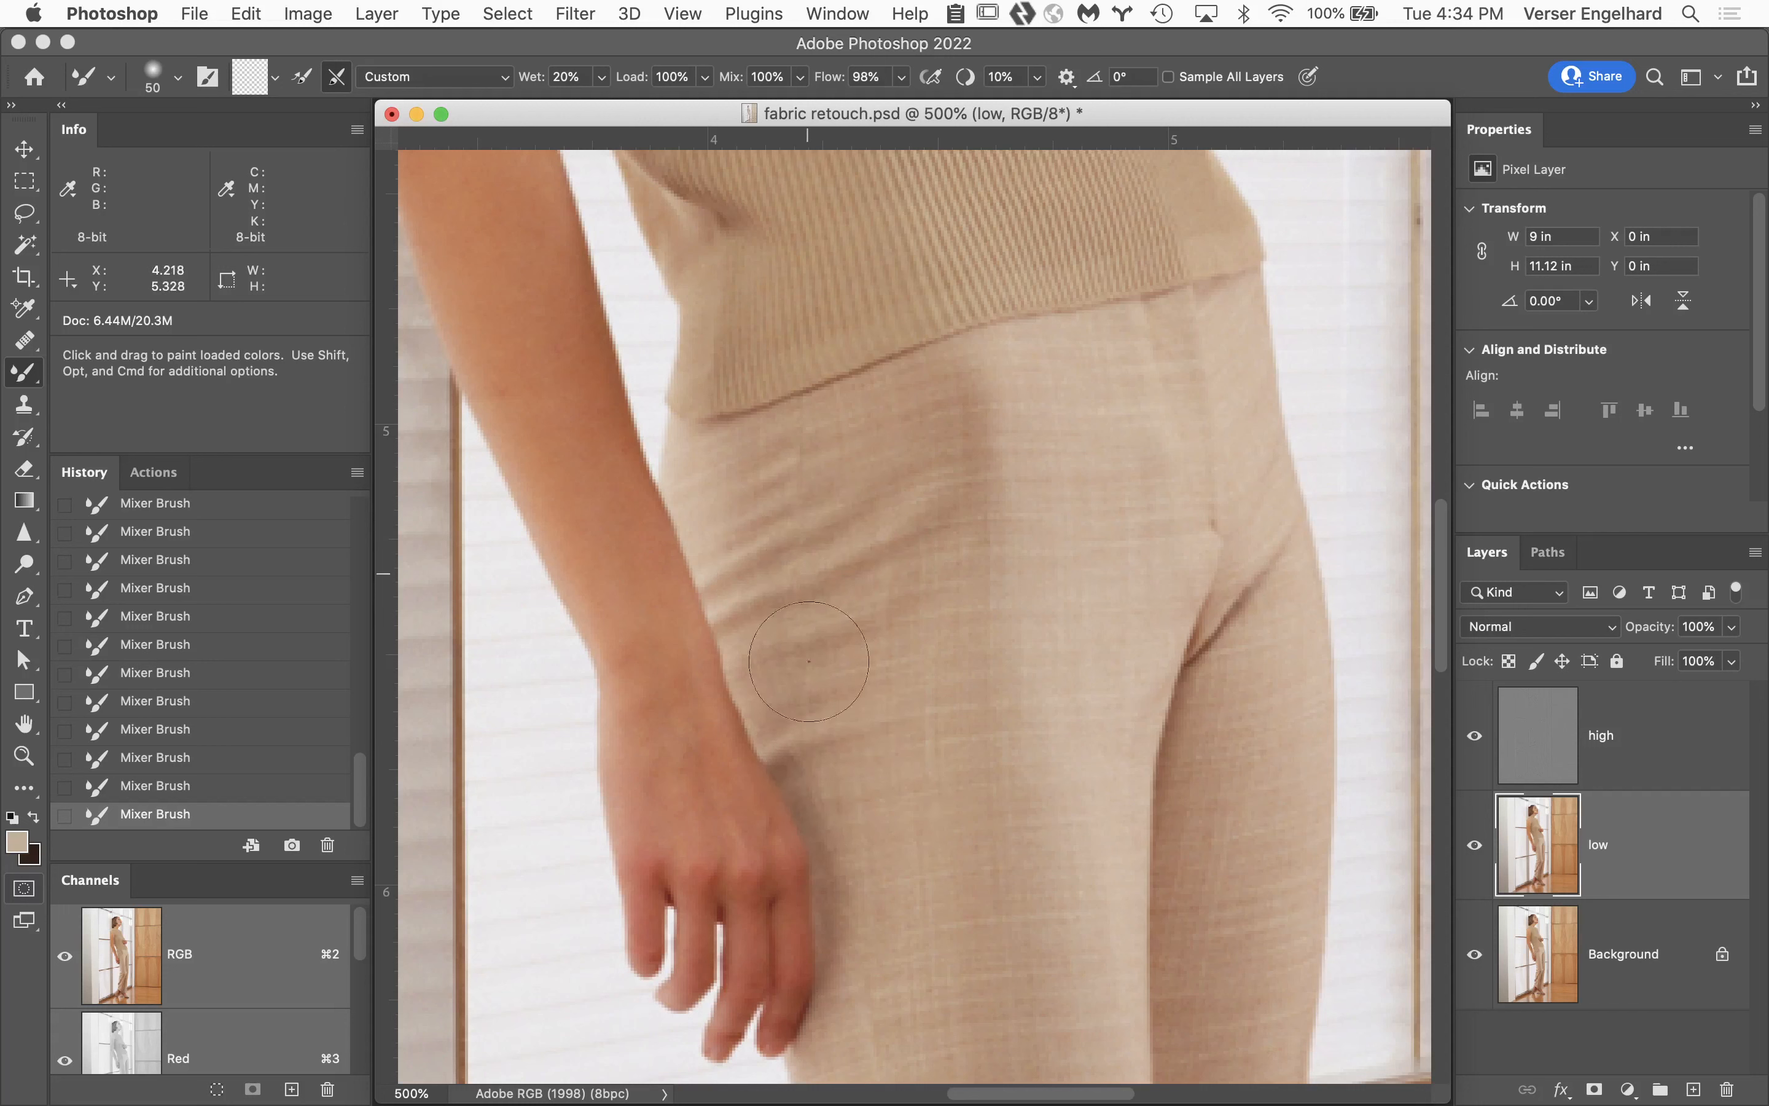
pyautogui.moveTo(819, 573); pyautogui.dragTo(844, 680)
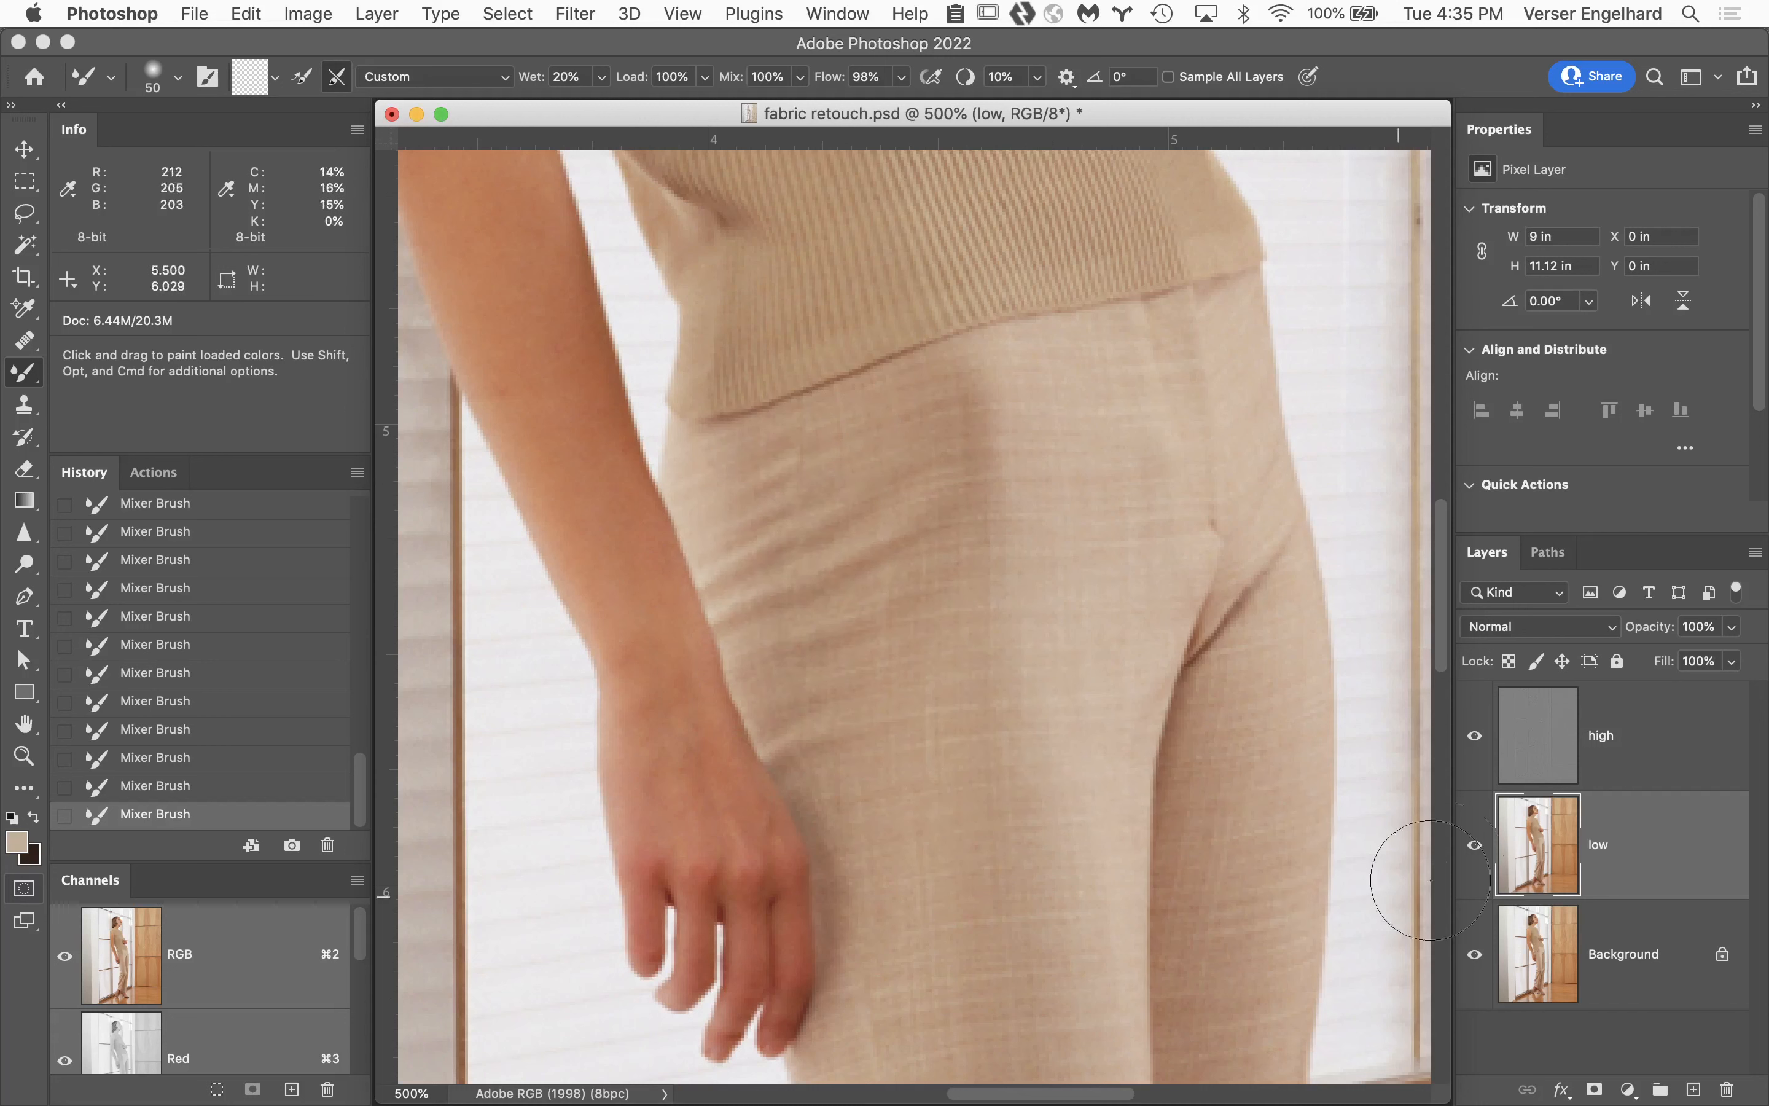
# Group the high and low layers into a new group named "split frequency".
pyautogui.click(1647, 764)
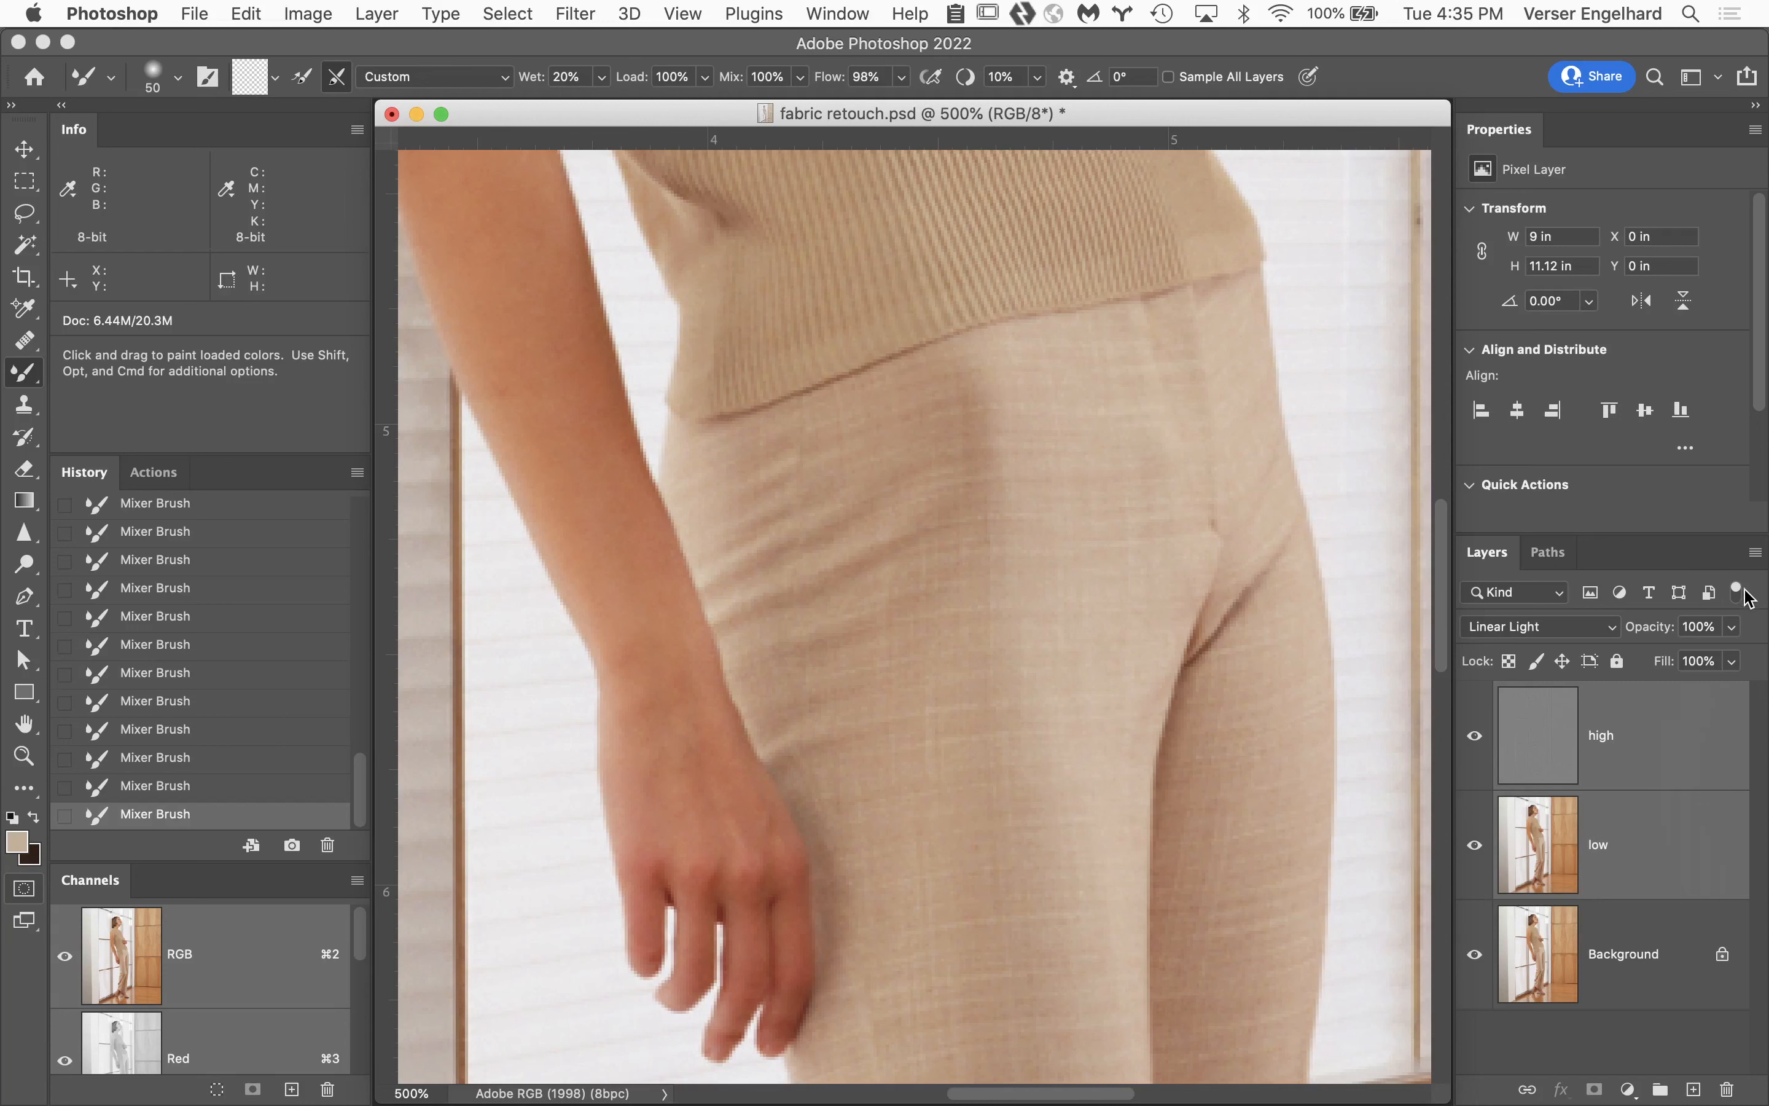
pyautogui.click(1756, 554)
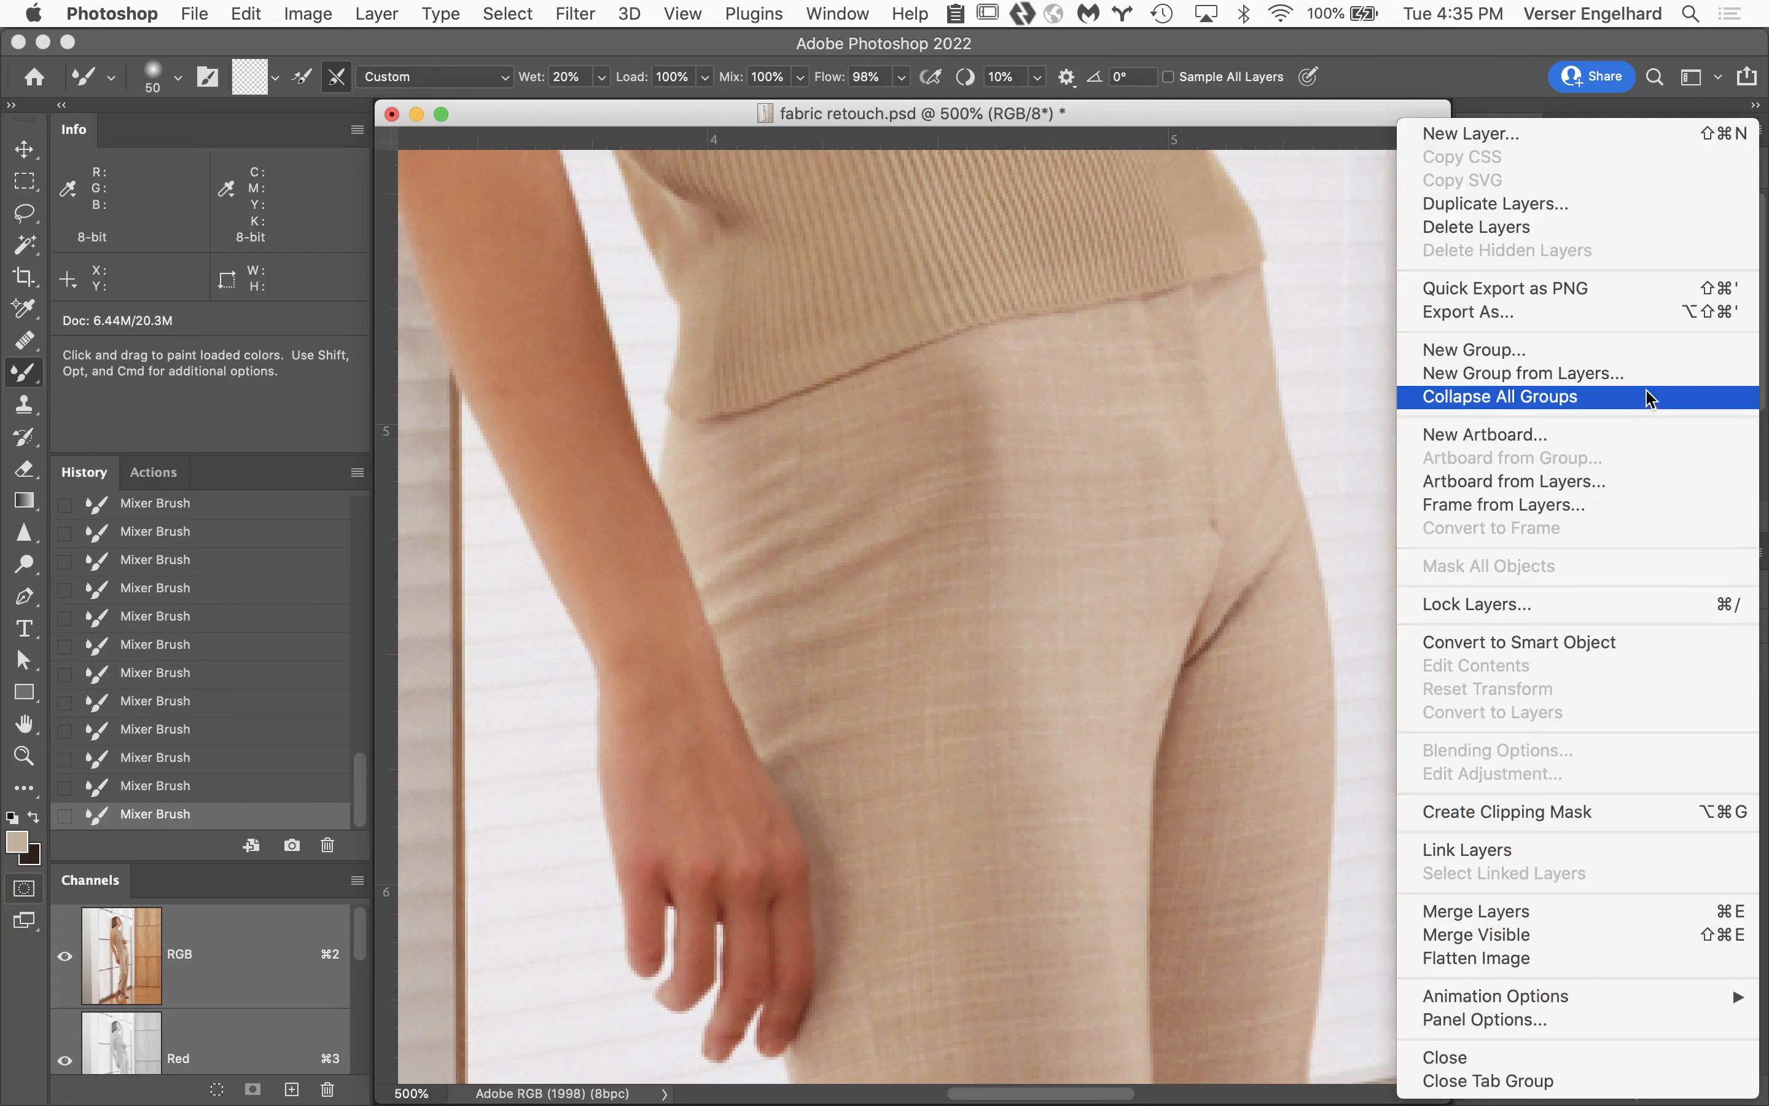
pyautogui.click(1535, 373)
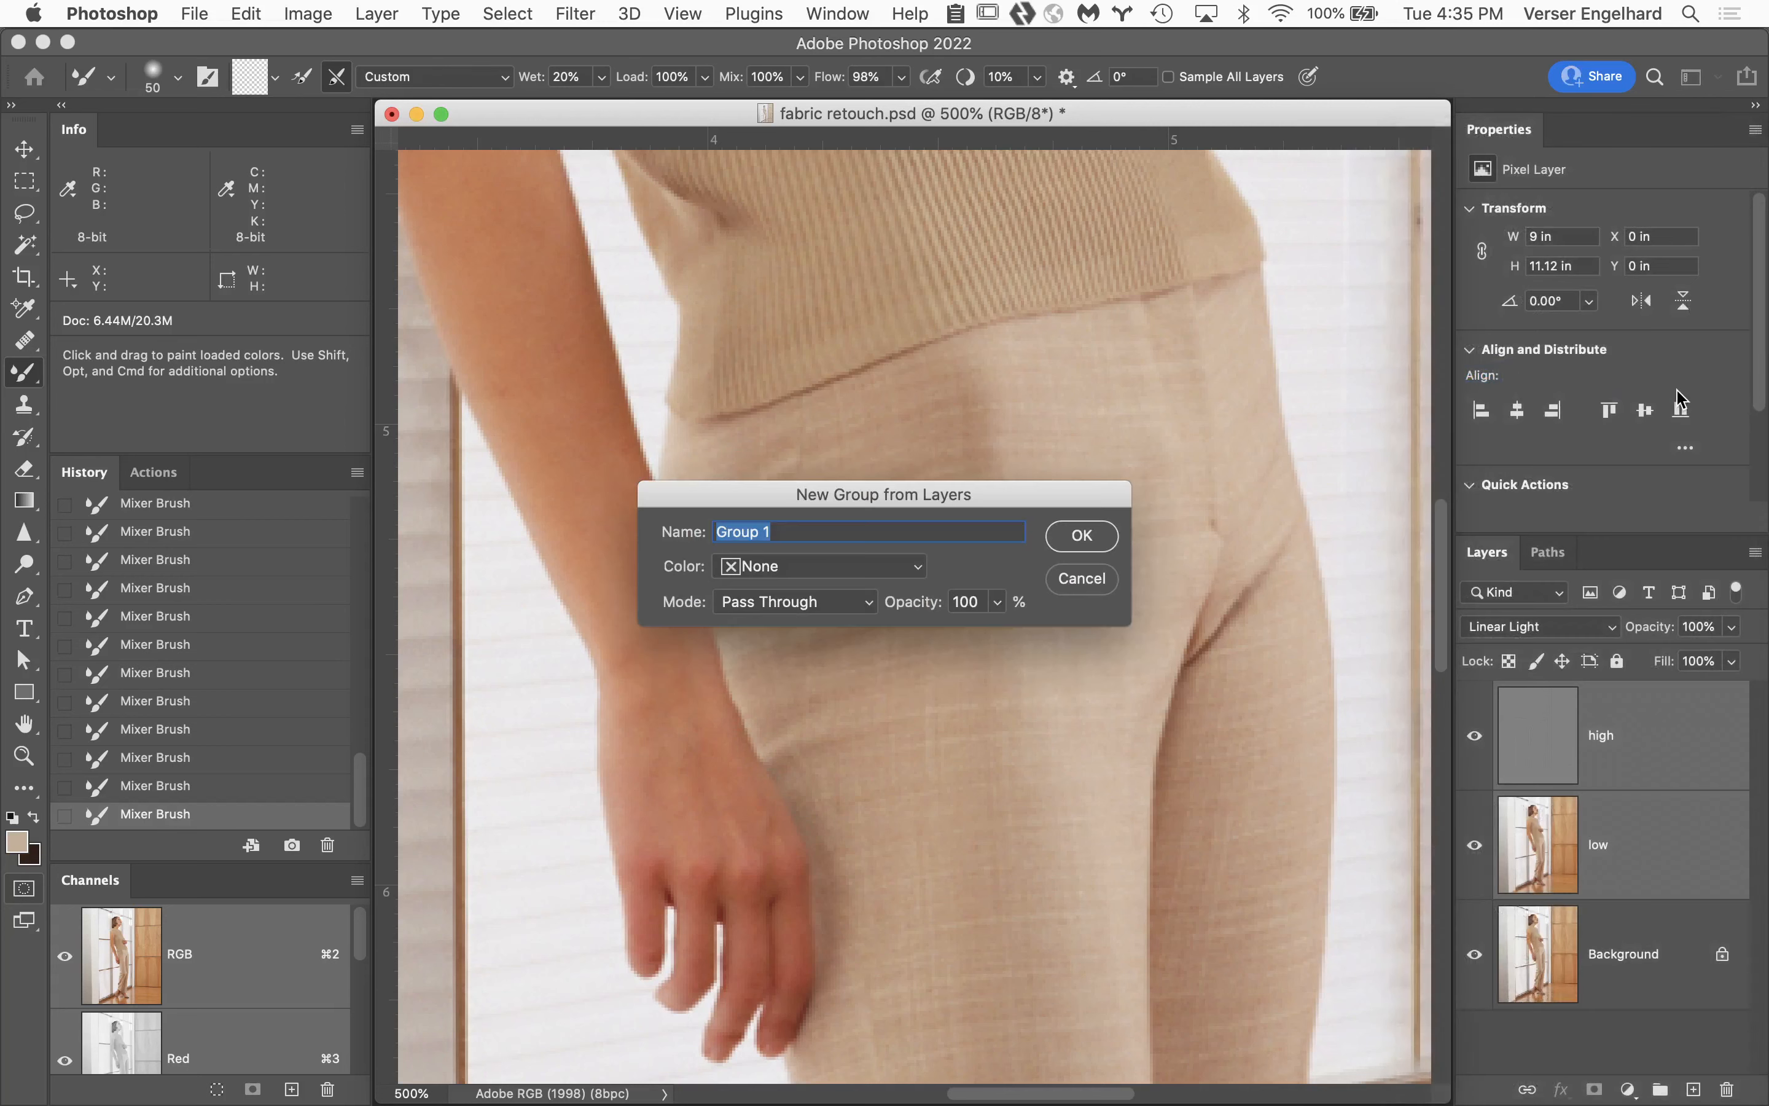
pyautogui.write('split frequency')
pyautogui.press('Return')
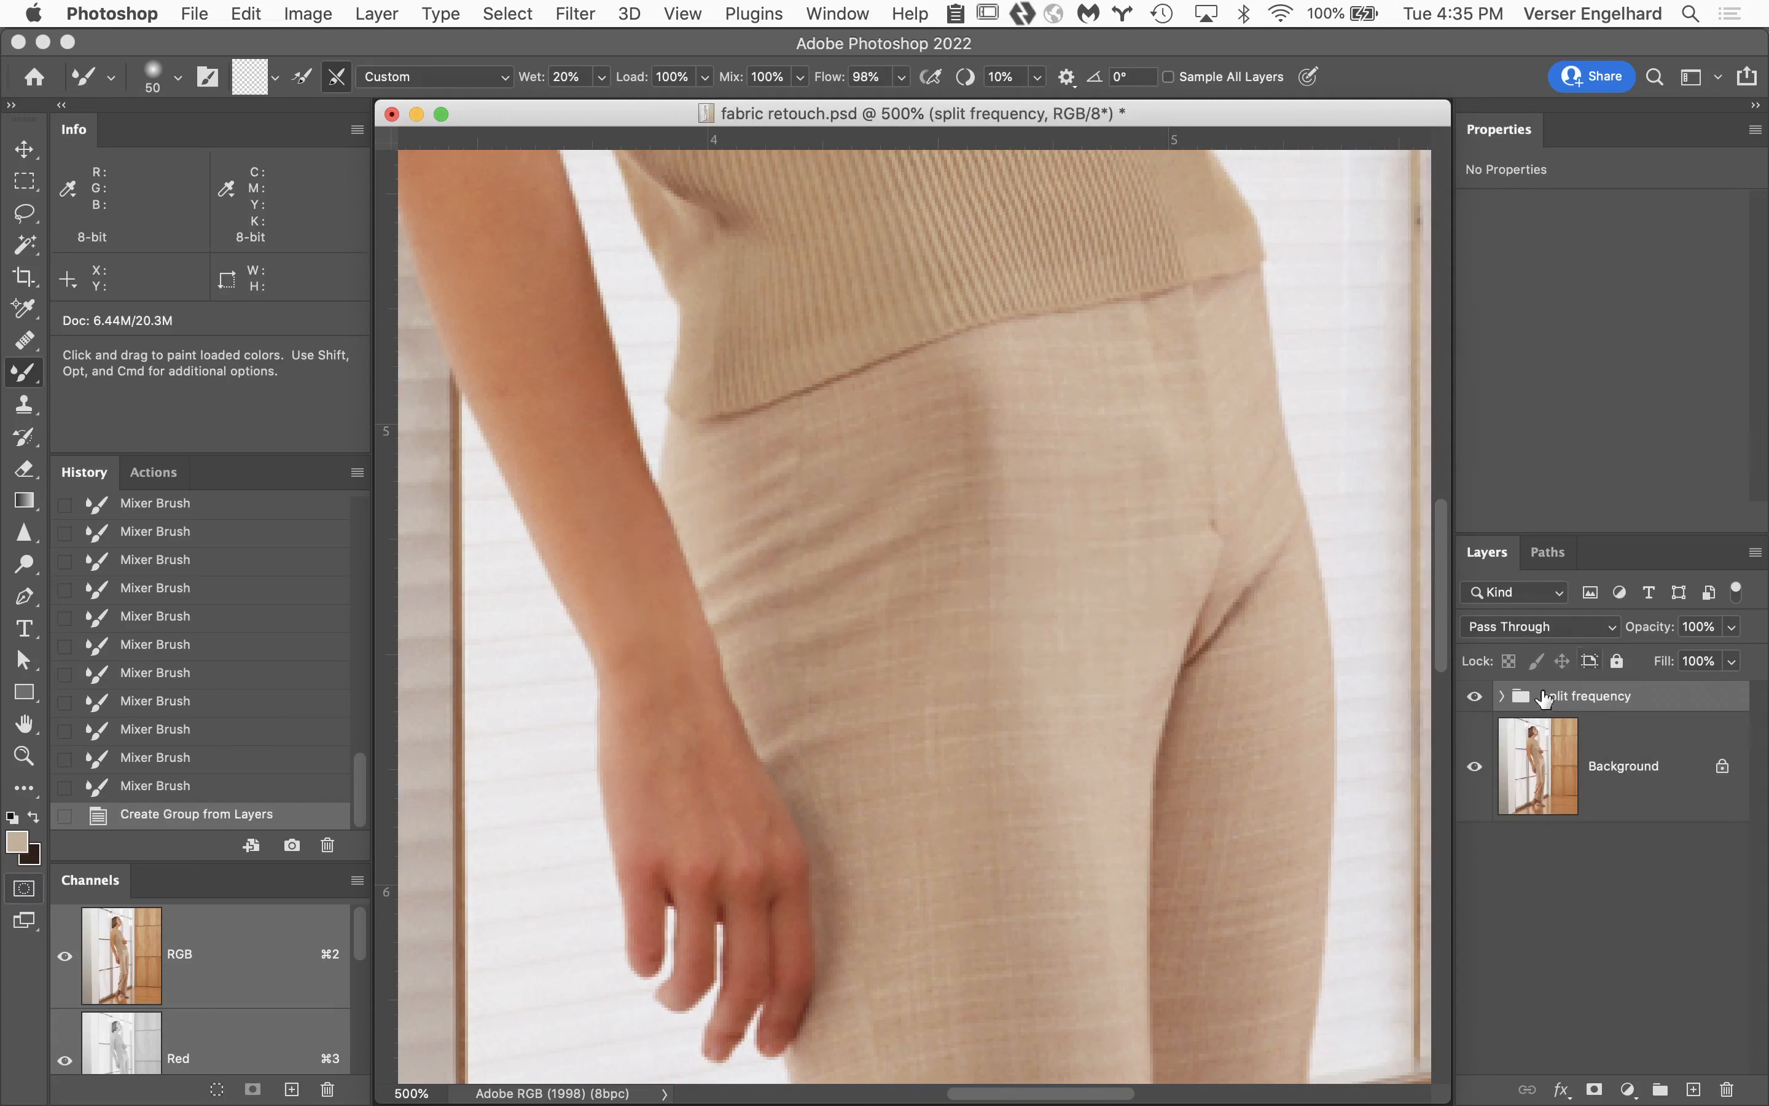
# Toggle the split frequency group's visibility to compare the retouch with the original, up close and in the full image.
pyautogui.click(1476, 699)
pyautogui.click(1476, 699)
pyautogui.click(1476, 699)
pyautogui.click(1476, 699)
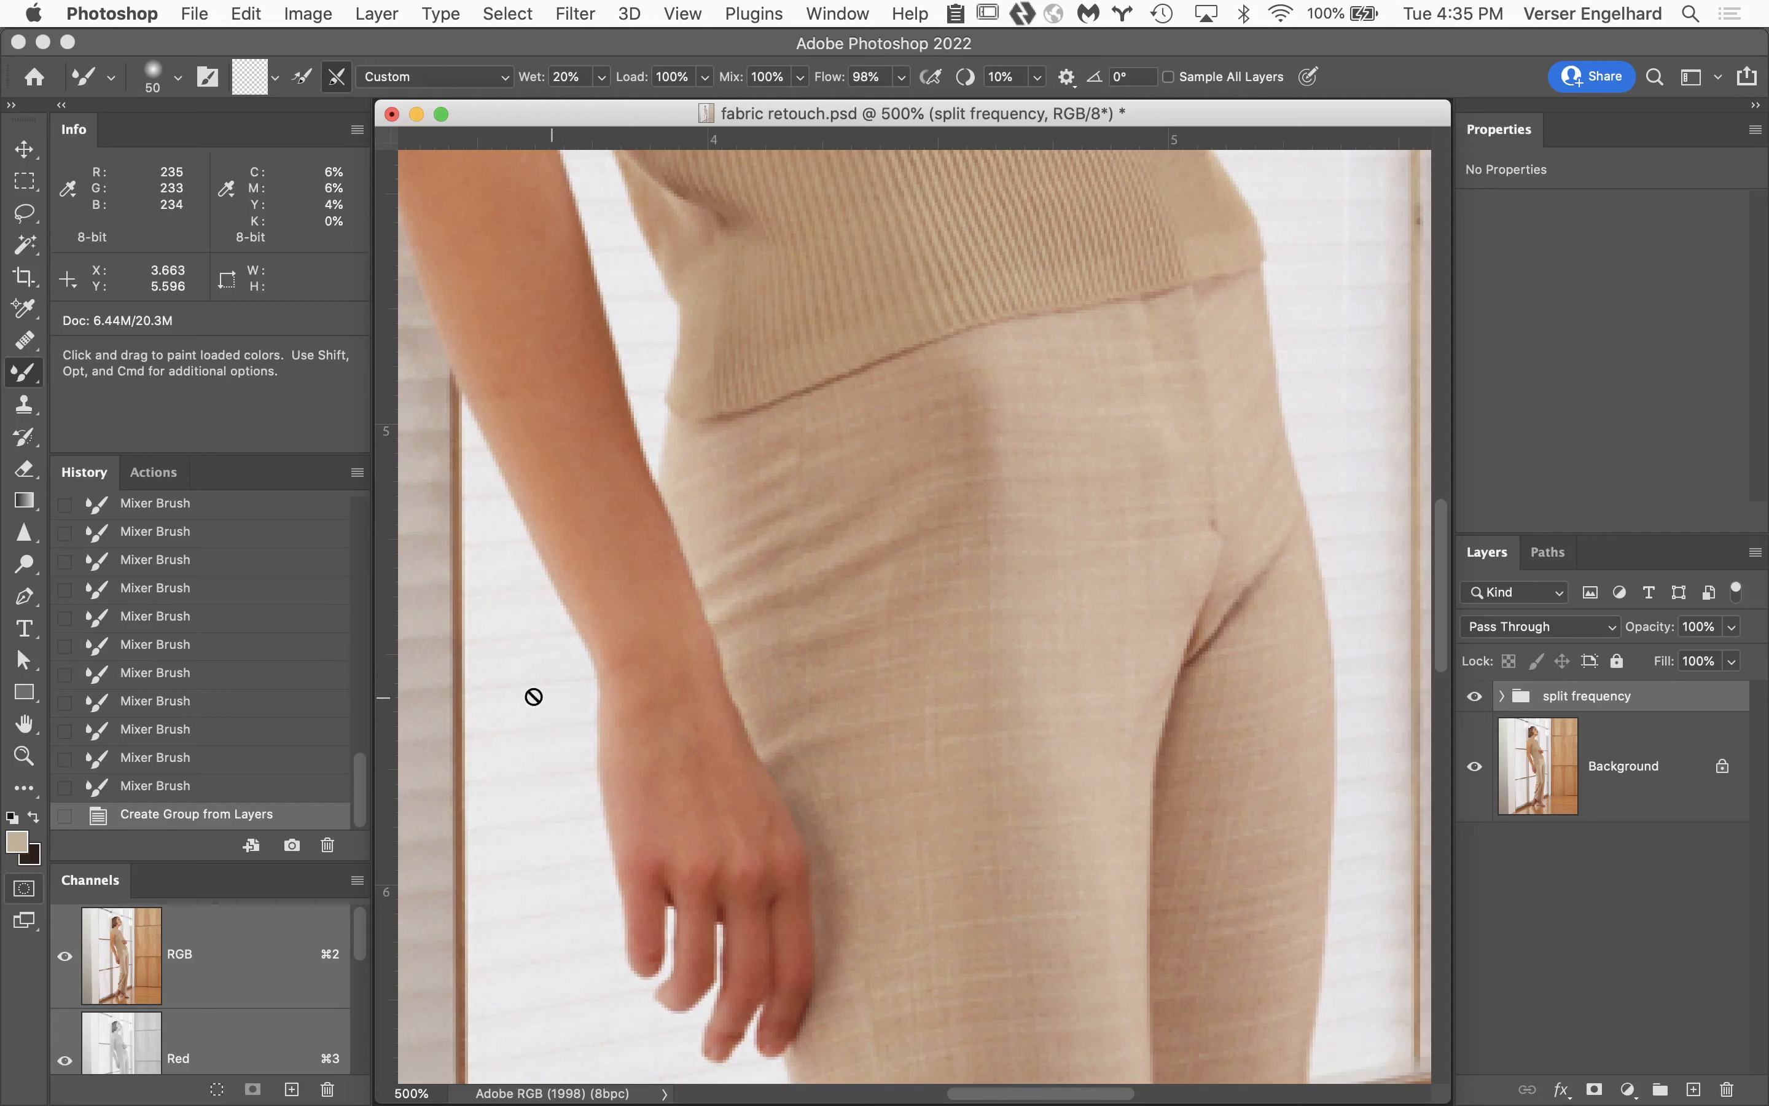
pyautogui.doubleClick(24, 724)
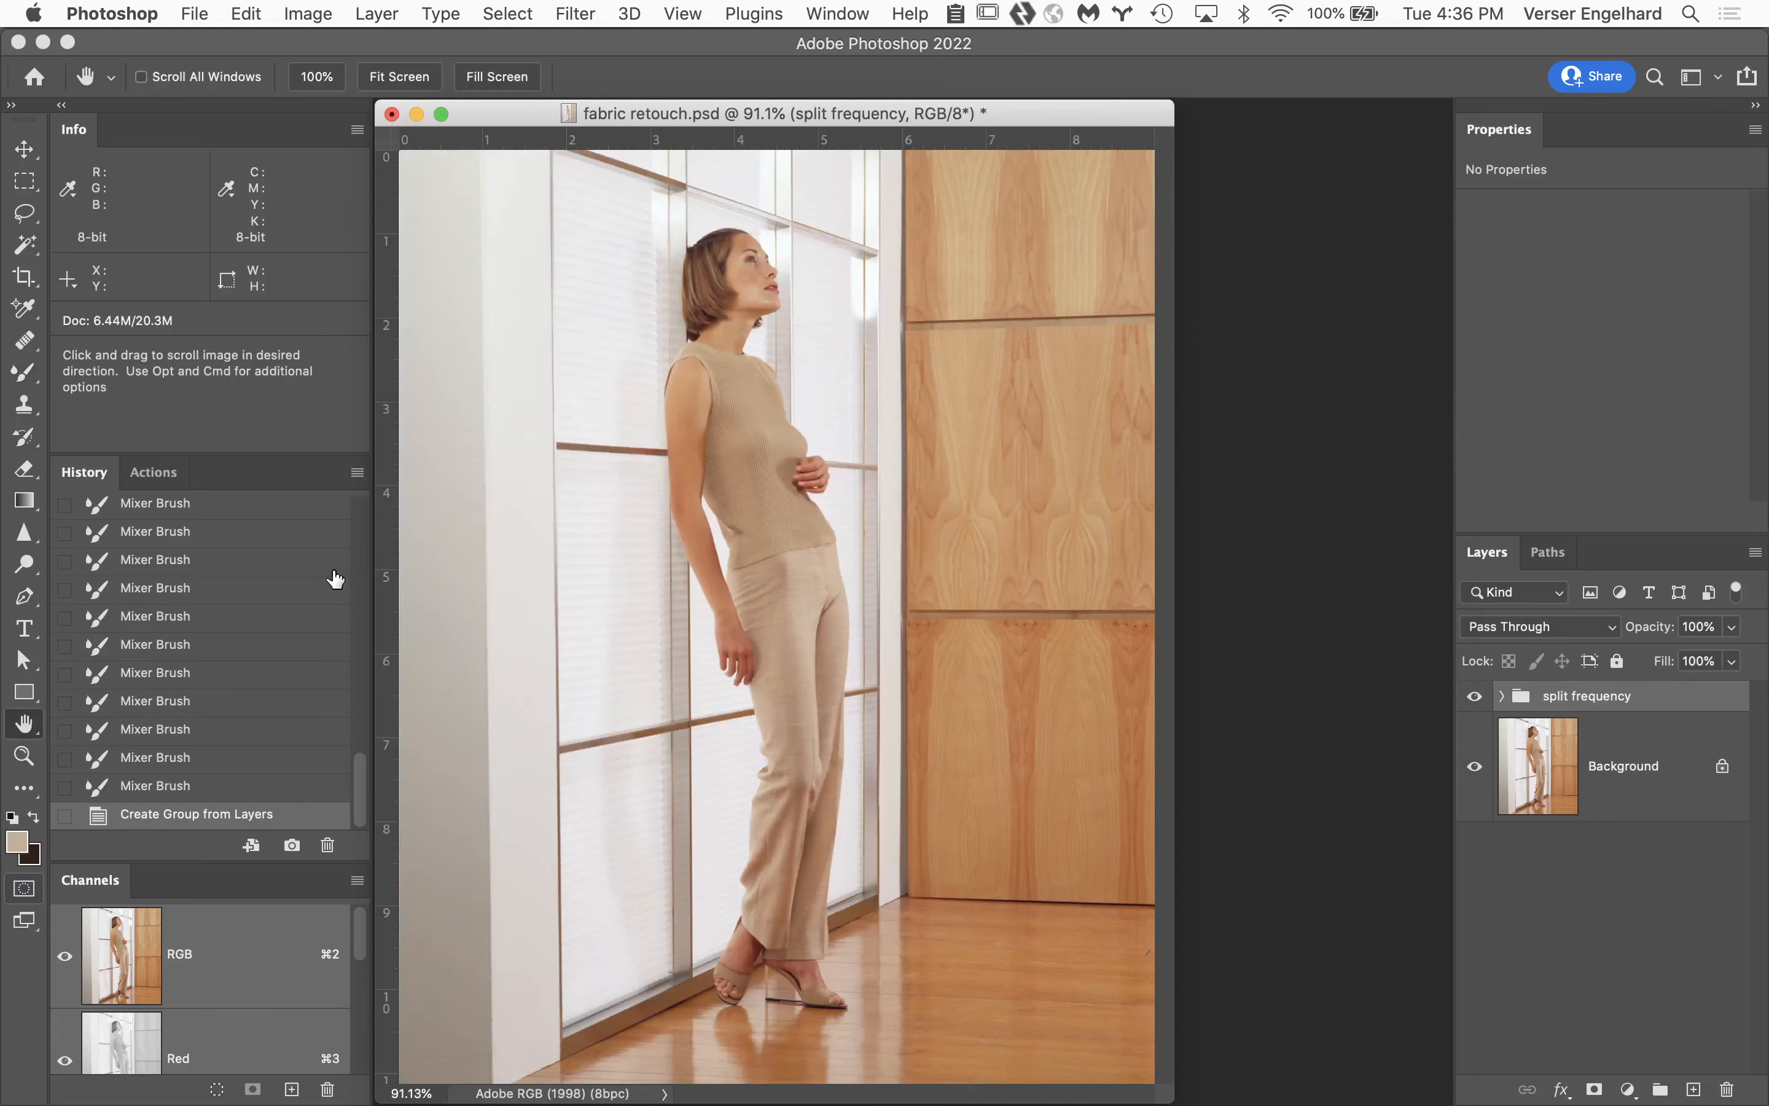
pyautogui.click(1474, 698)
pyautogui.click(1474, 698)
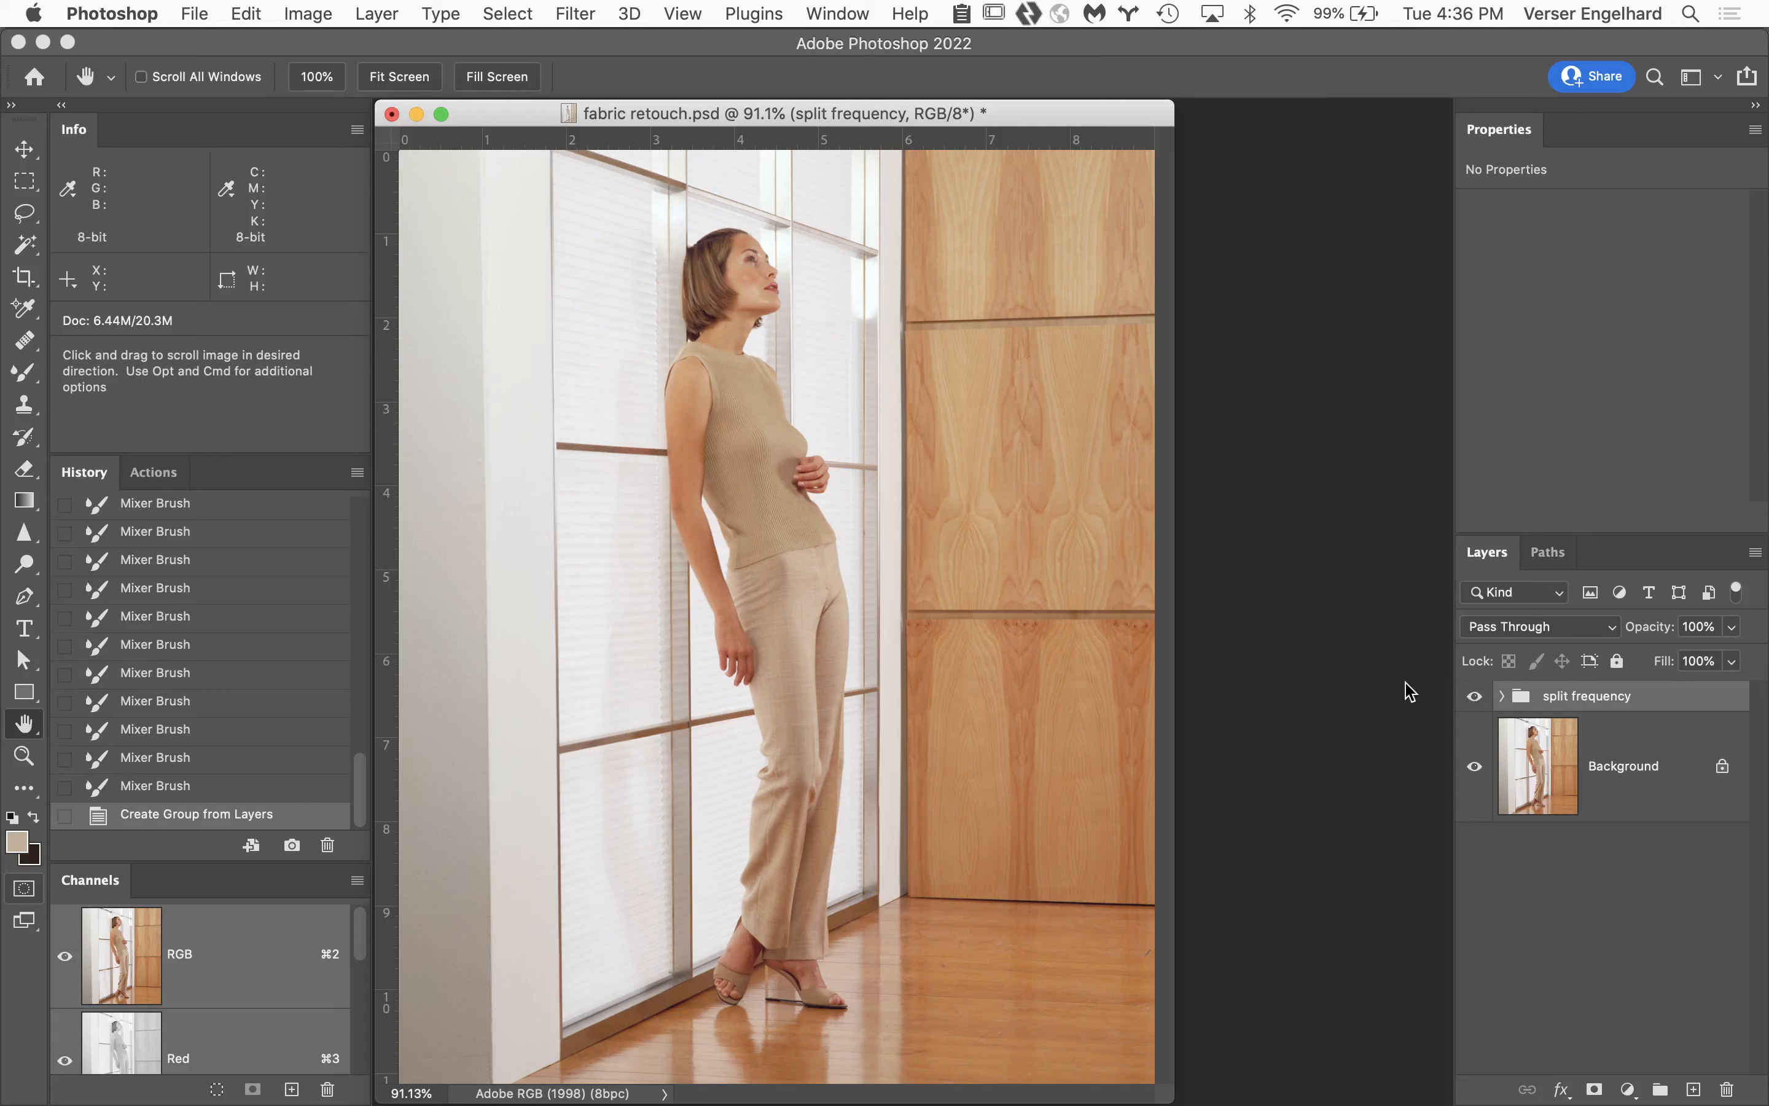
# Hide the high layer inside the split frequency group and make the low layer active for retouching the hip.
pyautogui.keyDown('super'); pyautogui.click(766, 615); pyautogui.keyUp('super')
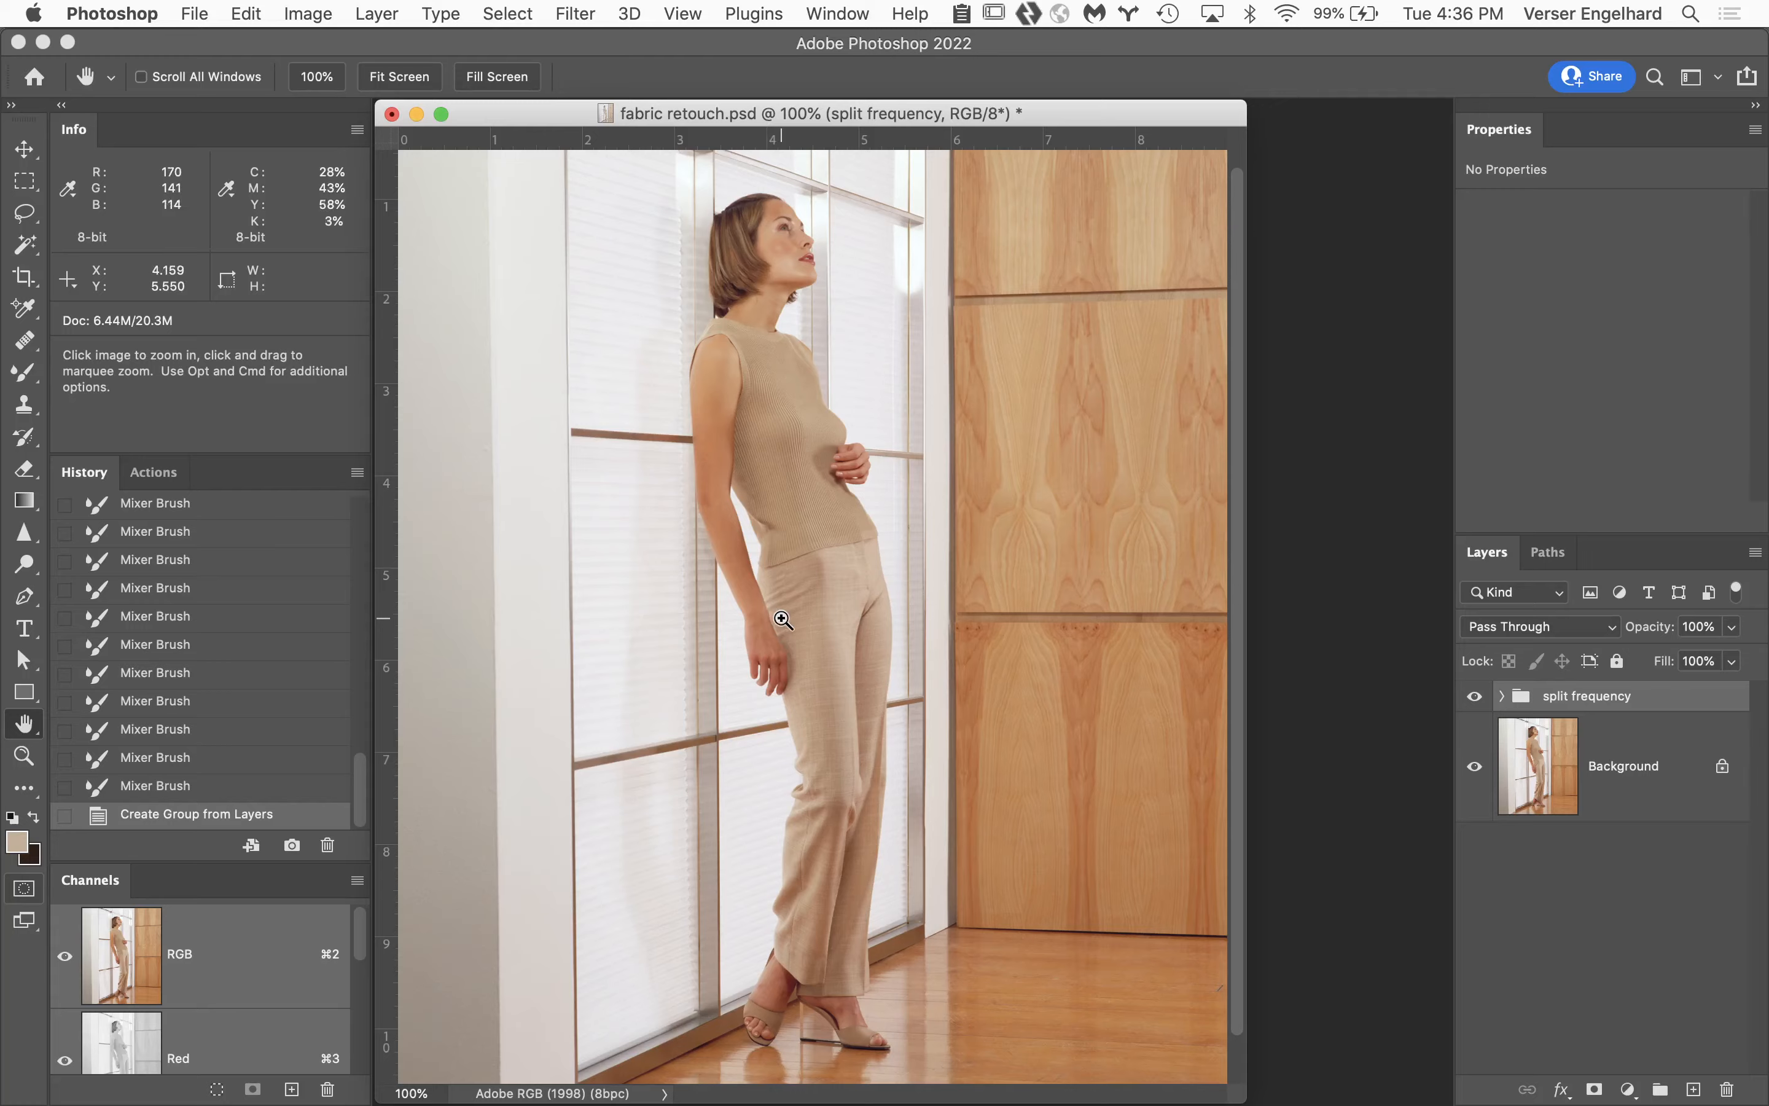
pyautogui.keyDown('super'); pyautogui.click(782, 619); pyautogui.keyUp('super')
pyautogui.keyDown('super'); pyautogui.click(817, 622); pyautogui.keyUp('super')
pyautogui.keyDown('super'); pyautogui.click(939, 597); pyautogui.keyUp('super')
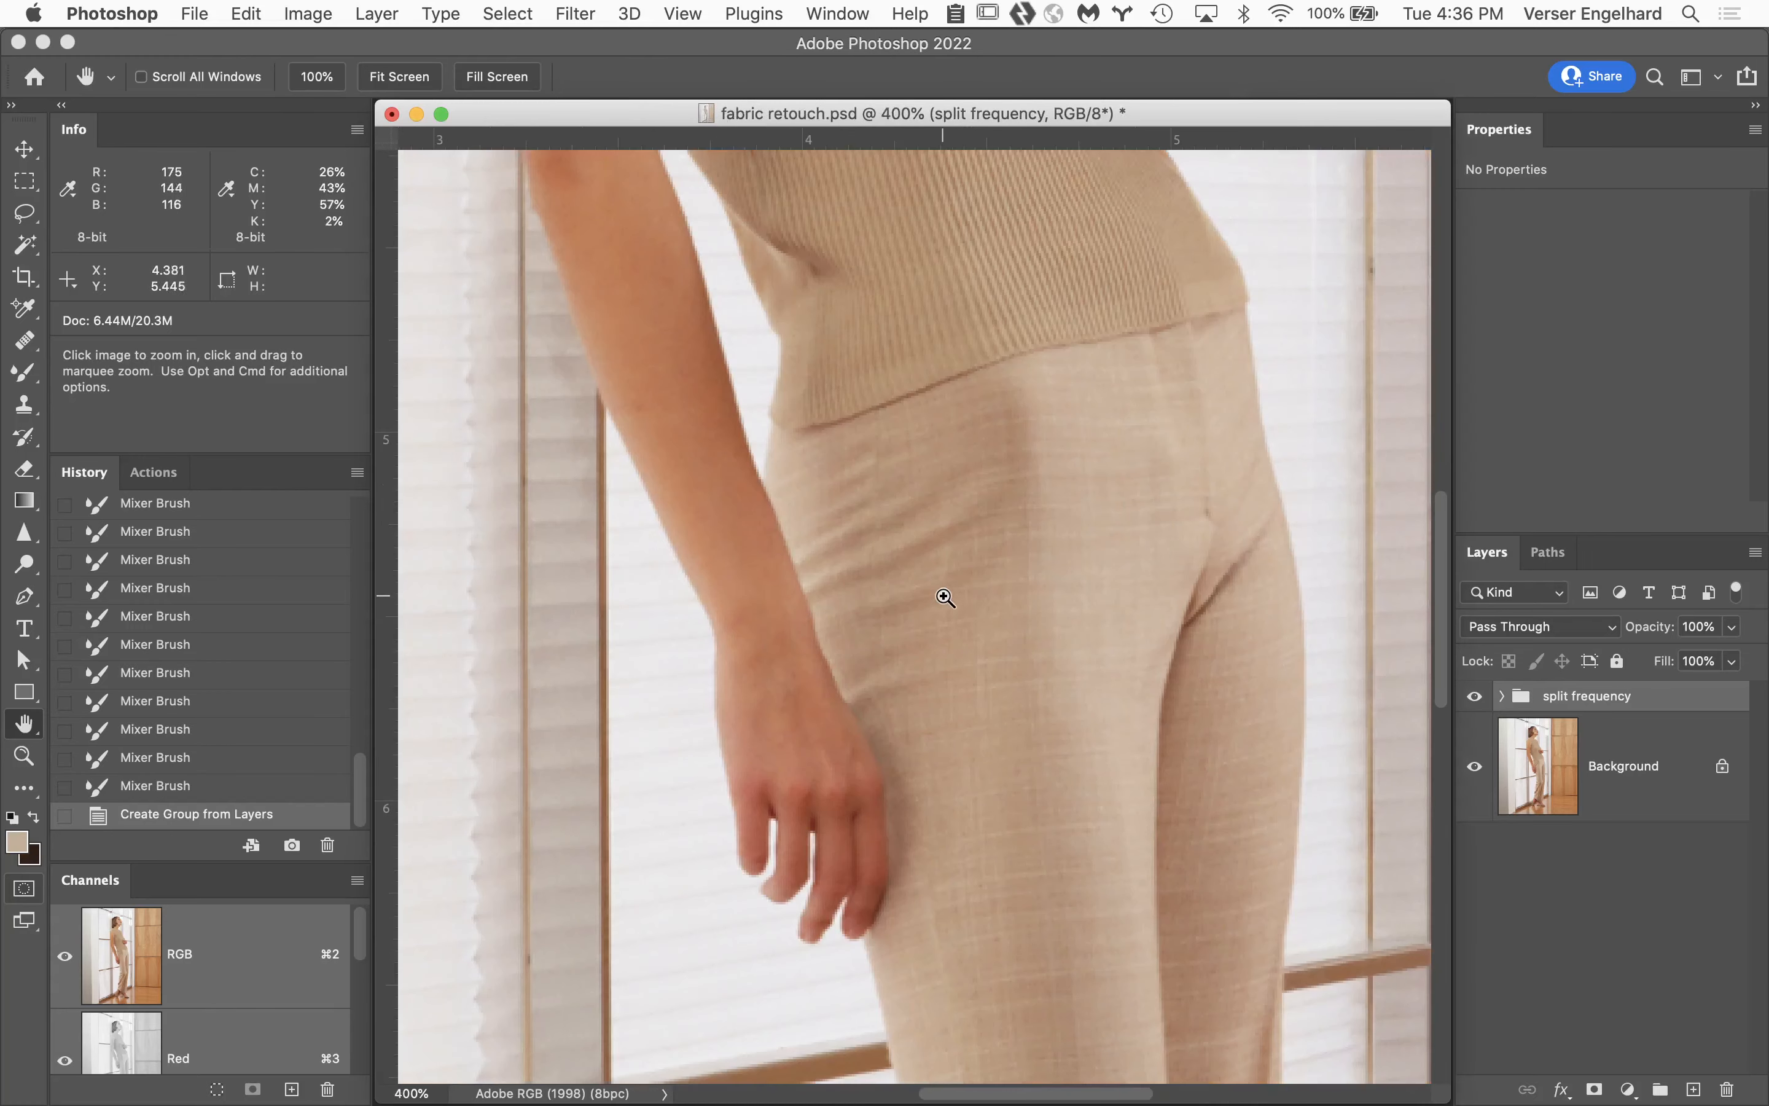
pyautogui.keyDown('super'); pyautogui.click(919, 542); pyautogui.keyUp('super')
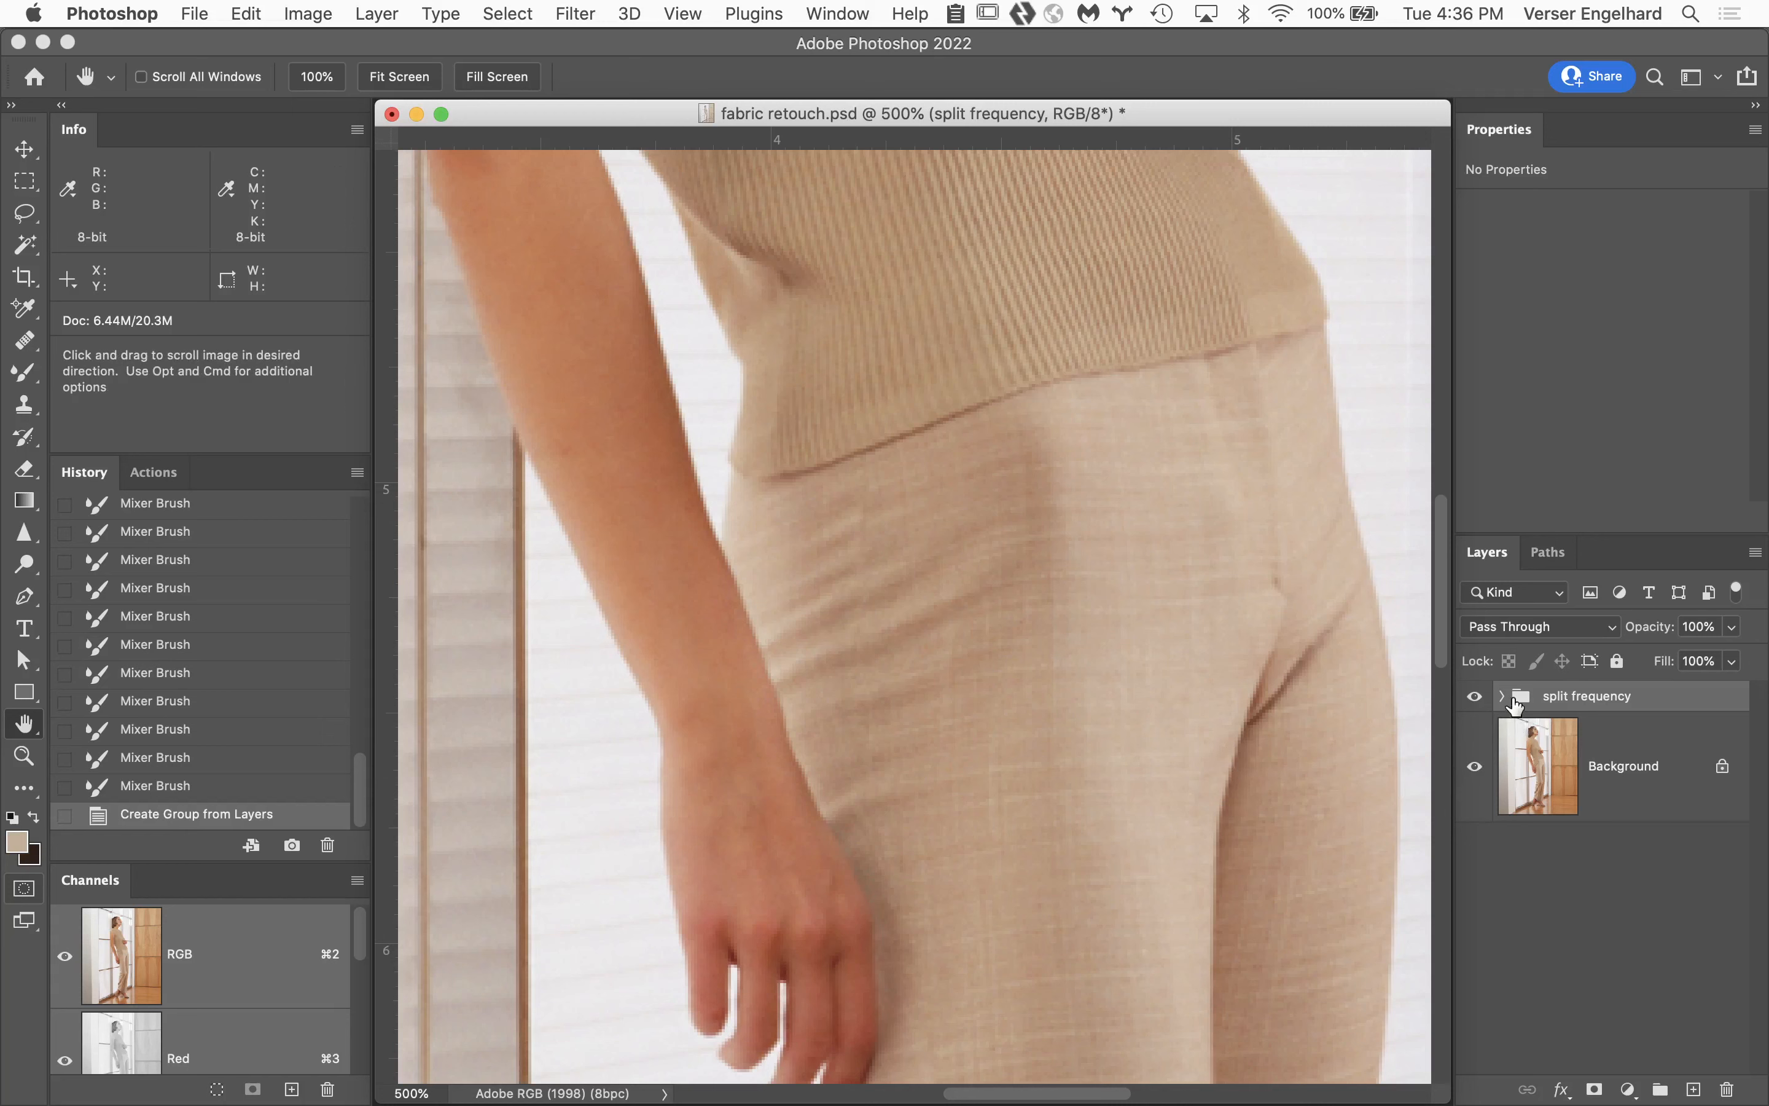
pyautogui.click(1503, 696)
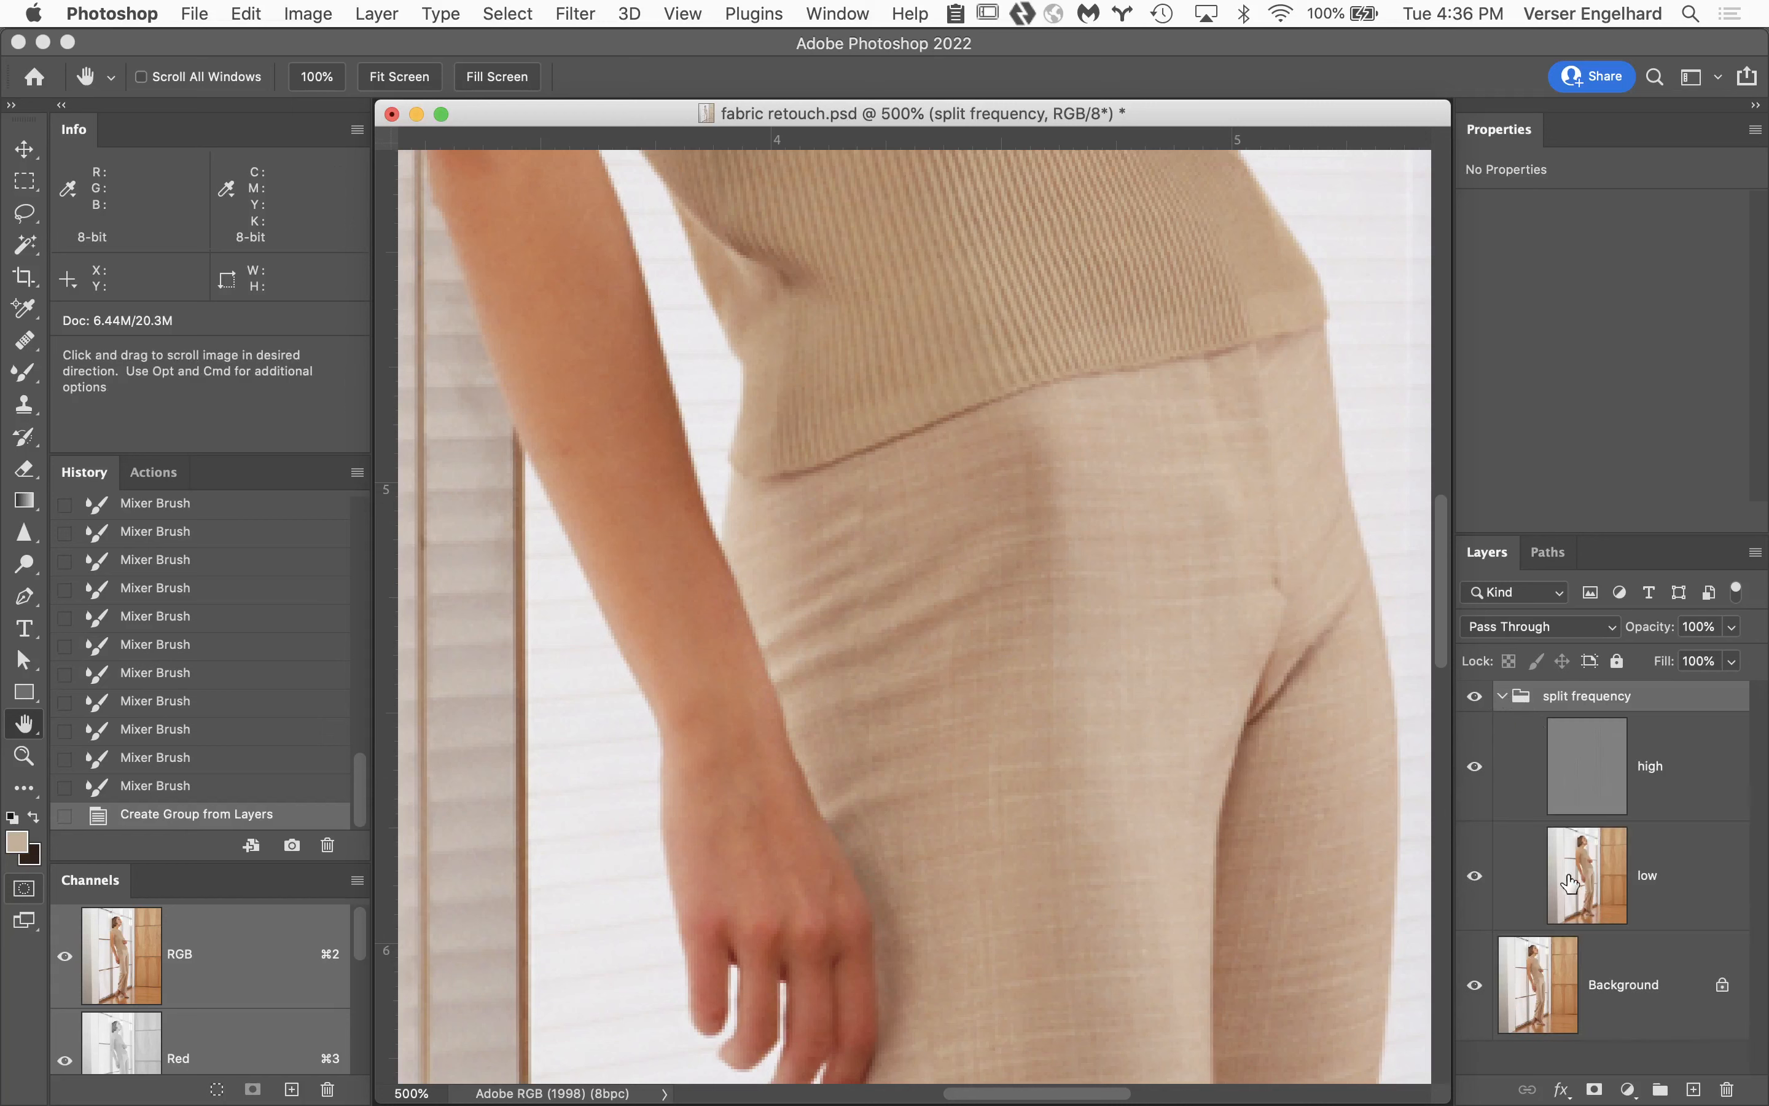
pyautogui.click(1475, 769)
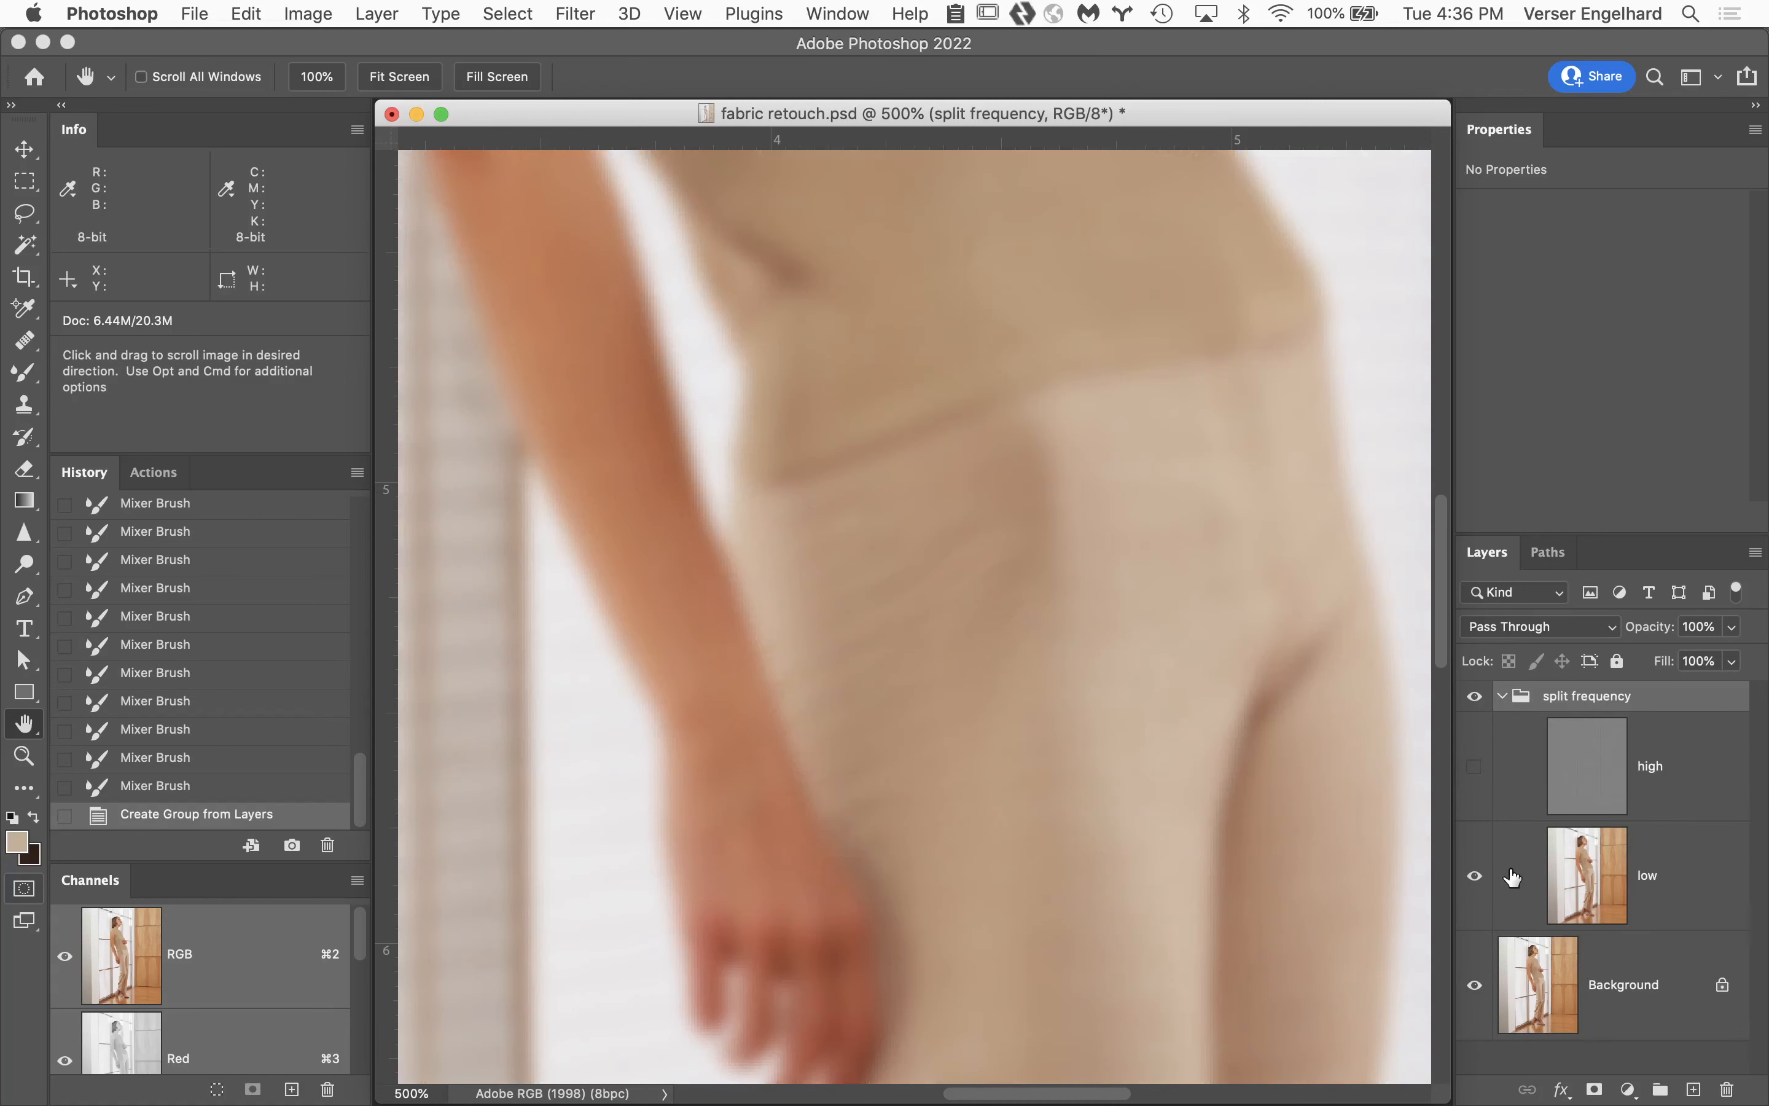
pyautogui.click(1678, 888)
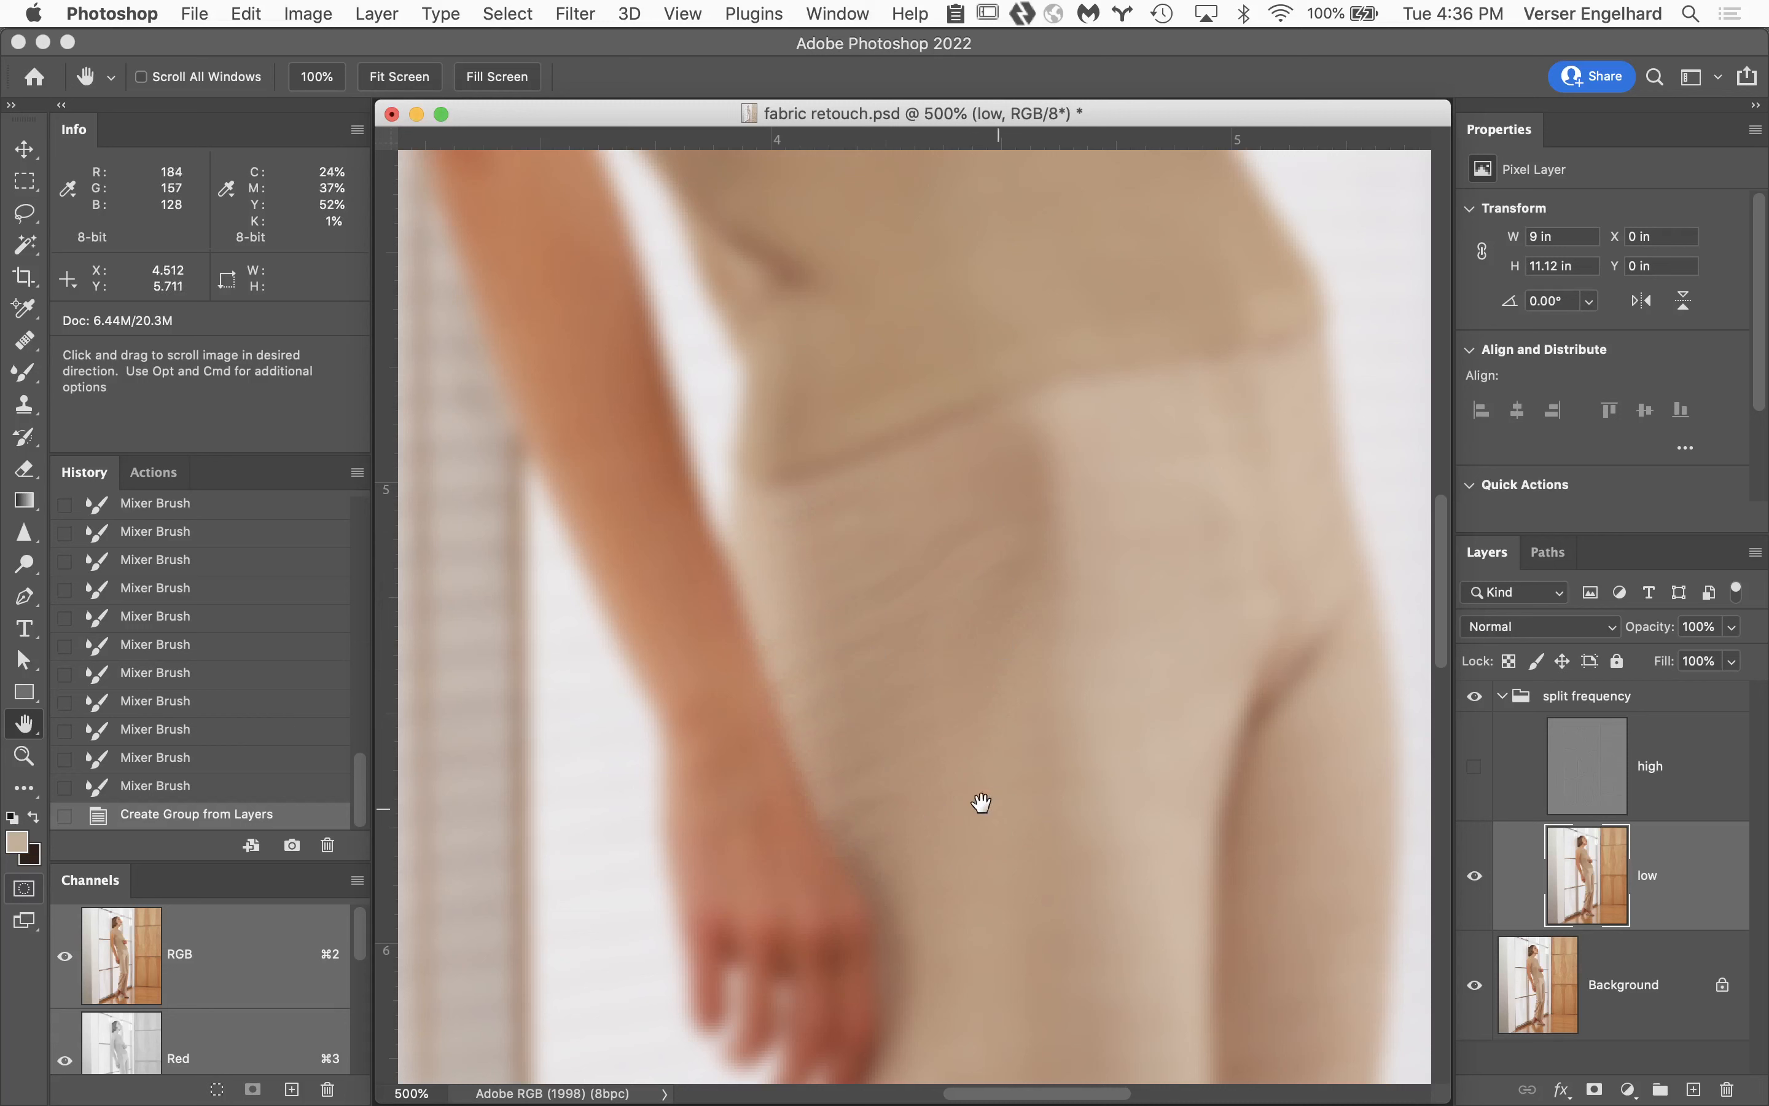
# Switch to the regular Brush tool with a soft round tip of 25 px.
pyautogui.click(24, 436)
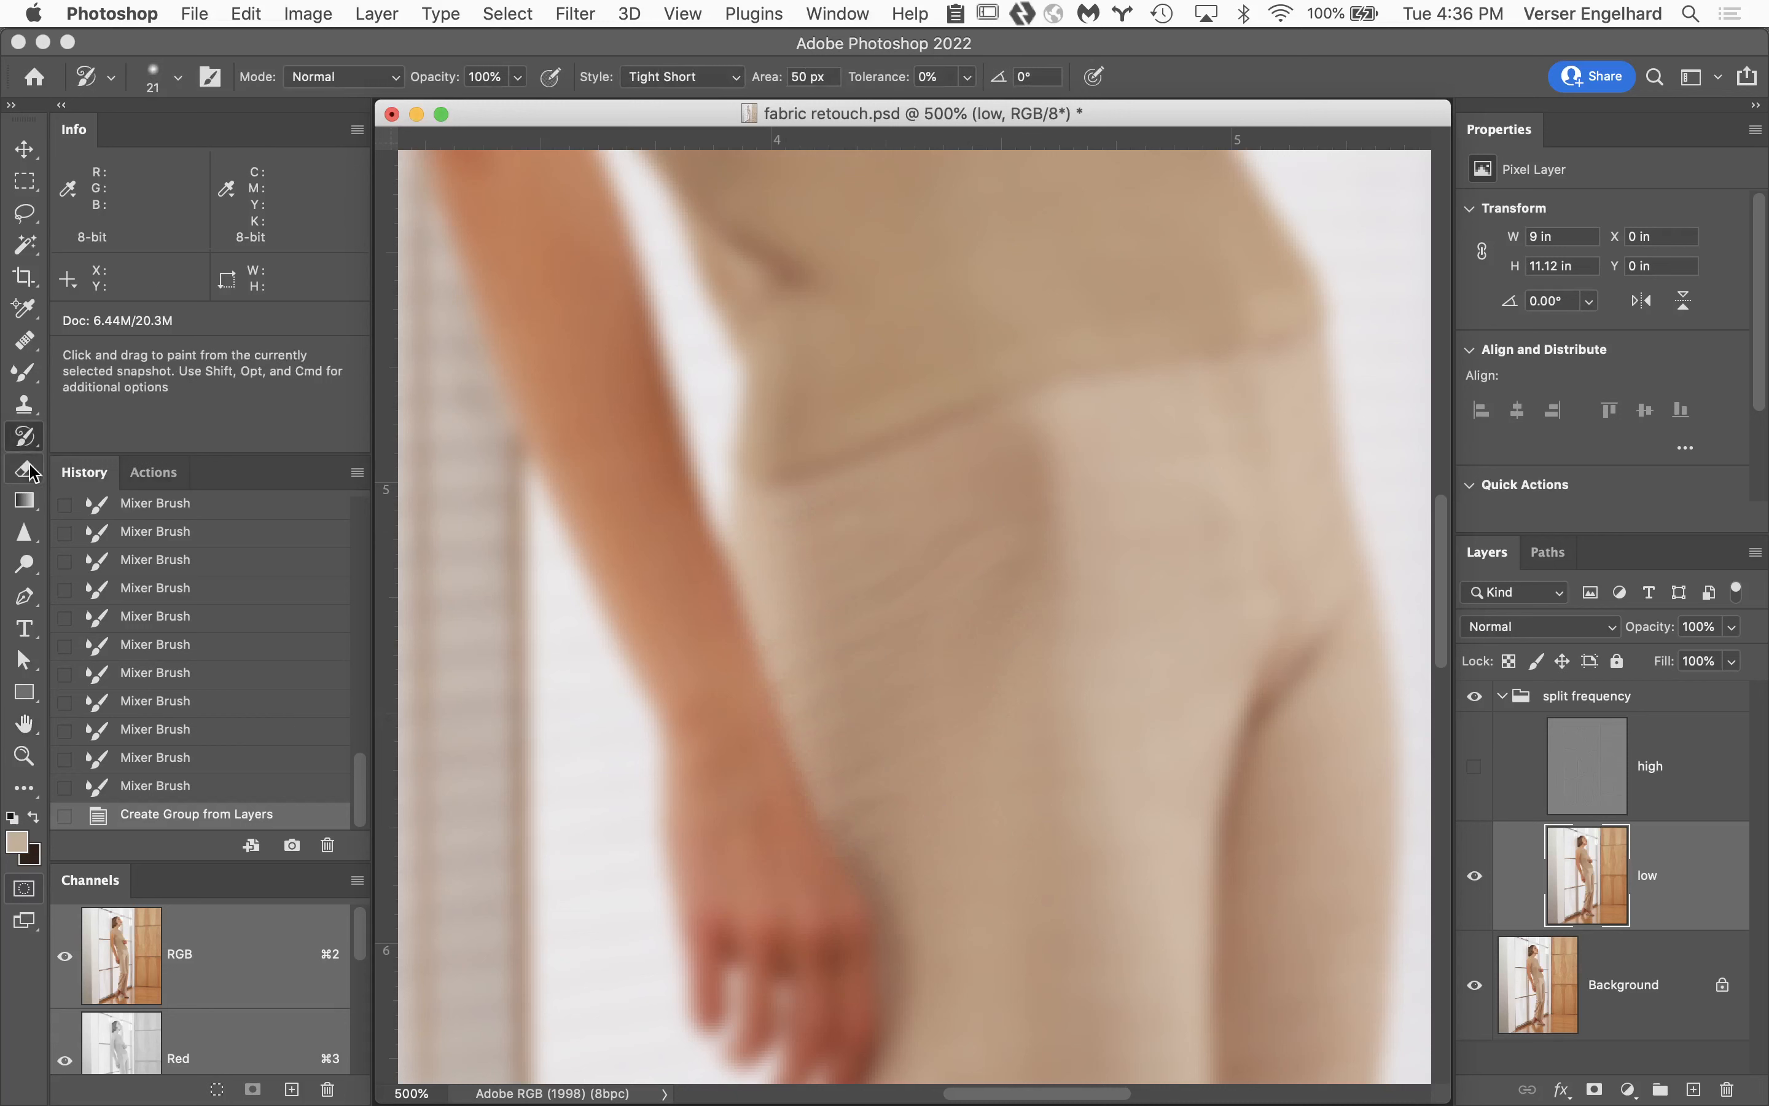
pyautogui.click(26, 404)
pyautogui.click(24, 373)
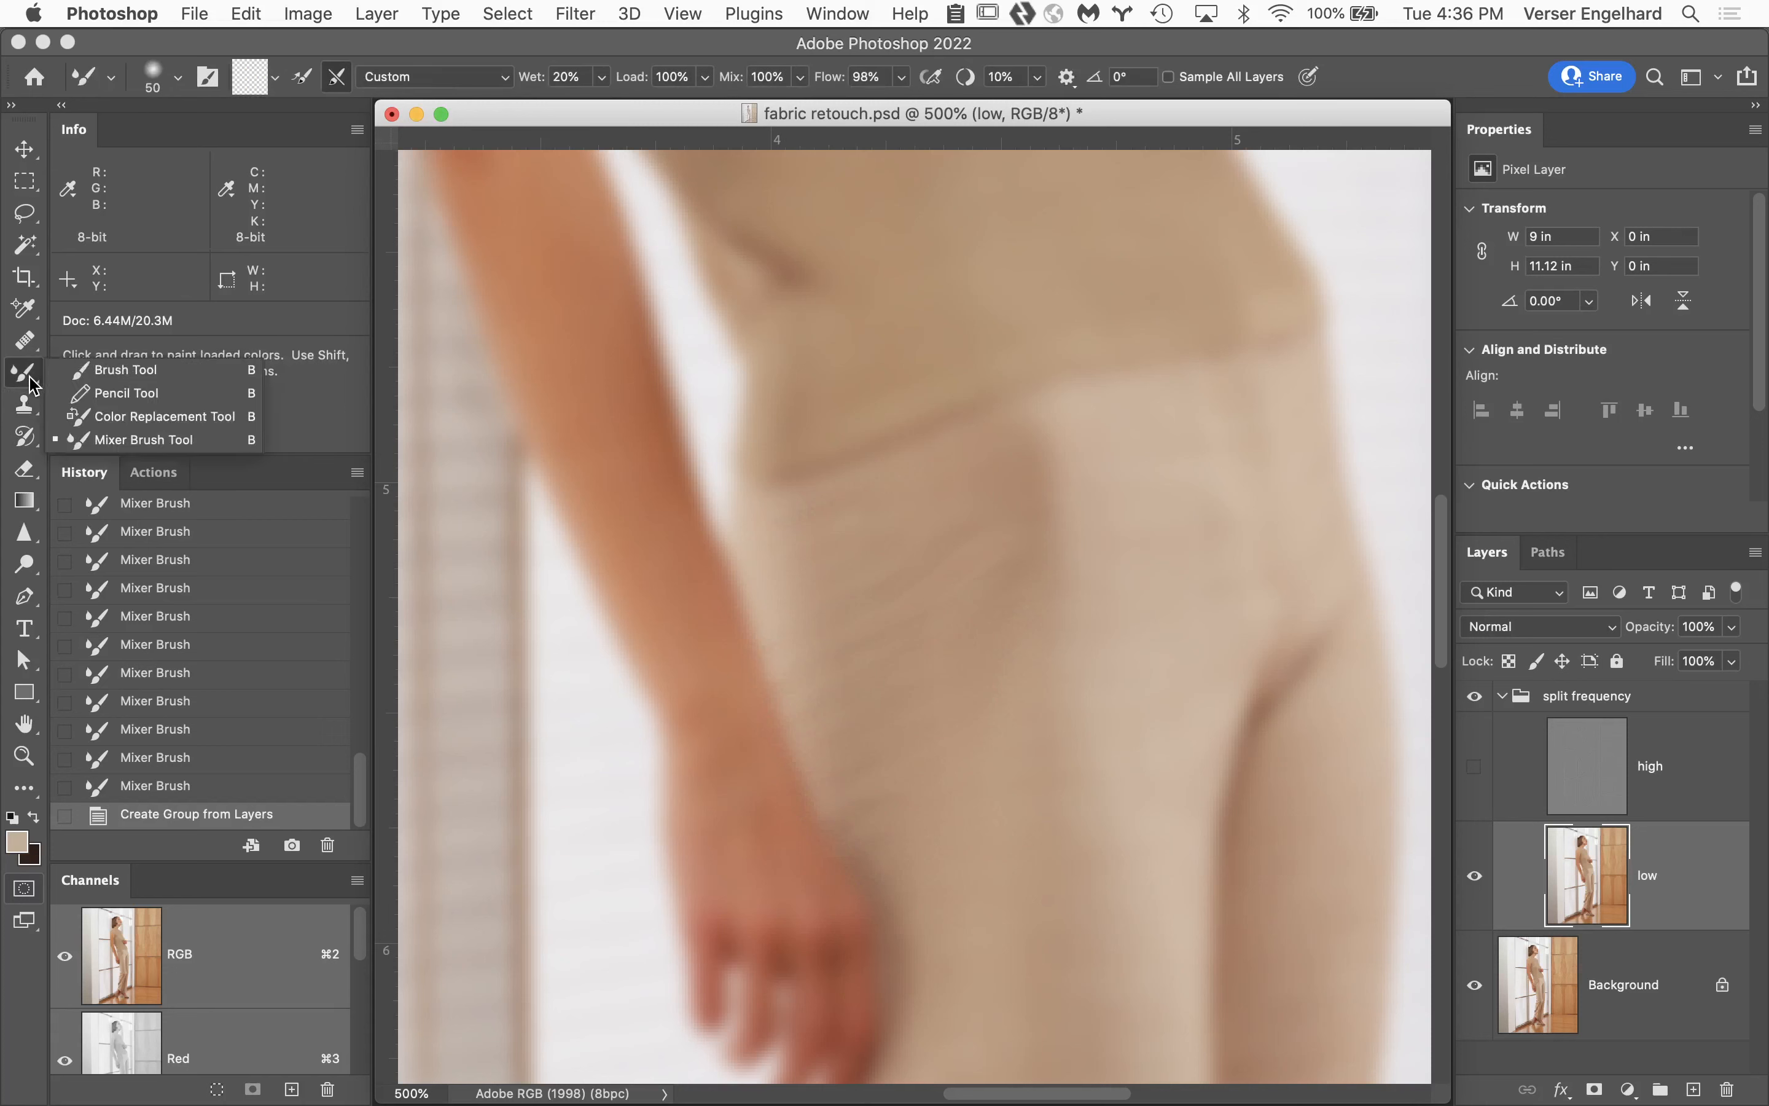
pyautogui.click(149, 372)
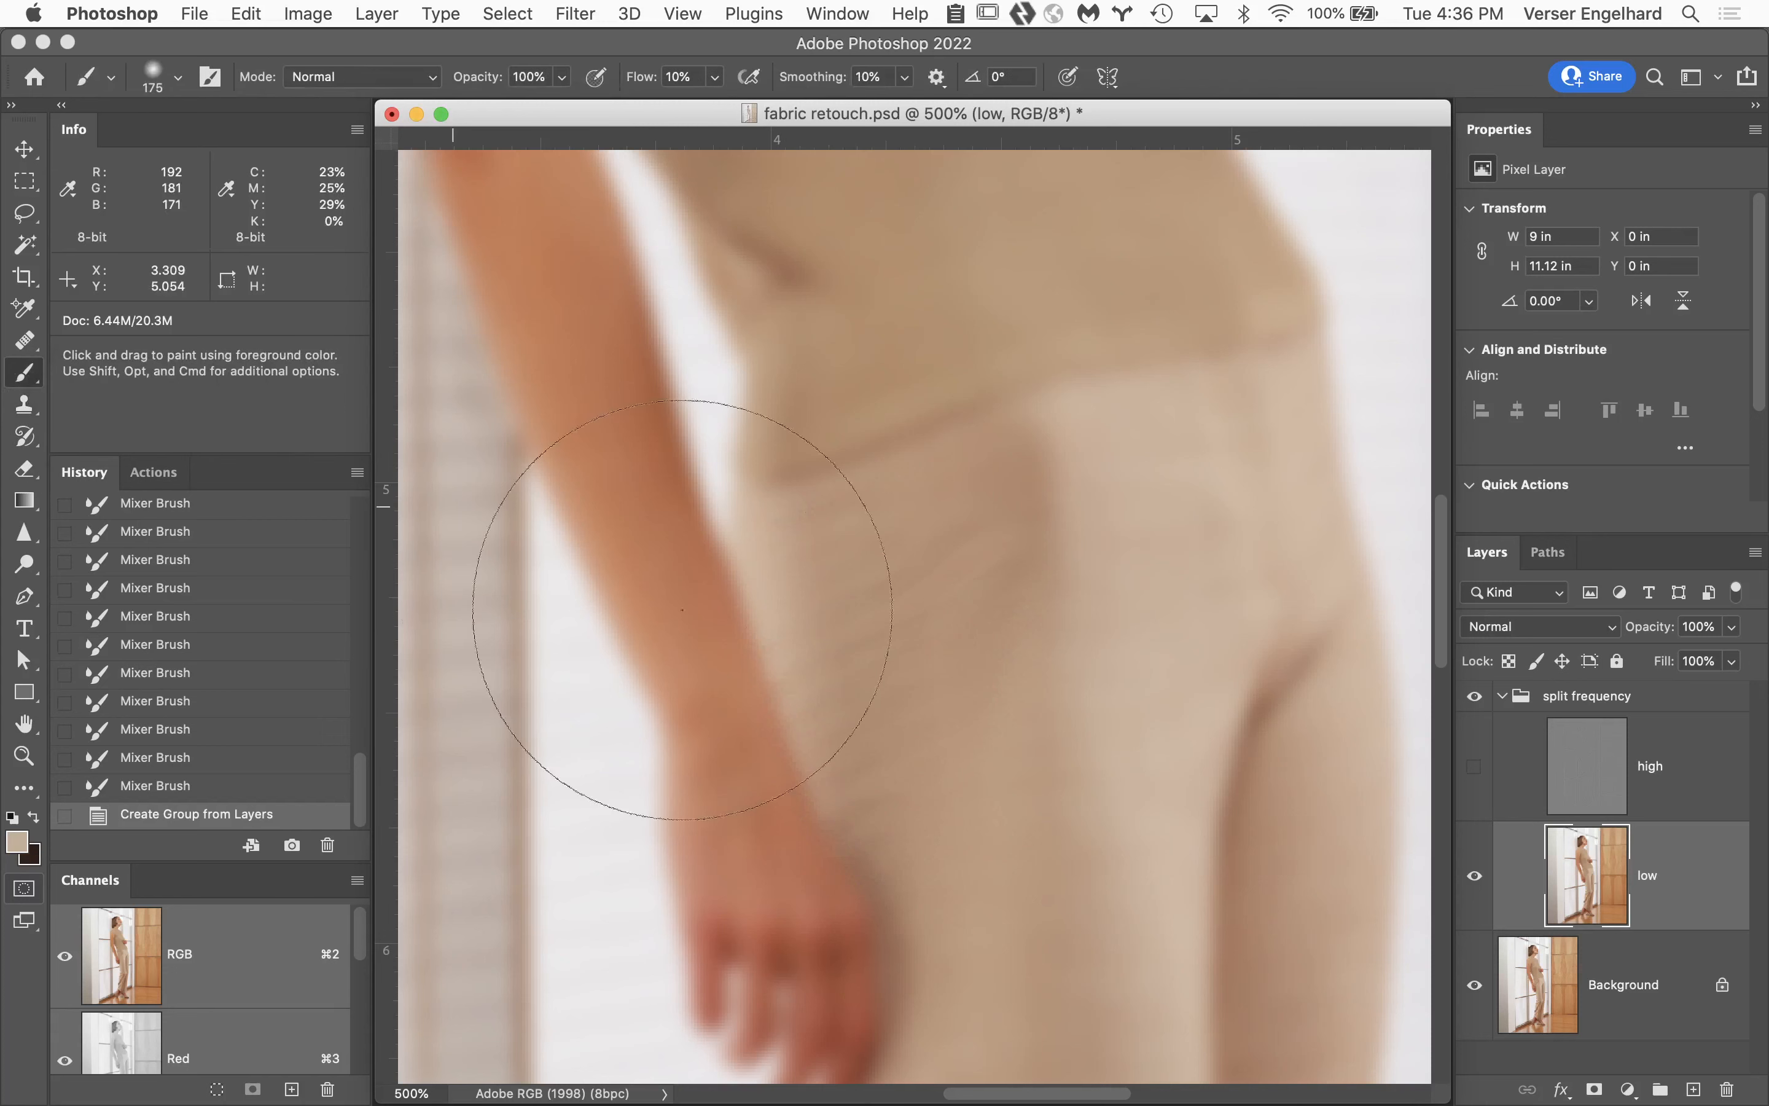
pyautogui.press('[')
pyautogui.press('[')
pyautogui.press('[')
pyautogui.press('[')
pyautogui.press('[')
pyautogui.press('[')
pyautogui.press('[')
pyautogui.press('[')
pyautogui.press('[')
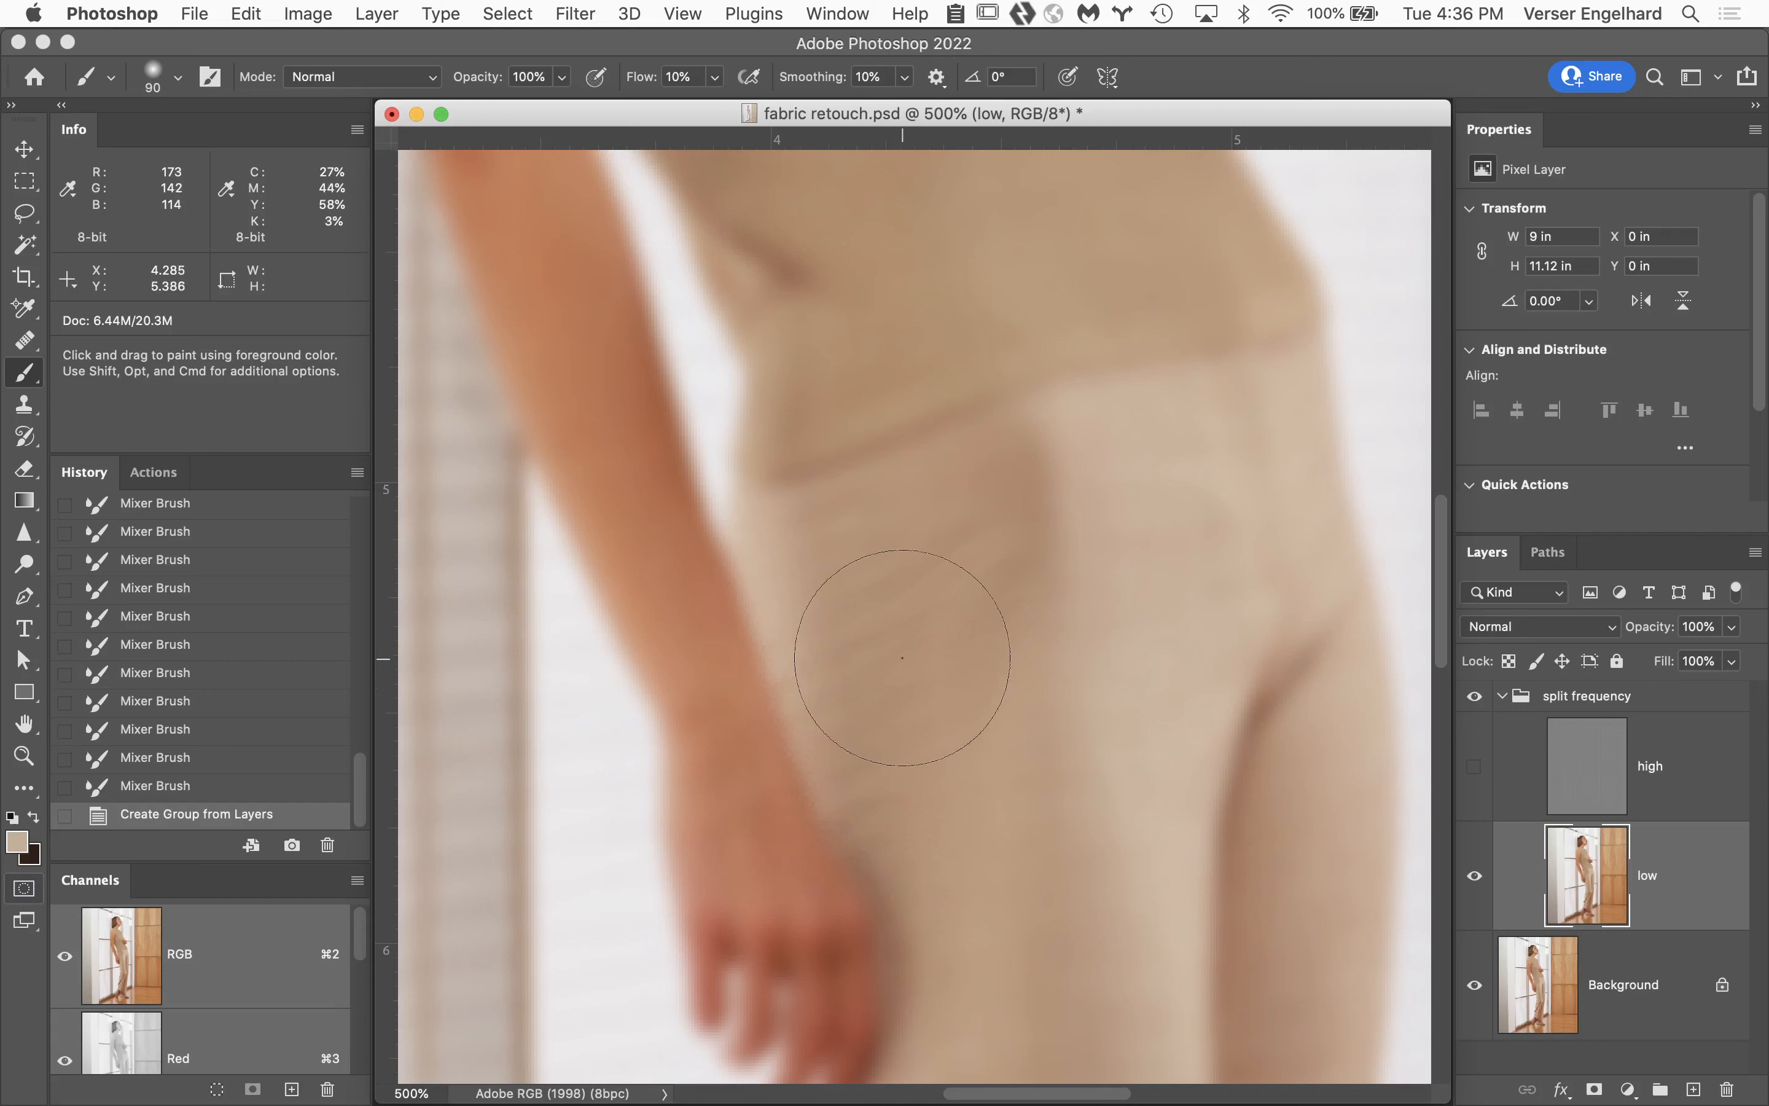
pyautogui.press('[')
pyautogui.press('[')
pyautogui.press('[')
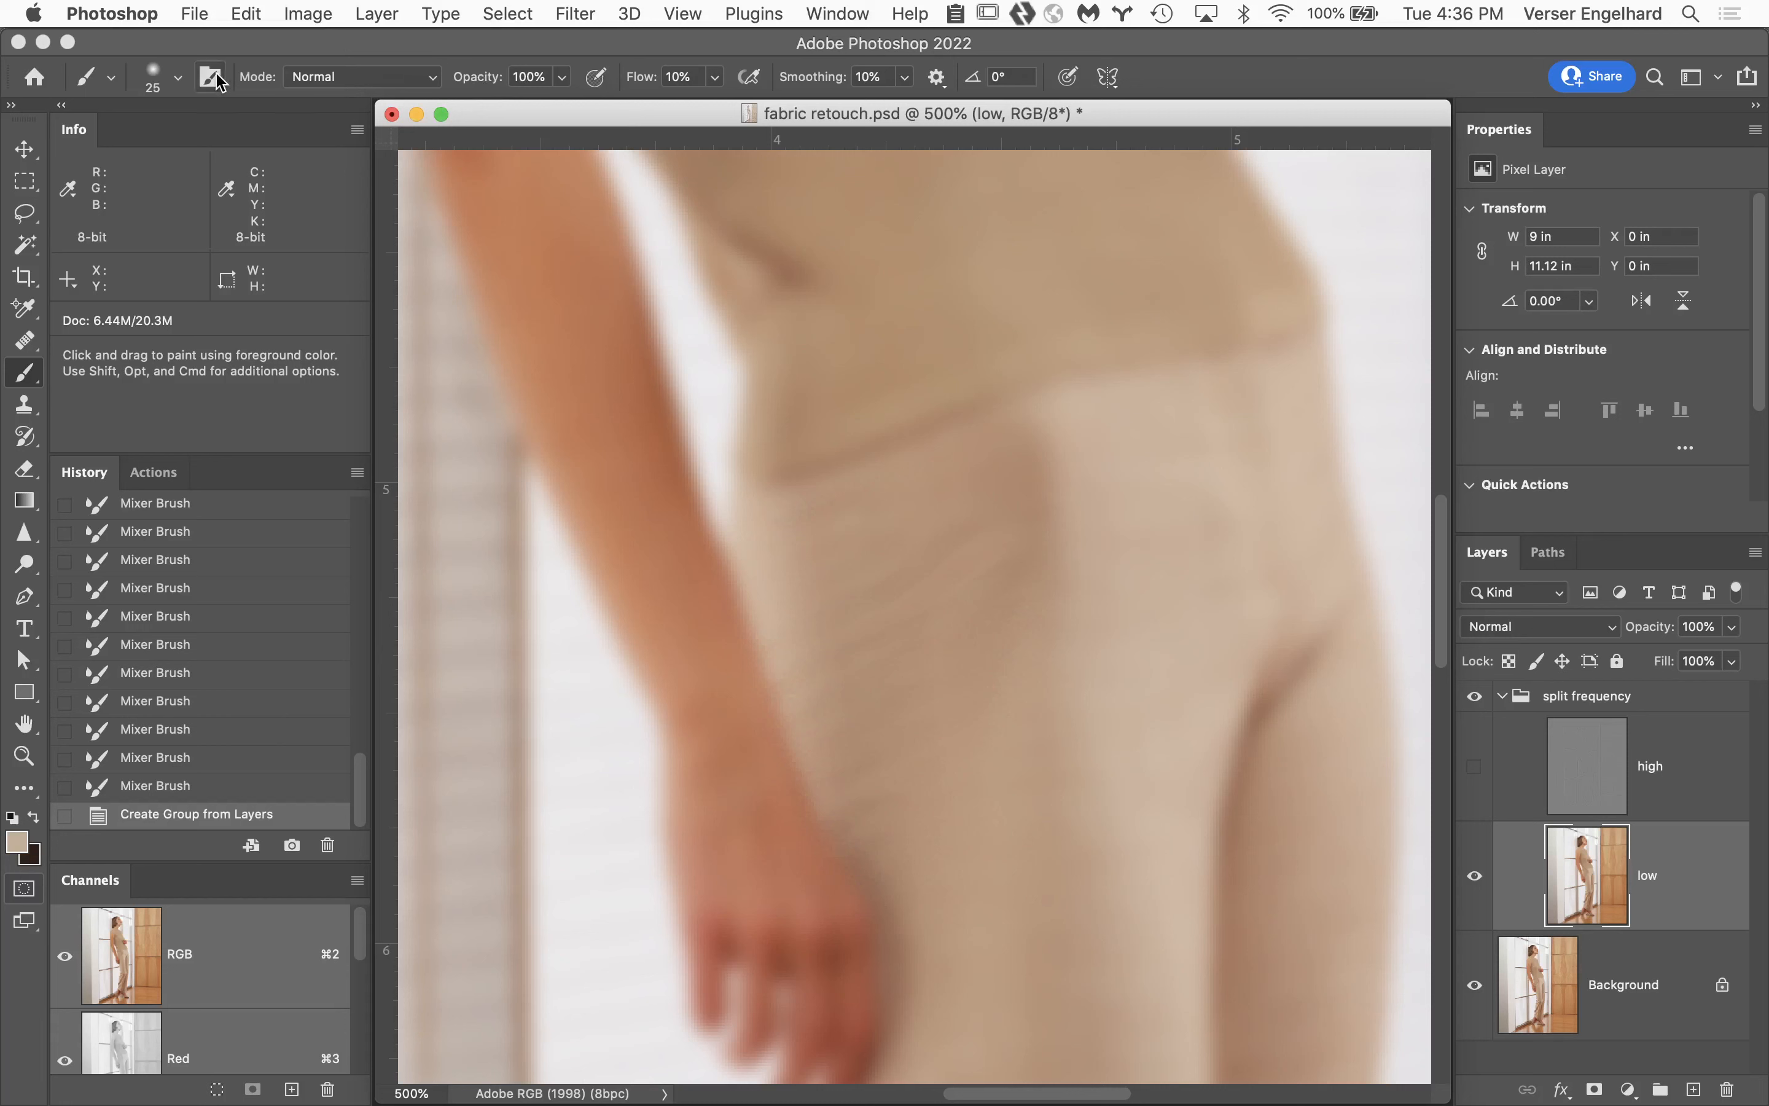
pyautogui.click(180, 78)
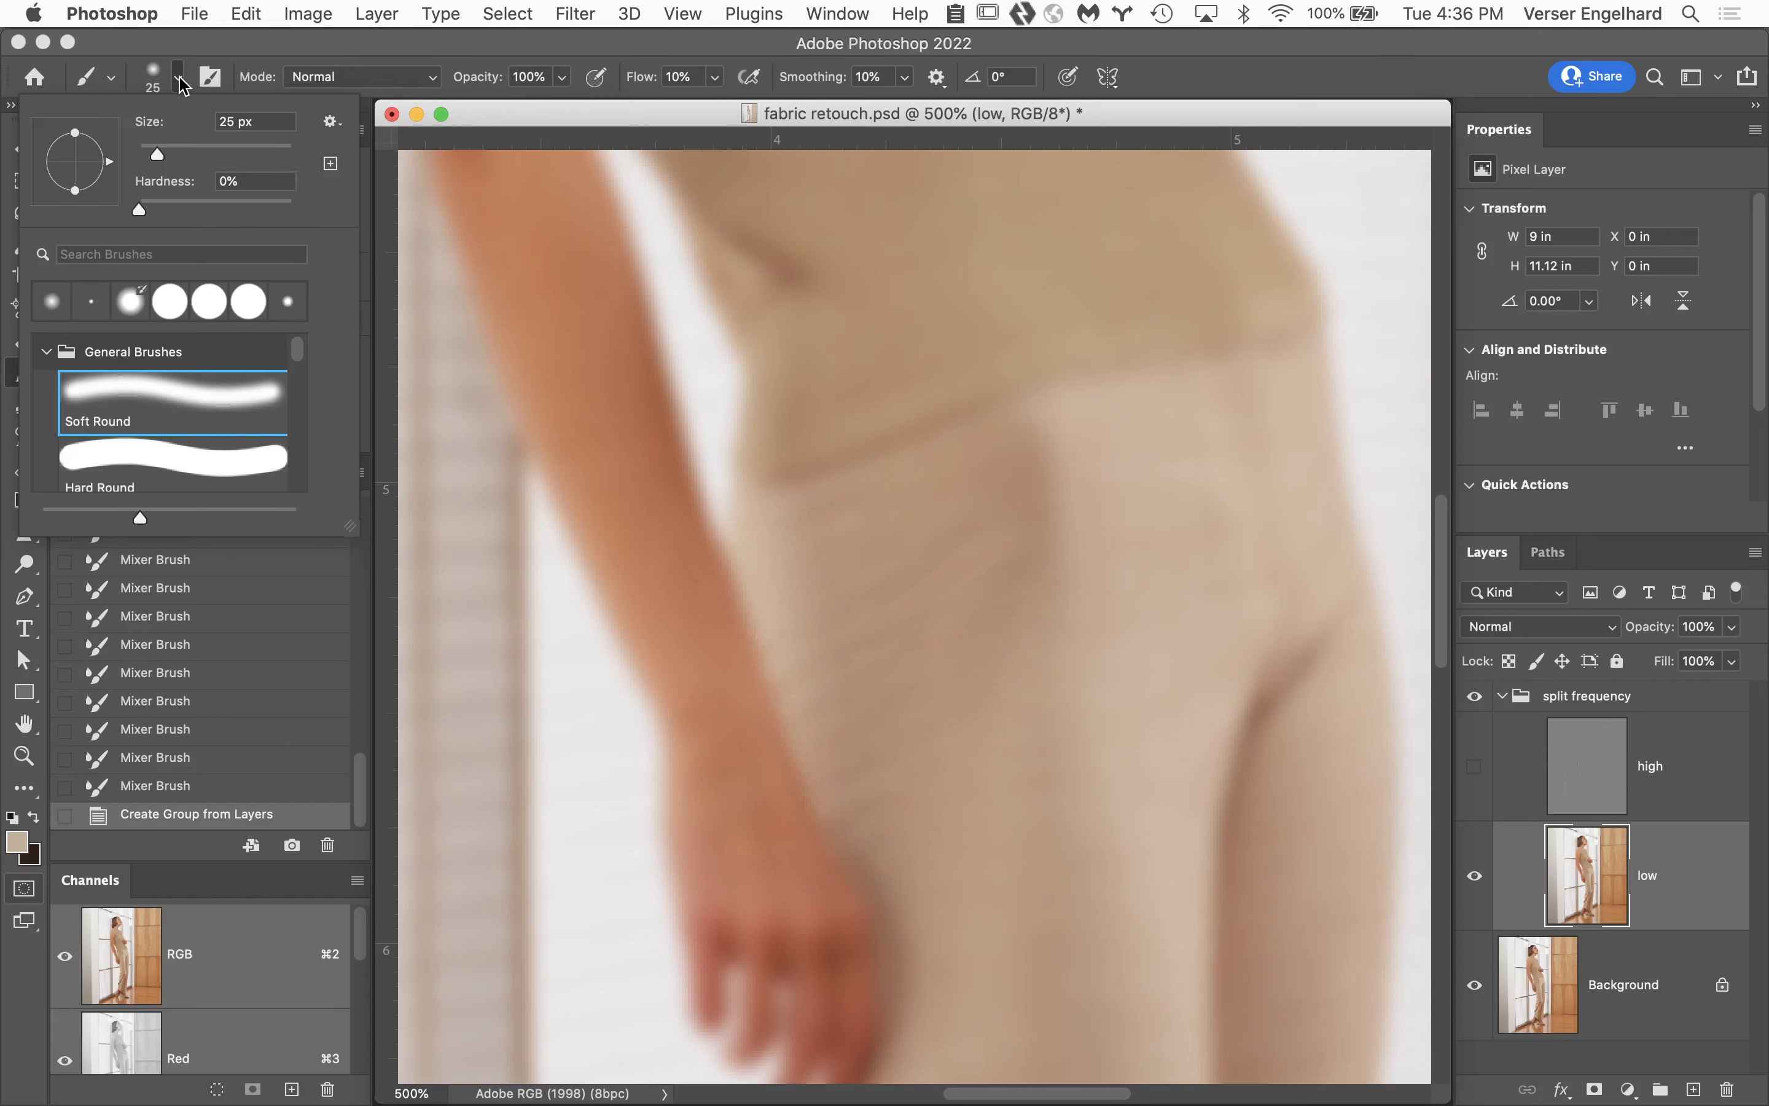
pyautogui.click(207, 53)
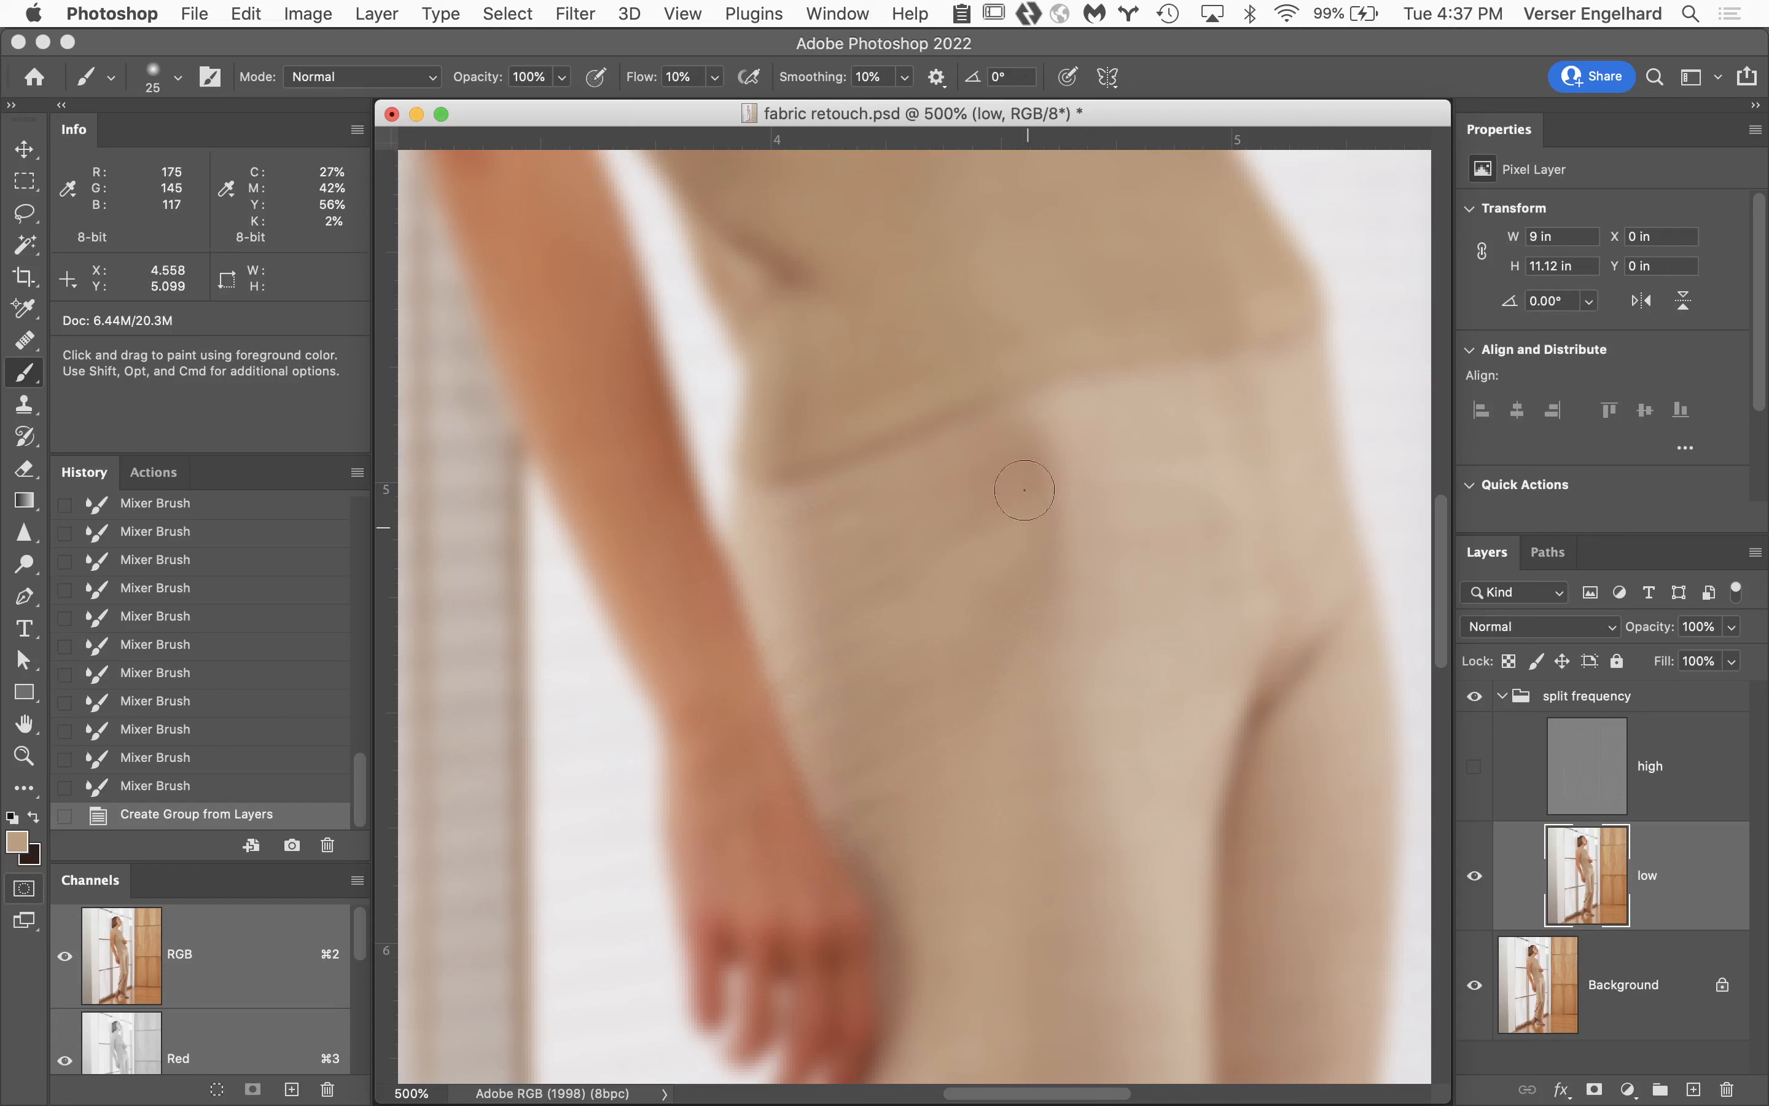
# Undo a trial brush stroke over the hip shading and set the brush flow to 3%.
pyautogui.moveTo(1024, 489); pyautogui.dragTo(999, 611)
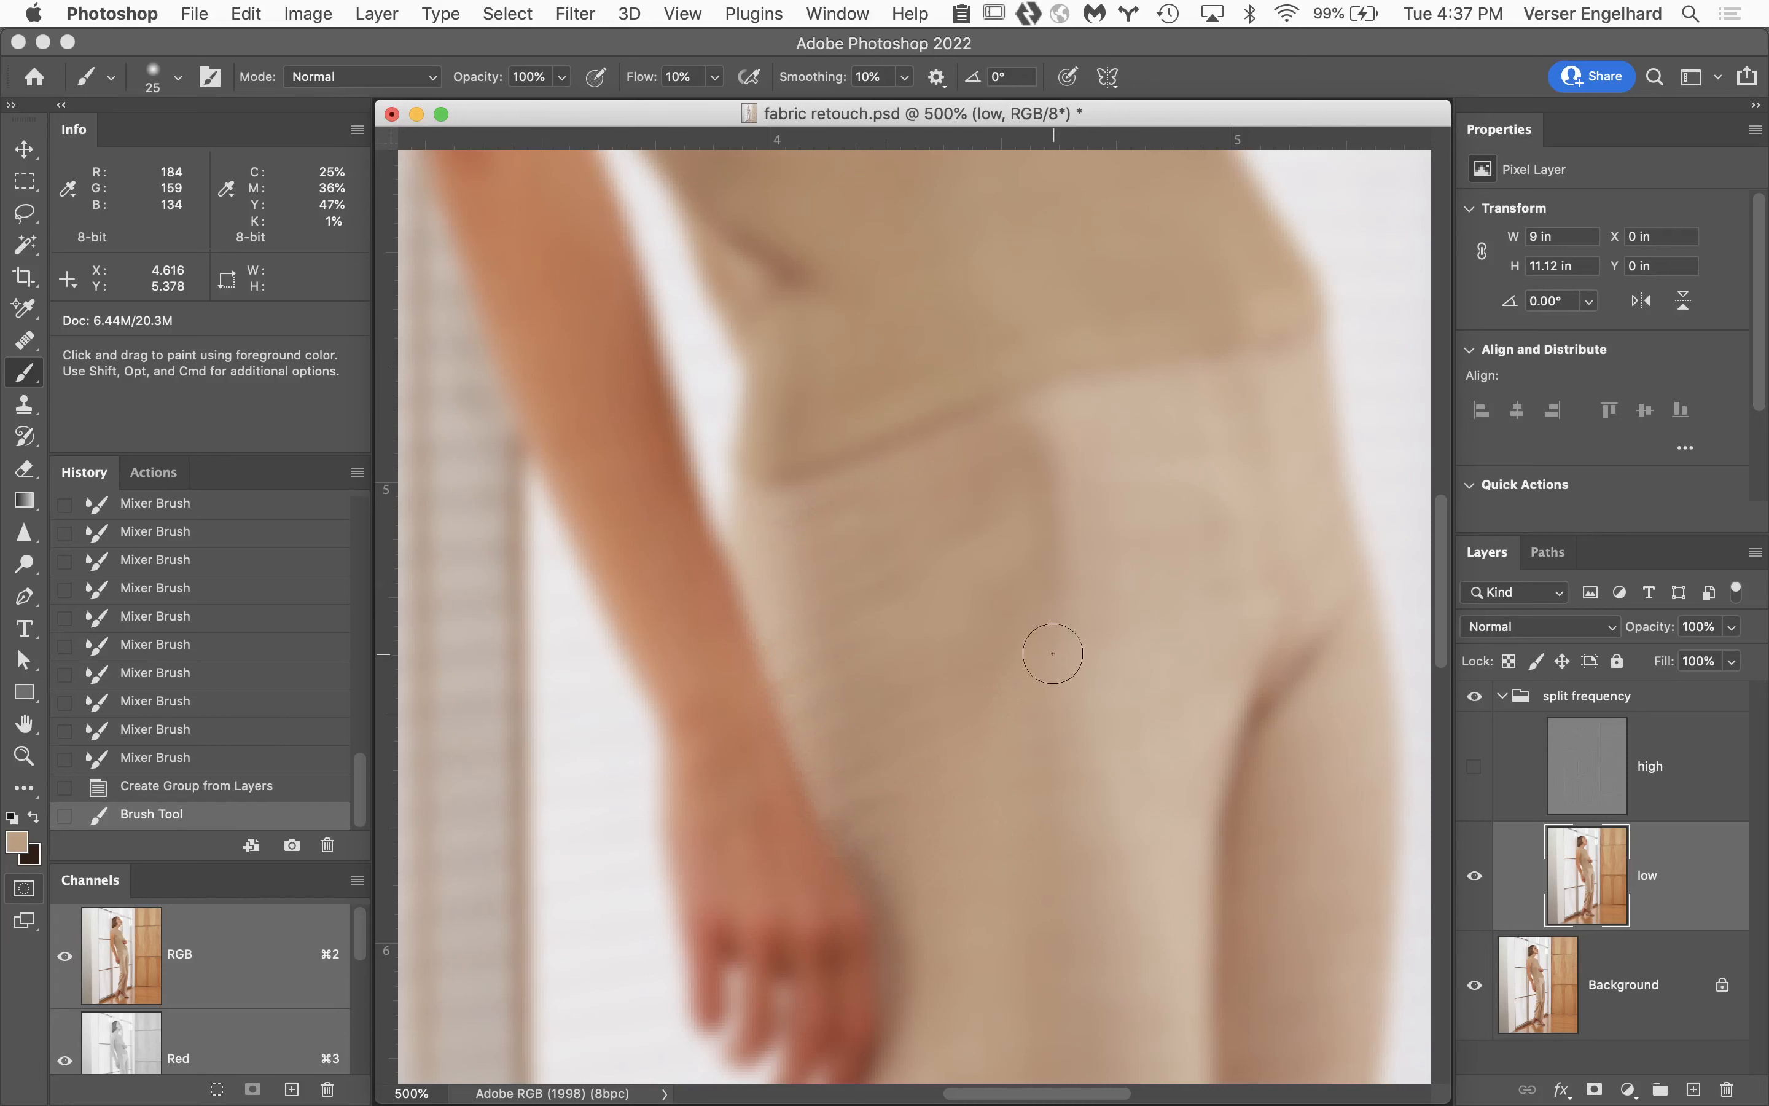
pyautogui.press('super+z')
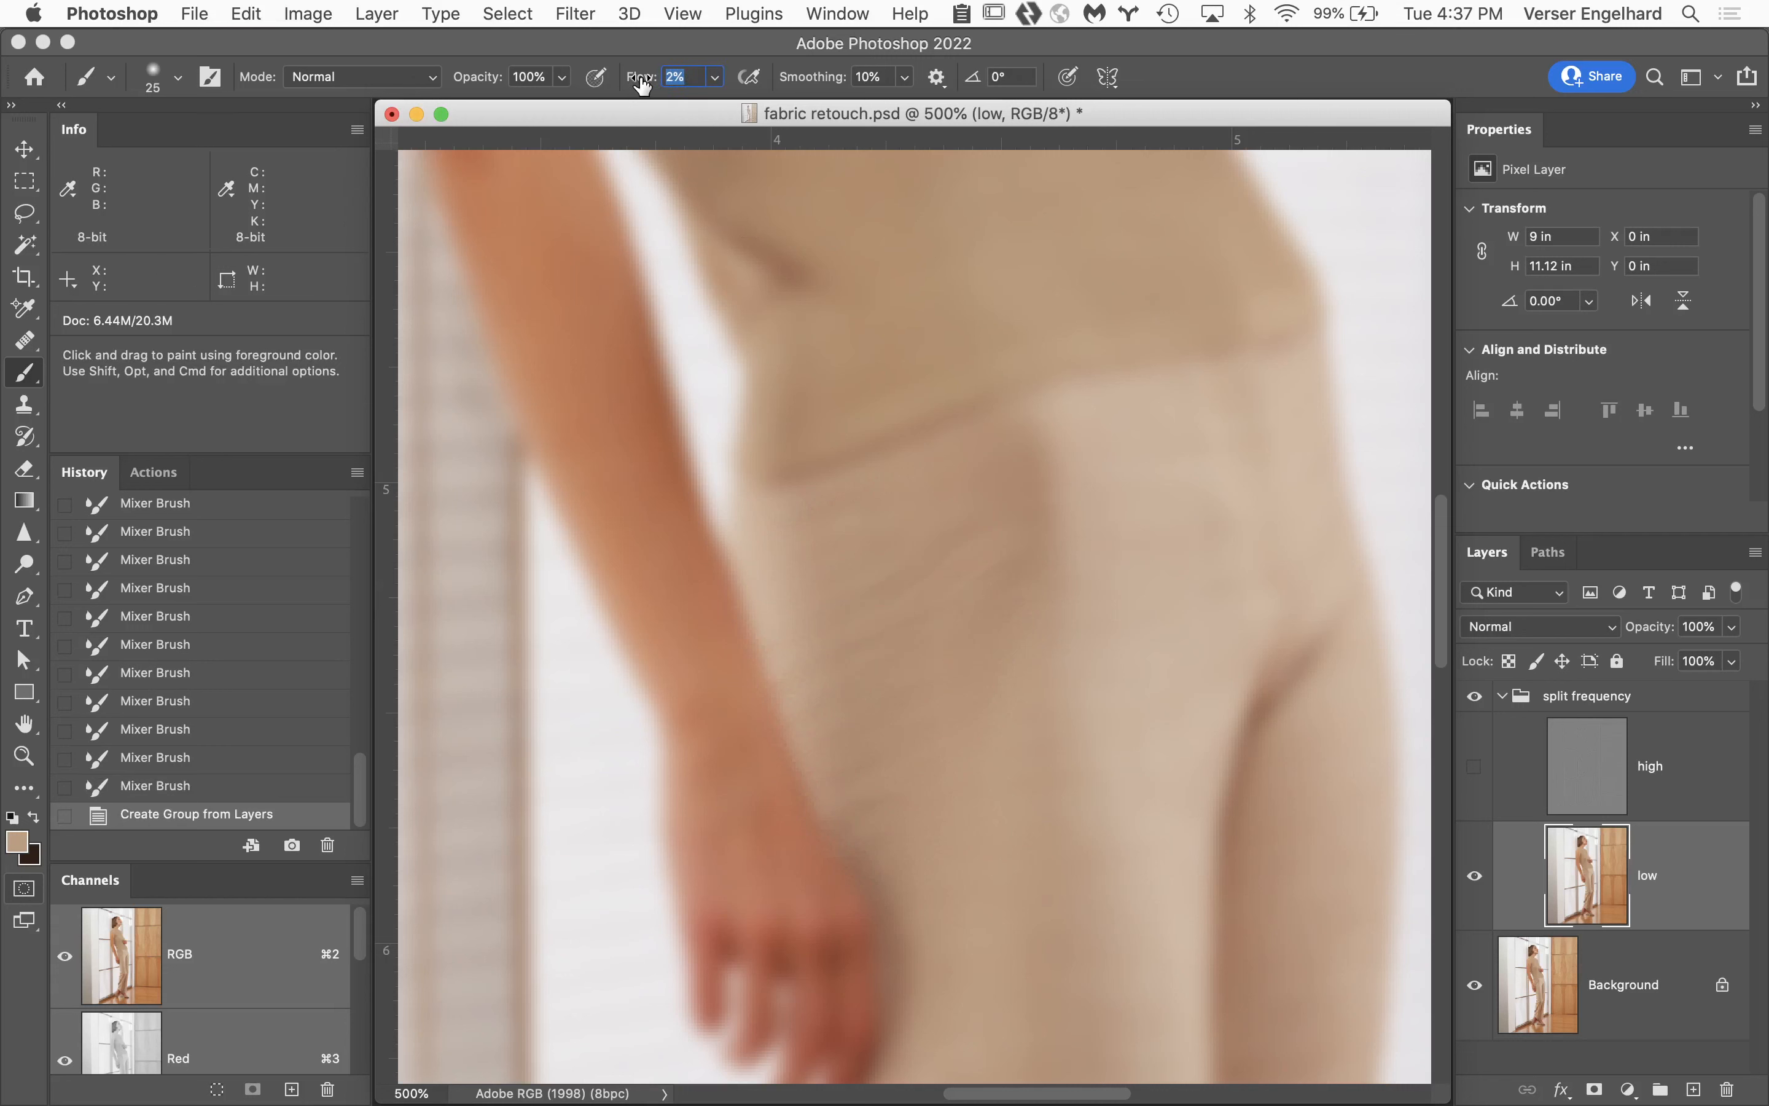
pyautogui.press('Return')
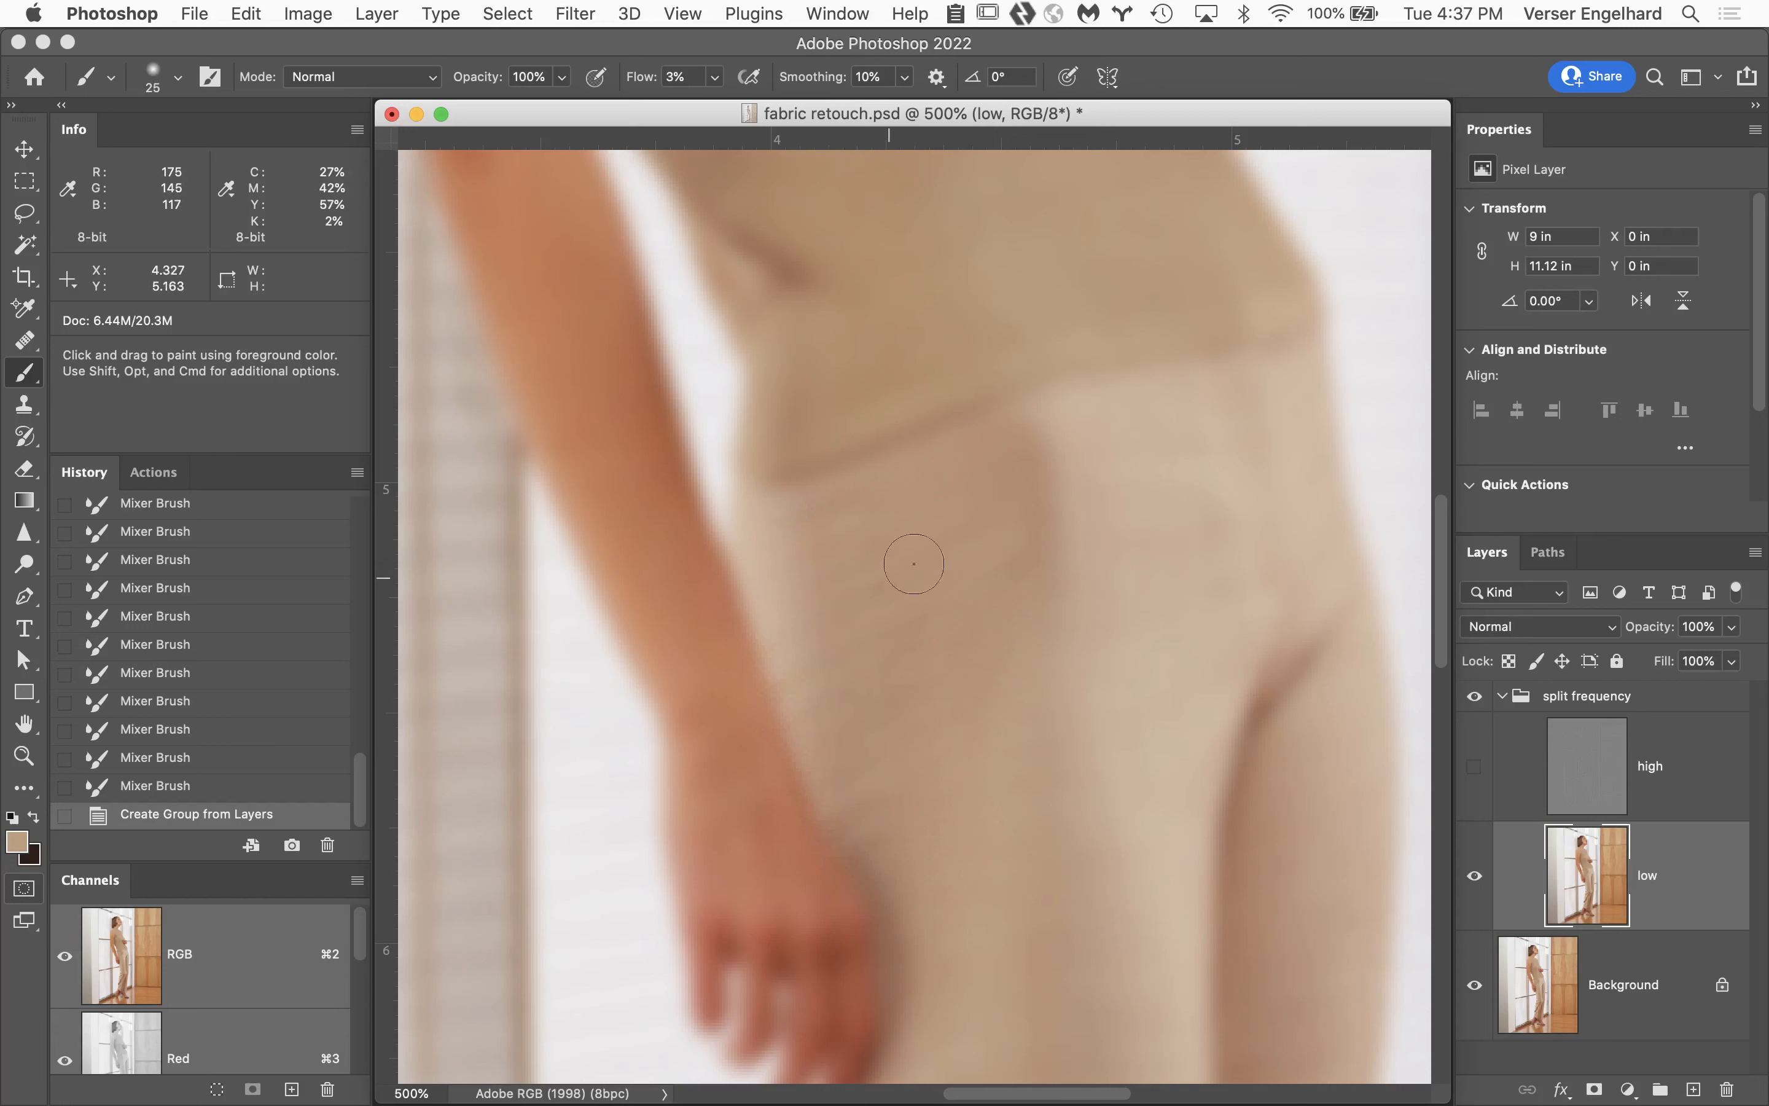
# Paint sampled fabric tones over the uneven hip shading on the low layer.
pyautogui.moveTo(985, 522); pyautogui.dragTo(952, 703)
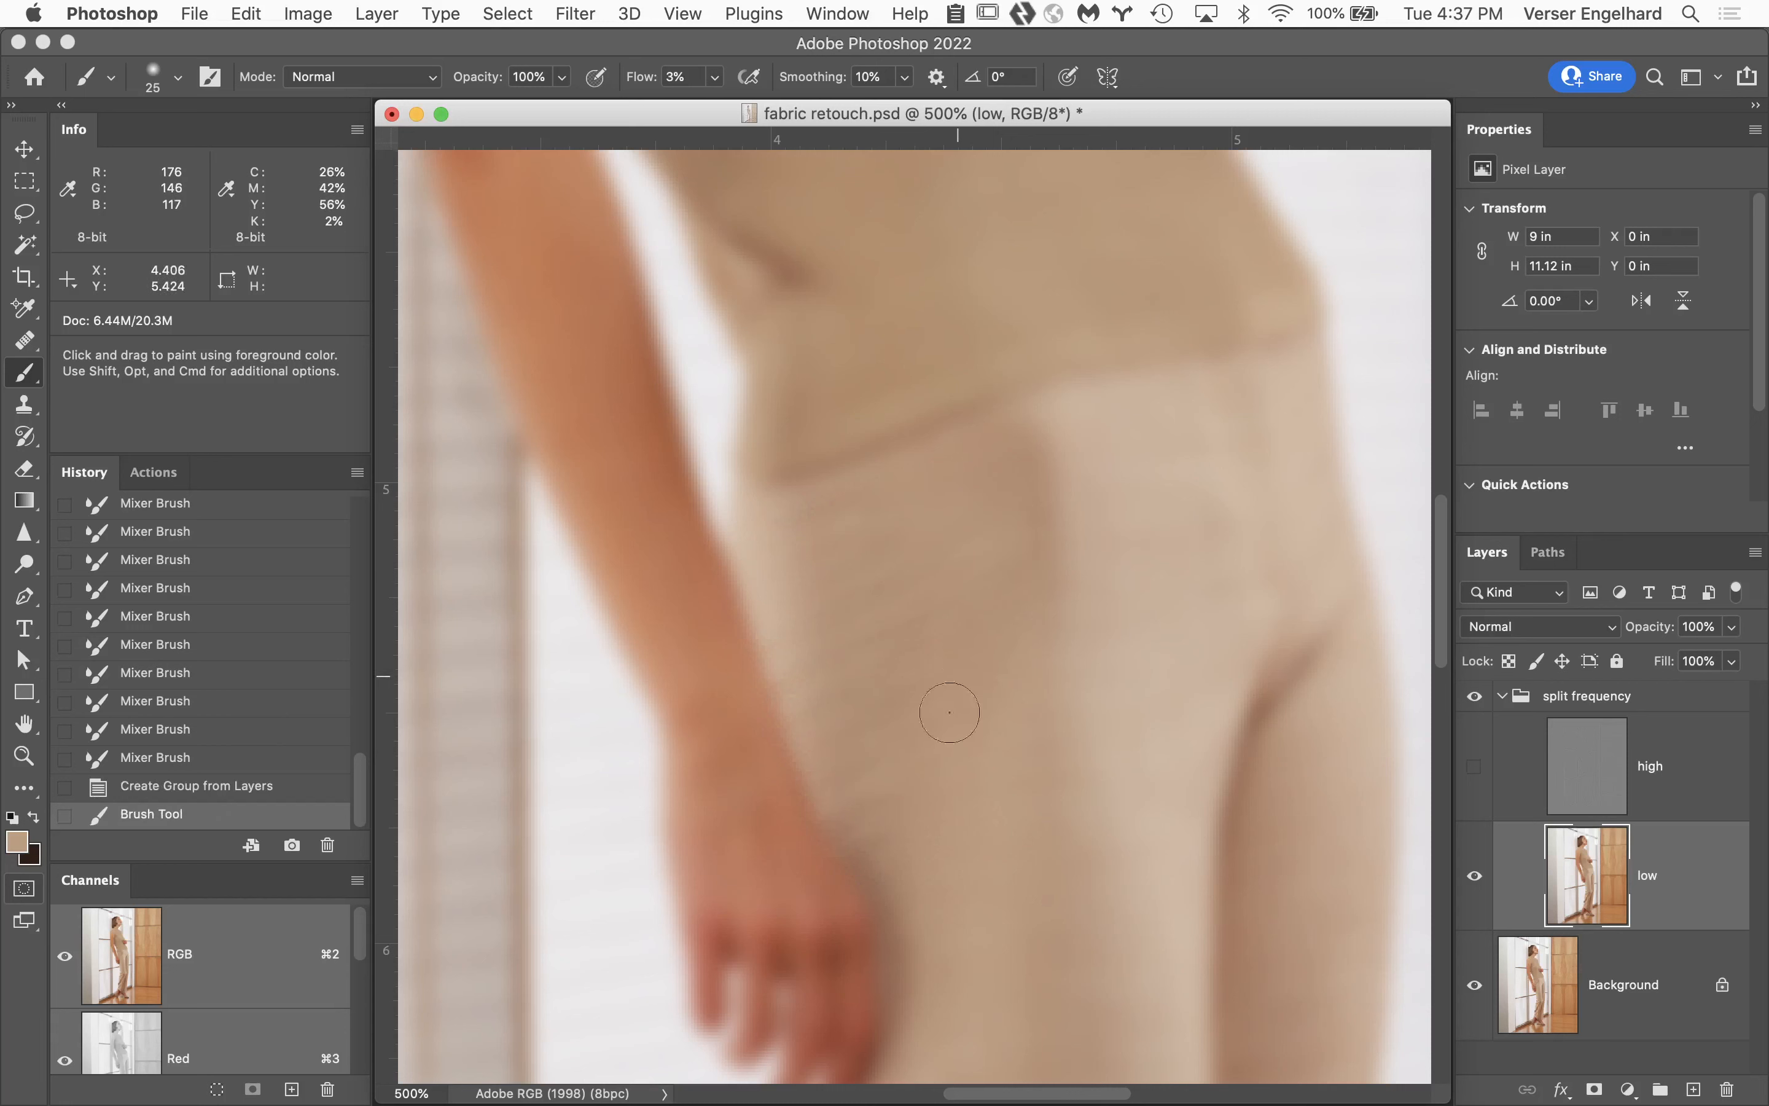
pyautogui.keyDown('alt'); pyautogui.click(987, 771); pyautogui.keyUp('alt')
pyautogui.moveTo(941, 495)
pyautogui.mouseDown()
pyautogui.moveTo(1011, 466)
pyautogui.moveTo(1045, 487)
pyautogui.mouseUp()
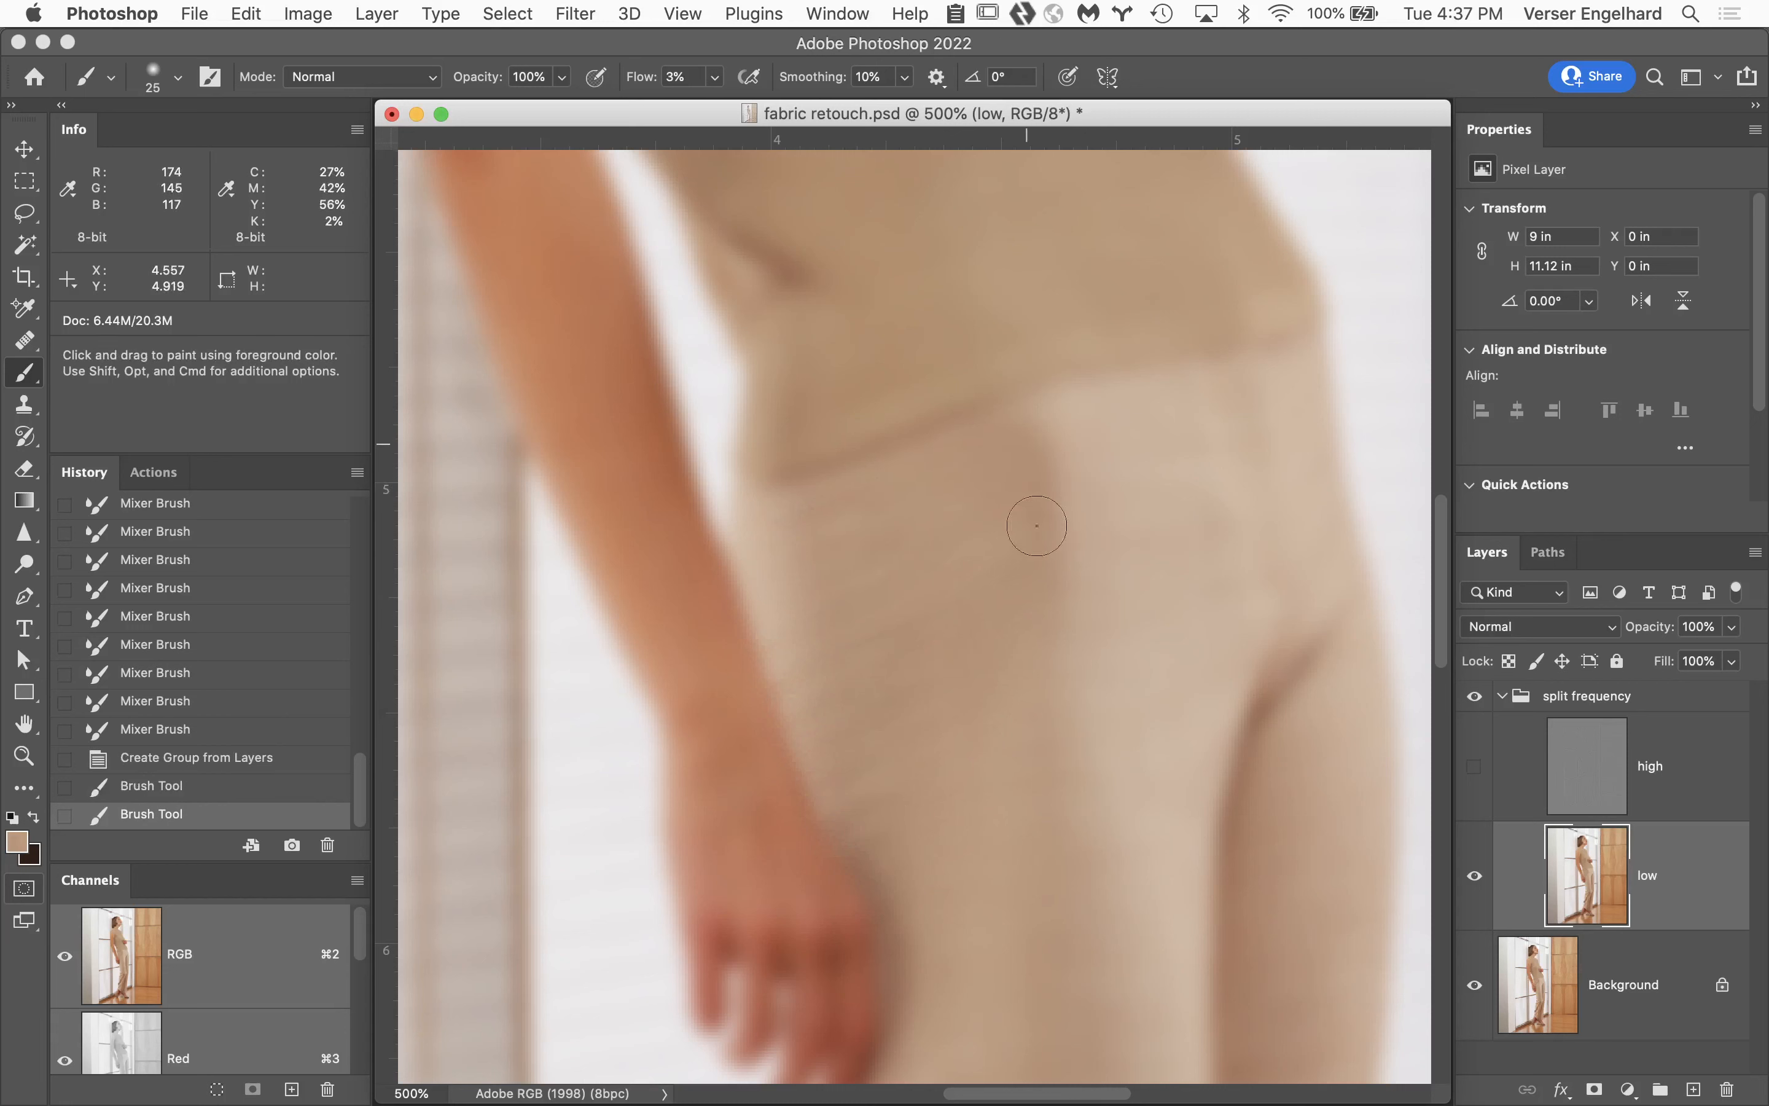
pyautogui.moveTo(1023, 536)
pyautogui.mouseDown()
pyautogui.moveTo(1042, 517)
pyautogui.moveTo(1015, 533)
pyautogui.moveTo(1016, 585)
pyautogui.mouseUp()
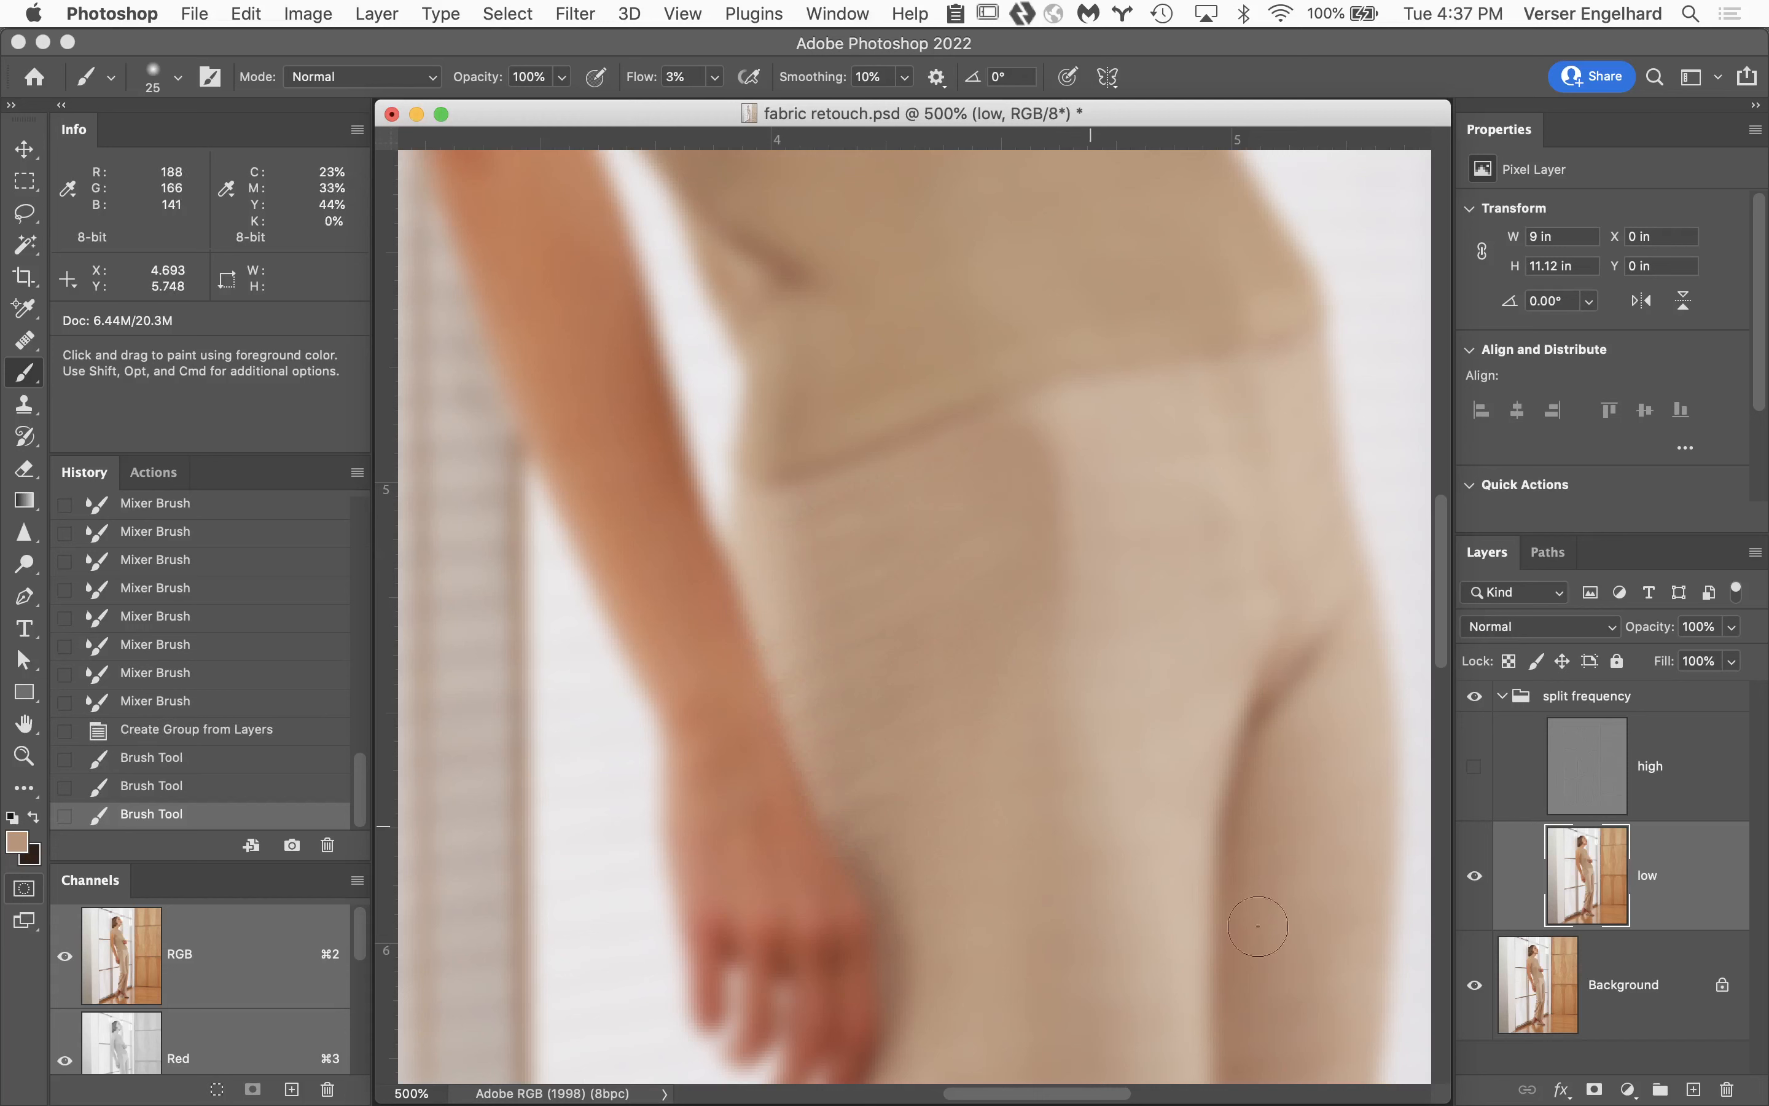
# Show the high layer again and toggle the split frequency group to compare the trousers before and after.
pyautogui.click(1474, 766)
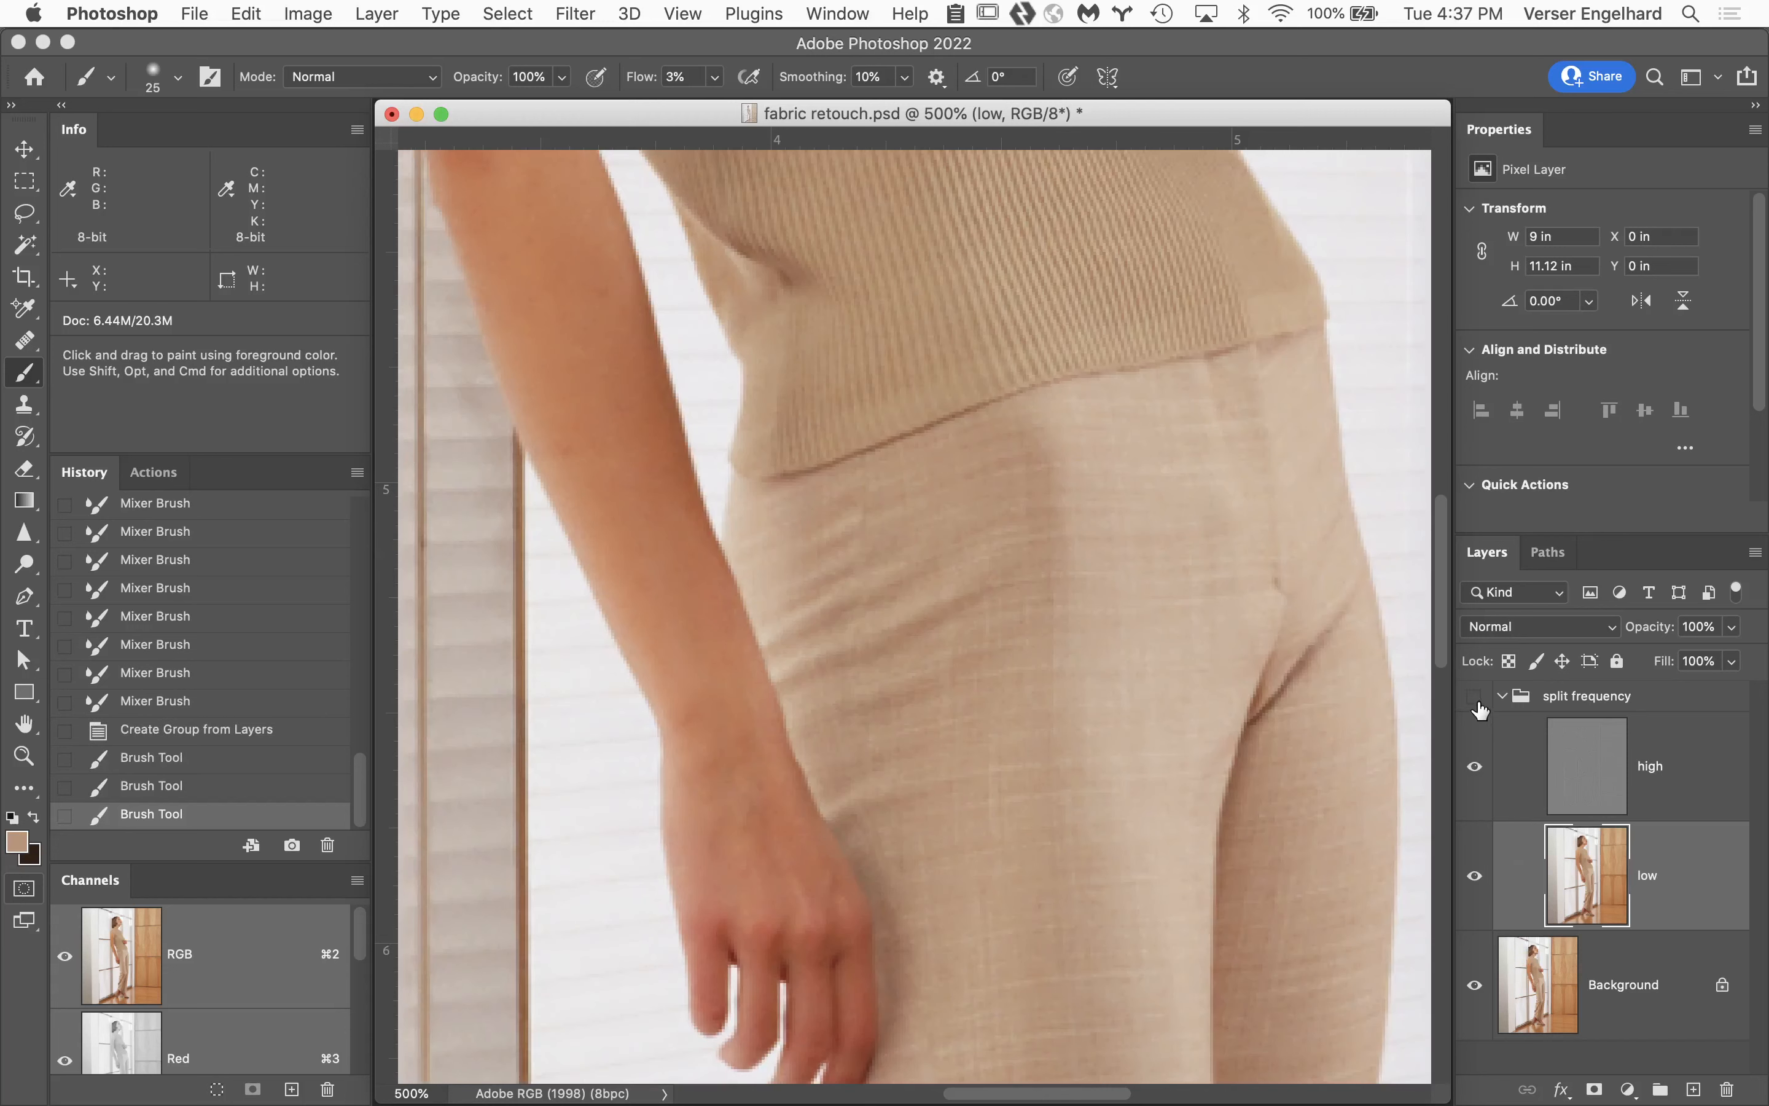
pyautogui.click(1475, 698)
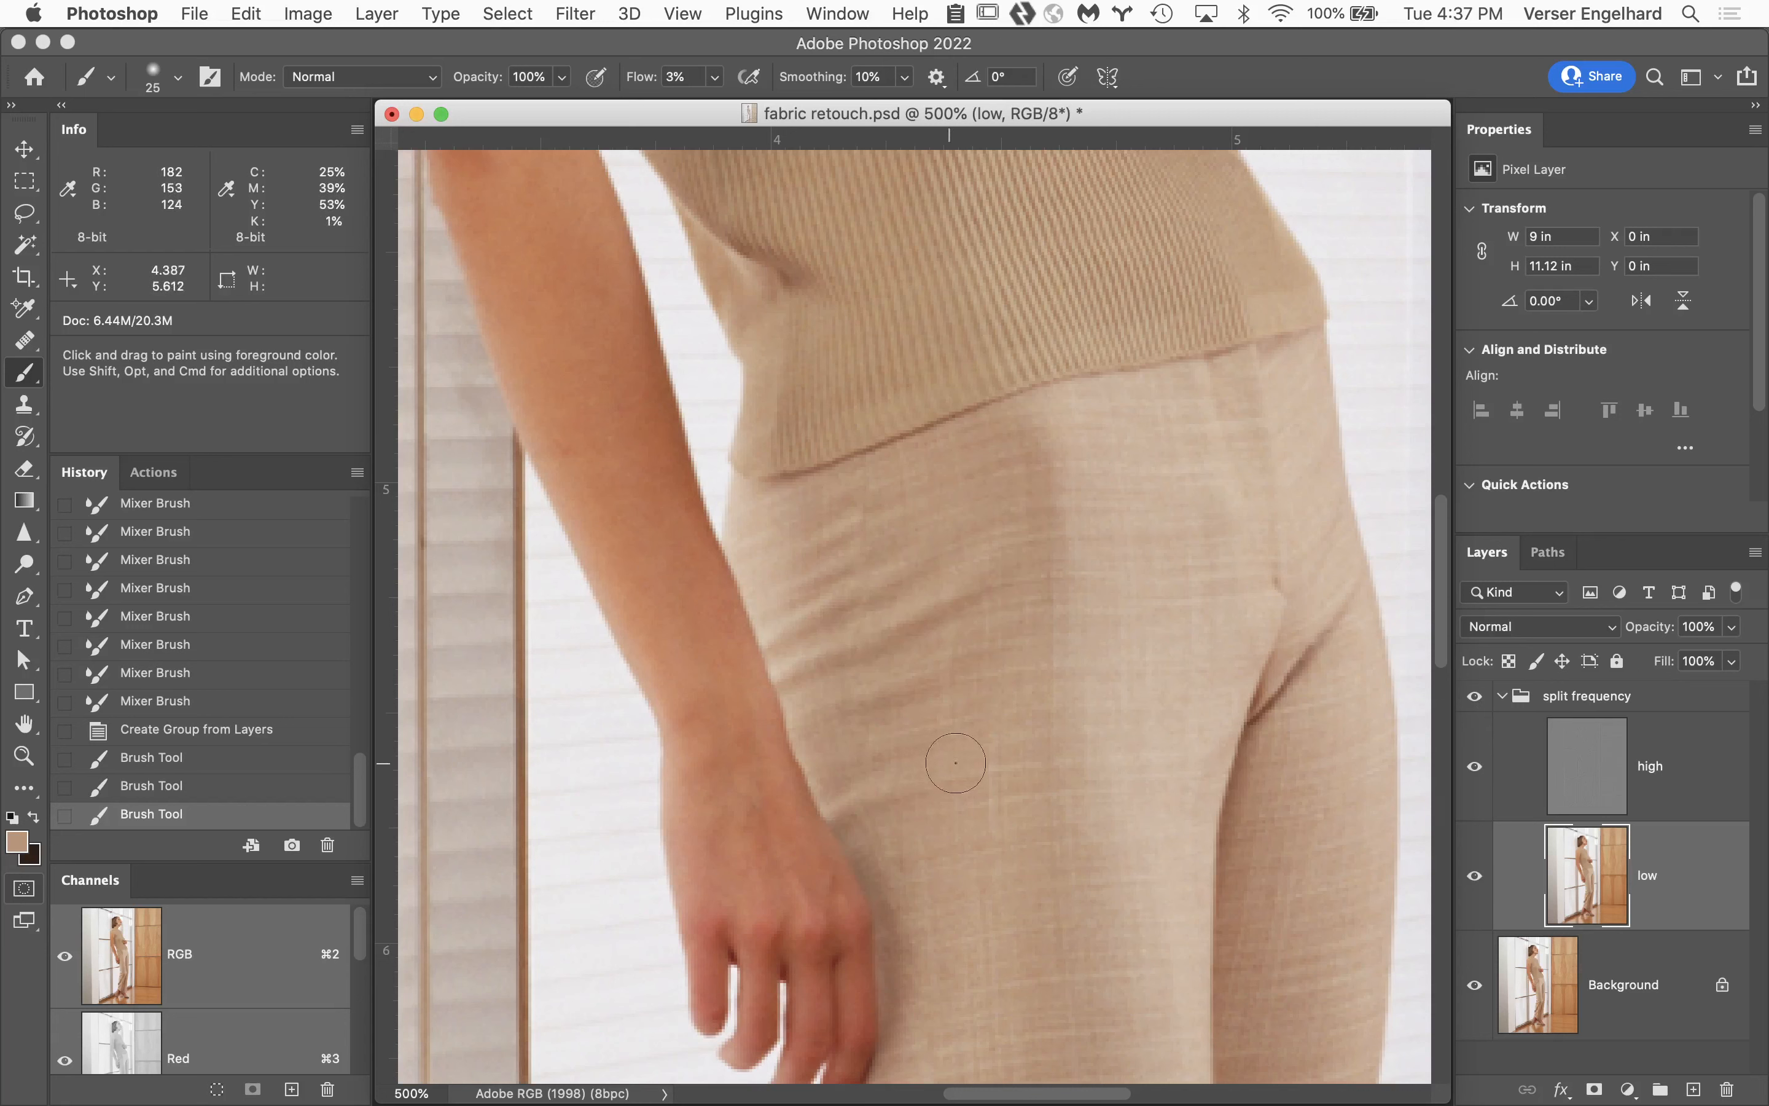
# Compare the trousers with and without the split frequency group, then collapse it and add a black layer mask to it.
pyautogui.click(1476, 696)
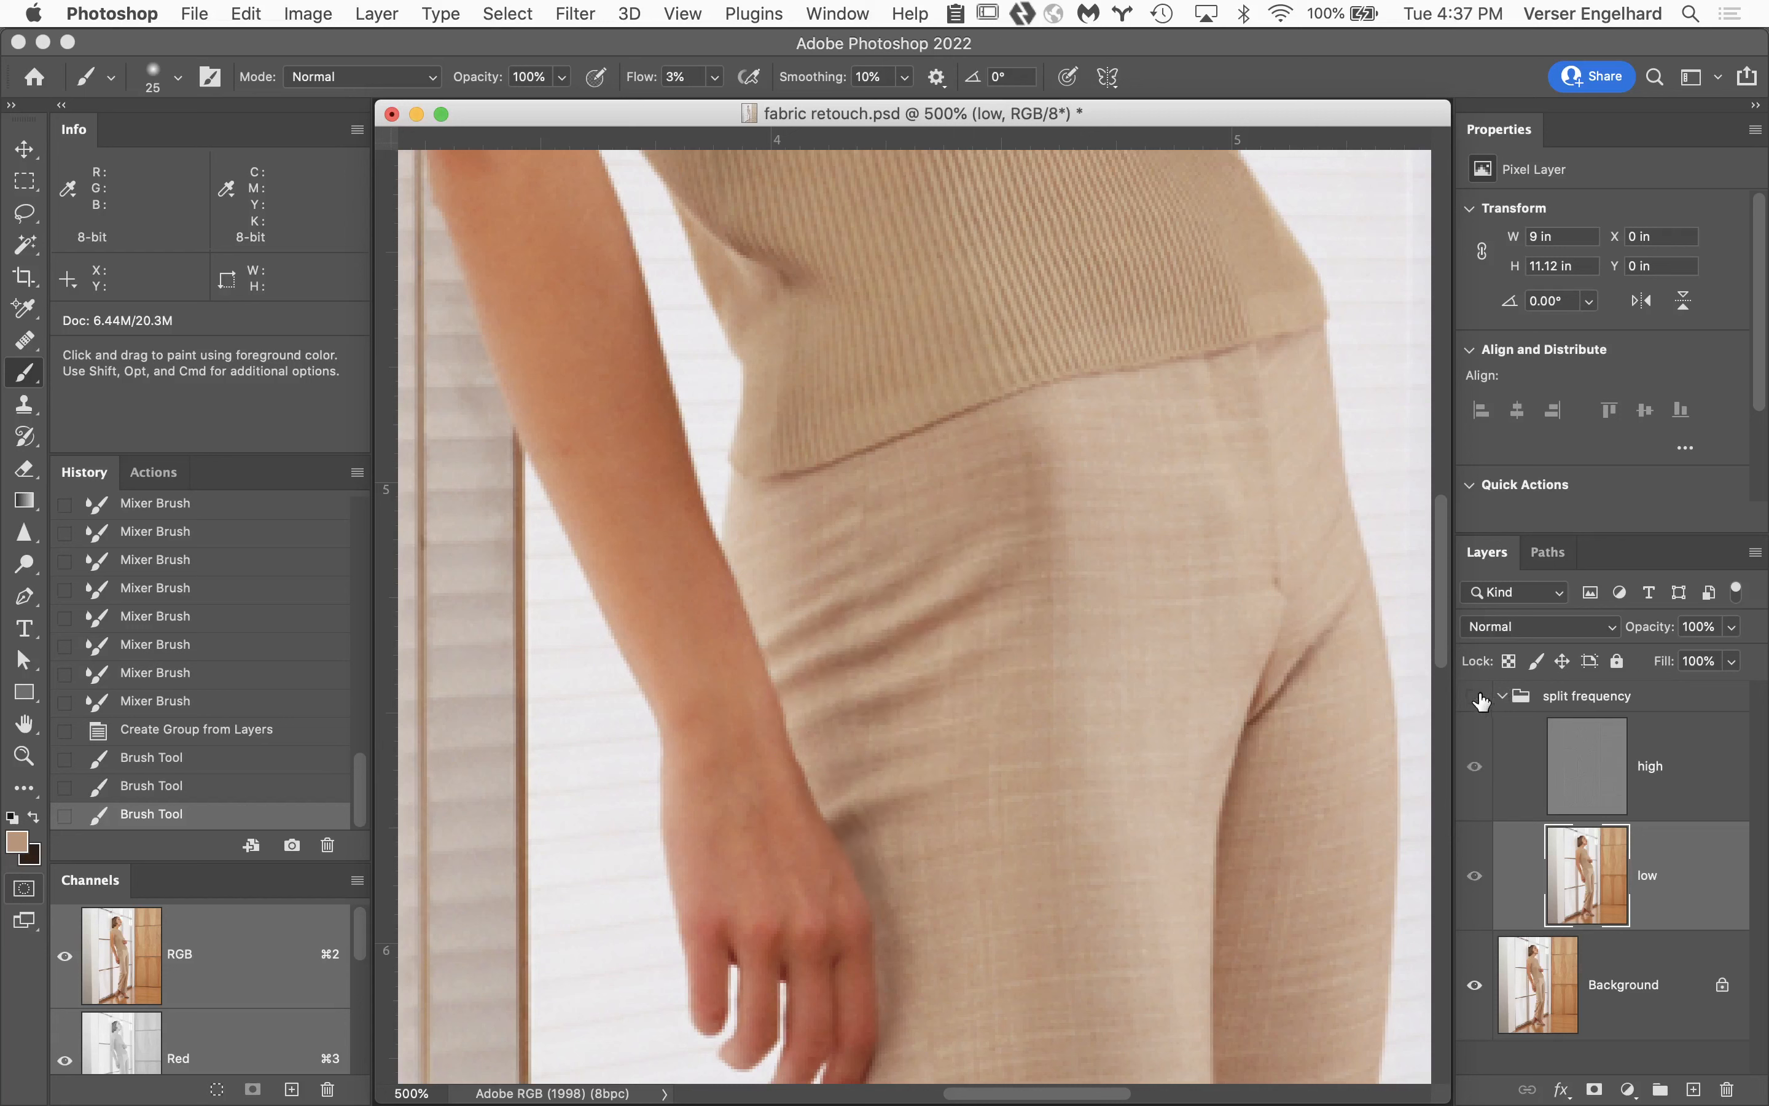
pyautogui.click(1475, 696)
pyautogui.click(1503, 695)
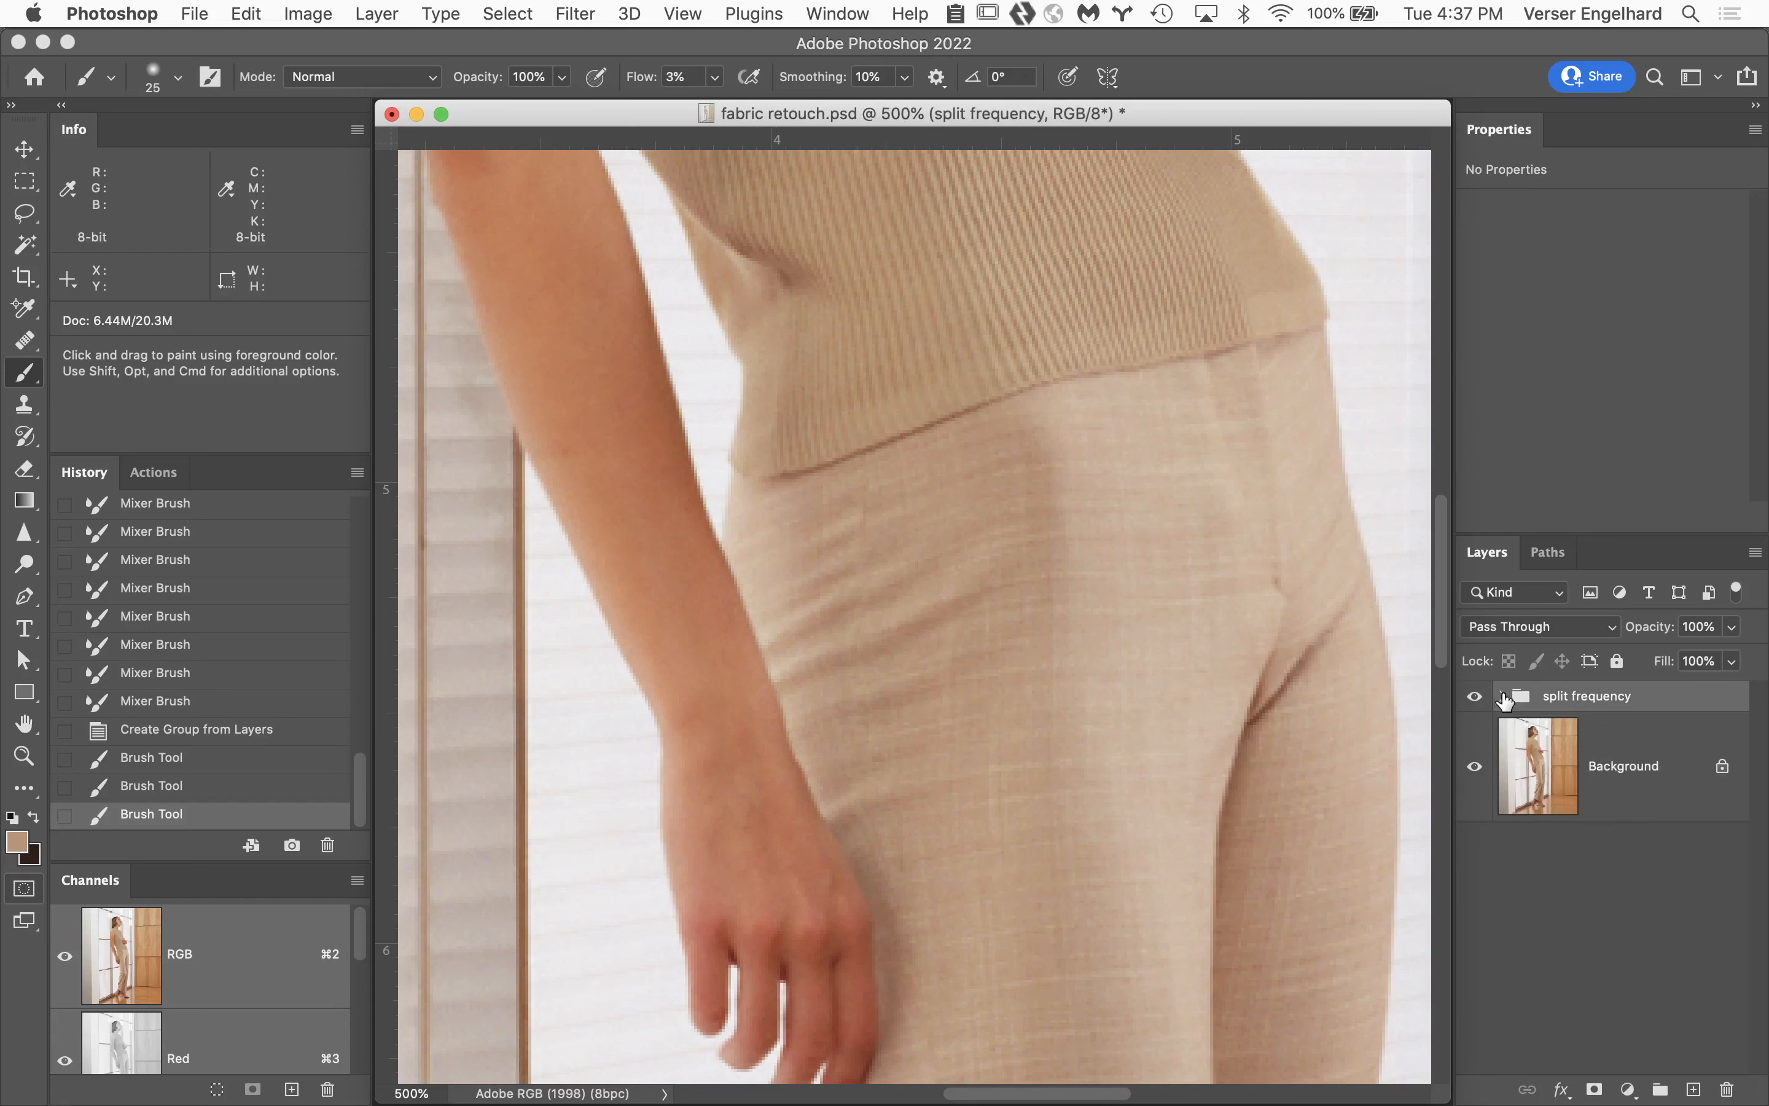
pyautogui.keyDown('alt'); pyautogui.click(1595, 1089); pyautogui.keyUp('alt')
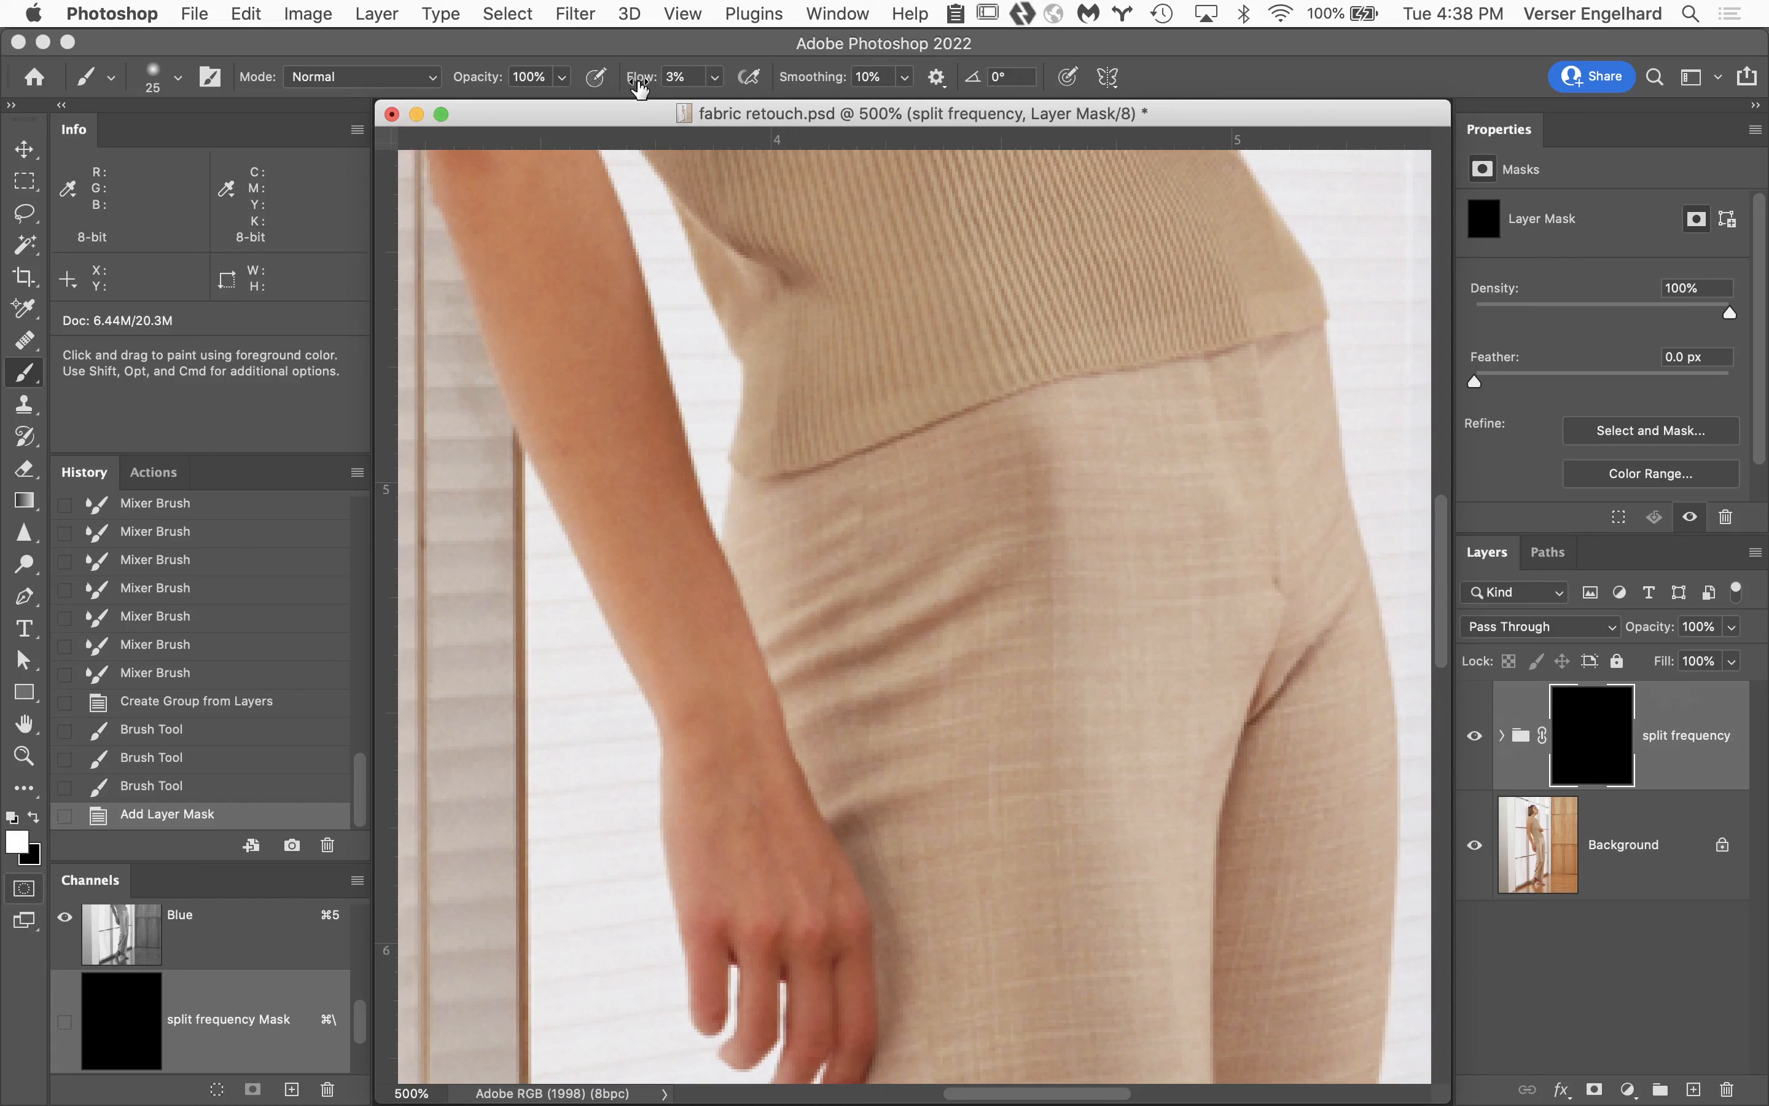
# Set the brush flow to 11% and enlarge the brush tip to 90 px.
pyautogui.moveTo(647, 86); pyautogui.dragTo(658, 103)
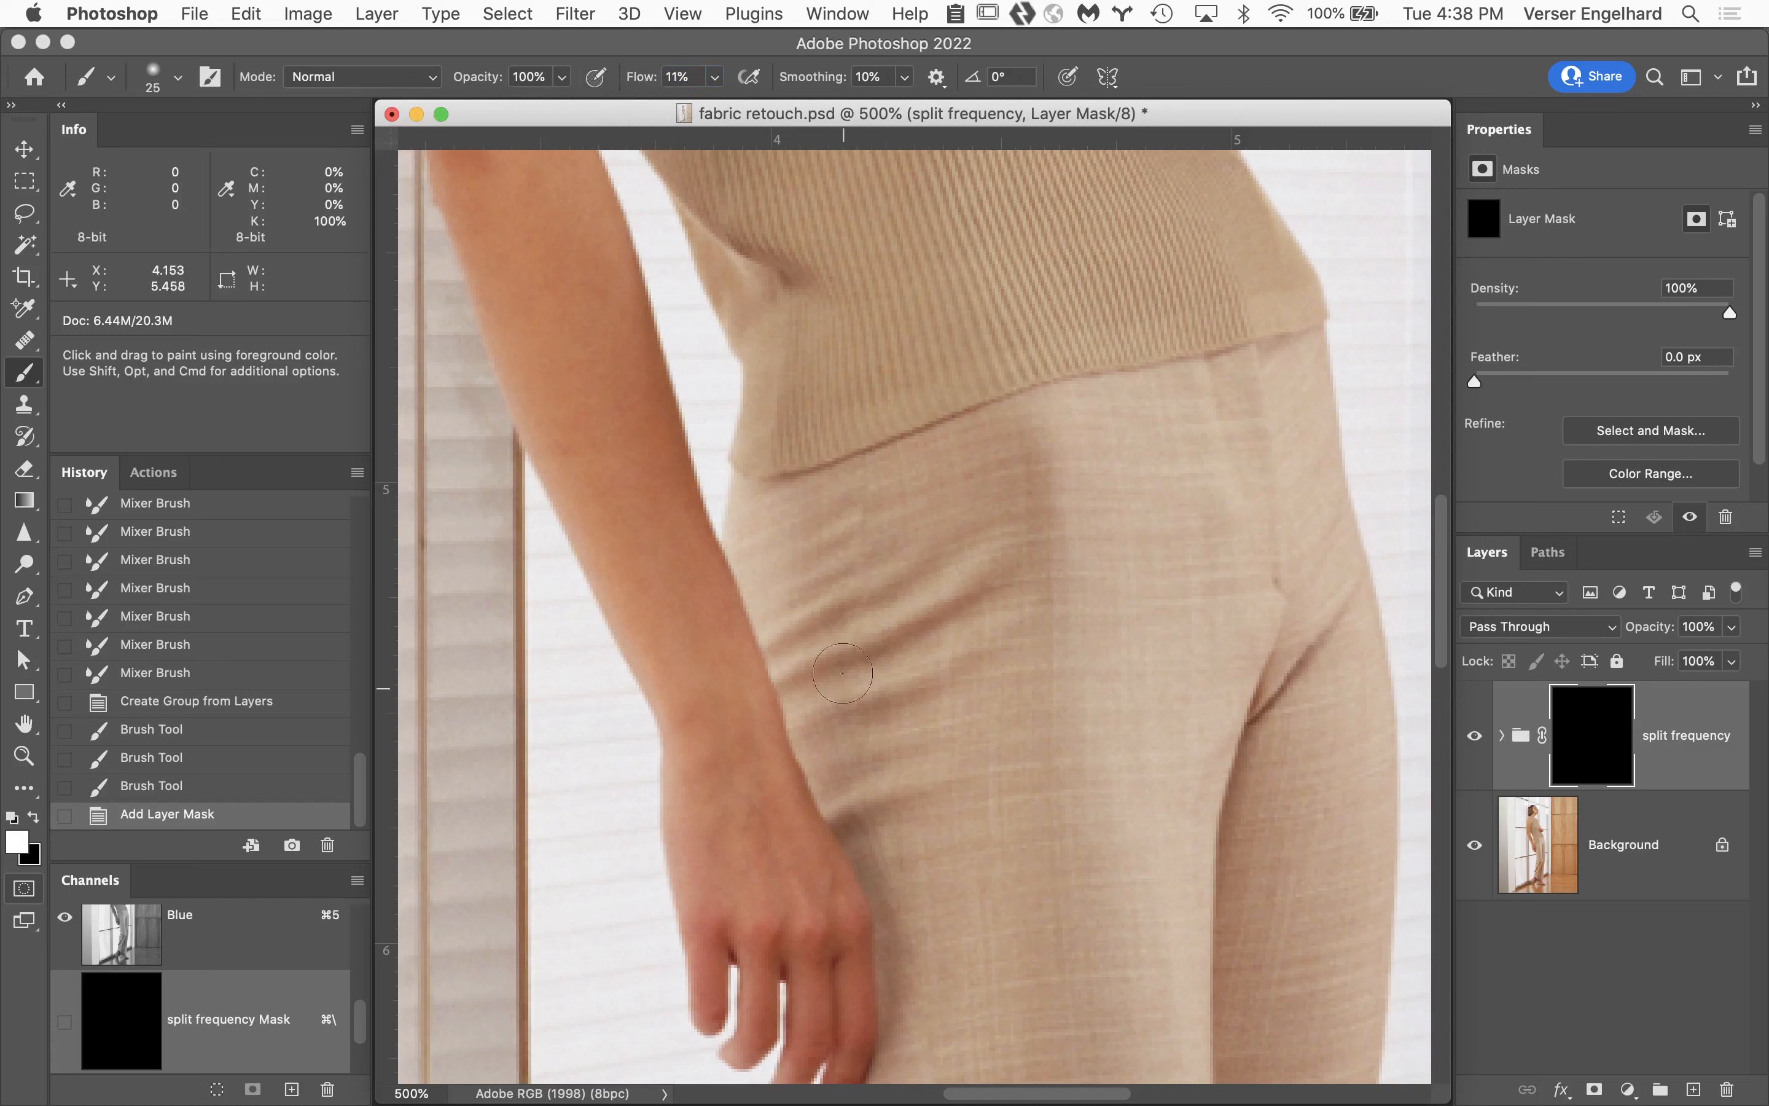
pyautogui.press(']')
pyautogui.press(']')
pyautogui.press(']')
pyautogui.press(']')
pyautogui.press(']')
pyautogui.press(']')
pyautogui.press(']')
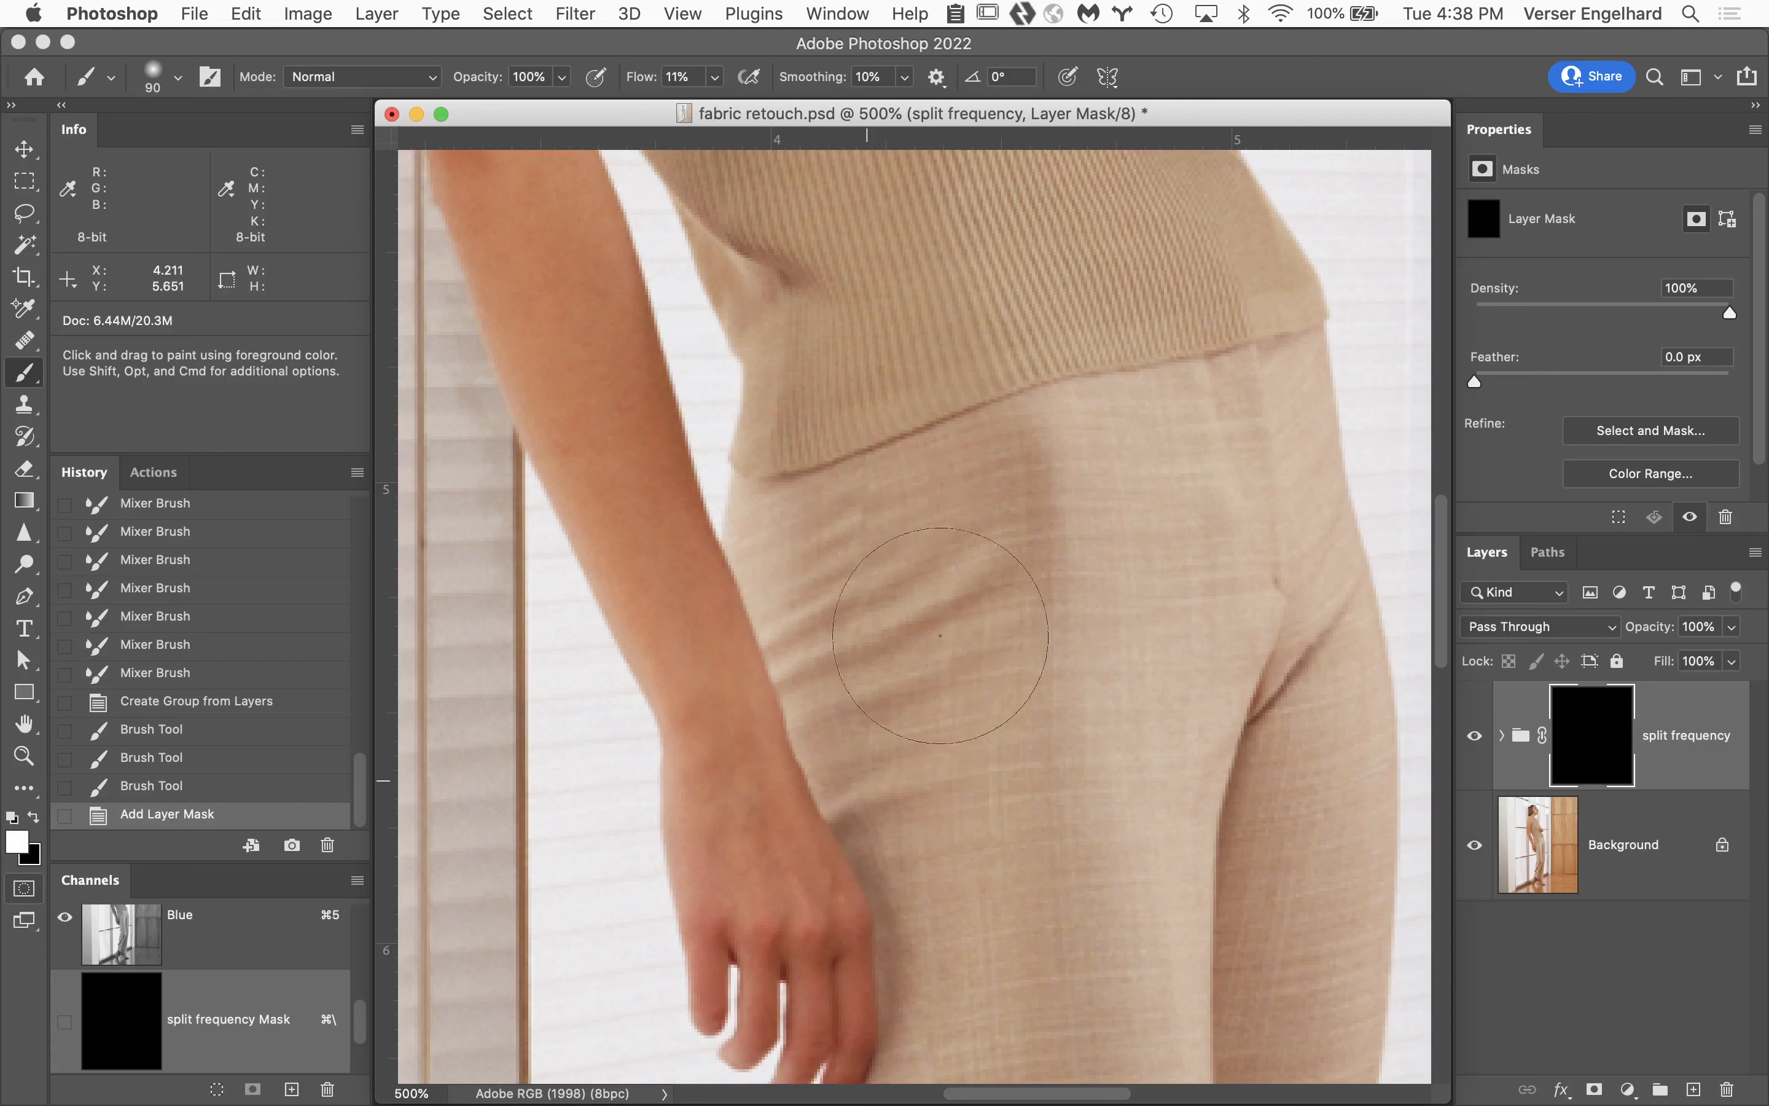
# Paint white on the split frequency group's mask over the hip wrinkles to reveal the smoothed fabric.
pyautogui.click(1278, 598)
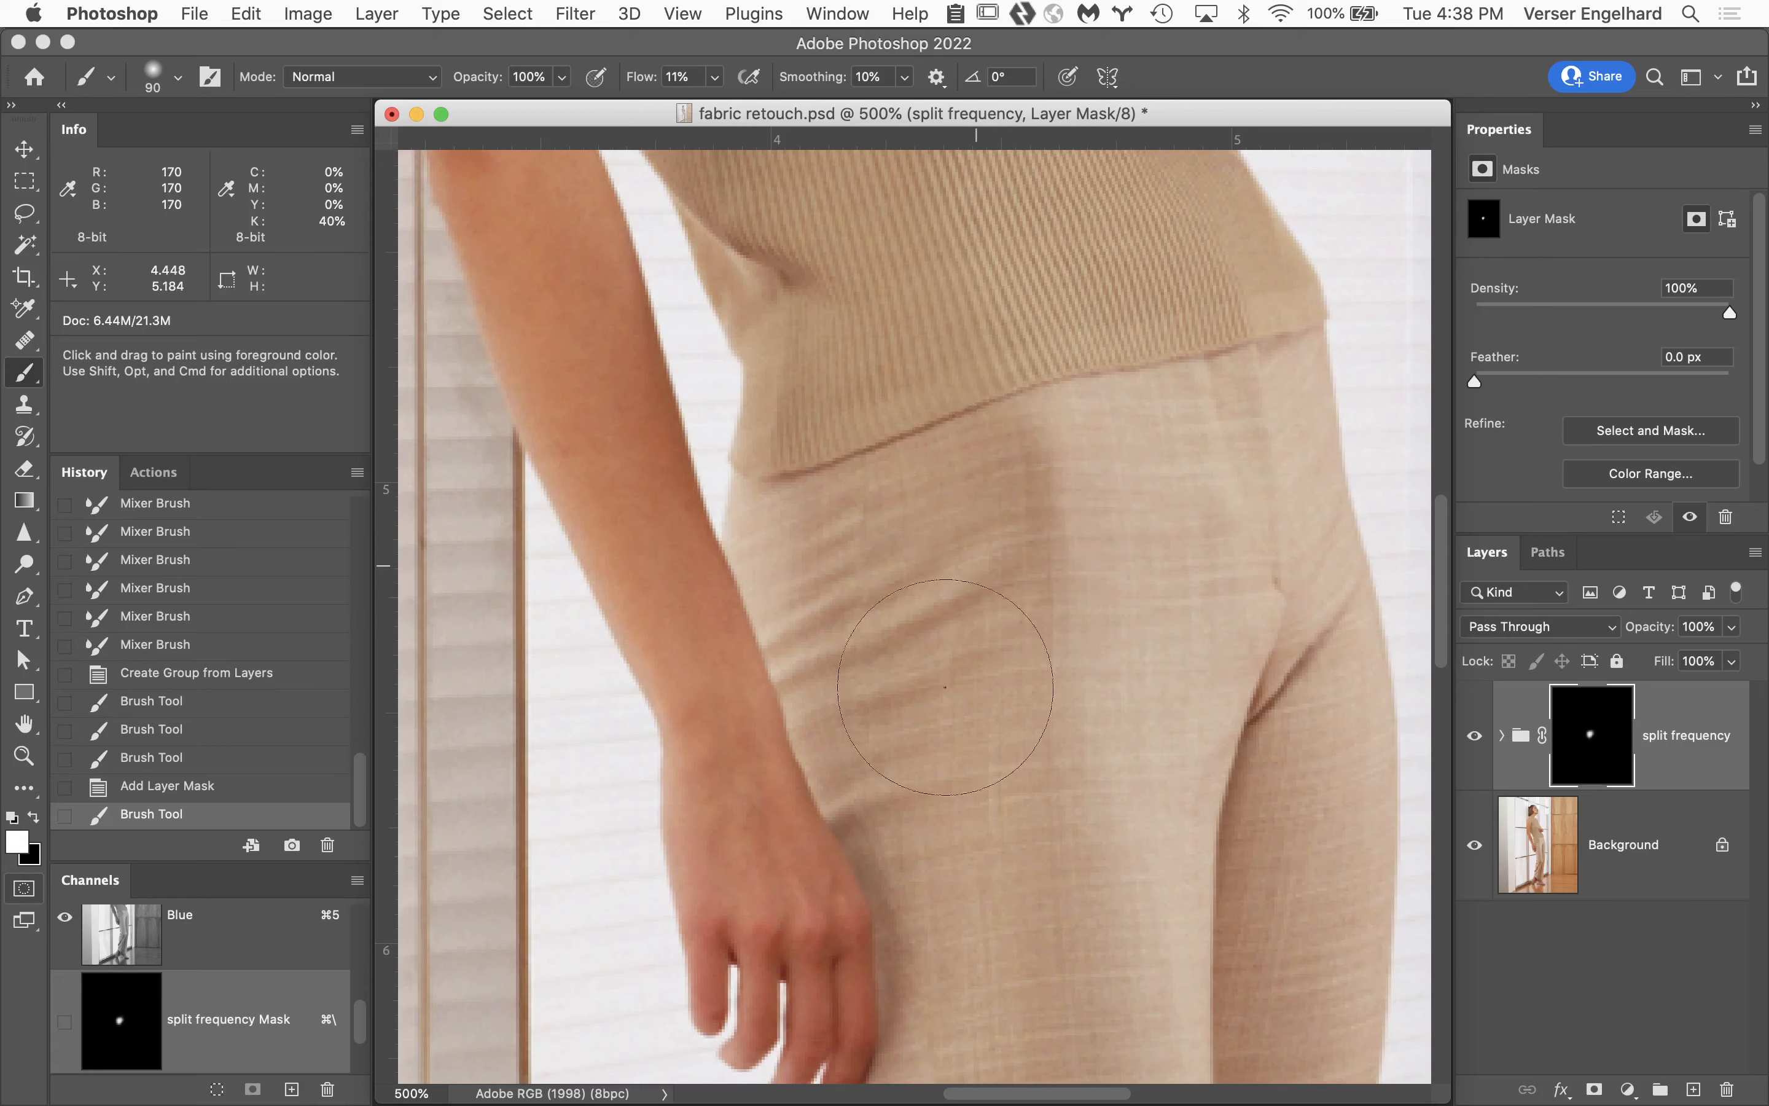
pyautogui.moveTo(841, 644)
pyautogui.mouseDown()
pyautogui.moveTo(884, 583)
pyautogui.moveTo(834, 545)
pyautogui.moveTo(862, 574)
pyautogui.mouseUp()
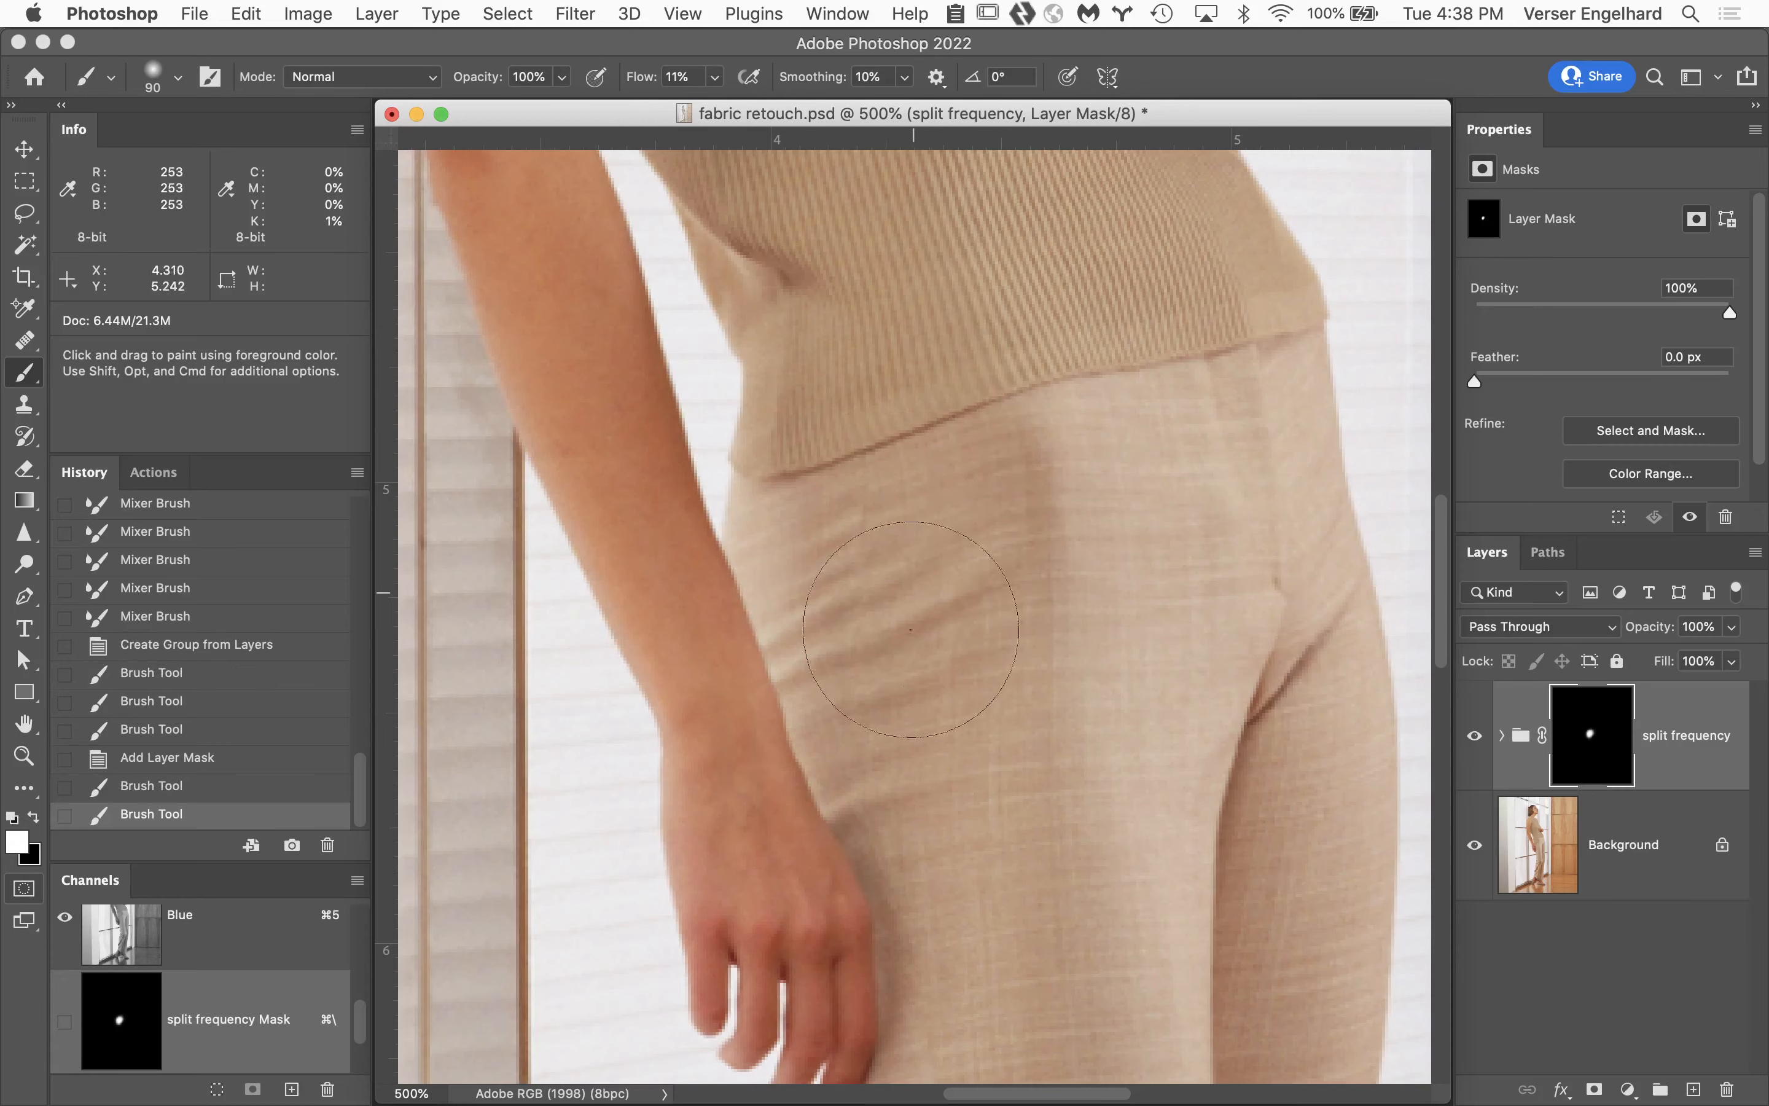
pyautogui.moveTo(898, 694); pyautogui.dragTo(958, 599)
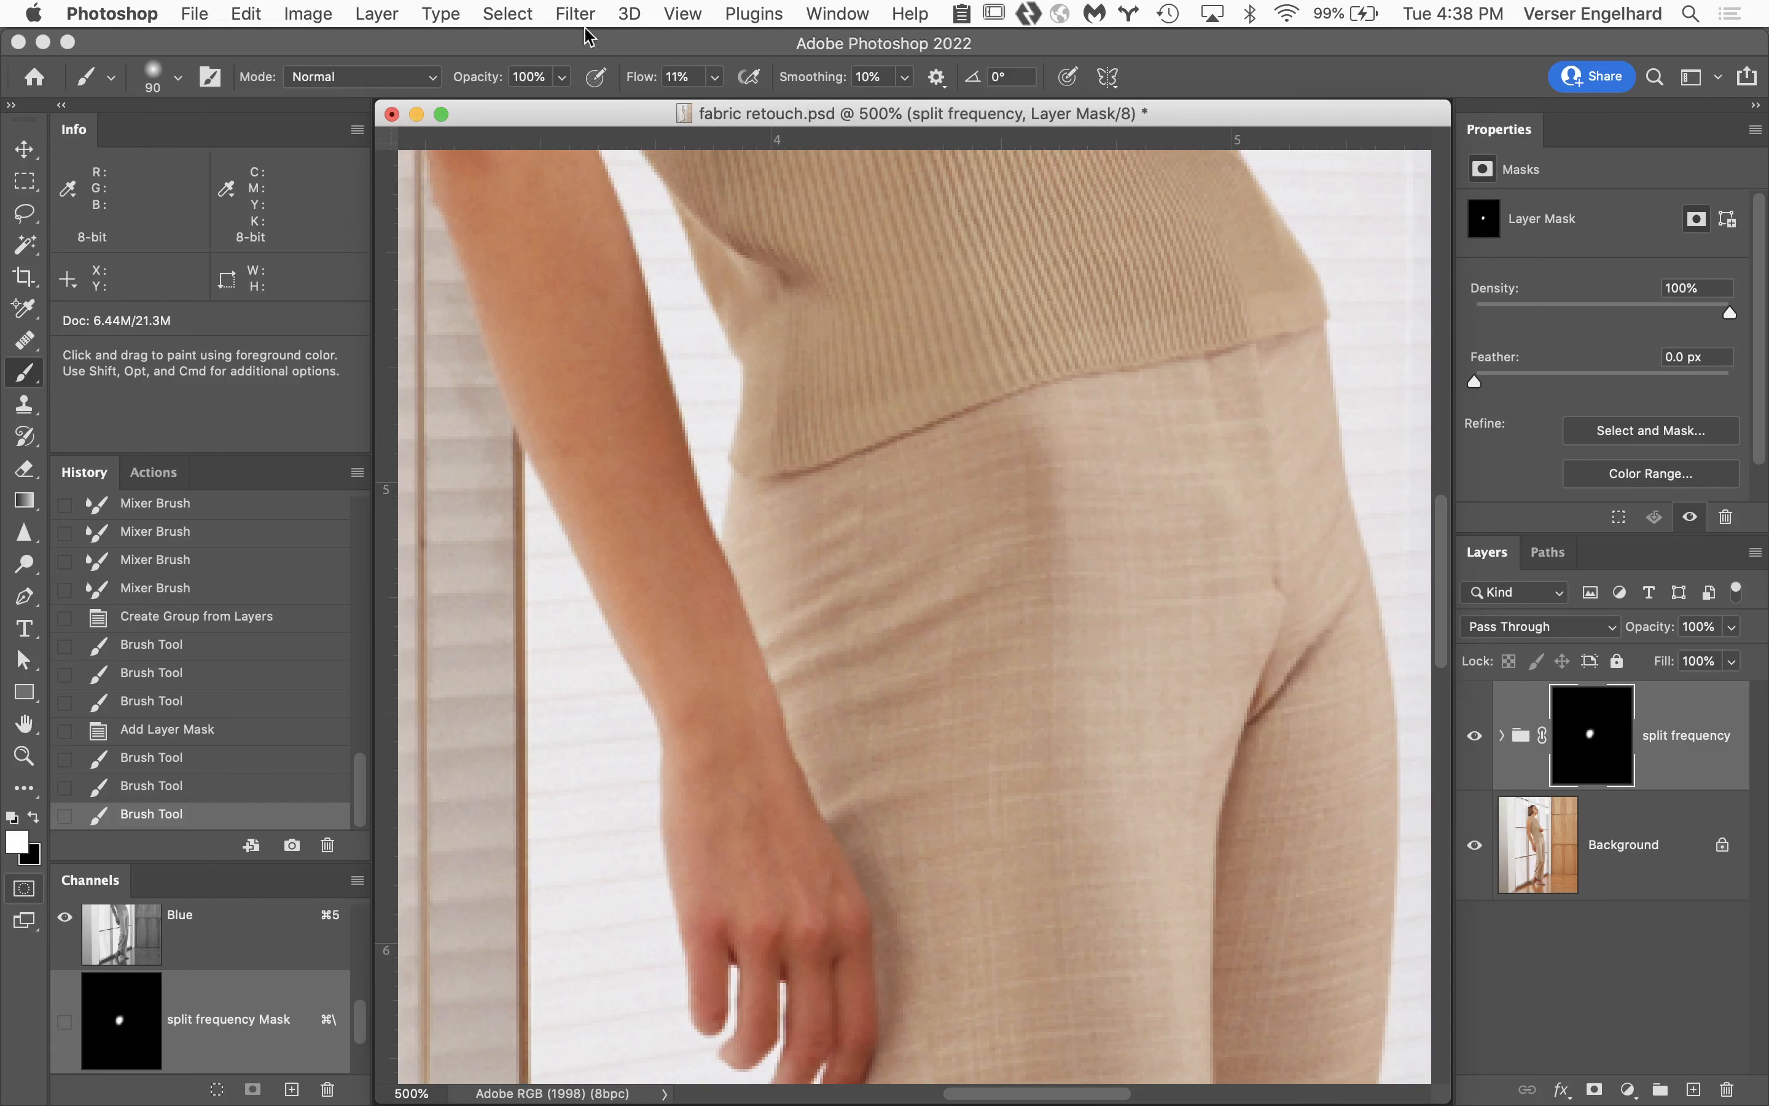
# Close fabric retouch.psd without saving and open Split Frequency Retouching image.psd from the Frequency Seperation Images folder in Finder.
pyautogui.click(393, 116)
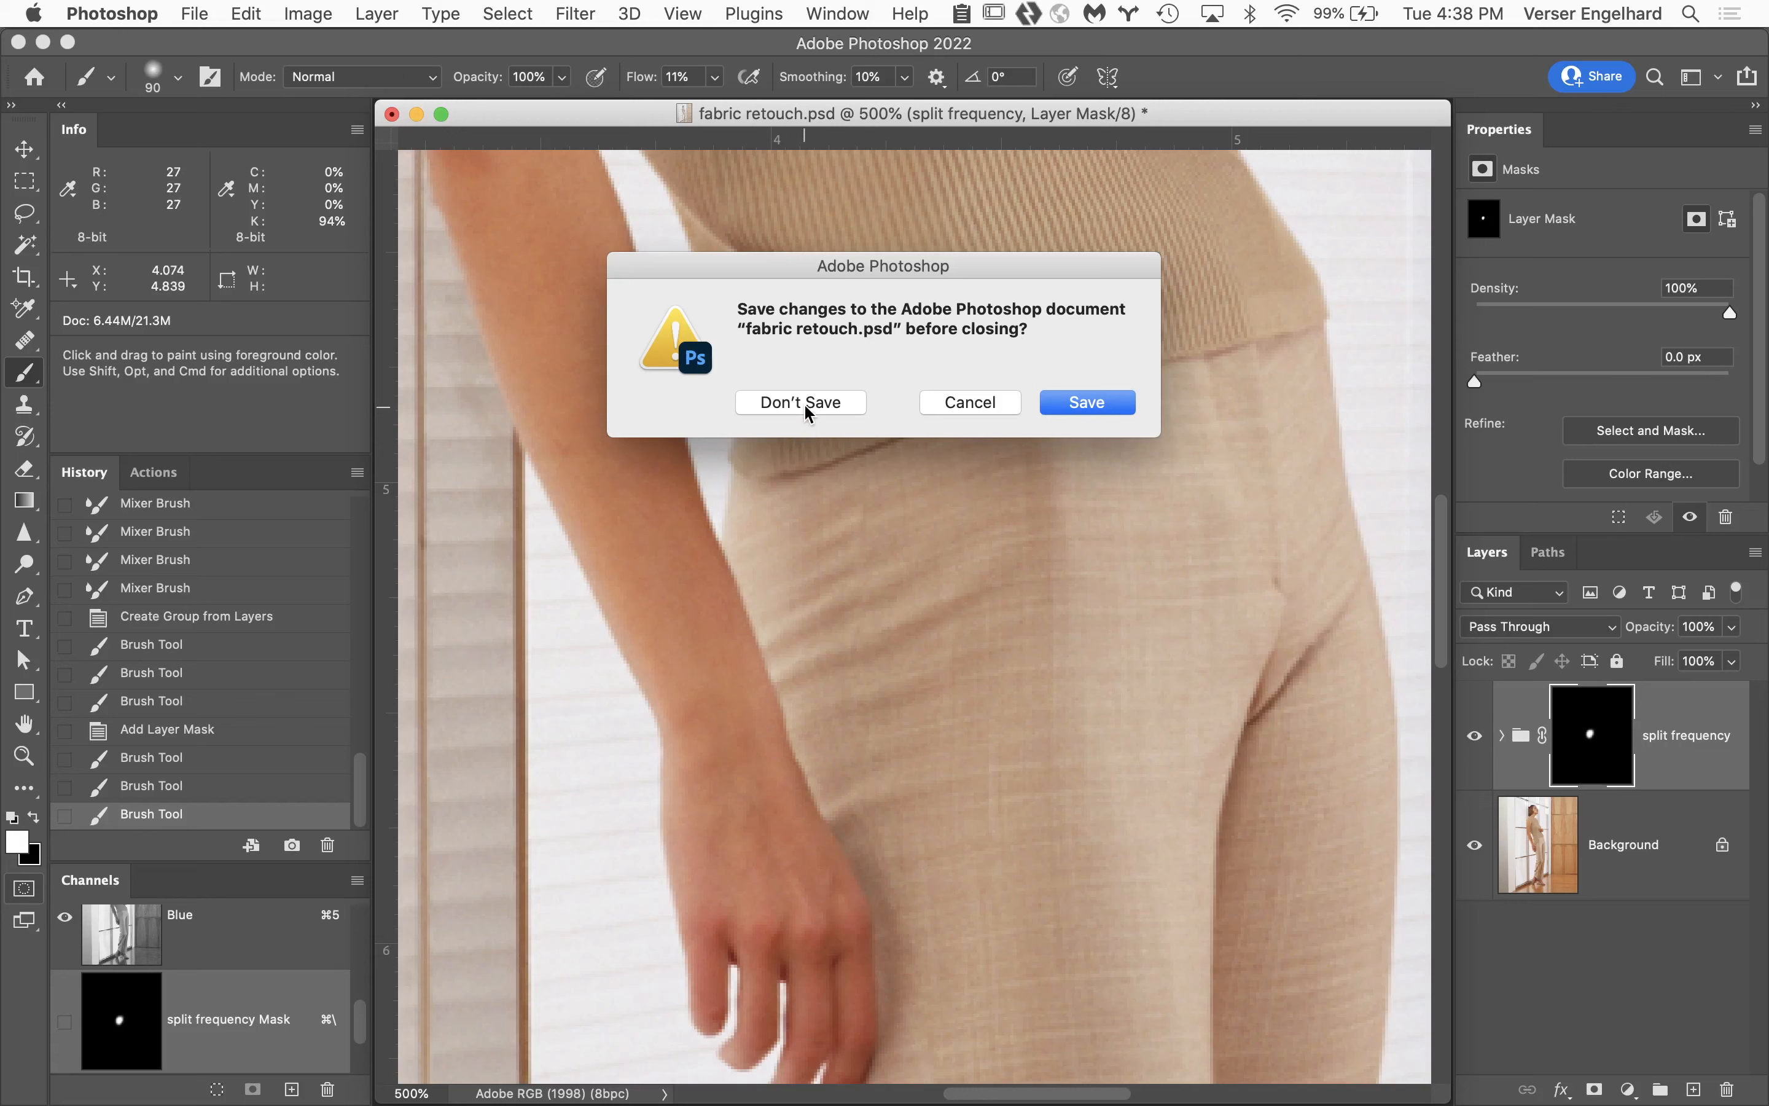
pyautogui.click(803, 402)
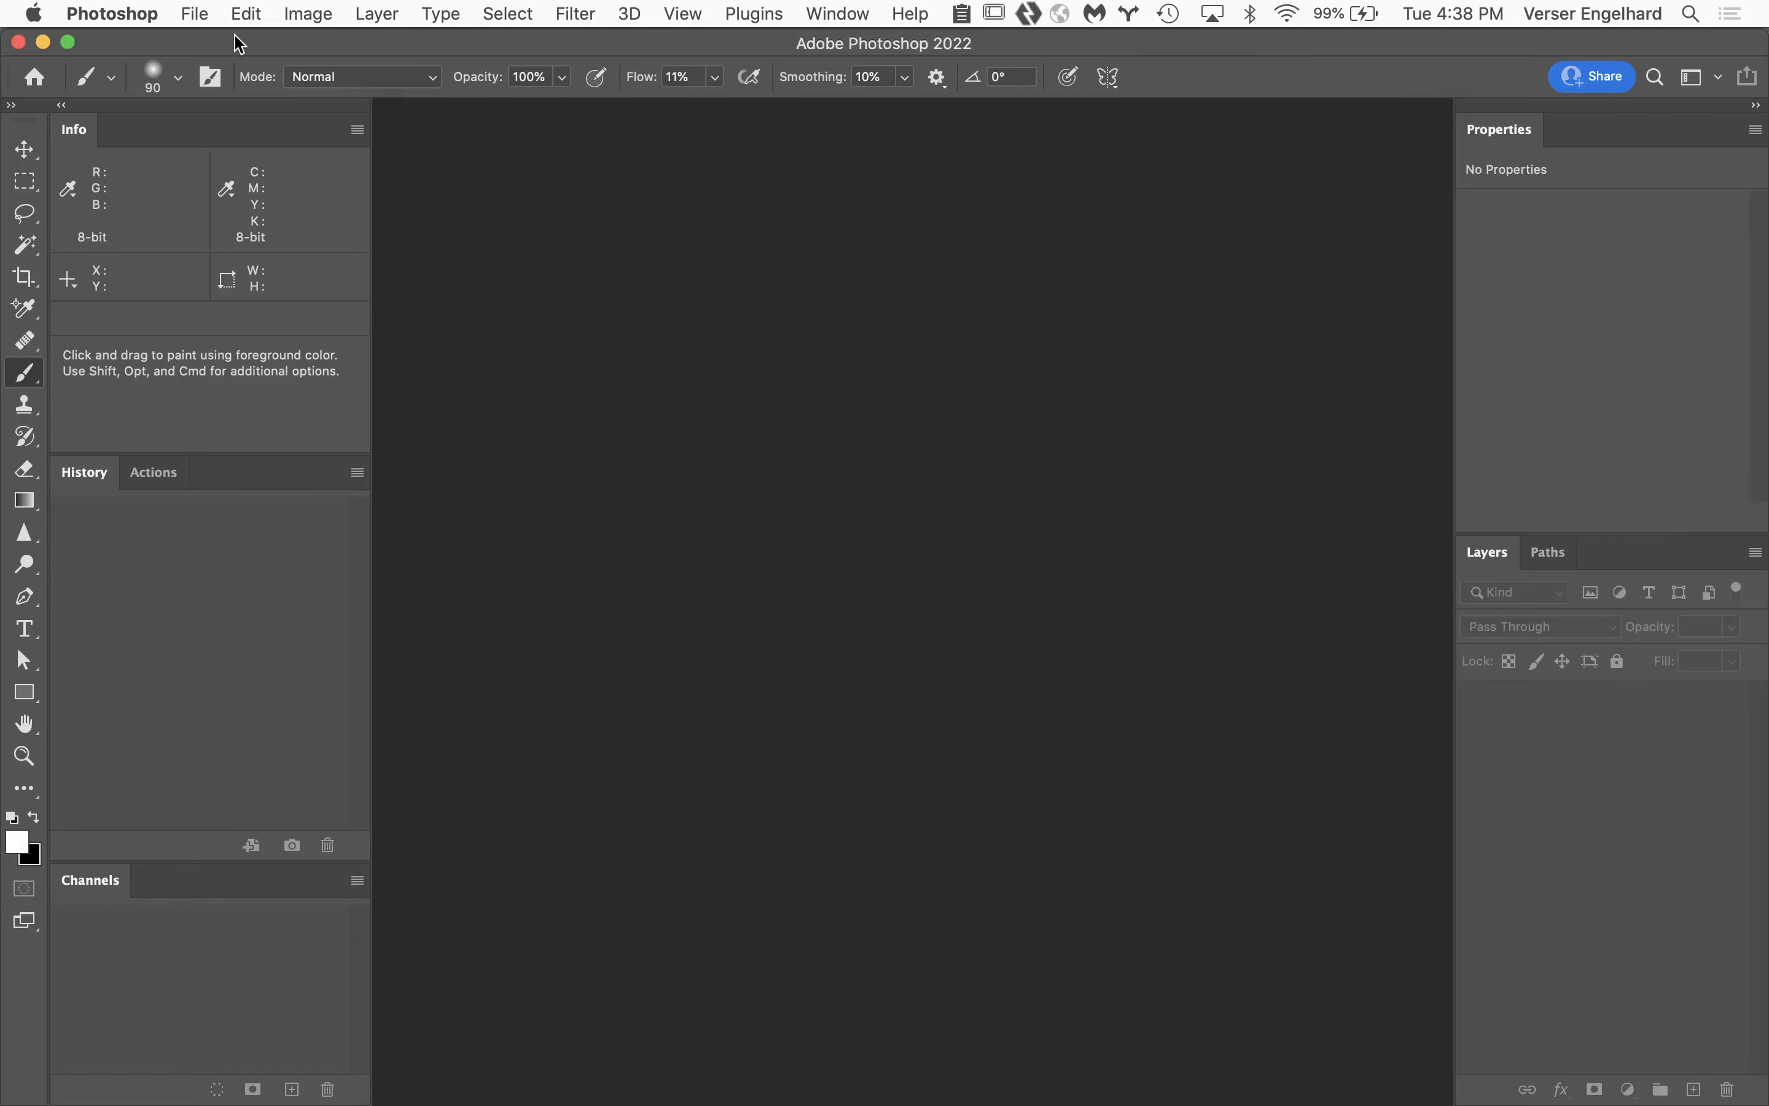
pyautogui.moveTo(19, 1101)
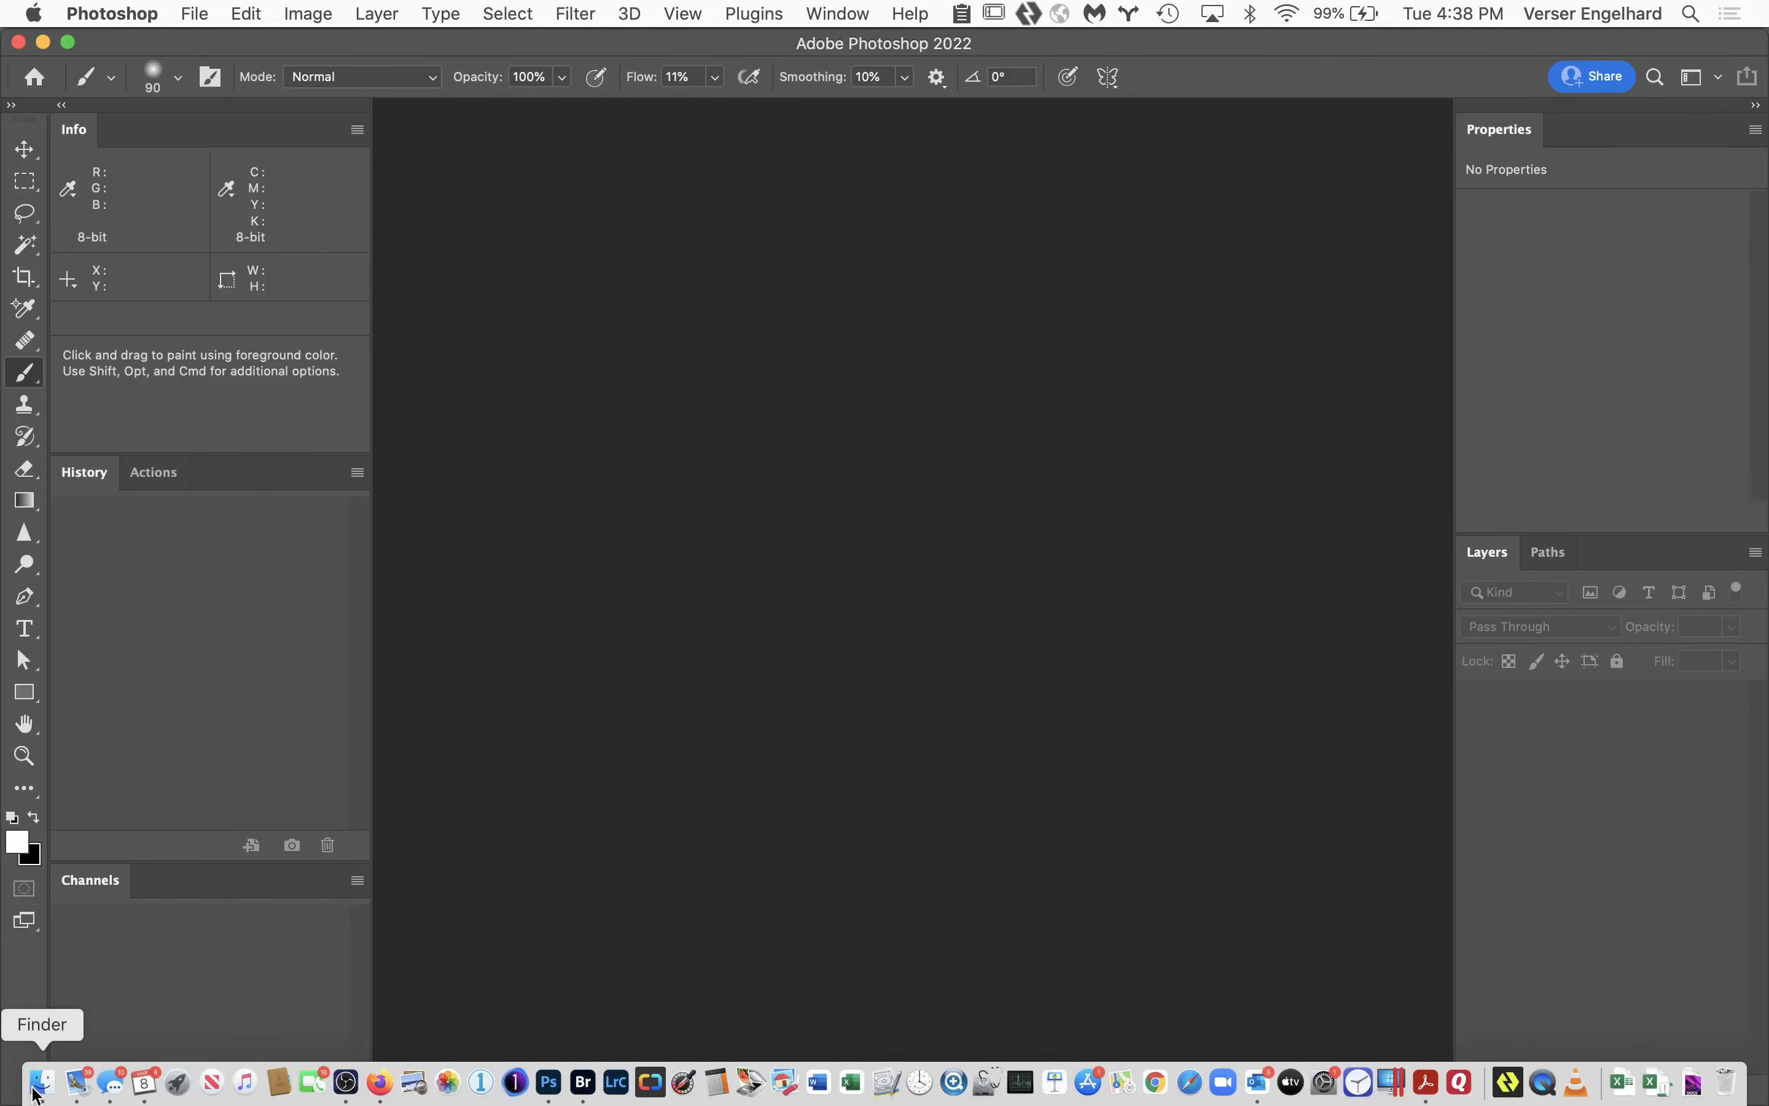
pyautogui.click(43, 1083)
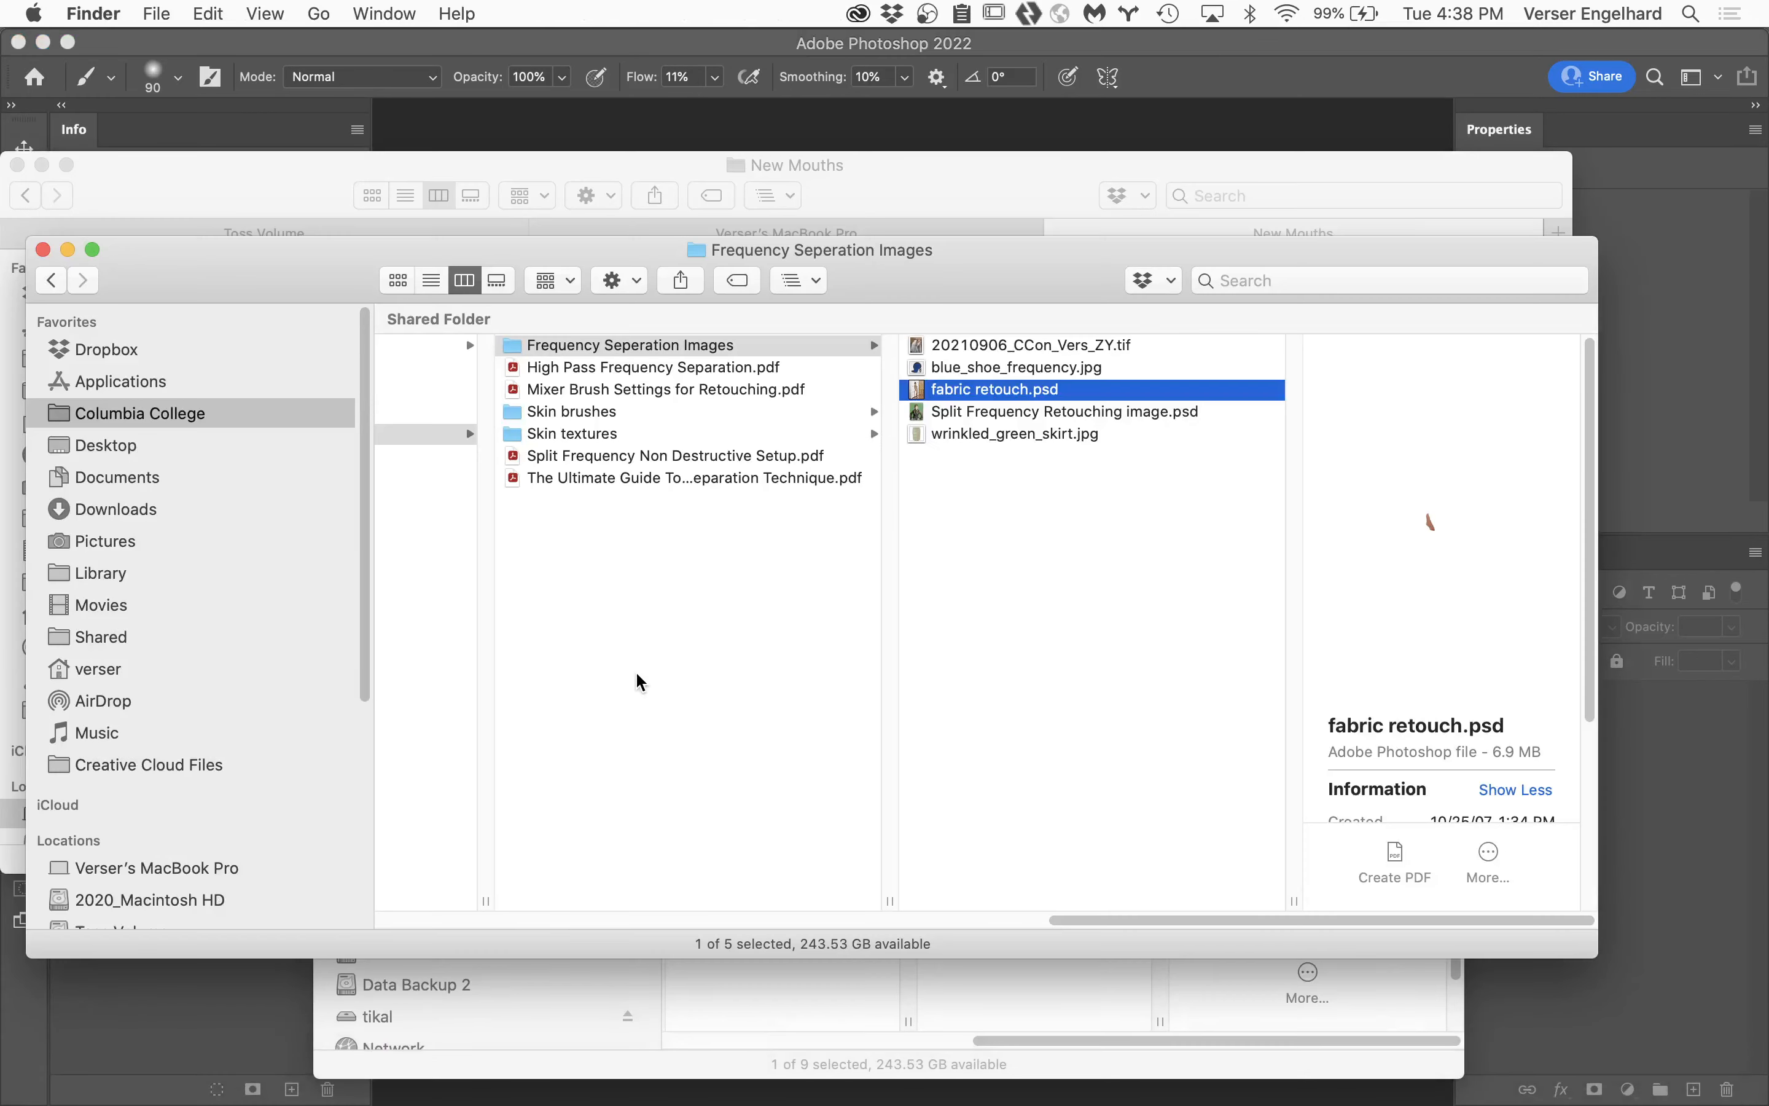
pyautogui.click(960, 413)
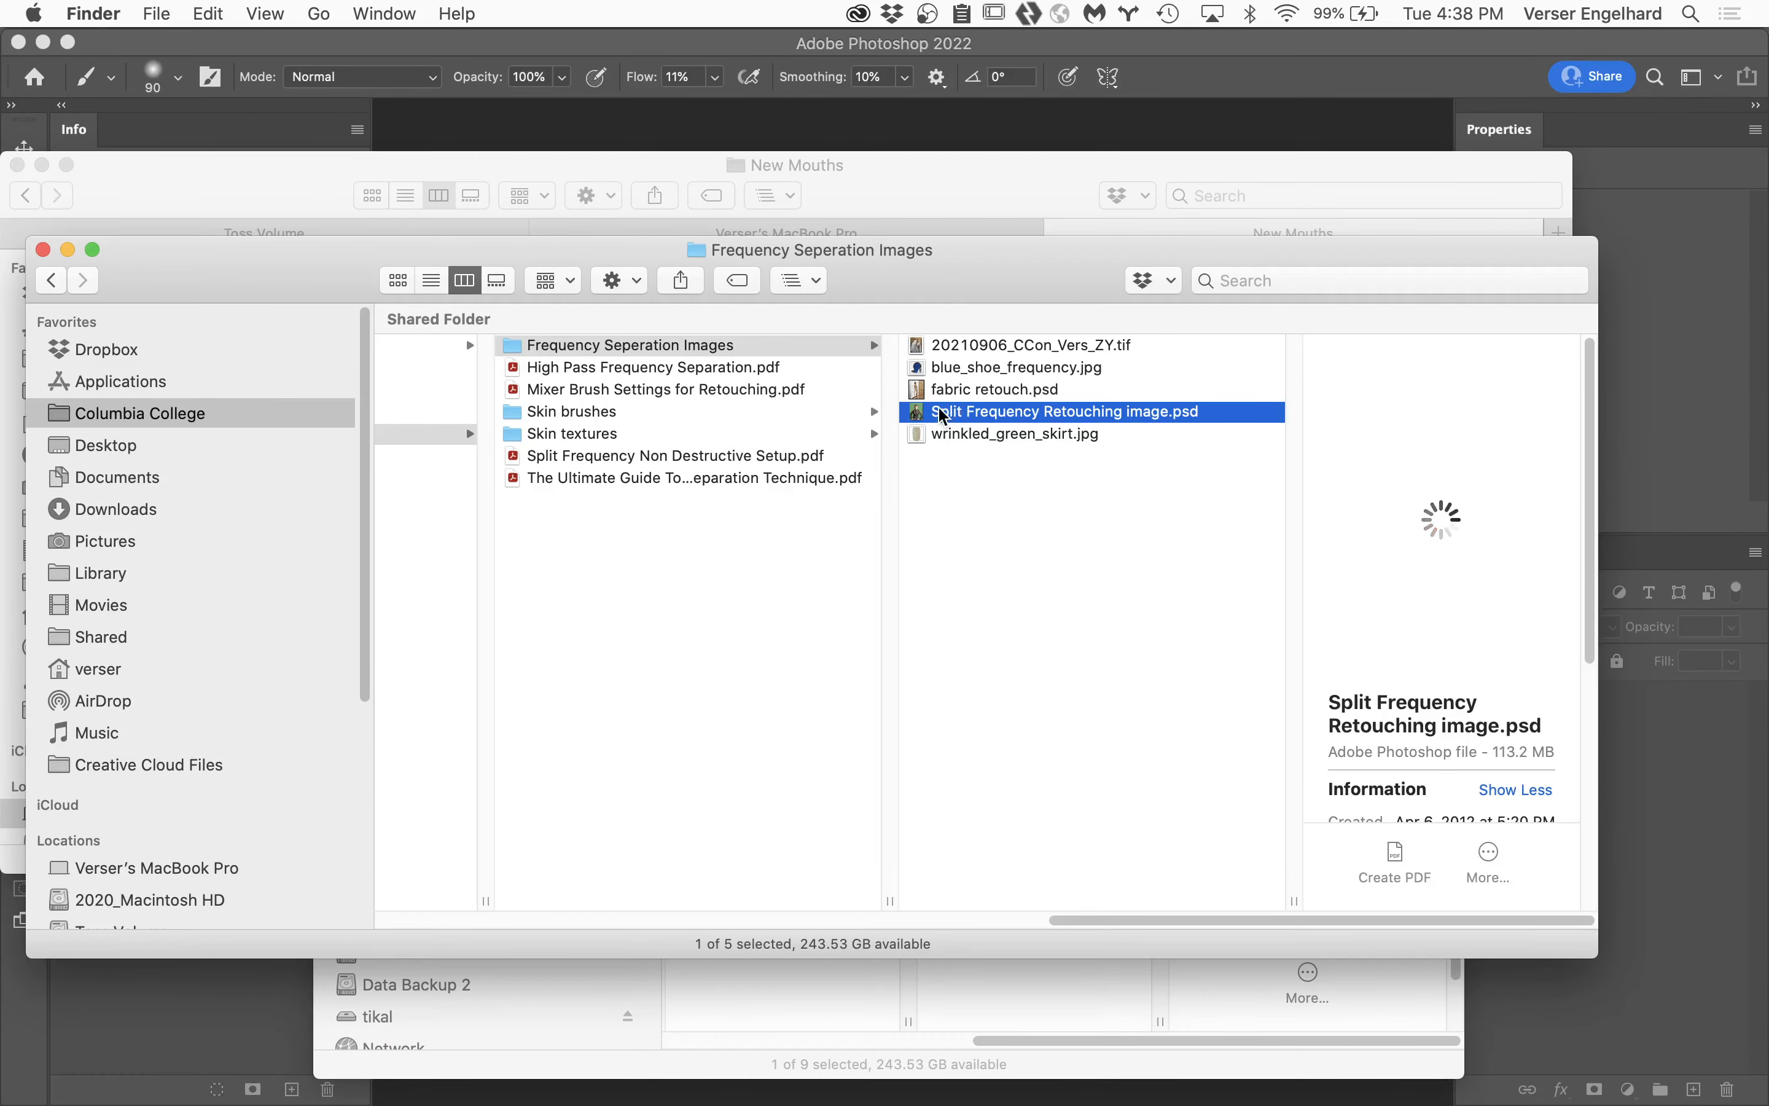
pyautogui.doubleClick(919, 416)
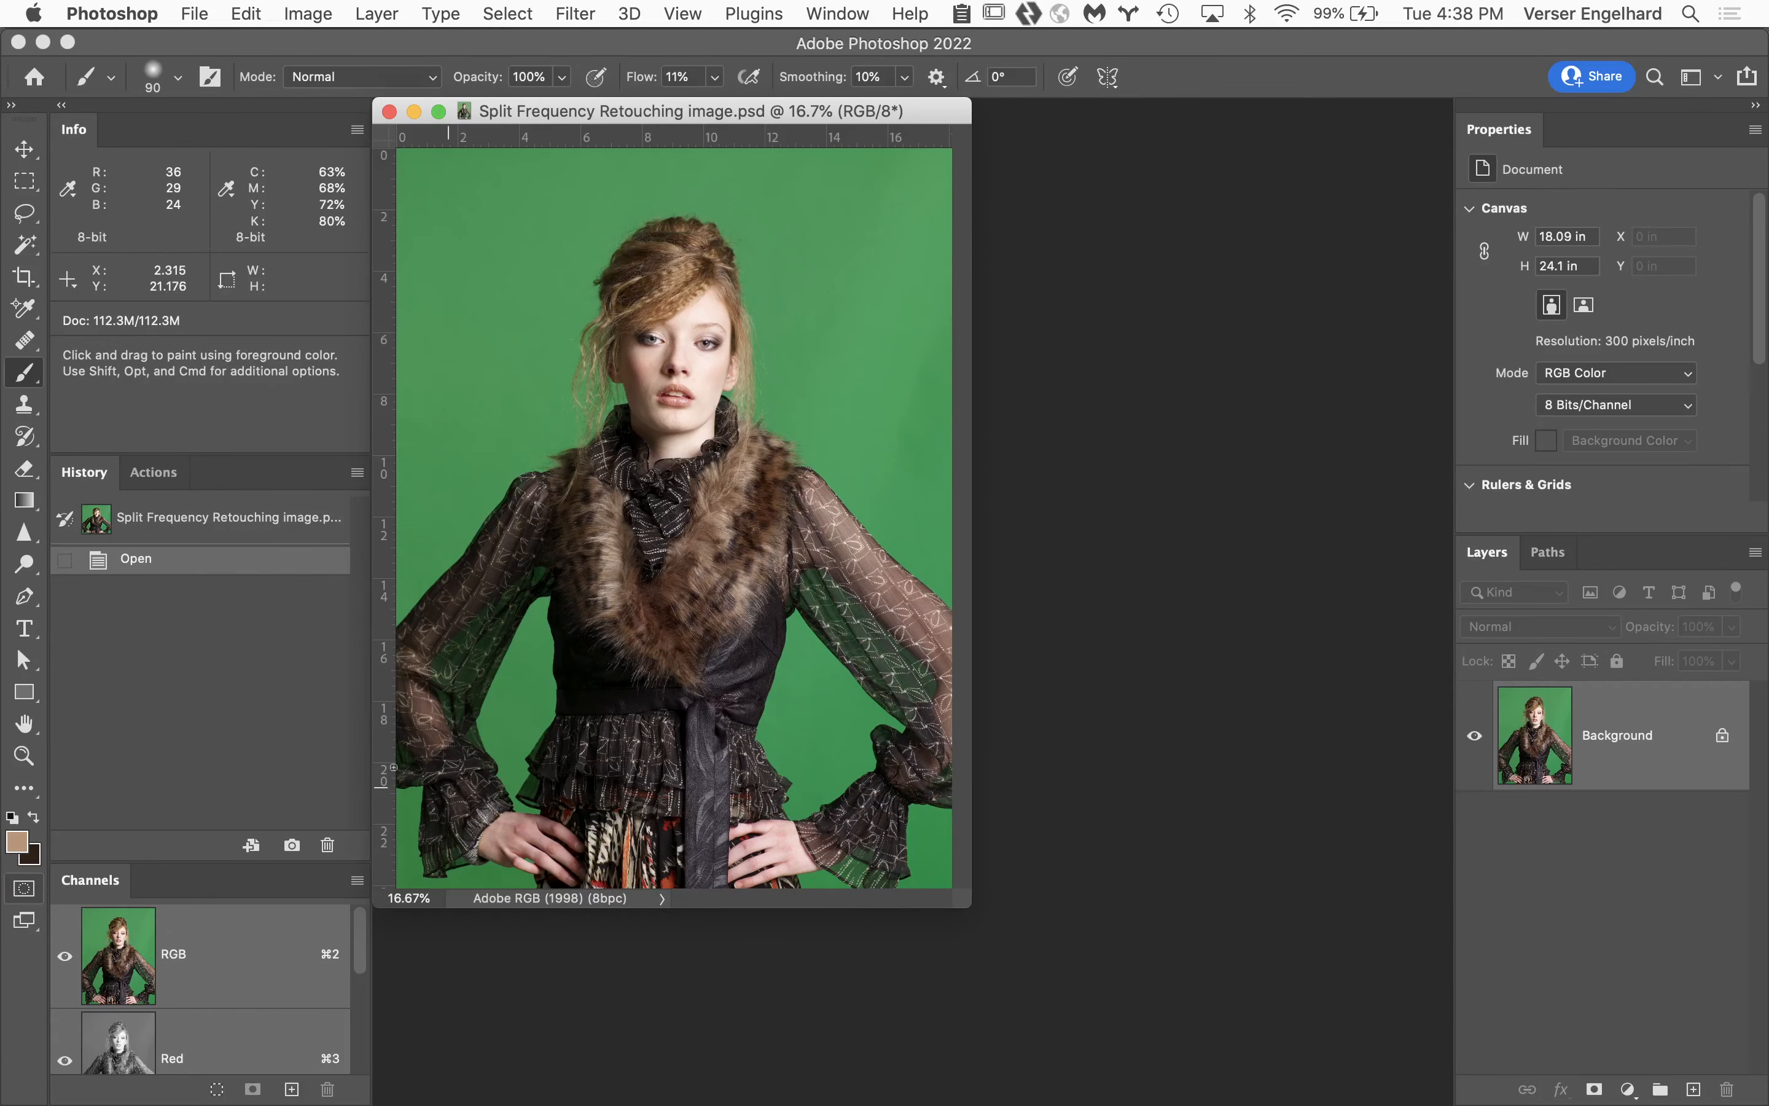
pyautogui.click(26, 723)
pyautogui.doubleClick(27, 725)
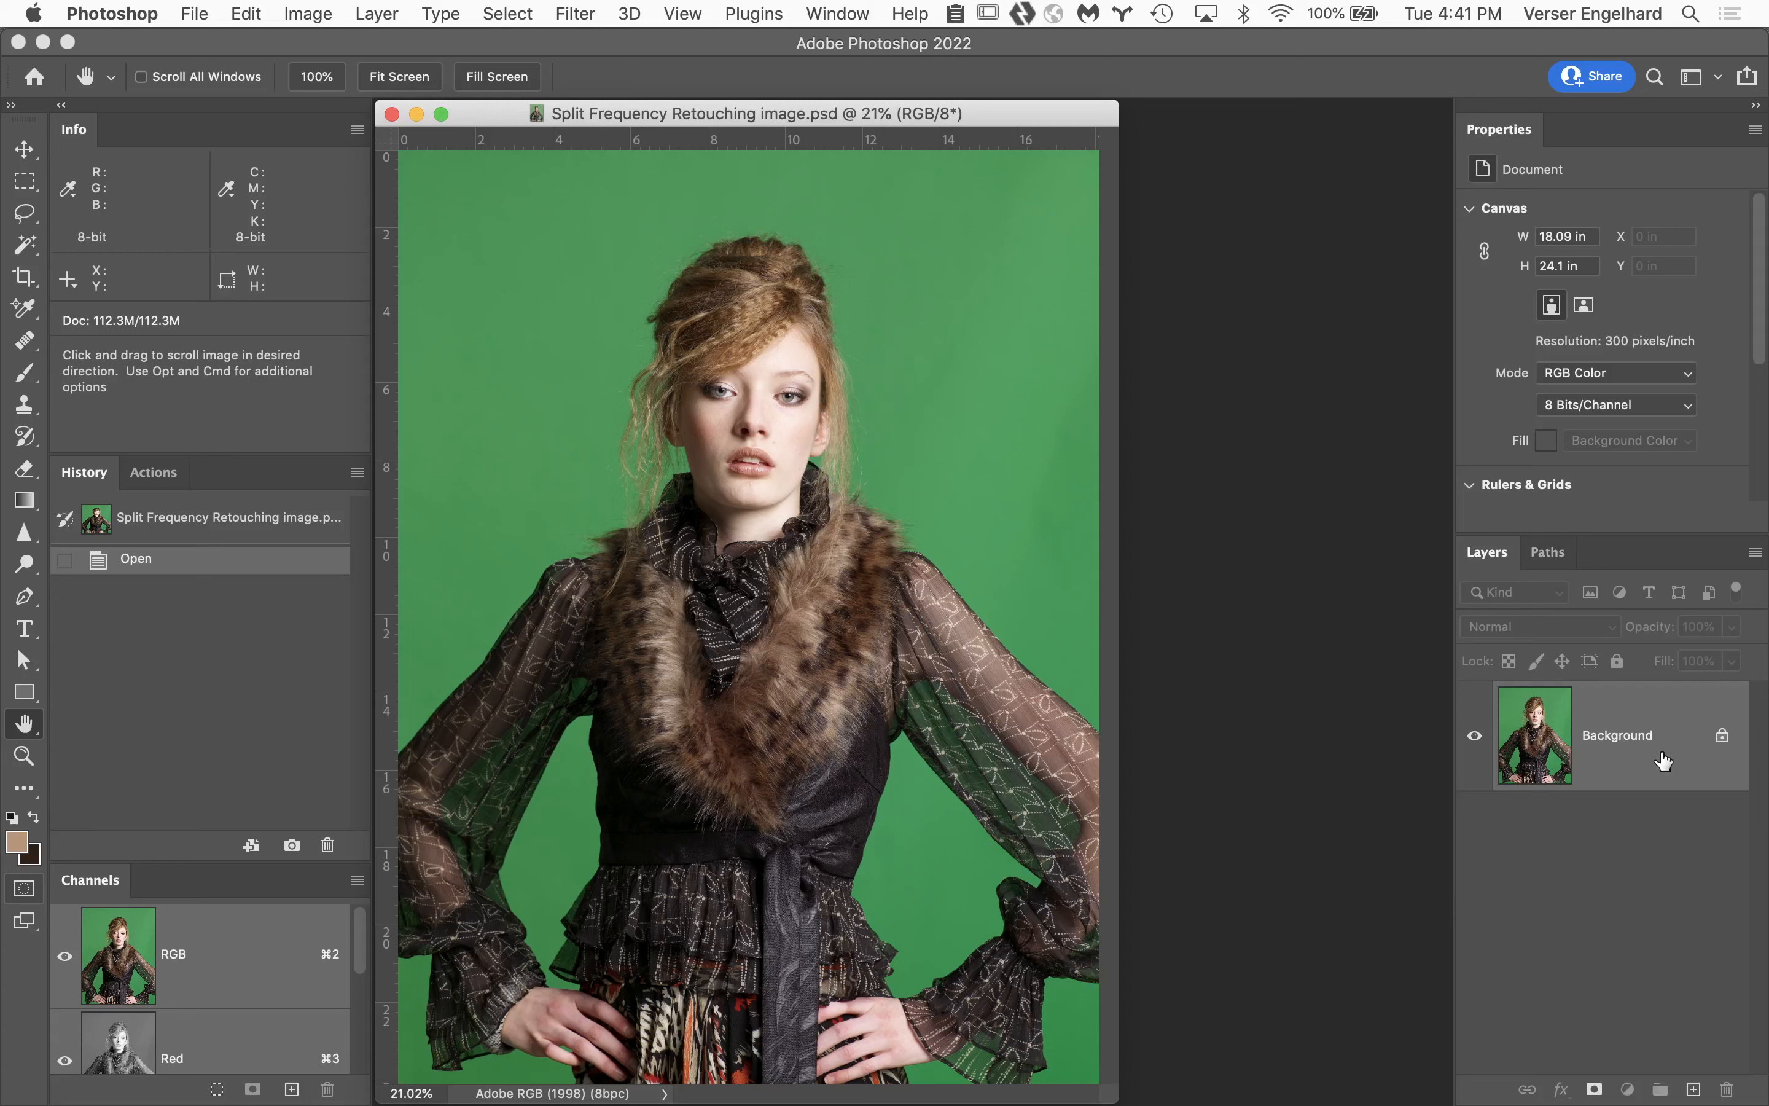
# Duplicate the Background layer twice and name the lower copy low and the upper copy high.
pyautogui.press('super+j')
pyautogui.press('super+j')
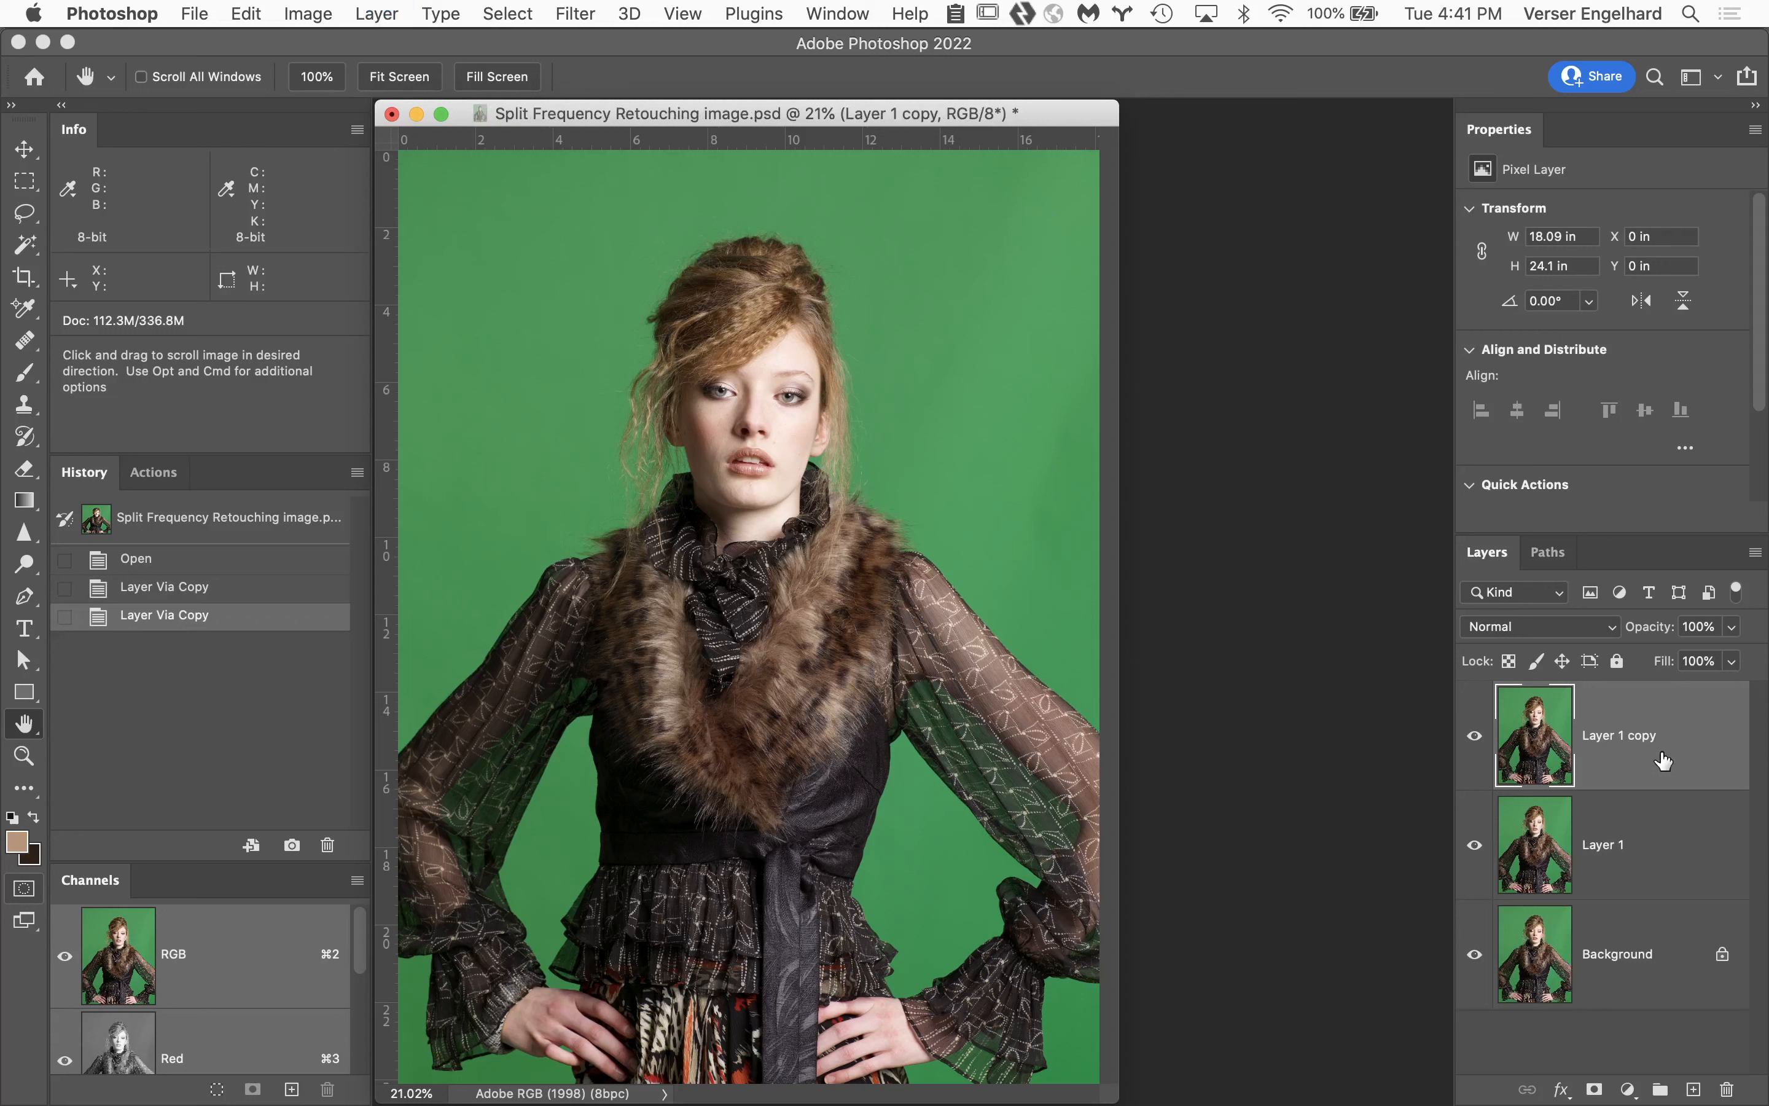
pyautogui.doubleClick(1614, 847)
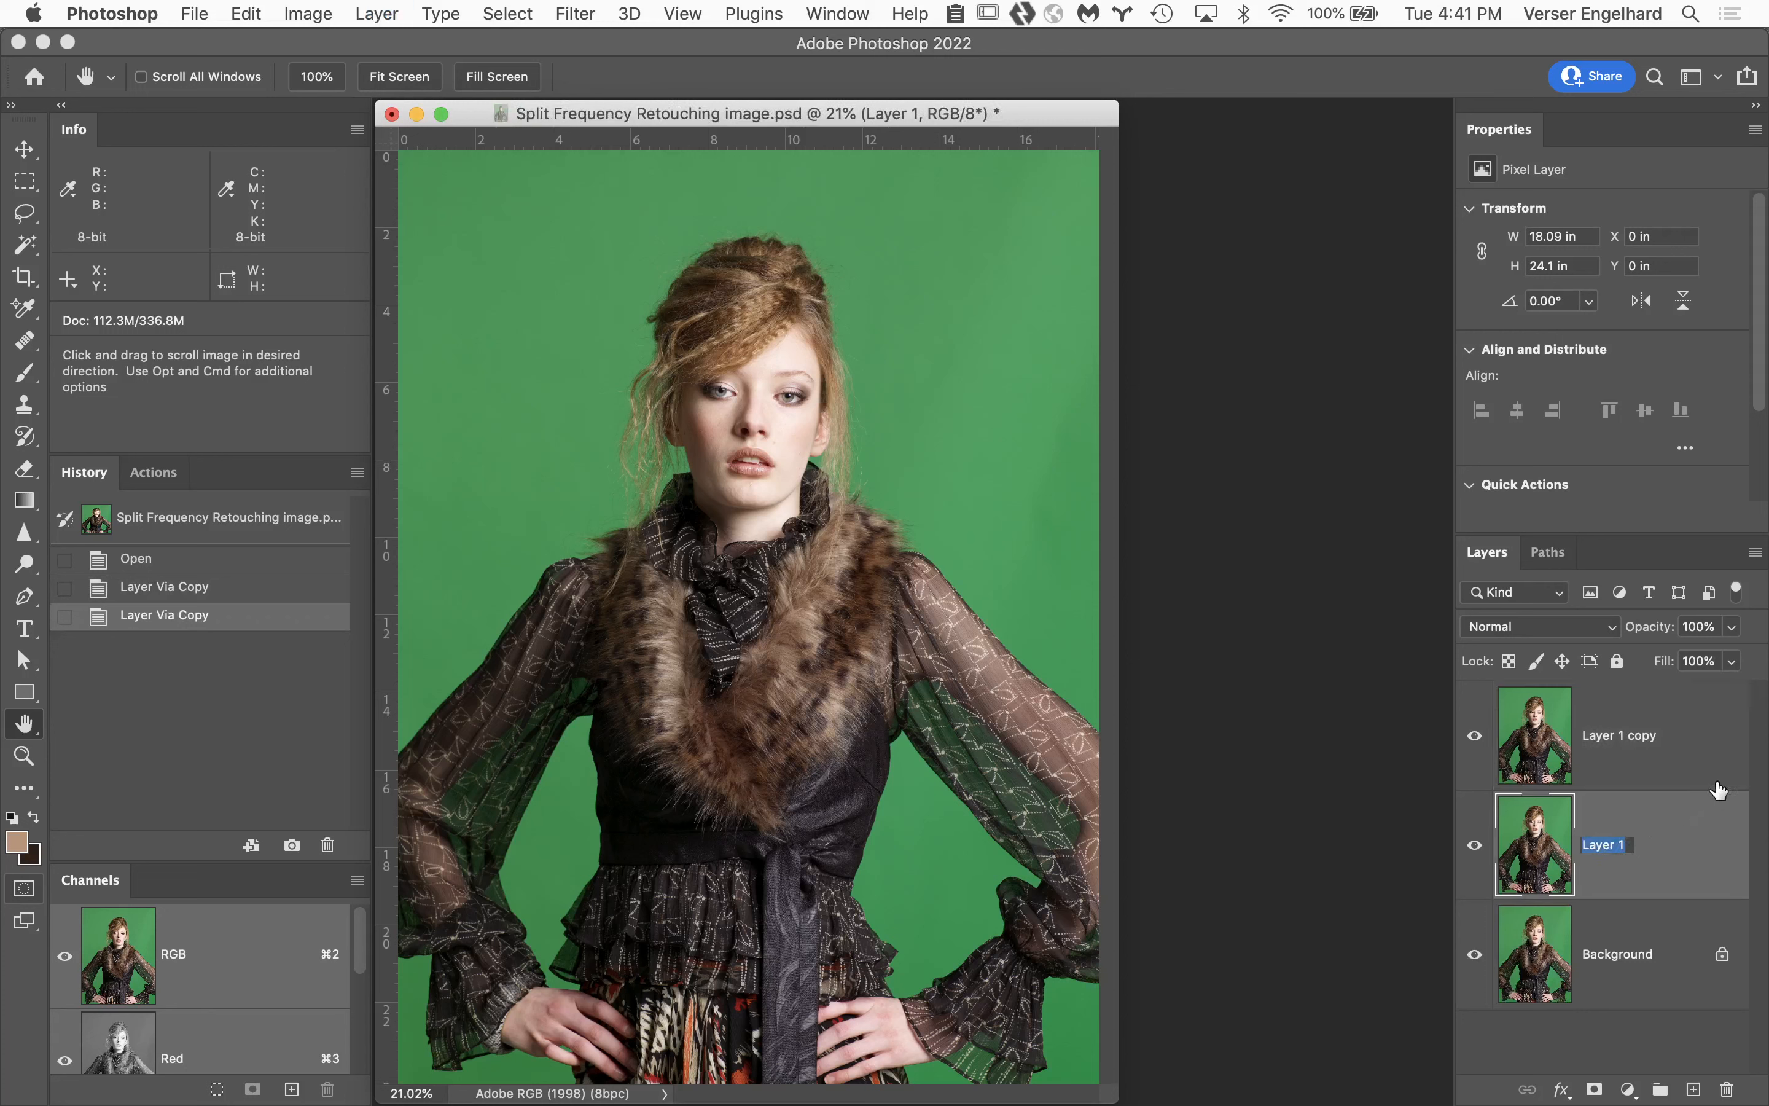
pyautogui.write('low')
pyautogui.doubleClick(1631, 735)
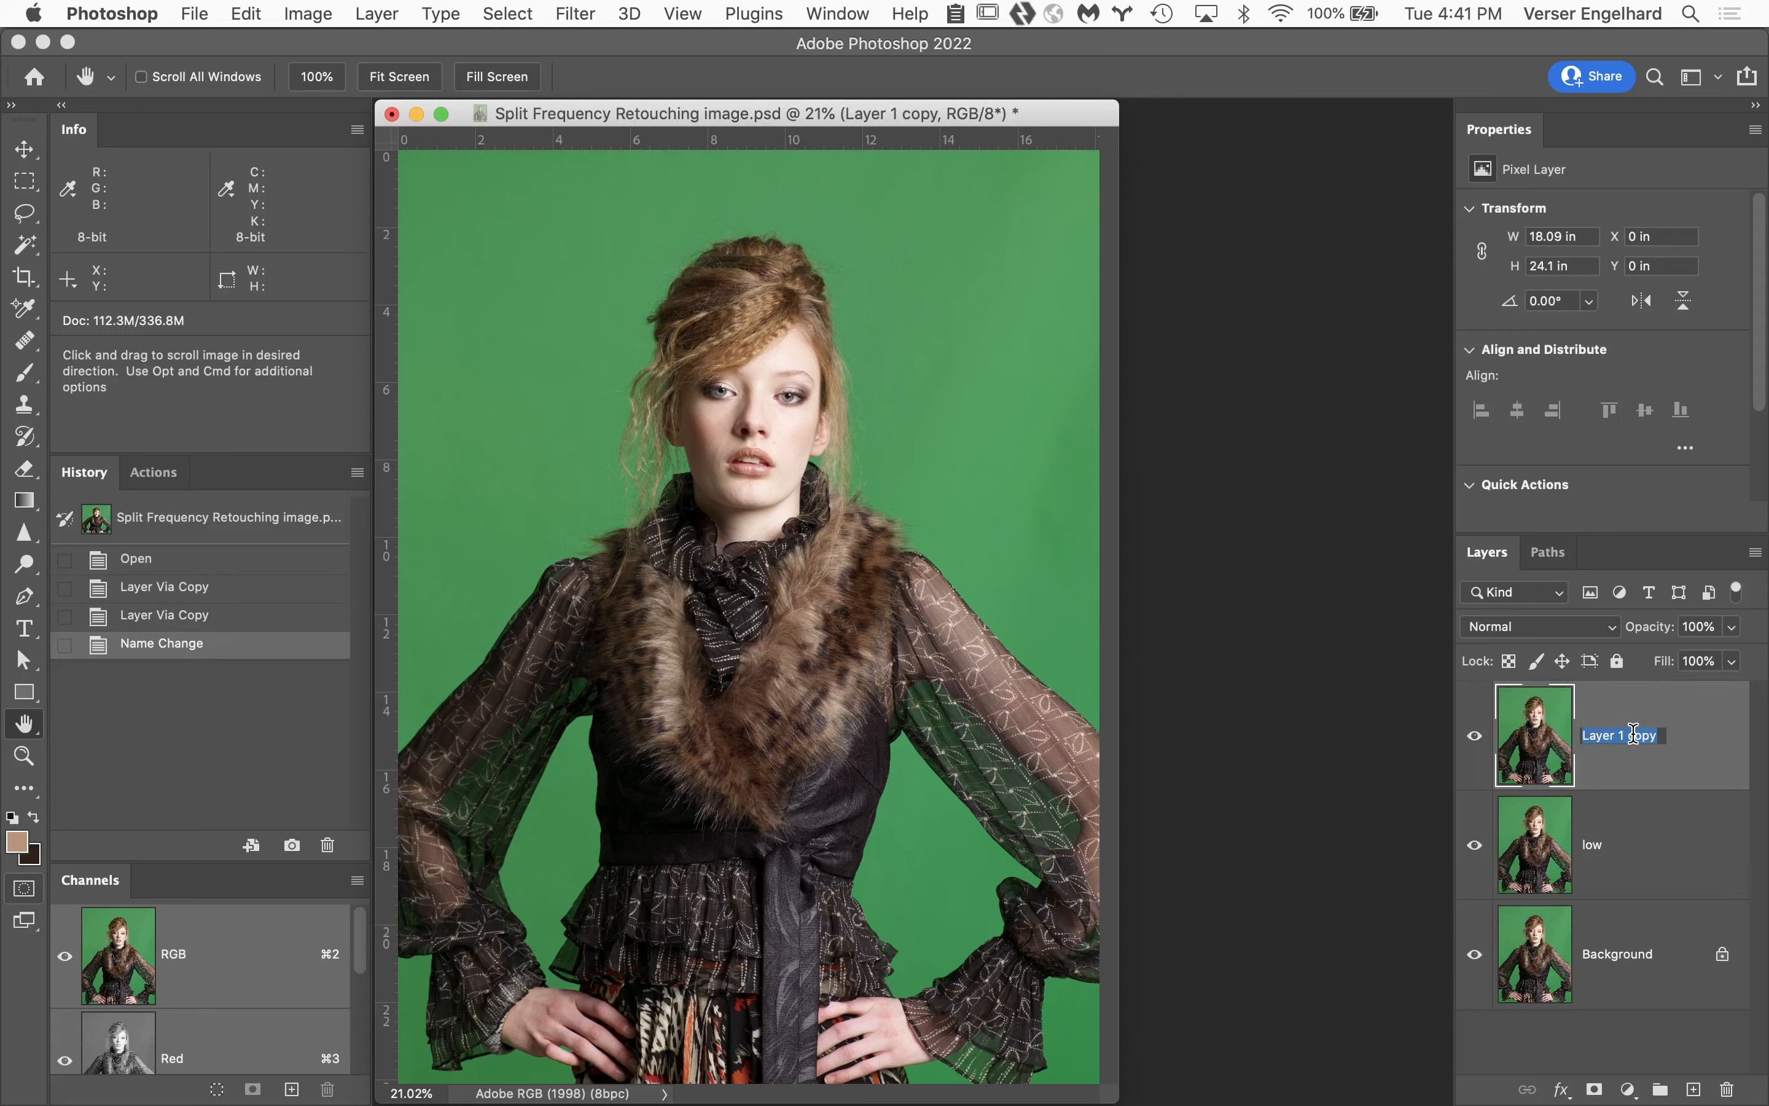
pyautogui.write('high')
# Hide the high layer and apply a Gaussian Blur with a radius of 4 pixels to the low layer.
pyautogui.click(1477, 737)
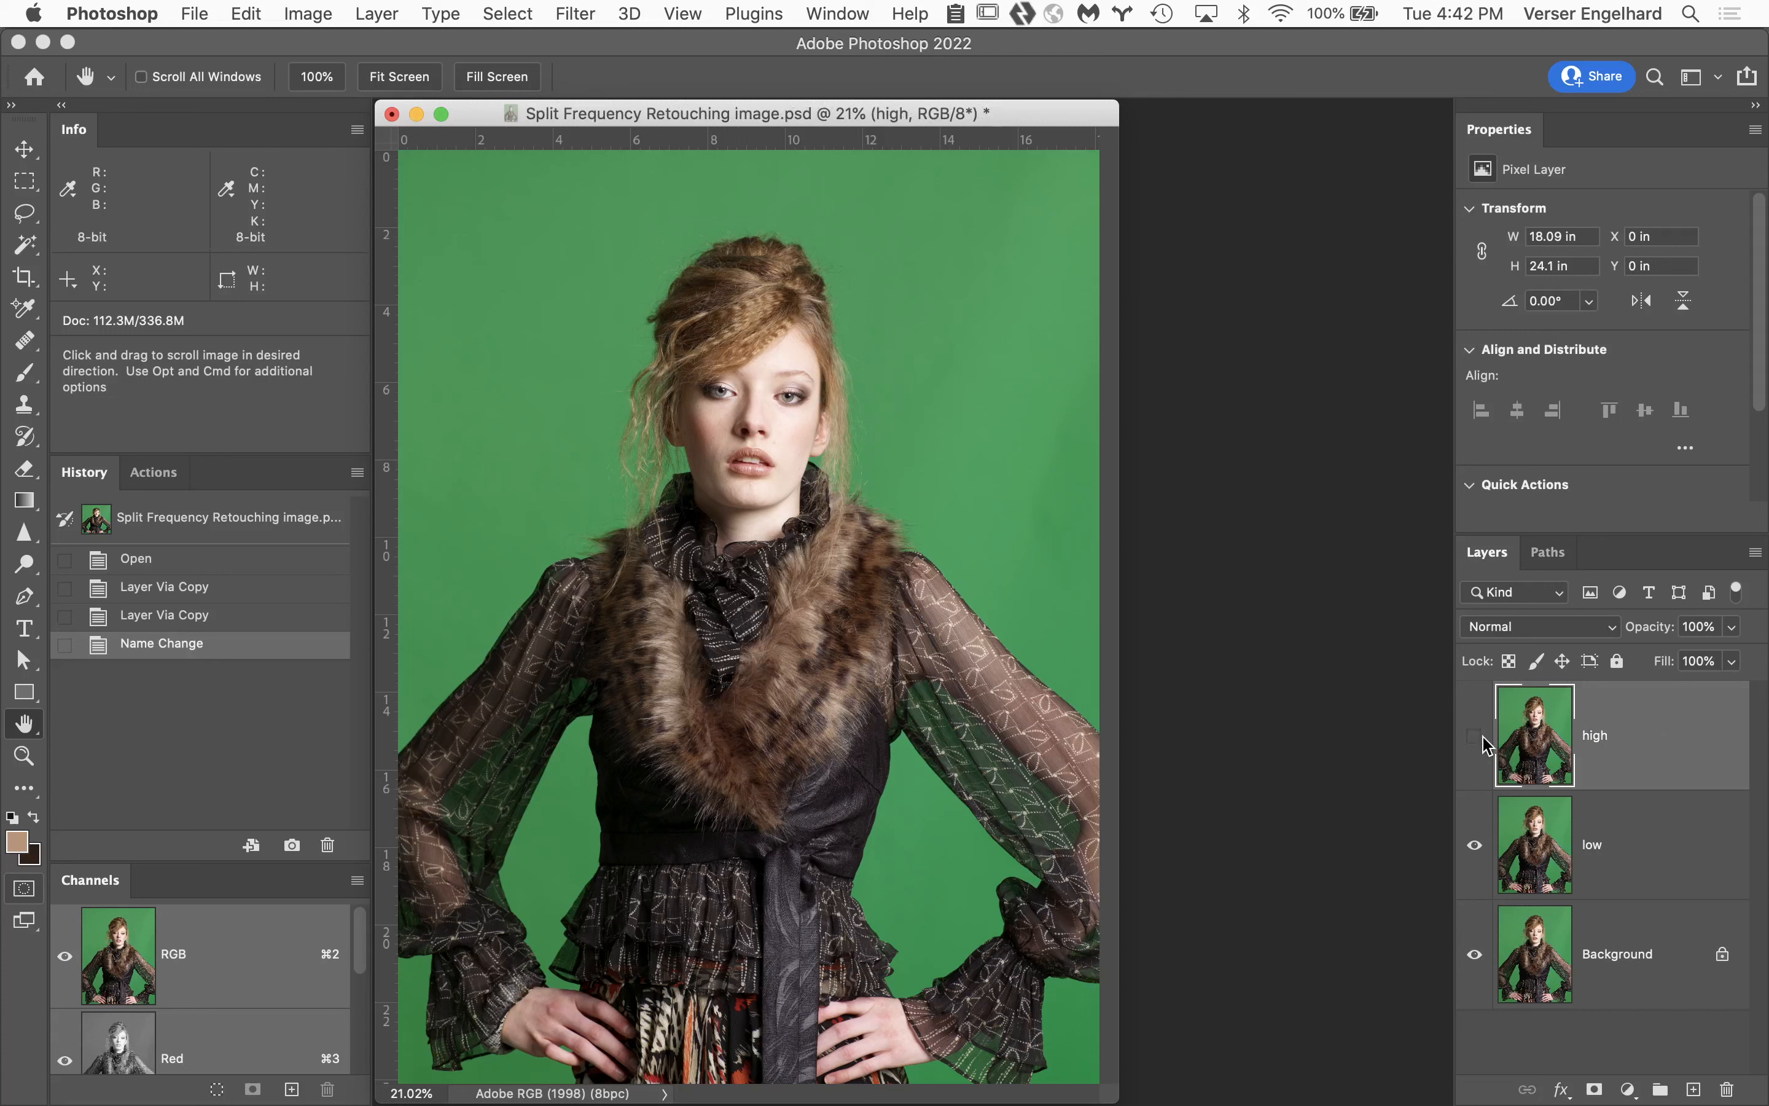
pyautogui.click(1653, 847)
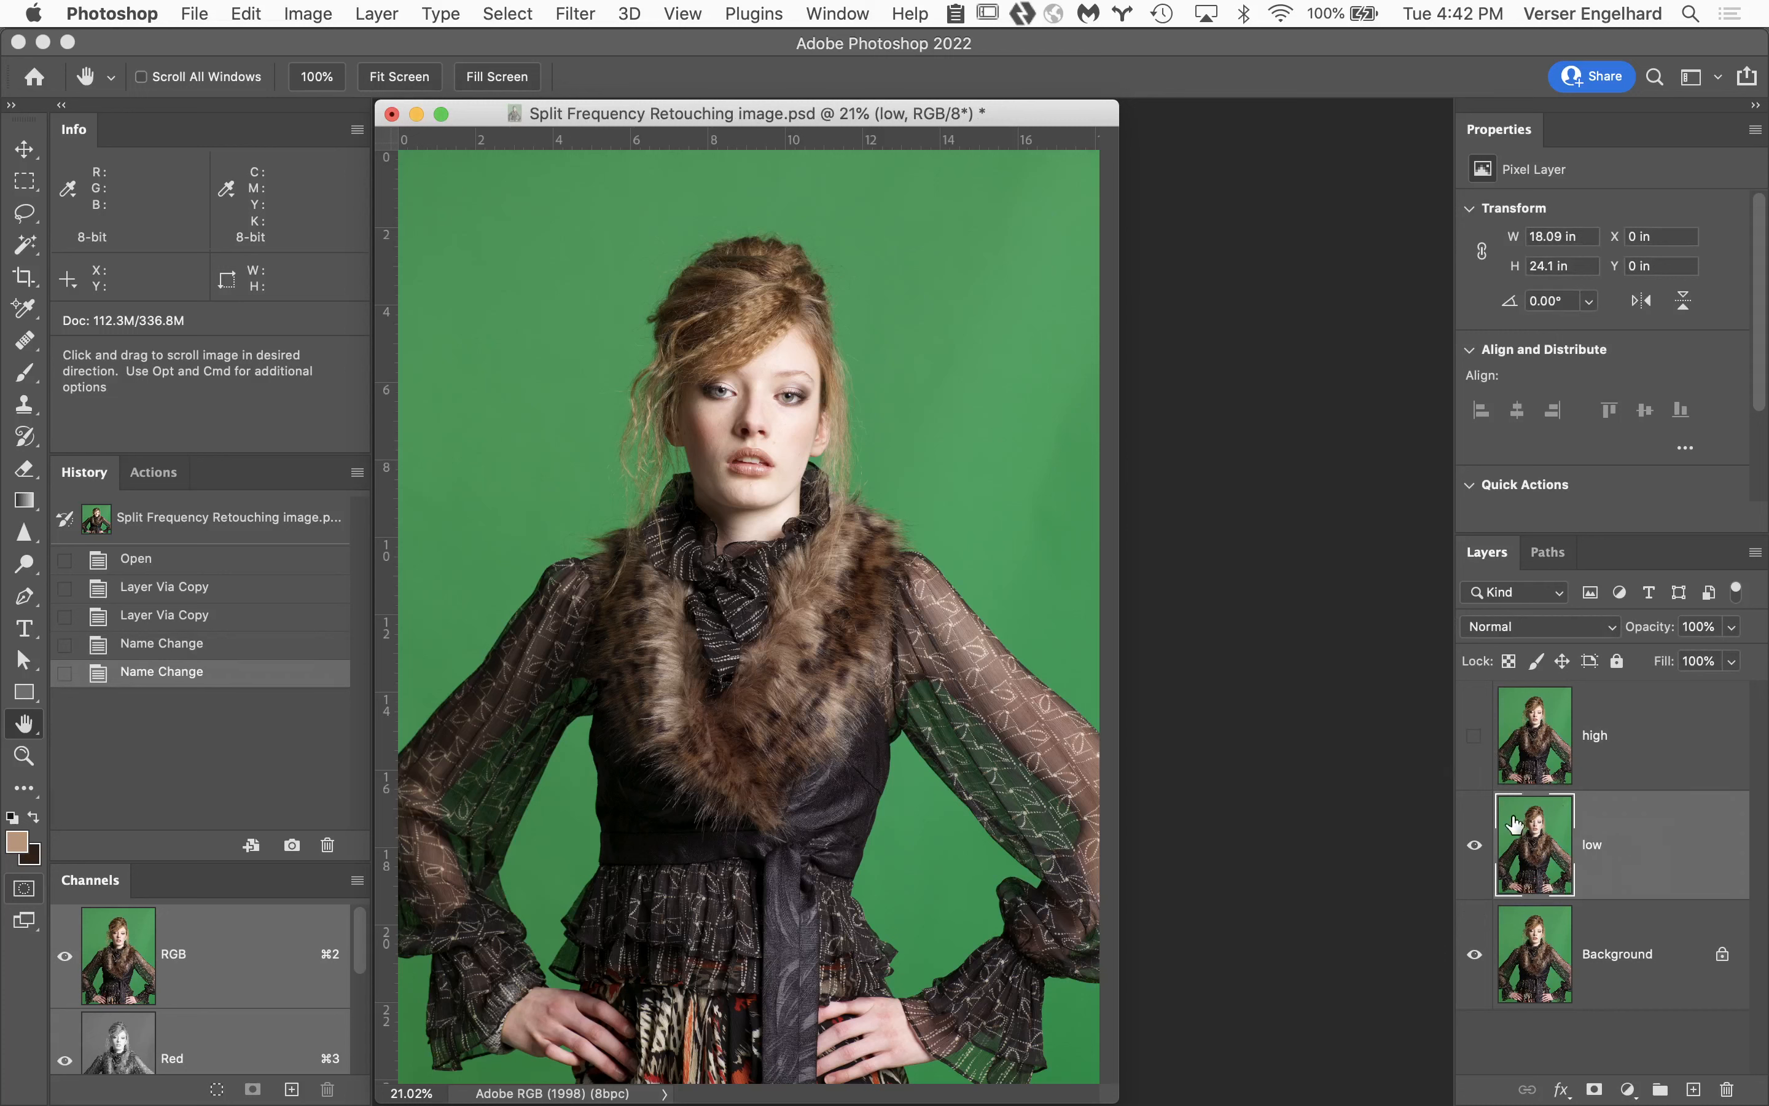
pyautogui.keyDown('super'); pyautogui.click(811, 465); pyautogui.keyUp('super')
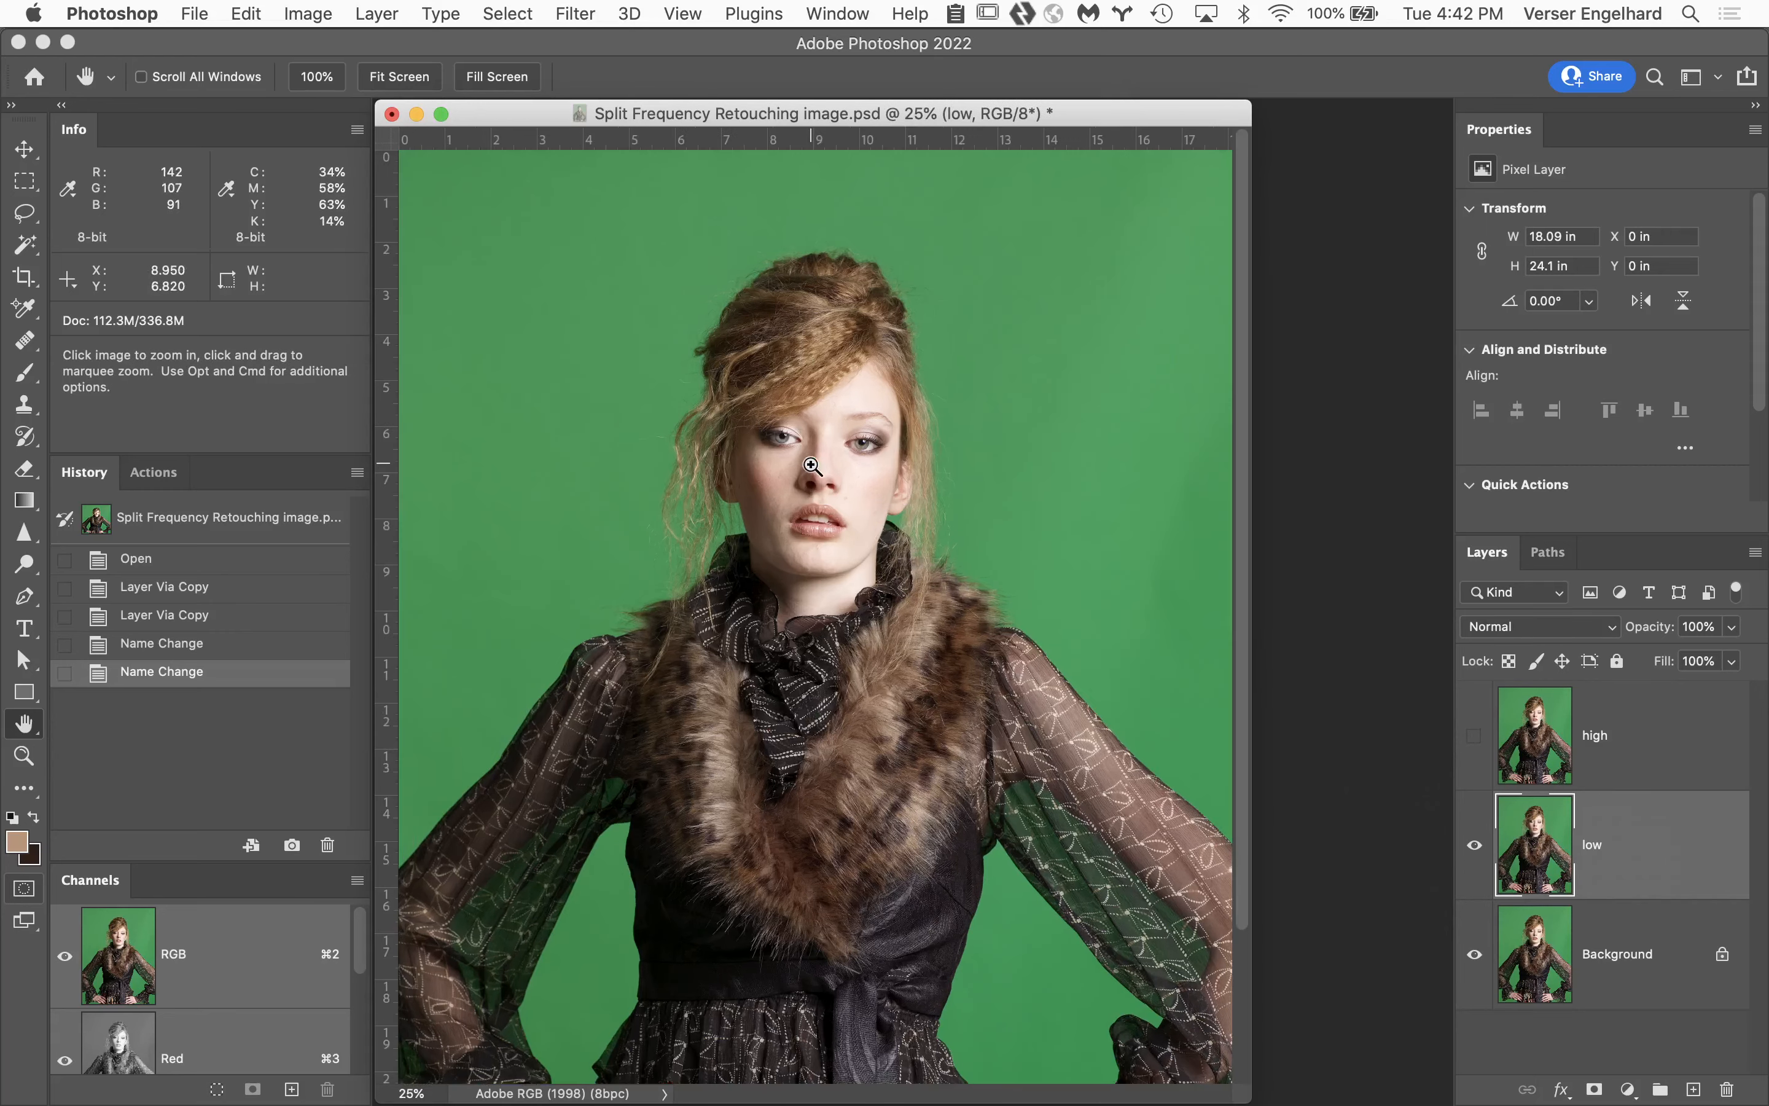
pyautogui.keyDown('super'); pyautogui.click(856, 503); pyautogui.keyUp('super')
pyautogui.keyDown('super'); pyautogui.click(954, 607); pyautogui.keyUp('super')
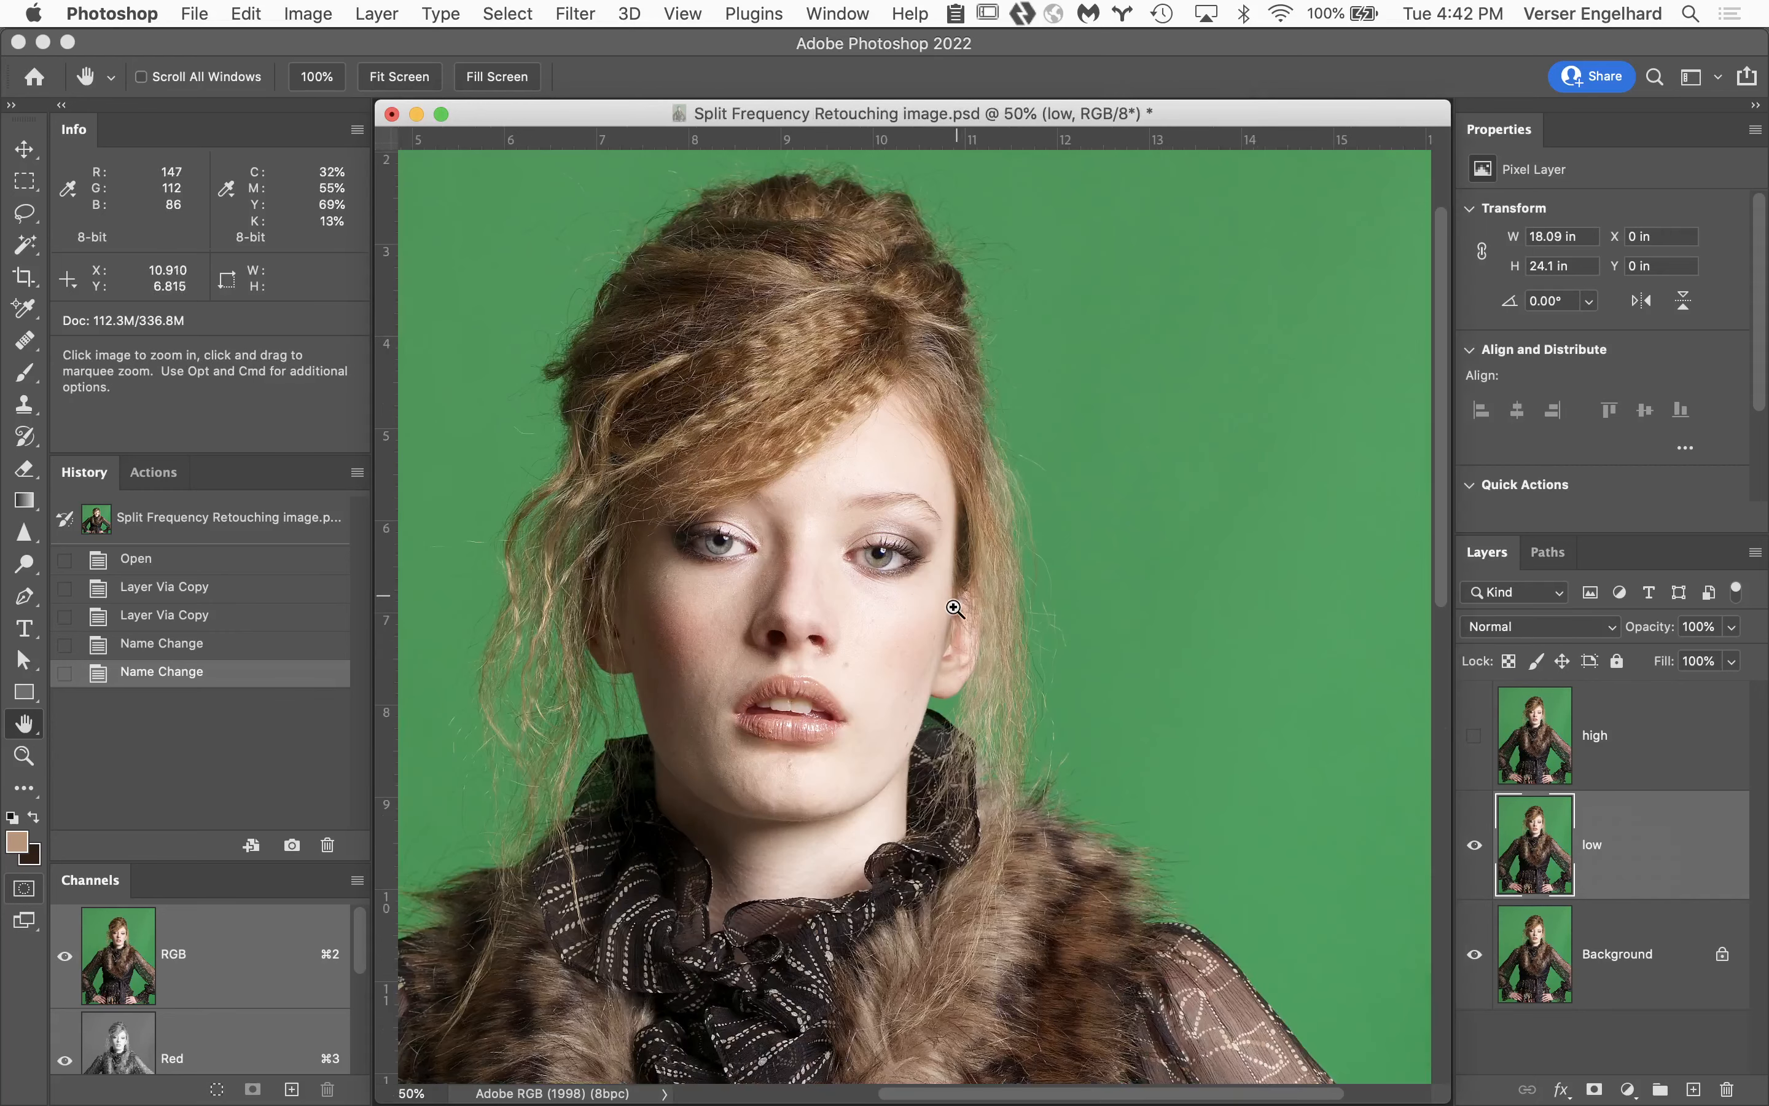
pyautogui.keyDown('super'); pyautogui.click(885, 581); pyautogui.keyUp('super')
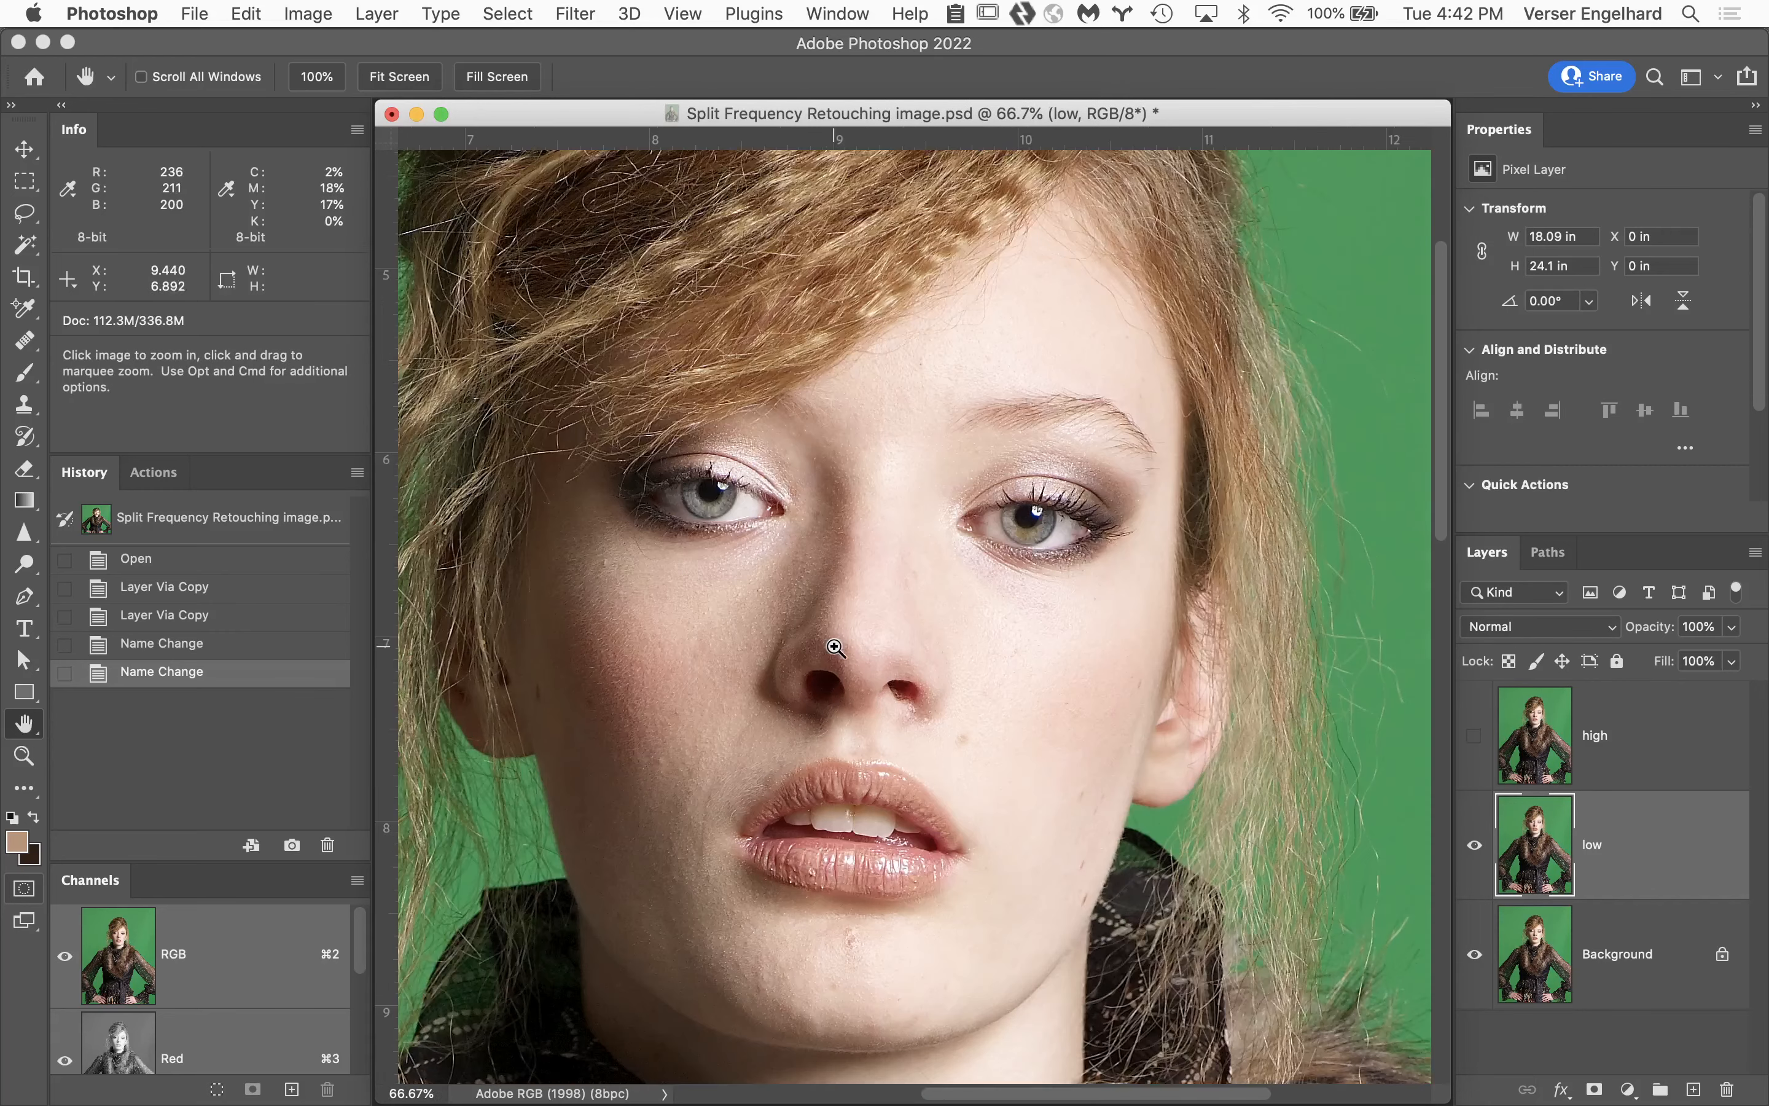
pyautogui.keyDown('super'); pyautogui.click(835, 647); pyautogui.keyUp('super')
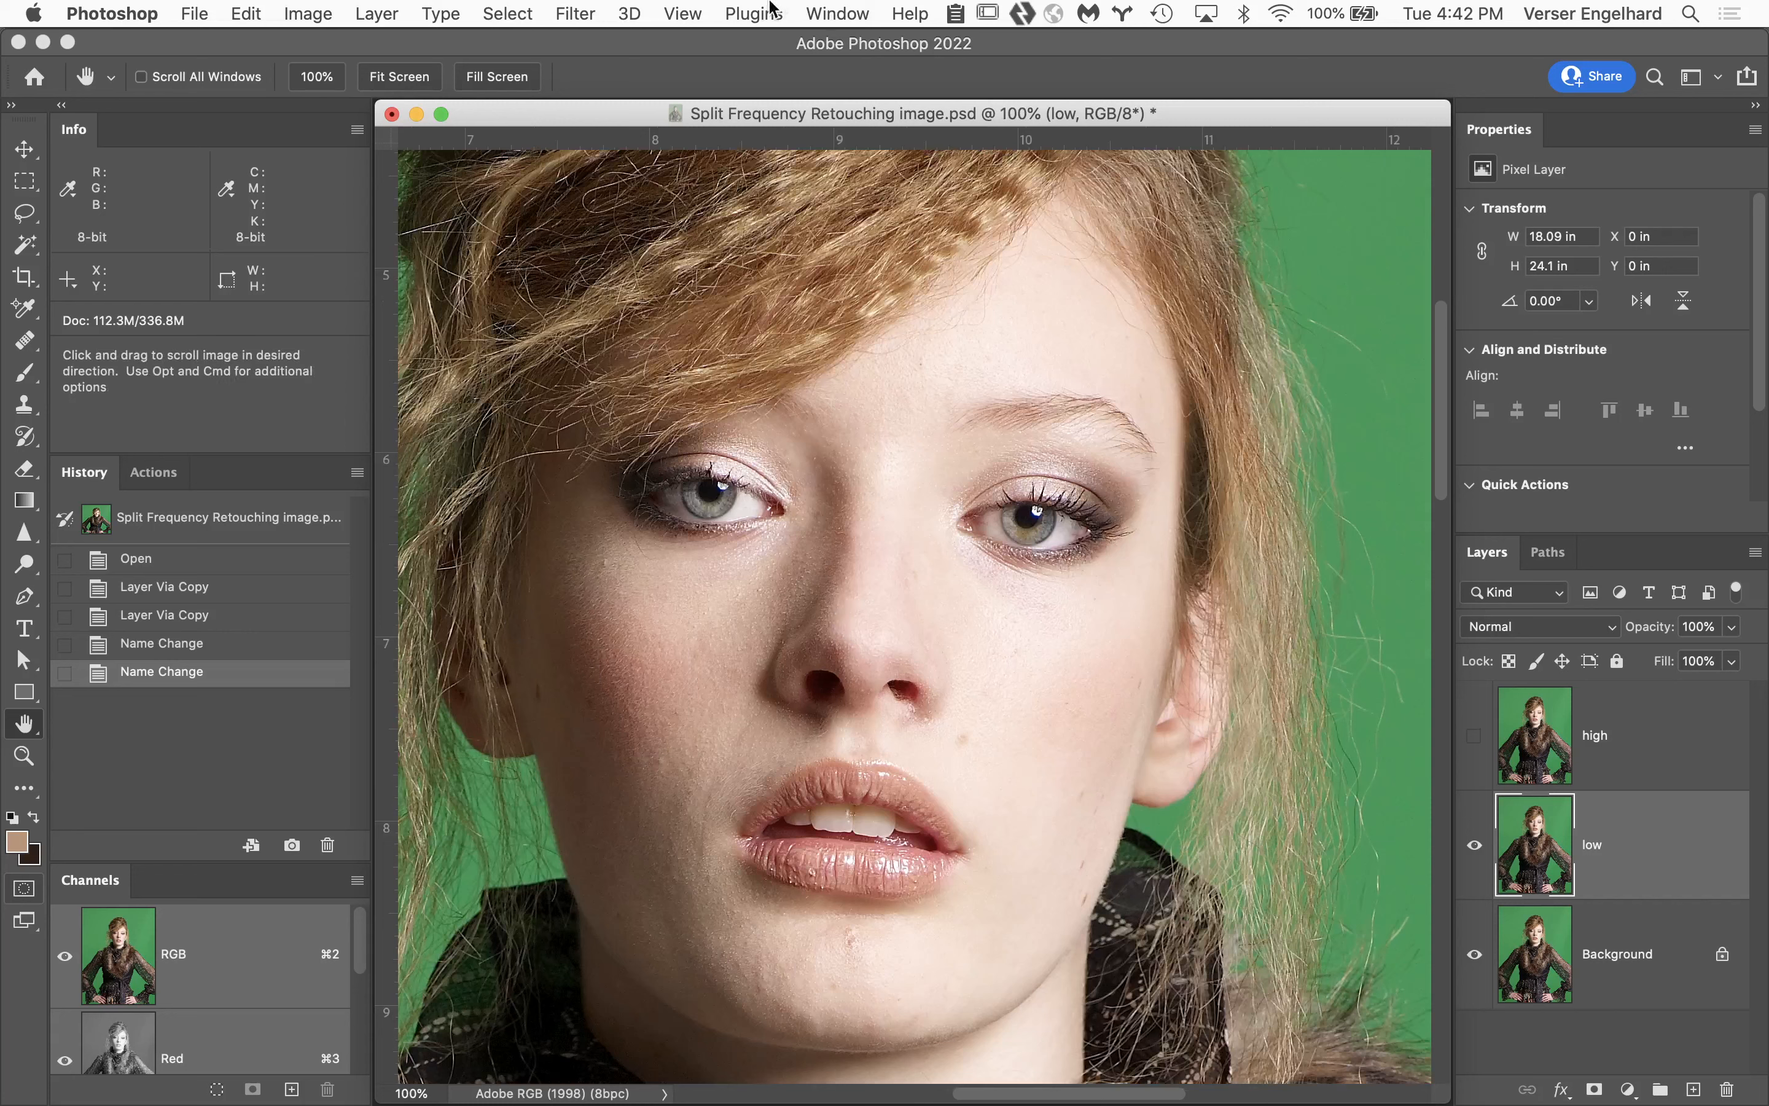
pyautogui.click(577, 12)
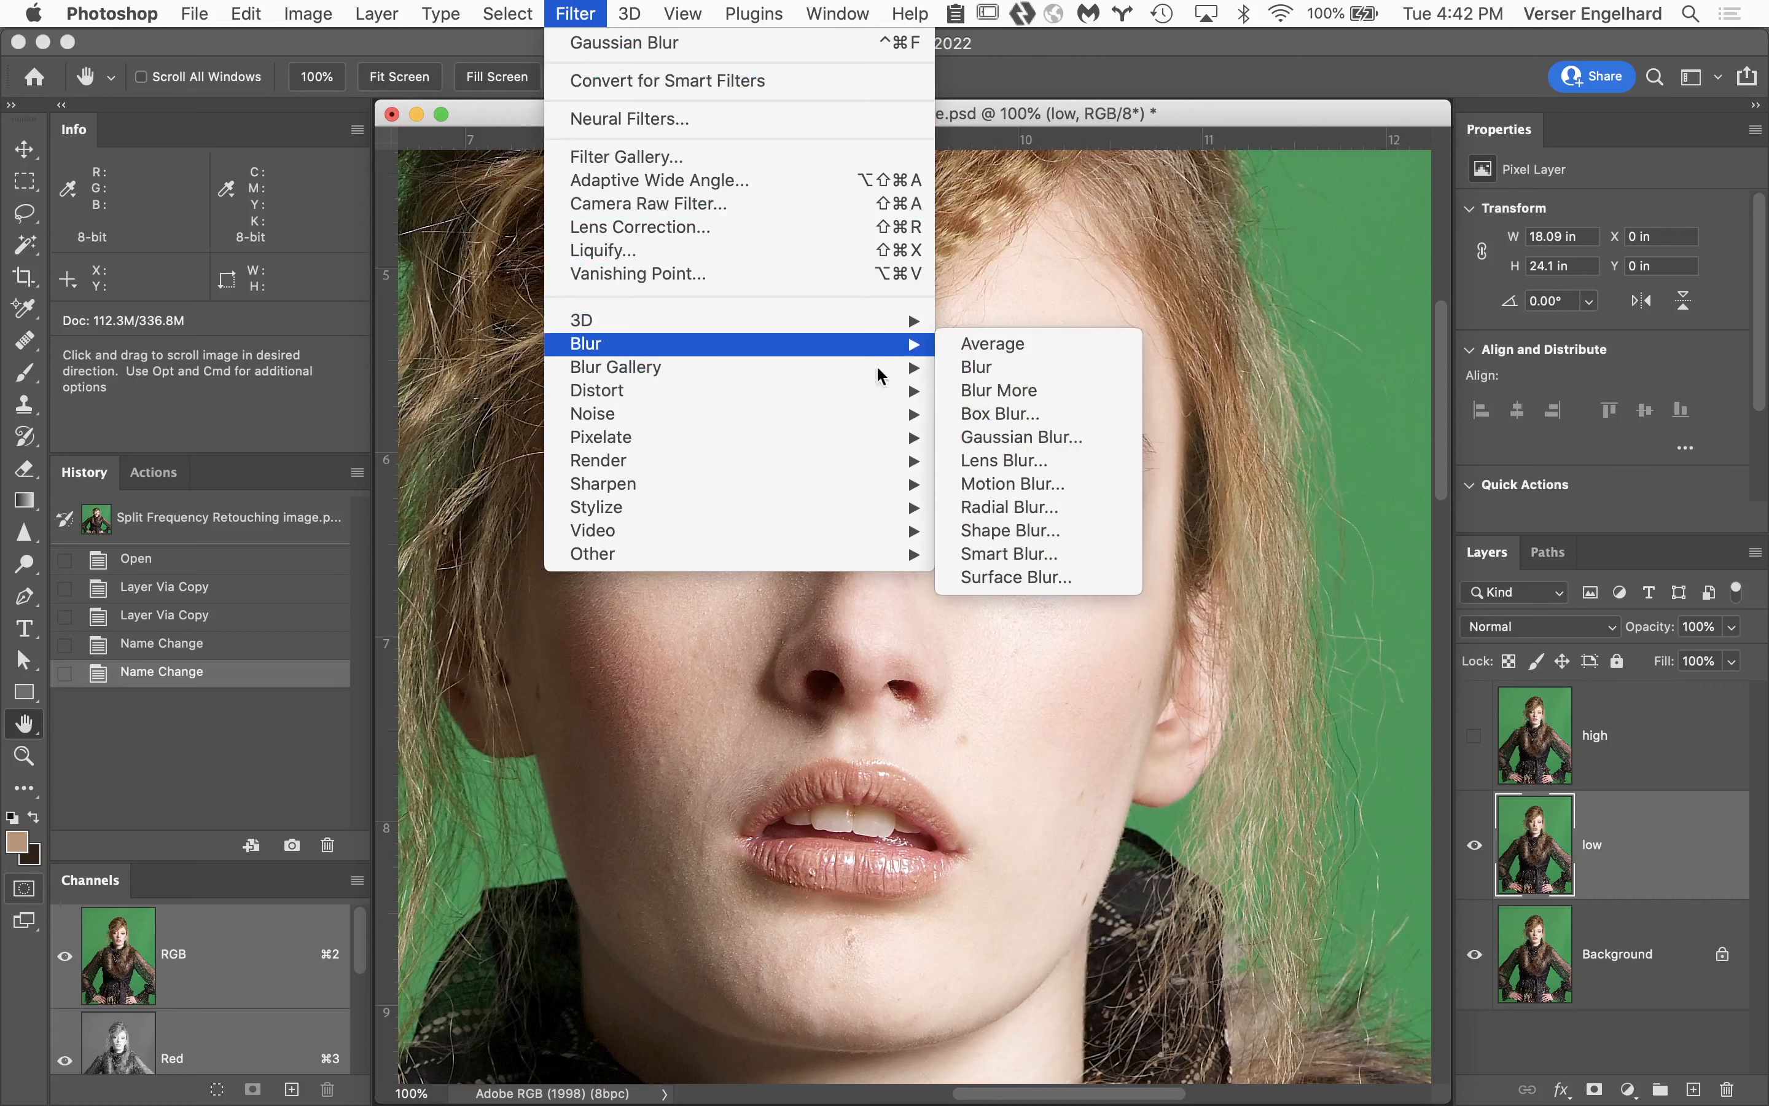
pyautogui.moveTo(833, 345)
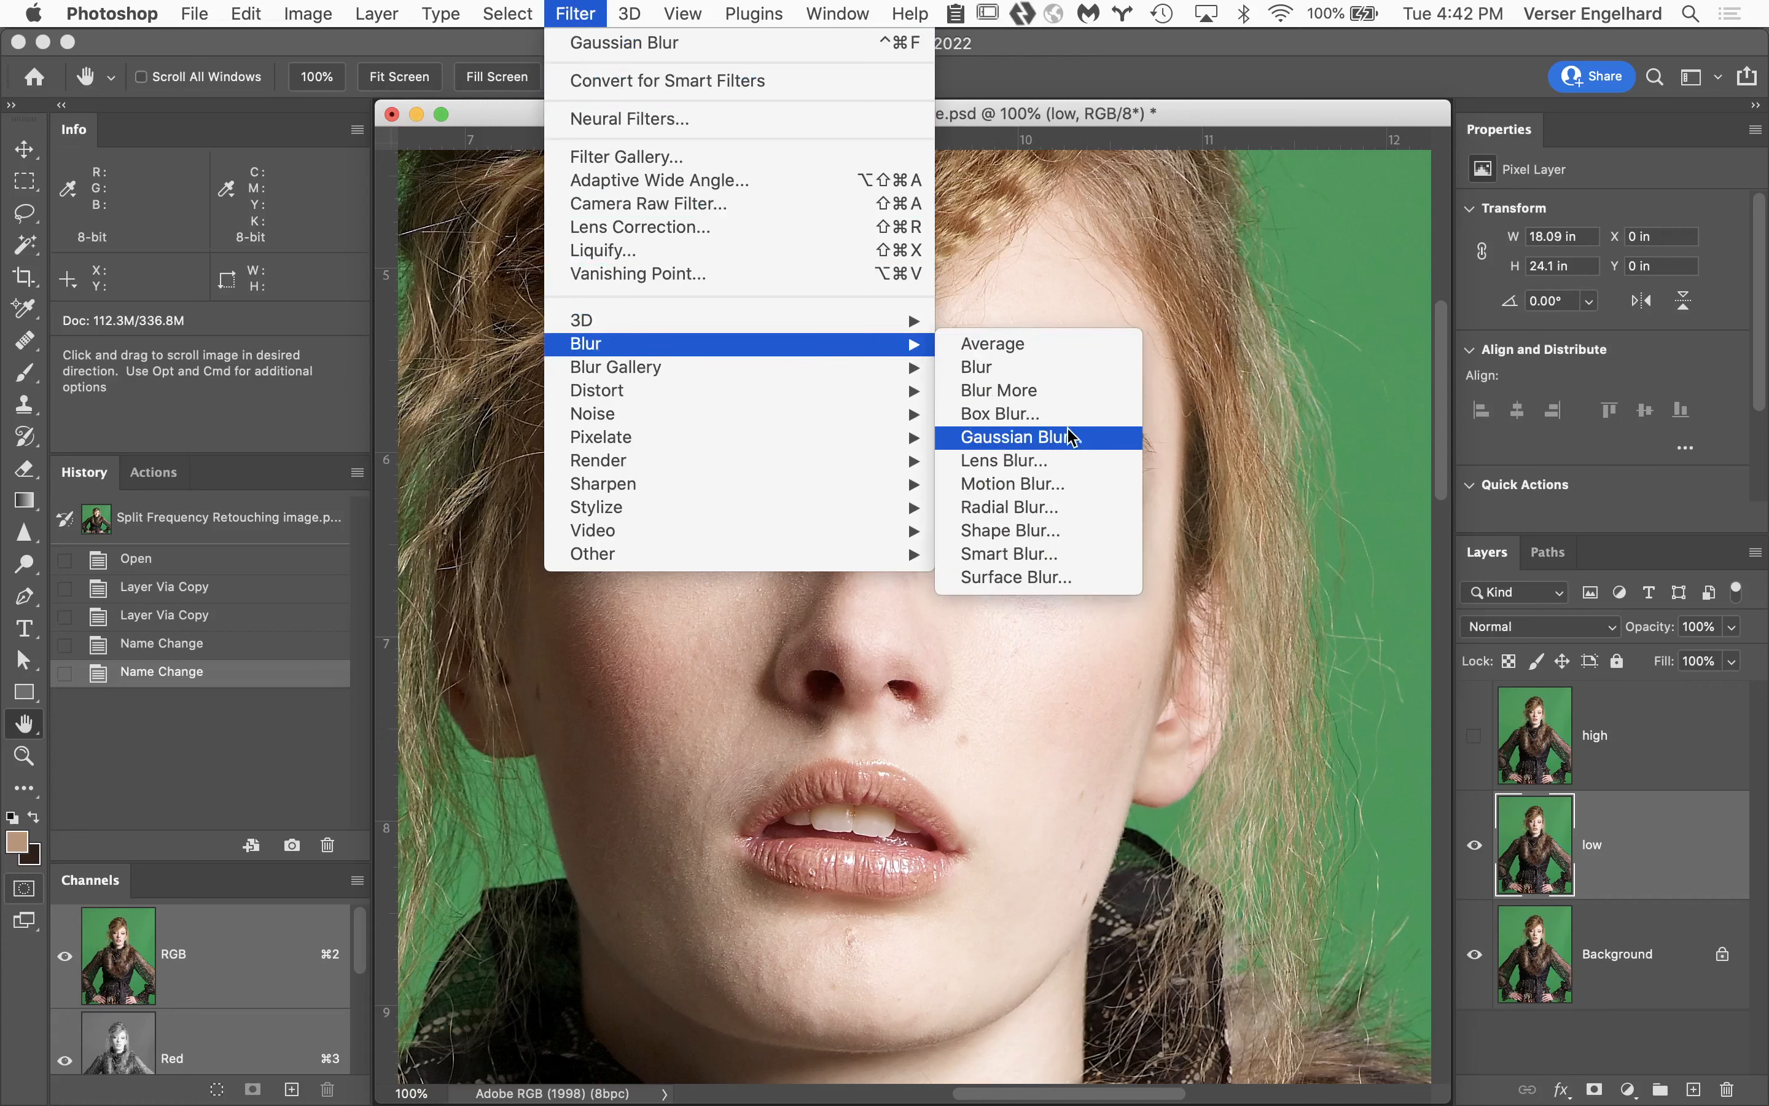
pyautogui.click(1078, 439)
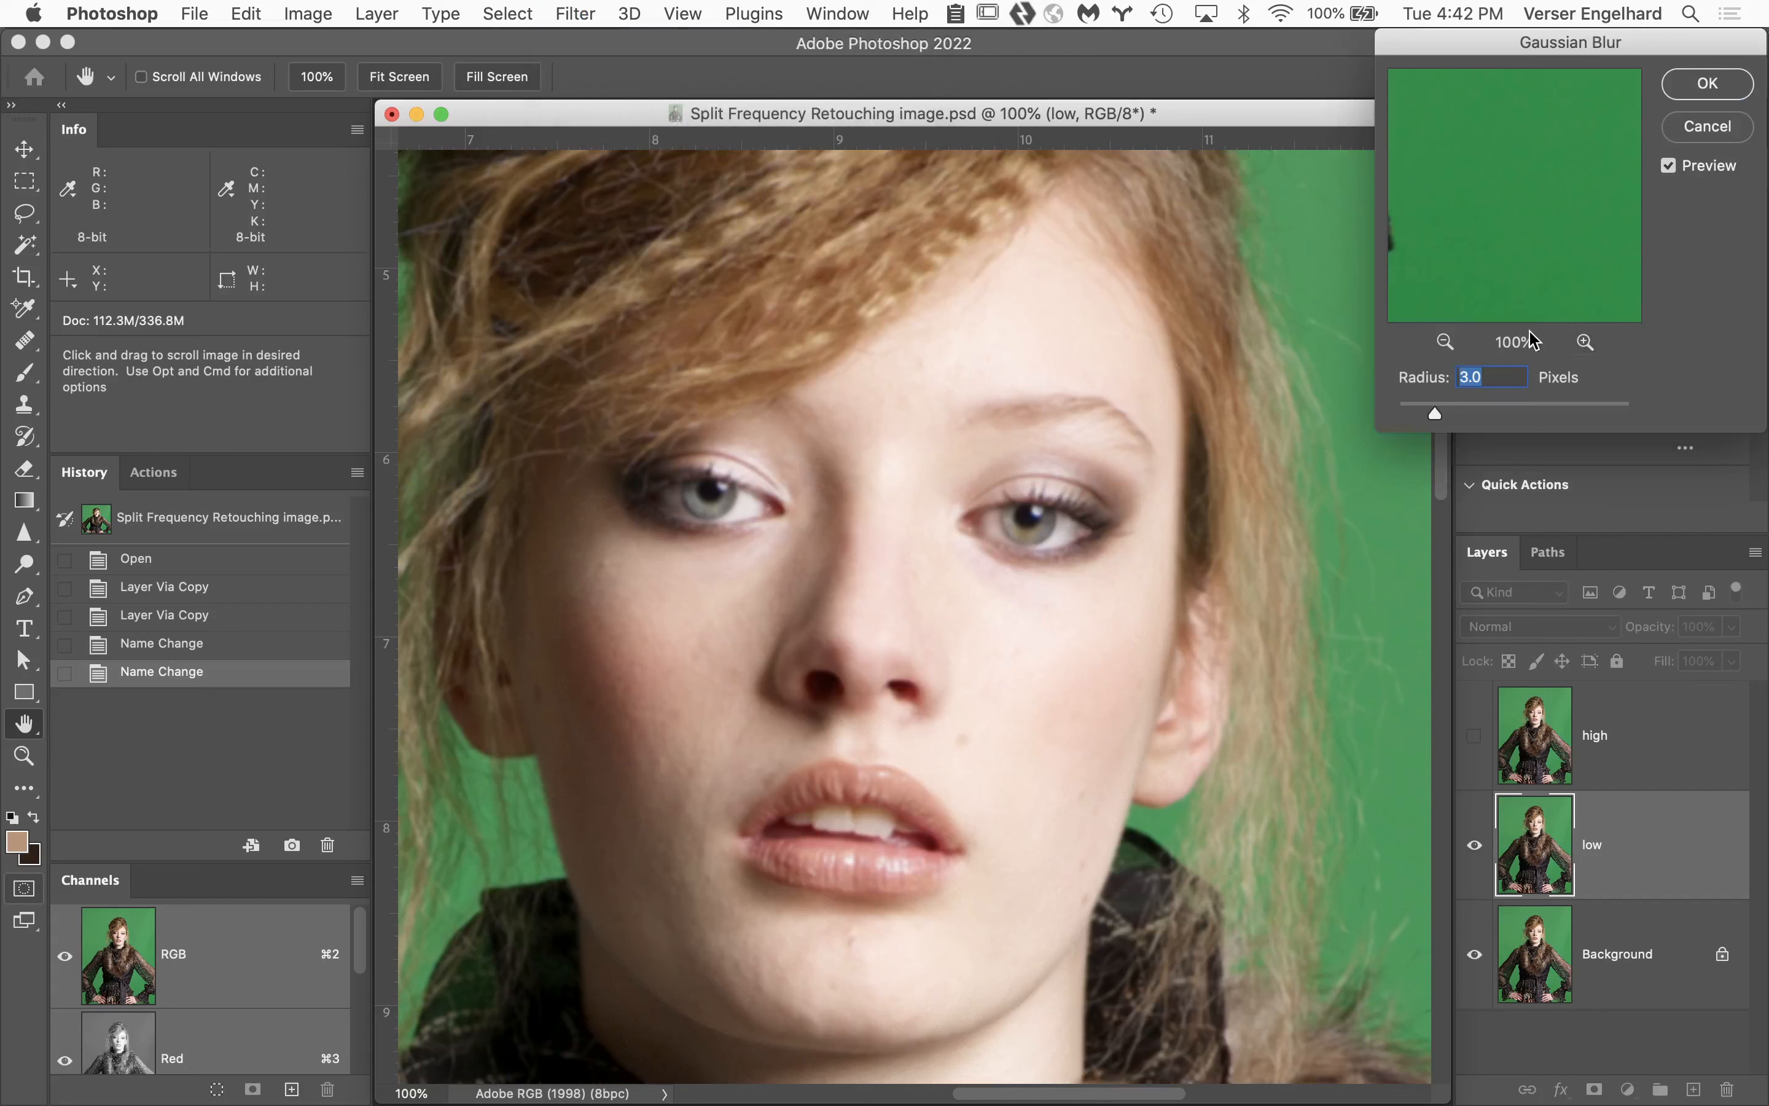
pyautogui.write('4')
pyautogui.click(1708, 84)
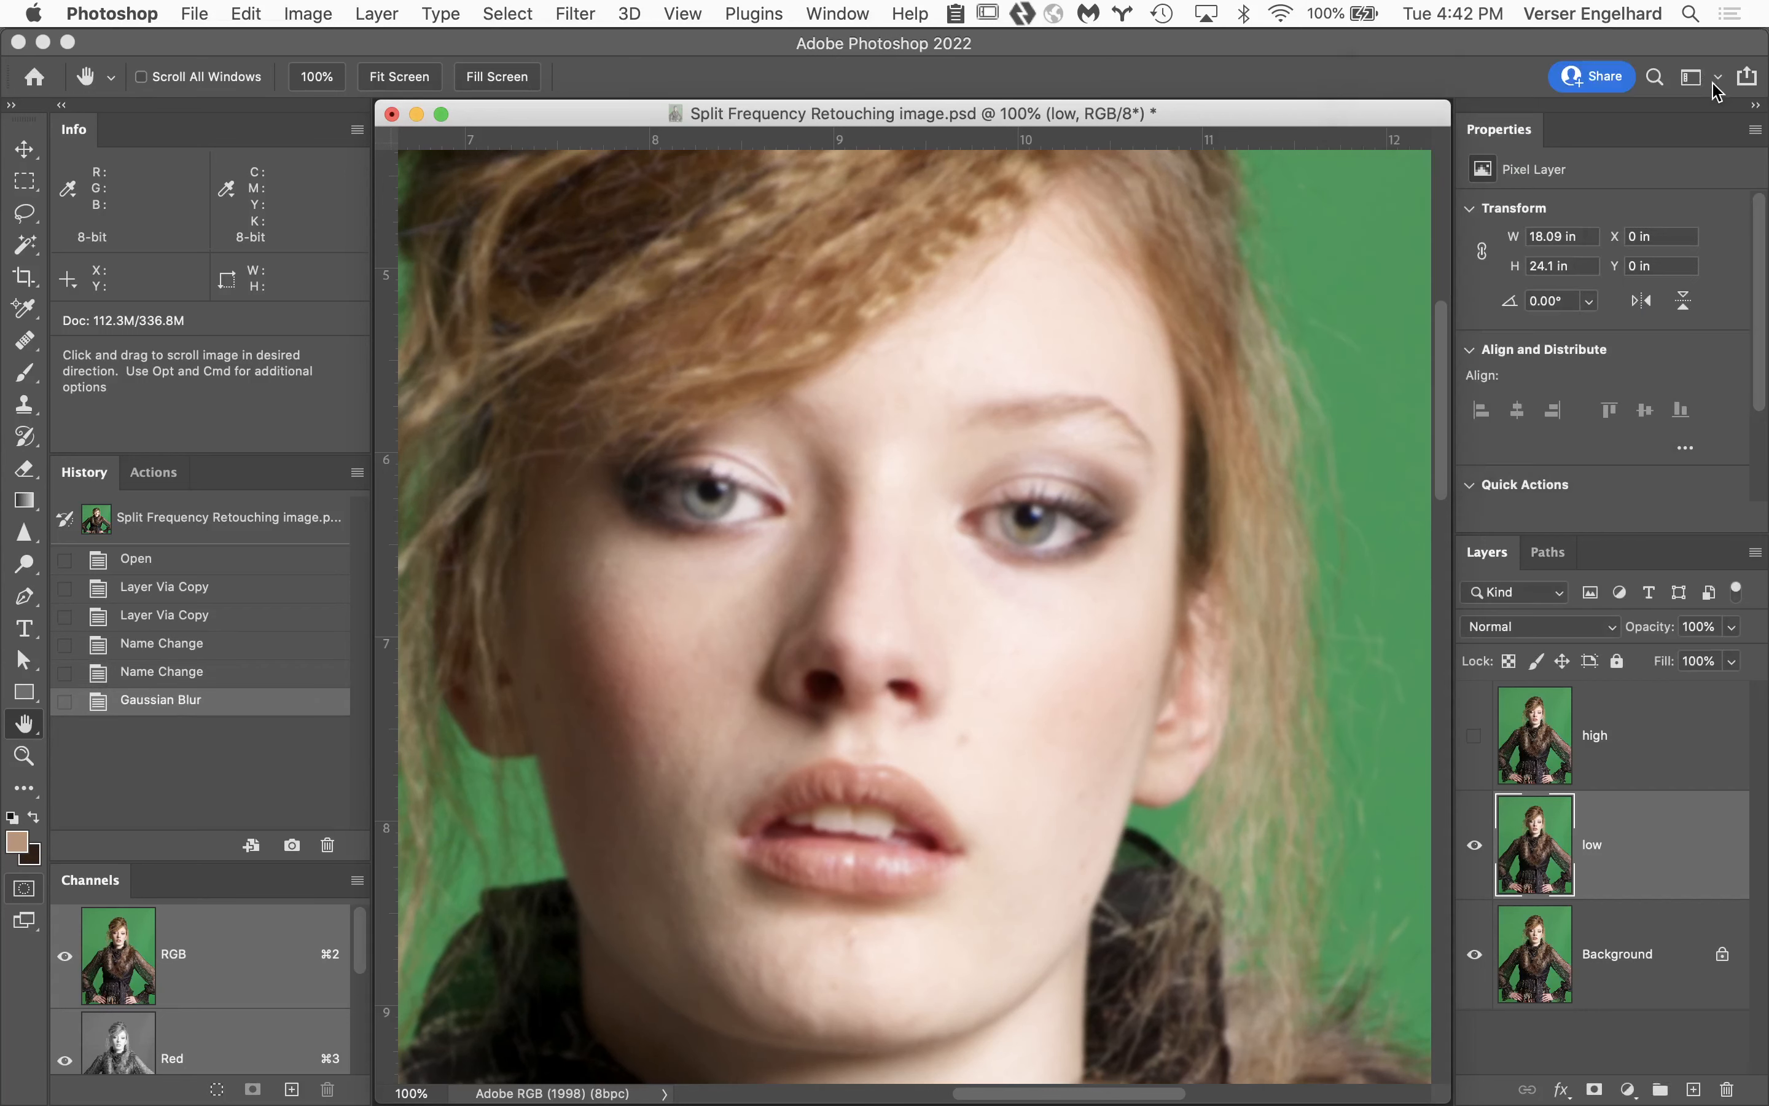
# Show the high layer and use Apply Image on it with layer low, Subtract blending, scale 2 and offset 128.
pyautogui.click(1700, 755)
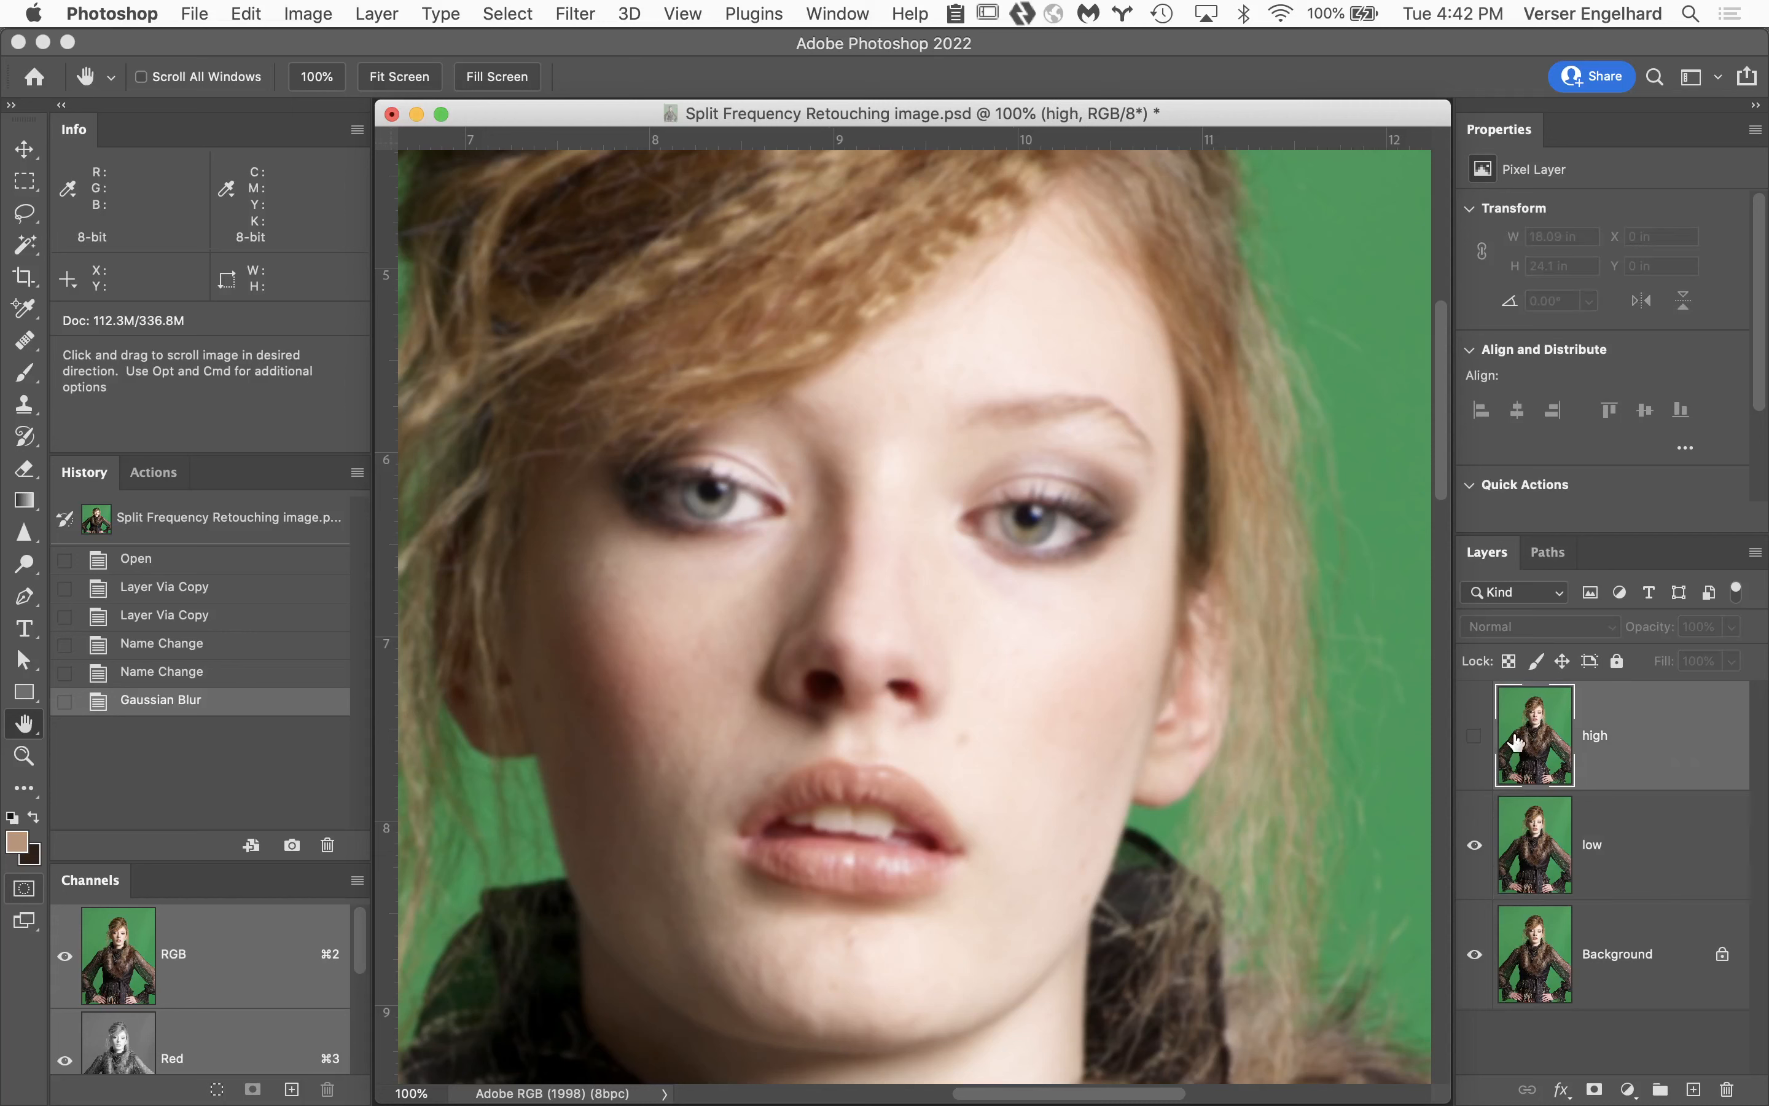
pyautogui.click(1476, 737)
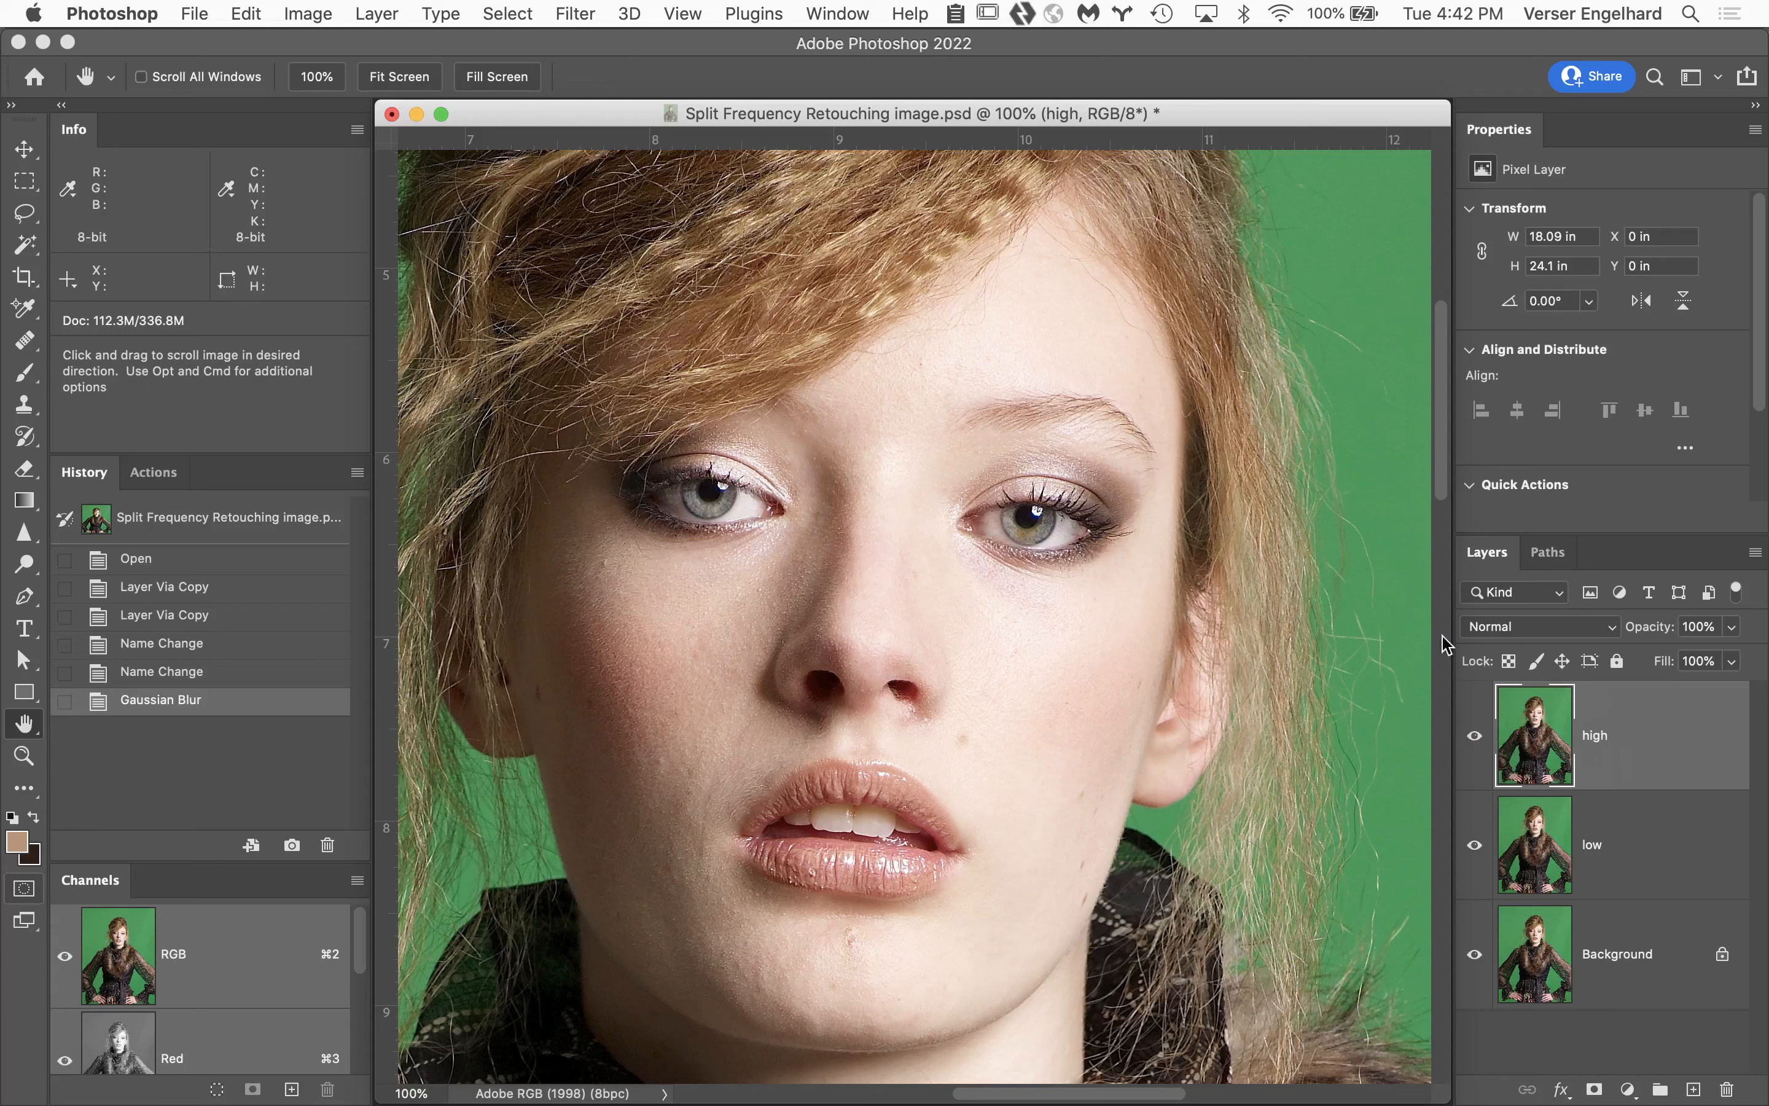
pyautogui.click(304, 13)
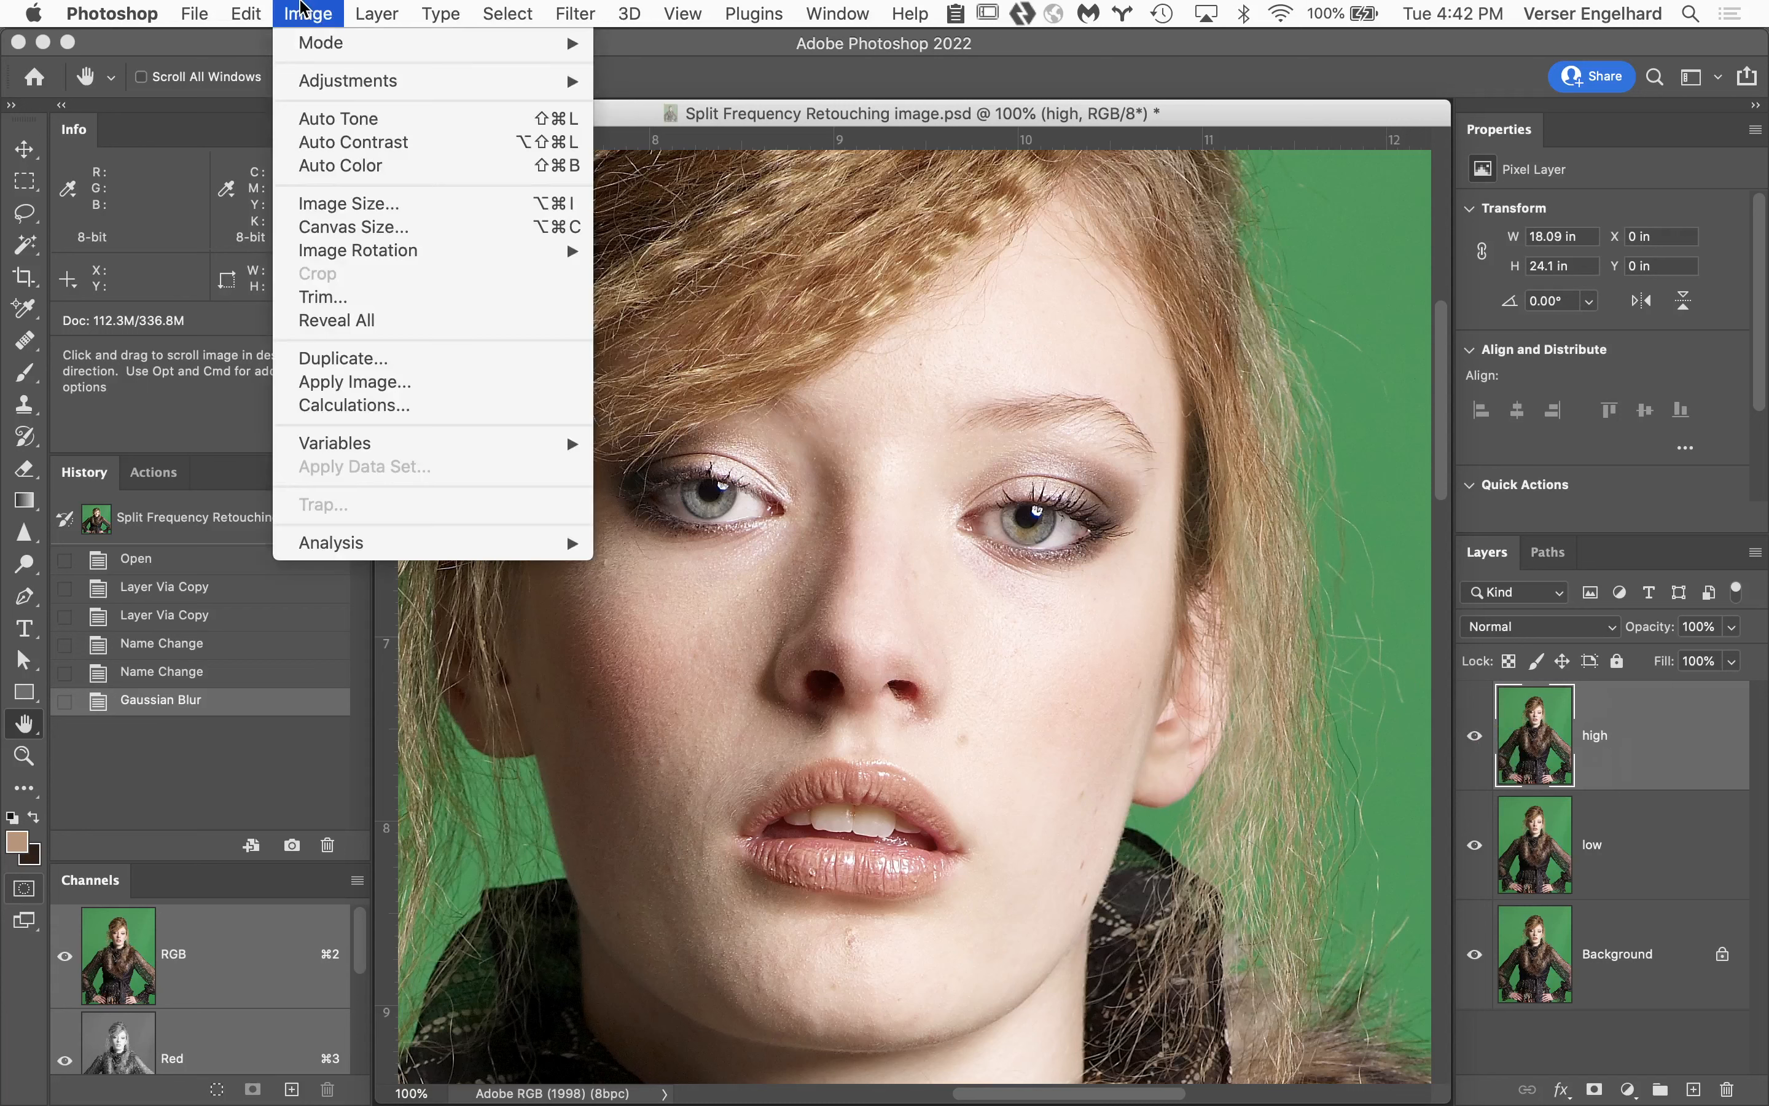
pyautogui.click(409, 382)
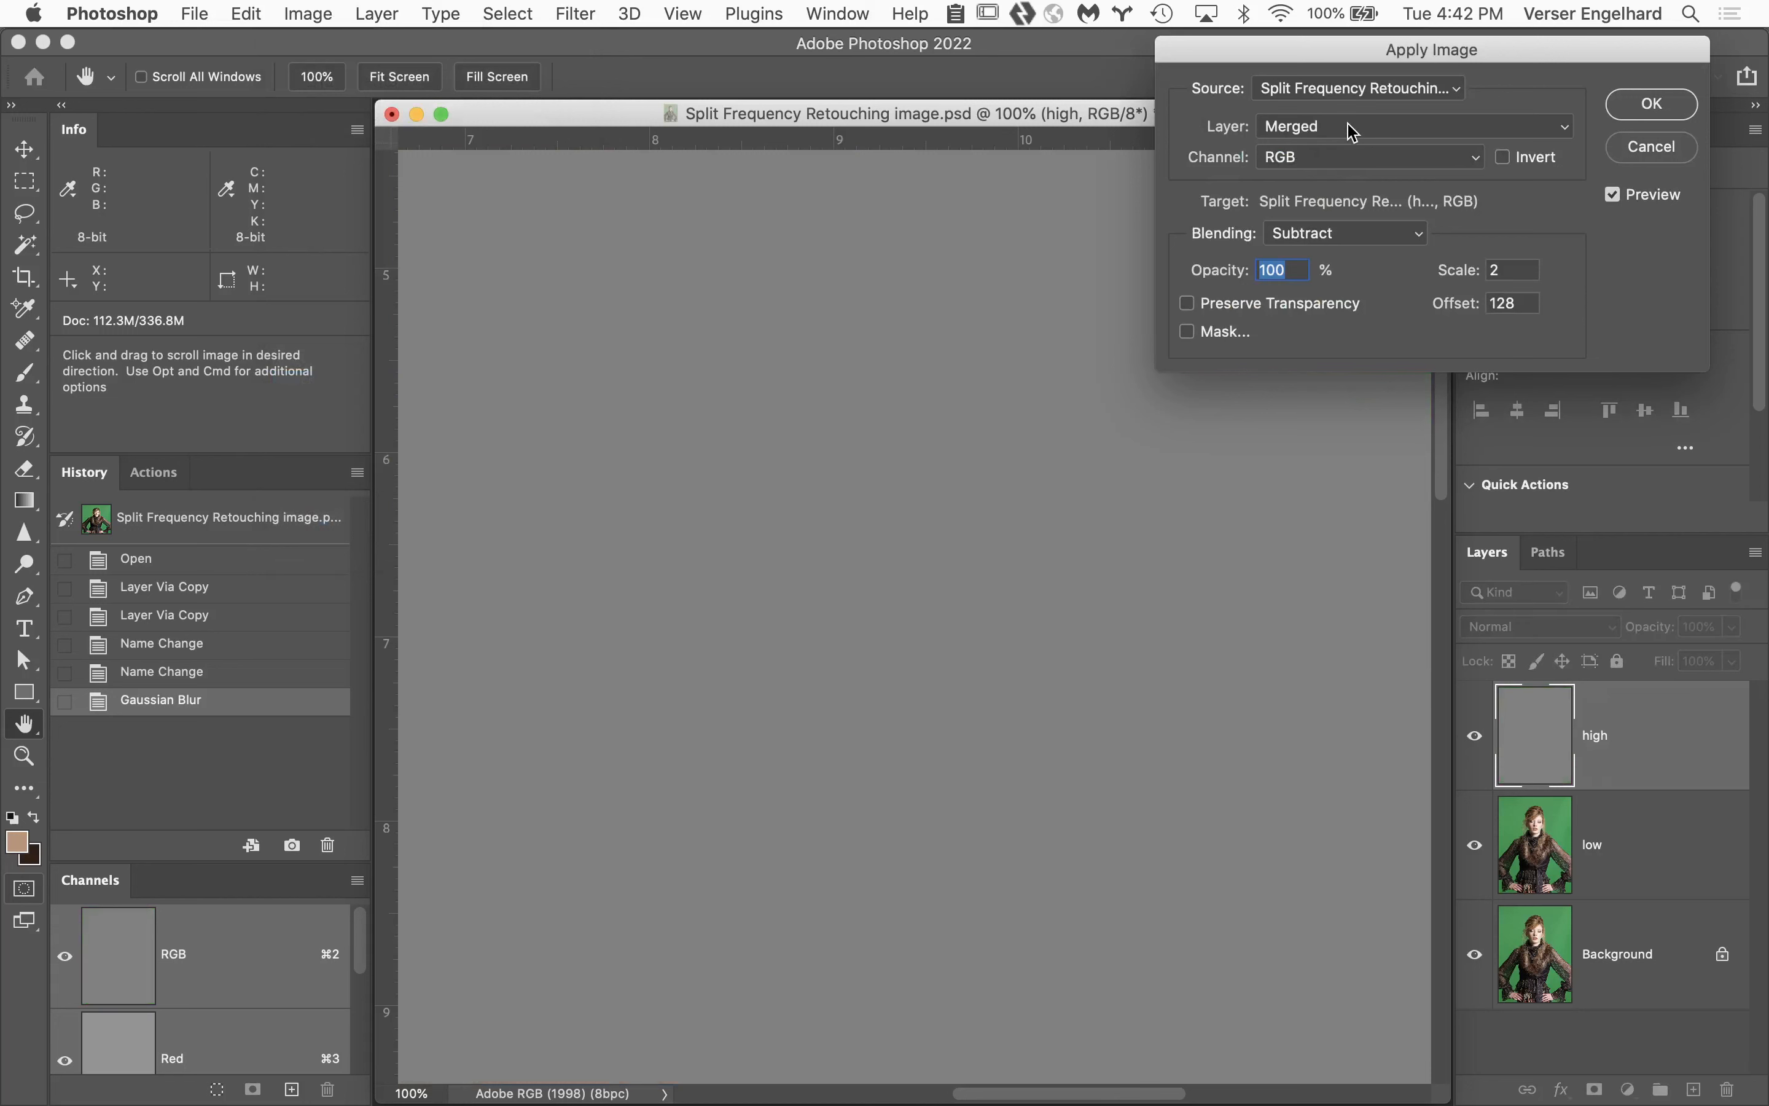
pyautogui.click(1379, 131)
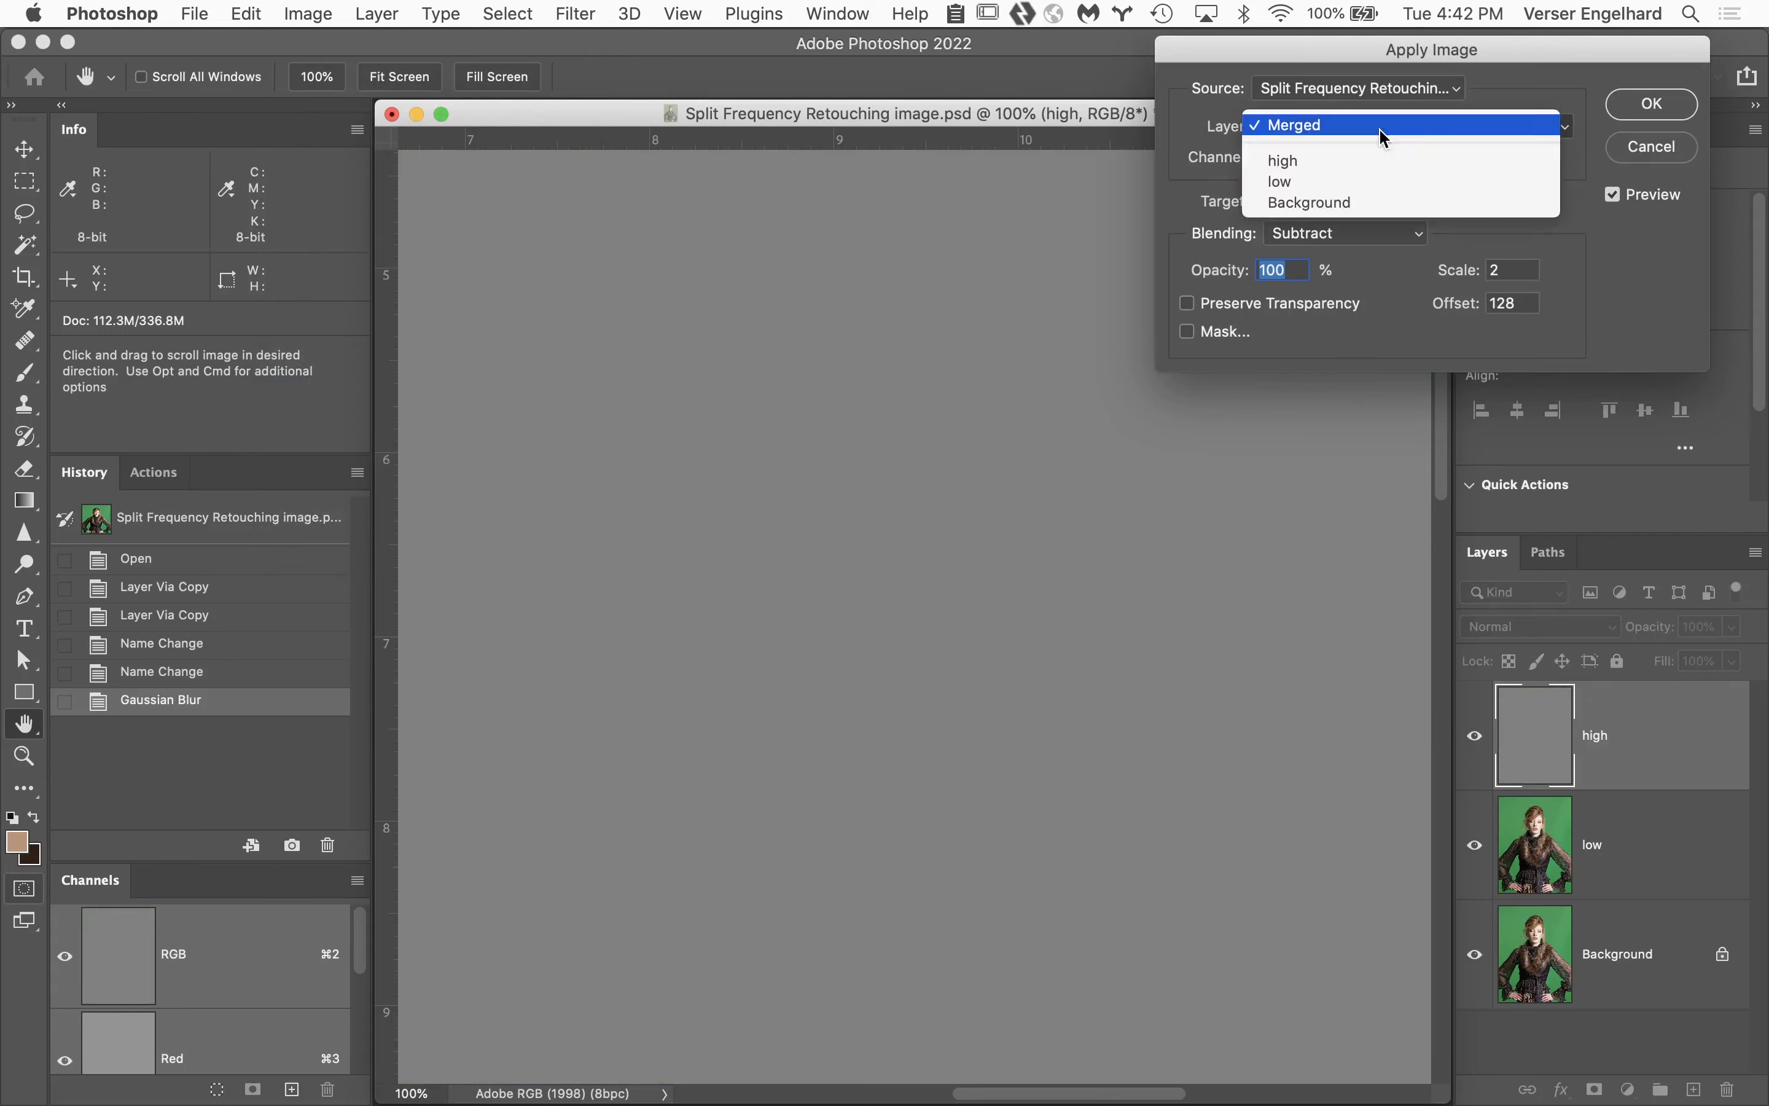
pyautogui.click(1366, 182)
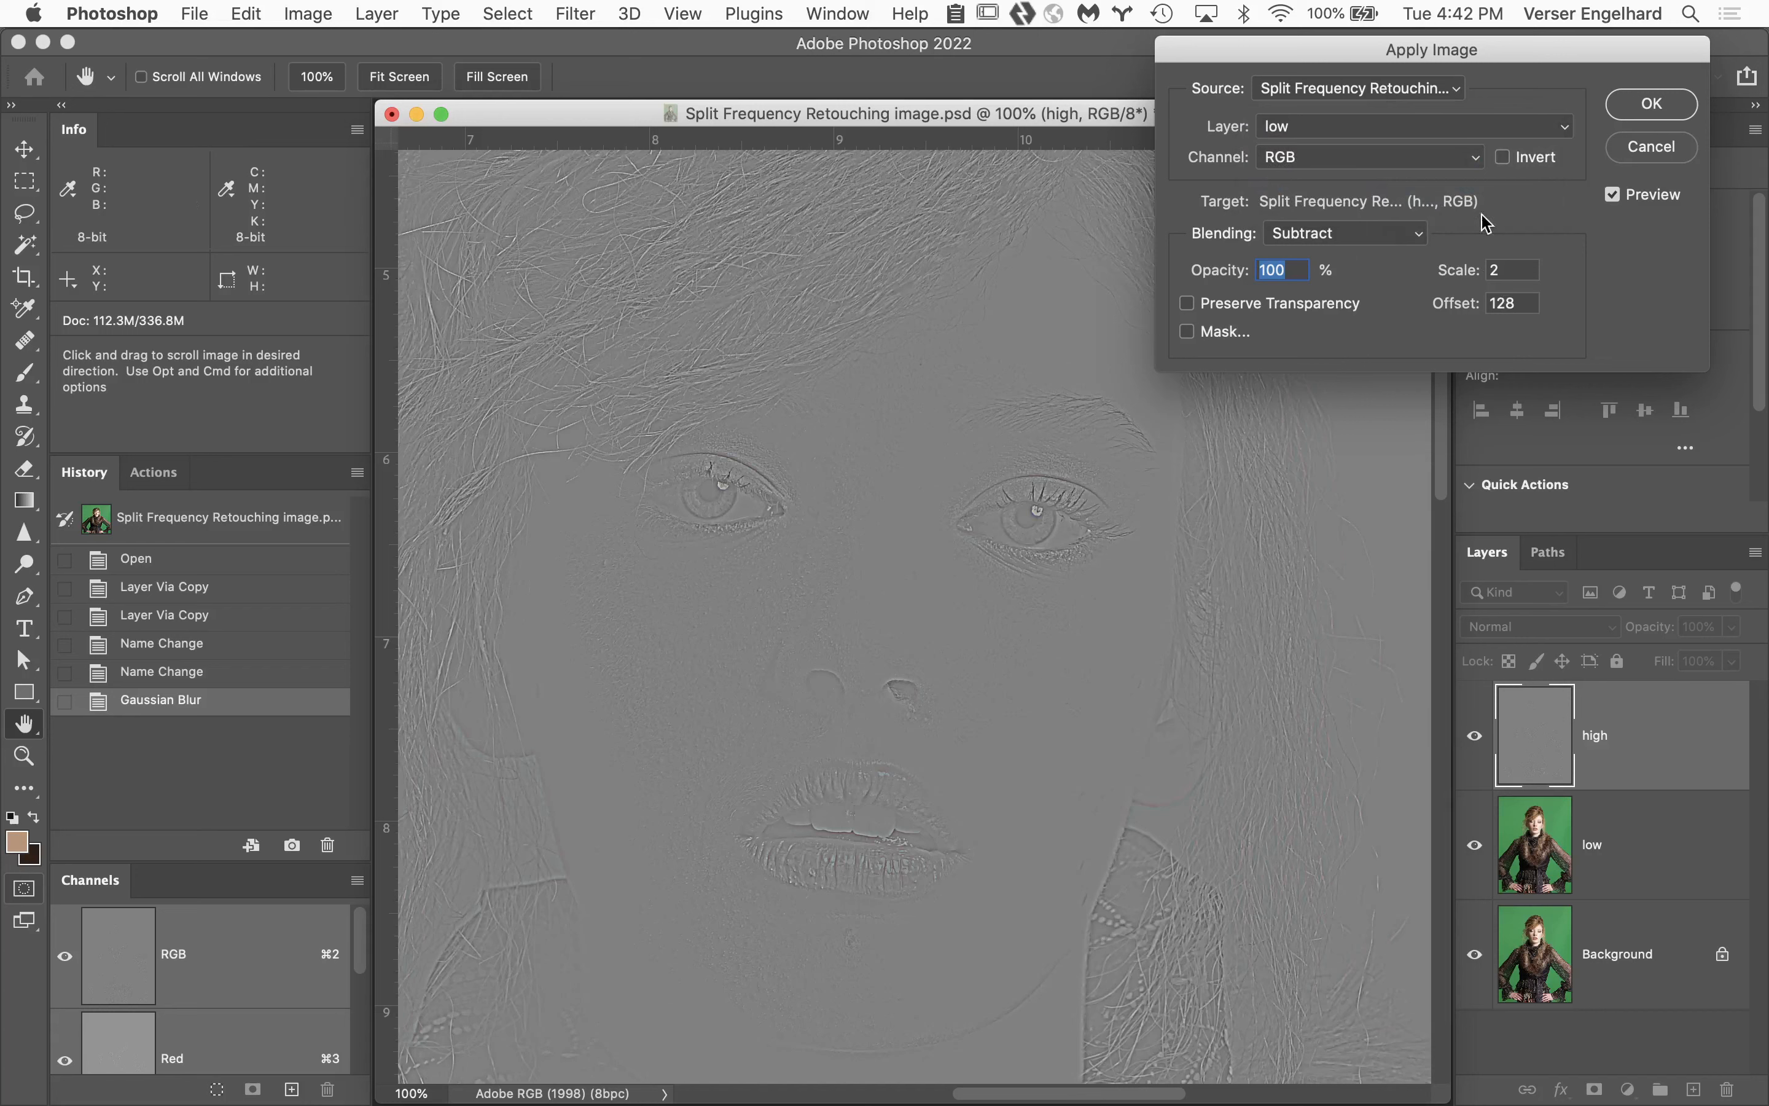
pyautogui.click(1673, 105)
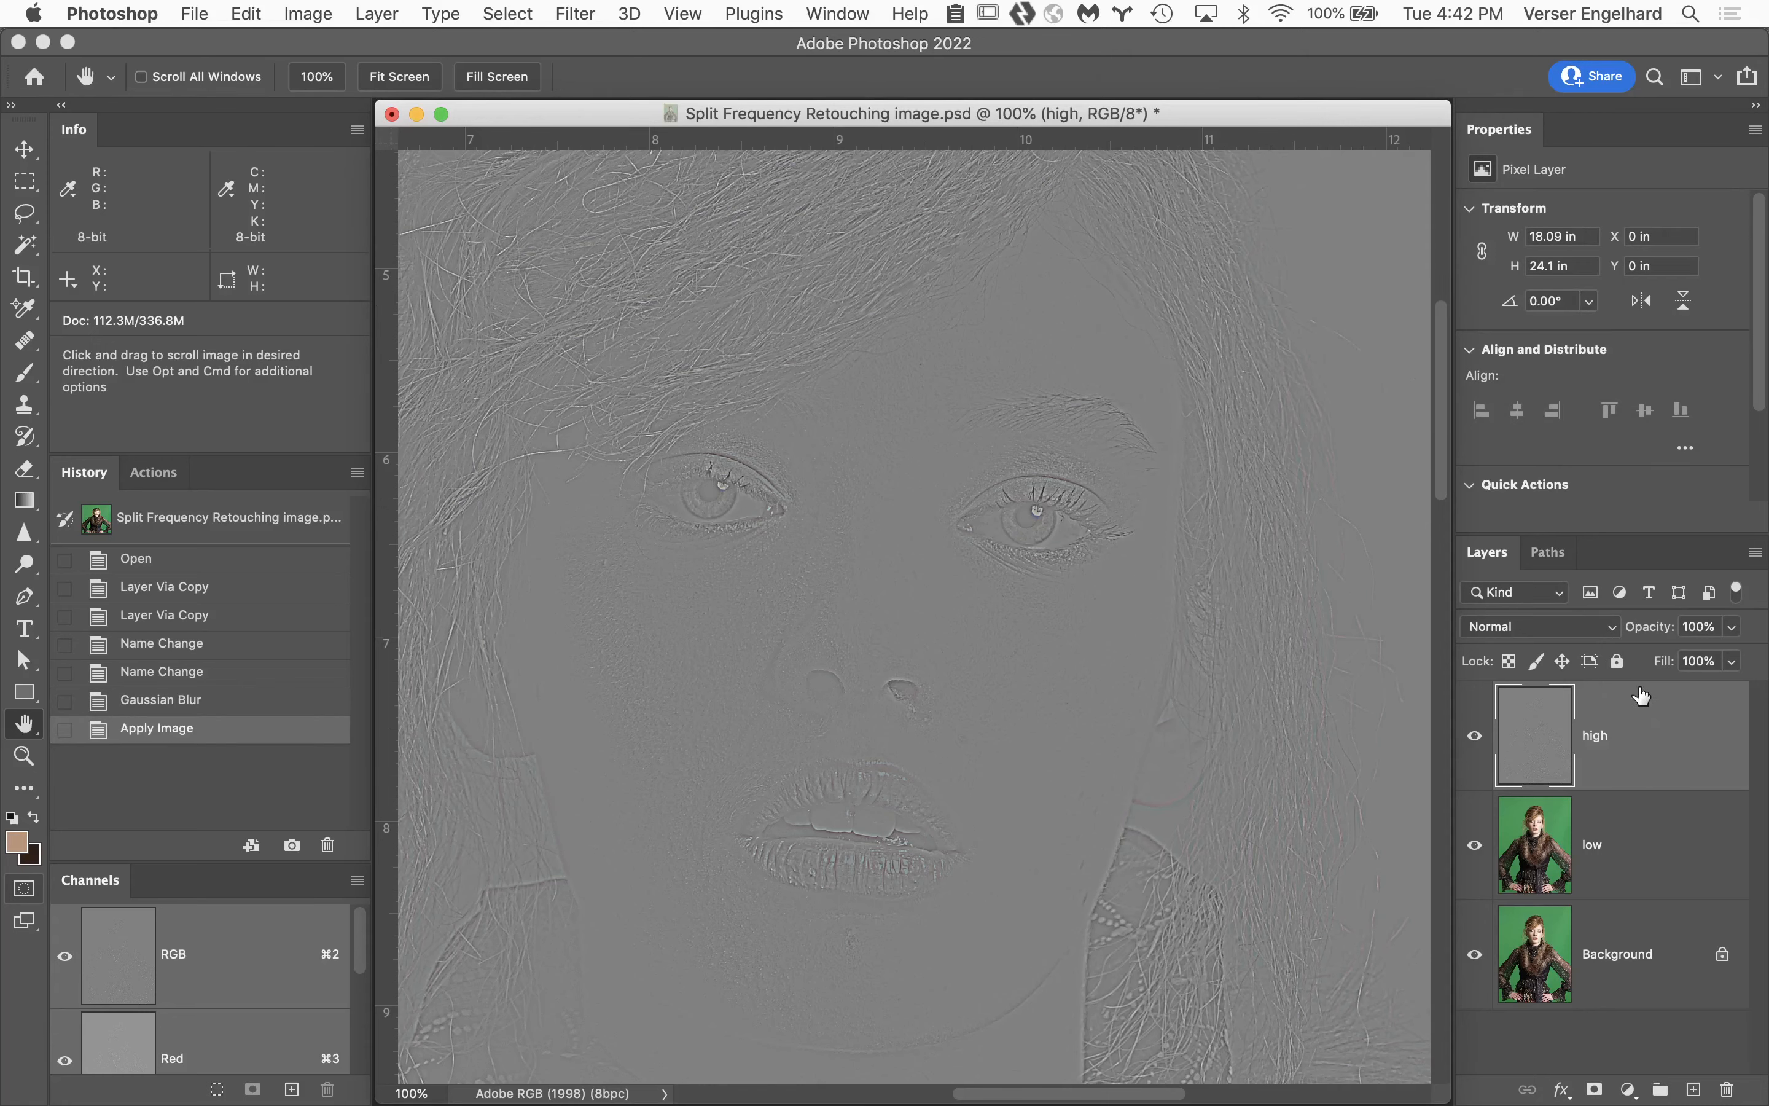
# Set the high layer's blending mode to Linear Light and duplicate both the low and high layers.
pyautogui.click(1572, 628)
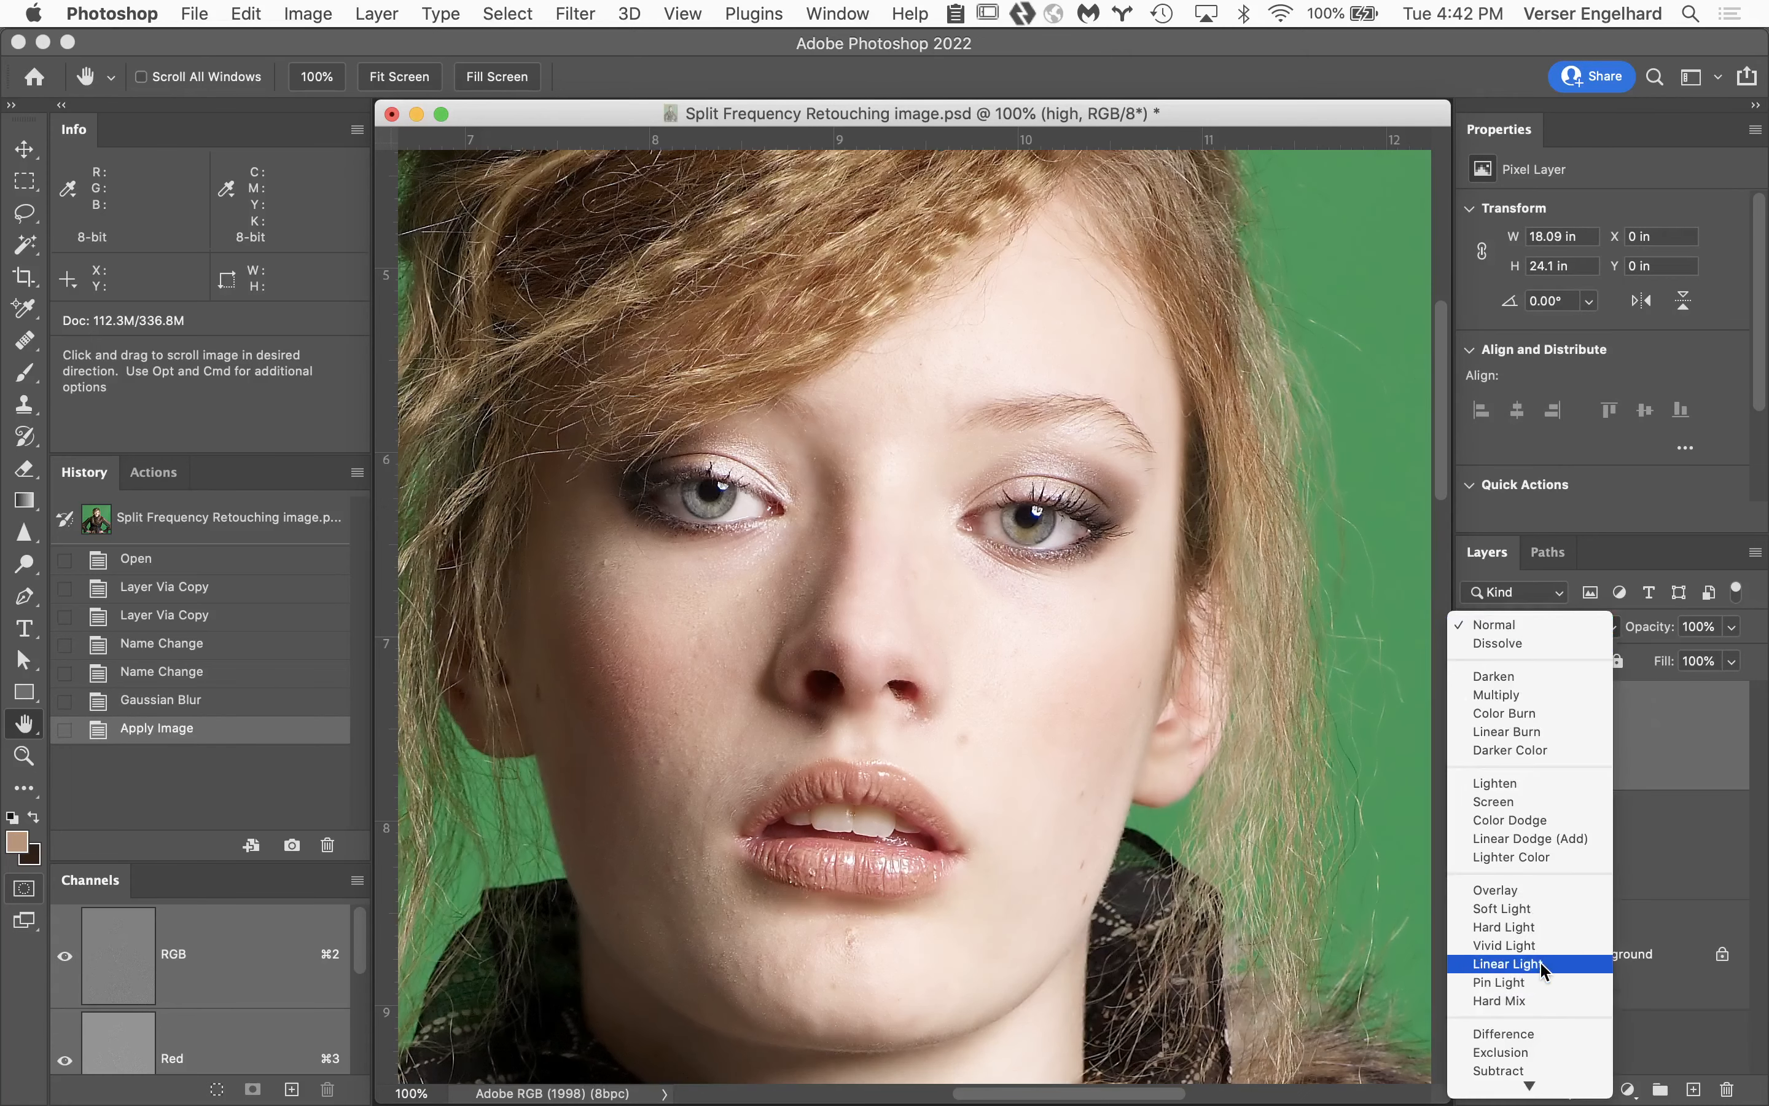
pyautogui.click(1540, 963)
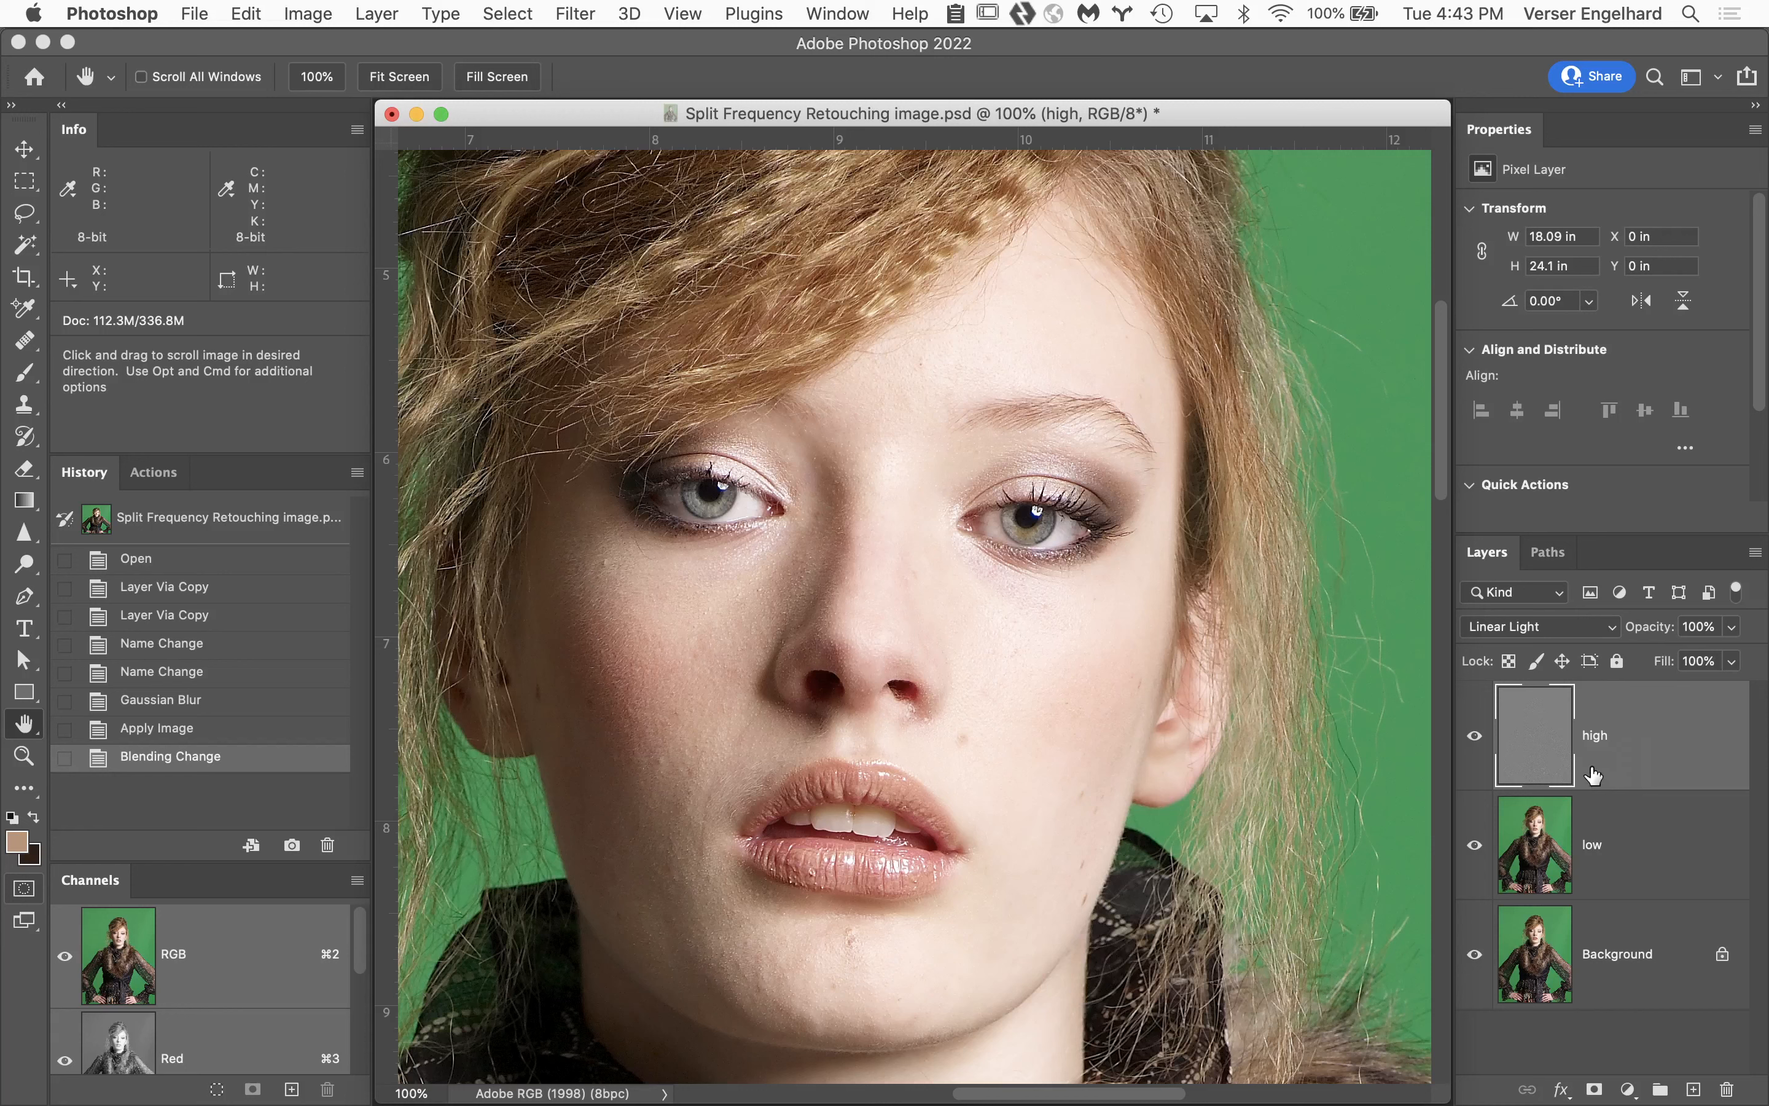
pyautogui.click(1658, 838)
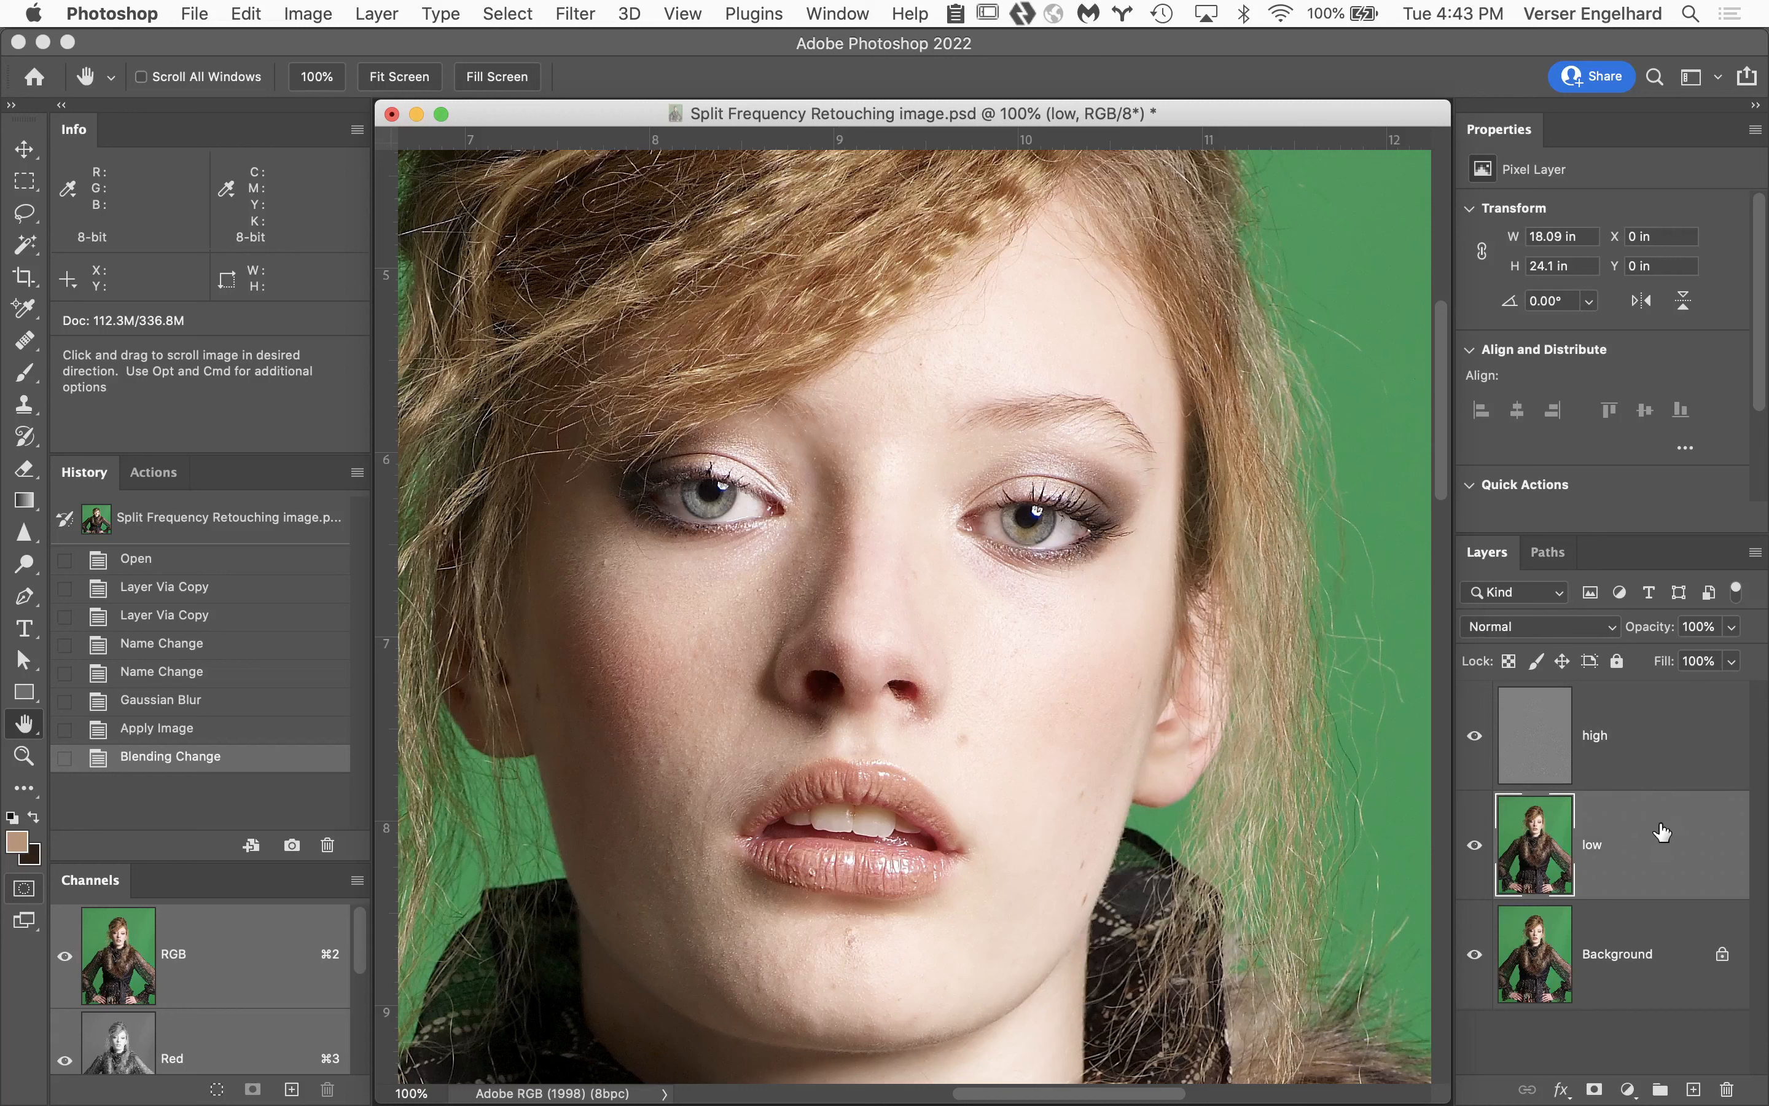
pyautogui.press('super+j')
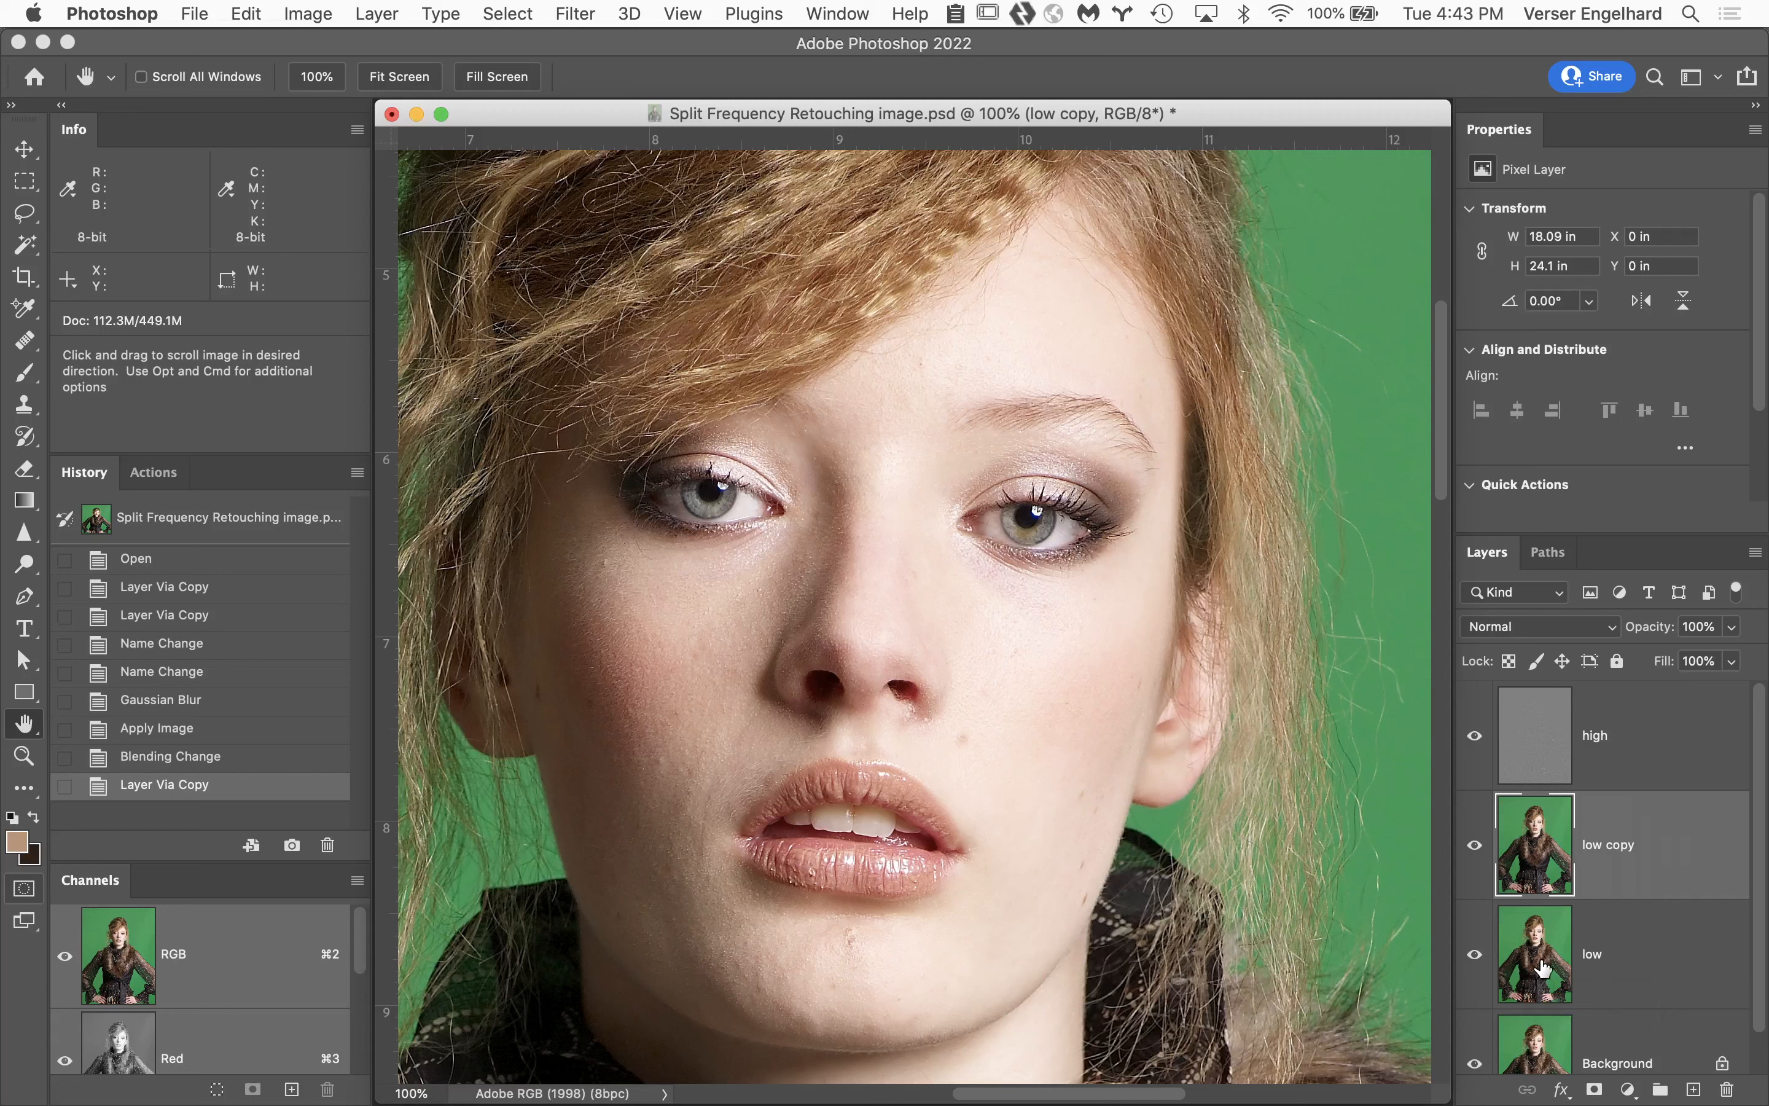
pyautogui.click(1705, 750)
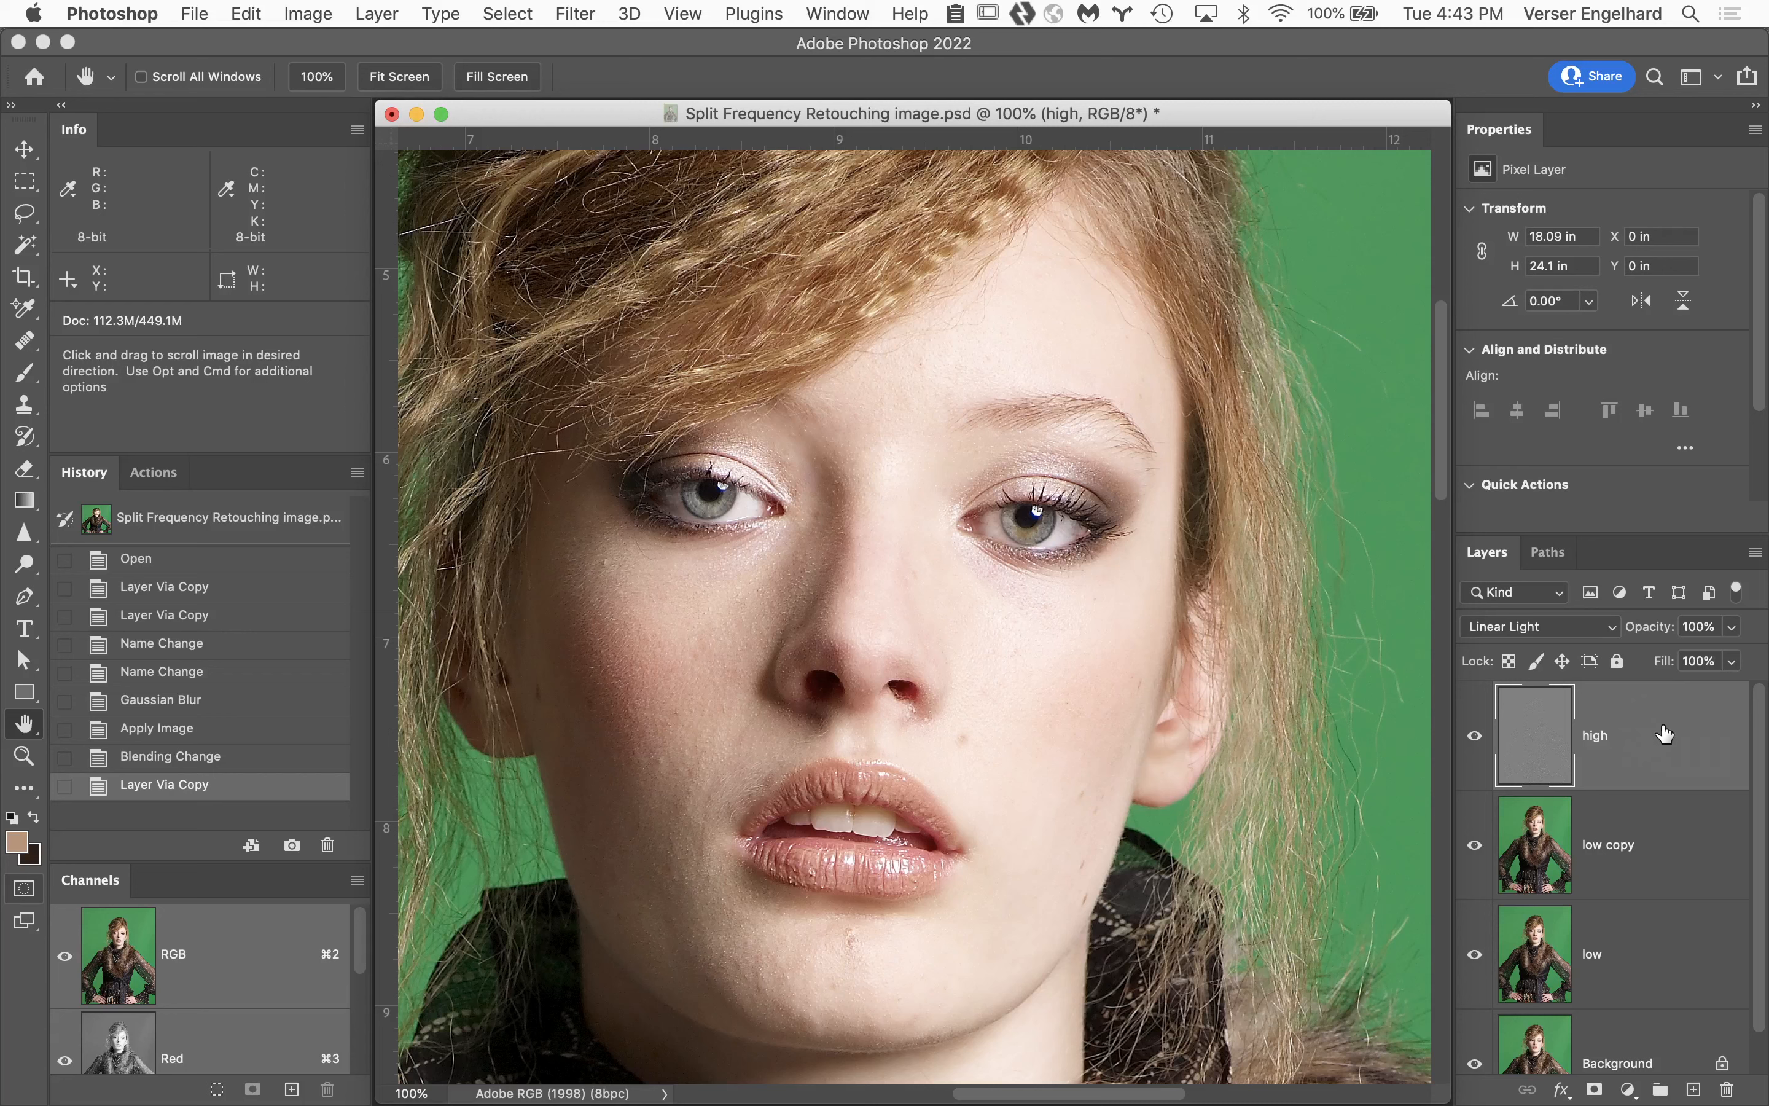
pyautogui.press('super+j')
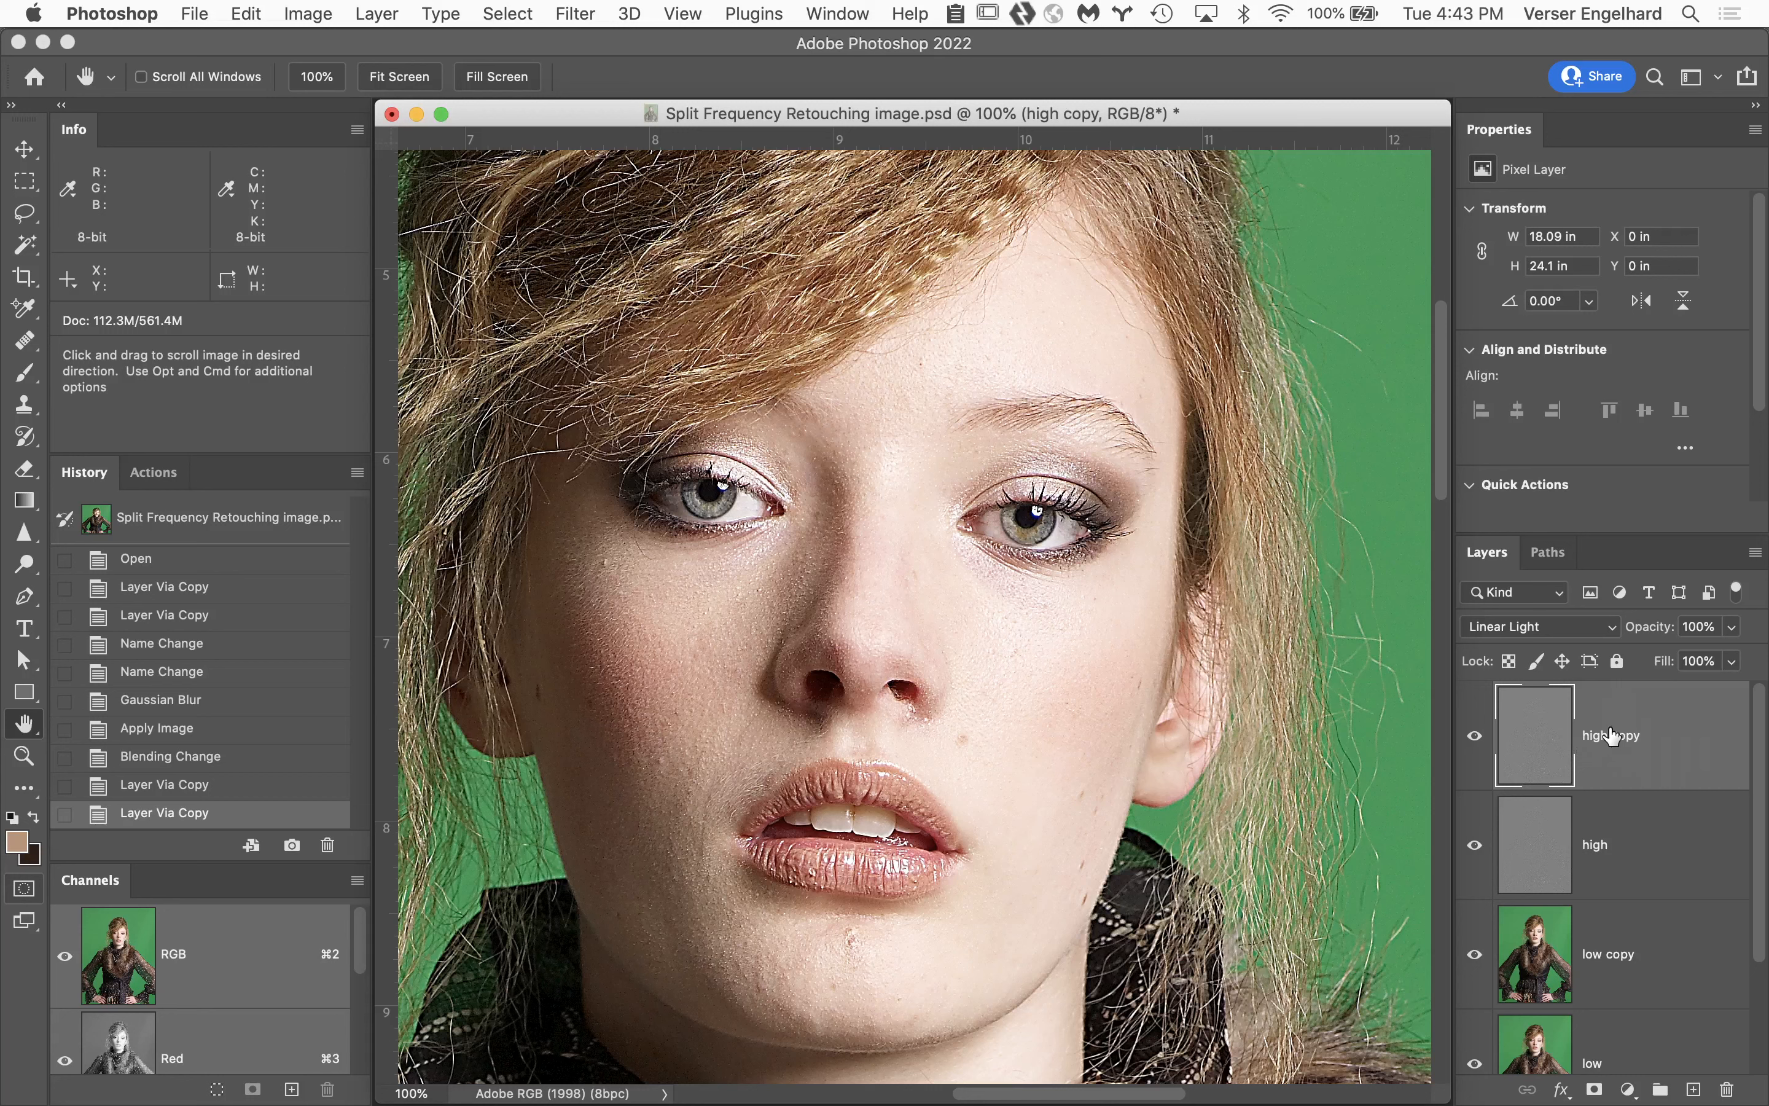
# Switch the high copy layer to Normal blending and back to Linear Light, comparing it with the high layer.
pyautogui.click(1560, 627)
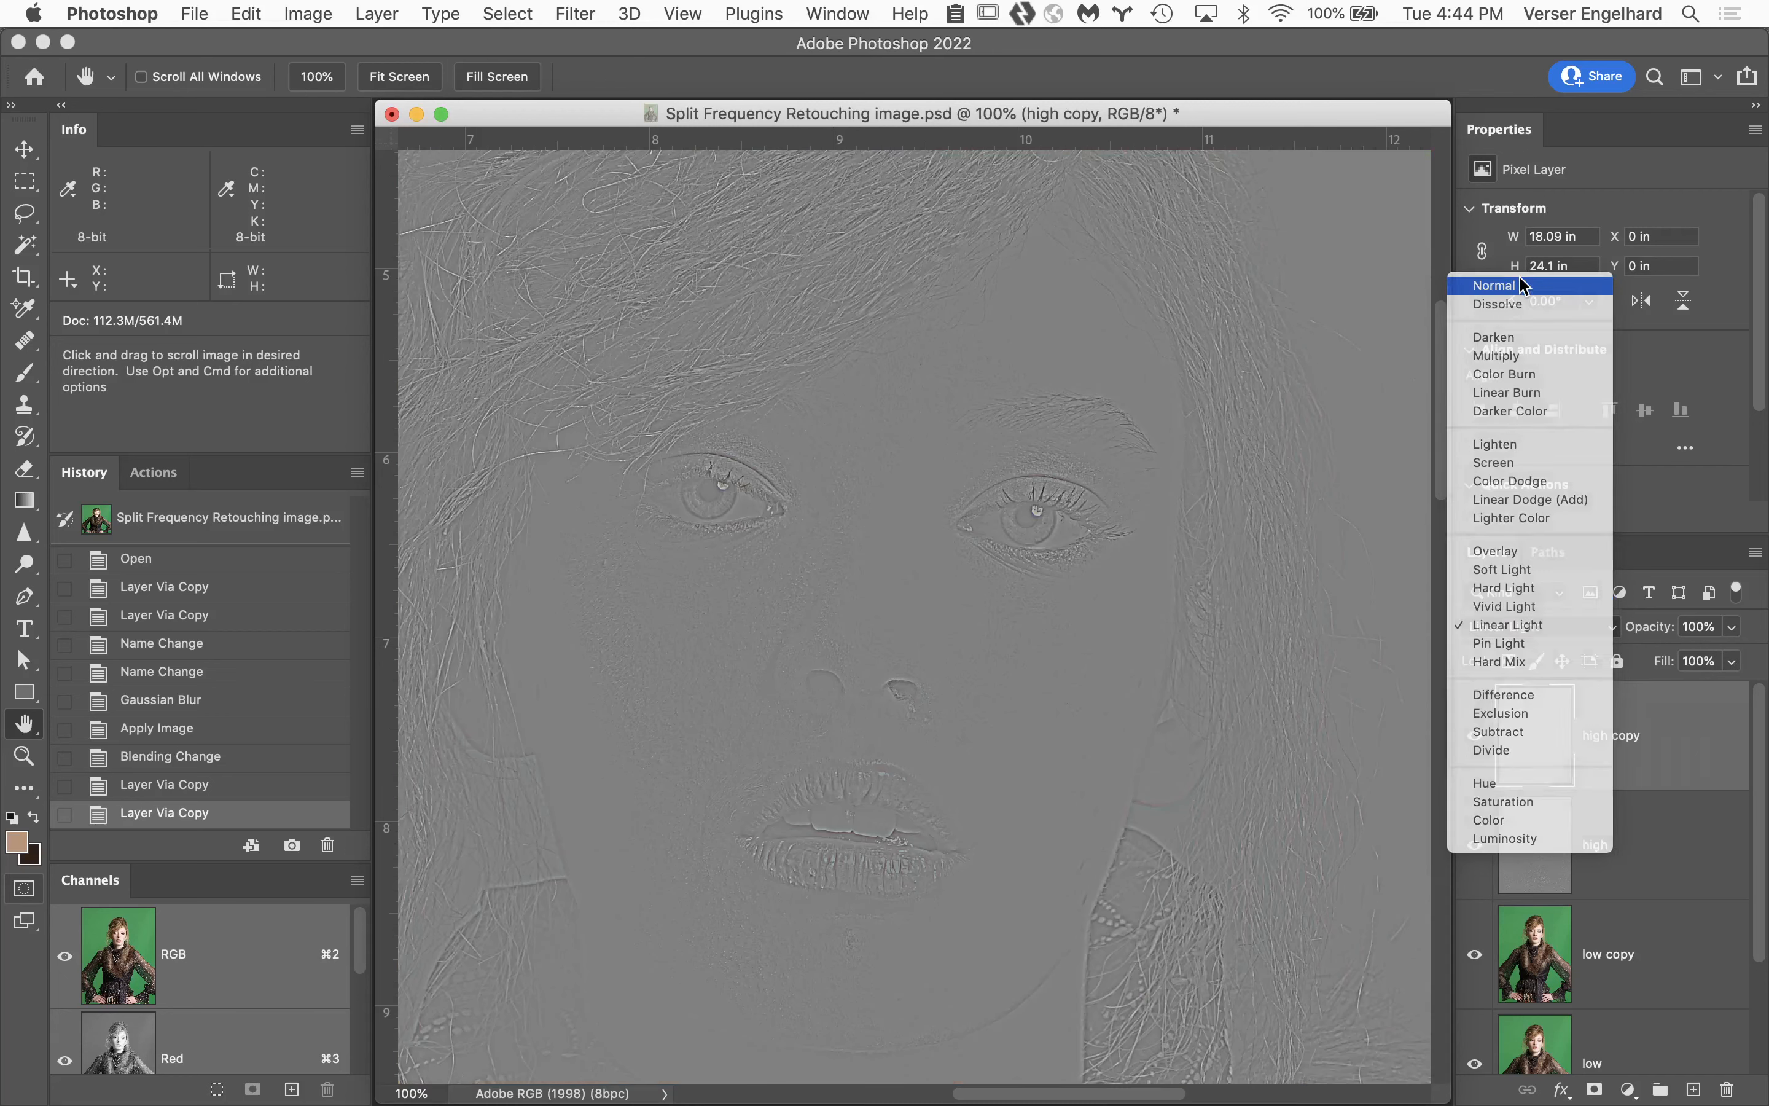
pyautogui.click(1533, 285)
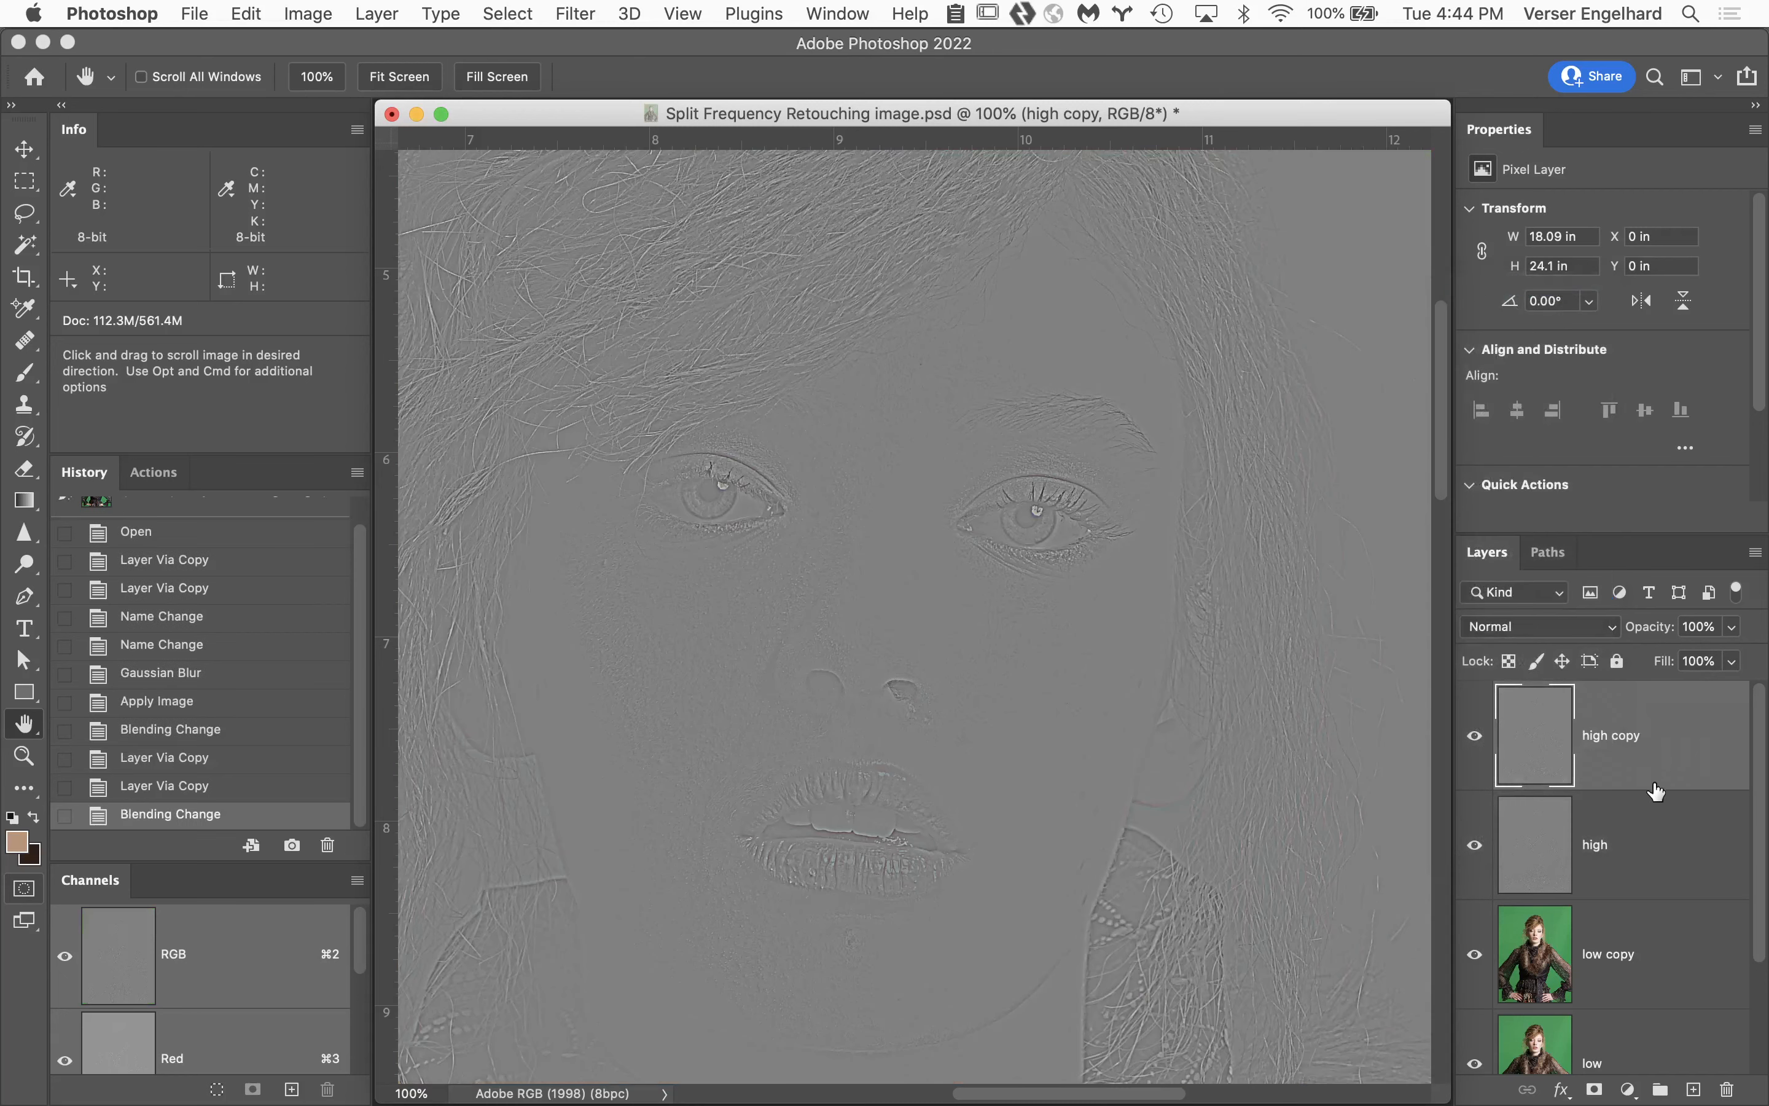
pyautogui.click(1542, 627)
pyautogui.click(1542, 970)
pyautogui.click(1650, 873)
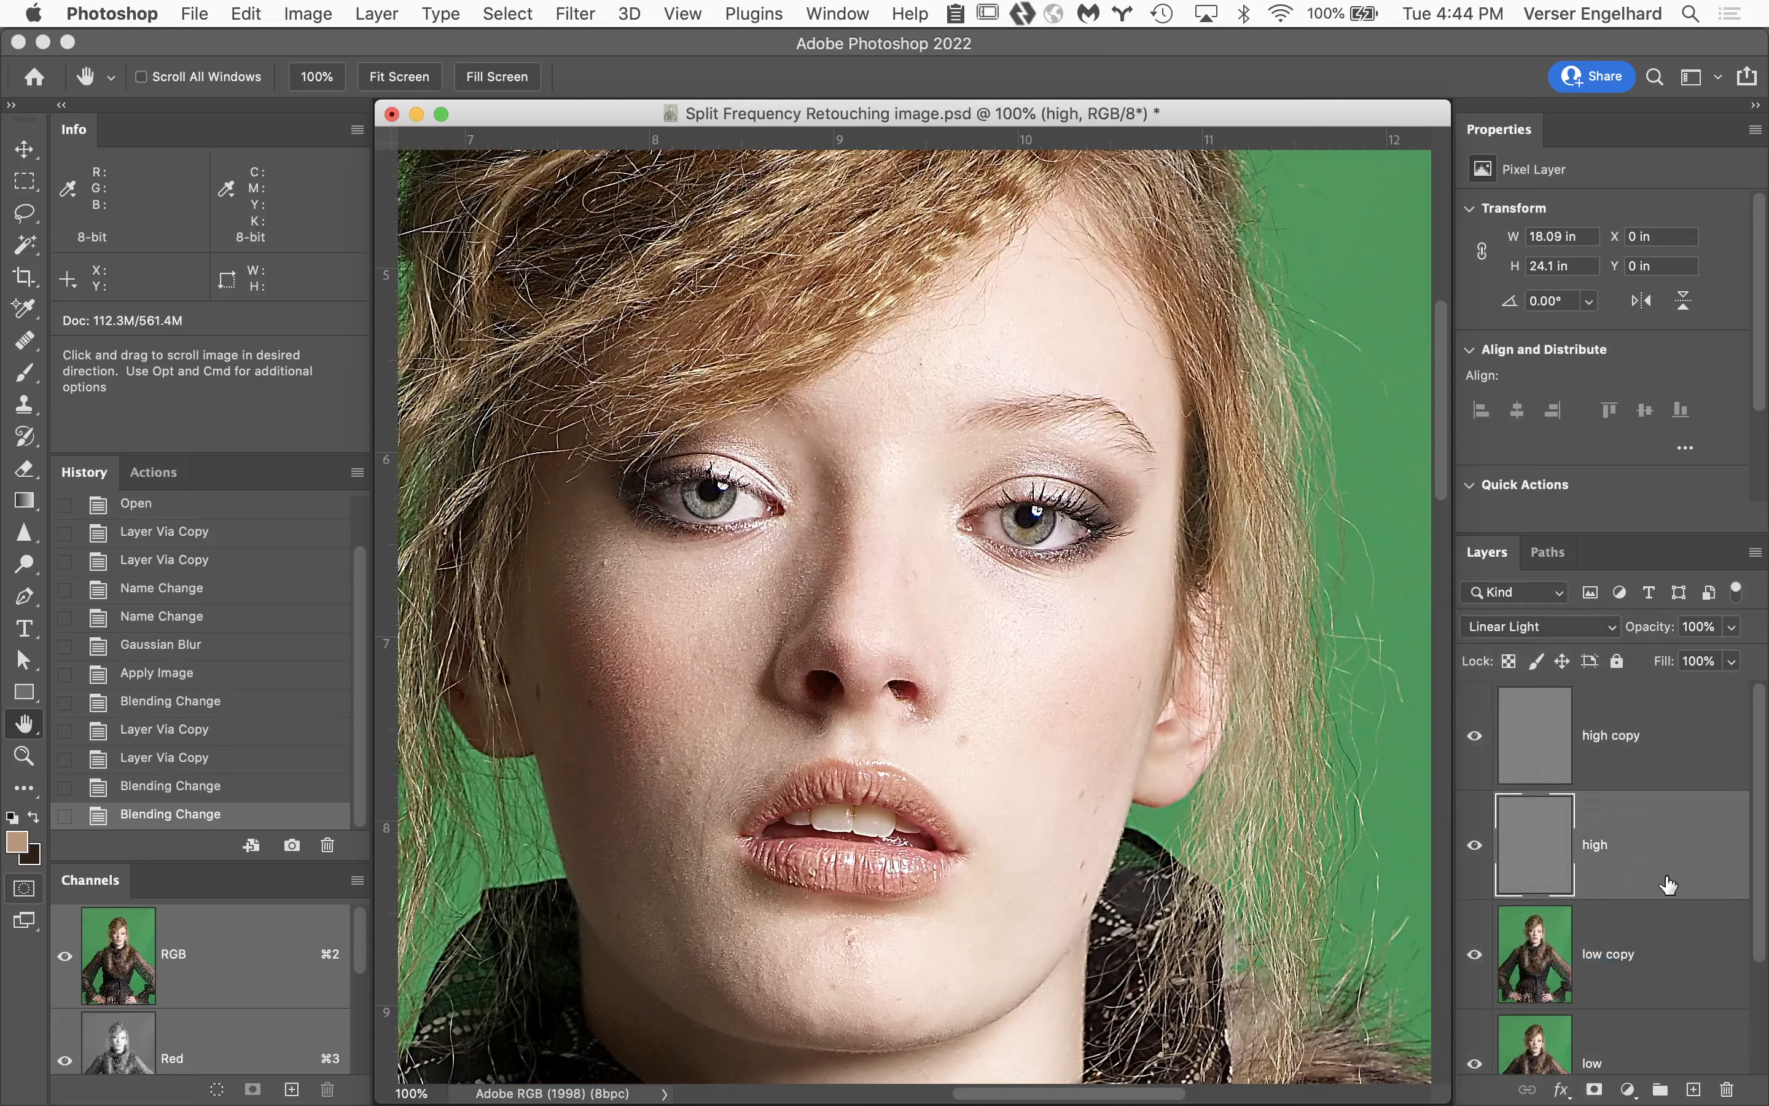
pyautogui.click(1659, 753)
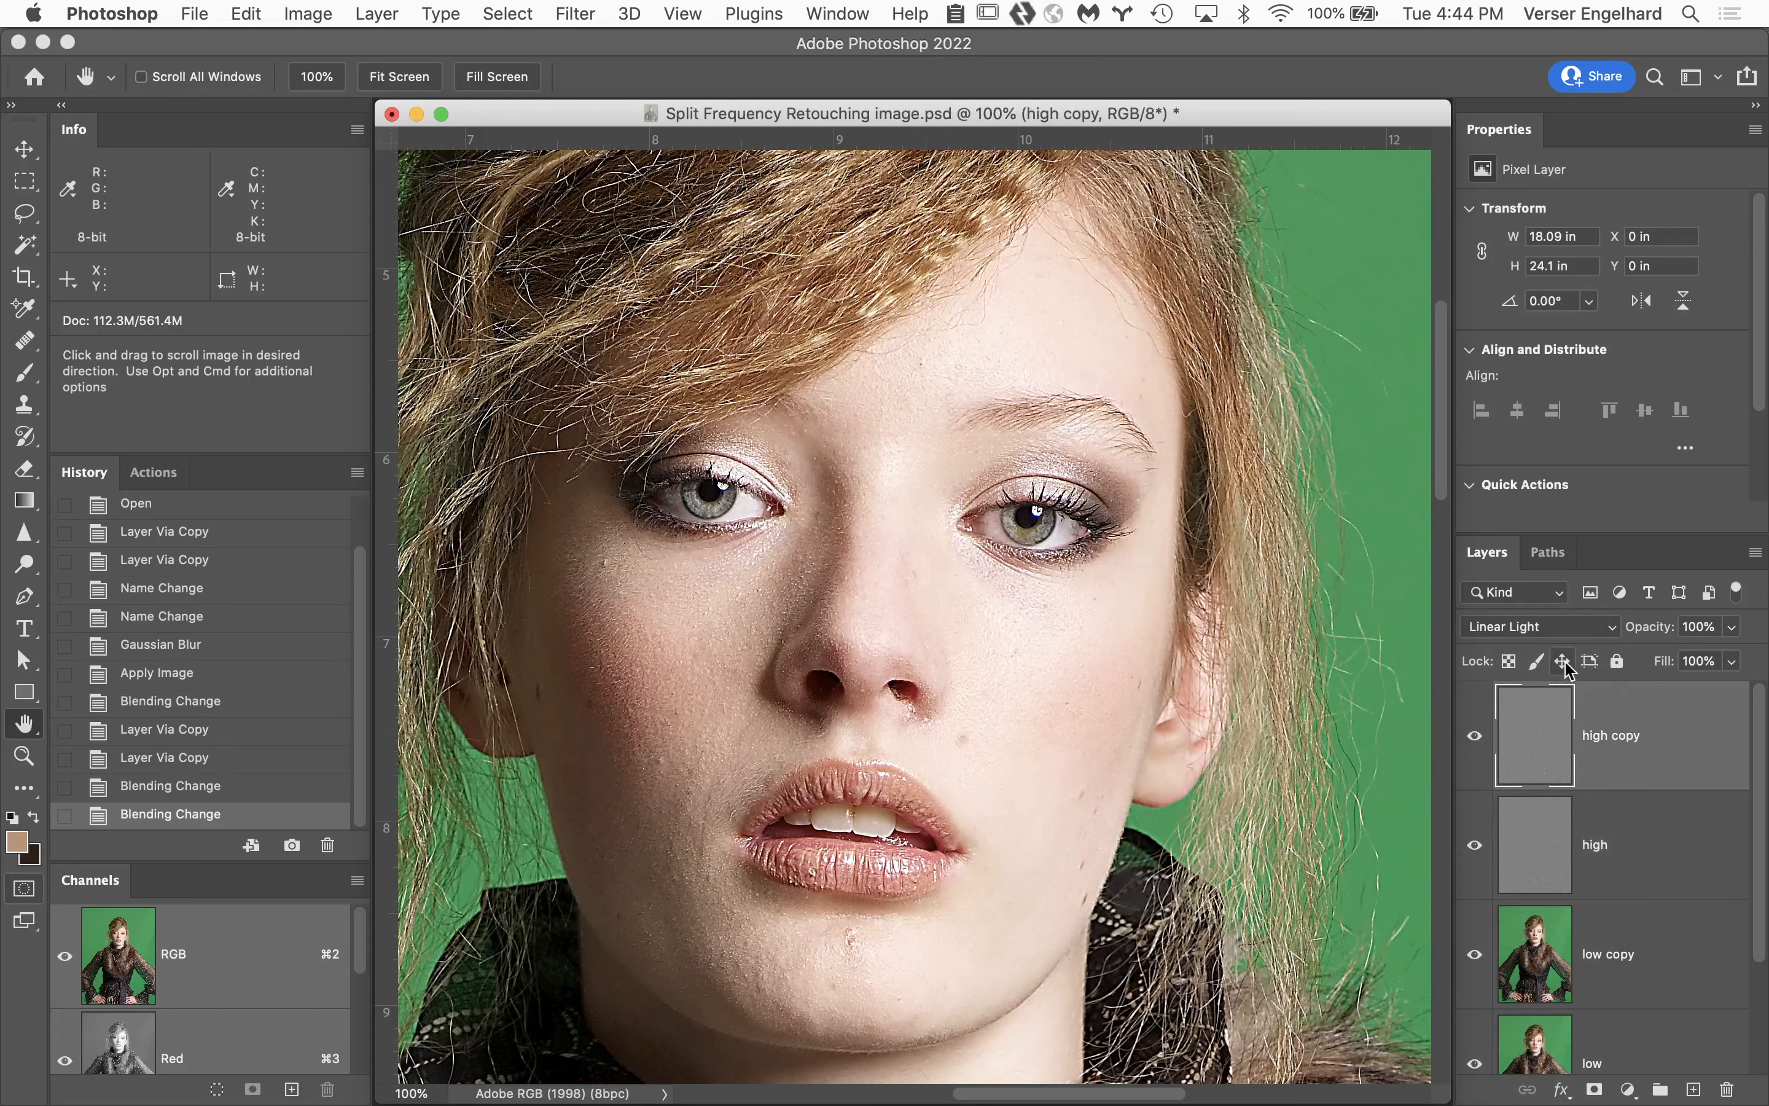
# Set the high copy layer's blending mode to Normal and clip it to the high layer.
pyautogui.click(1561, 629)
pyautogui.click(1531, 285)
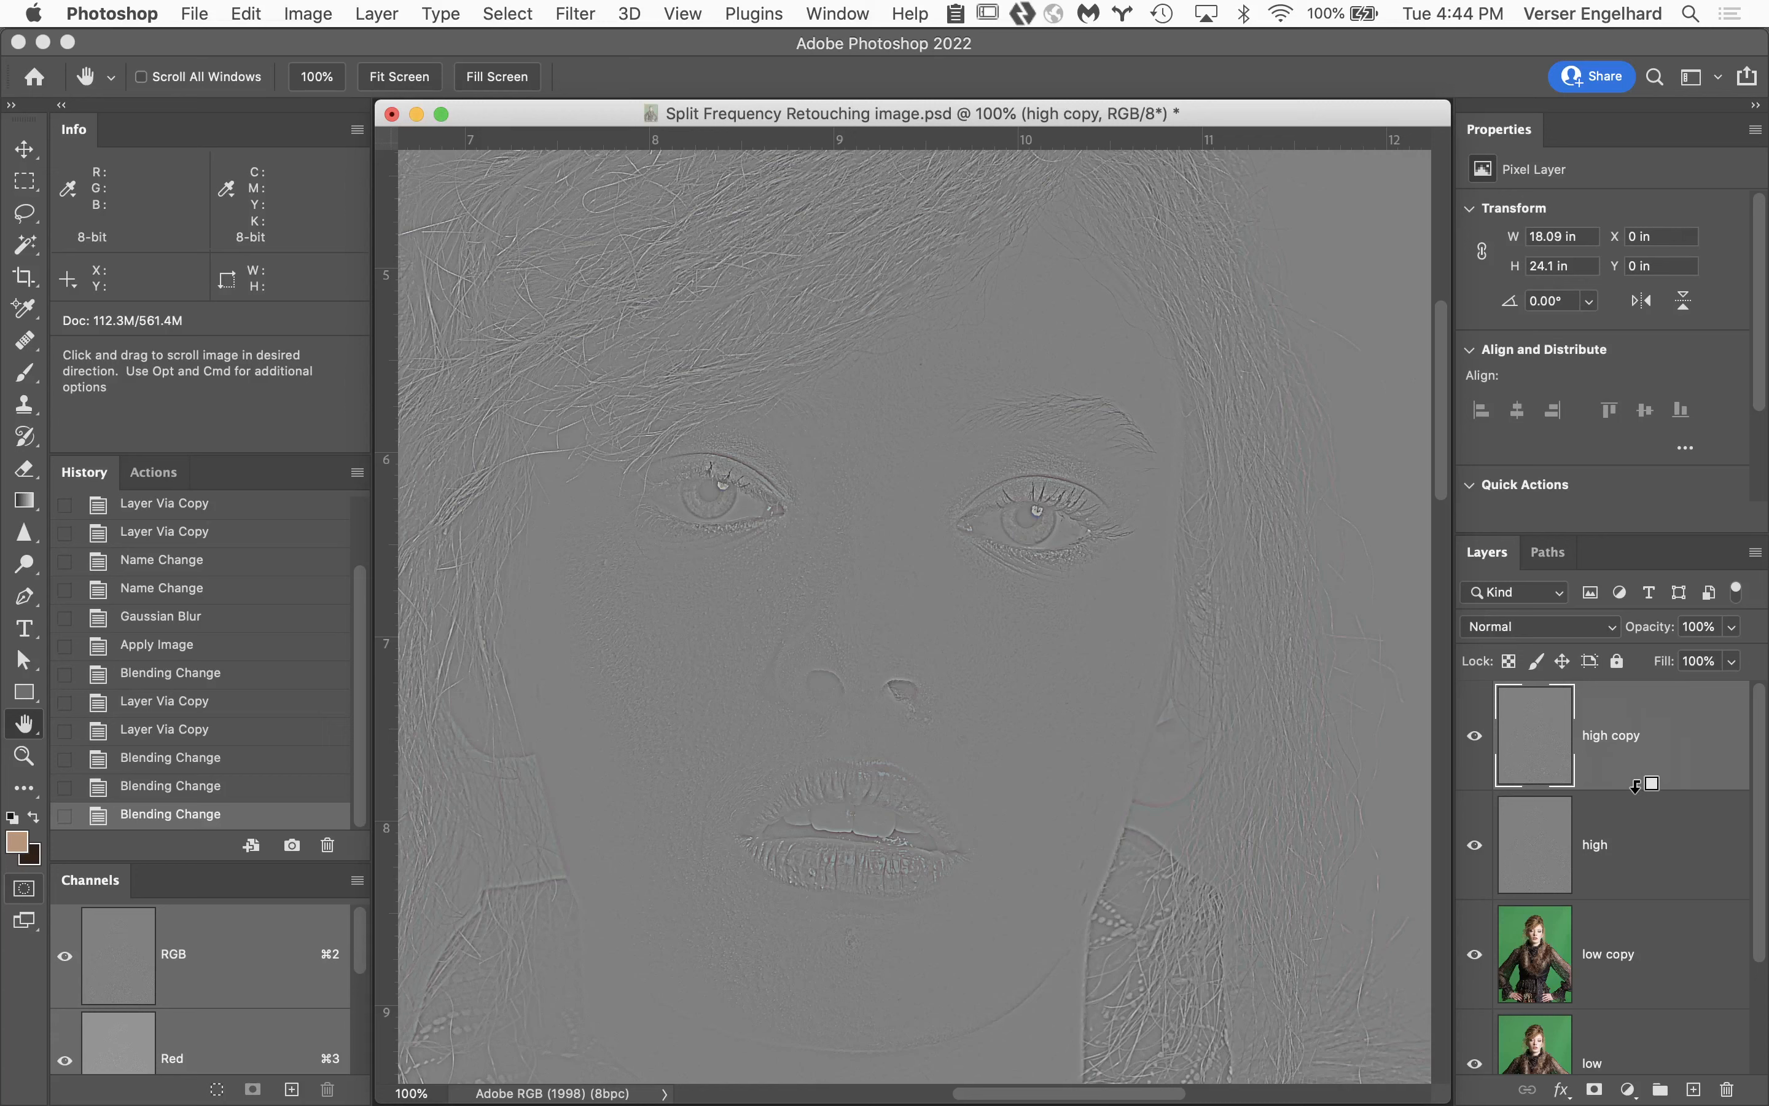
pyautogui.keyDown('alt'); pyautogui.click(1633, 783); pyautogui.keyUp('alt')
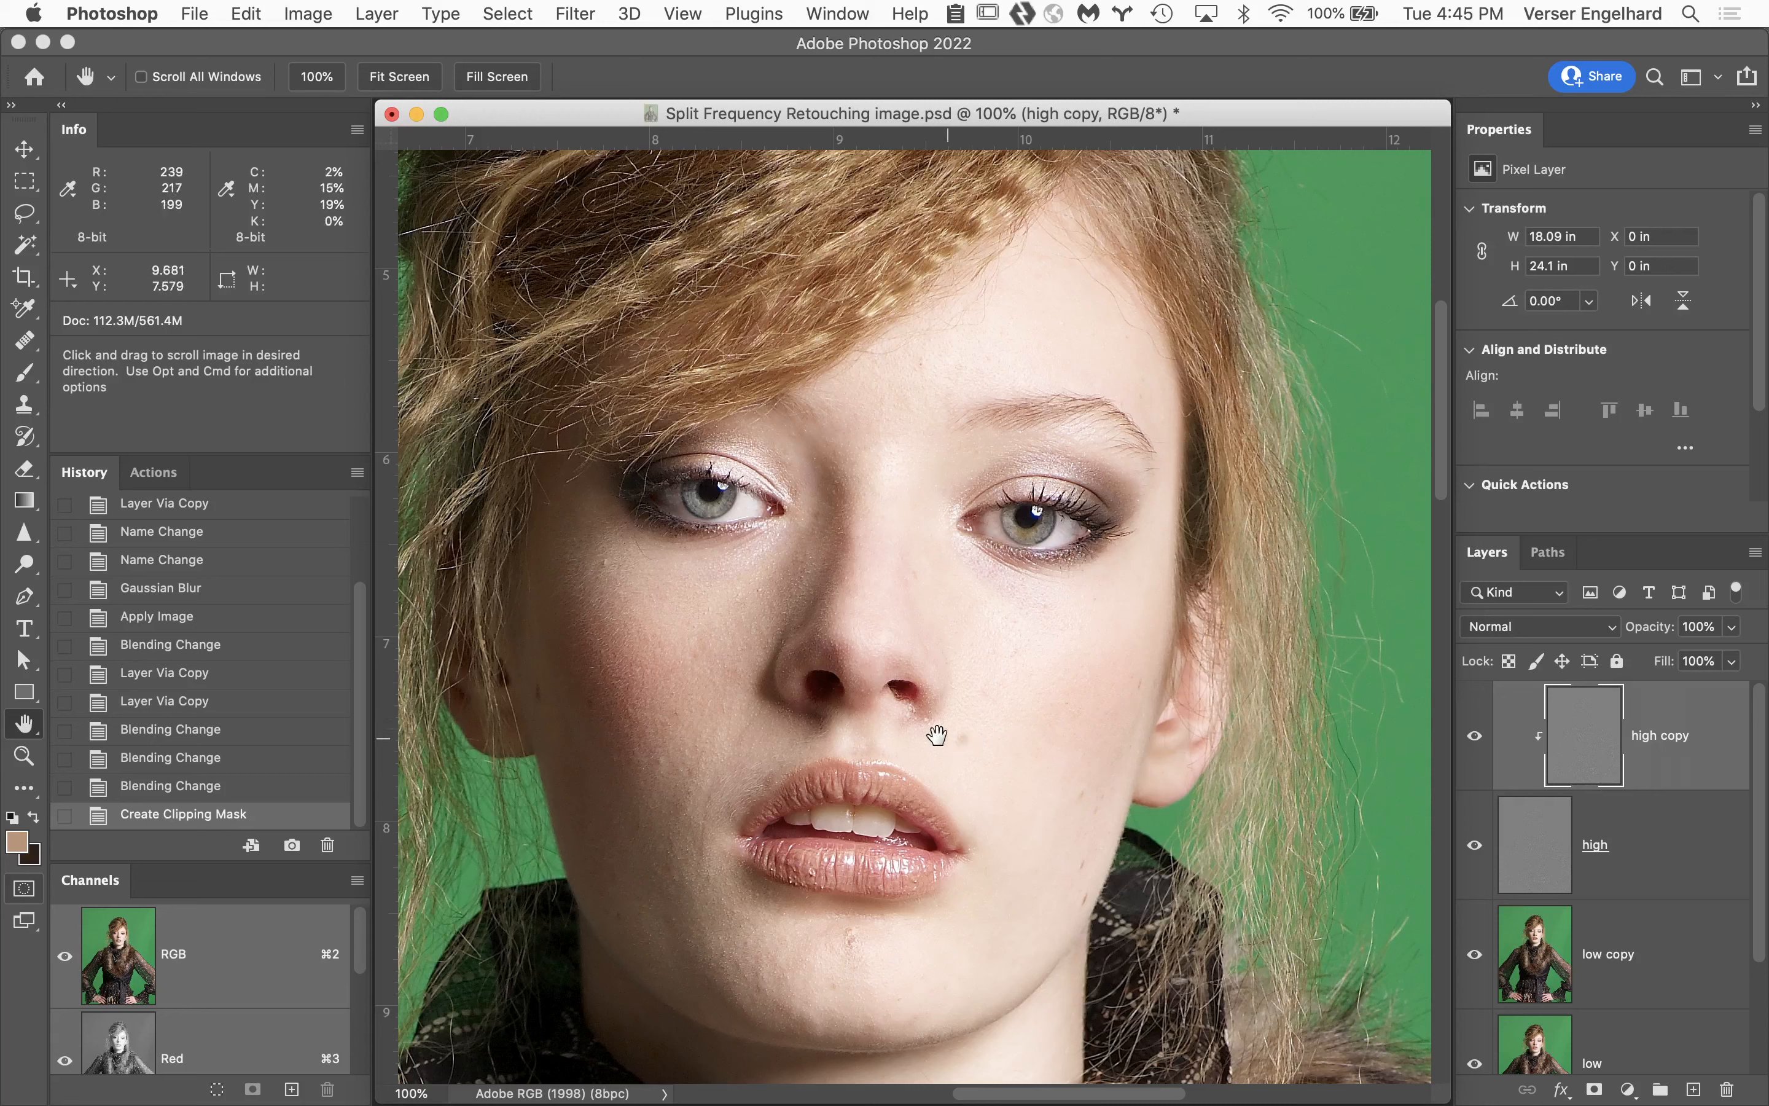
# Patch the fine hairs beside the mouth corner on the high copy layer with clean cheek texture and deselect.
pyautogui.click(813, 776)
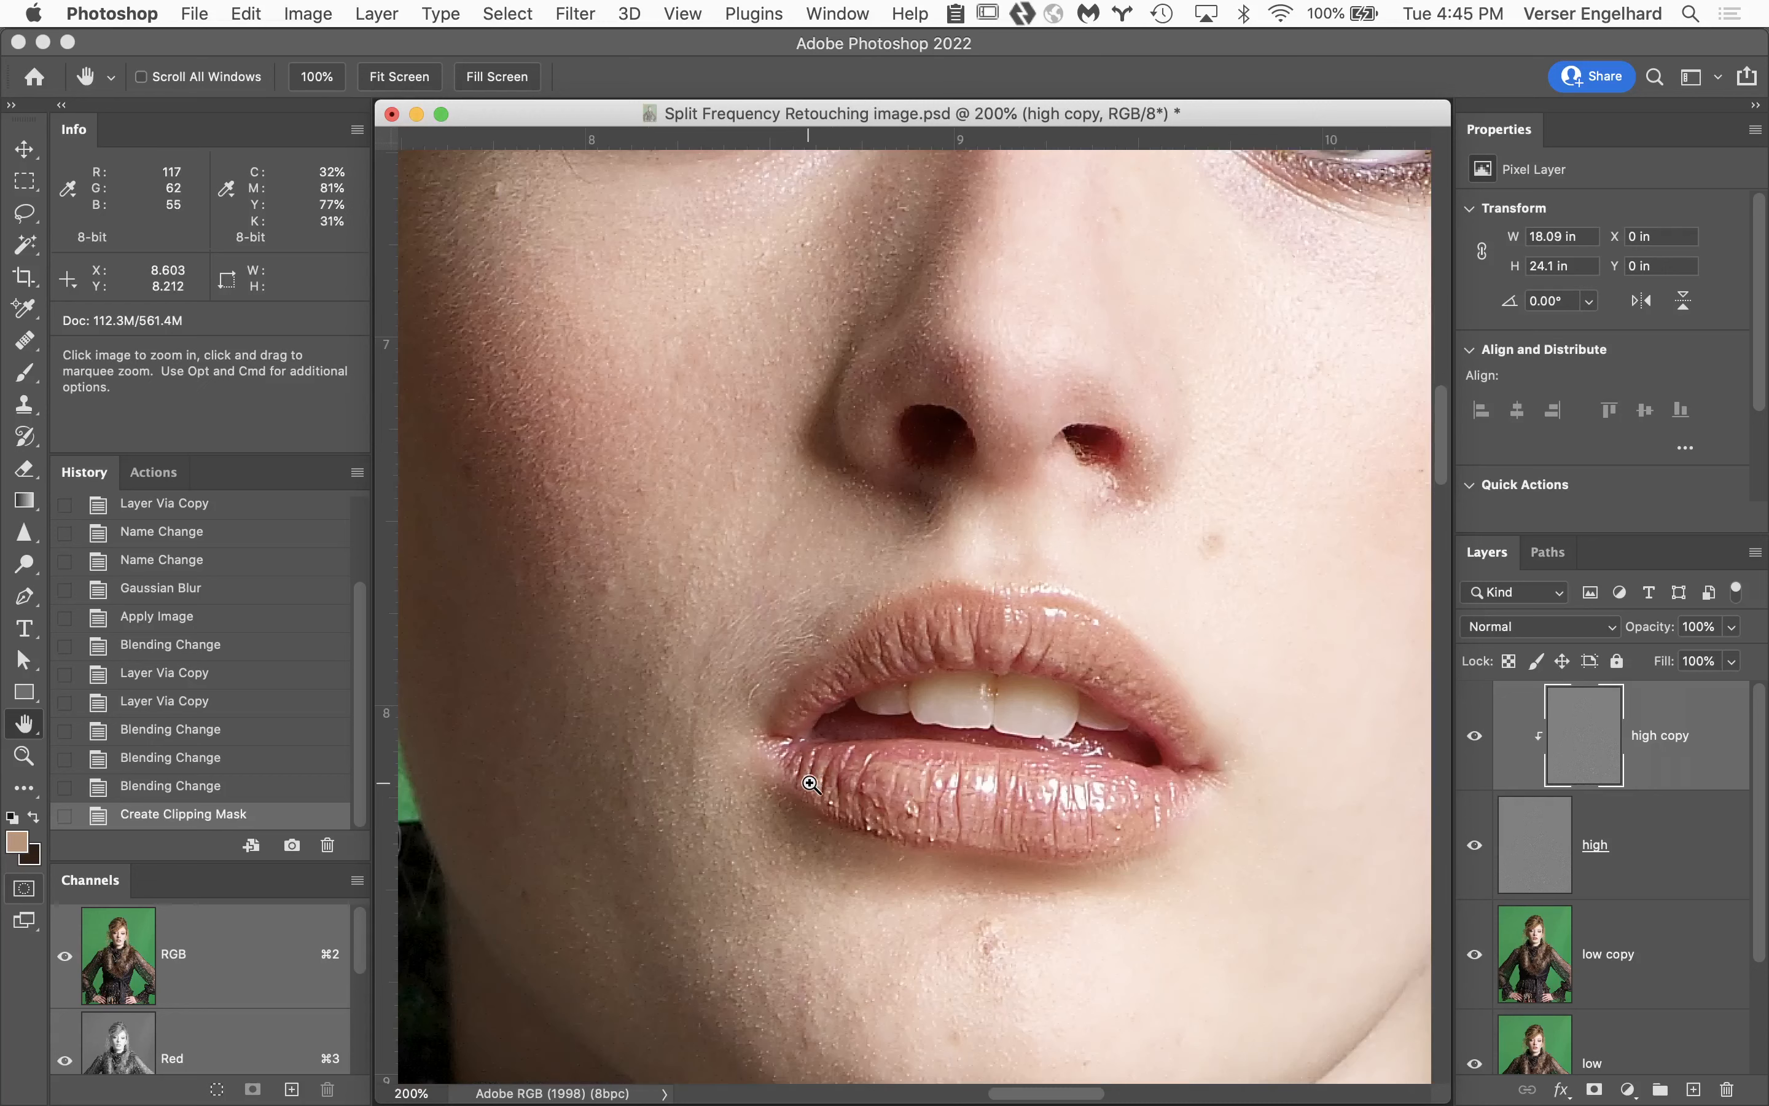
pyautogui.click(832, 639)
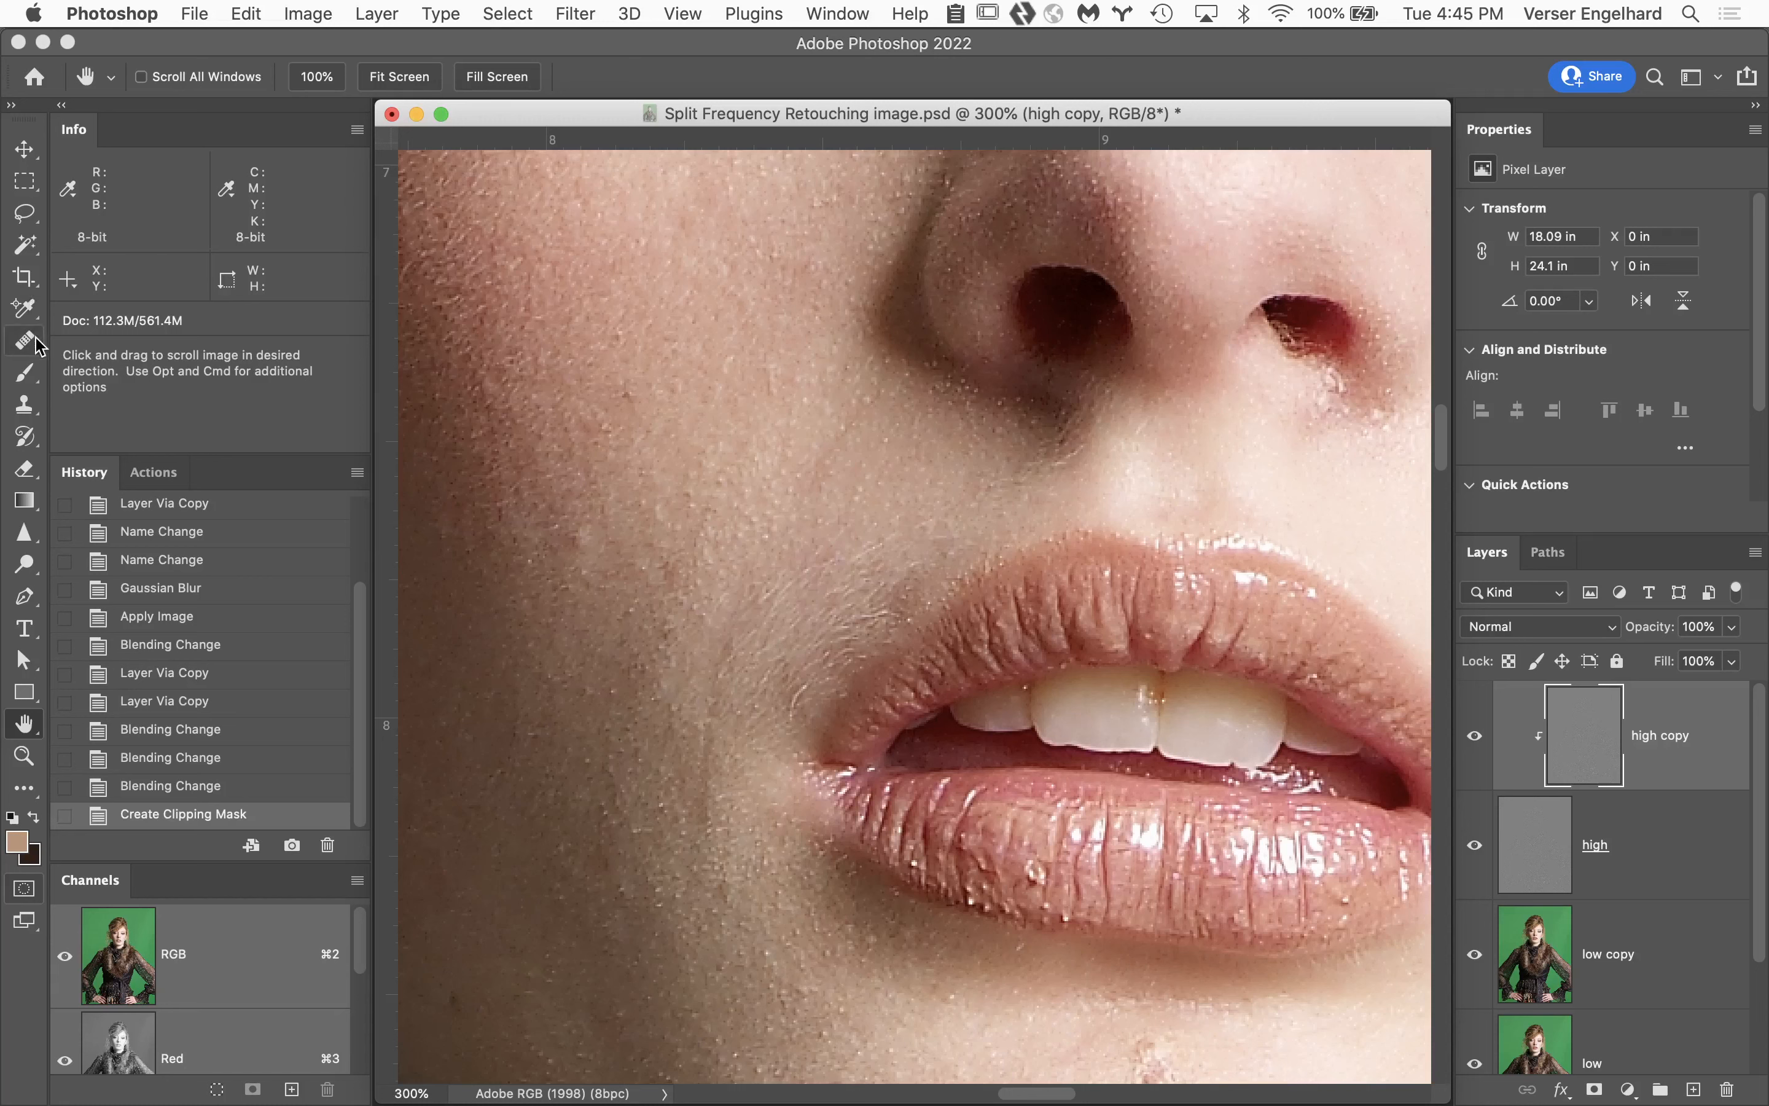
pyautogui.moveTo(27, 341); pyautogui.dragTo(112, 383)
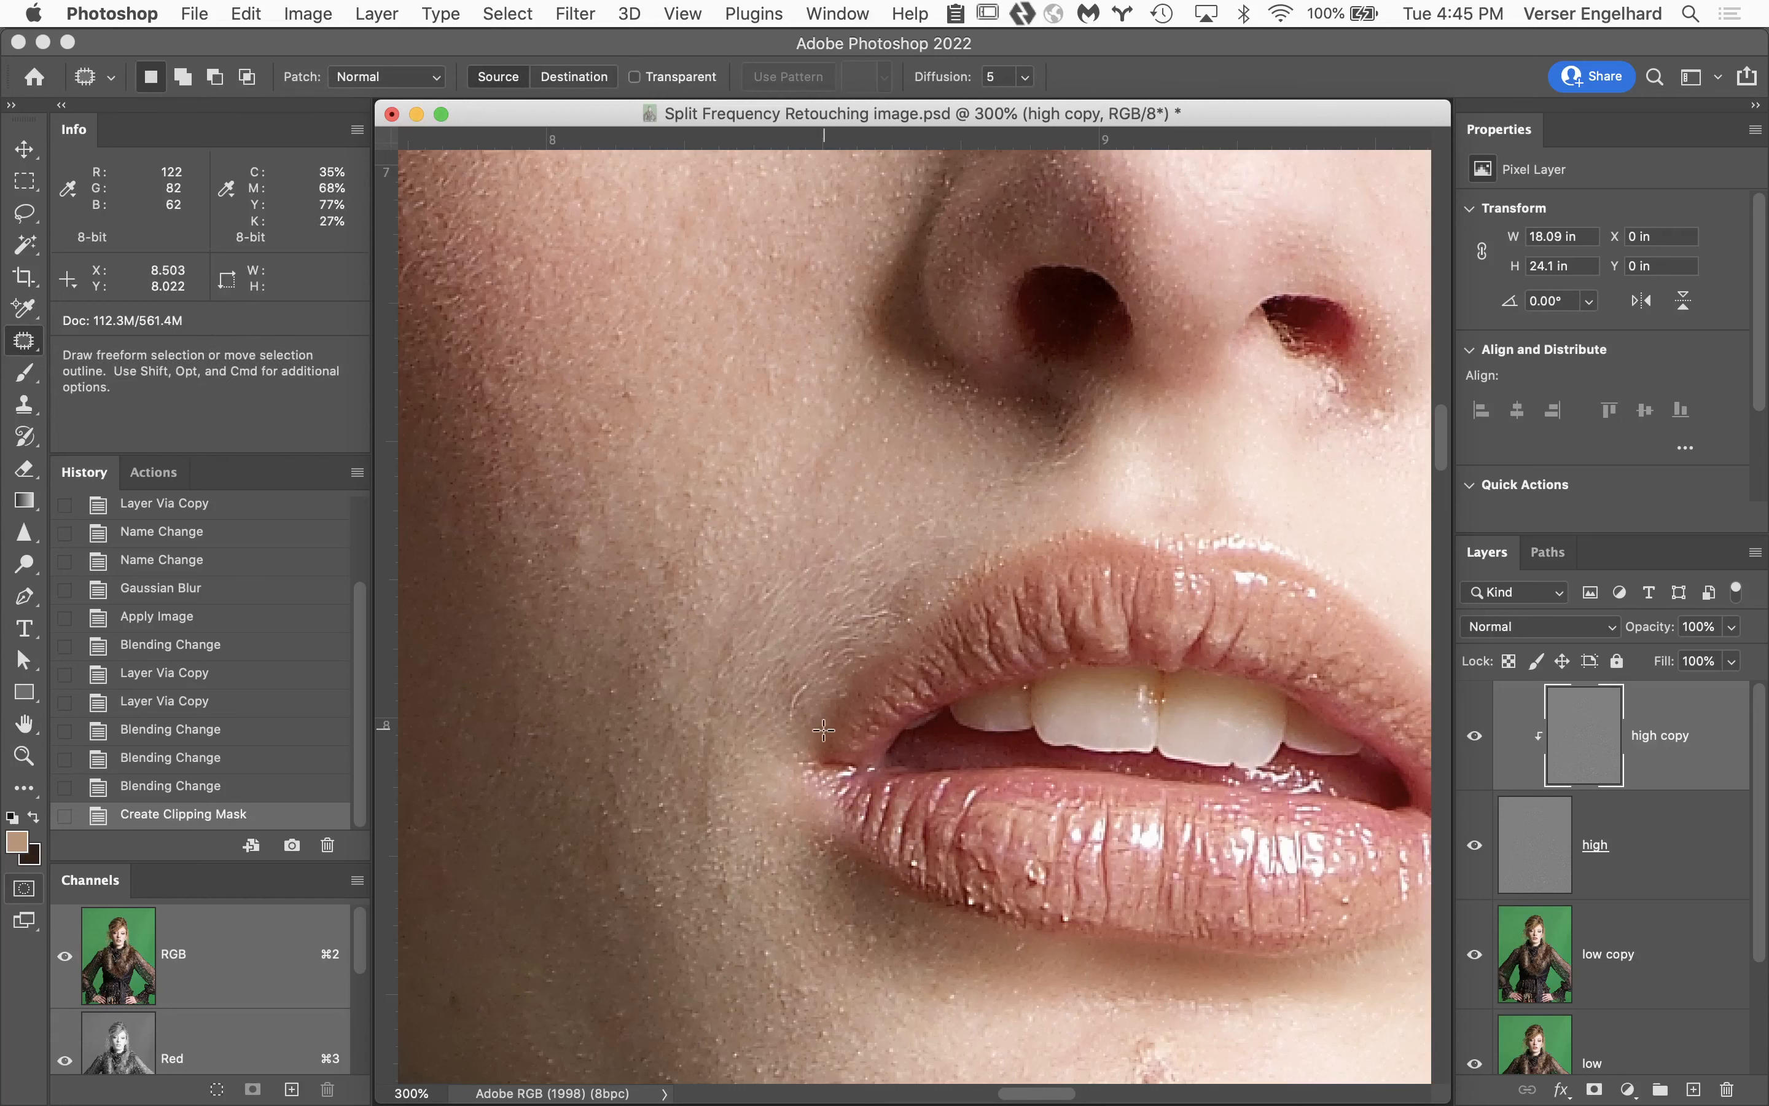
pyautogui.moveTo(823, 729)
pyautogui.mouseDown()
pyautogui.moveTo(900, 633)
pyautogui.moveTo(1111, 497)
pyautogui.moveTo(1127, 451)
pyautogui.moveTo(1095, 430)
pyautogui.moveTo(1003, 430)
pyautogui.moveTo(759, 565)
pyautogui.moveTo(712, 650)
pyautogui.moveTo(726, 692)
pyautogui.moveTo(823, 729)
pyautogui.mouseUp()
pyautogui.moveTo(847, 613)
pyautogui.mouseDown()
pyautogui.moveTo(749, 509)
pyautogui.moveTo(720, 507)
pyautogui.mouseUp()
pyautogui.press('super+d')
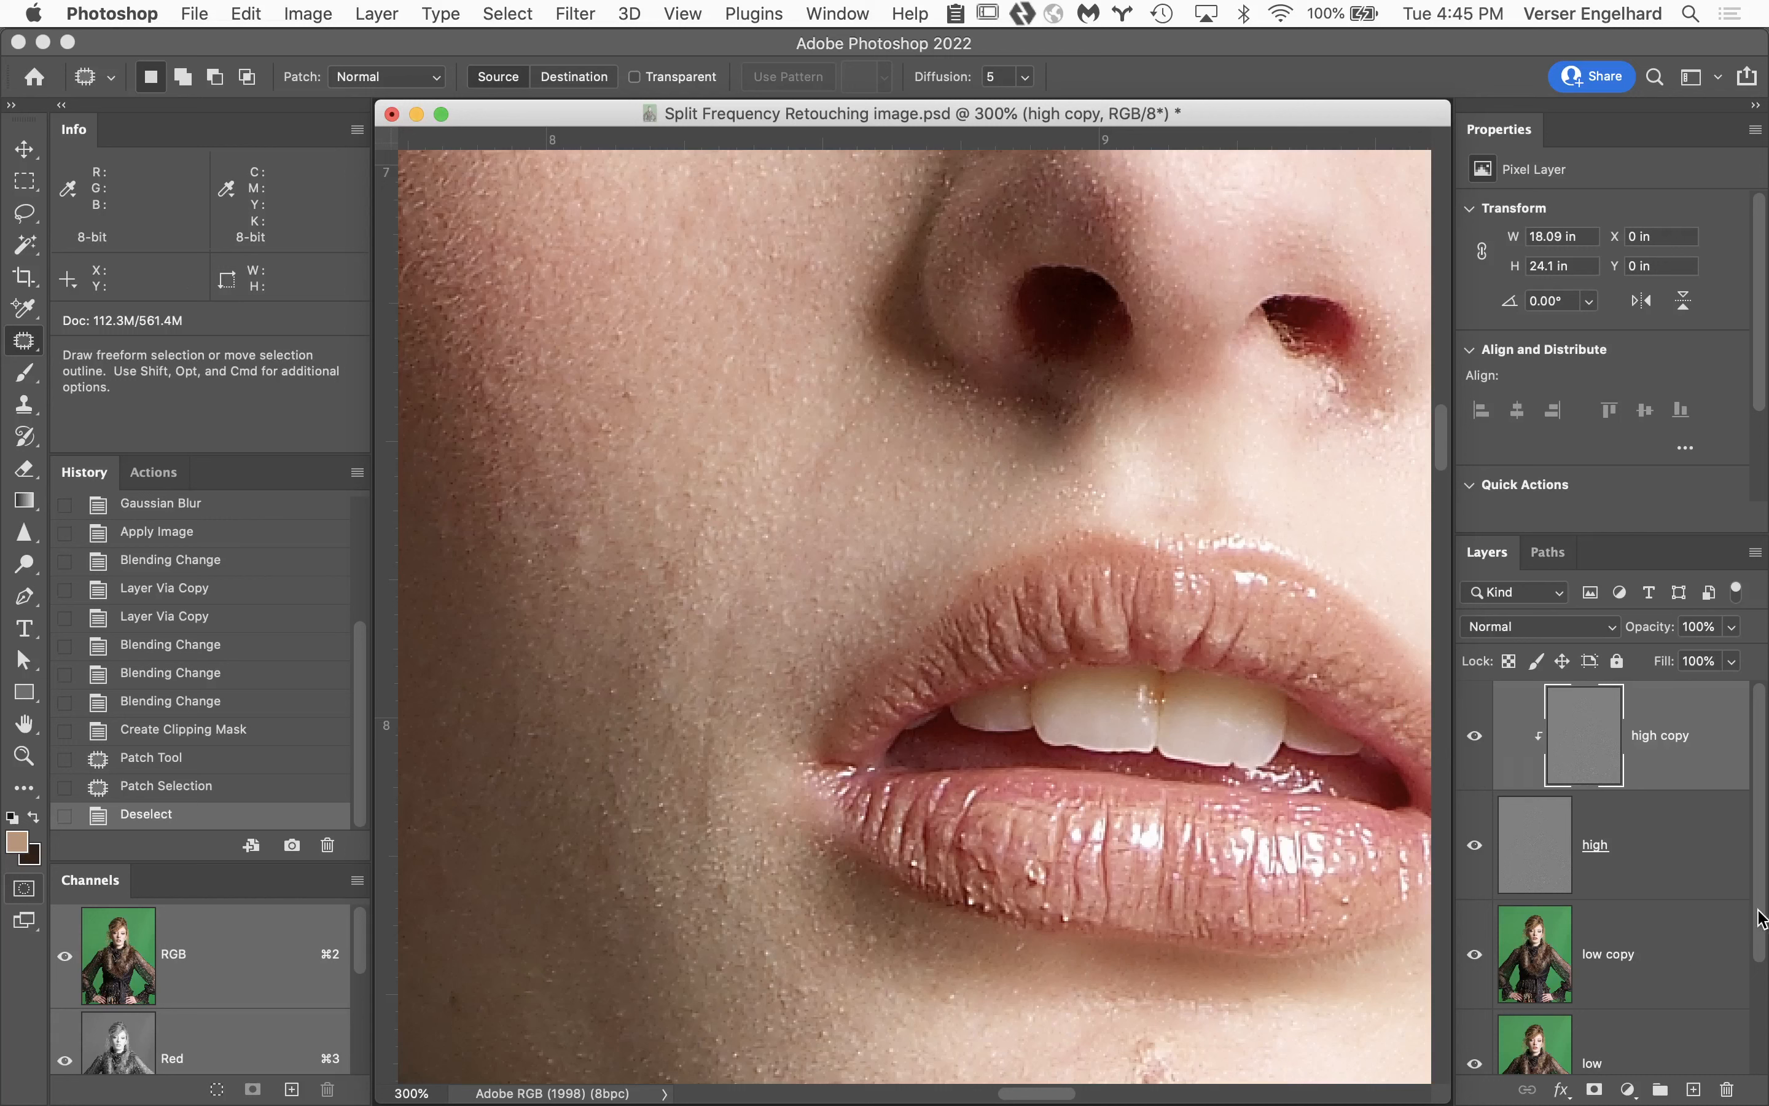
# Compare the patched hair area with the original by toggling the high copy layer's visibility.
pyautogui.scroll(-2, 1758, 1002)
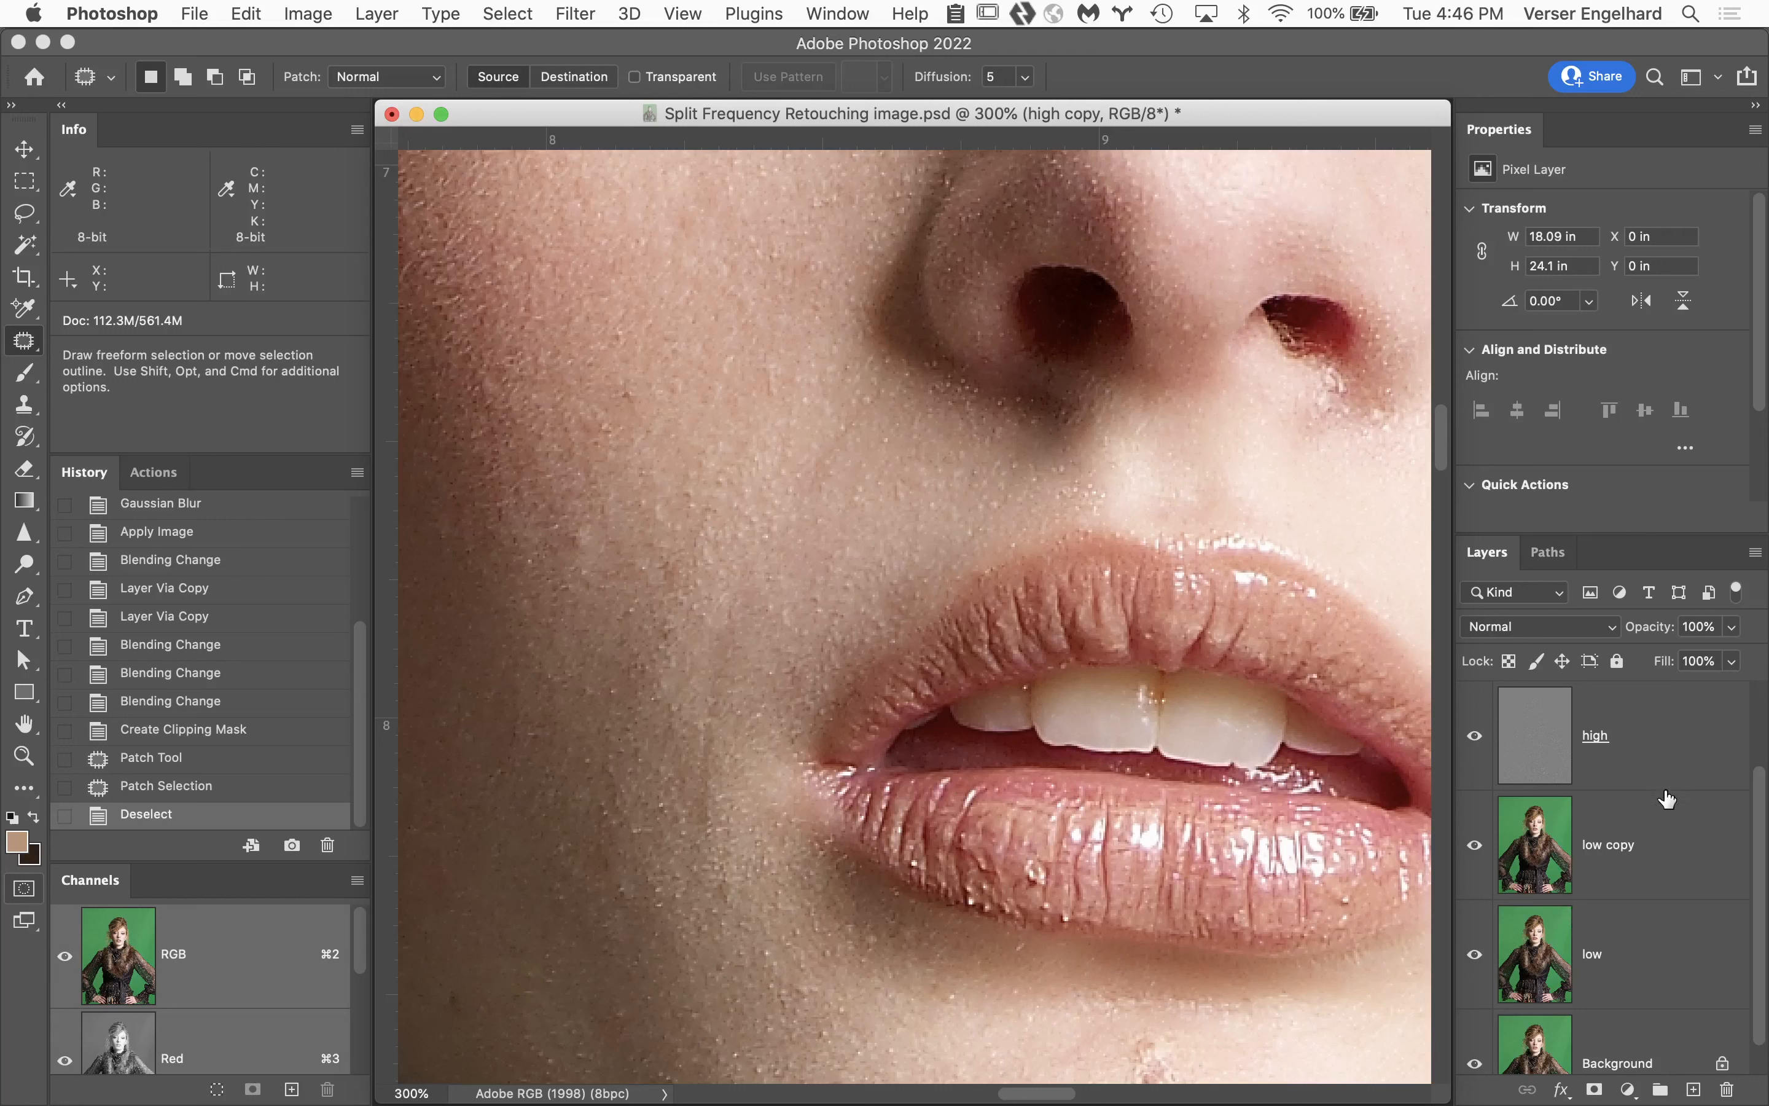
pyautogui.moveTo(1761, 815); pyautogui.dragTo(1766, 709)
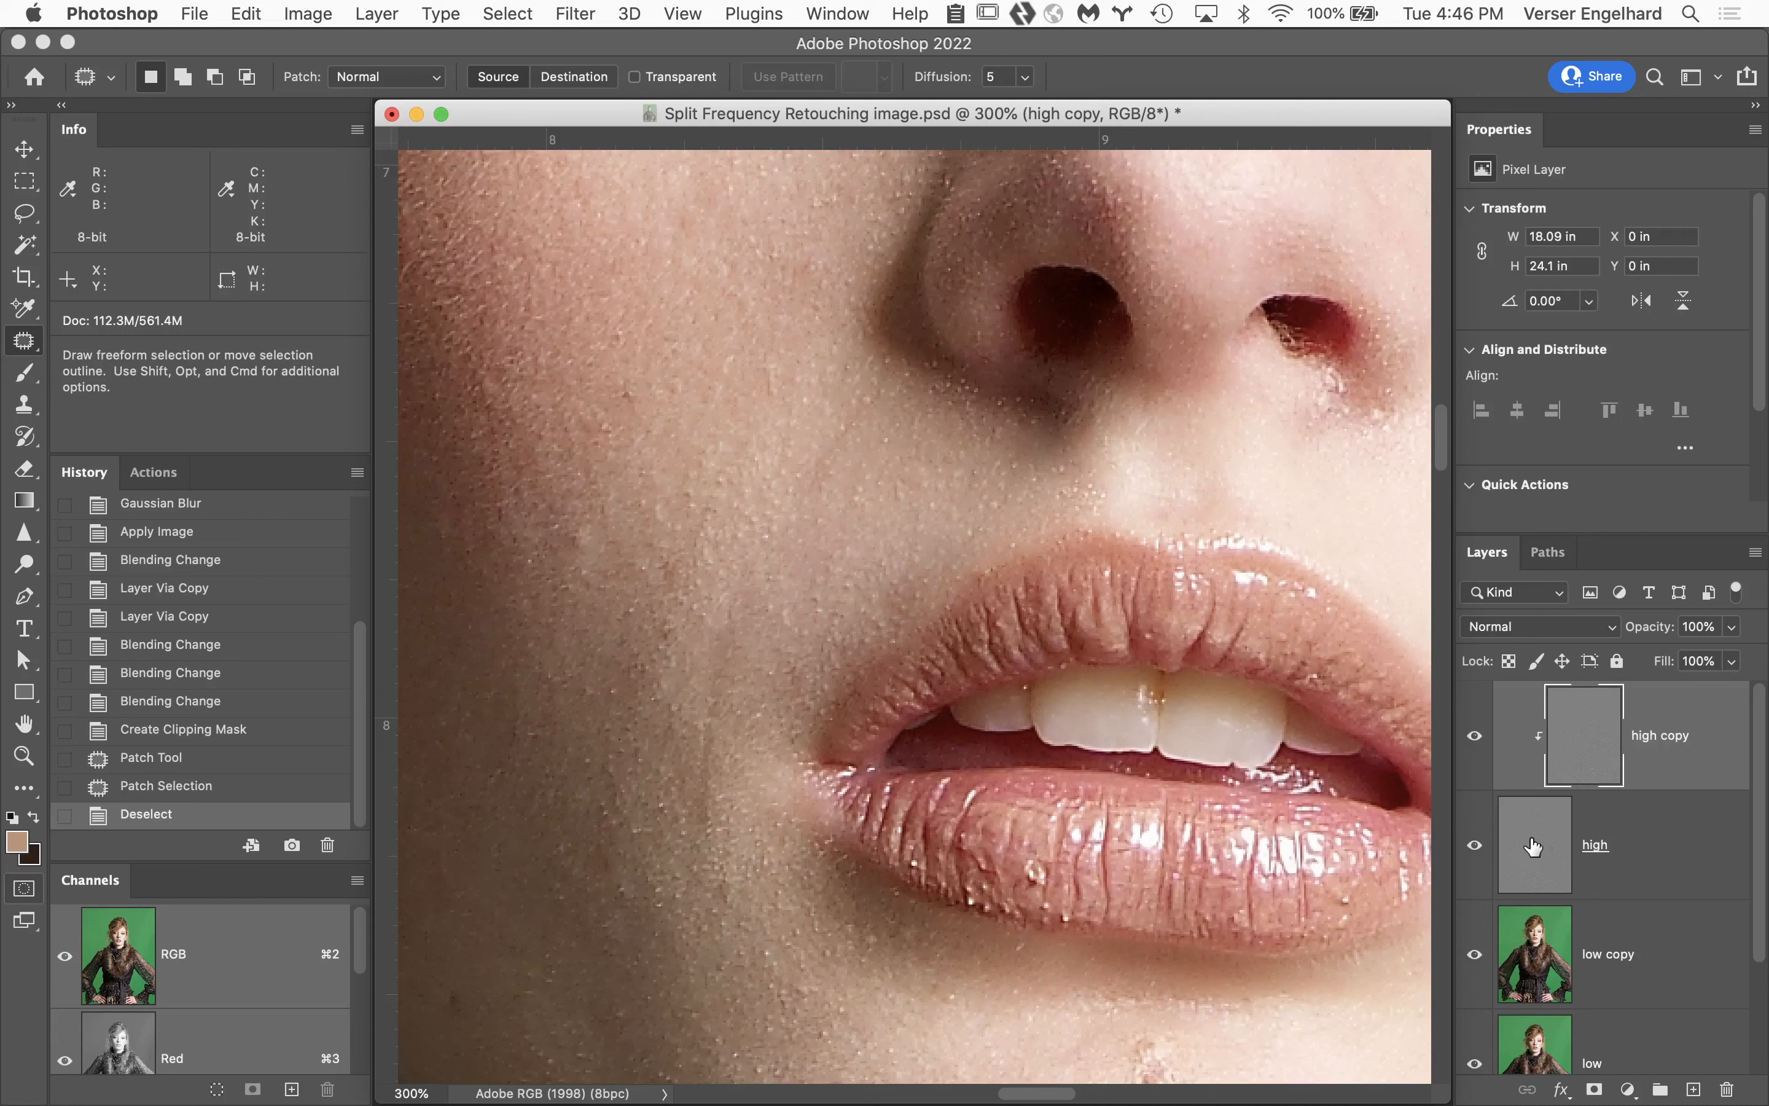
pyautogui.click(1475, 736)
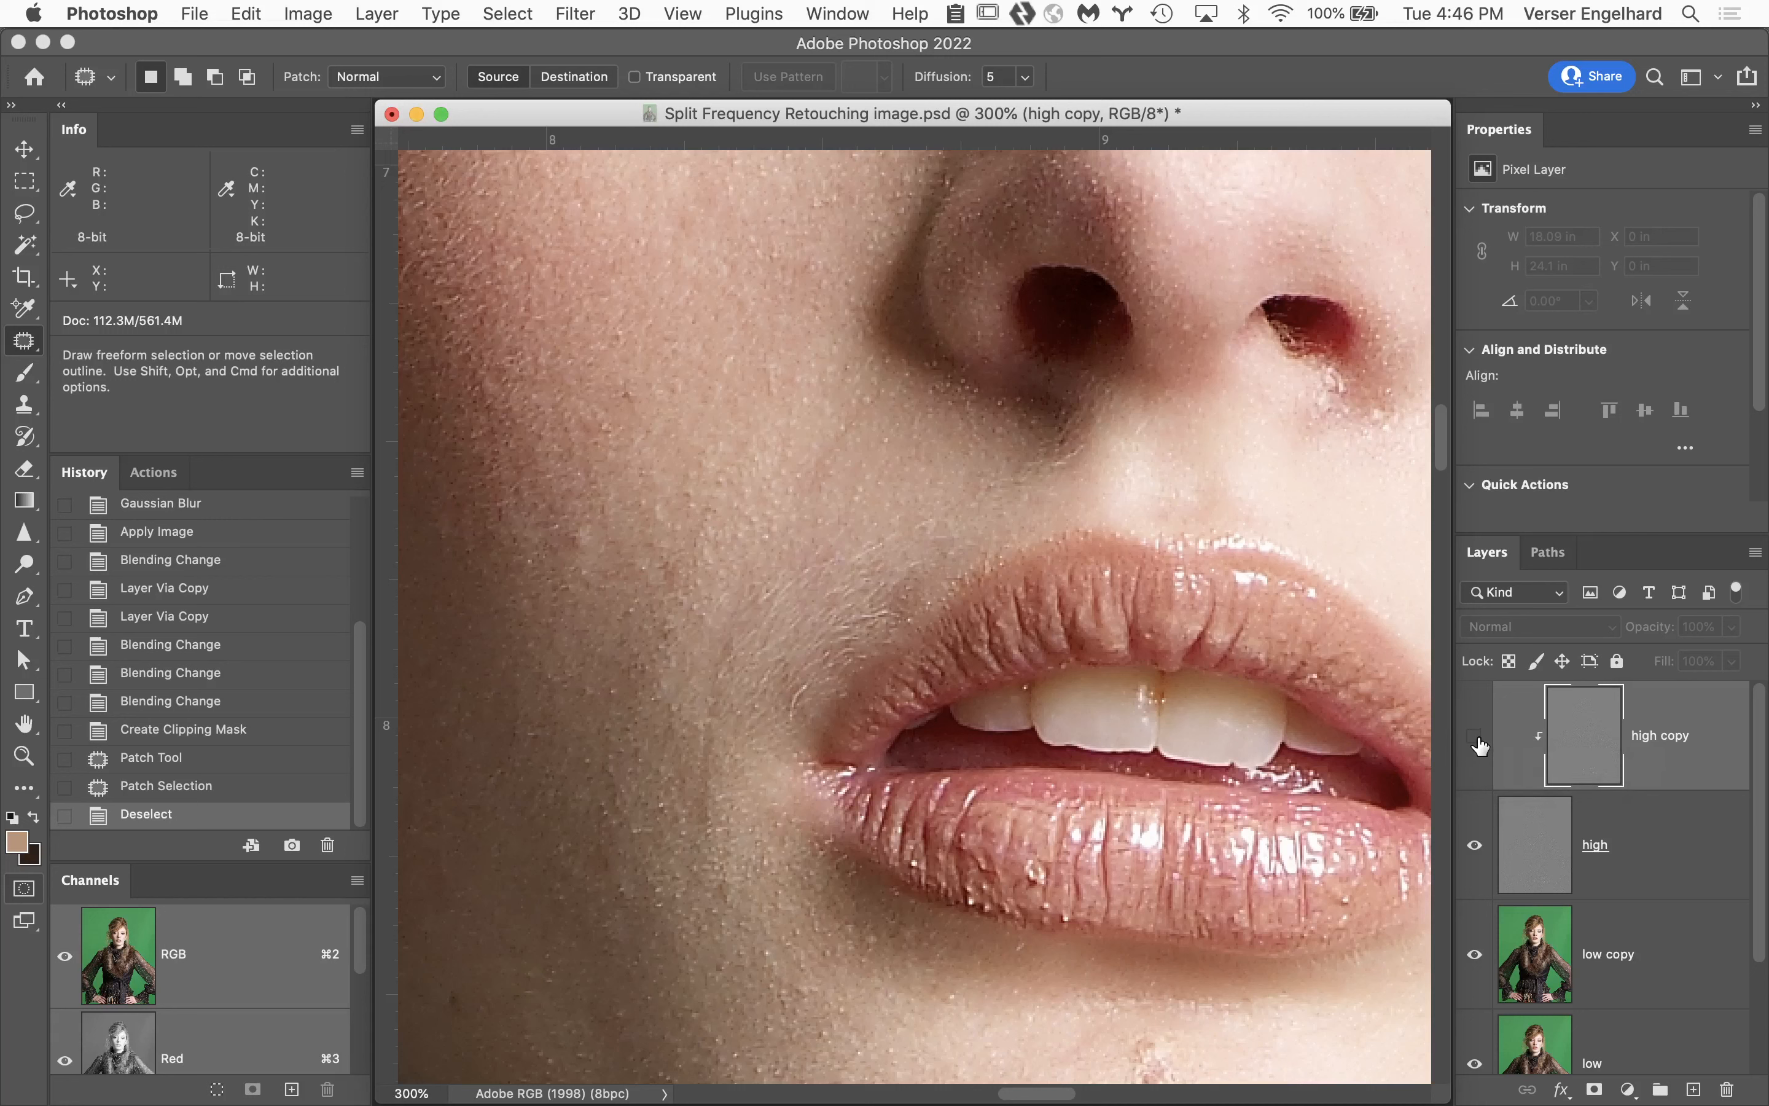
pyautogui.click(1477, 738)
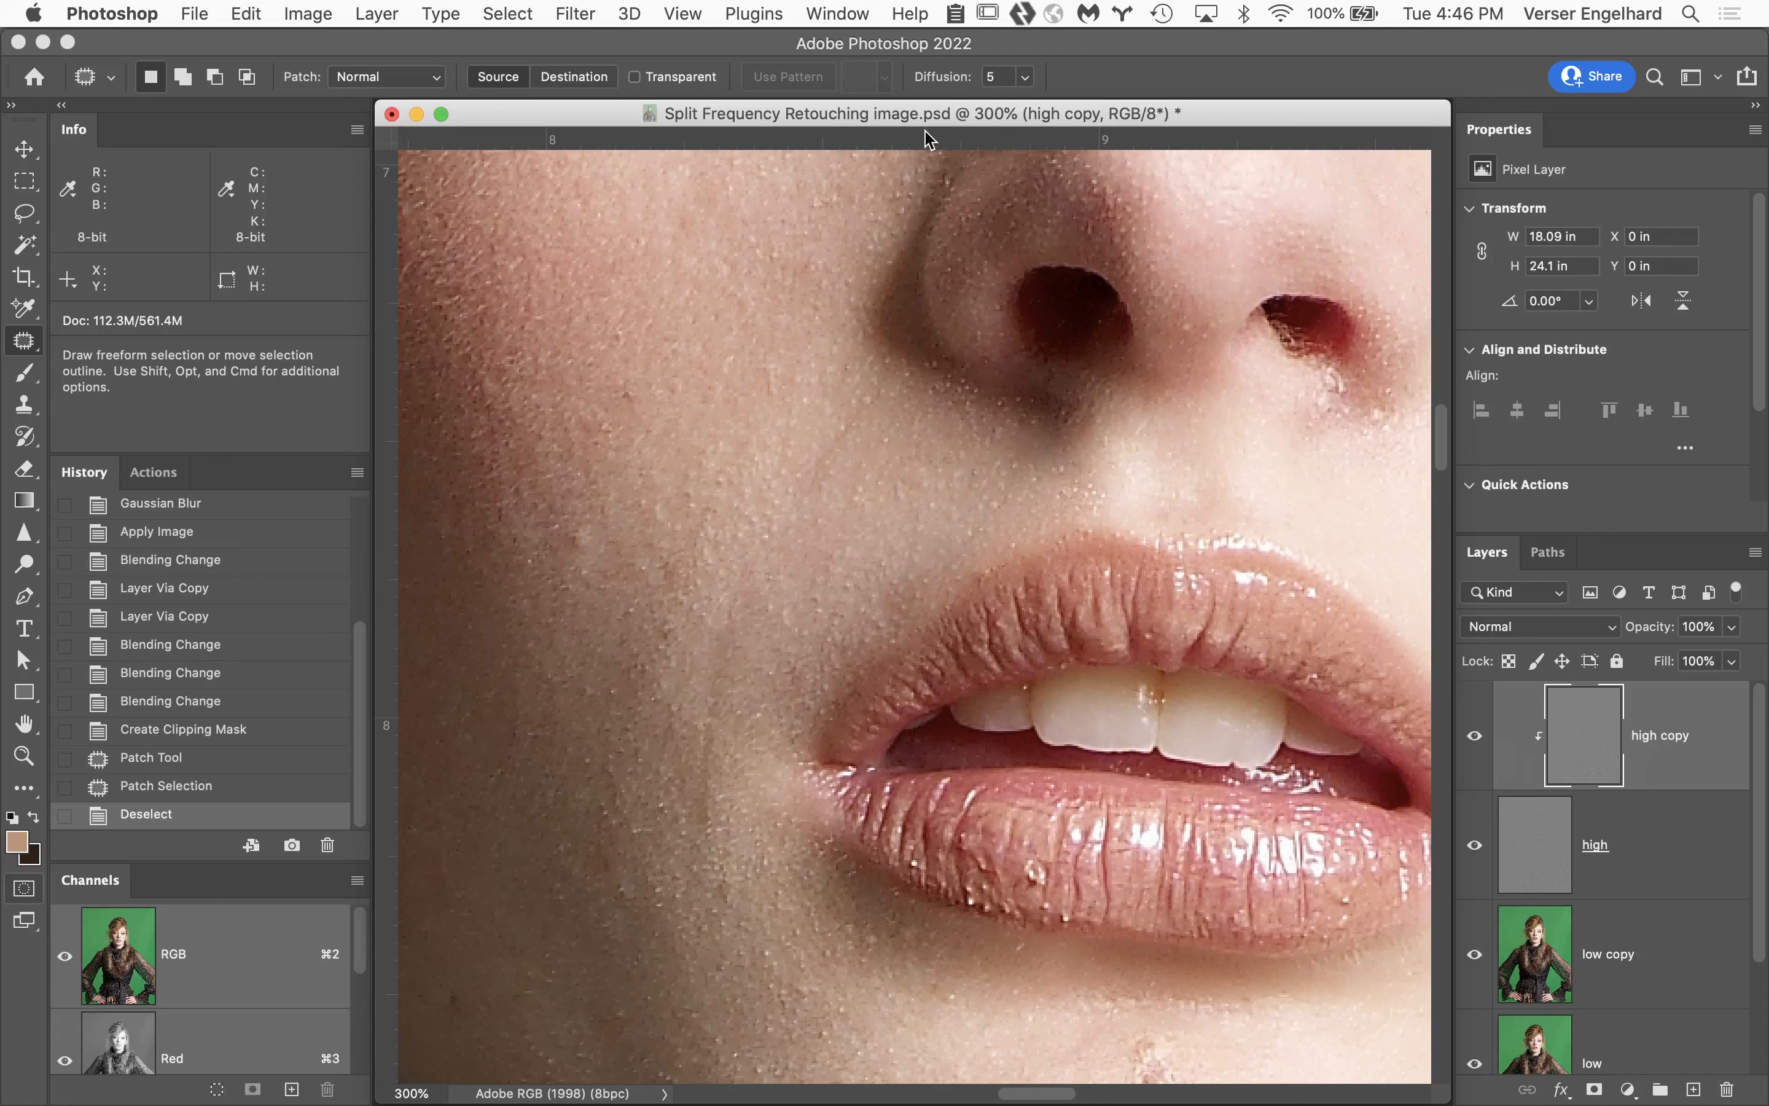
# Place a horizontal and a vertical guide crossing just above the upper lip beside the hair area.
pyautogui.moveTo(941, 139); pyautogui.dragTo(958, 544)
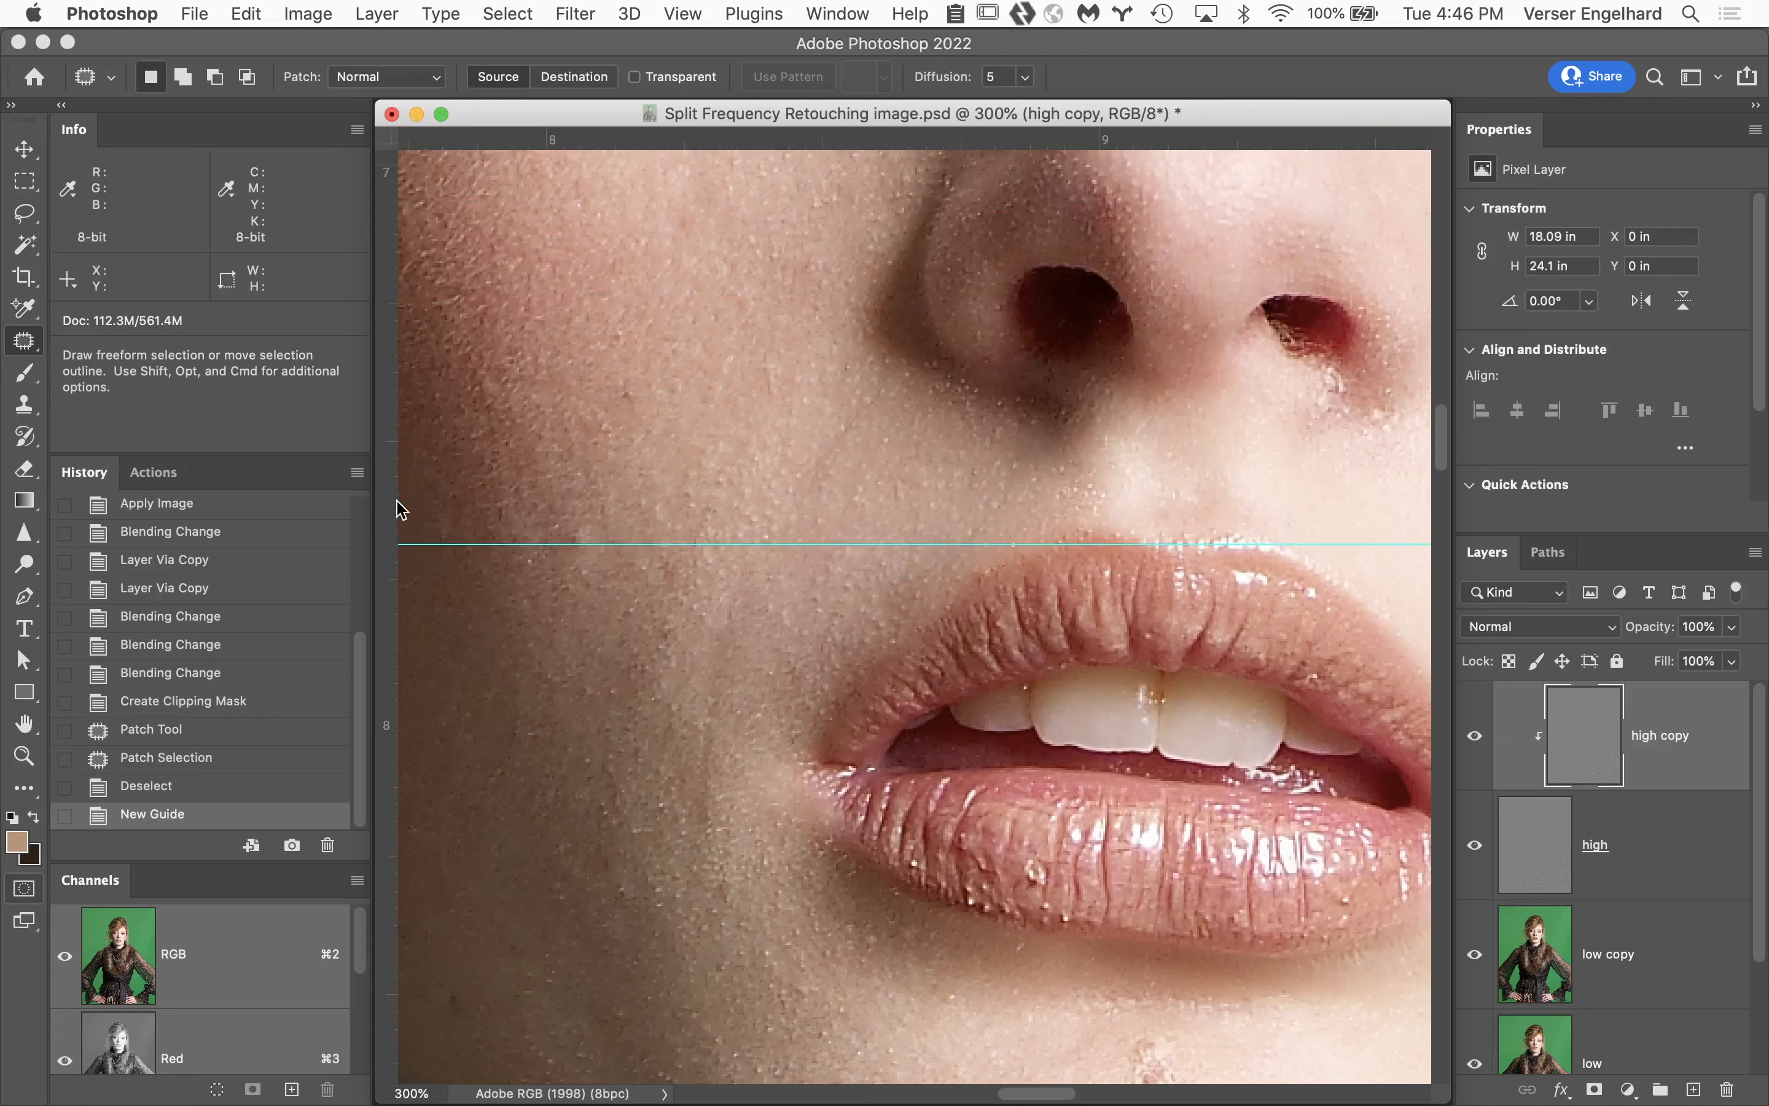
pyautogui.moveTo(389, 505); pyautogui.dragTo(938, 549)
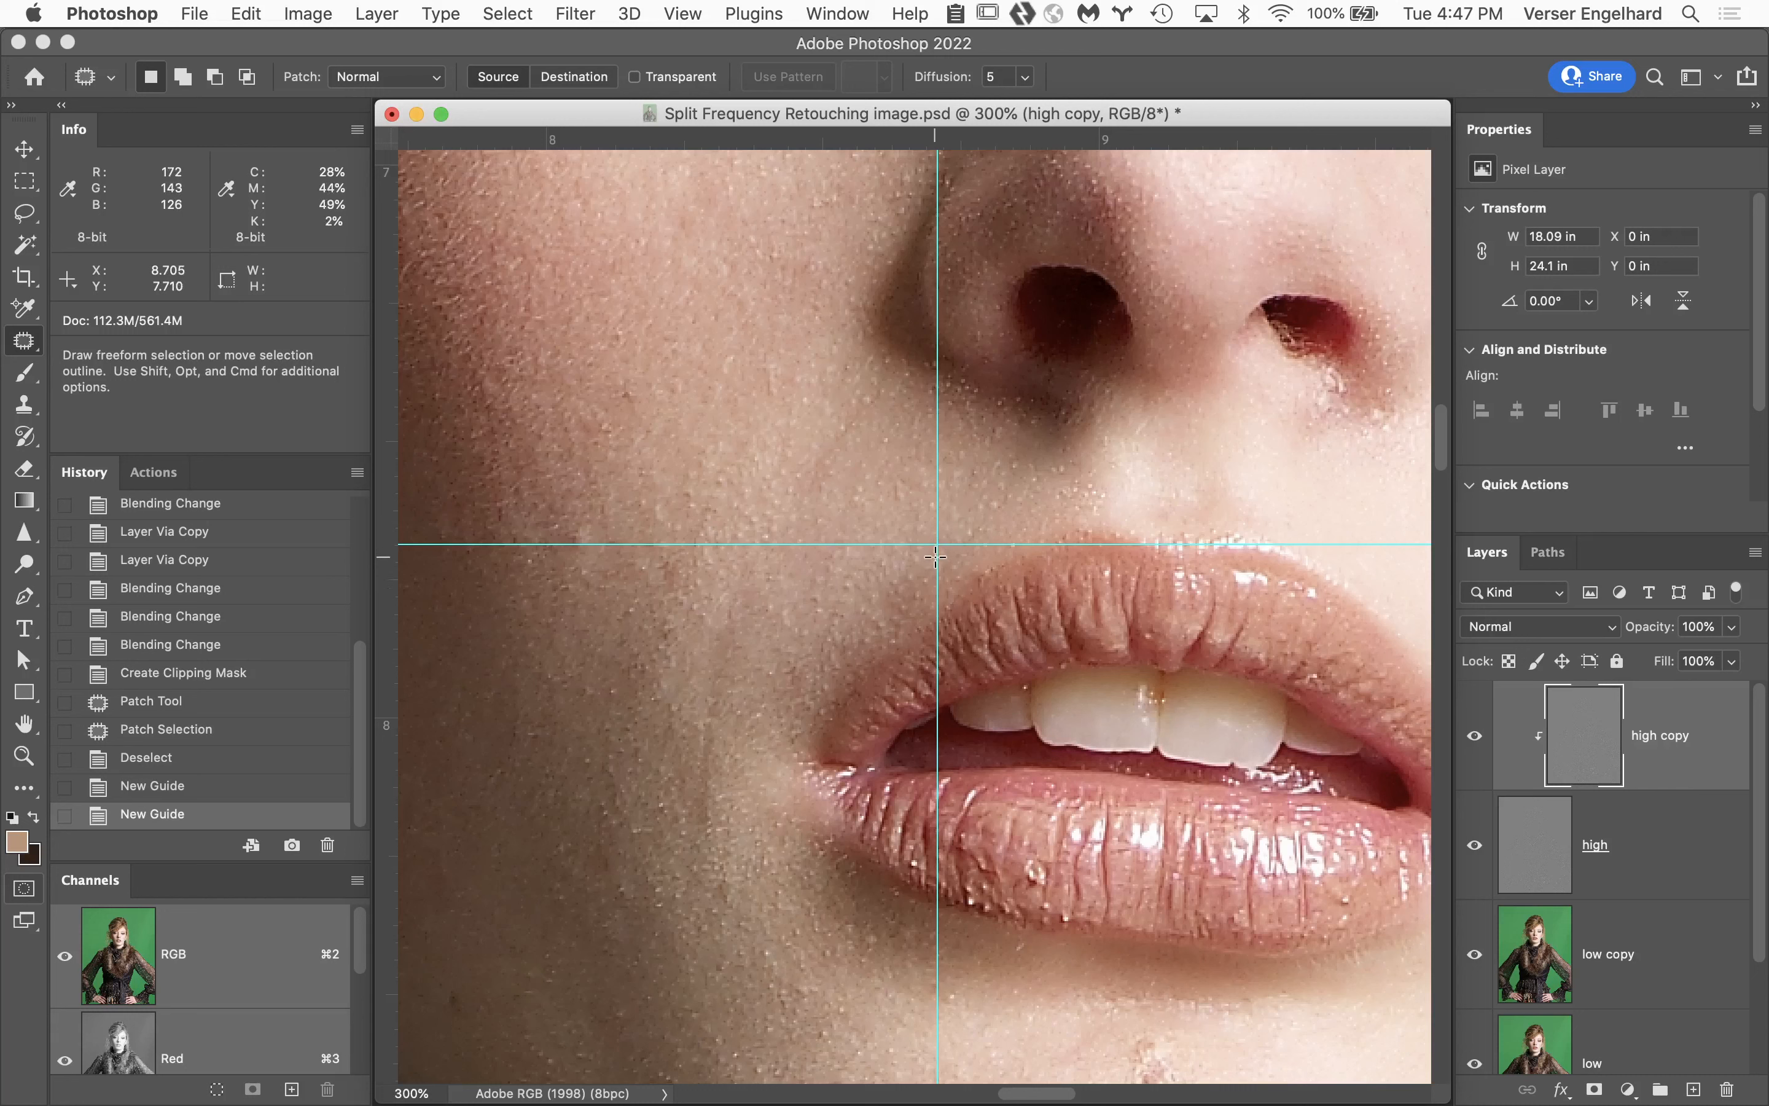
# Hide the high copy layer and sample the high layer's texture at the guide intersection with a 40-pixel Clone Stamp.
pyautogui.click(1475, 741)
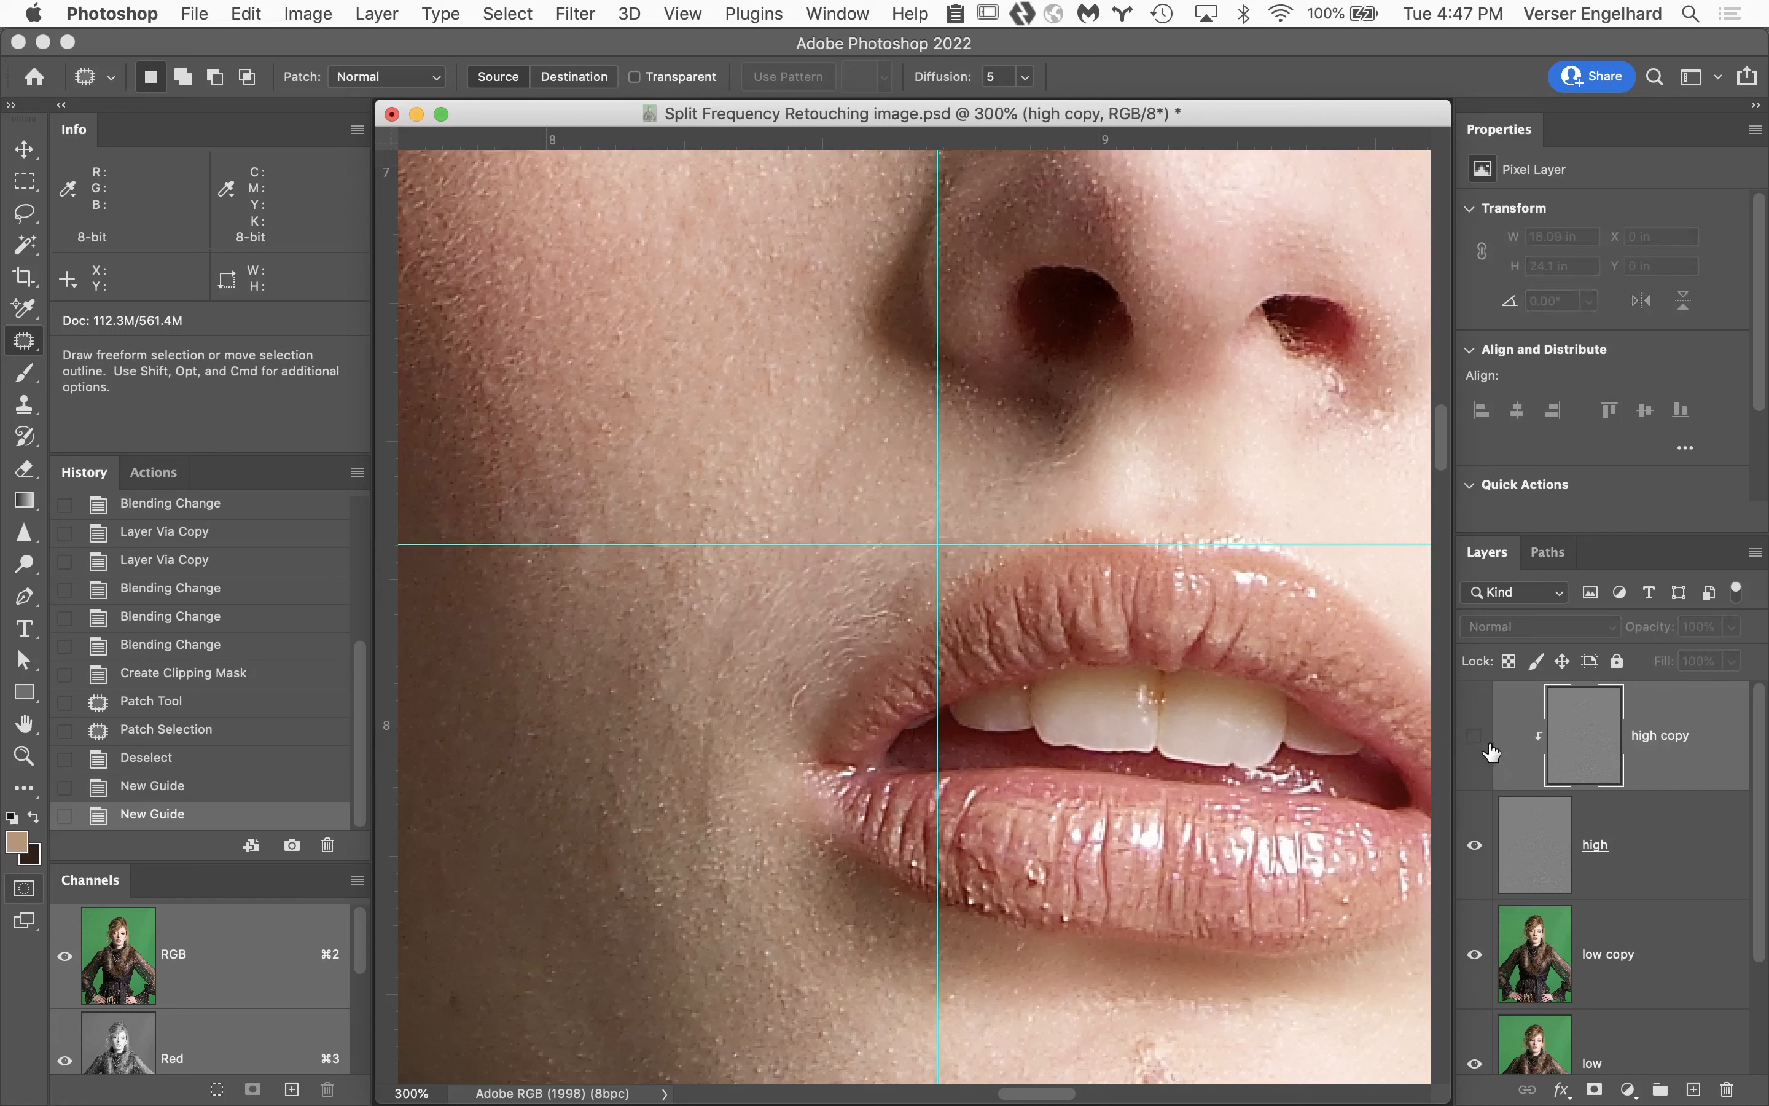
pyautogui.click(1631, 851)
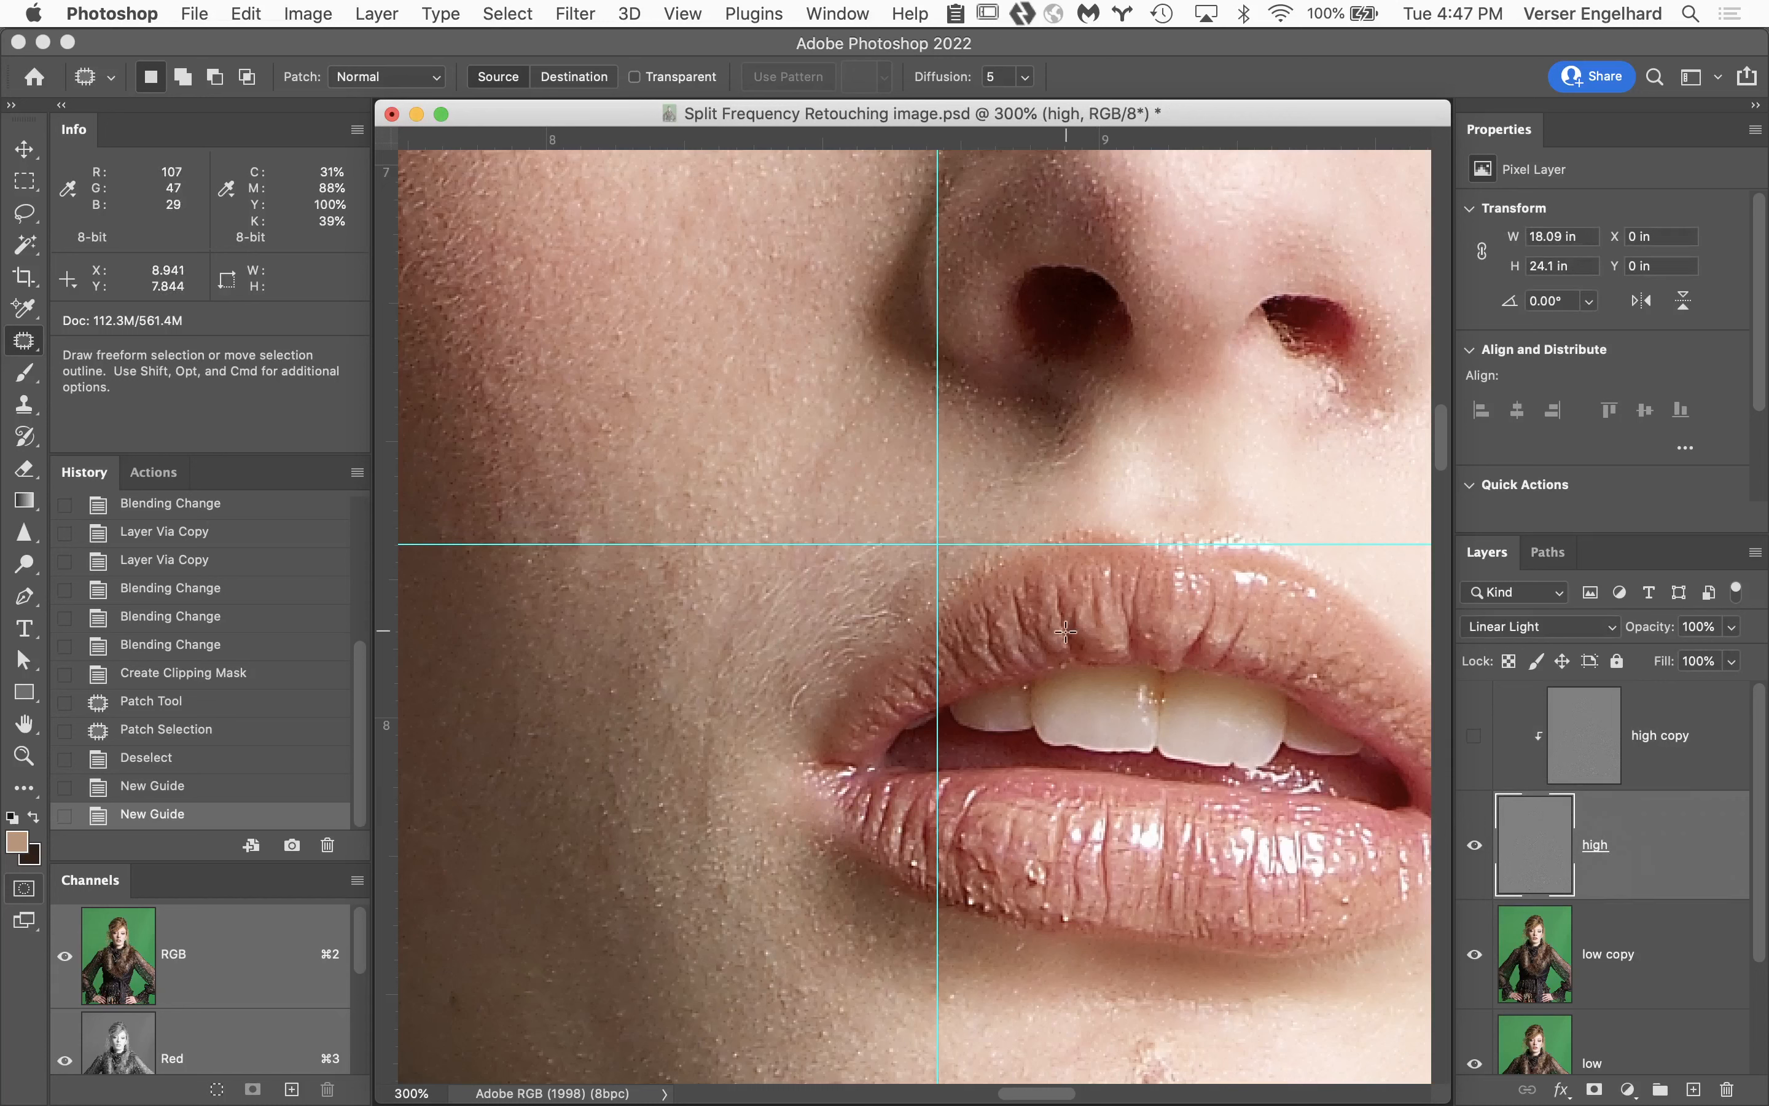
pyautogui.press('s')
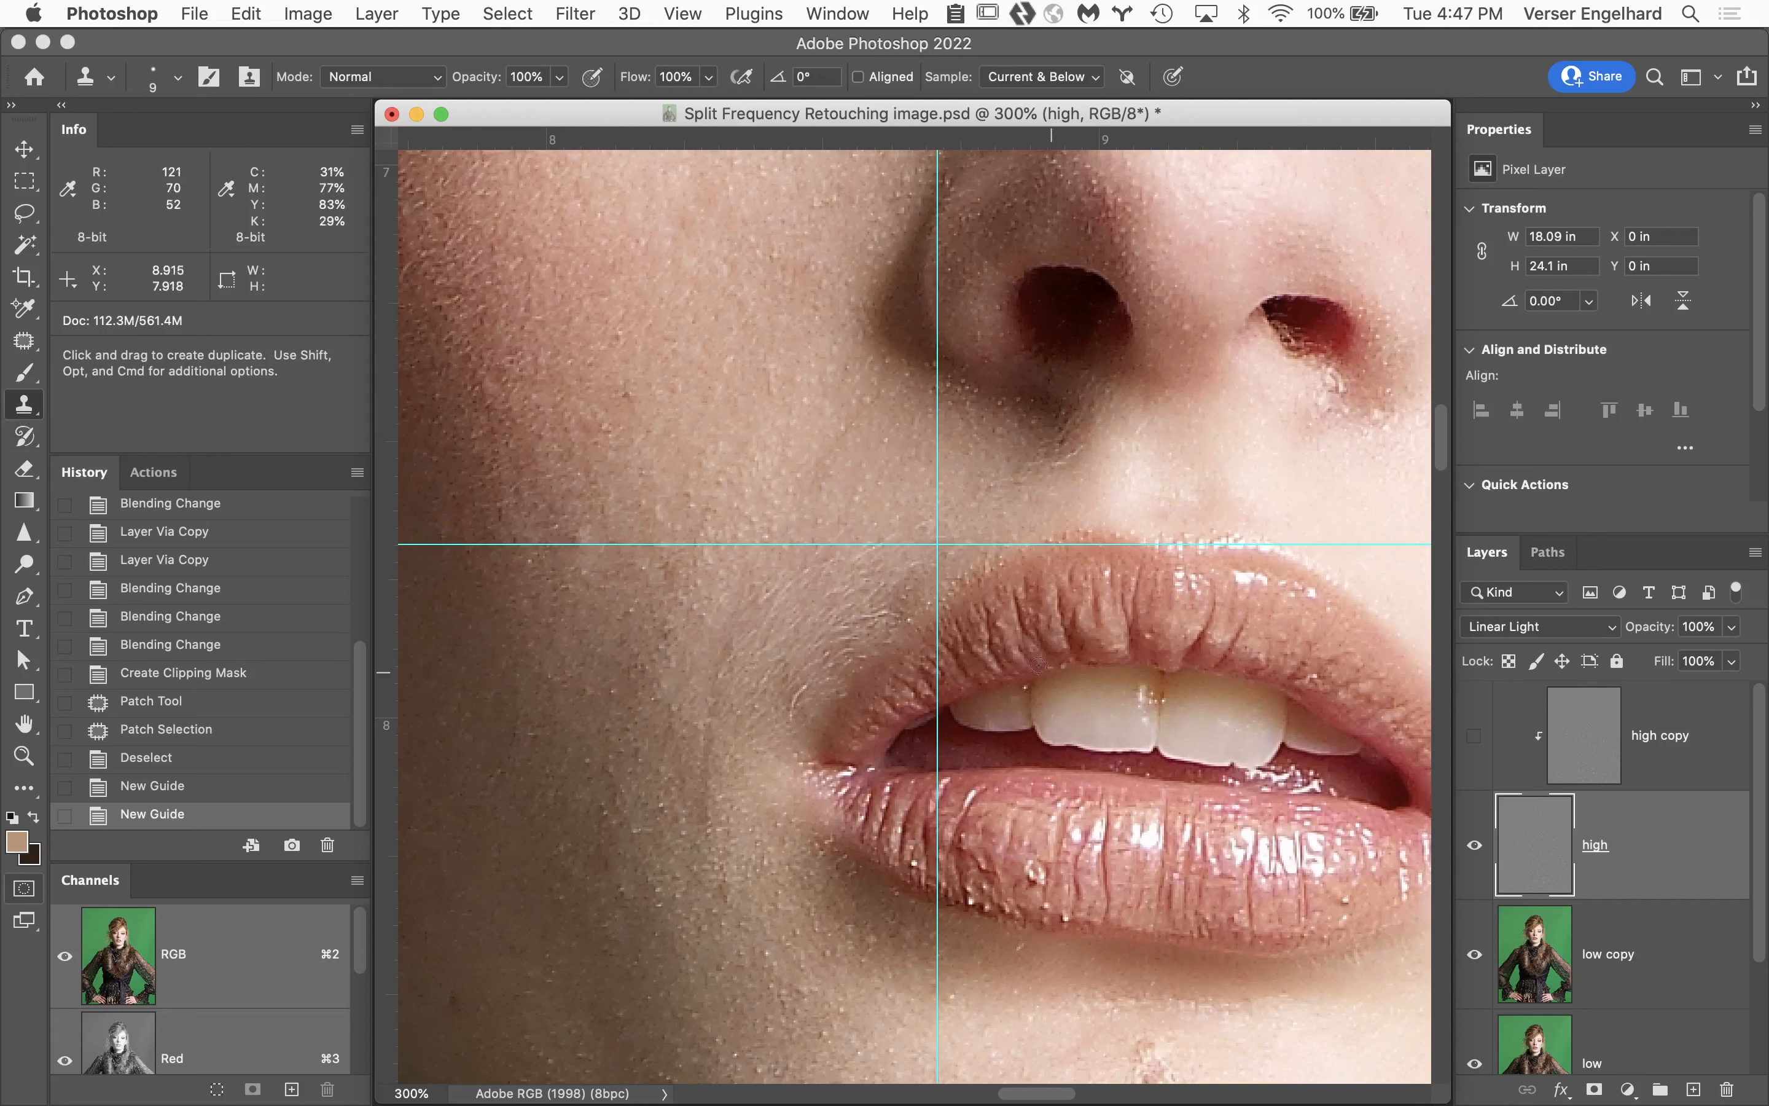
pyautogui.press(']')
pyautogui.press(']')
pyautogui.press(']')
pyautogui.press(']')
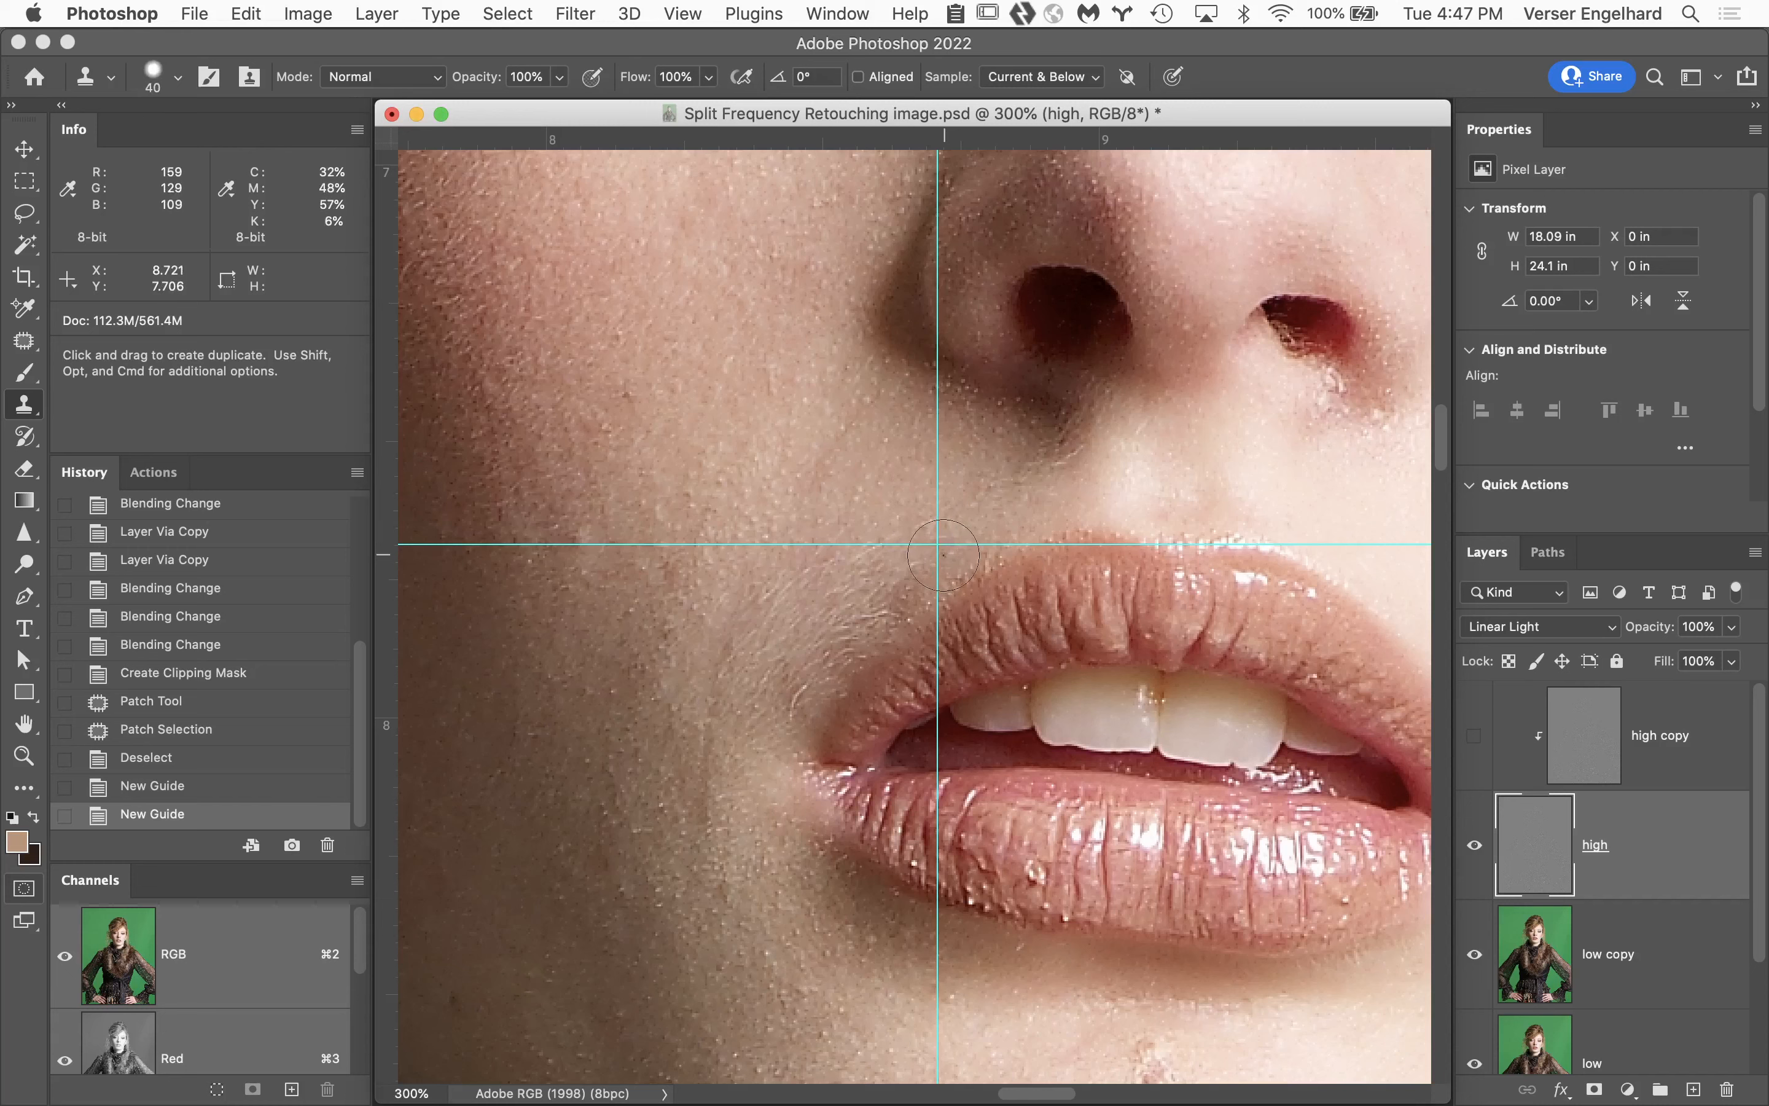
pyautogui.click(952, 565)
pyautogui.click(934, 623)
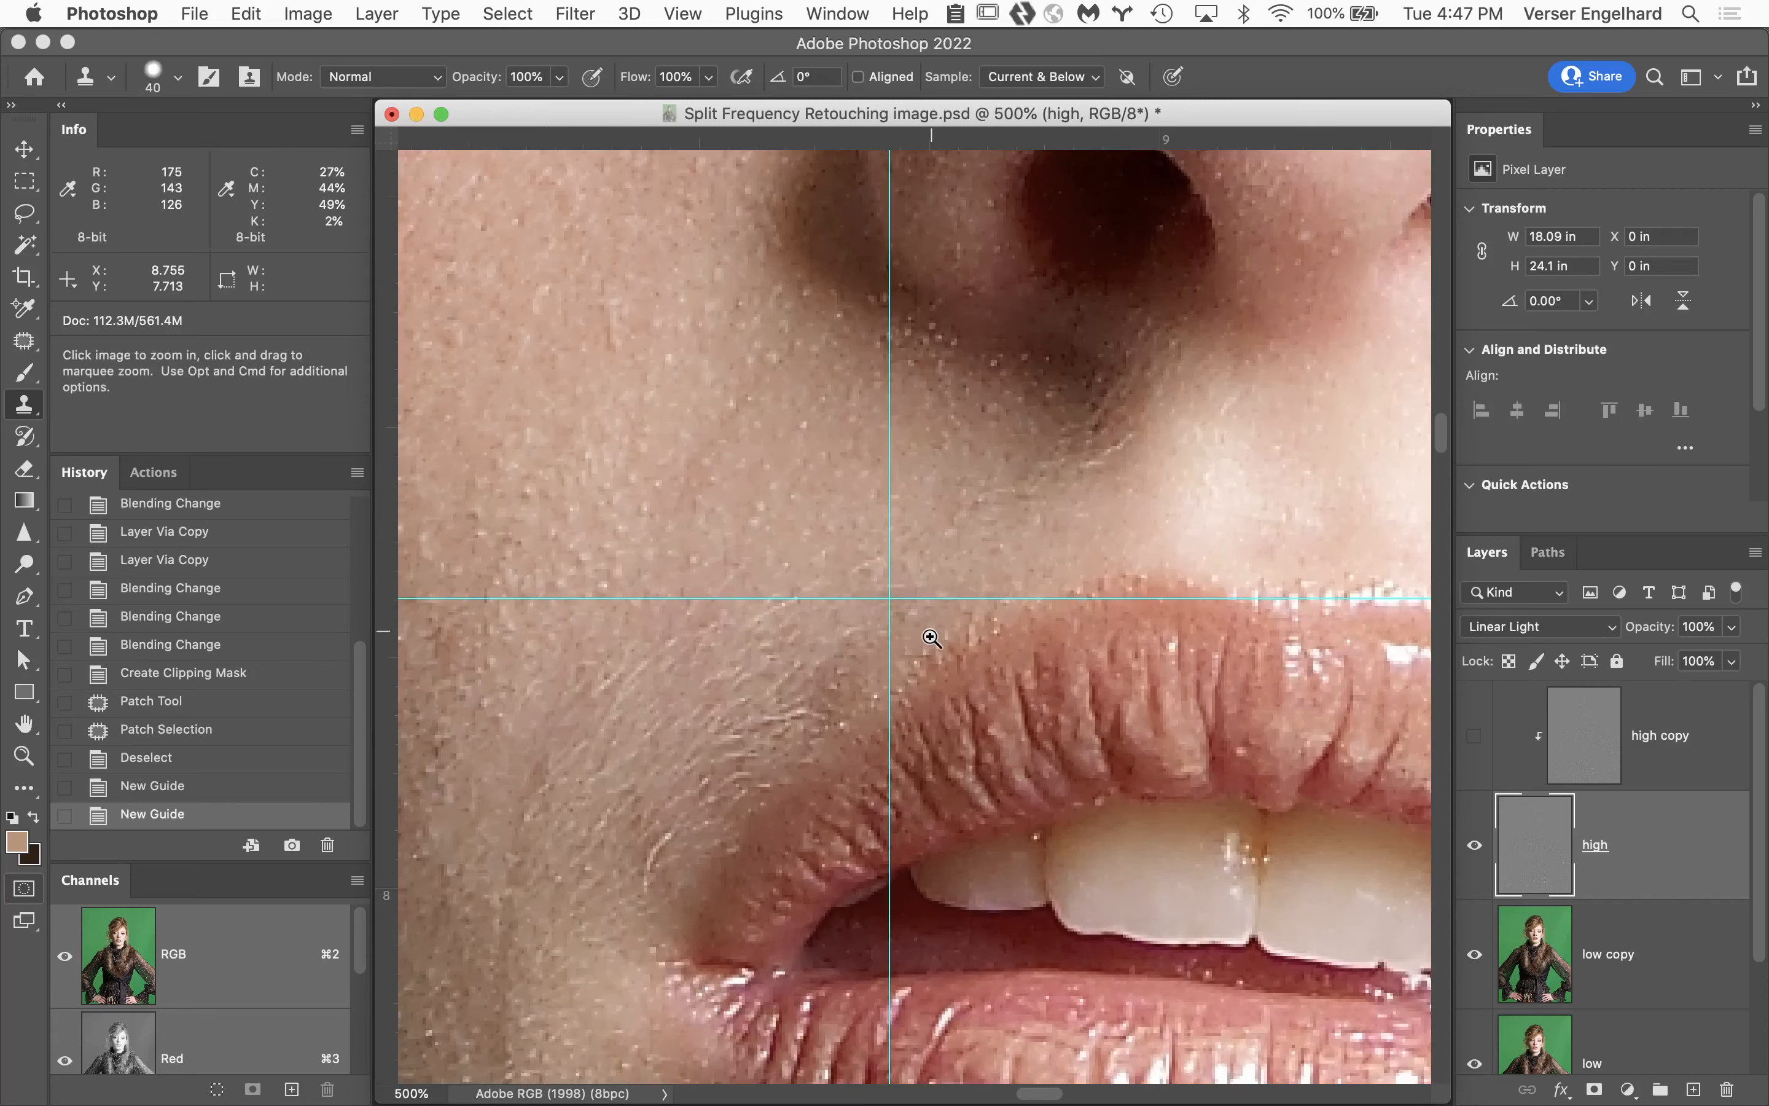
pyautogui.click(930, 632)
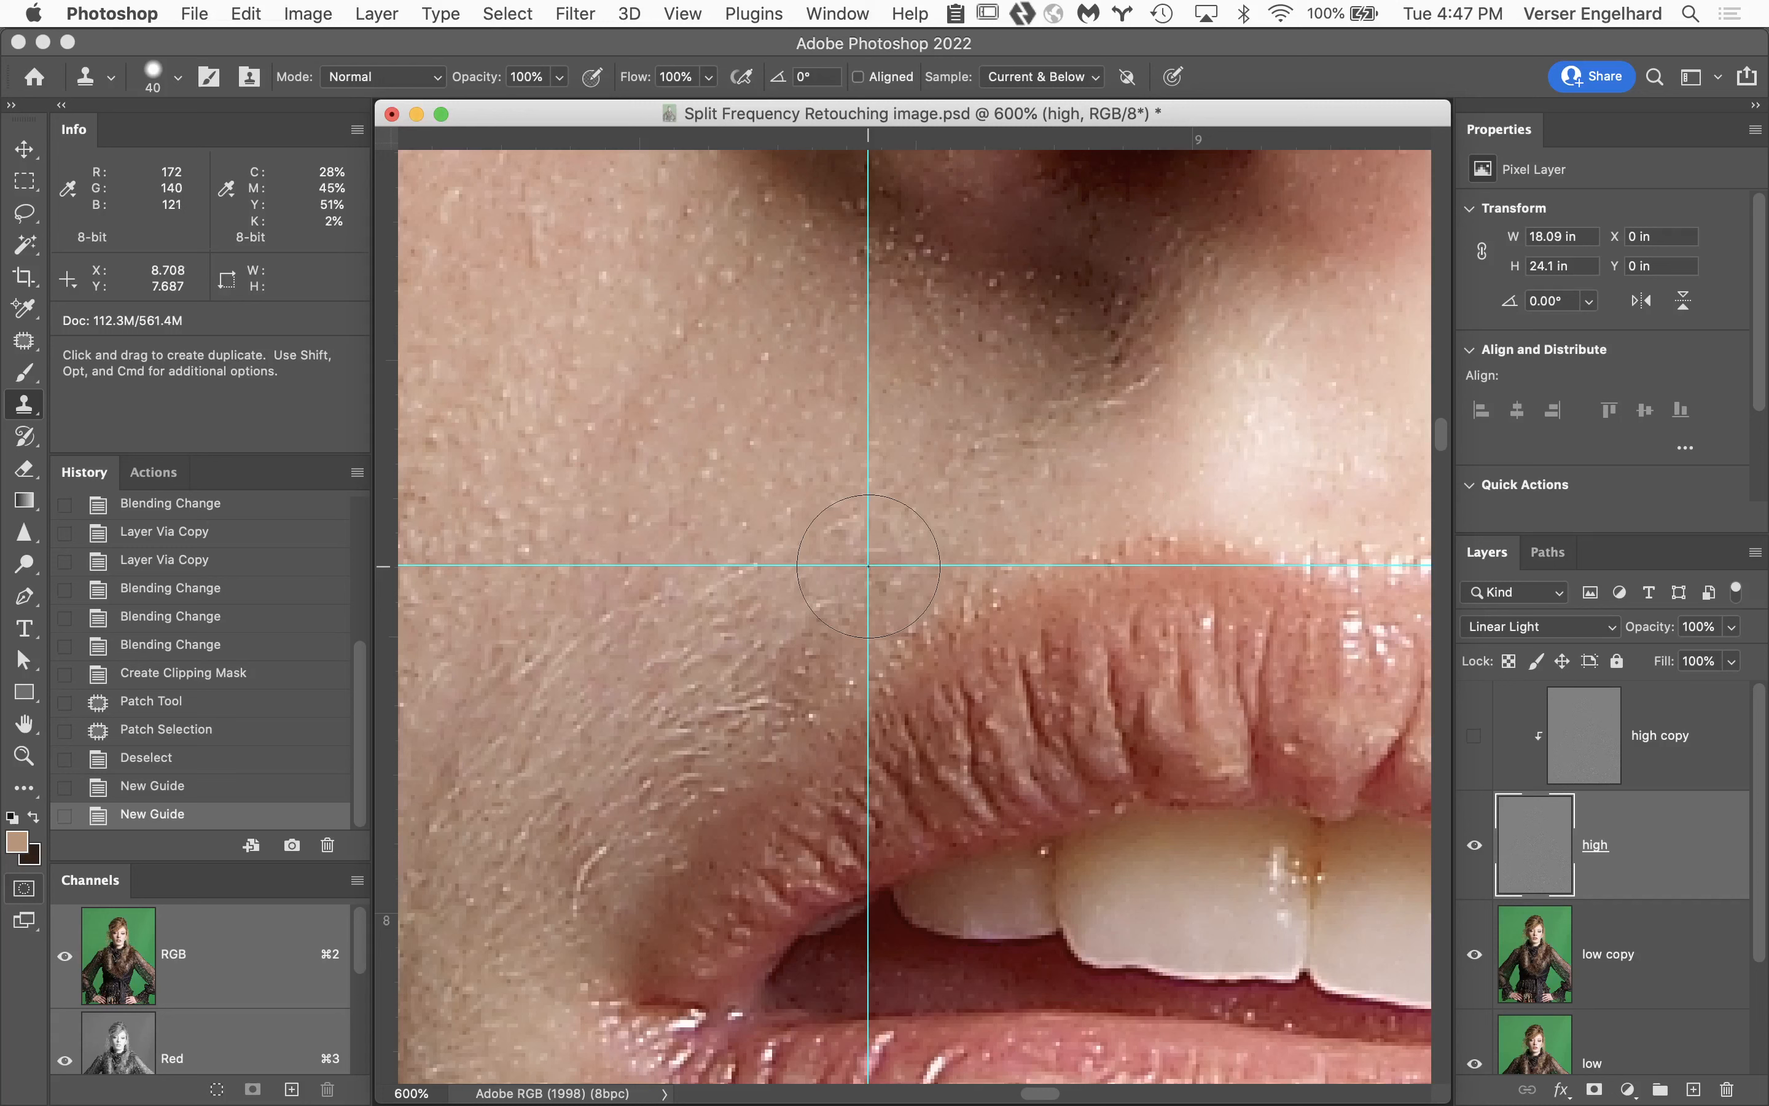
pyautogui.press('j')
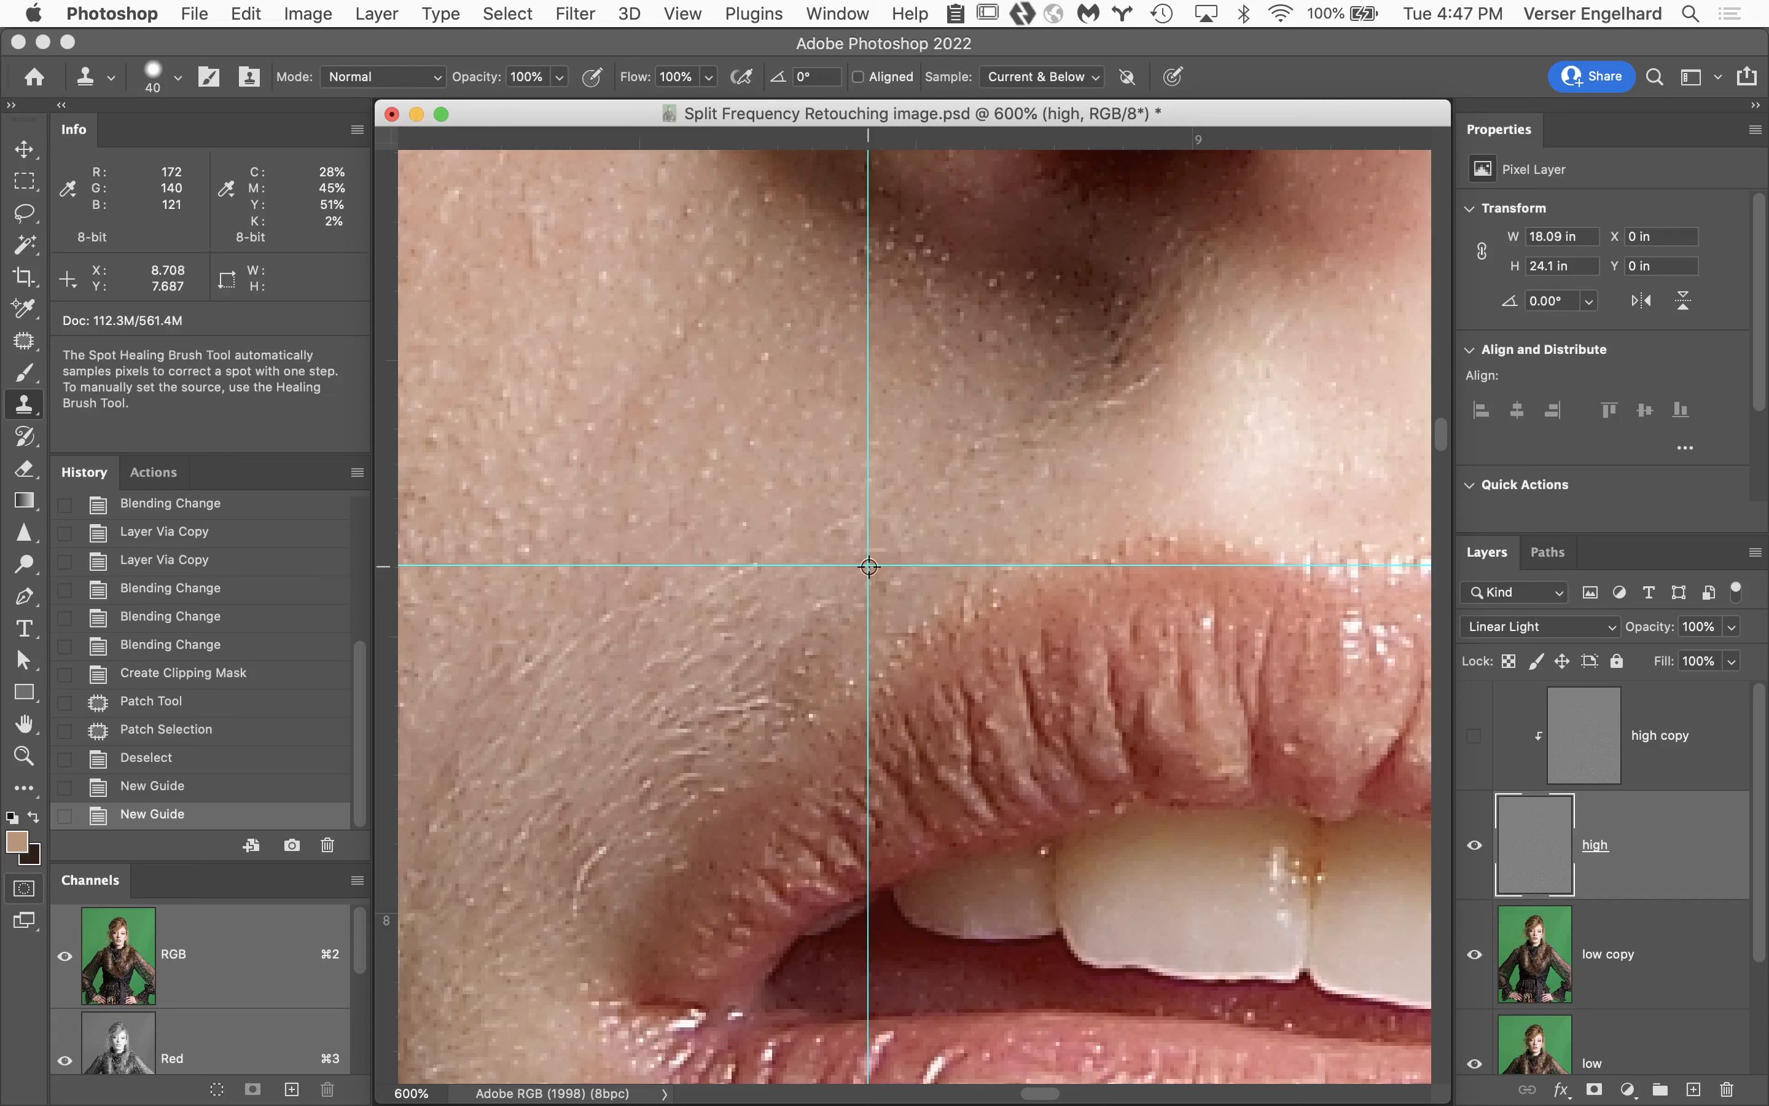
pyautogui.keyDown('alt'); pyautogui.click(868, 567); pyautogui.keyUp('alt')
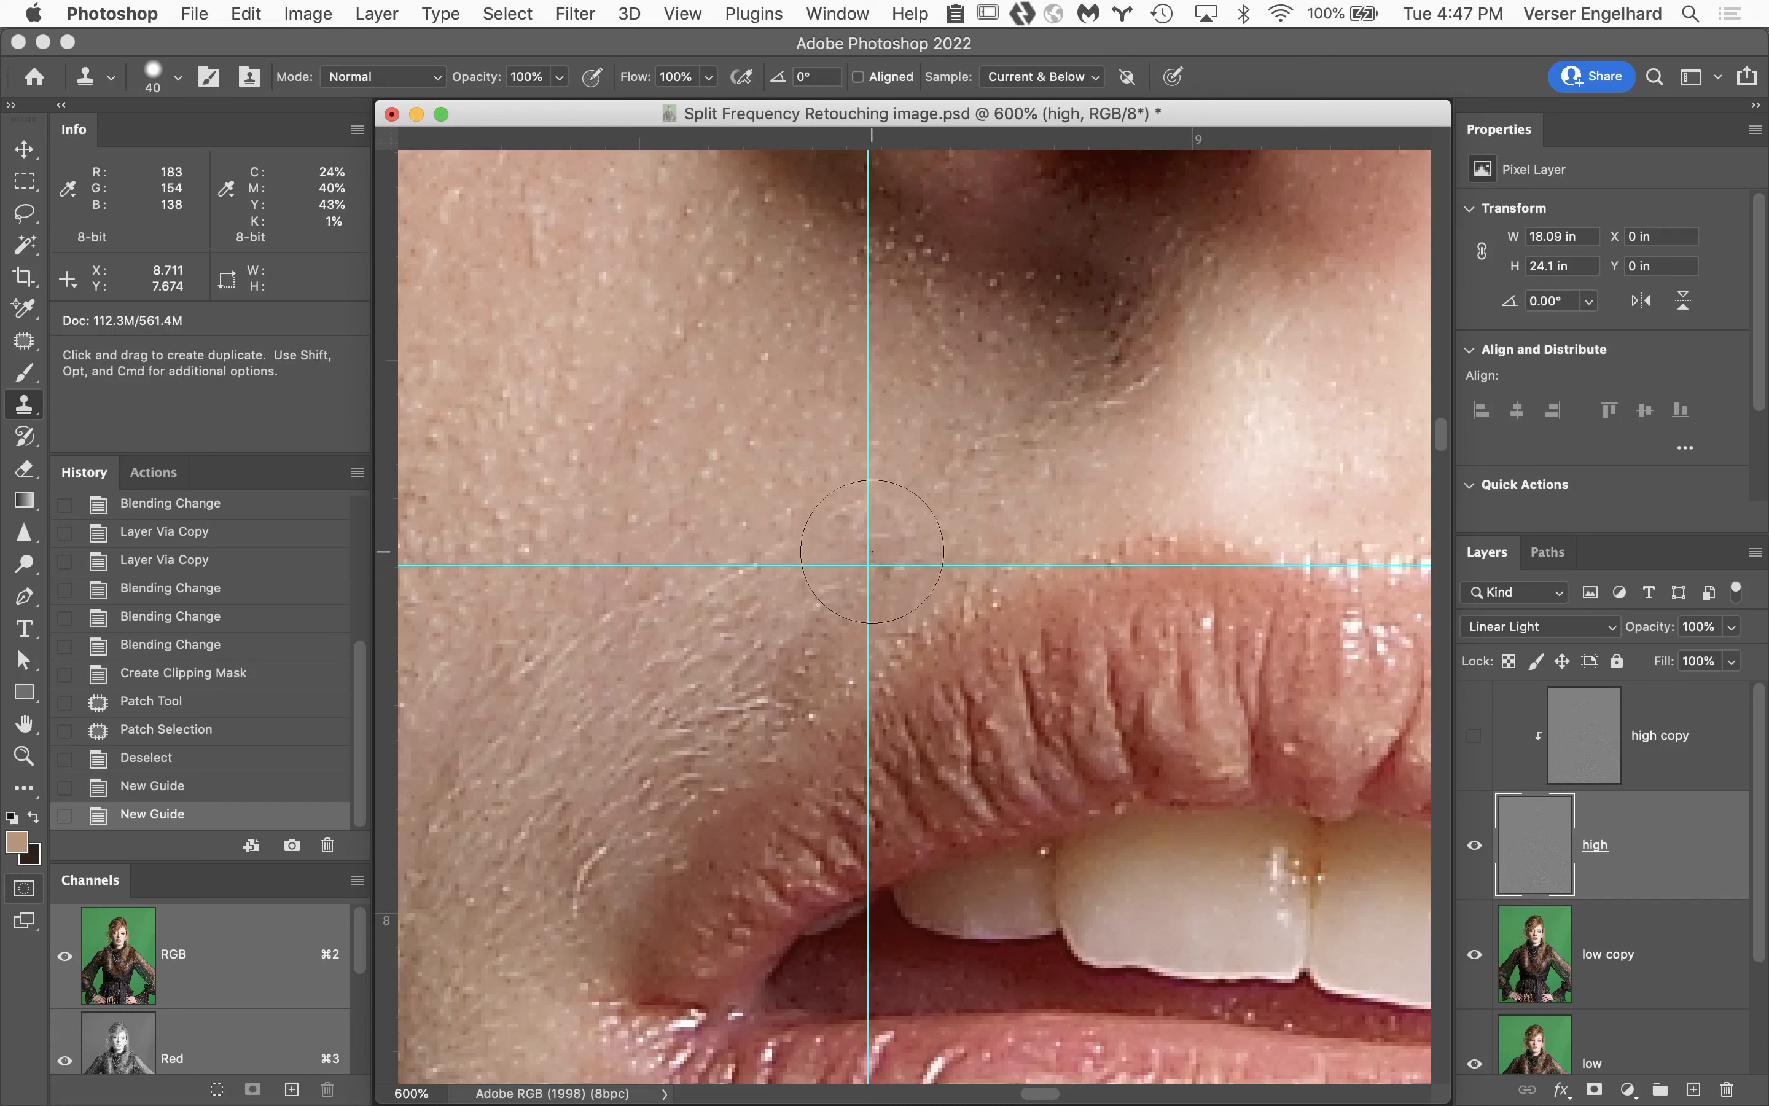
# Show the high copy layer and clone the sampled hair texture back onto it, aligned at the guide intersection with sampling set to Current Layer.
pyautogui.click(1475, 737)
pyautogui.click(1583, 749)
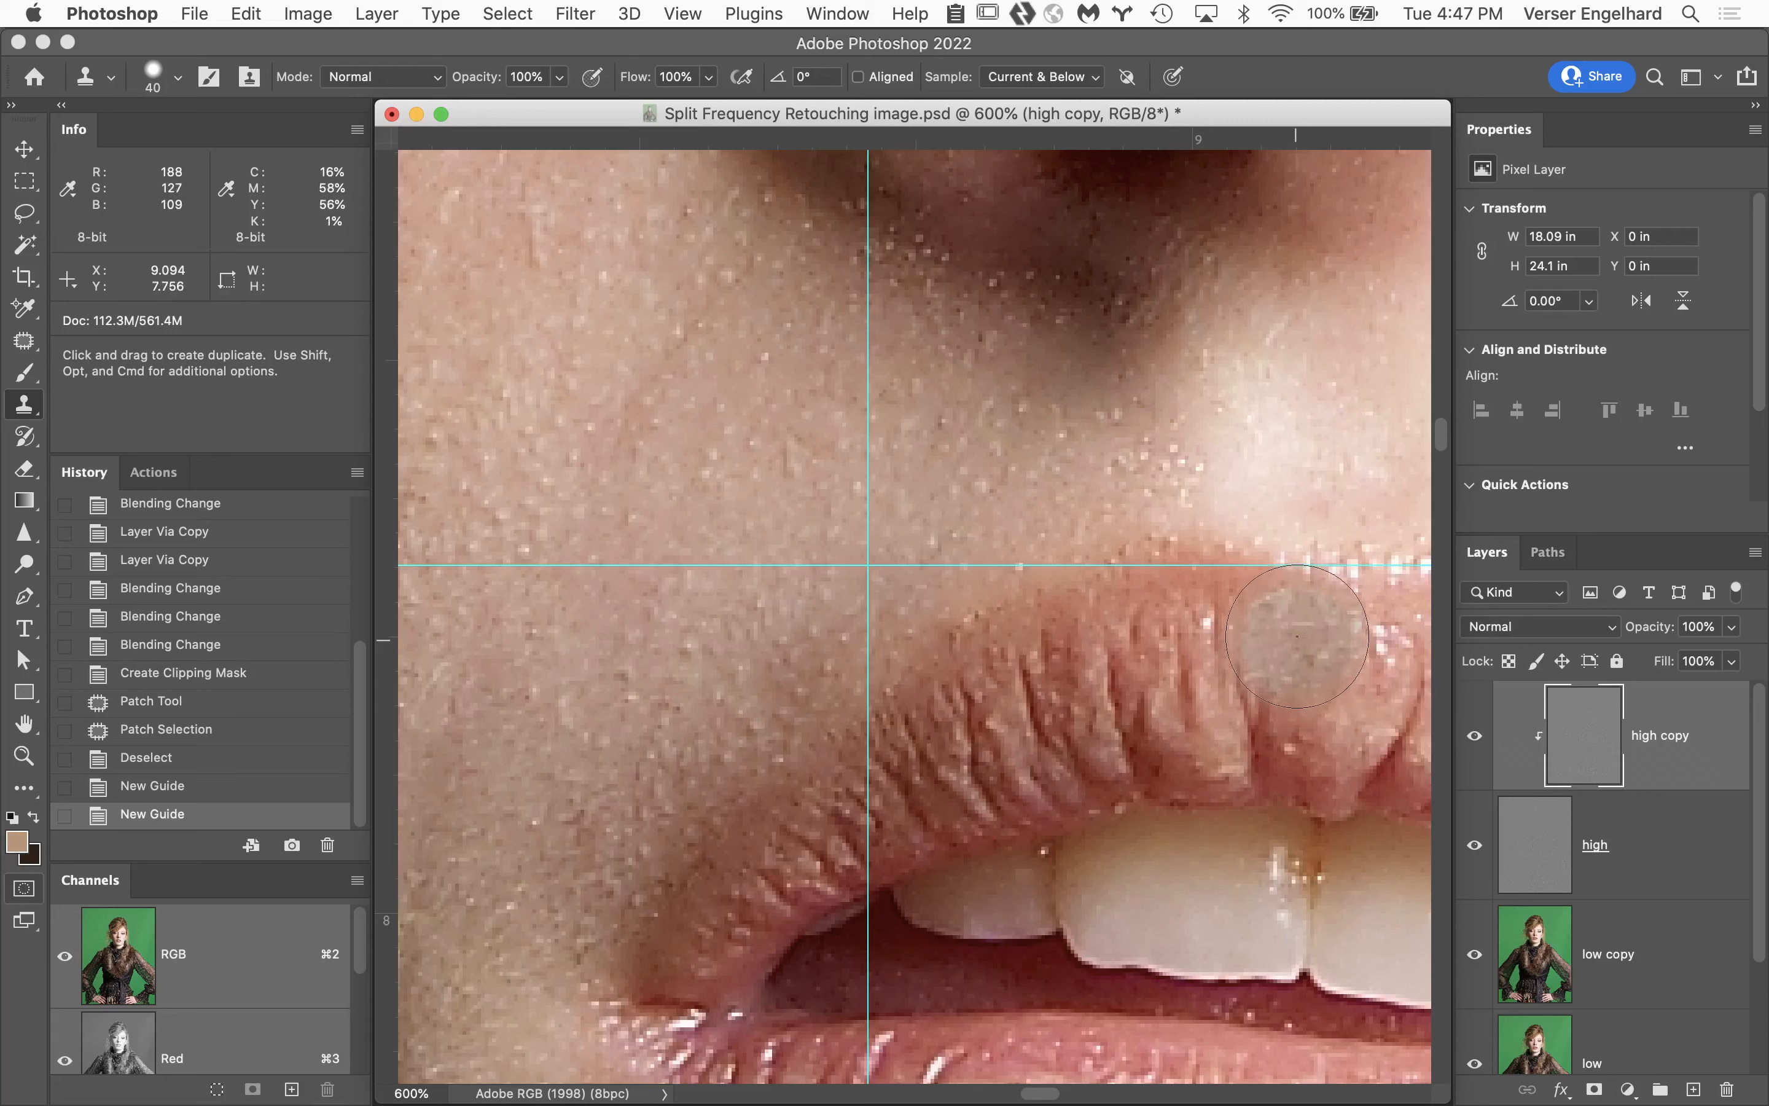
pyautogui.click(1087, 82)
pyautogui.click(1097, 73)
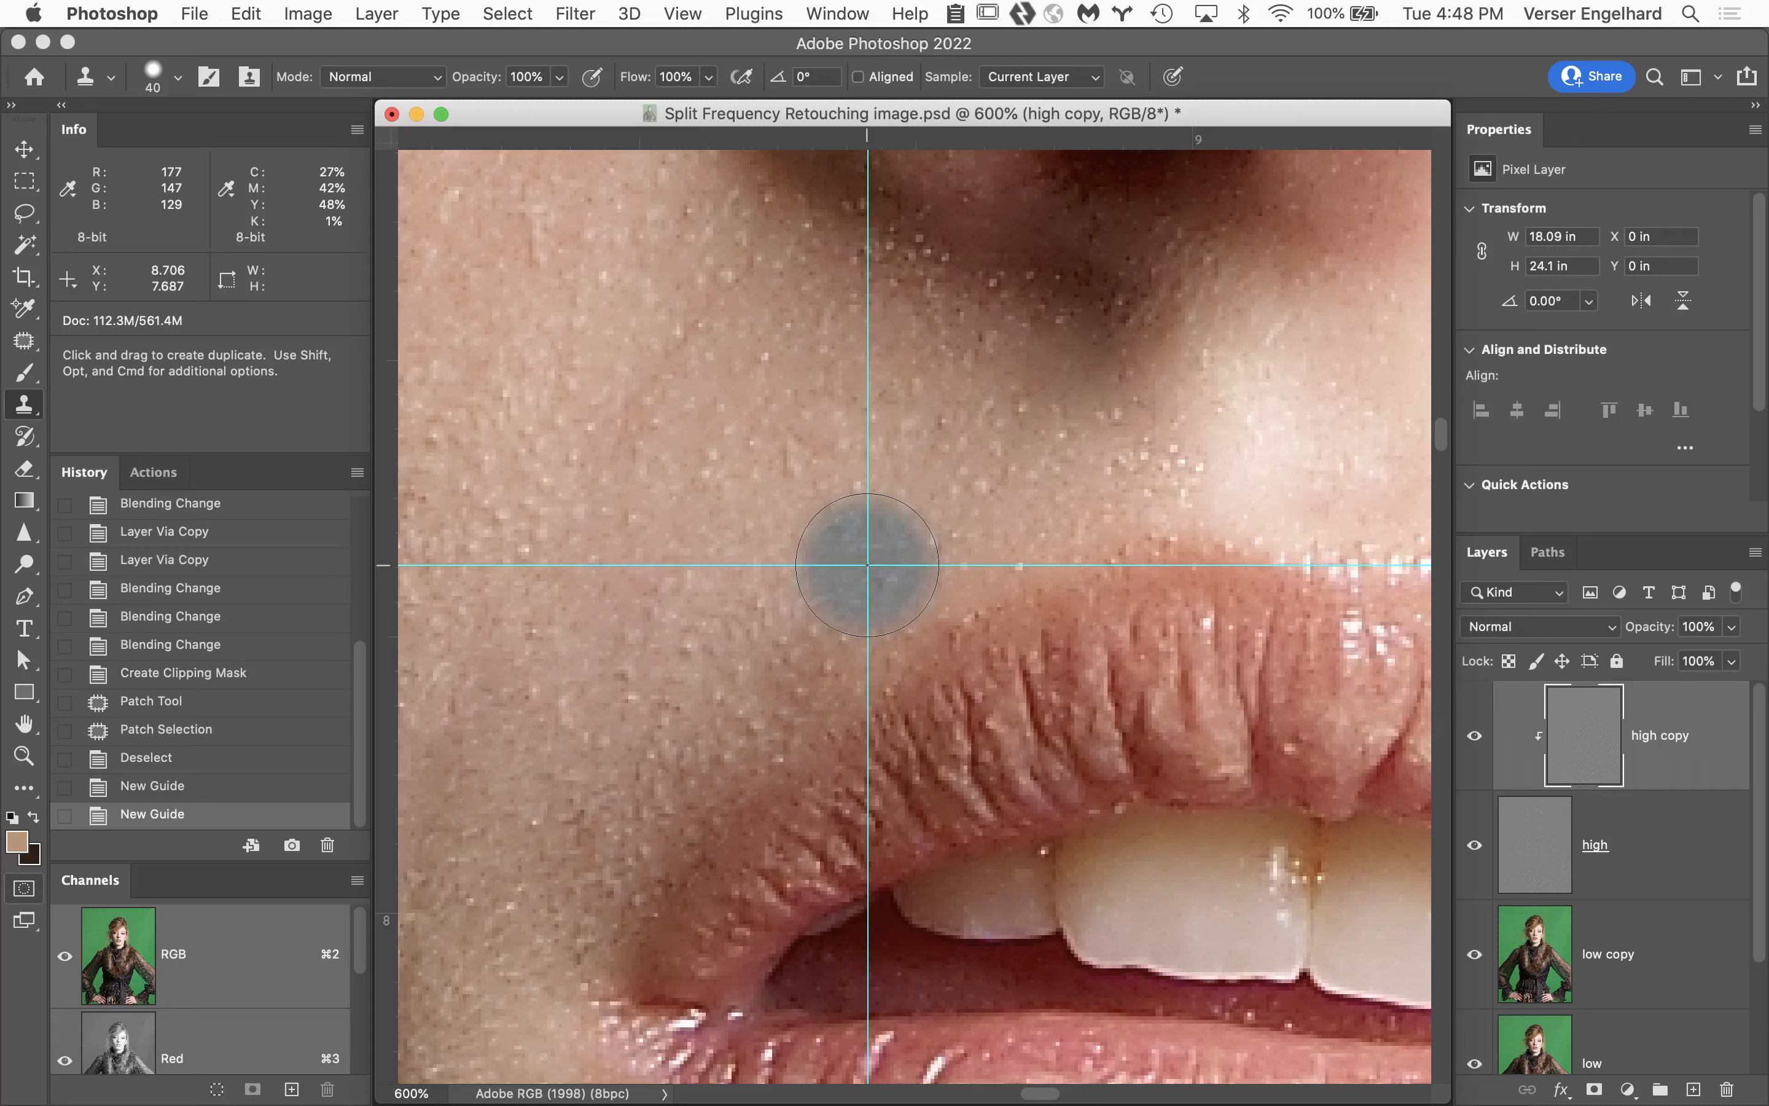
pyautogui.click(867, 564)
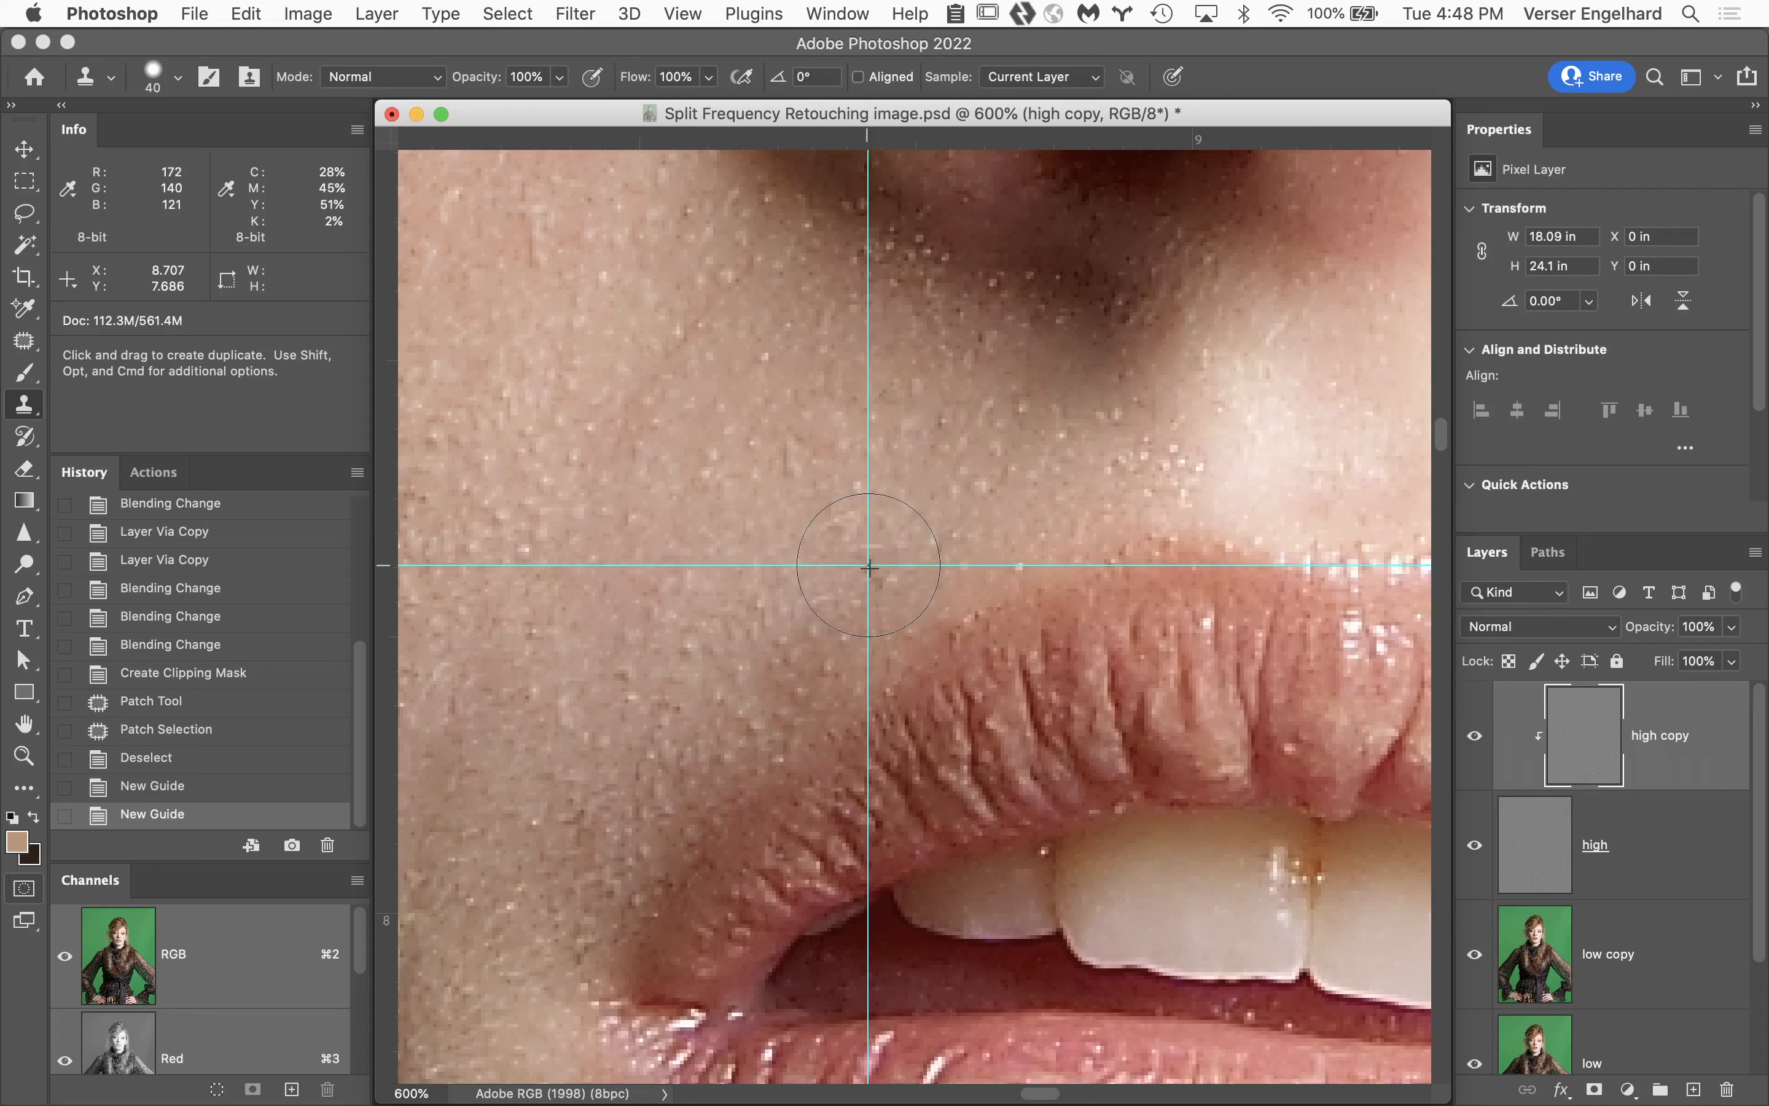
pyautogui.moveTo(869, 565)
pyautogui.mouseDown()
pyautogui.moveTo(984, 571)
pyautogui.moveTo(1039, 543)
pyautogui.moveTo(1058, 410)
pyautogui.moveTo(954, 383)
pyautogui.moveTo(800, 465)
pyautogui.moveTo(612, 687)
pyautogui.moveTo(523, 879)
pyautogui.moveTo(513, 948)
pyautogui.moveTo(527, 955)
pyautogui.moveTo(779, 744)
pyautogui.moveTo(932, 660)
pyautogui.moveTo(1023, 565)
pyautogui.mouseUp()
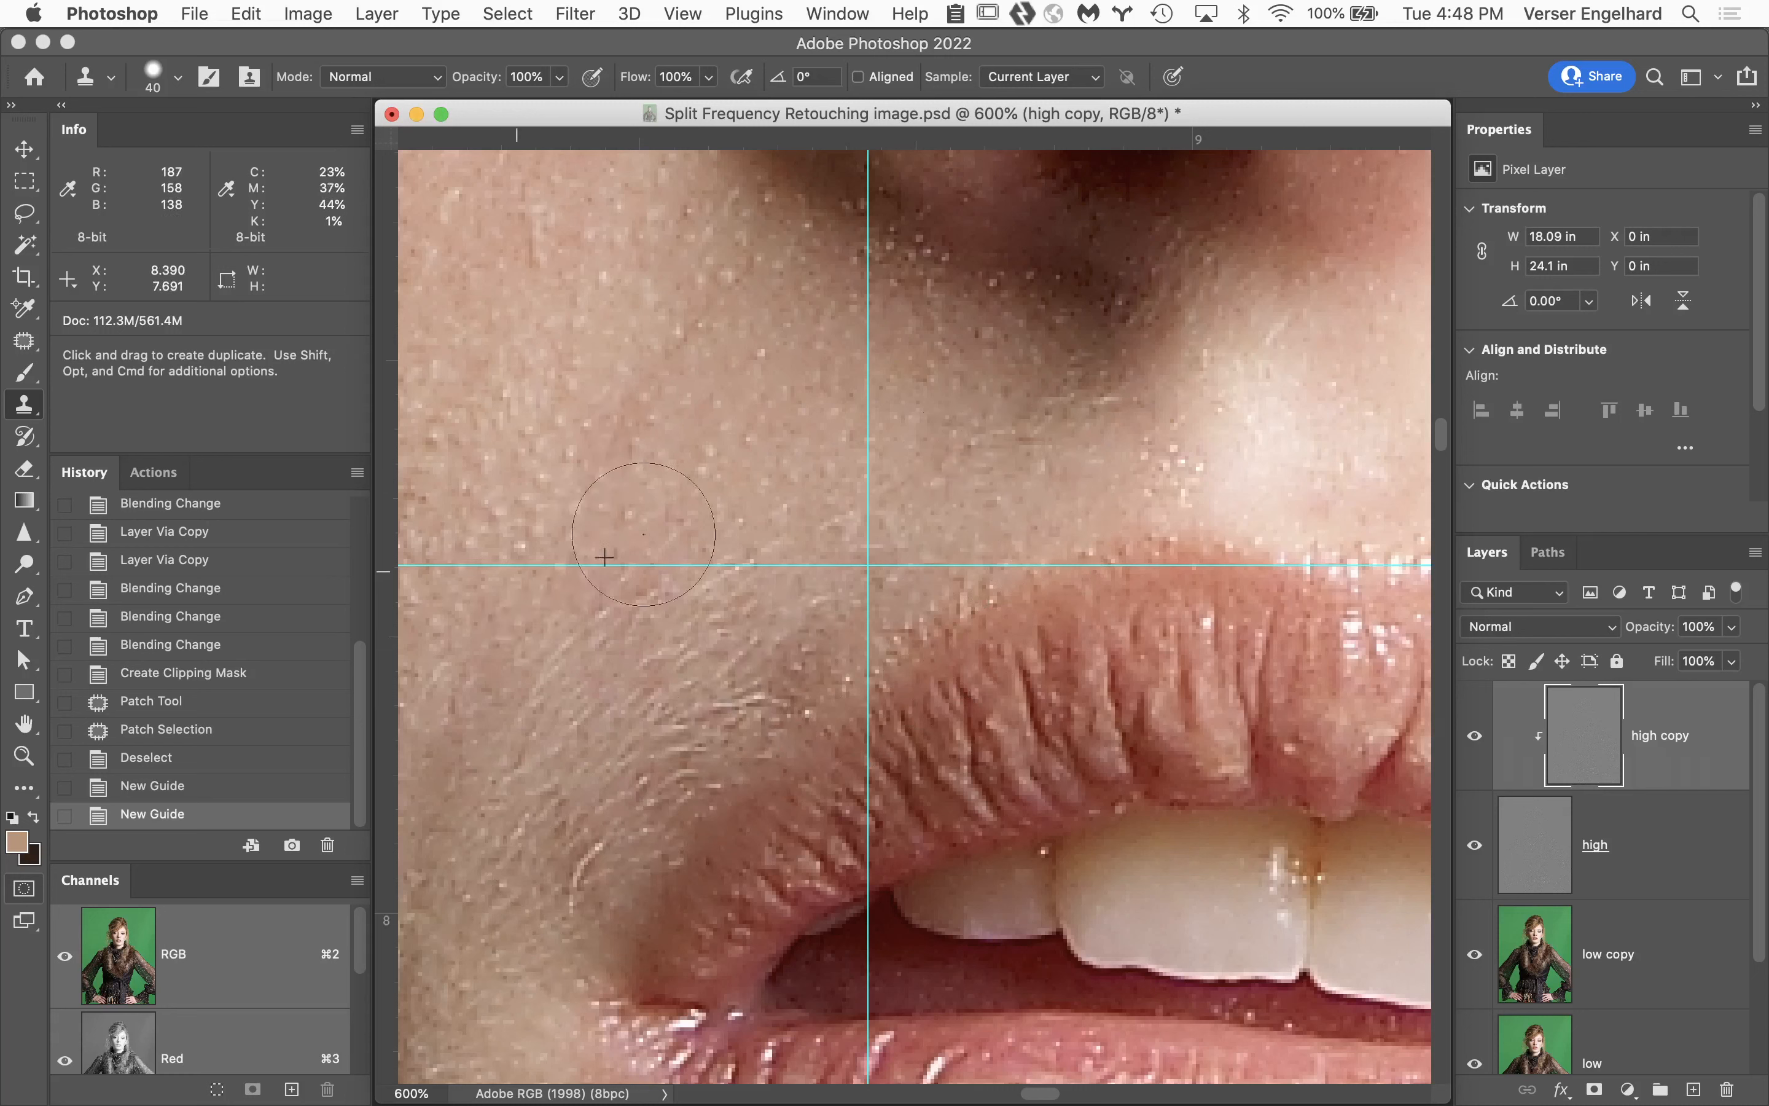
pyautogui.moveTo(643, 534)
pyautogui.mouseDown()
pyautogui.moveTo(1039, 487)
pyautogui.moveTo(553, 649)
pyautogui.moveTo(504, 998)
pyautogui.mouseUp()
pyautogui.press('super+space')
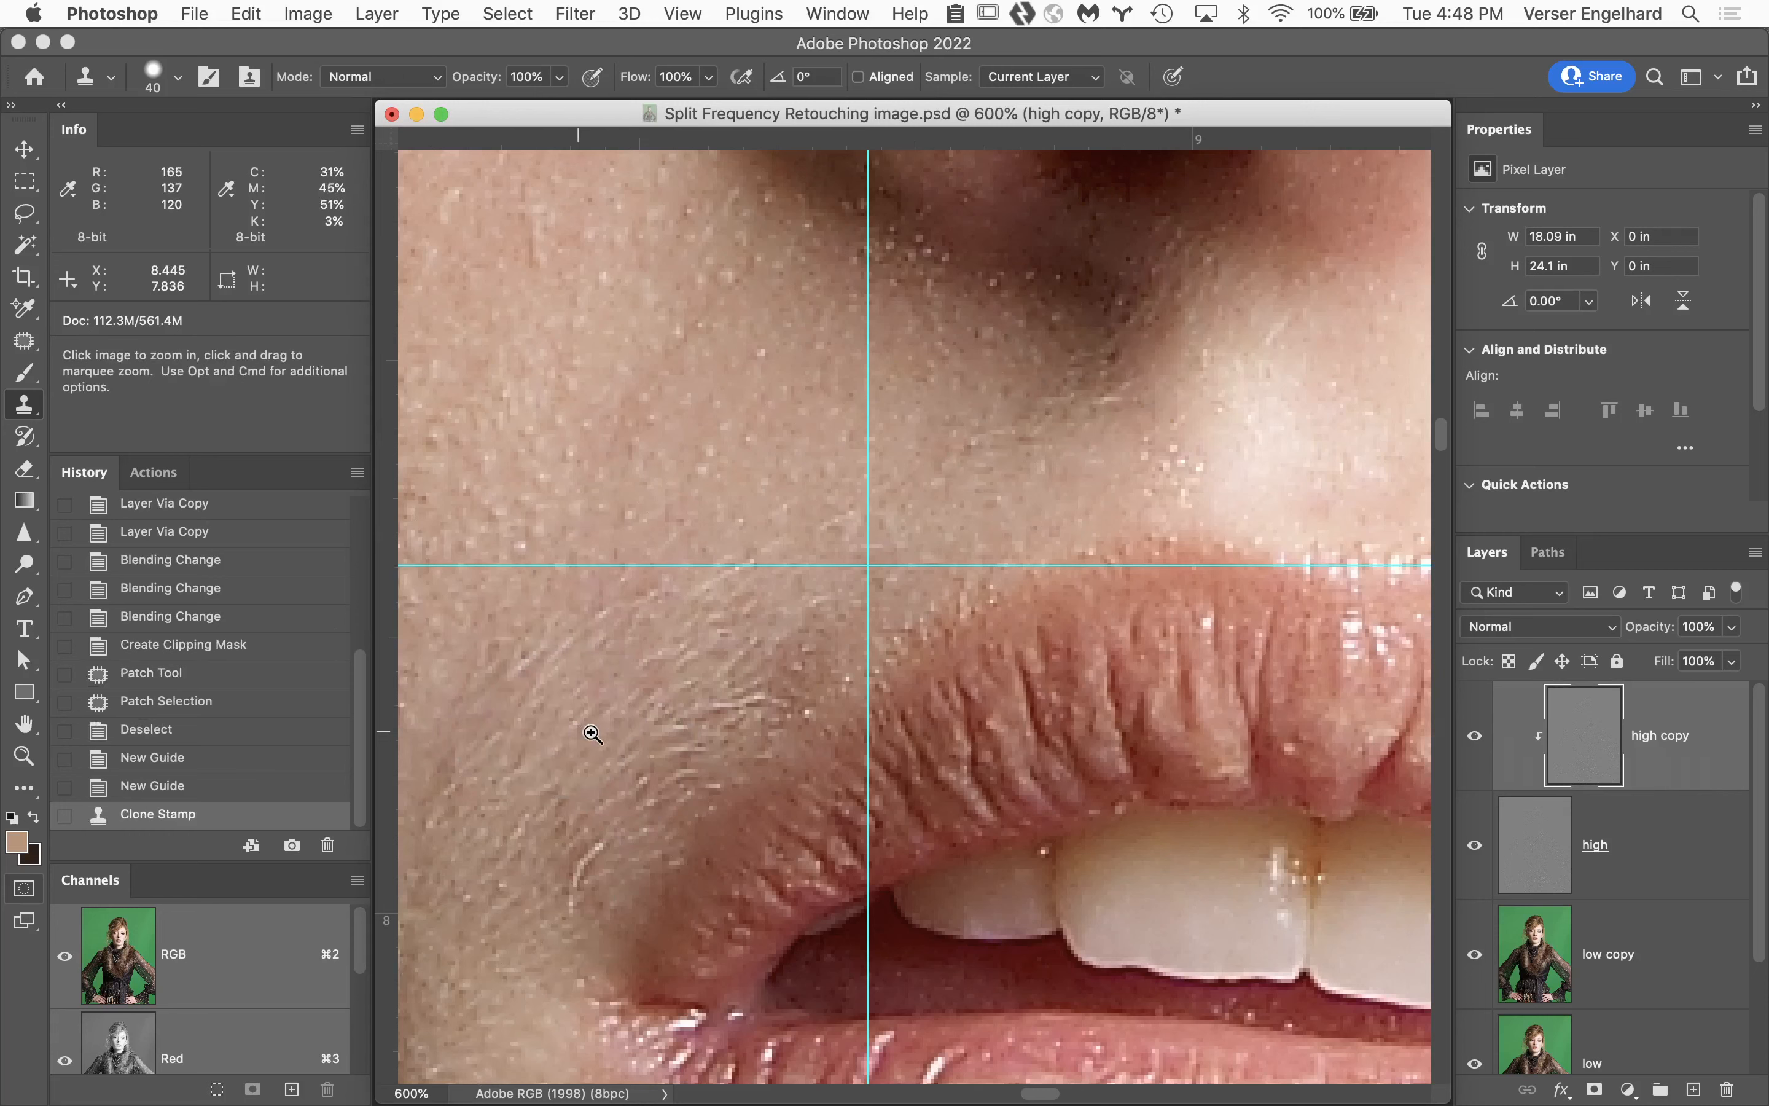
# Close the Split Frequency Retouching image without saving its changes.
pyautogui.keyDown('alt'); pyautogui.click(592, 733); pyautogui.keyUp('alt')
pyautogui.keyDown('alt'); pyautogui.click(943, 788); pyautogui.keyUp('alt')
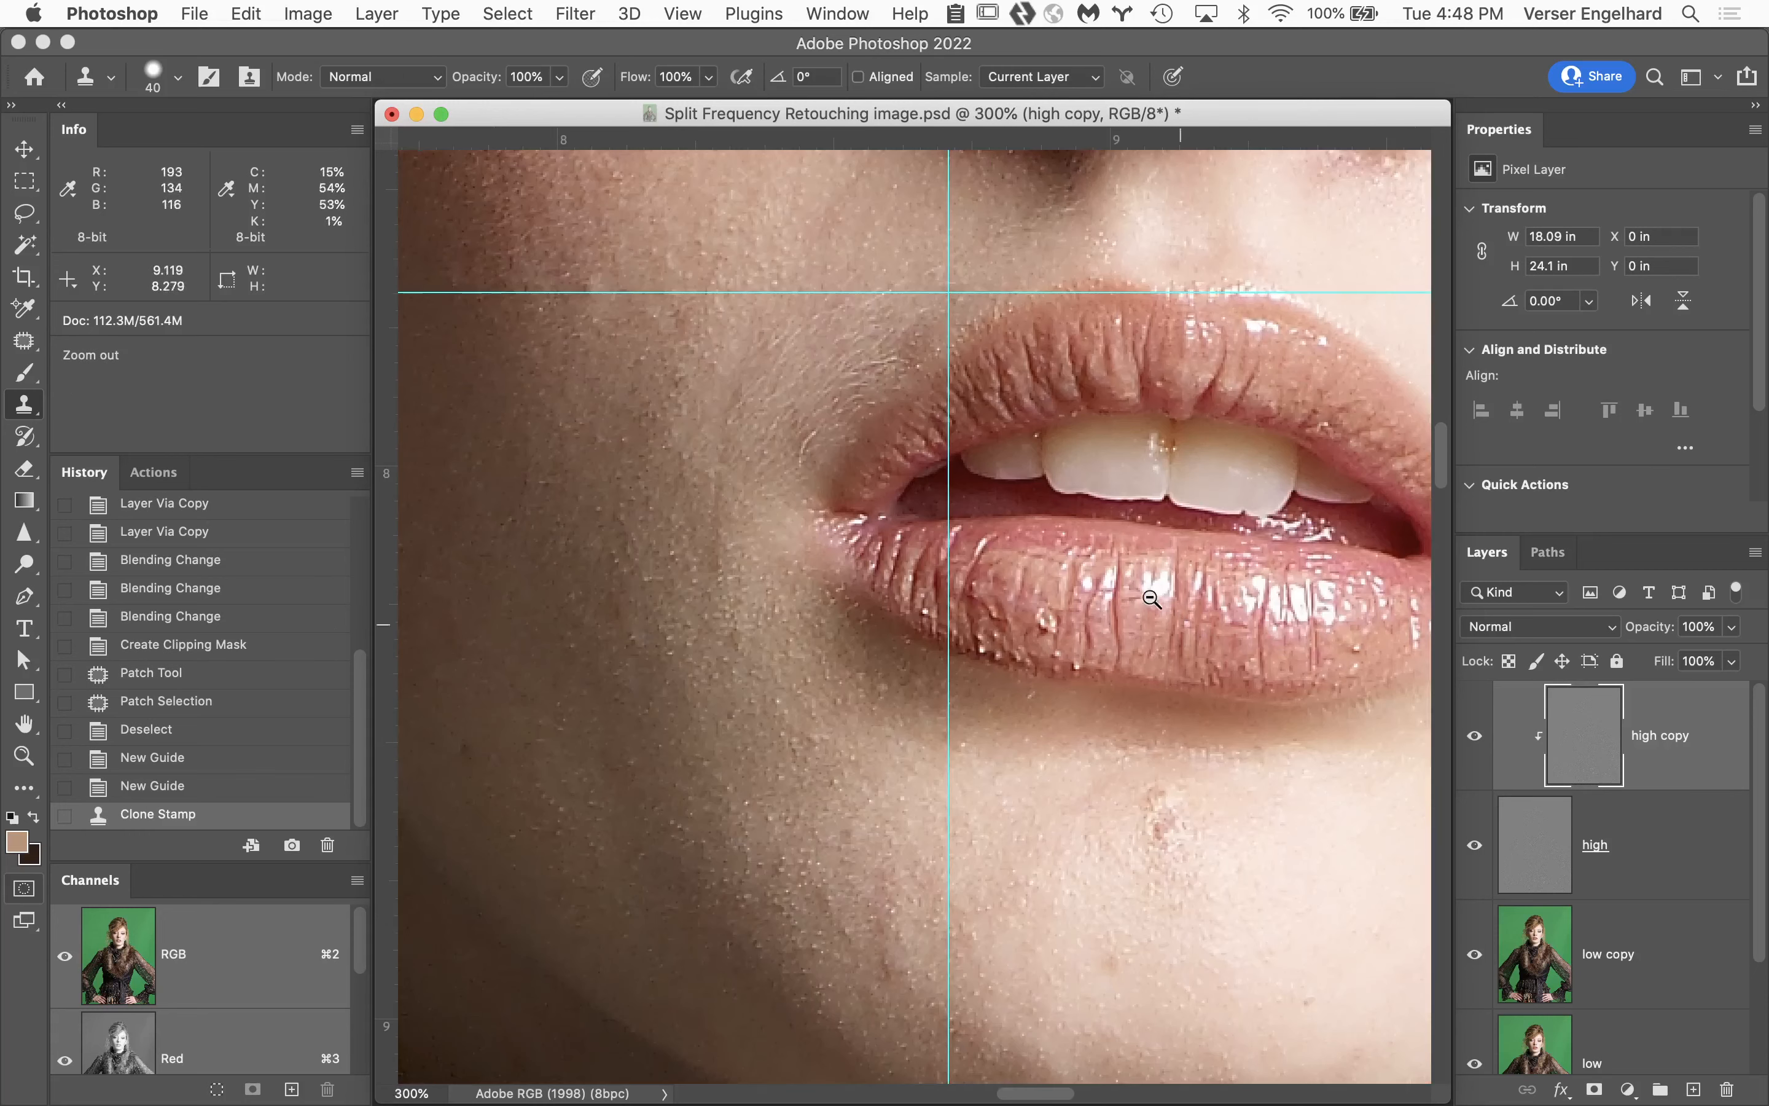
pyautogui.scroll(5, 1242, 878)
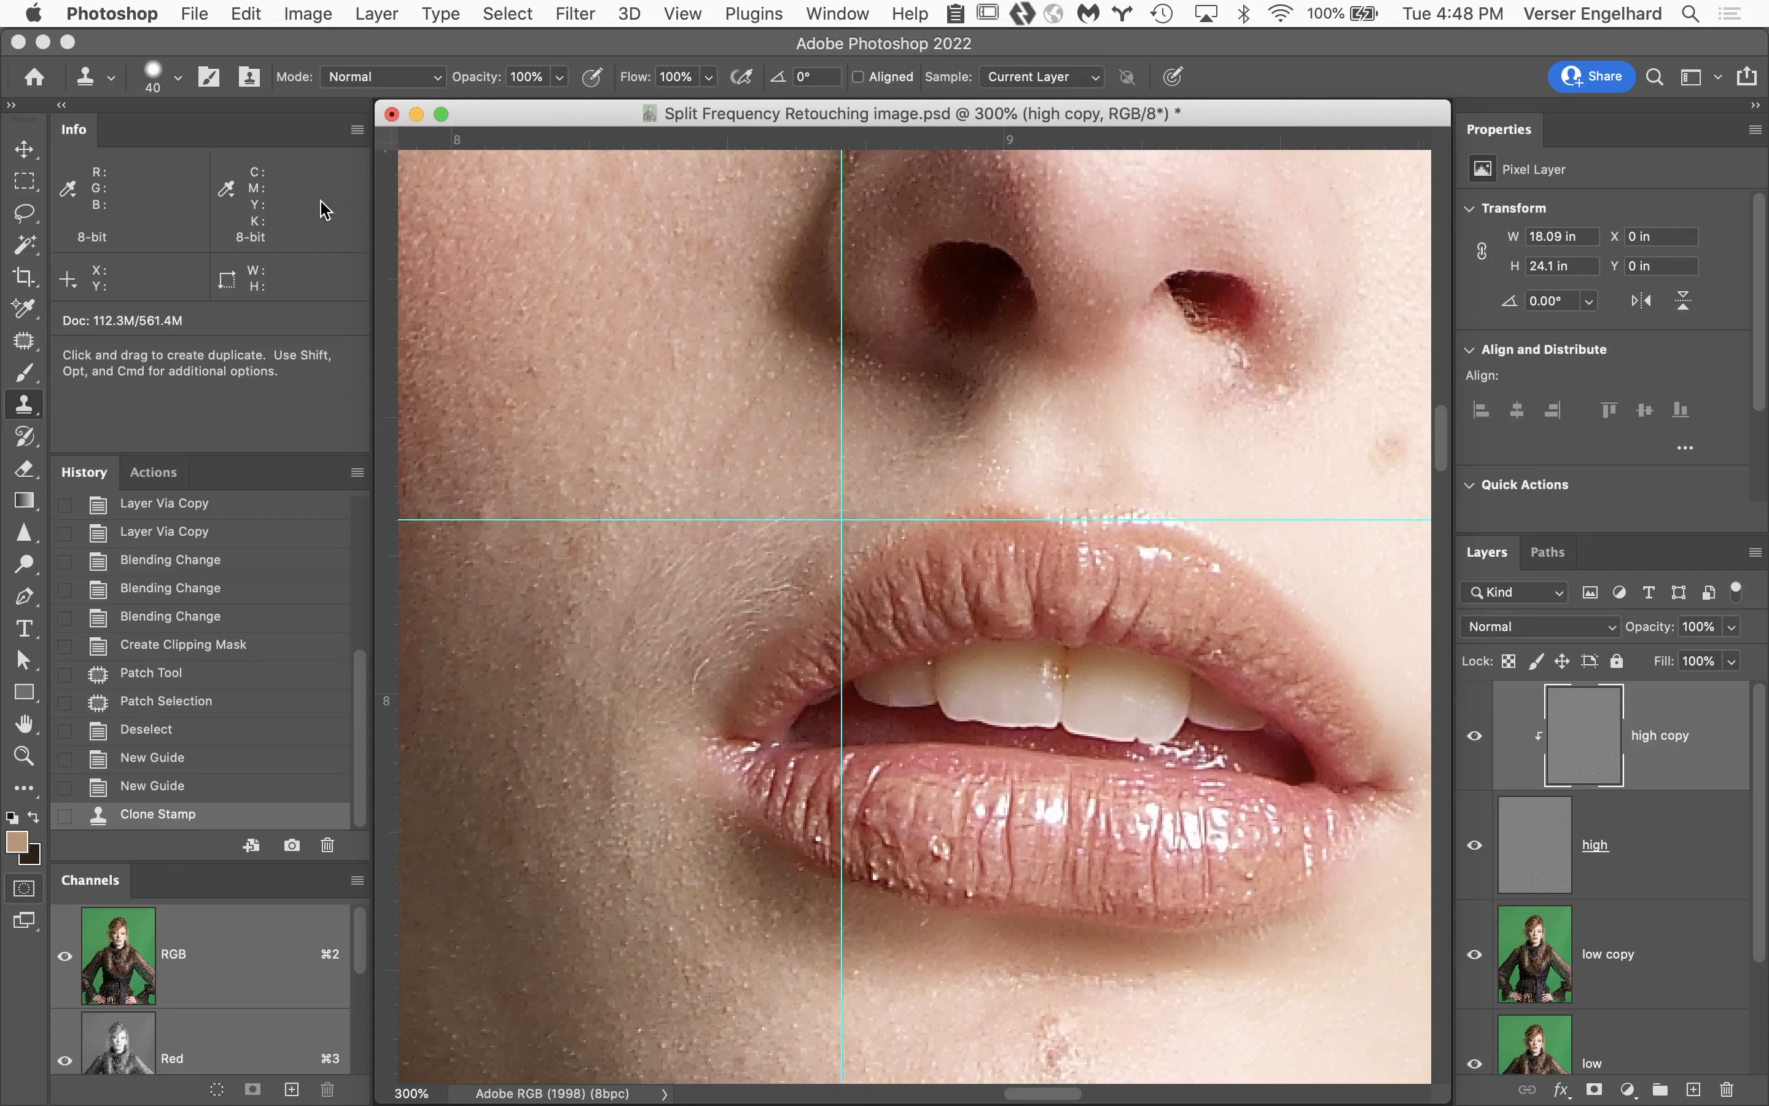
pyautogui.click(392, 116)
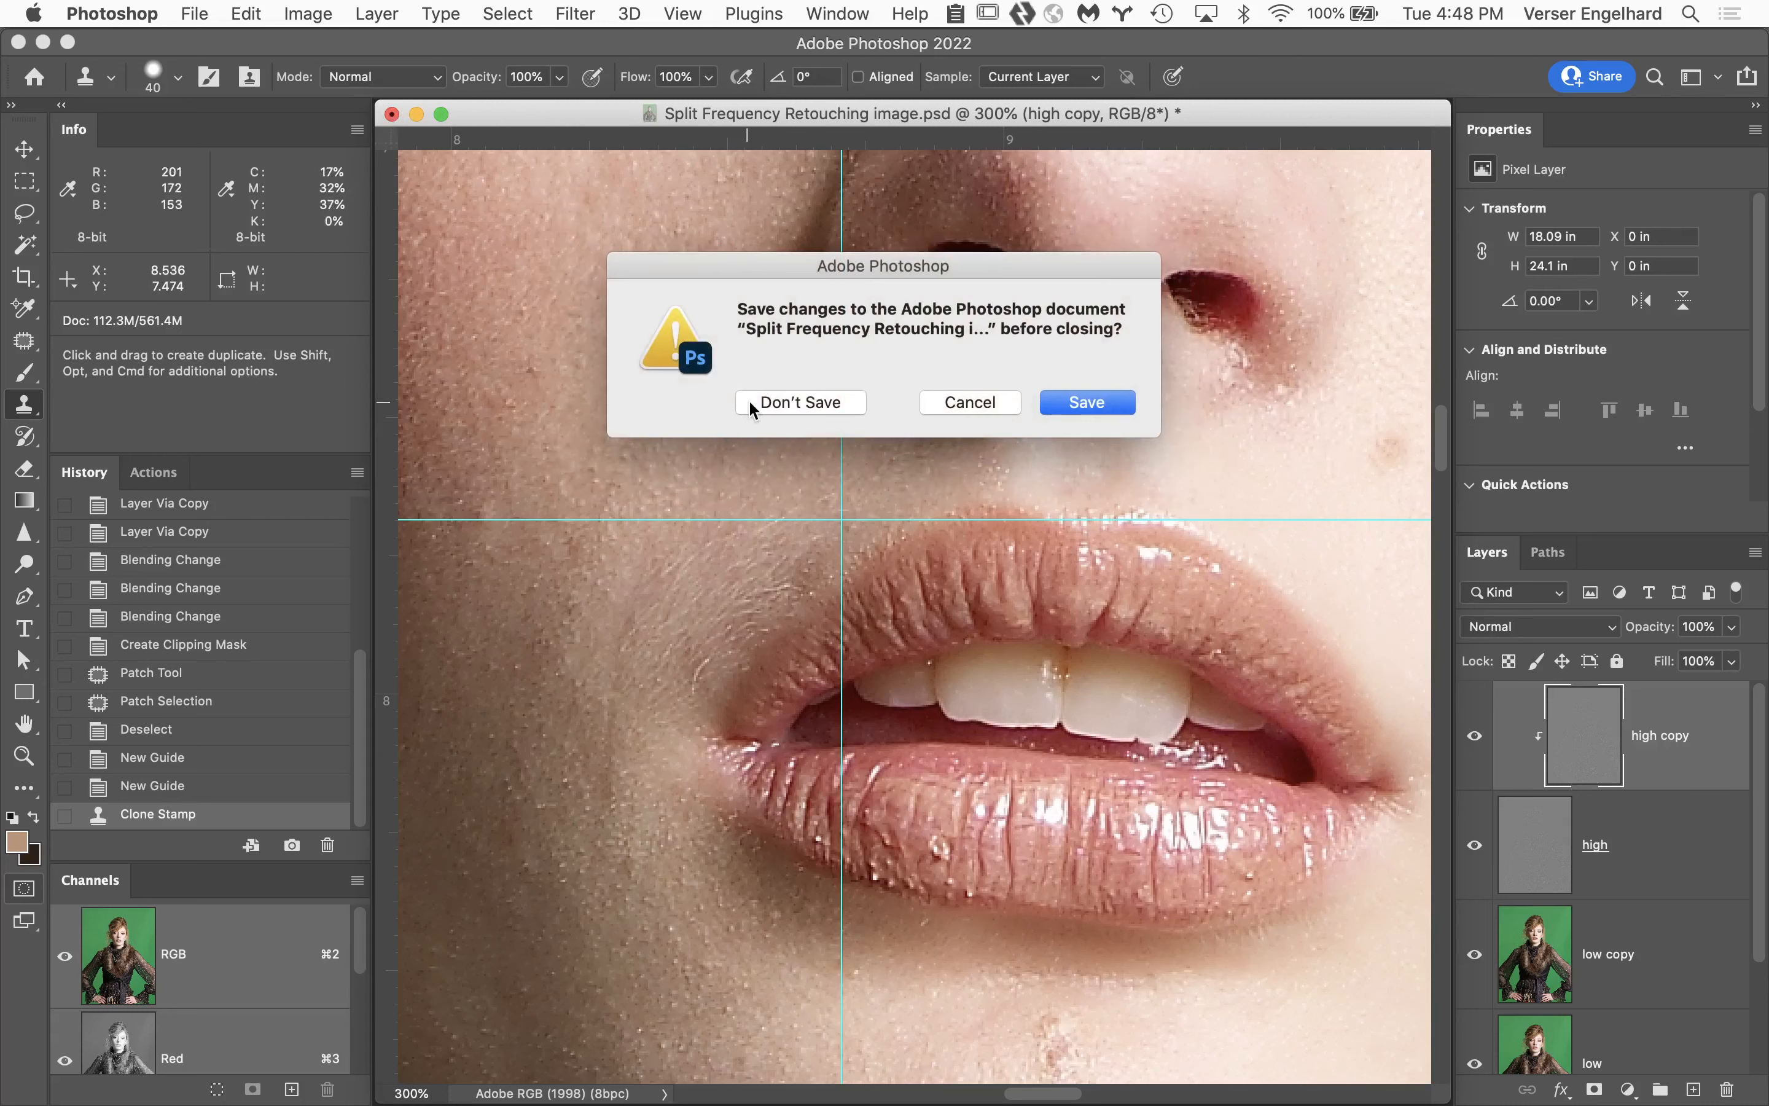
pyautogui.click(761, 408)
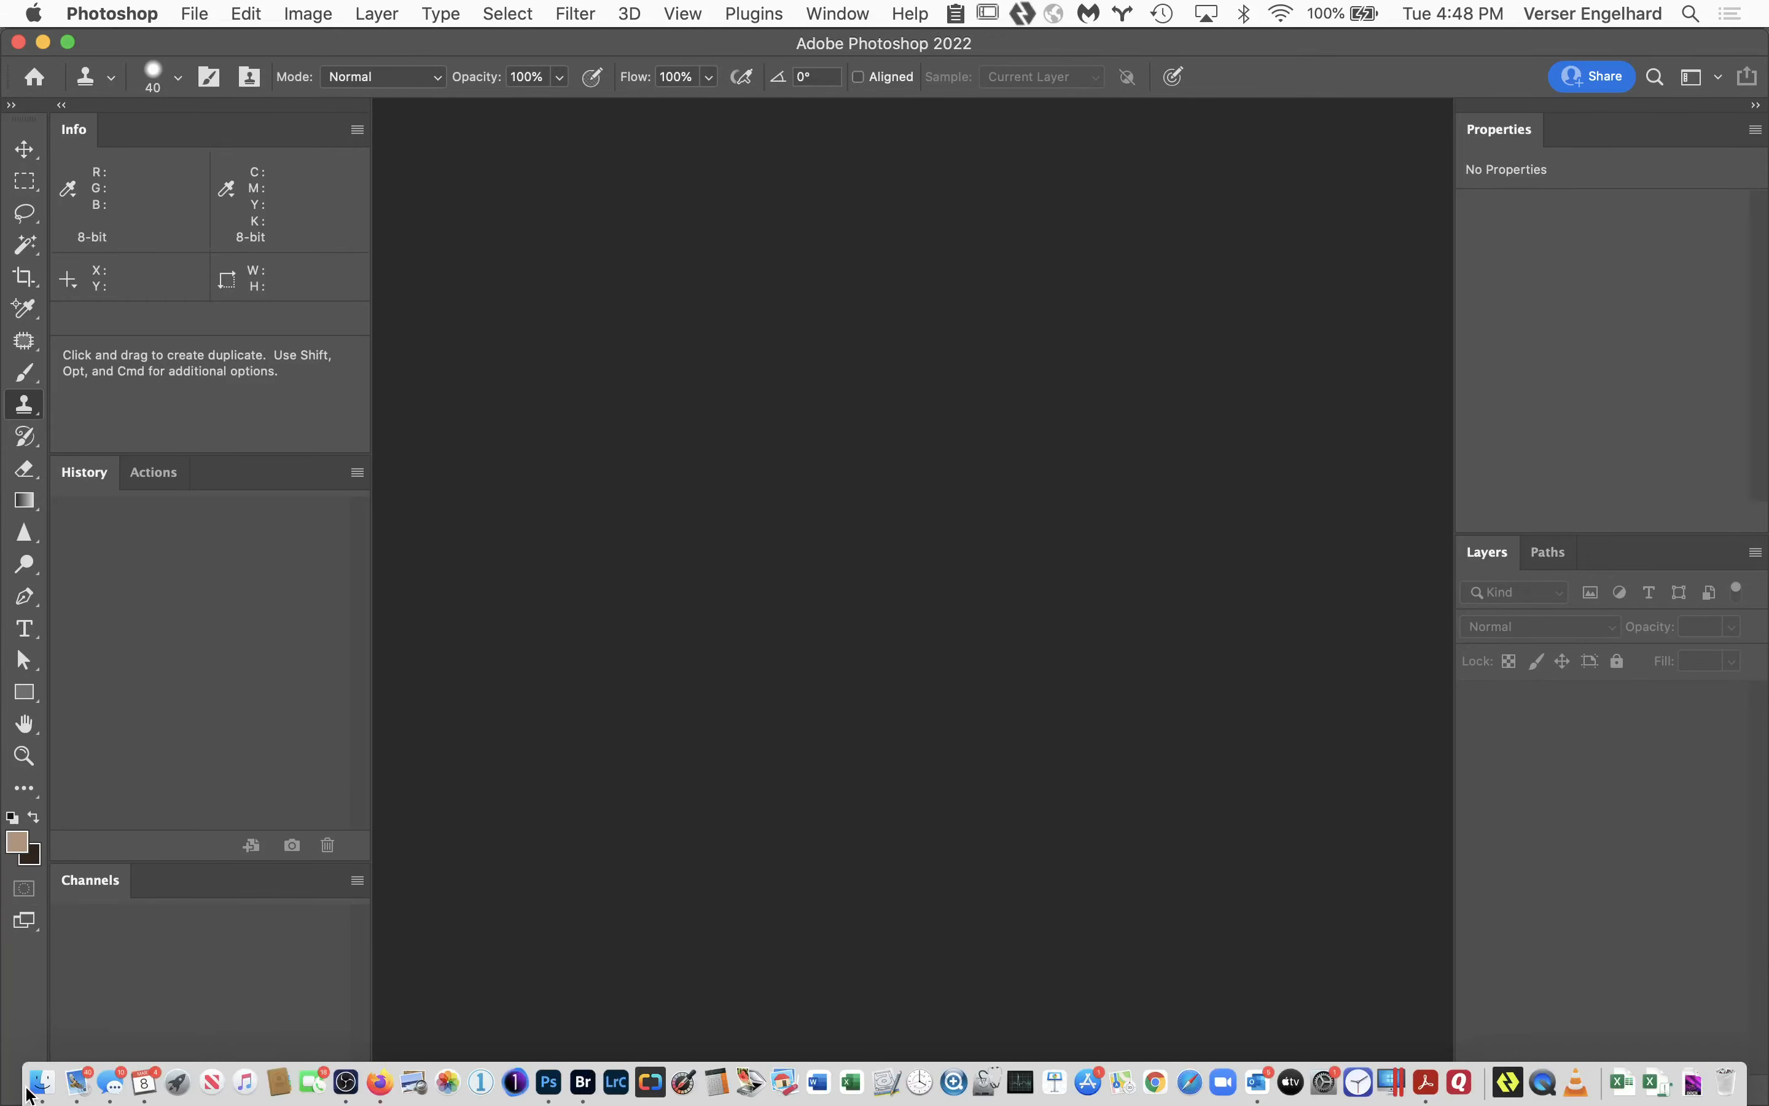
# Switch to Finder and open 081025ver_fashion_Copy.tif and 081025ver_retouch-notes.jpg from the Week 07 Assignment Folder in Photoshop.
pyautogui.click(37, 1081)
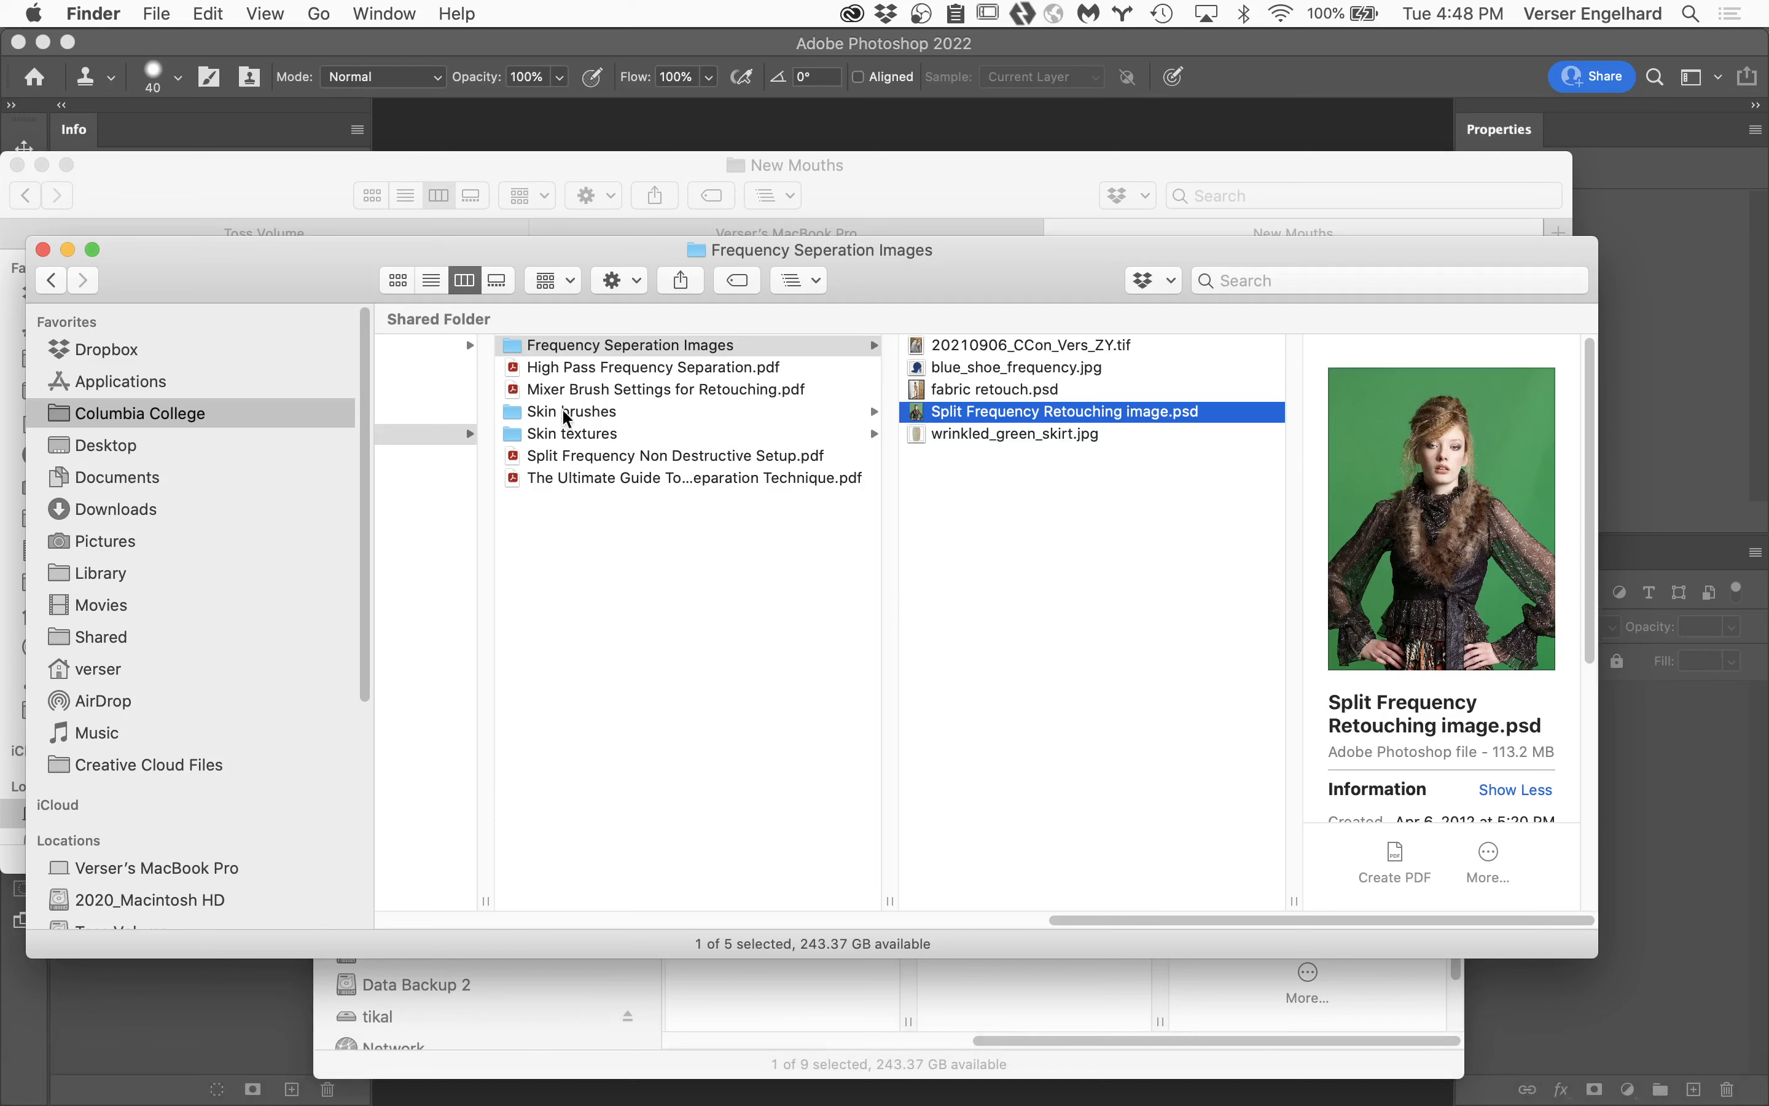
pyautogui.moveTo(1111, 921); pyautogui.dragTo(793, 921)
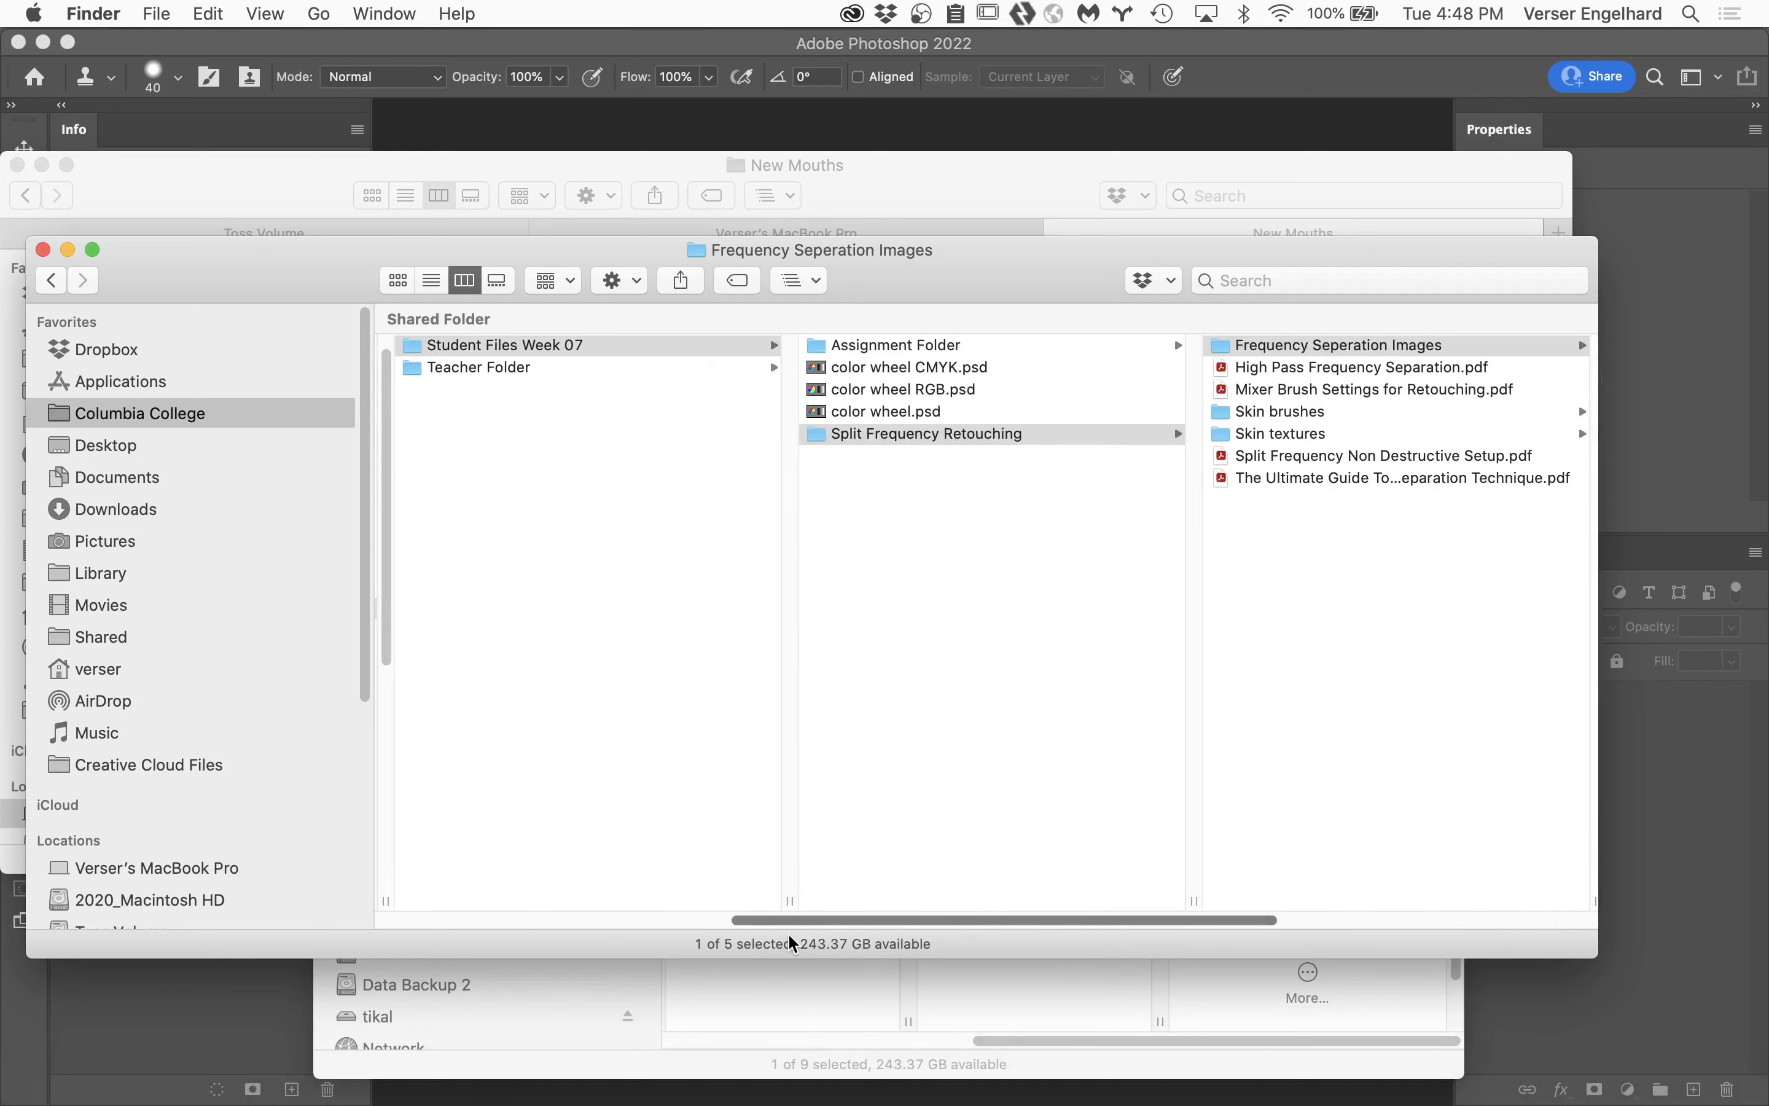
pyautogui.click(950, 345)
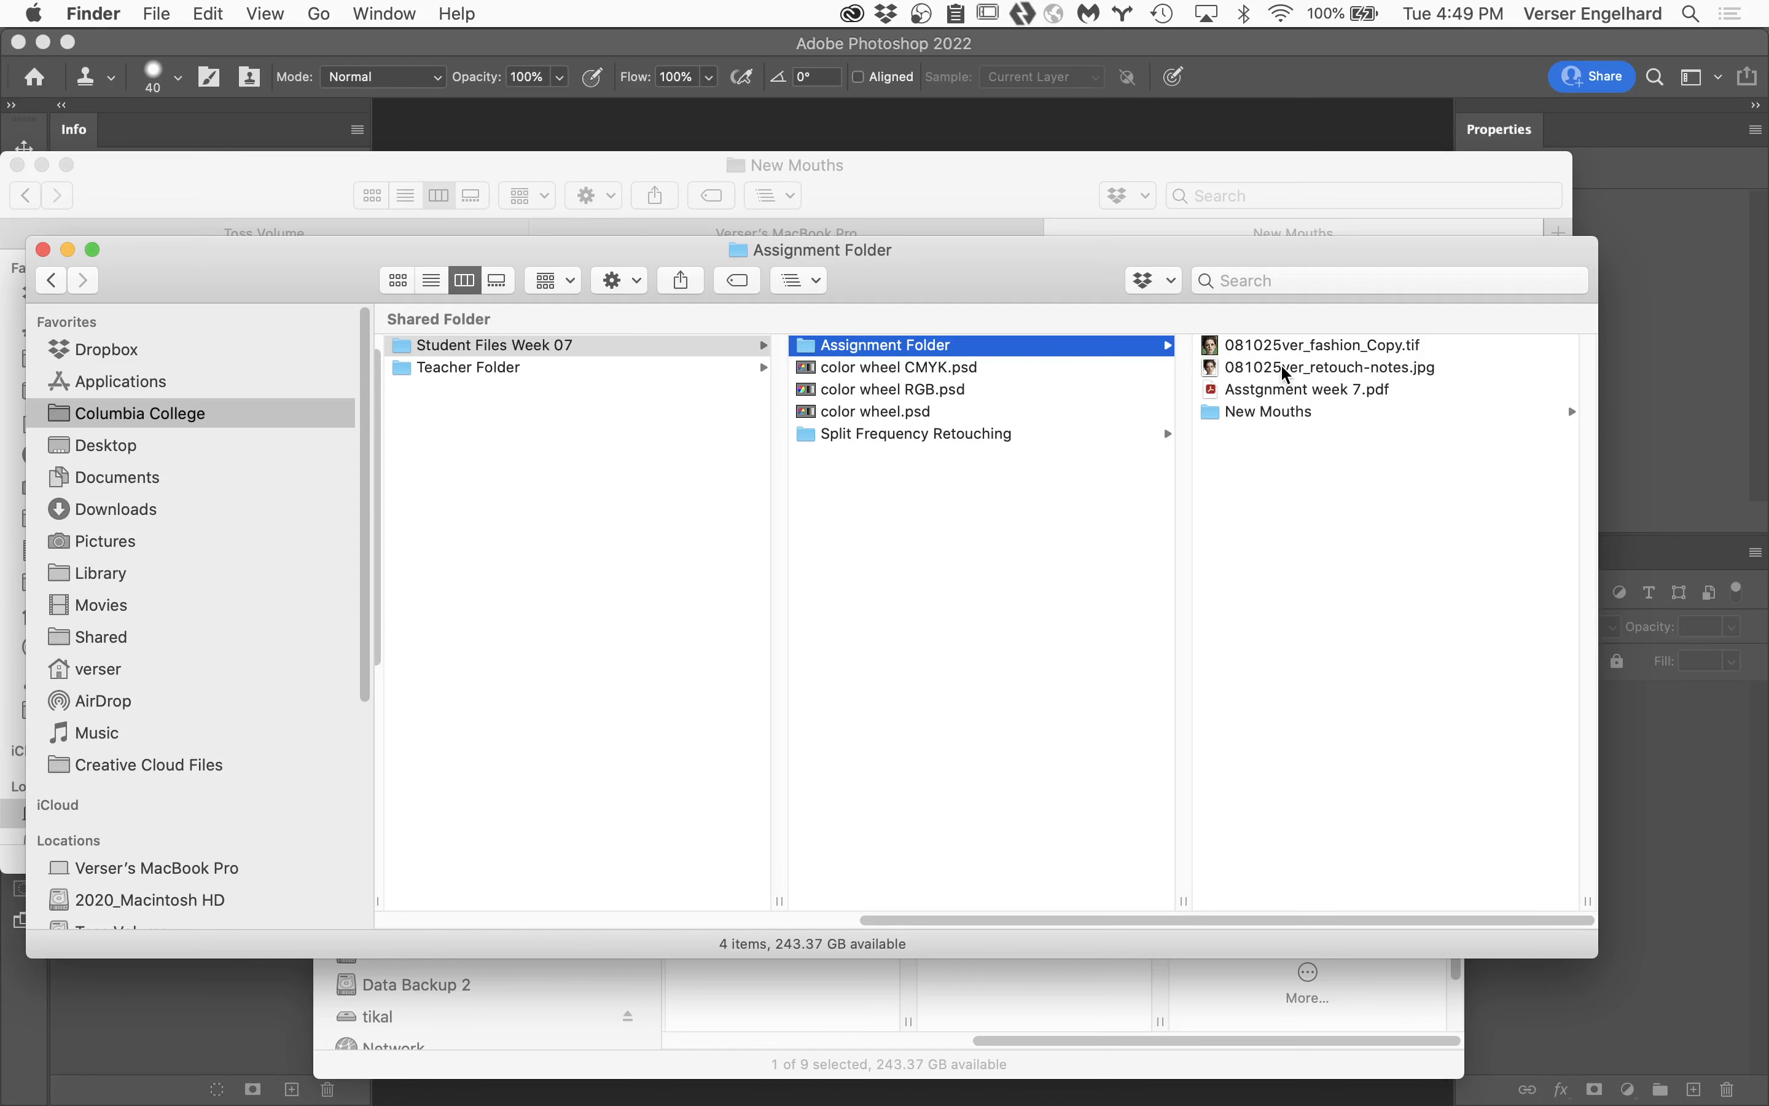
pyautogui.click(1274, 345)
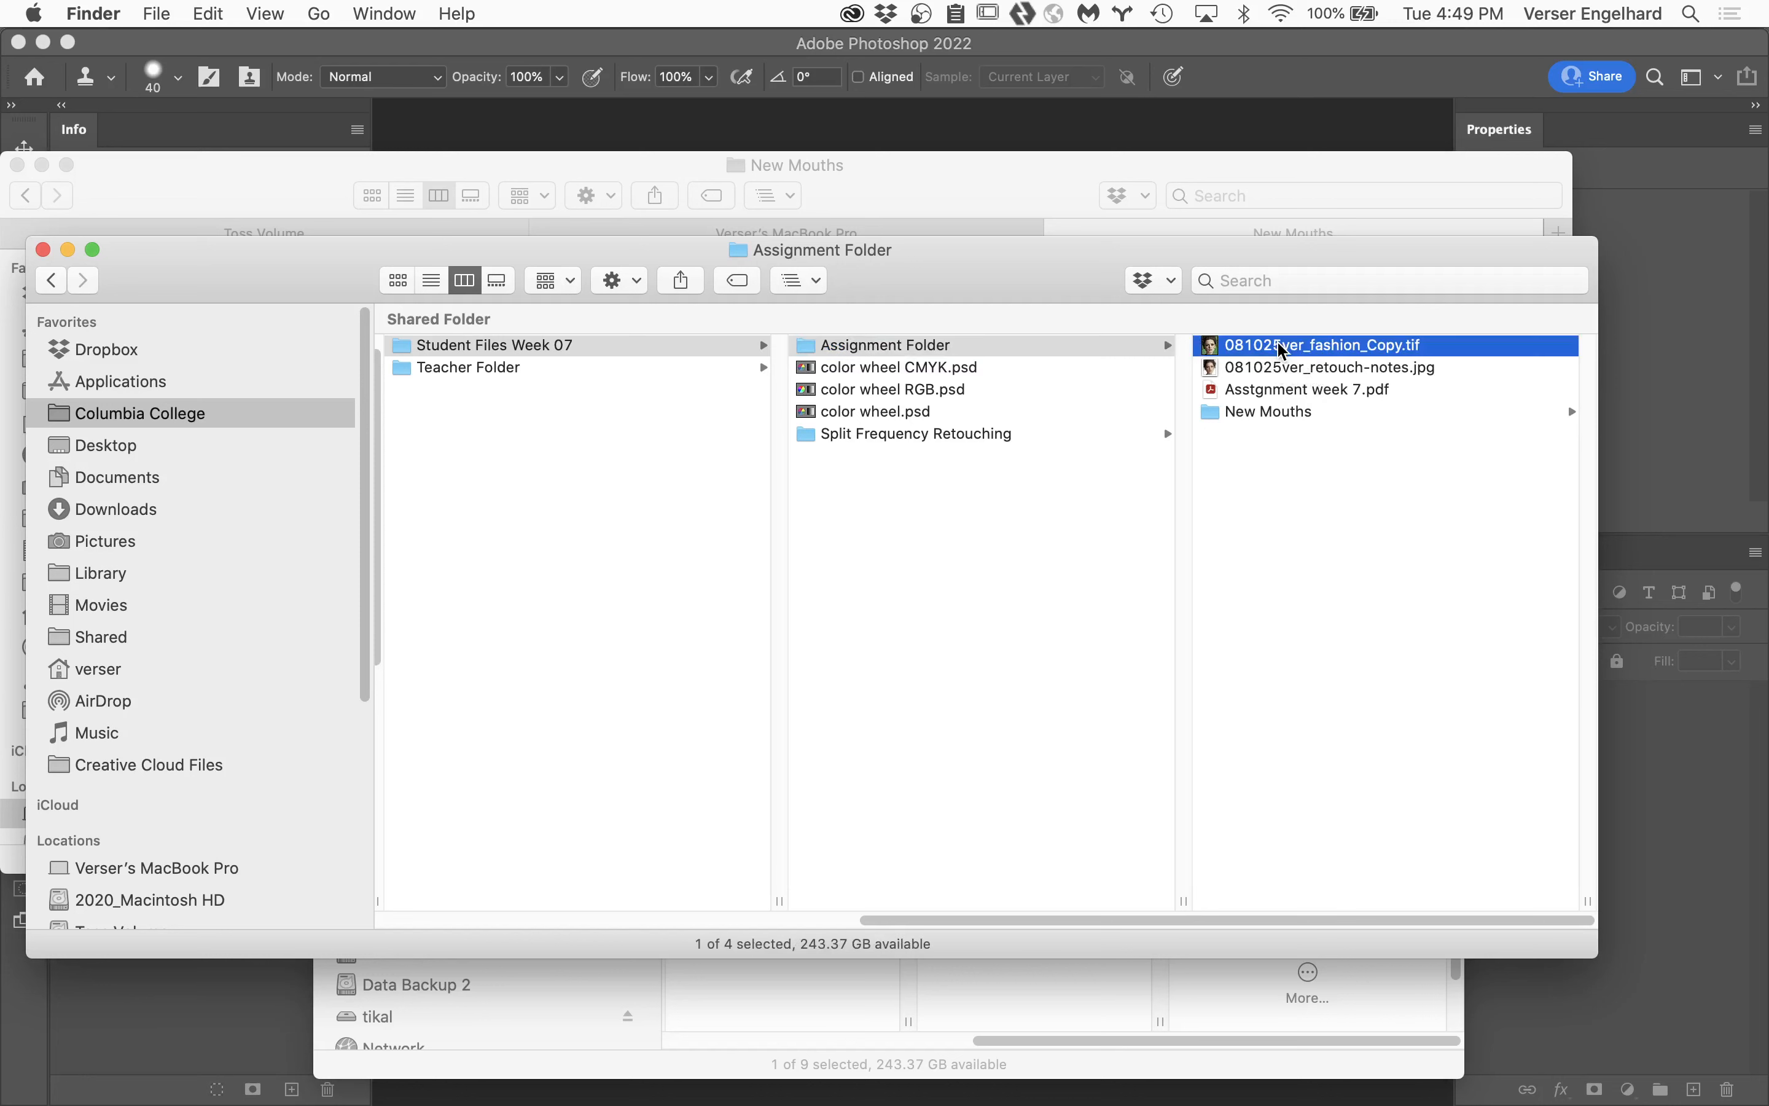
pyautogui.keyDown('shift'); pyautogui.click(951, 368); pyautogui.keyUp('shift')
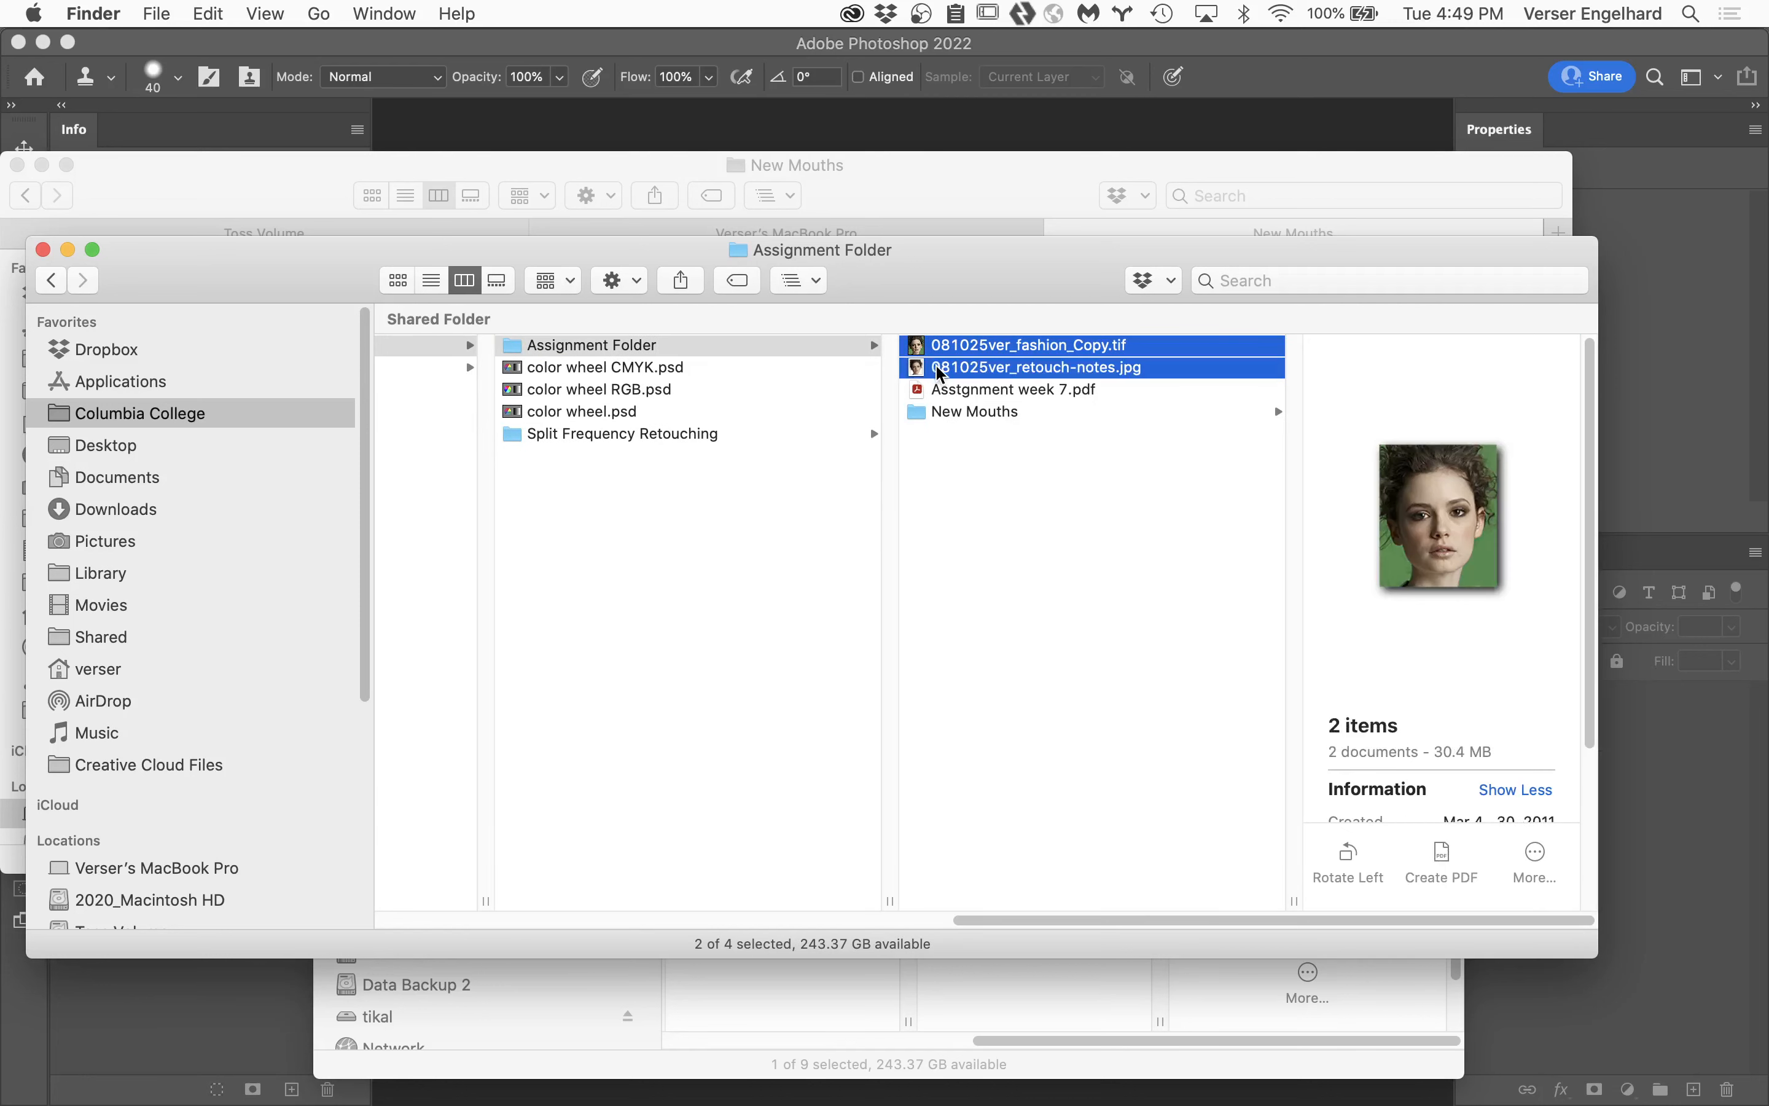
pyautogui.moveTo(950, 368); pyautogui.dragTo(546, 1086)
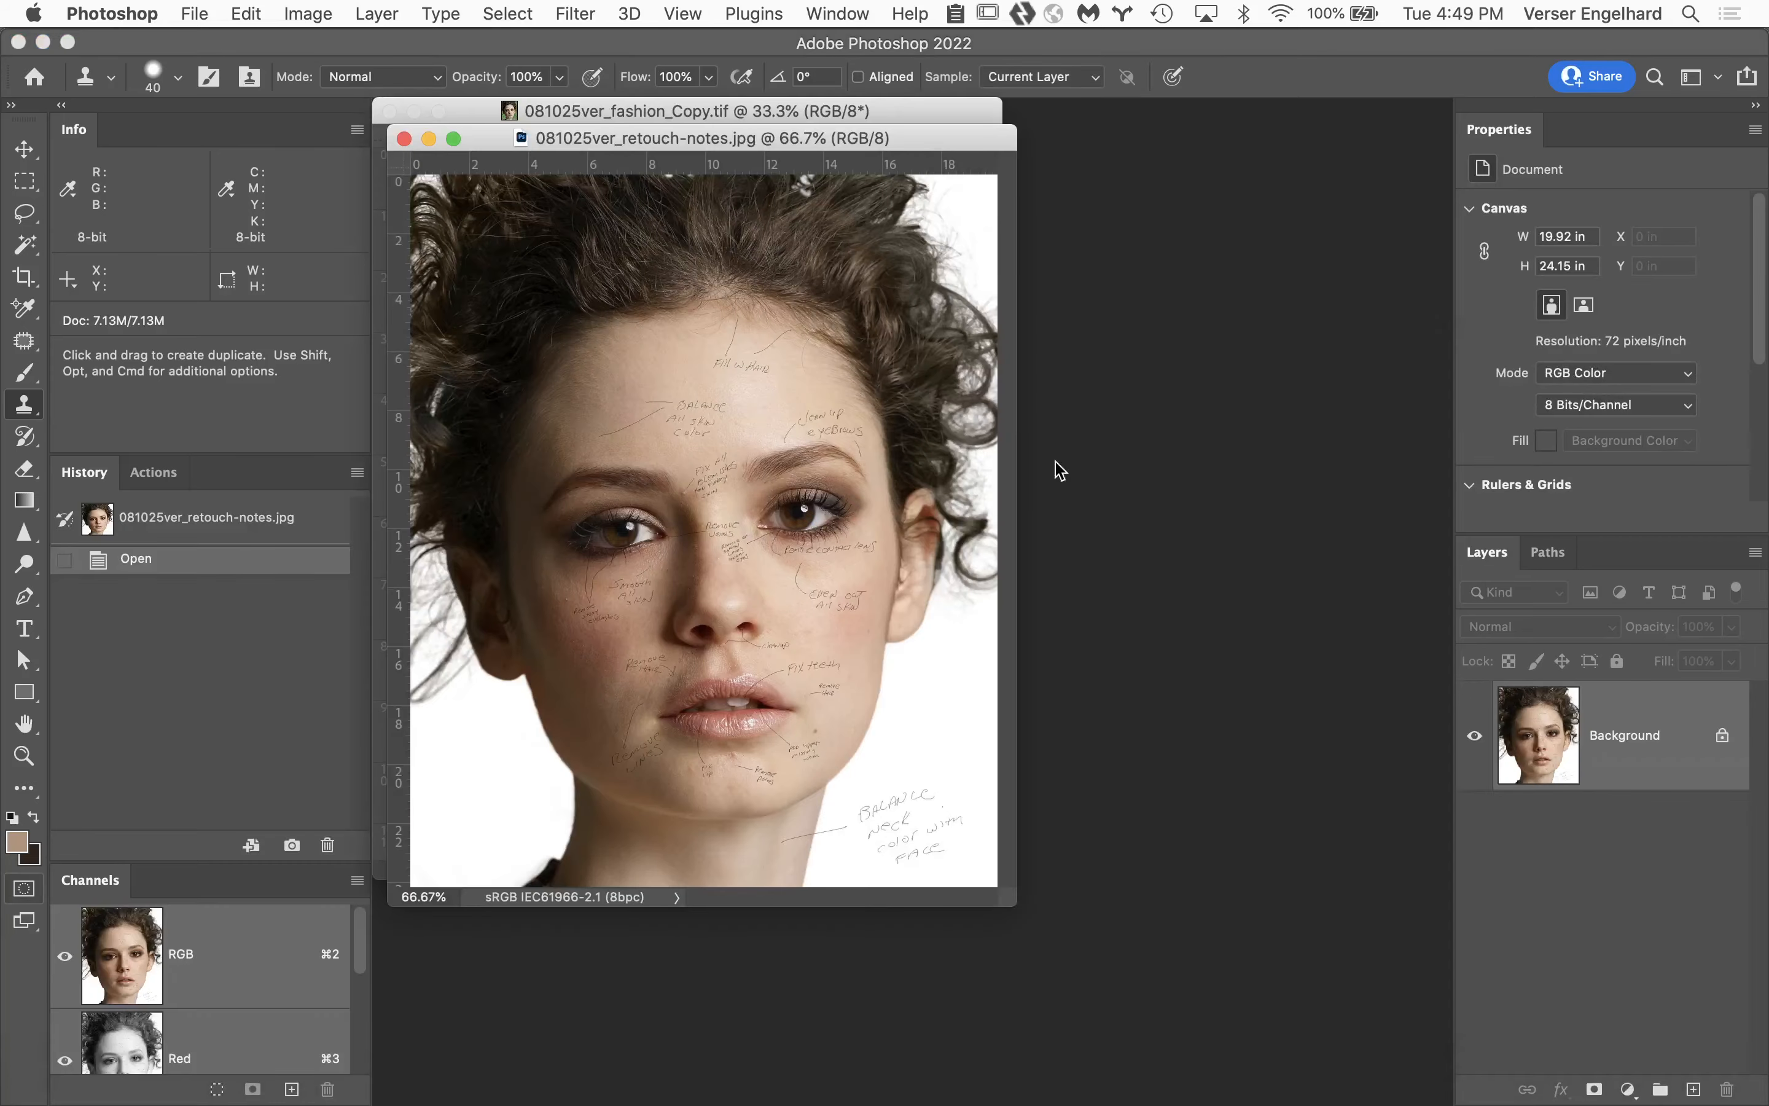
# Place the retouch-notes window beside the fashion copy and view the fashion copy's face at 66.67%.
pyautogui.moveTo(967, 143)
pyautogui.mouseDown()
pyautogui.moveTo(1539, 190)
pyautogui.moveTo(1653, 79)
pyautogui.moveTo(1637, 45)
pyautogui.mouseUp()
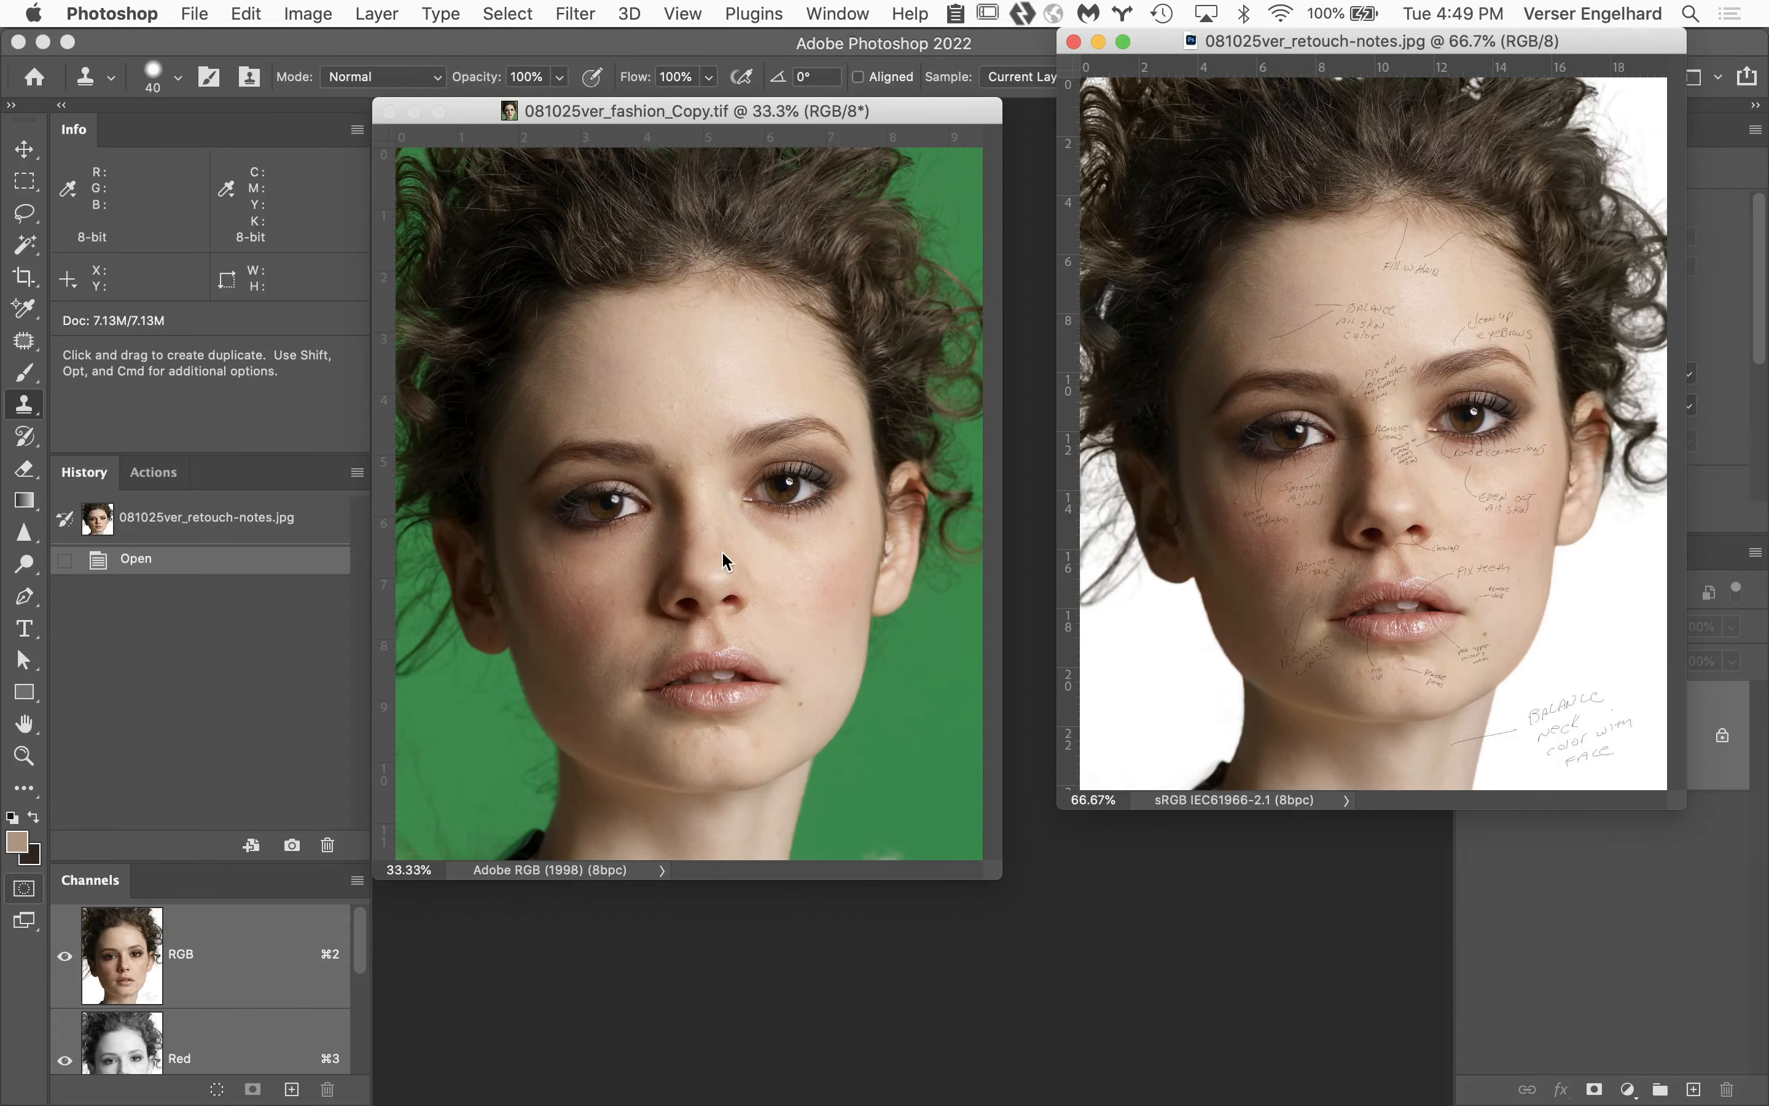
pyautogui.click(703, 491)
pyautogui.keyDown('super'); pyautogui.click(732, 498); pyautogui.keyUp('super')
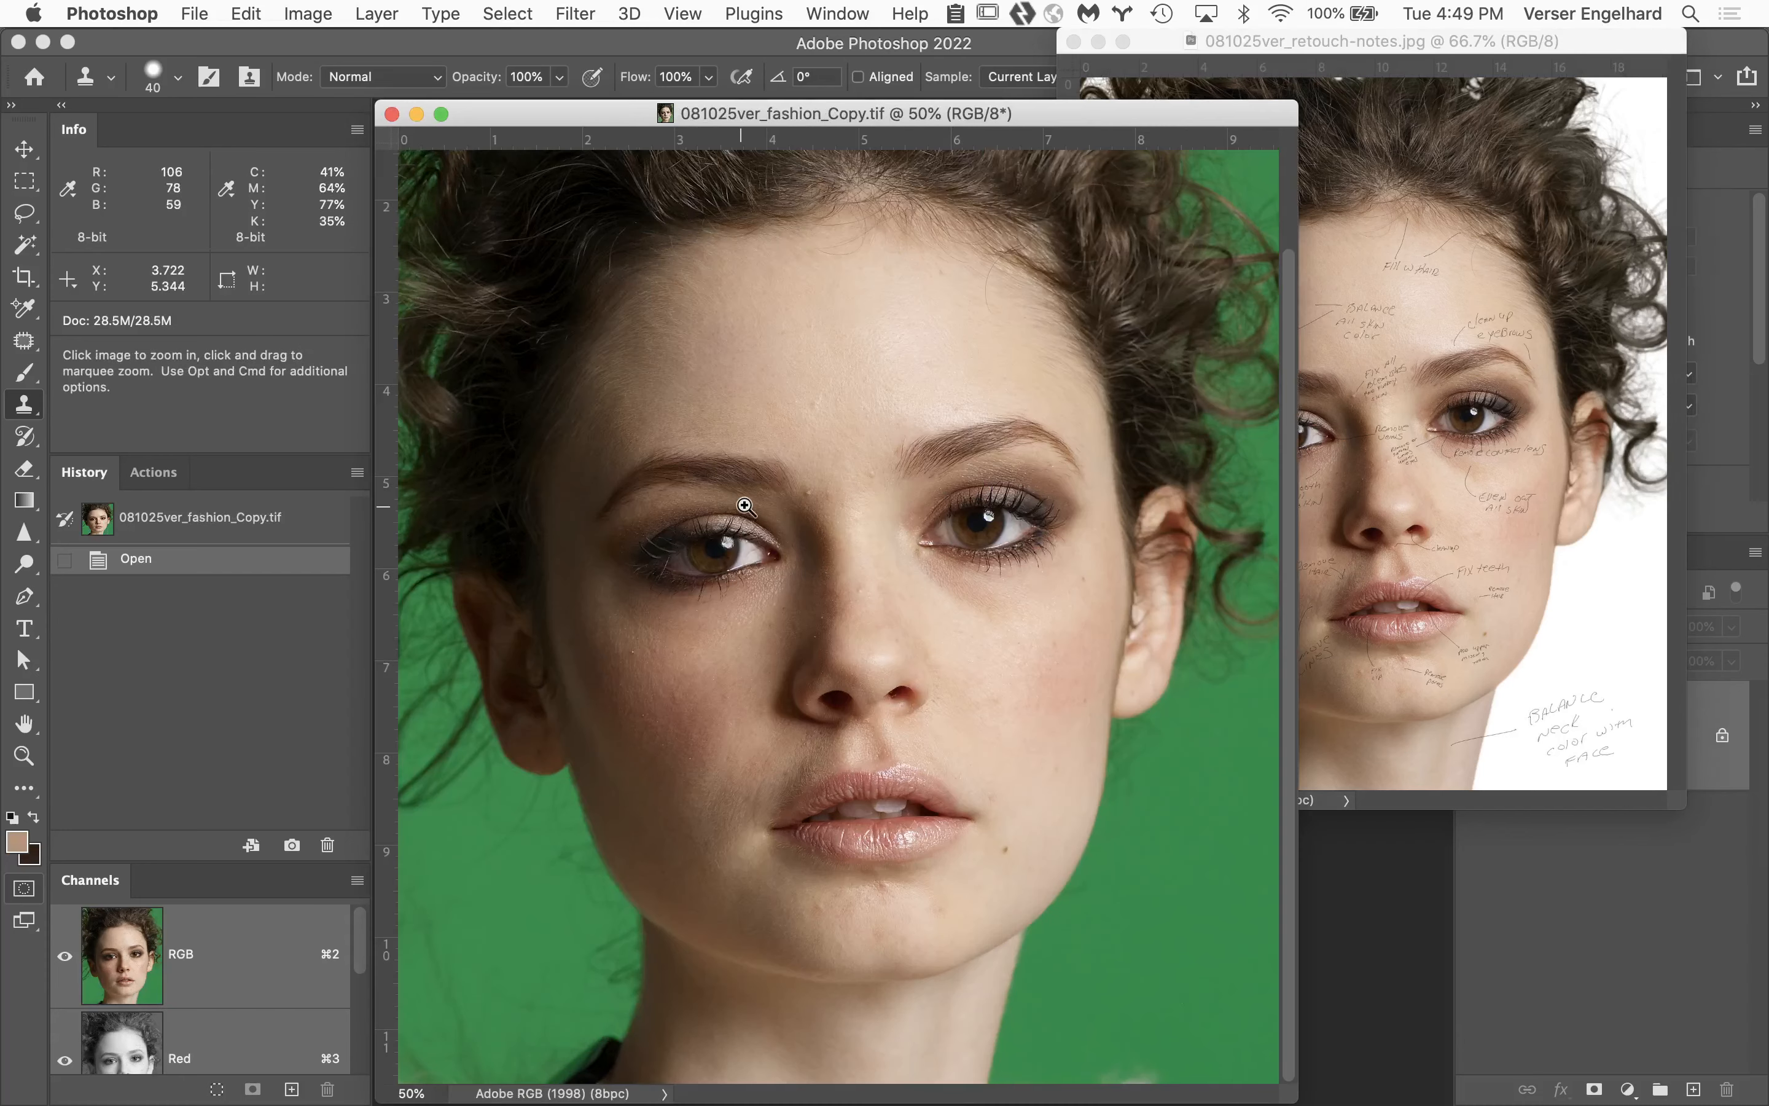
pyautogui.keyDown('super'); pyautogui.click(743, 507); pyautogui.keyUp('super')
# Examine the handwritten retouch notes at 200% on the forehead, hairline, eyebrows, eyes and nose.
pyautogui.click(1491, 584)
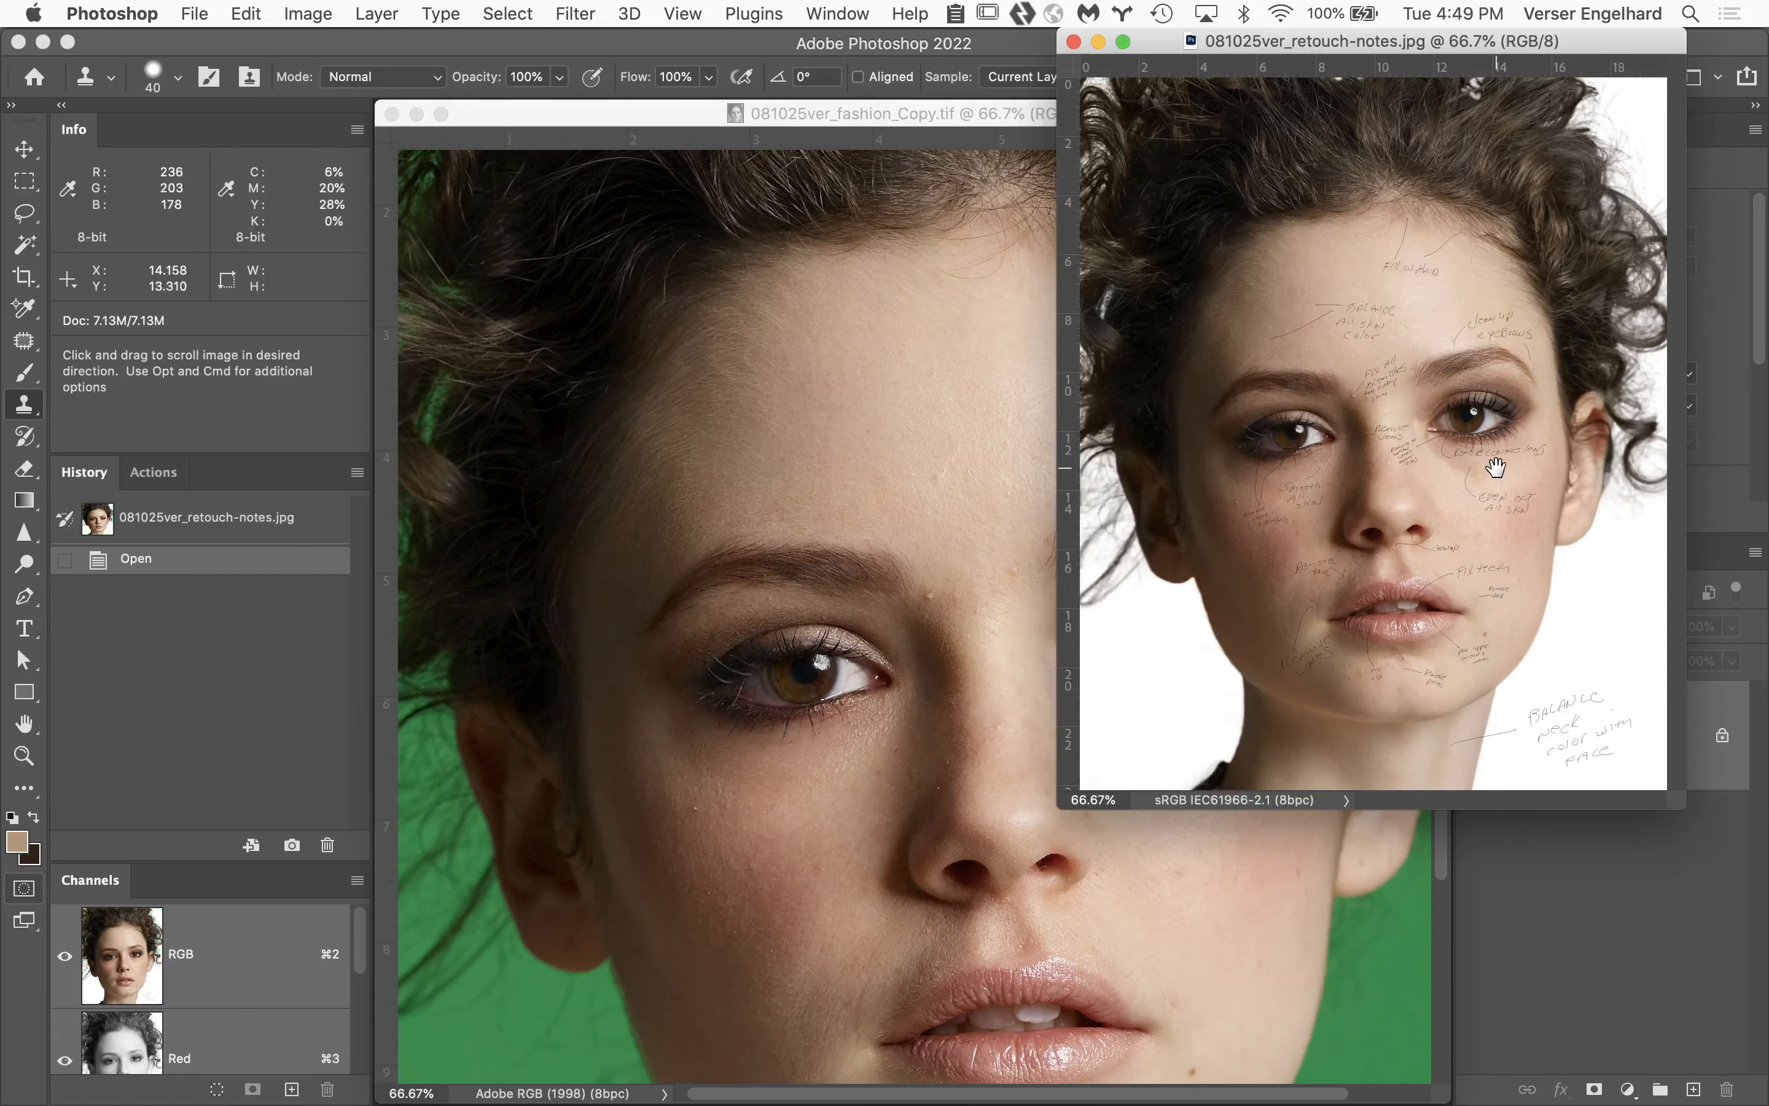
pyautogui.keyDown('super'); pyautogui.click(1437, 456); pyautogui.keyUp('super')
pyautogui.keyDown('super'); pyautogui.click(1026, 565); pyautogui.keyUp('super')
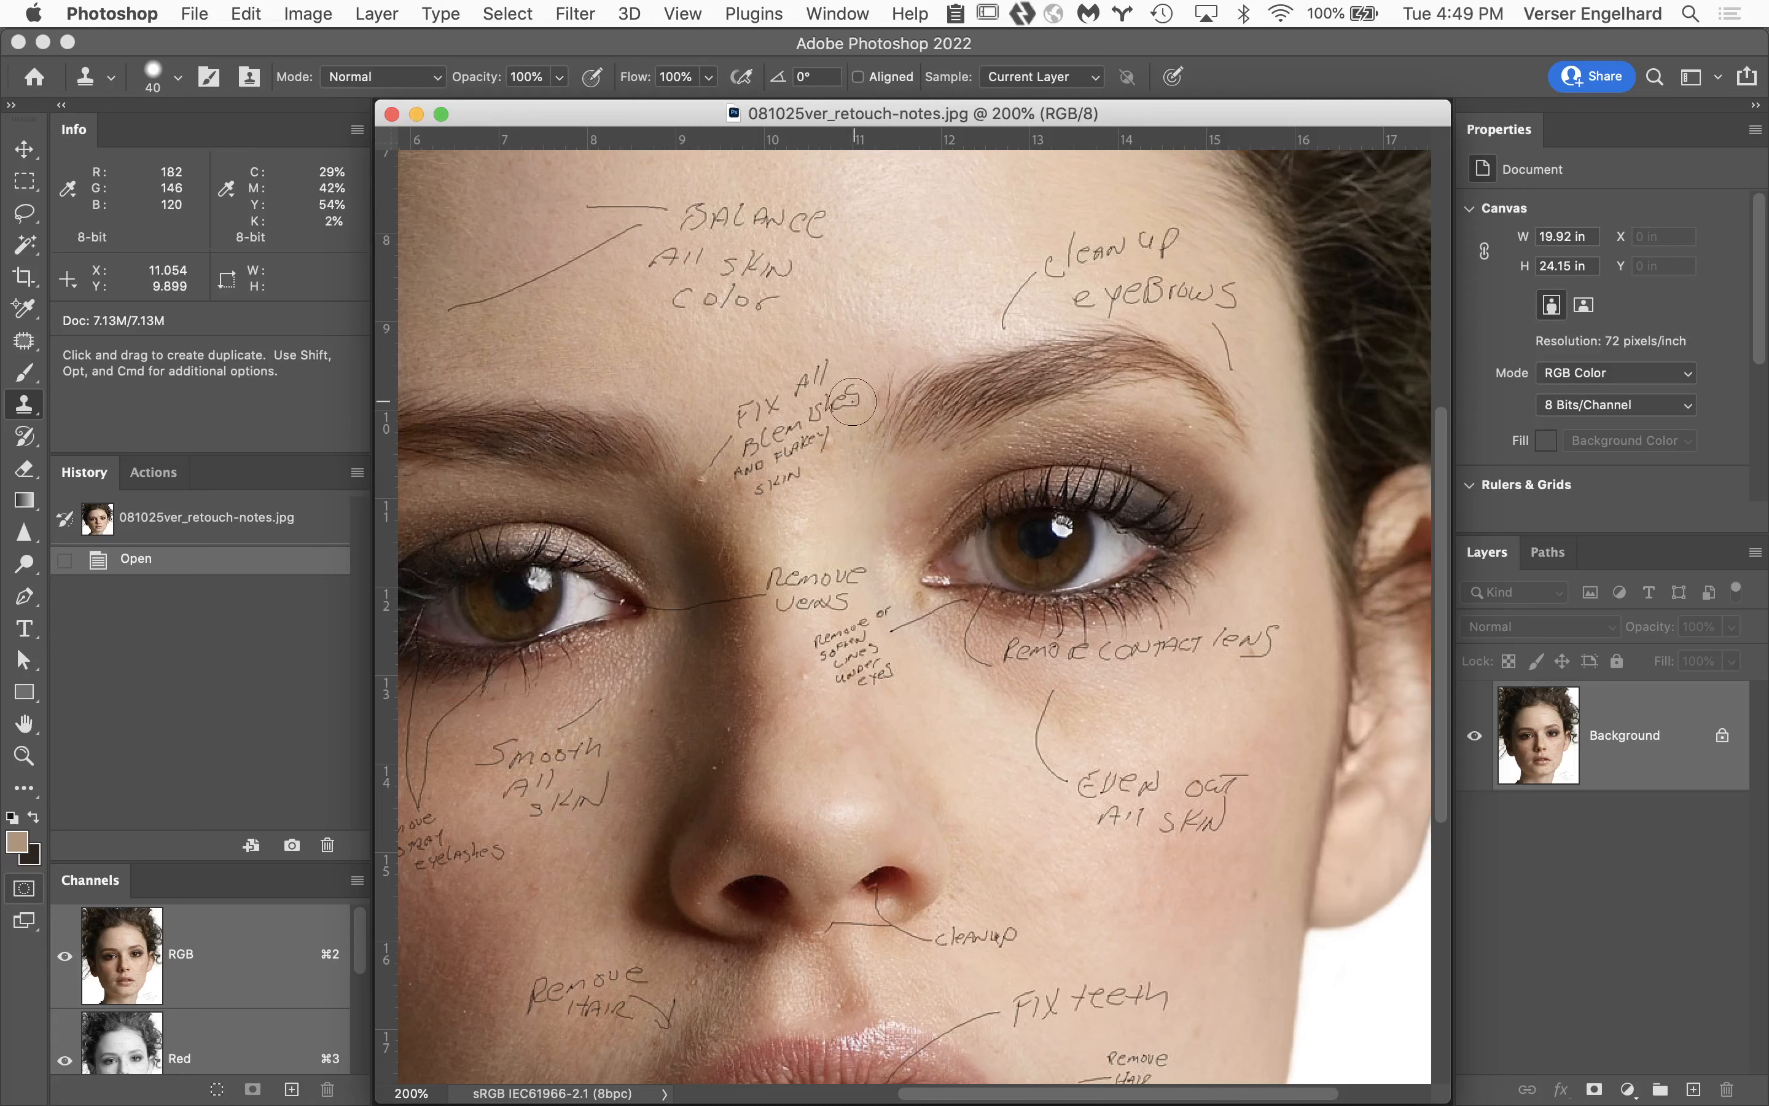
pyautogui.moveTo(847, 402); pyautogui.dragTo(892, 759)
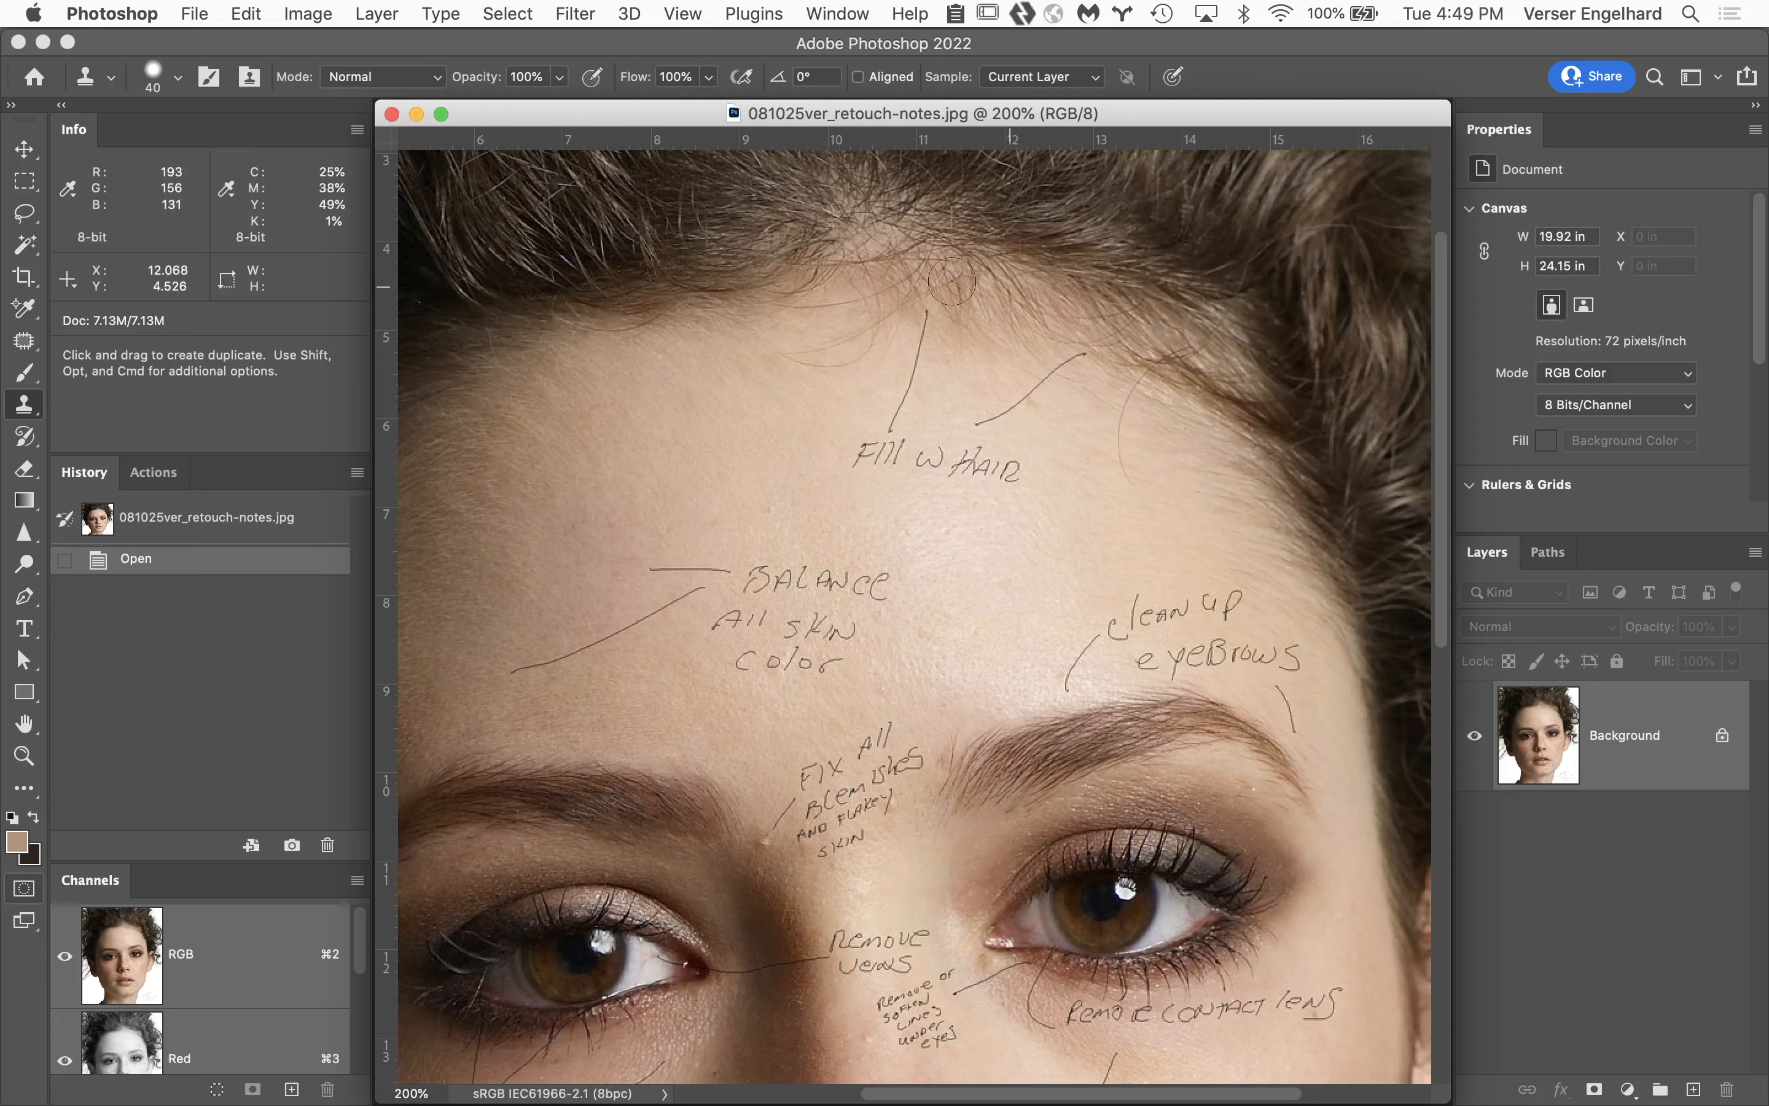
pyautogui.moveTo(964, 551); pyautogui.dragTo(1038, 327)
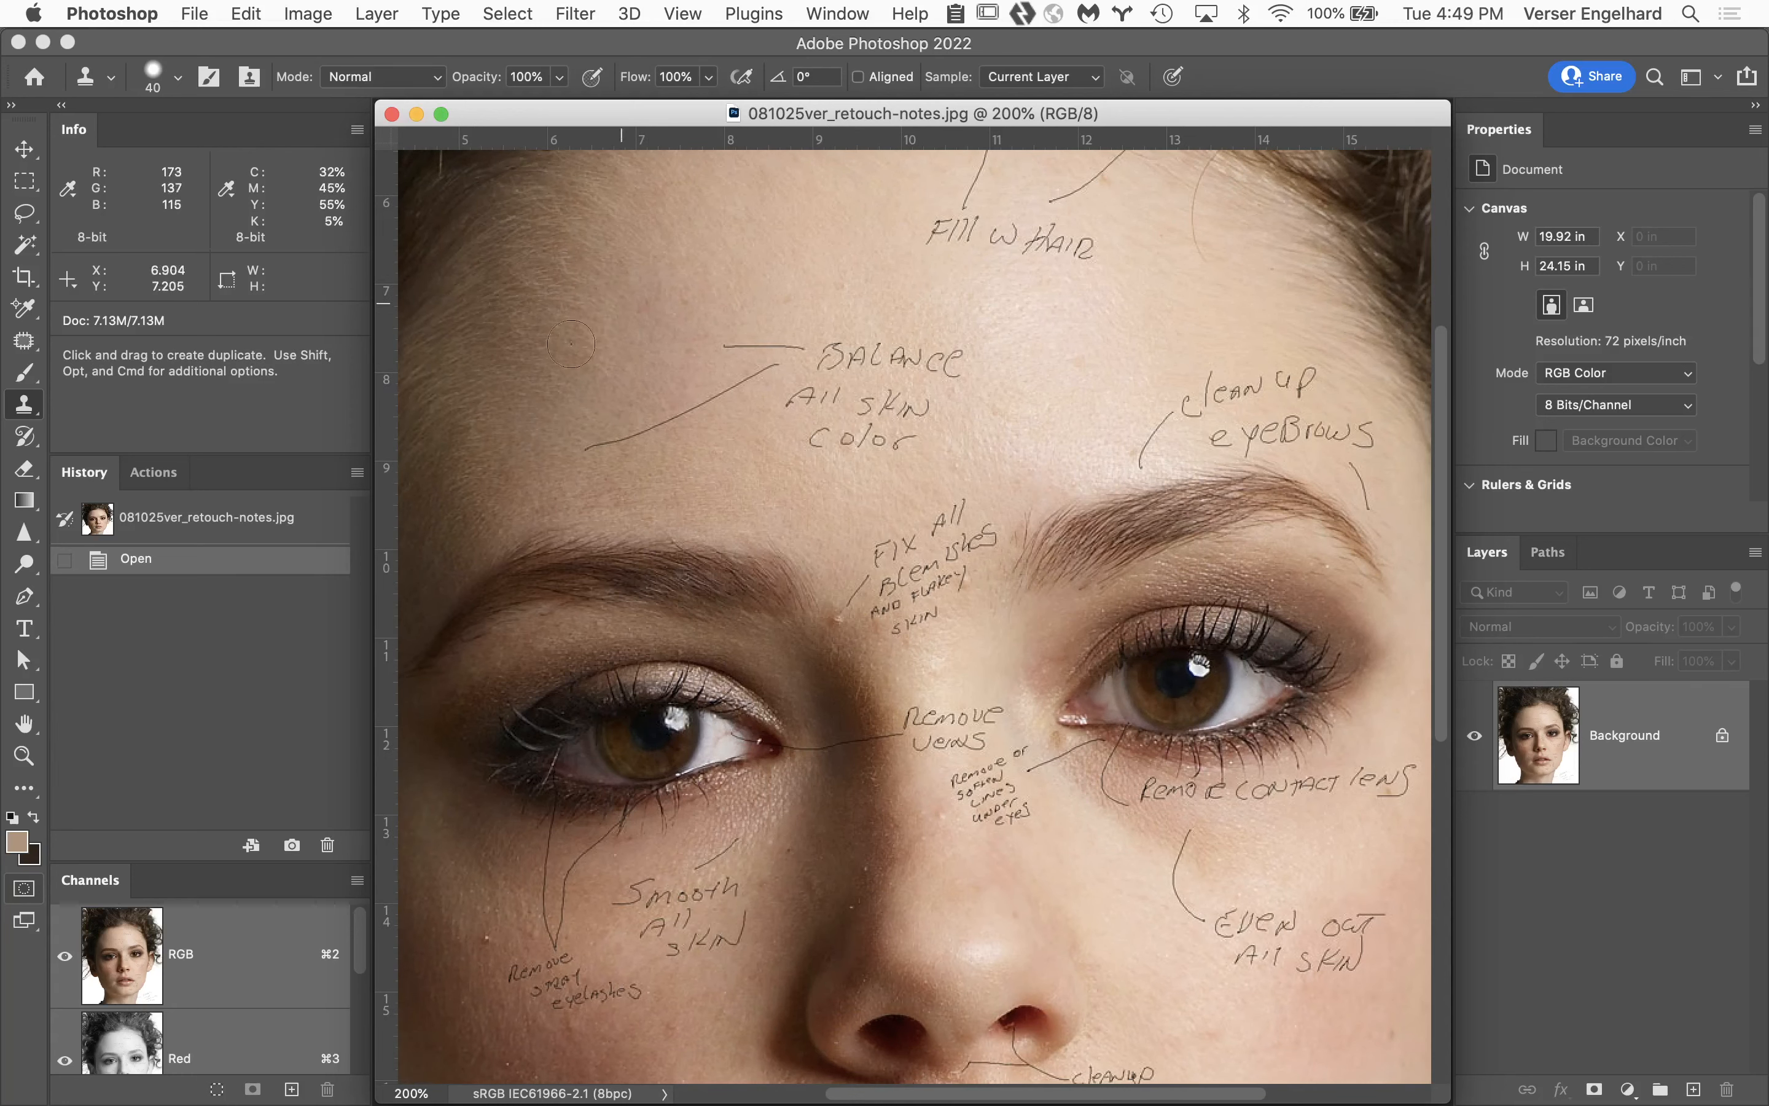
pyautogui.moveTo(850, 442); pyautogui.dragTo(766, 322)
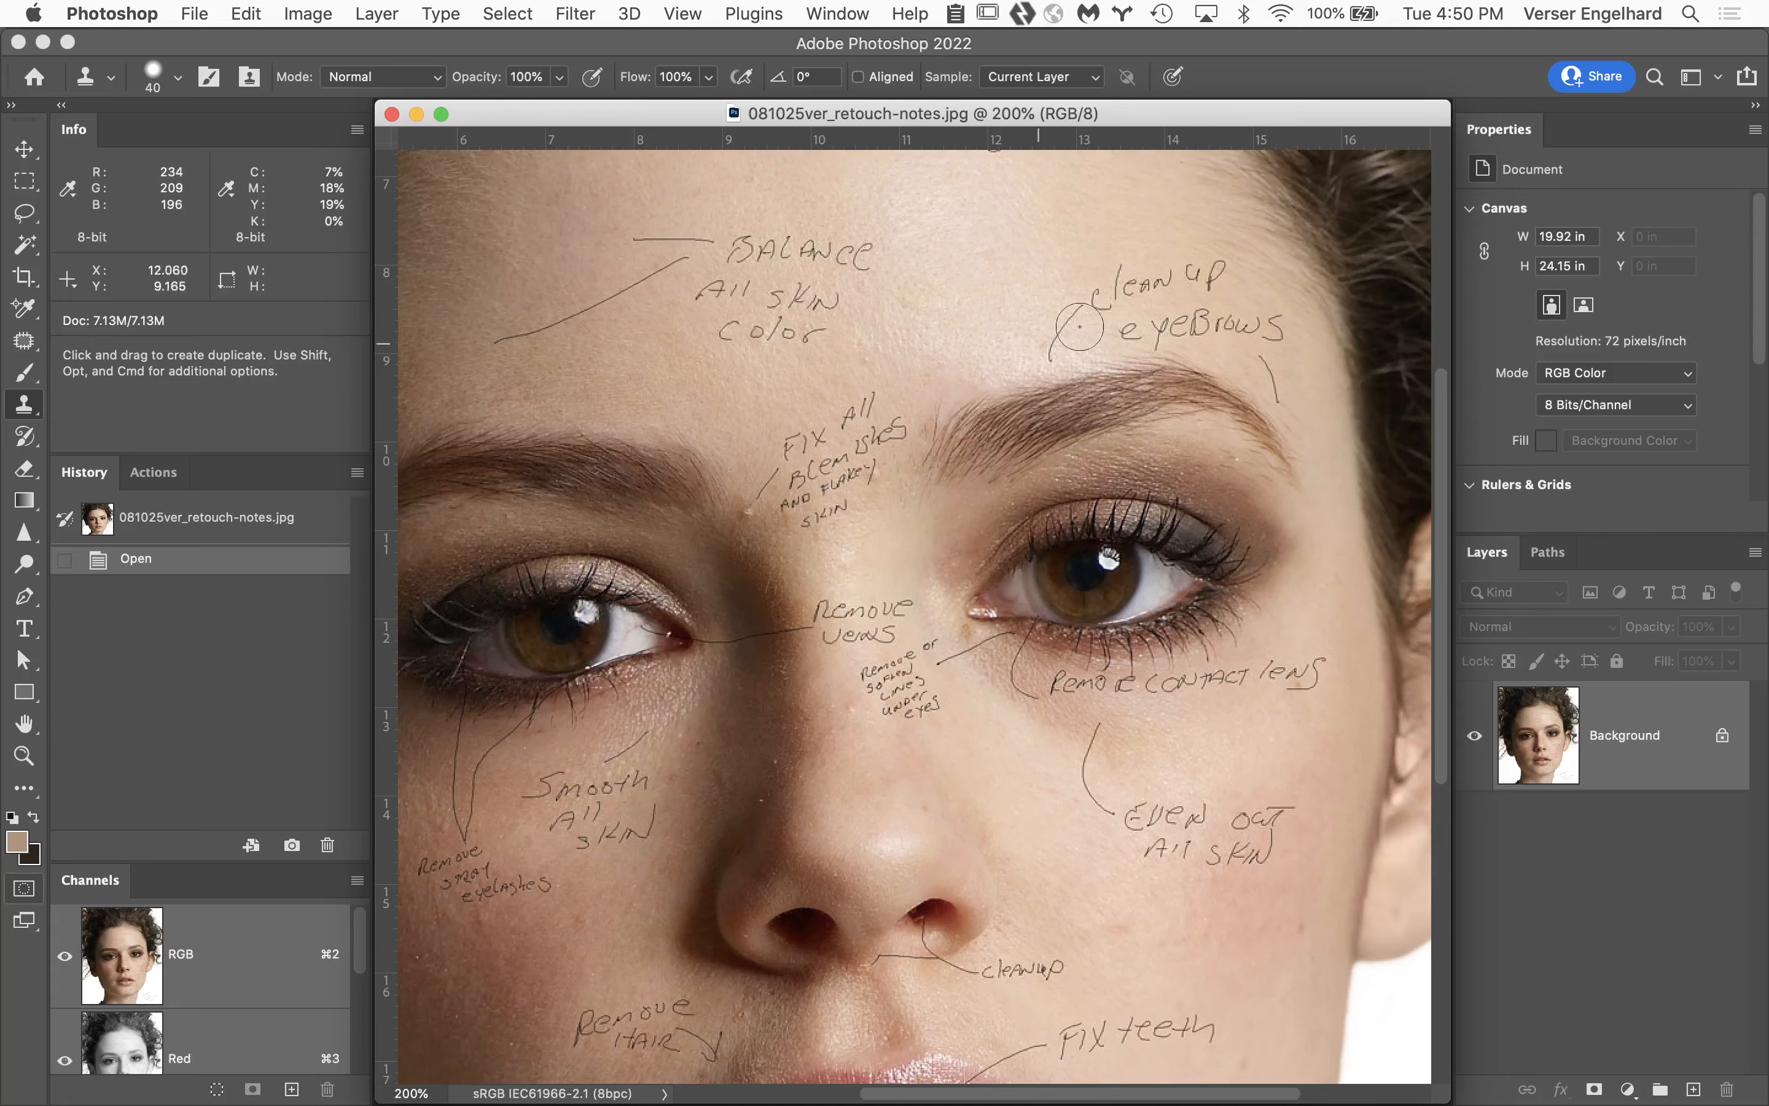
pyautogui.moveTo(911, 356); pyautogui.dragTo(1039, 285)
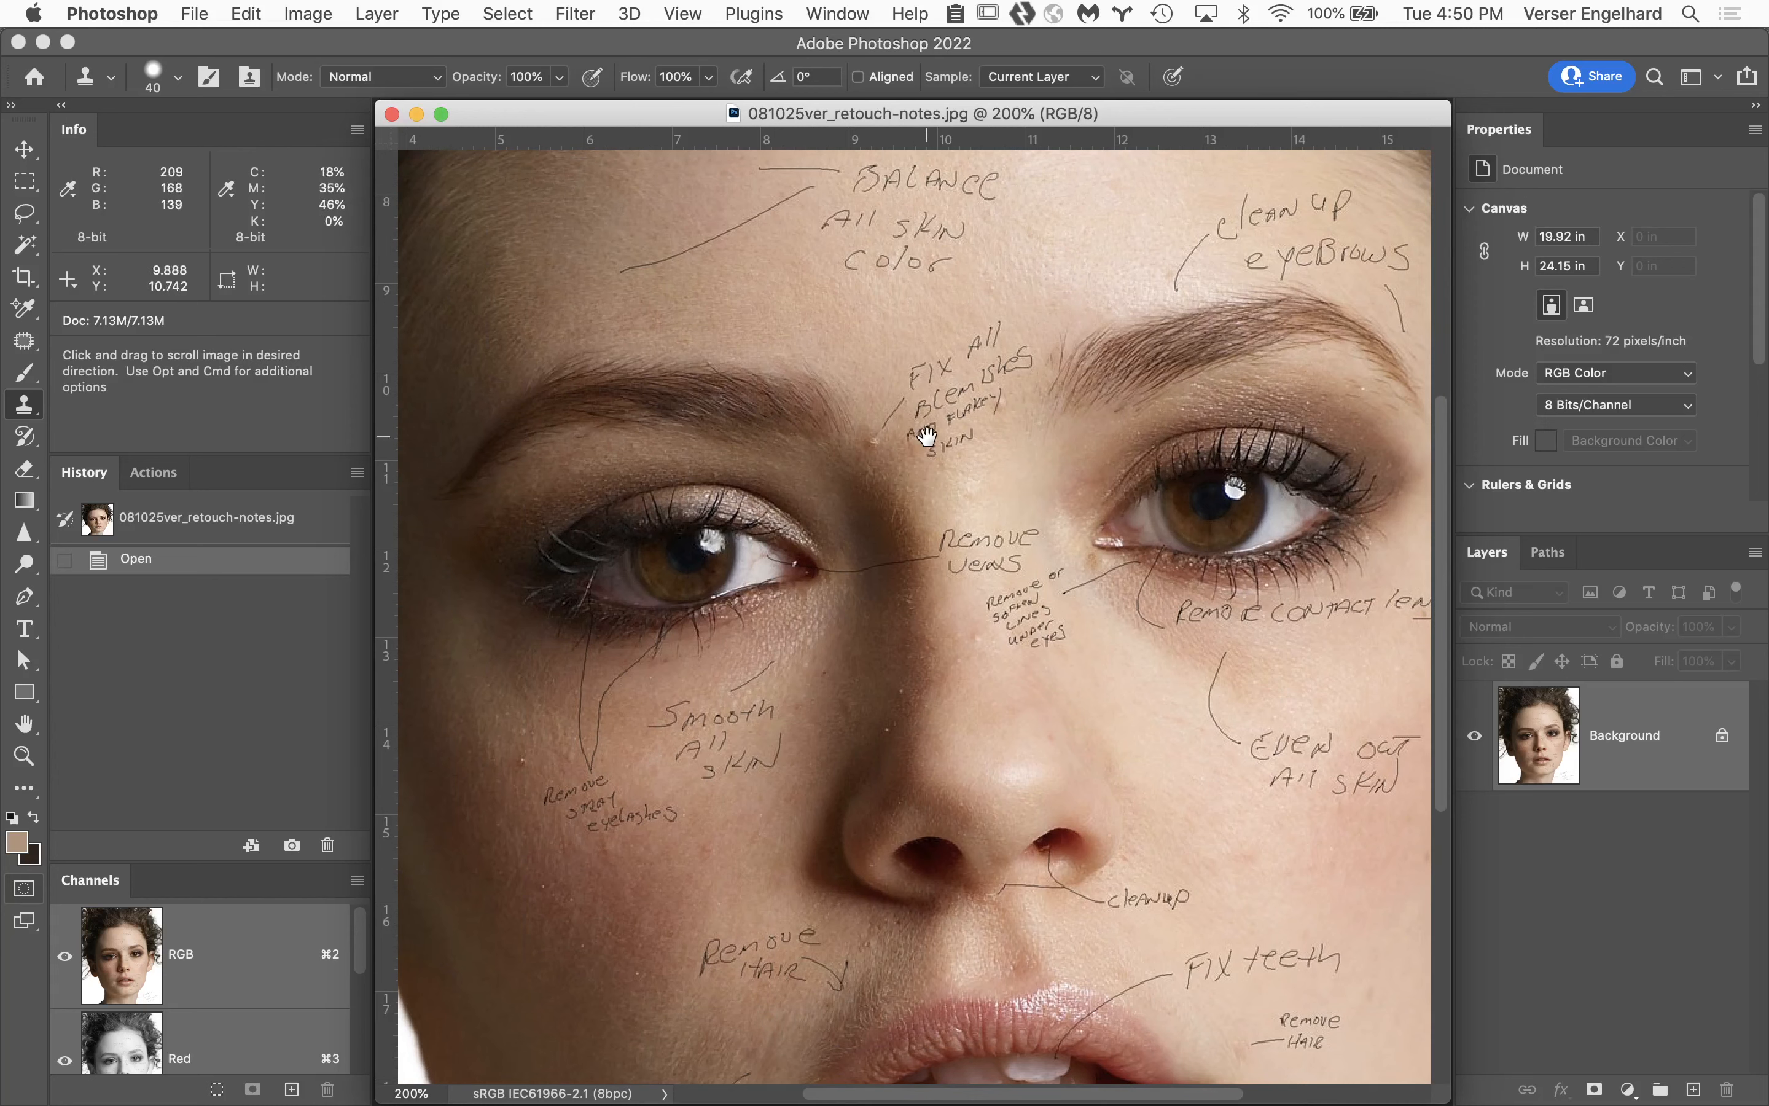
pyautogui.moveTo(922, 433); pyautogui.dragTo(918, 350)
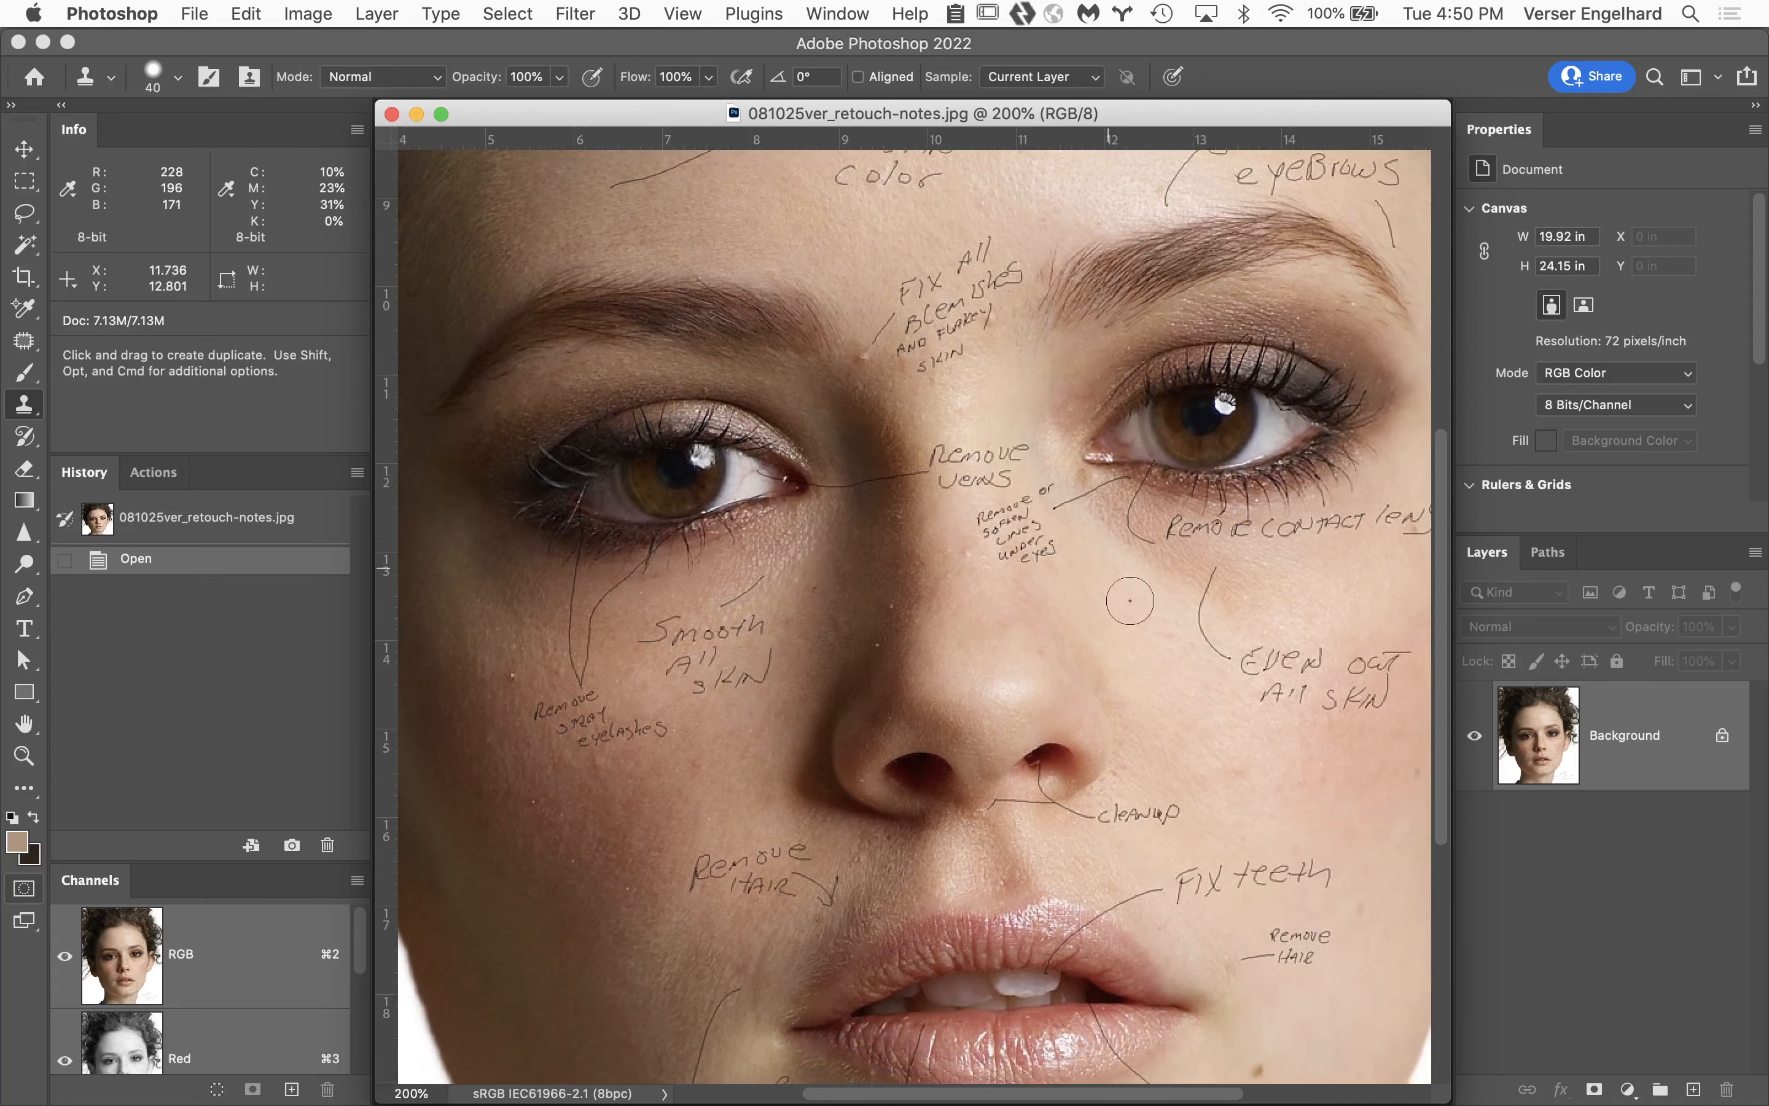
pyautogui.press('space')
pyautogui.press('space')
pyautogui.moveTo(936, 514); pyautogui.dragTo(932, 387)
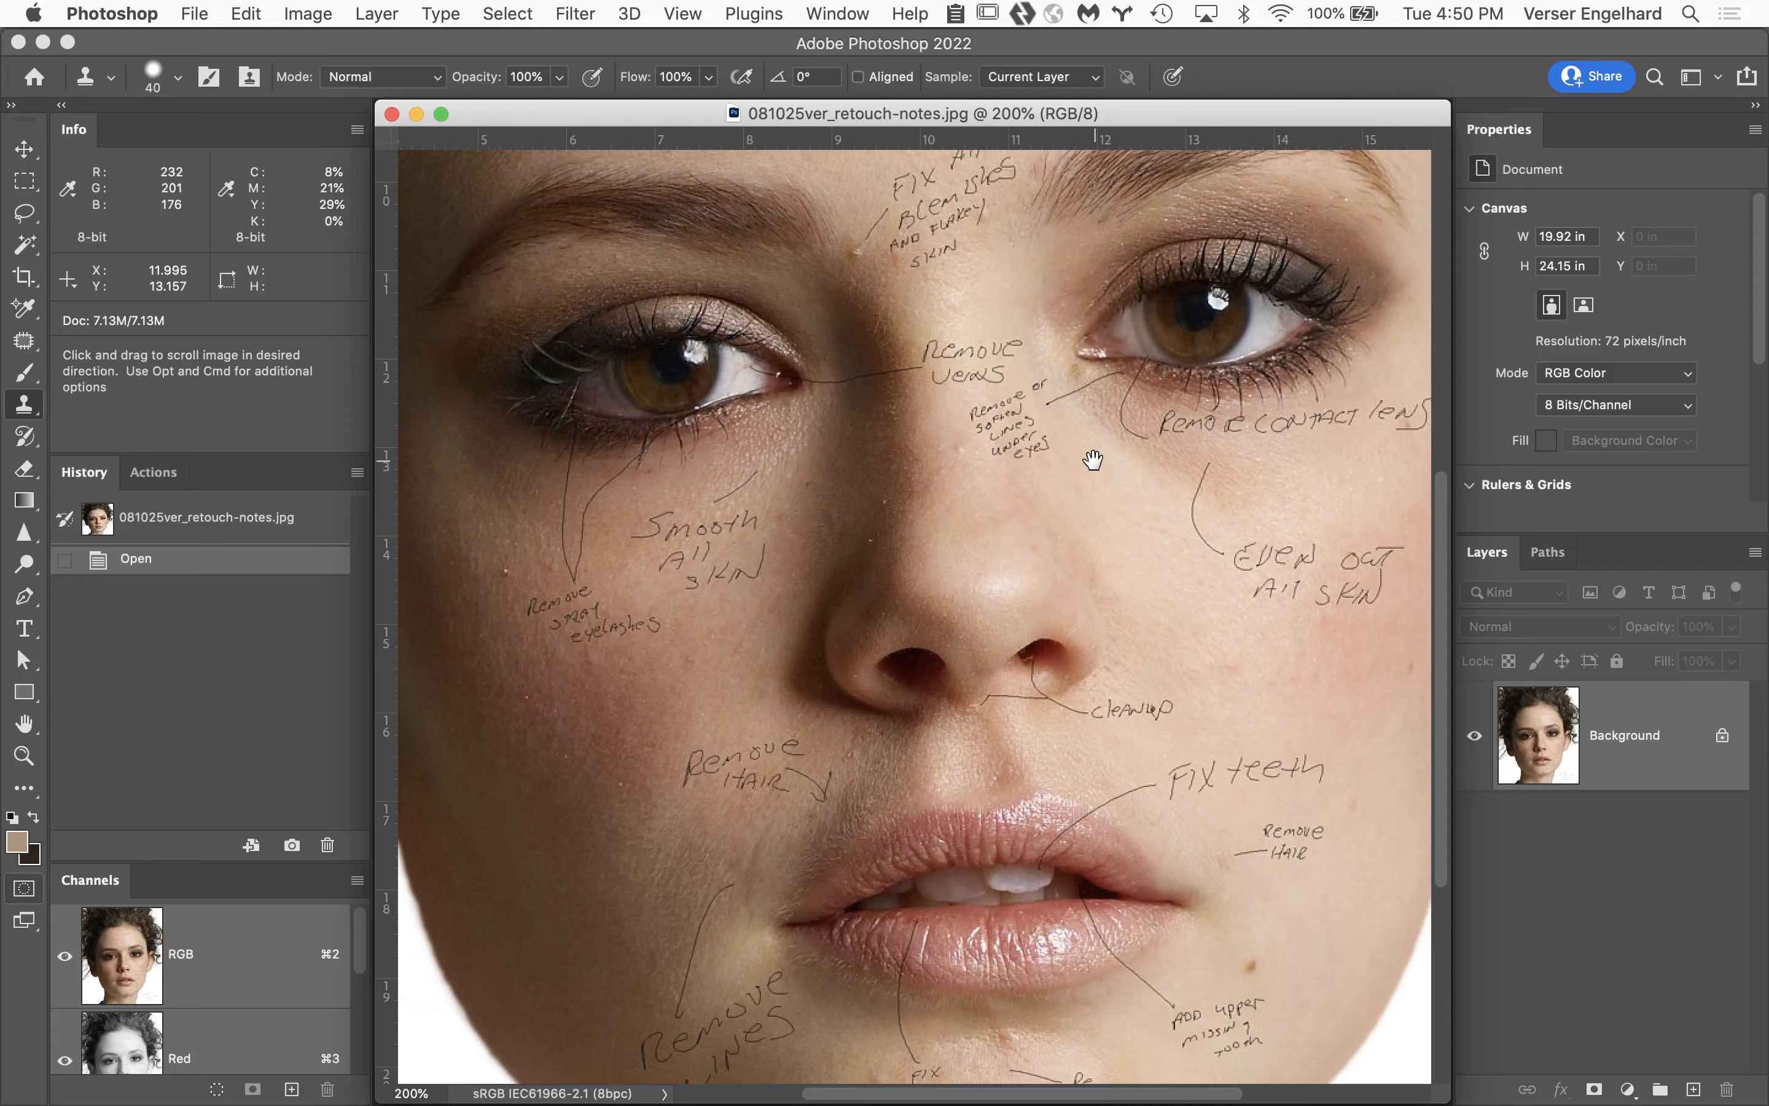
# Examine the handwritten retouch notes on the cheeks, lips, teeth, chin and neck.
pyautogui.scroll(-3, 1085, 410)
pyautogui.hscroll(1, 1086, 409)
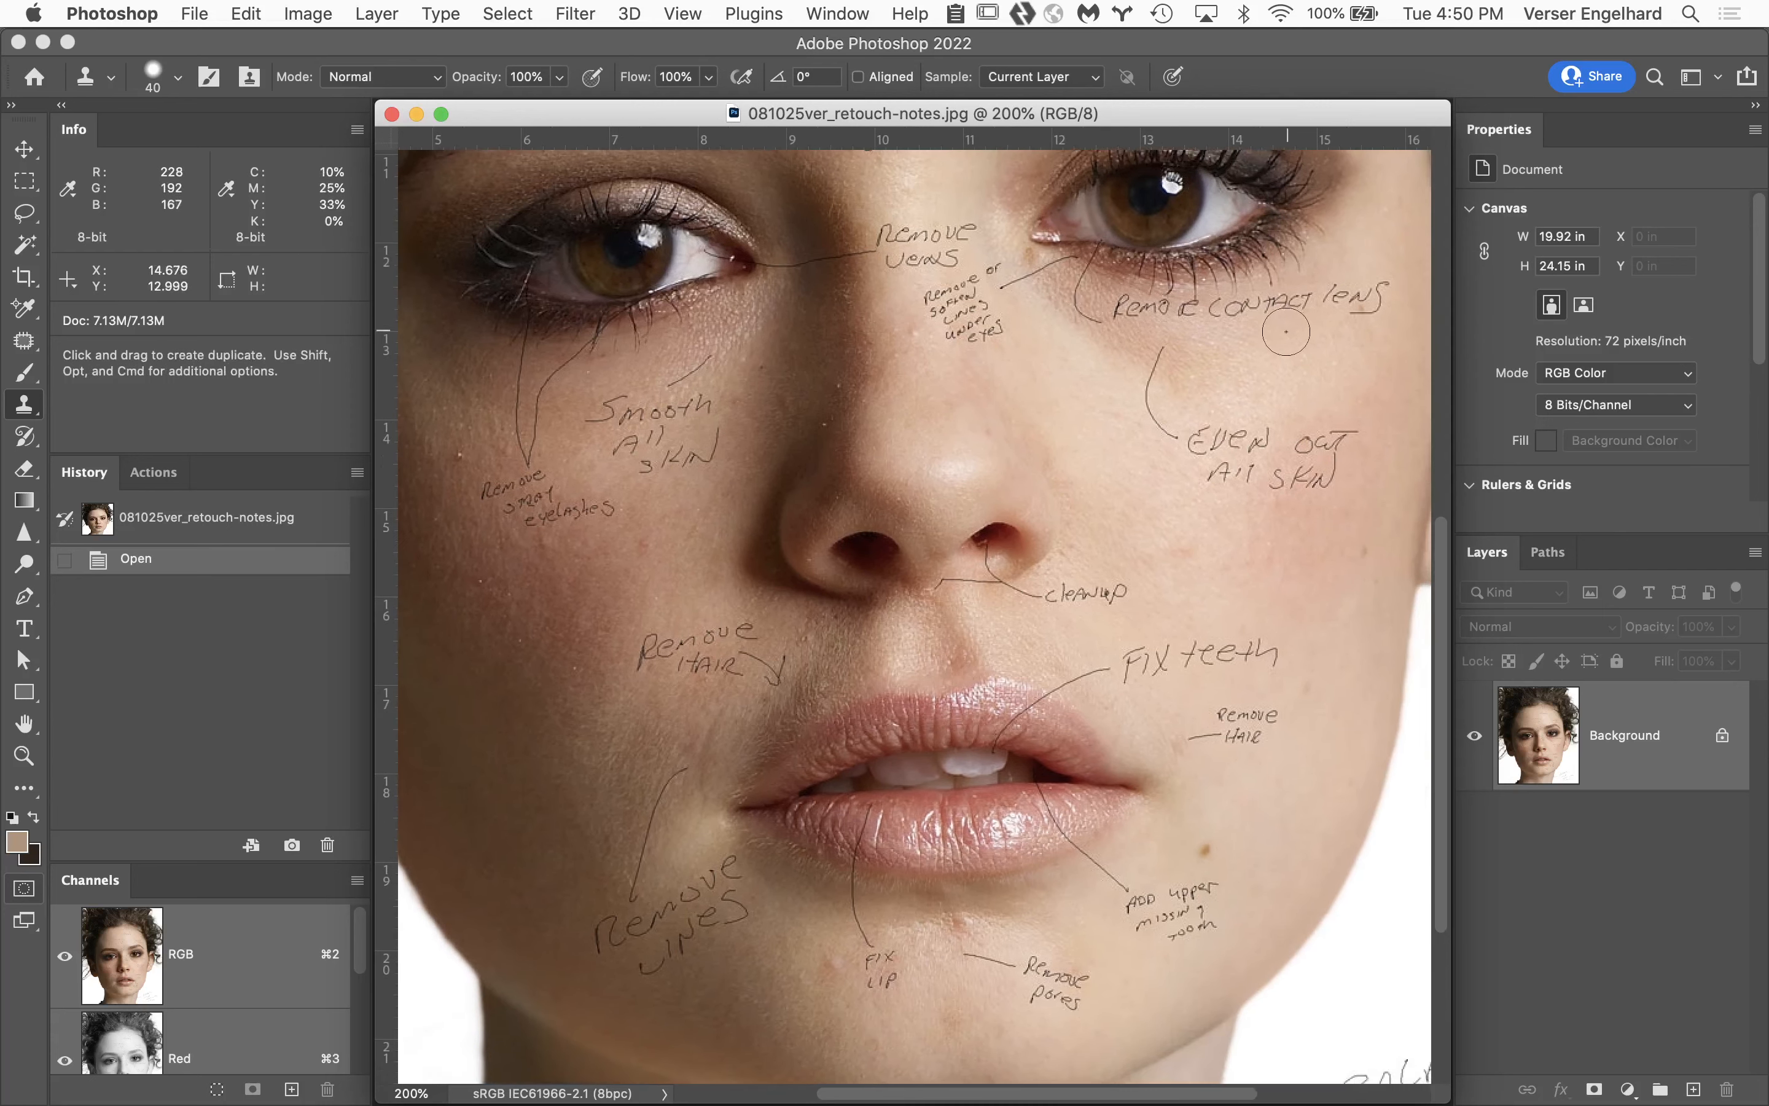
pyautogui.moveTo(1135, 438); pyautogui.dragTo(1190, 348)
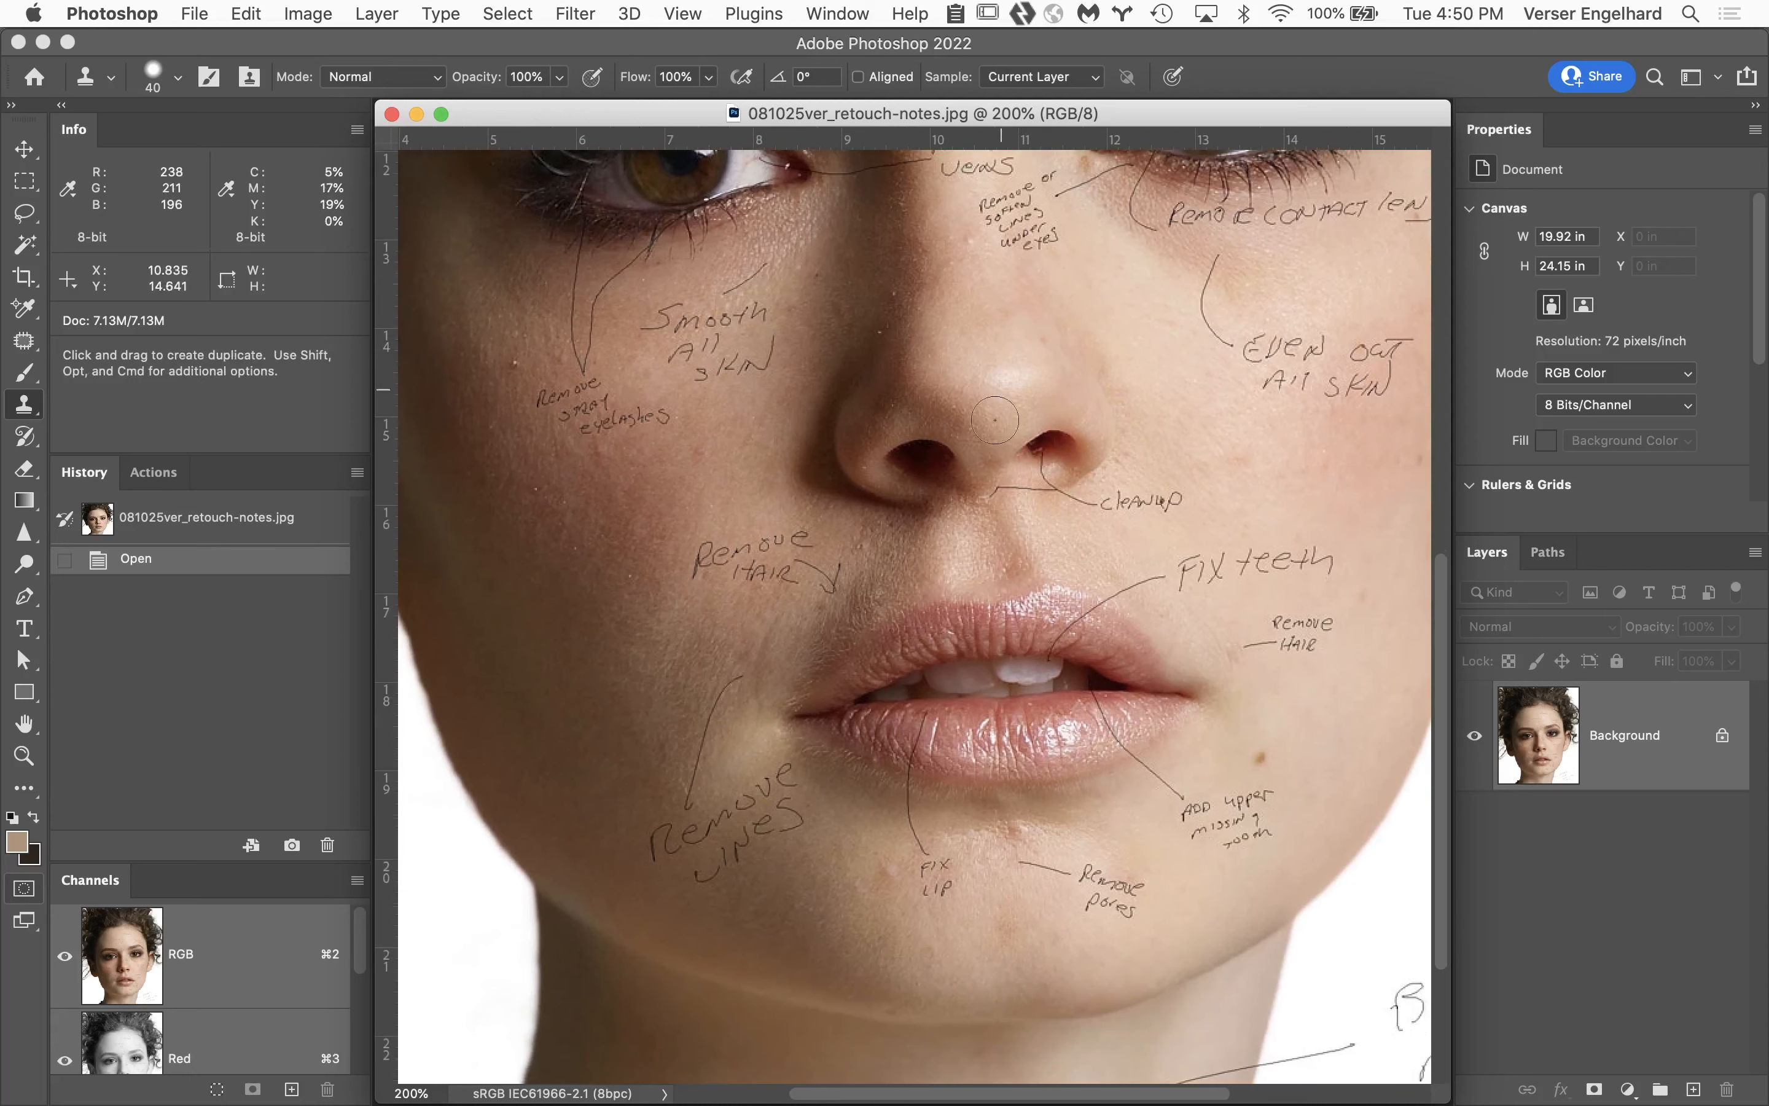
pyautogui.scroll(-4, 910, 431)
pyautogui.hscroll(-2, 910, 431)
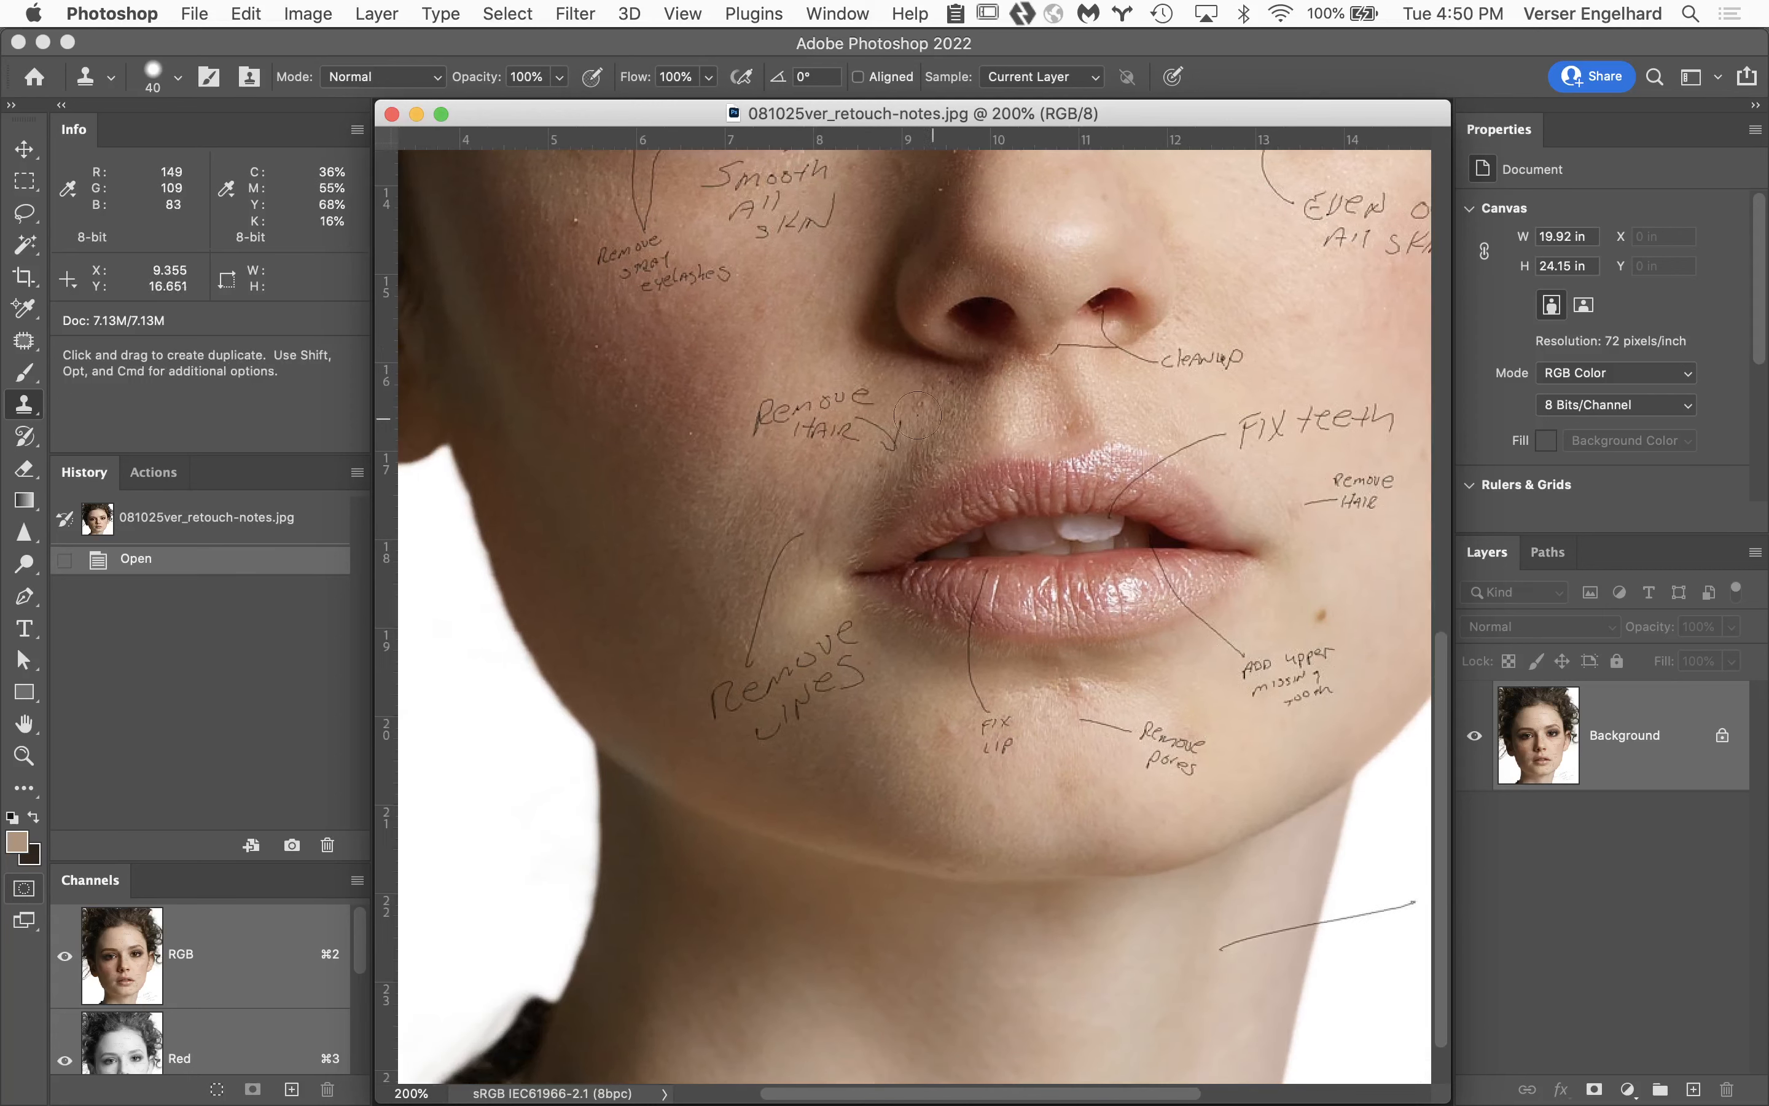
pyautogui.moveTo(899, 426); pyautogui.dragTo(980, 679)
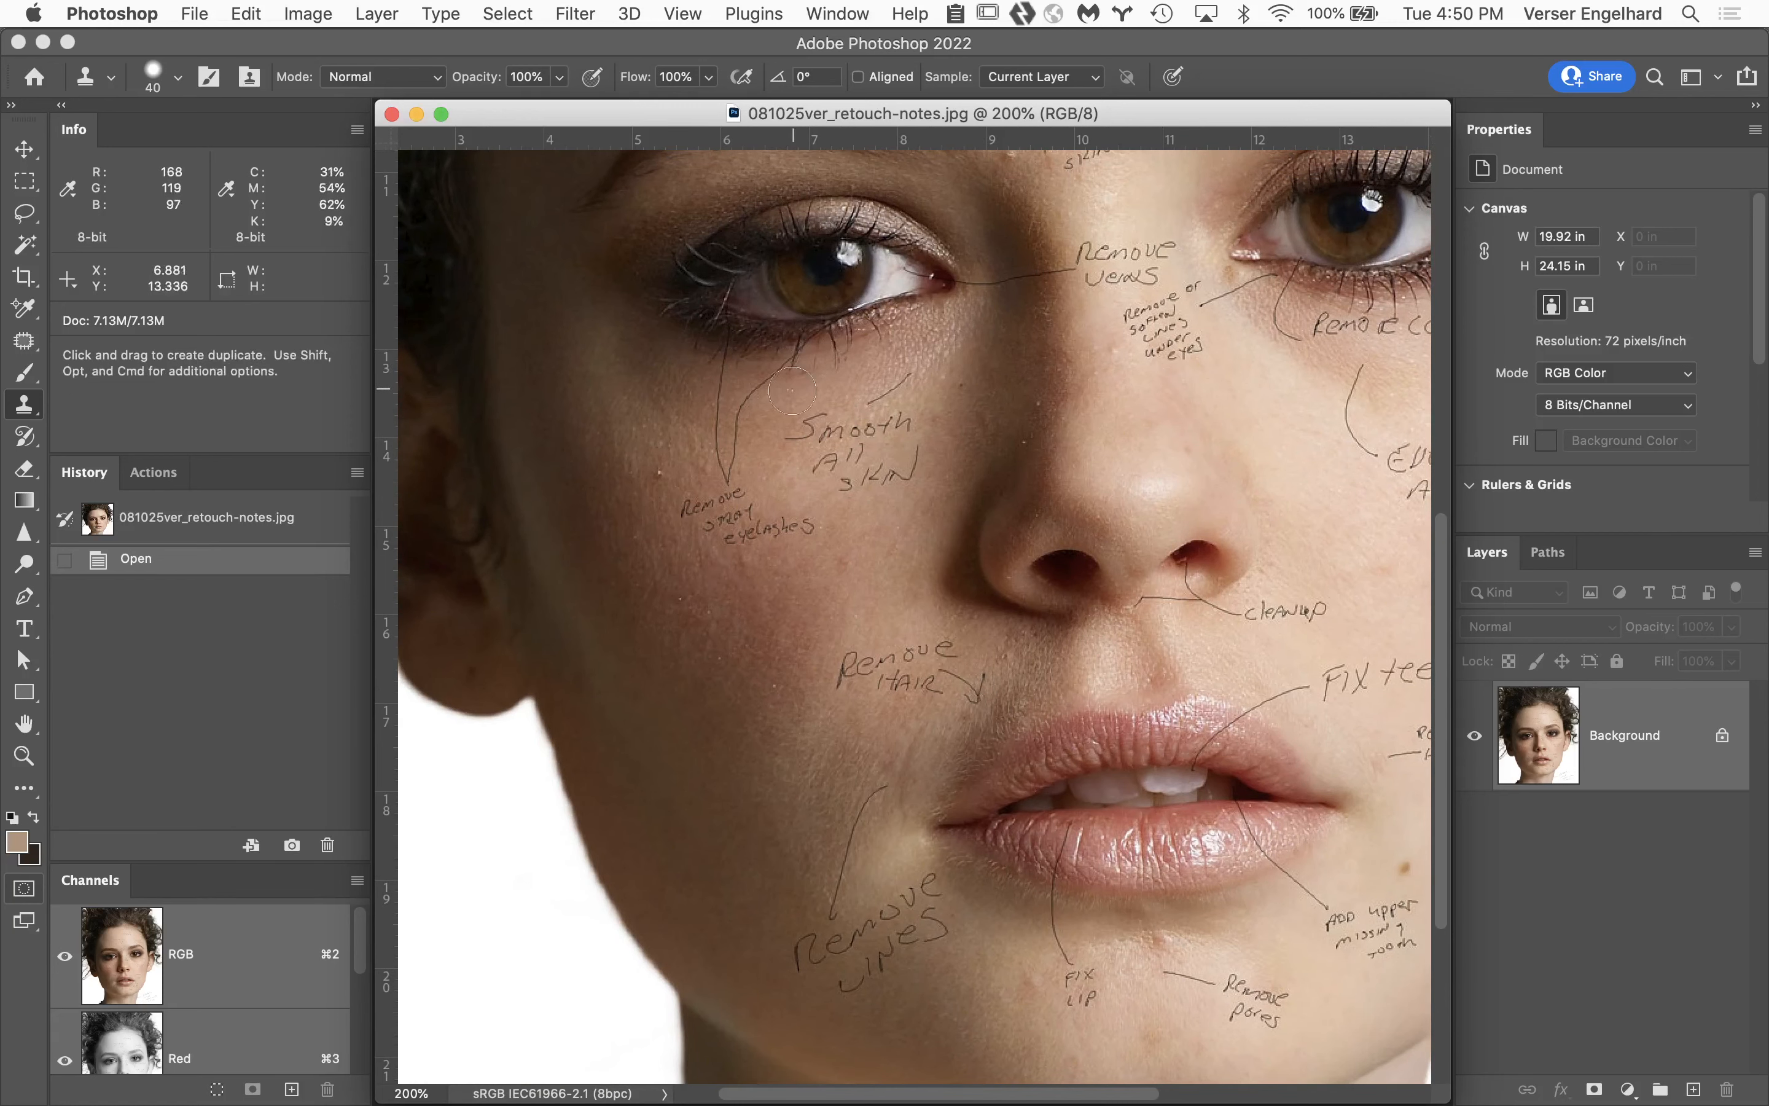
pyautogui.moveTo(793, 412); pyautogui.dragTo(758, 365)
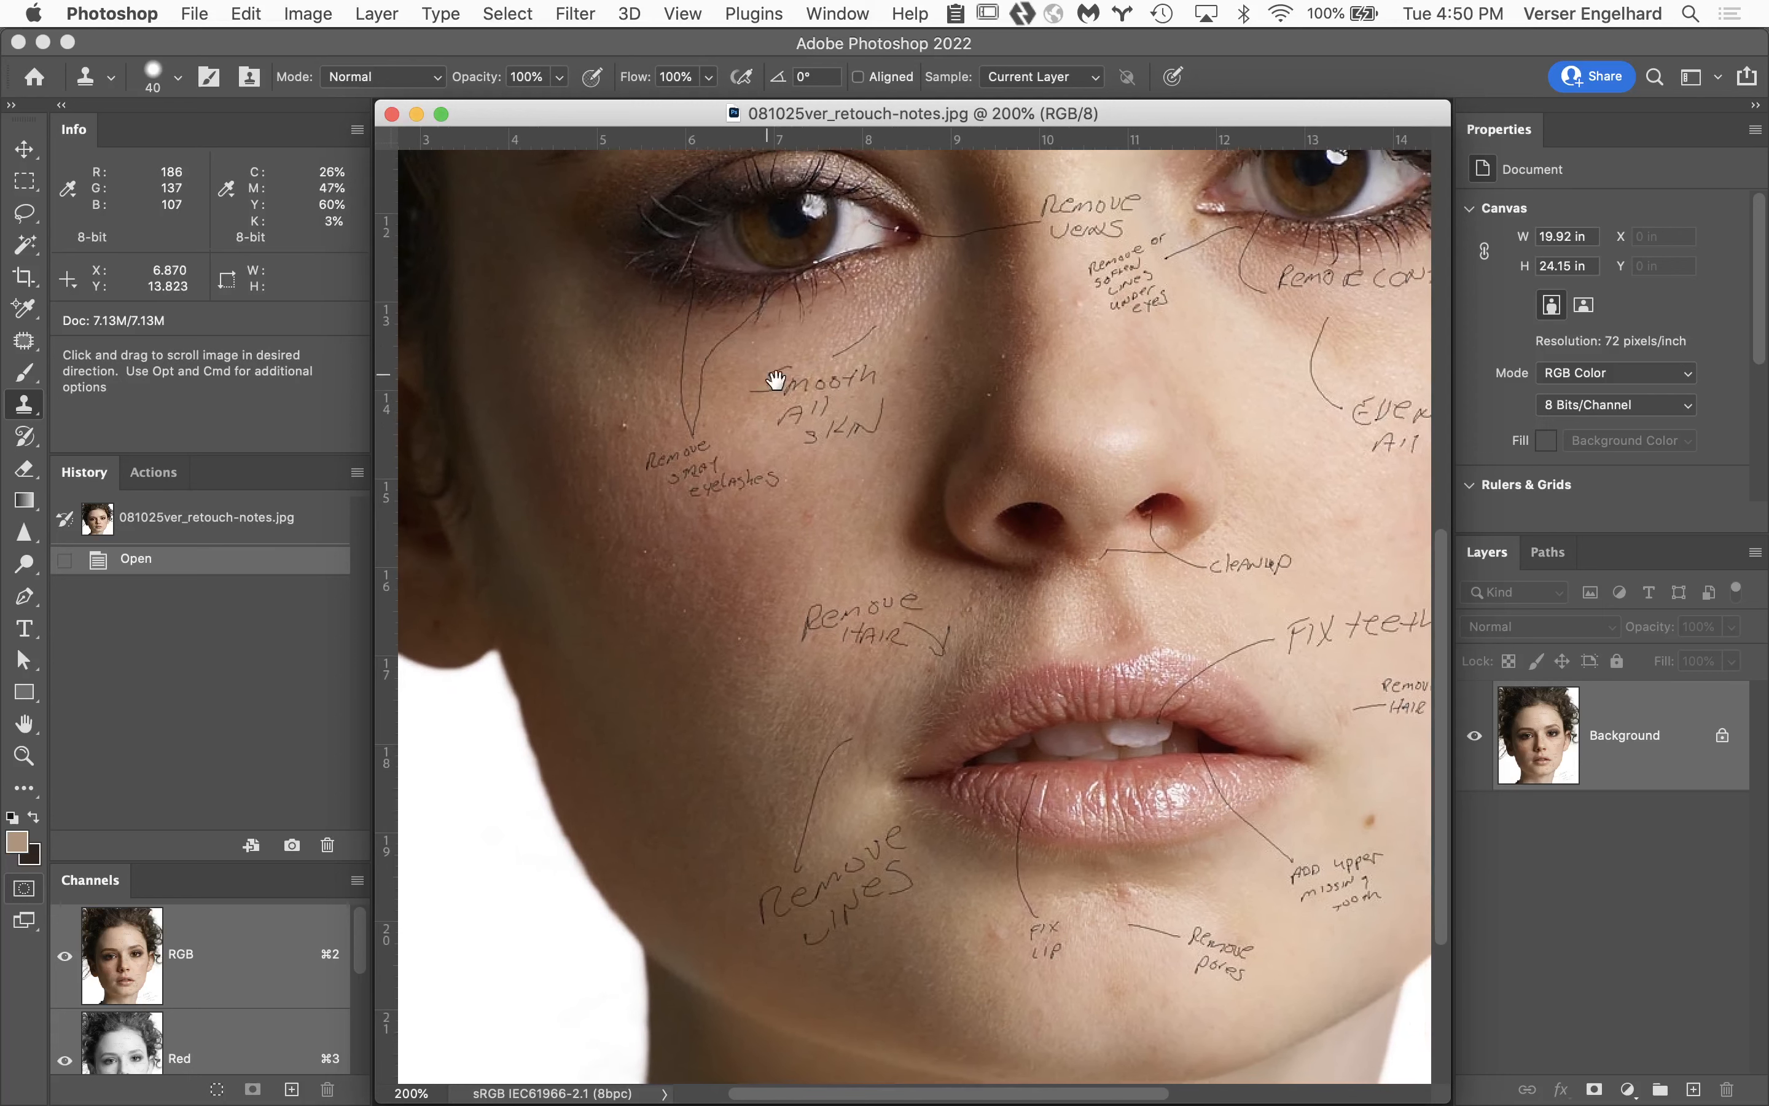
pyautogui.scroll(-5, 841, 330)
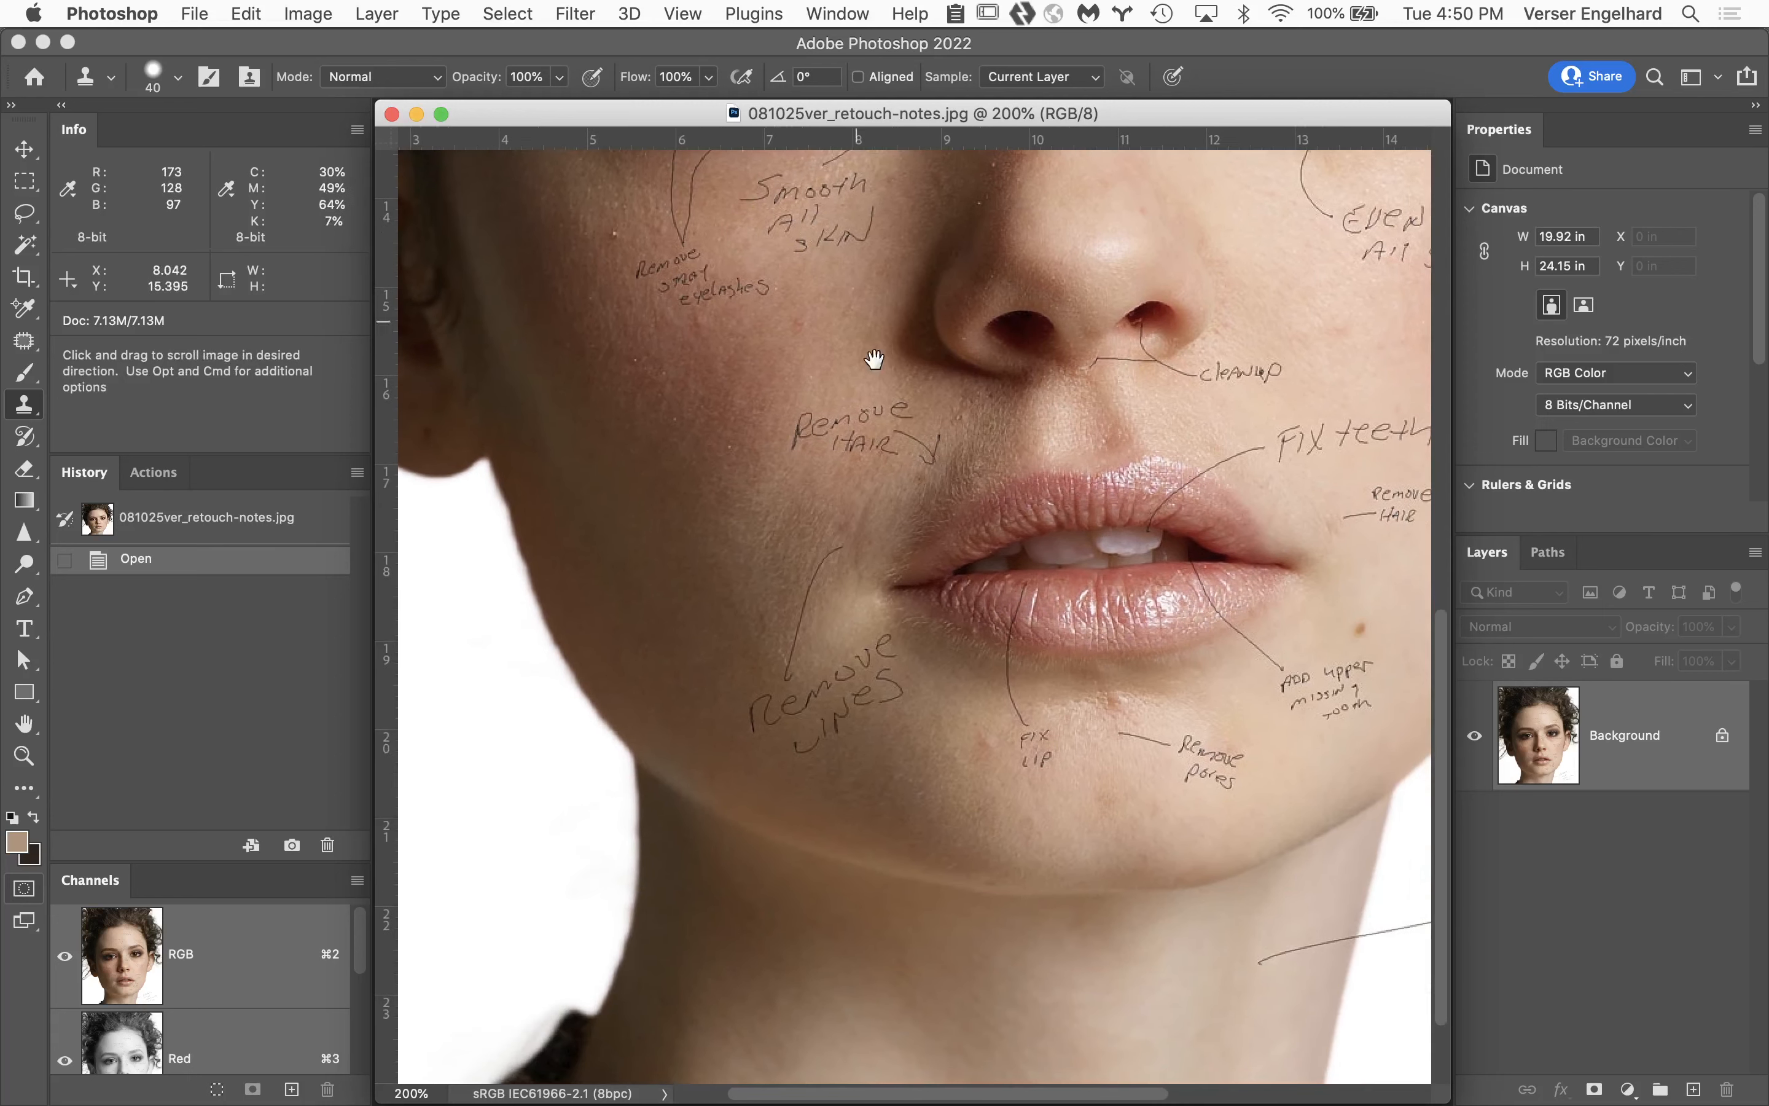
pyautogui.moveTo(853, 365)
pyautogui.mouseDown()
pyautogui.moveTo(881, 336)
pyautogui.moveTo(853, 314)
pyautogui.mouseUp()
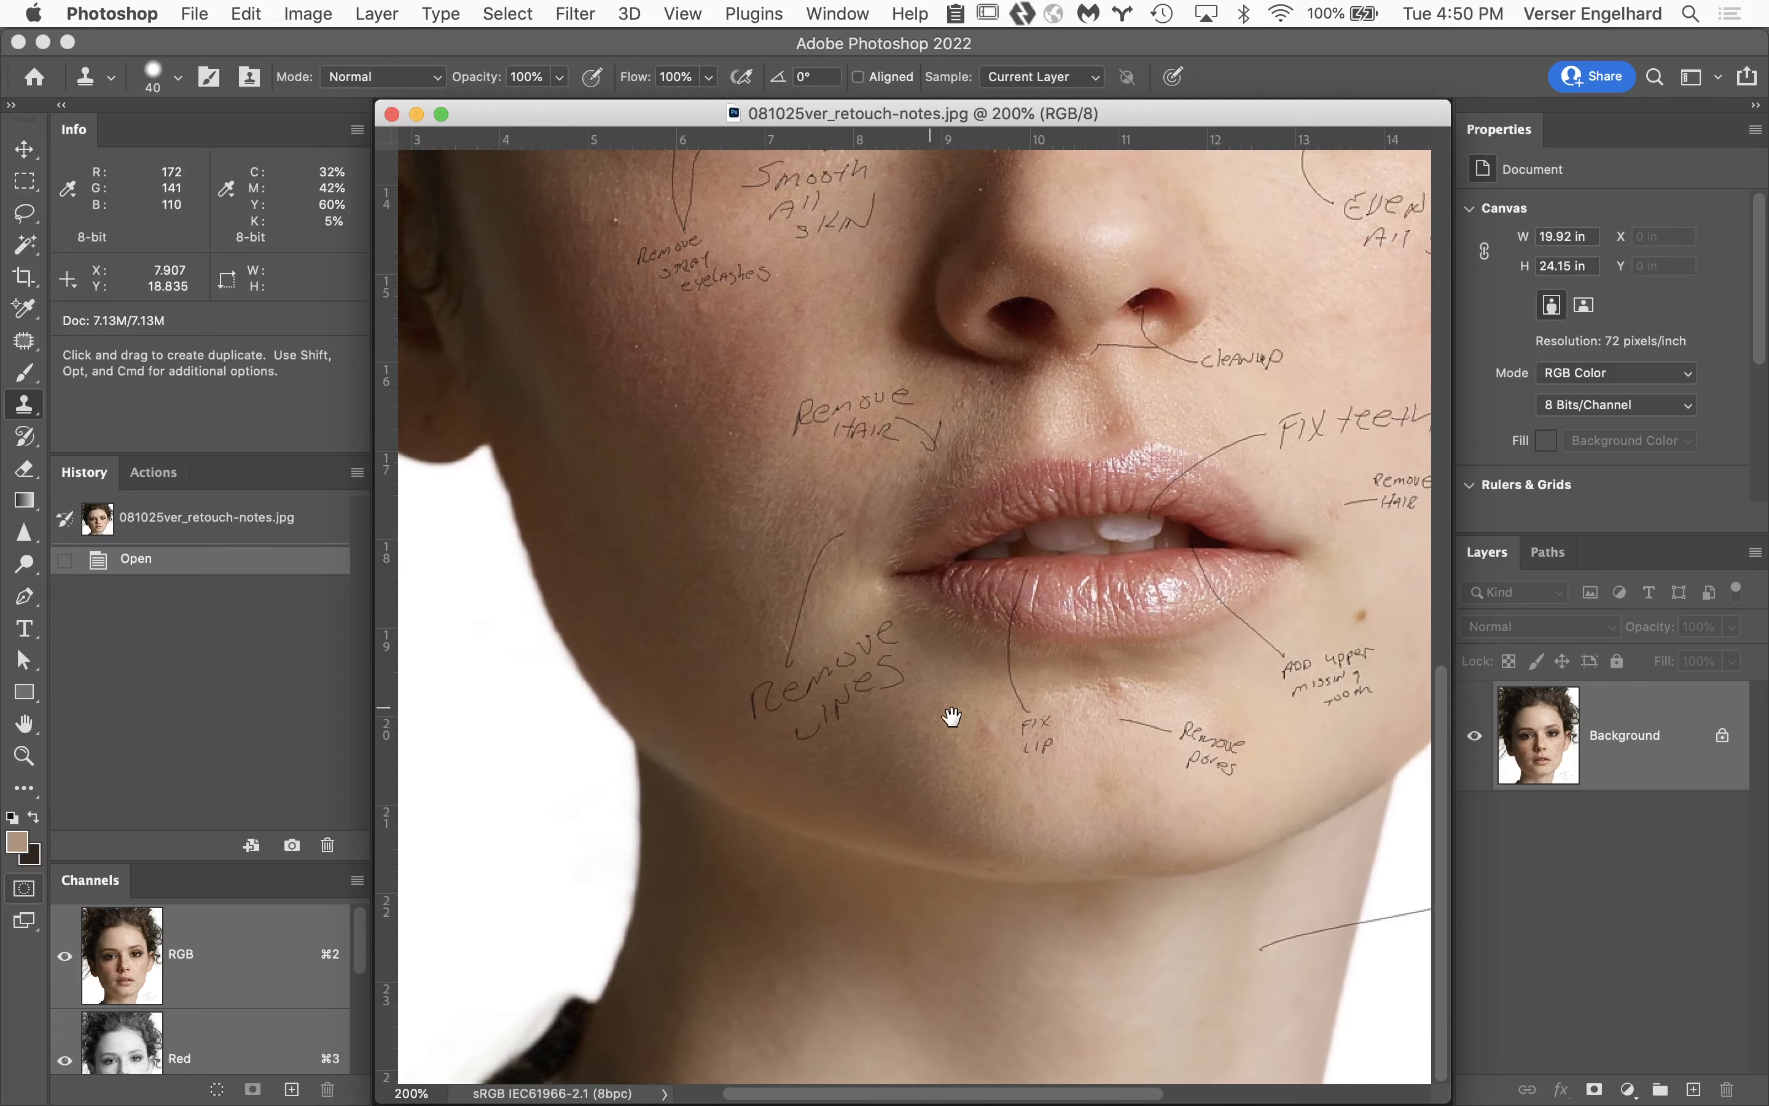
pyautogui.moveTo(952, 717); pyautogui.dragTo(818, 643)
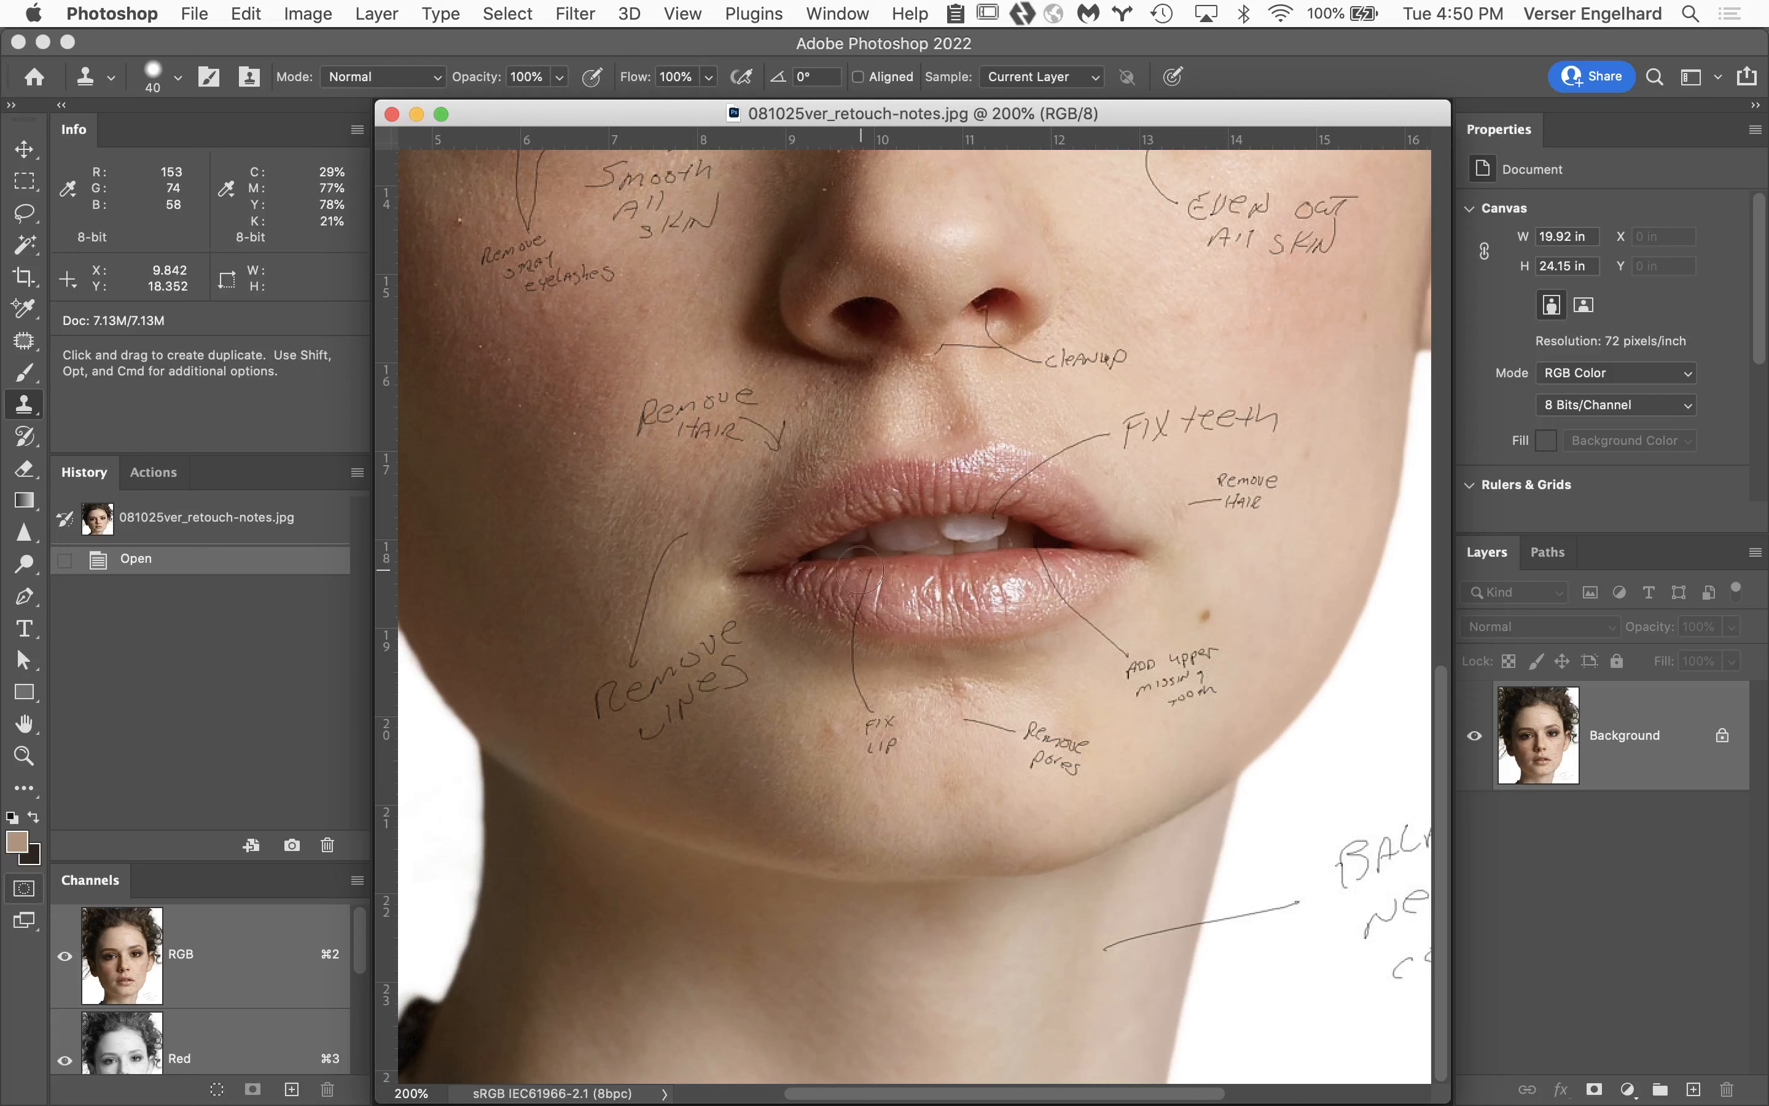
pyautogui.press('space')
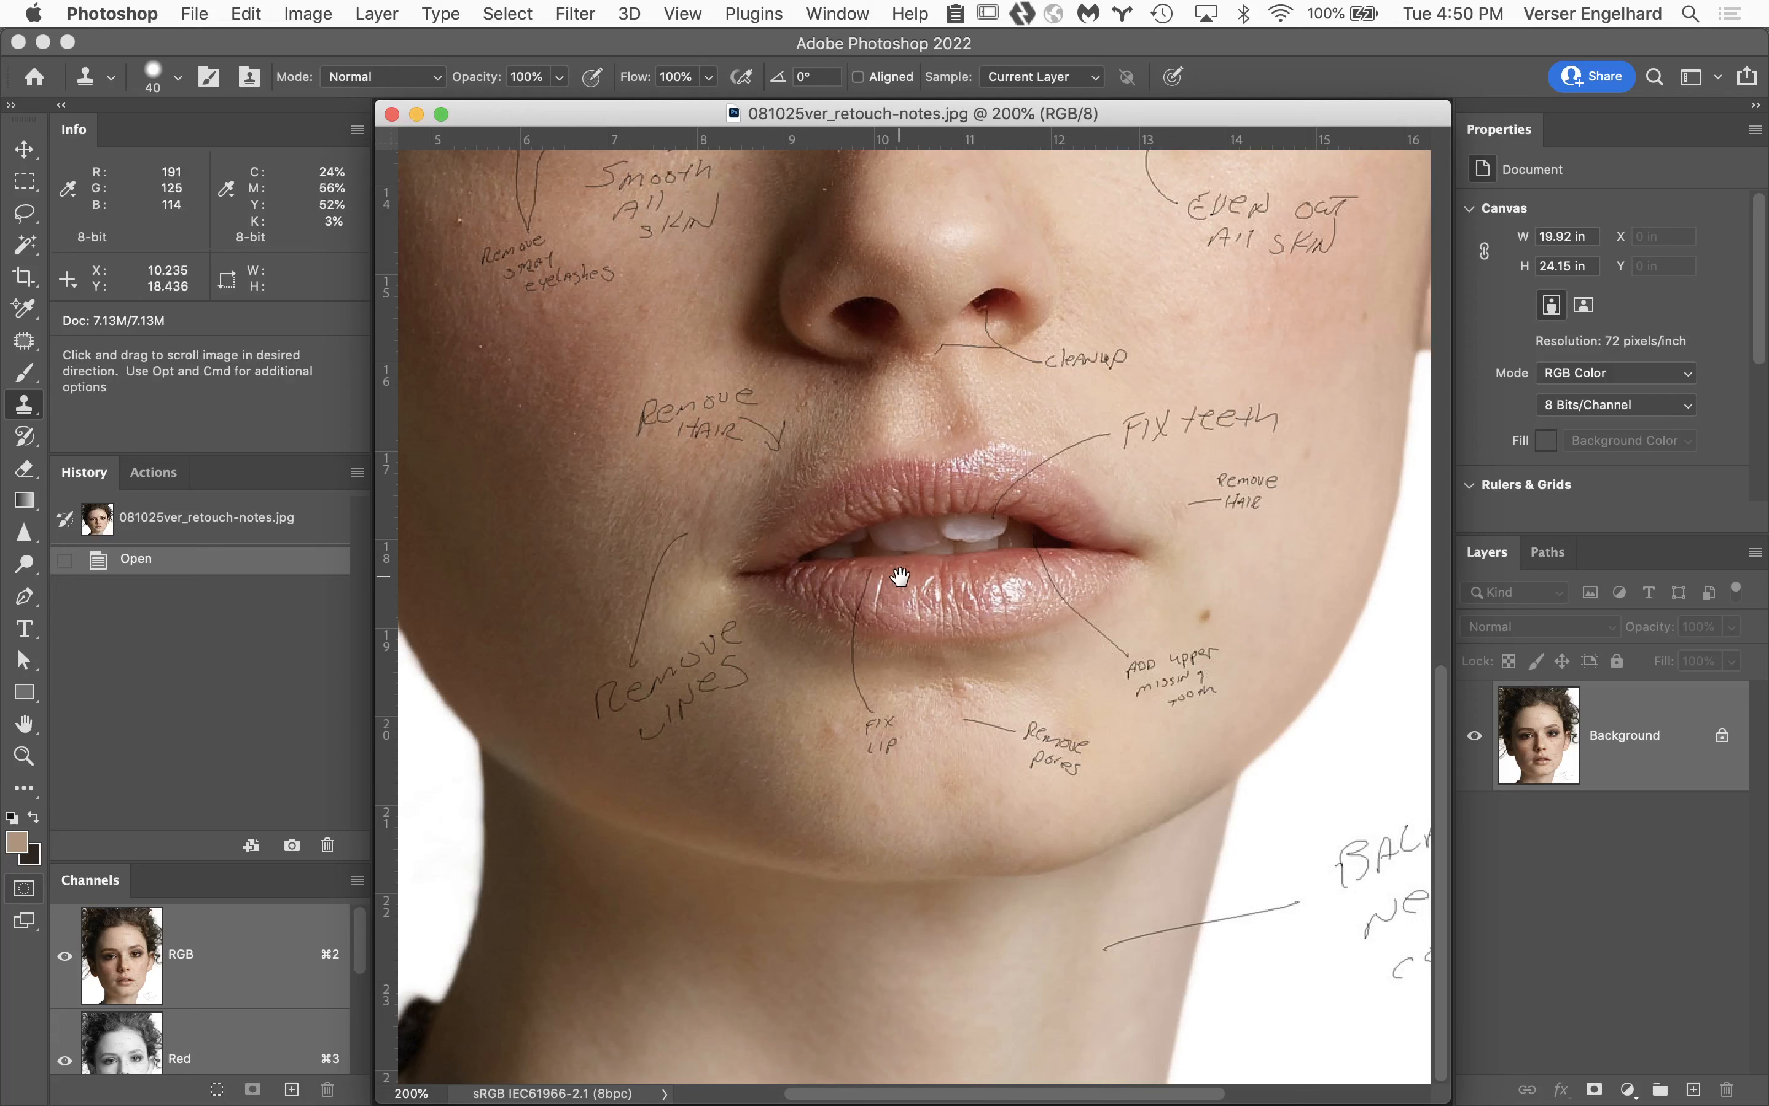
pyautogui.moveTo(900, 577); pyautogui.dragTo(813, 546)
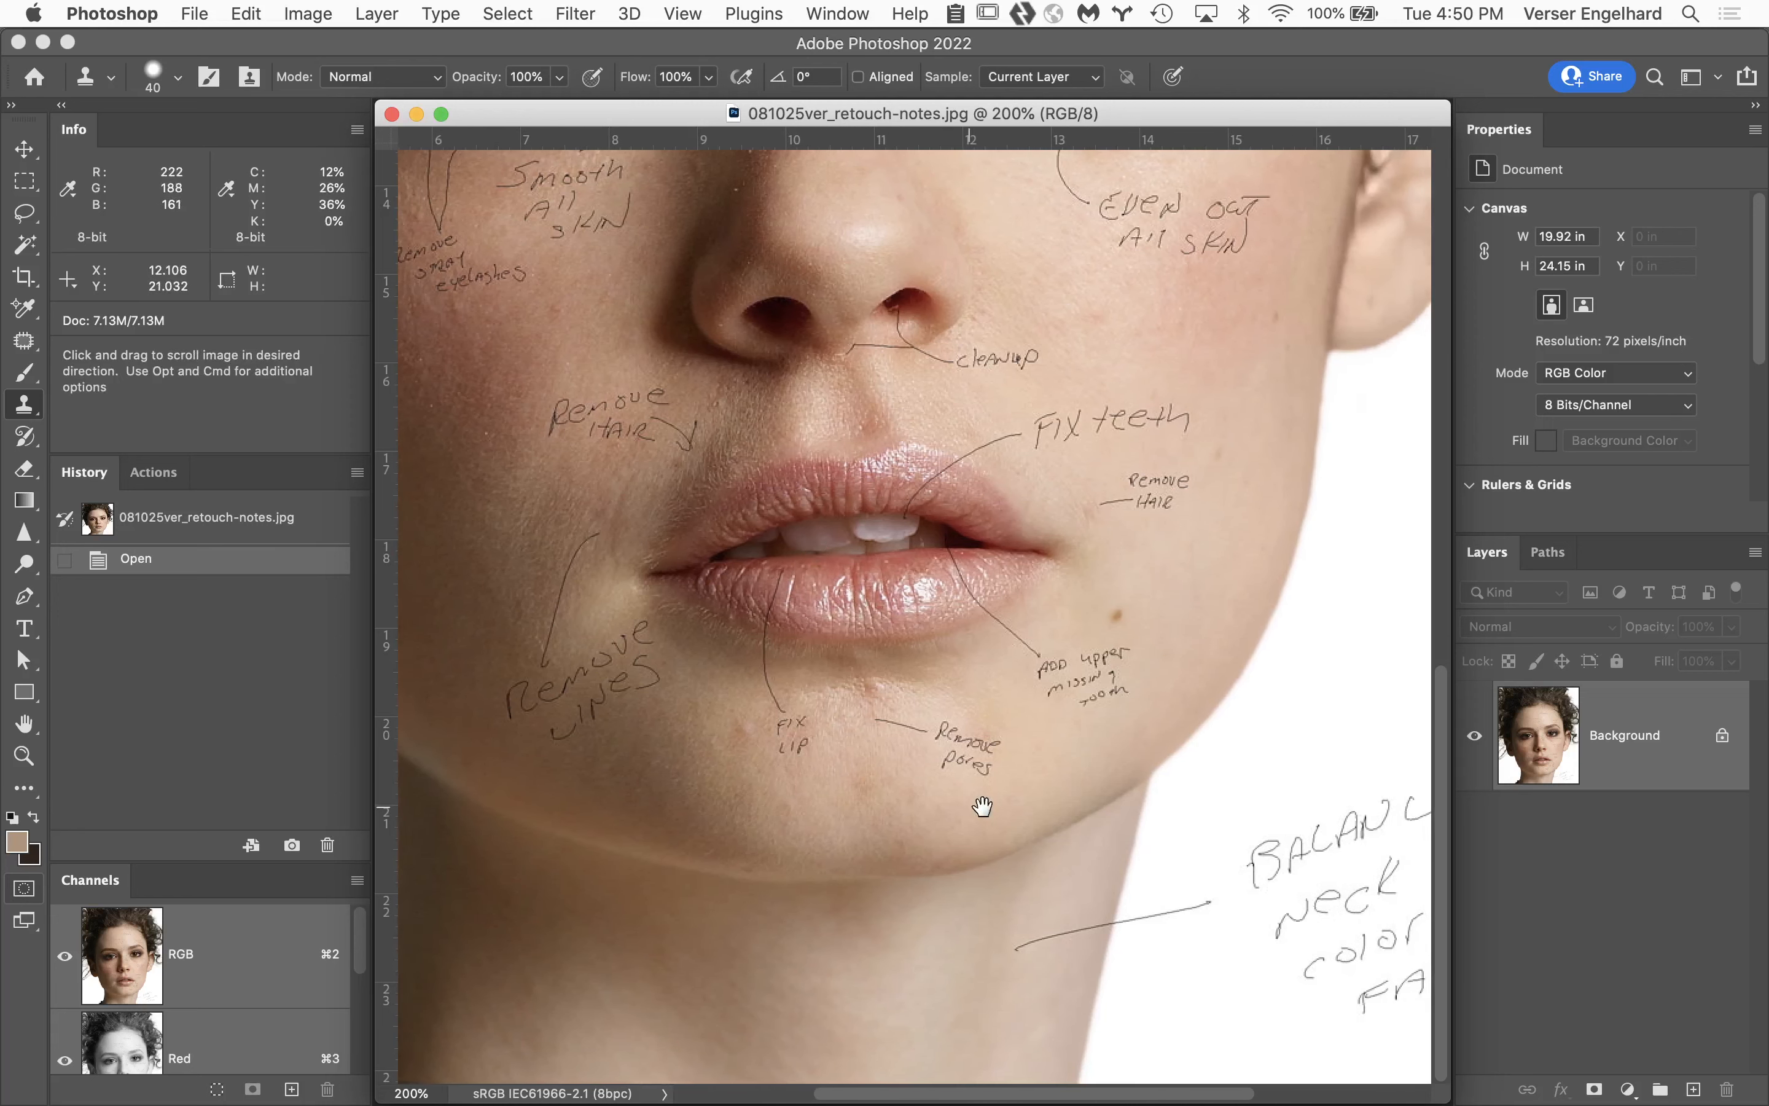
pyautogui.press('space')
pyautogui.moveTo(962, 651); pyautogui.dragTo(915, 642)
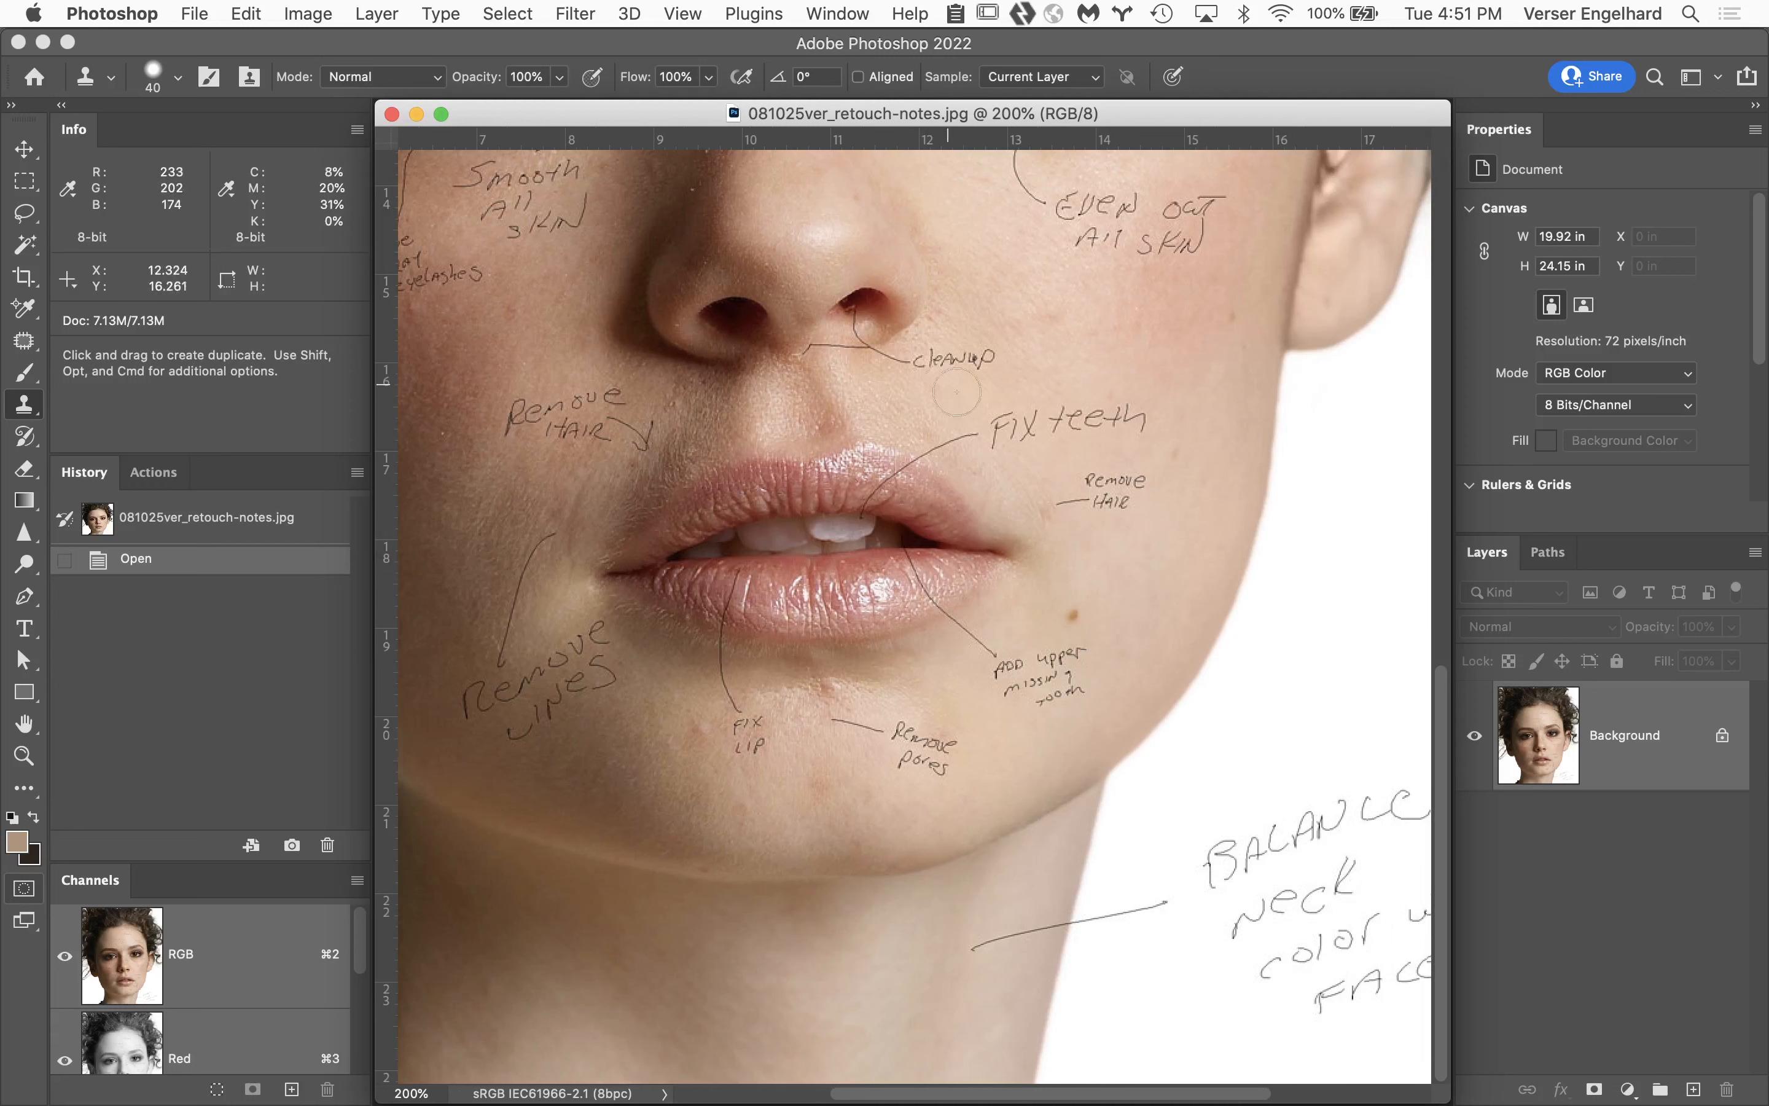
pyautogui.press('space')
pyautogui.moveTo(1113, 652); pyautogui.dragTo(1015, 525)
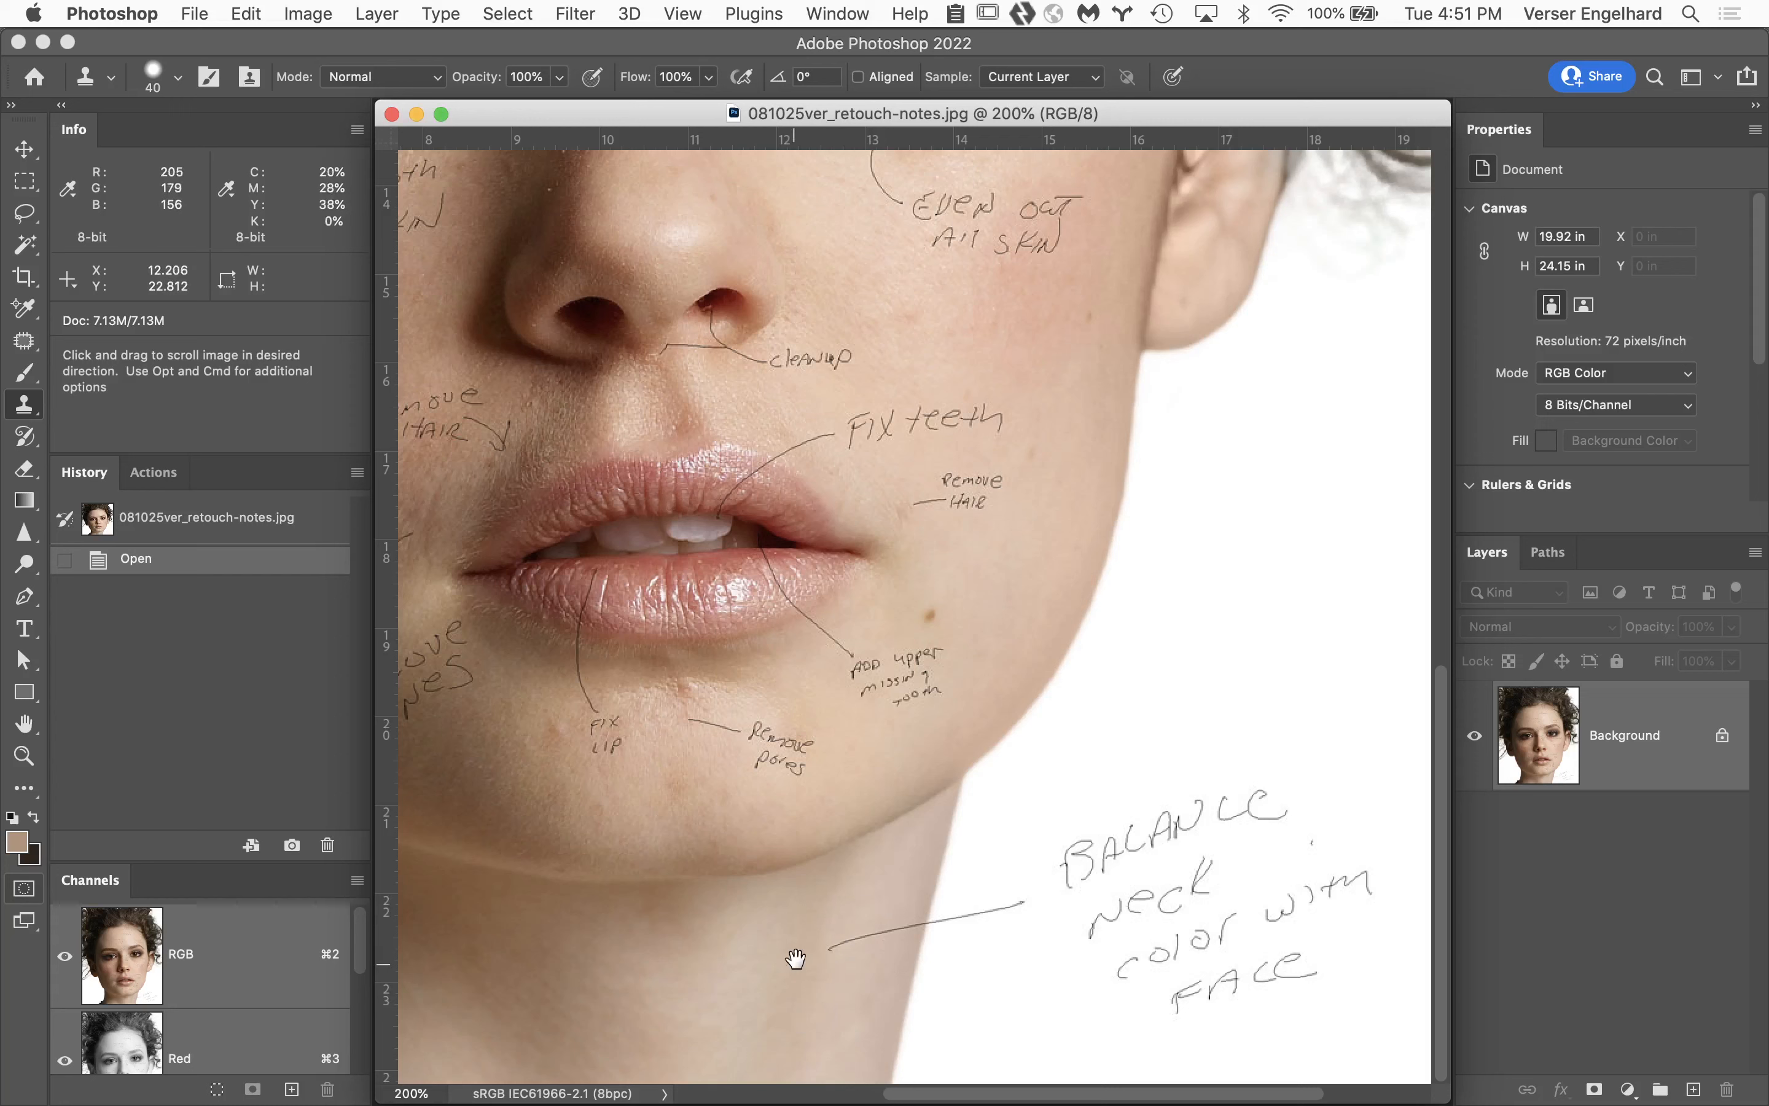
pyautogui.moveTo(1083, 441)
pyautogui.mouseDown()
pyautogui.moveTo(1177, 750)
pyautogui.moveTo(1291, 640)
pyautogui.mouseUp()
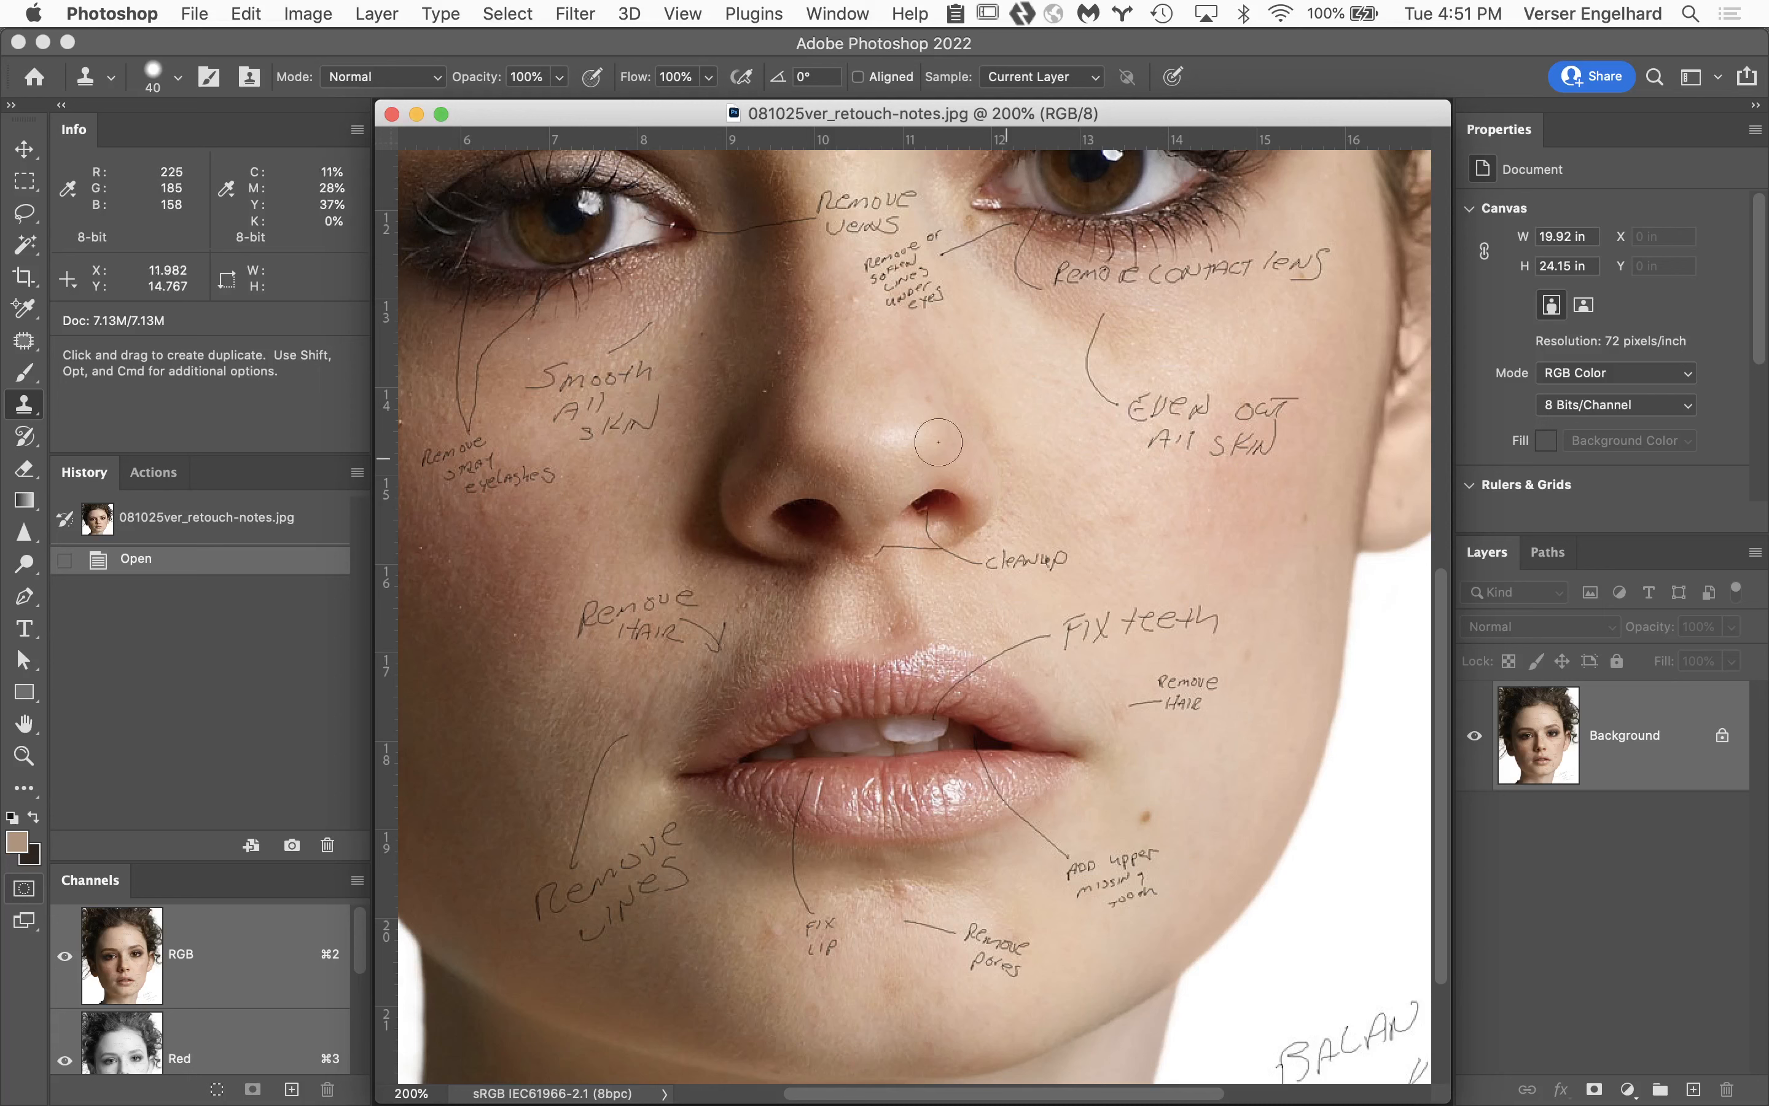
# Close the retouch-notes and fashion copy images, and switch to OBS.
pyautogui.click(392, 115)
pyautogui.click(392, 115)
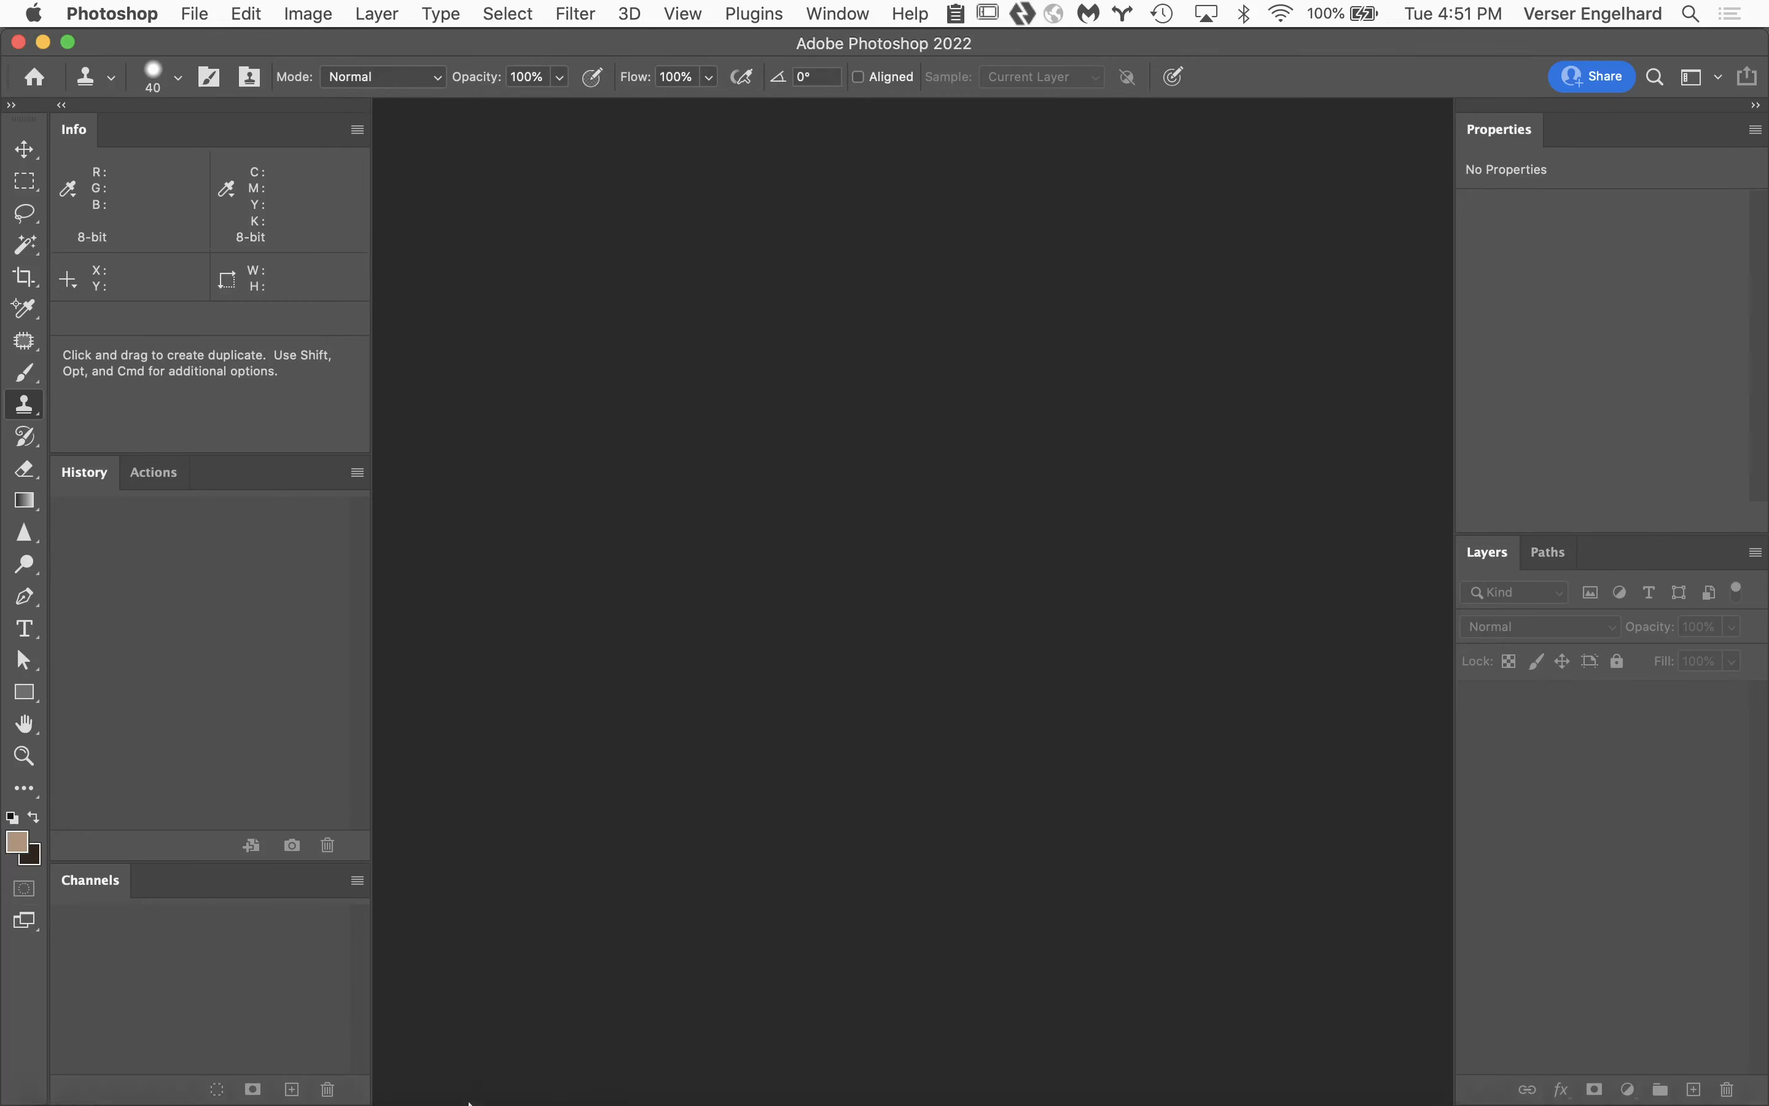
pyautogui.moveTo(468, 1100)
pyautogui.click(347, 1082)
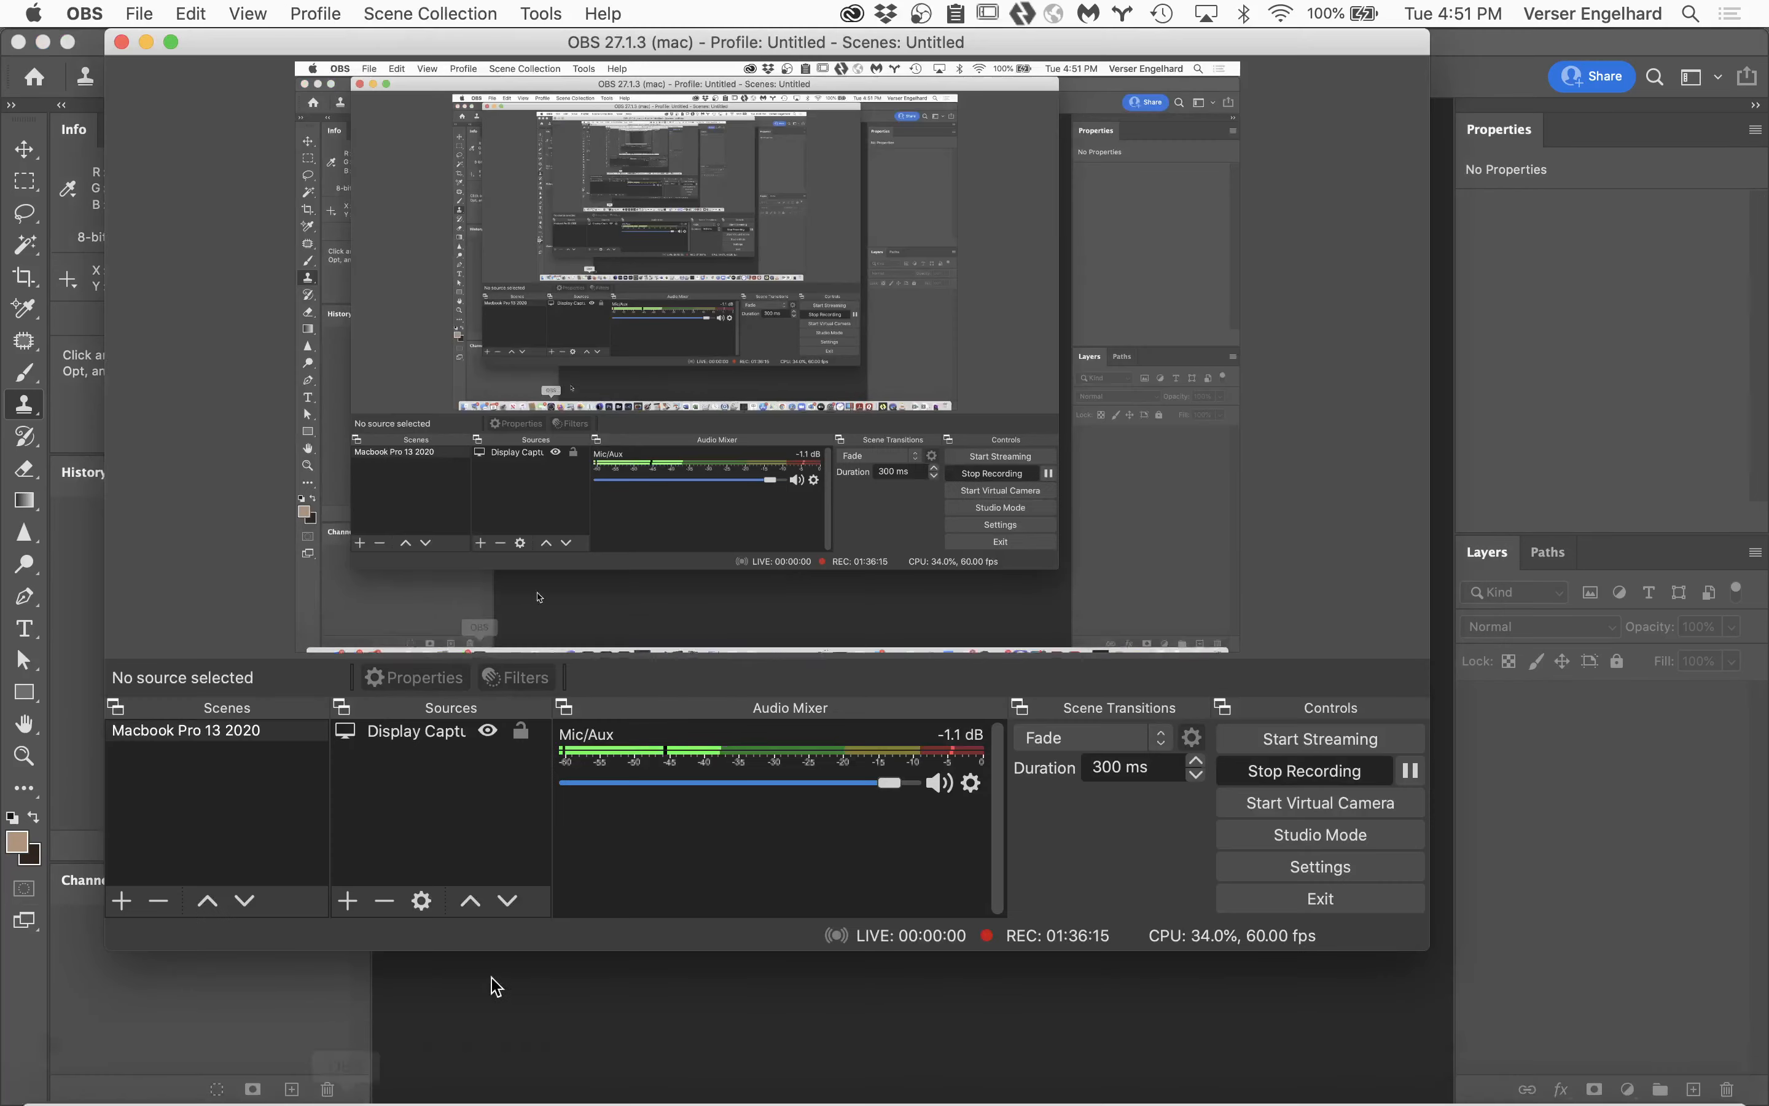